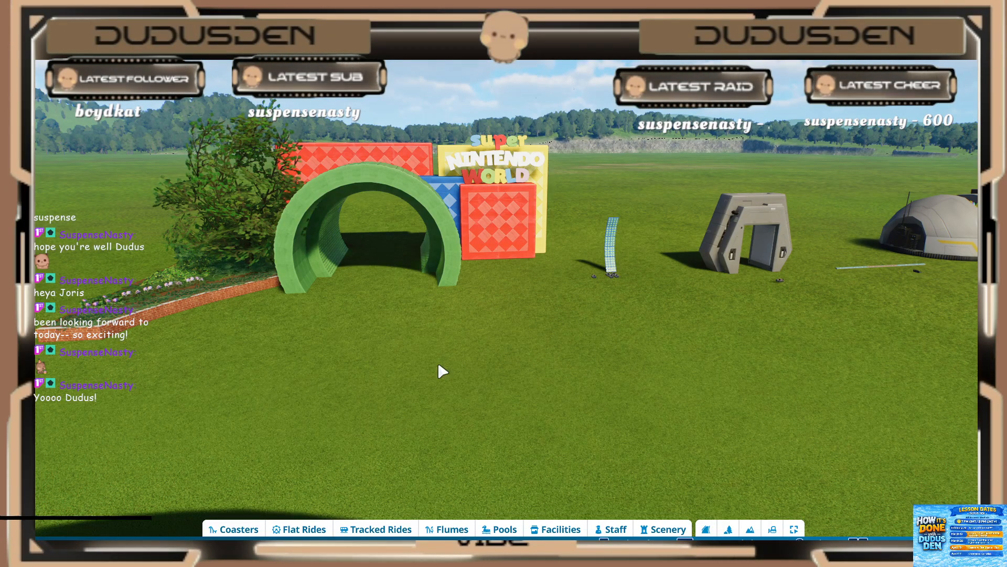
Step: Examine the themed light board and the workshop code sign standing in front of it
key(a)
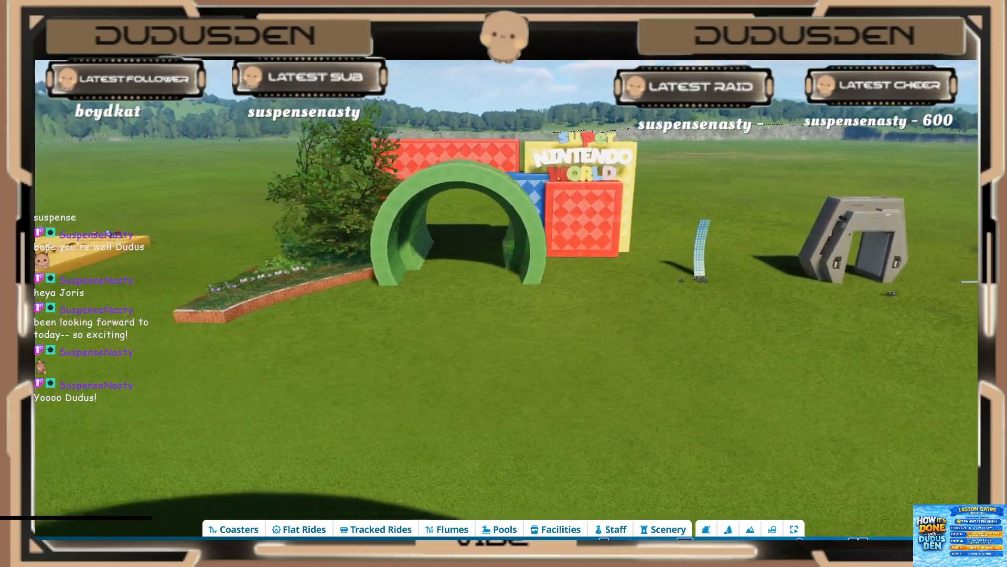
mouse_move(429, 359)
middle_down()
mouse_move(429, 404)
mouse_move(419, 355)
mouse_move(417, 376)
middle_up()
scroll(418, 376, up, 3)
scroll(418, 380, up, 3)
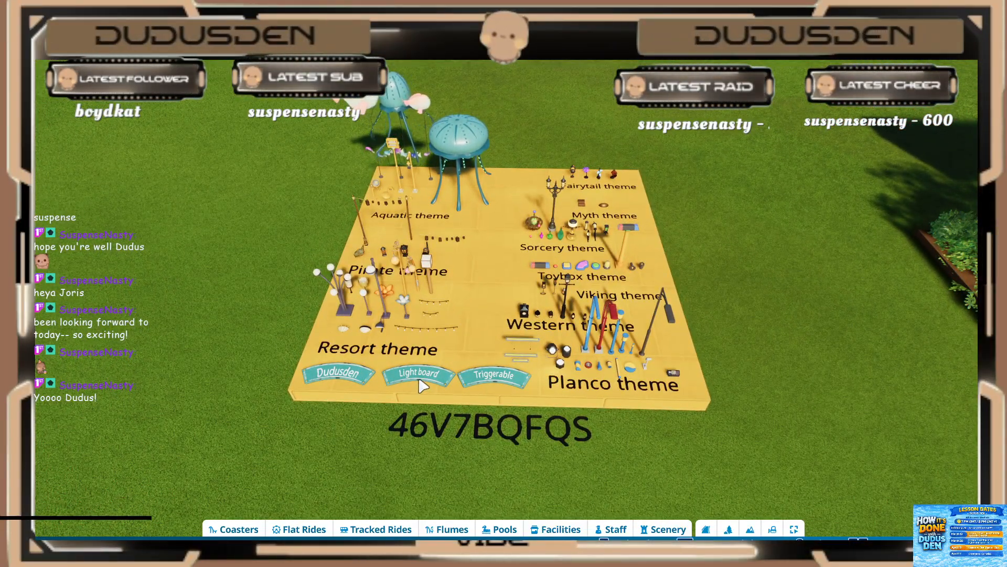
scroll(423, 387, up, 3)
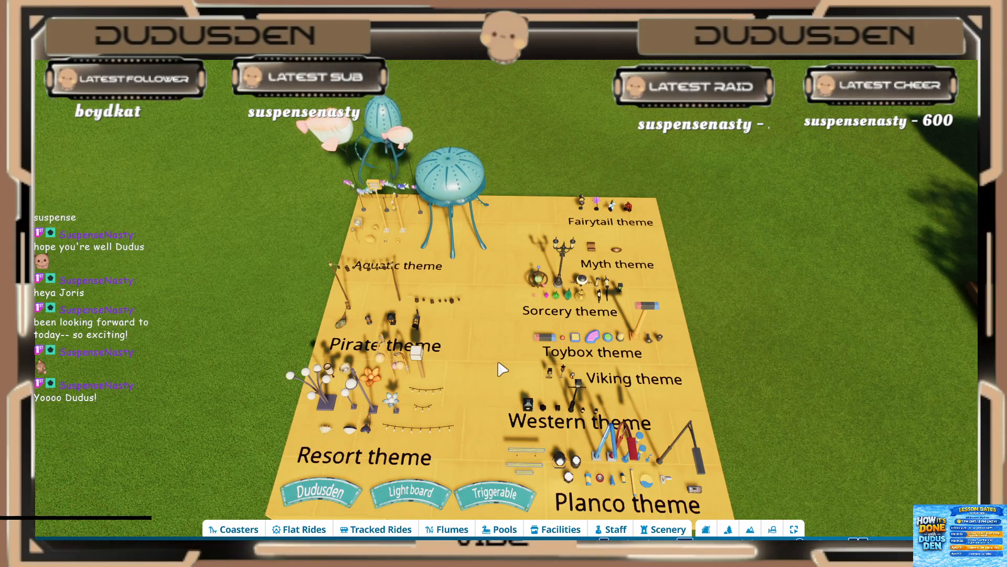
middle_drag(502, 369, 502, 368)
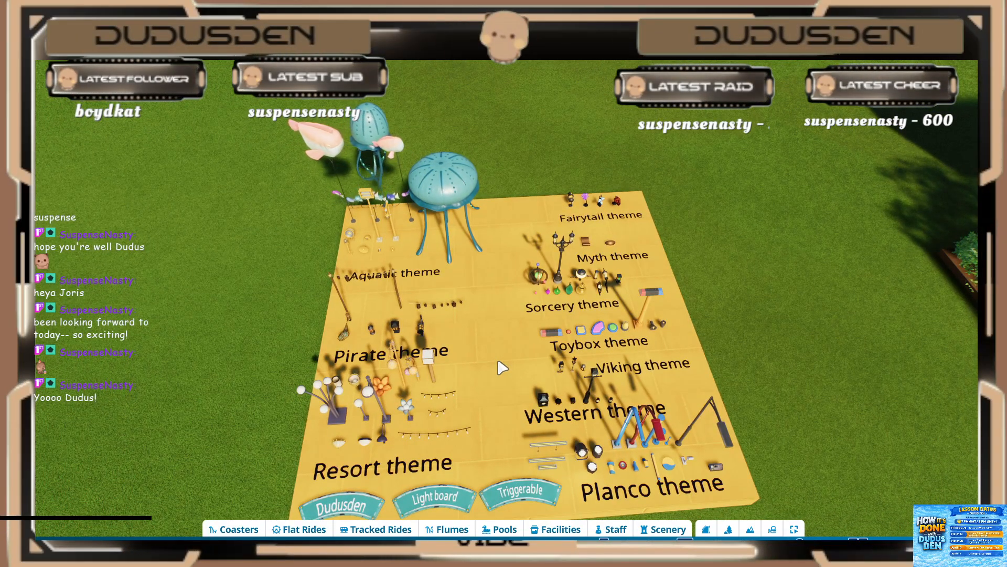
key(d)
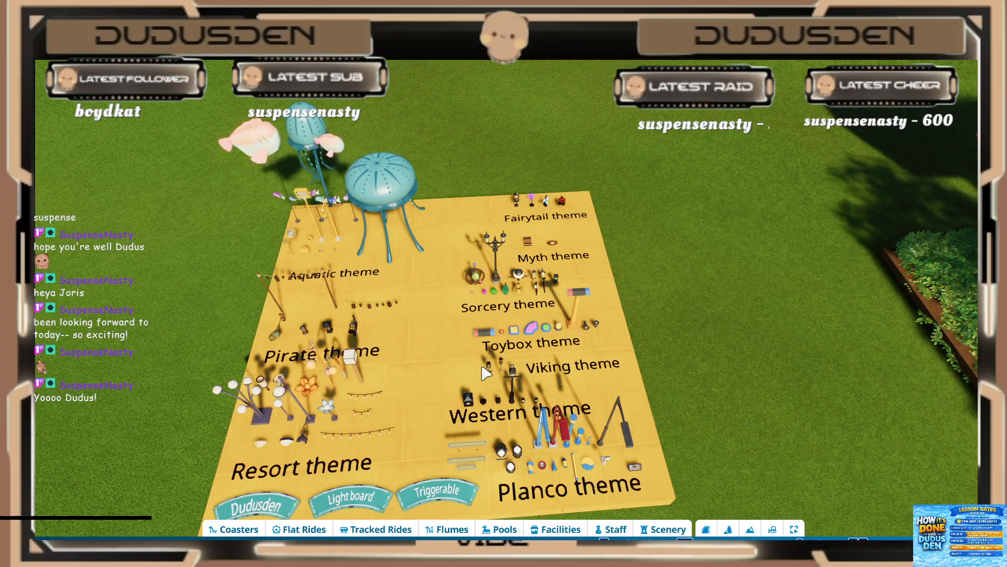
key(s)
scroll(437, 402, up, 3)
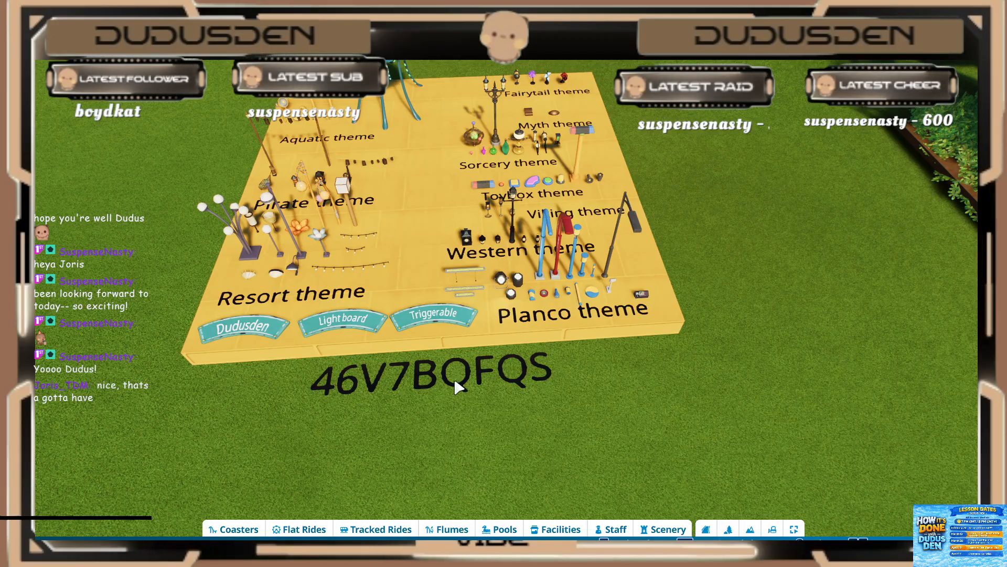
middle_drag(445, 381, 439, 380)
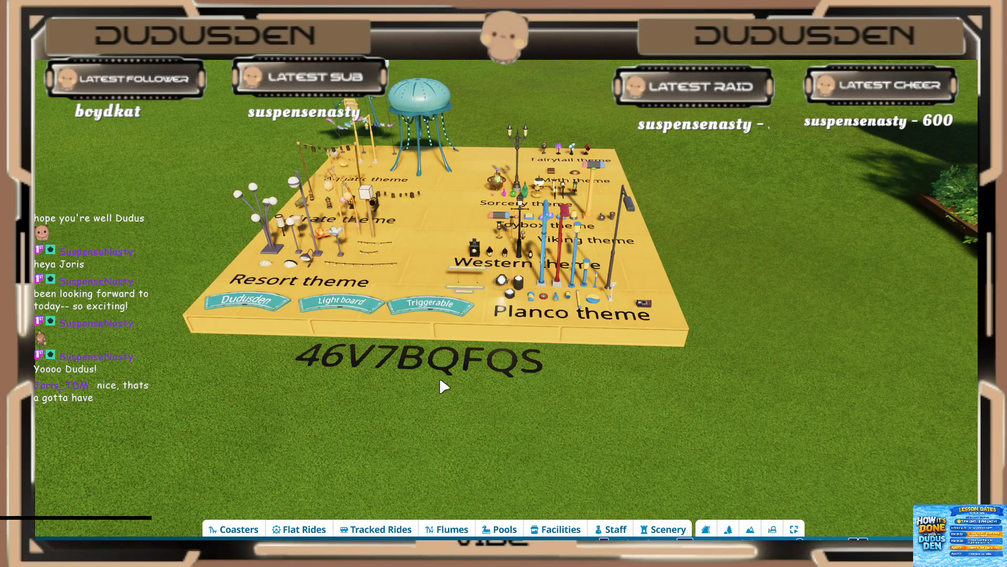
click(453, 365)
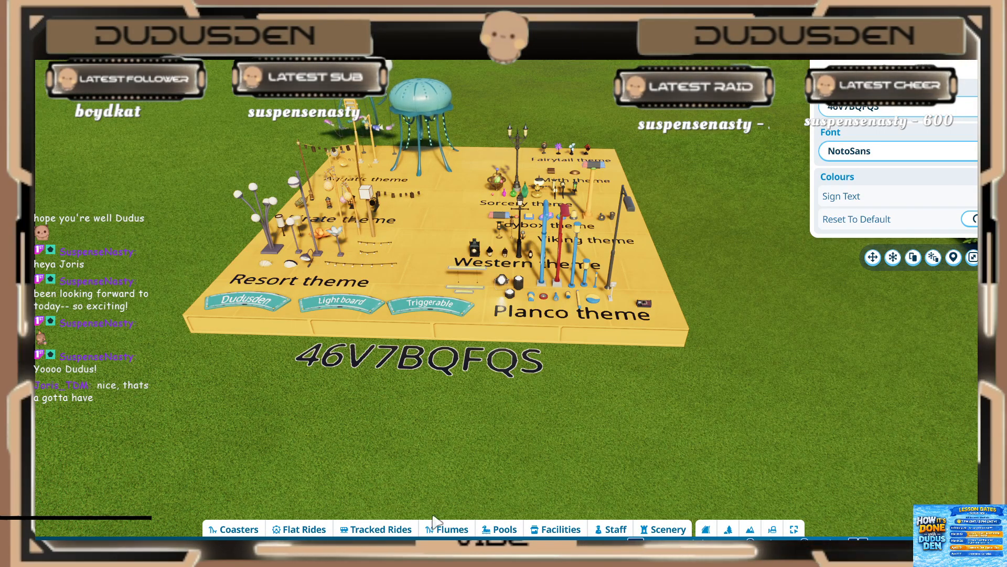
middle_drag(558, 425, 556, 406)
click(555, 406)
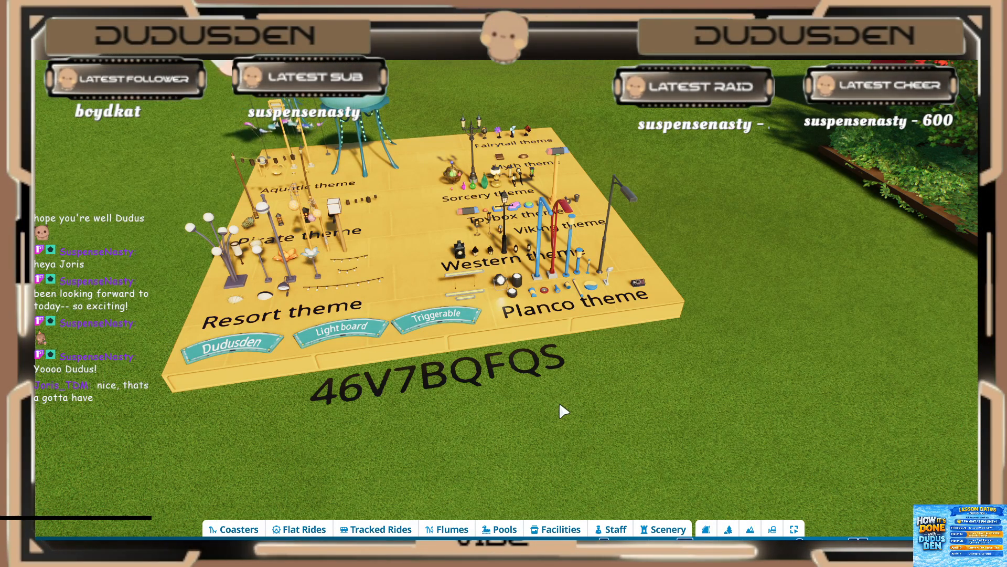
Step: Turn on the fixed sun and advance its time past 17:00 to night for viewing the lit builds
middle_drag(556, 344, 583, 345)
key(w)
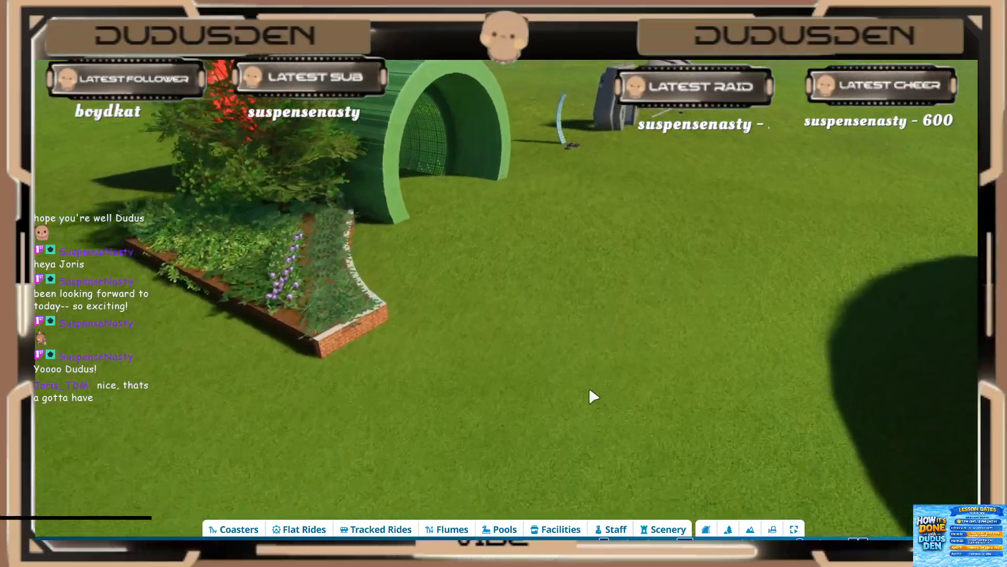
middle_drag(590, 389, 746, 482)
key(d)
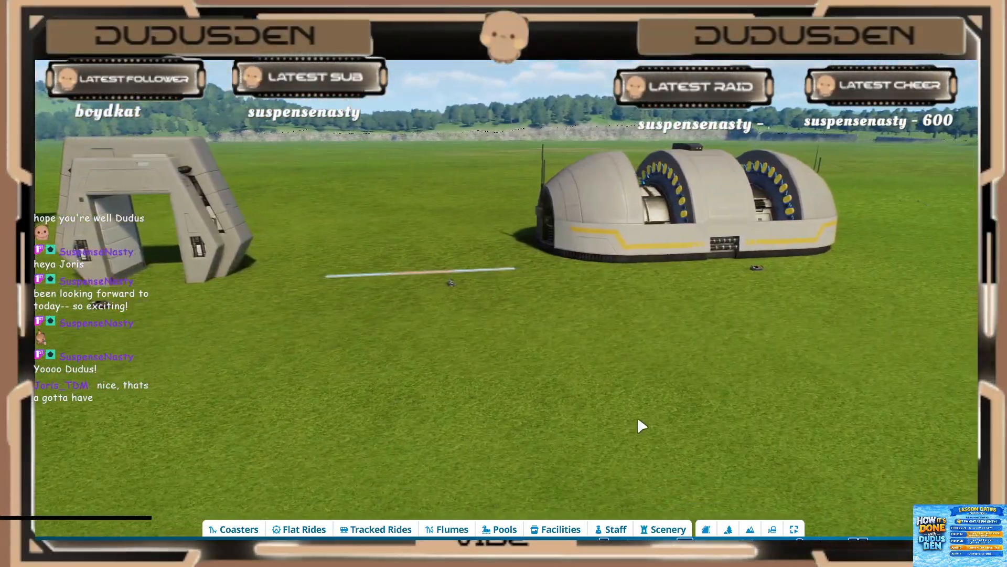
key(d)
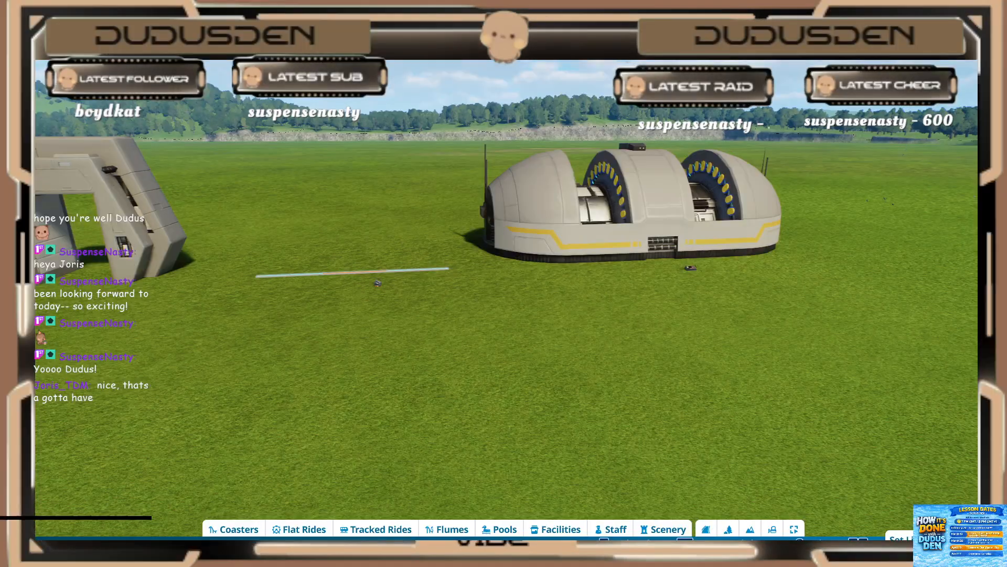
click(920, 552)
click(976, 463)
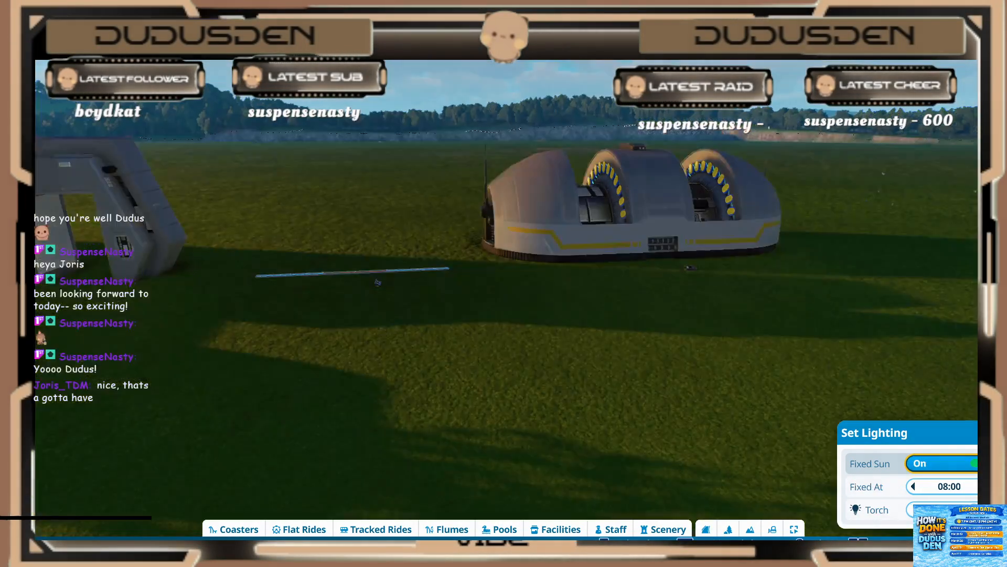
click(986, 486)
click(986, 486)
click(986, 486)
click(987, 486)
click(987, 486)
click(986, 486)
click(987, 487)
click(987, 486)
click(987, 486)
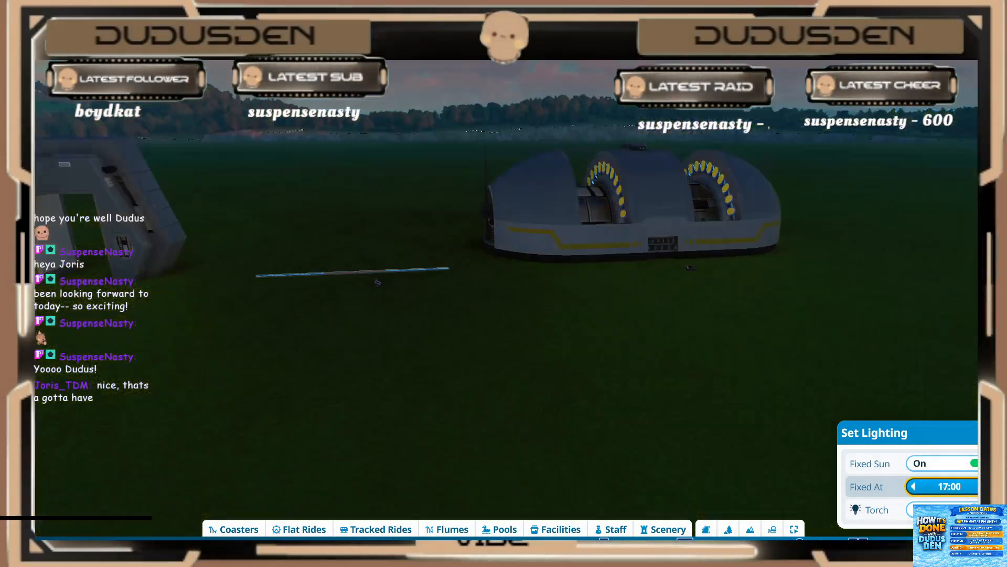
click(986, 486)
click(986, 486)
click(920, 552)
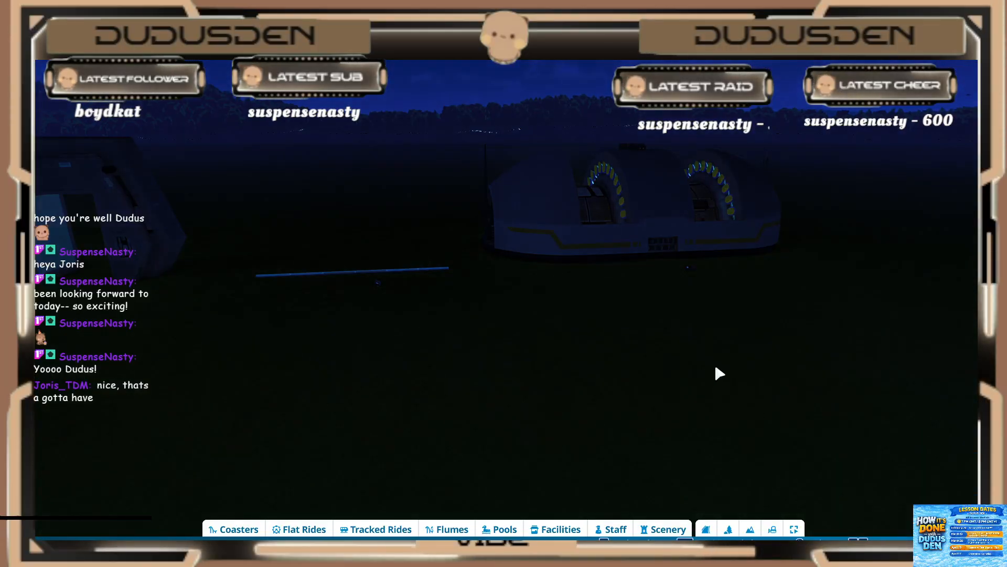
Step: Examine the energy reactor's running ring lights from several angles in the dark
middle_drag(588, 173, 409, 171)
key(w)
middle_drag(714, 346, 693, 341)
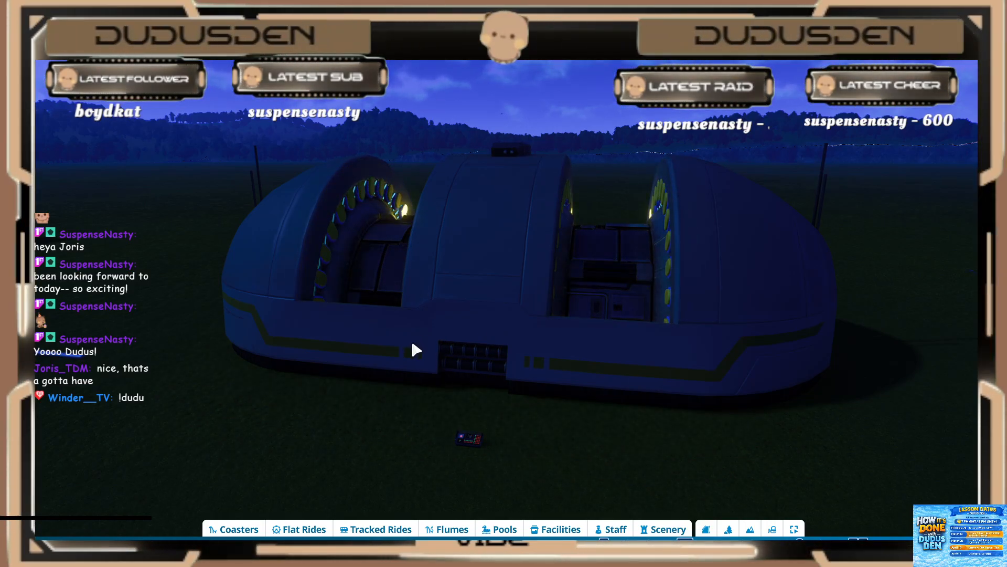
mouse_move(411, 344)
middle_down()
mouse_move(420, 359)
mouse_move(414, 350)
middle_up()
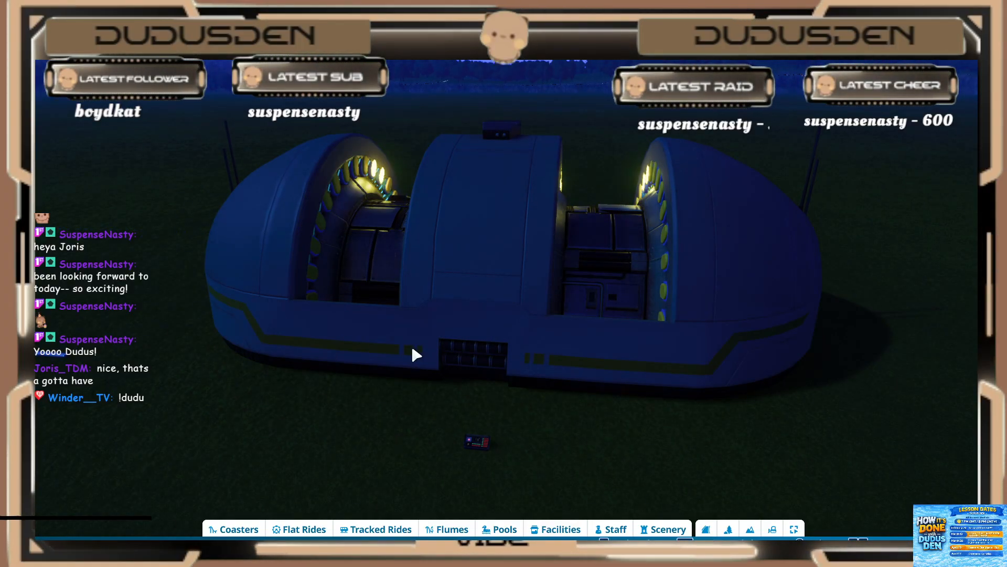
middle_drag(411, 344, 404, 341)
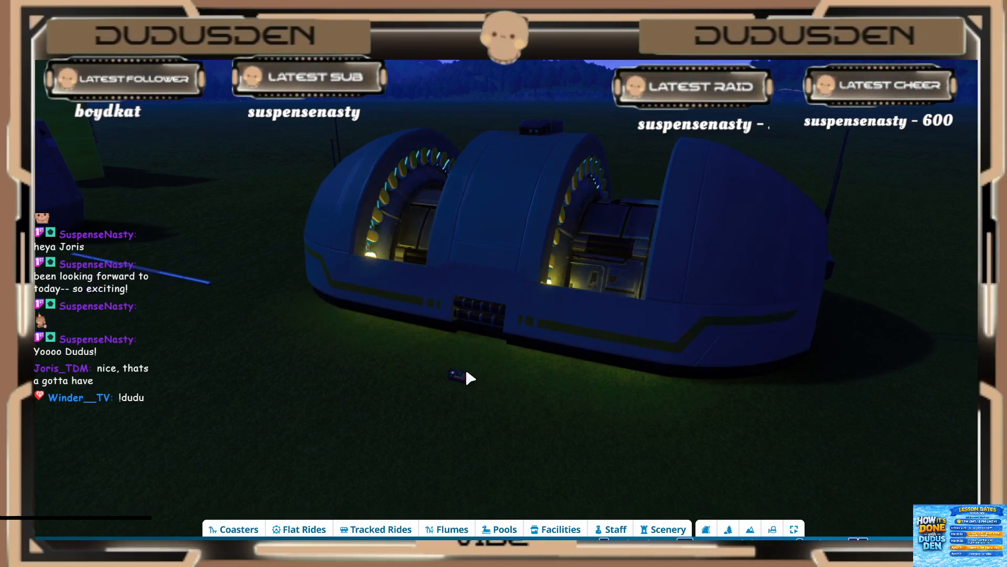
key(a)
key(w)
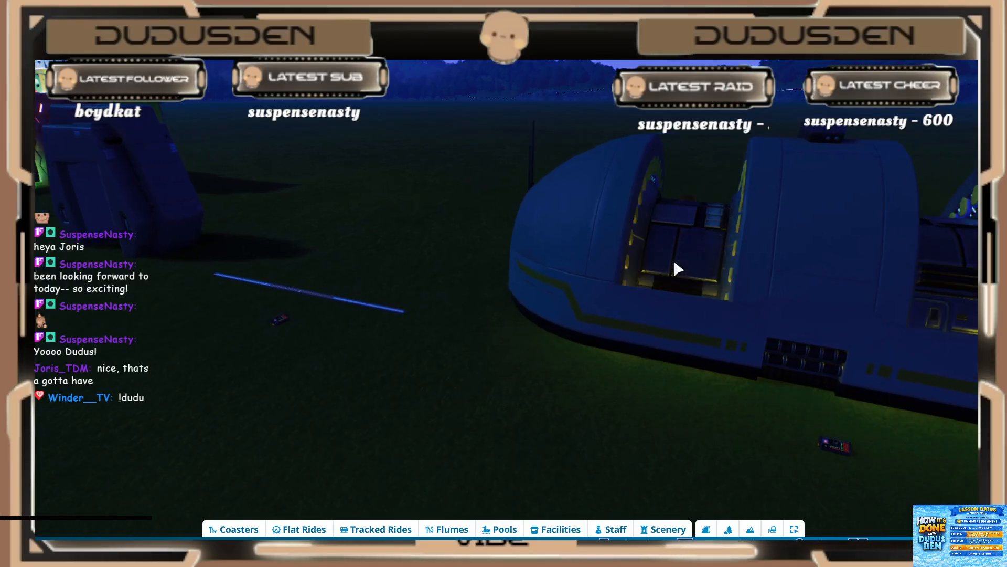
mouse_move(674, 263)
middle_down()
mouse_move(569, 233)
mouse_move(598, 228)
mouse_move(665, 259)
middle_up()
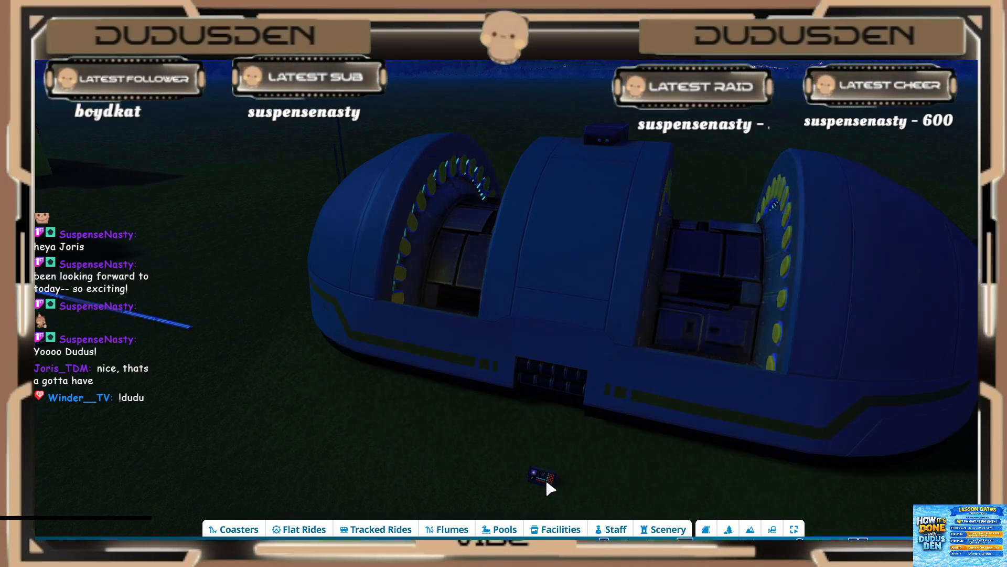
Step: Open the energy reactor's scenery group, inspect its sequencer's trigger sequence and play it
click(547, 483)
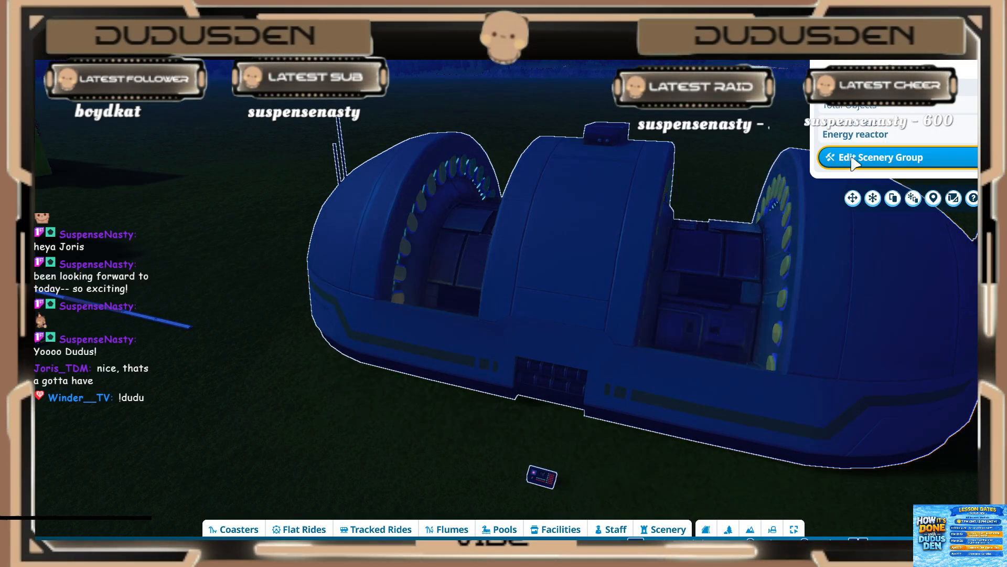
click(855, 157)
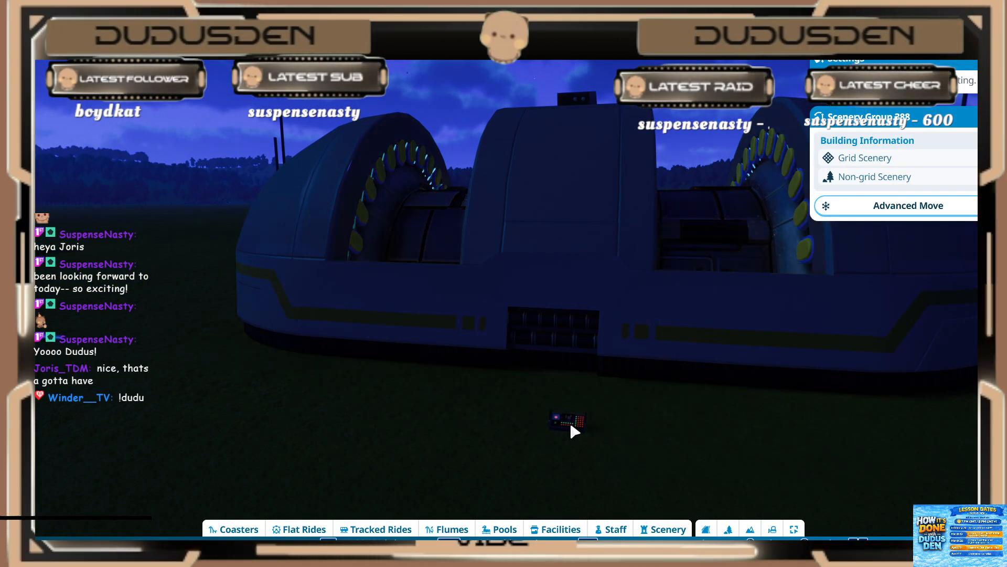
click(572, 424)
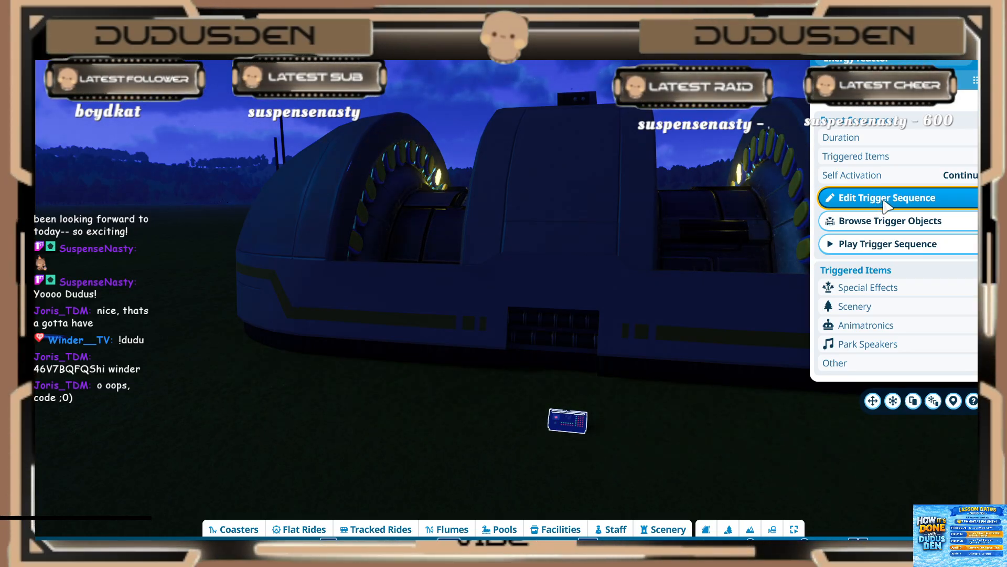
click(886, 198)
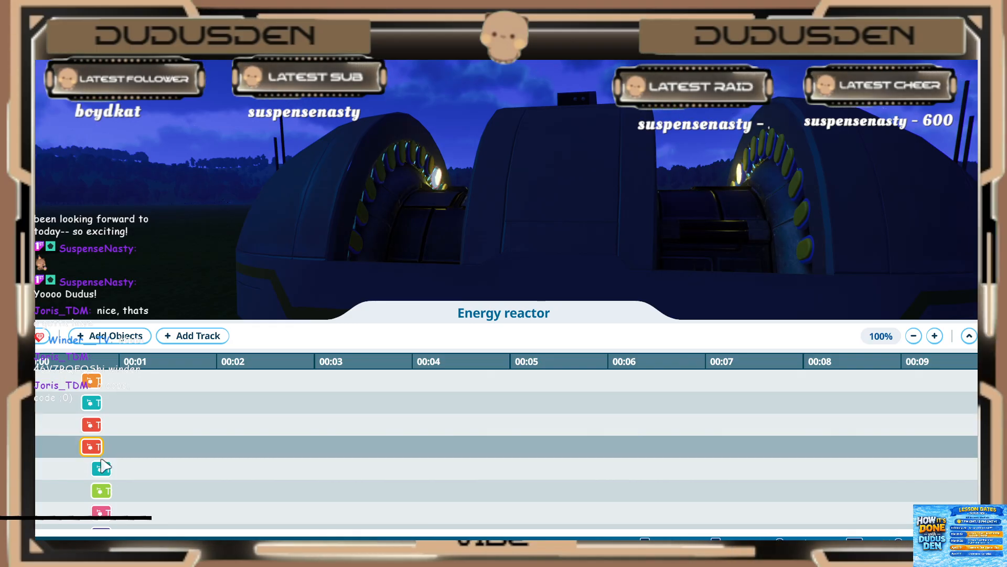
scroll(102, 465, down, 3)
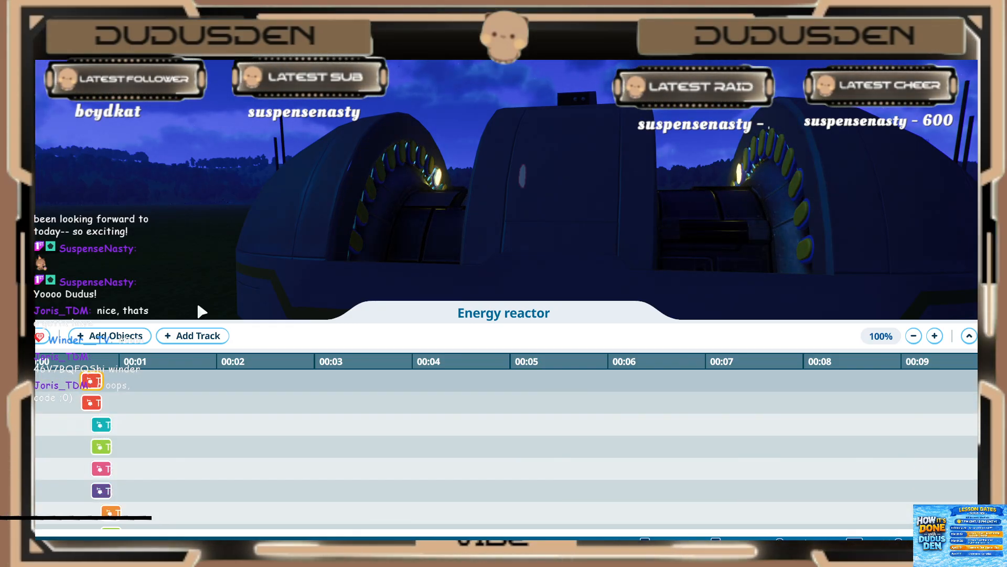
middle_drag(488, 141, 494, 149)
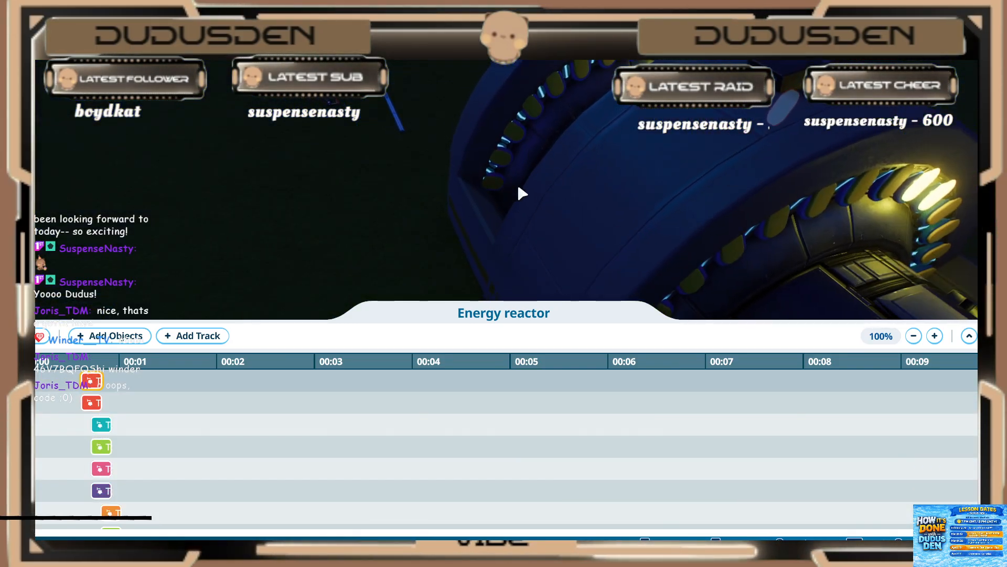
middle_drag(519, 188, 520, 200)
click(40, 336)
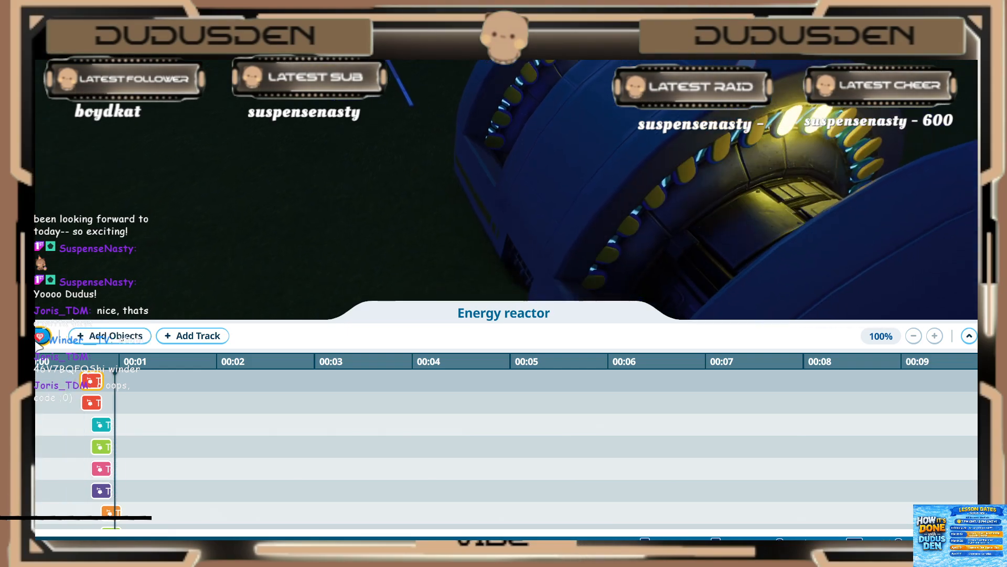
key(Escape)
Step: Open the trigger sequence of the event sequencer beside the row of modern hanging lights
middle_drag(570, 157, 860, 194)
key(a)
key(s)
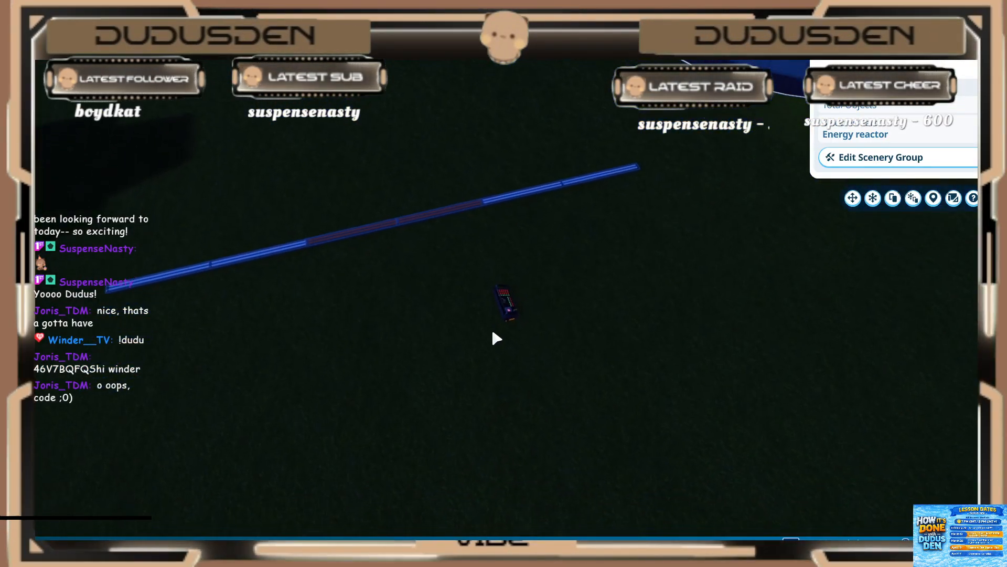
click(513, 304)
middle_drag(513, 304, 482, 294)
scroll(514, 302, up, 3)
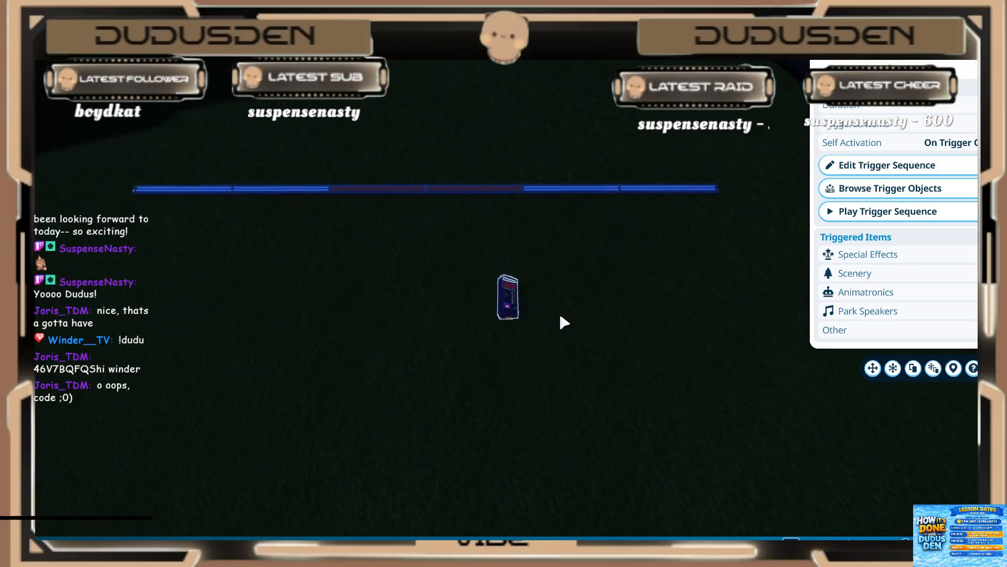
key(w)
click(853, 166)
key(s)
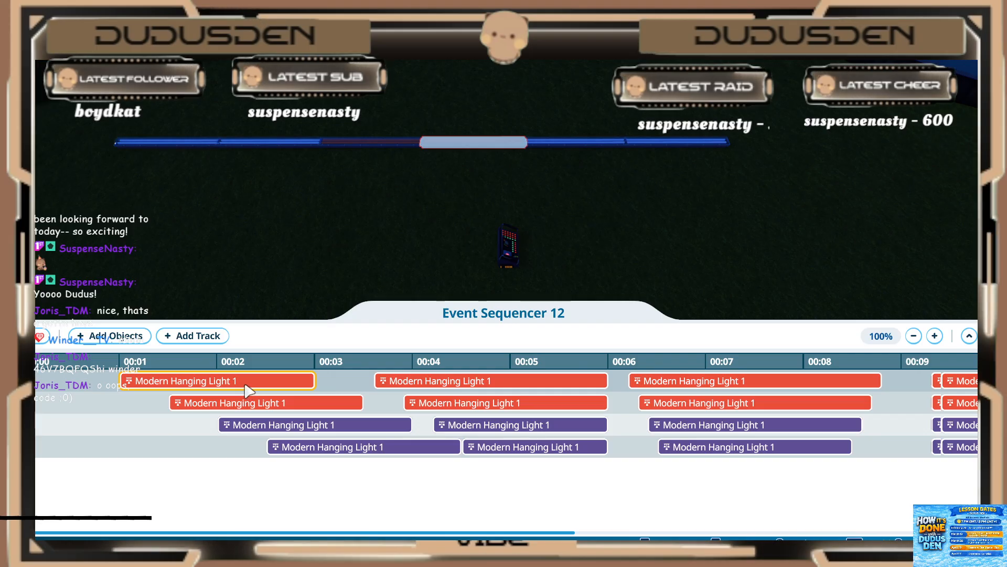
Step: Play the hanging lights' trigger sequence from its first tracks and leave the sequence editor
scroll(234, 520, up, 2)
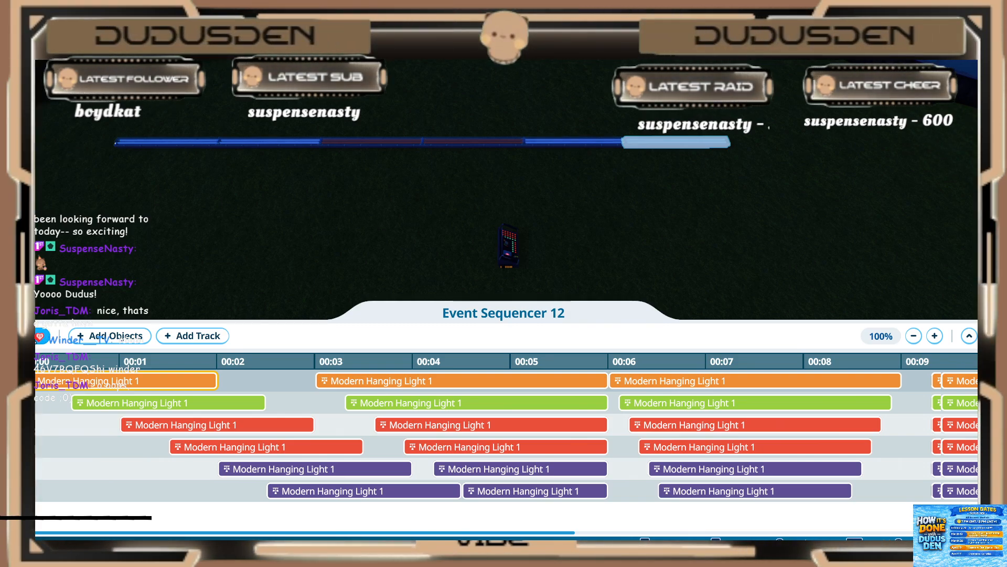
click(41, 335)
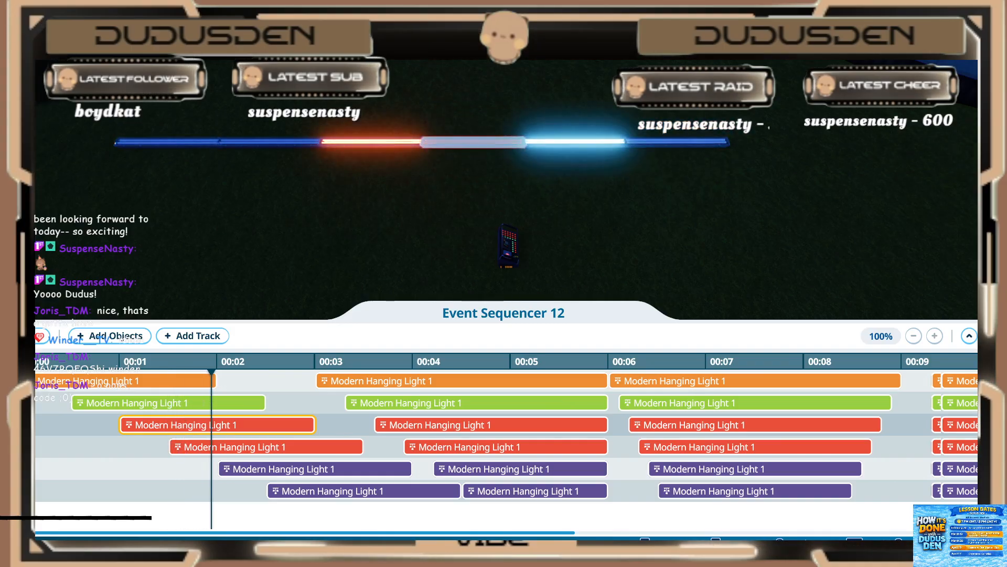
key(Escape)
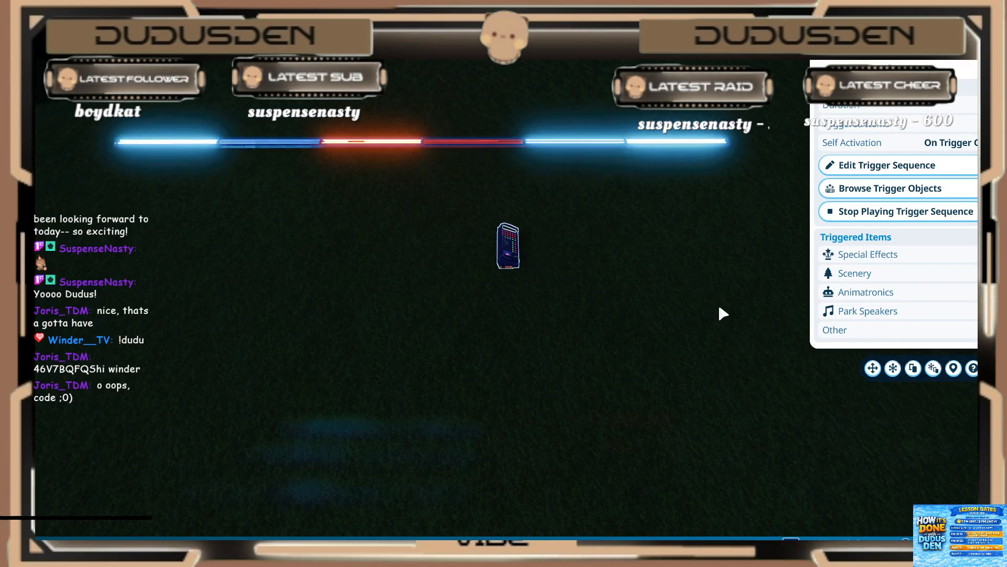
Step: Reopen the hanging light row's trigger sequence for a closer look at its timeline
key(w)
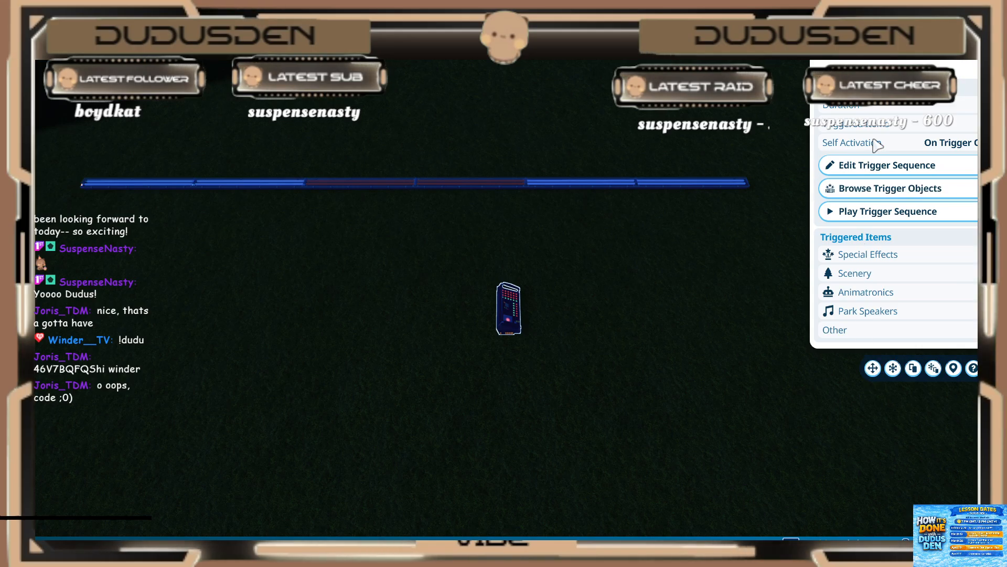
click(861, 167)
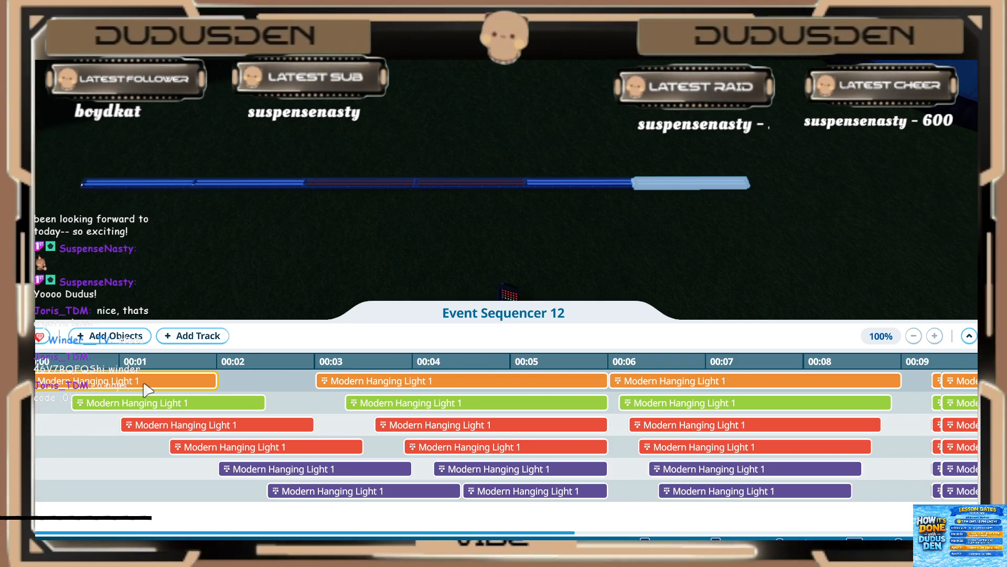
Step: Inspect the activation settings of the first track's hanging light blocks starting at 0, 3 and 6 seconds
click(147, 403)
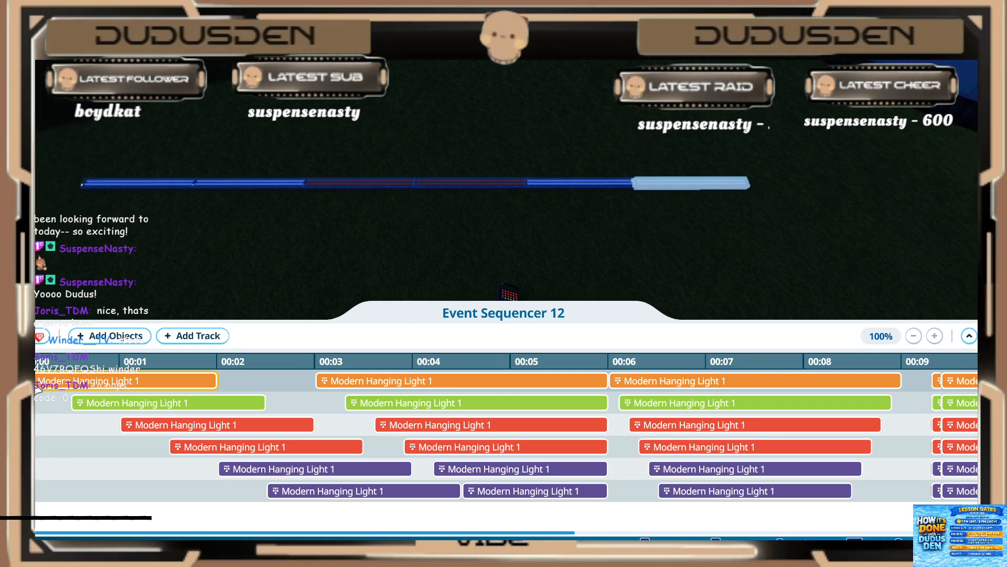
click(63, 383)
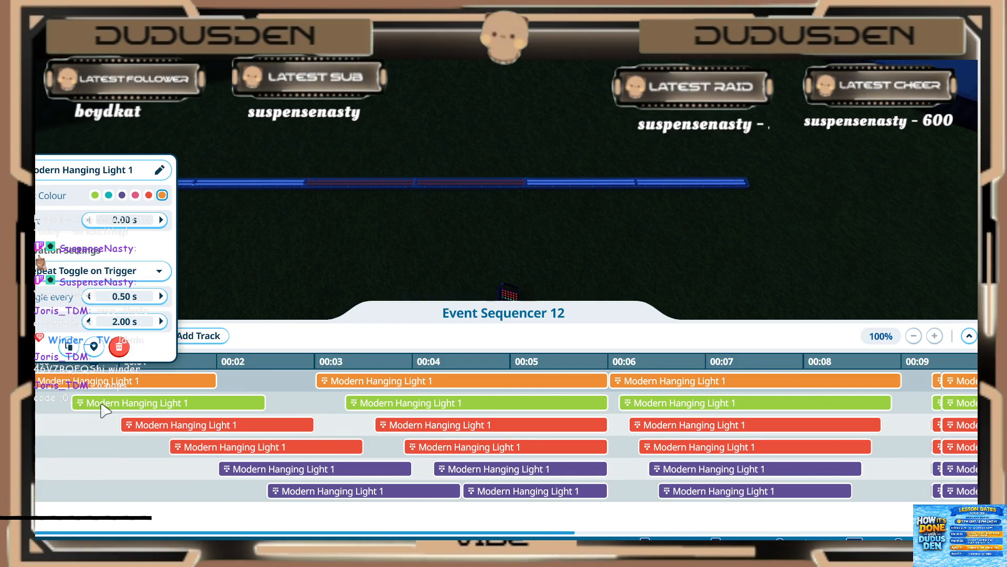
click(337, 383)
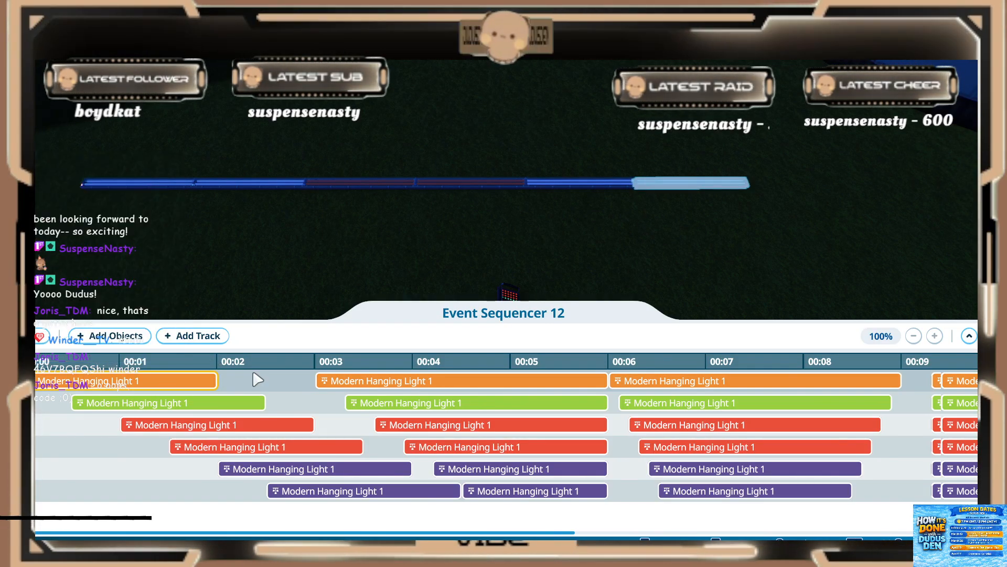
click(349, 384)
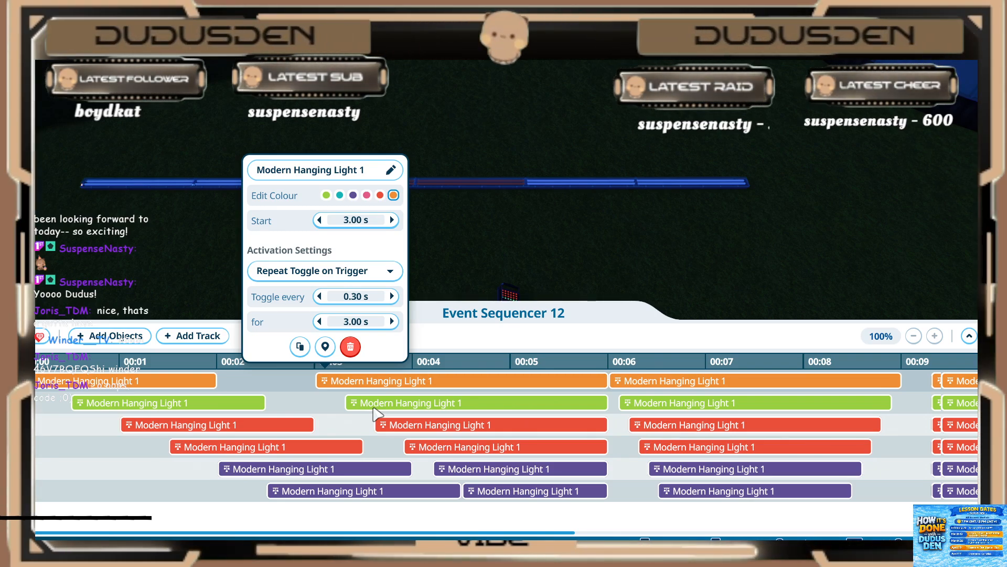
click(635, 380)
click(638, 388)
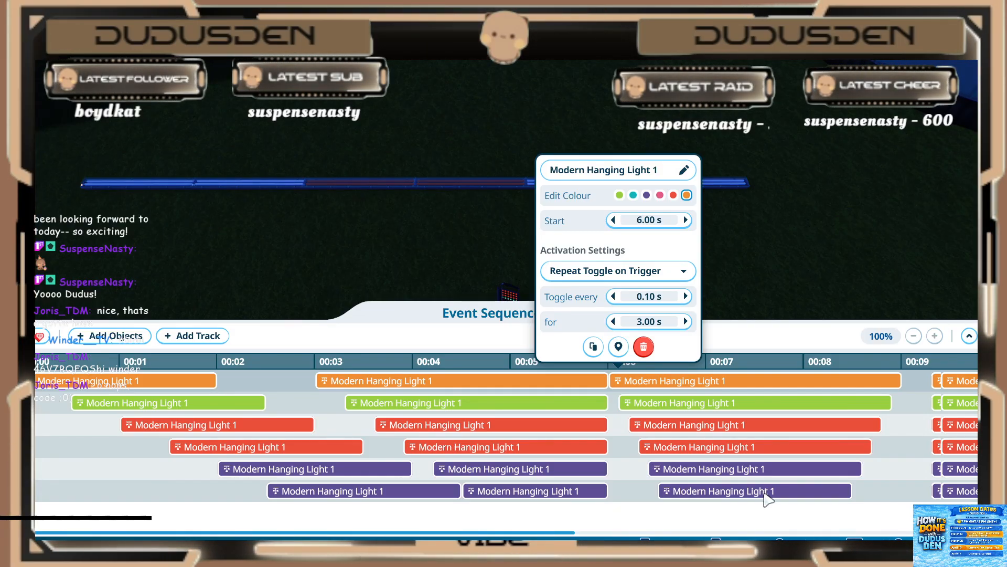
click(632, 487)
click(632, 487)
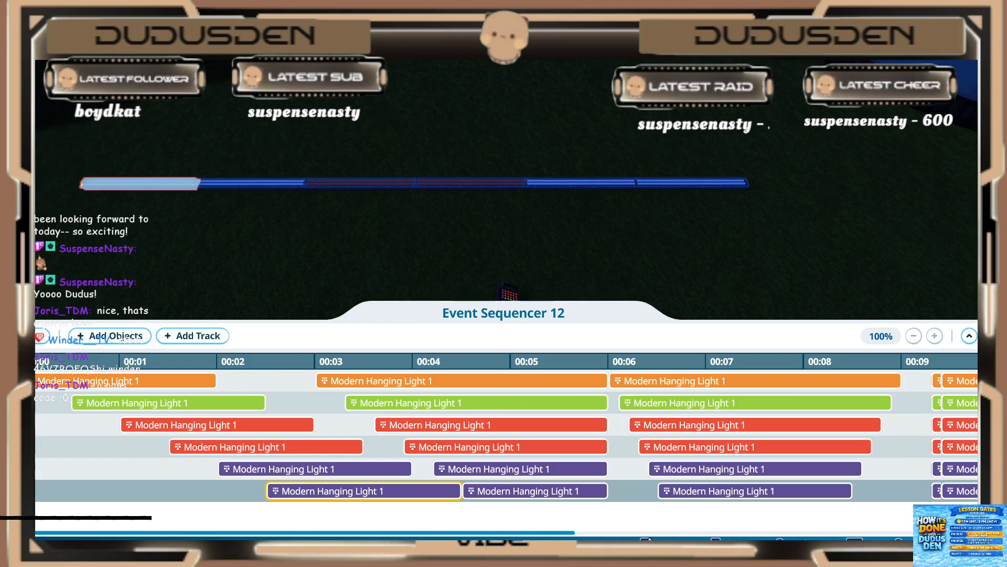
Step: Inspect the first track's activation block at 9.30 s and colour-change block at 9.40 s, and play the sequence
click(935, 402)
click(938, 383)
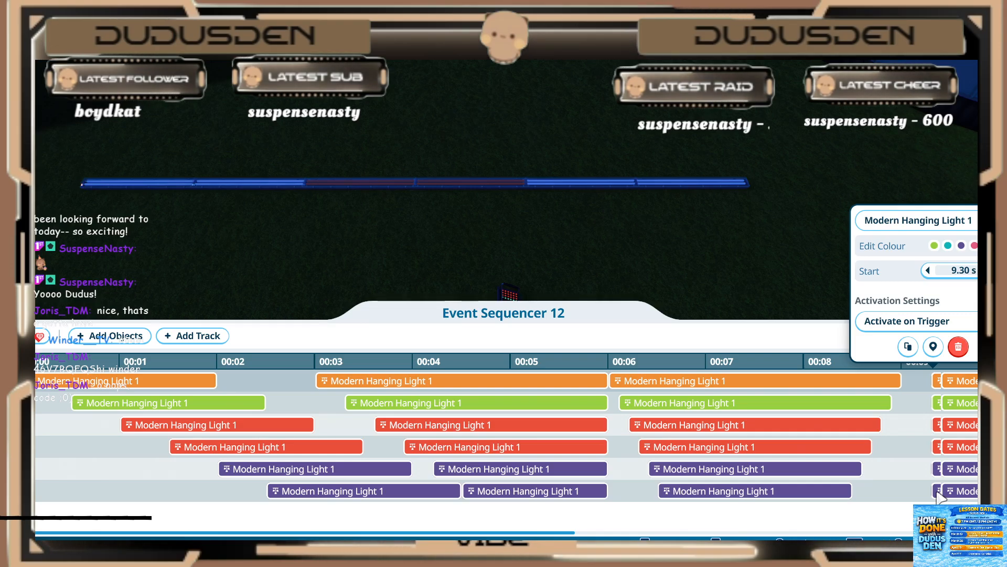
click(962, 387)
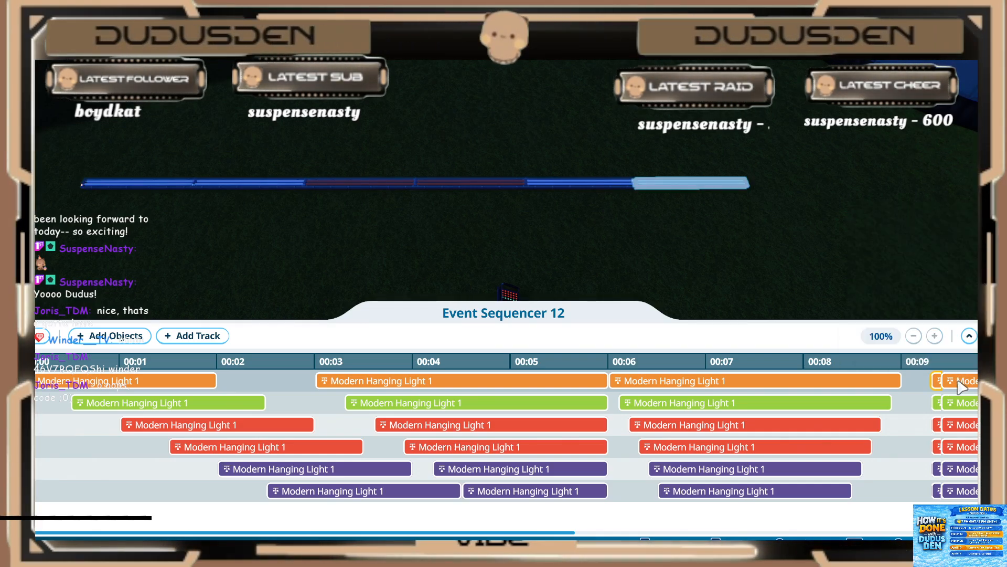
click(965, 387)
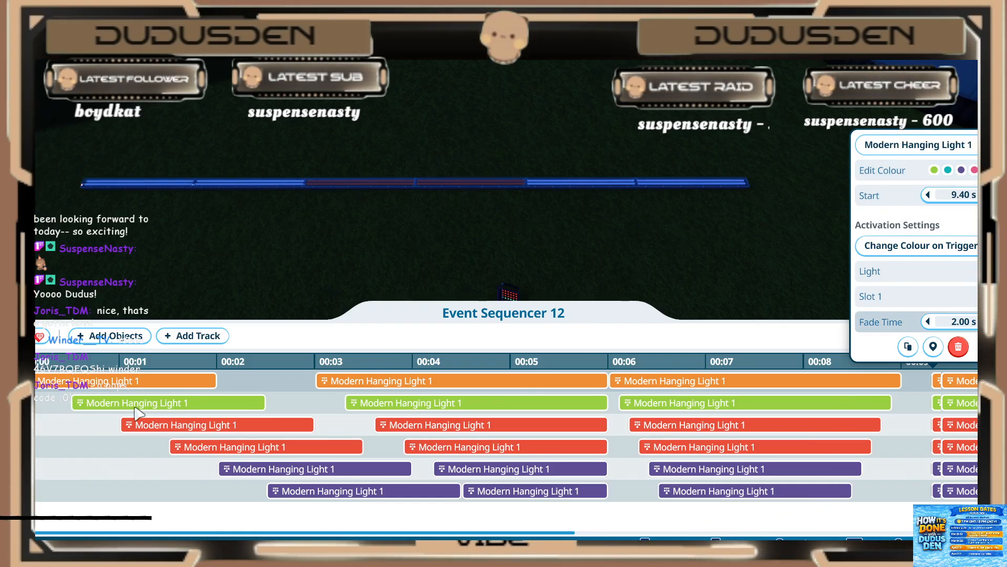
click(39, 339)
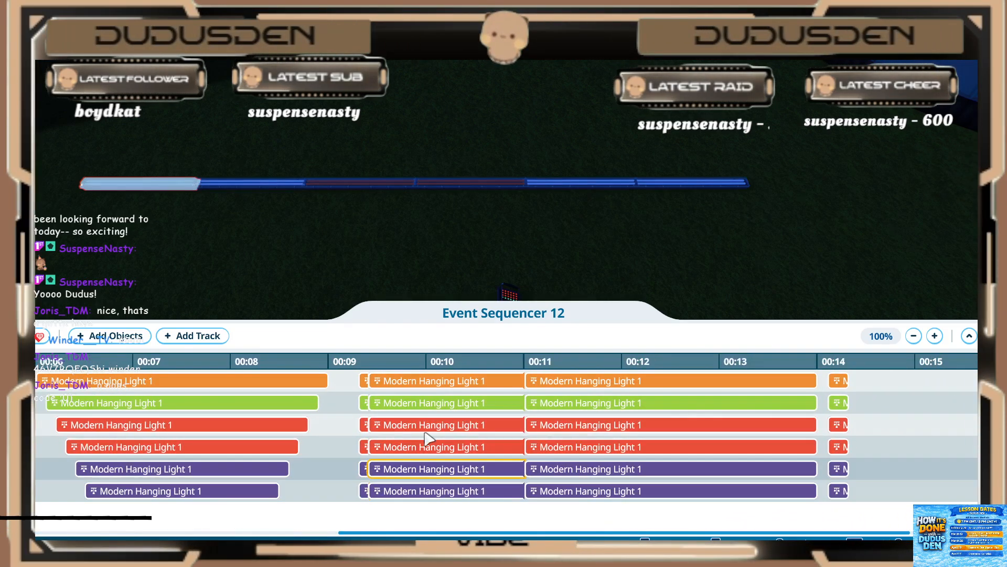
click(416, 382)
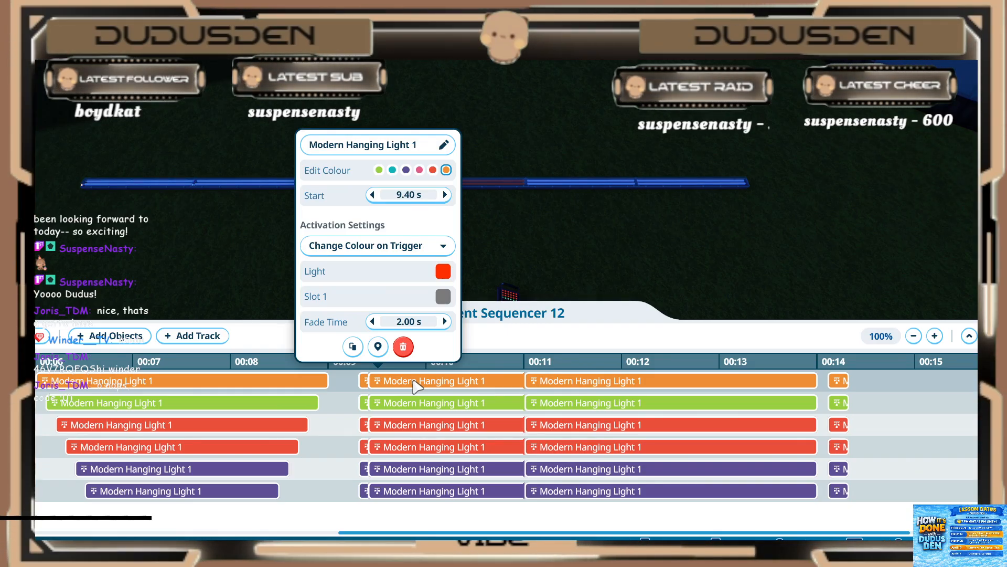
click(40, 336)
click(40, 336)
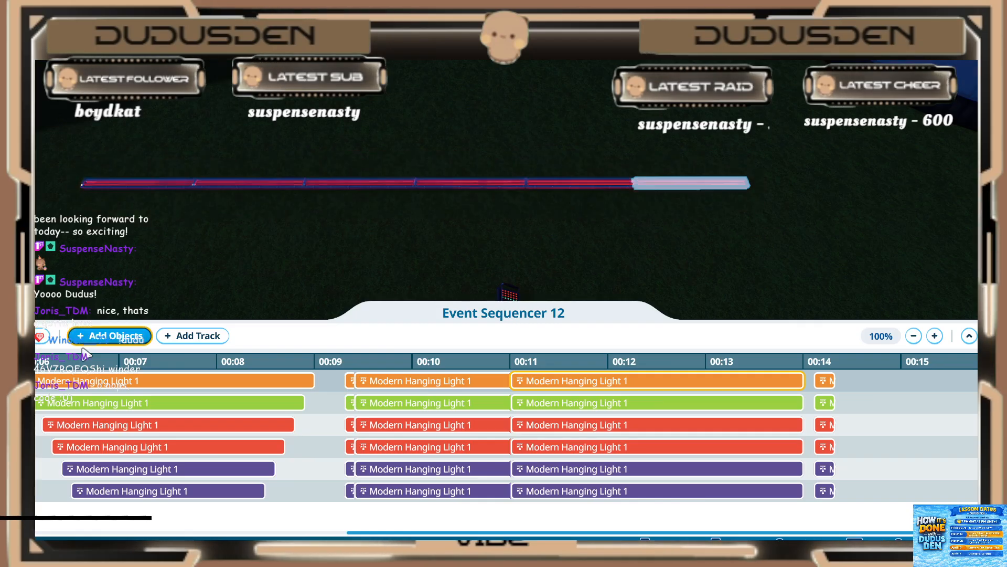
Step: Inspect the first track's repeat-toggle block at 11 s and its closing colour-restore block, replay the sequence and leave the editor
click(570, 391)
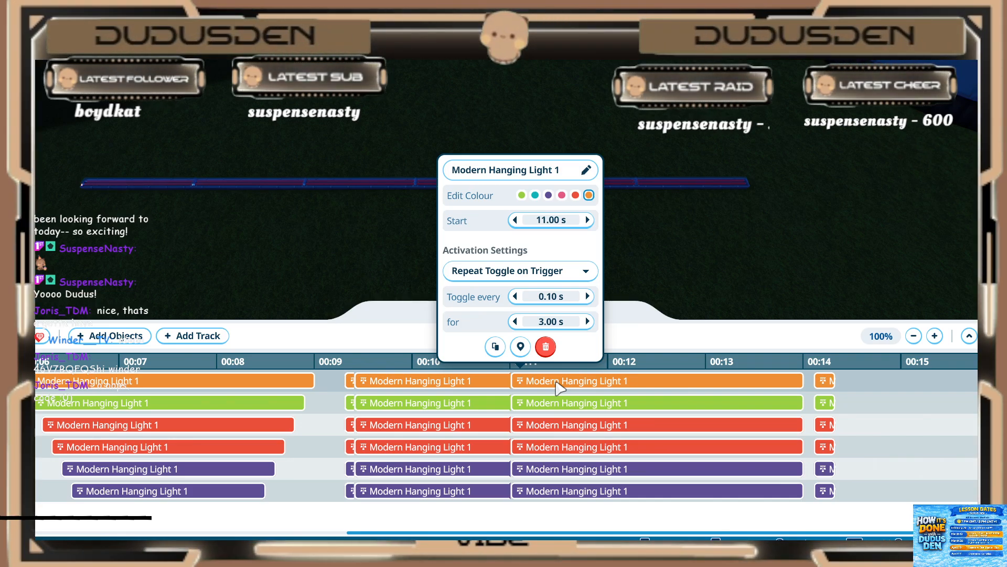
click(749, 373)
click(825, 381)
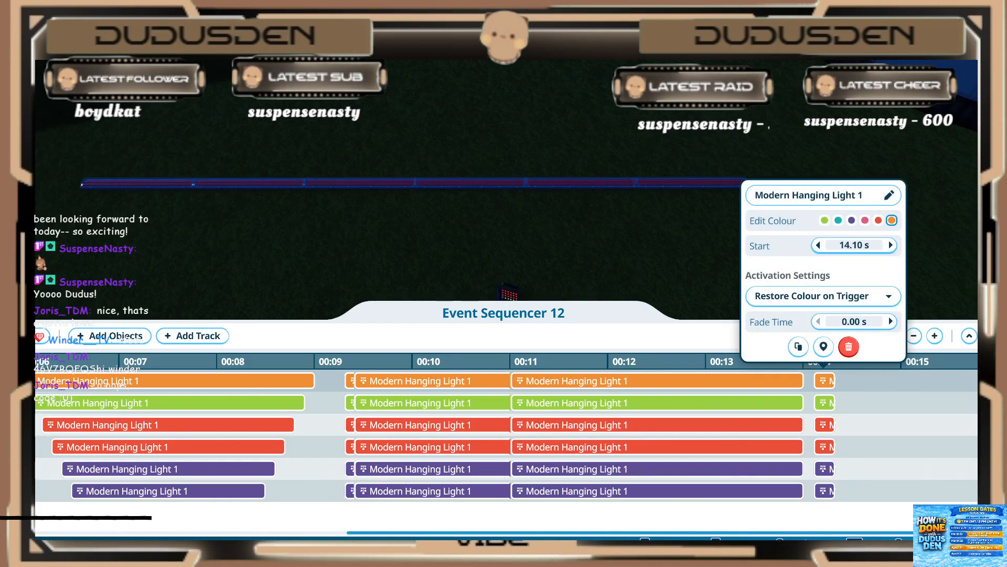
click(41, 335)
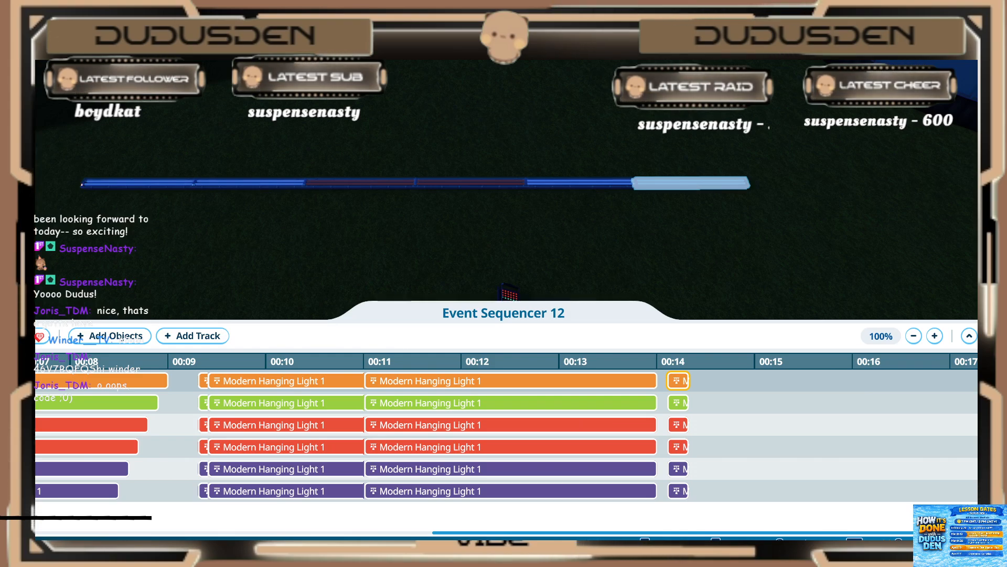
click(990, 335)
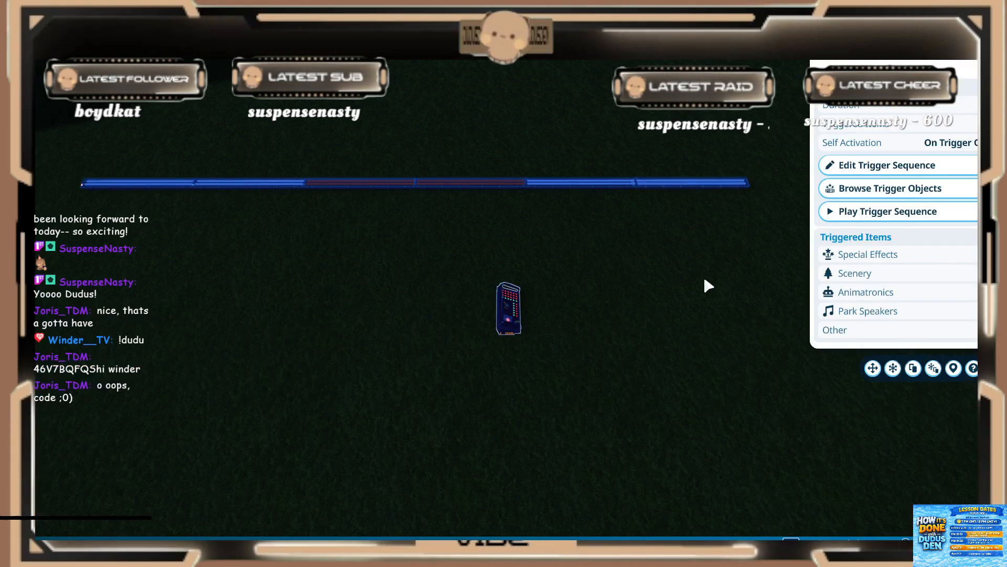
Step: Select the event sequencer in front of the large arch and play its trigger sequence
click(650, 267)
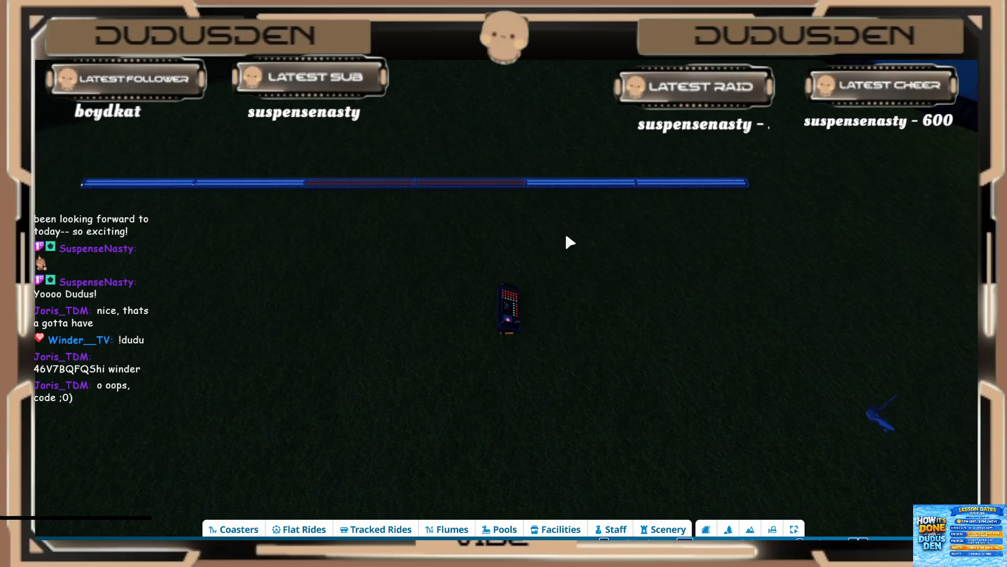
scroll(476, 247, down, 3)
middle_drag(518, 233, 392, 199)
scroll(393, 200, down, 3)
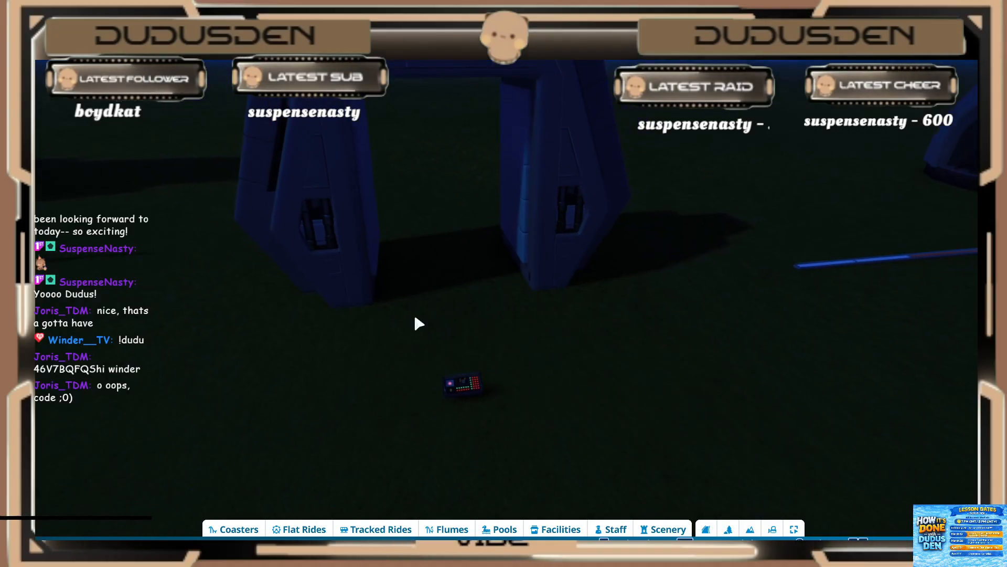
middle_drag(415, 317, 437, 288)
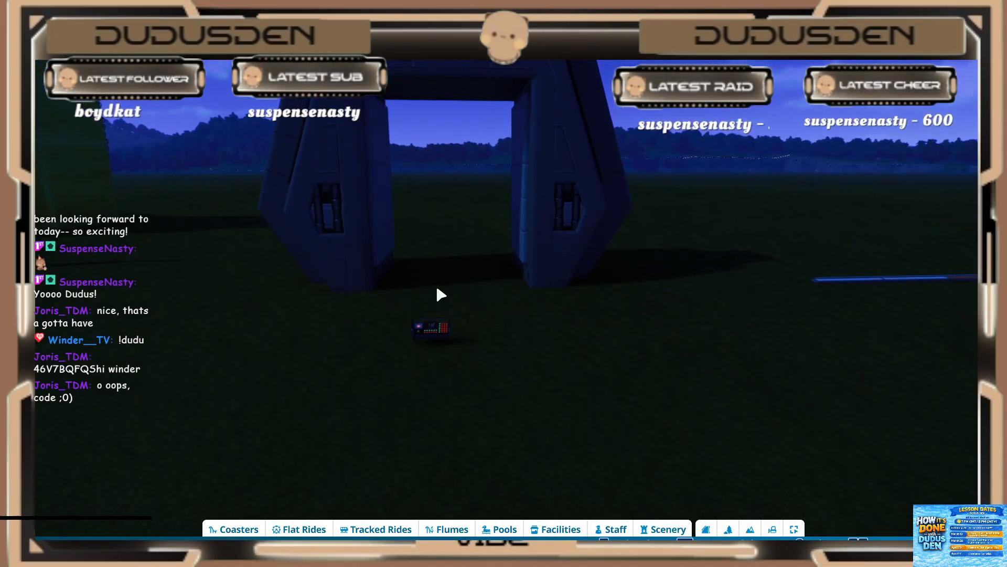
click(438, 325)
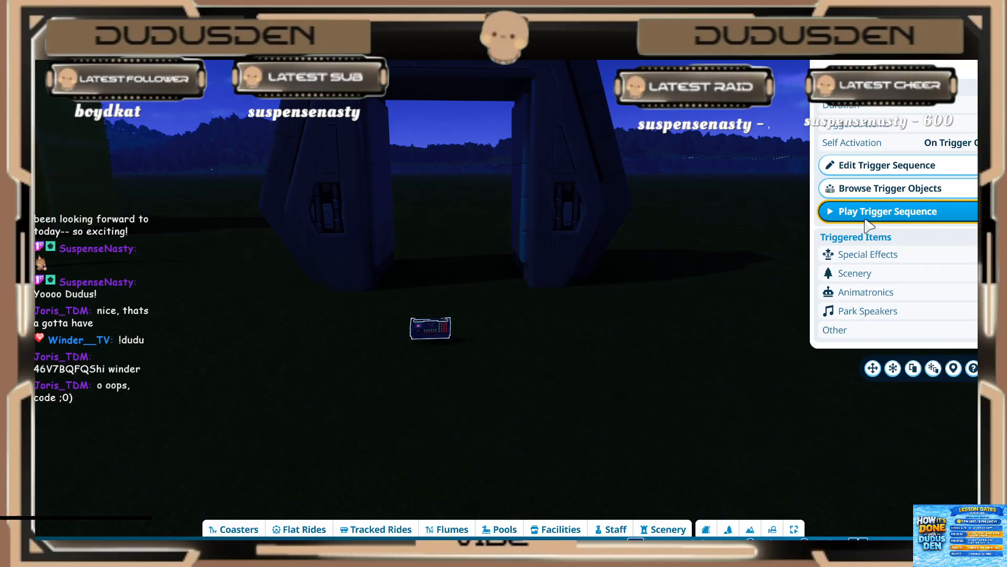
click(865, 217)
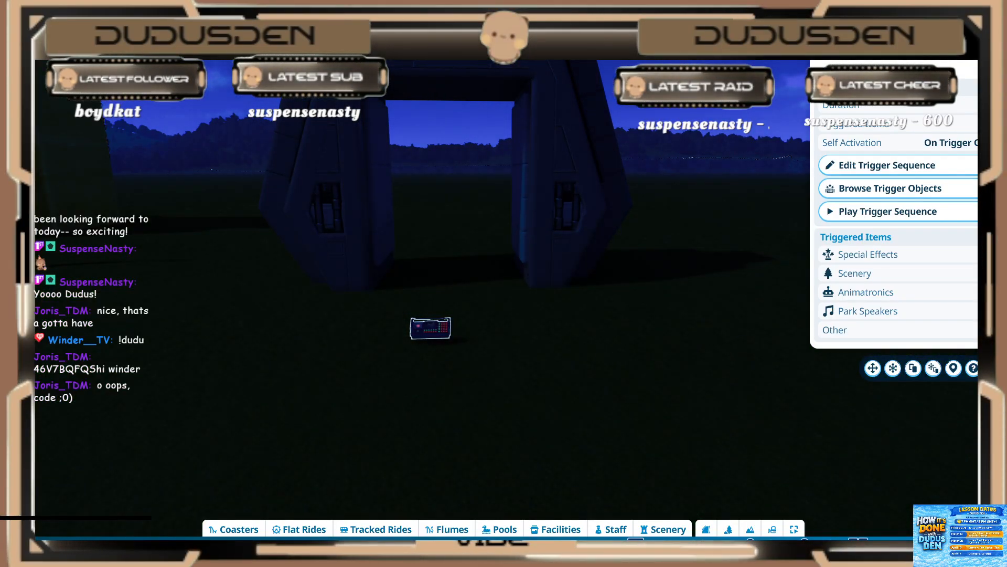
Step: Move the arch back about 7.78 m with Advanced Move to expose the spot light panel
middle_drag(687, 226, 648, 281)
click(580, 127)
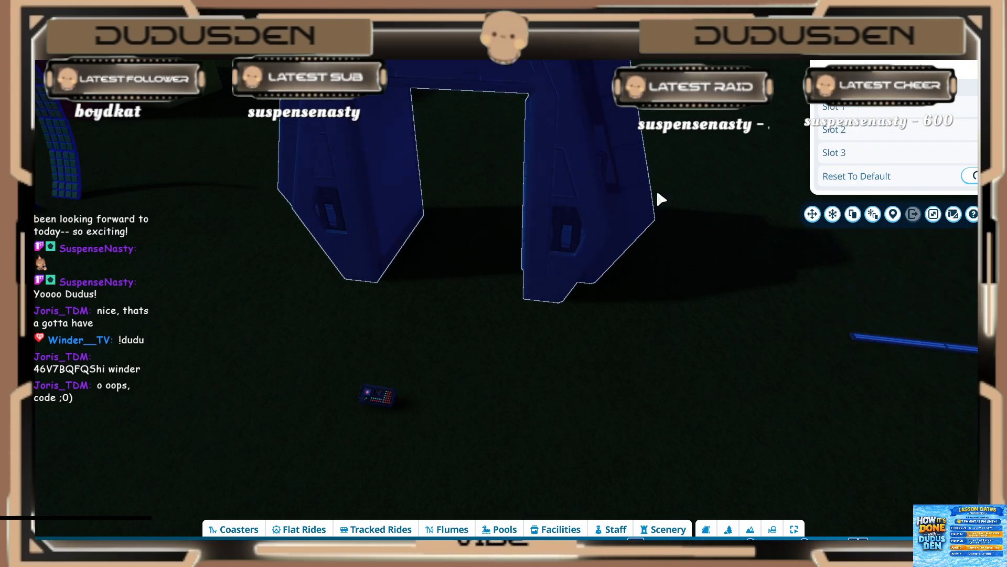
click(832, 215)
middle_drag(761, 225, 729, 226)
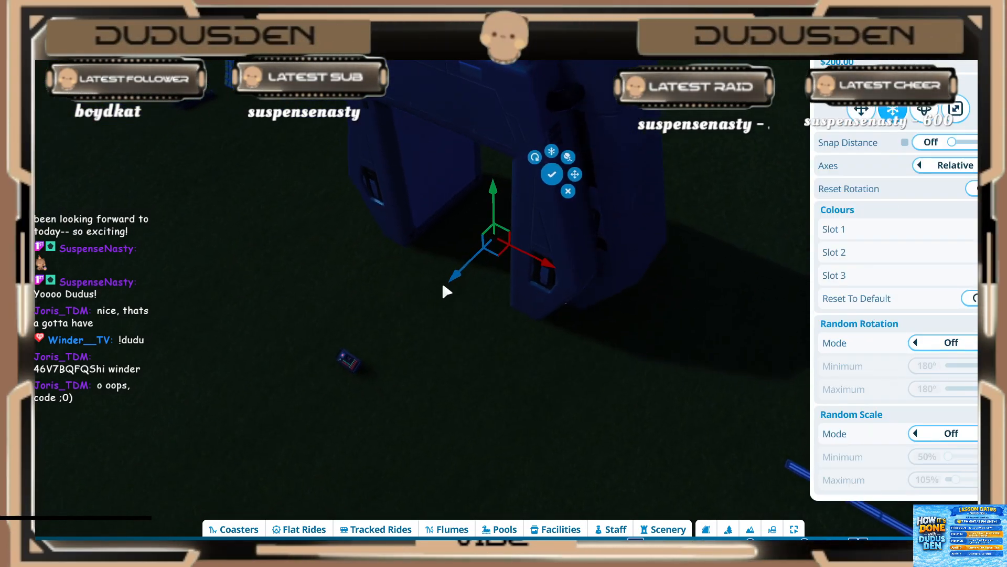
drag(445, 288, 618, 172)
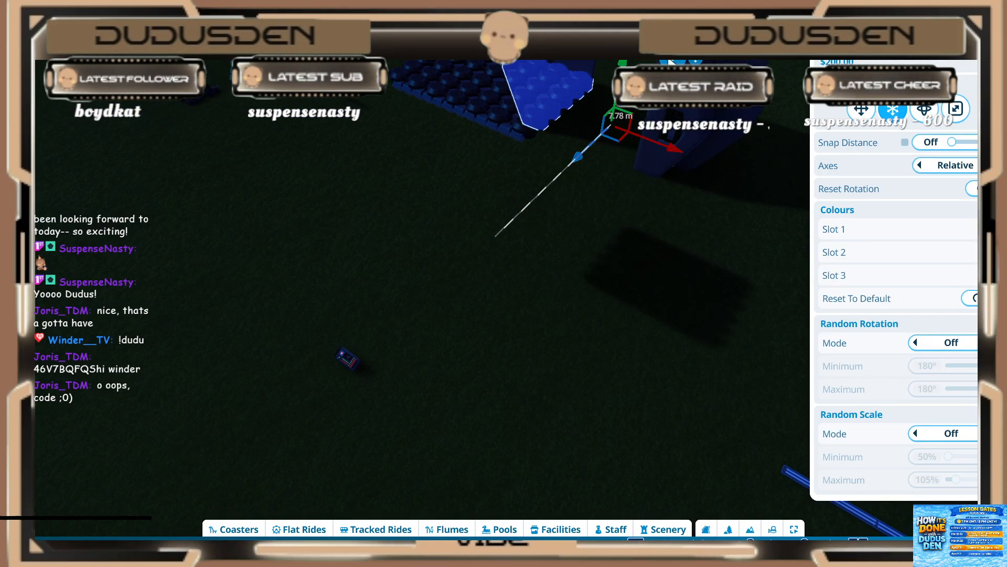
click(527, 227)
middle_drag(527, 228, 491, 257)
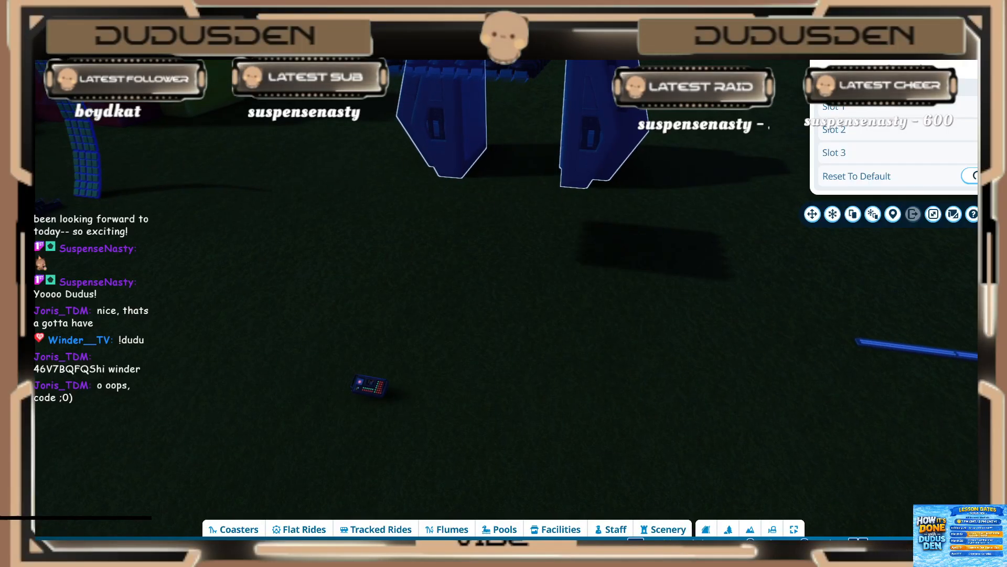
Step: Change the park's fixed sun time to a daytime hour
click(944, 547)
click(916, 489)
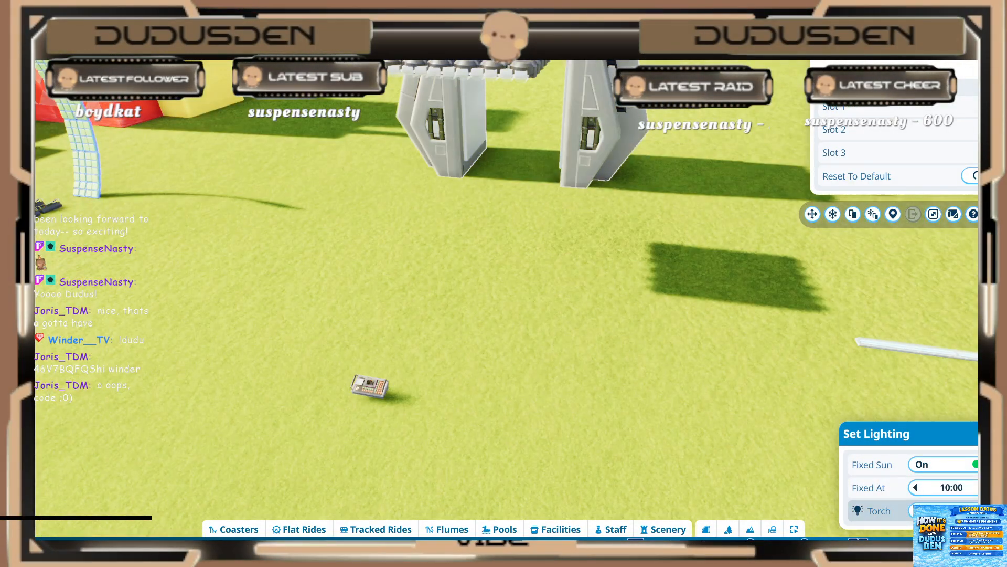
click(944, 546)
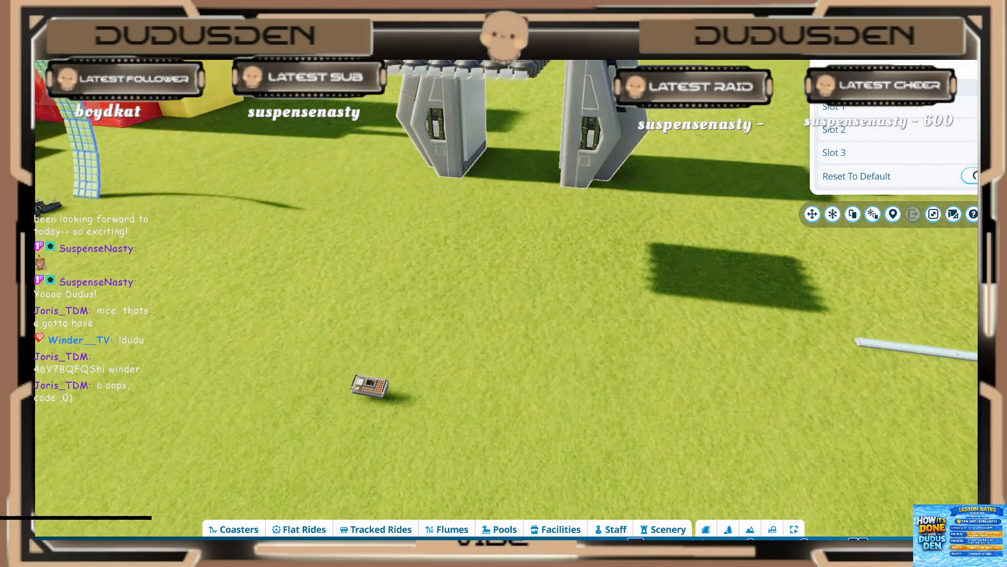
Step: Open the spot light panel's scenery group and examine its rows of lights from above and below
middle_drag(591, 225, 380, 263)
key(w)
click(313, 276)
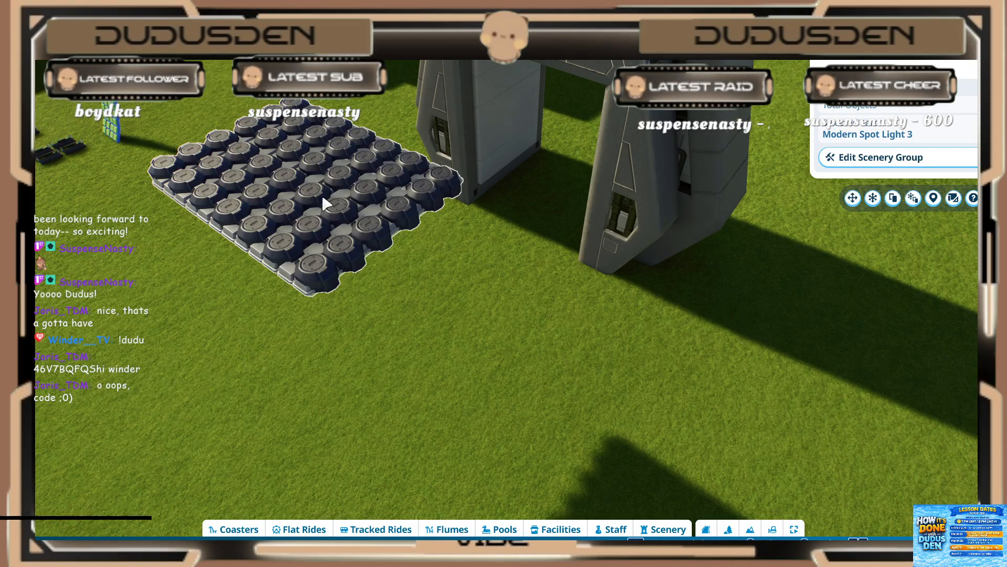
middle_drag(327, 205, 243, 180)
click(336, 150)
scroll(398, 337, down, 5)
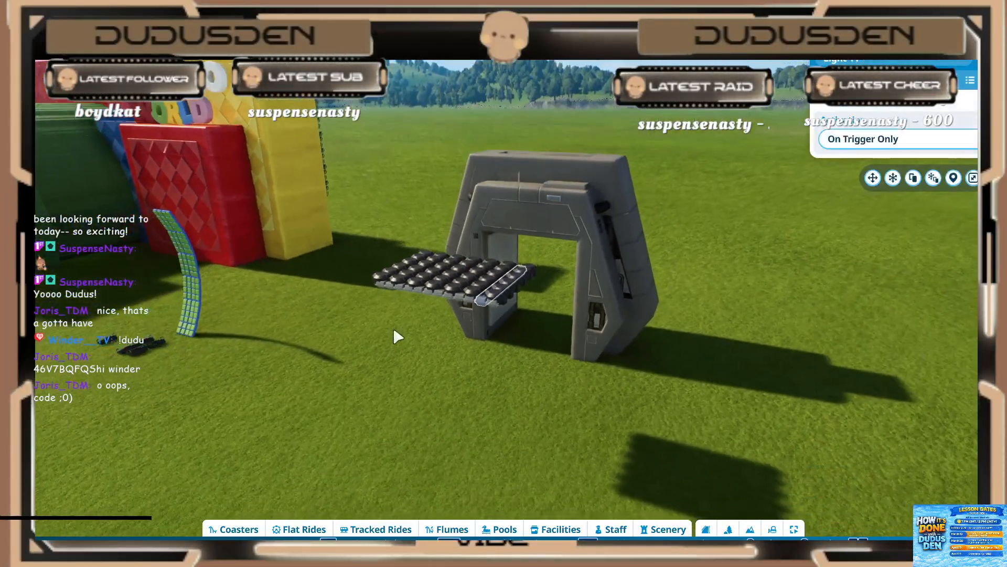
middle_drag(394, 331, 641, 240)
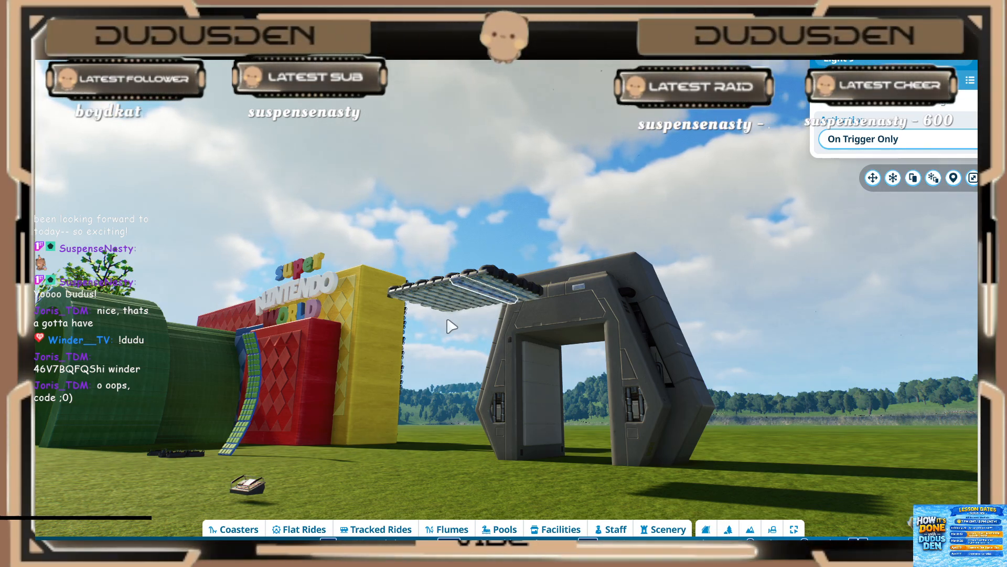
middle_drag(444, 329, 448, 356)
click(450, 351)
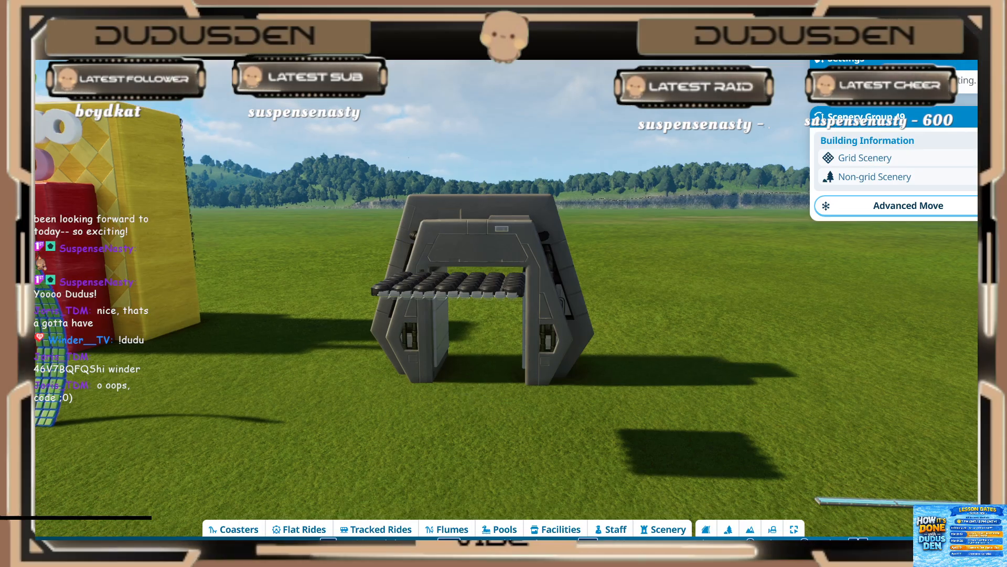
Step: View the spot light panel together with its event sequencer on the ground and leave the scenery group
middle_drag(478, 390, 479, 396)
key(s)
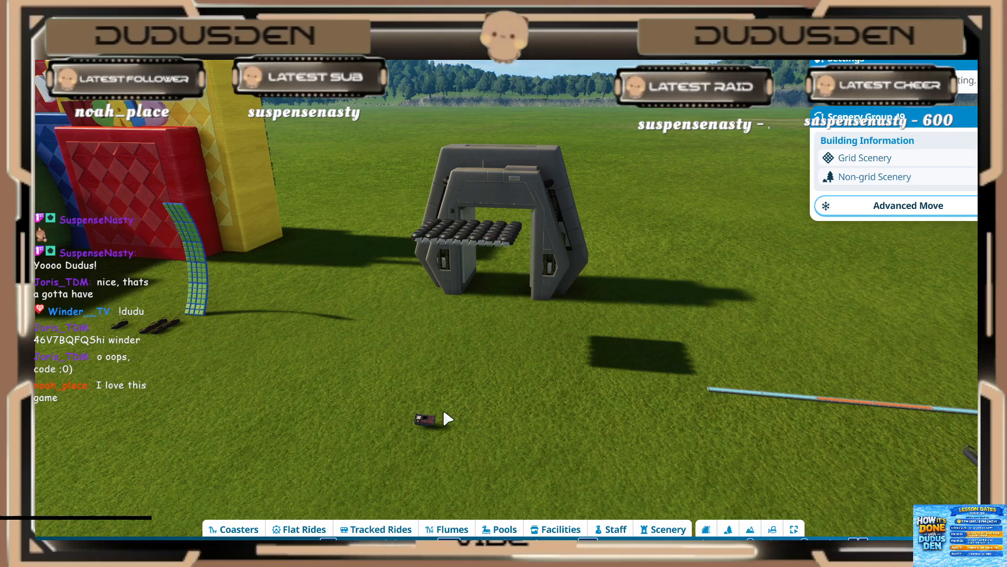
key(s)
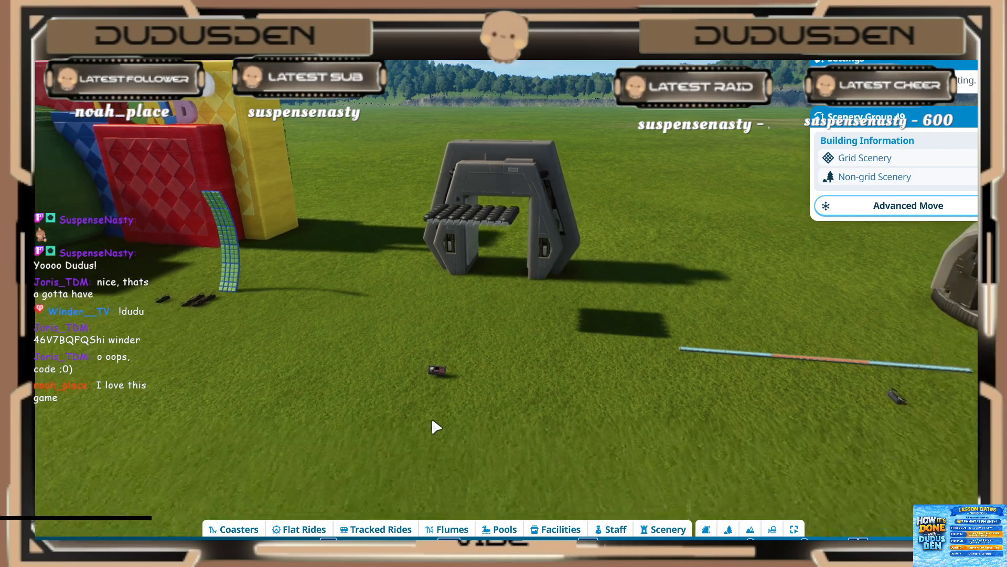
scroll(439, 419, up, 3)
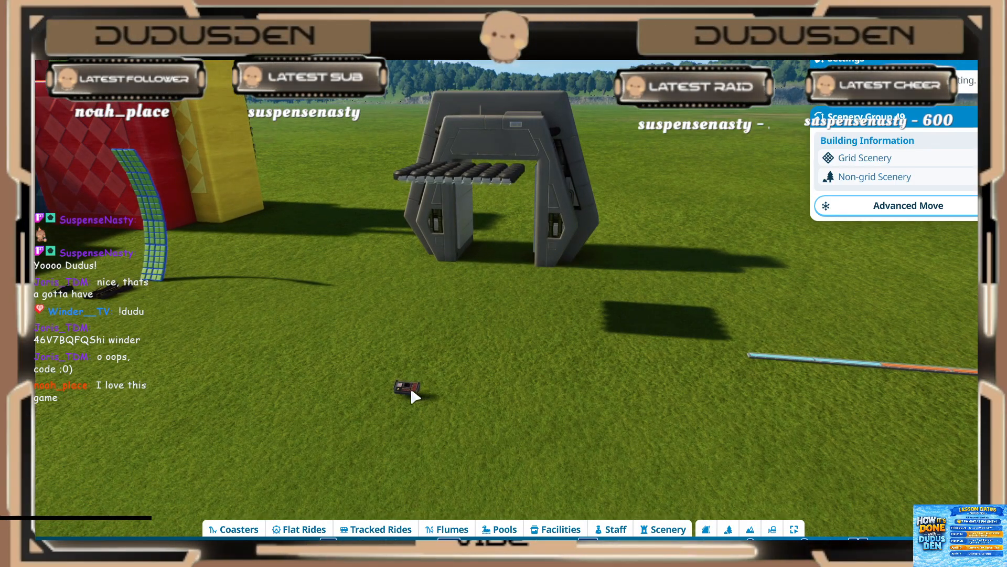
click(488, 354)
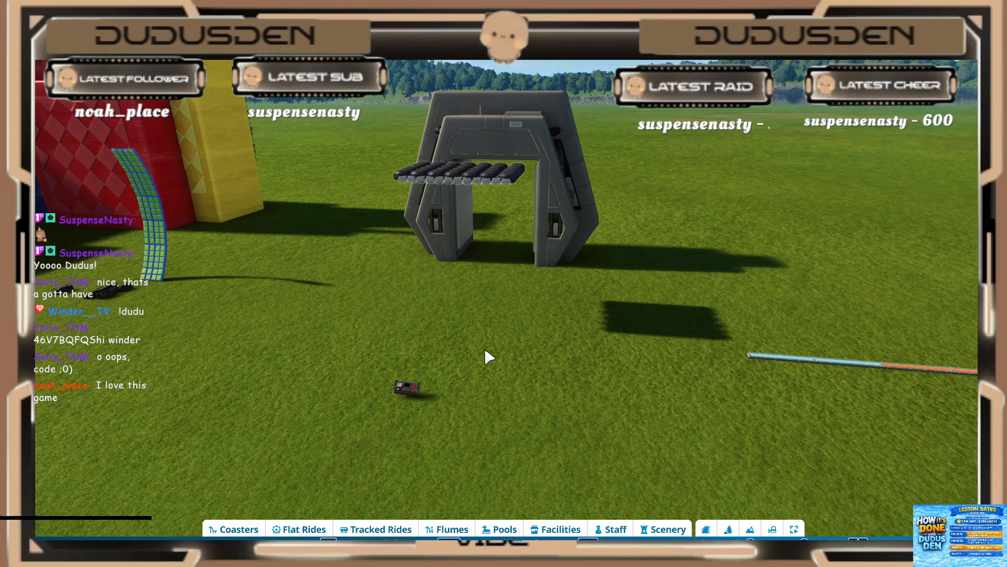
Step: Open the trigger sequence of the event sequencer on the ground and go to the start of its timeline
click(409, 388)
click(383, 402)
click(407, 392)
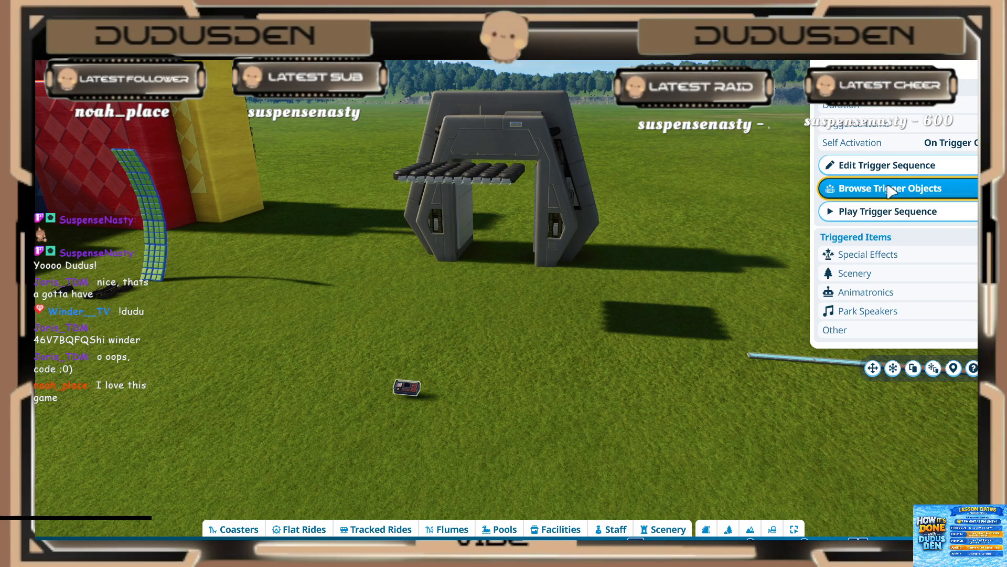
click(858, 167)
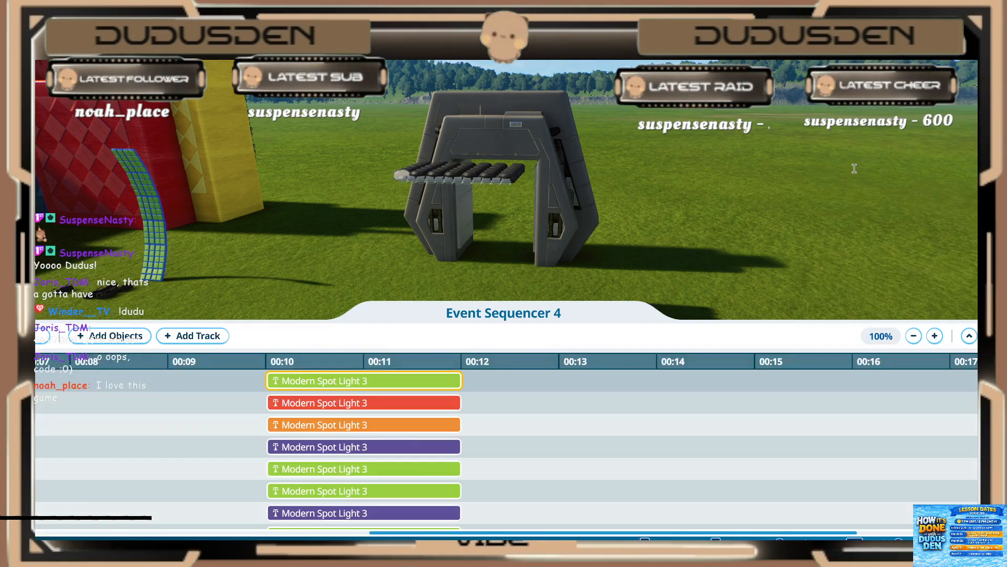
key(Delete)
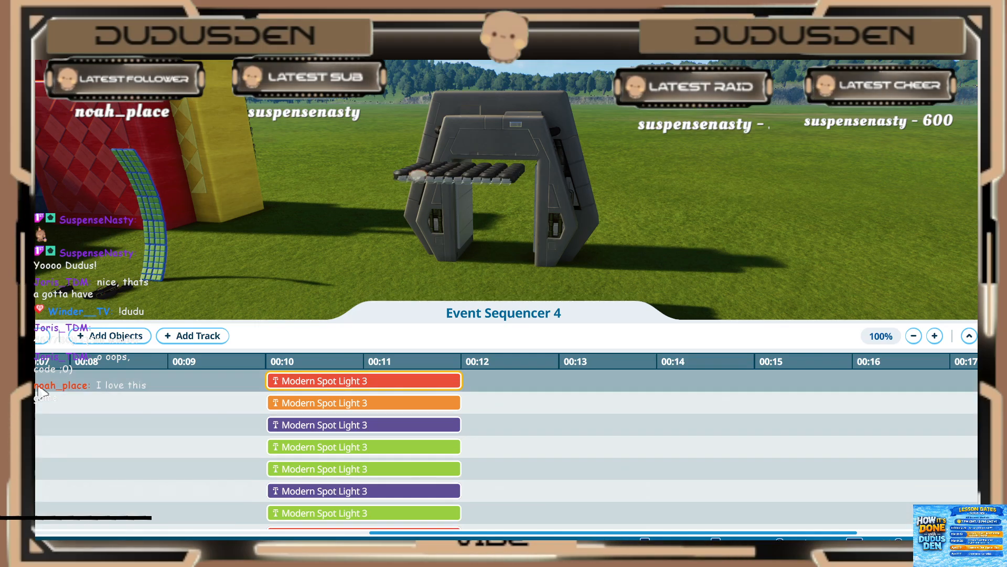
click(378, 402)
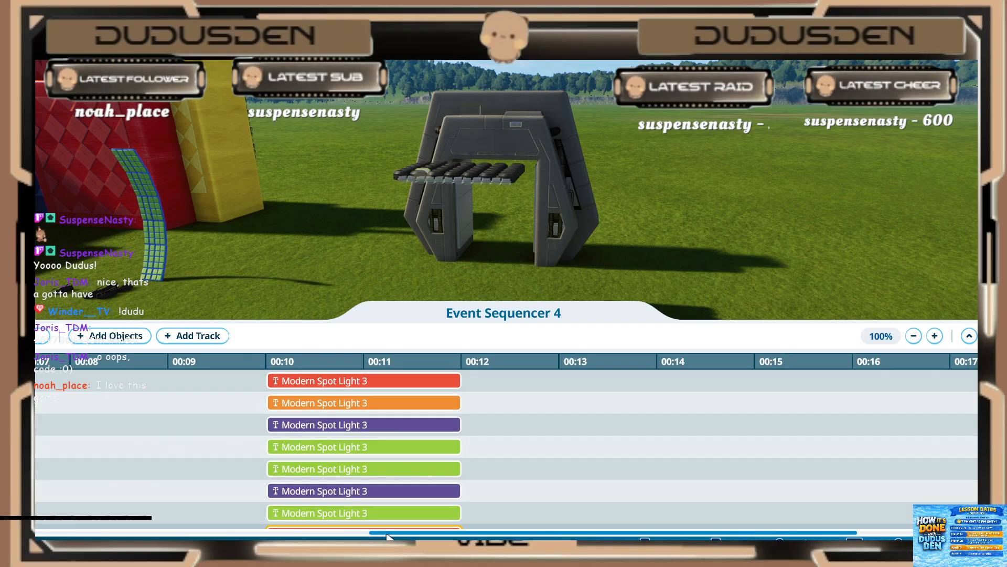
drag(388, 537, 22, 534)
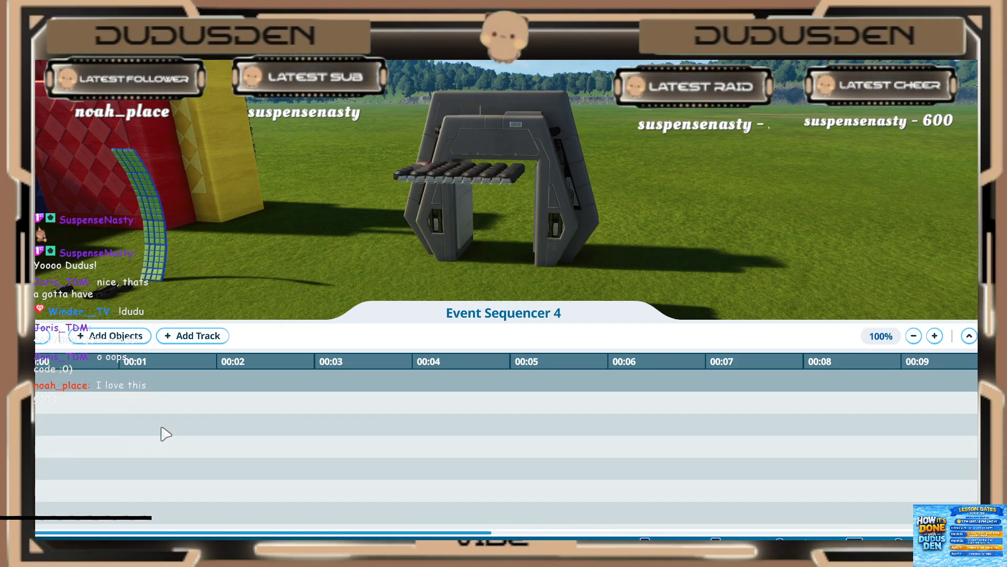
Step: Find the Light 1 tracks and inspect the settings of its long bar and of the first event beneath it
scroll(214, 392, down, 1)
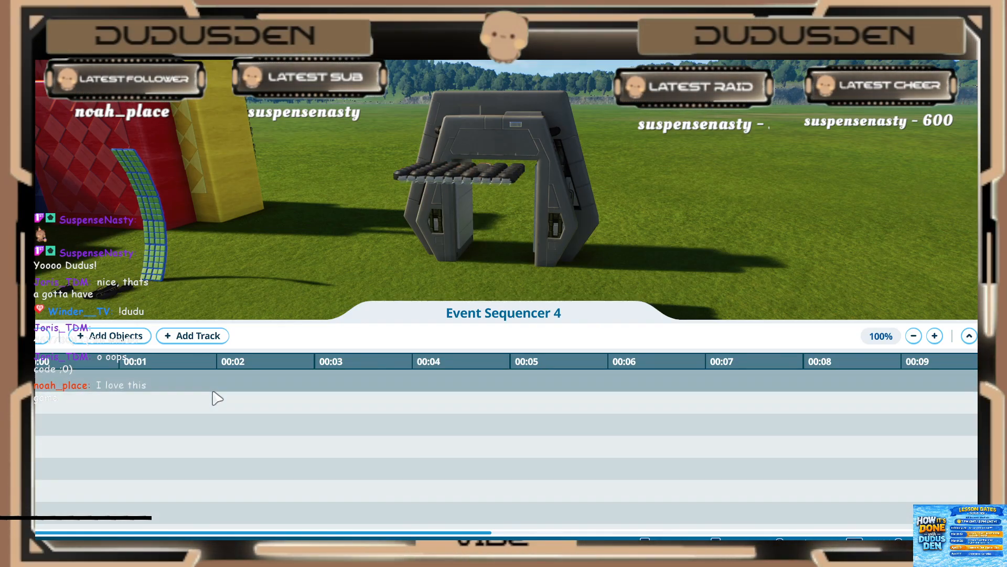
scroll(215, 395, down, 3)
scroll(219, 401, down, 2)
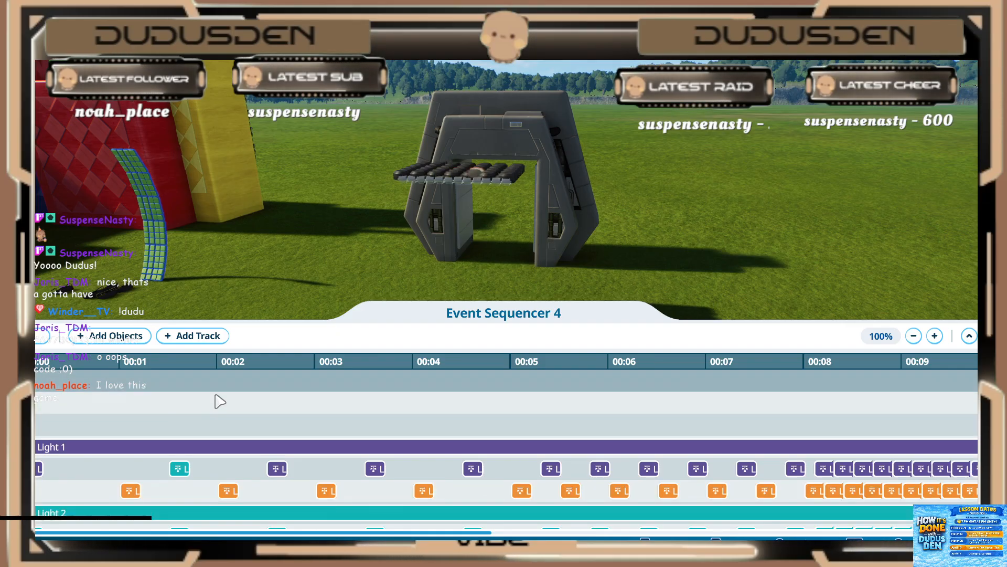
scroll(184, 414, down, 1)
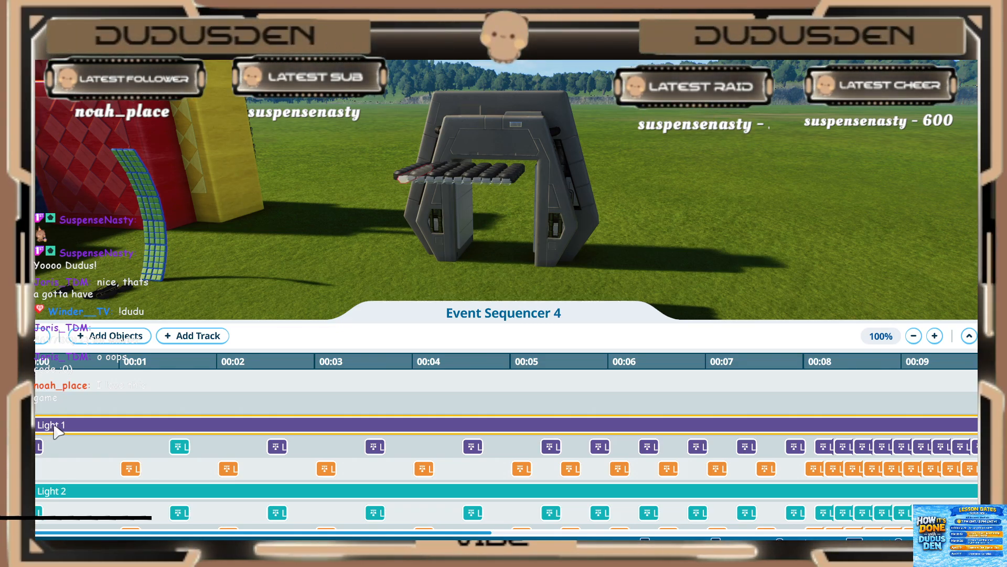
scroll(53, 432, down, 1)
click(62, 404)
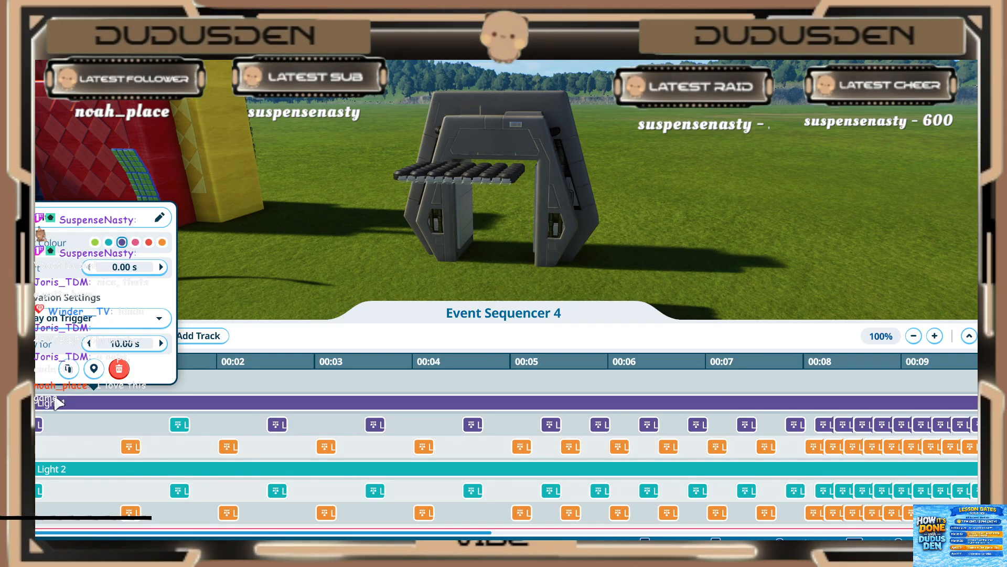
click(52, 438)
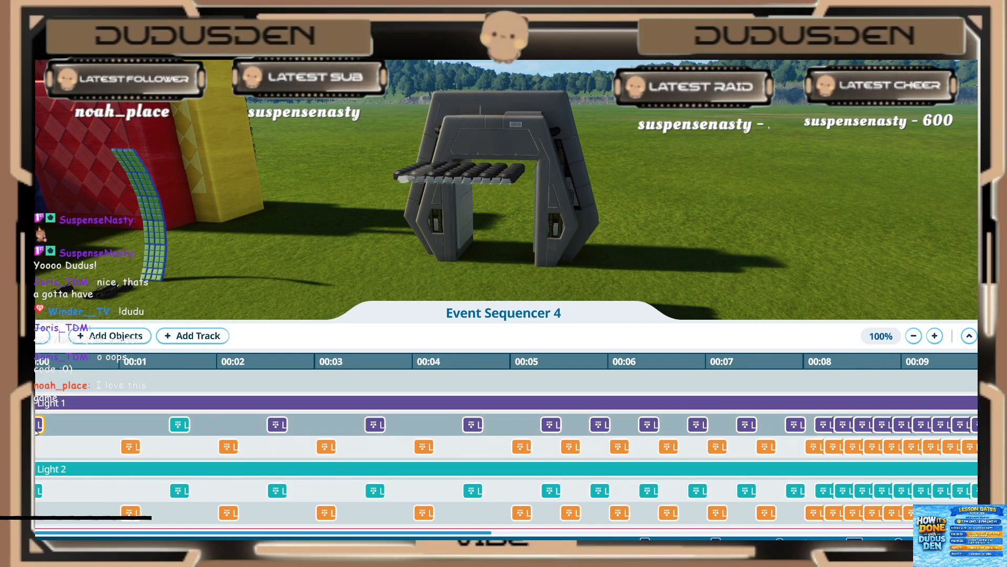
click(38, 426)
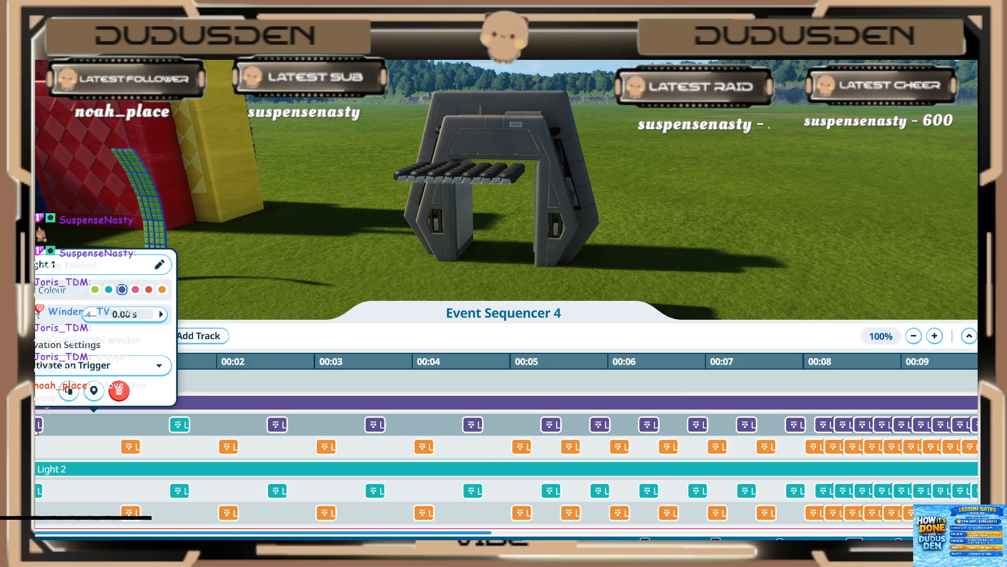
click(50, 430)
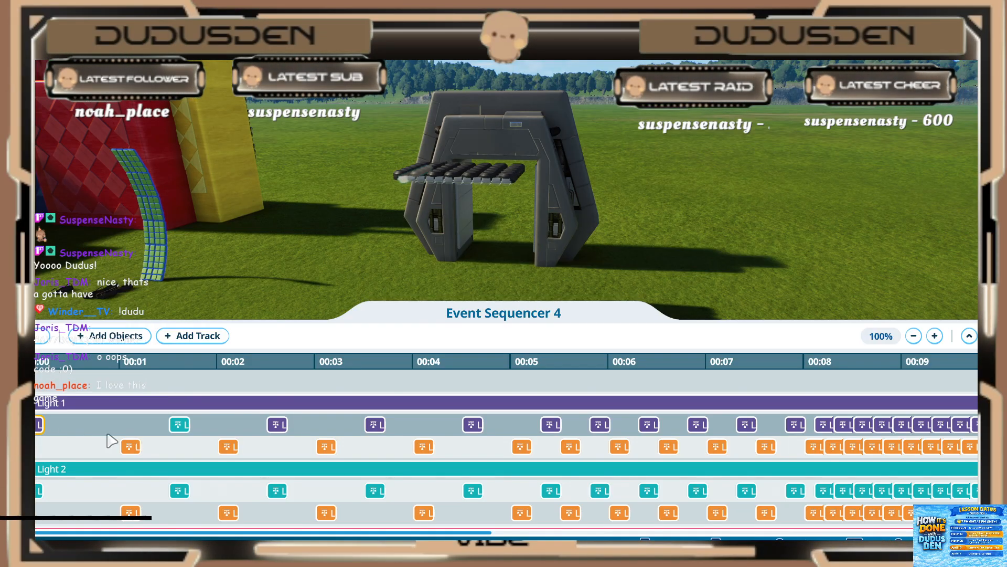
Step: Inspect Light 1's alternating colour events, checking their trigger settings and the spacing along the timeline
click(131, 447)
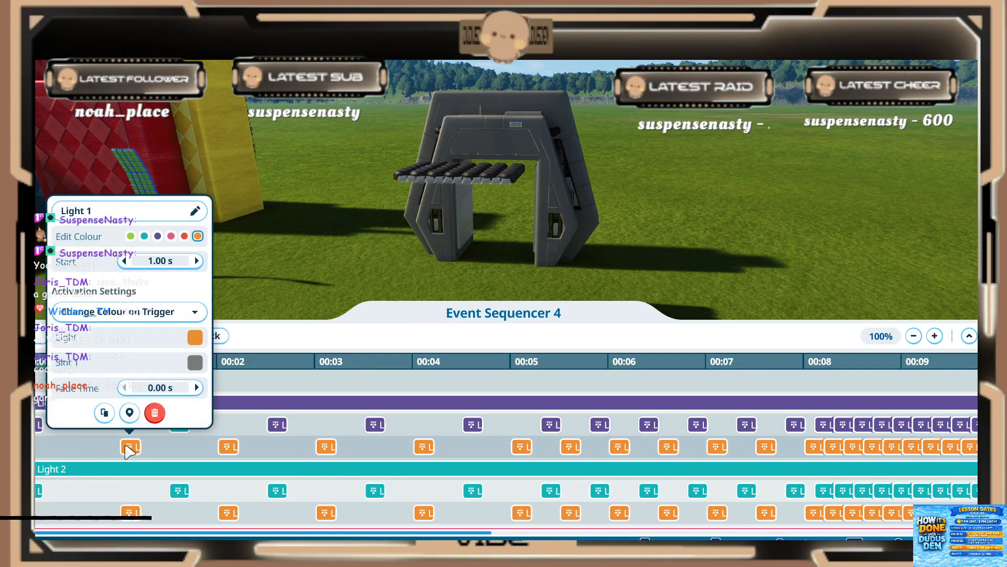
click(153, 450)
click(180, 424)
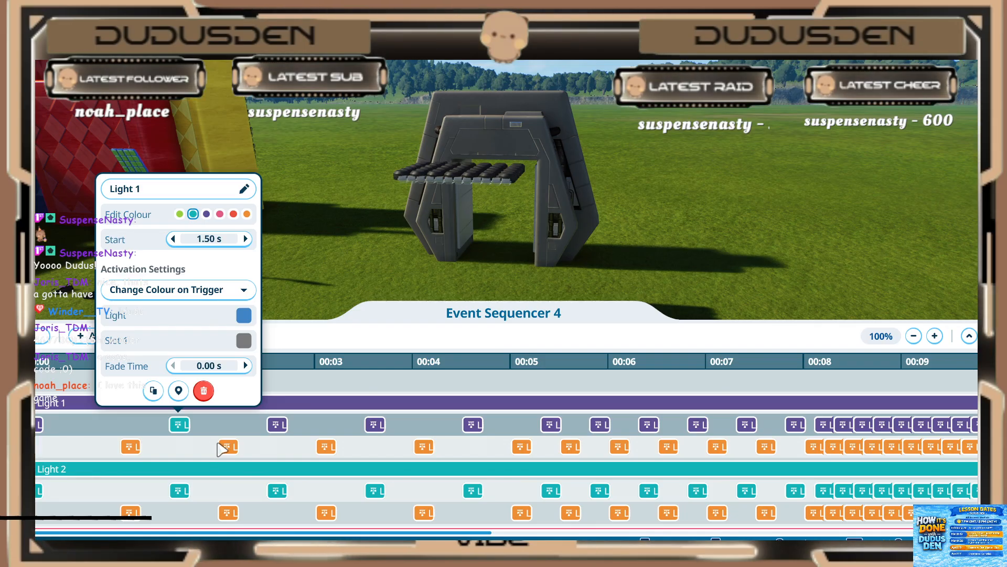
click(231, 450)
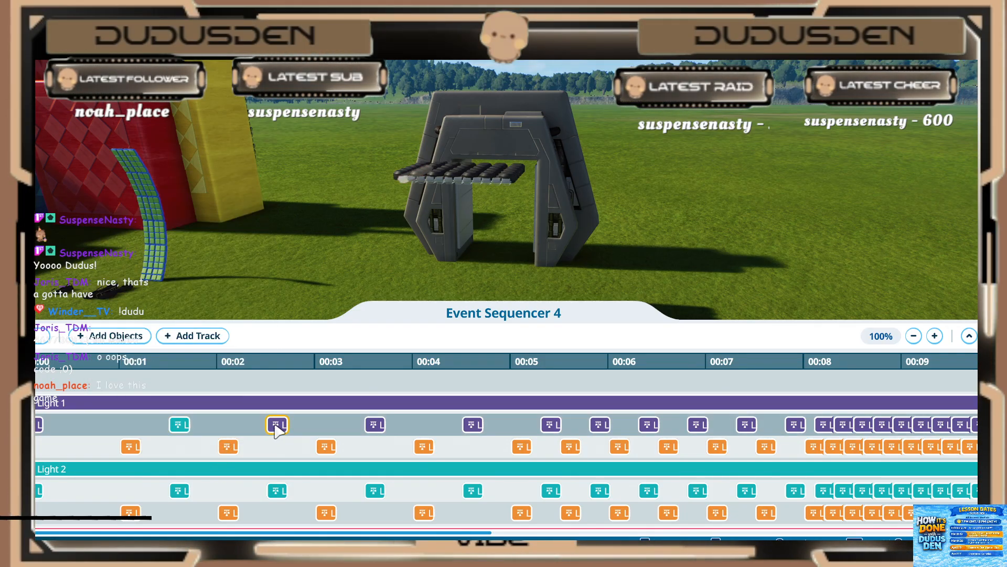
click(228, 447)
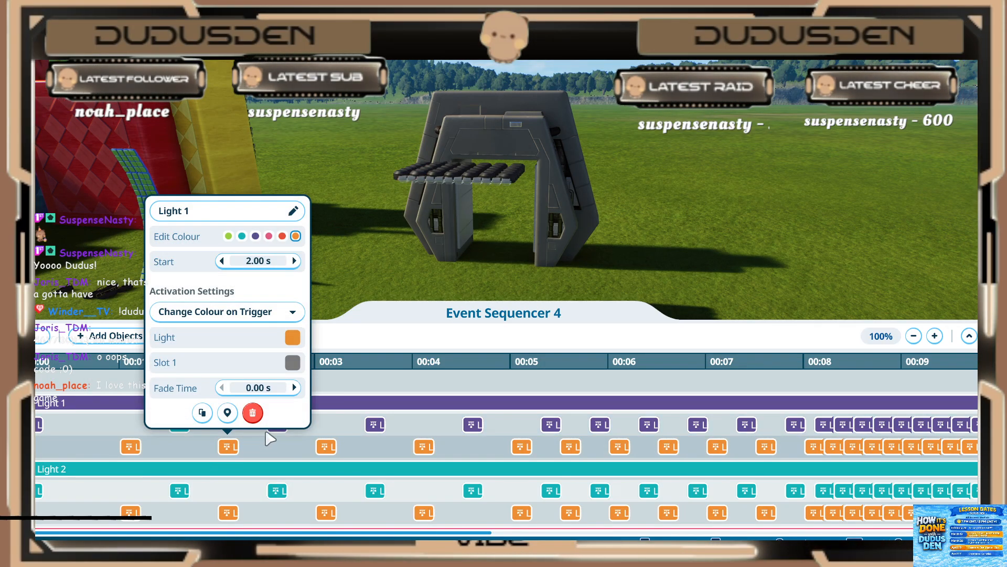
click(326, 447)
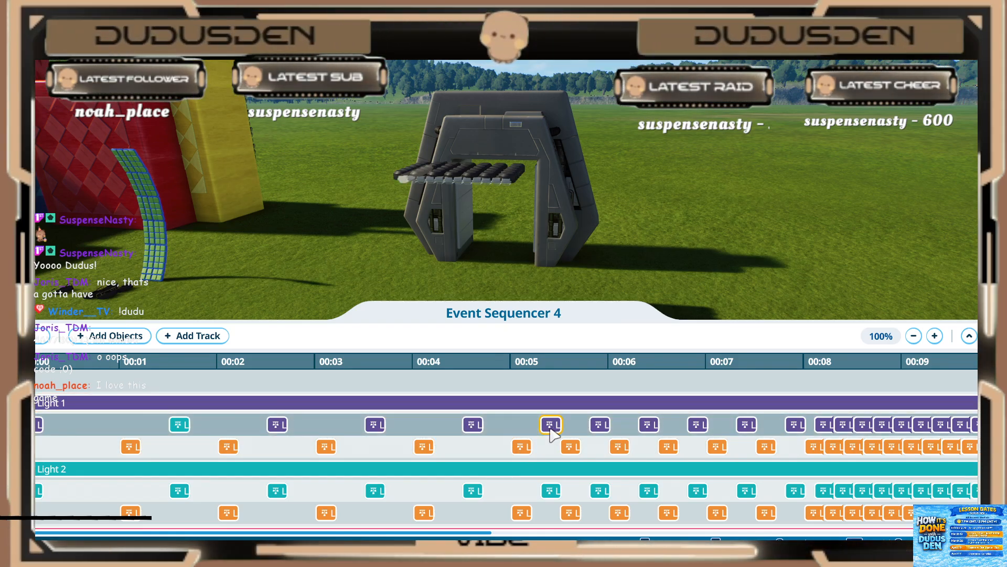
click(550, 426)
click(532, 447)
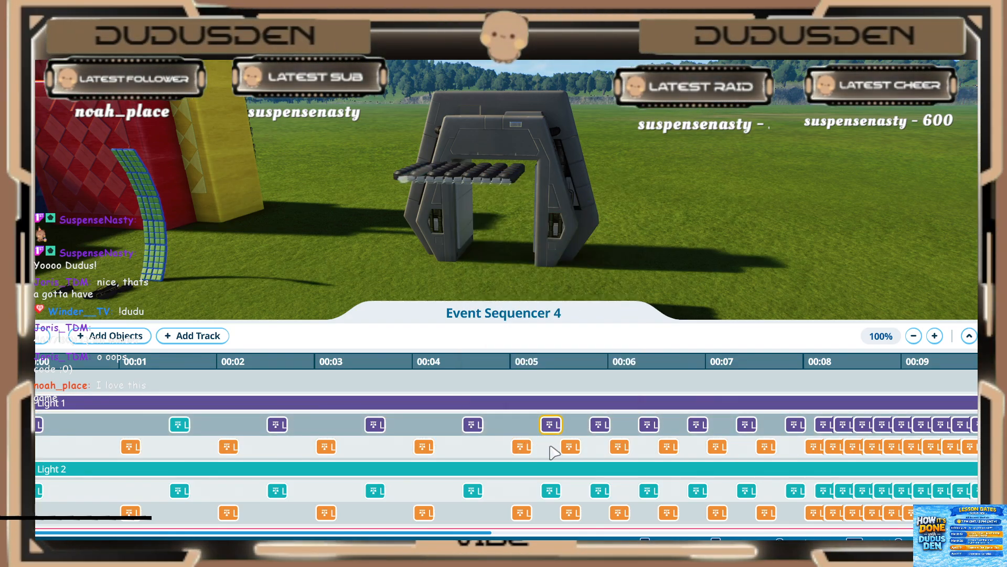
click(816, 447)
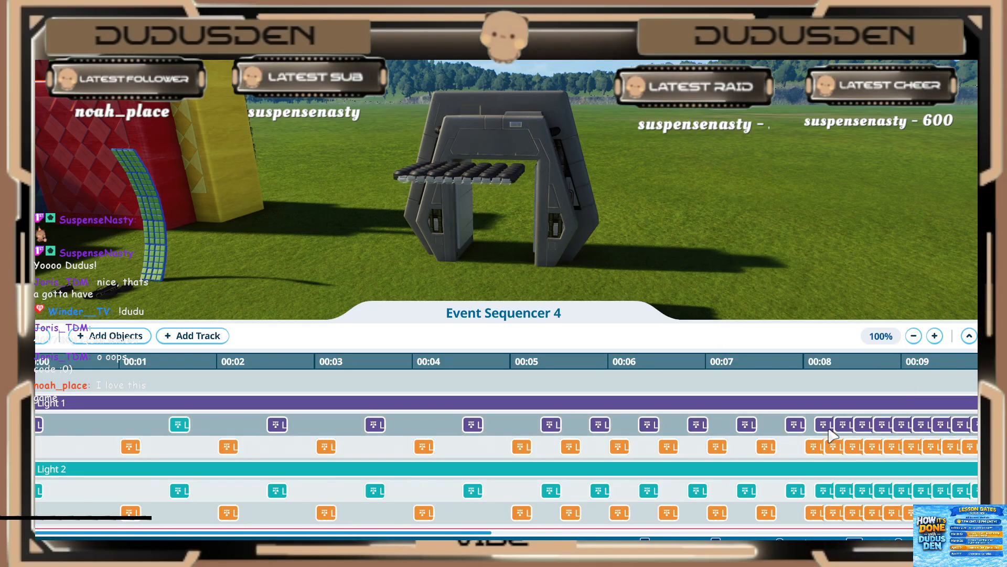
click(834, 445)
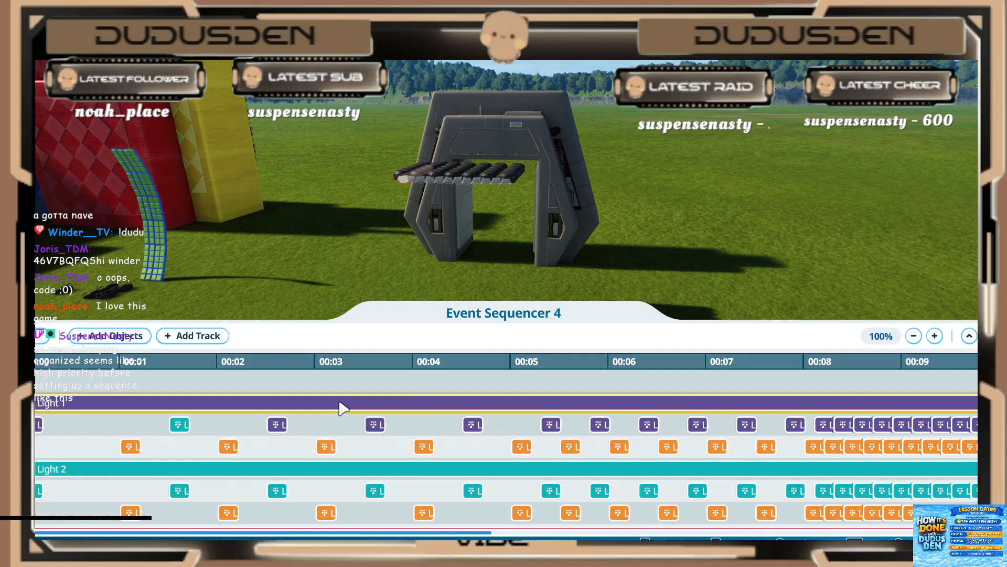
Step: Look through the event tracks from Light 2 to Light 11 and compare their colour event patterns
scroll(257, 404, down, 3)
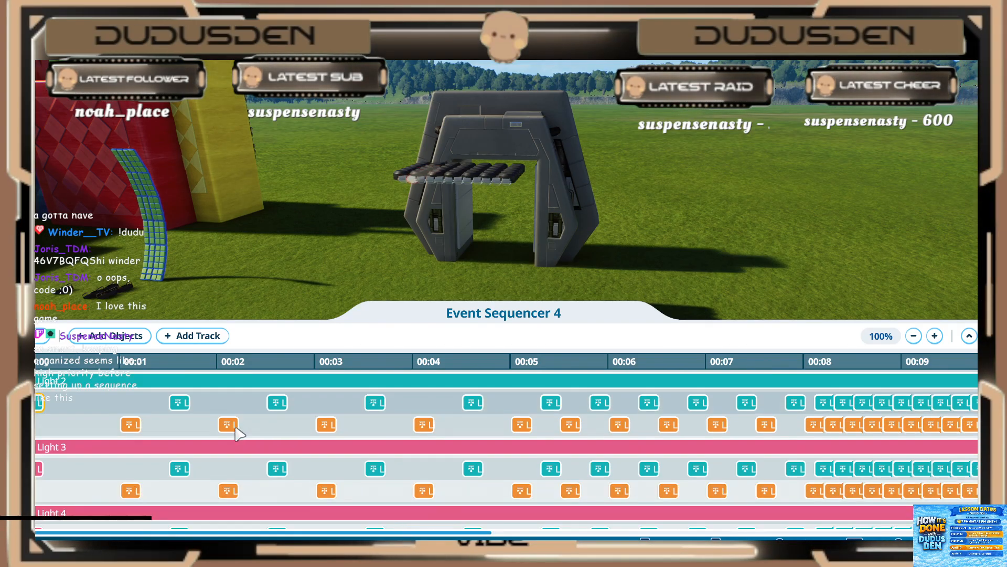
scroll(233, 438, down, 5)
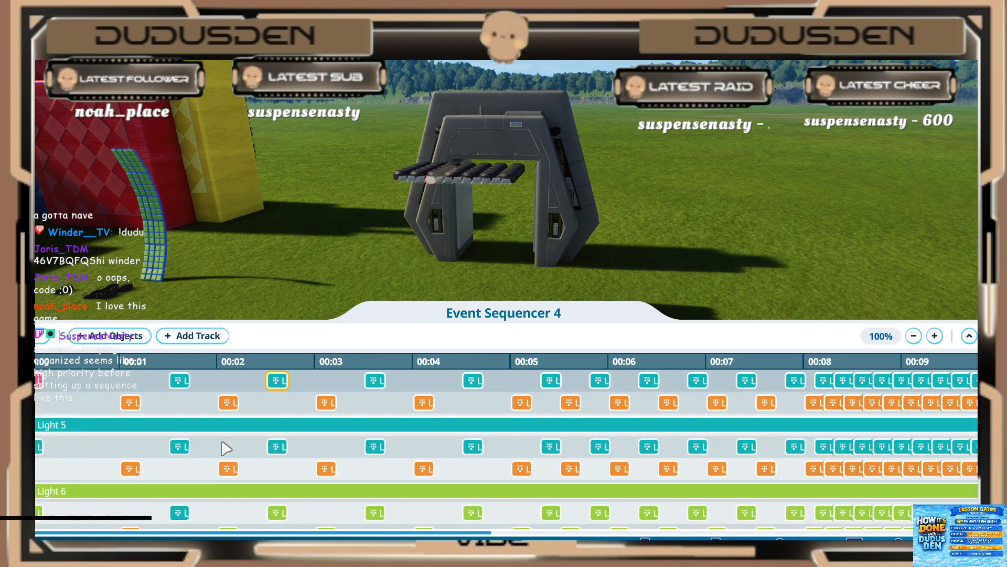
scroll(227, 448, down, 5)
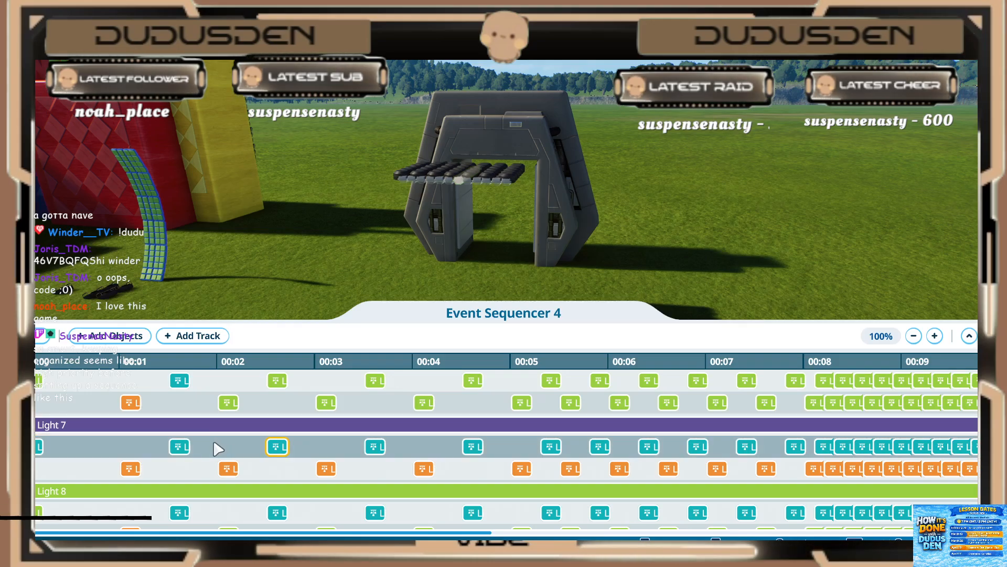
scroll(141, 454, down, 2)
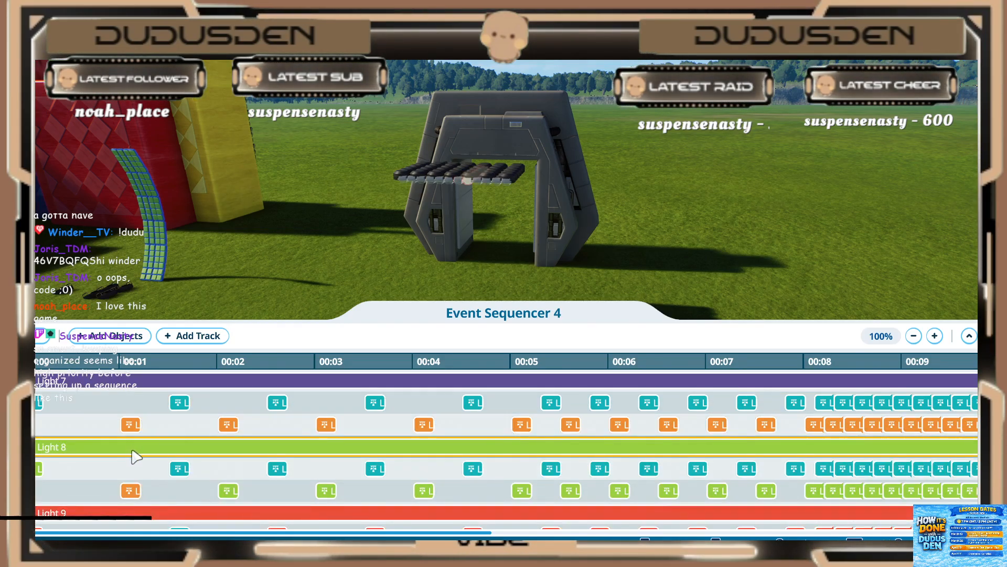
scroll(138, 462, down, 2)
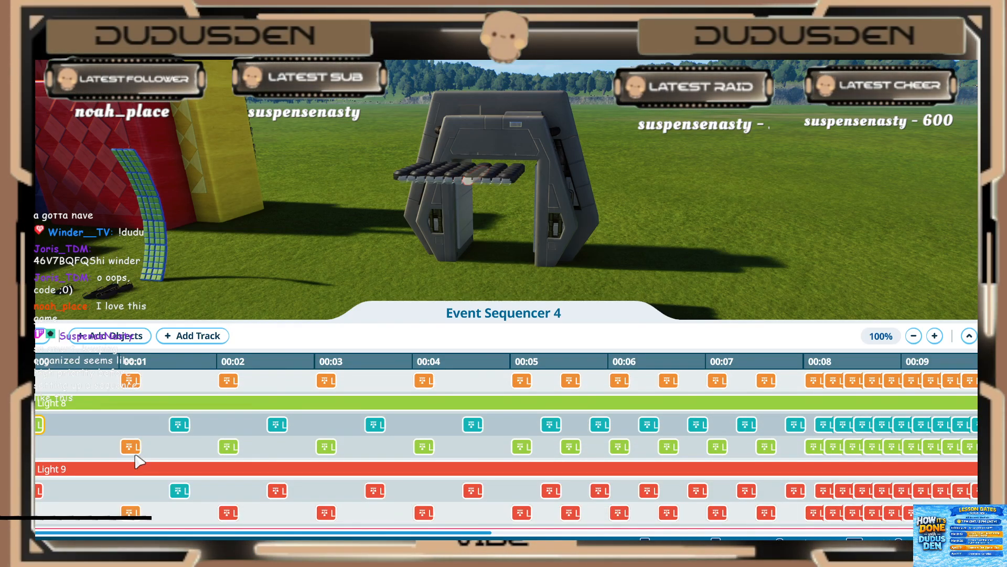
click(133, 449)
scroll(136, 450, down, 1)
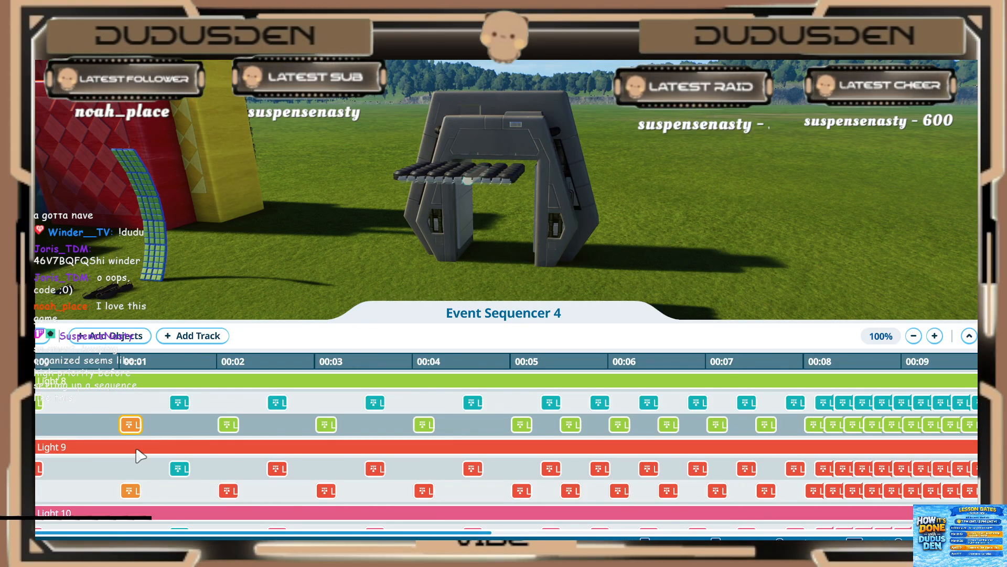
scroll(139, 455, down, 3)
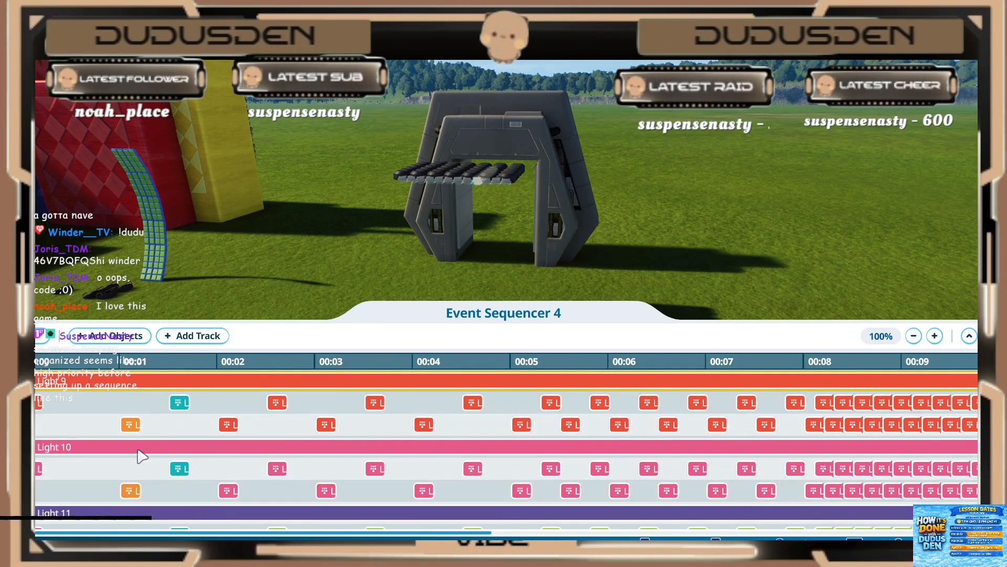
scroll(140, 456, down, 1)
scroll(140, 455, down, 3)
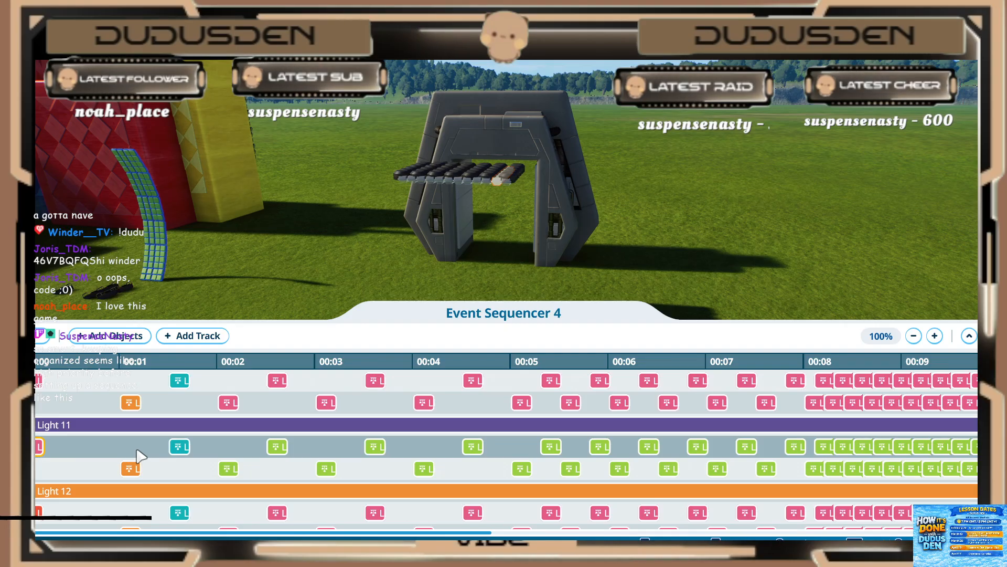
Step: Examine Light 12's events along the timeline and open the settings of its last event near the 10-second mark
click(180, 381)
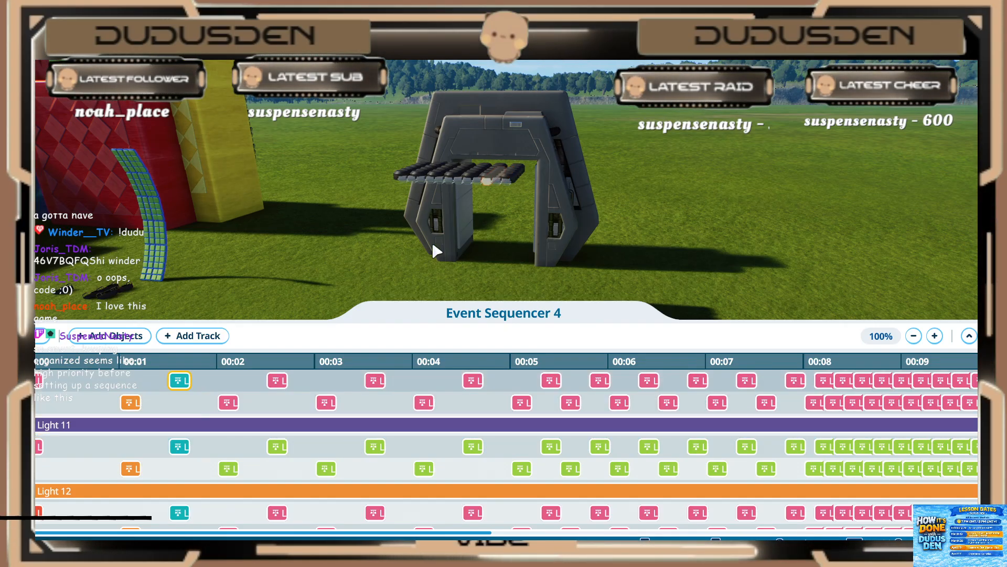
scroll(292, 450, down, 2)
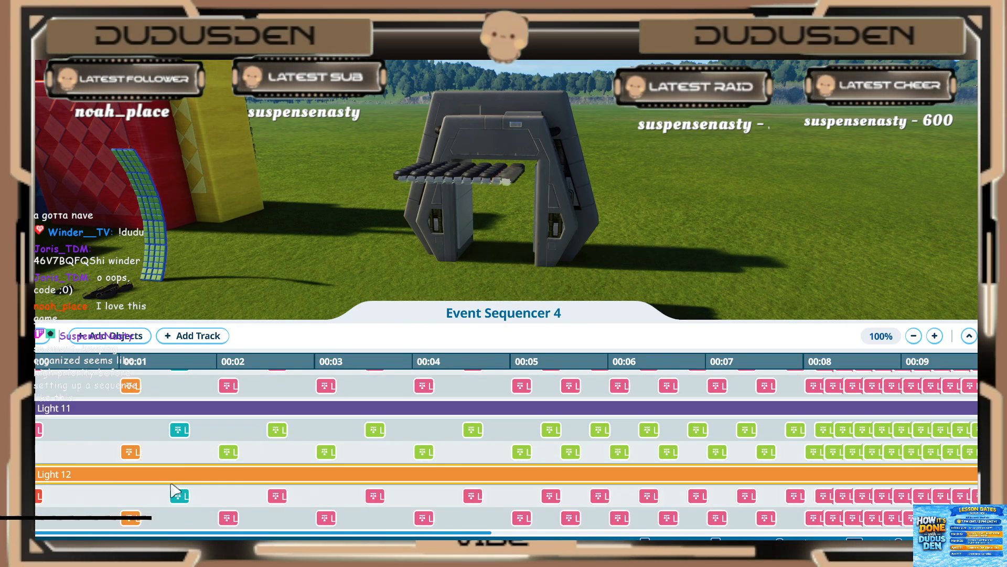
click(131, 518)
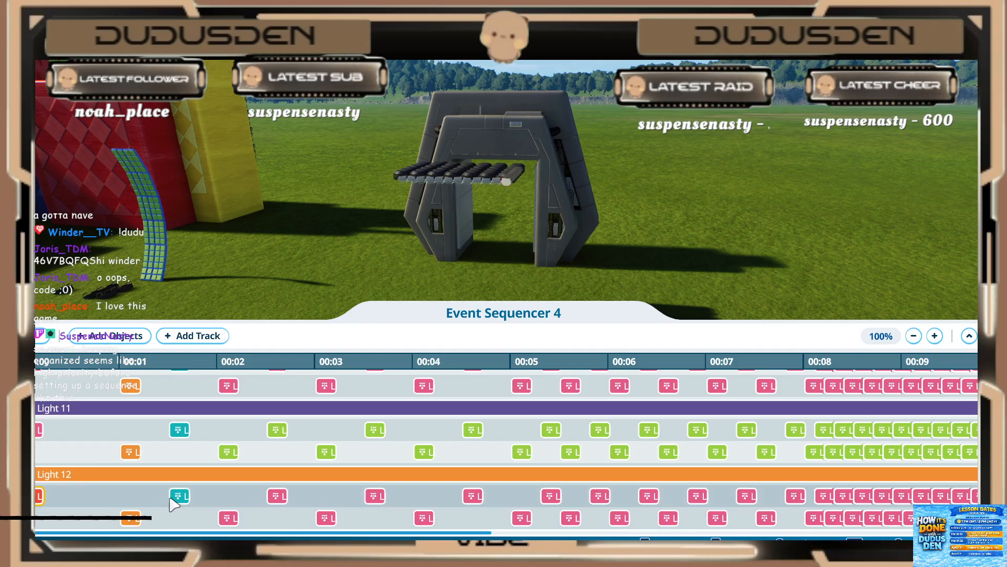
click(326, 518)
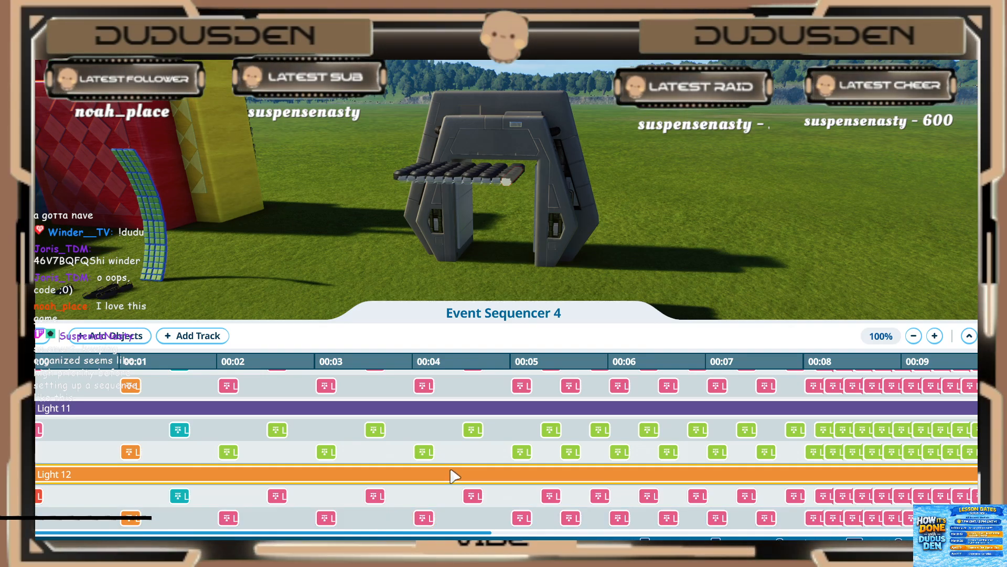
click(559, 494)
click(591, 496)
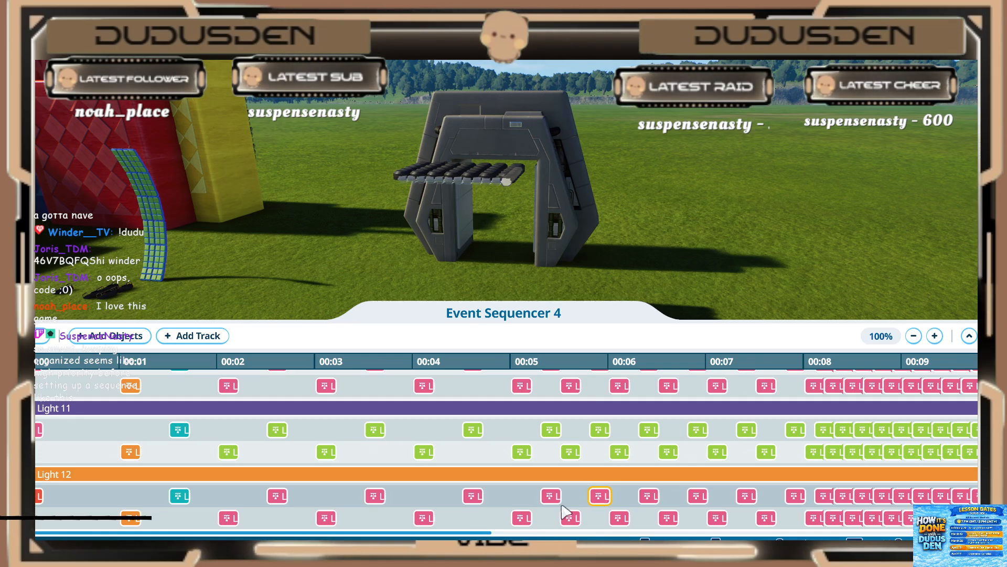
drag(473, 532, 685, 533)
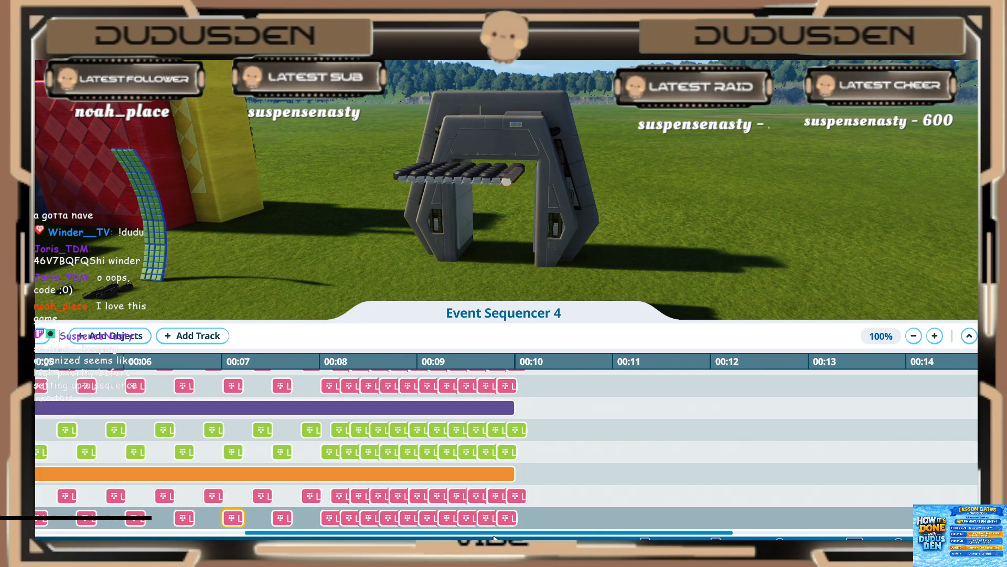
click(504, 497)
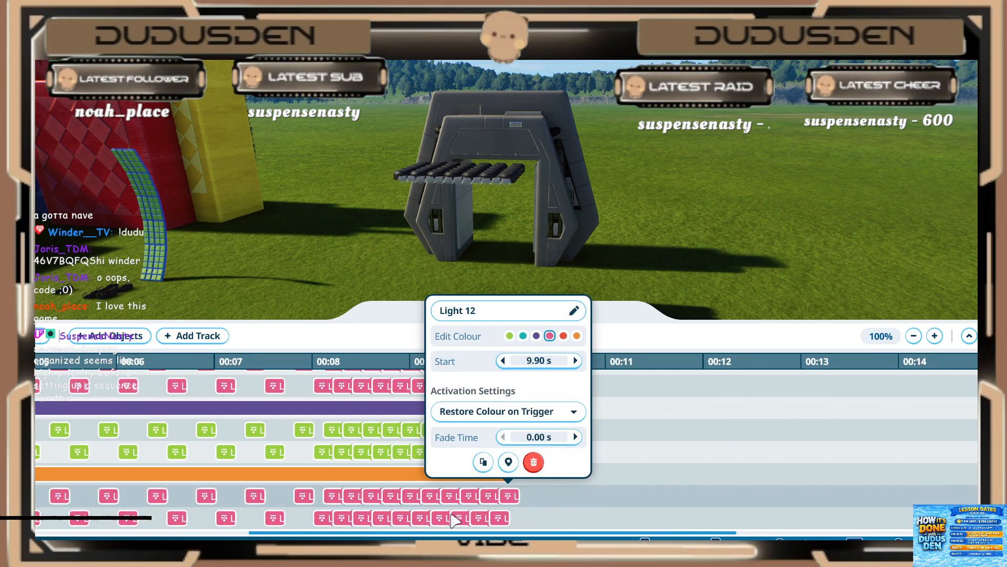
Step: Look back through Event Sequencer 4's light tracks, including the Modern Spot Light 3 events starting at 10 seconds
click(529, 516)
scroll(534, 521, down, 8)
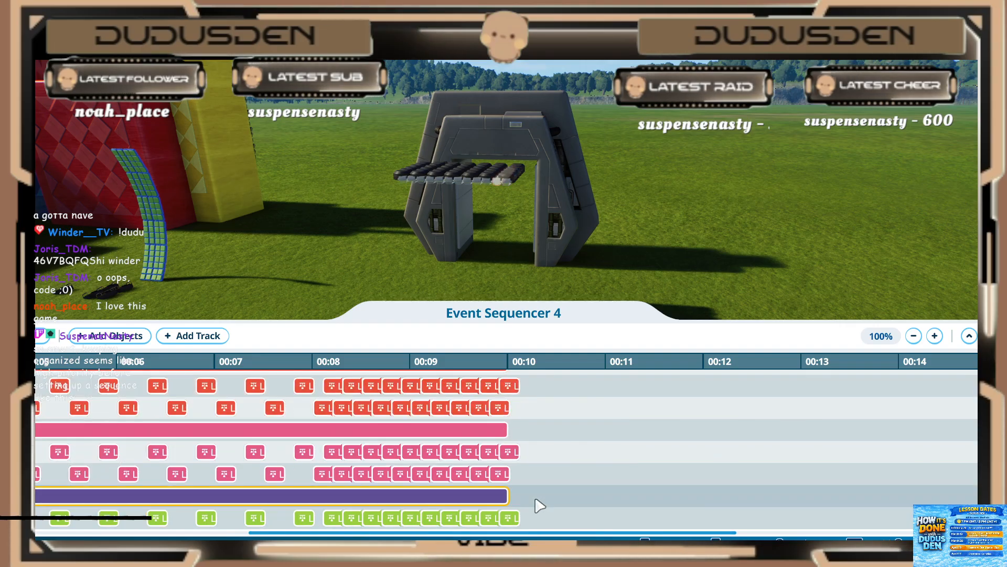
scroll(541, 503, up, 12)
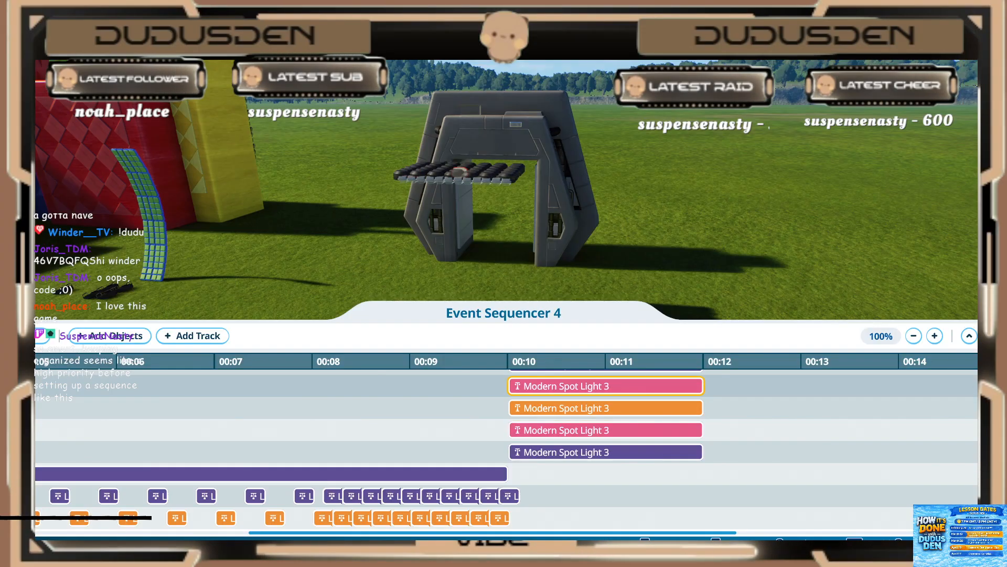
Step: Close the event sequence and move the arch about 7.6 m back over the spot light panel
key(Escape)
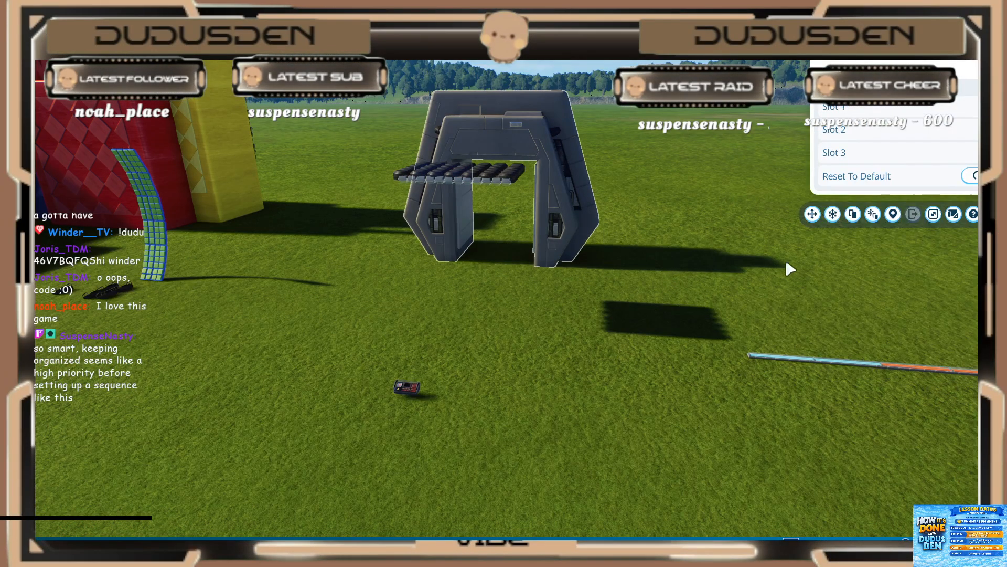
drag(493, 264, 460, 356)
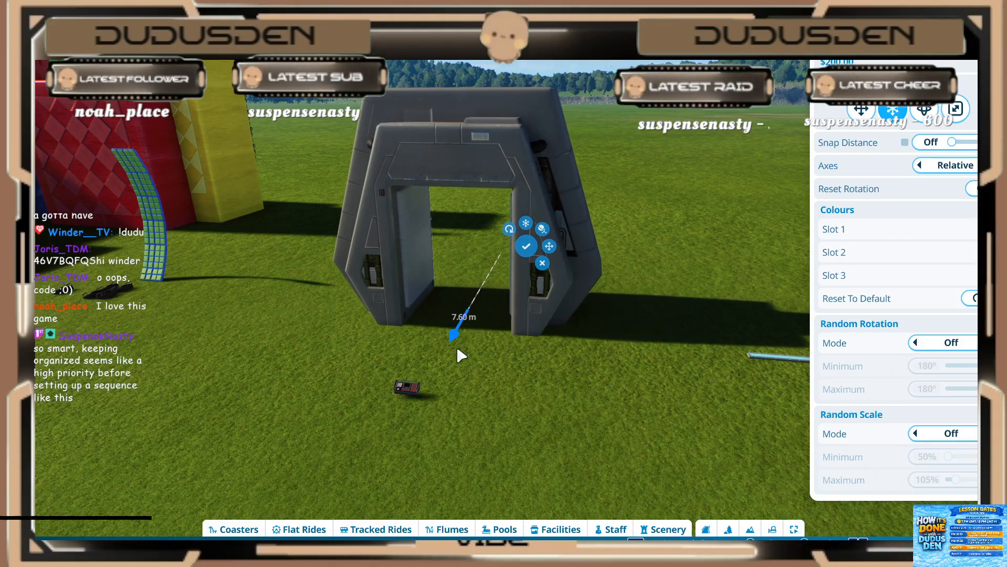
click(526, 246)
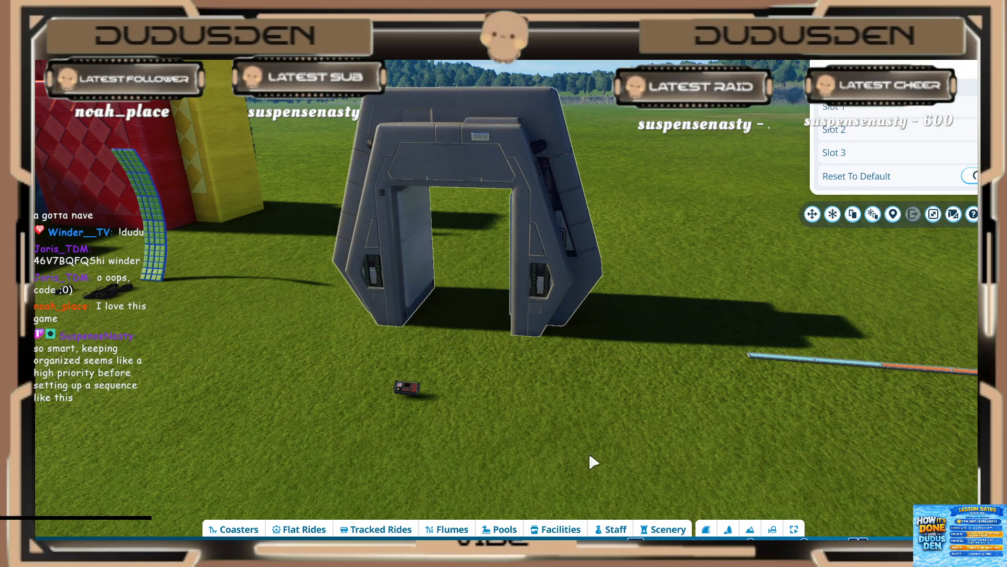
Step: Set the park lighting's fixed sun time to 20:00
key(l)
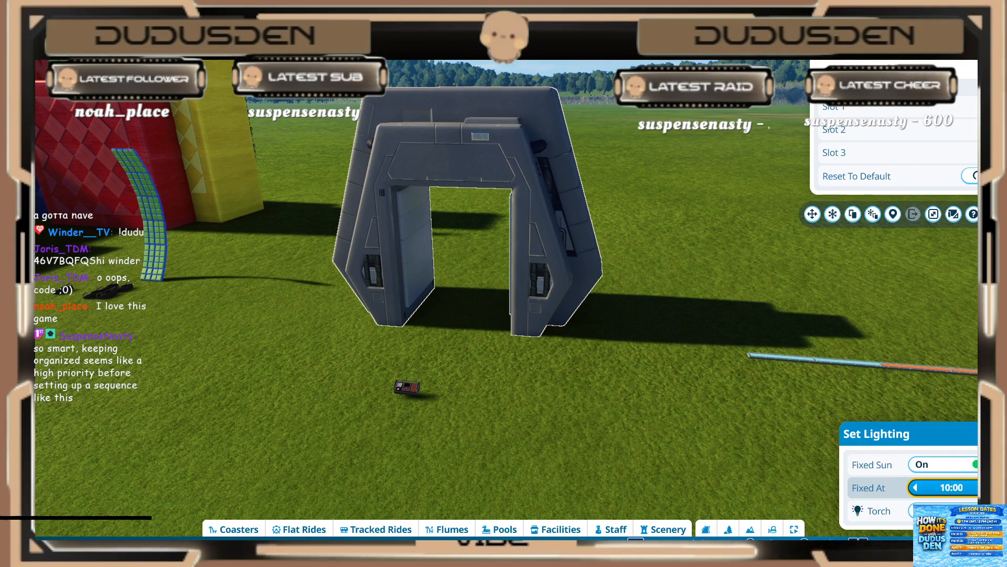
click(988, 488)
click(988, 488)
click(988, 487)
click(988, 488)
click(988, 488)
click(989, 487)
click(988, 488)
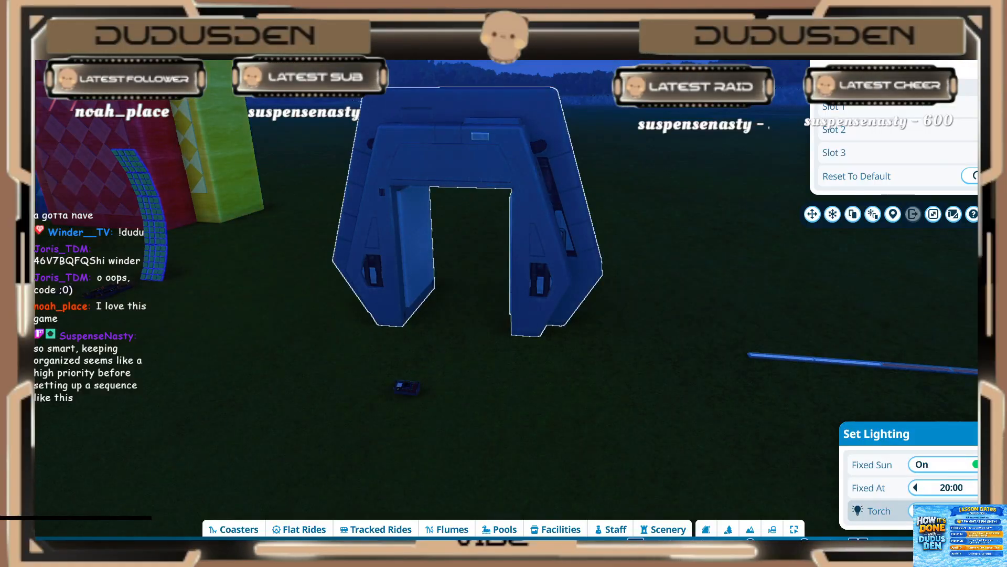
key(l)
Step: Play the trigger sequence of the event sequencer lying on the grass in front of the arch
middle_drag(642, 342, 488, 390)
click(460, 366)
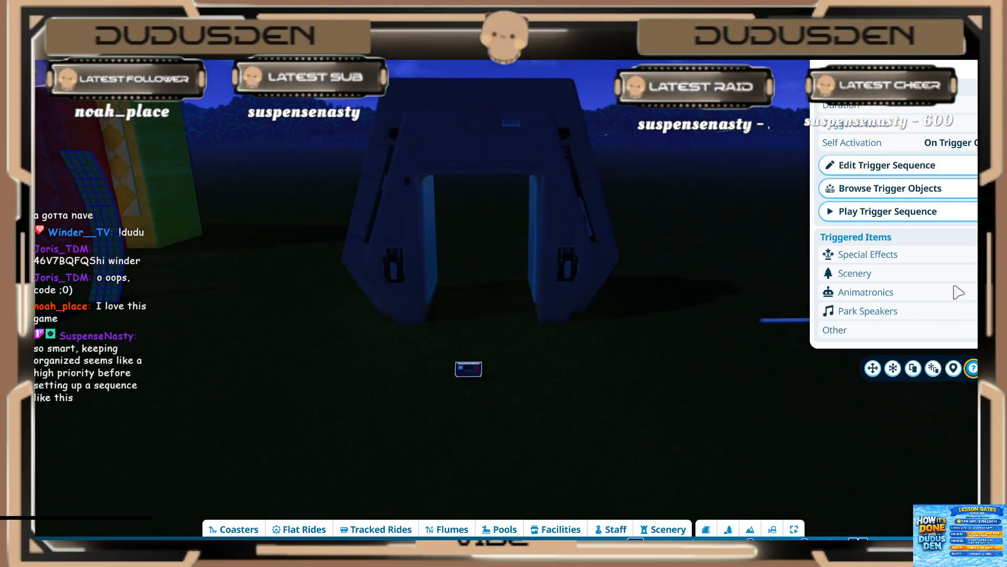
click(840, 211)
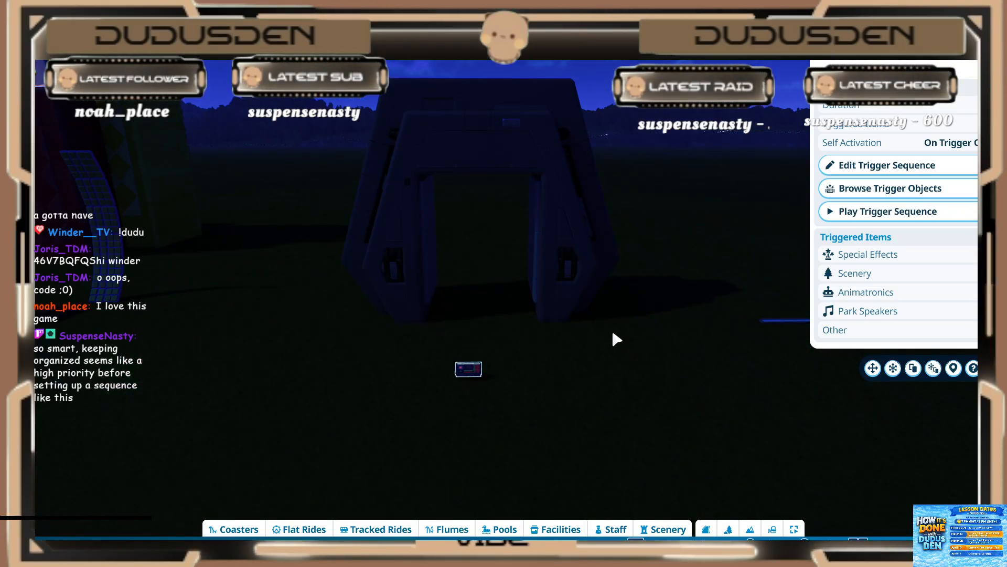
Step: Go to the curved column of button lights and open its scenery group with the event sequencers for editing
click(567, 340)
scroll(576, 342, down, 2)
middle_drag(576, 342, 488, 321)
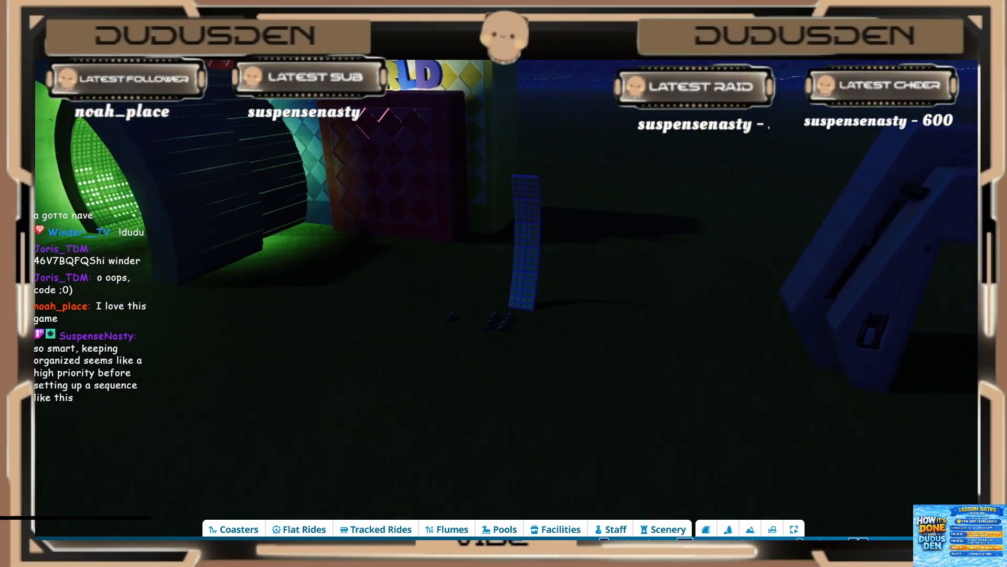
middle_drag(106, 250, 117, 226)
middle_drag(315, 379, 318, 403)
scroll(315, 376, up, 3)
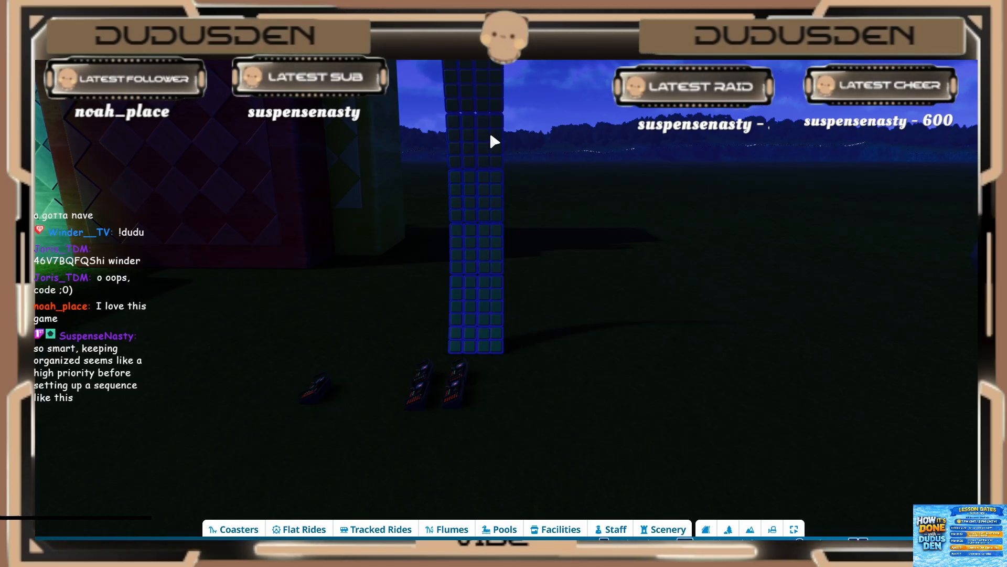
click(311, 392)
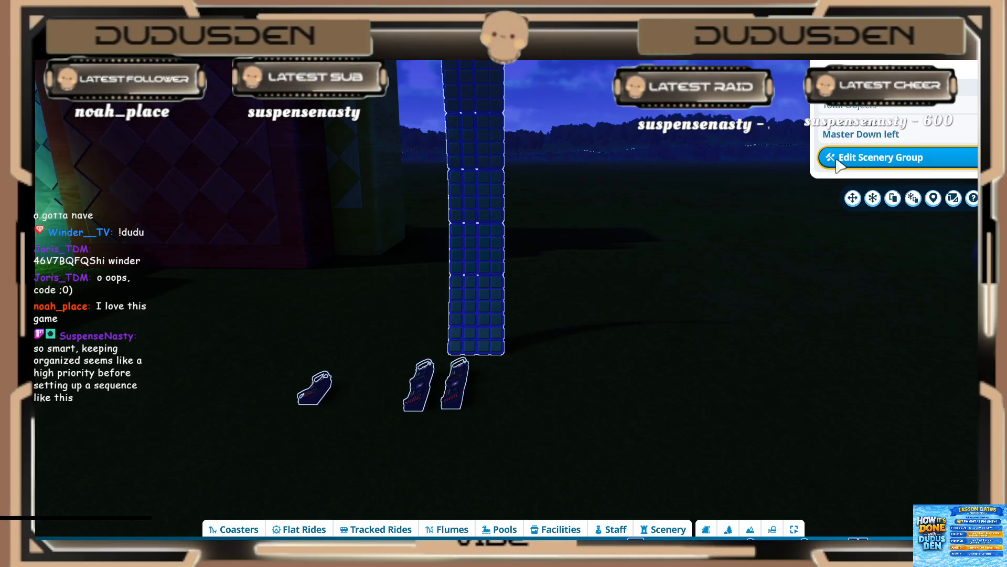
click(371, 439)
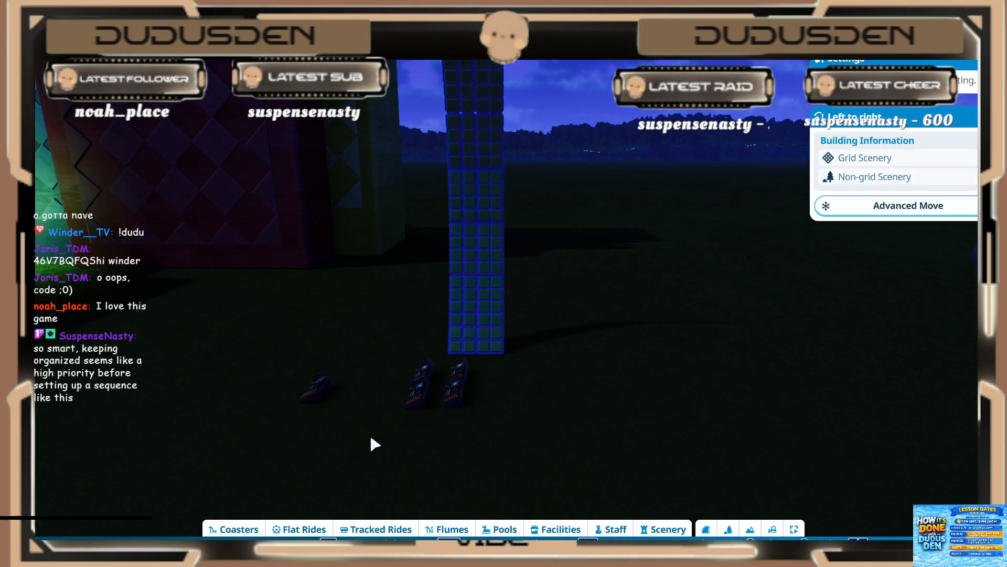
Step: Inspect the column's individual event sequencers, from Master Down left to lower quarter left, Down up and Right to left
click(313, 390)
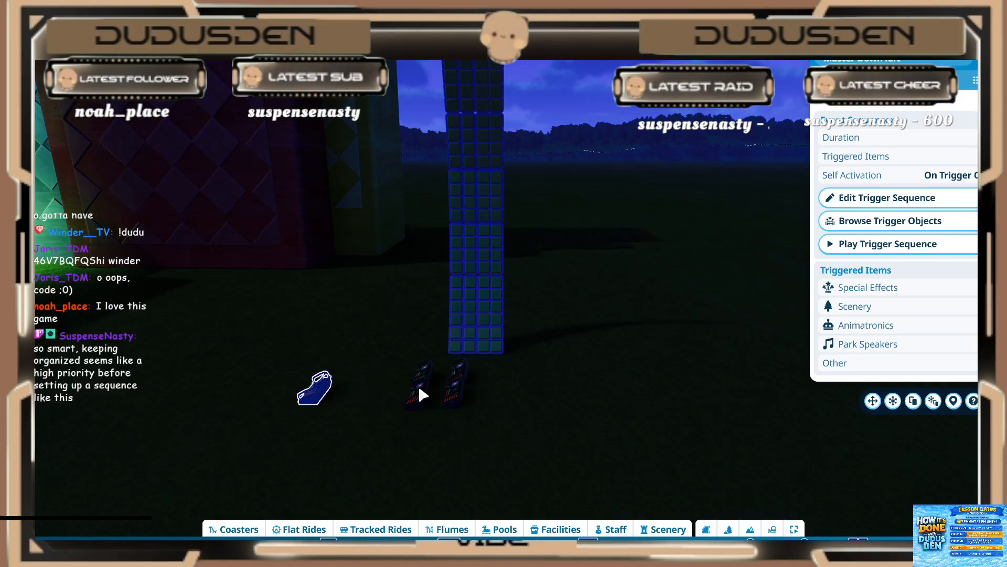
click(463, 376)
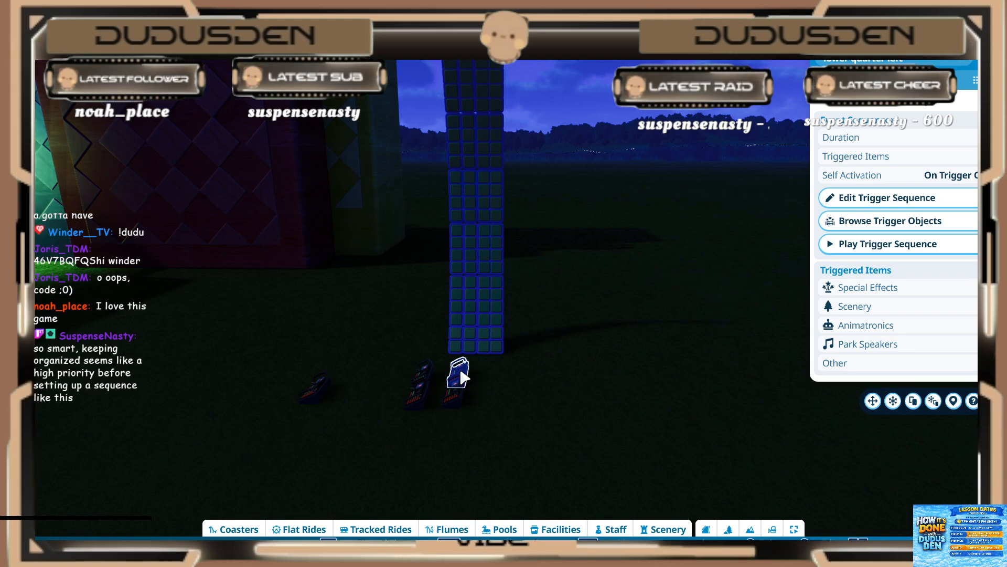
click(457, 399)
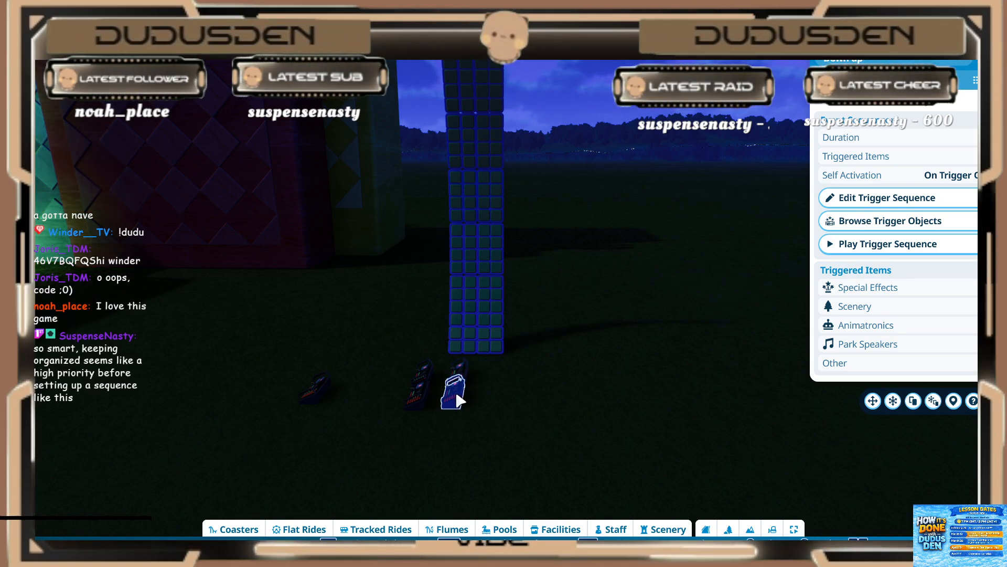
click(428, 378)
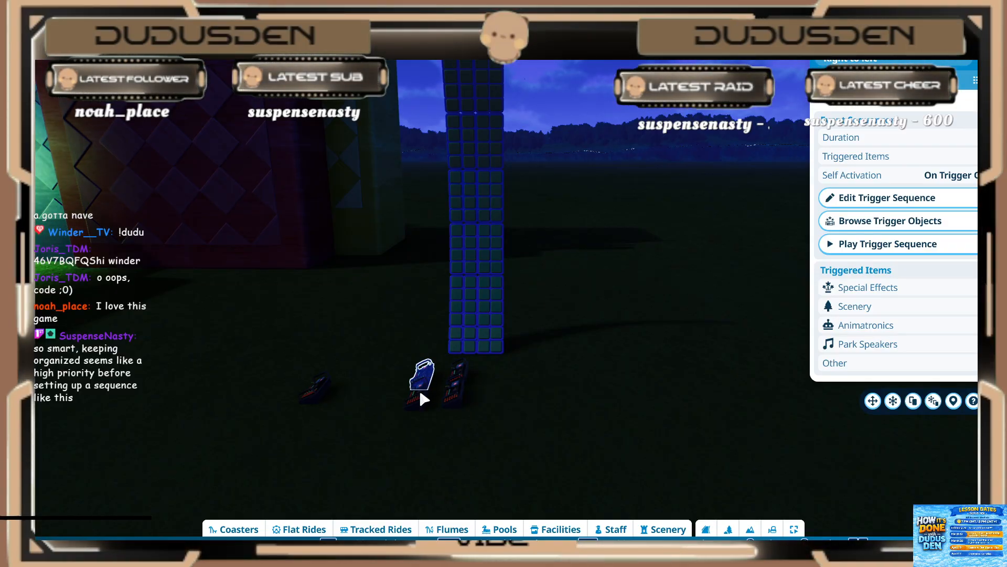
Step: Play the Master Down left sequencer's trigger sequence to preview the column's light pattern
click(318, 396)
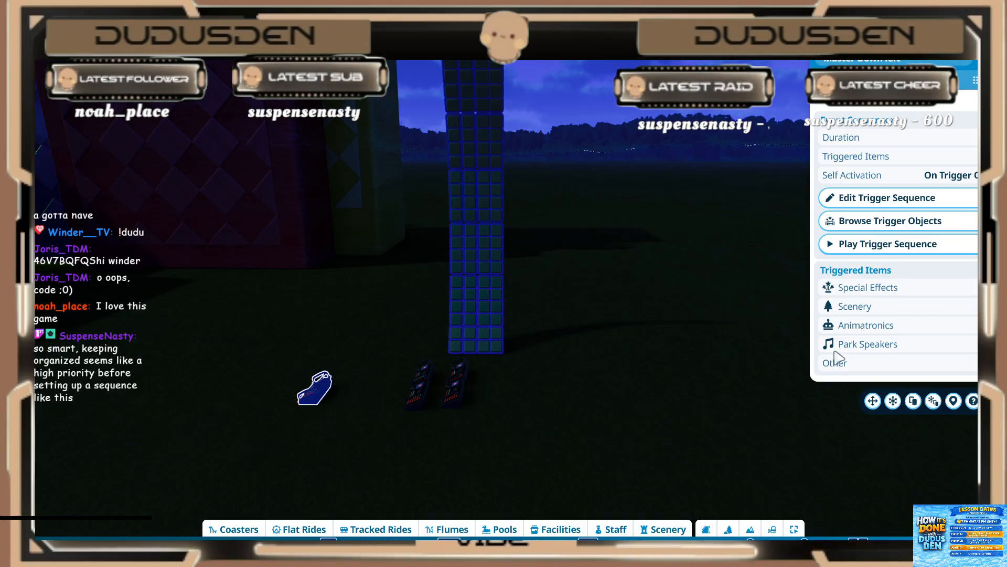
click(867, 253)
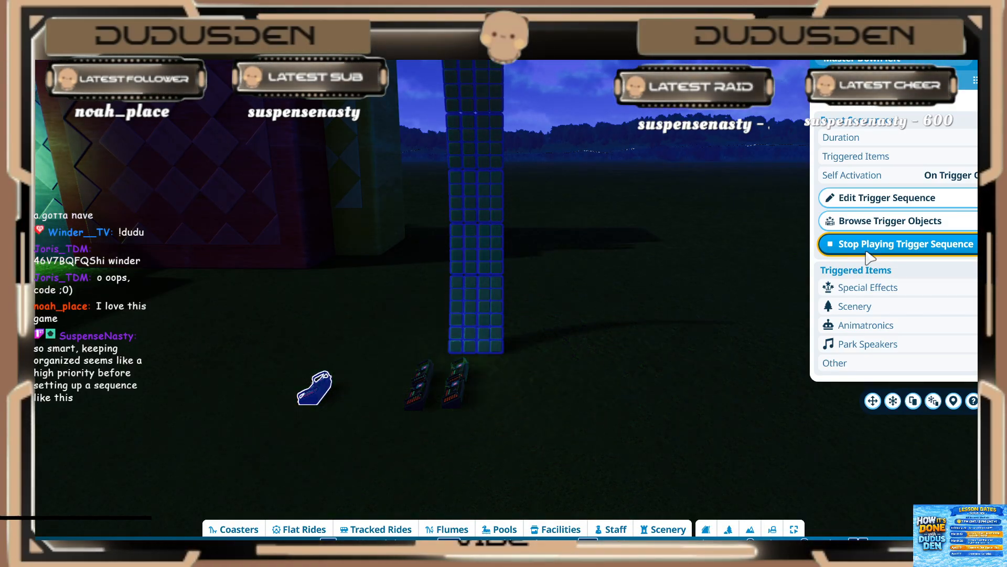
click(869, 251)
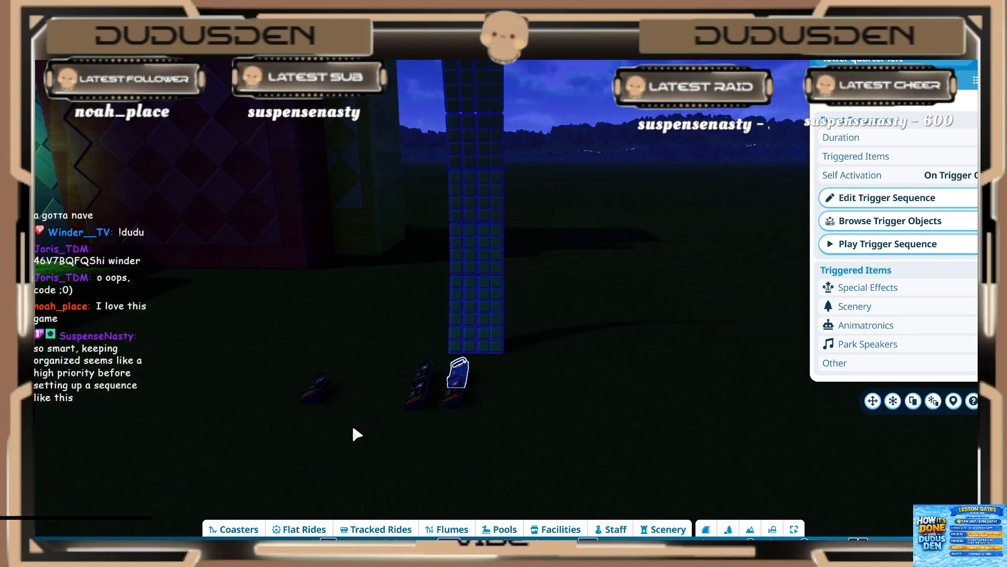
Step: Open Master Down left's trigger sequence, examine its chained sequencer events through Right to left, and close it
click(316, 391)
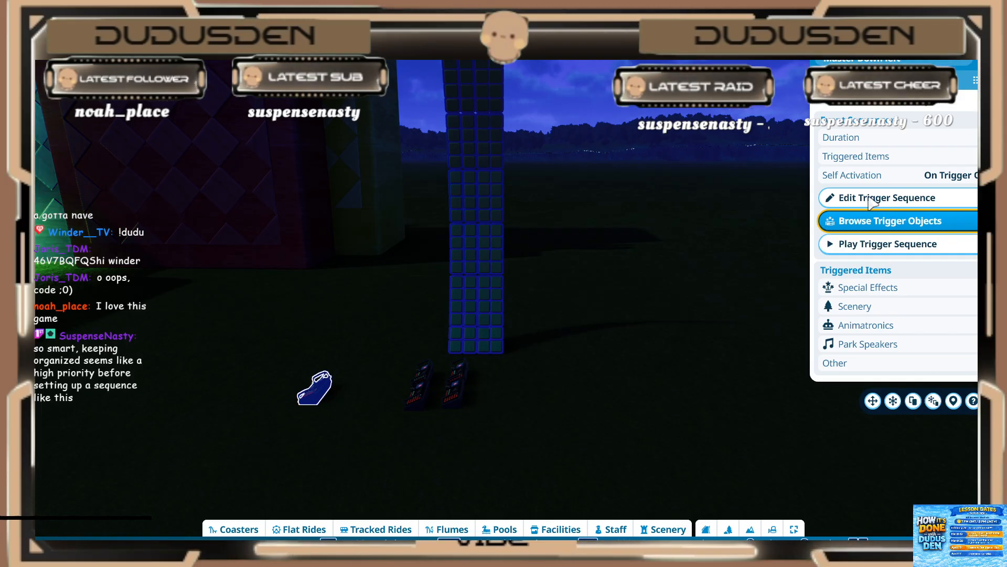
click(863, 198)
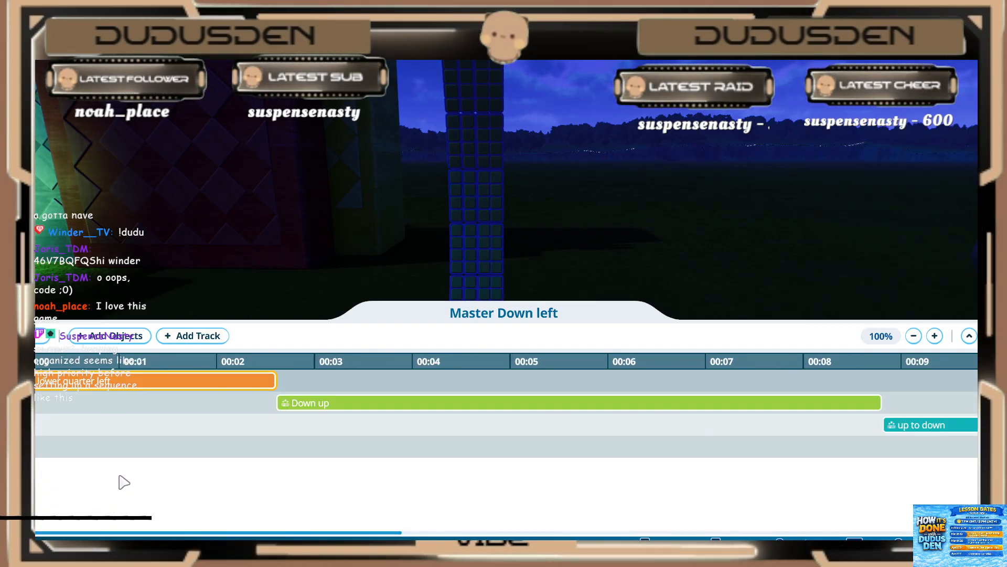
click(49, 394)
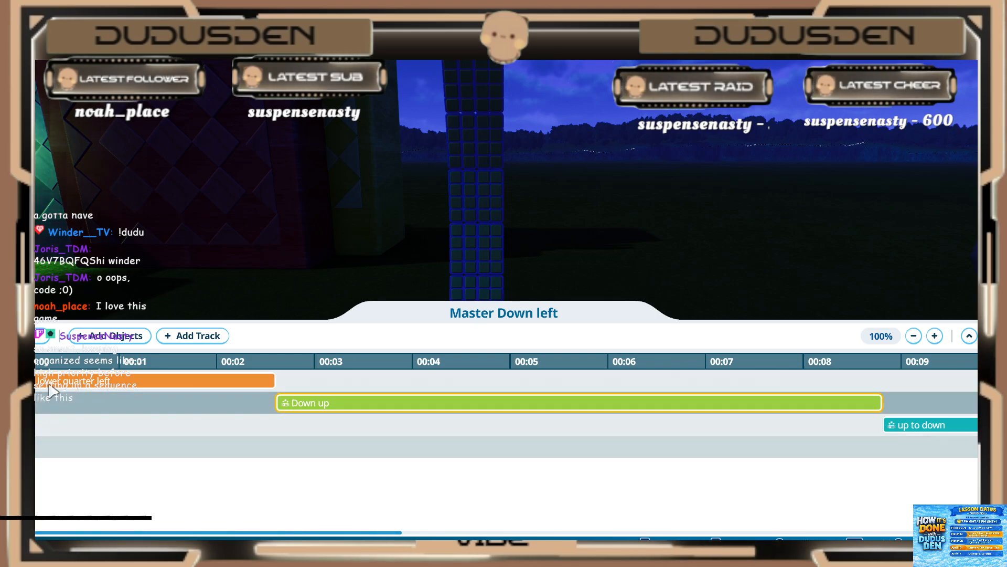
click(118, 442)
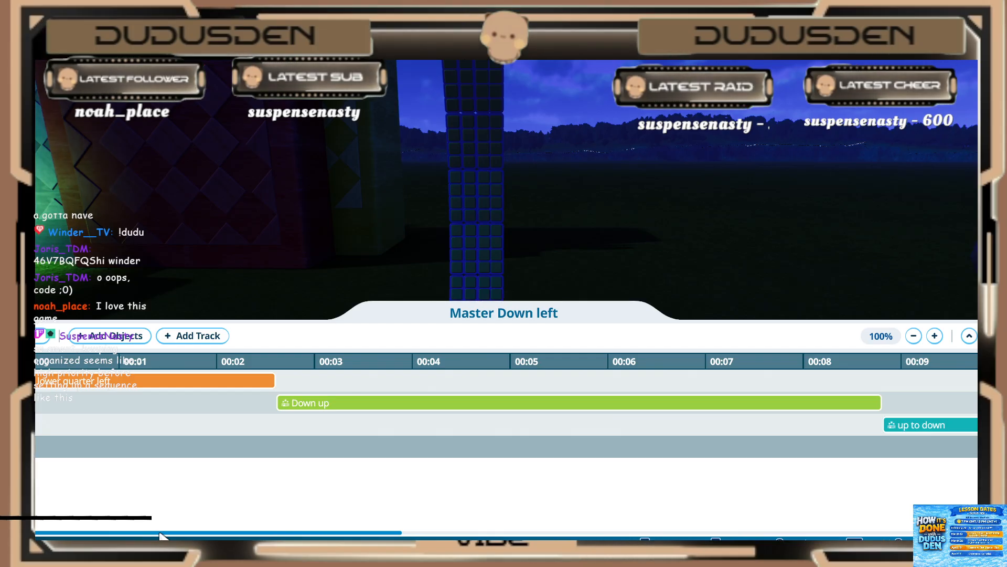
drag(170, 534, 499, 538)
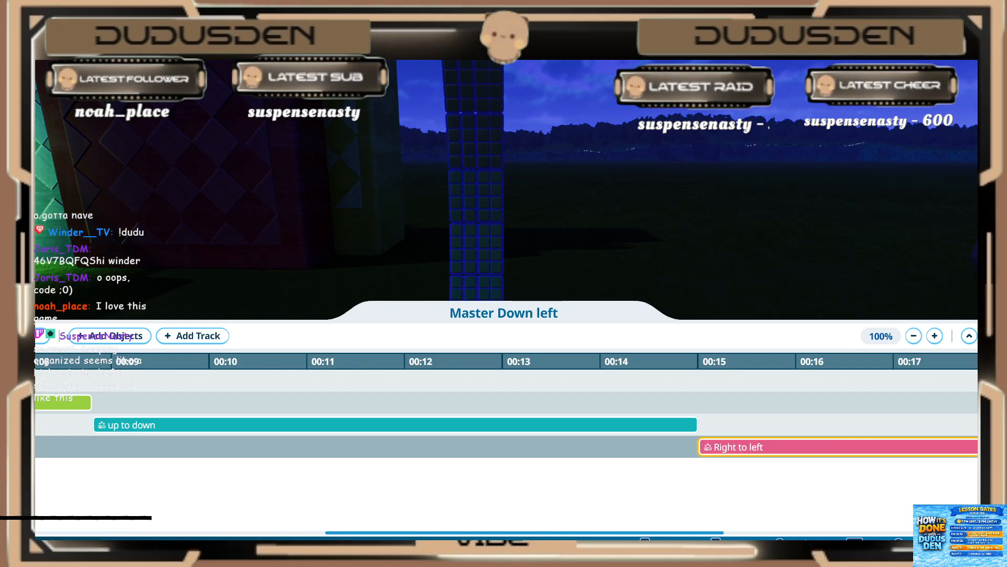
click(892, 386)
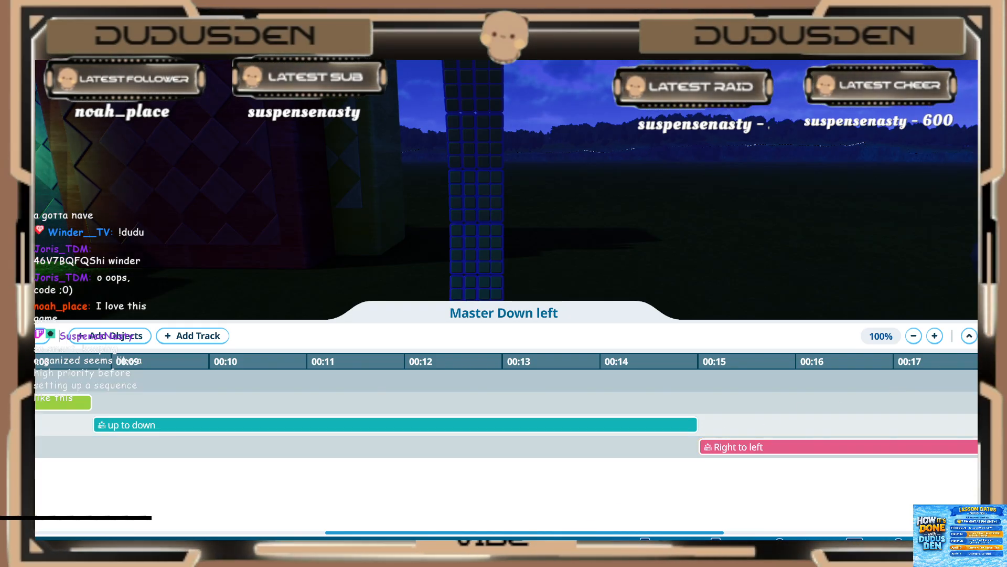
click(990, 336)
Step: Open the lower quarter left sequencer's trigger sequence and bring the lower part of the light column into view
click(459, 368)
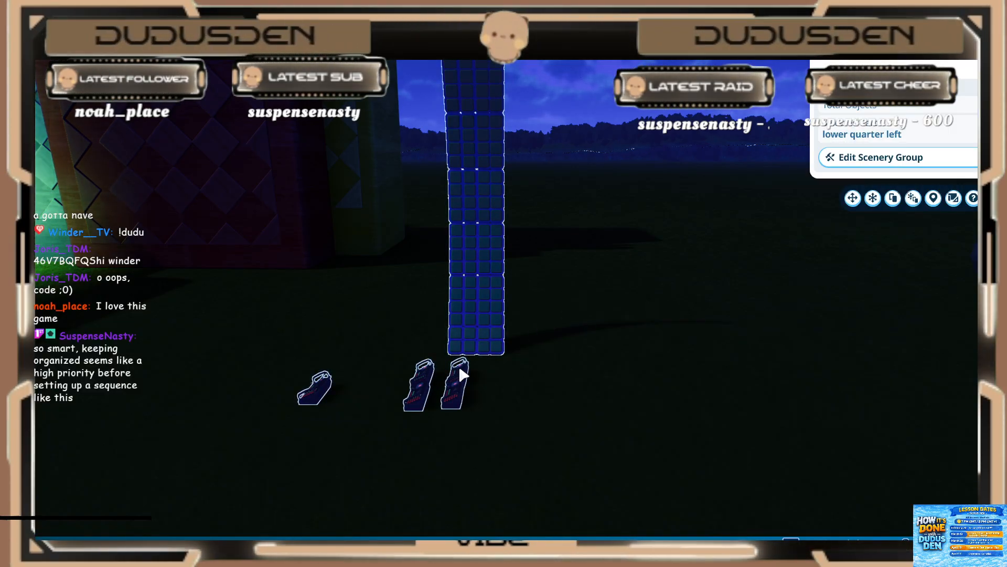
click(460, 373)
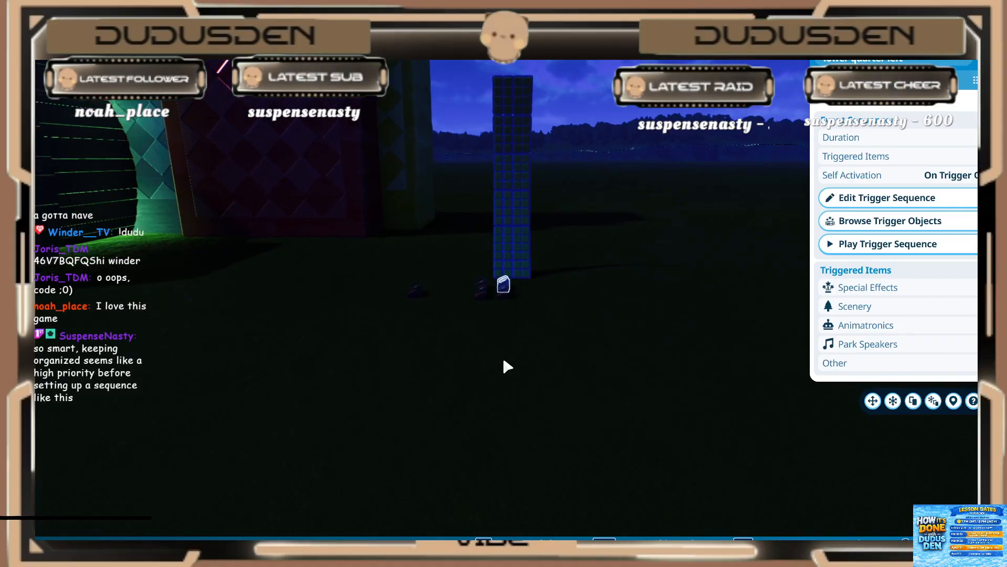
key(w)
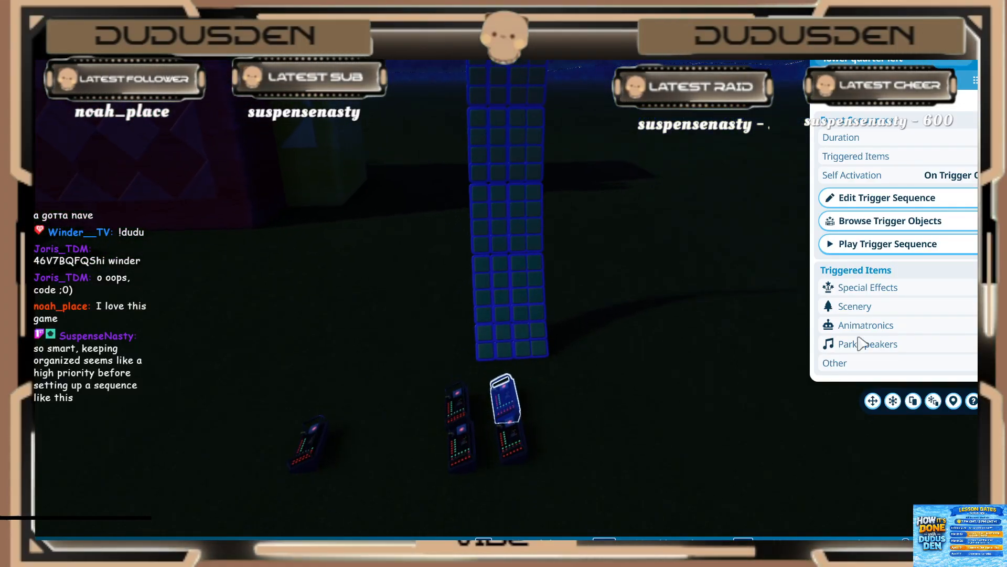
click(900, 196)
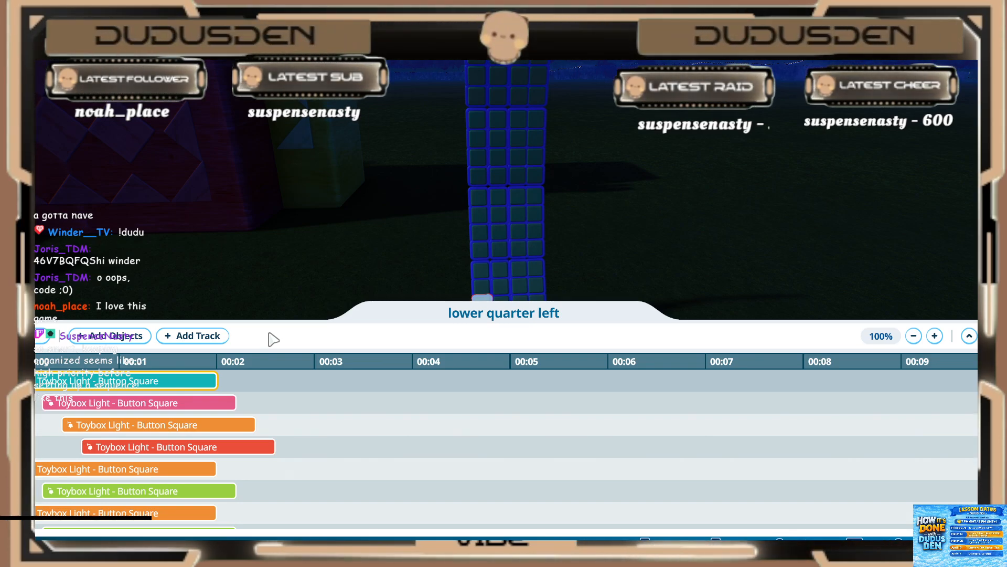
key(s)
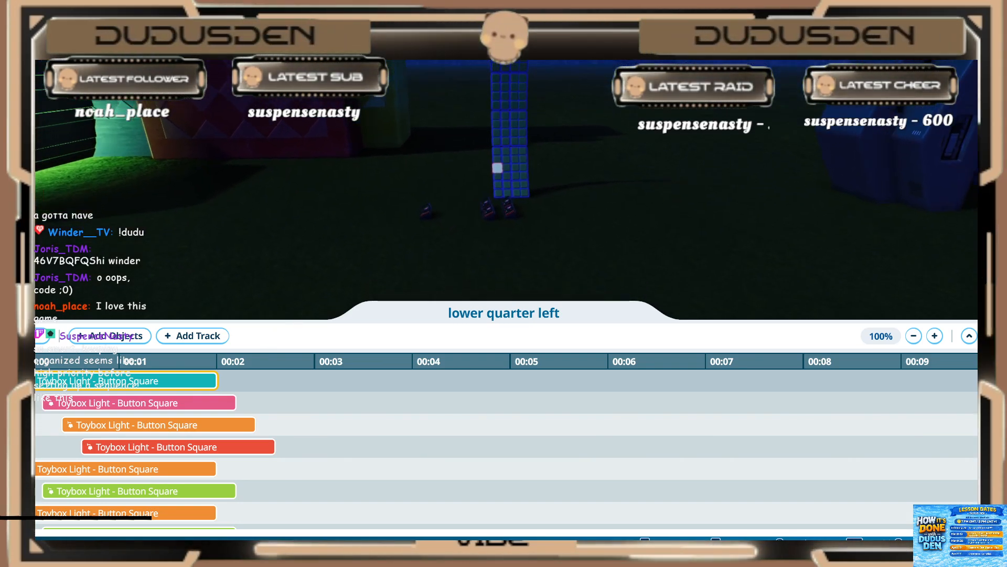
middle_drag(446, 222, 441, 225)
key(d)
key(w)
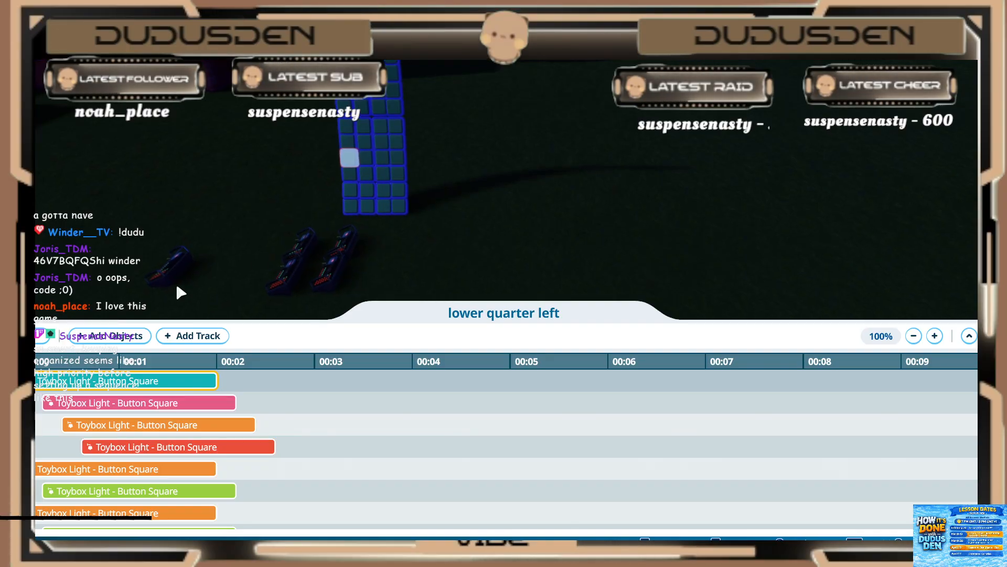
Step: Examine the staggered Toybox Light - Button Square events and identify which button light each one triggers
click(101, 408)
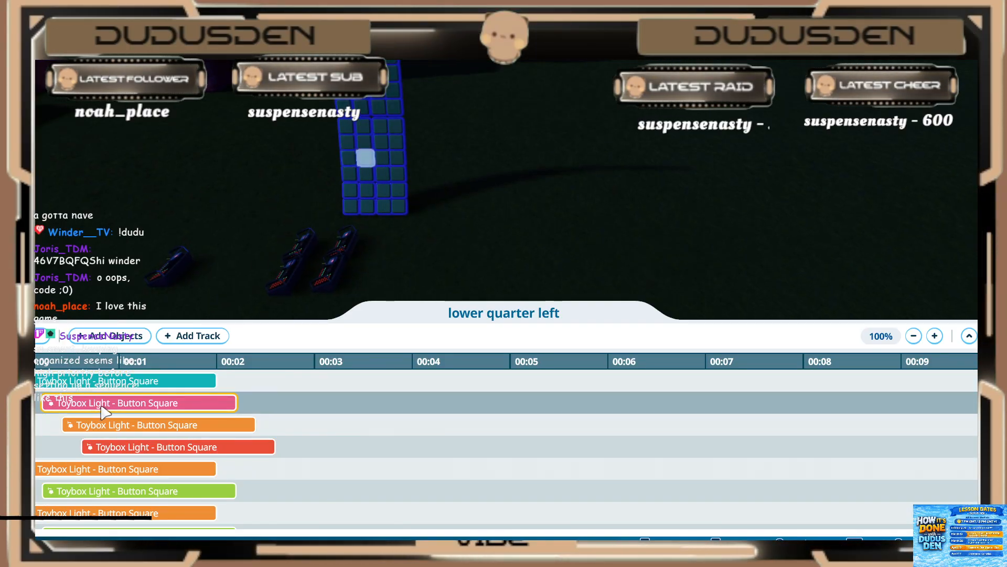
click(115, 426)
click(128, 448)
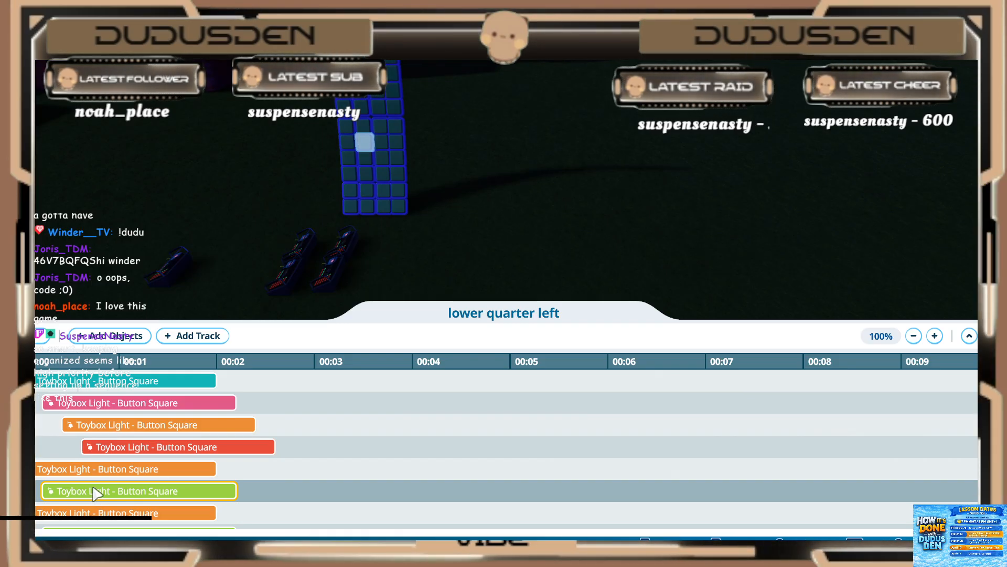
scroll(94, 493, down, 2)
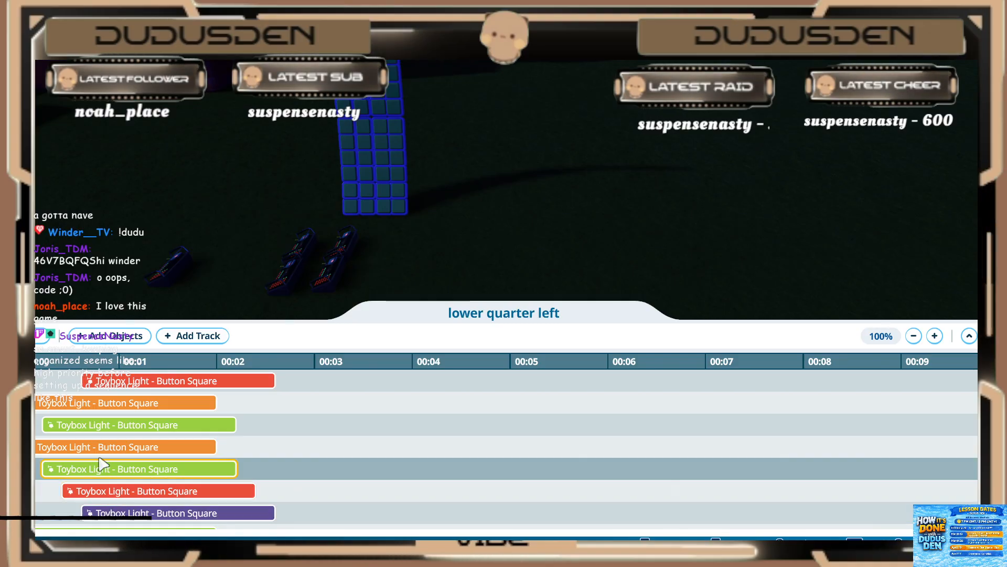
Step: Review the remaining rows of Toybox Light - Button Square events in lower quarter left, matching them to lights on the column
click(125, 496)
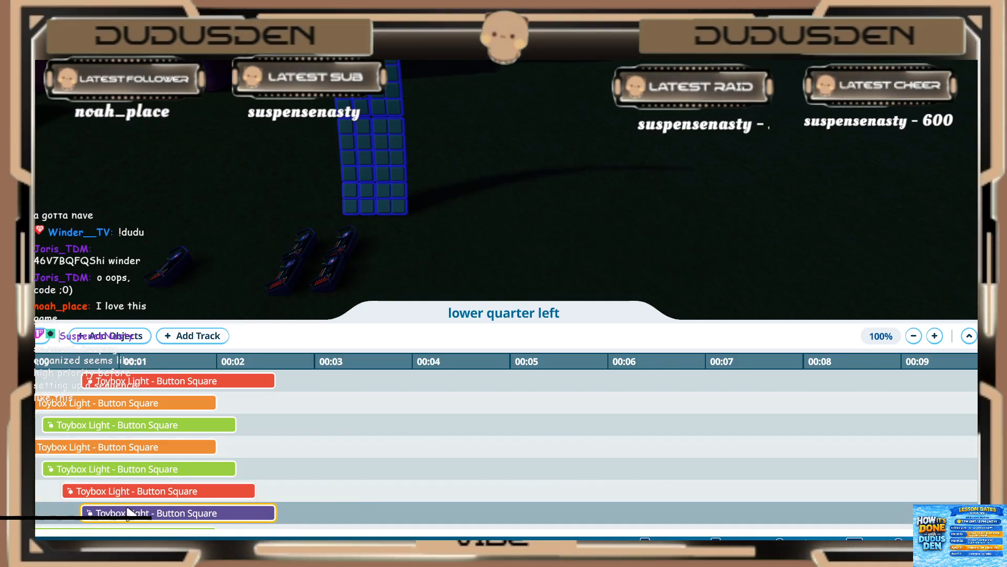
scroll(115, 509, down, 1)
click(92, 516)
scroll(91, 521, down, 1)
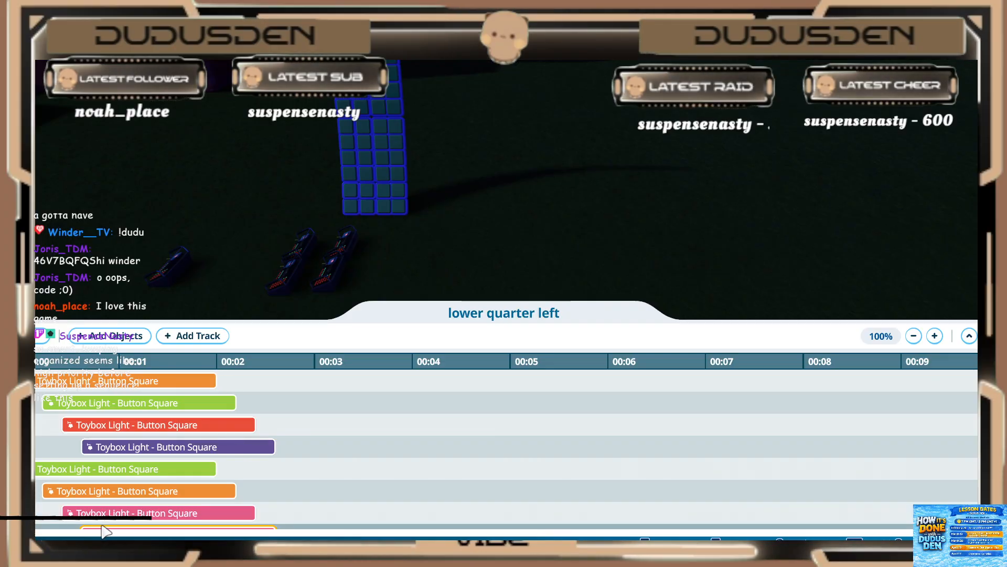
scroll(102, 509, down, 2)
scroll(103, 495, down, 2)
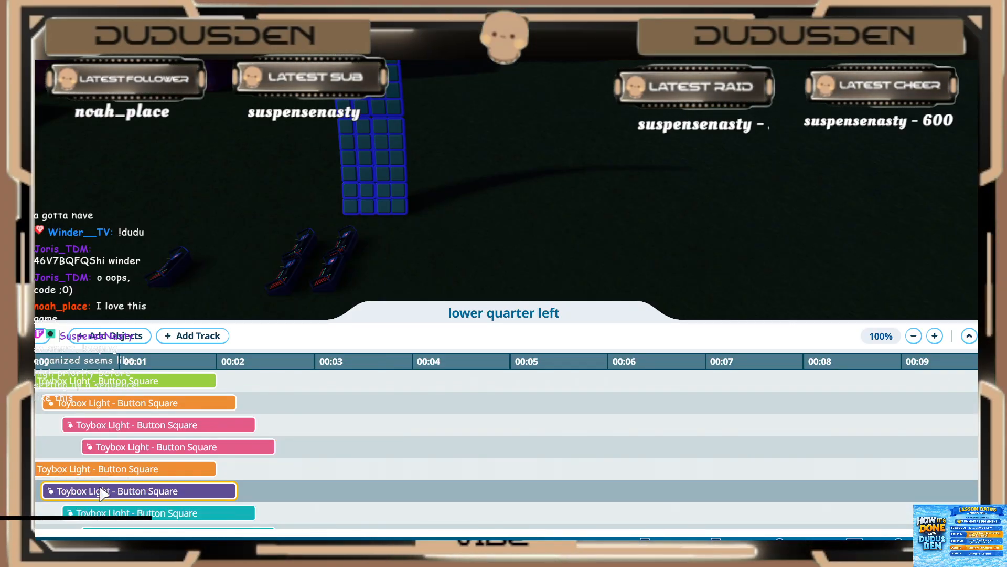
scroll(101, 490, up, 5)
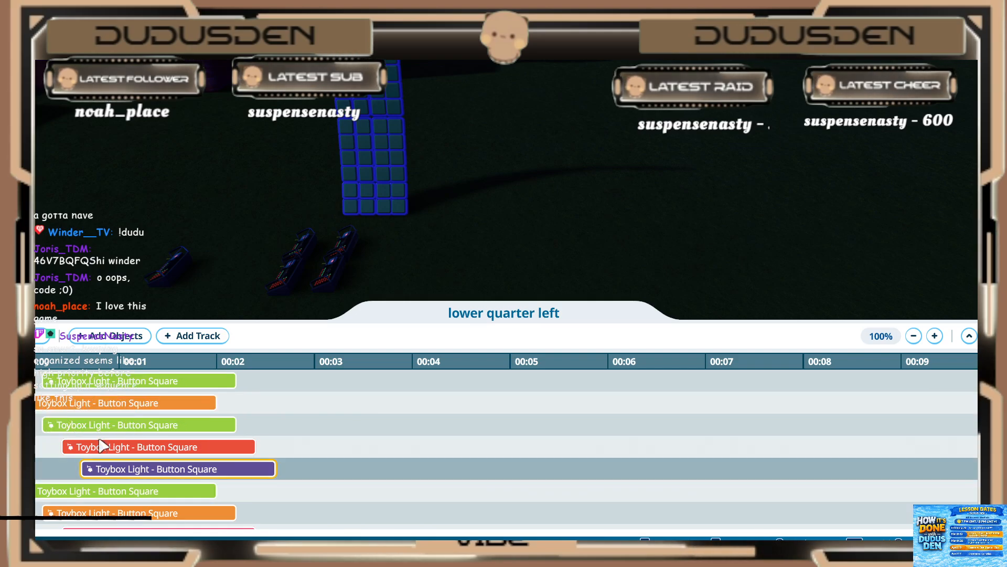
scroll(100, 448, down, 6)
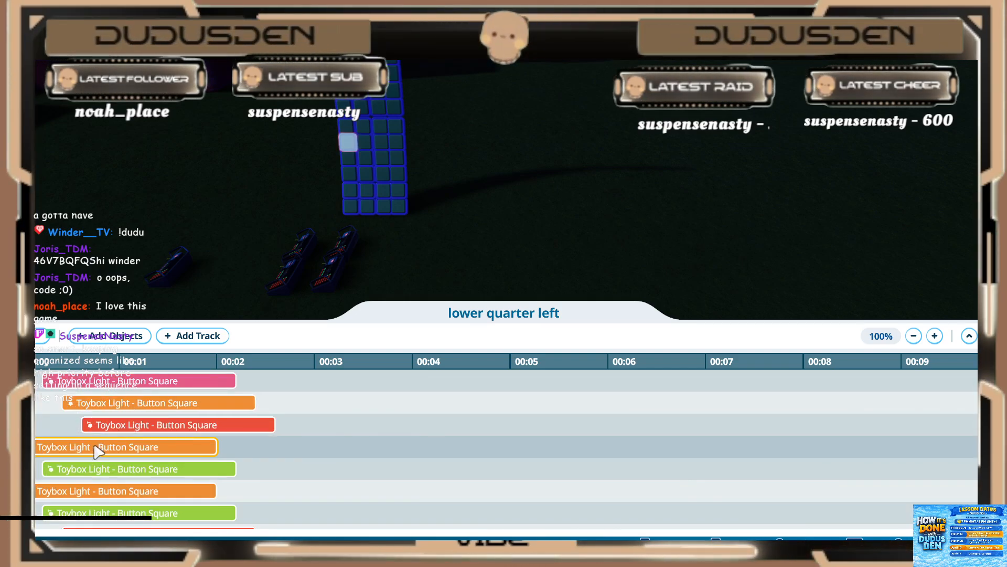
scroll(98, 450, up, 1)
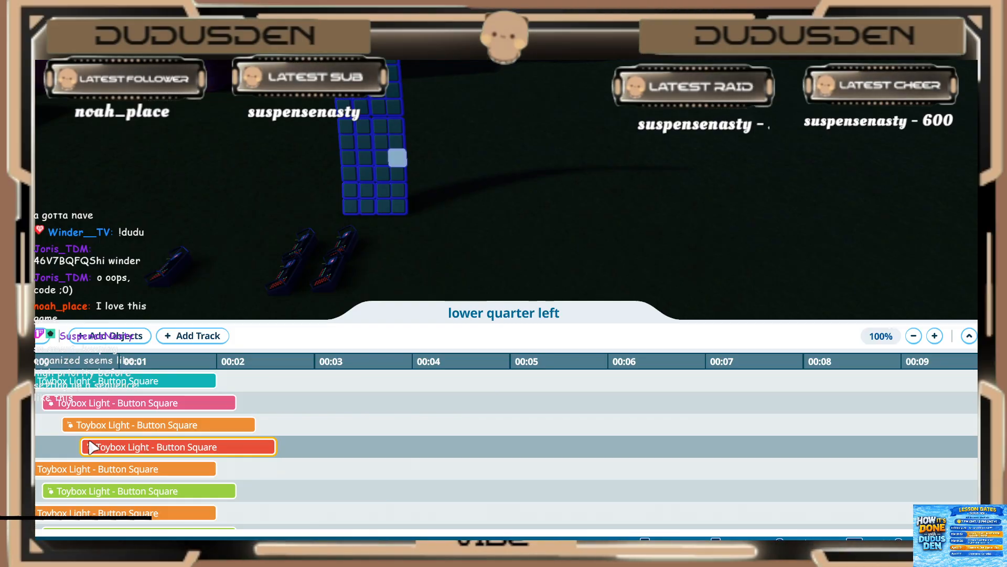
click(87, 488)
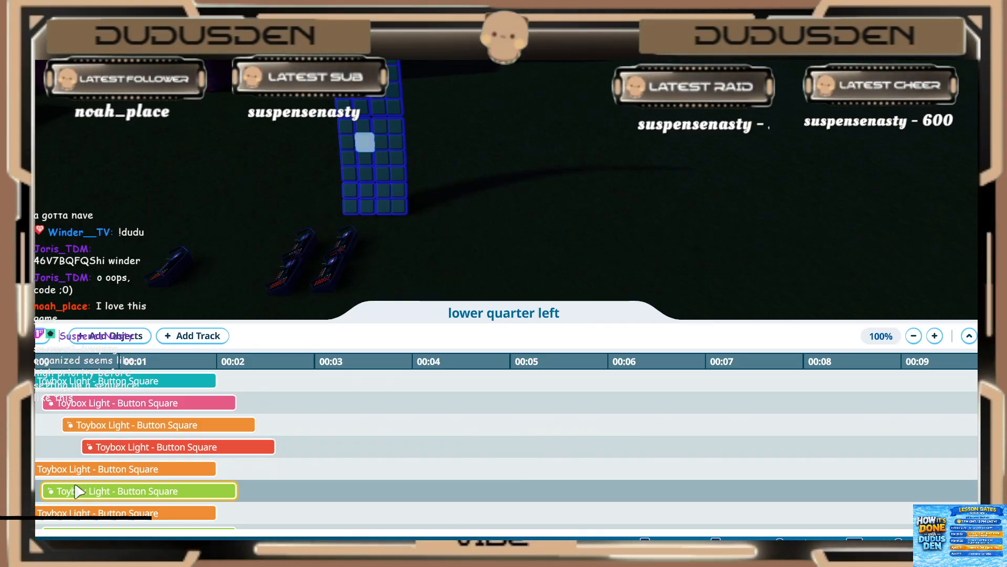
scroll(85, 493, down, 1)
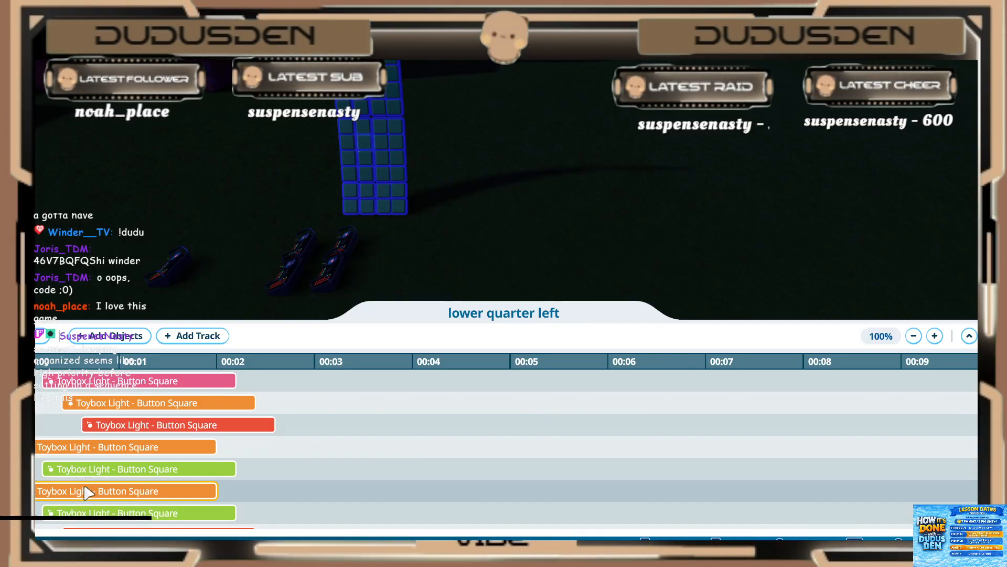
scroll(86, 494, down, 4)
scroll(90, 502, down, 5)
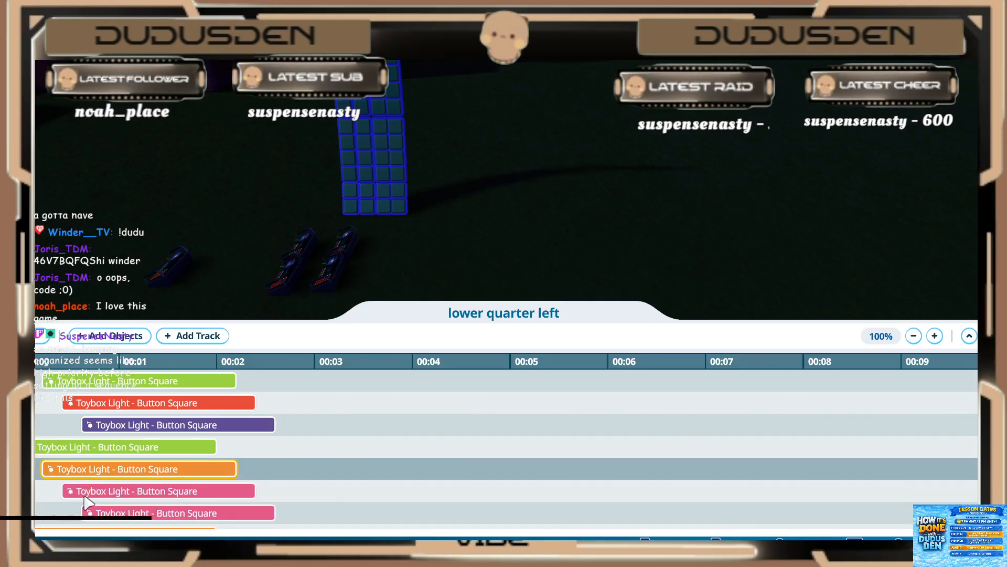
scroll(88, 508, down, 5)
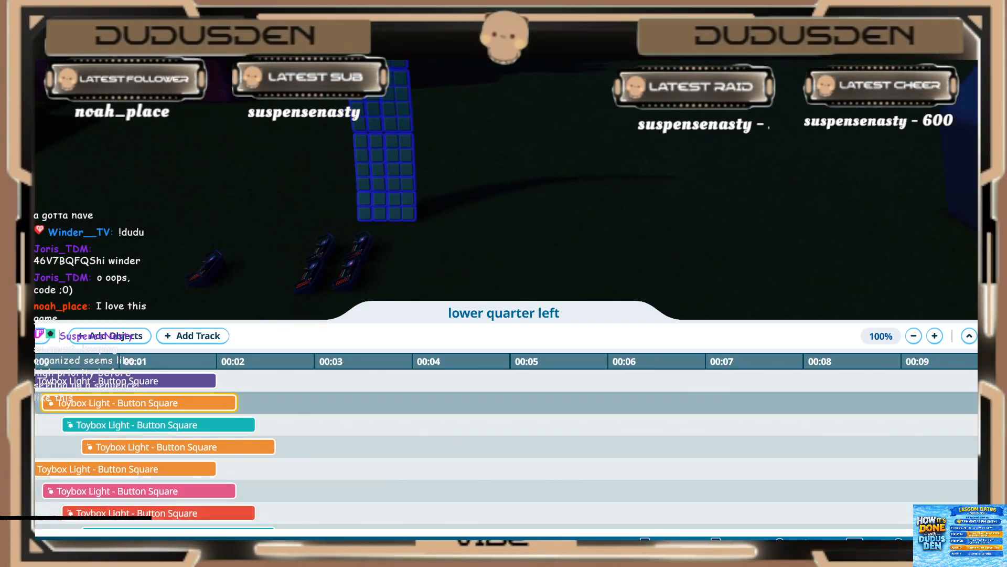
scroll(145, 426, down, 1)
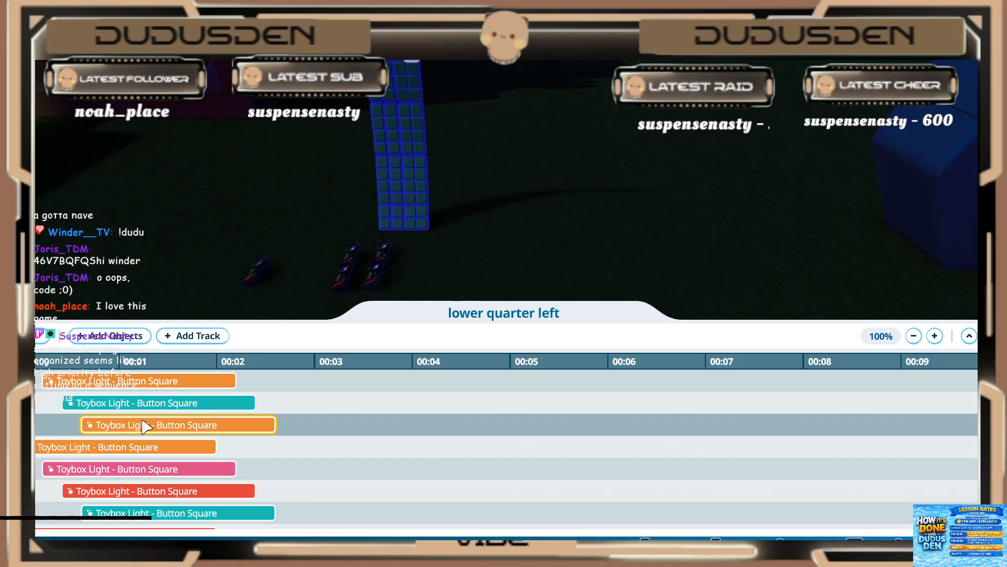
scroll(145, 426, down, 1)
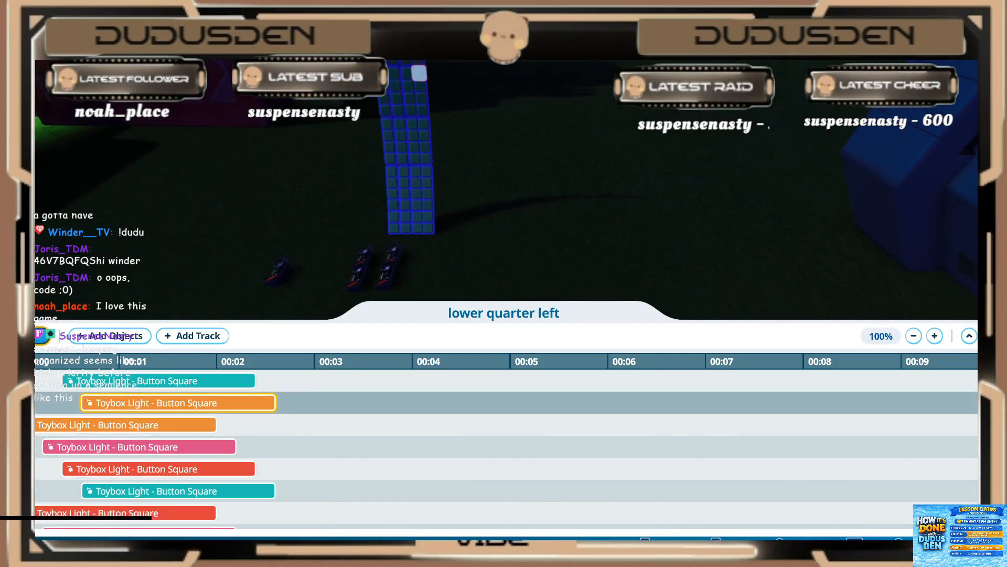
Step: Compare the start, toggle interval and duration settings of consecutive button-light events, and close the lower quarter left sequence
click(94, 425)
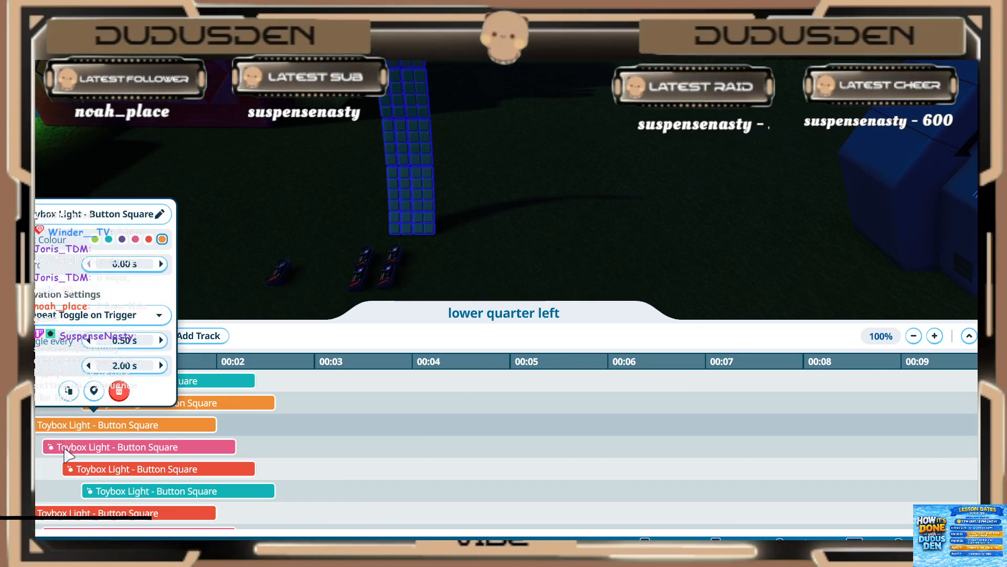
click(66, 448)
click(83, 470)
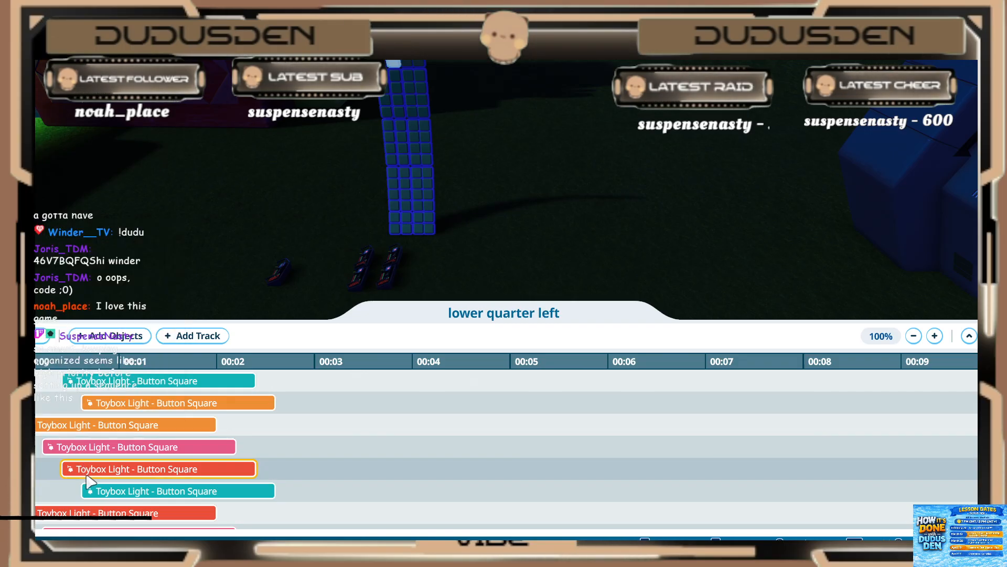
click(89, 470)
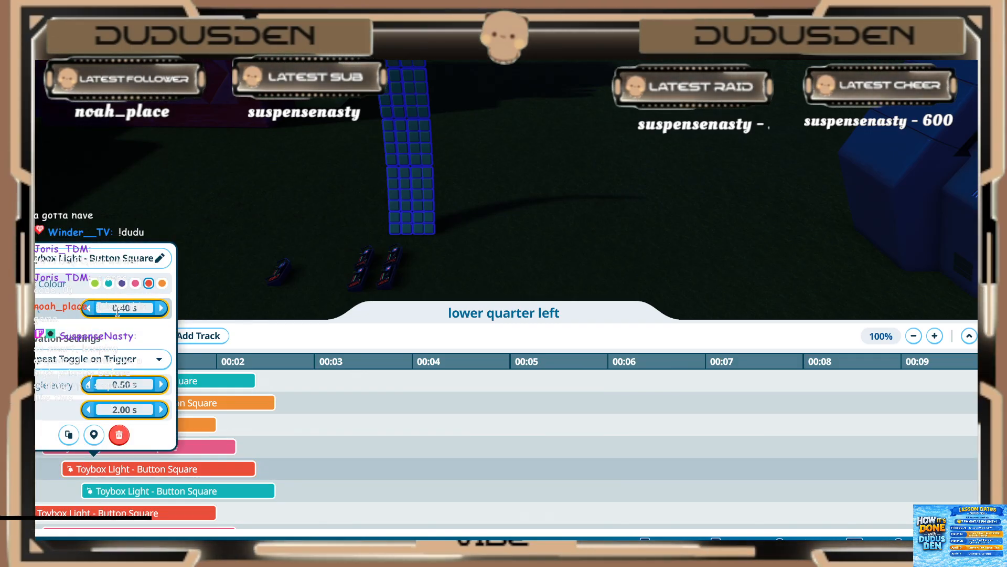
click(53, 492)
click(61, 450)
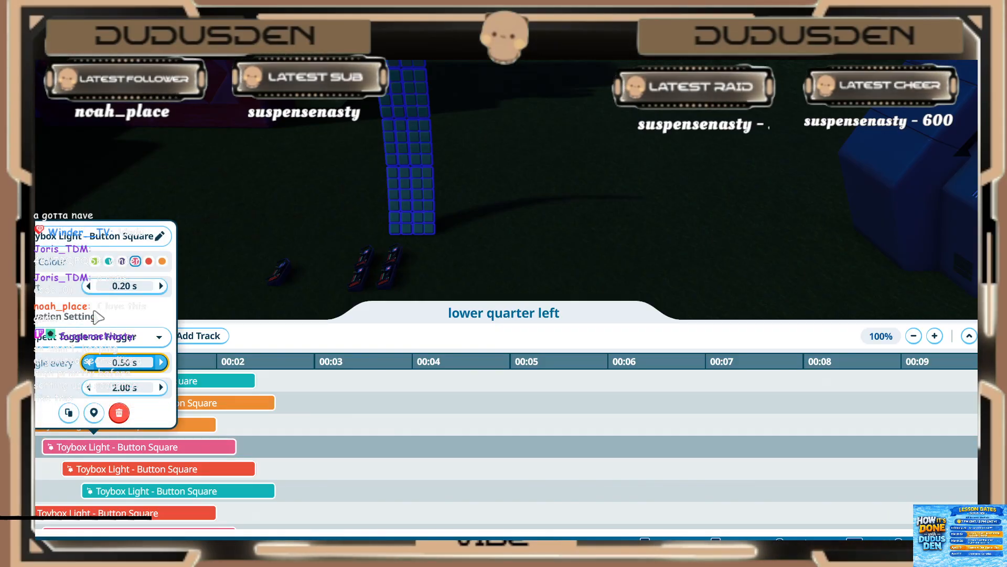
click(56, 428)
click(58, 429)
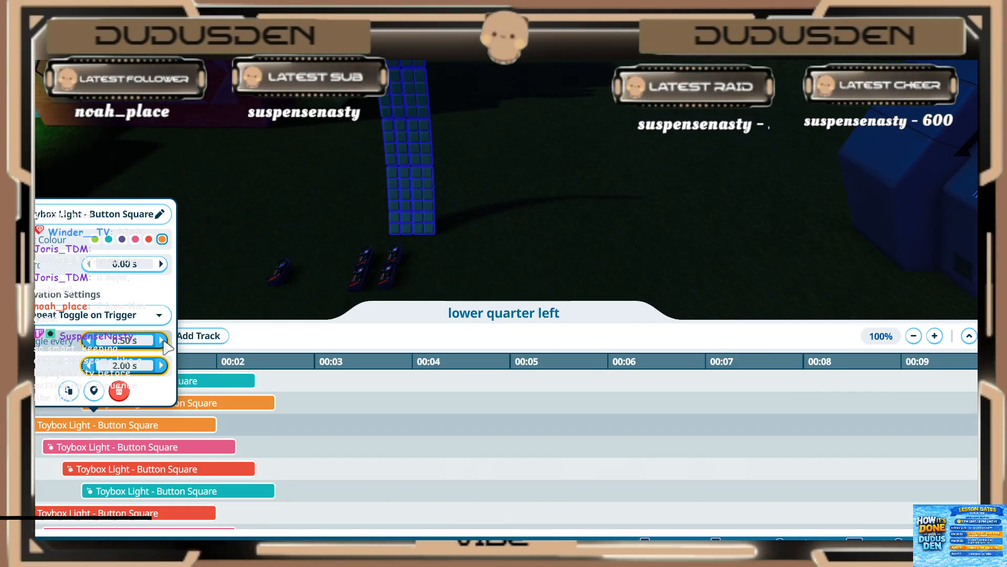
click(351, 440)
click(245, 409)
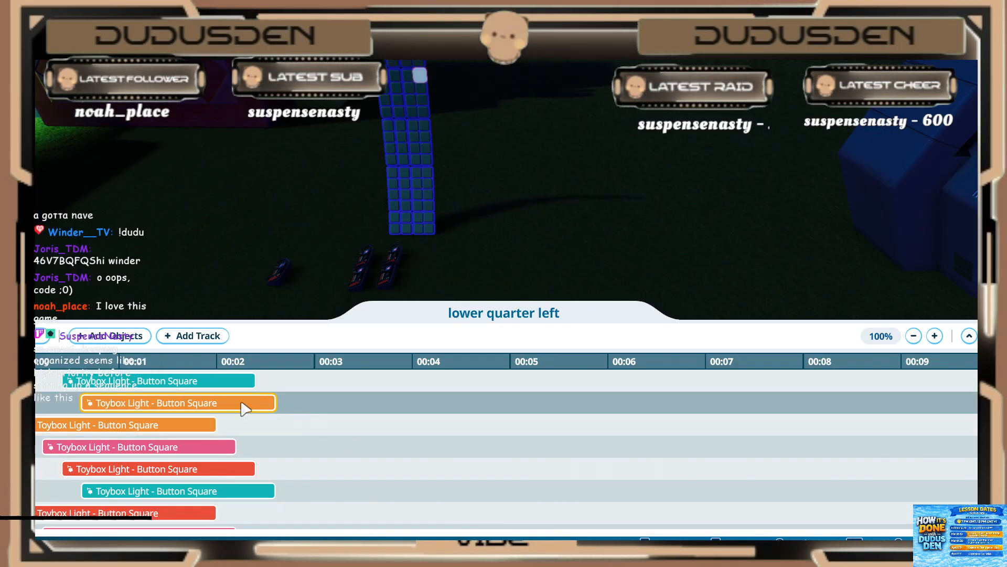
click(218, 384)
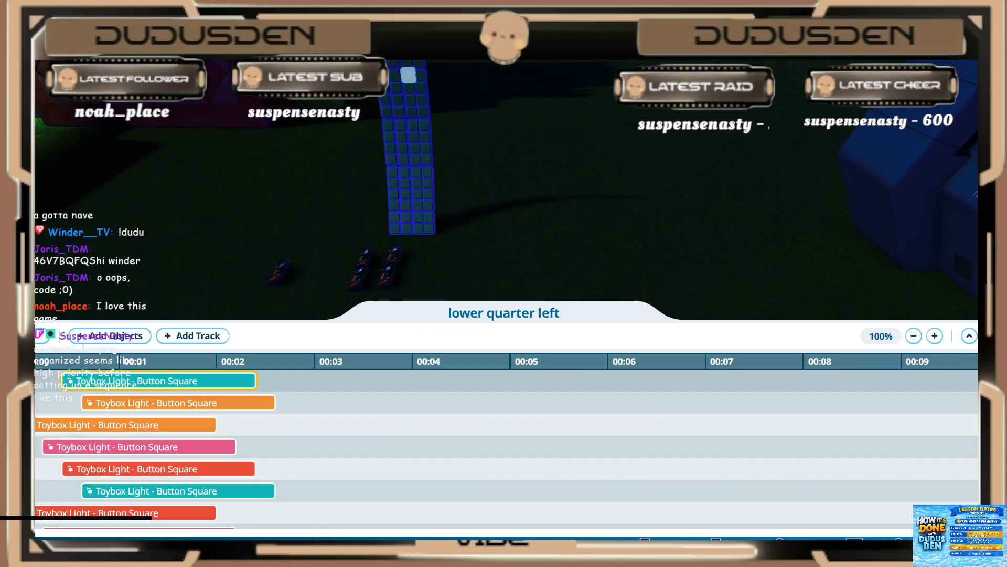
key(Escape)
key(Escape)
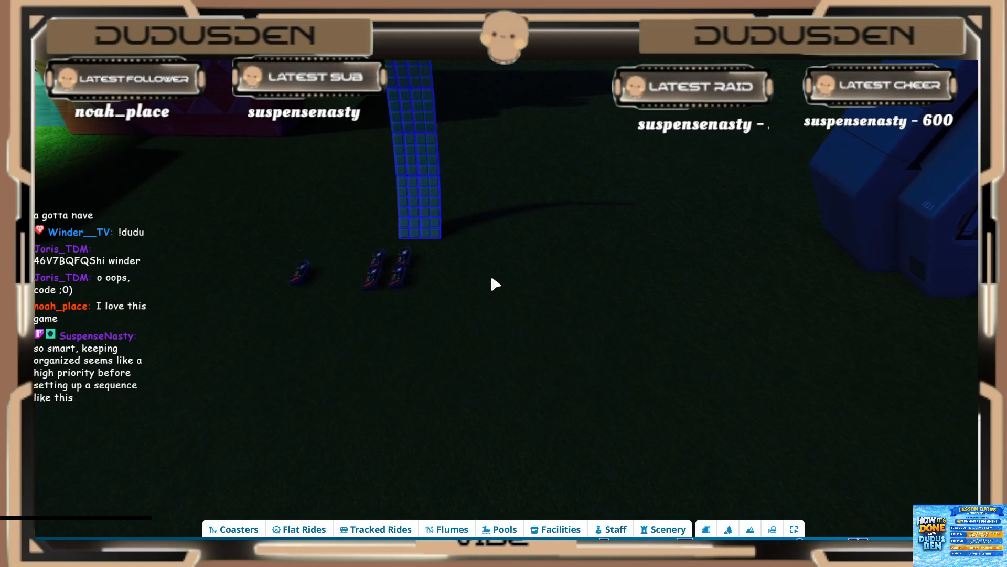
Step: Tour the area from the button-light column around the Super Nintendo World entrance to the sequencer wall behind it
key(w)
middle_drag(503, 284, 478, 281)
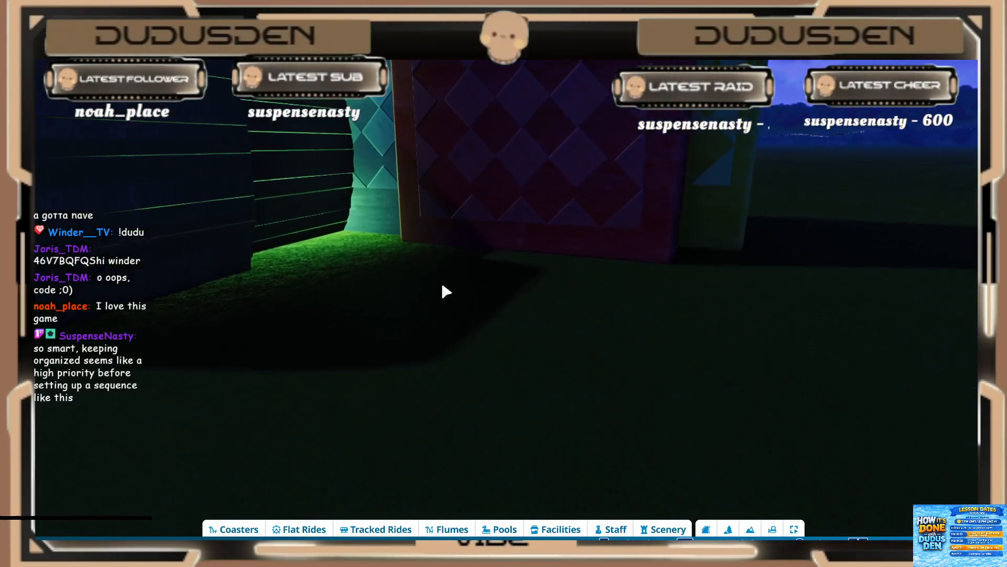
key(s)
key(a)
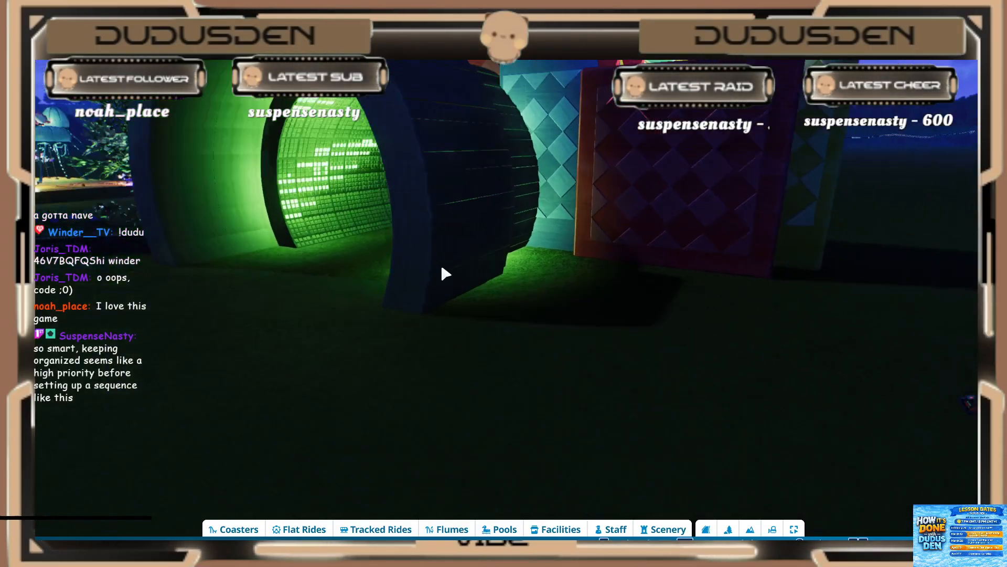
key(s)
key(d)
middle_drag(442, 269, 488, 270)
key(w)
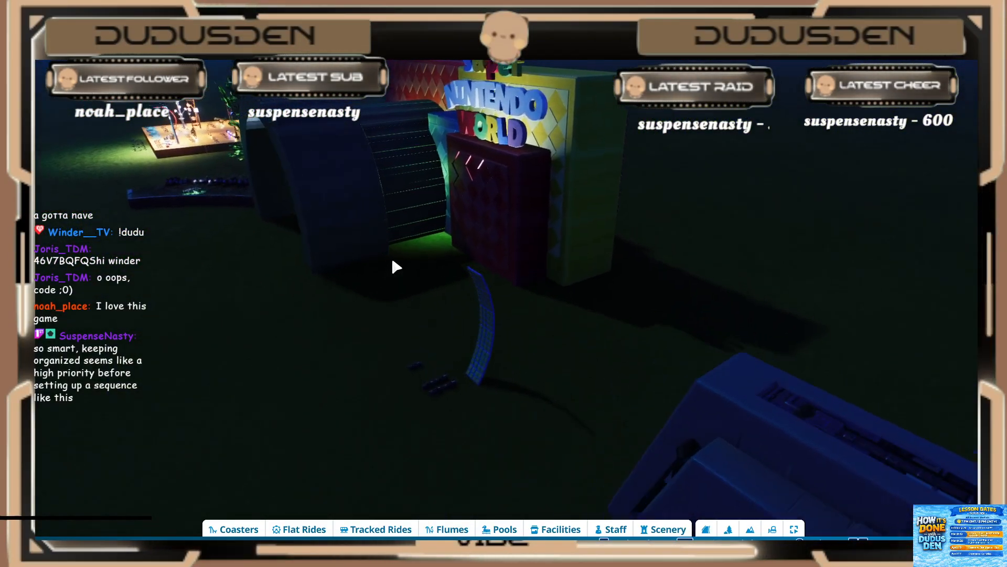
mouse_move(394, 266)
middle_down()
mouse_move(499, 249)
mouse_move(382, 252)
middle_up()
key(w)
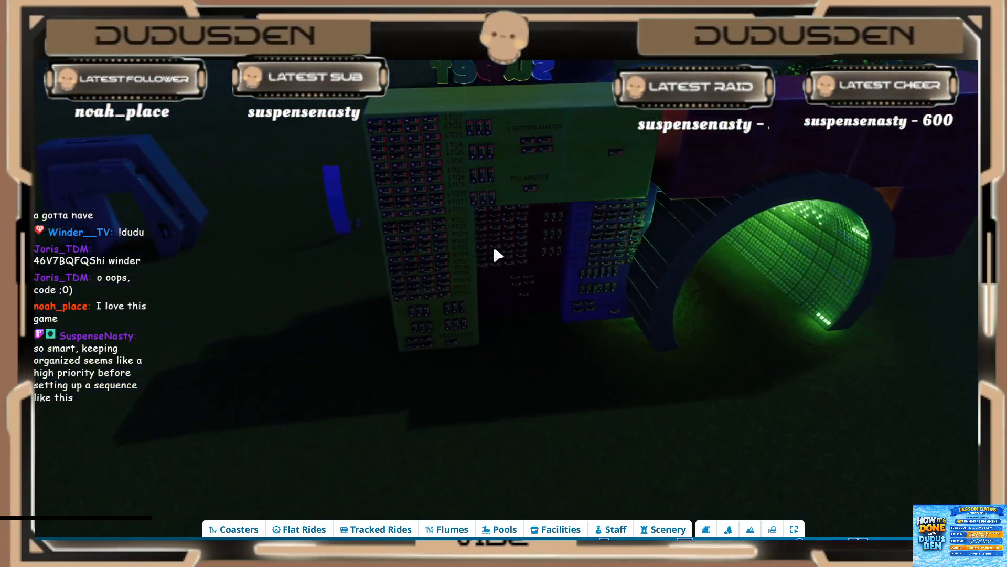
Step: View the green light pattern running through the arch tunnel from its entrance
middle_drag(497, 257, 692, 246)
key(w)
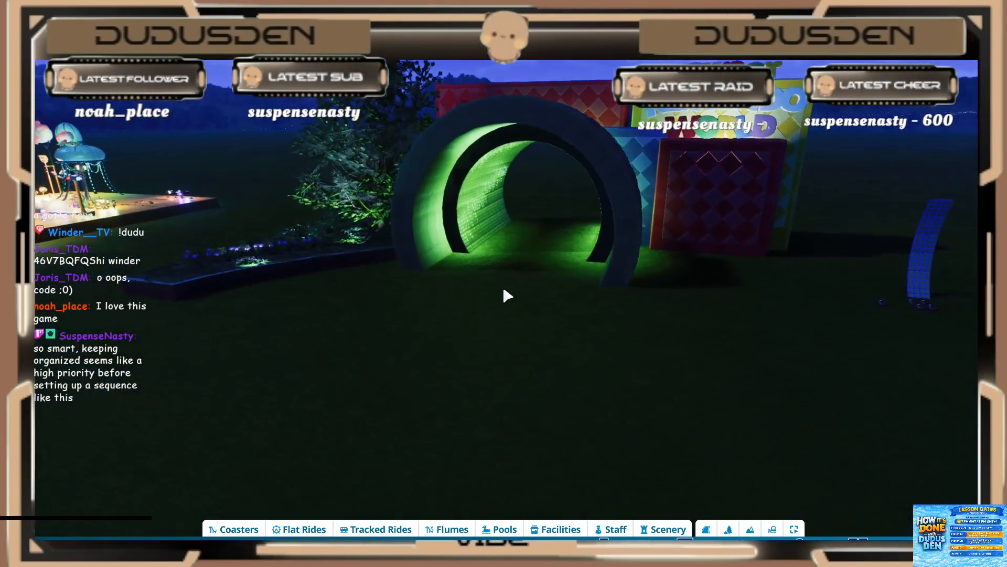
key(w)
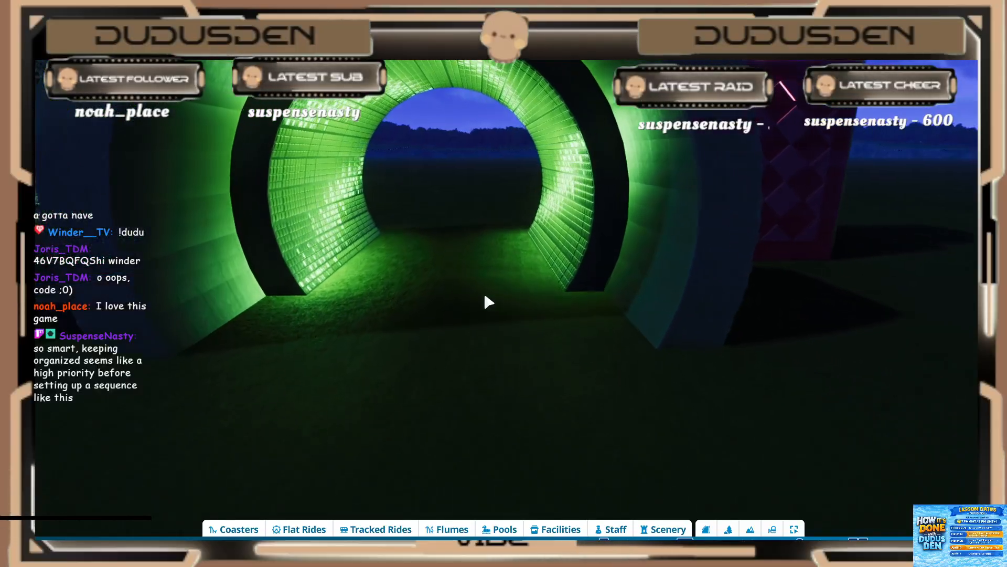
key(w)
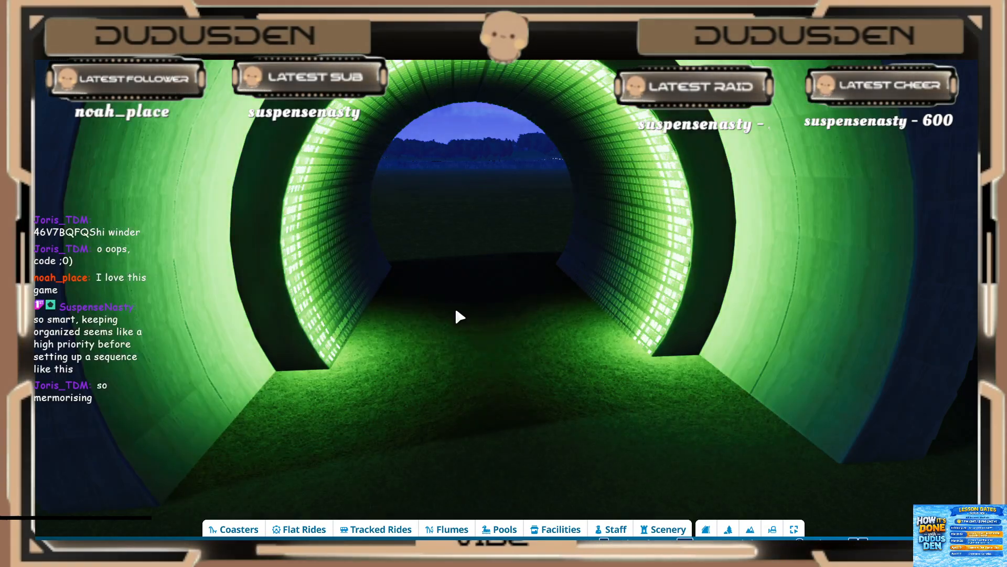
key(w)
Step: Examine the sequencer rows and masters on the wall beside the arch, including the LTQ, RTQ and RLQ groups
middle_drag(456, 311, 545, 315)
key(s)
middle_drag(465, 324, 519, 324)
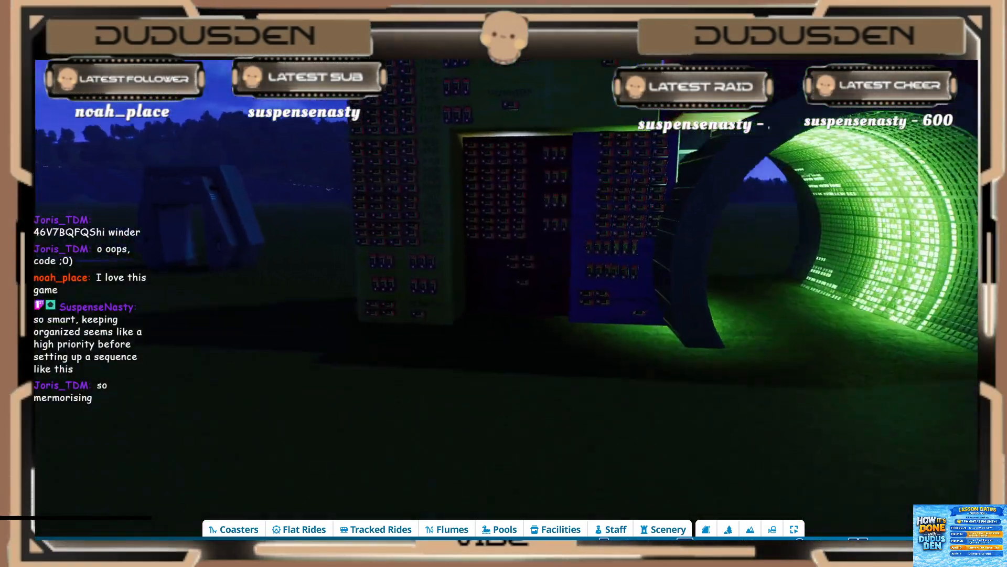
key(w)
key(s)
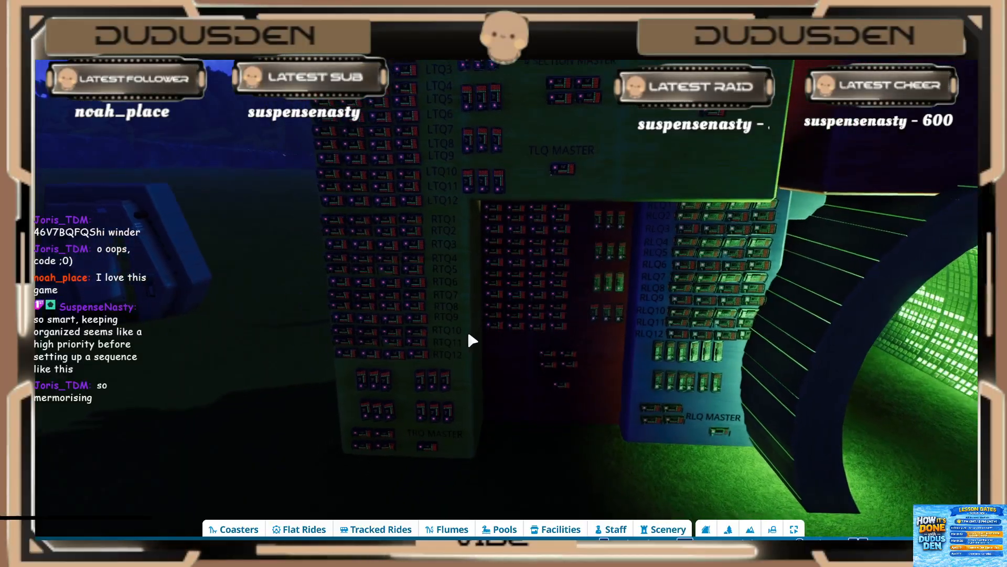
key(a)
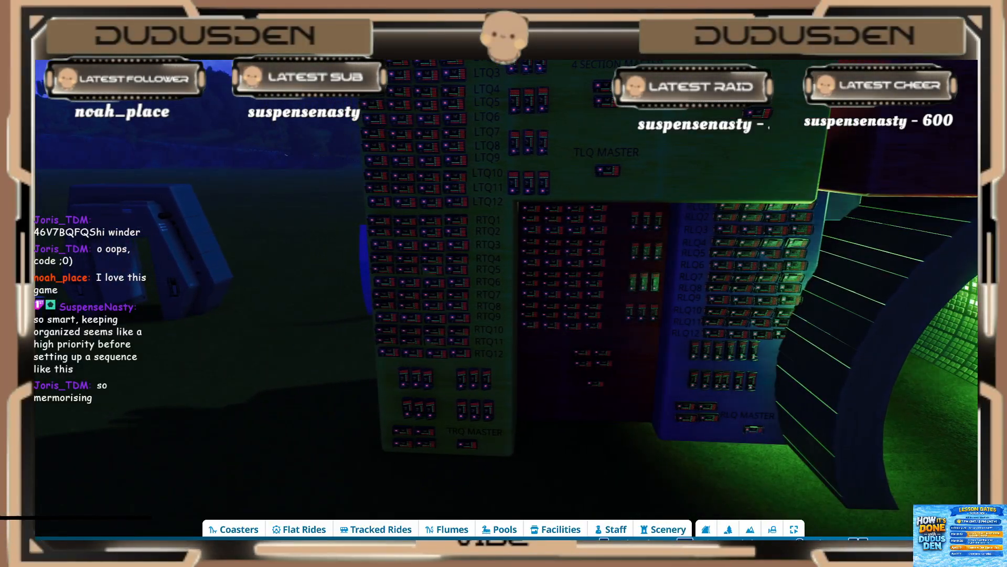
Step: Advance the fixed sun time from night to daytime so the sequencer wall is lit by daylight
click(986, 487)
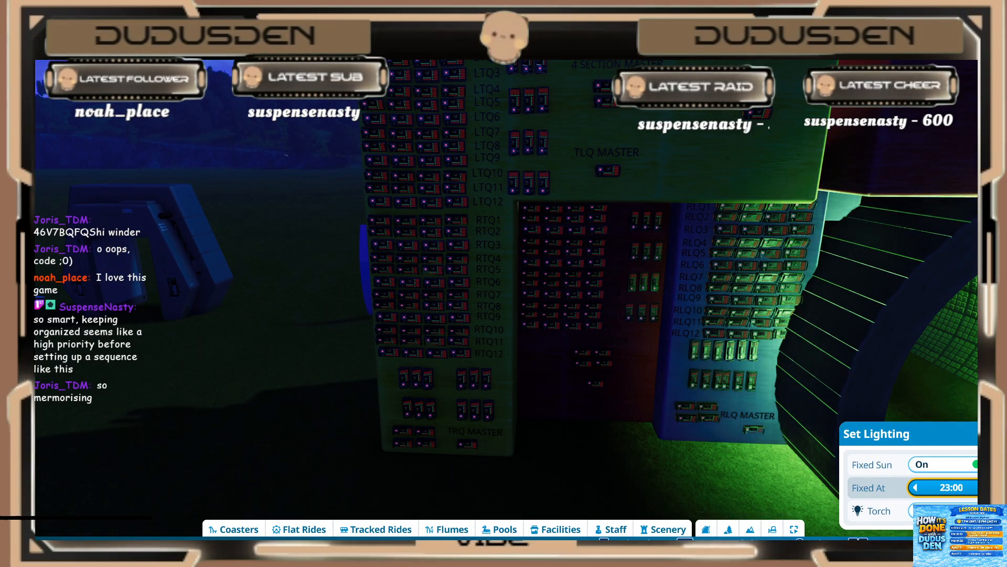
click(986, 487)
click(986, 488)
click(987, 488)
click(987, 487)
click(987, 487)
click(987, 487)
click(987, 487)
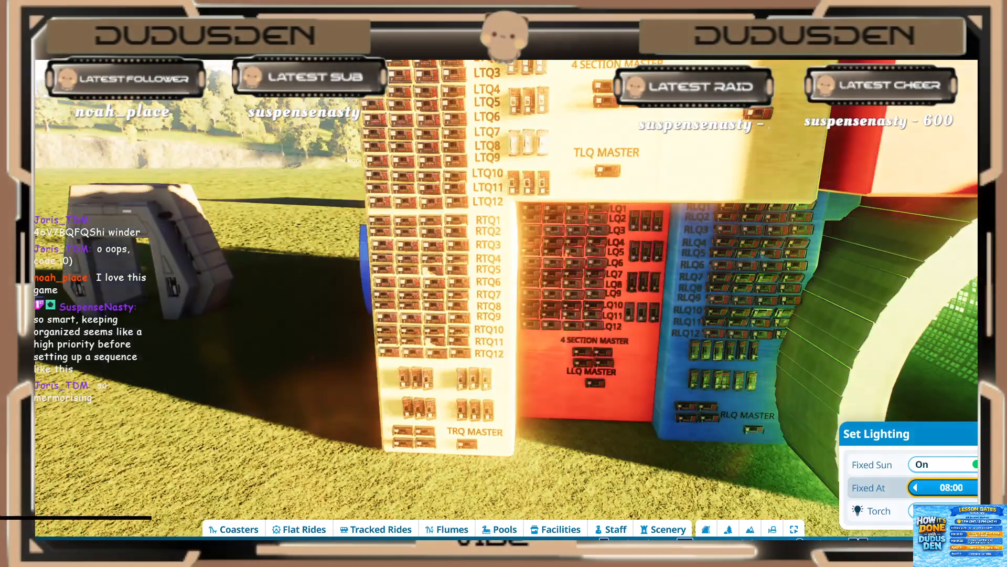
click(986, 487)
click(986, 487)
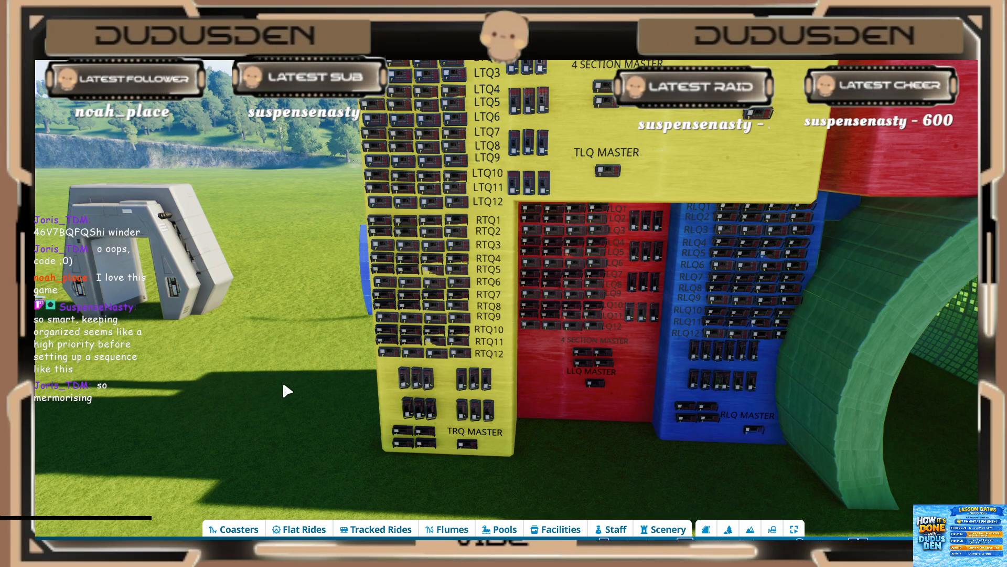
Step: Look along the side of the sequencer wall and inspect the energy reactor model and the sequencer in front of it
middle_drag(283, 386, 456, 430)
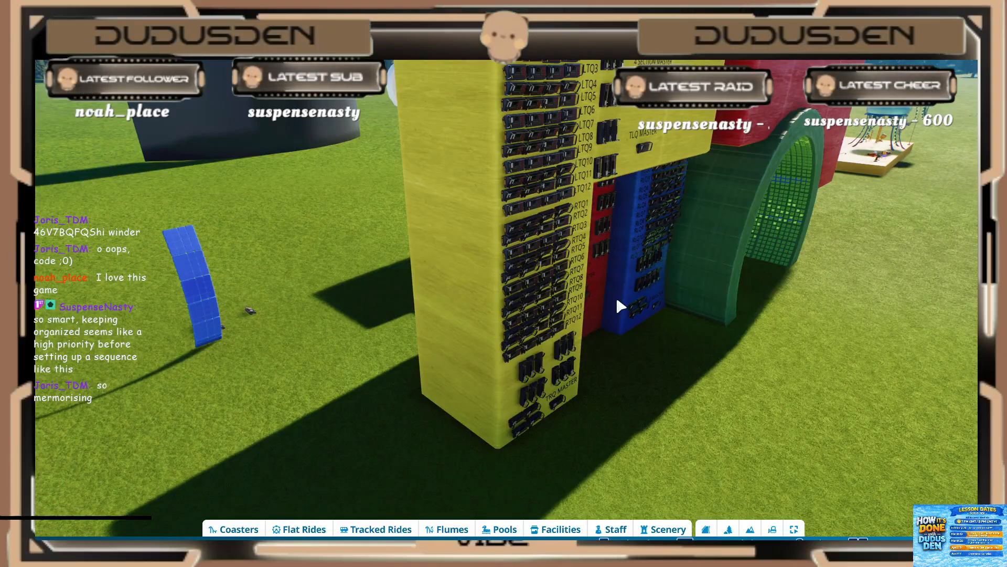
middle_drag(517, 178, 479, 180)
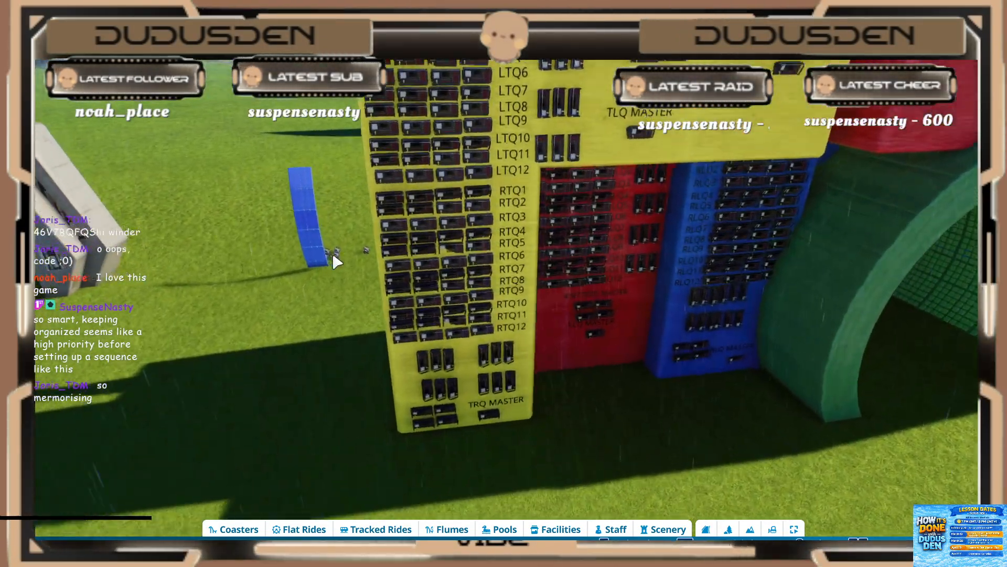
middle_drag(332, 257, 366, 257)
key(s)
key(d)
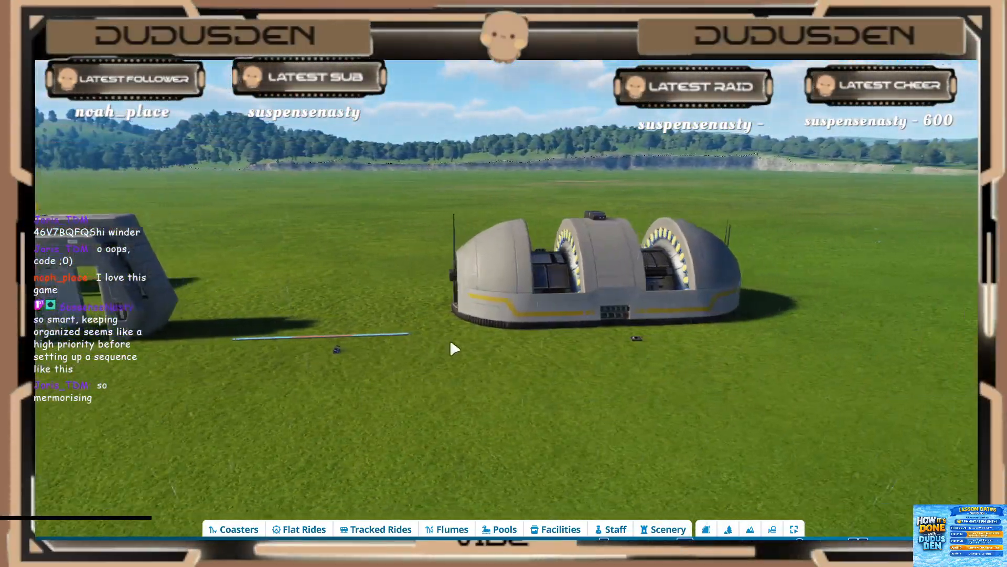
scroll(449, 347, up, 3)
middle_drag(442, 358, 437, 361)
scroll(436, 361, up, 2)
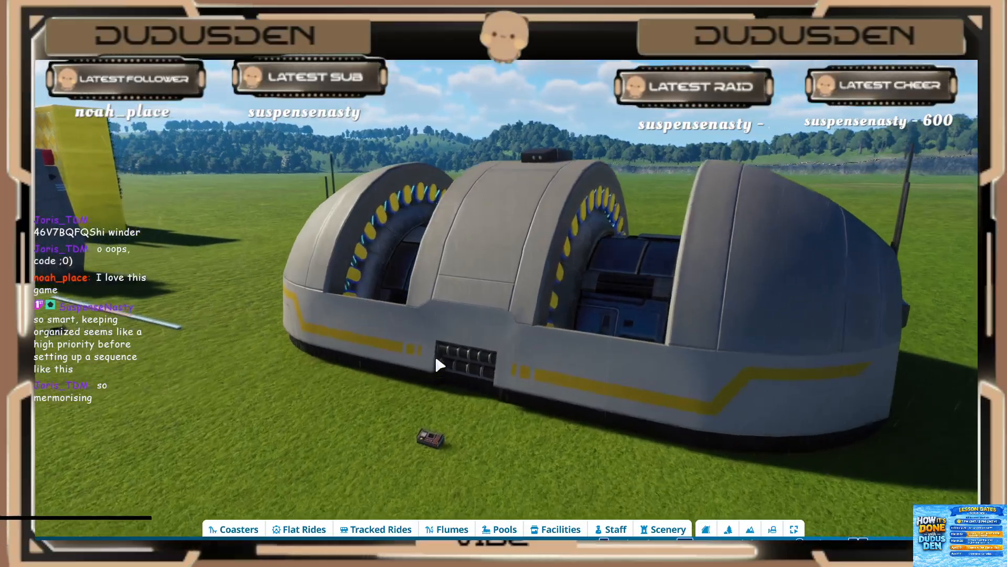
scroll(461, 358, up, 1)
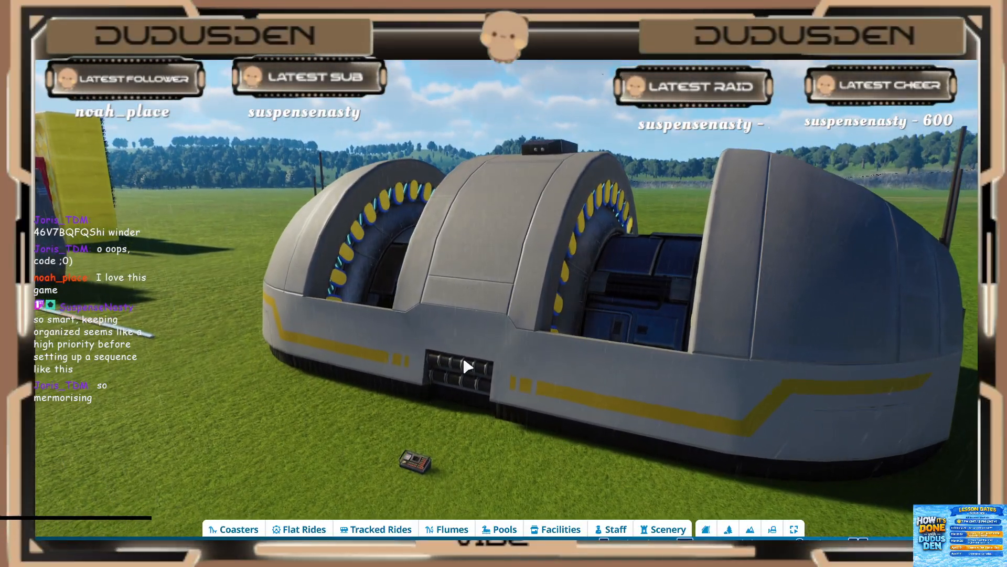
scroll(465, 364, up, 1)
middle_drag(466, 364, 447, 376)
scroll(481, 366, down, 1)
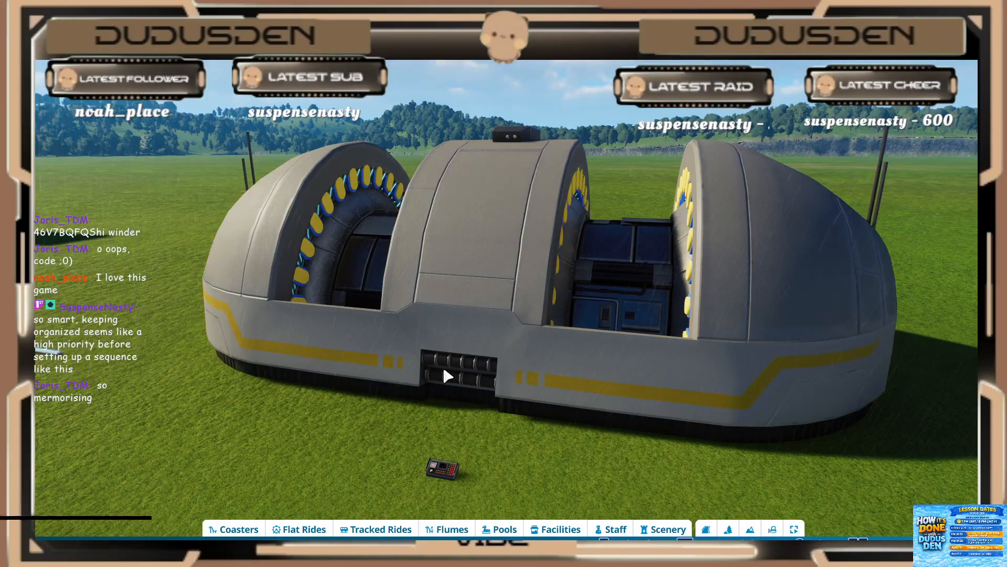
Step: Select the event sequencer in front of the energy reactor, play its trigger sequence and stop it
click(446, 466)
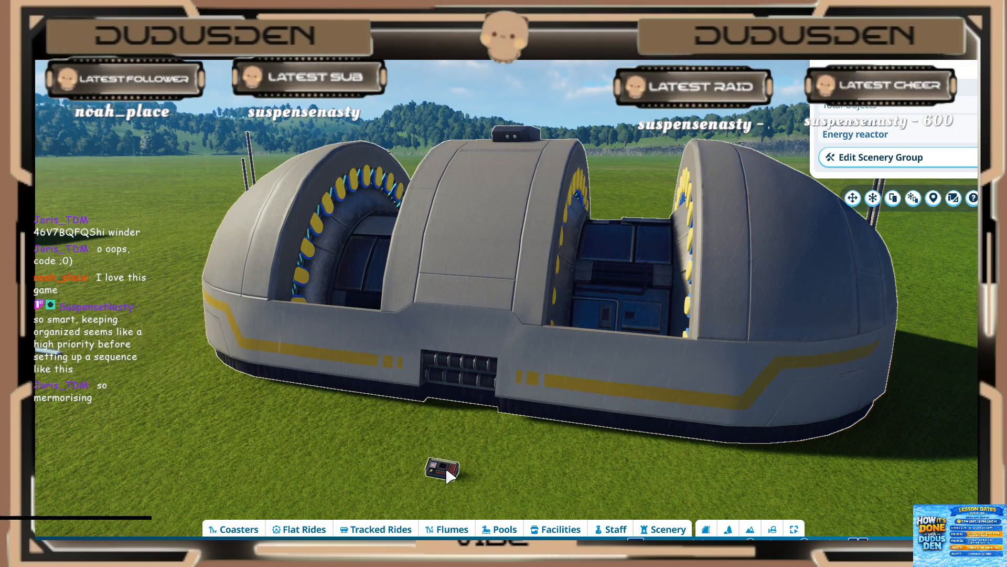
double_click(445, 466)
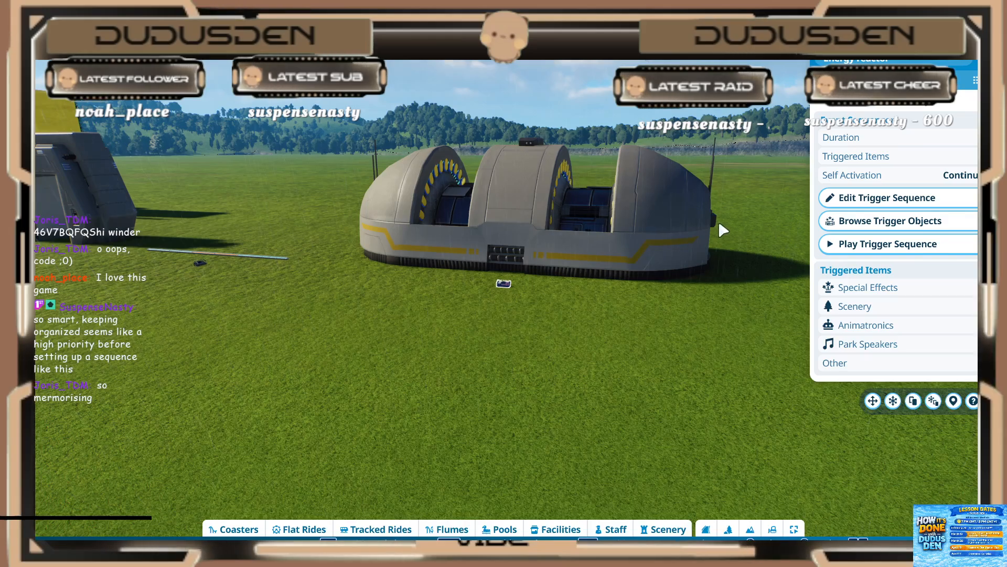
click(881, 244)
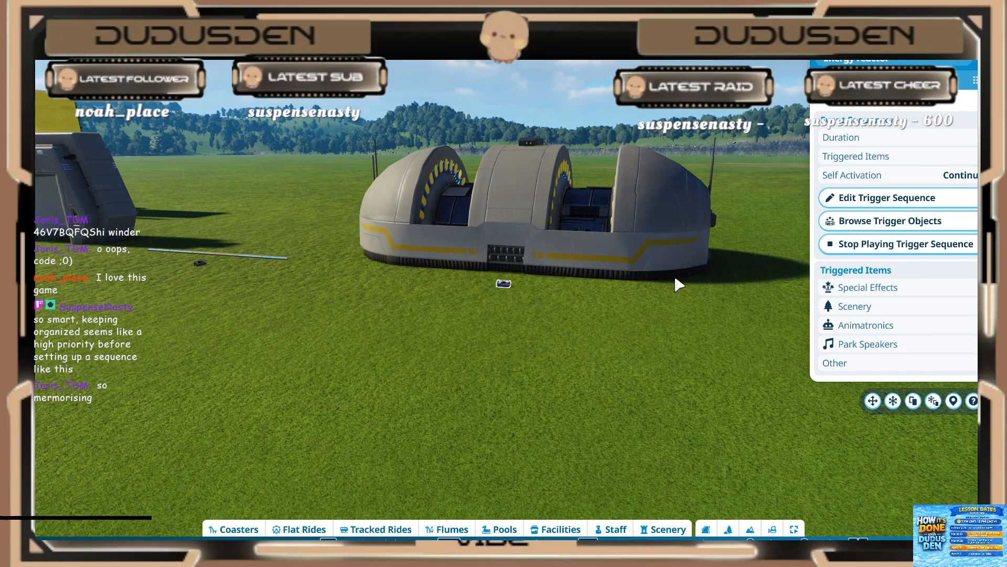
click(866, 244)
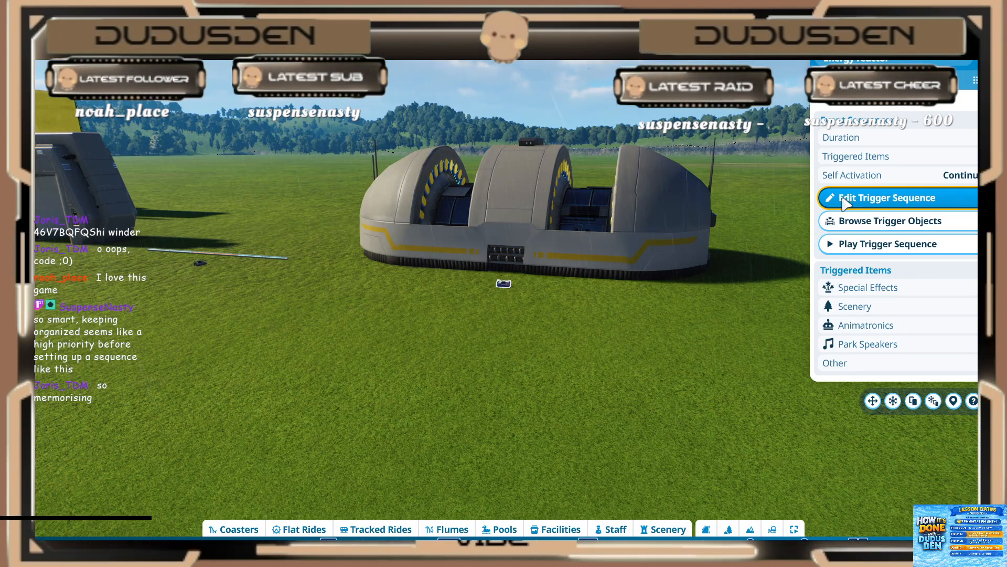
click(836, 244)
Step: Open the Energy reactor trigger sequence and check the start and play durations of its Toybox Light - Button Oval blocks
click(834, 197)
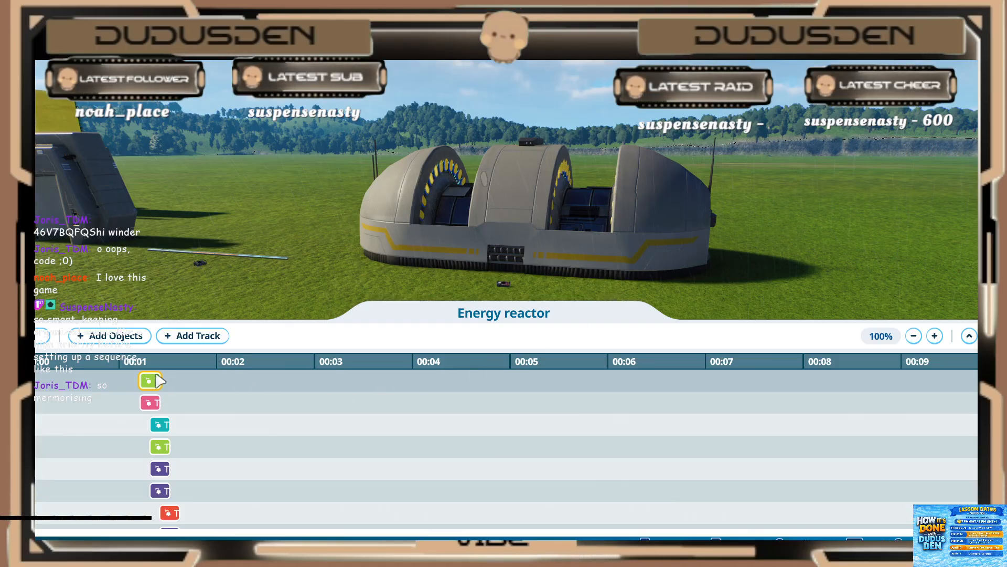
scroll(73, 383, down, 1)
scroll(89, 396, up, 7)
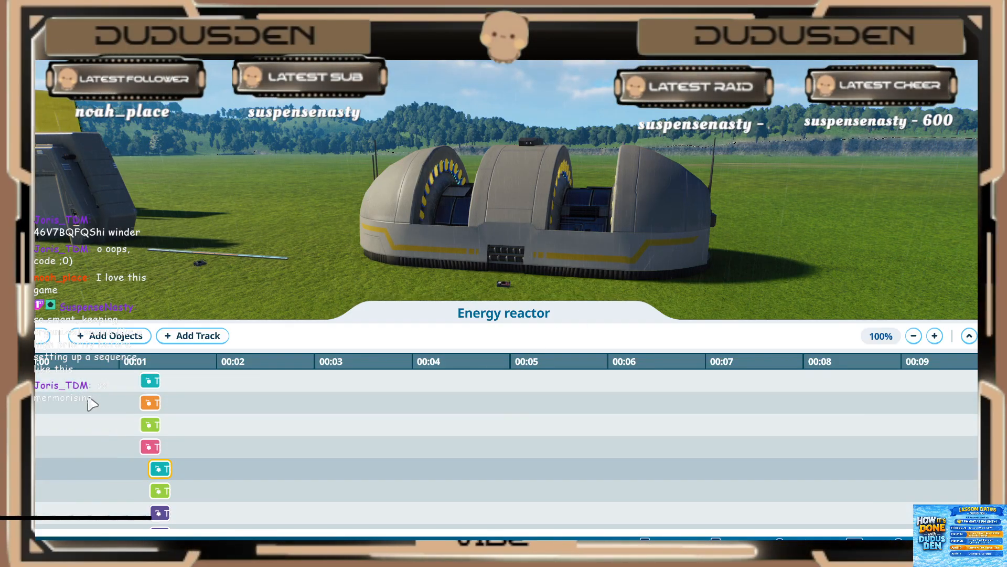
scroll(92, 402, up, 10)
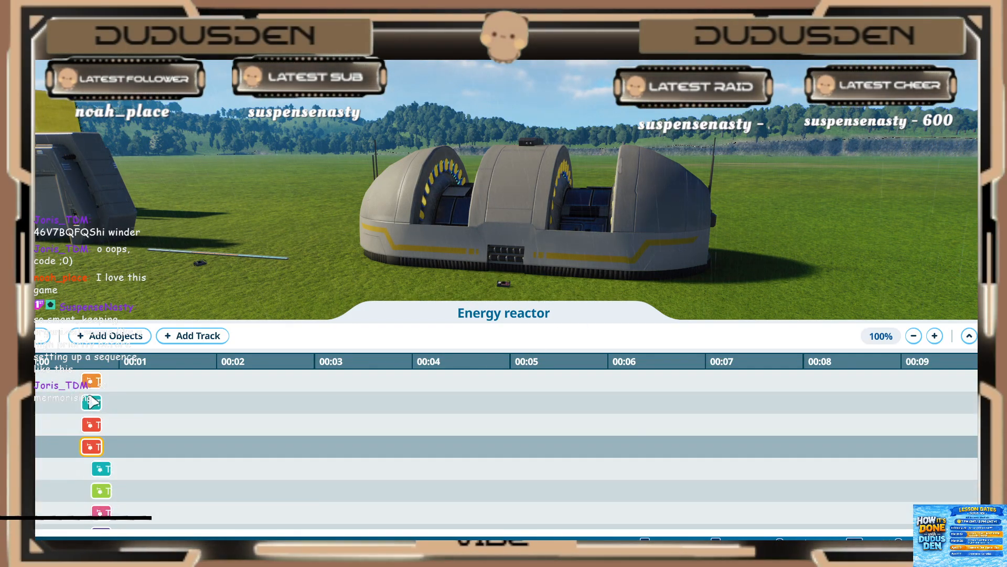
click(97, 383)
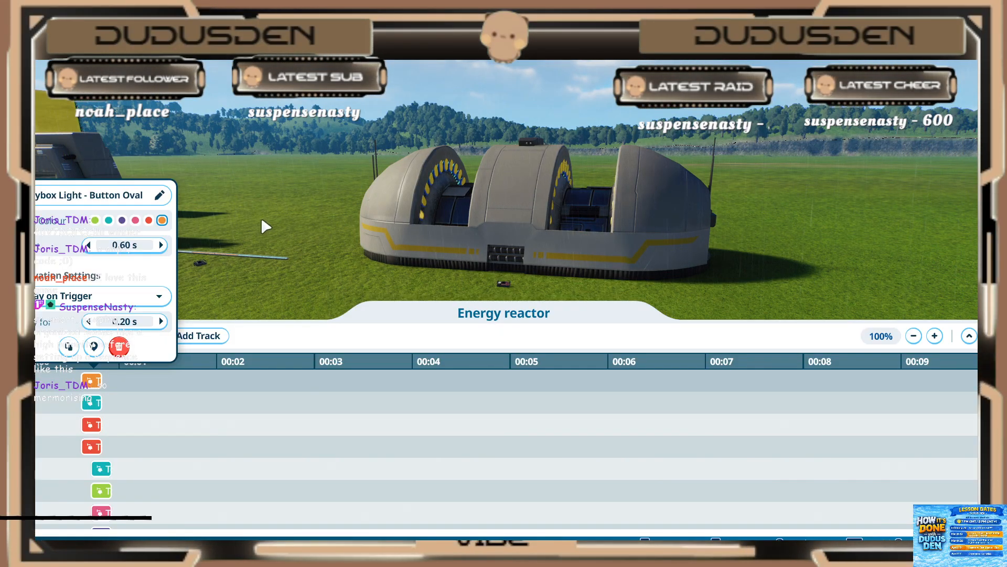
click(94, 447)
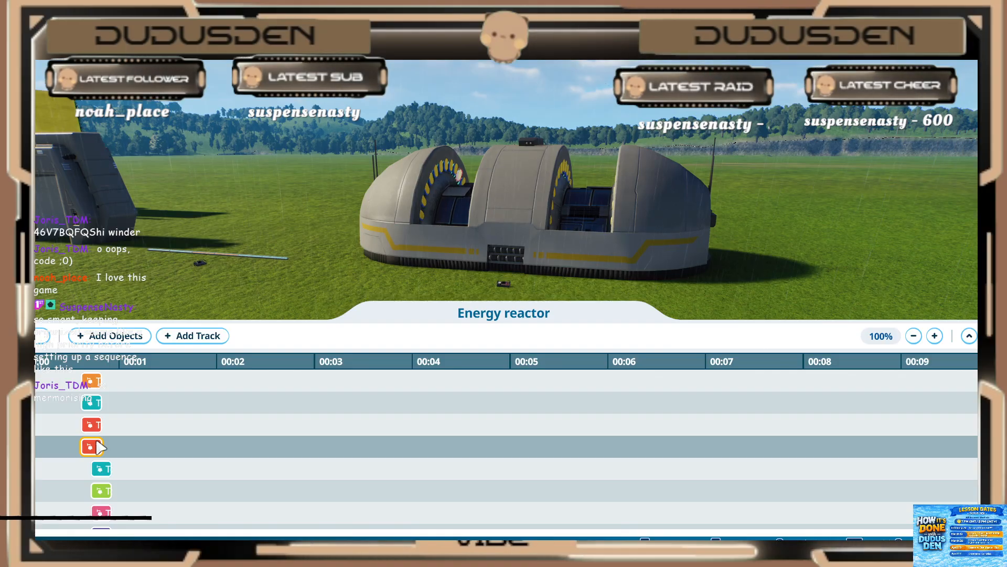
scroll(104, 431, down, 2)
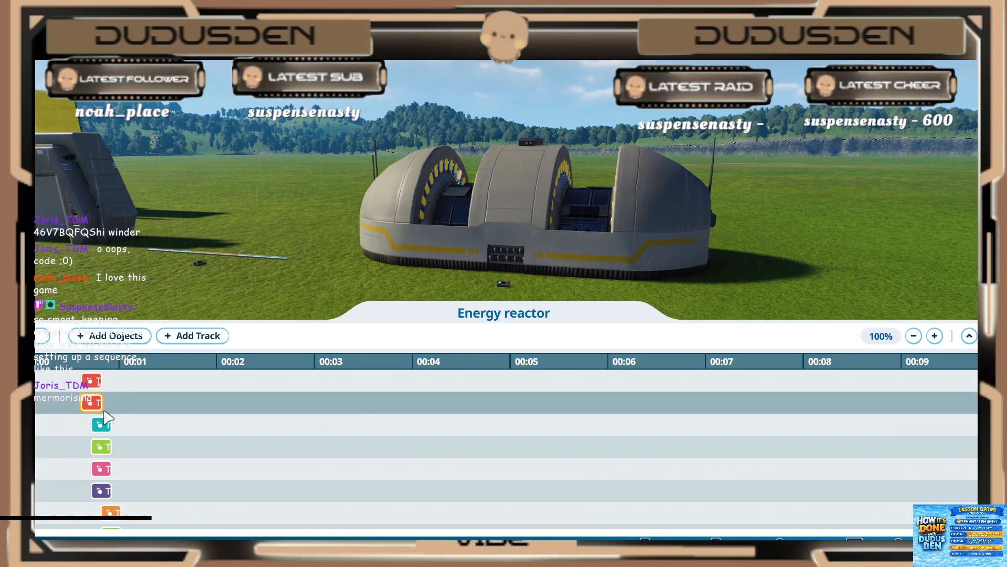
click(102, 424)
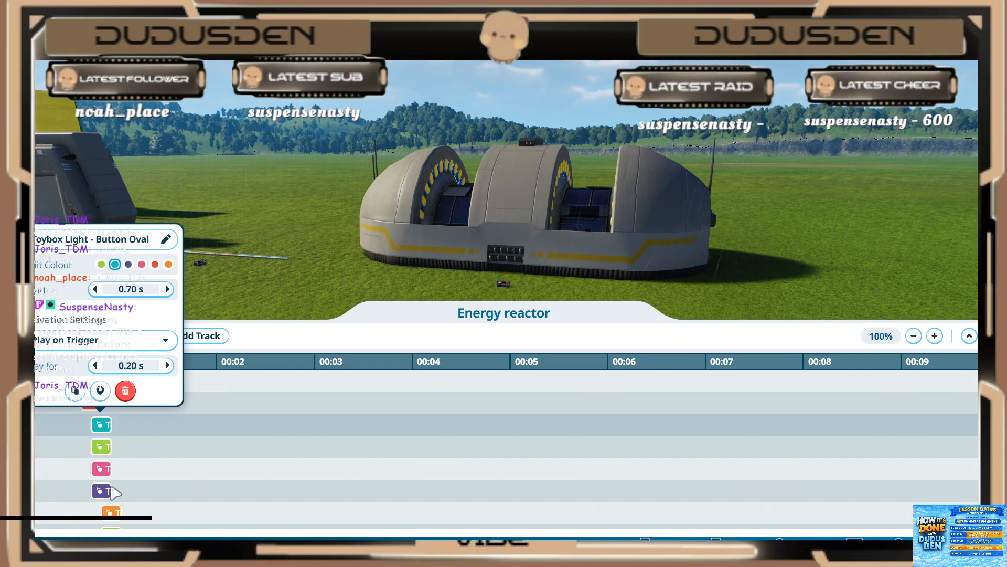
click(111, 512)
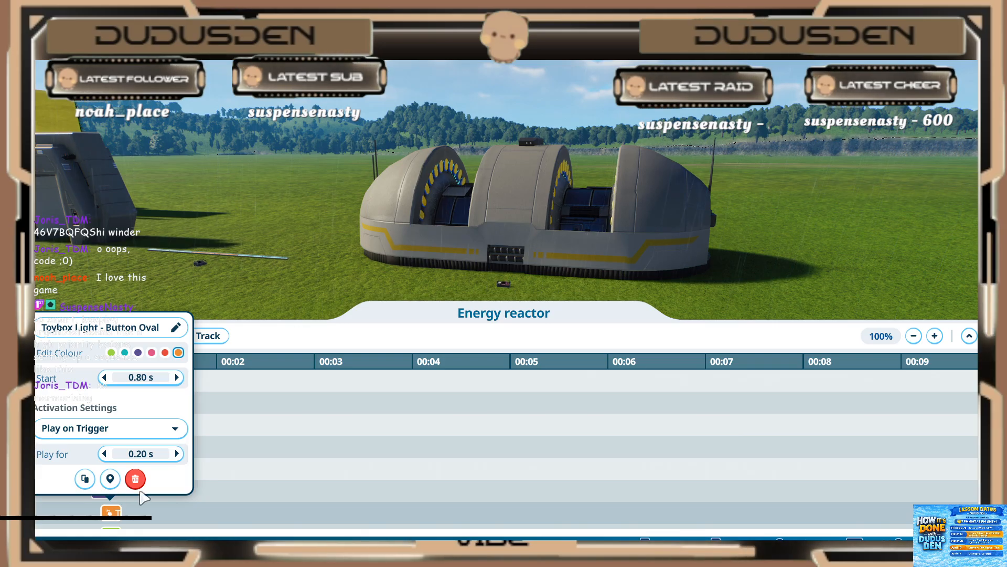
click(236, 481)
scroll(189, 481, down, 3)
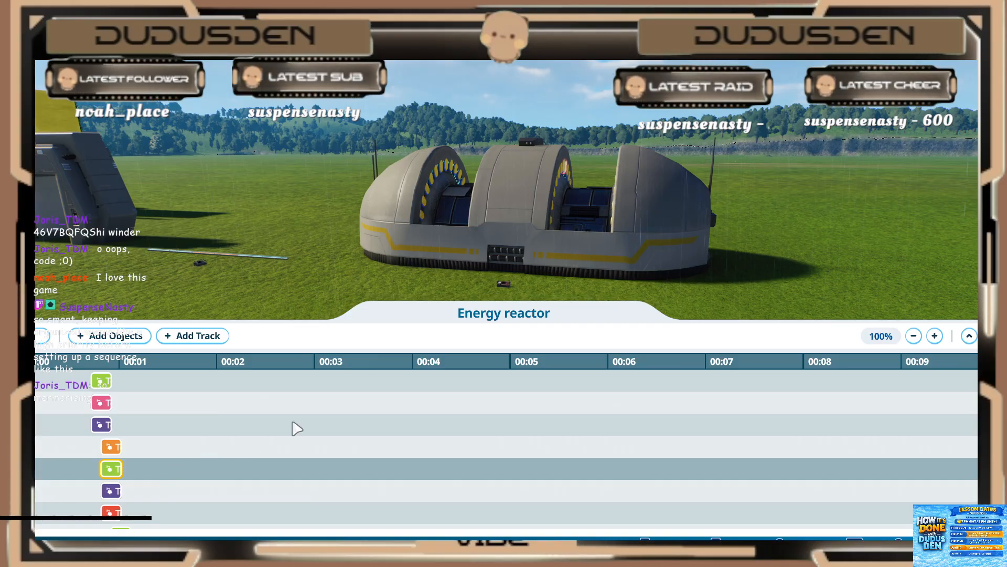
key(Escape)
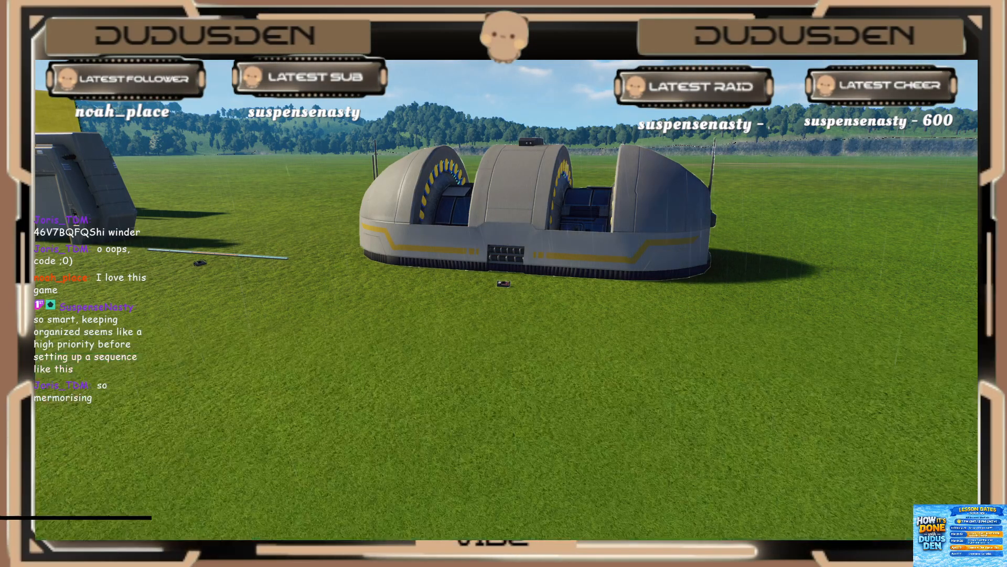
key(Escape)
Step: Tour the displays from the energy reactor to the green arch tunnel and back past the grey gateway
key(s)
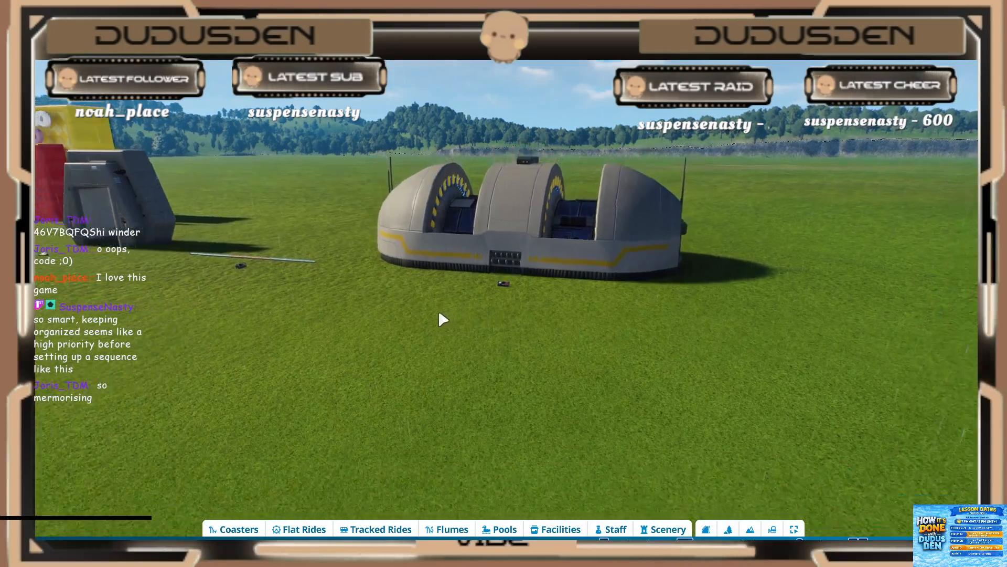
key(a)
key(s)
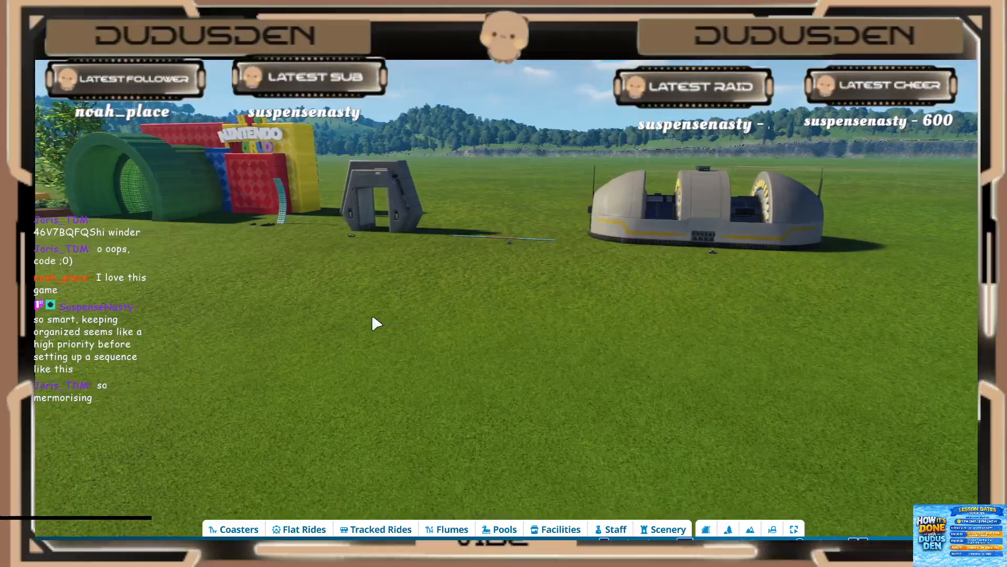
key(w)
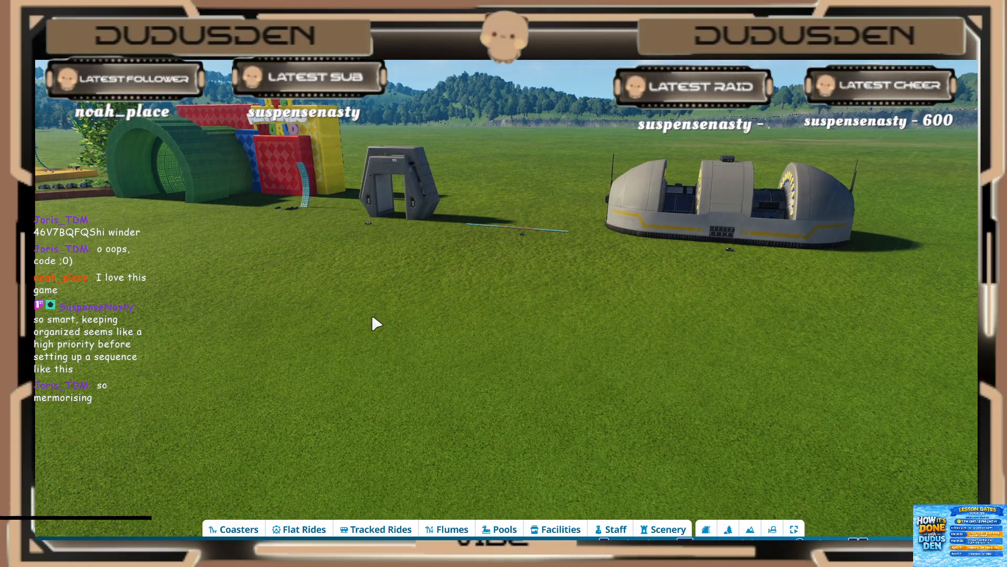
key(w)
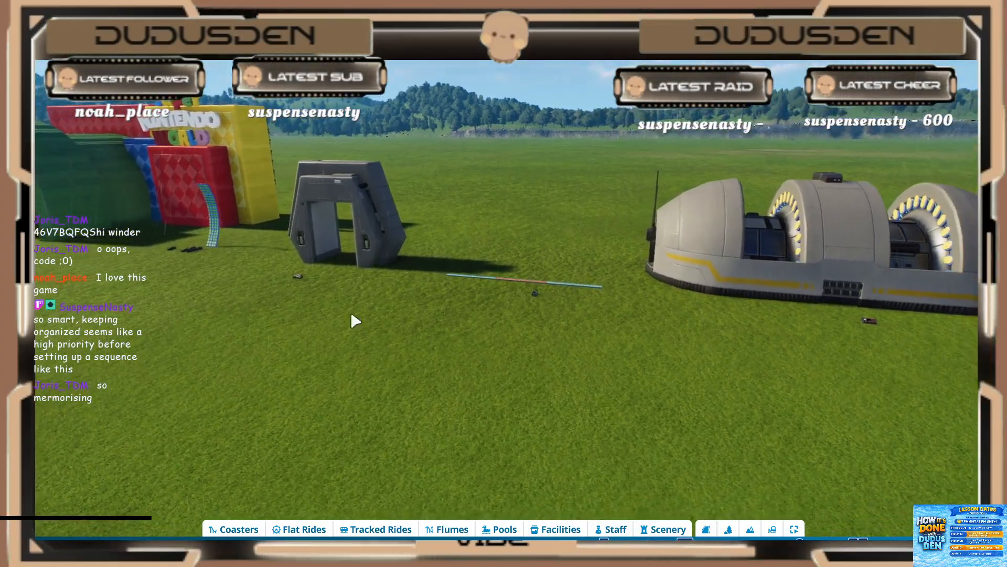
key(a)
key(w)
key(w)
key(a)
middle_drag(327, 340, 330, 339)
key(d)
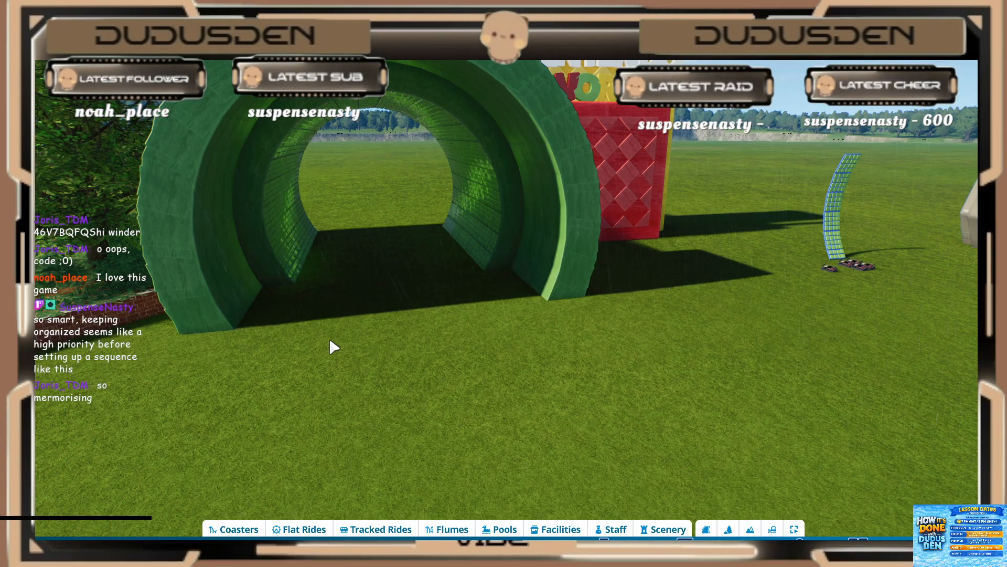
key(d)
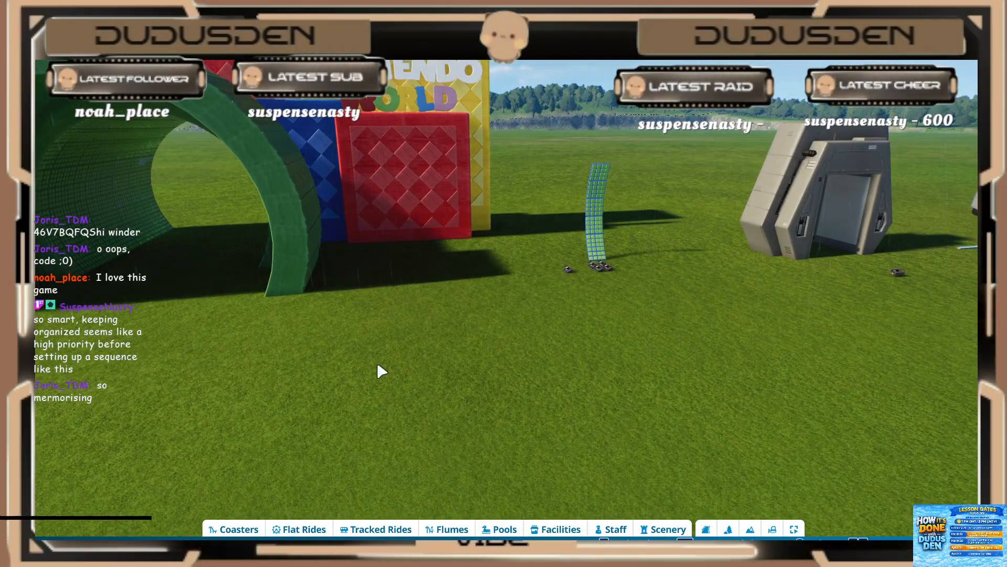
key(d)
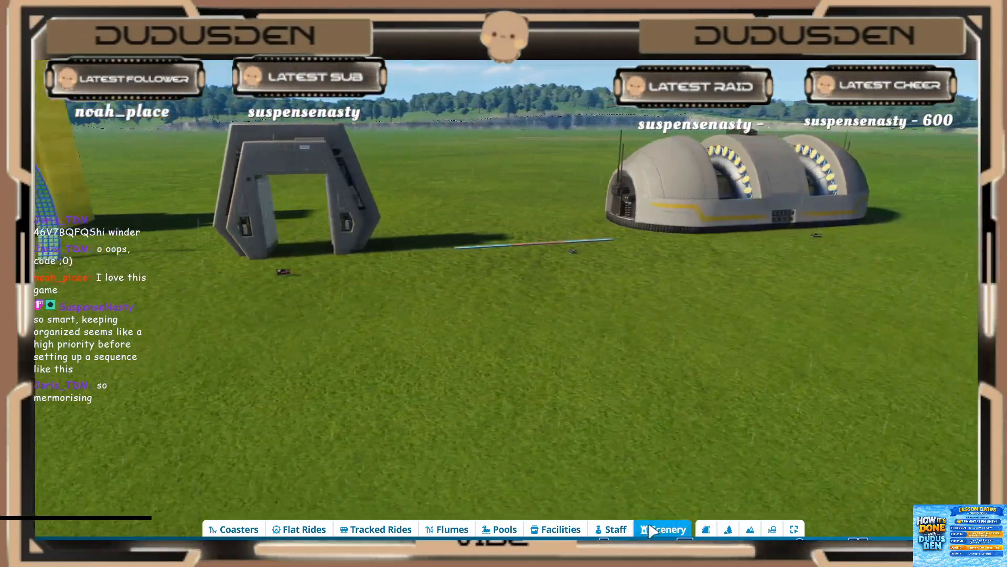
Step: Search the scenery catalogue for "seq"
click(662, 529)
middle_drag(458, 305, 458, 305)
click(797, 419)
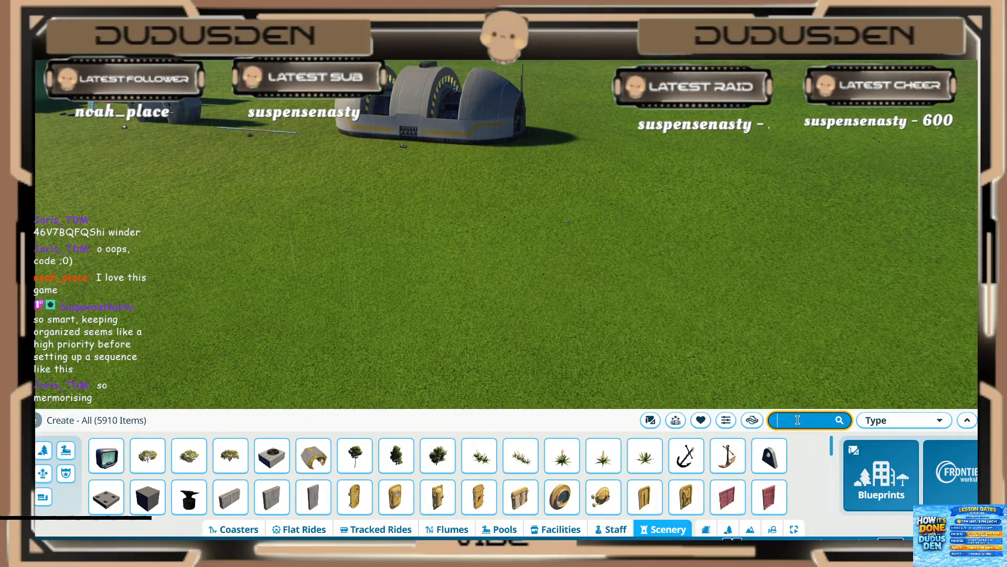
text(seq)
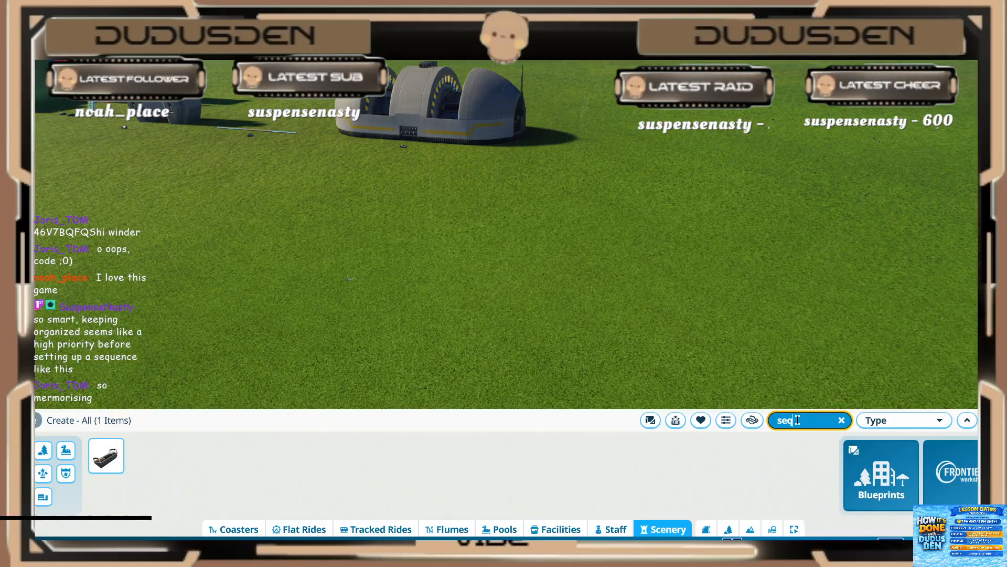
Step: Place an event sequencer on the empty grass away from the energy reactor and inspect it up close
click(115, 465)
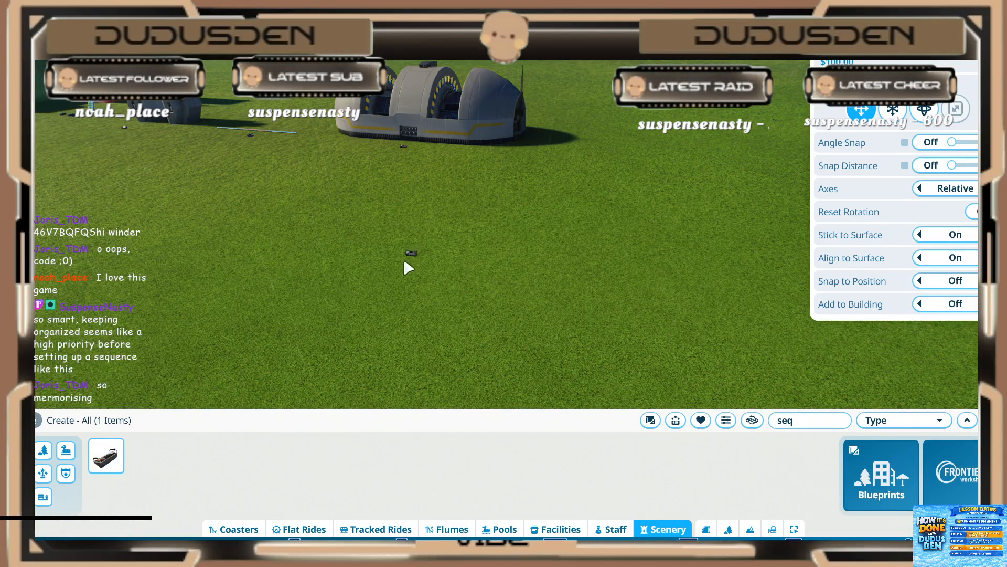
key(s)
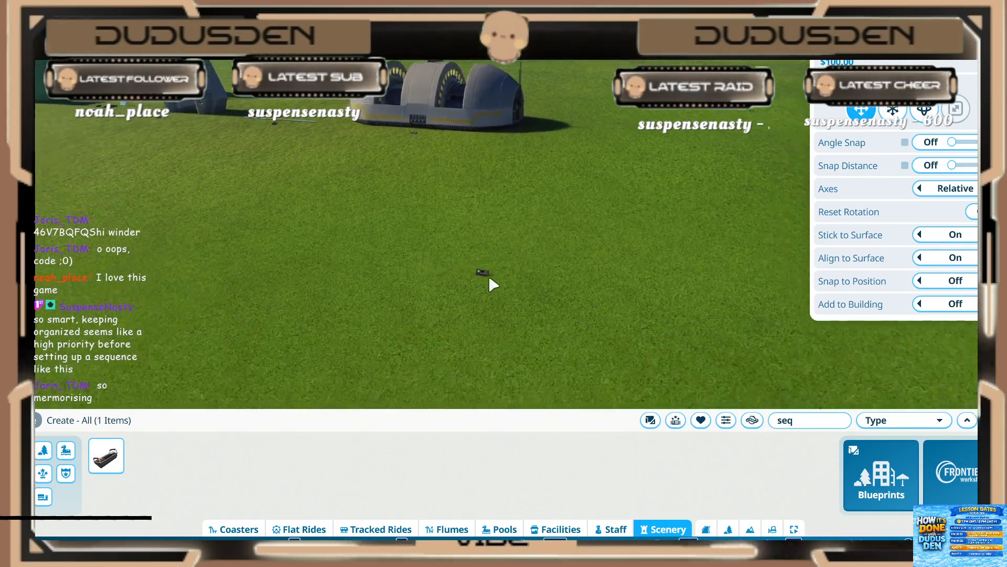
scroll(507, 284, up, 2)
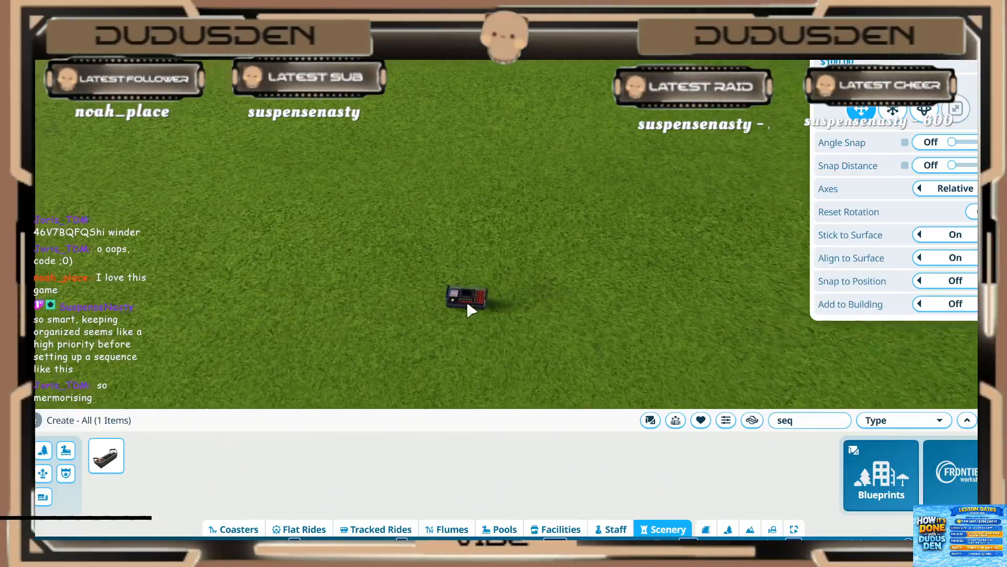
click(469, 306)
right_click(494, 344)
scroll(494, 360, up, 4)
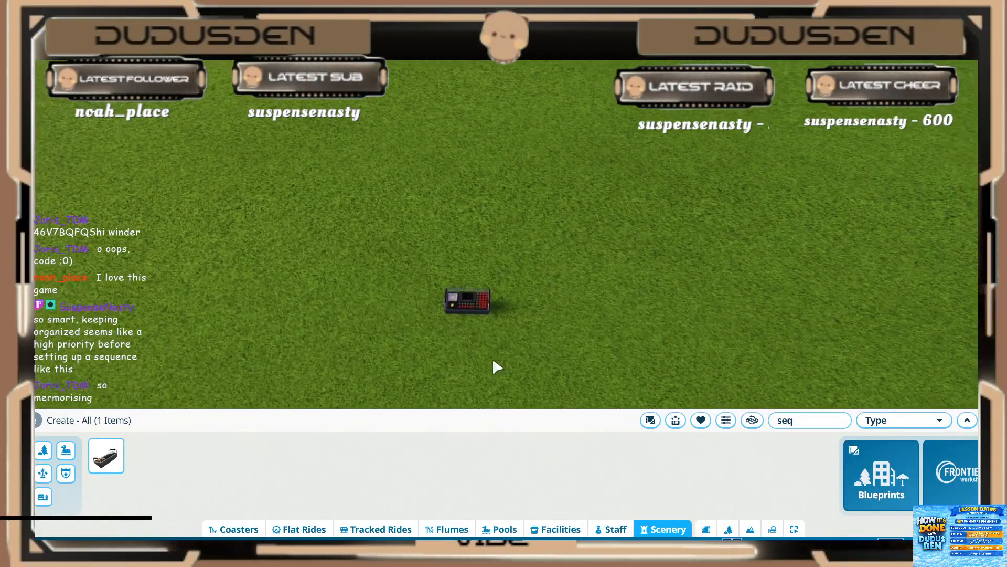
scroll(422, 326, up, 4)
key(s)
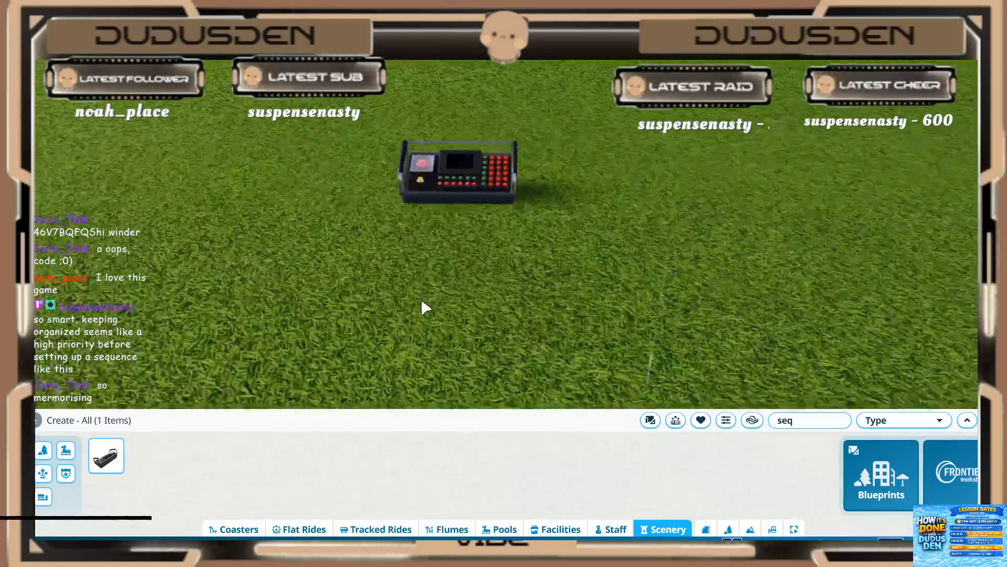
middle_drag(421, 298, 431, 283)
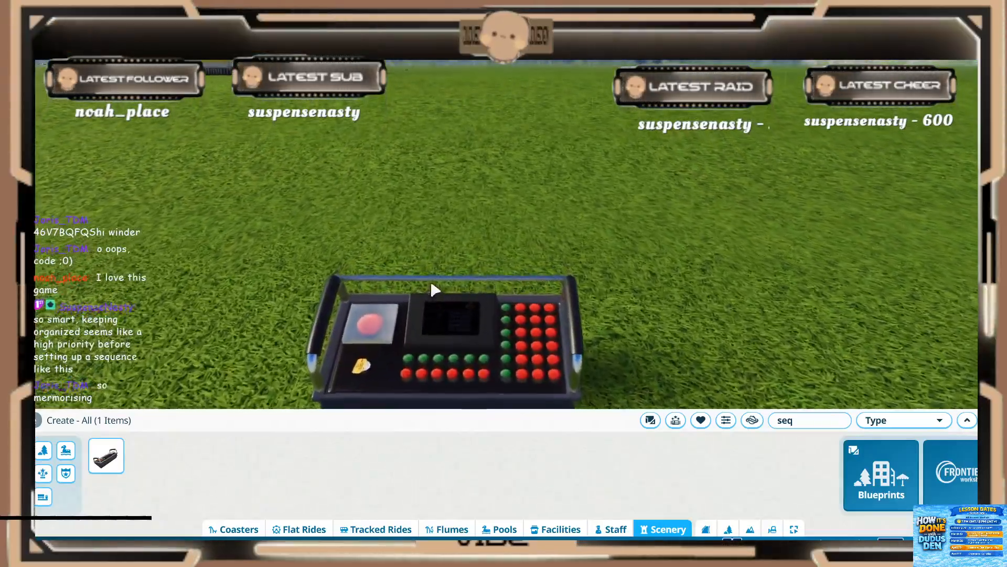
scroll(435, 289, down, 2)
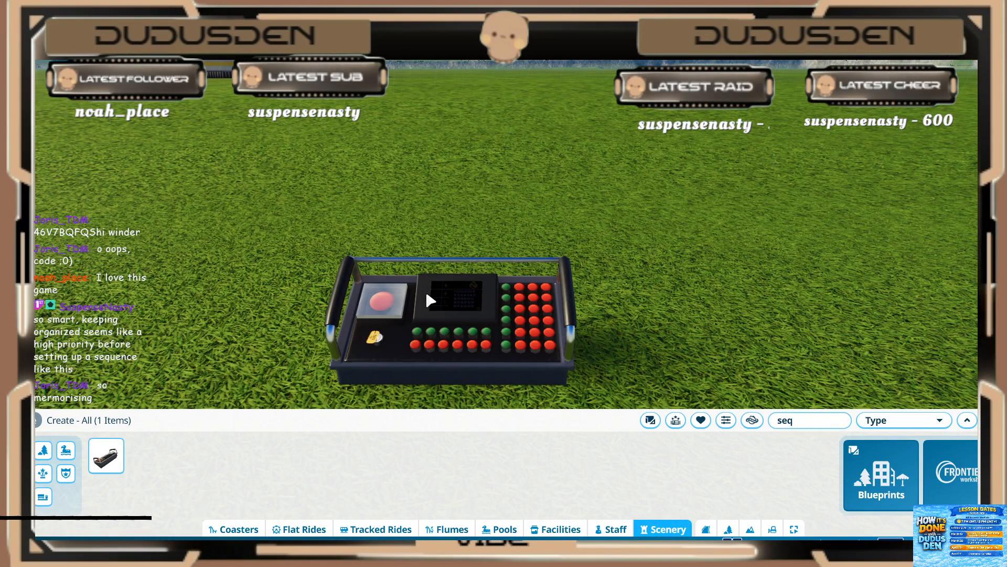
Step: Select the new event sequencer on the grass and review its trigger options
click(431, 300)
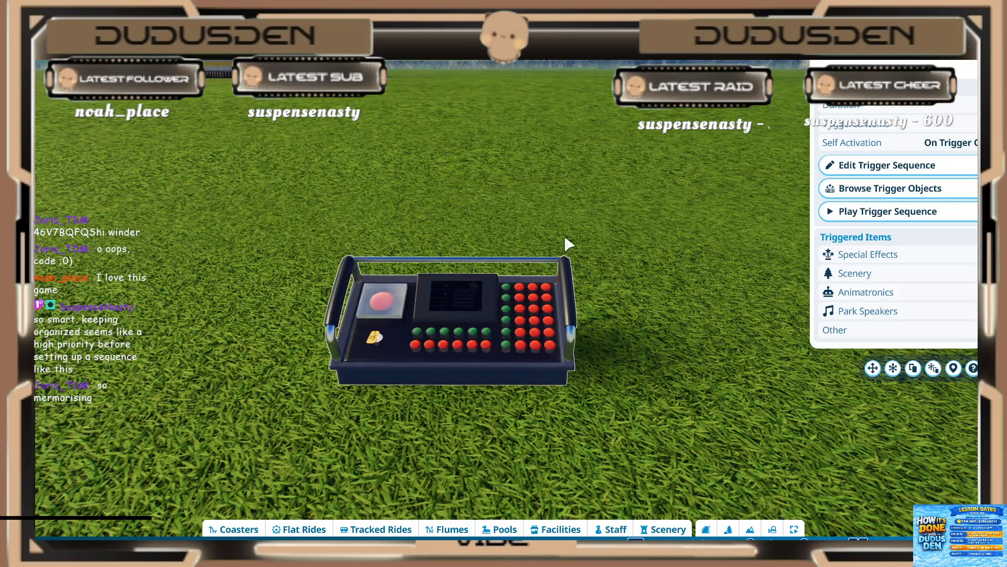
middle_drag(565, 239, 560, 239)
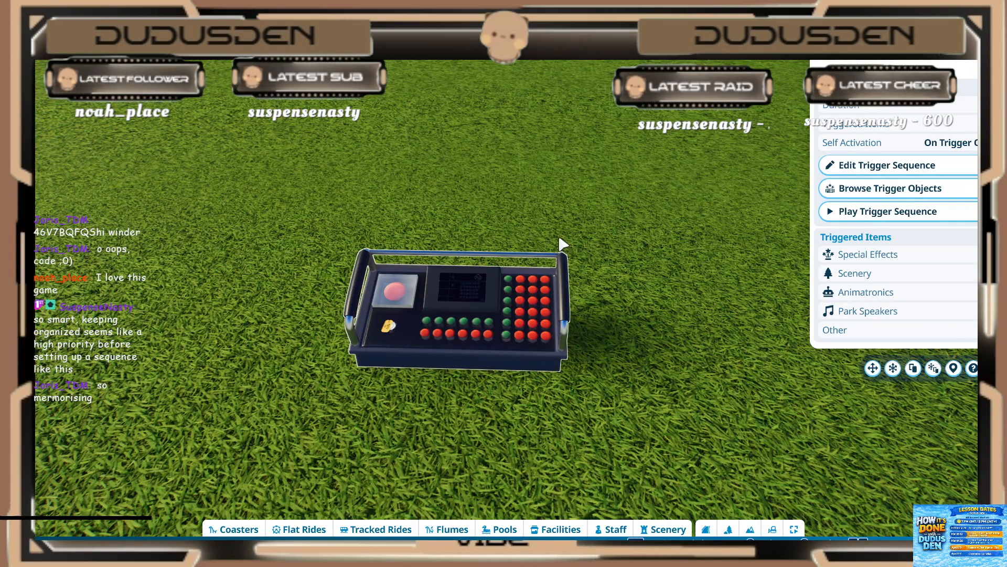
scroll(509, 264, down, 5)
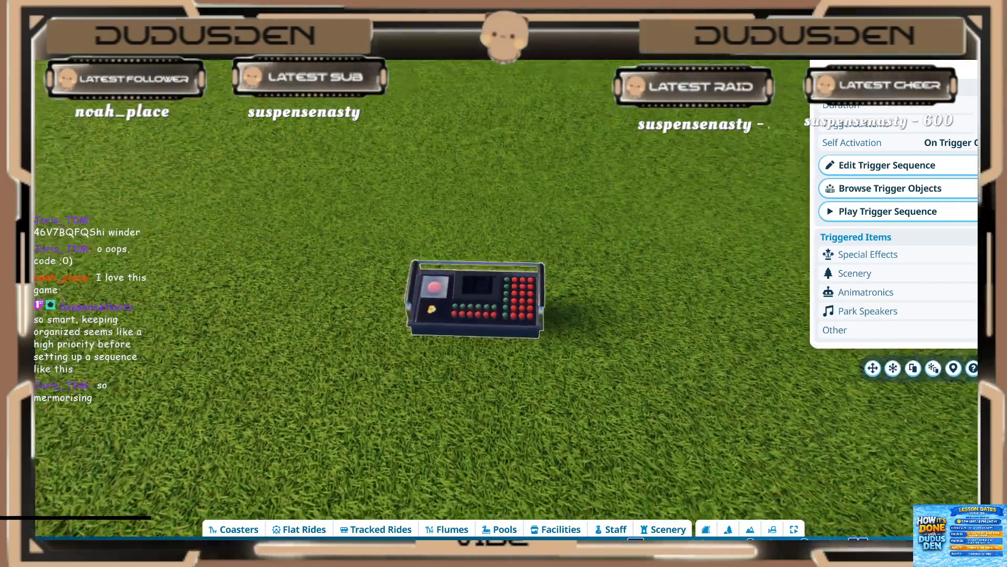
scroll(540, 284, down, 3)
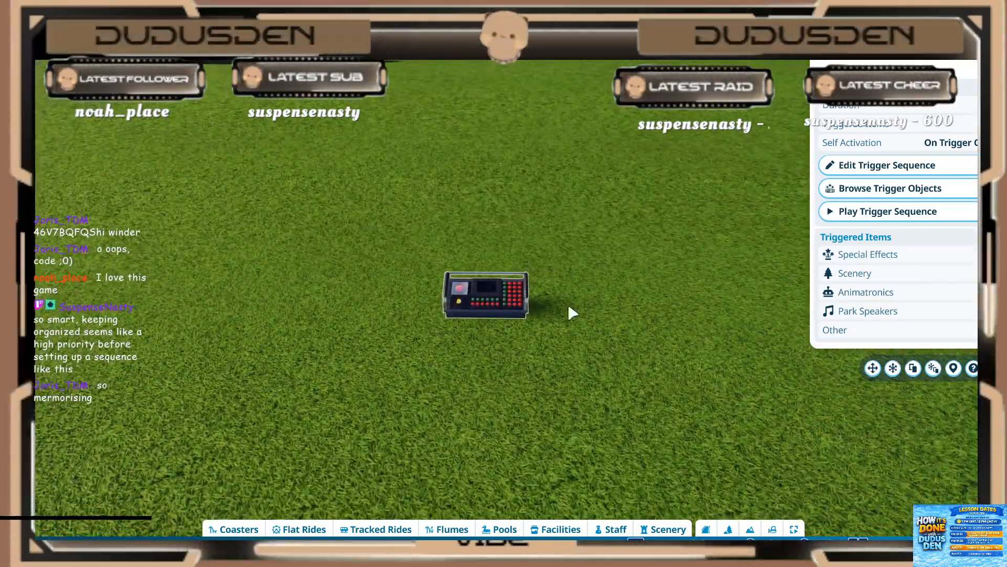
click(569, 307)
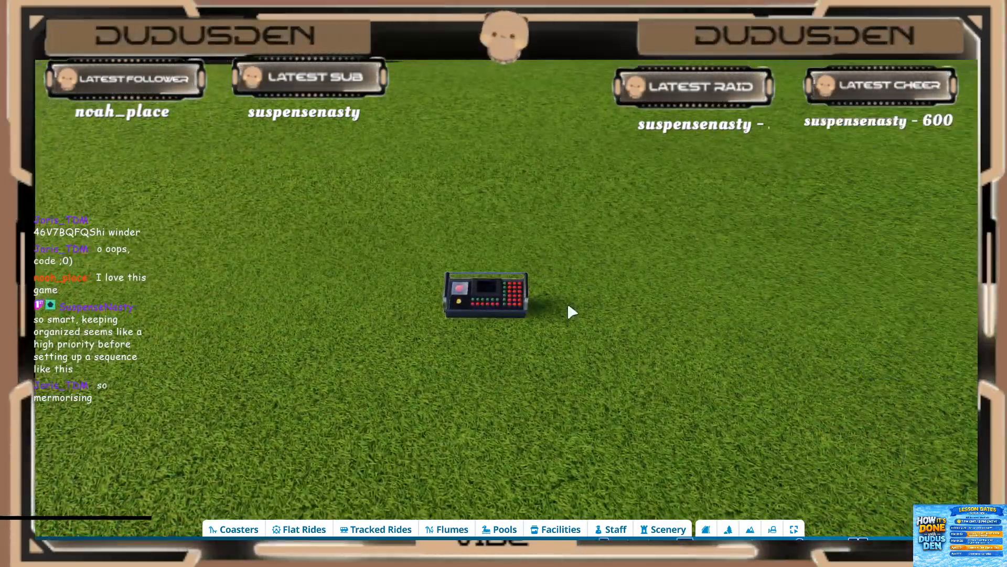
Step: Duplicate the square blue-and-yellow light from the Toybox theme row on the yellow display board
scroll(562, 304, down, 4)
key(w)
mouse_move(450, 305)
middle_down()
mouse_move(416, 306)
mouse_move(483, 286)
mouse_move(442, 298)
middle_up()
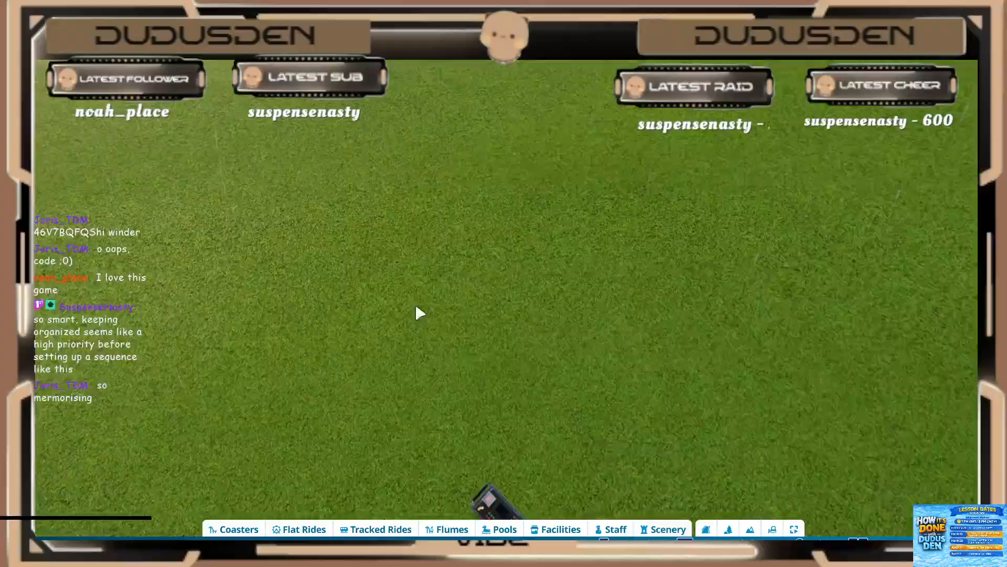
key(w)
key(w)
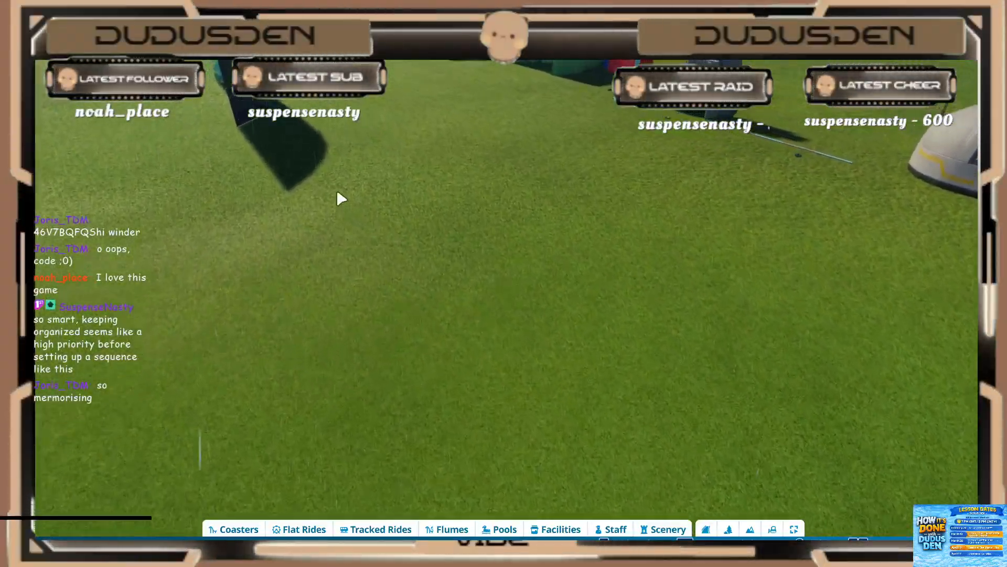
key(w)
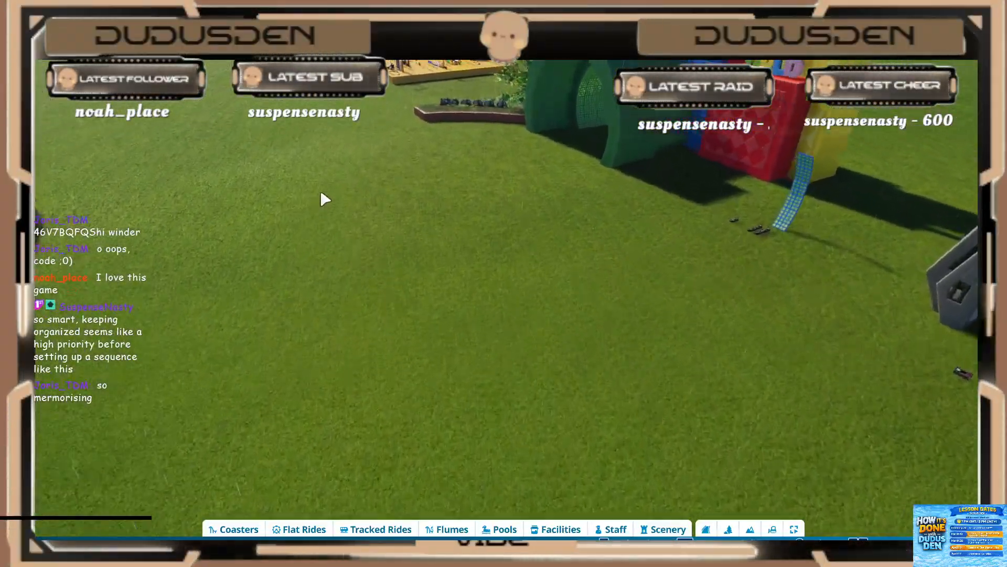
middle_drag(329, 197, 408, 276)
key(w)
scroll(501, 321, up, 3)
scroll(501, 323, up, 5)
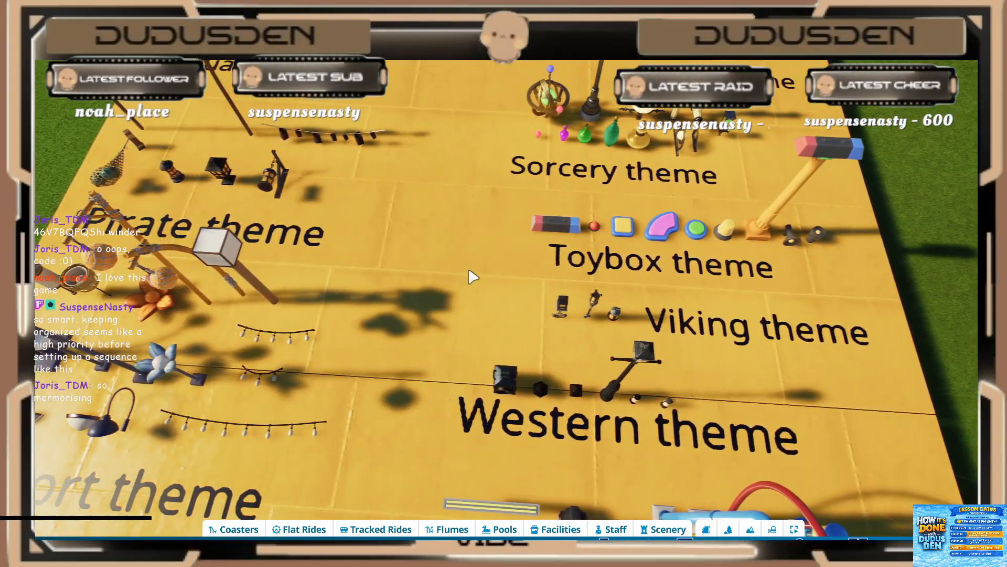
middle_drag(473, 277, 493, 284)
scroll(476, 277, down, 1)
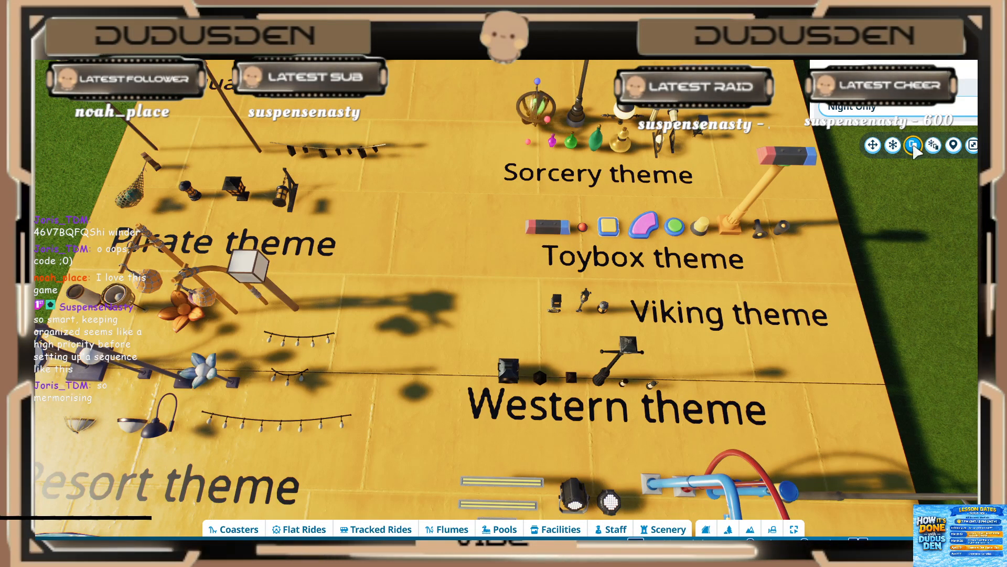
click(913, 145)
Step: Place the duplicated square Toybox light on the open grass just behind the new event sequencer
scroll(583, 265, down, 5)
key(d)
middle_drag(609, 249, 682, 252)
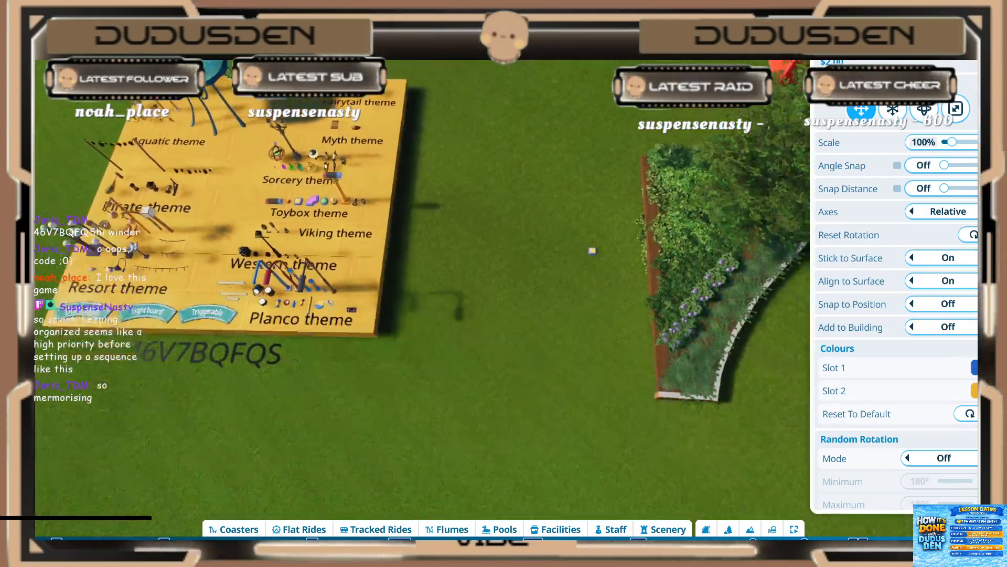
key(w)
key(d)
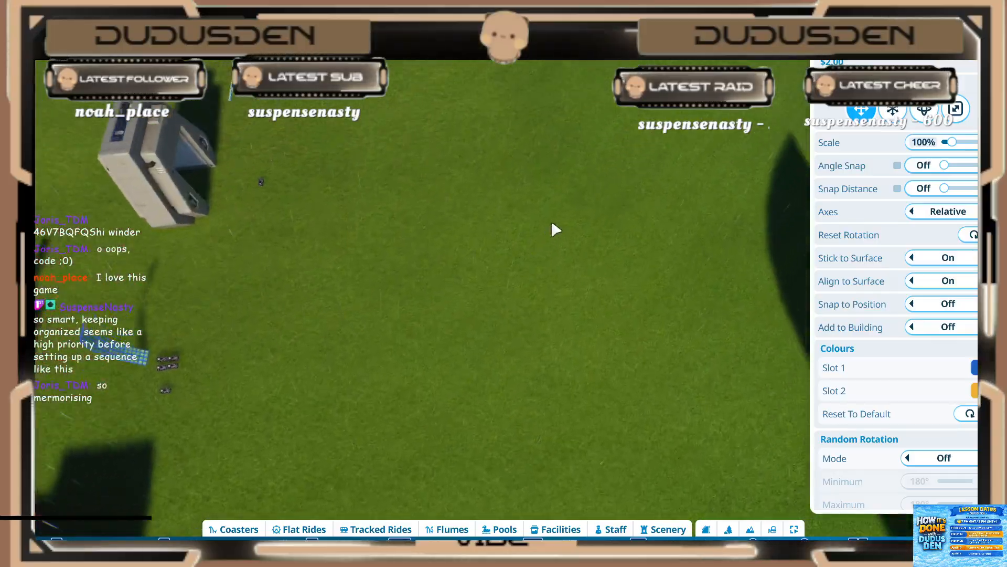
key(w)
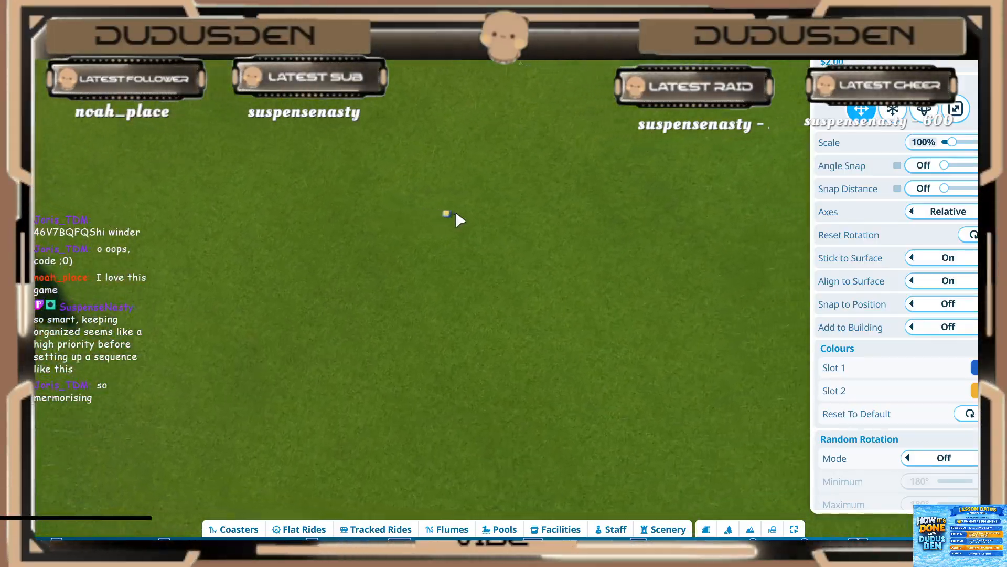
middle_drag(462, 201, 420, 201)
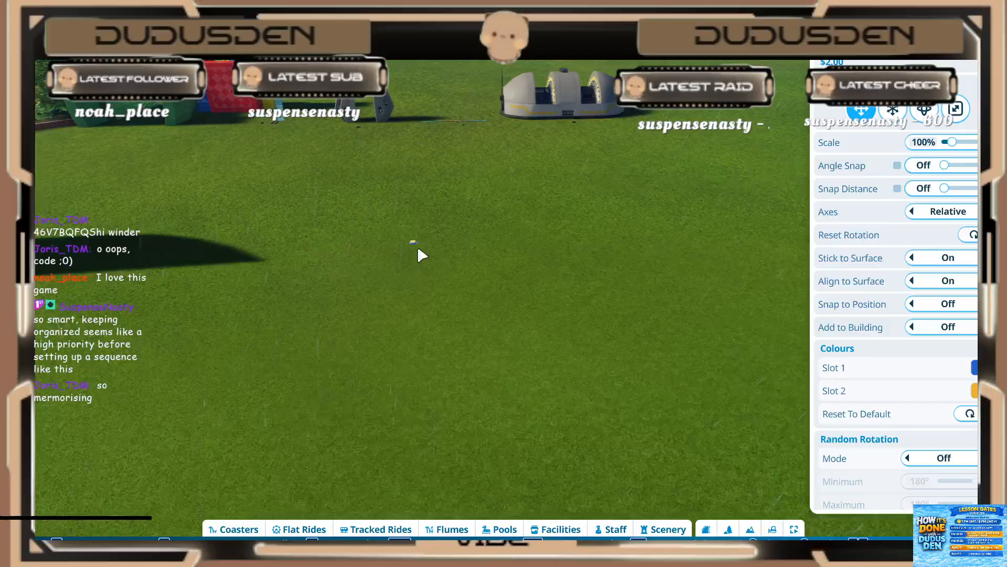
scroll(448, 288, up, 5)
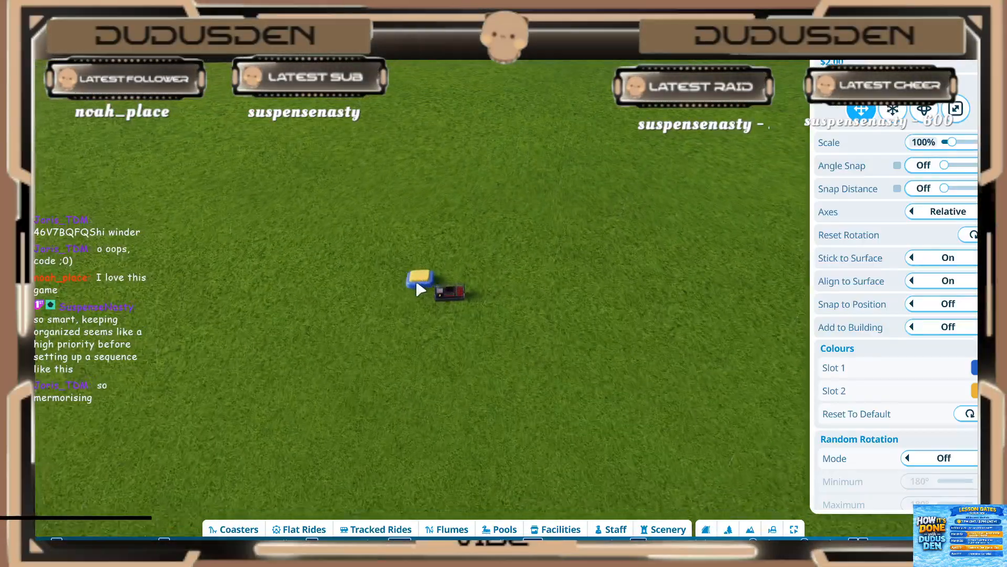
key(w)
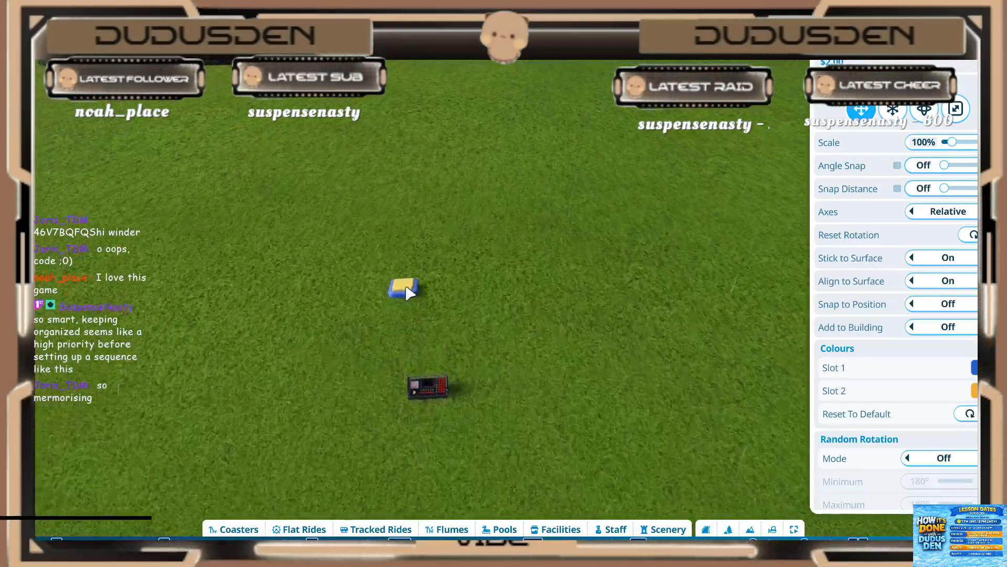
click(378, 388)
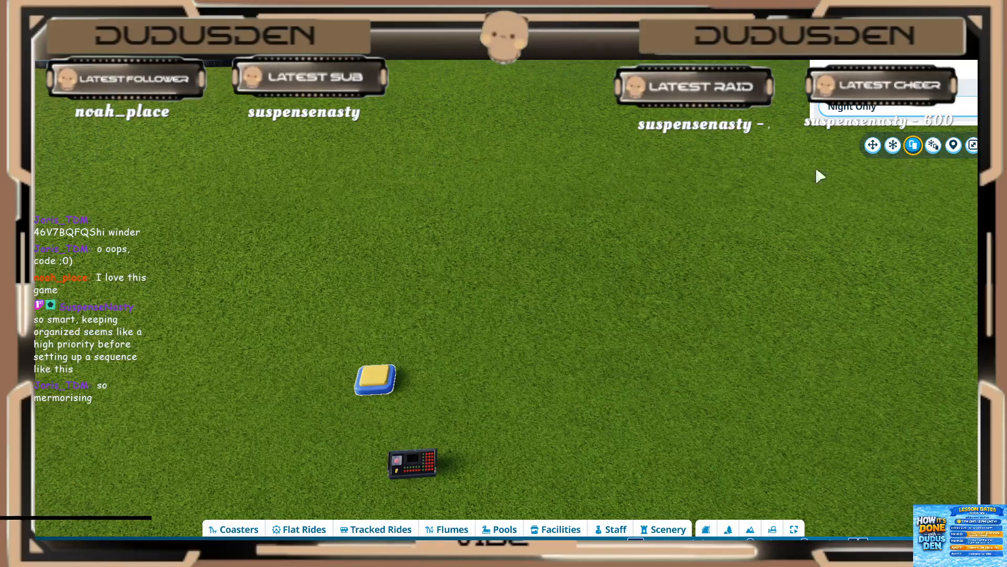
Step: Duplicate the square light repeatedly along one axis with advanced move to form a straight column of five touching lights
middle_drag(734, 247, 681, 297)
key(w)
click(937, 151)
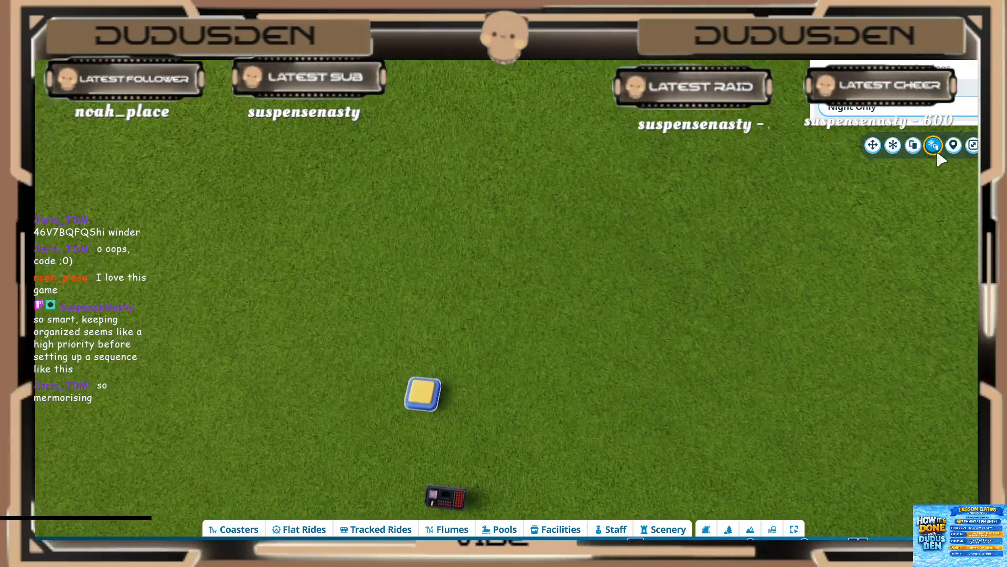
drag(415, 456, 426, 426)
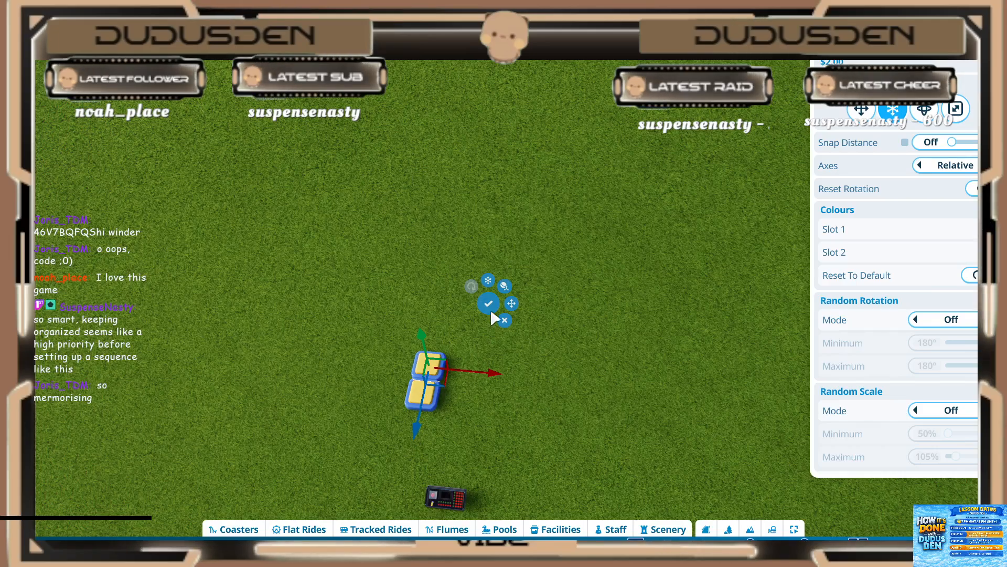
drag(416, 434, 422, 406)
drag(418, 406, 417, 404)
click(491, 282)
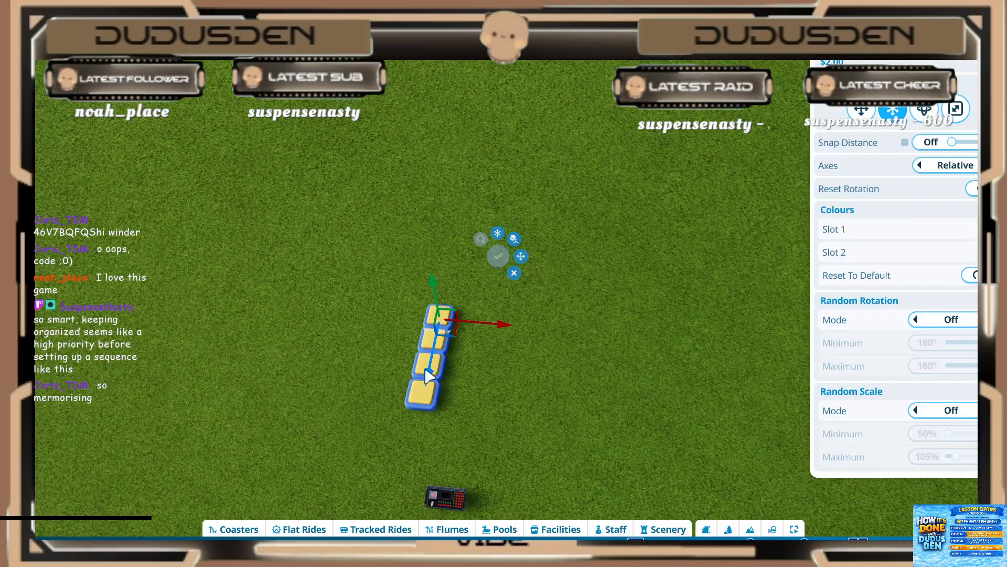
drag(425, 377, 429, 354)
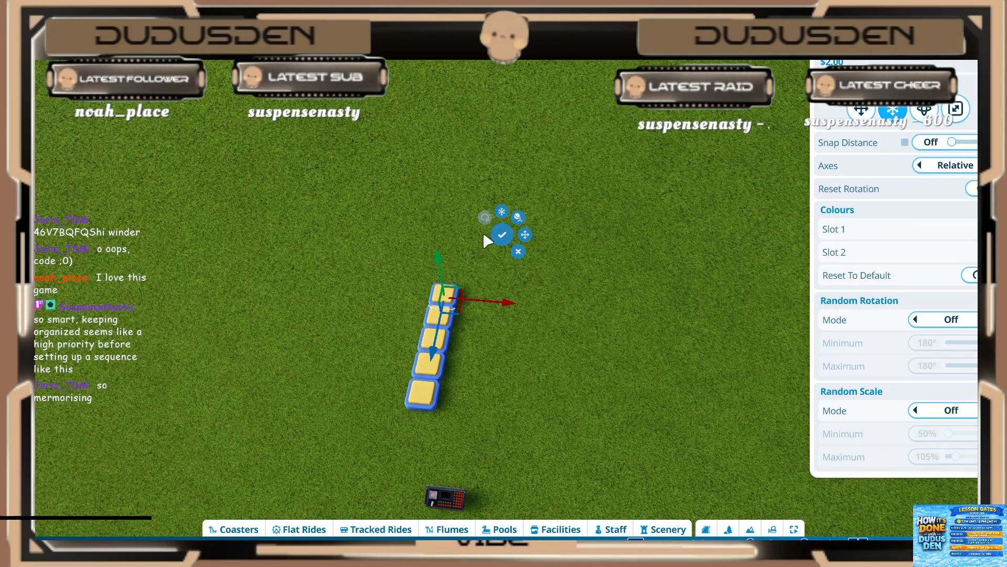
click(501, 239)
click(518, 252)
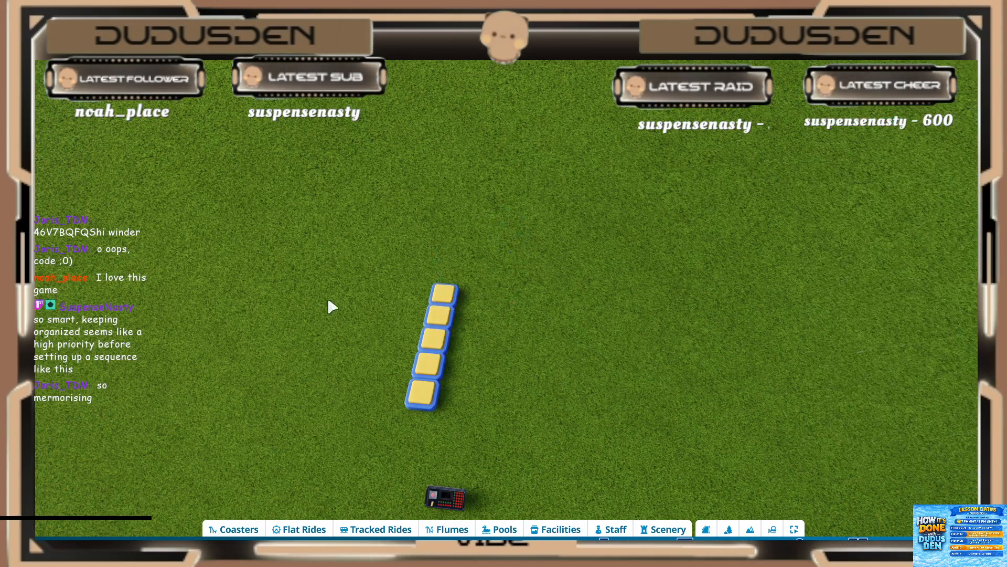
Step: Select the whole column of five lights and duplicate it sideways with advanced move into a 5 by 5 grid
drag(330, 280, 474, 437)
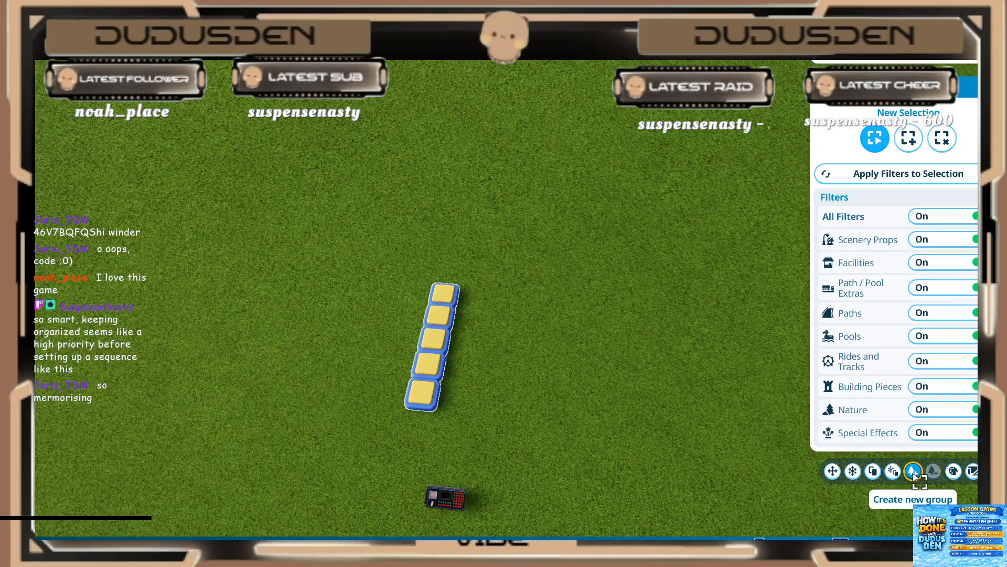
click(898, 473)
drag(507, 353, 610, 359)
click(548, 287)
click(569, 287)
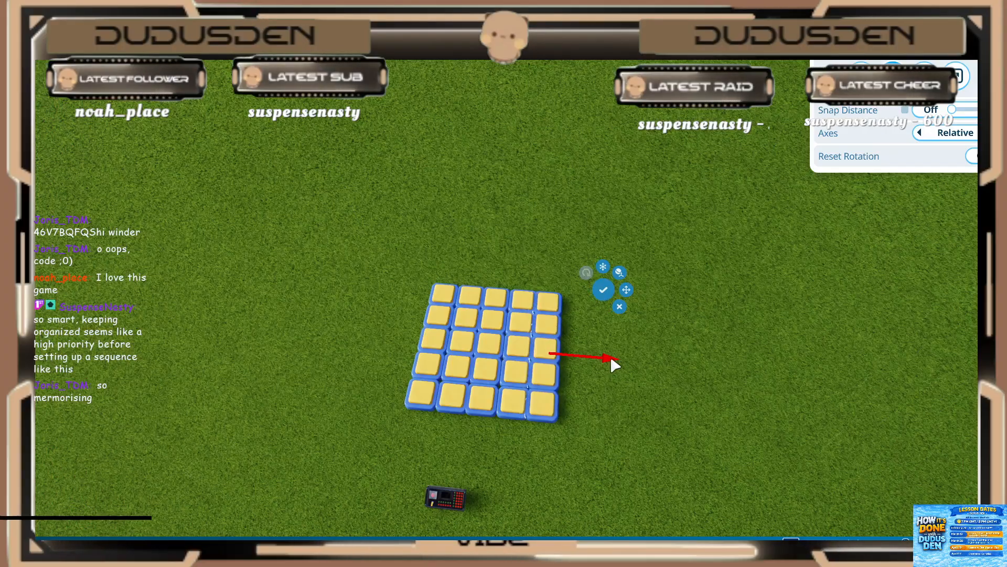
click(603, 290)
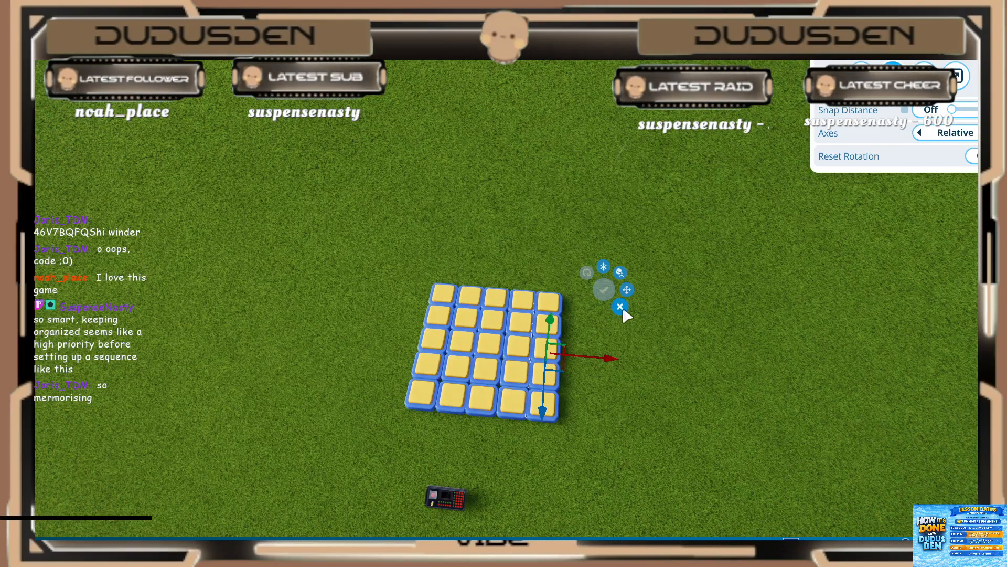
click(620, 306)
Step: Open the trigger sequence of the event sequencer in front of the light grid for editing
scroll(603, 329, down, 3)
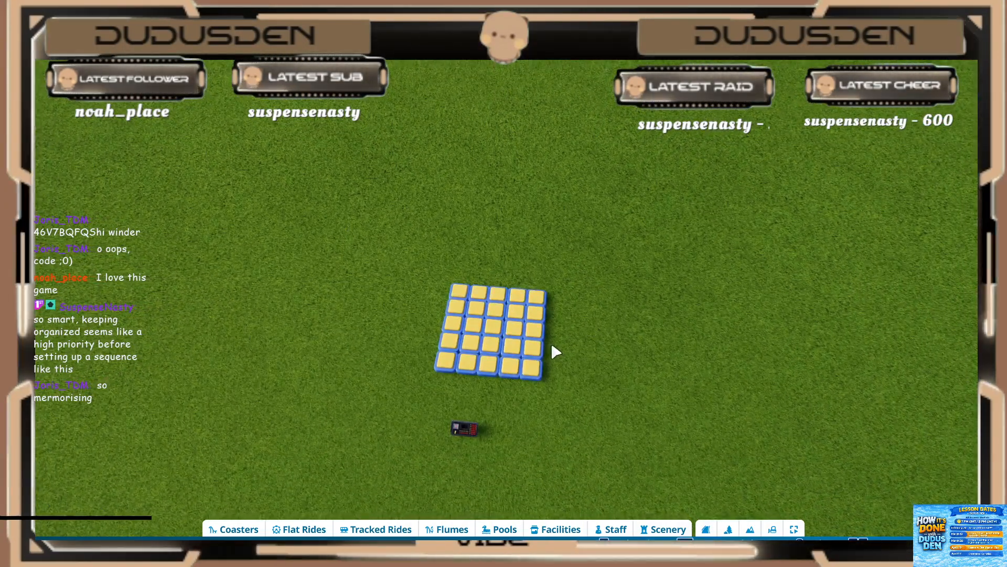
middle_drag(455, 442, 467, 407)
scroll(465, 411, up, 4)
key(s)
scroll(488, 367, up, 1)
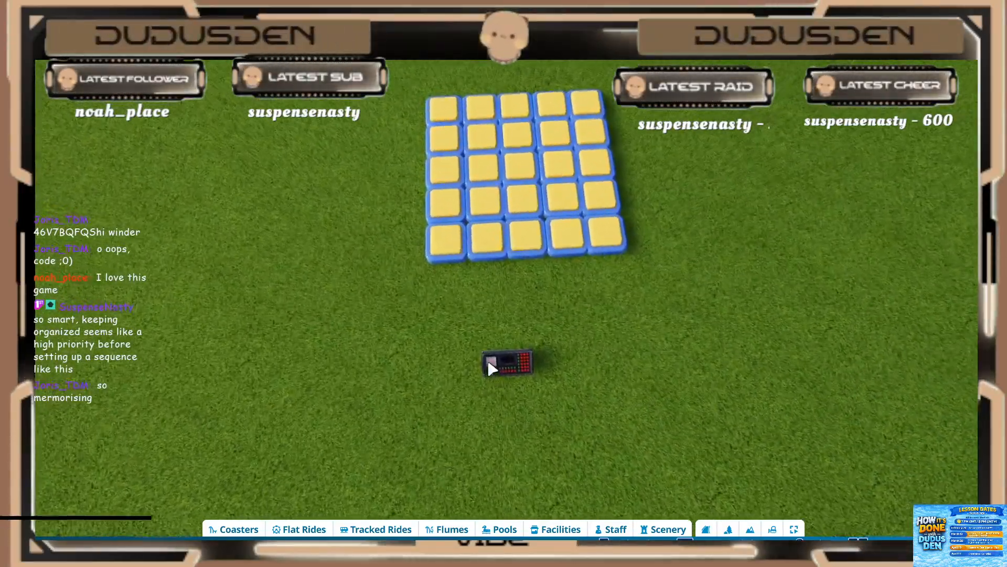
click(496, 367)
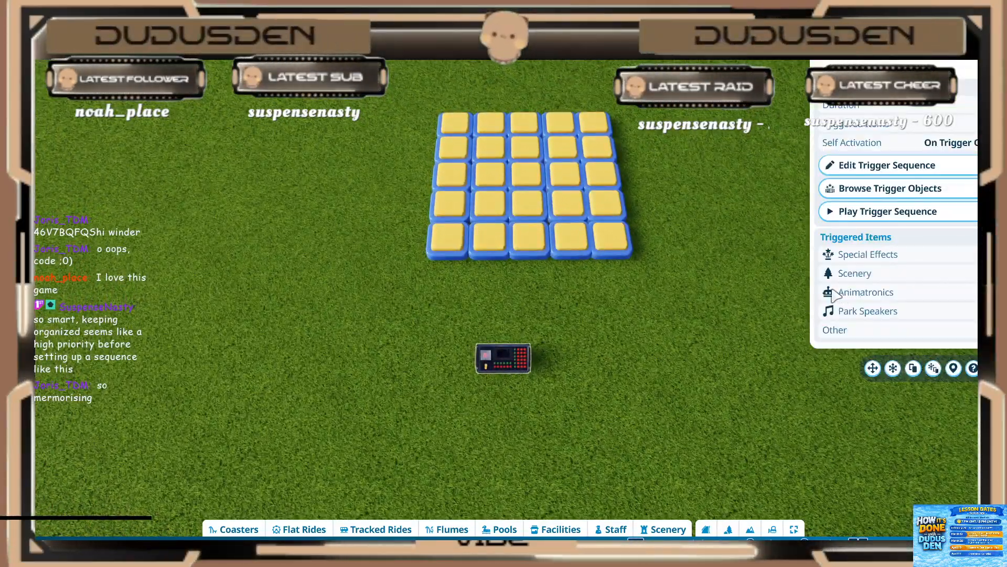
click(846, 166)
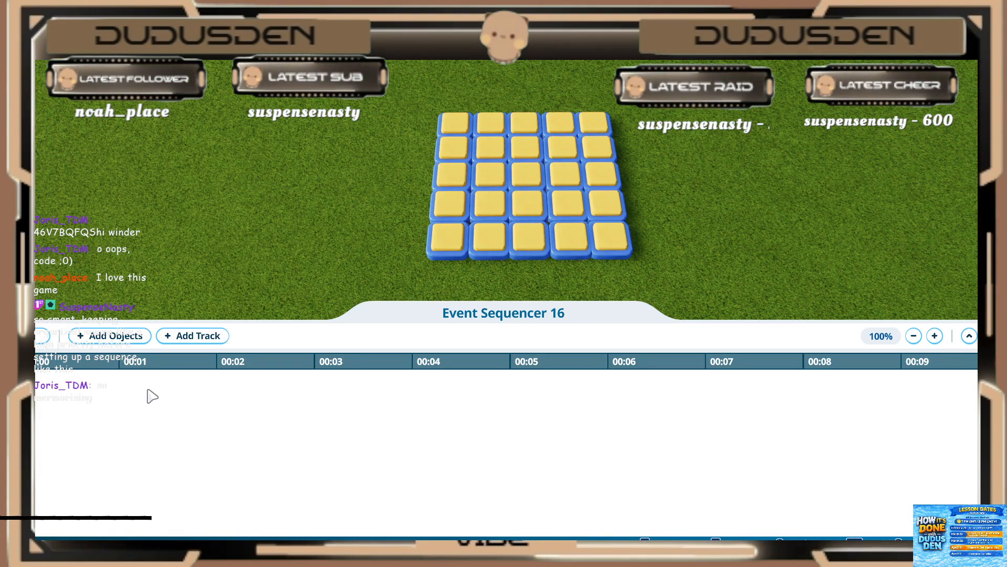
Step: Start adding objects to the empty trigger sequence, with the square lights of the grid as candidates
click(85, 340)
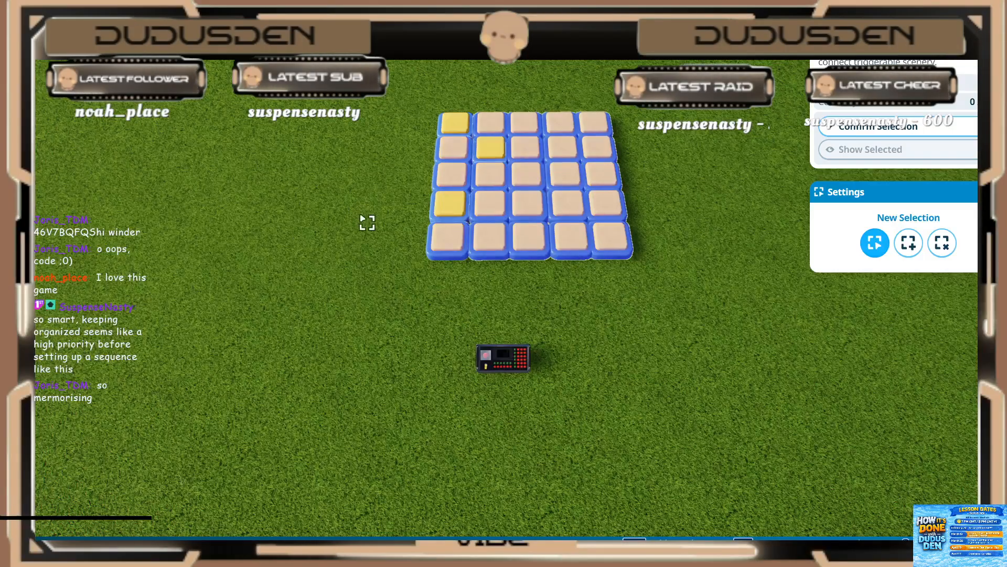
middle_drag(371, 268, 371, 288)
key(d)
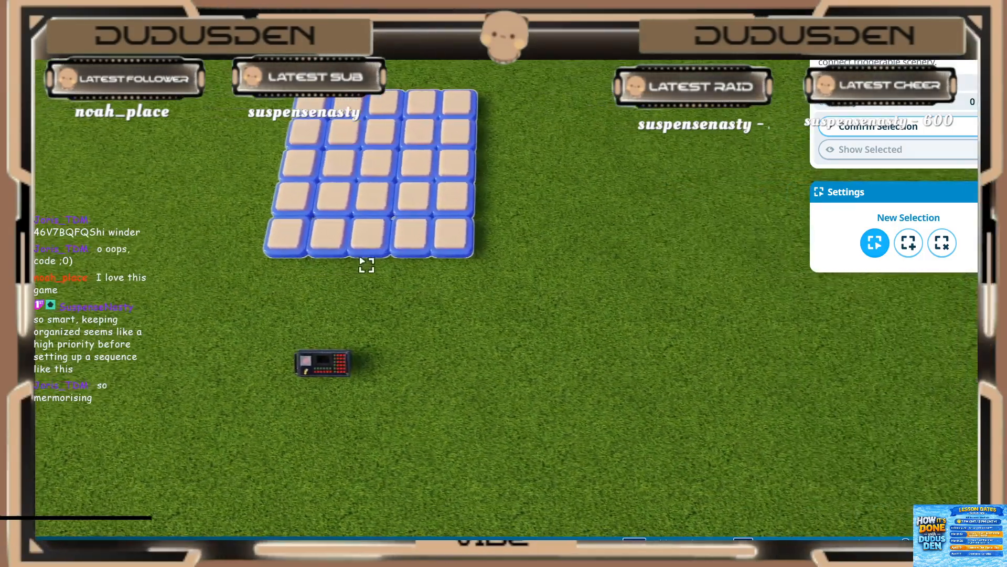
click(335, 362)
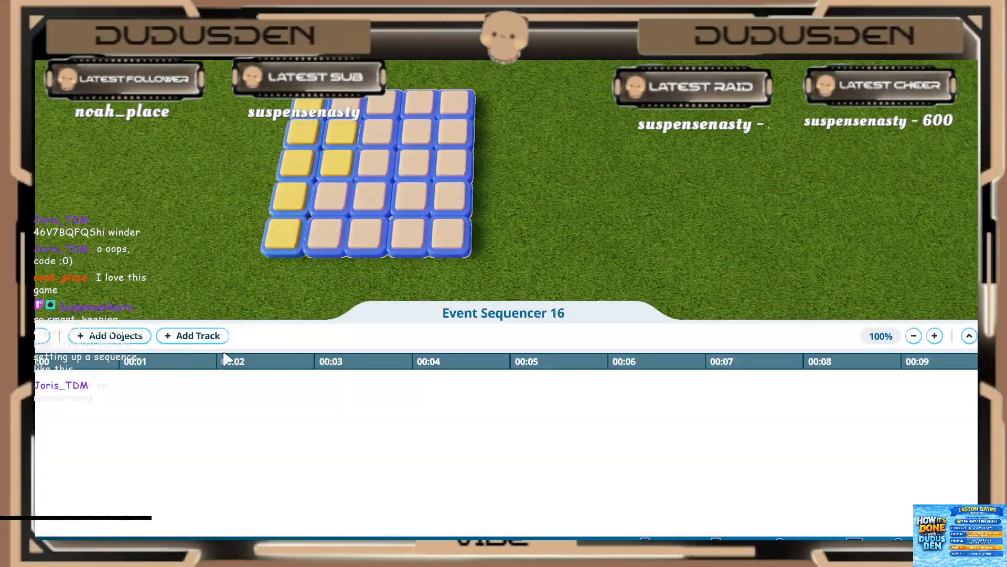
click(108, 337)
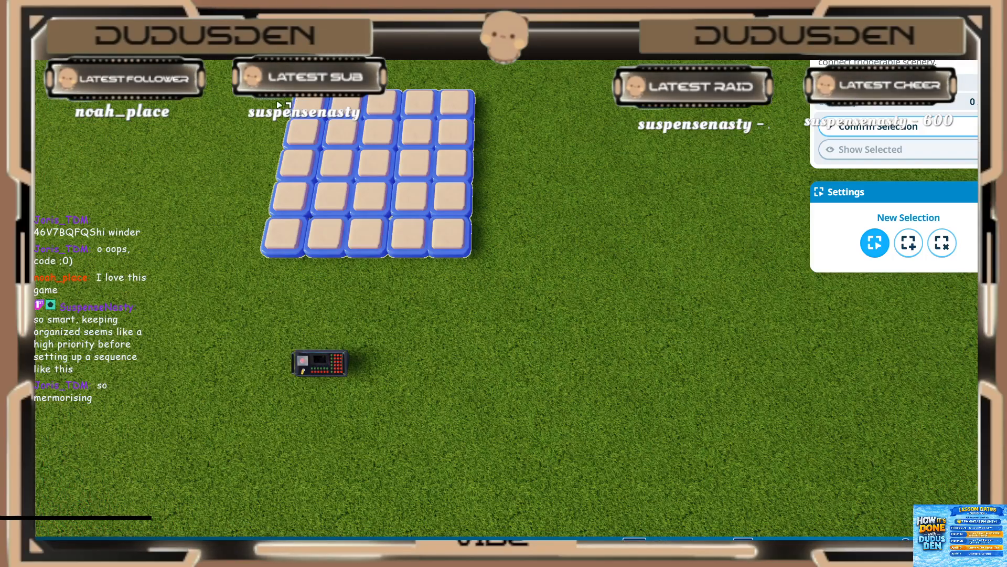
middle_drag(279, 105, 276, 109)
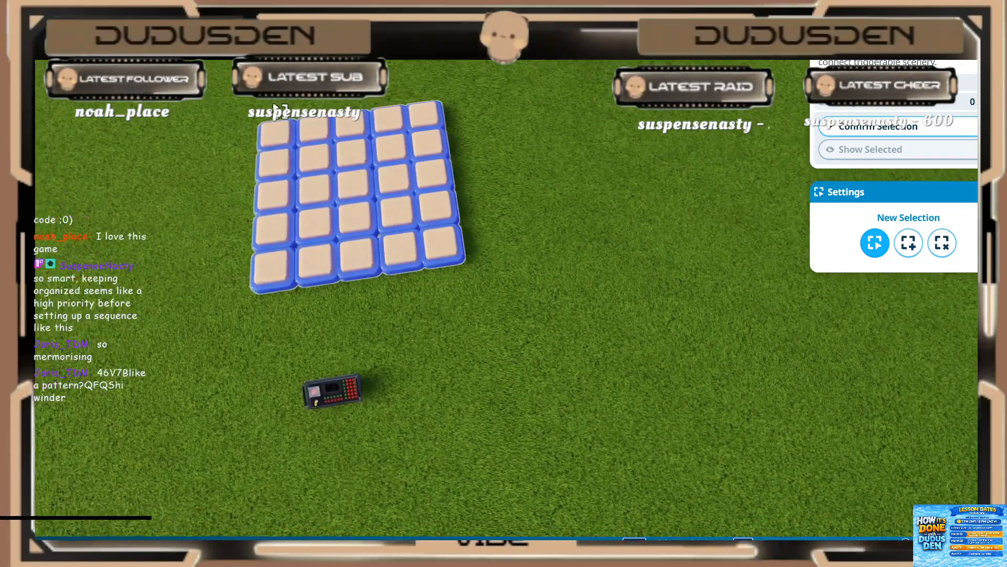
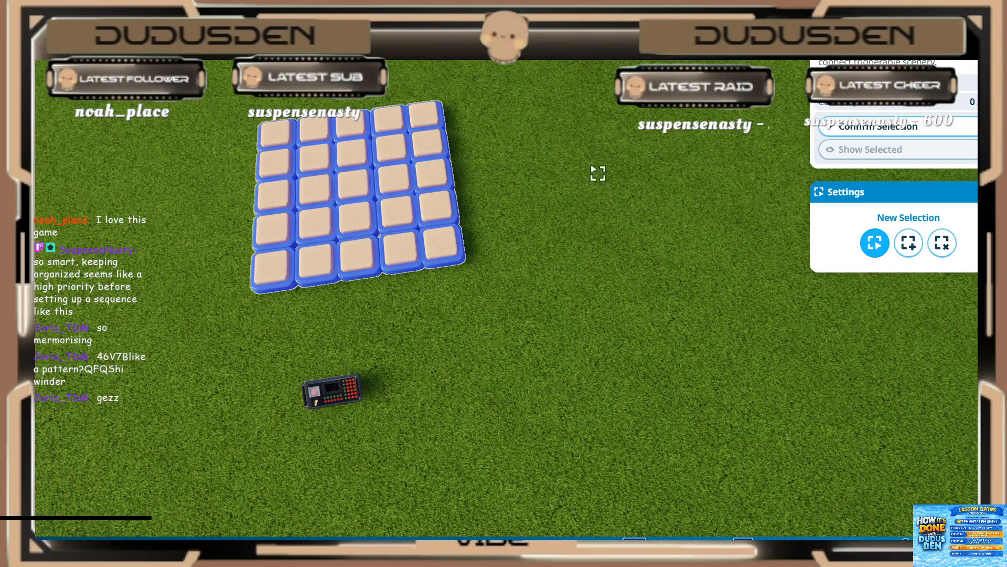
Step: Cancel the object selection and leave the event sequencer's trigger sequence without adding any lights
scroll(621, 220, down, 5)
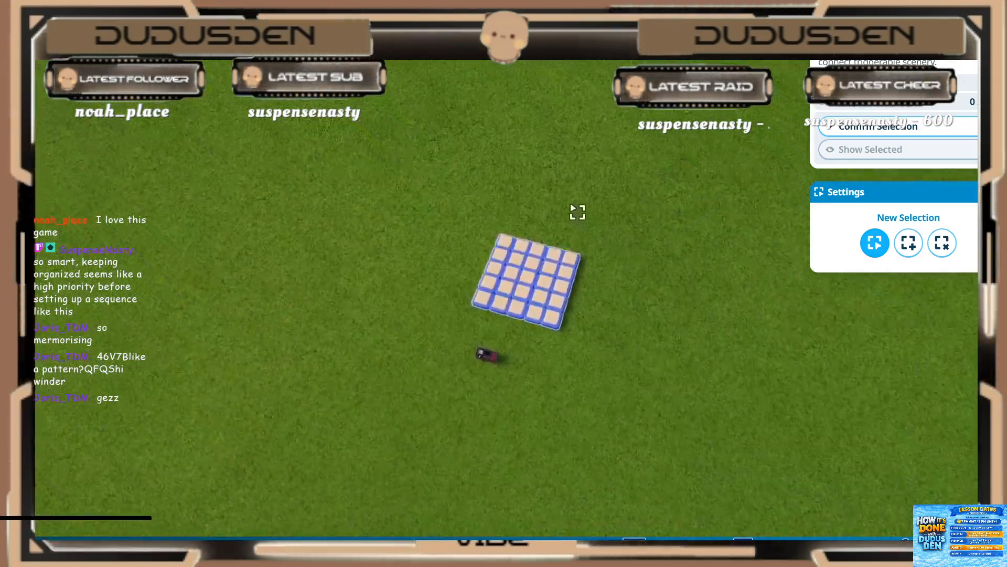
key(Escape)
key(Escape)
scroll(481, 203, down, 5)
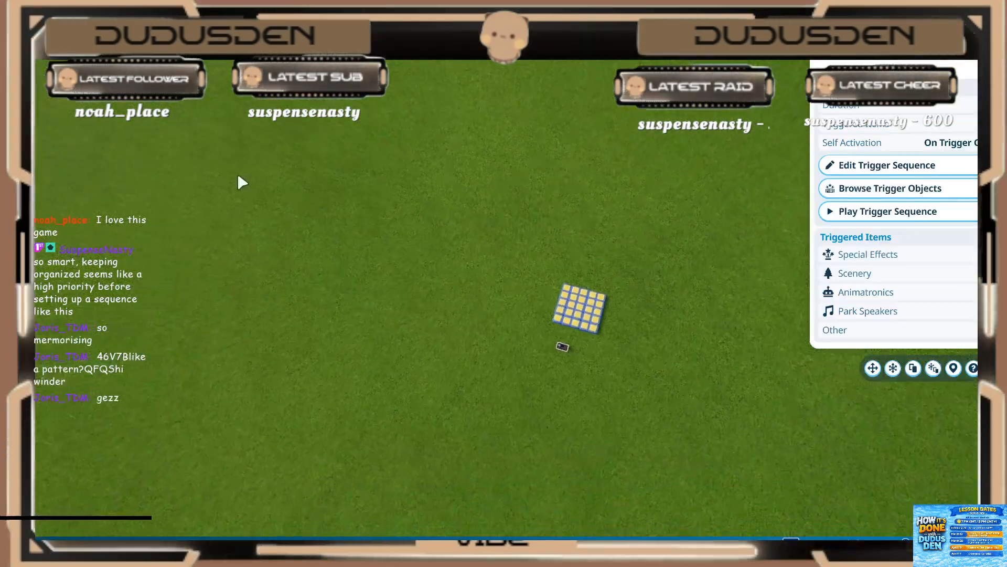
Step: Duplicate the large workshop code text sign near the other builds and place one copy on the grass beside the light grid
key(a)
key(w)
key(a)
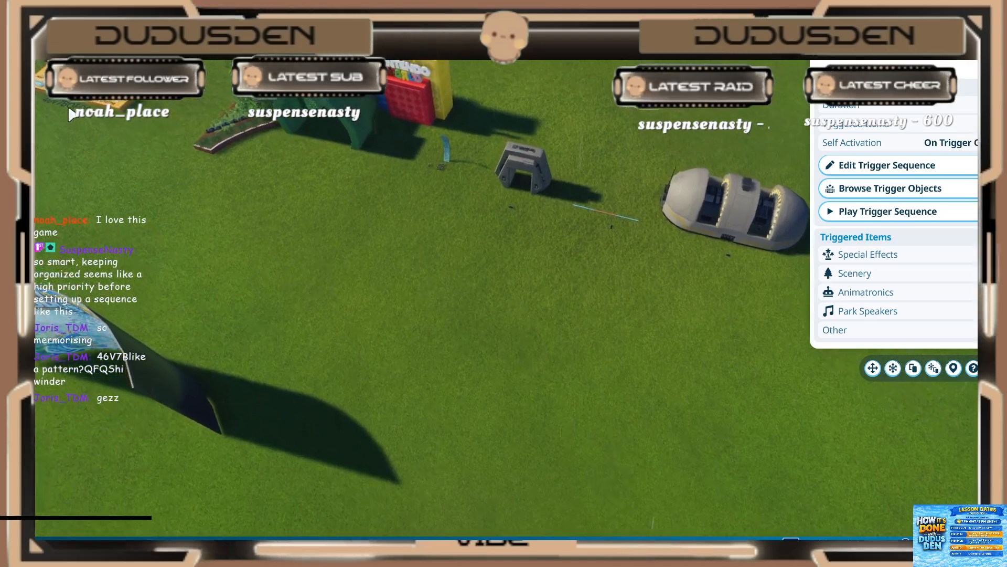
click(69, 107)
click(912, 257)
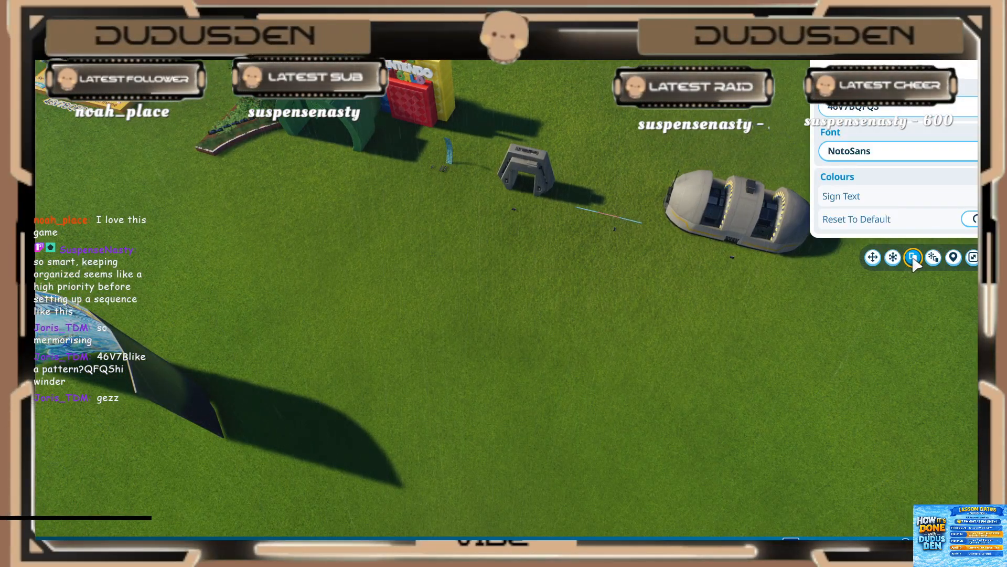
key(s)
key(d)
scroll(604, 370, up, 5)
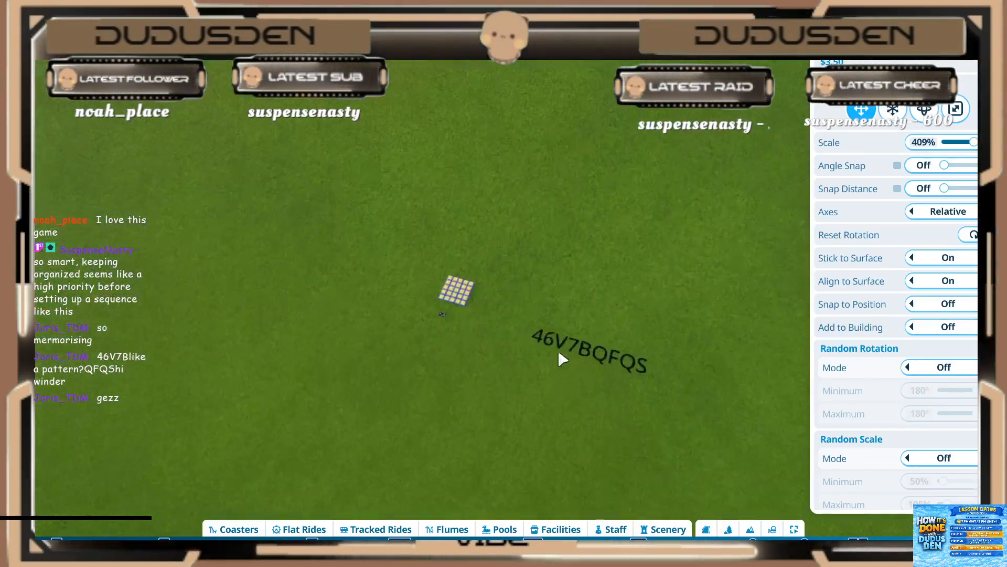
click(633, 263)
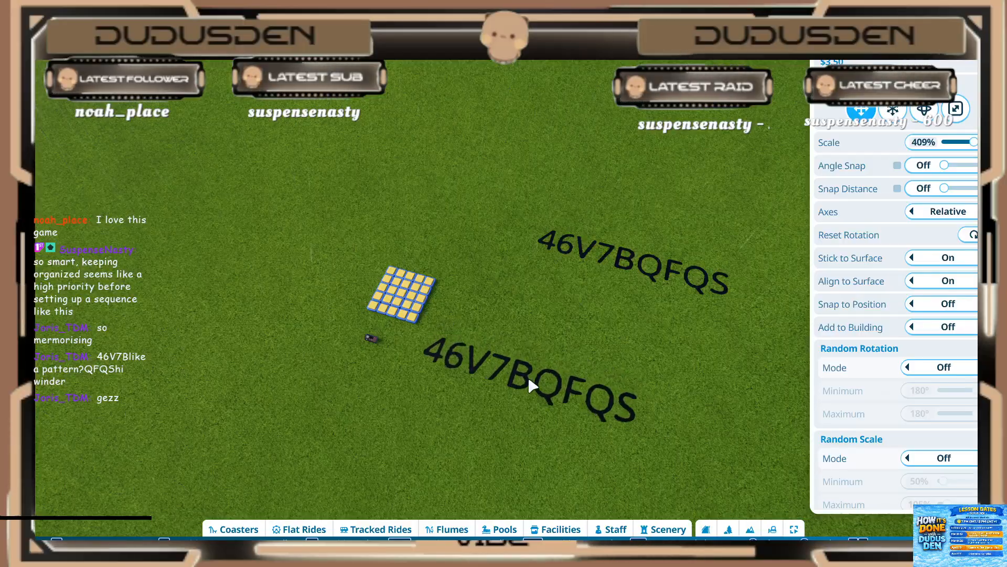
right_click(529, 379)
middle_drag(528, 378, 549, 409)
Step: Open the trigger sequence of the event sequencer in front of the light grid and start adding objects
scroll(549, 409, up, 3)
scroll(590, 363, up, 3)
key(s)
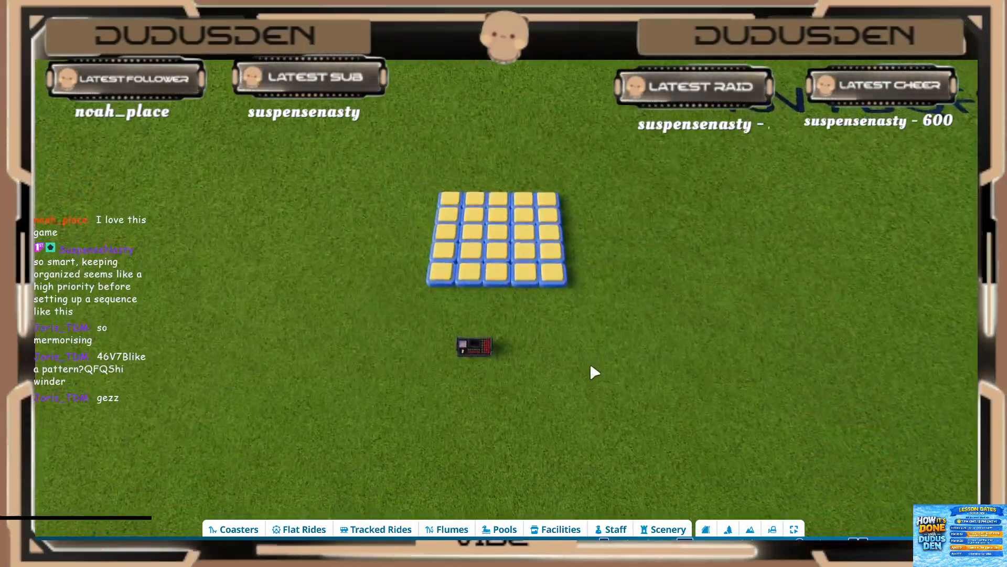
scroll(589, 363, down, 2)
click(486, 336)
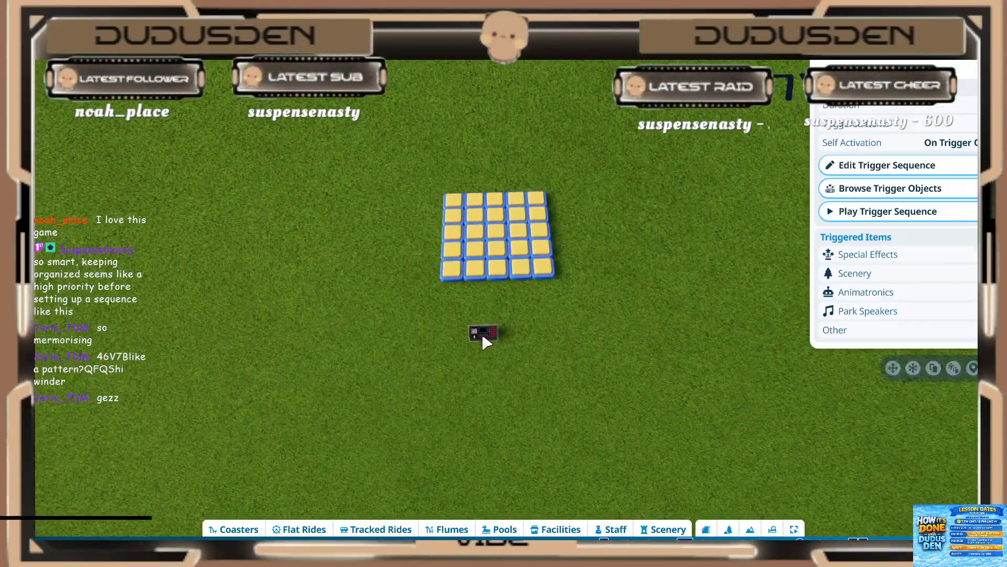
scroll(657, 342, up, 3)
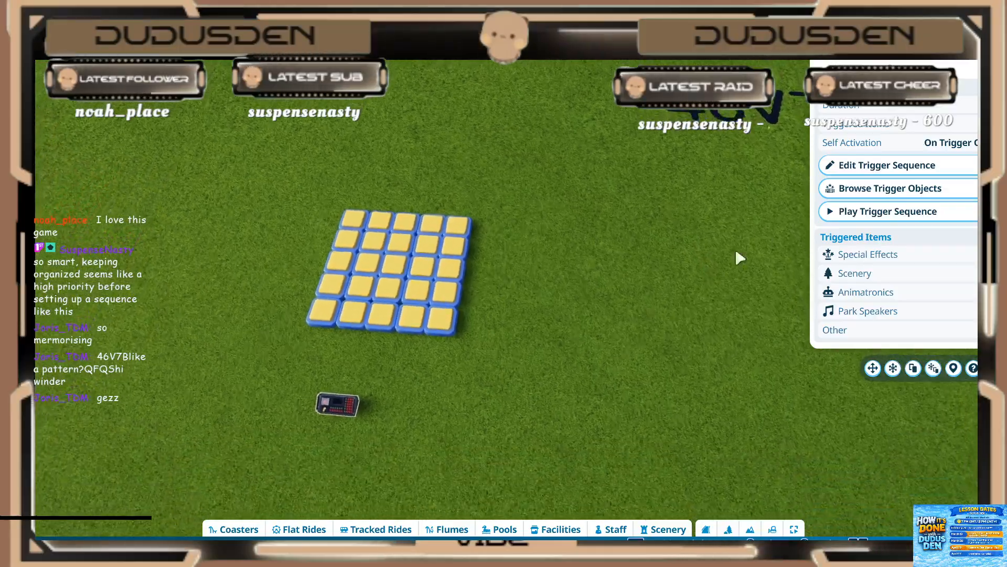
click(892, 165)
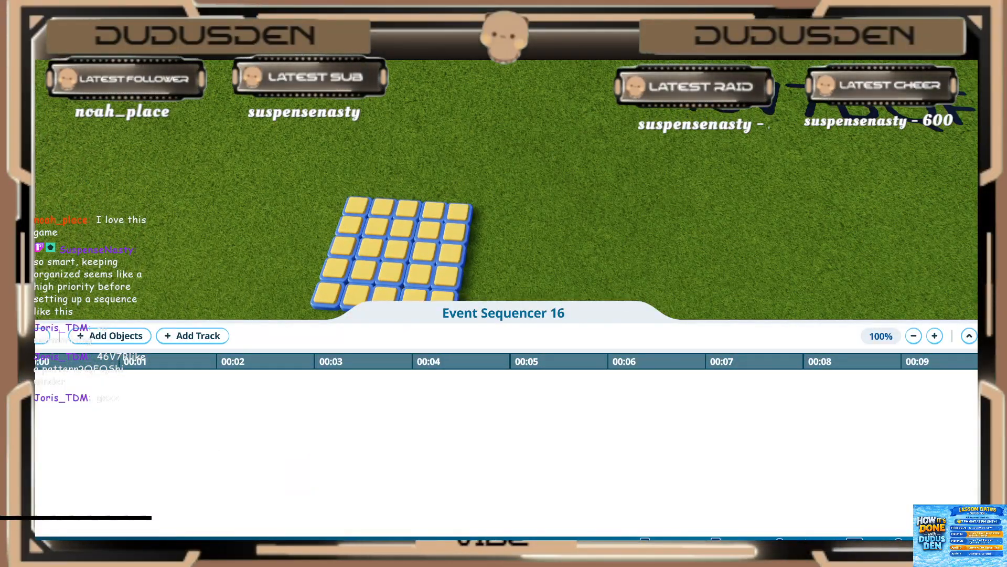
click(110, 336)
Step: Try out selecting single square lights of the grid, then clear the selection and return to the sequence
middle_drag(263, 264, 265, 264)
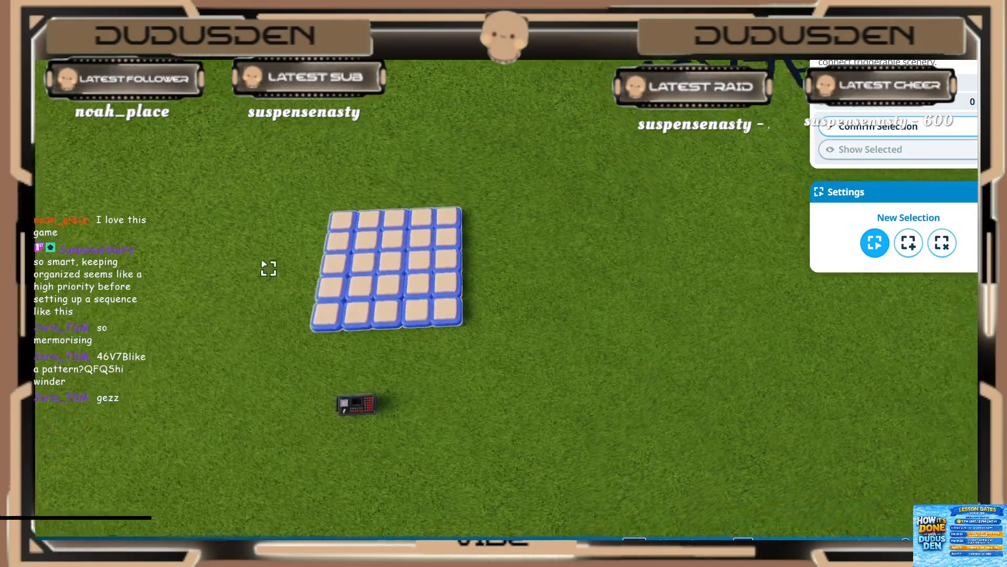
click(398, 226)
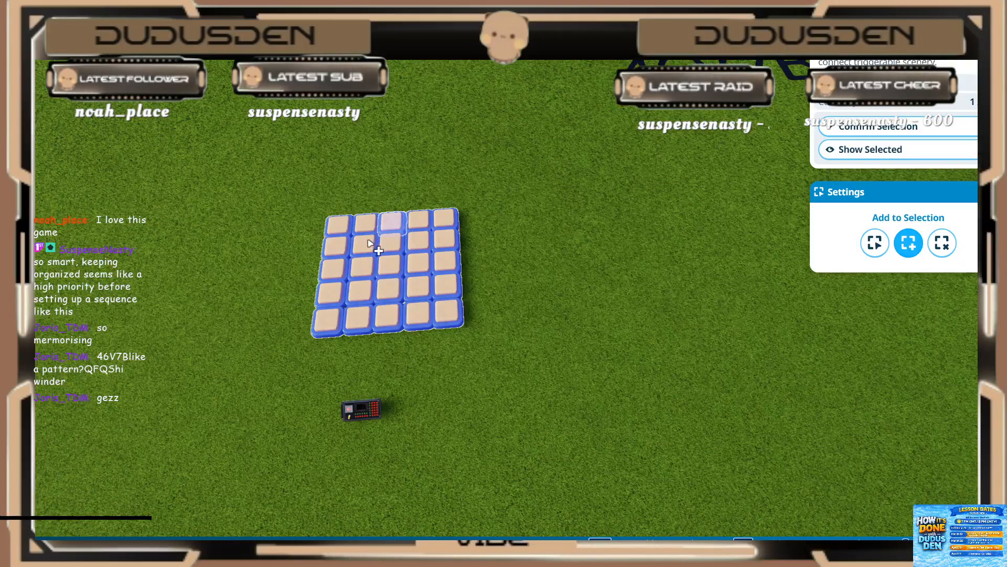
key(Escape)
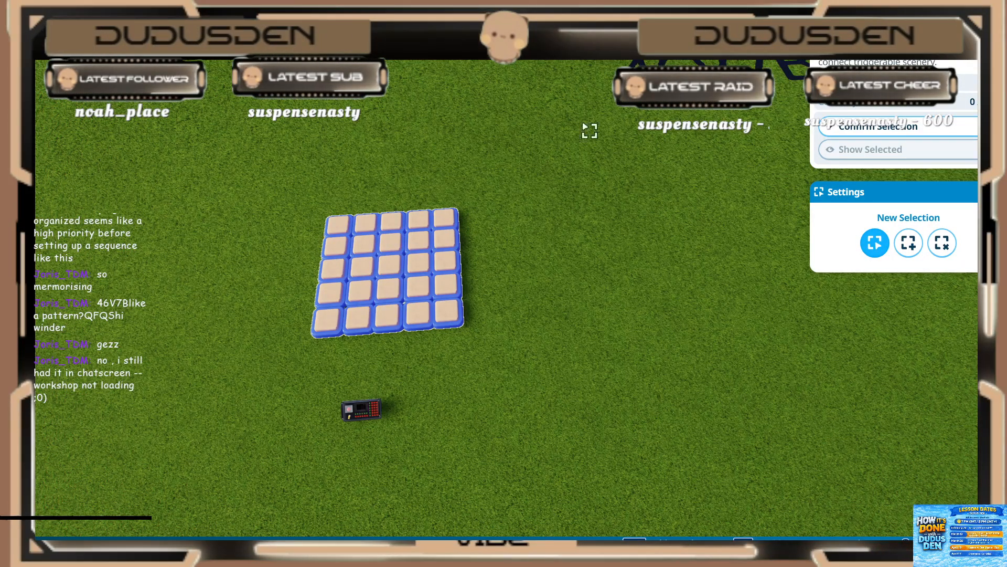
click(454, 265)
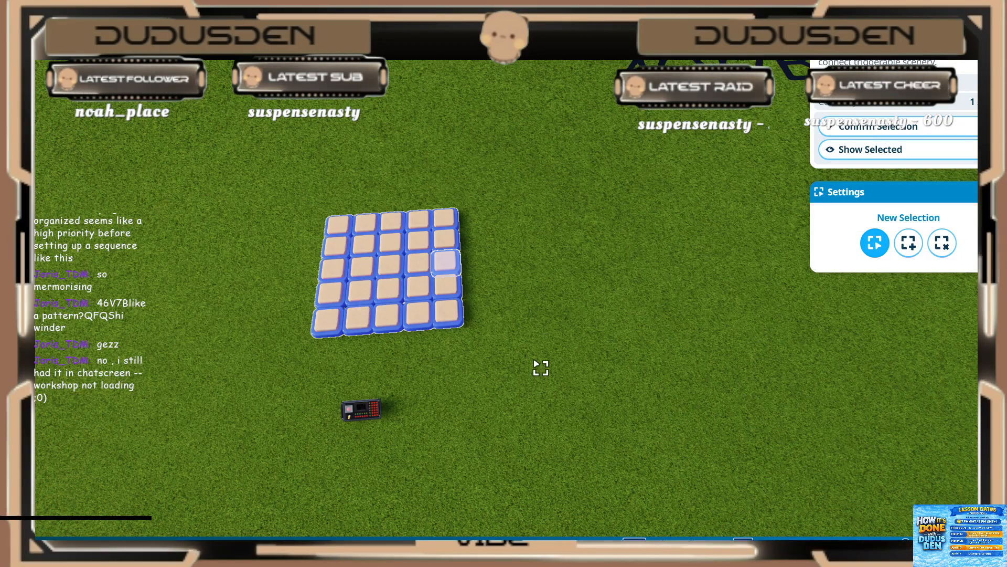
click(541, 367)
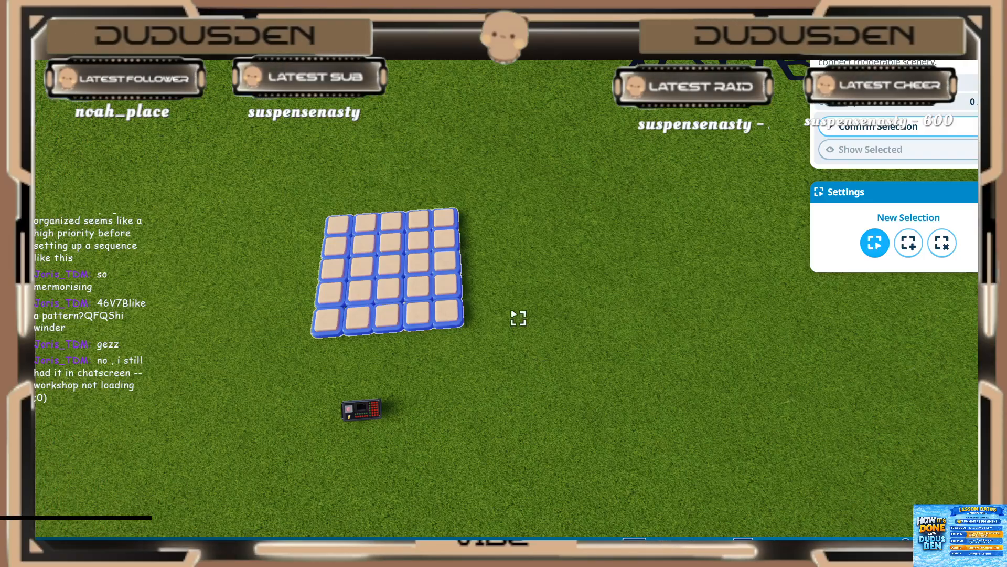
click(861, 126)
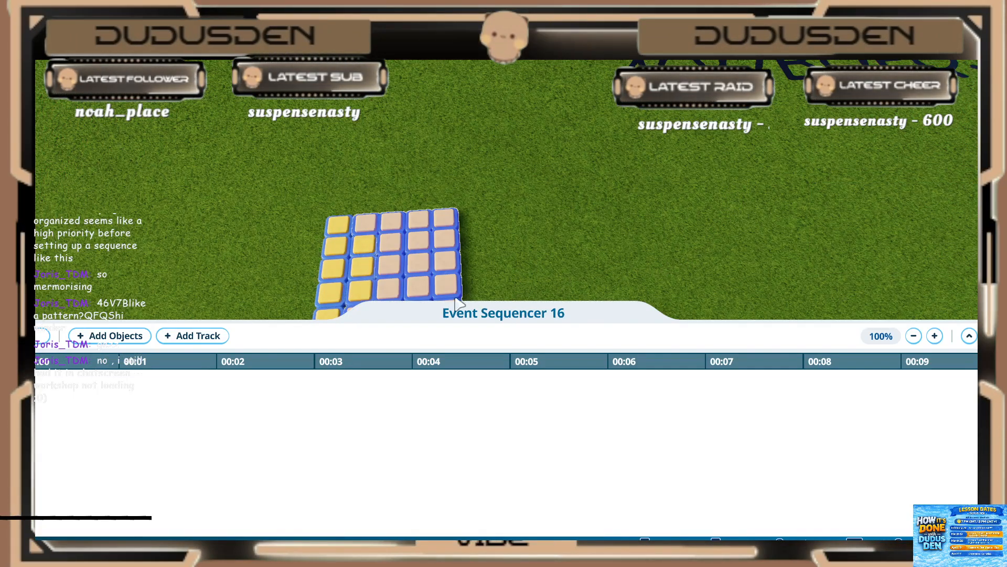
Step: Add the square light at the right end of the grid's middle row to the trigger sequence
key(s)
click(110, 335)
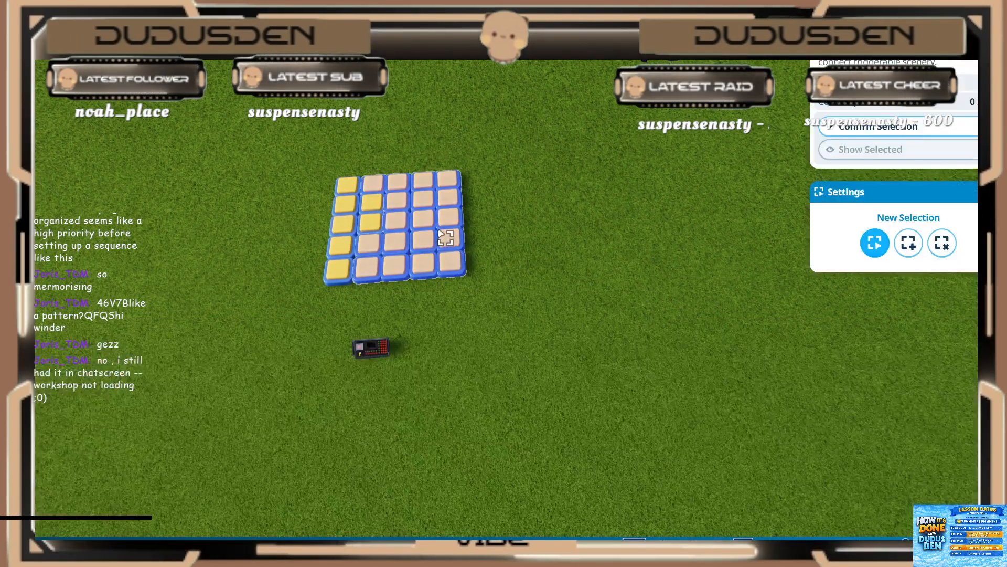
key(w)
key(a)
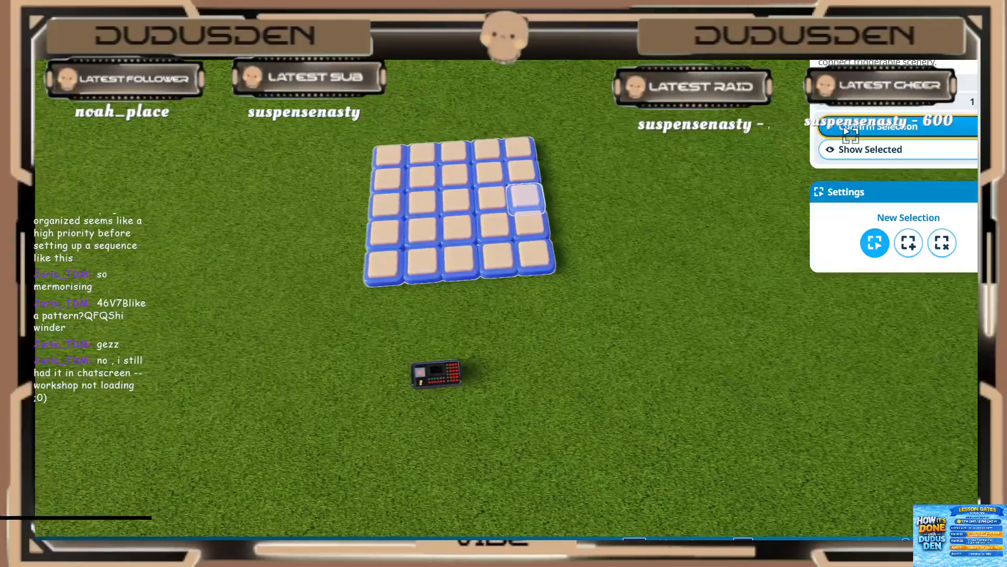
click(828, 128)
scroll(606, 192, down, 2)
mouse_move(606, 191)
middle_down()
mouse_move(609, 202)
mouse_move(597, 203)
middle_up()
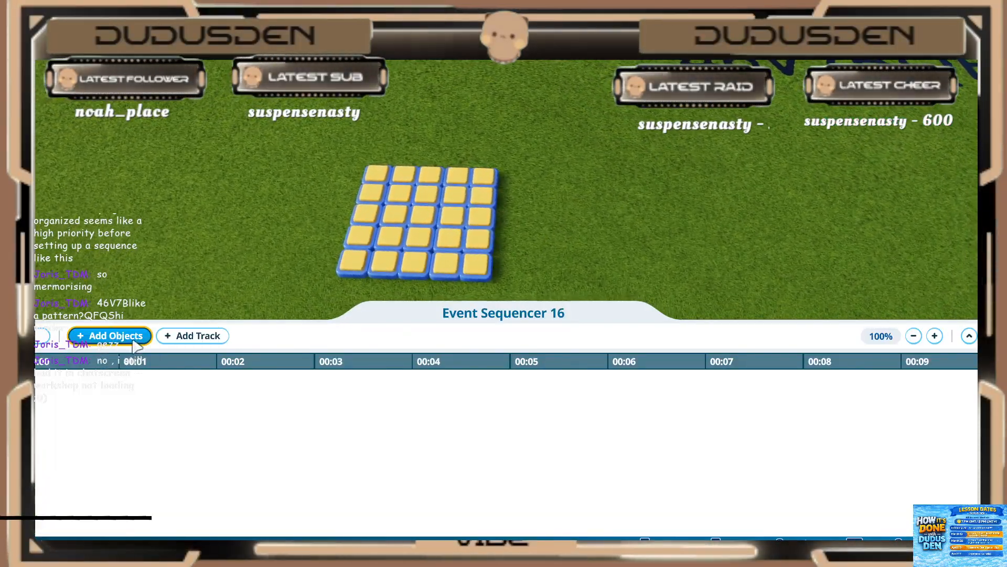
click(113, 409)
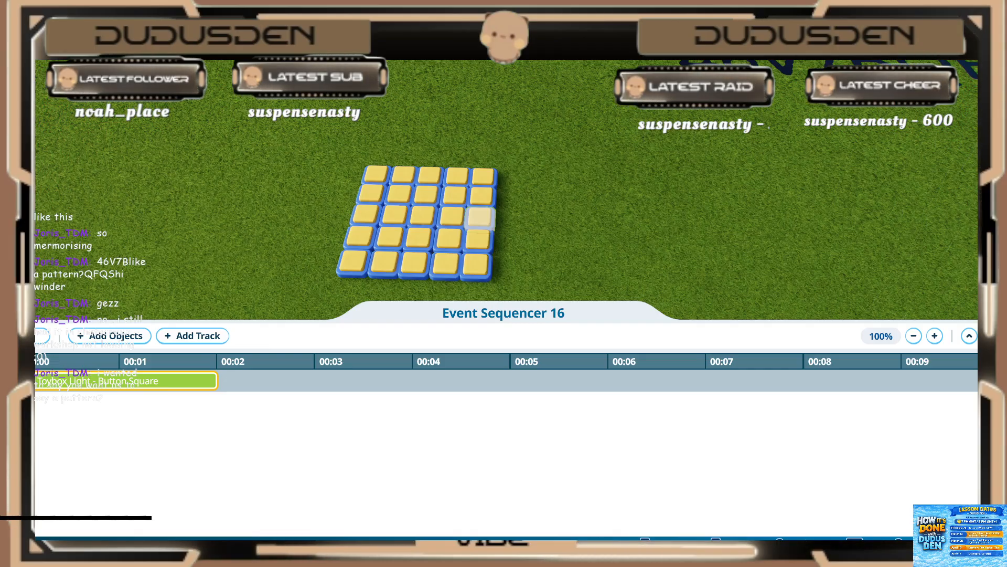
Step: Delete the square light's event from the timeline and leave the trigger sequence
key(Delete)
middle_drag(268, 184, 278, 191)
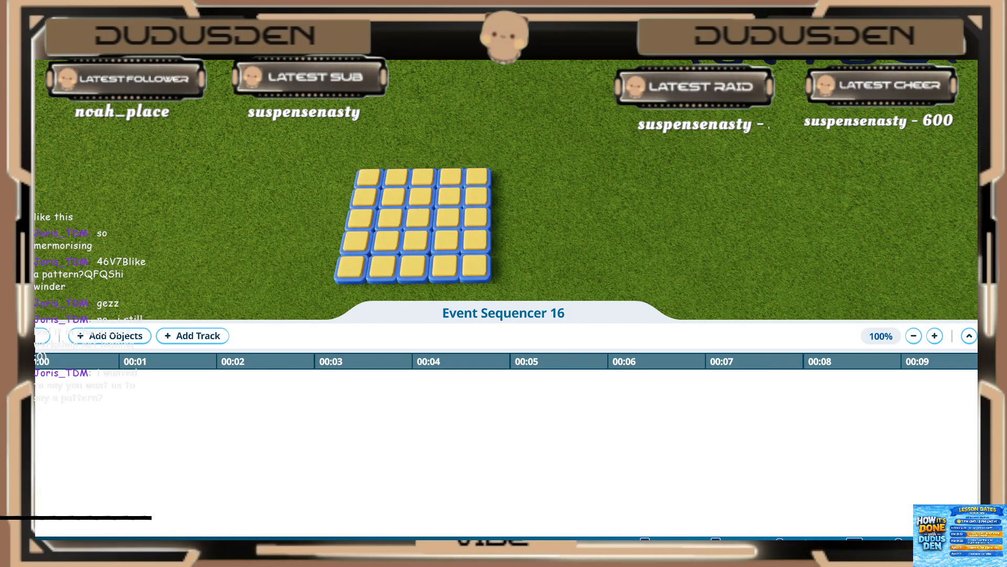
scroll(777, 68, down, 3)
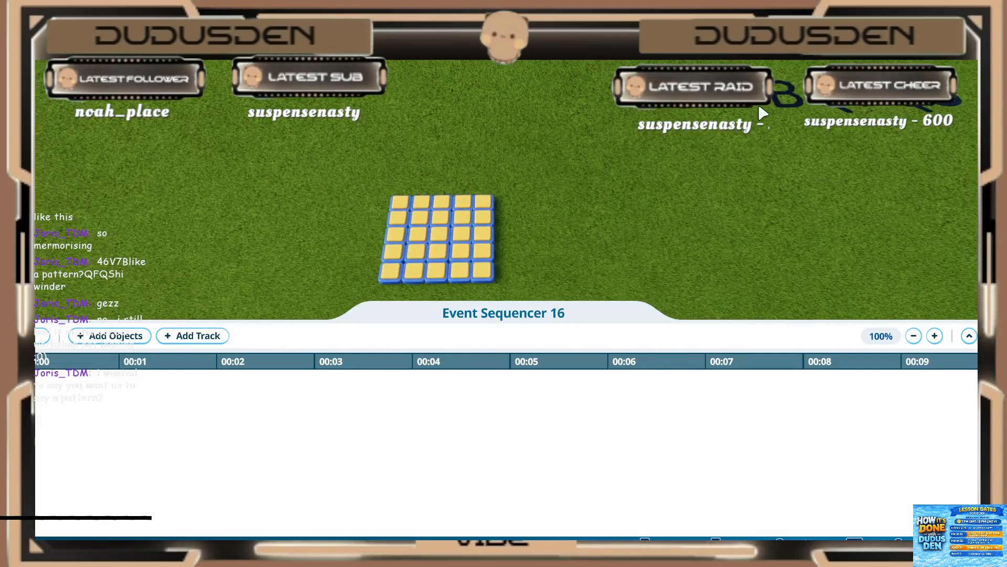
key(Escape)
key(Escape)
Step: Move the code text sign with advanced move onto the grass in front of the event sequencer
click(763, 105)
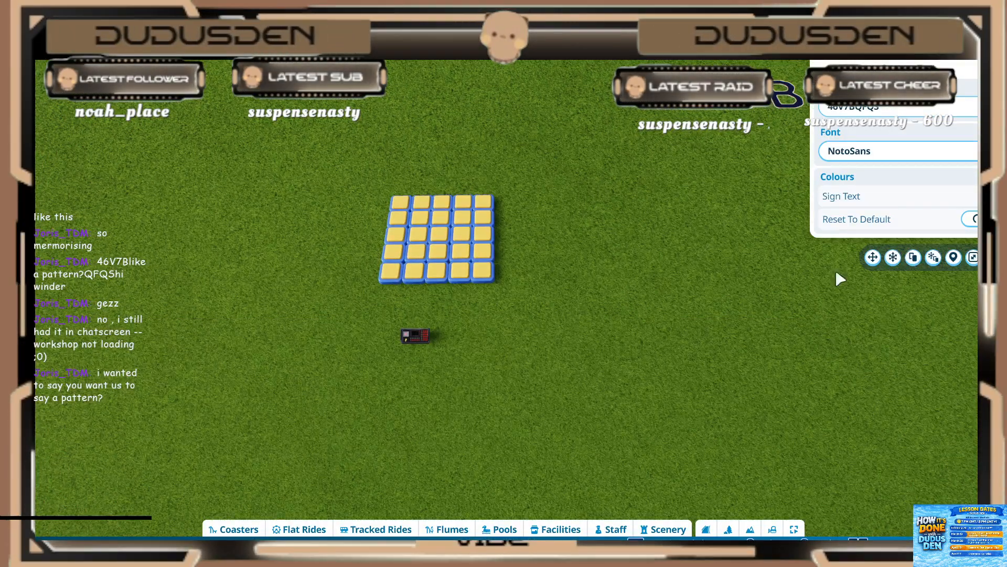
click(892, 256)
key(s)
drag(776, 86, 383, 373)
click(500, 321)
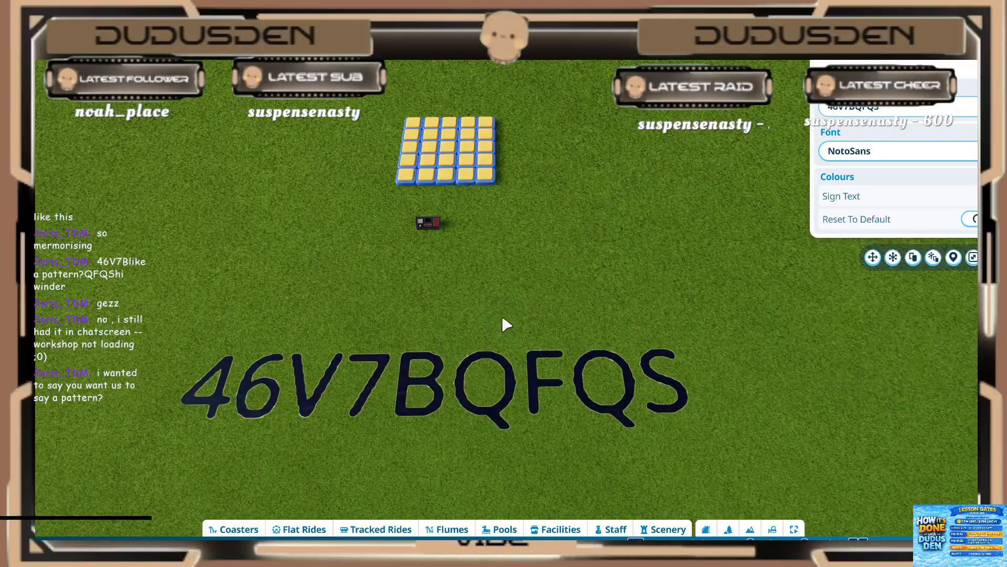
Step: Reopen the event sequencer's trigger sequence and start adding objects from the light grid
key(a)
key(w)
key(d)
scroll(459, 261, up, 1)
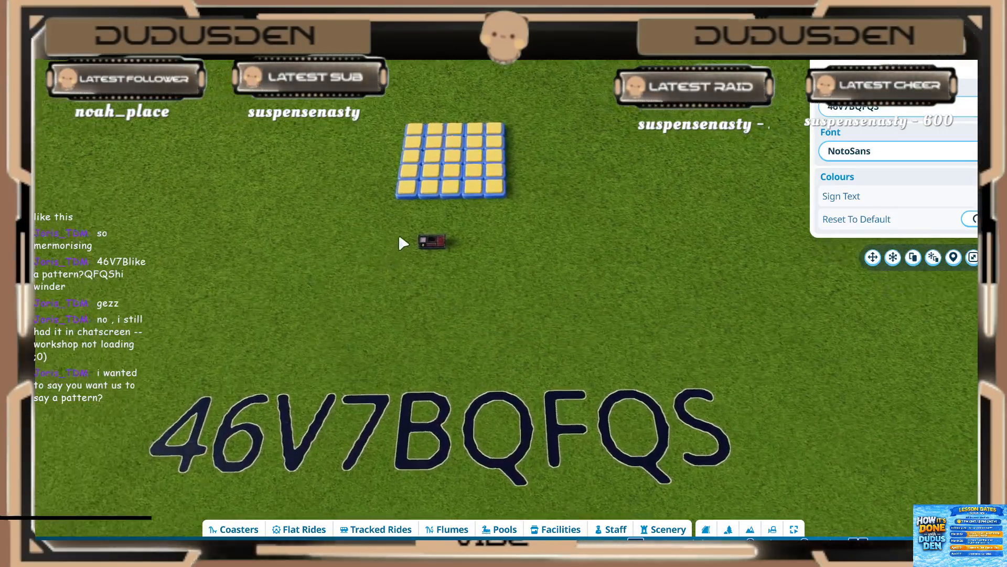
click(430, 251)
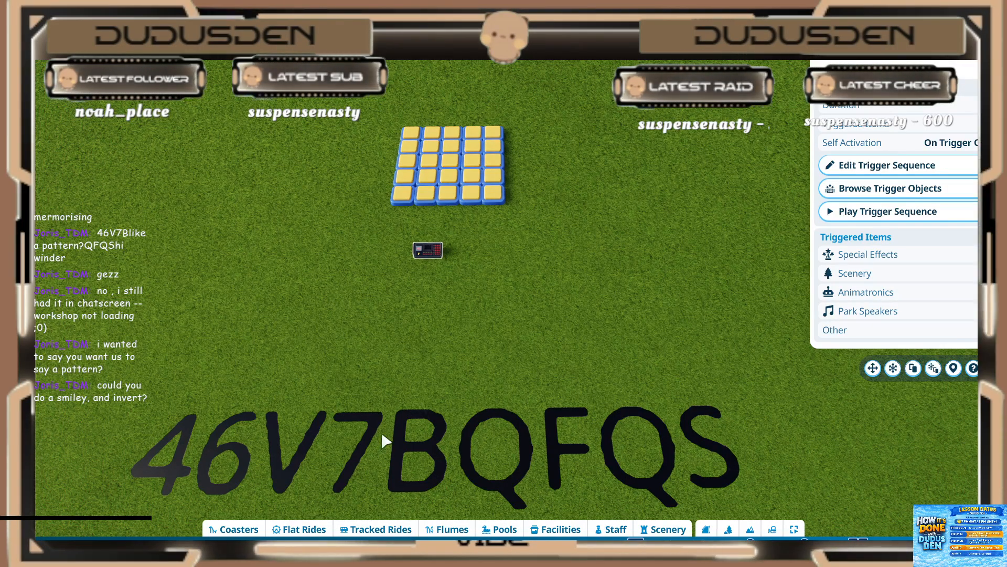
key(a)
scroll(619, 255, up, 1)
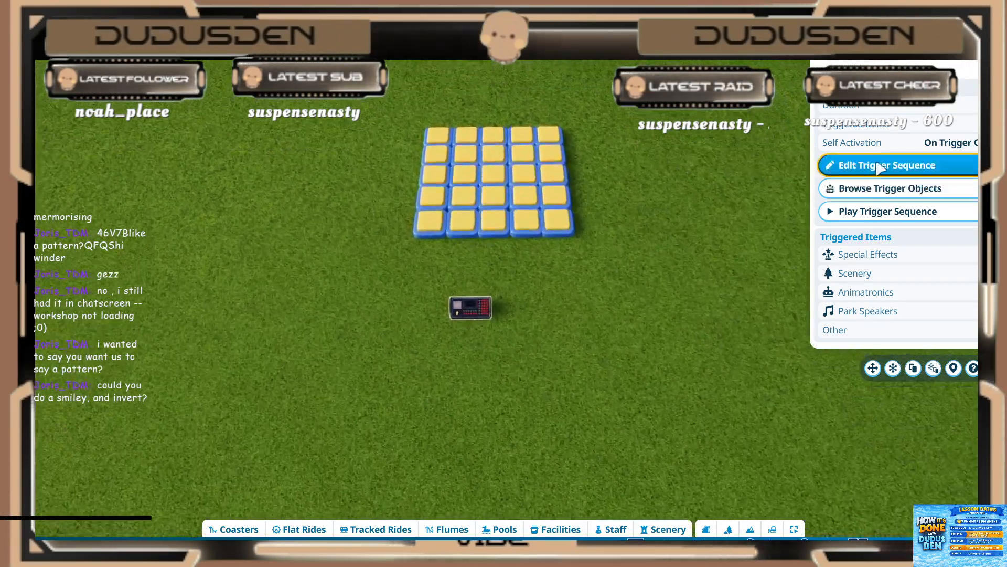
click(887, 165)
click(82, 338)
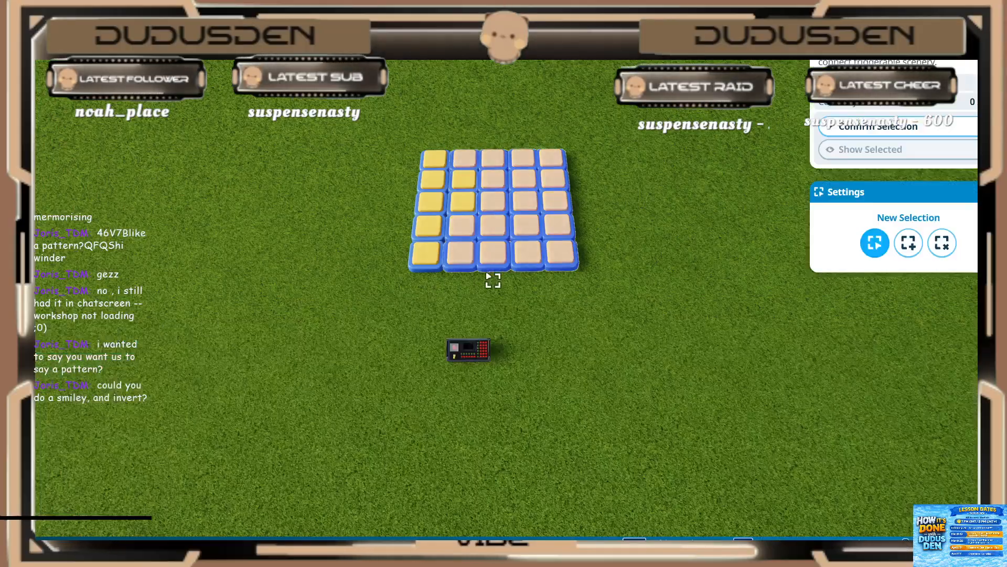
Step: Select the light at the right end of the grid's middle row and confirm it as the sequence's first event
key(d)
scroll(423, 325, up, 2)
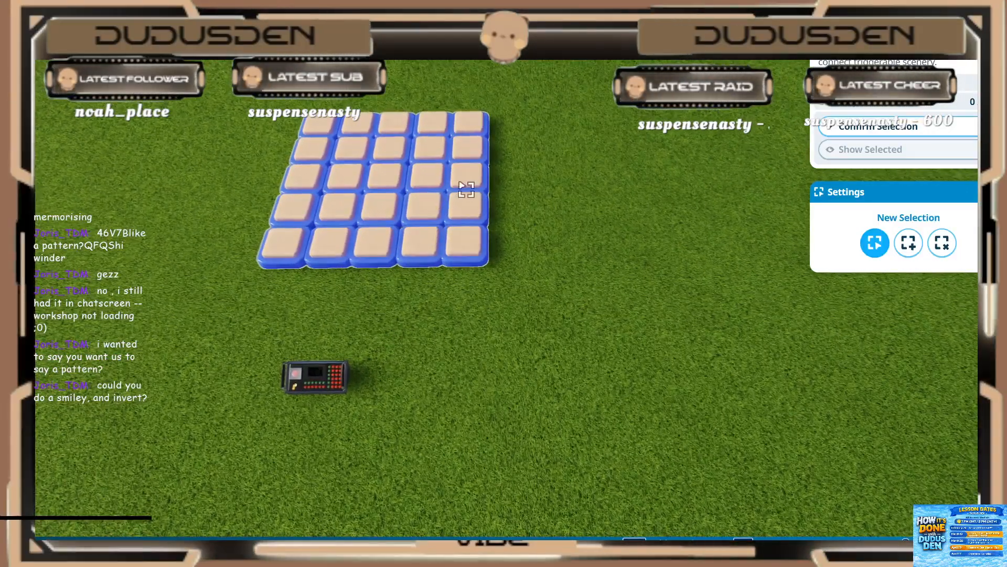
middle_drag(618, 171, 635, 198)
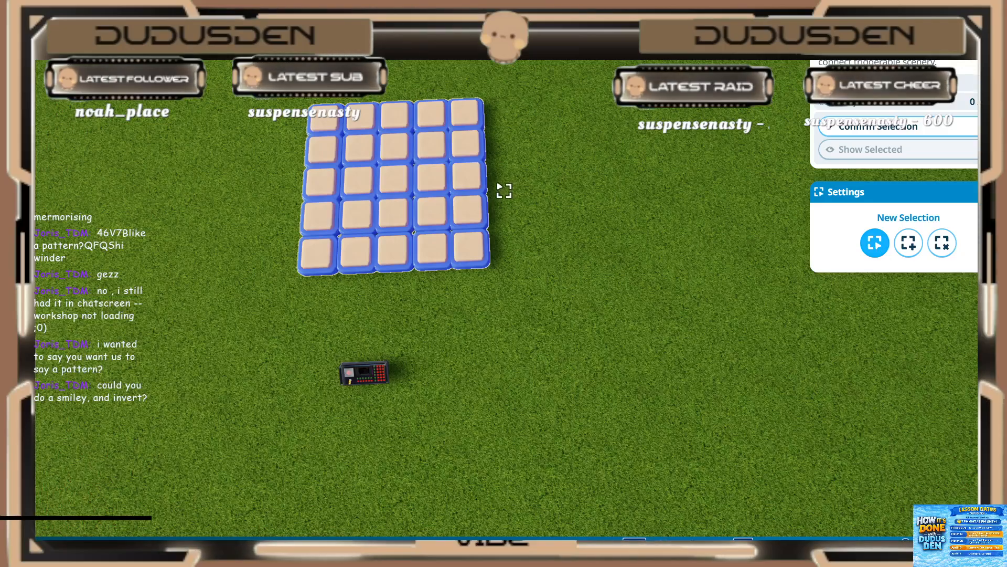
click(476, 183)
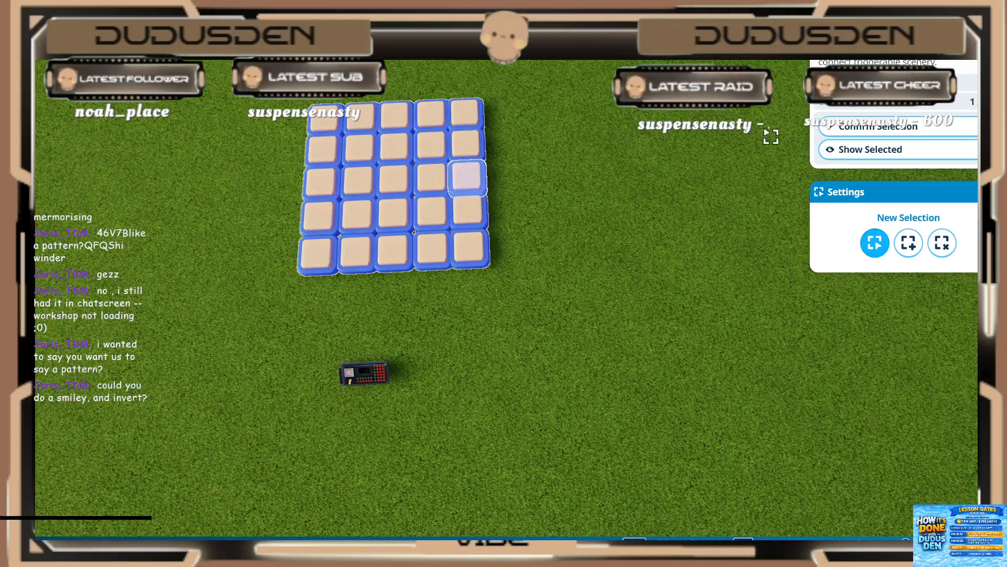
click(837, 125)
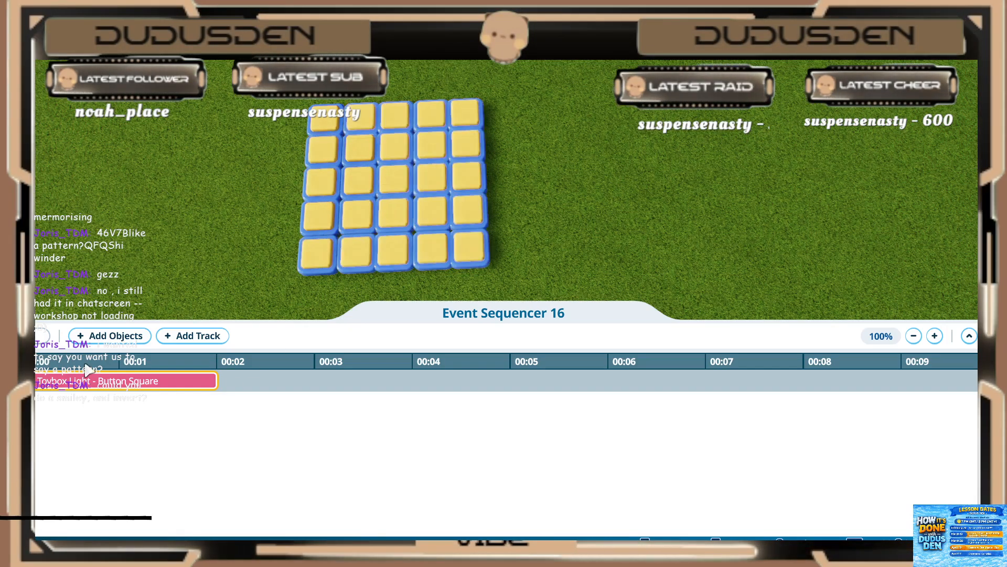
Step: Try selecting the three lights bordering the first one, then delete the first light's event and leave the trigger sequence
click(114, 336)
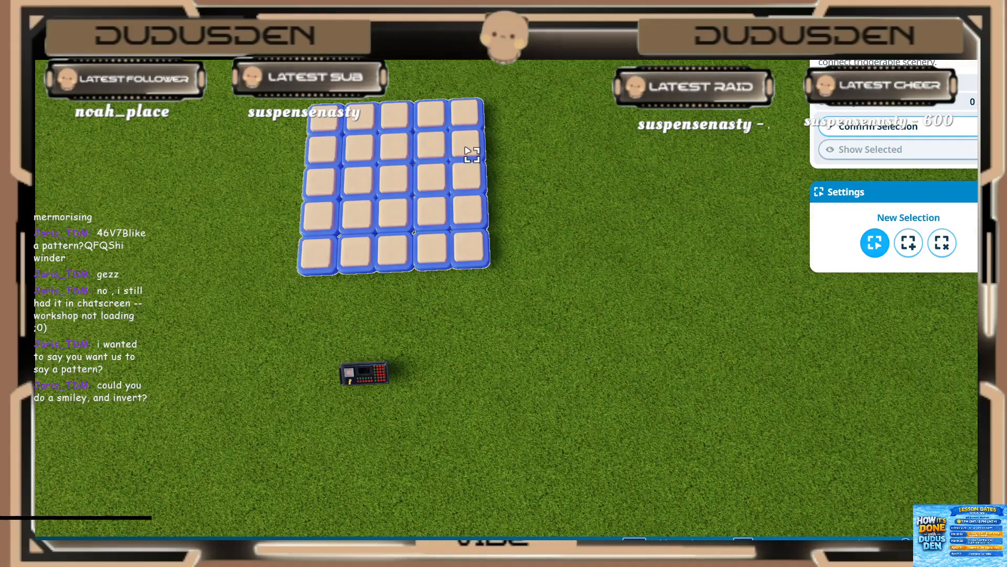
click(466, 151)
shift+click(434, 178)
shift+click(468, 208)
click(944, 154)
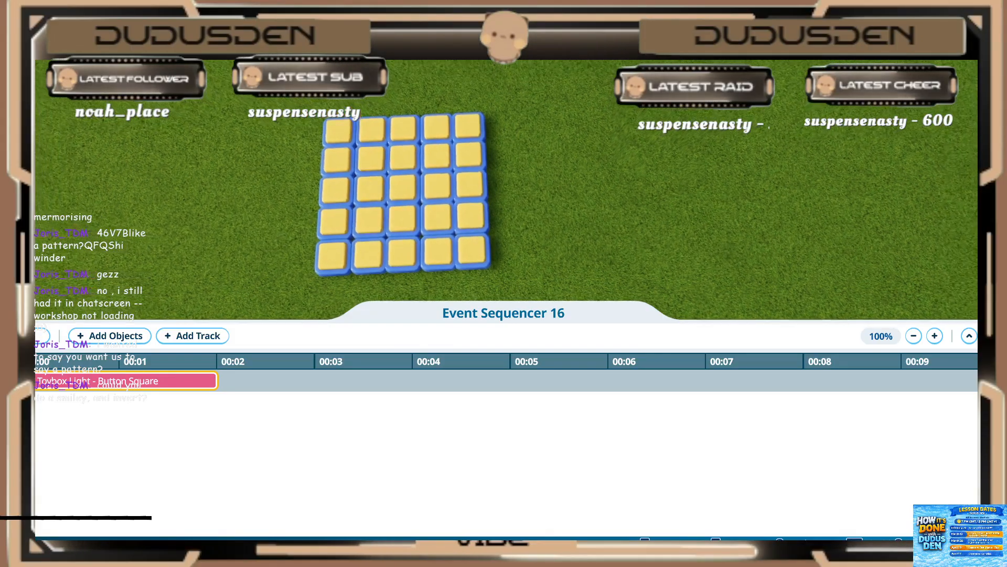
key(Delete)
key(Escape)
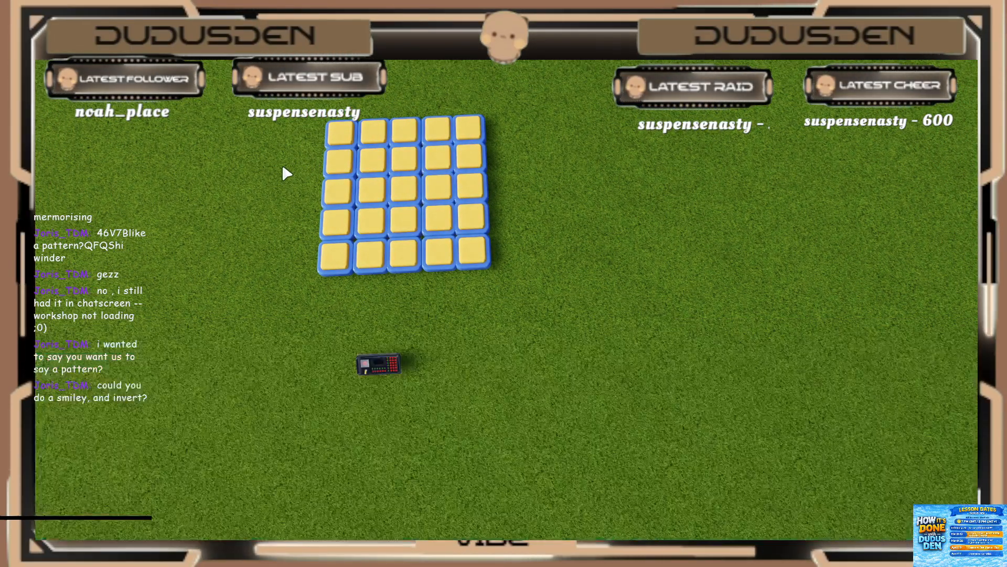
Step: Duplicate the 5 by 5 light grid with advanced move and butt the copies together into a 10 by 10 grid
scroll(285, 152, down, 2)
drag(292, 132, 525, 288)
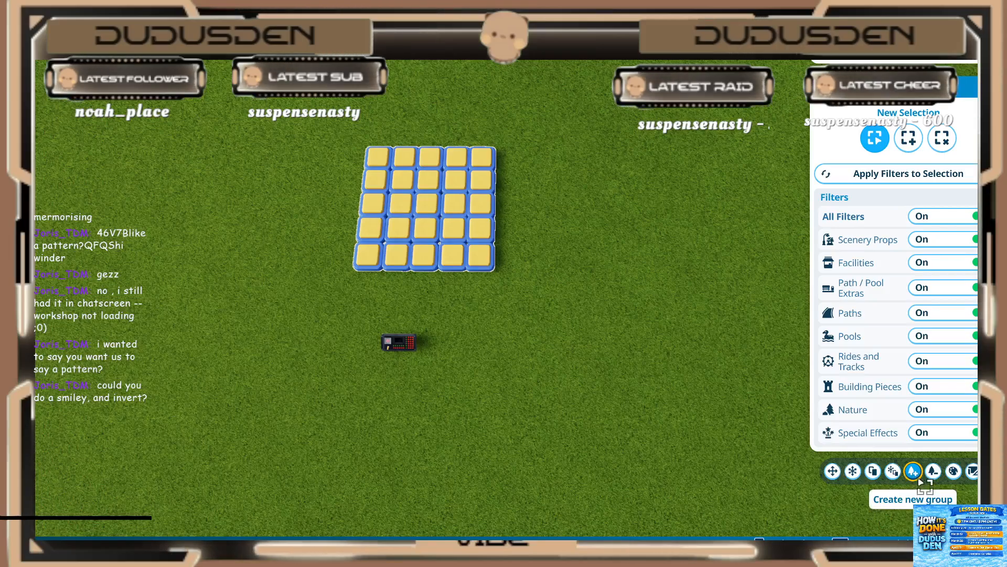
click(896, 476)
drag(425, 261, 443, 146)
key(w)
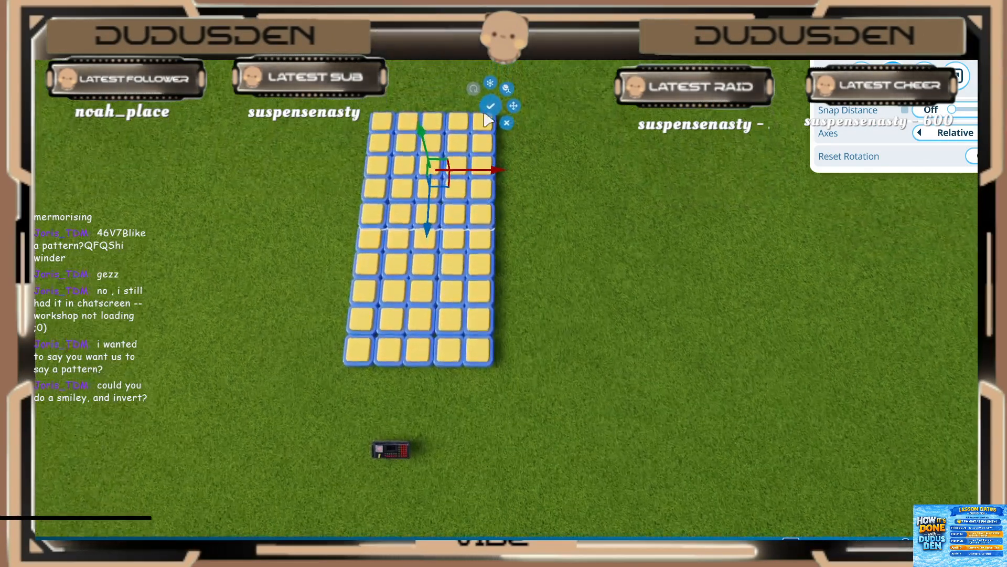
drag(493, 175, 624, 175)
drag(562, 237, 569, 369)
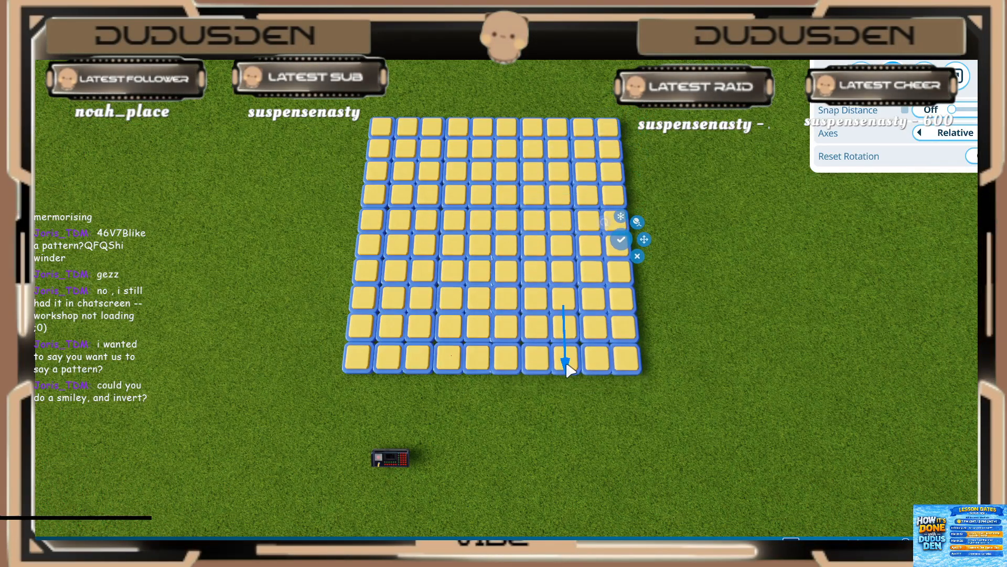
click(631, 248)
Step: Edit the event sequencer's trigger sequence and add the light at the outer right end of the sixth row from the back as first event
click(389, 461)
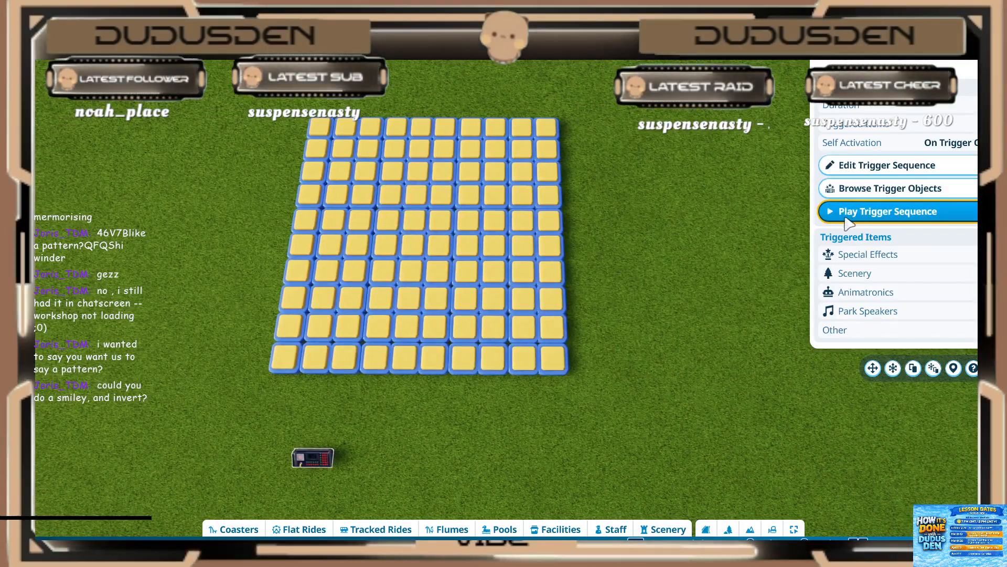
click(845, 165)
click(91, 338)
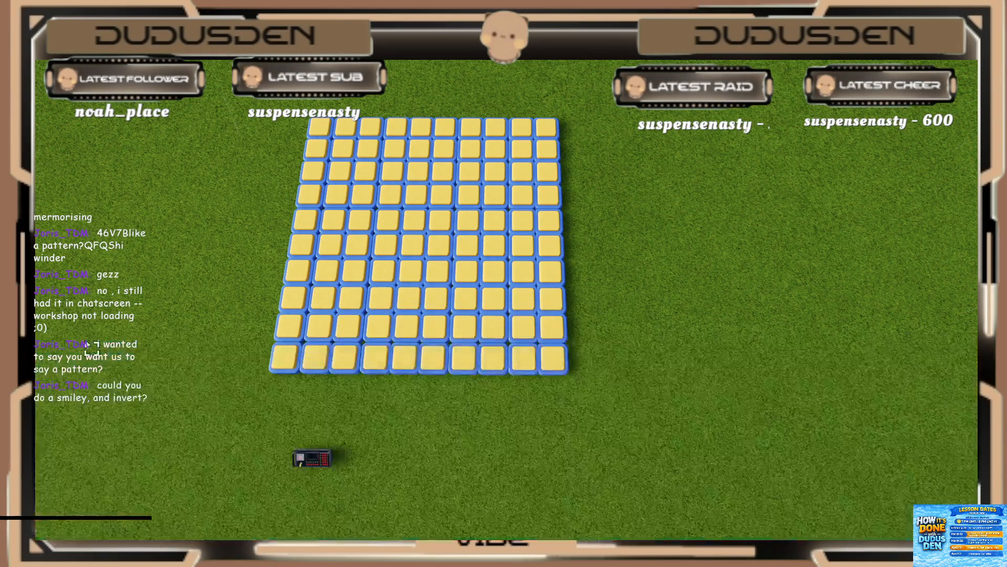
scroll(533, 261, up, 3)
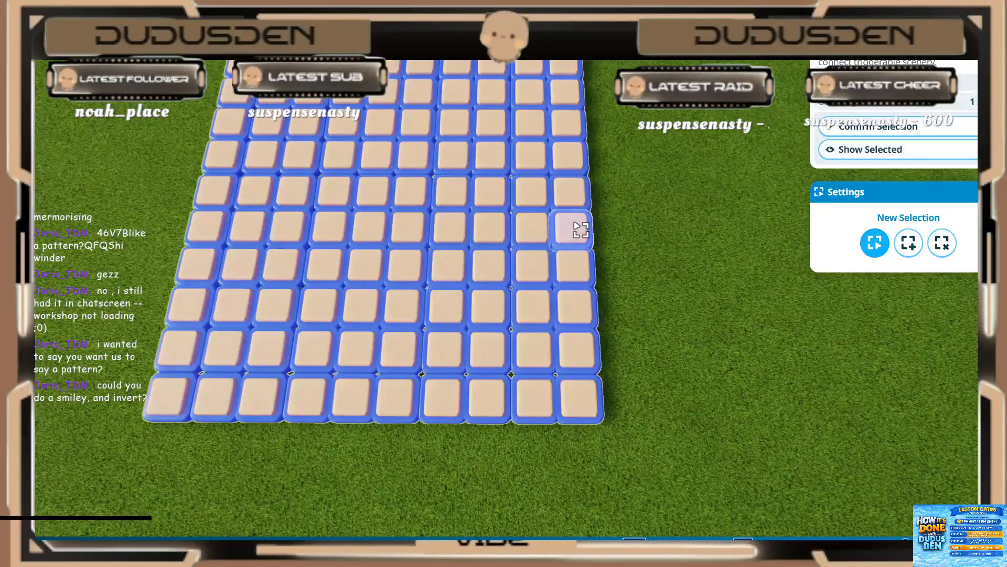
scroll(583, 226, down, 2)
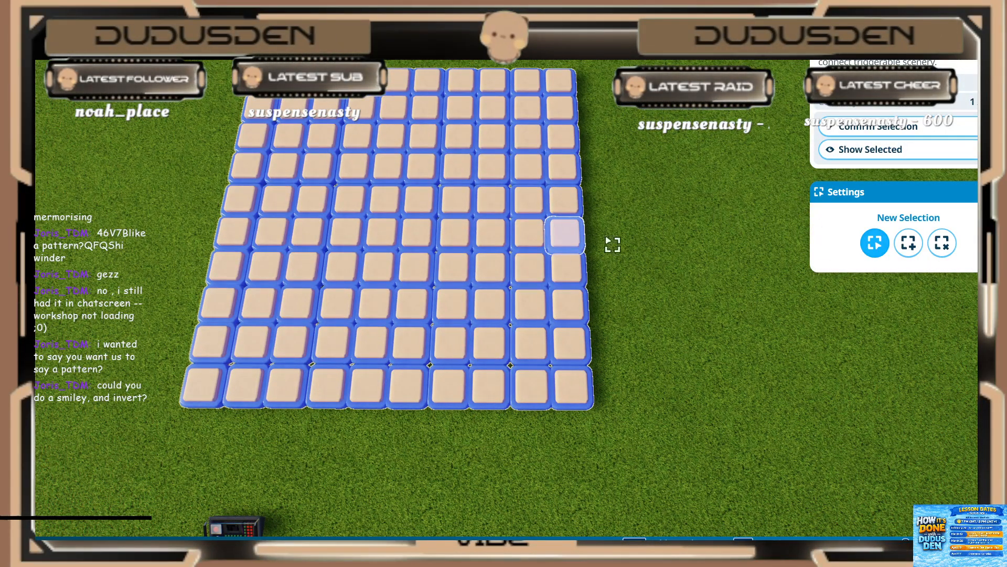
click(854, 131)
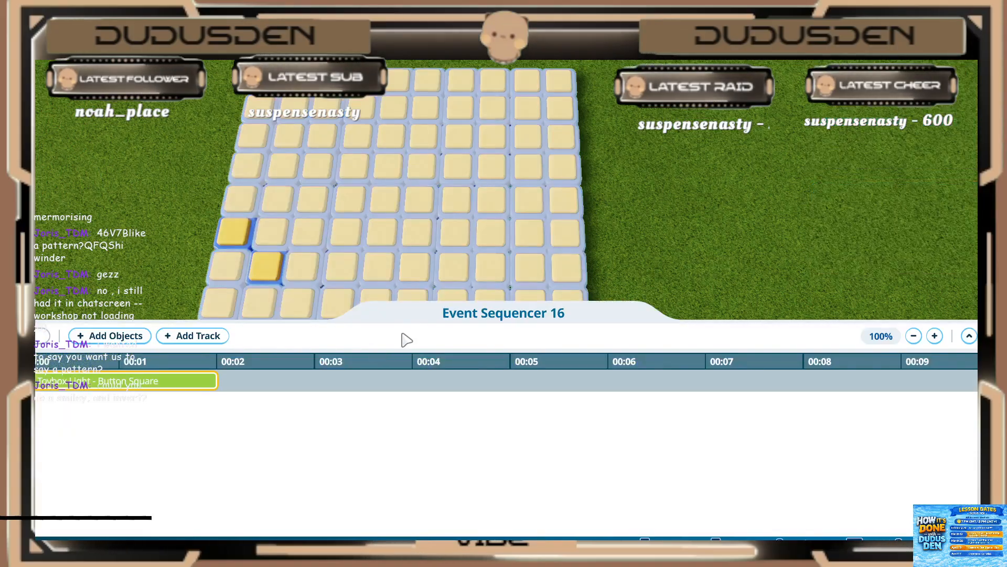
Step: Set the first light event's play duration to 0.2 s
click(53, 379)
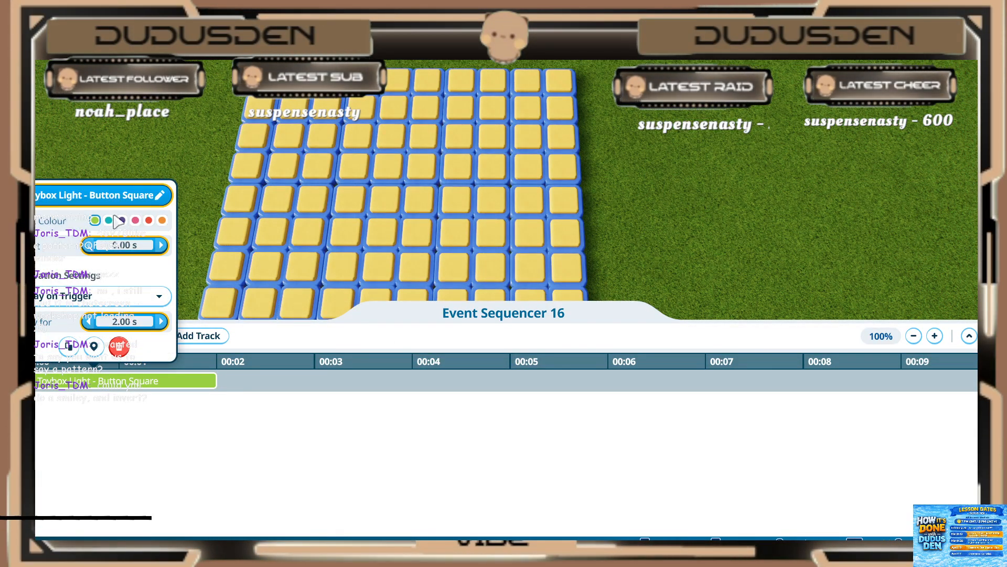
click(109, 318)
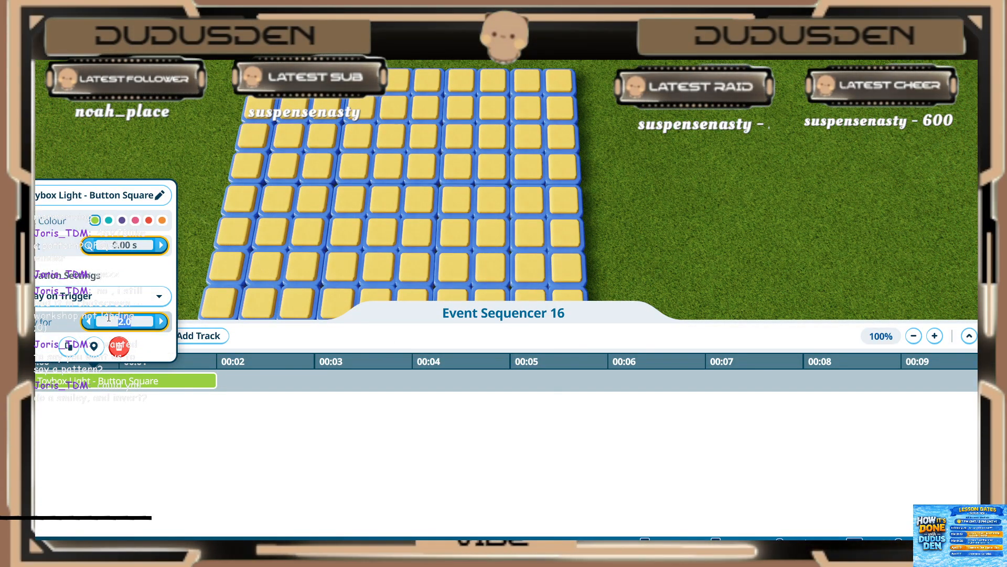
text(1.0)
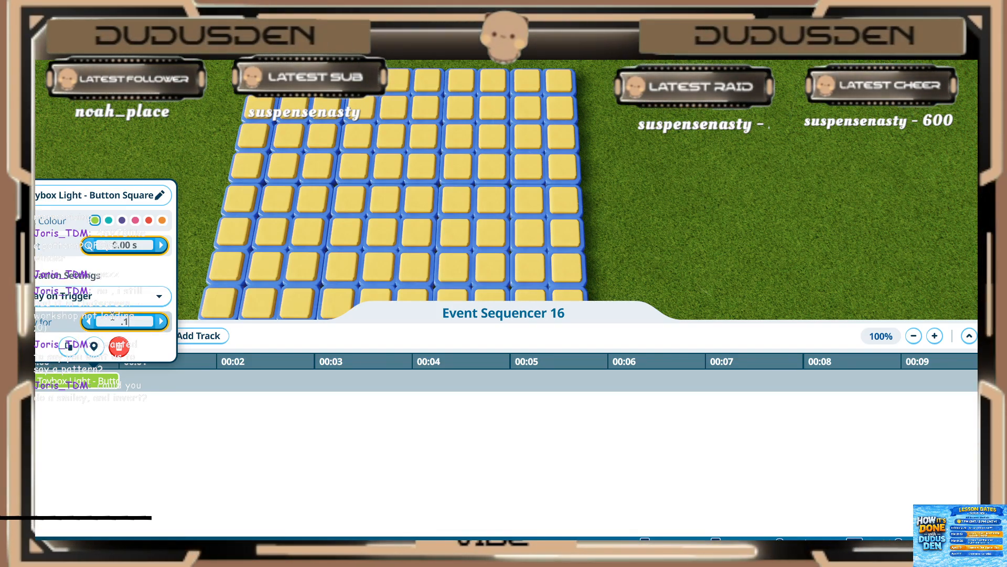
Step: Add the three lights directly behind, beside and in front of the first light to the sequence
click(72, 358)
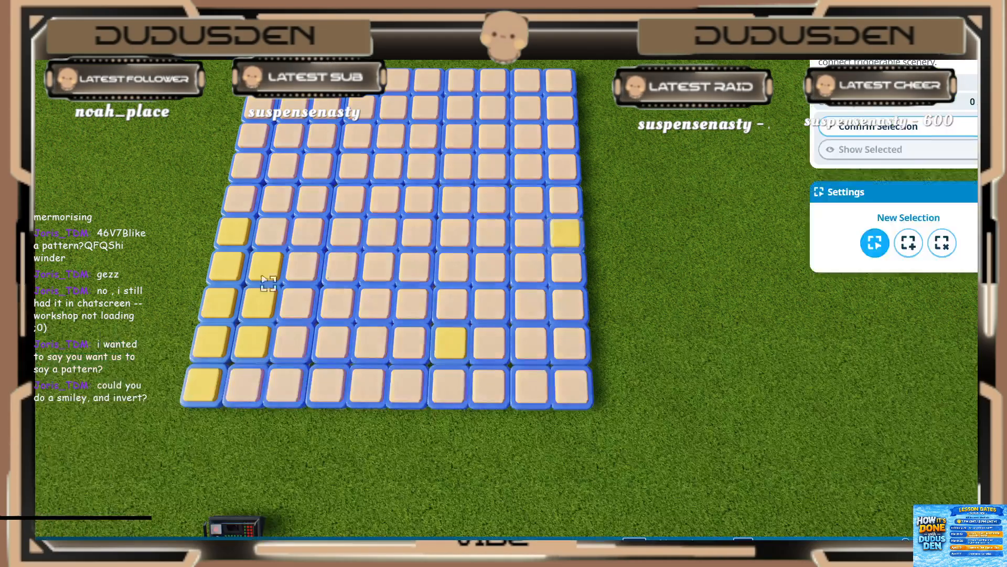
click(556, 214)
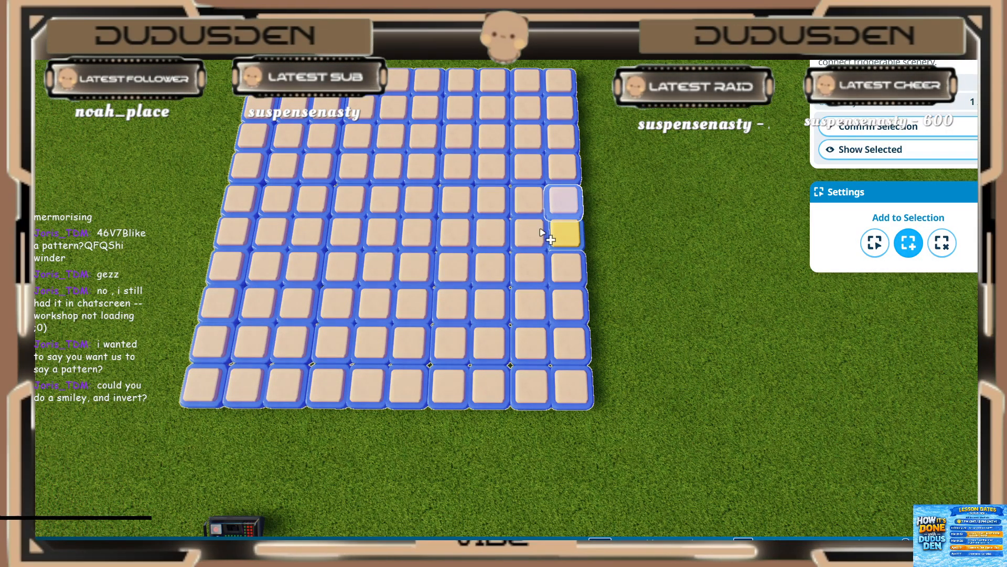
shift+click(540, 232)
shift+click(572, 265)
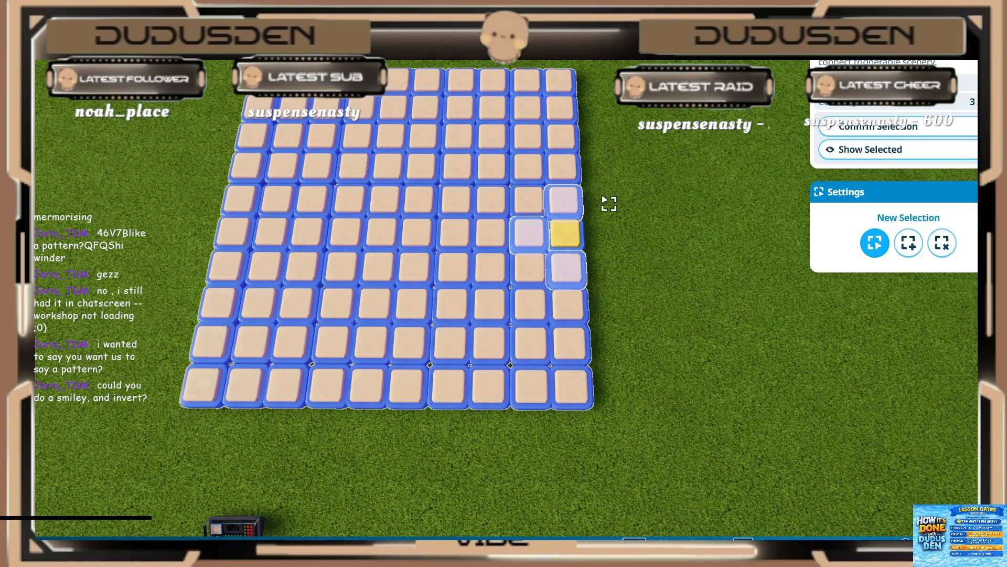
click(886, 127)
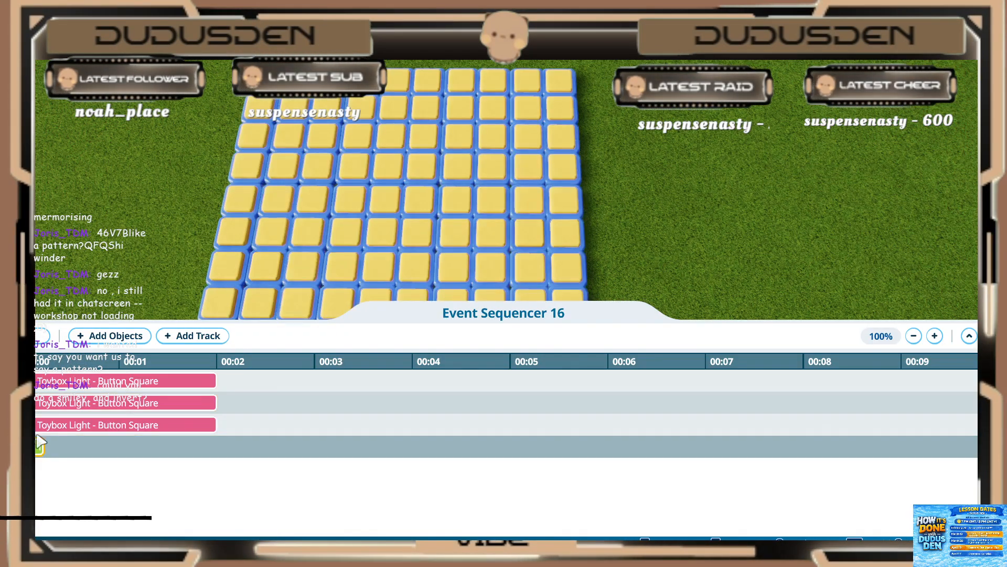
Step: Start the three new light events at 0.2 s and set the third track's play duration to 0.2 s
drag(53, 426, 73, 389)
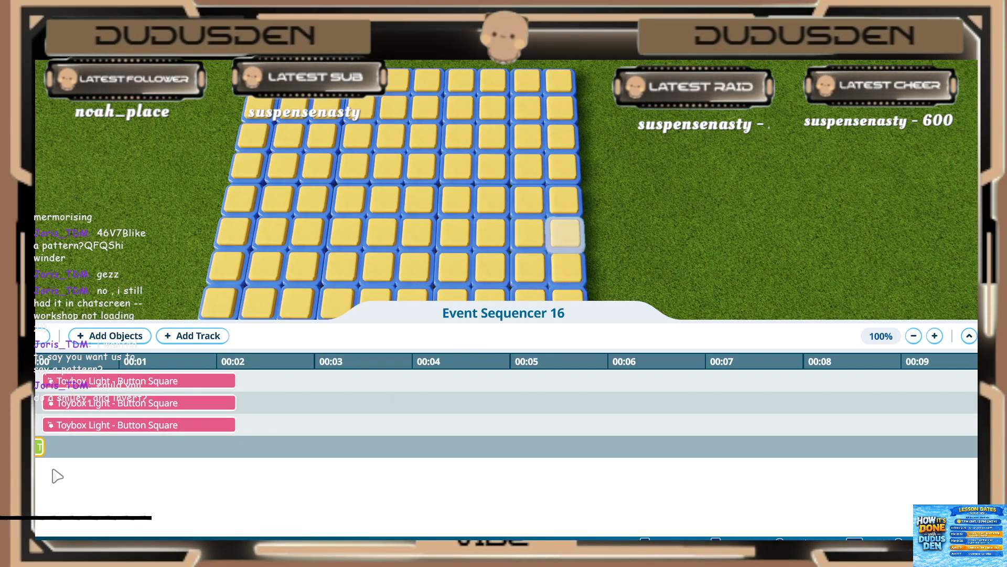
click(83, 425)
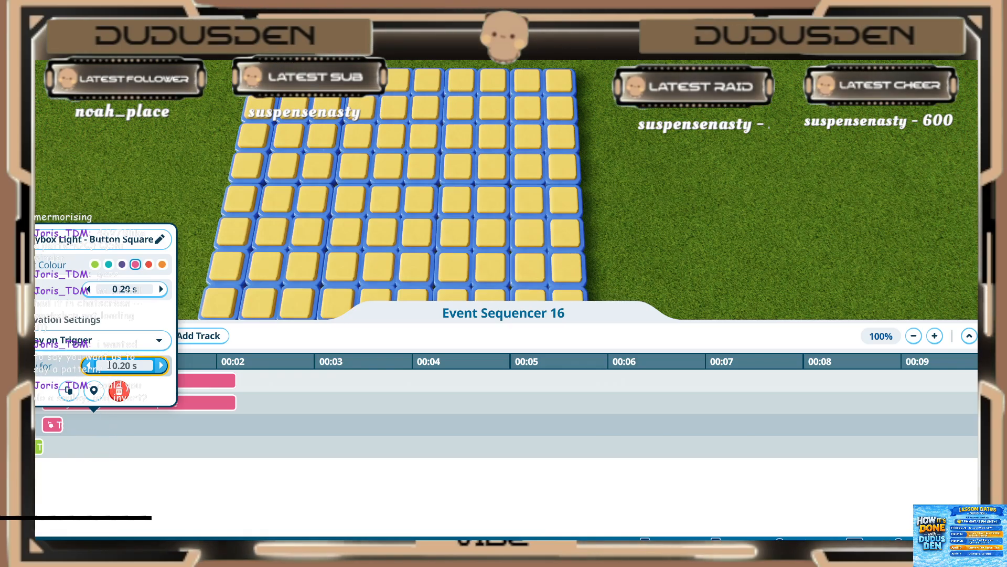
click(56, 427)
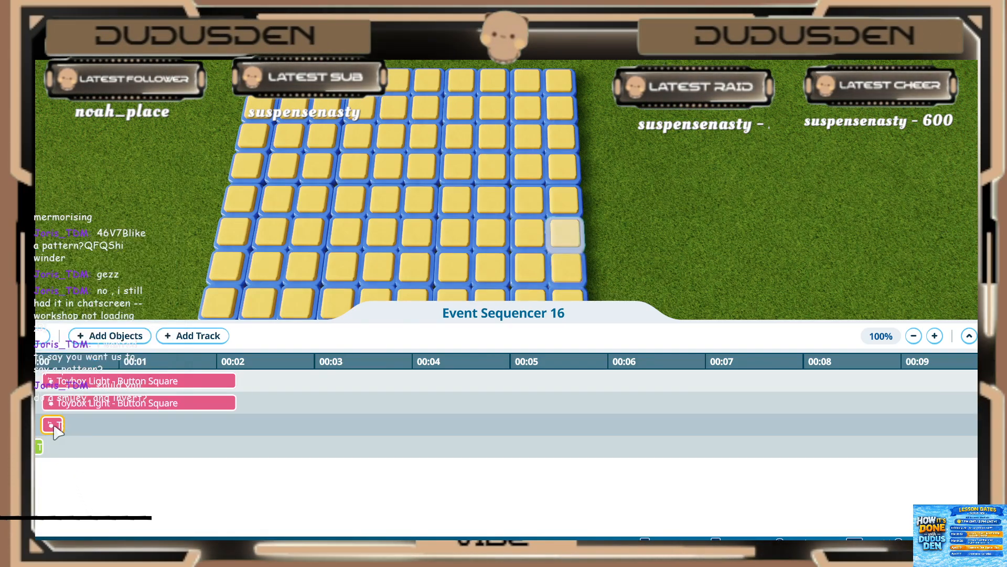
Step: Check the trigger action options of the first light's event, keeping Play on Trigger
click(39, 446)
click(100, 361)
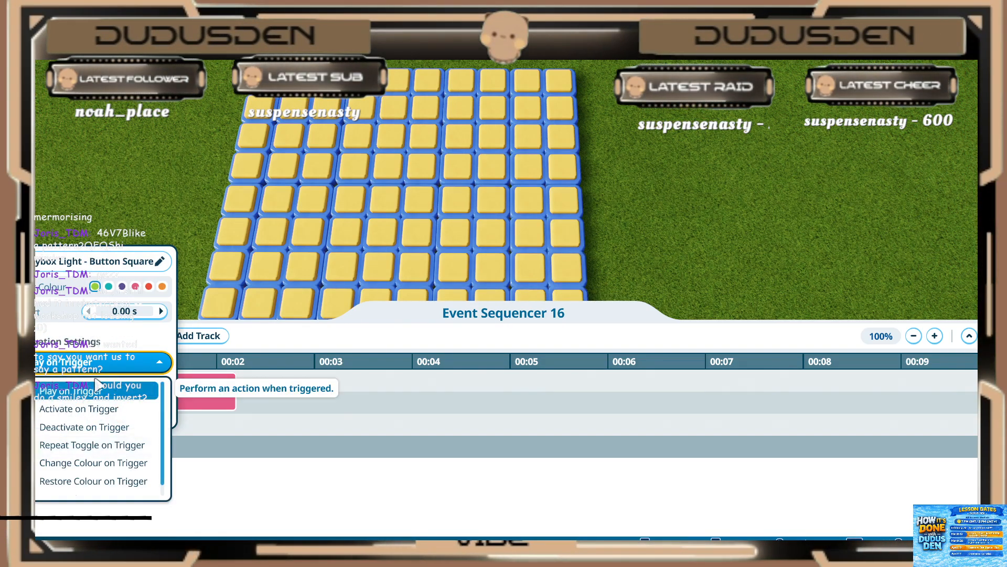
click(100, 389)
click(96, 449)
Step: Set the play duration of the light events on the second and first tracks to 0.2 s each
click(86, 405)
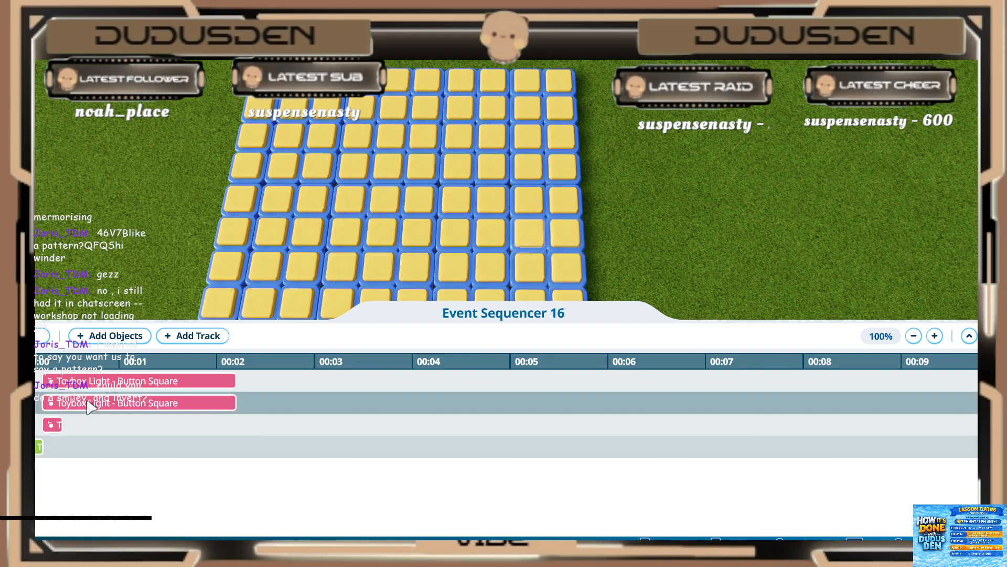
text(.2)
key(Return)
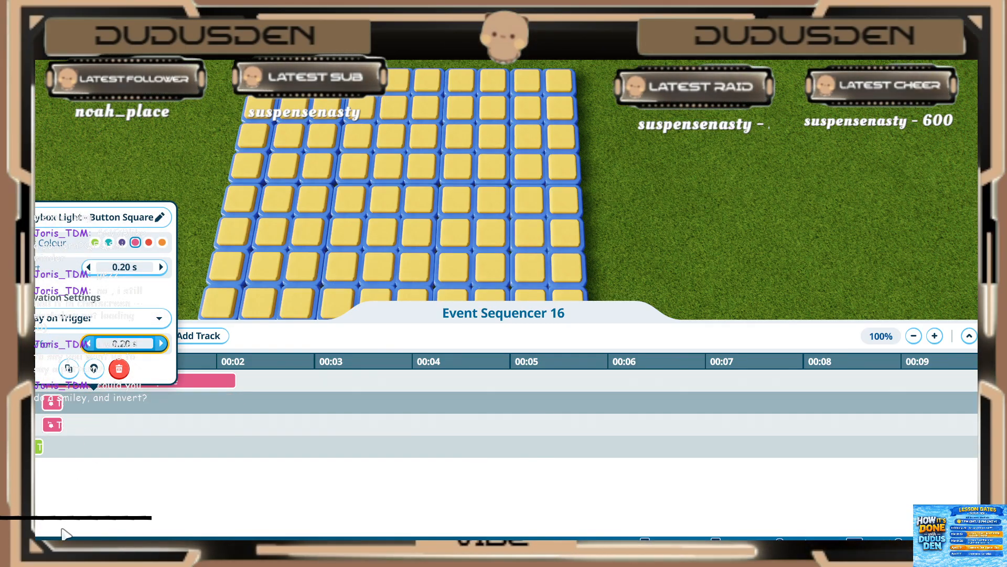
click(89, 486)
click(106, 383)
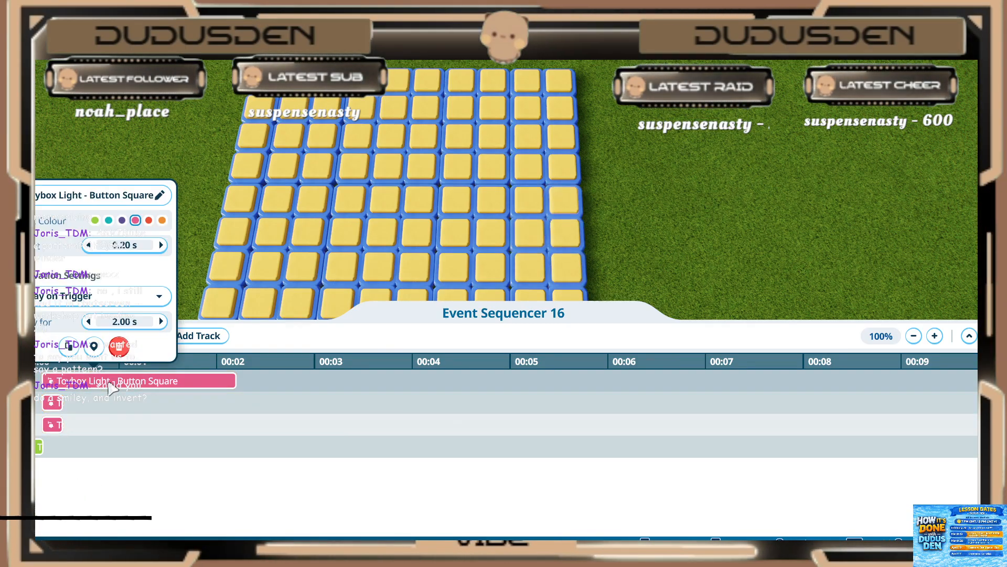
click(109, 321)
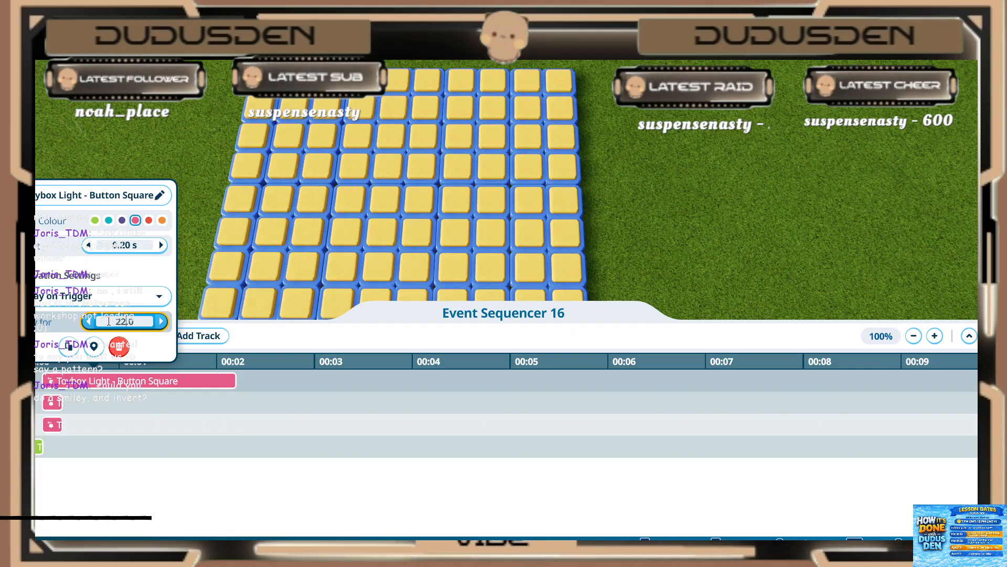
text(.2)
key(Return)
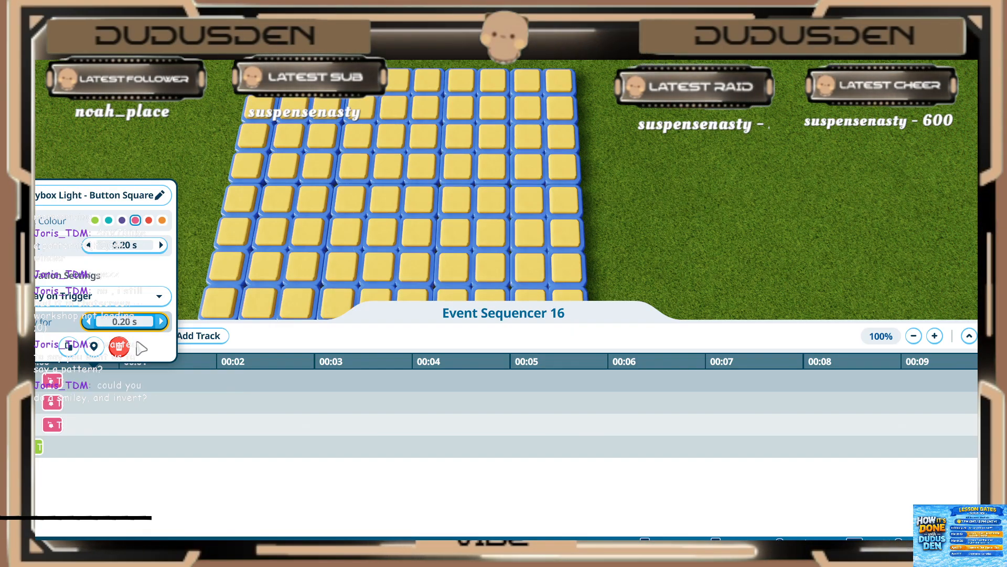
click(89, 517)
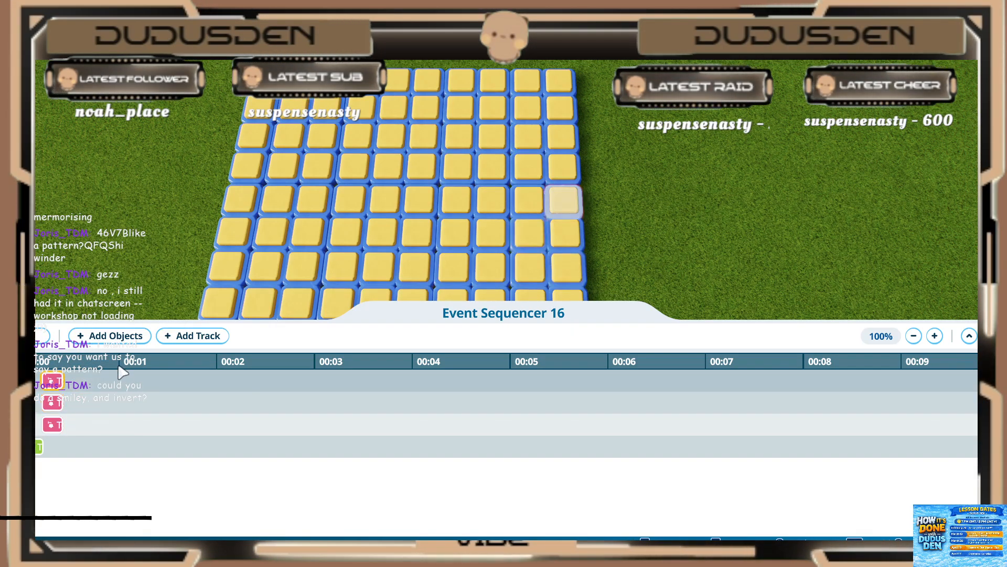
Step: Duplicate the first light's event and place the copy on the same track at 0.2 s
click(38, 447)
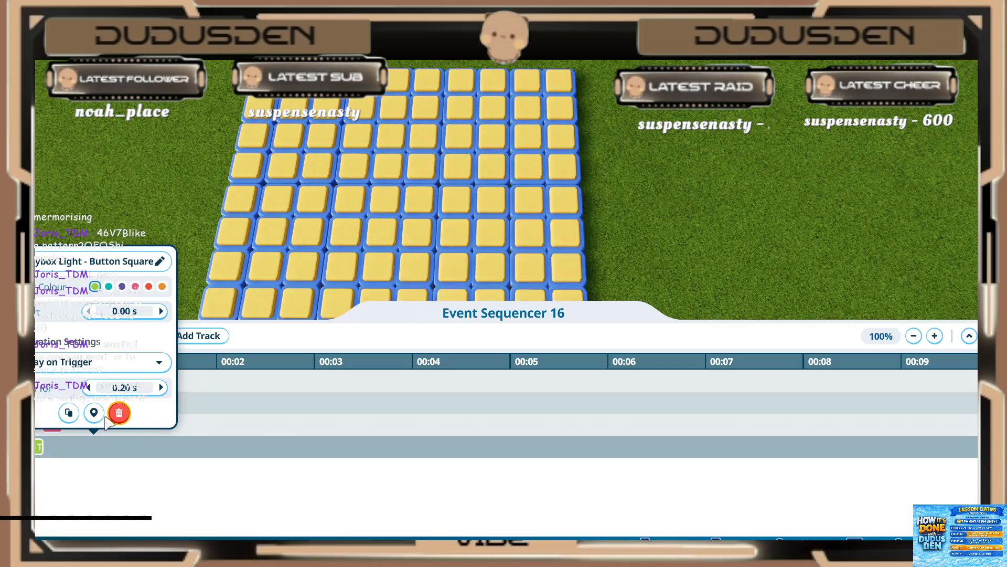
click(118, 414)
drag(42, 455, 56, 448)
key(s)
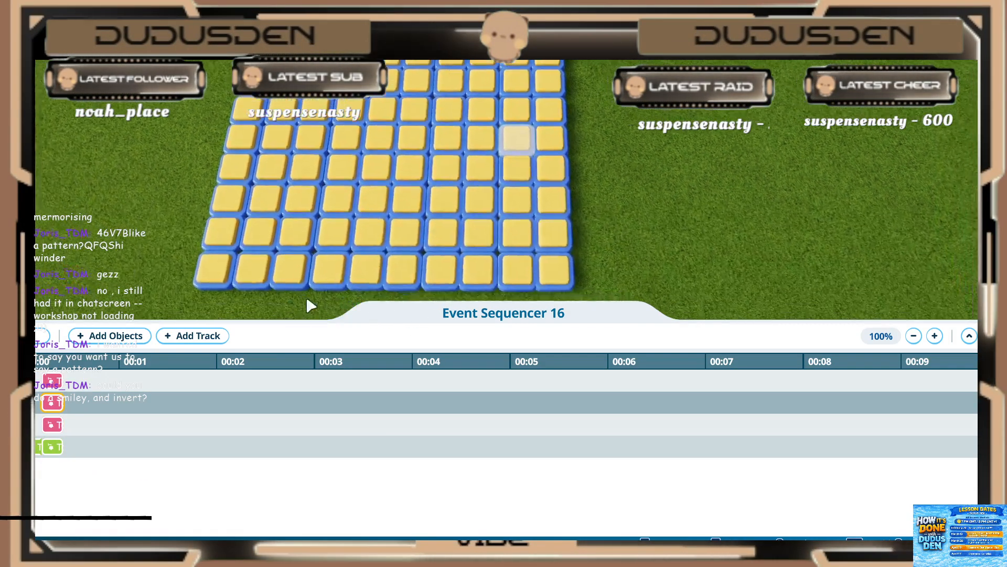
key(d)
key(w)
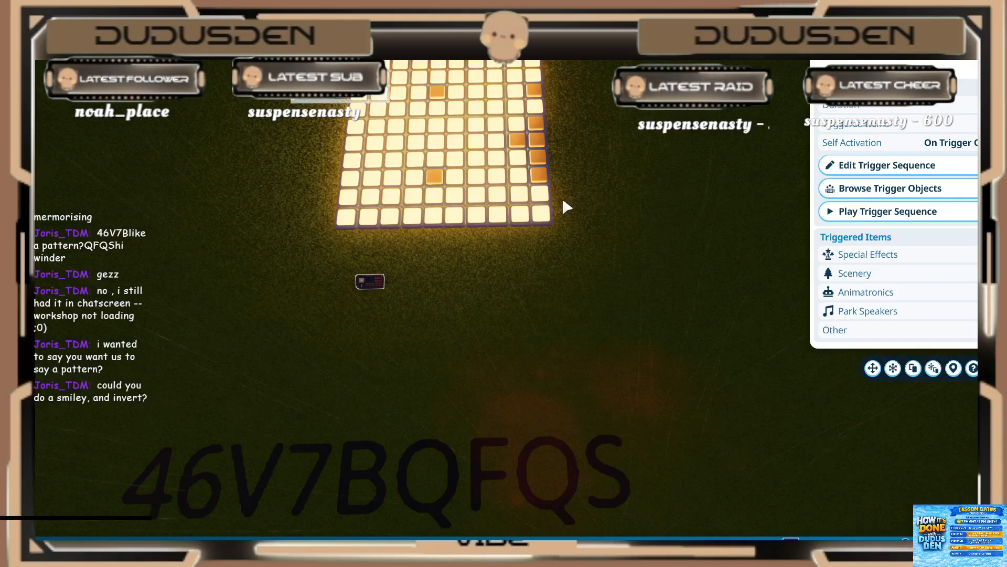
drag(563, 201, 614, 248)
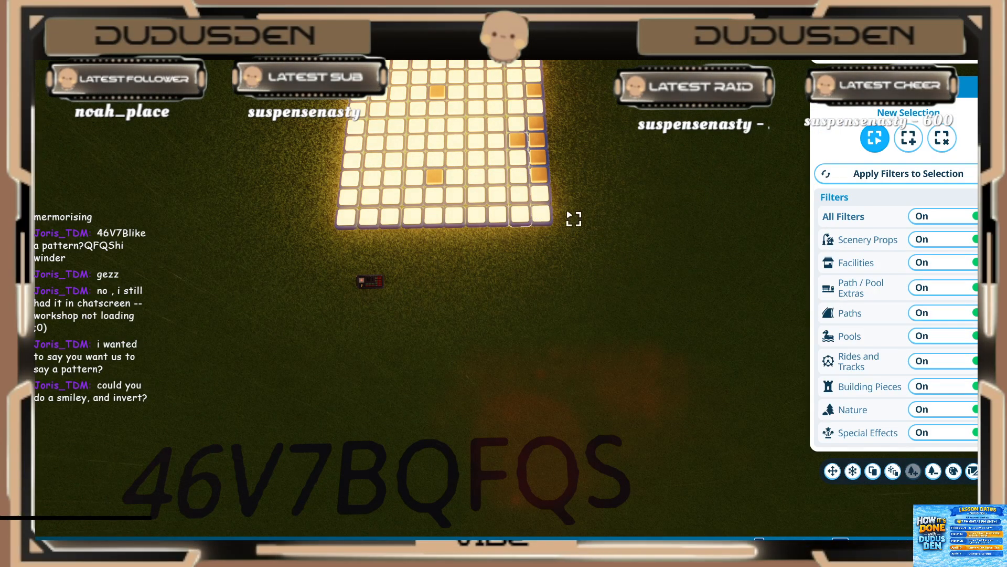
click(377, 283)
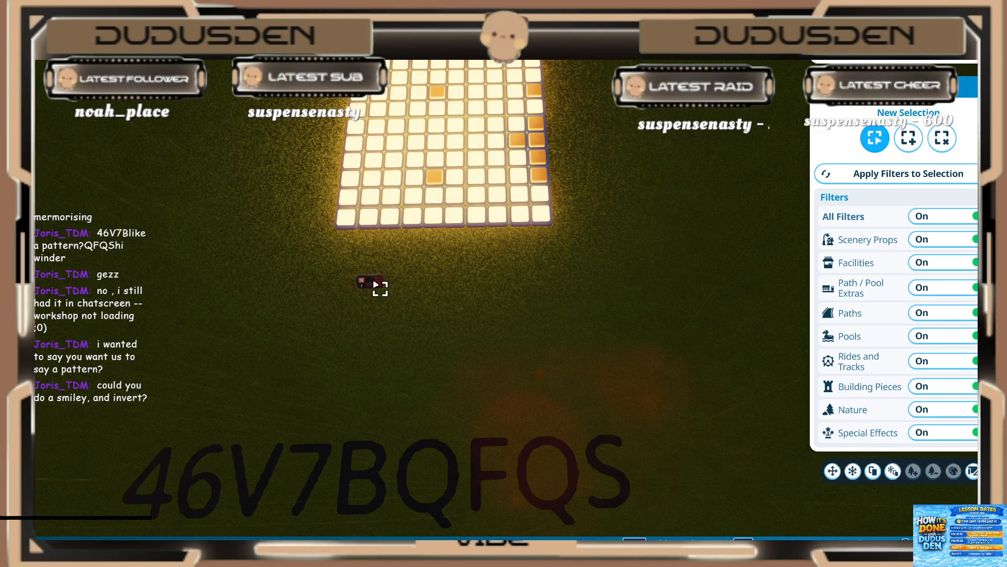
key(w)
click(832, 470)
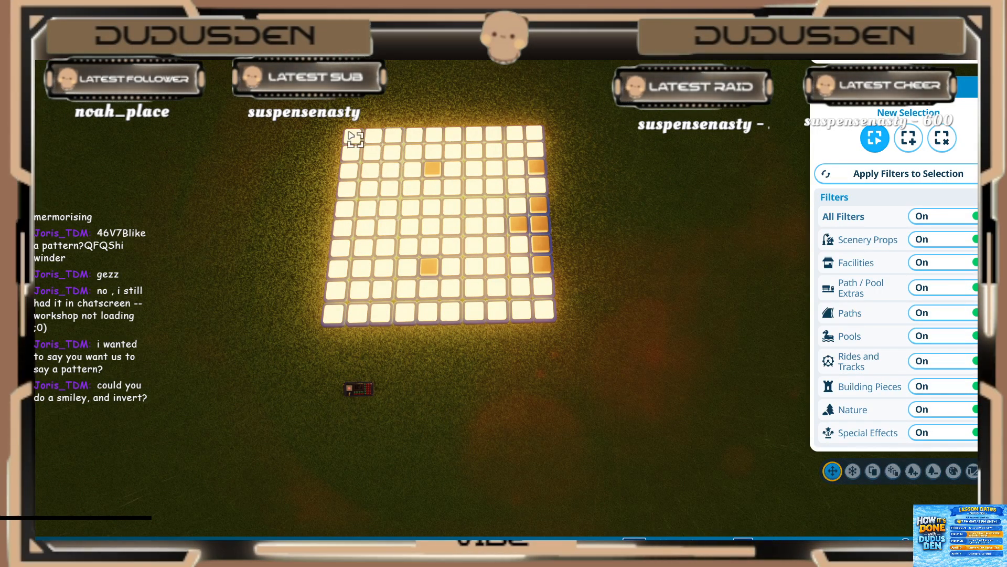
key(Escape)
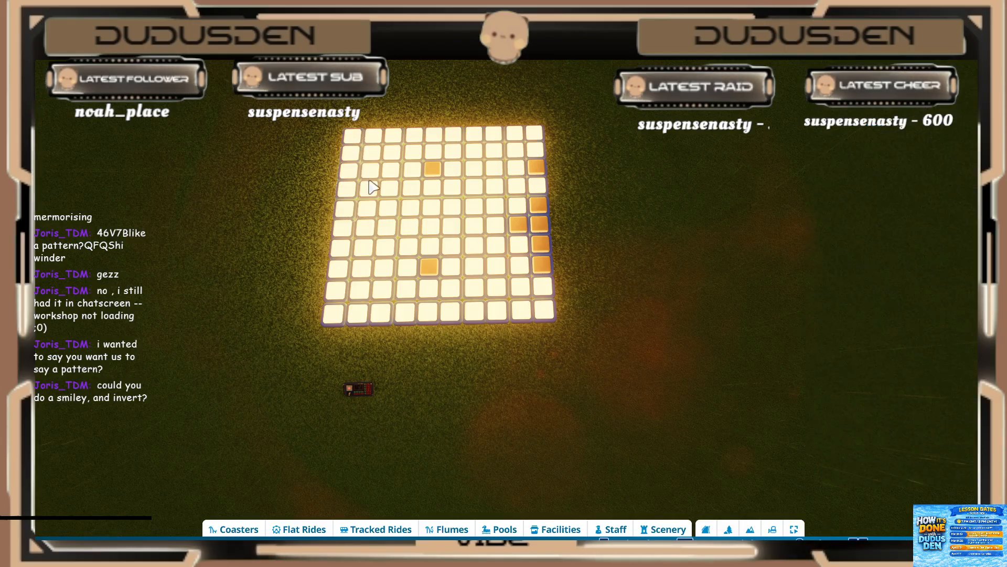
Step: Open the scenery group for editing and set the activation of the first column's top four lights to On Trigger Only
scroll(367, 176, up, 4)
click(313, 94)
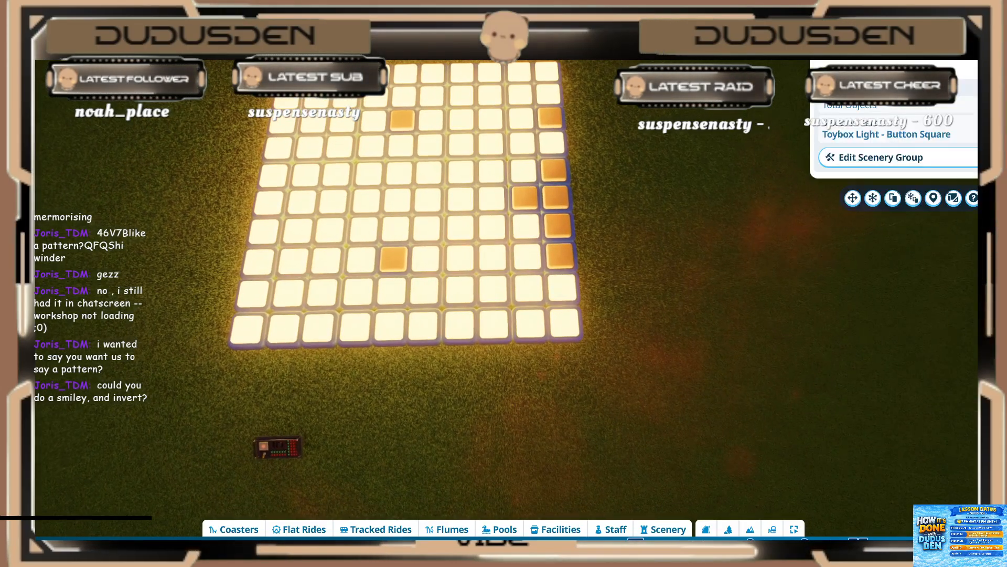
click(831, 156)
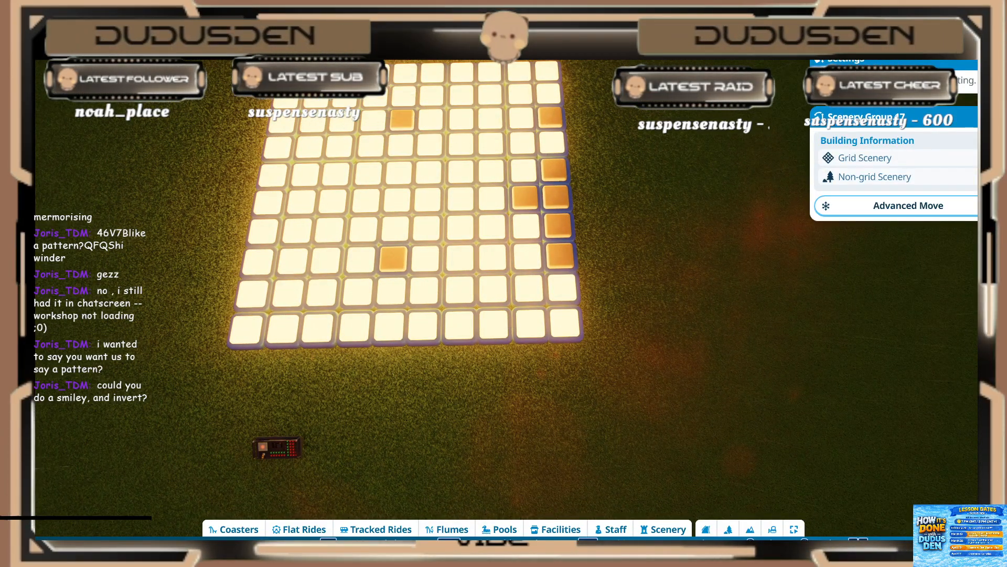
click(865, 139)
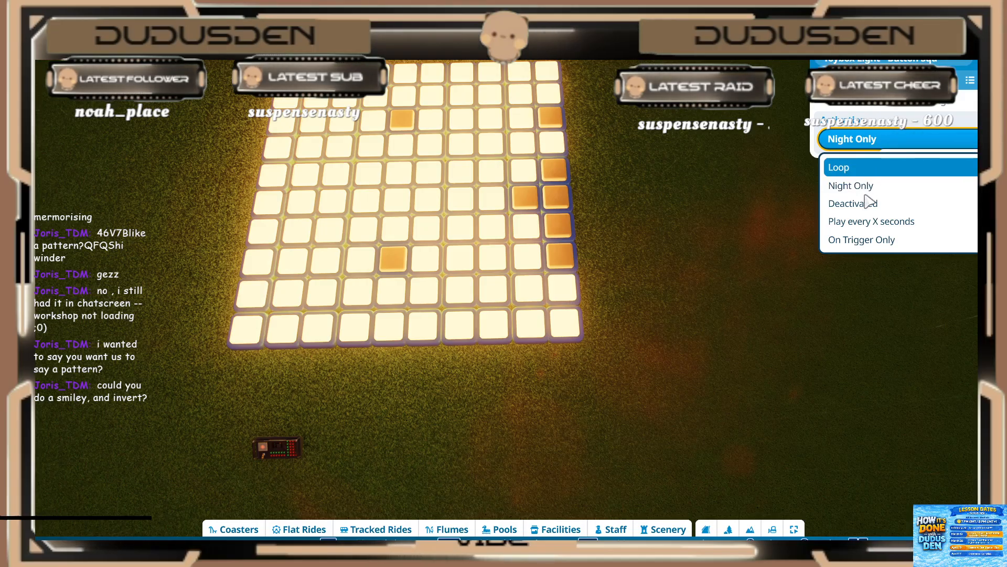
click(881, 240)
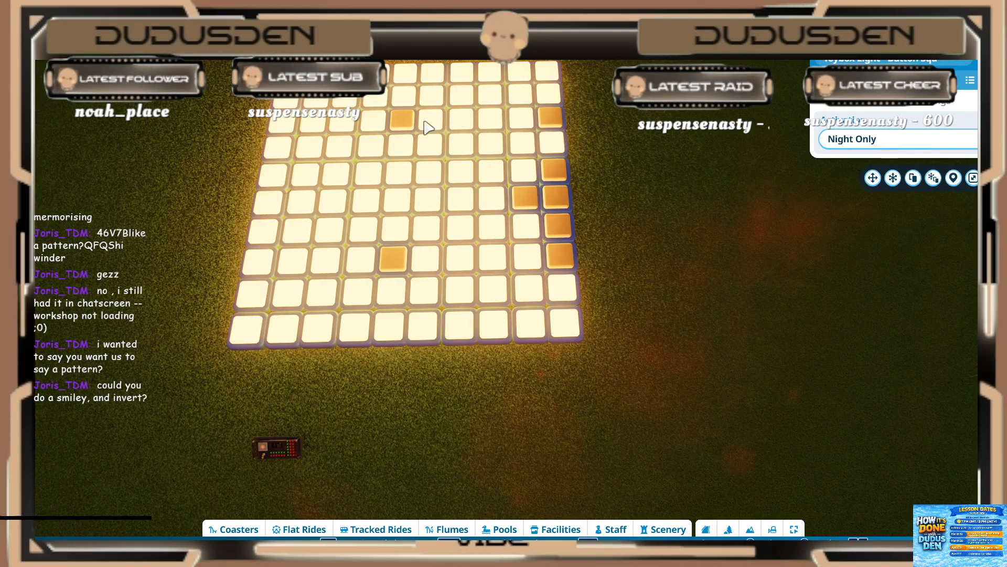
click(845, 139)
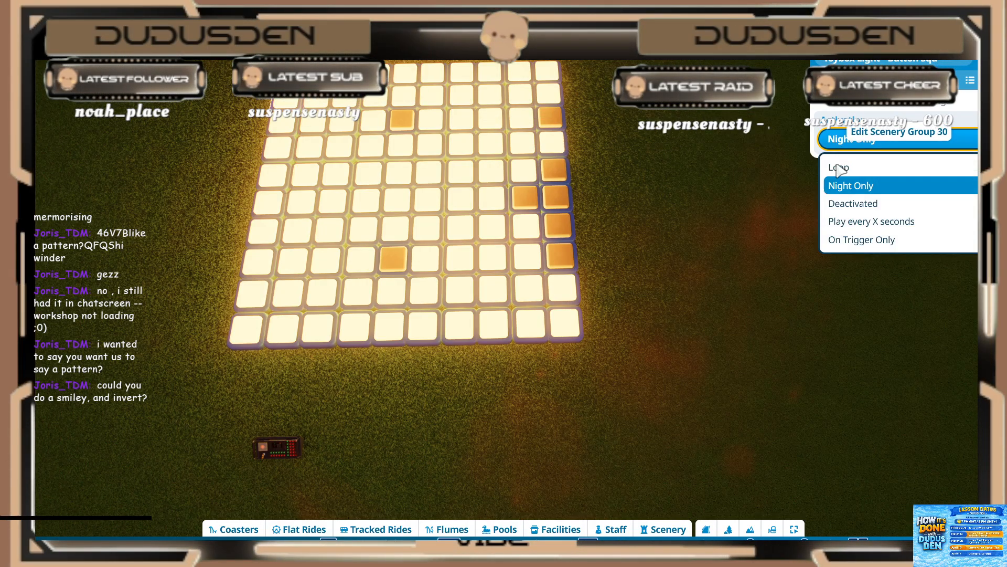
click(861, 238)
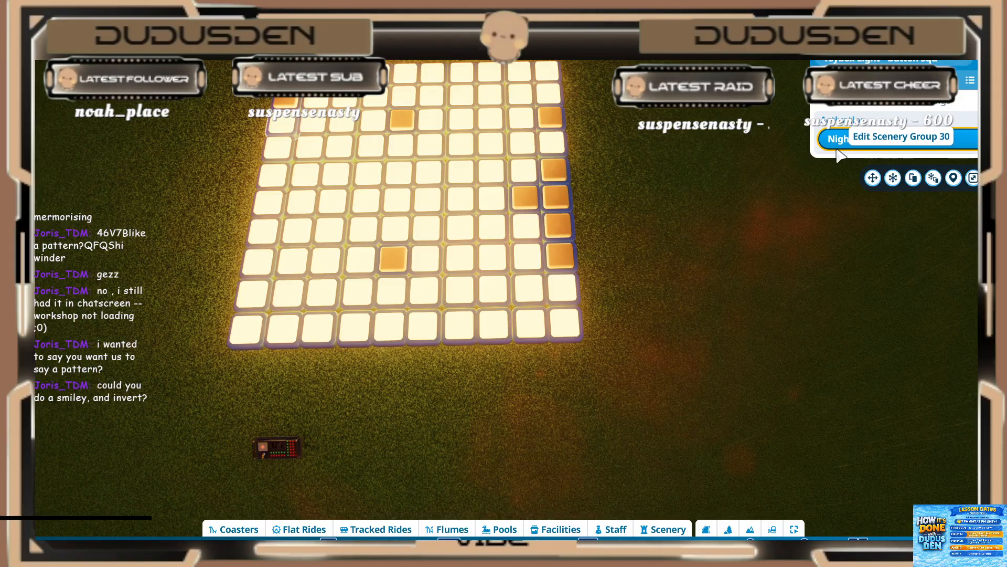
click(860, 139)
click(863, 239)
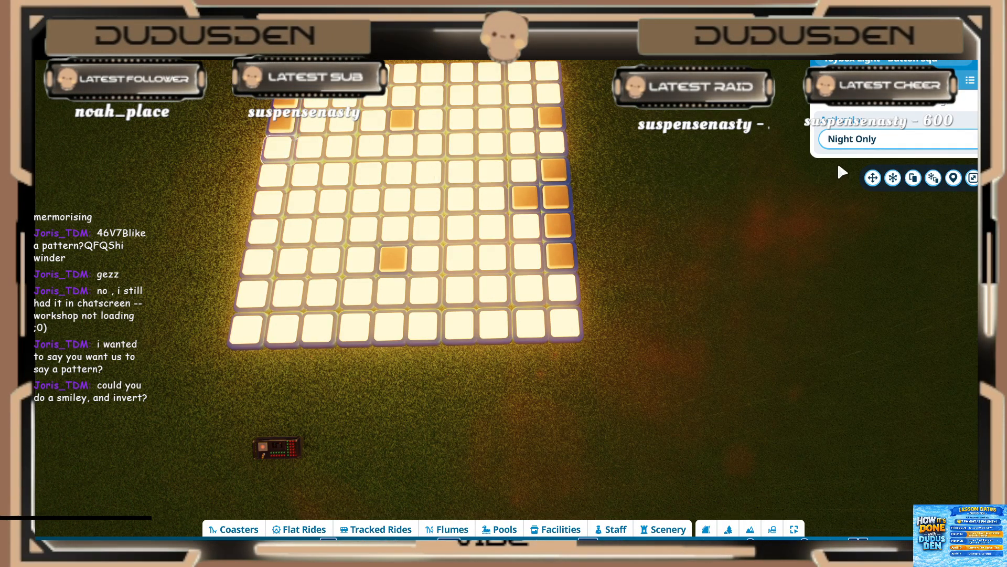
click(860, 139)
click(863, 238)
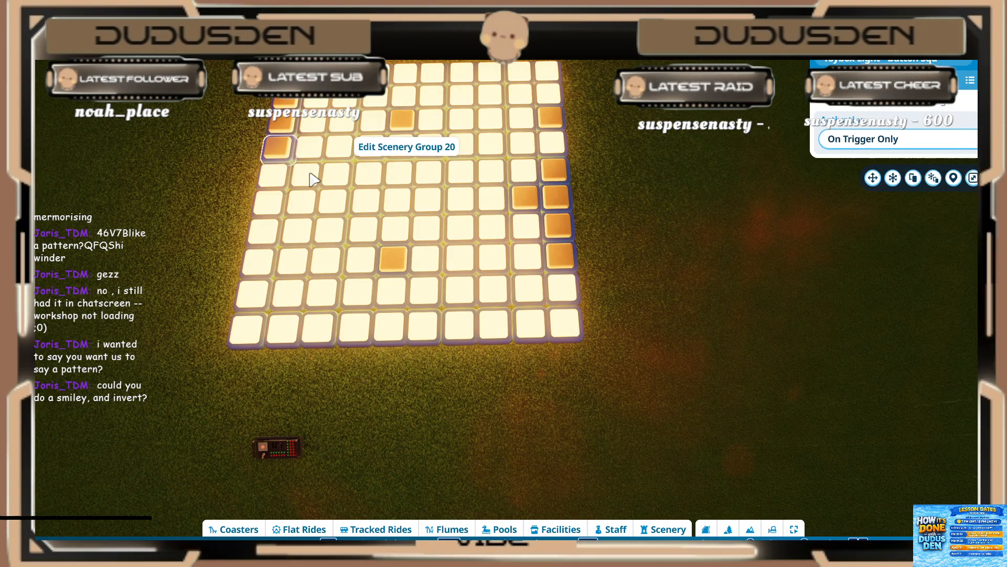
Step: Set the fifth, sixth and seventh lights of the first column to On Trigger Only
click(274, 177)
click(860, 139)
click(883, 240)
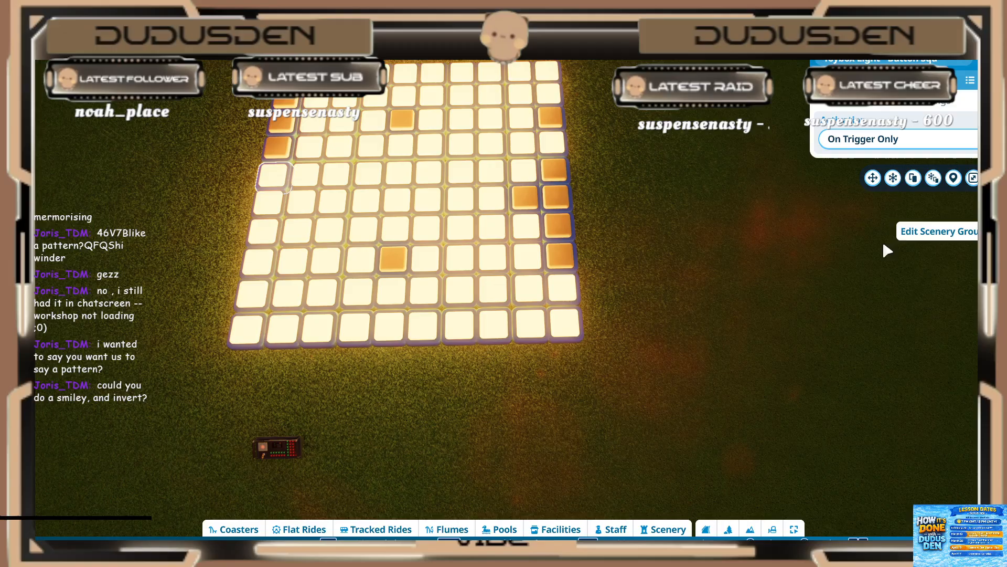
click(260, 202)
click(861, 139)
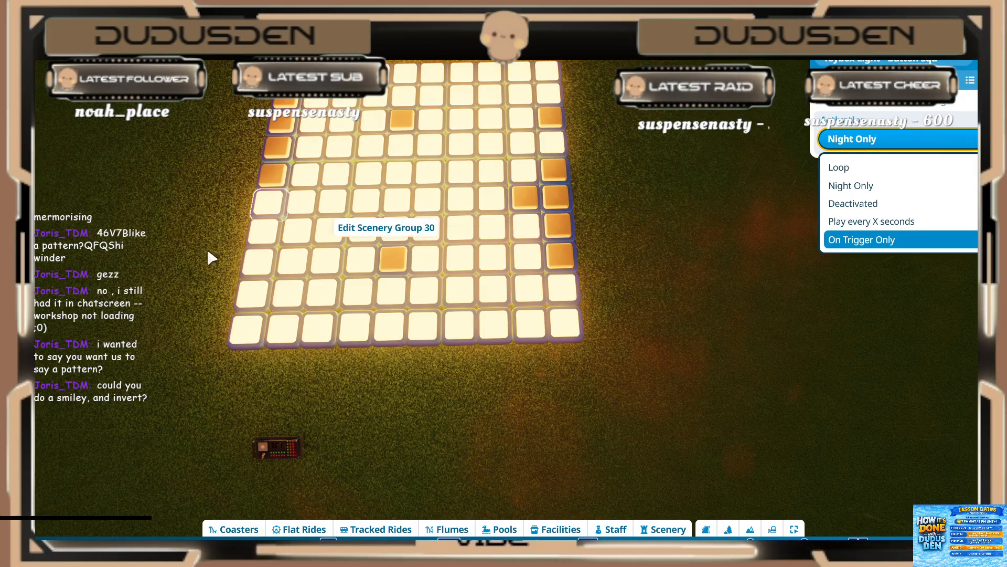
click(886, 239)
click(268, 228)
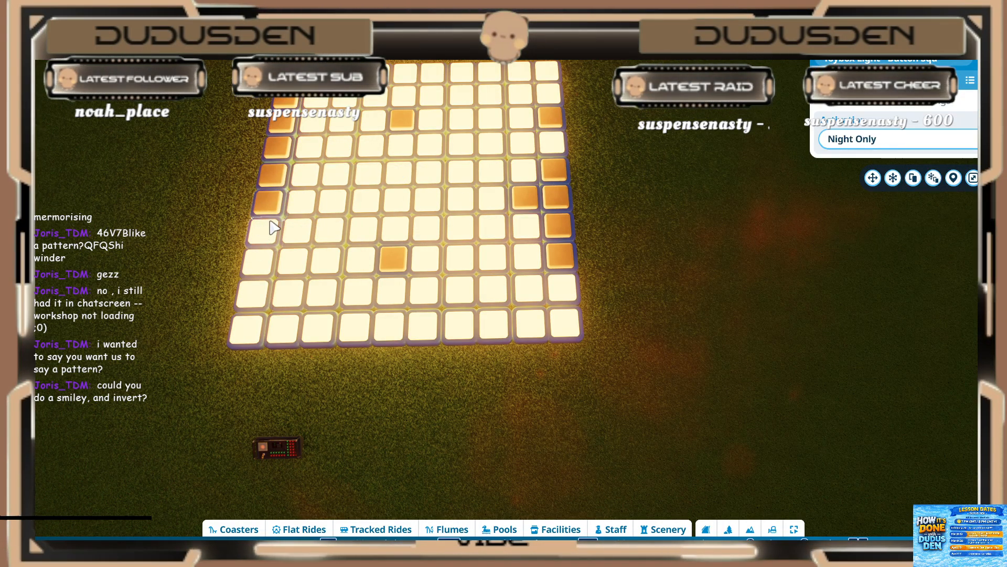
click(861, 139)
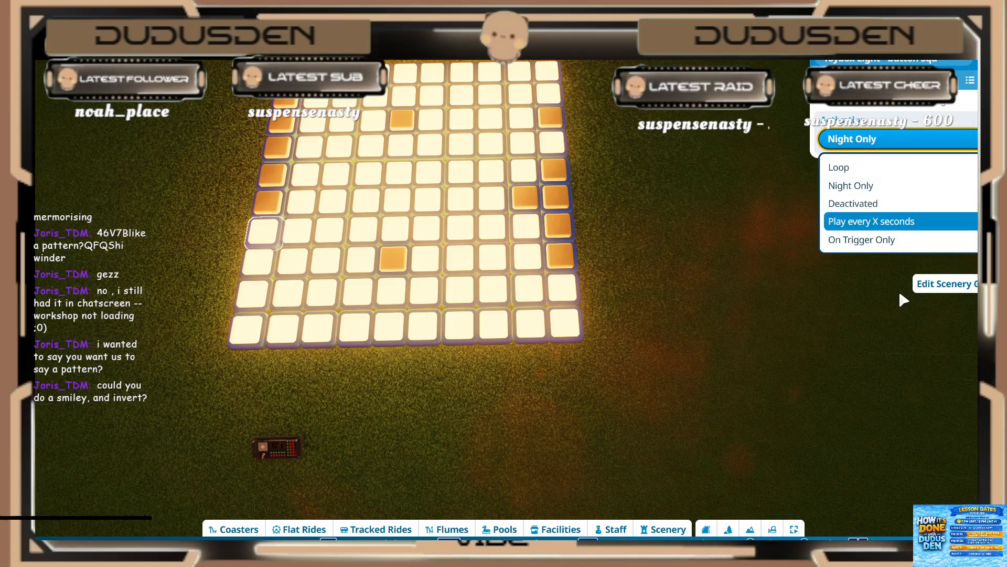
click(887, 239)
Step: Set the three lowest lights of the first column to On Trigger Only
click(259, 261)
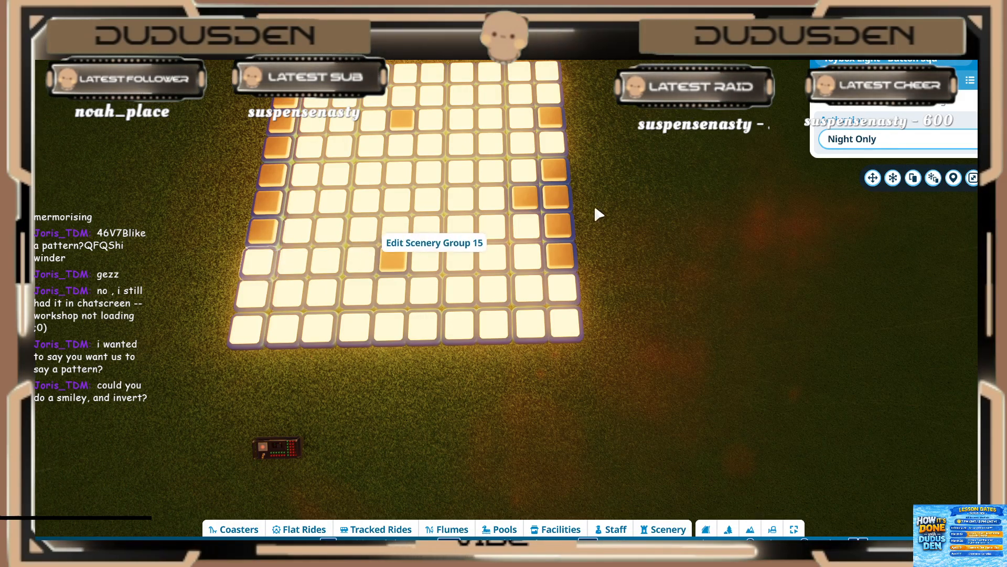
click(860, 139)
click(887, 239)
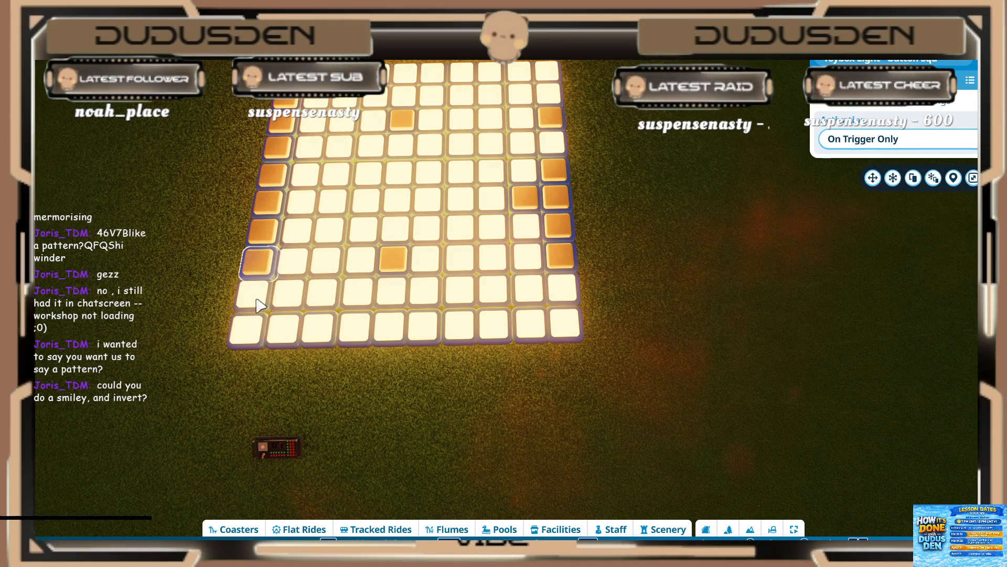
click(840, 140)
click(887, 239)
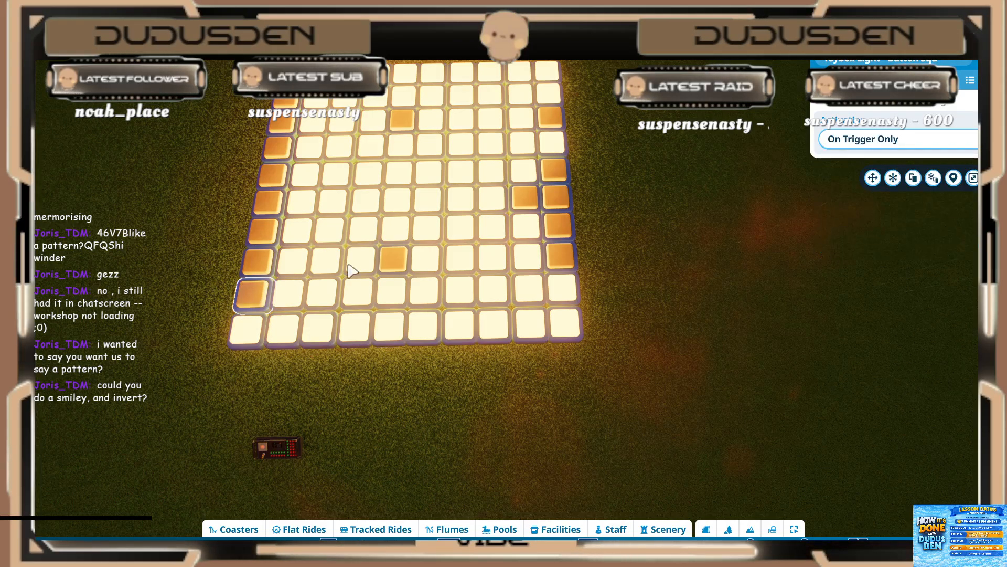
click(247, 338)
click(861, 139)
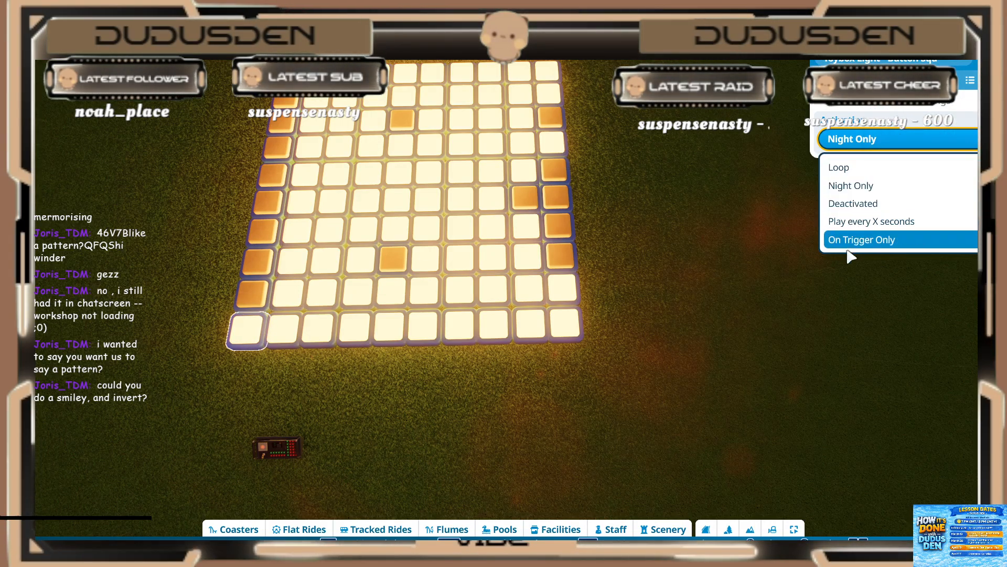
click(860, 240)
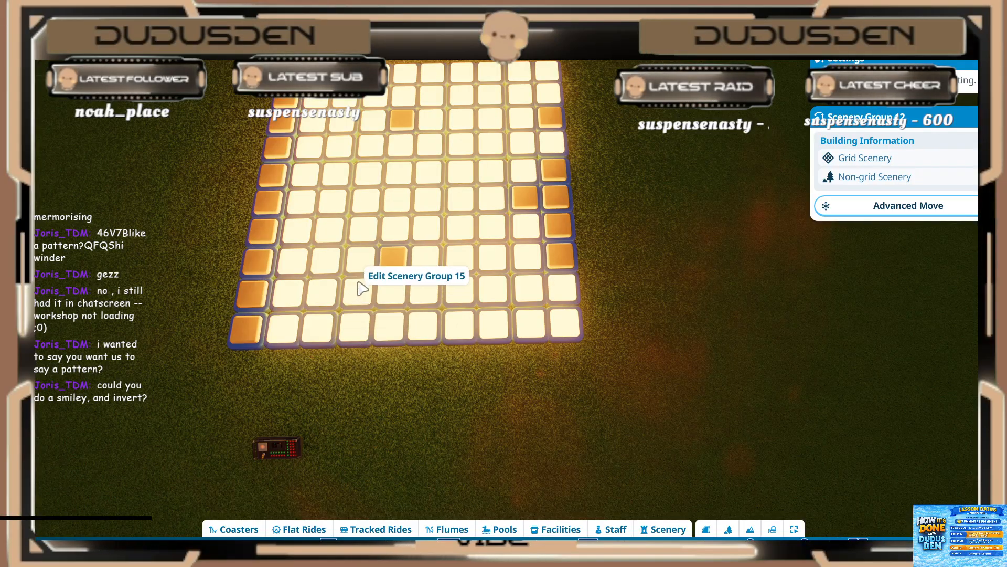
Step: Leave group editing and delete the lower five lights of the second, third and fourth columns
key(Escape)
key(Escape)
key(f)
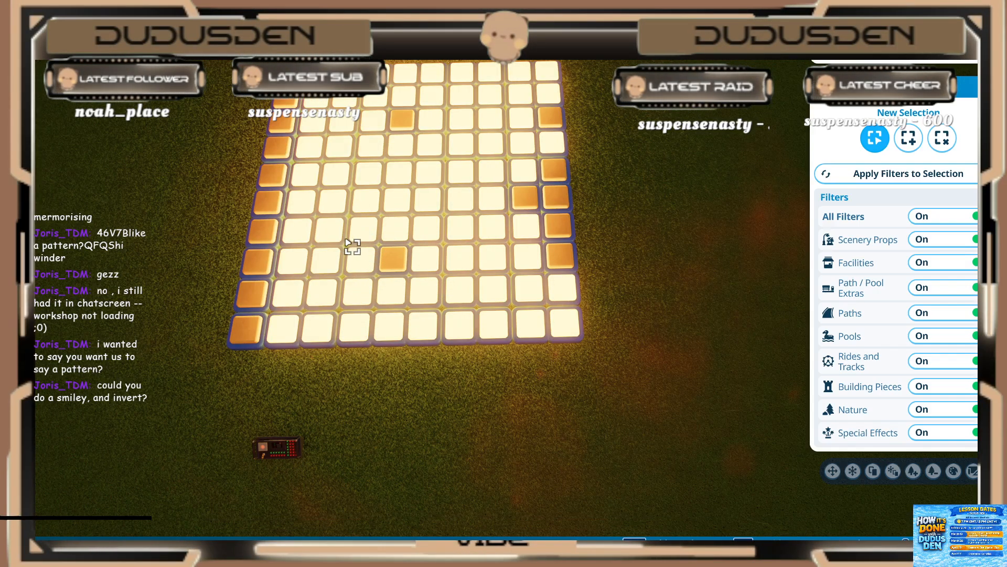
key(Escape)
double_click(360, 243)
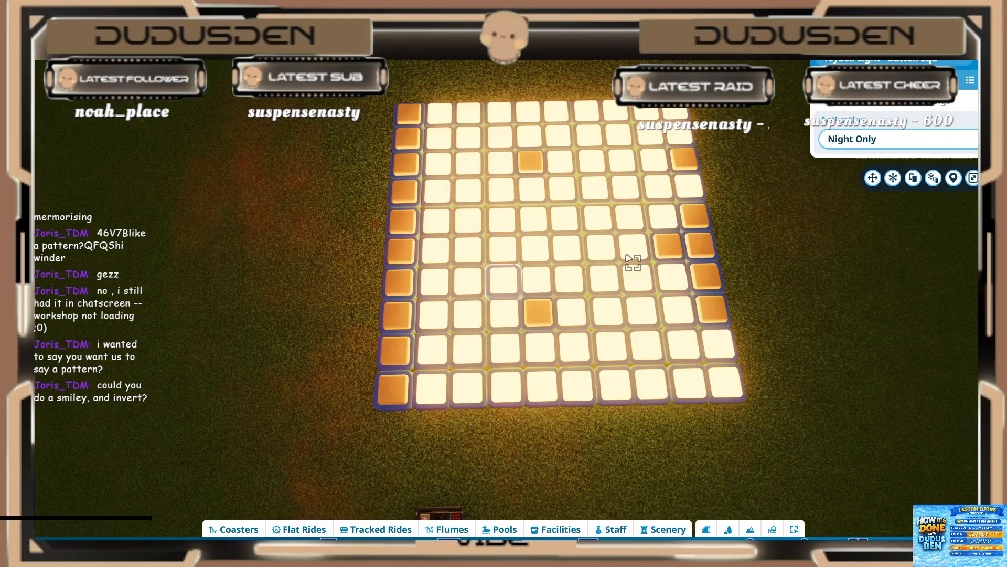
ctrl+drag(718, 71, 458, 419)
key(Delete)
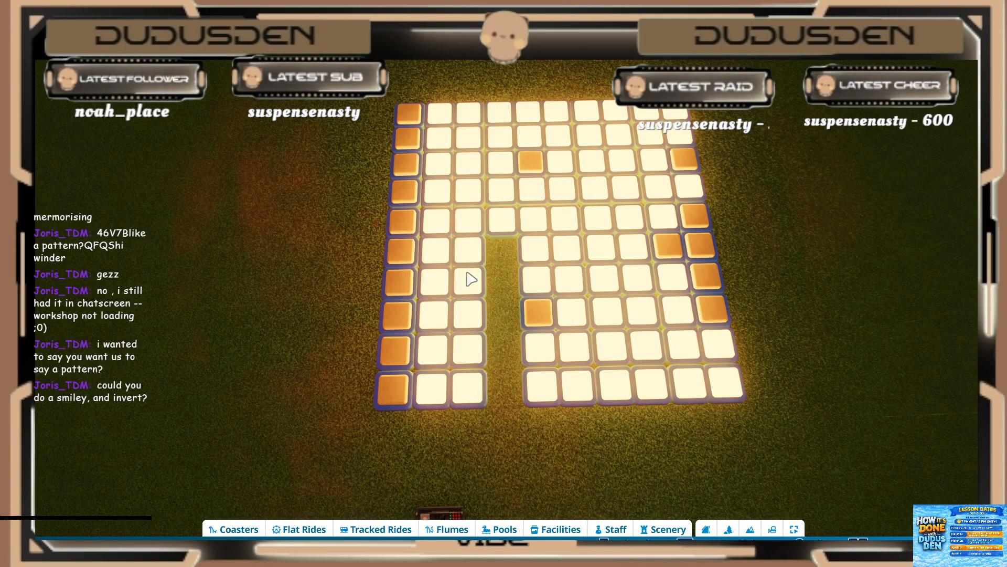
drag(466, 253, 455, 396)
key(Delete)
drag(461, 251, 427, 414)
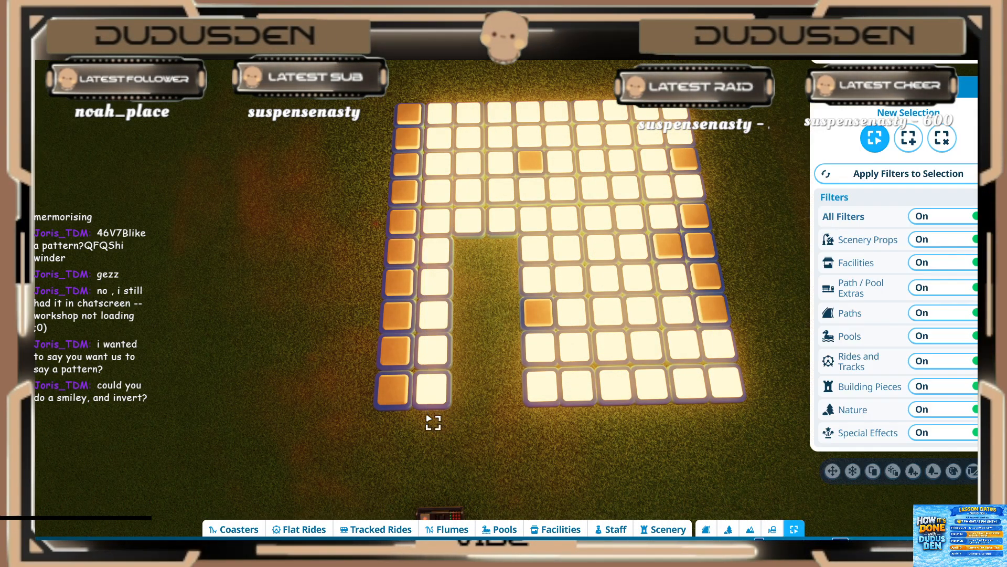
key(Delete)
Step: Delete all remaining lights outside the first column of ten
drag(483, 252, 553, 418)
key(Delete)
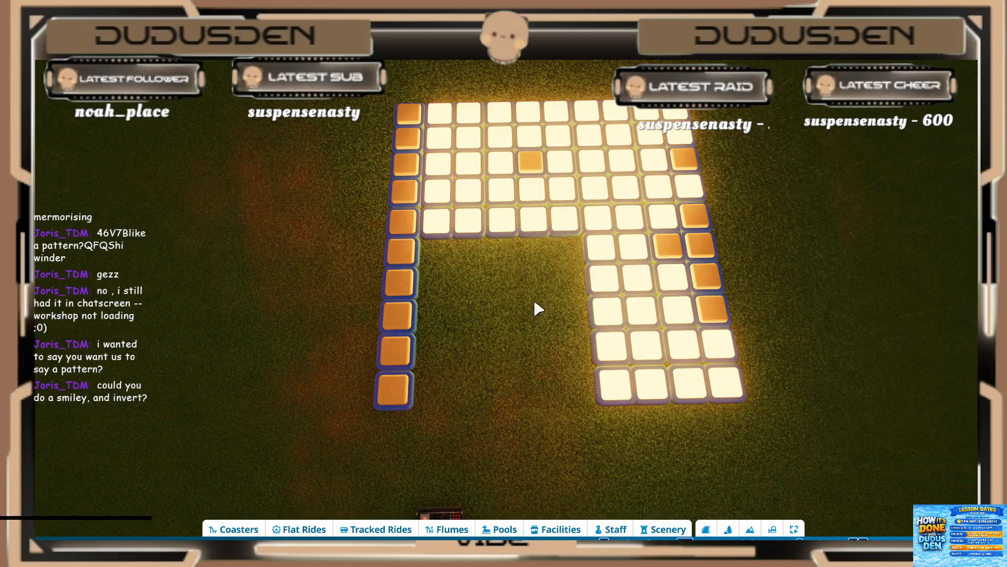
drag(649, 337, 735, 427)
key(Delete)
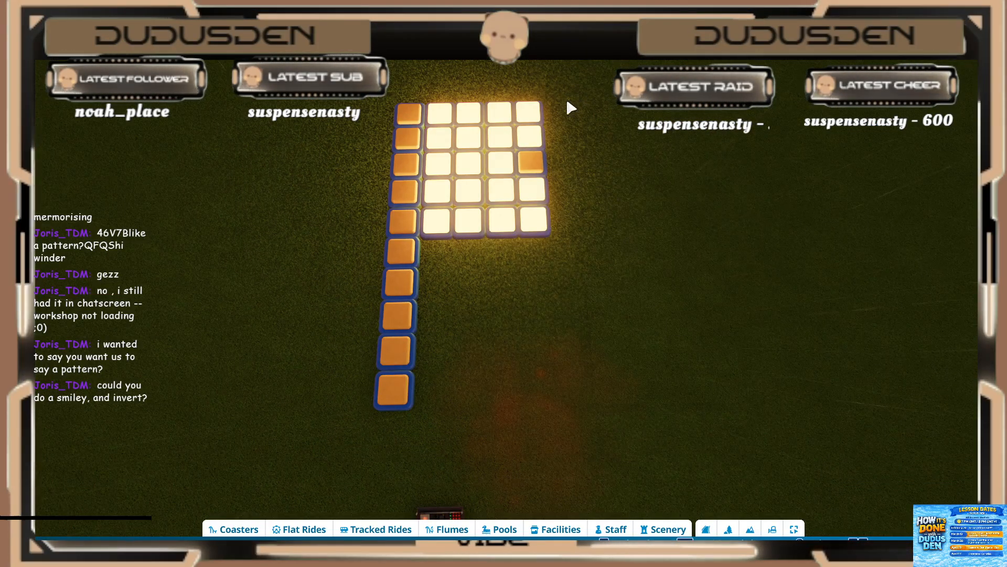
drag(570, 108, 463, 270)
key(Delete)
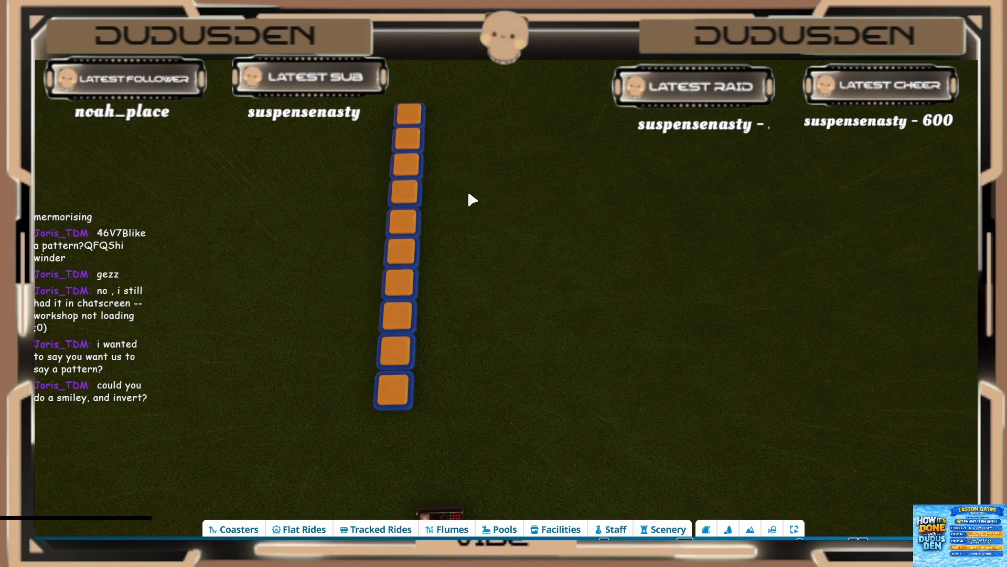
key(Escape)
key(Escape)
Step: Duplicate the whole first column side by side until there are five adjoining columns of lights
click(416, 223)
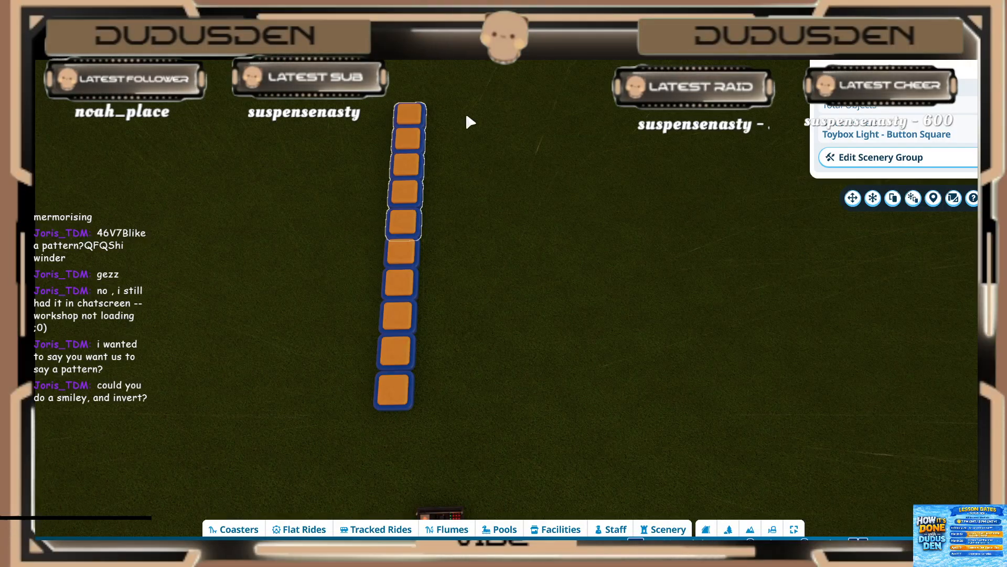
drag(466, 117, 334, 433)
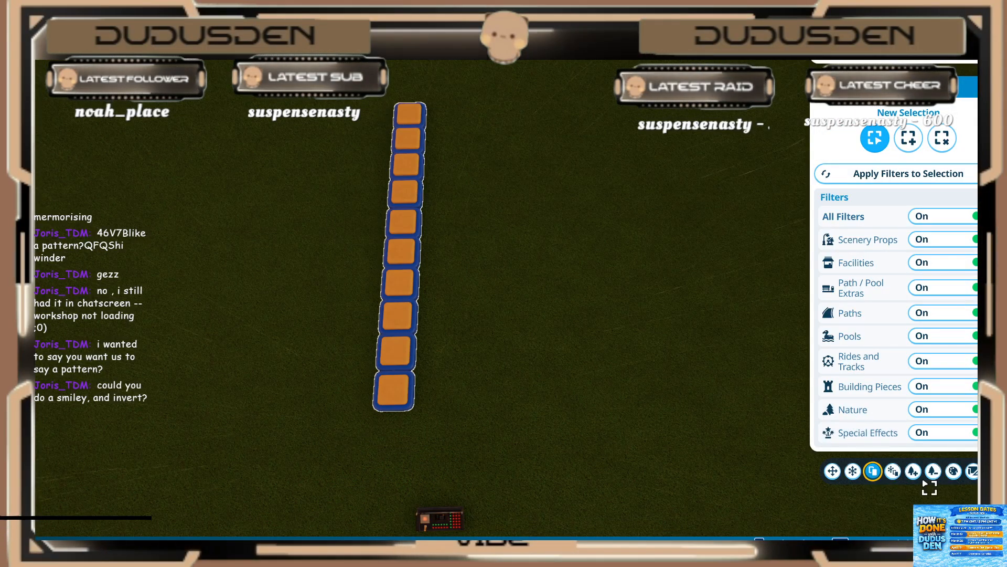
click(833, 471)
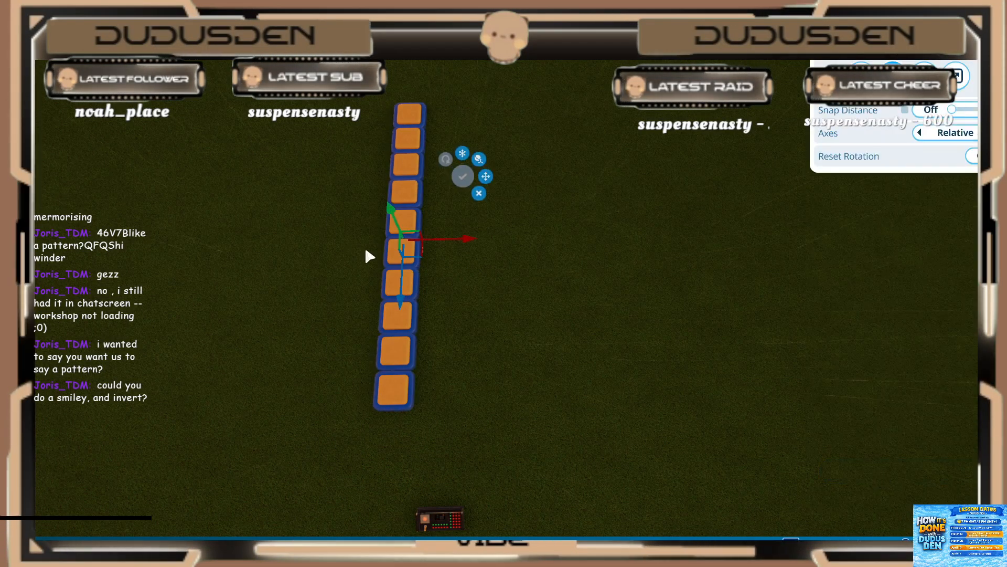
drag(475, 240, 594, 235)
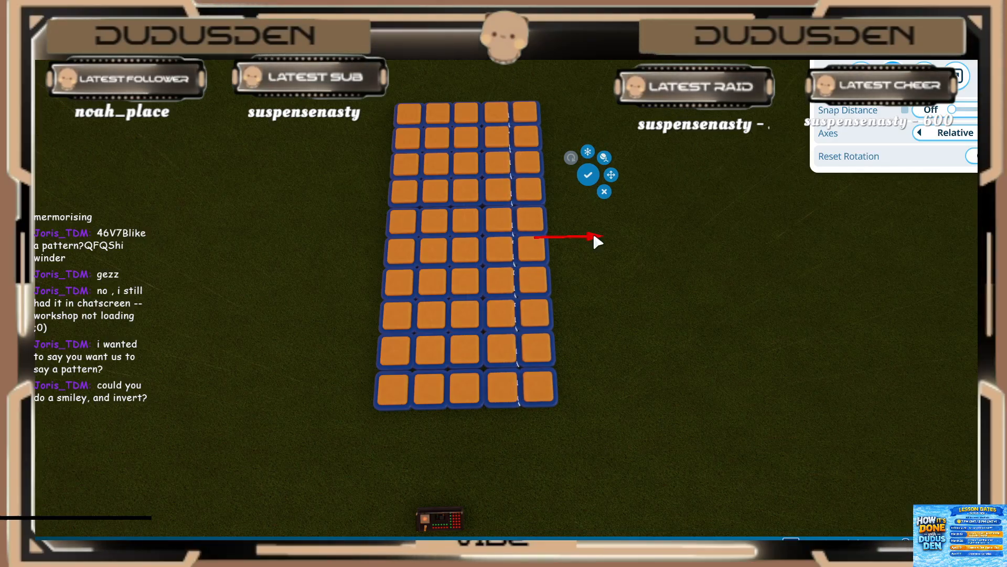
key(Escape)
Step: Duplicate the five-column block and place the copy directly beside it to complete the 10 by 10 grid
scroll(419, 142, down, 3)
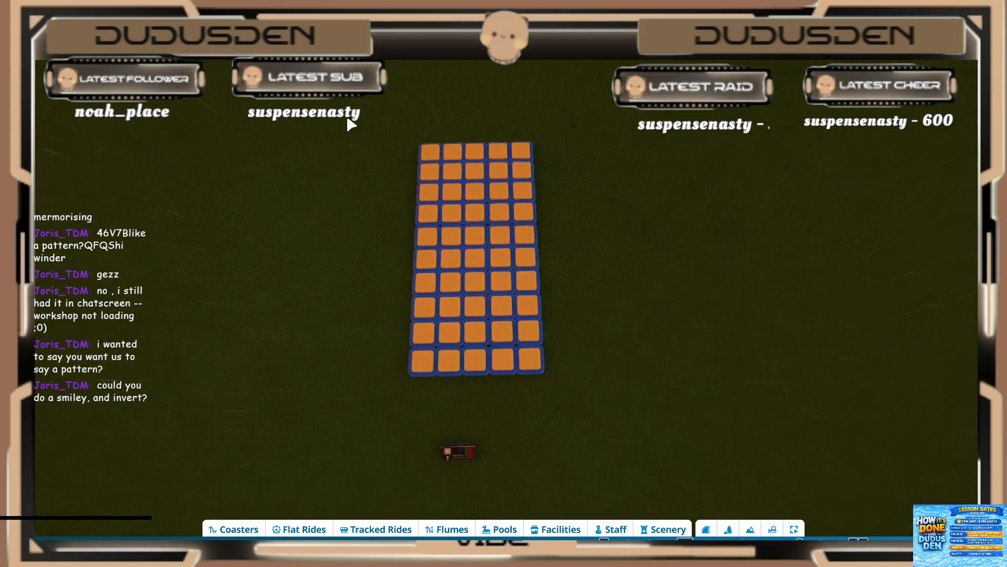
drag(348, 118, 592, 379)
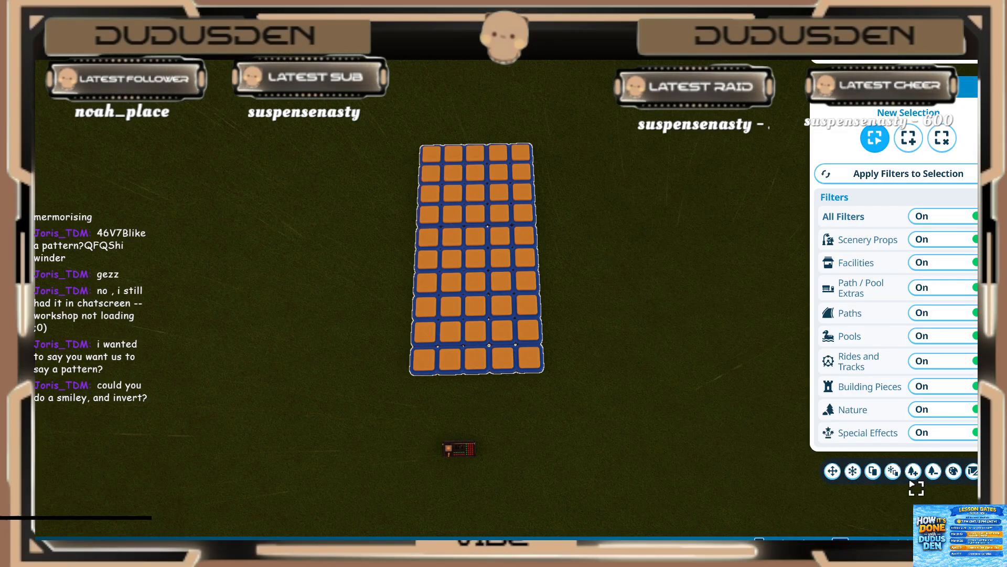
click(893, 472)
drag(534, 247, 659, 272)
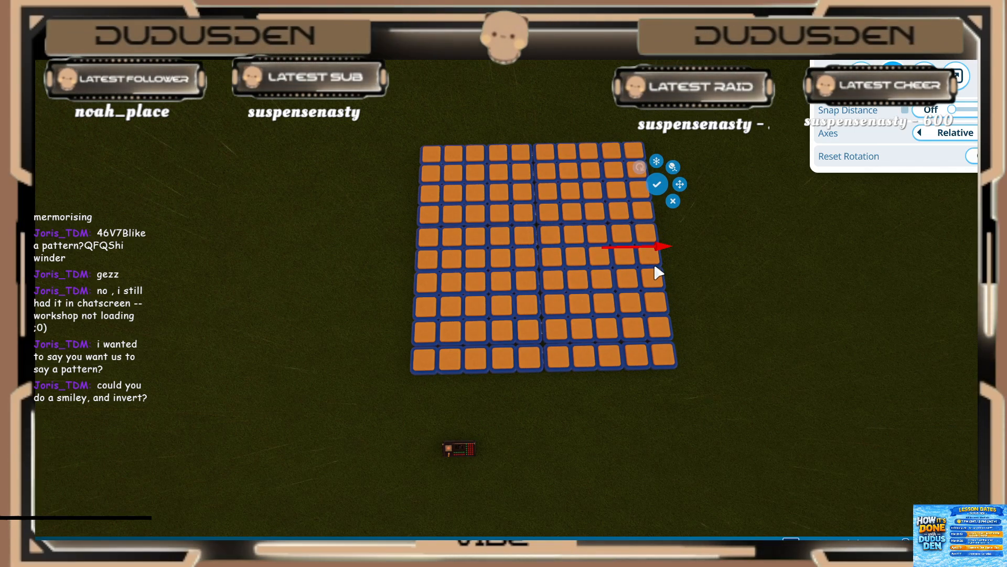
click(656, 184)
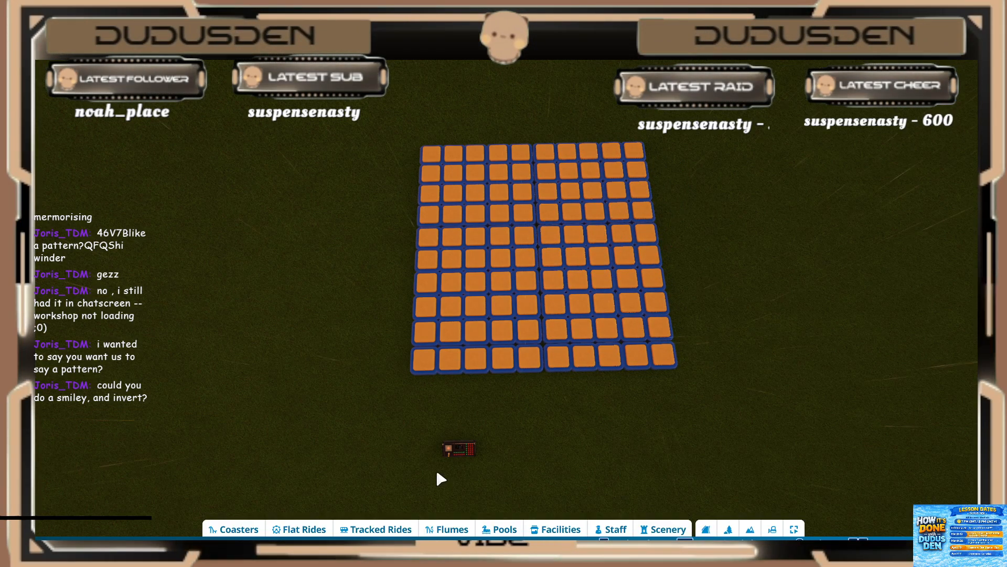
Step: Open the trigger sequence of the event sequencer in front of the grid and clear out its leftover tracks
click(466, 454)
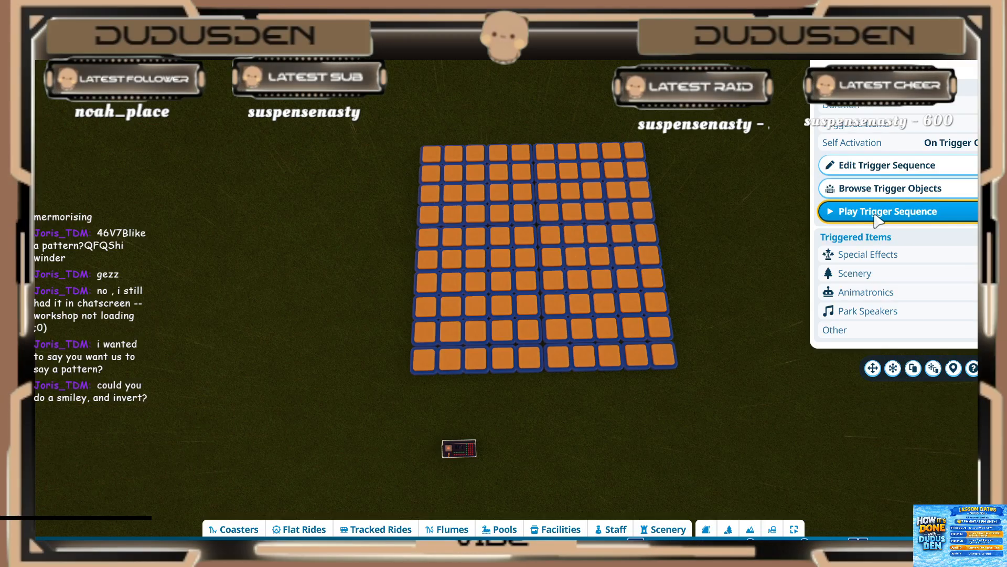
click(859, 164)
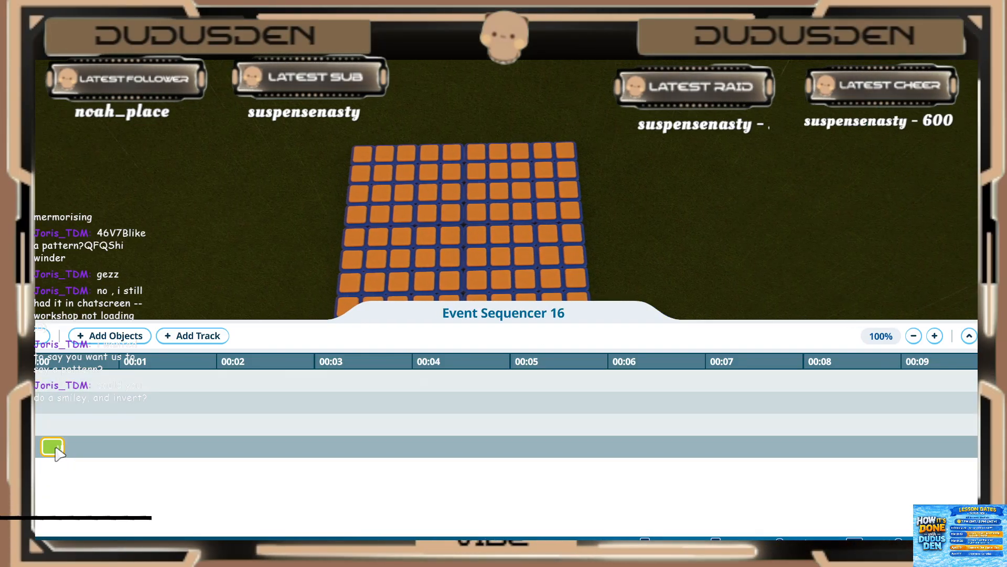
click(55, 447)
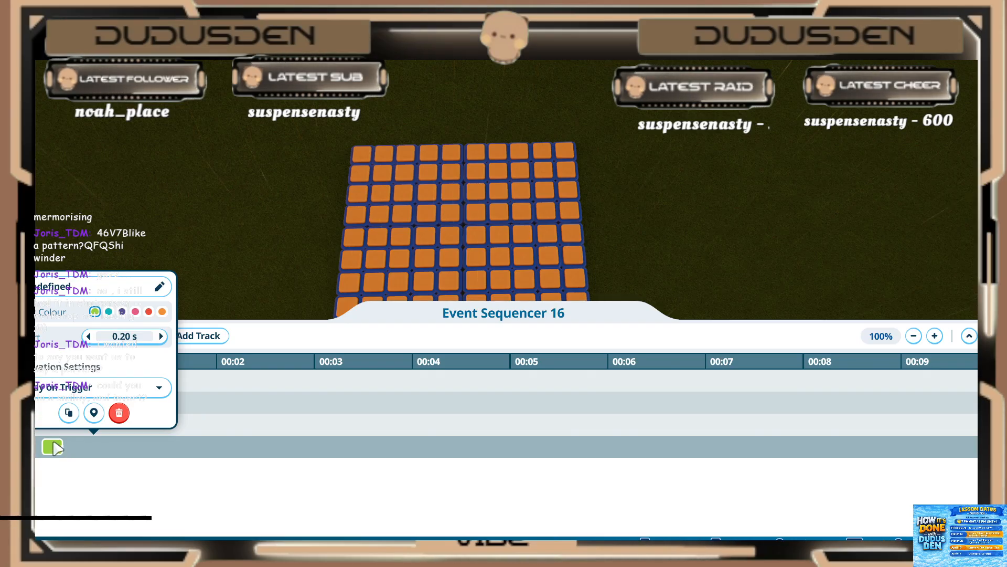
click(52, 447)
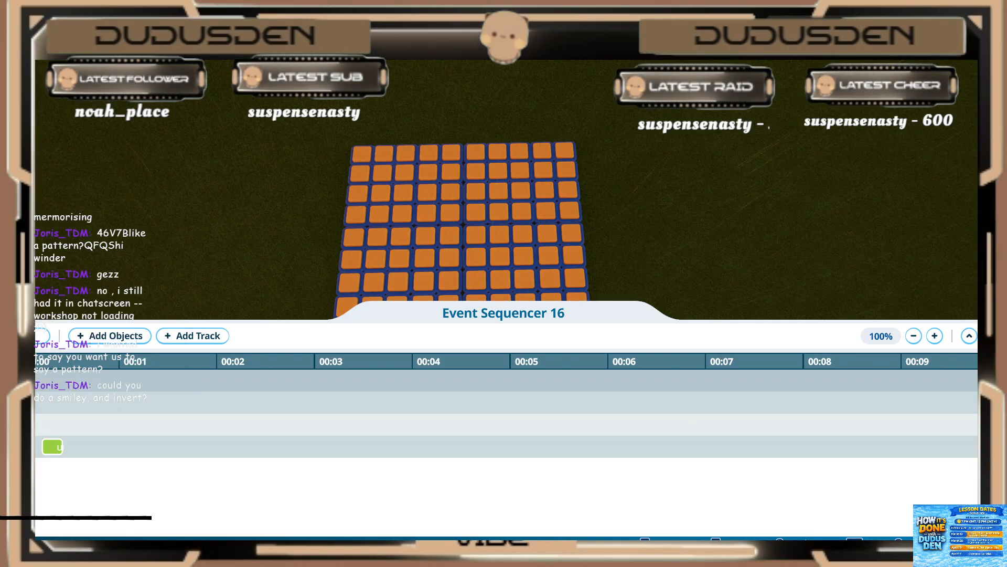
click(11, 380)
click(11, 380)
click(12, 381)
click(11, 381)
Step: Add the fifth and sixth lights of the tenth column, counted from the back, to the trigger sequence
click(109, 335)
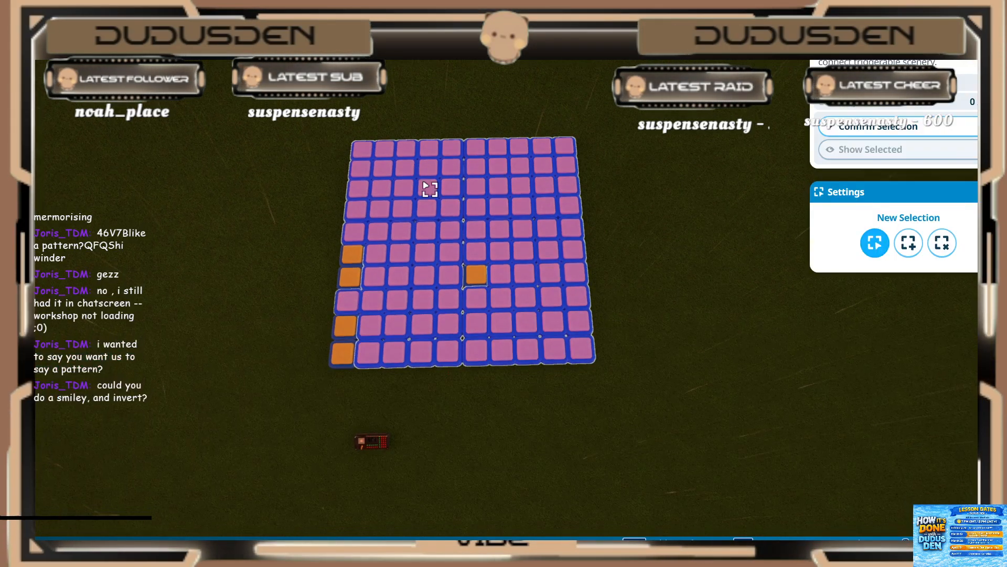
key(s)
scroll(474, 334, up, 3)
key(w)
key(d)
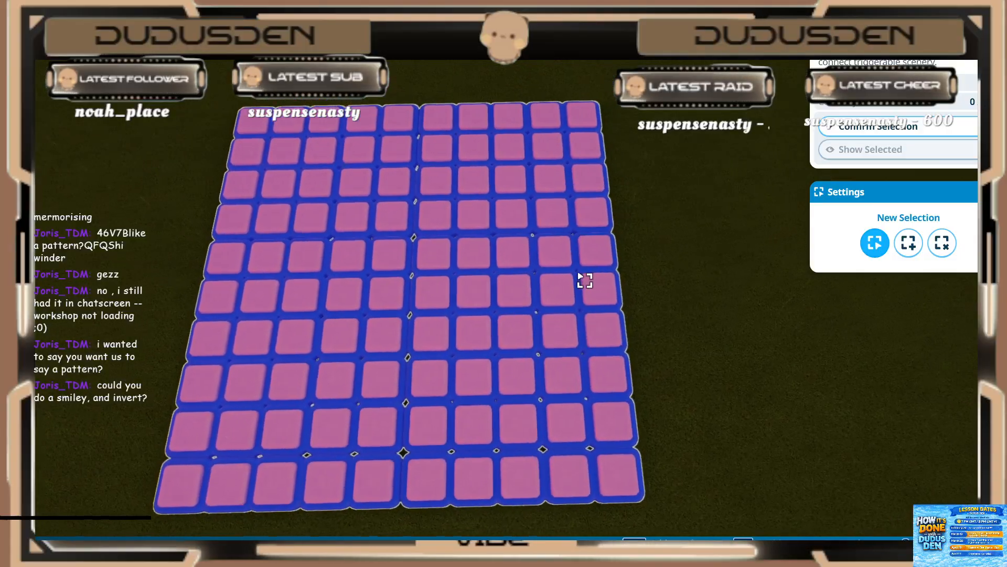
shift+click(588, 266)
shift+click(585, 292)
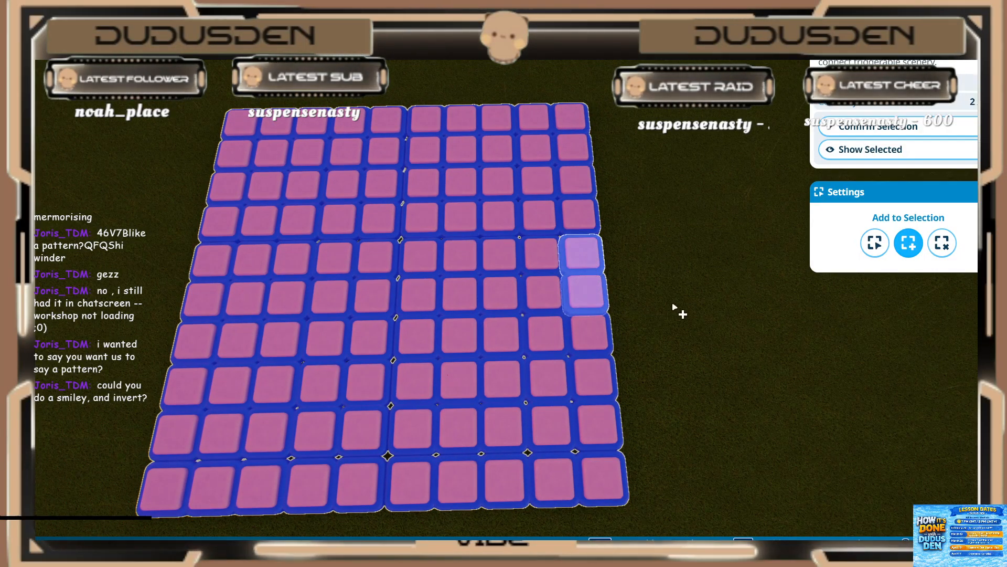
click(881, 127)
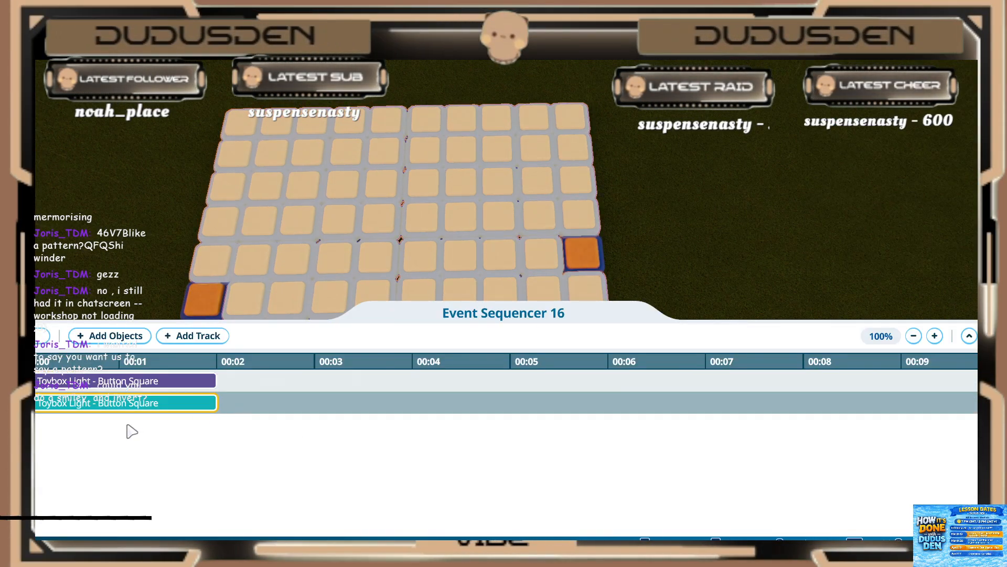
Step: Set the purple light event on the first track to Play on Trigger for 0.20 s
key(s)
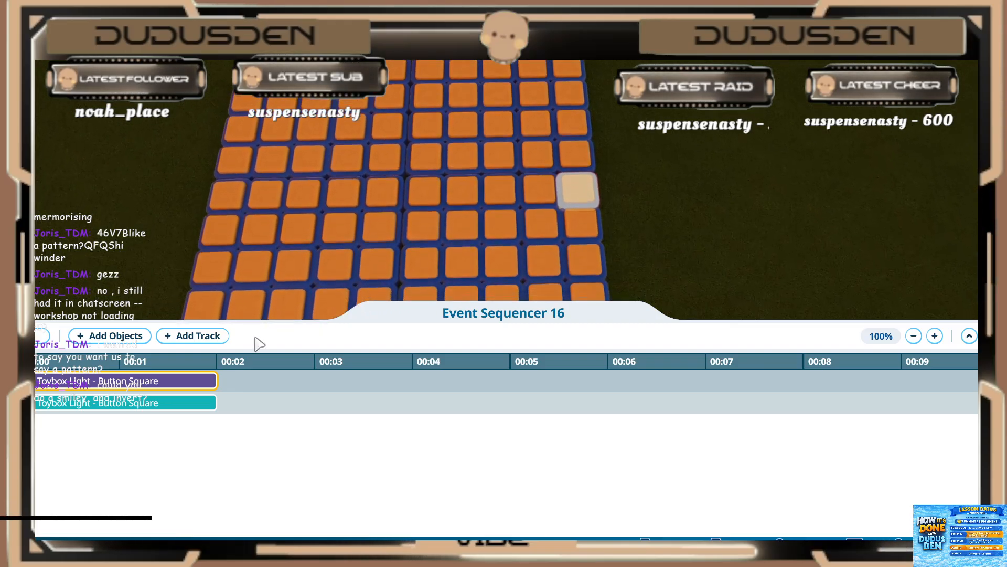
click(103, 381)
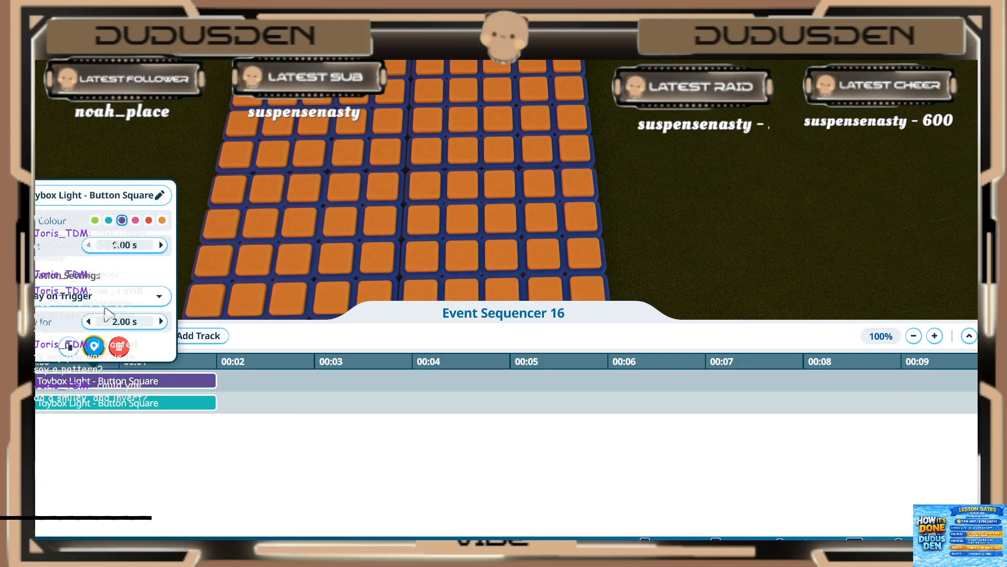
click(105, 295)
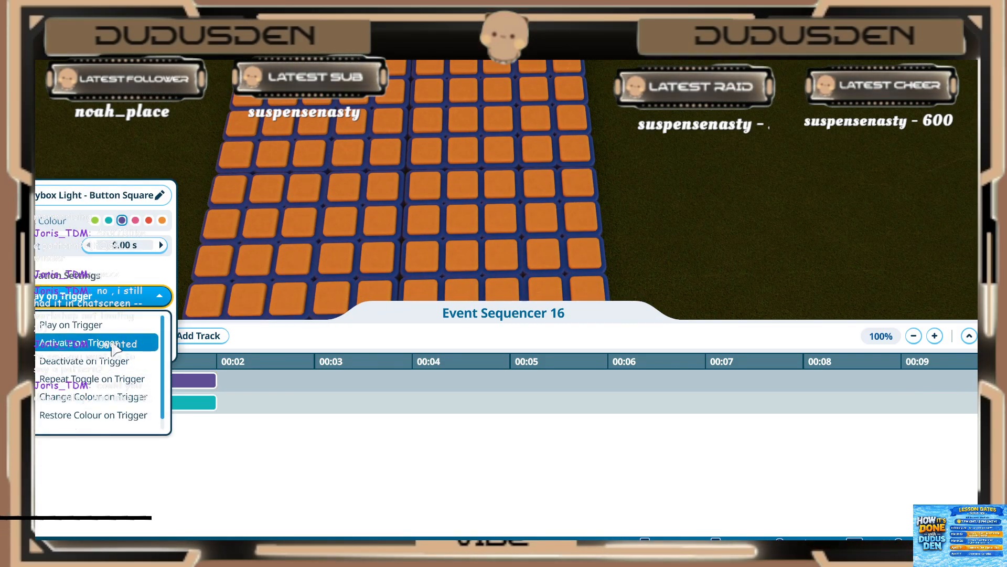
click(94, 378)
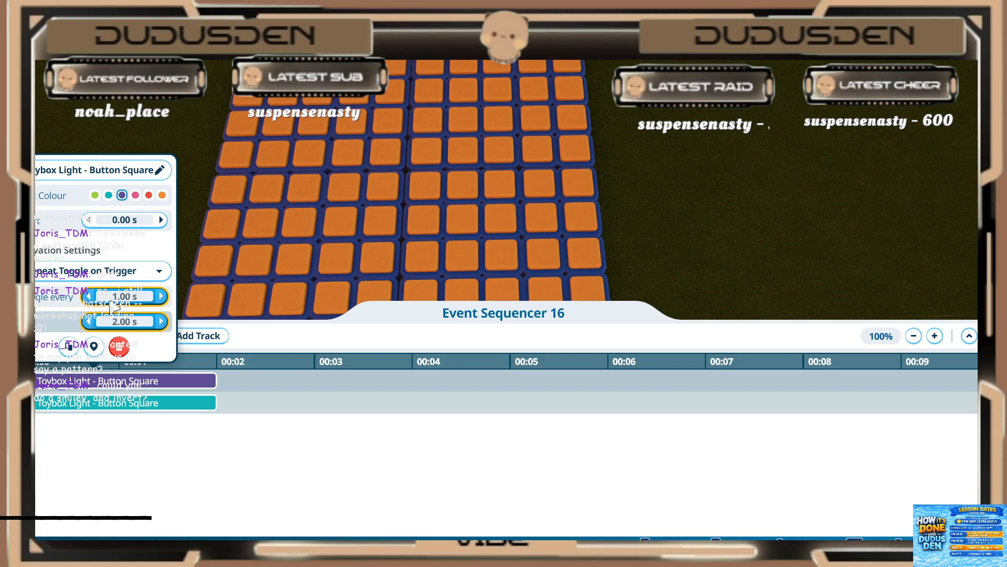
click(94, 272)
click(94, 352)
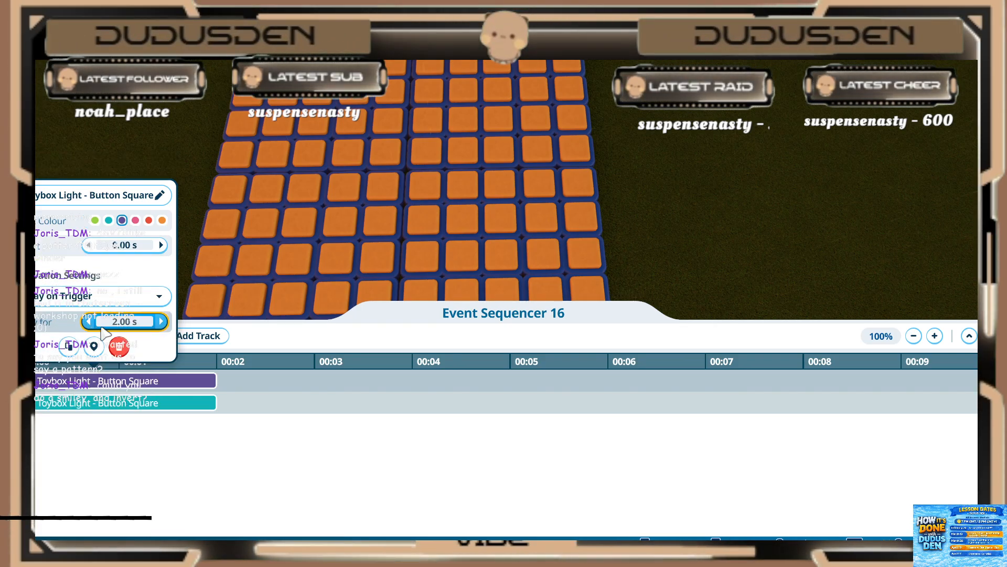
click(112, 322)
text(0.2)
key(Return)
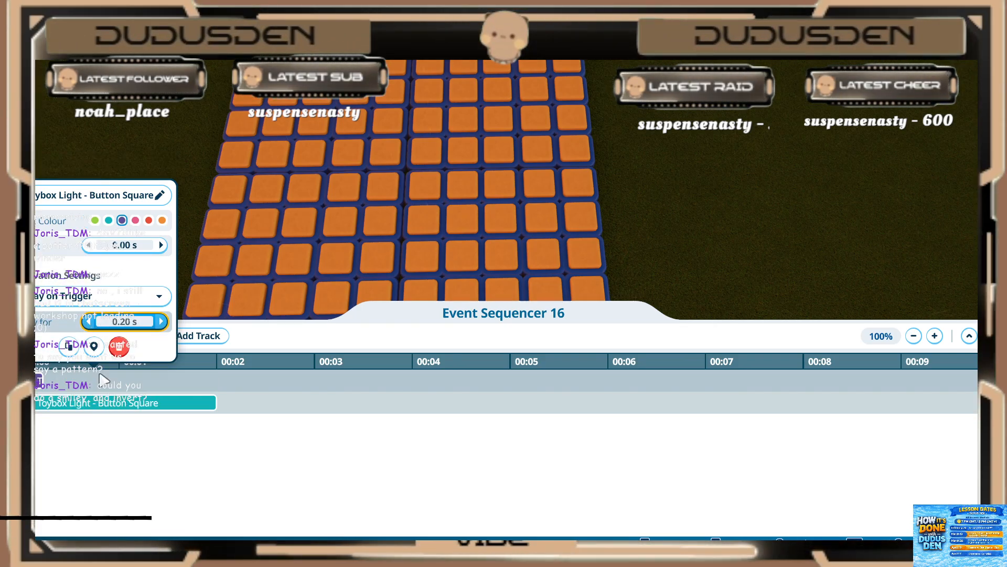
Step: Set the teal light event on the second track to play for 0.20 s
click(84, 403)
click(125, 343)
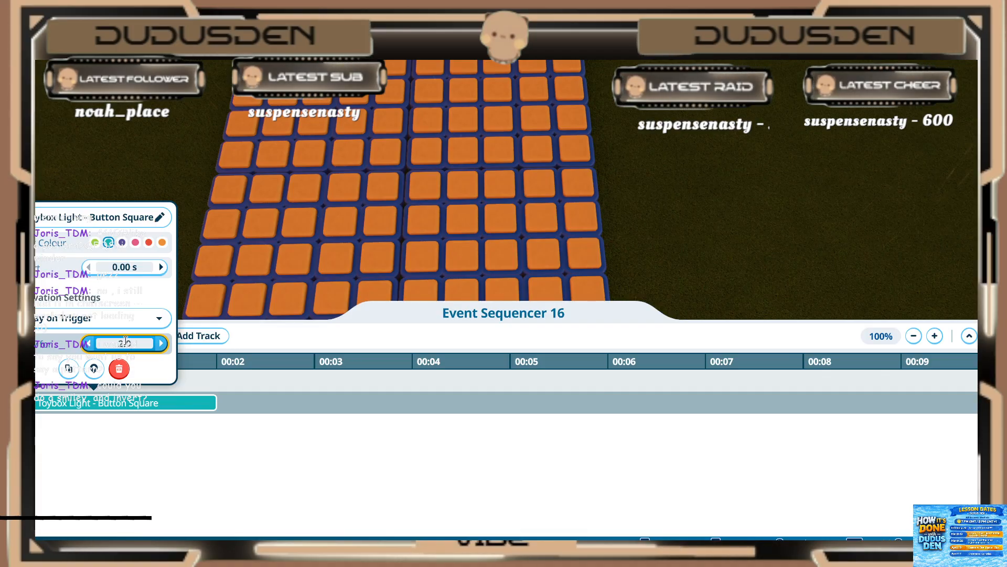
text(0.2)
key(Return)
click(72, 422)
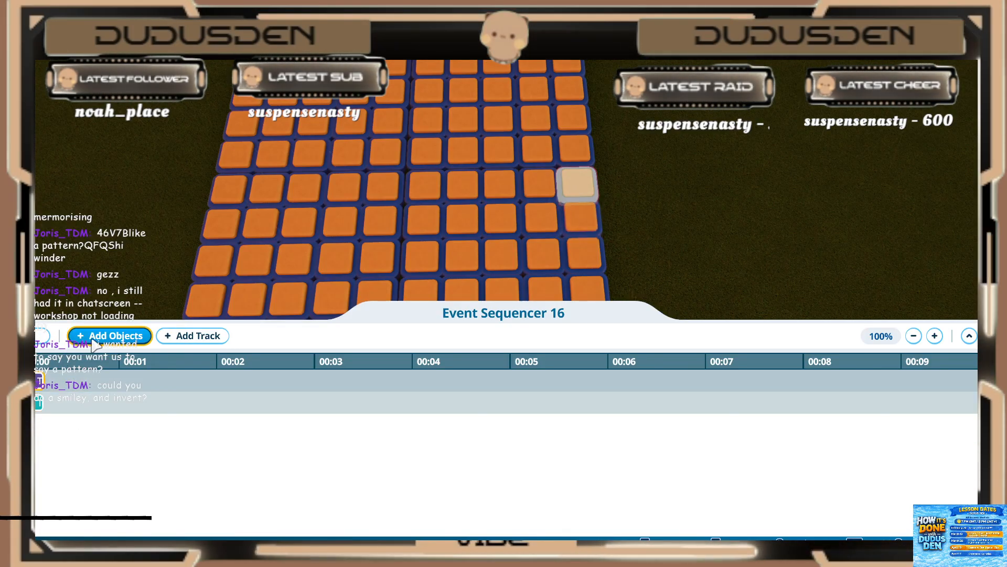
Step: Add four more lights to the sequence: the fifth and sixth in the ninth column, the fourth and seventh in the tenth
click(103, 336)
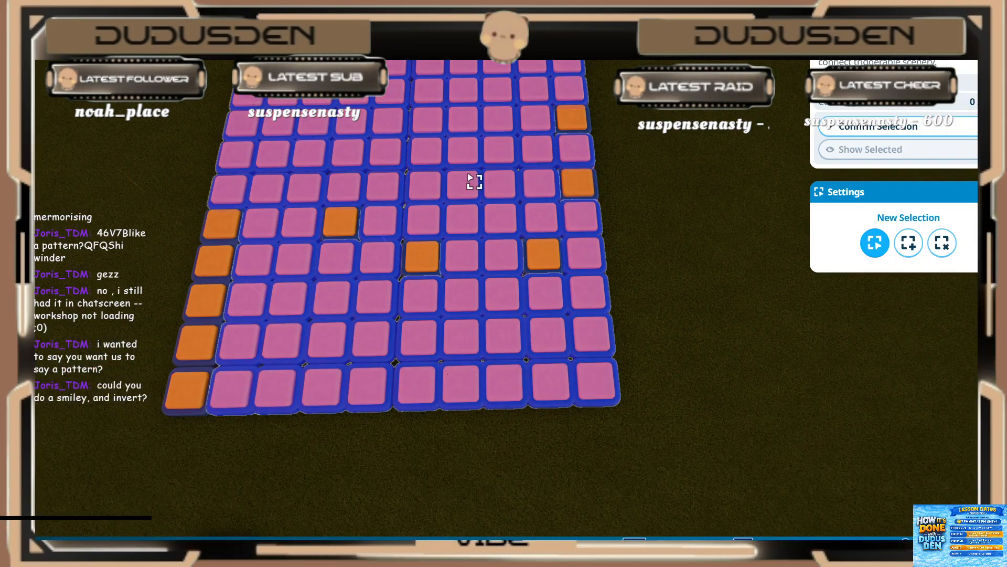
click(550, 190)
shift+click(551, 218)
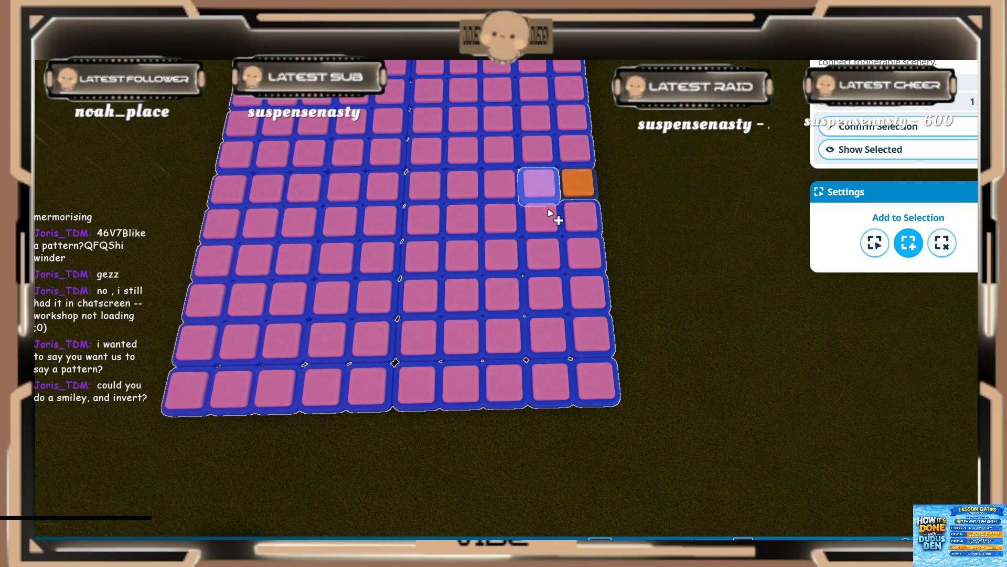
click(583, 255)
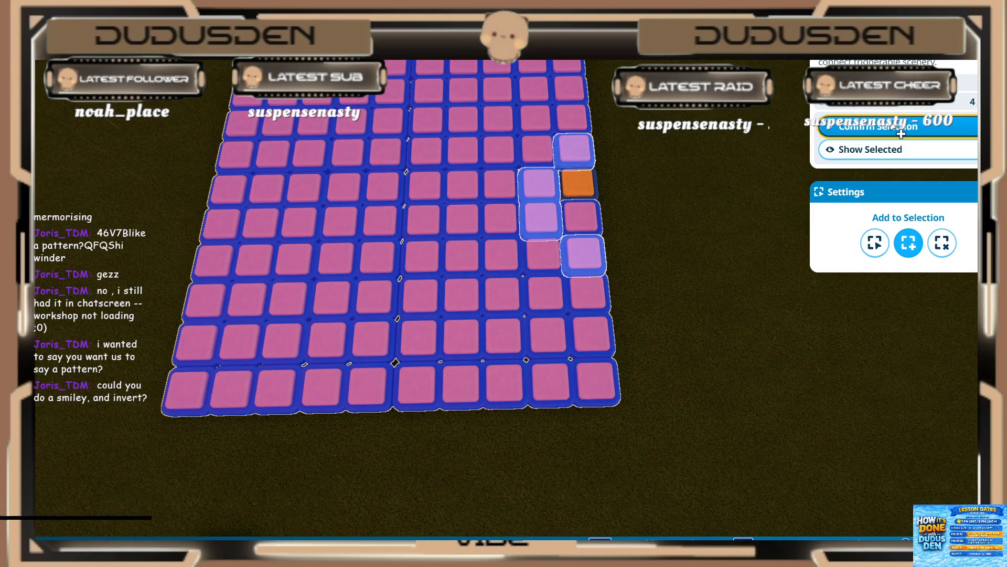
click(895, 131)
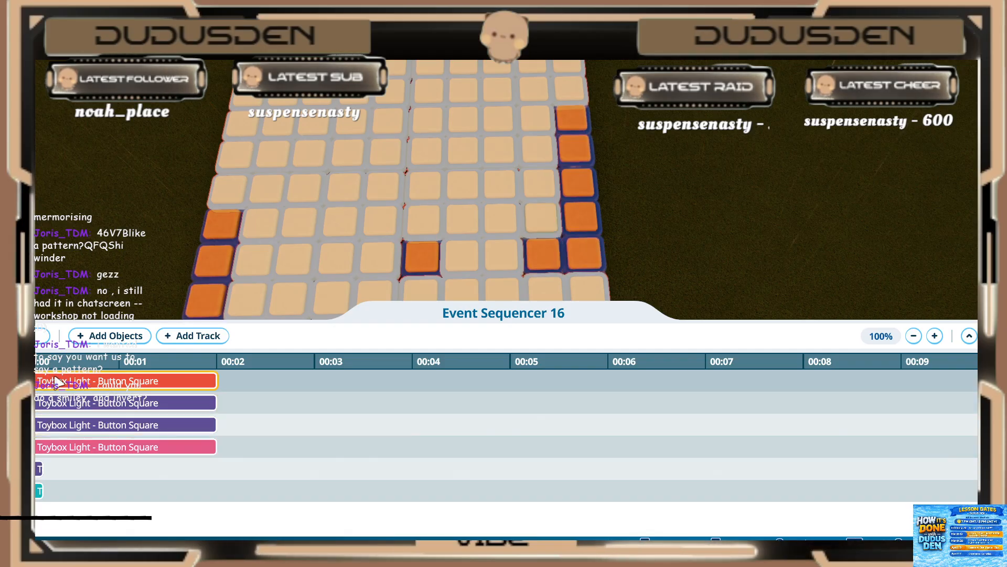
Step: Shift the red light event on the first track to start at 0.20 s and play for 0.20 s
drag(61, 385, 90, 389)
click(93, 383)
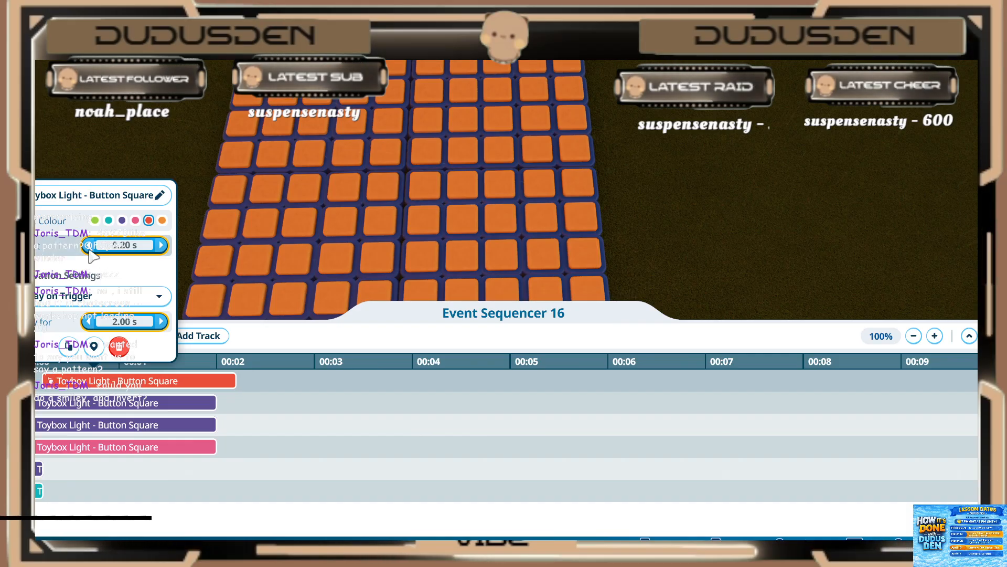
click(101, 320)
text(.)
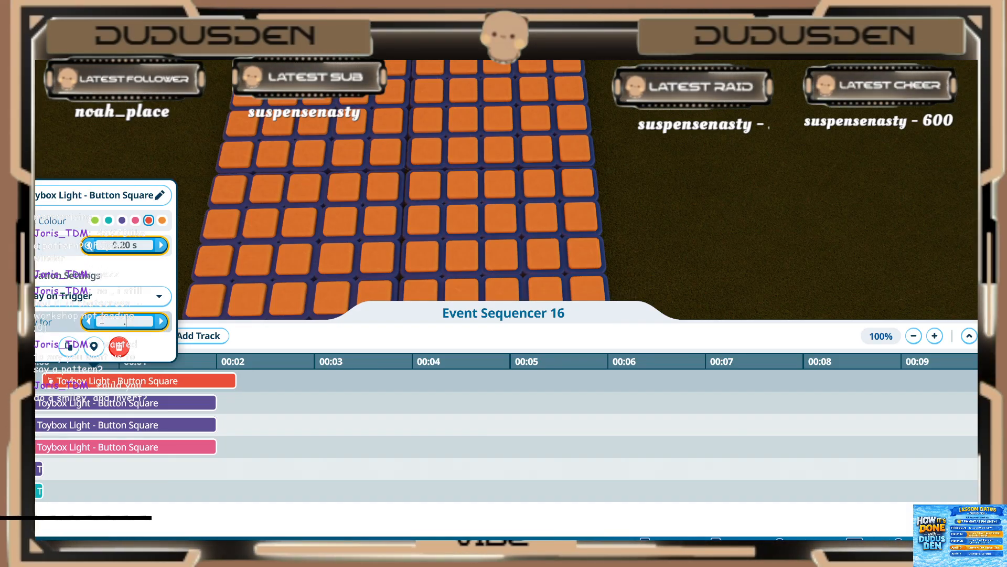
text(2)
key(Return)
Step: Set the purple light event on the second track to start at 0.20 s and play for 0.20 s
click(70, 413)
click(68, 400)
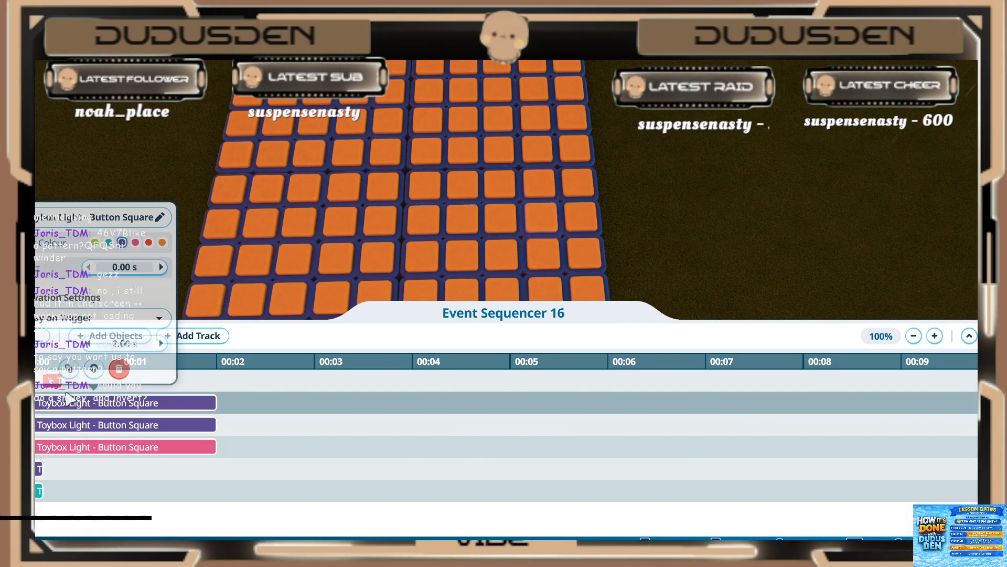
click(121, 269)
text(.2)
key(Return)
click(110, 347)
text(.0)
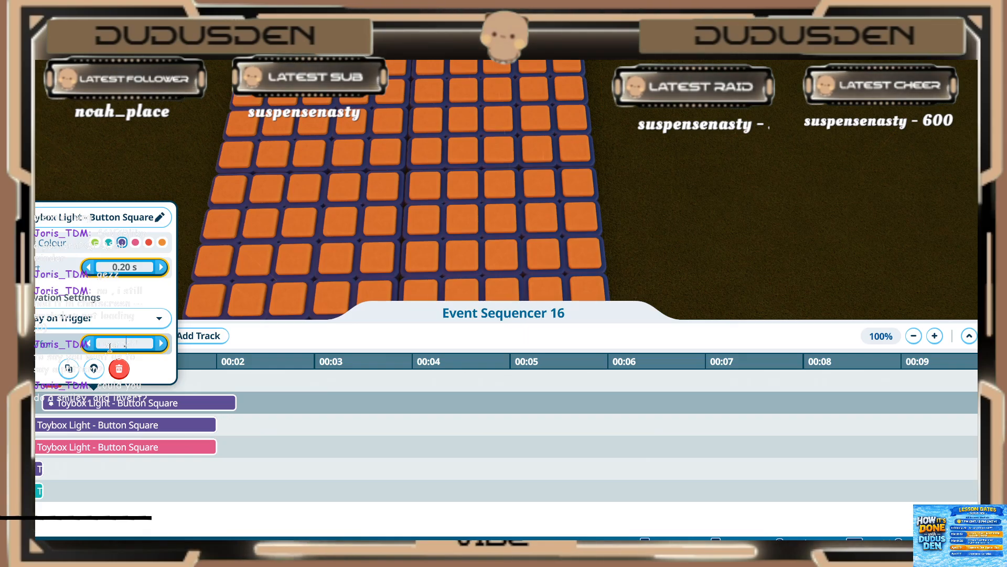
text(2)
key(Return)
Step: Set the purple light event on the third track to start at 0.20 s and play for 0.20 s
click(86, 426)
click(83, 430)
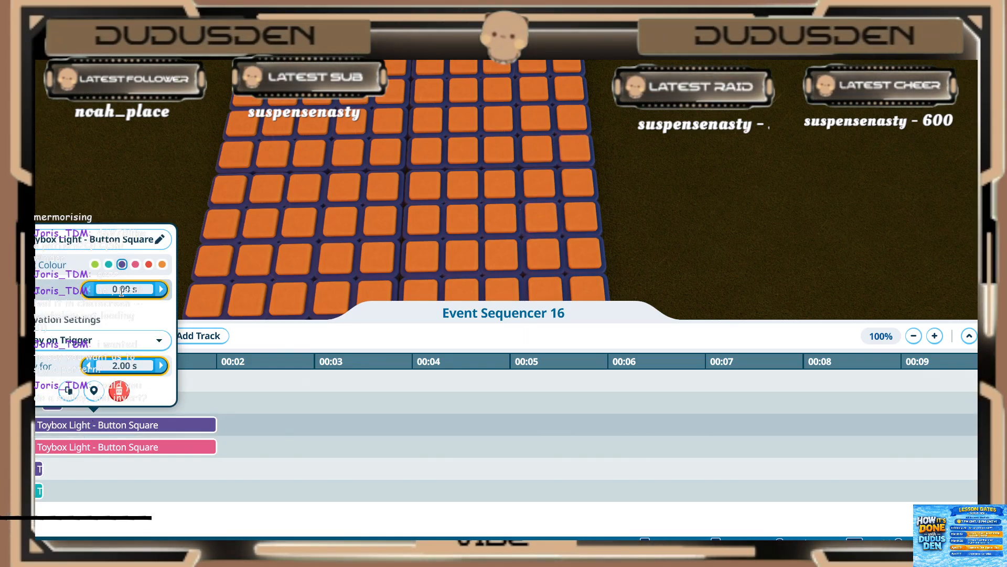
key(Return)
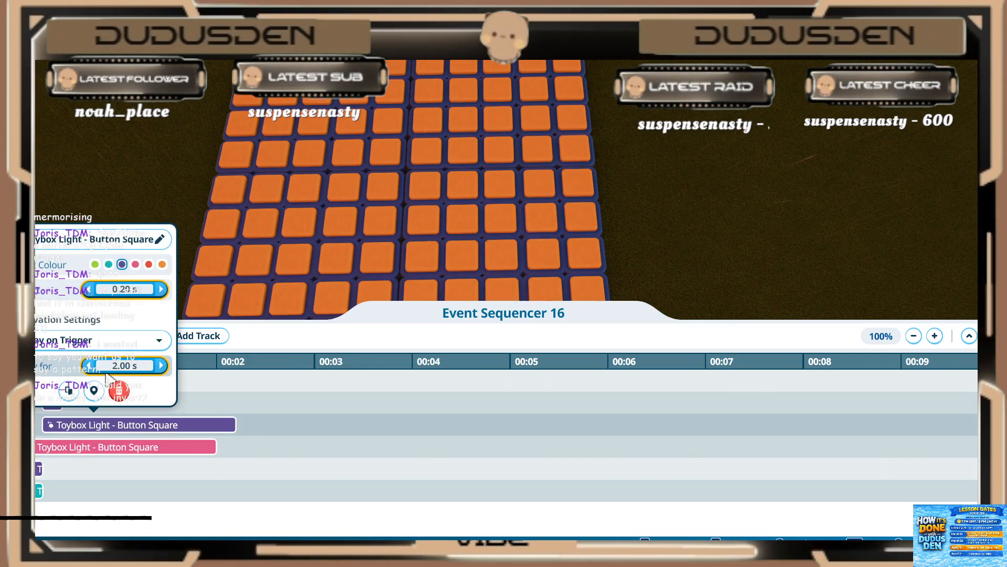
key(Return)
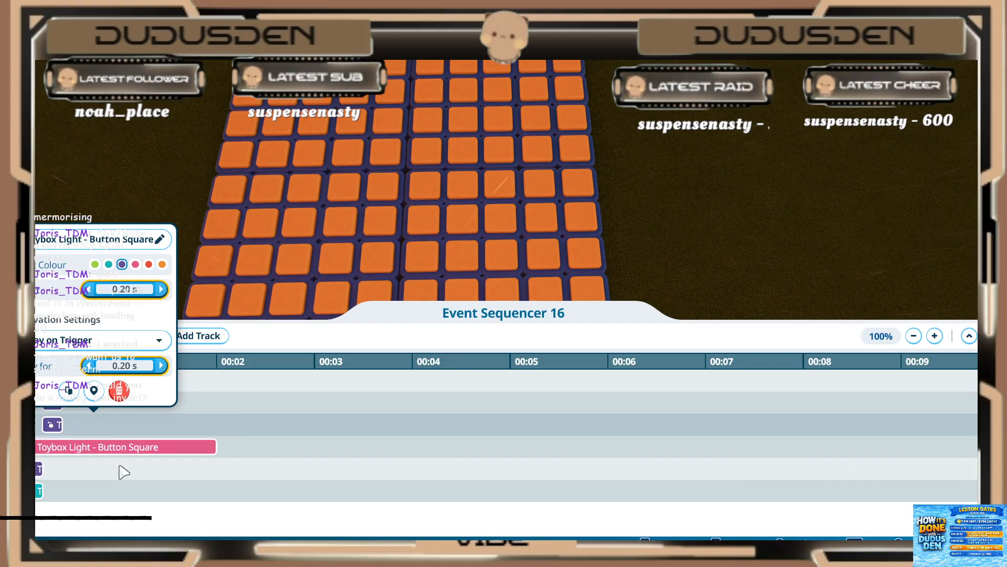
Step: Set the pink light event on the fourth track to start at 0.20 s and play for 0.20 s
click(100, 450)
click(95, 452)
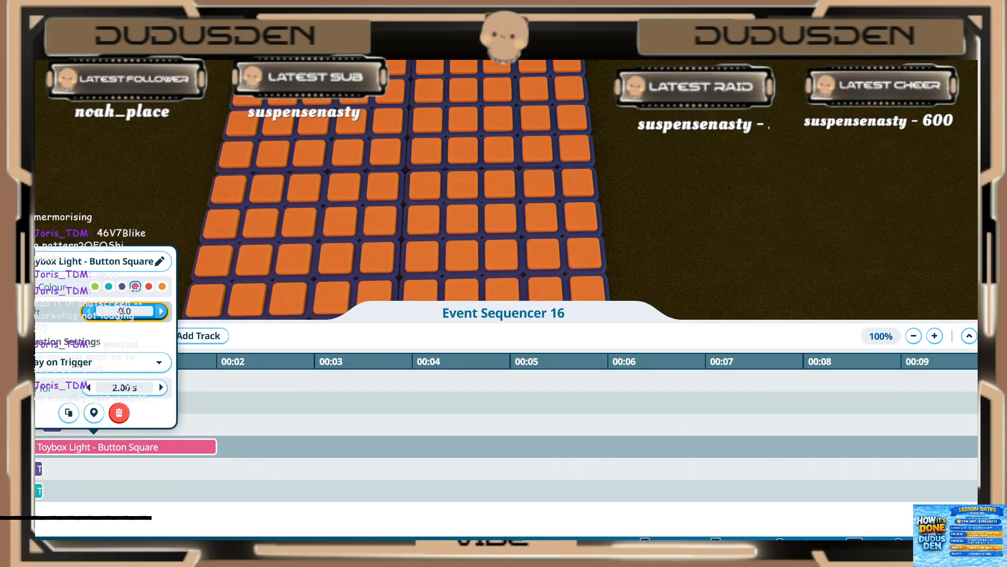
key(Return)
click(116, 386)
text(.)
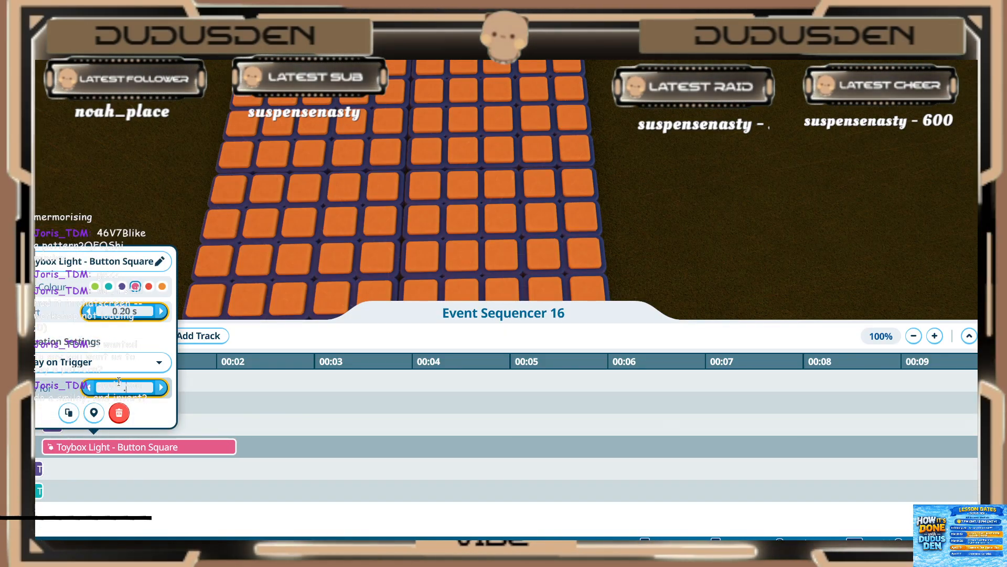
text(2)
key(Return)
click(120, 467)
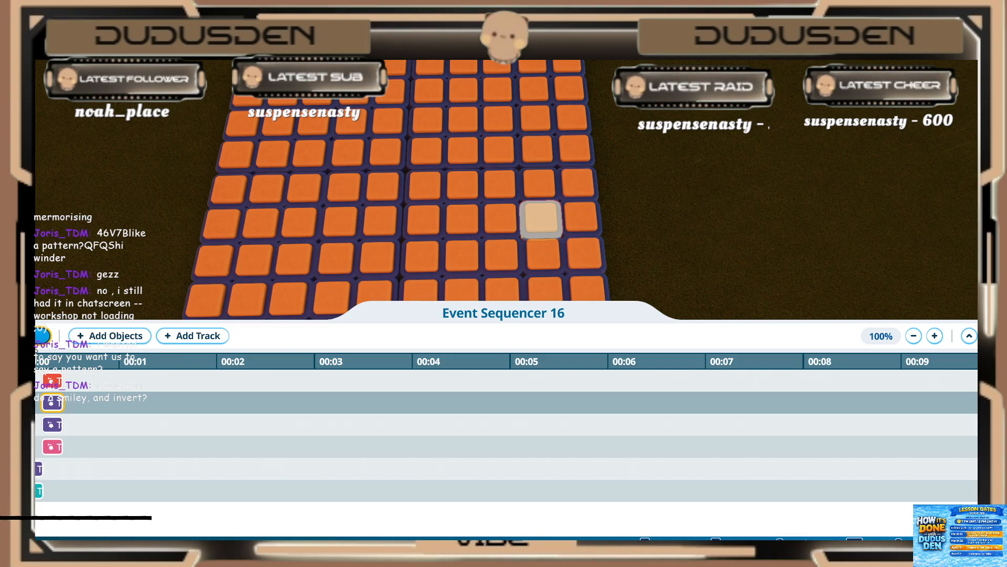
Step: Add six more lights to the sequencer, forming a V around the already programmed lights at the middle of the grid's edge
click(137, 337)
key(d)
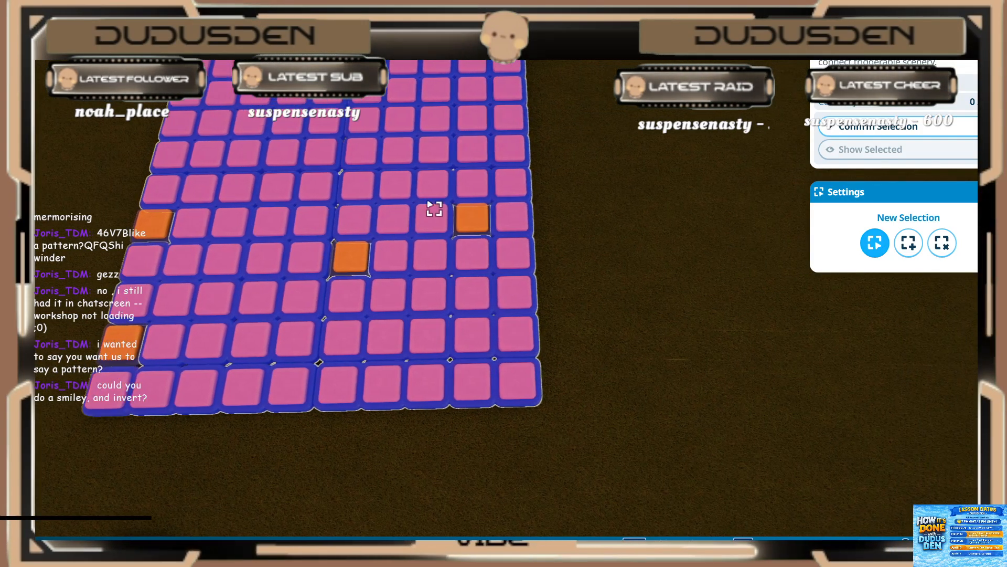
click(421, 219)
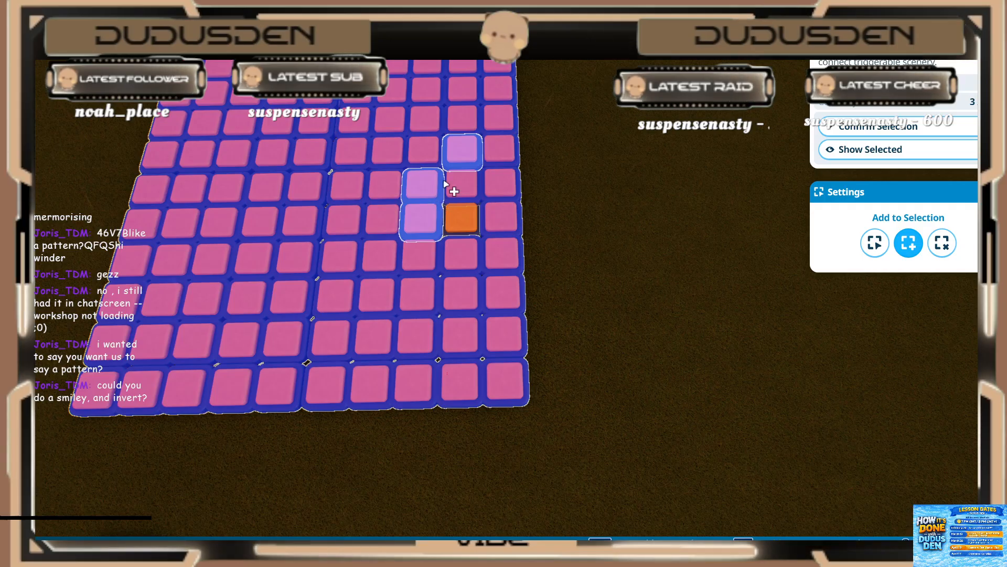
key(ctrl)
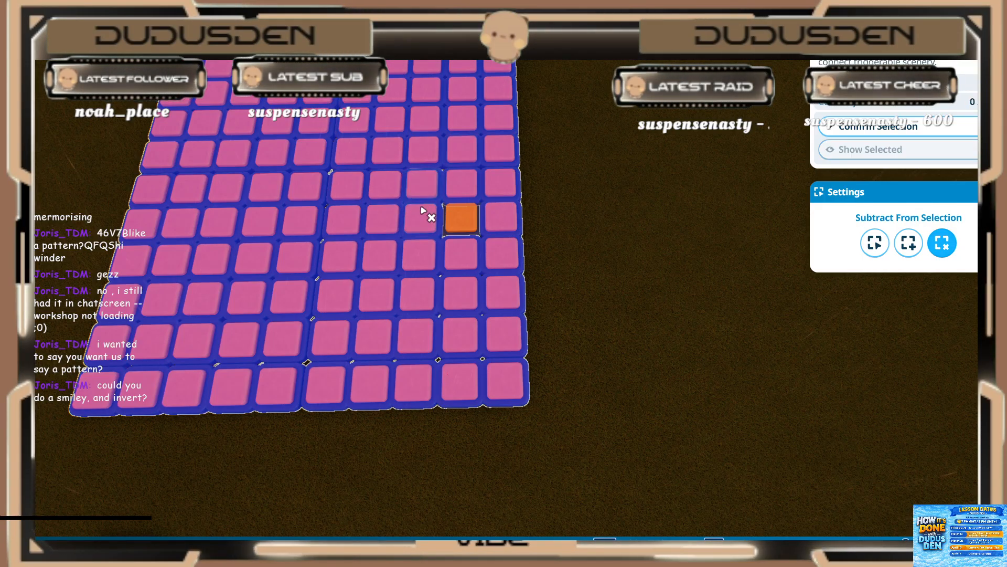
click(461, 256)
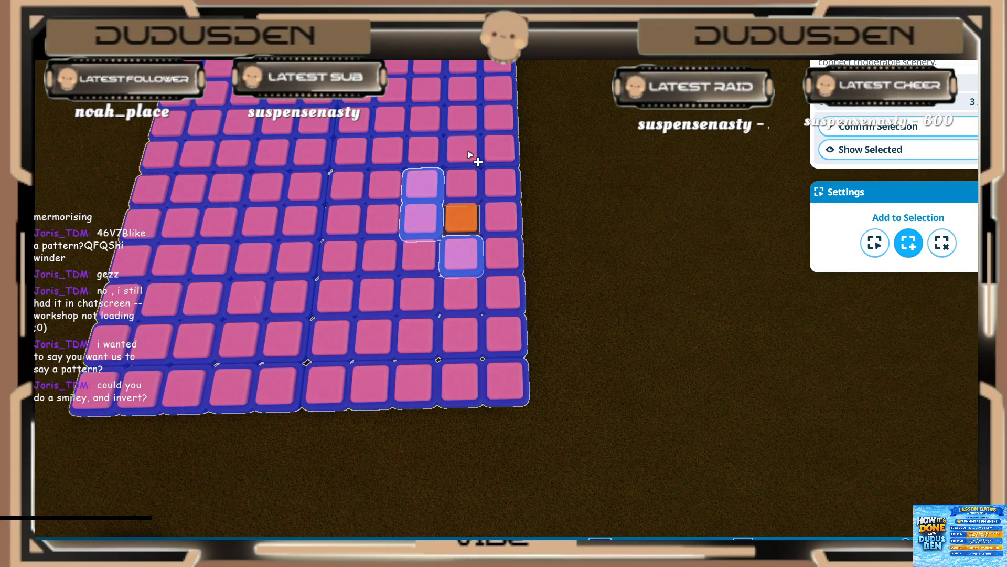
click(462, 153)
click(506, 286)
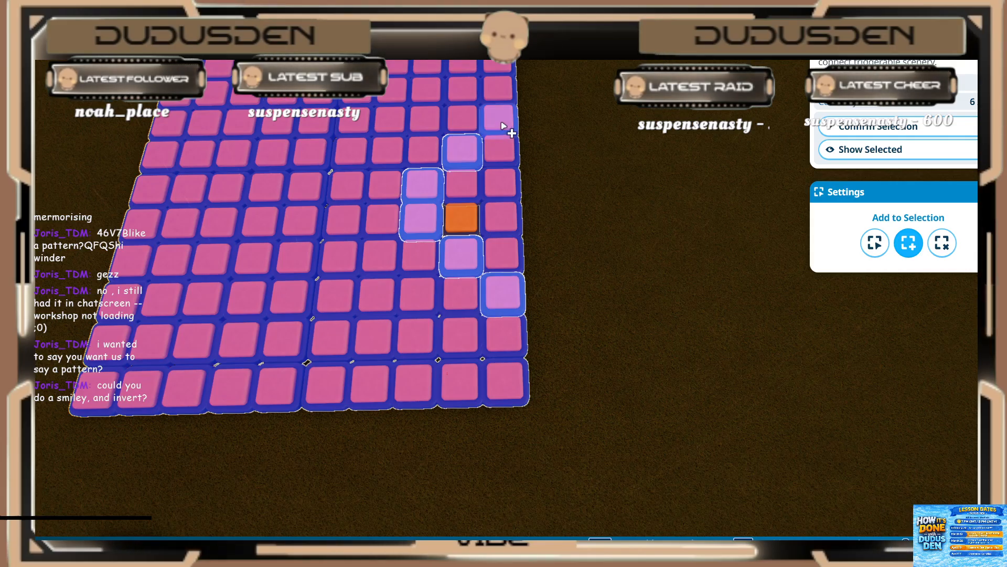
click(872, 130)
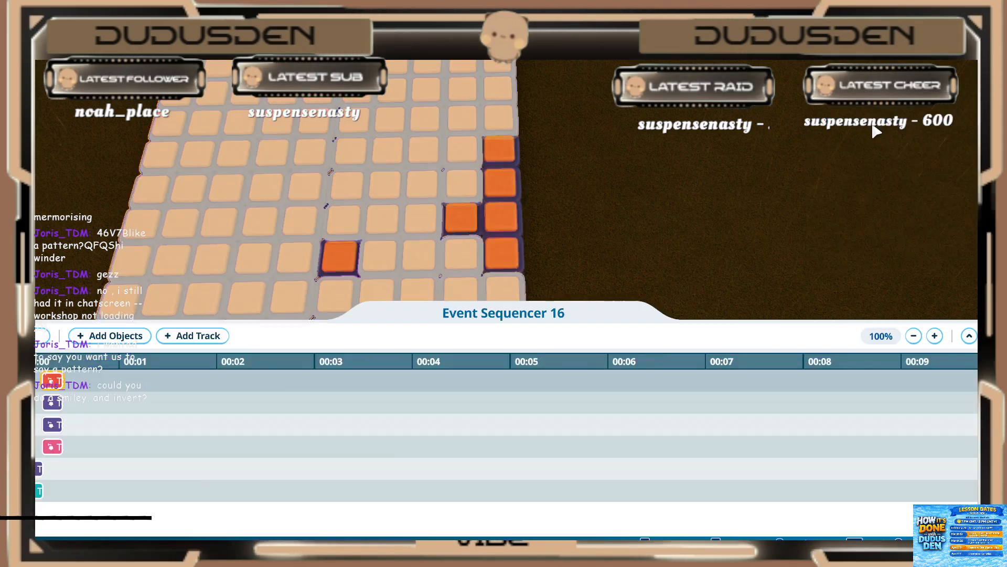
Step: Set the red light event on the sixth track to start at 0.40 s and play for 0.20 s
mouse_move(90, 497)
mouse_down()
mouse_move(115, 498)
mouse_move(84, 494)
mouse_up()
click(94, 491)
click(107, 354)
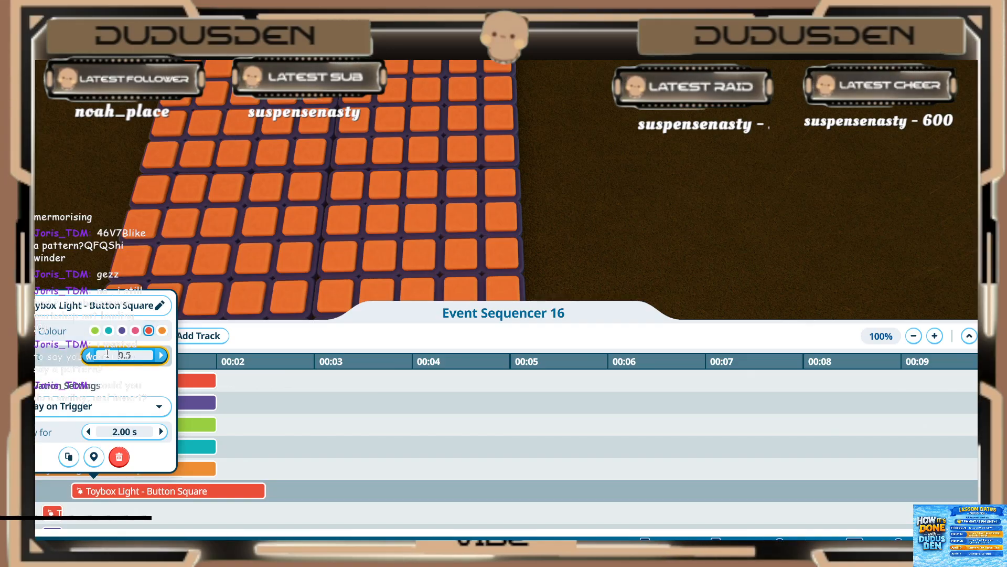
key(Return)
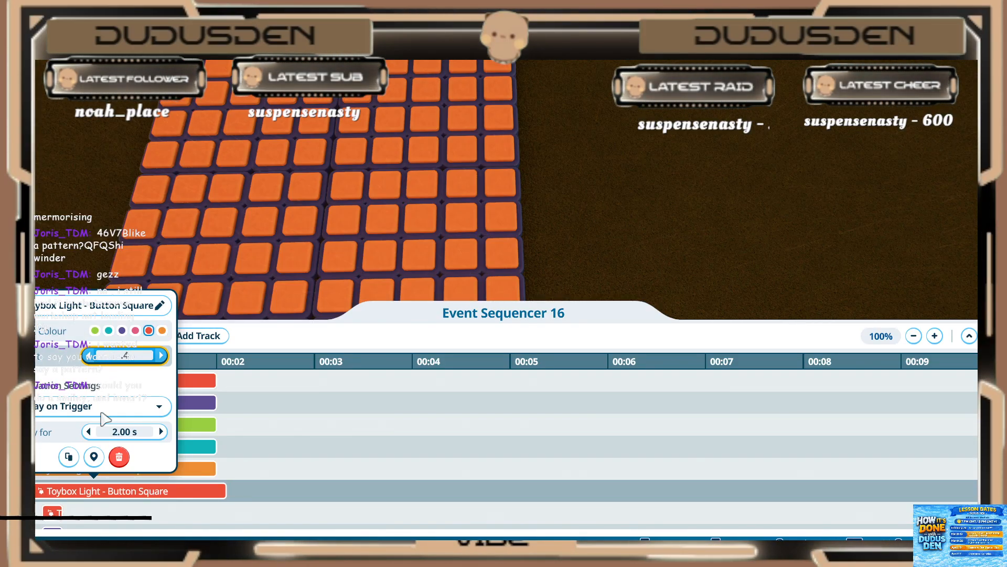
key(Return)
click(115, 431)
text(.2)
key(Return)
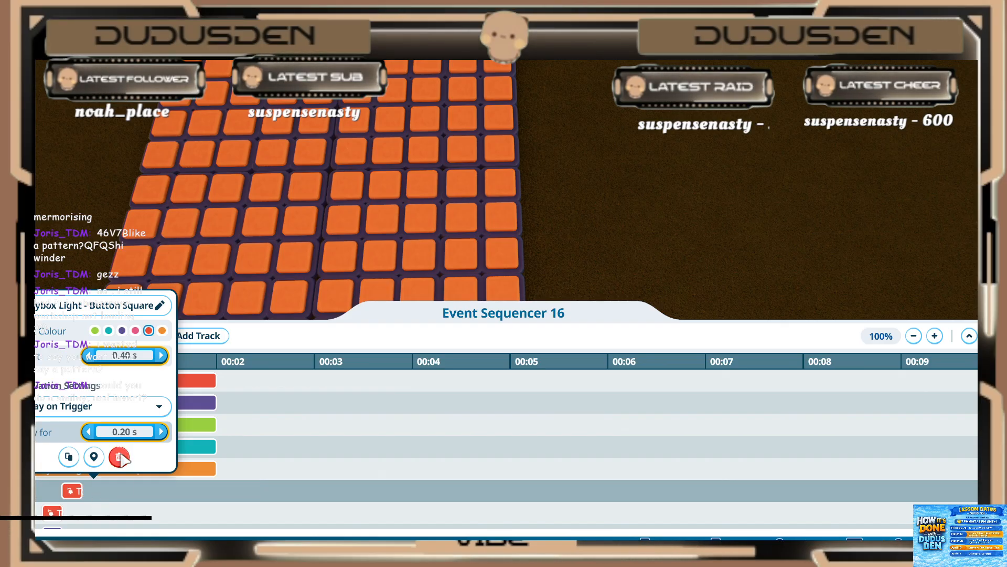
click(127, 474)
Step: Set the orange light event on the fifth track to start at 0.40 s and play for 0.20 s
click(126, 473)
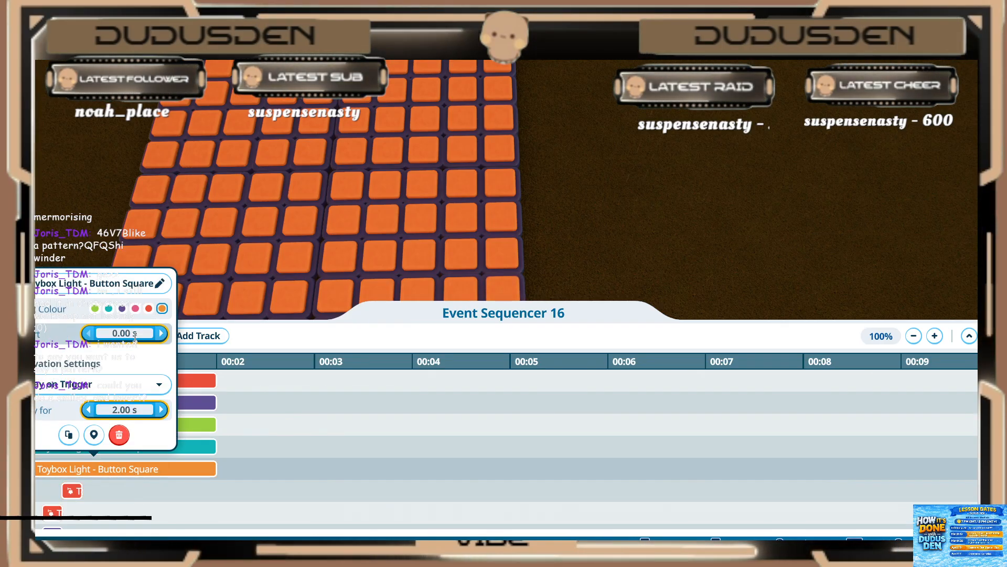
click(138, 331)
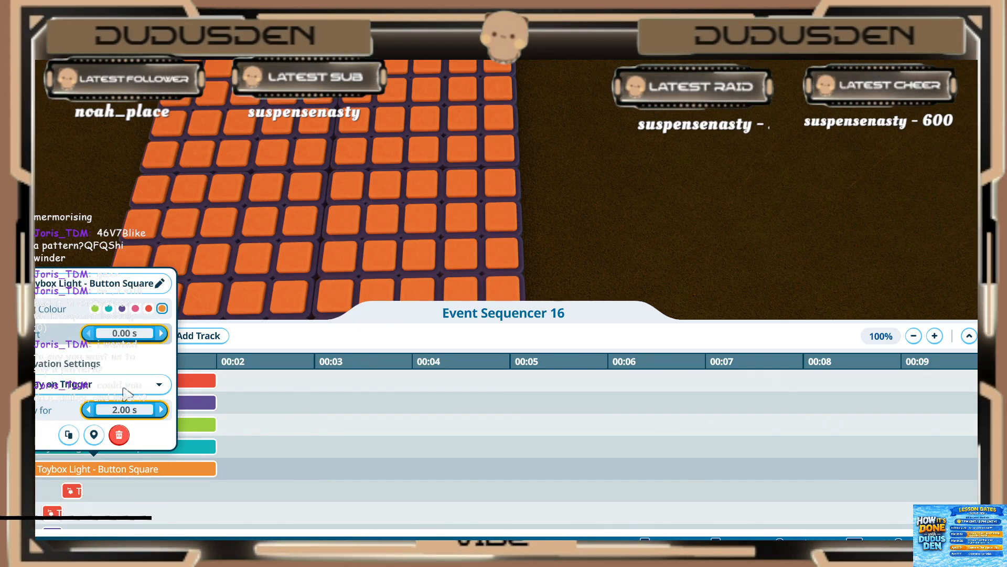
text(.4)
key(Return)
text(2)
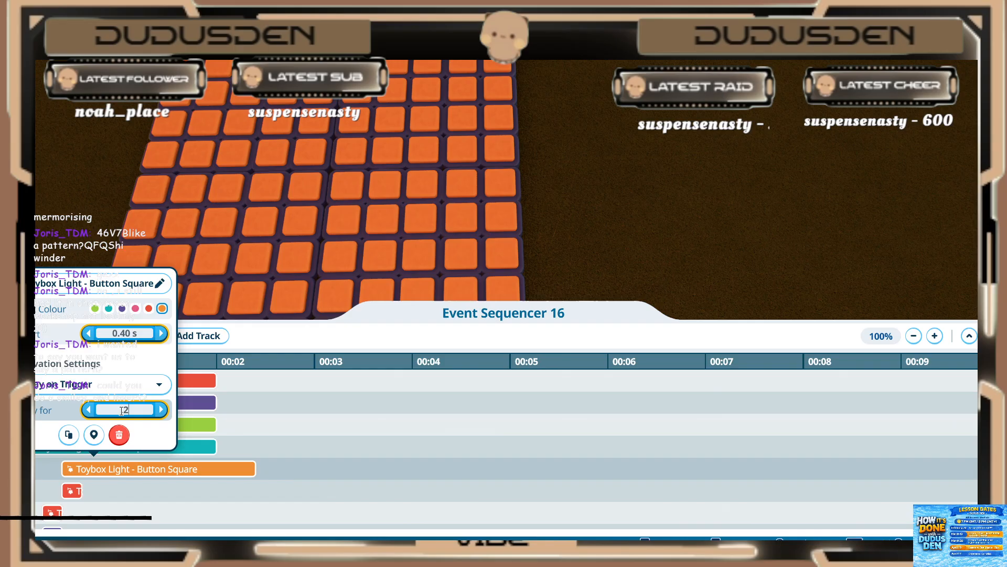
key(Return)
Step: Set the teal light event on the fourth track to start at 0.40 s and play for 0.20 s
click(123, 446)
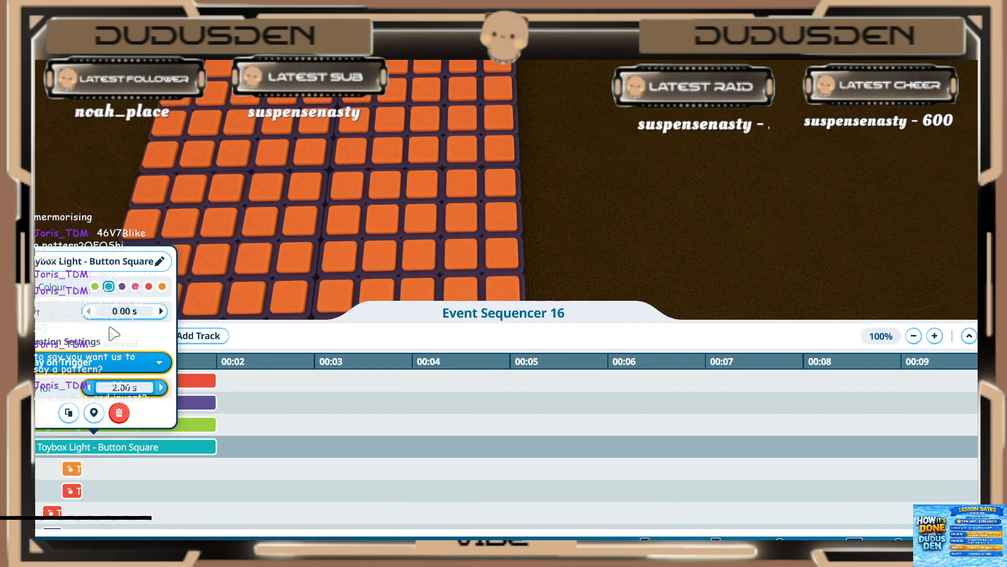
click(121, 312)
text(.4)
key(Return)
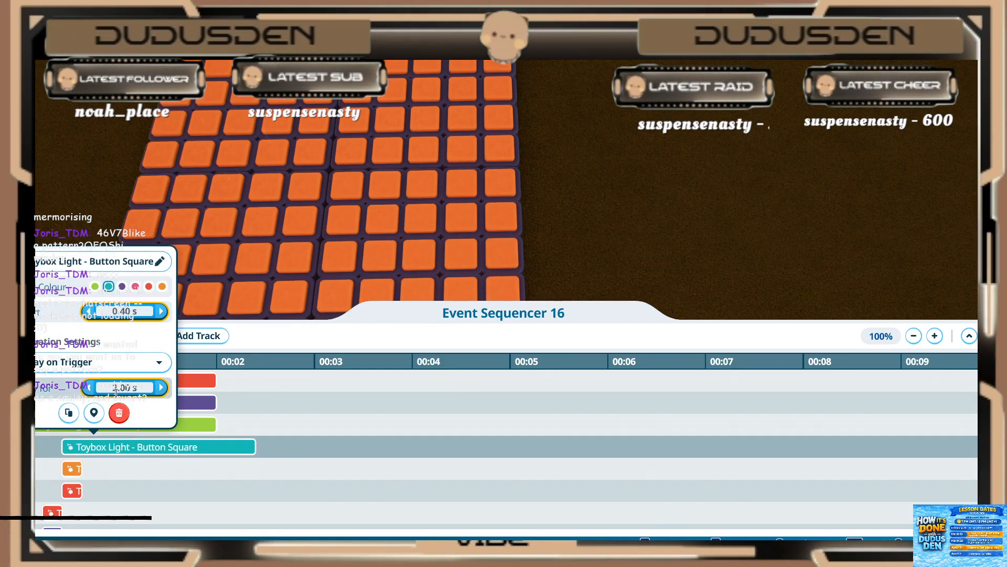
click(115, 391)
text(.2)
key(Return)
click(112, 462)
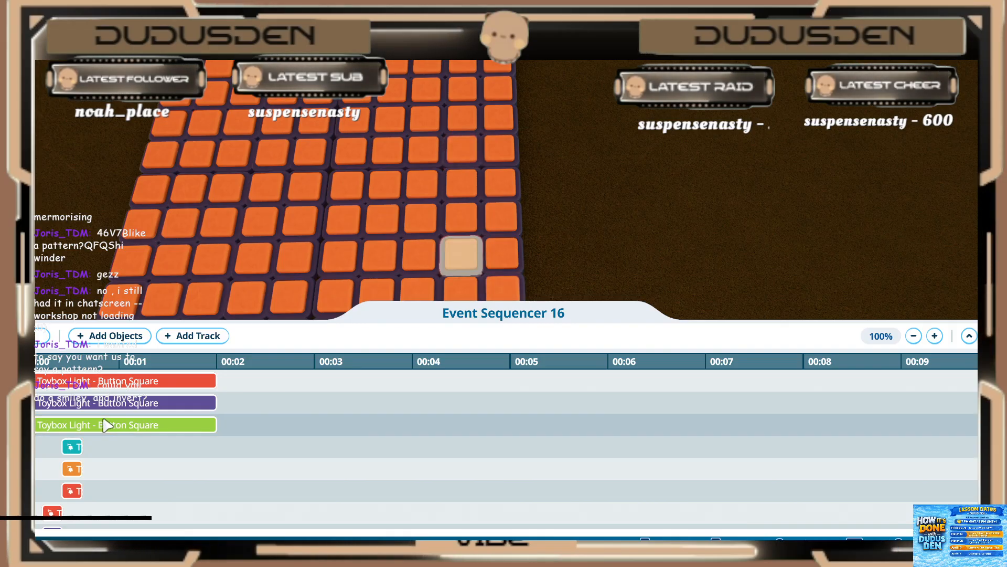
Step: Set the green light event on the third track to start at 0.40 s and play for 0.20 s
click(106, 425)
click(128, 288)
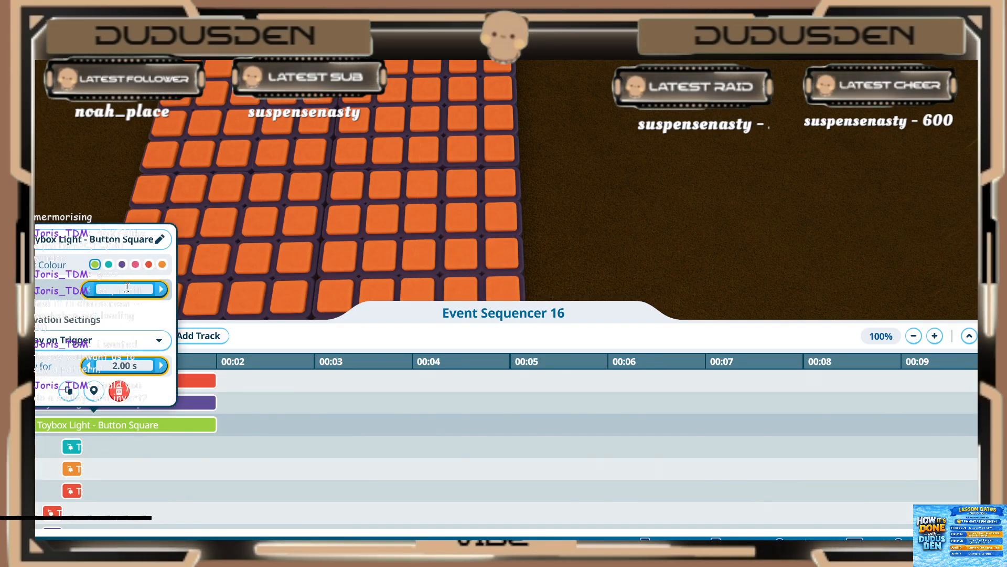
text(.4)
key(Return)
click(120, 366)
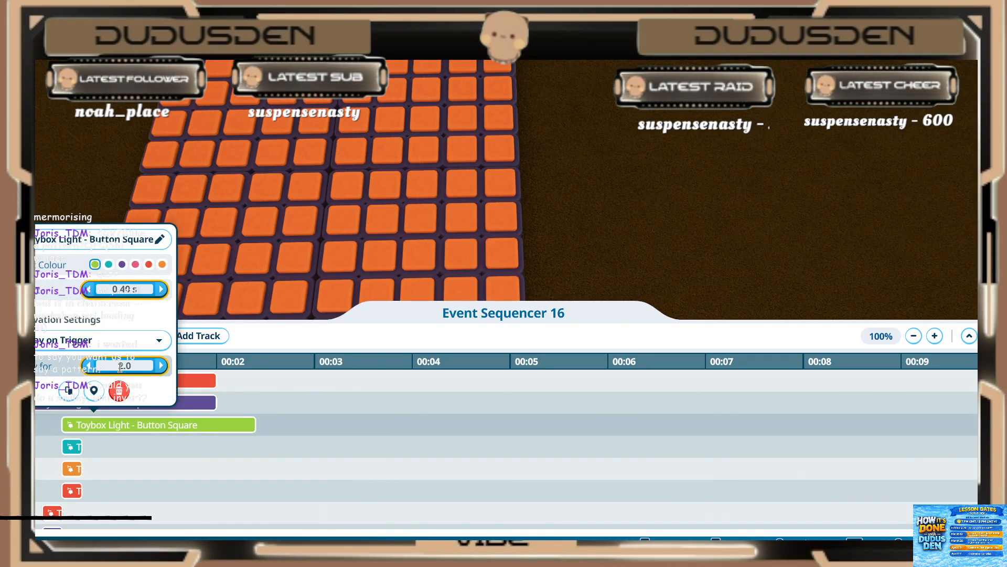
text(.2)
key(Return)
click(107, 455)
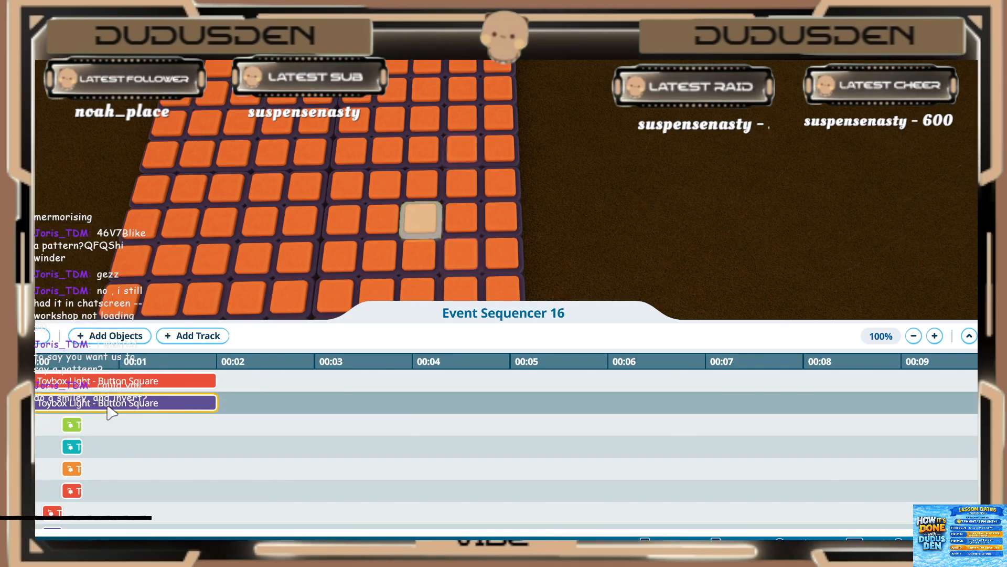
Step: Set the purple light event on the second track to start at 0.40 s and play for 0.20 s
click(106, 405)
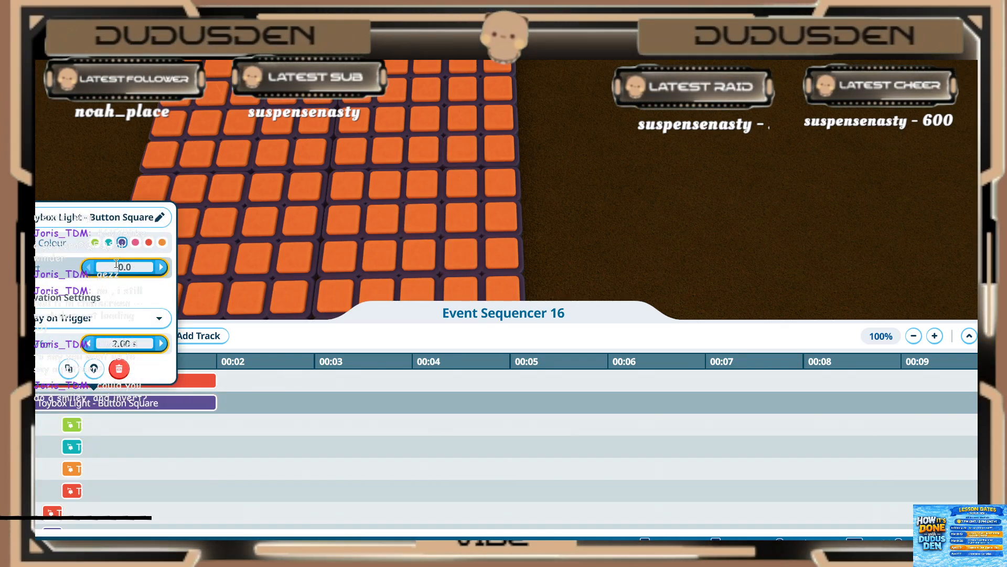
key(Return)
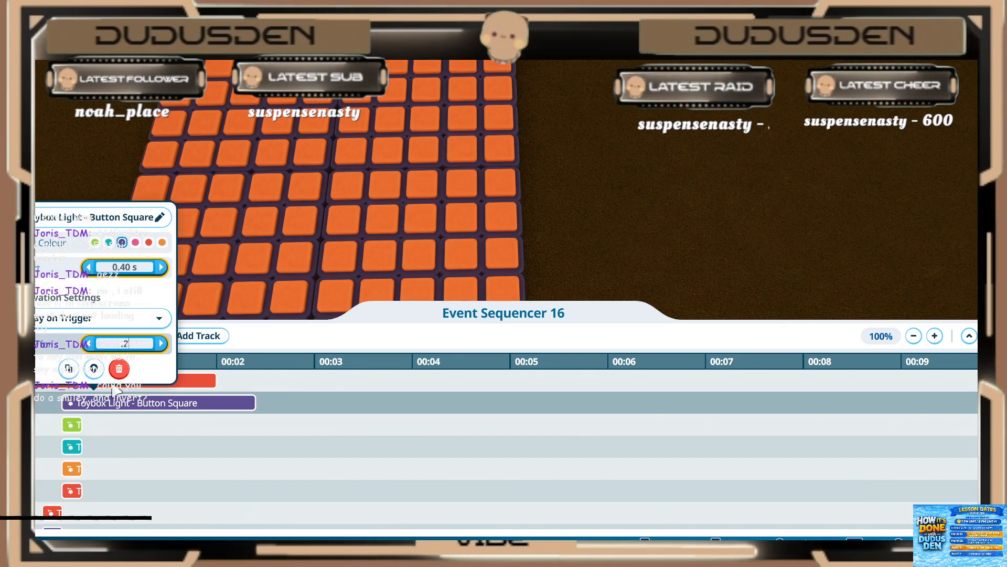
key(Return)
Step: Set the red light event on the first track to start at 0.40 s and play for 0.20 s
click(121, 381)
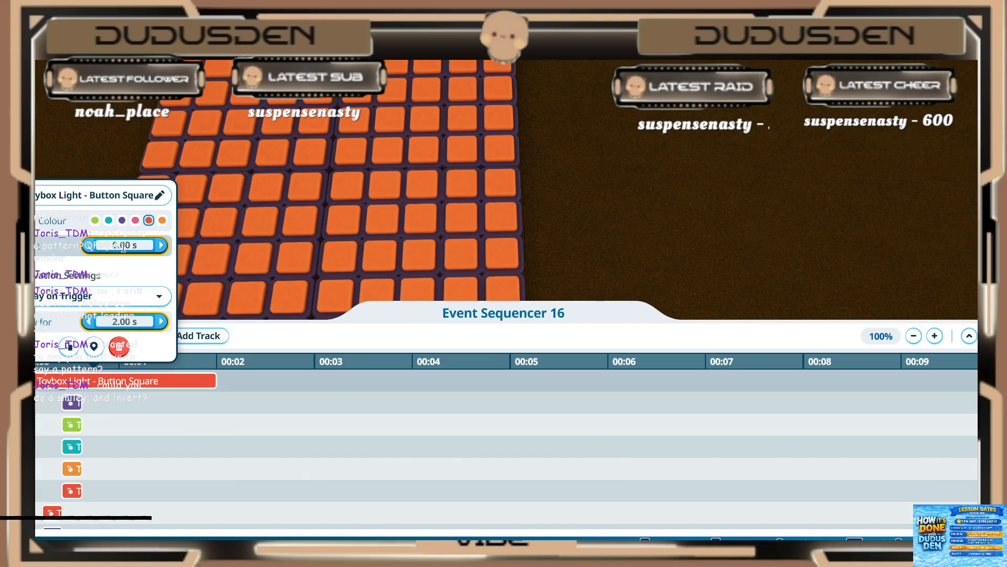
key(Return)
click(114, 320)
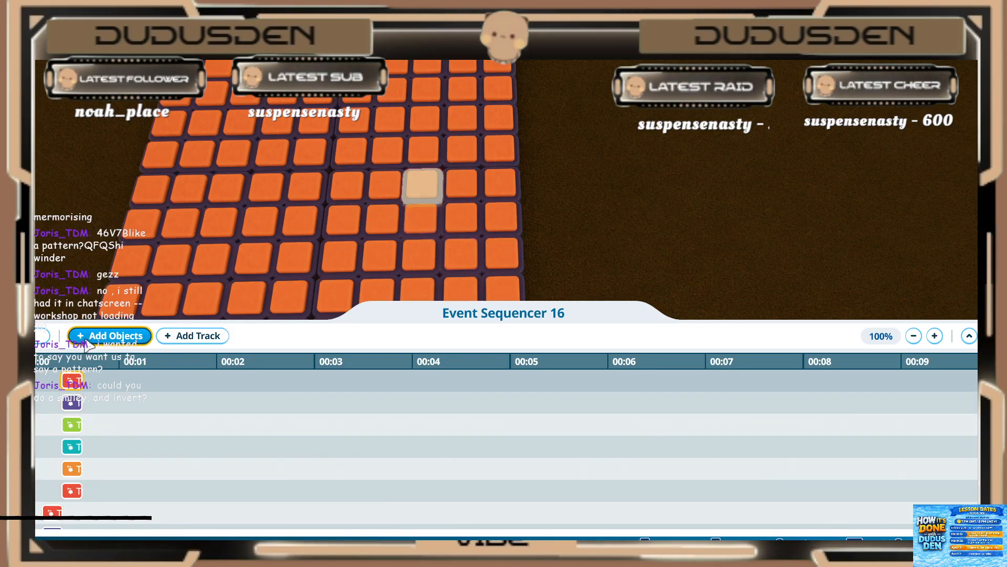
Step: Add nine lights to the sequencer: eight forming the next wider V outward, plus one inside it in the grid's edge column
click(94, 336)
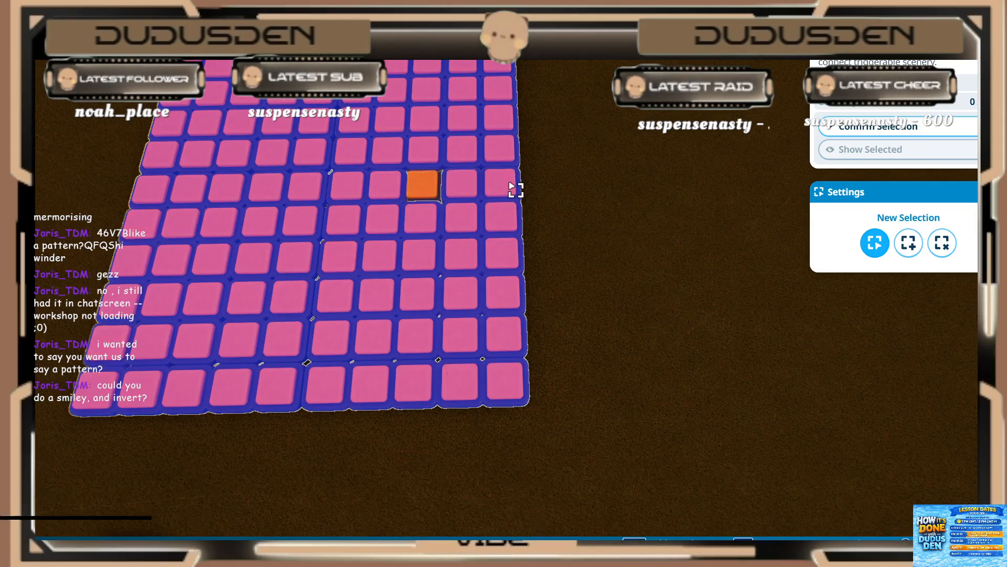
click(462, 220)
click(461, 219)
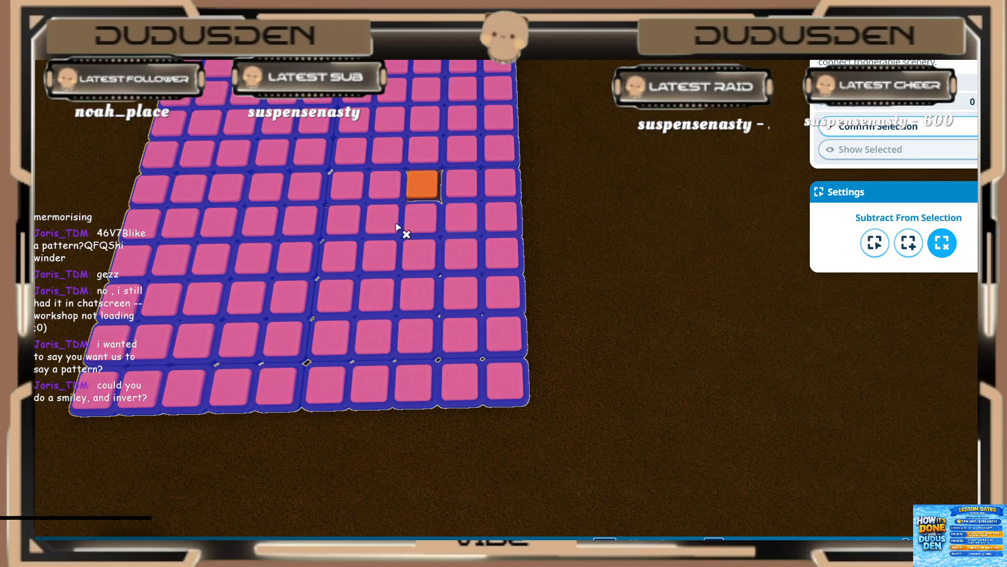
click(393, 221)
click(389, 192)
click(418, 157)
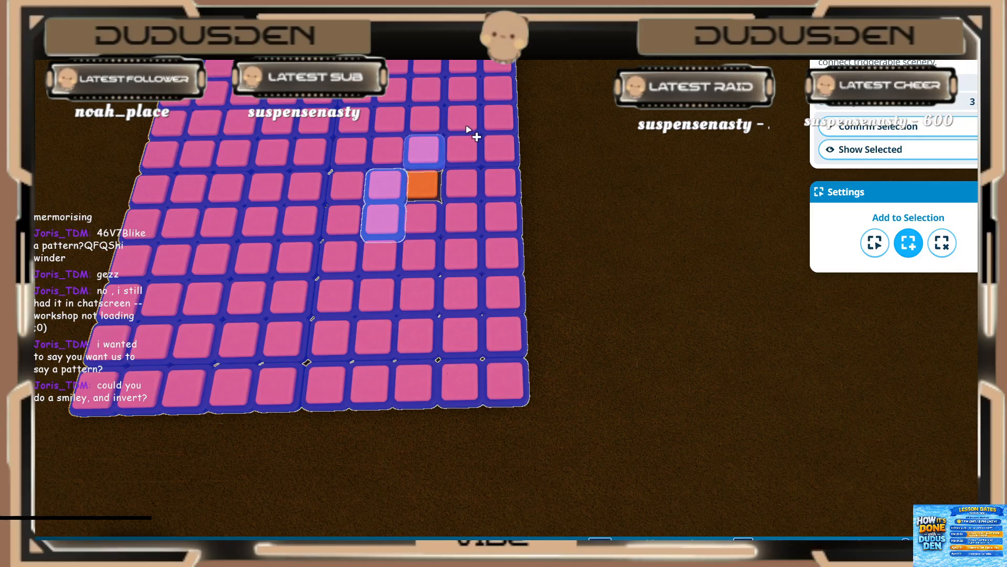
click(497, 90)
click(418, 257)
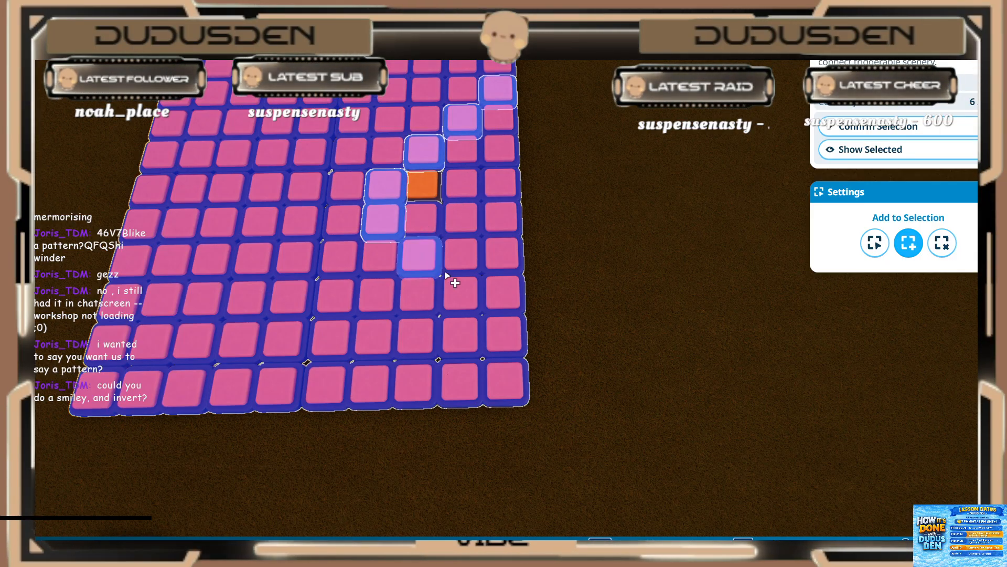
click(461, 294)
click(505, 335)
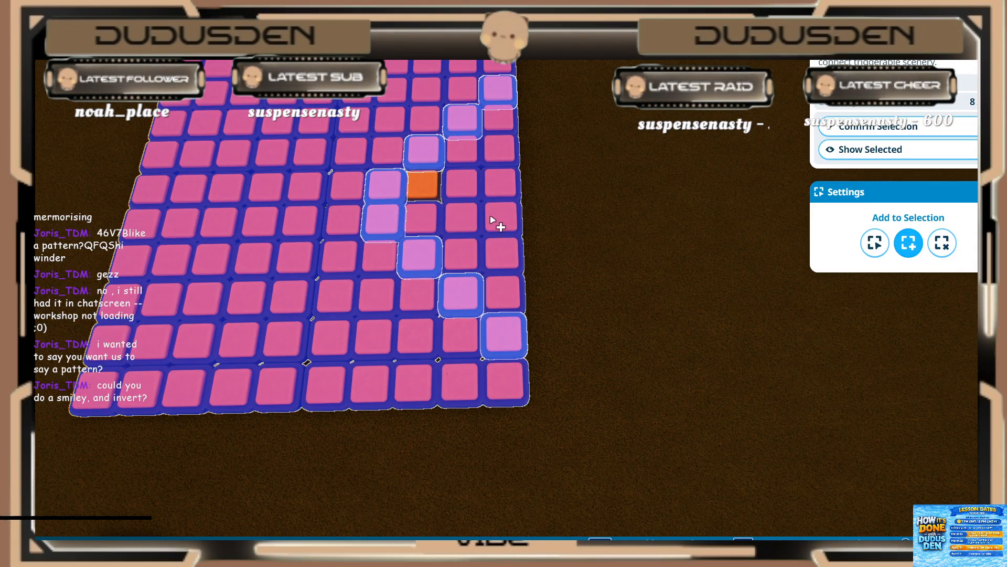
click(510, 180)
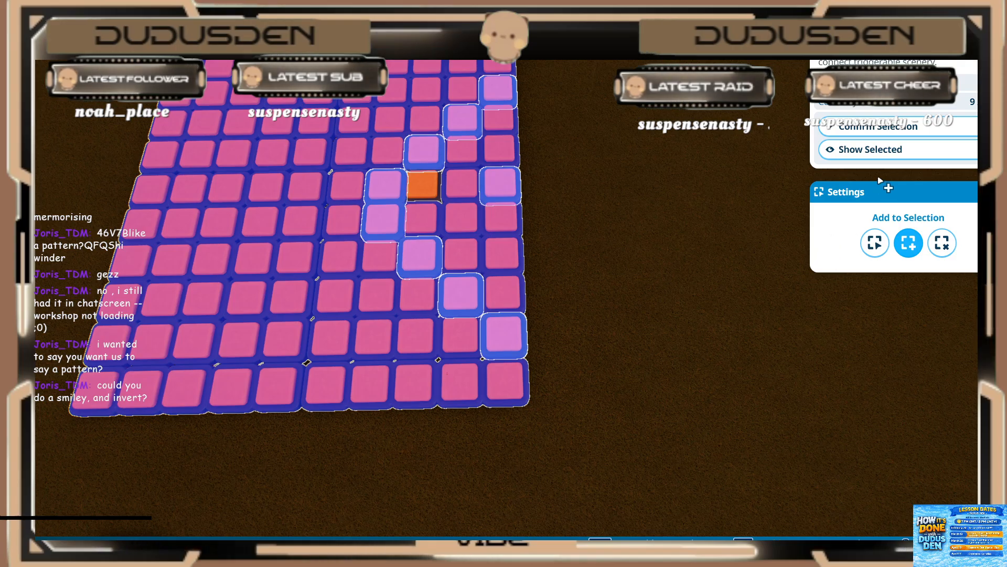
click(884, 128)
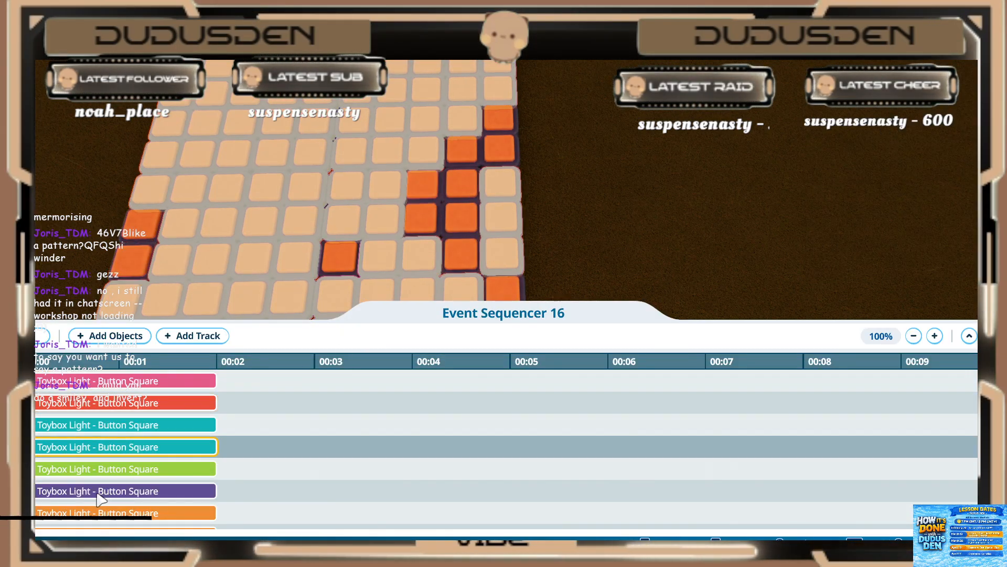
Step: Set the purple light event just above the 0.40 s events to start at 0.60 s and play for 0.20 s
click(104, 469)
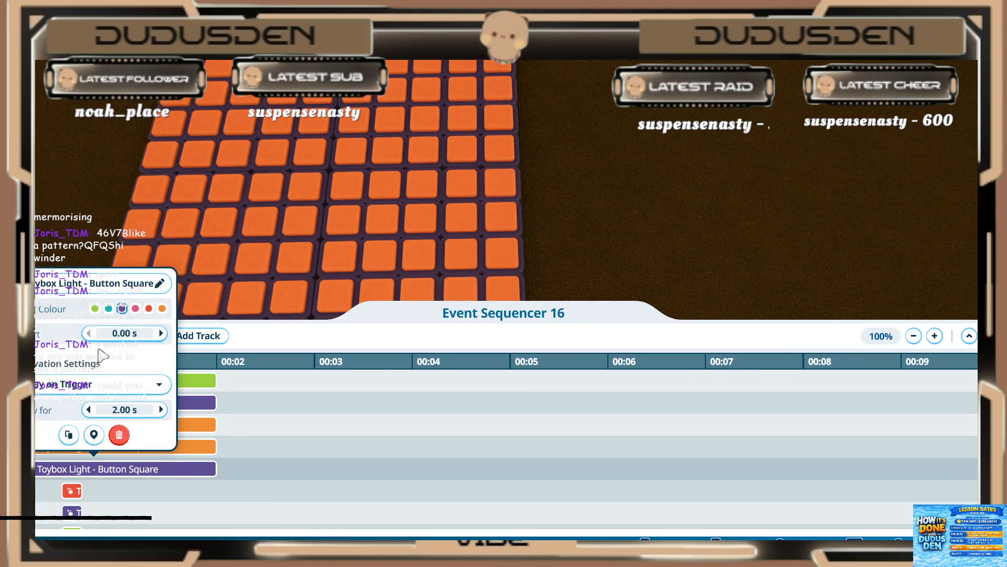
click(101, 332)
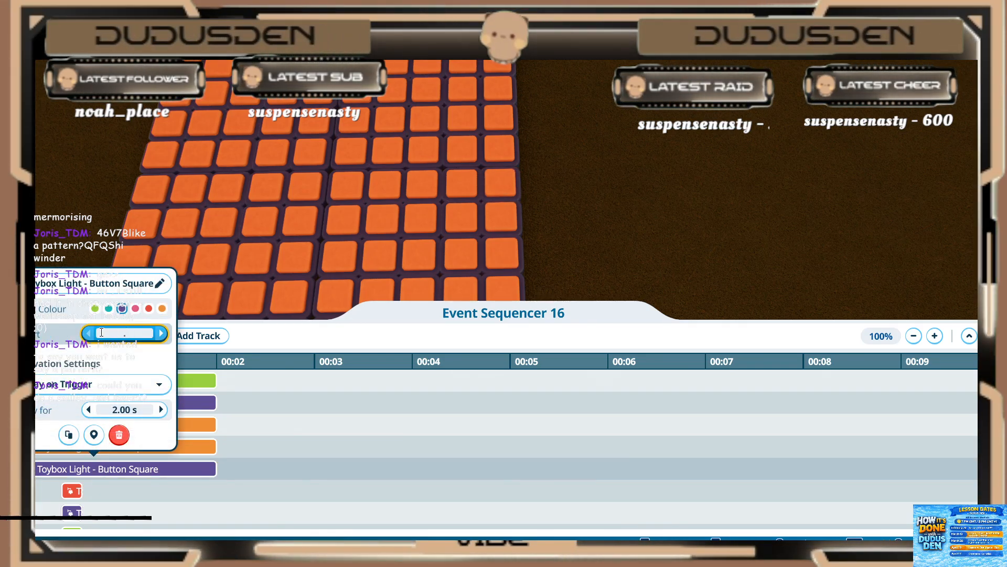
text(0.8)
key(Tab)
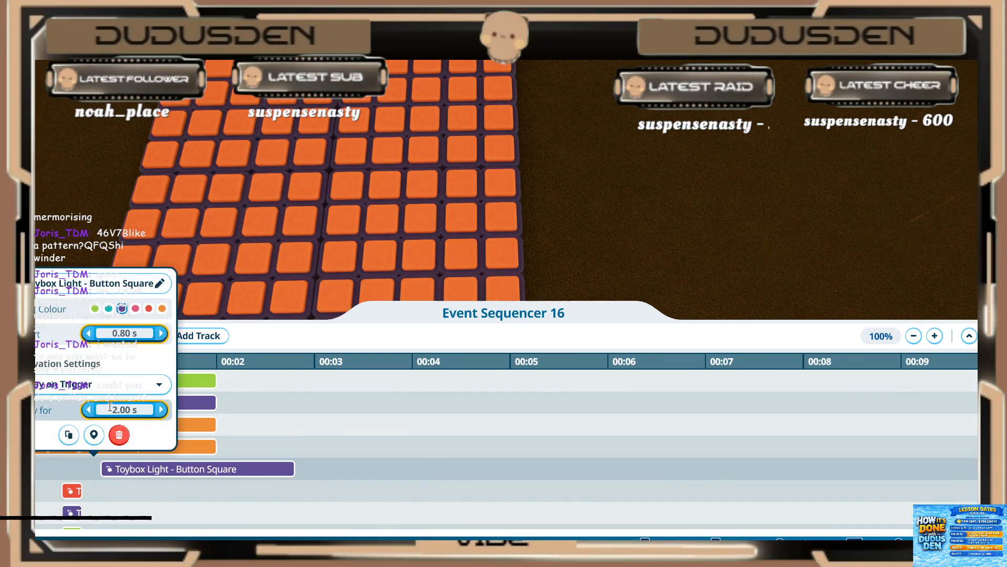
click(125, 332)
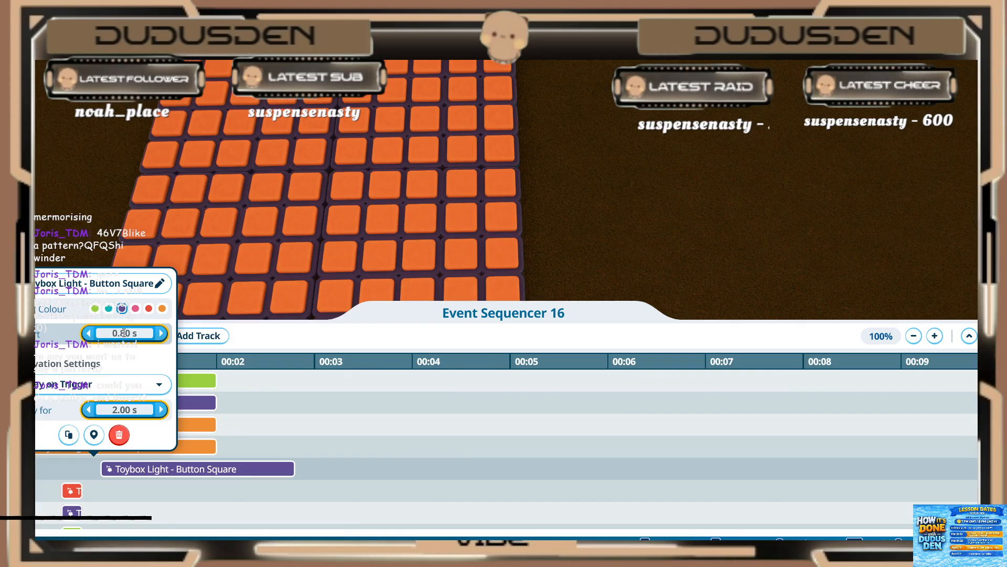
text(0.2)
click(132, 492)
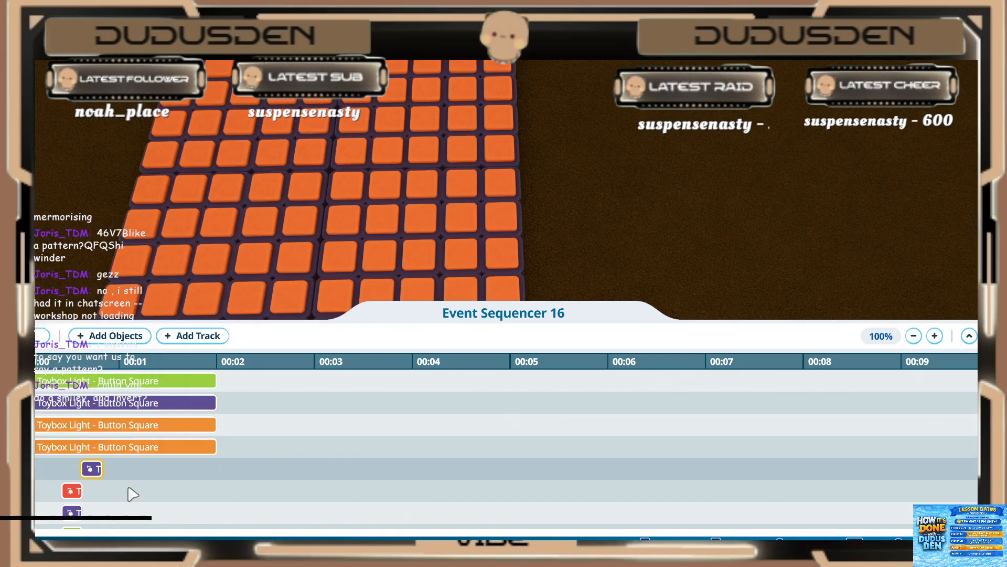
Step: Set the two orange light events above the purple 0.60 s event to start at 0.60 s and play for 0.20 s
click(135, 447)
click(128, 387)
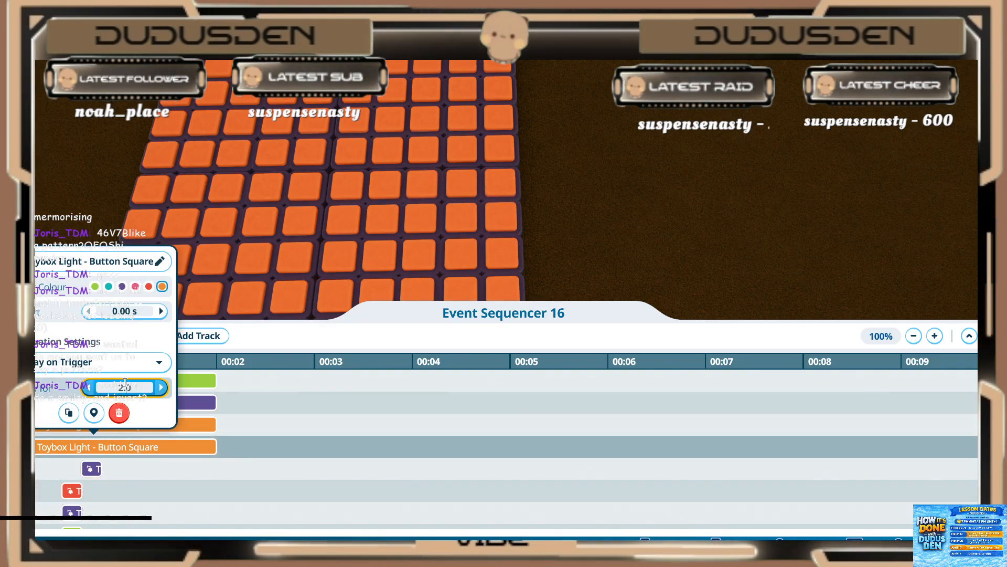
text(0.20 s)
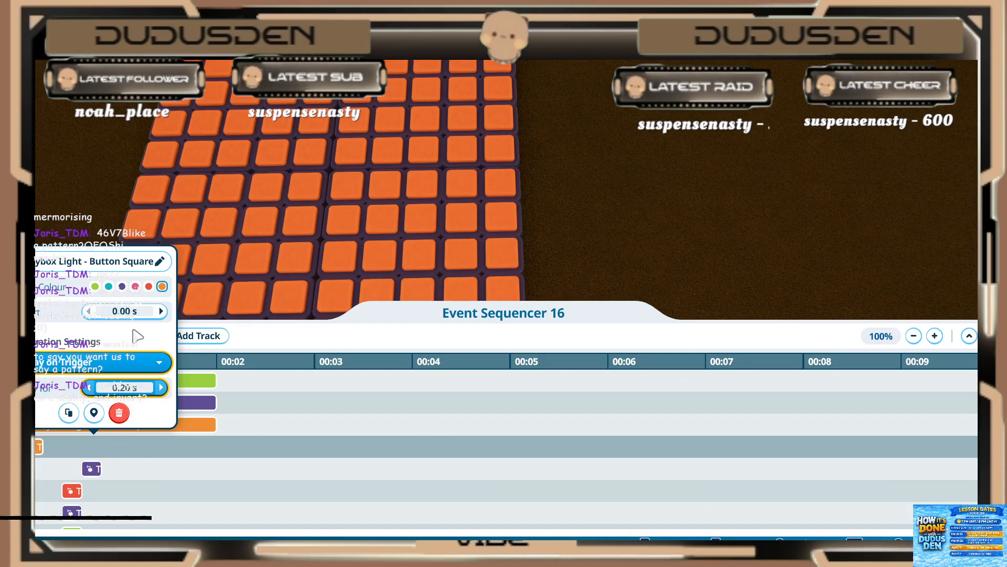
click(132, 311)
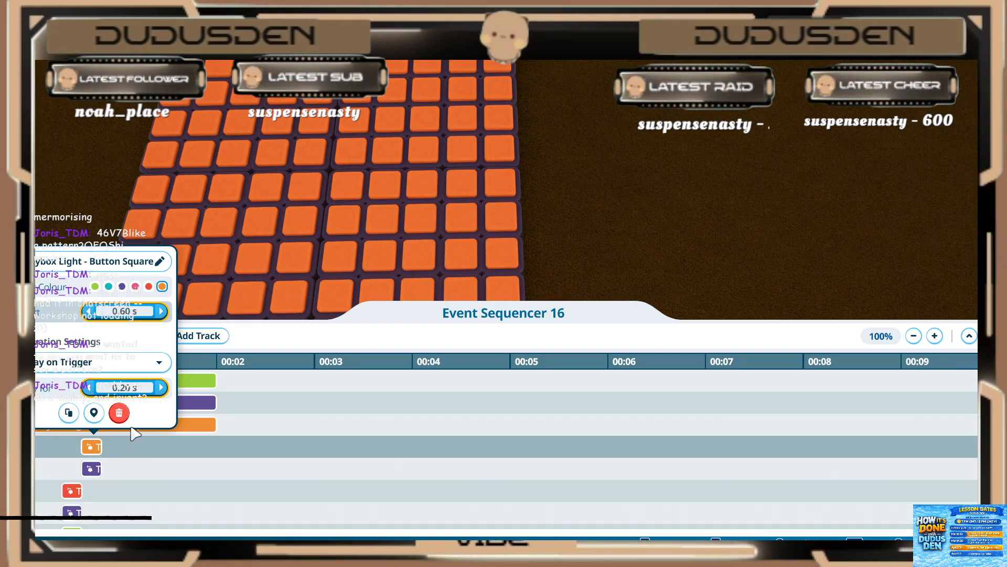
click(135, 424)
click(132, 290)
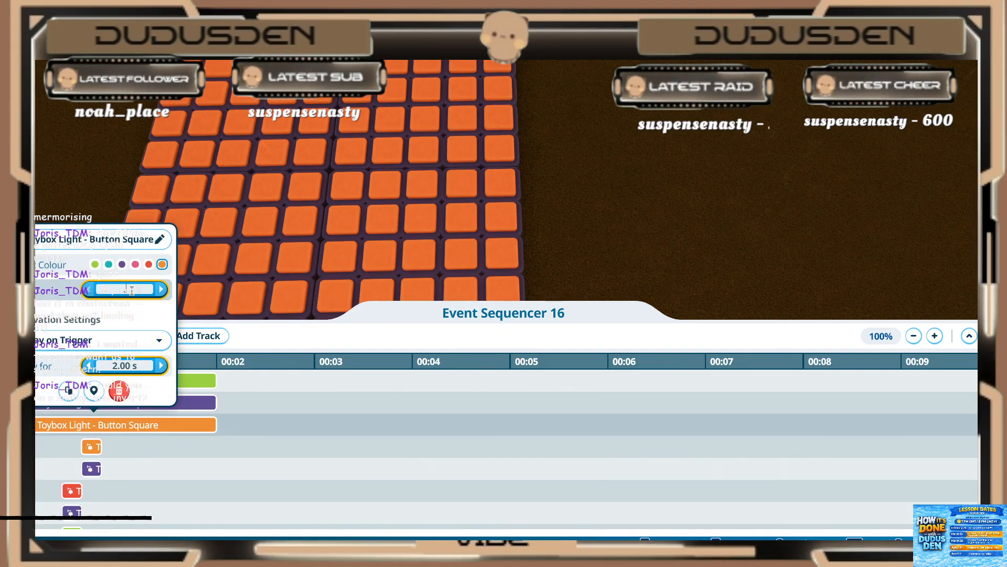
click(163, 405)
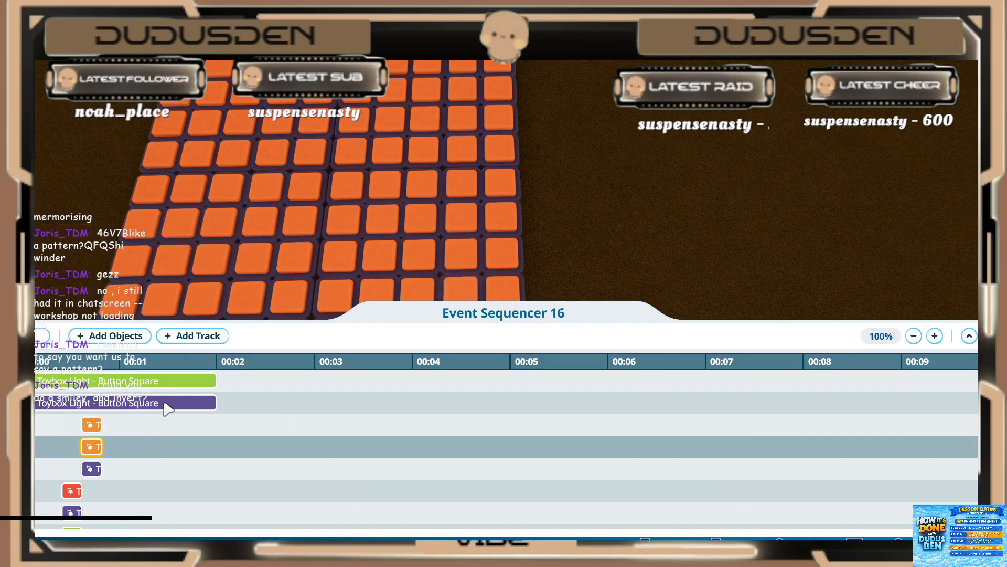
Step: Set the purple light event just above the two orange ones to start at 0.60 s and play for 0.20 s
click(138, 265)
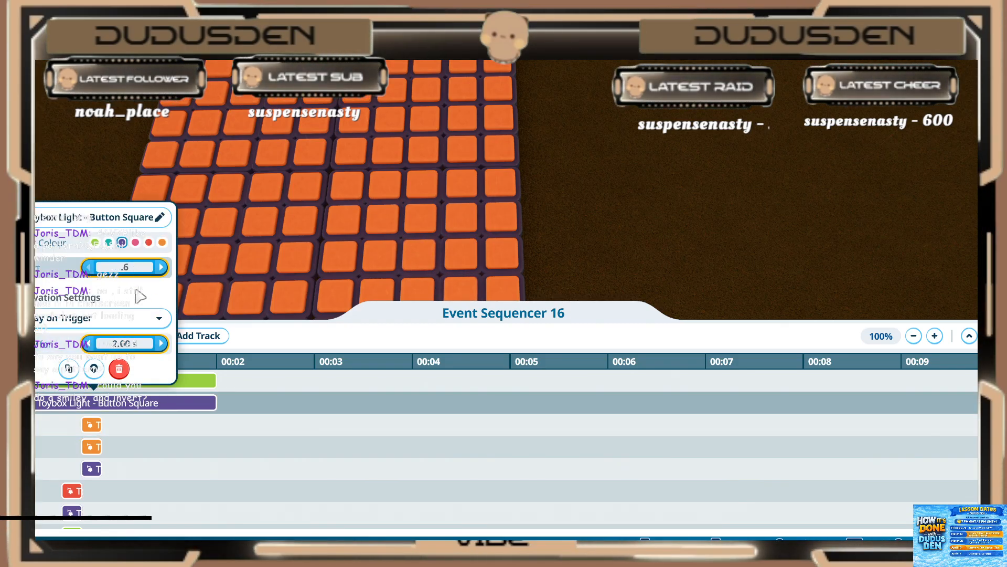
text(.6)
key(Return)
text(.2)
key(Return)
click(119, 433)
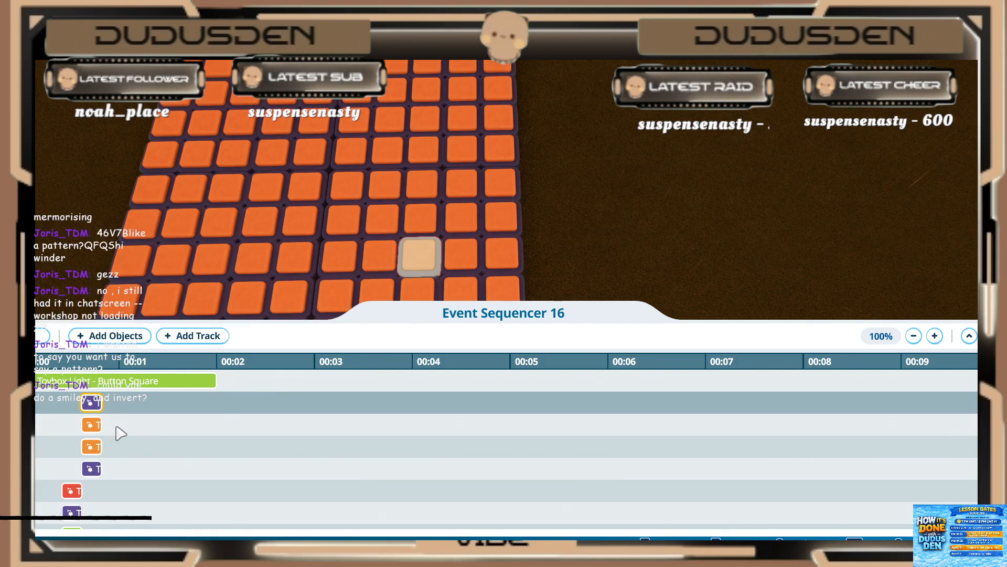
Step: Set the green light event above the 0.60 s events to start at 0.60 s and play for 0.20 s
scroll(119, 428, up, 2)
click(119, 423)
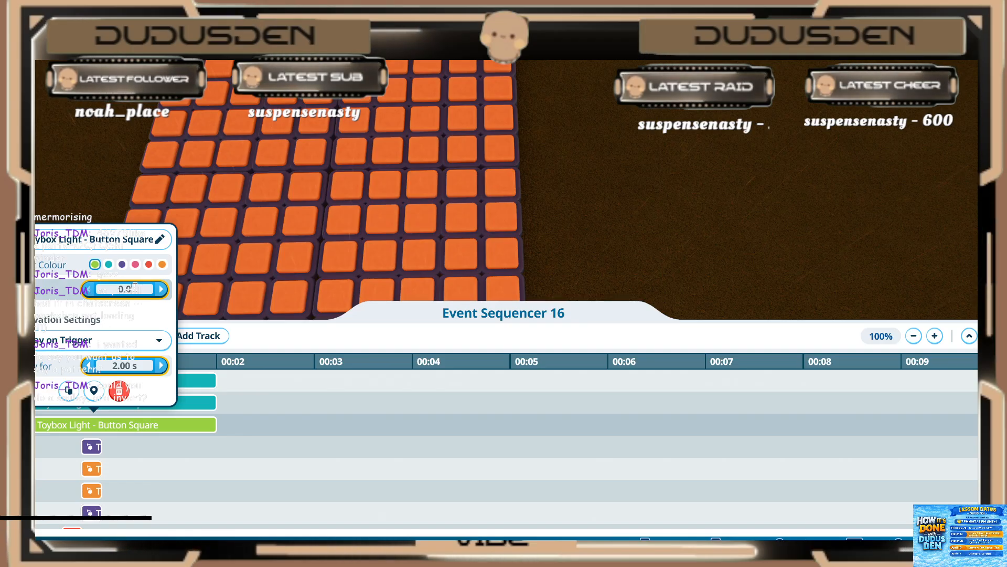
text(.6)
key(Return)
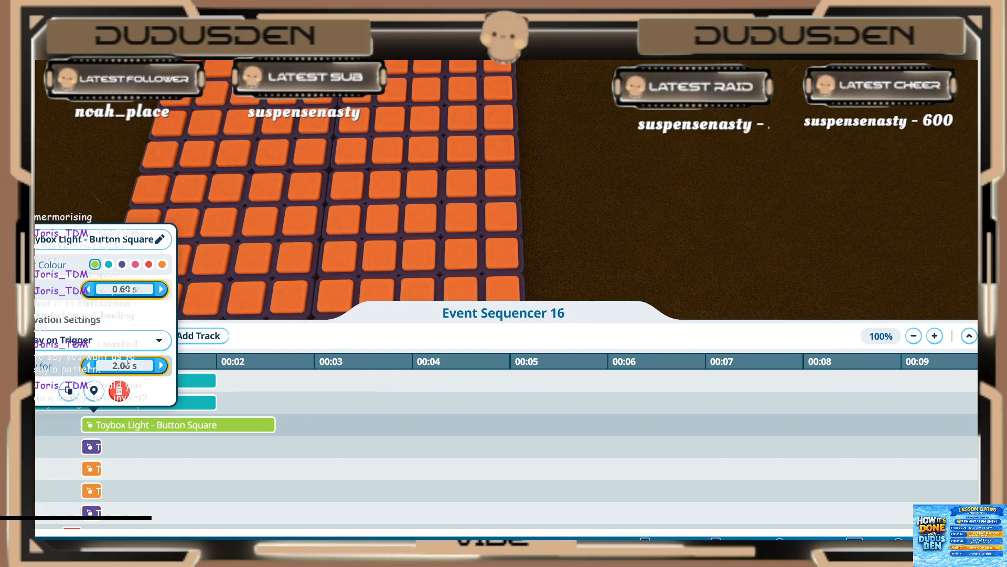
click(127, 362)
text(.2)
key(Return)
click(133, 435)
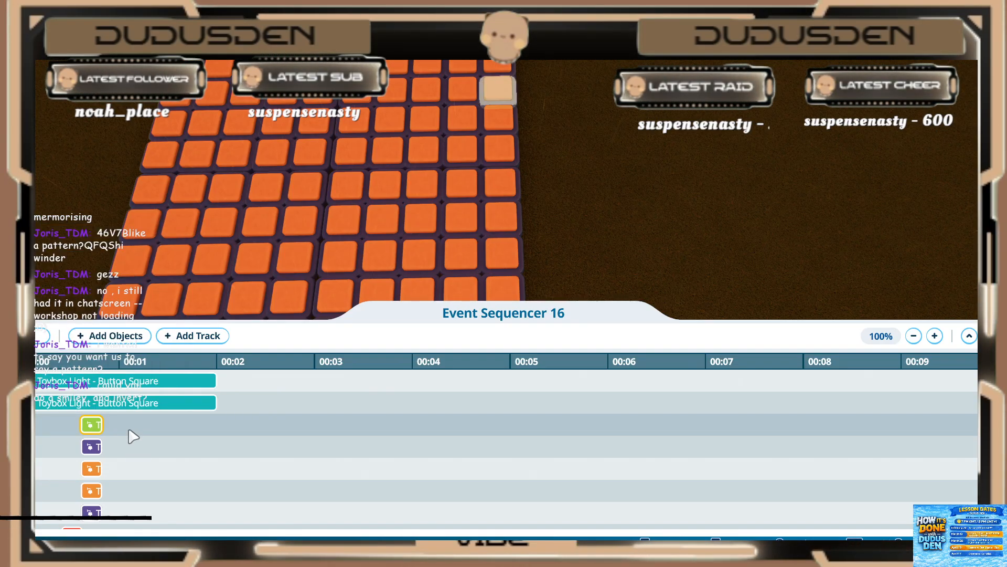
Step: Set the teal light event just above the green one to start at 0.60 s and play for 0.20 s
click(140, 404)
click(125, 267)
text(.6)
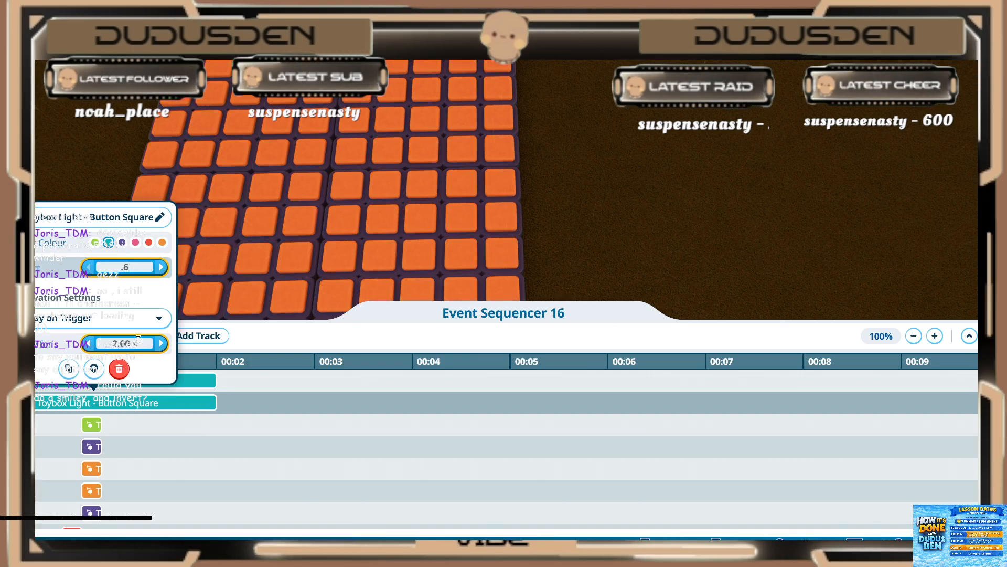
click(125, 344)
text(.2)
click(119, 414)
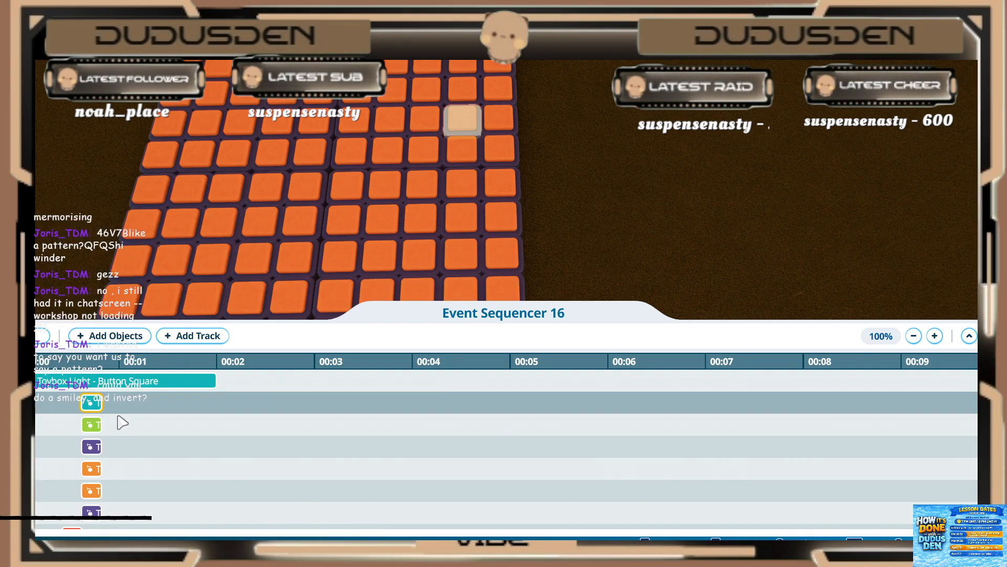
Step: Set the remaining 2-second teal light event to start at 0.60 s and play for 0.20 s
scroll(119, 414, up, 2)
click(118, 419)
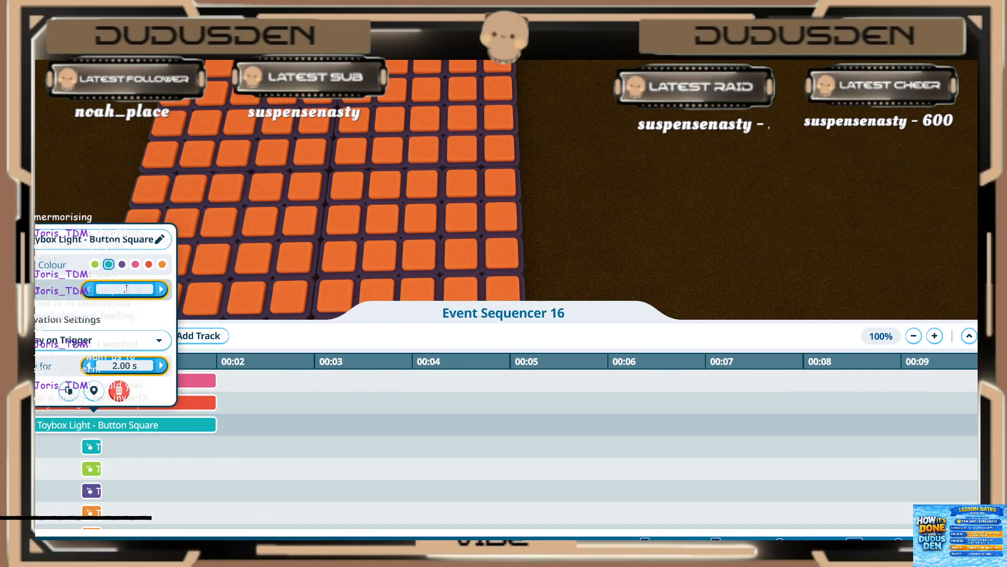
text(.6)
click(124, 372)
key(BackSpace)
key(BackSpace)
key(BackSpace)
text(.2)
click(127, 414)
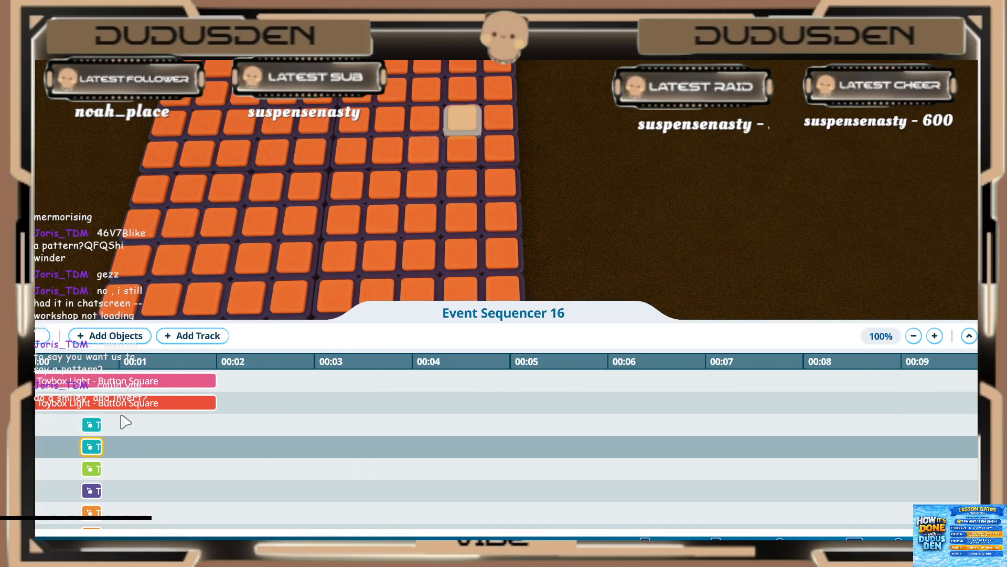
Step: Set the red light event on the second track to start at 0.60 s and play for 0.20 s
click(123, 407)
click(126, 267)
text(.6)
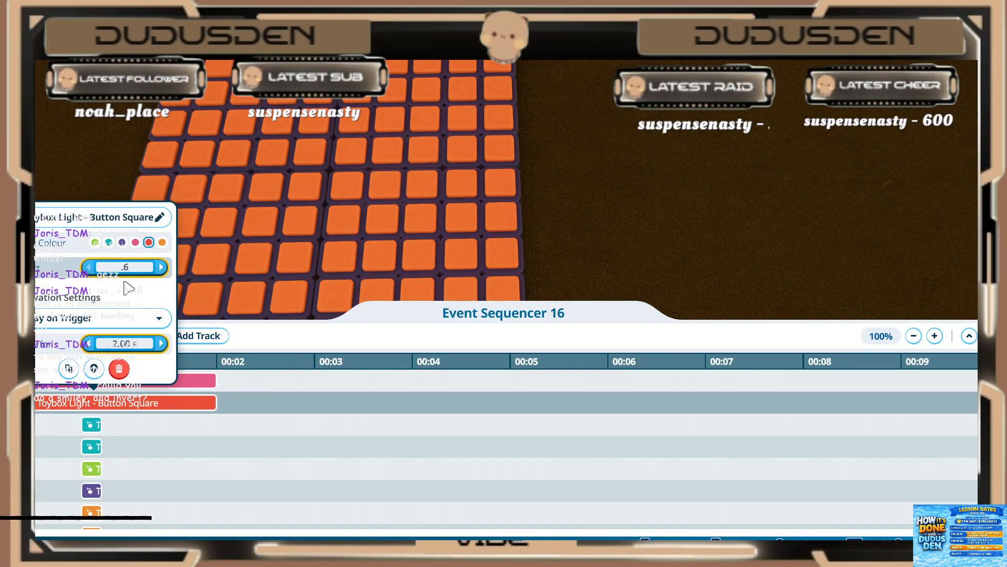
click(122, 344)
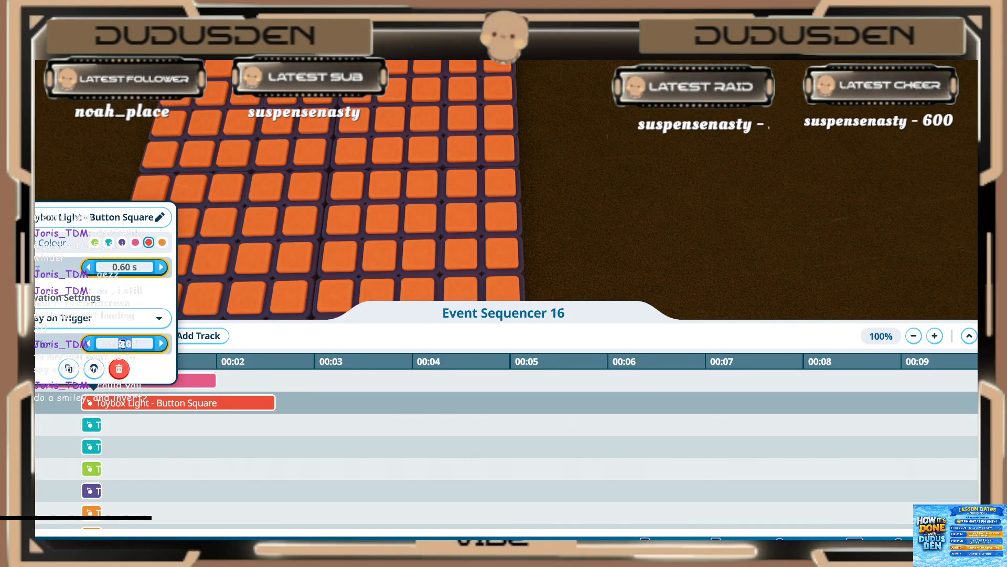
key(BackSpace)
key(BackSpace)
key(BackSpace)
click(128, 424)
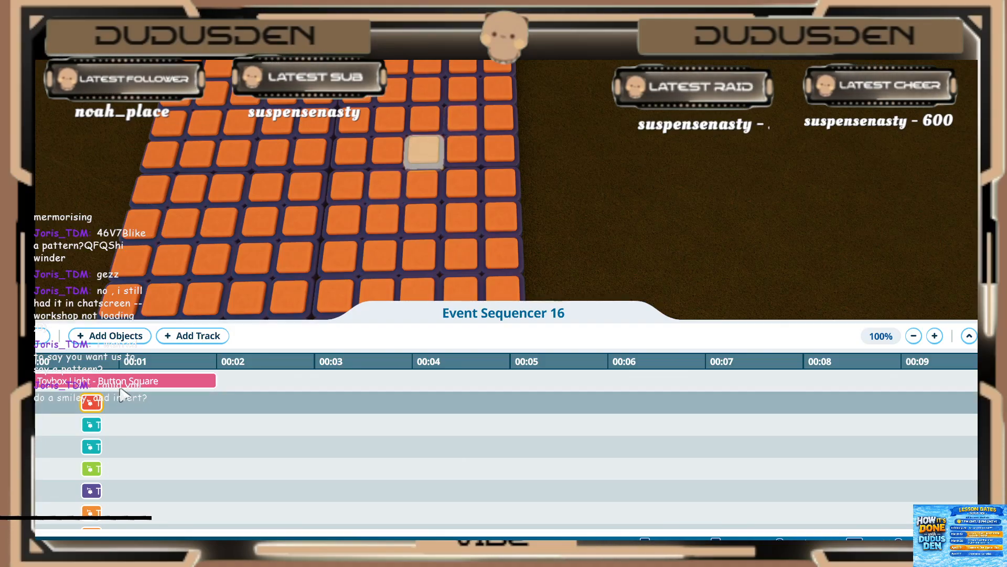
Step: Set the pink light event on the first track to start at 0.60 s and play for 0.20 s
click(125, 387)
click(124, 245)
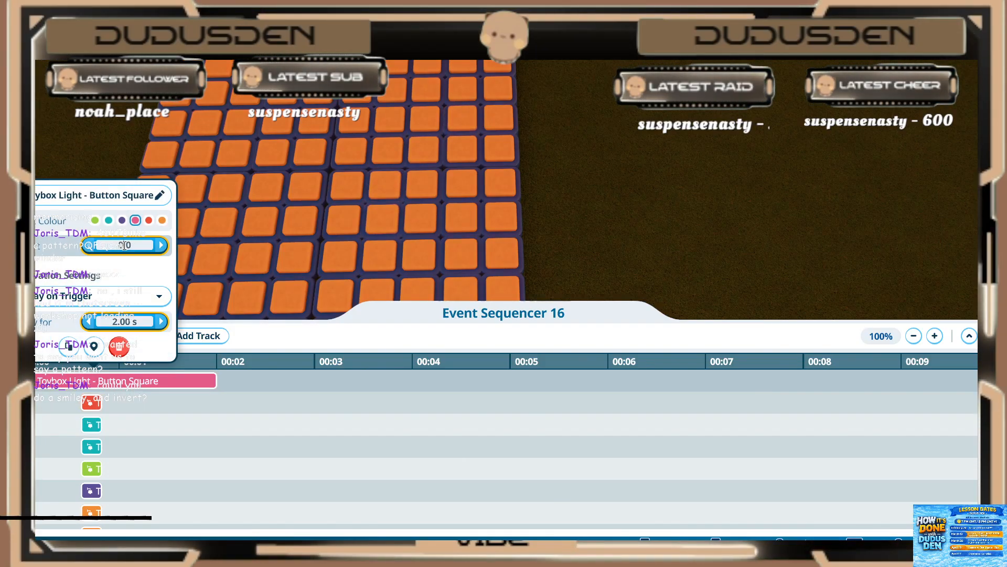
click(126, 321)
click(134, 420)
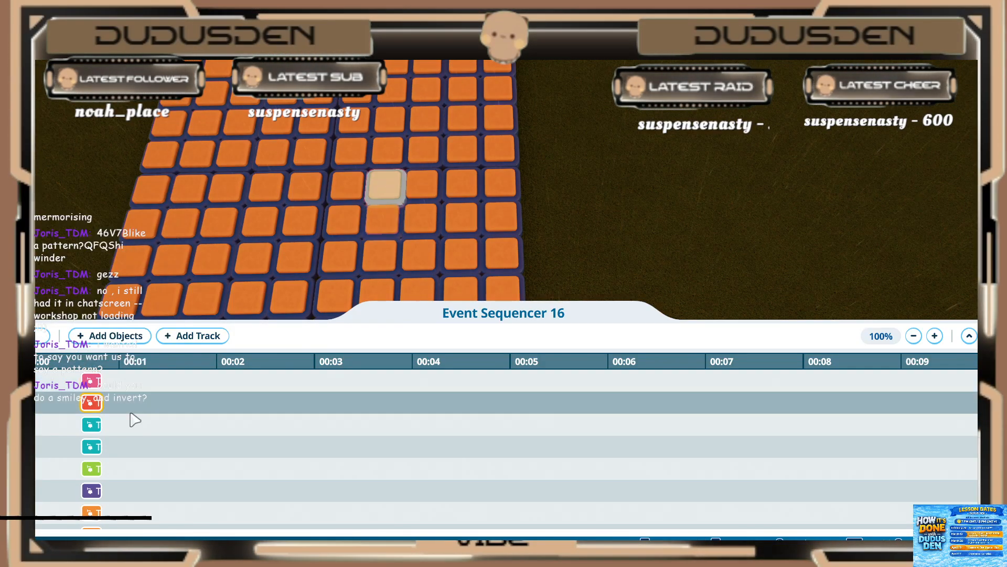
Step: Play back the sequence to preview the light pattern on the grid
click(42, 335)
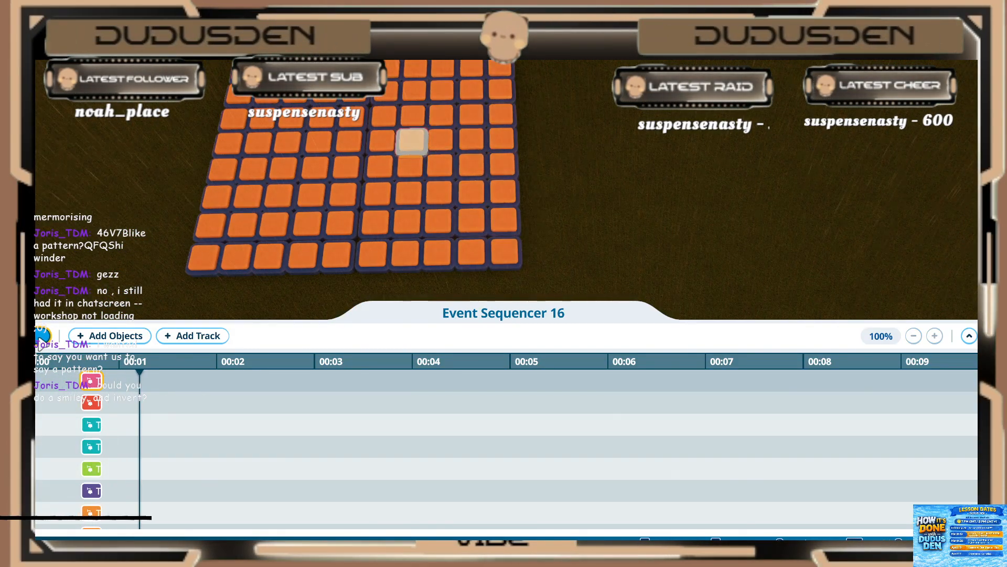
click(42, 338)
click(42, 336)
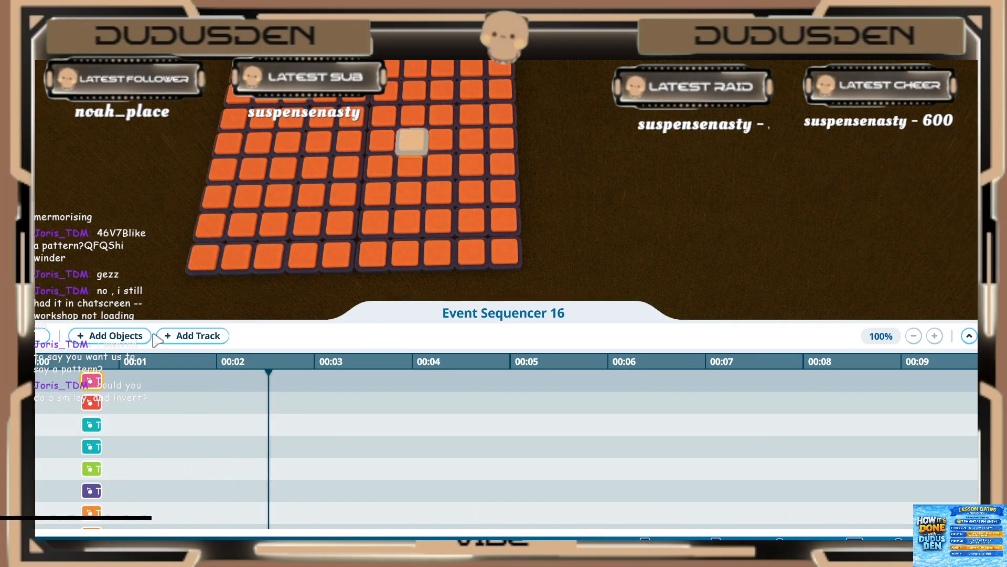
Step: Add twelve lights to the sequencer: ten forming the next wider V out to the grid's corners, plus two single lights inside it
click(110, 335)
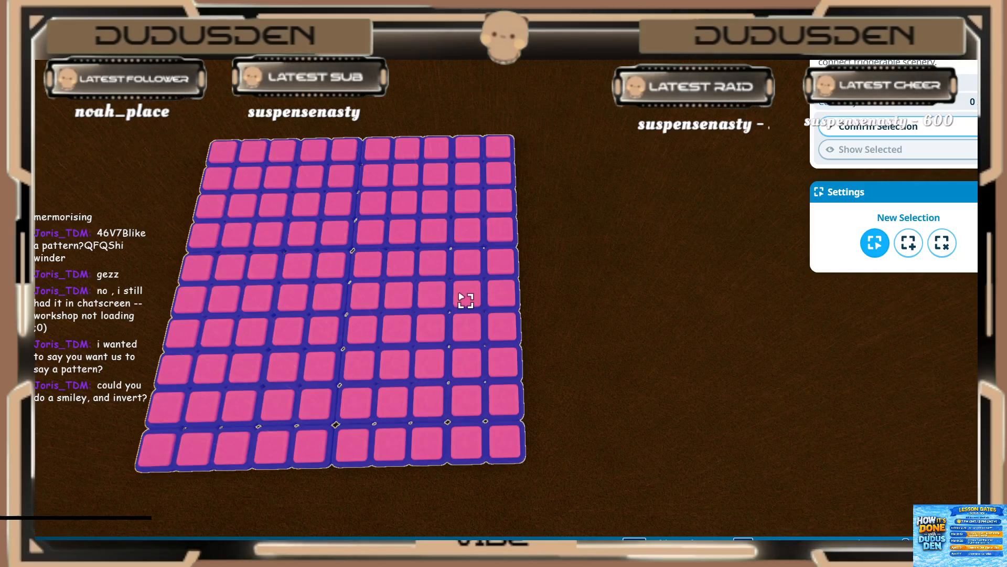
shift+click(370, 271)
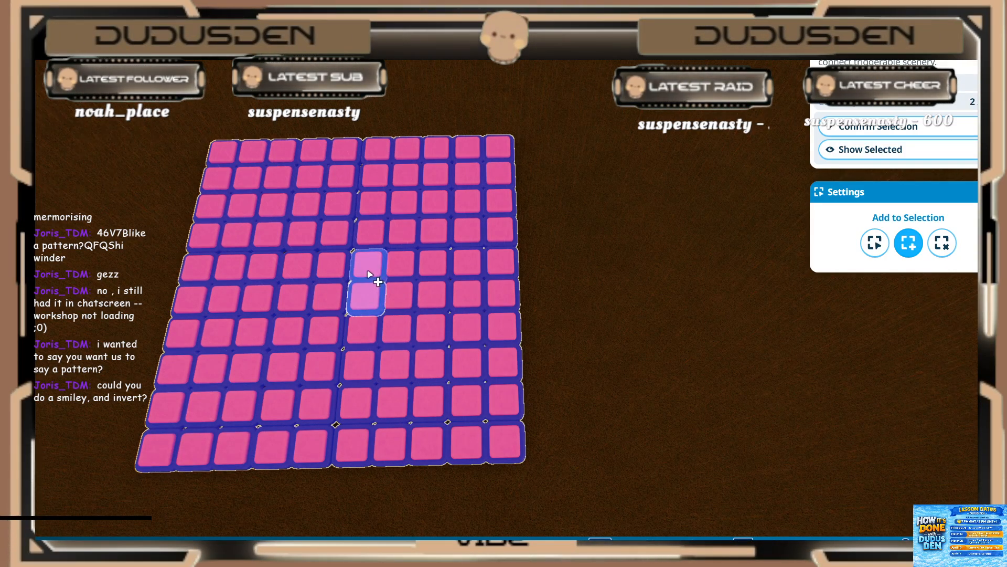
shift+click(409, 234)
shift+click(440, 206)
shift+click(470, 176)
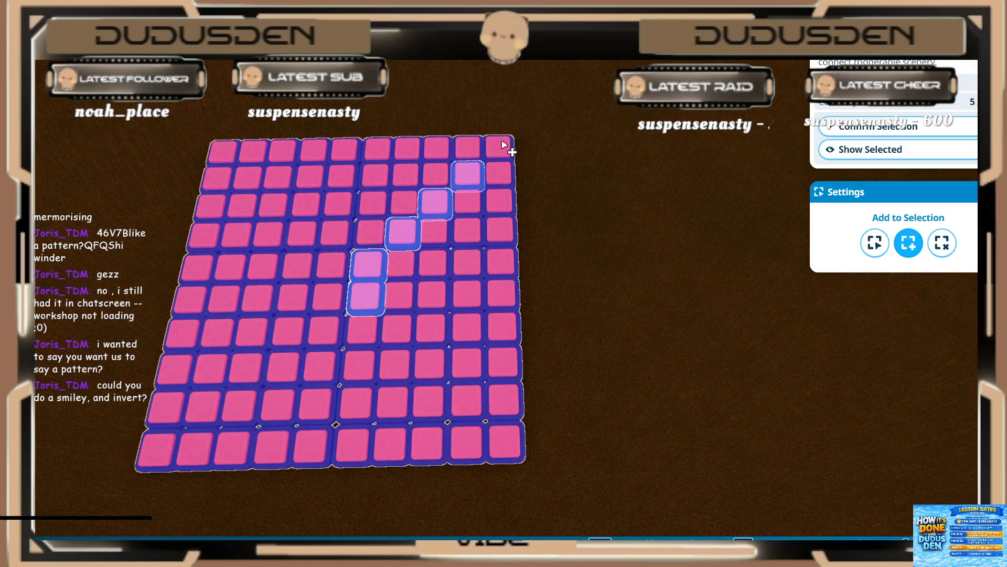
shift+click(396, 331)
shift+click(433, 366)
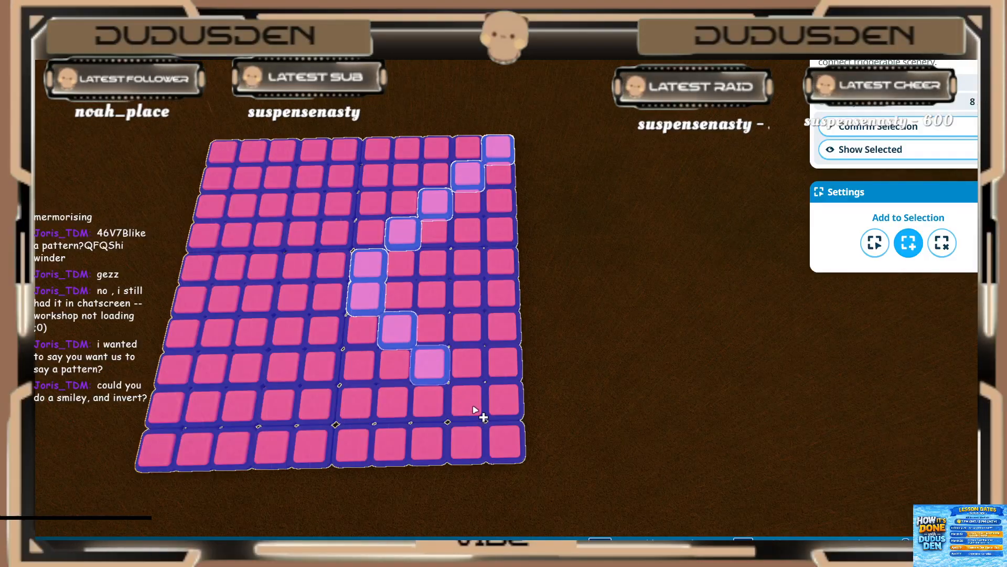
shift+click(472, 408)
shift+click(519, 450)
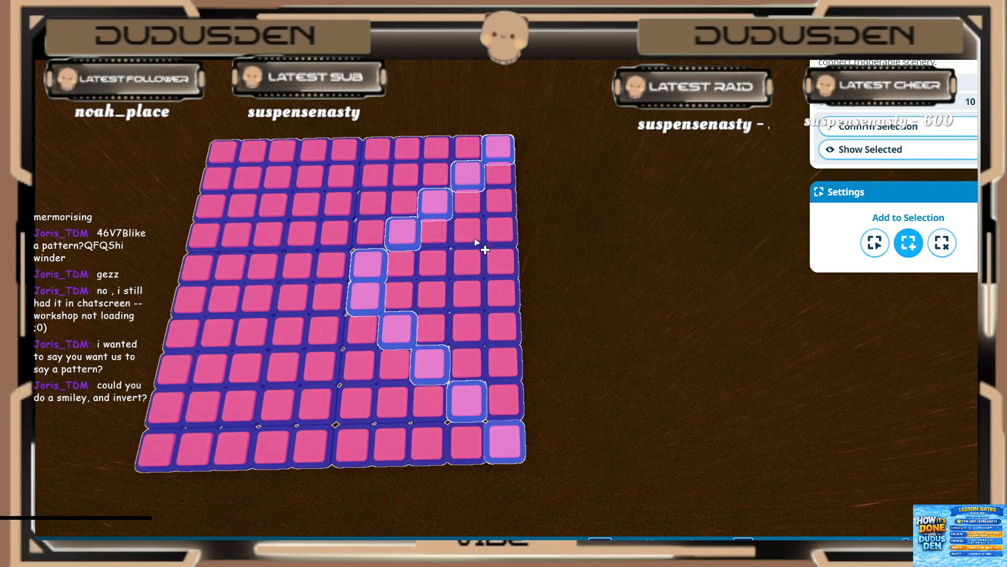
shift+click(472, 268)
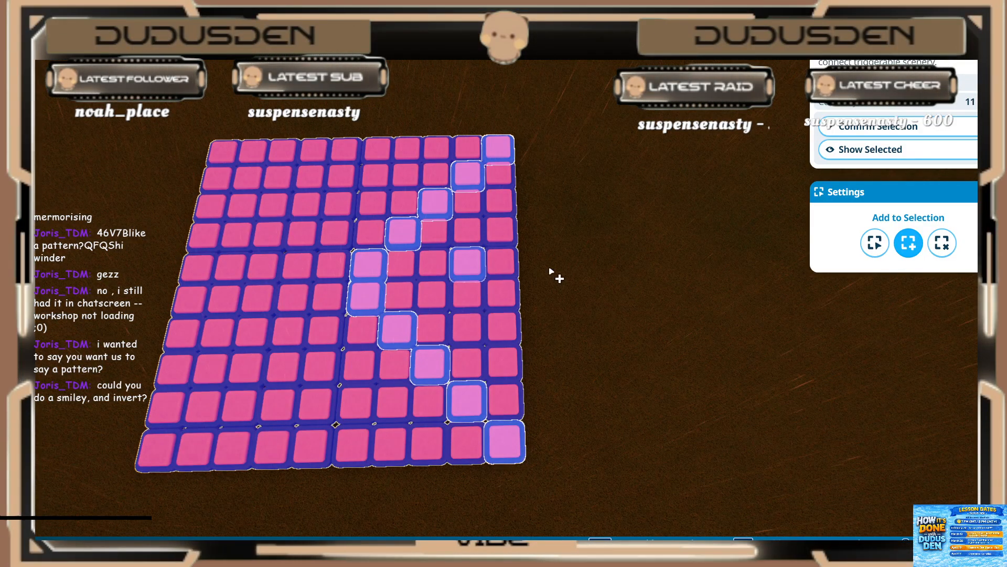
shift+click(494, 329)
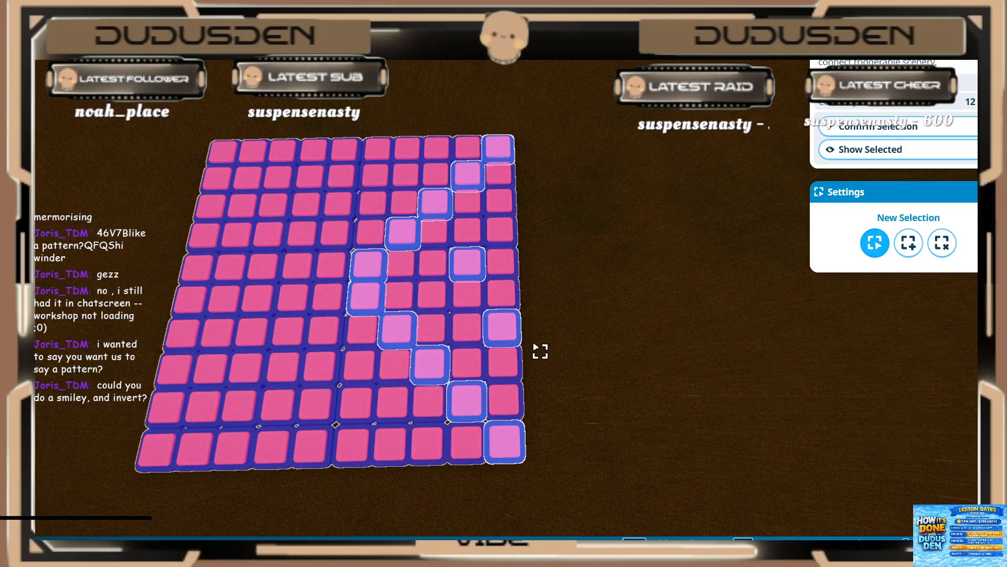
click(873, 128)
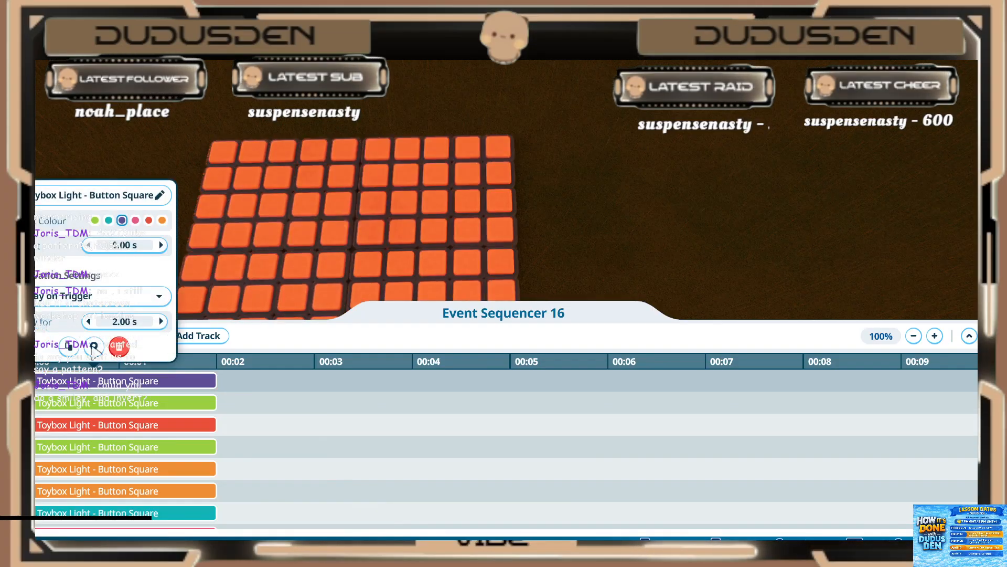
Step: Set the purple light event on the first track to start at 0.80 s and play for 0.20 s
click(107, 245)
text(0.8)
key(Return)
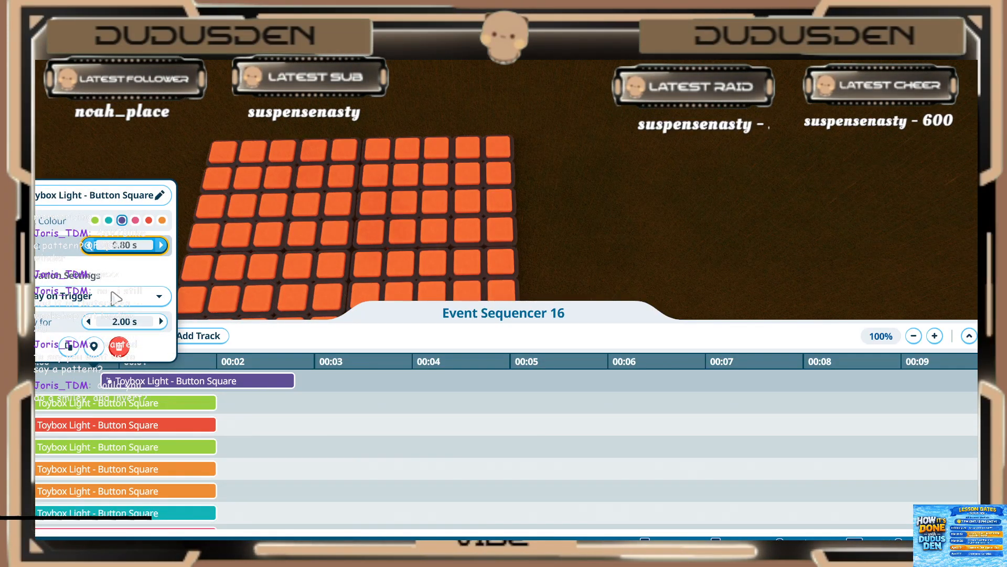
click(124, 319)
text(0.2)
key(Return)
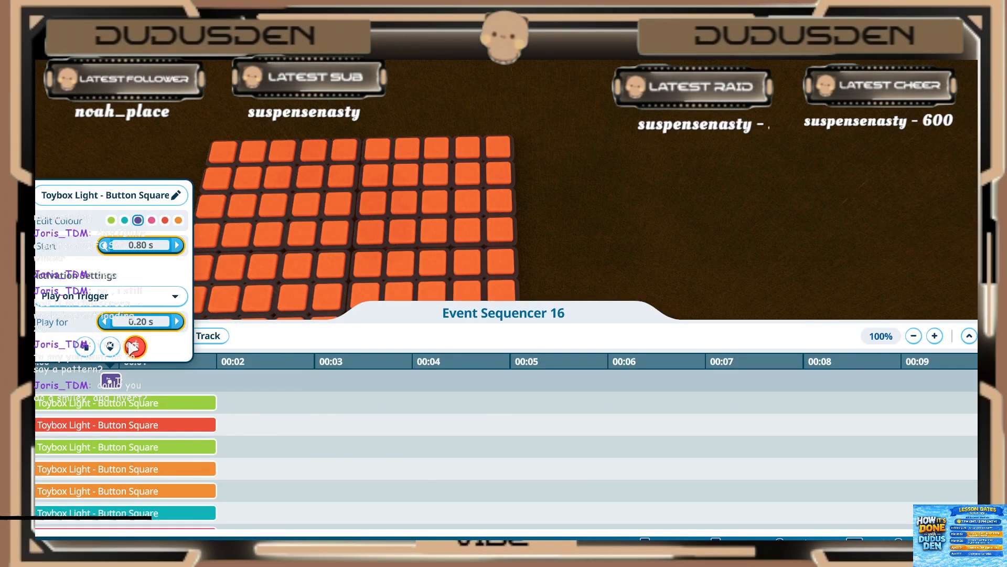
Step: Set the green light event on the second track to start at 0.80 s and play for 0.20 s
click(115, 408)
click(130, 268)
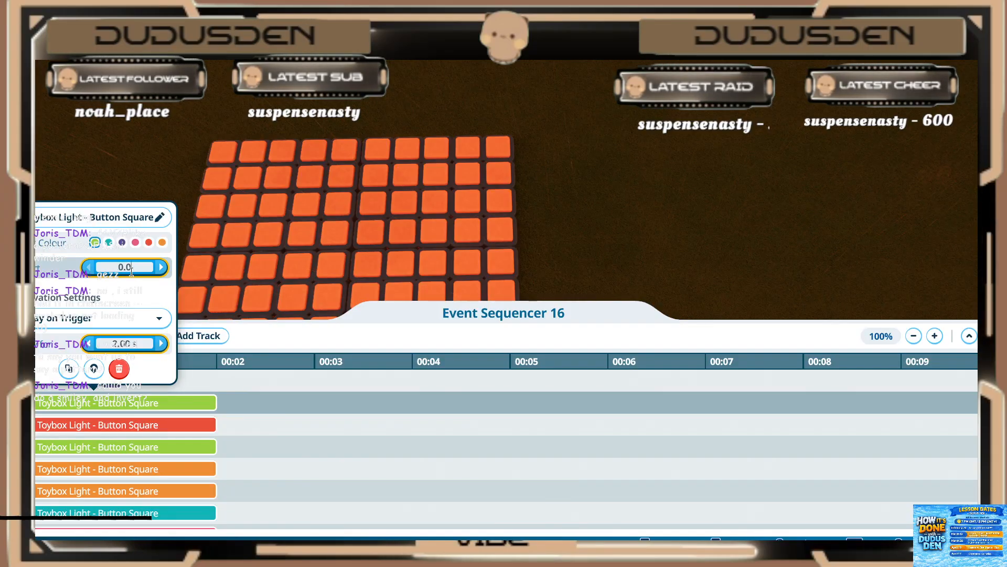
text(0.8)
key(Return)
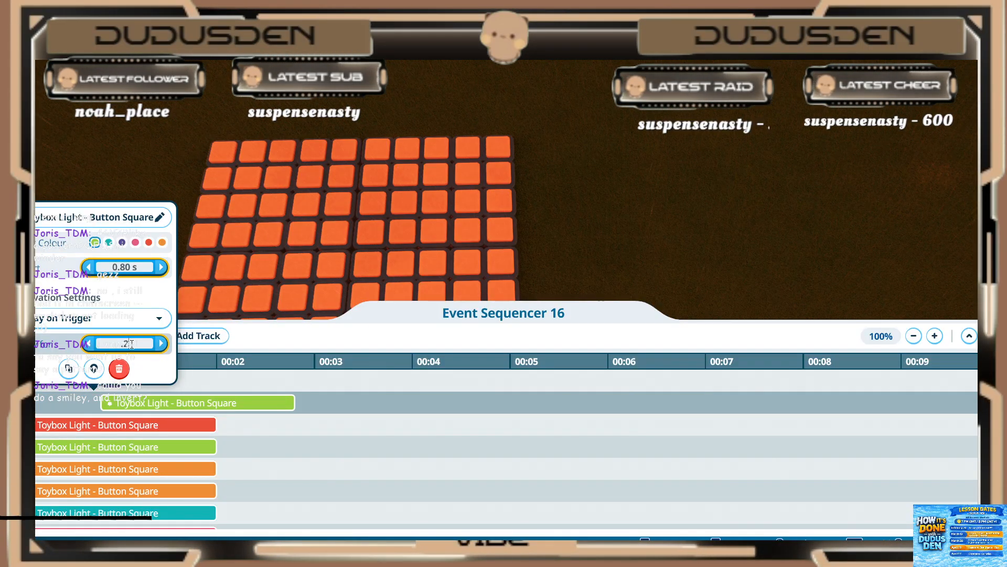
key(Return)
Step: Set the red light event on the third track to start at 0.80 s and play for 0.20 s
click(117, 425)
click(117, 426)
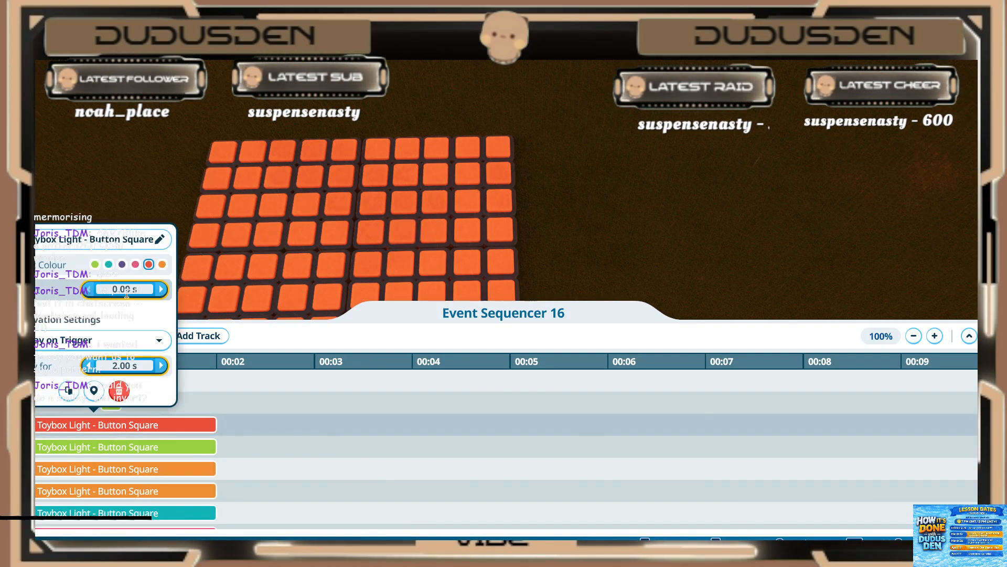
key(Return)
click(124, 367)
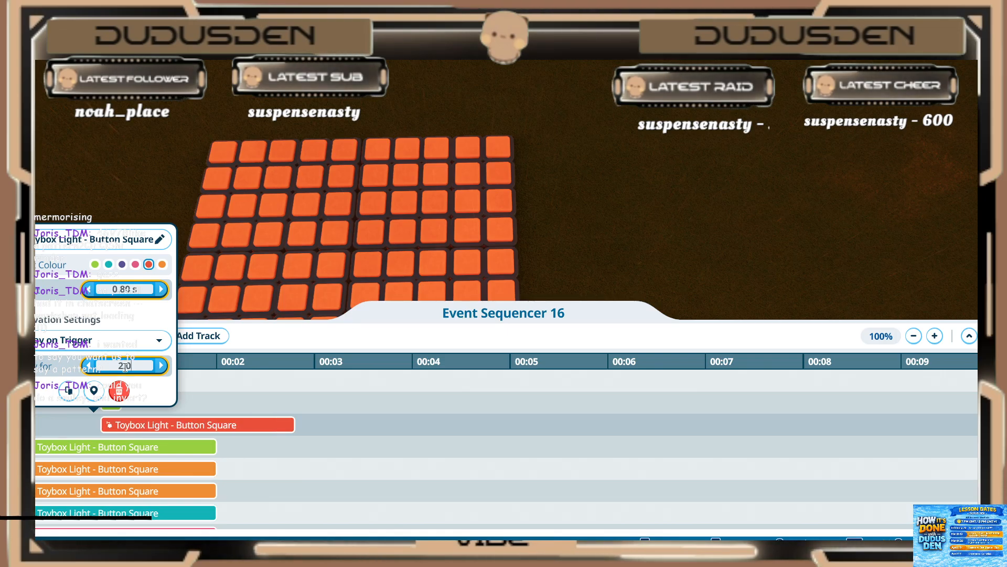
text(.2)
key(Return)
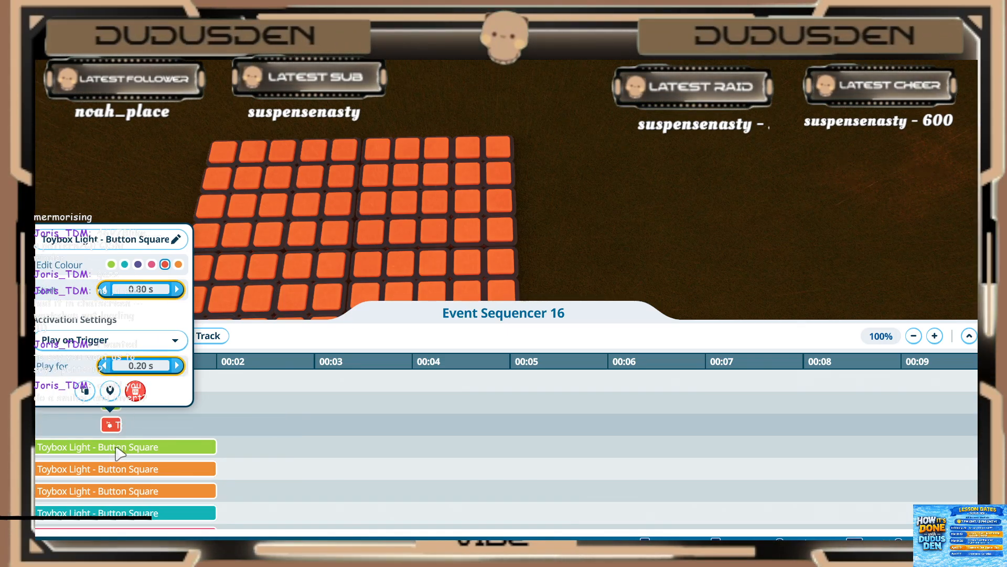
Step: Set the green light event on the fourth track to start at 0.80 s and play for 0.20 s
click(130, 447)
click(128, 312)
text(8)
key(Return)
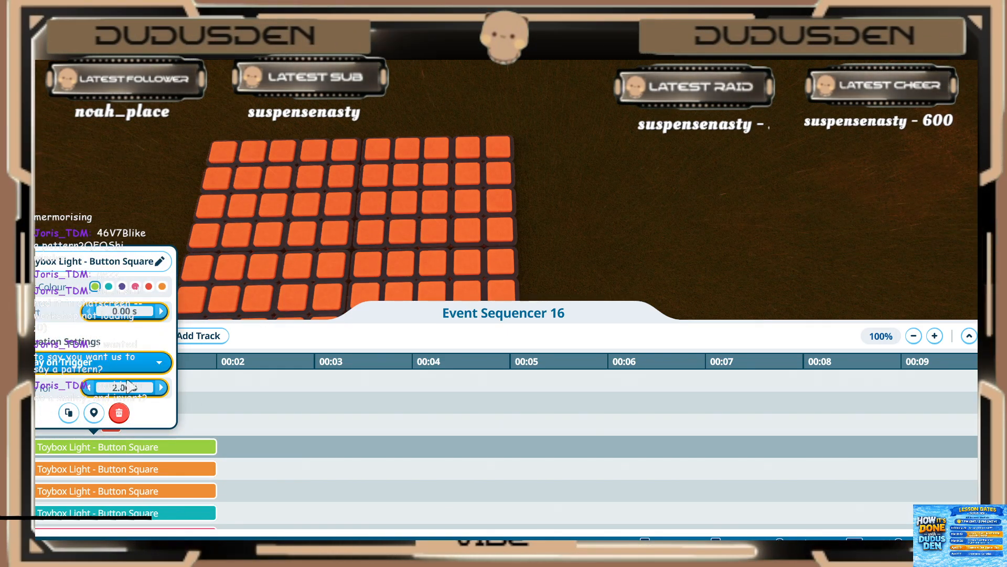
text(.2)
key(Return)
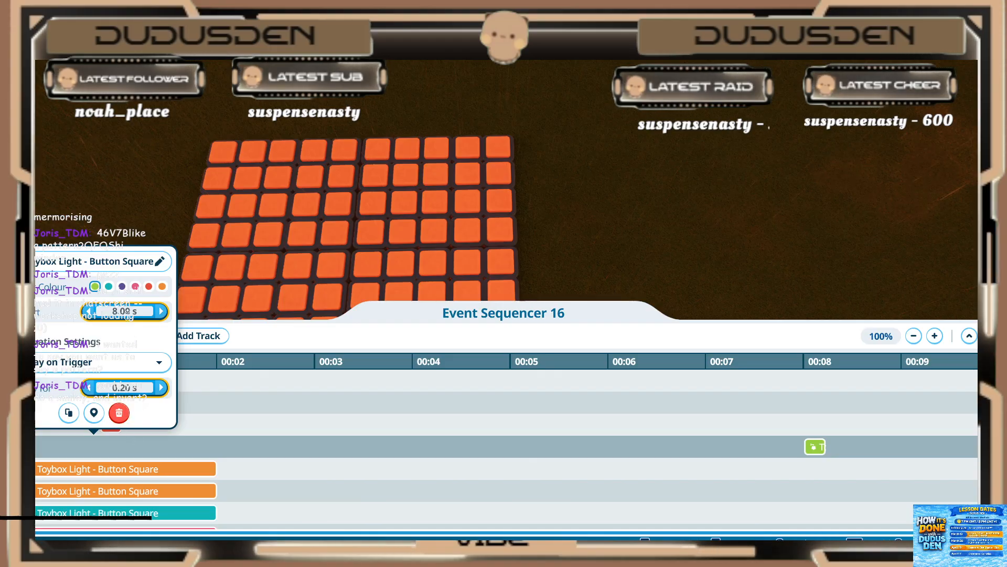
text(.8)
key(Return)
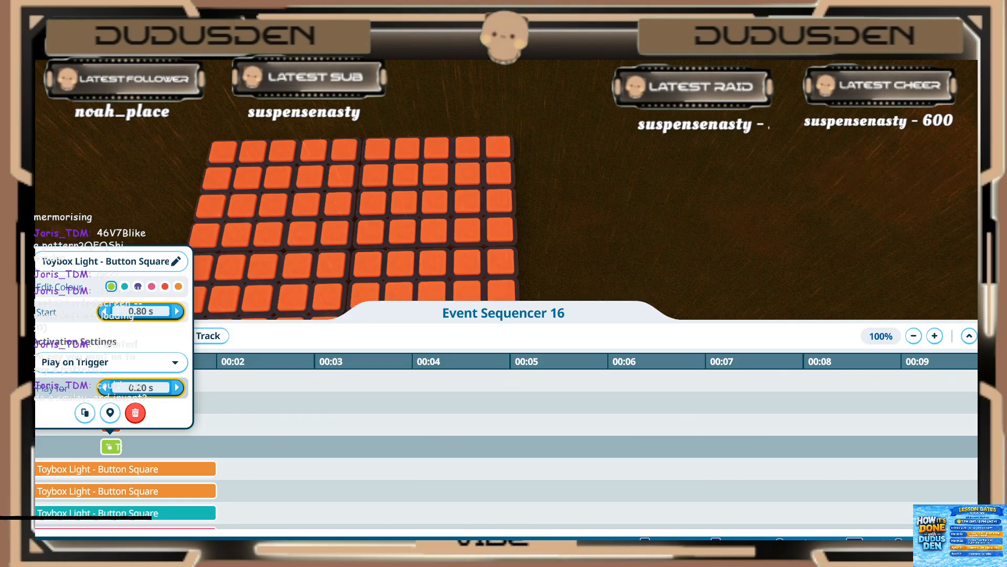
Step: Set the orange light event on the fifth track to start at 0.80 s and play for 0.20 s
click(124, 471)
click(139, 334)
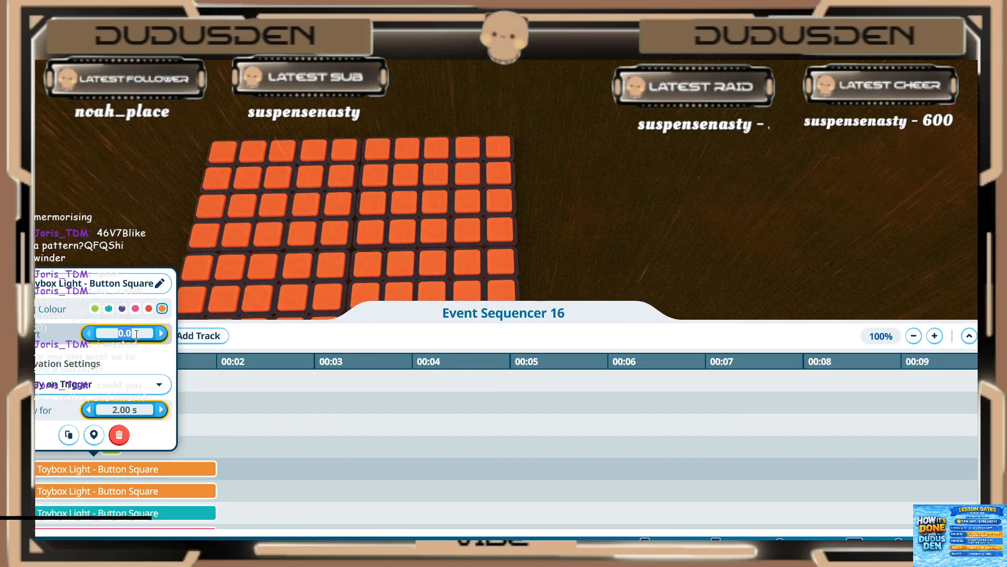
text(.8)
key(Return)
click(126, 412)
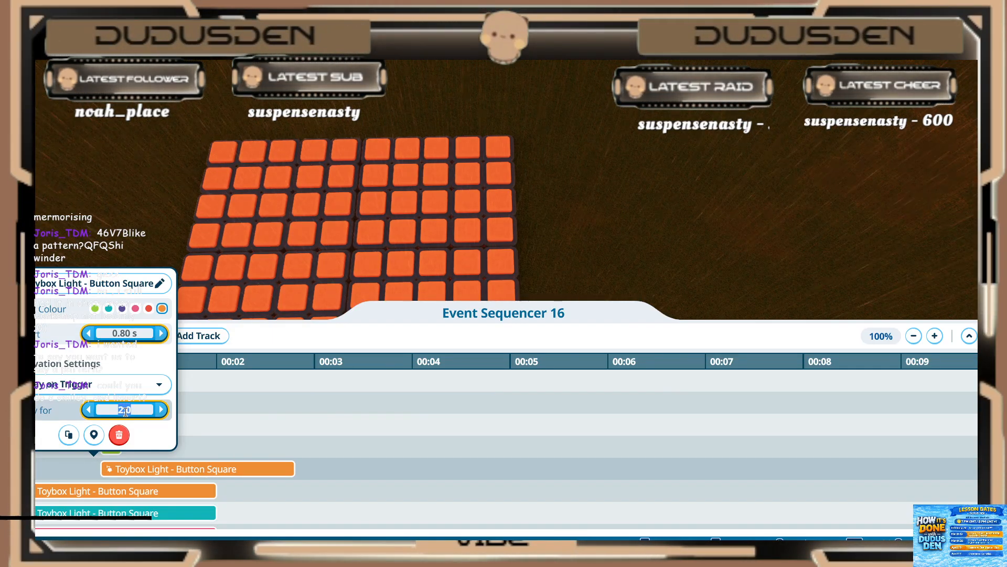
text(.2)
key(Return)
Step: Set the orange light event on the sixth track to start at 0.80 s and play for 0.20 s
click(105, 493)
double_click(90, 498)
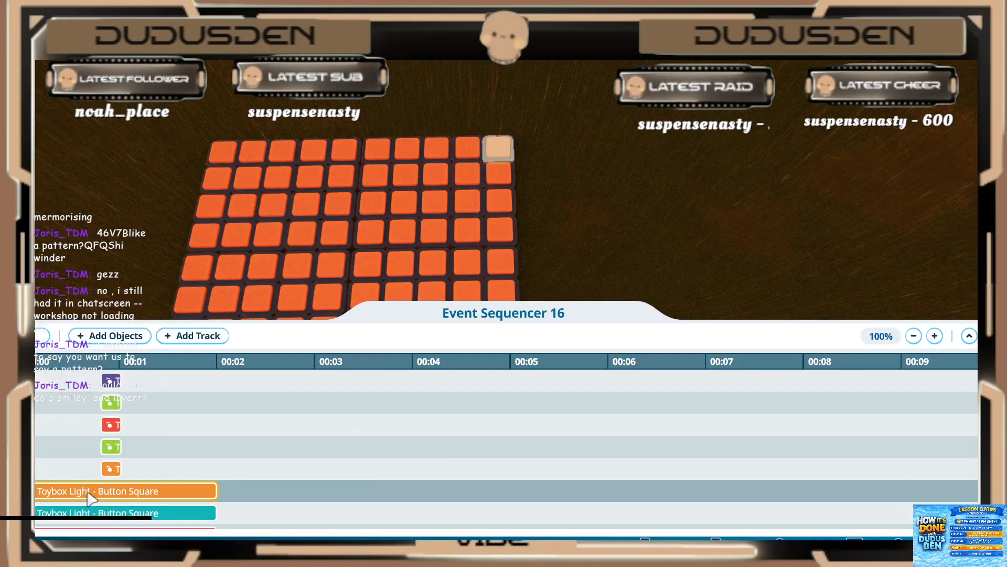
click(90, 497)
click(113, 354)
text(.8)
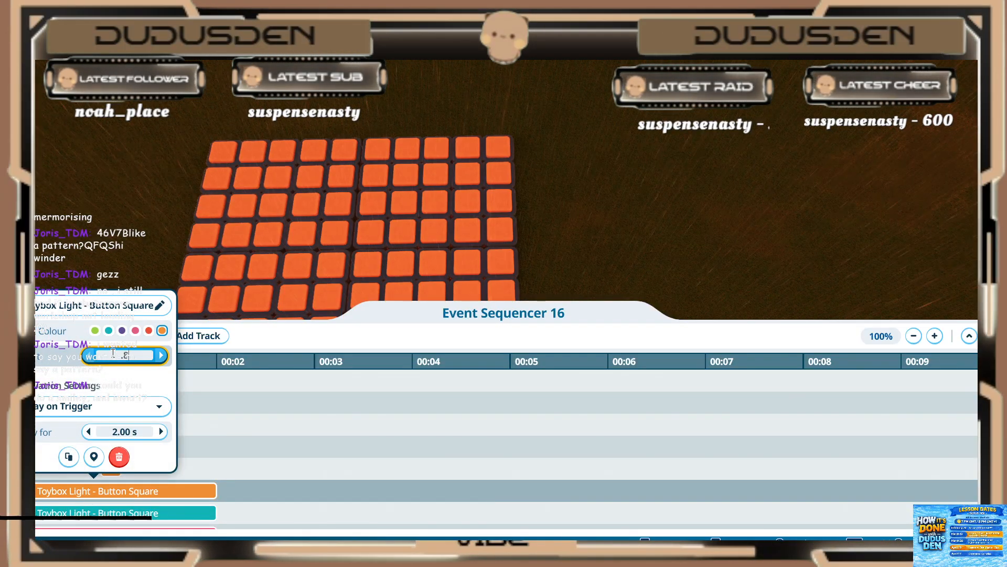
key(Return)
click(124, 432)
text(.2)
key(Return)
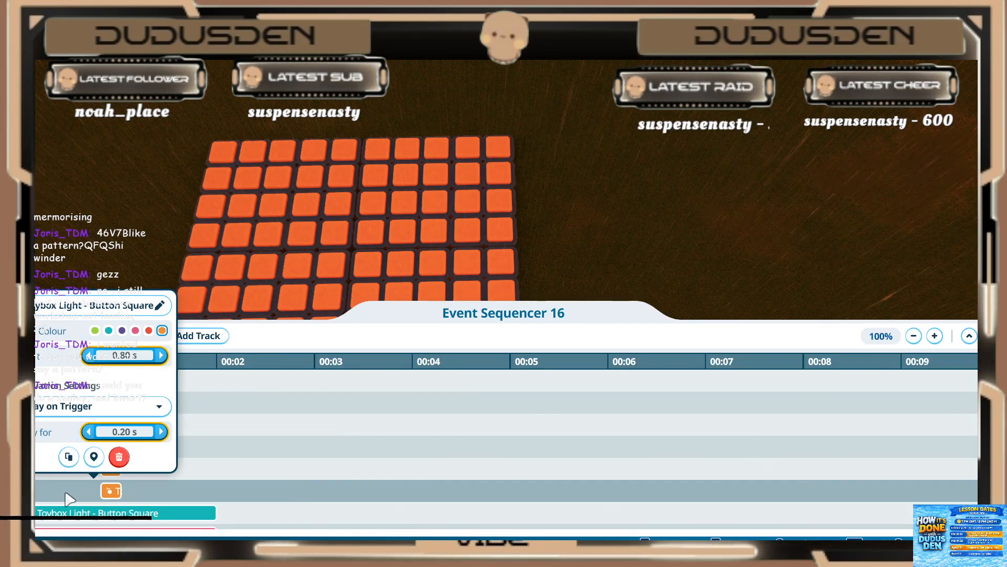
Step: Set the teal light event on the seventh track to start at 0.80 s and play for 0.20 s
click(70, 498)
click(79, 468)
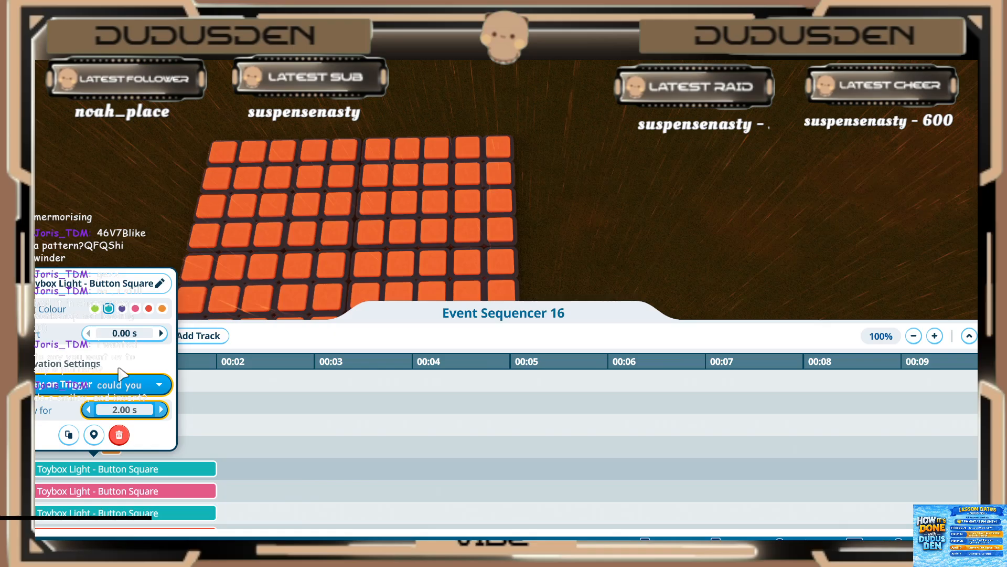
click(125, 333)
text(.8)
key(Return)
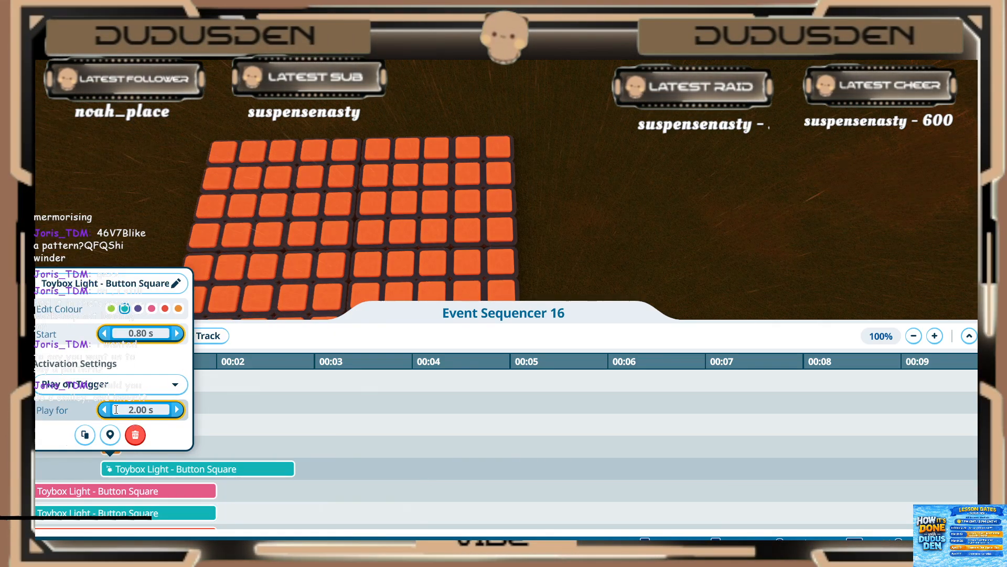
text(.2)
key(Return)
Step: Set the pink light event on the eighth track to start at 0.80 s and play for 0.20 s
click(99, 491)
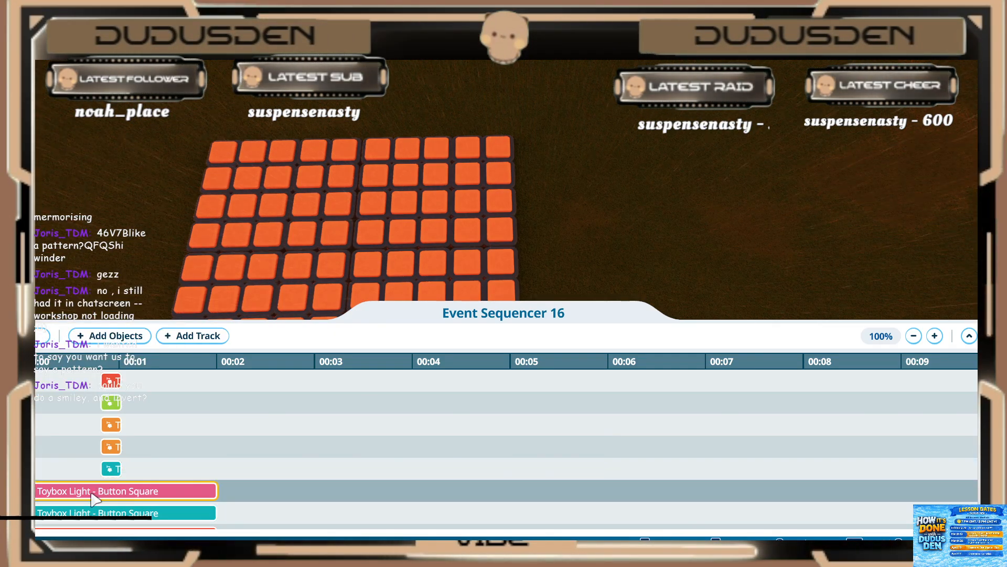
click(93, 494)
click(124, 355)
text(.8)
key(Return)
click(120, 429)
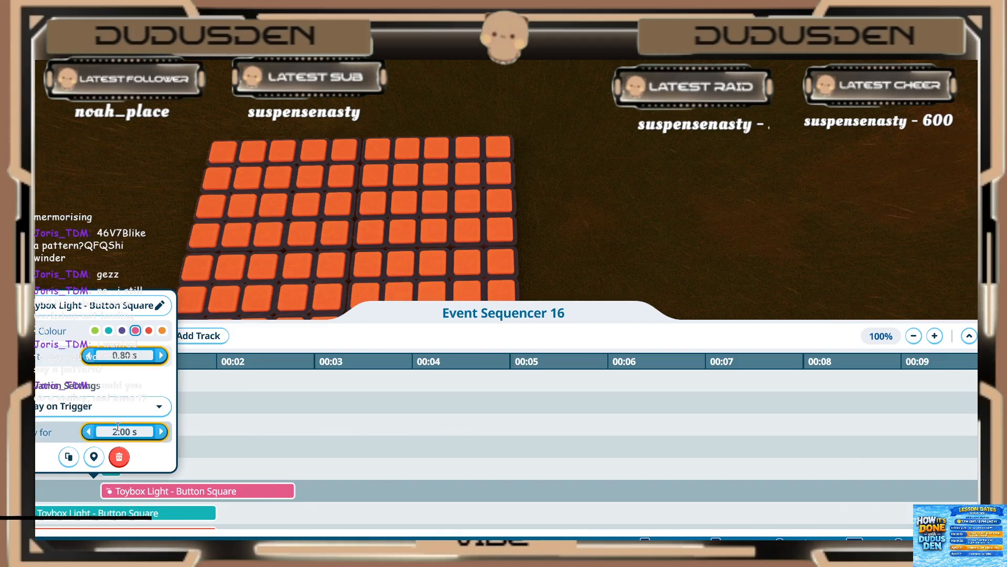
text(.2)
key(Return)
Step: Set the teal light event below the pink one to start at 0.80 s and play for 0.20 s
scroll(241, 457, down, 2)
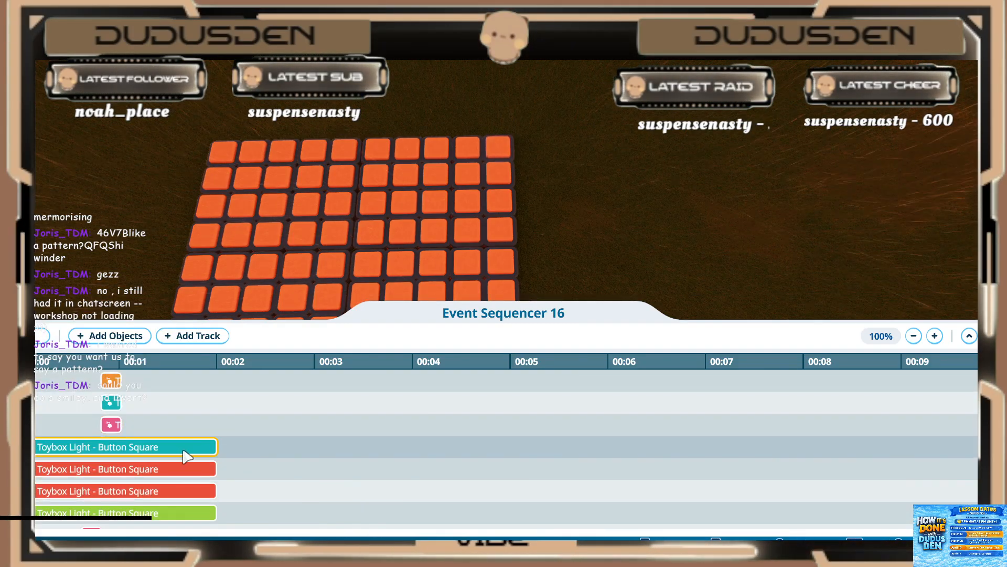
click(160, 446)
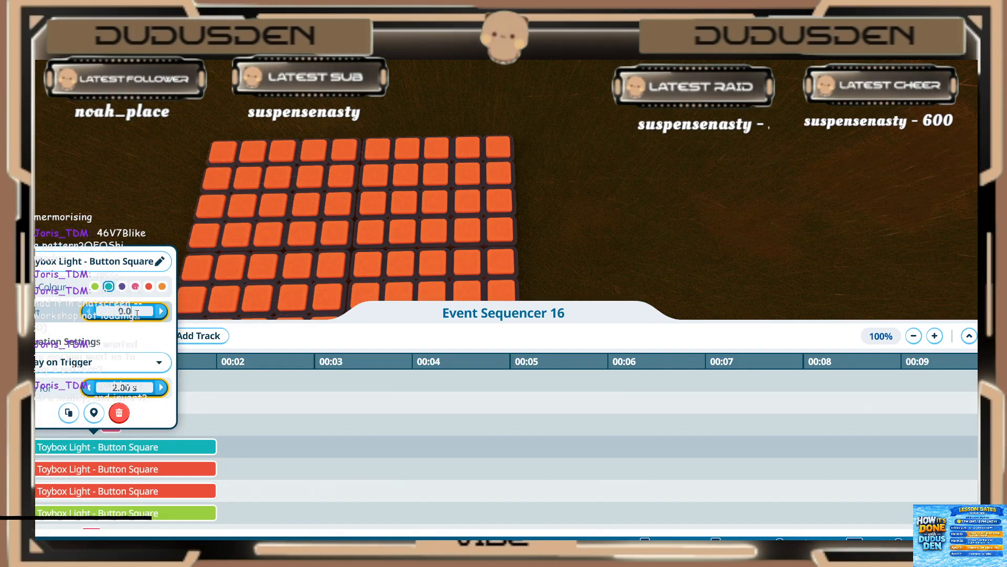
text(.8)
key(Return)
click(137, 388)
text(.2)
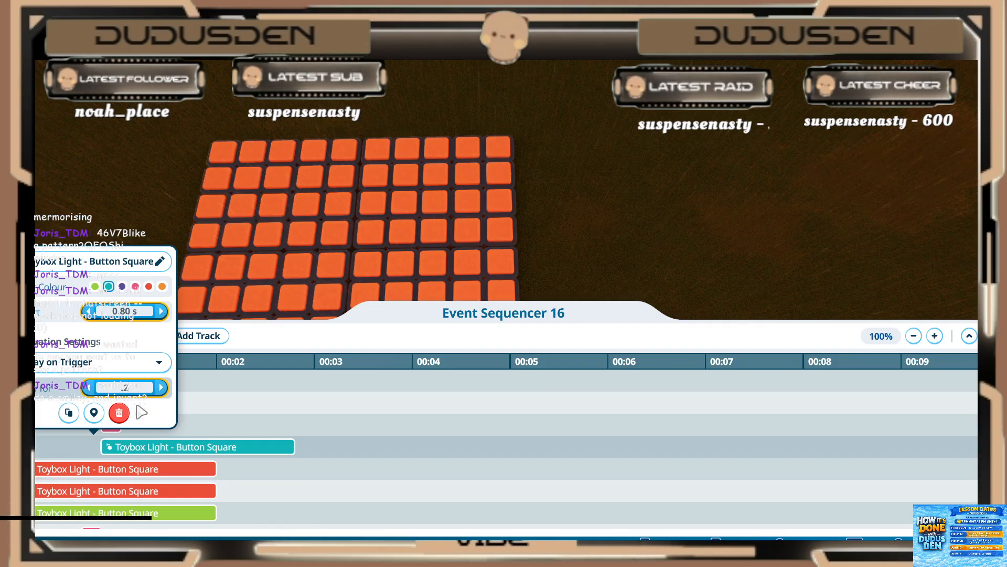
key(Return)
Step: Set the upper of the two adjacent red light events to start at 0.80 s and play for 0.20 s
click(126, 469)
click(122, 335)
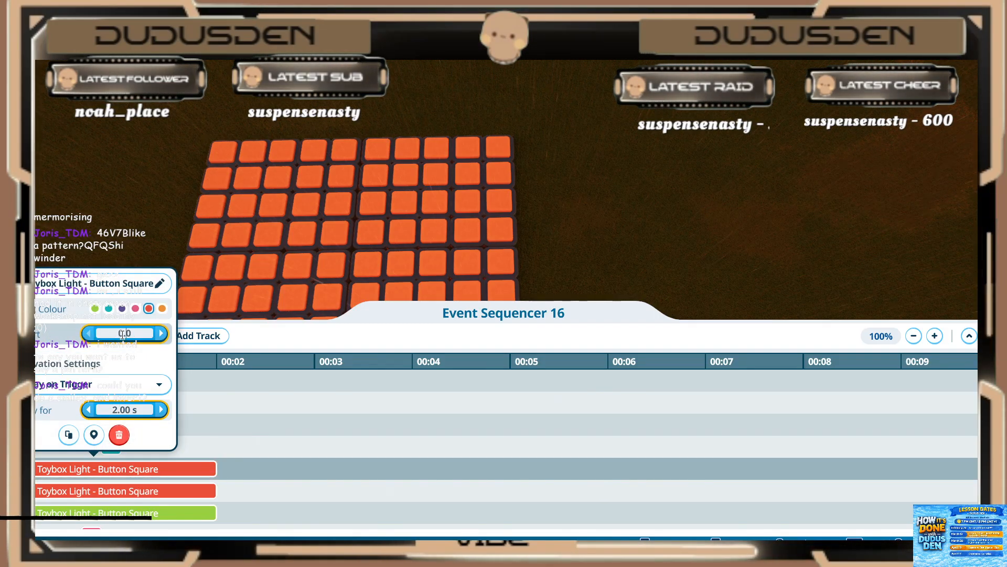
text(.8)
key(Return)
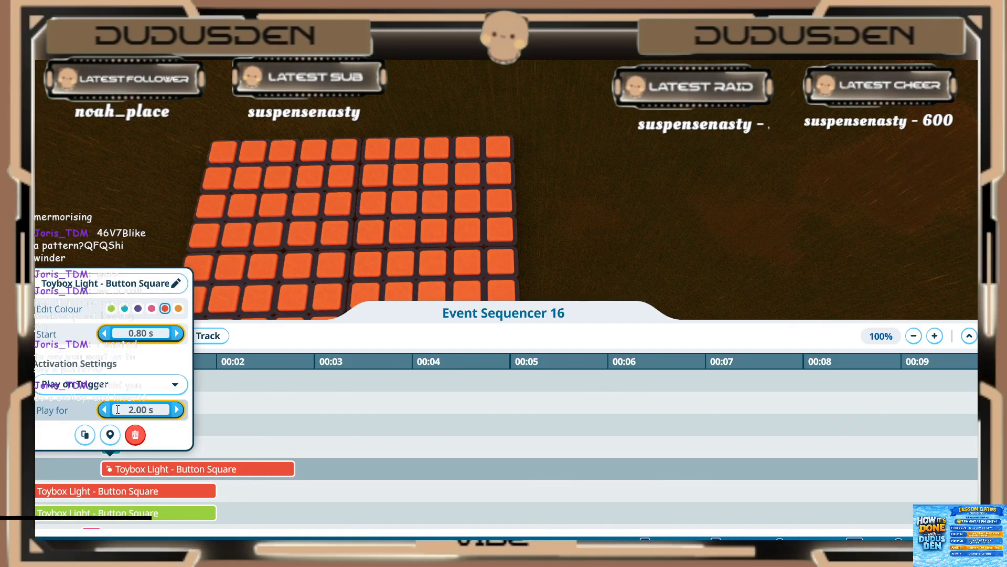
key(Return)
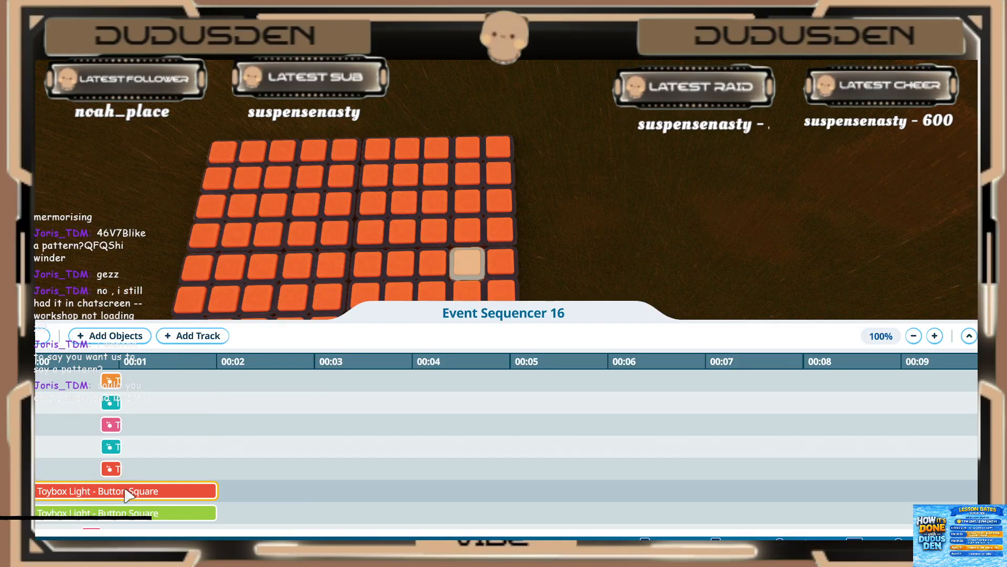
Step: Set the lower of the two adjacent red light events to start at 0.80 s and play for 0.20 s
click(95, 490)
click(130, 357)
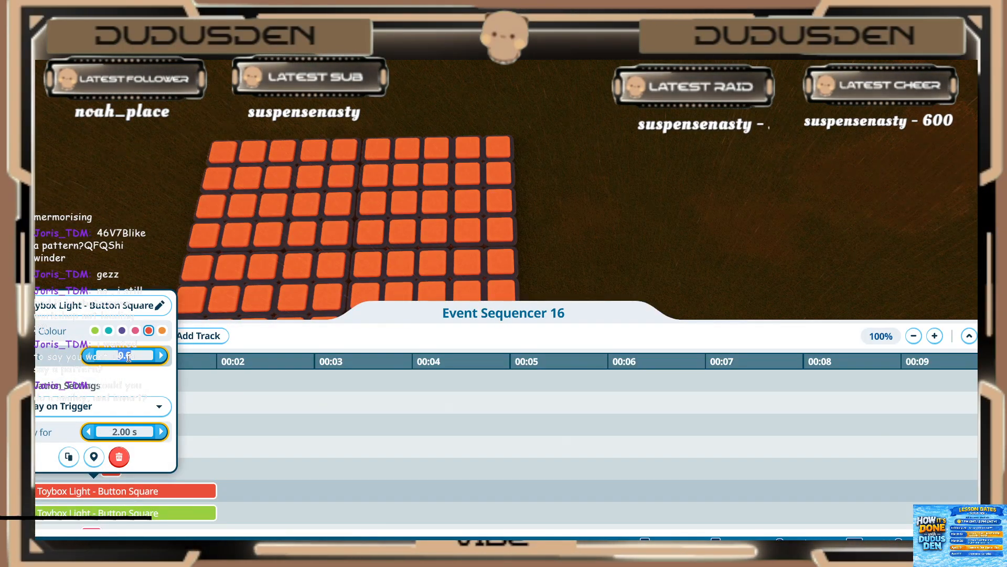
text(.8)
key(Return)
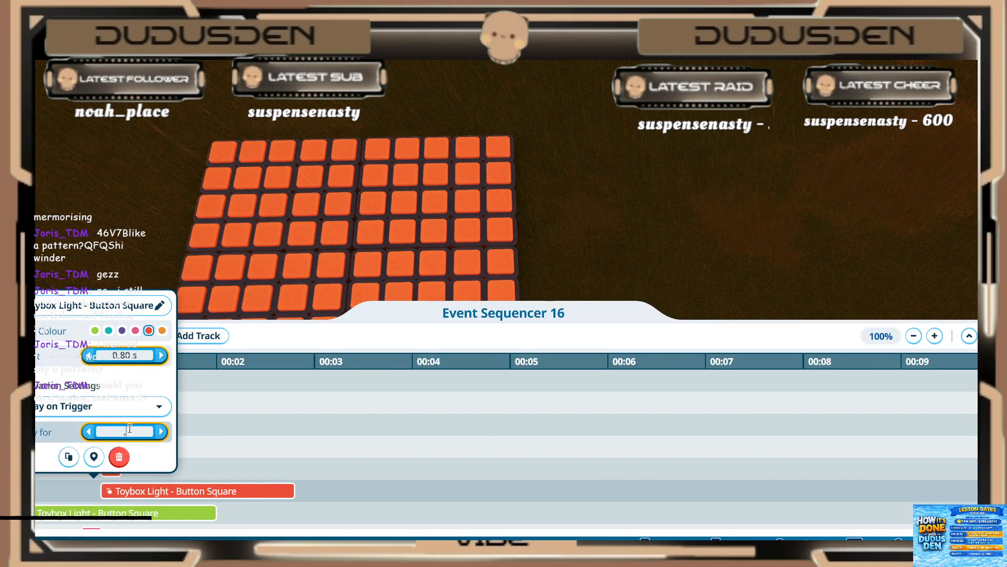
Step: Set the last untimed green light event, below the two red ones, to start at 0.80 s and play for 0.20 s
click(147, 516)
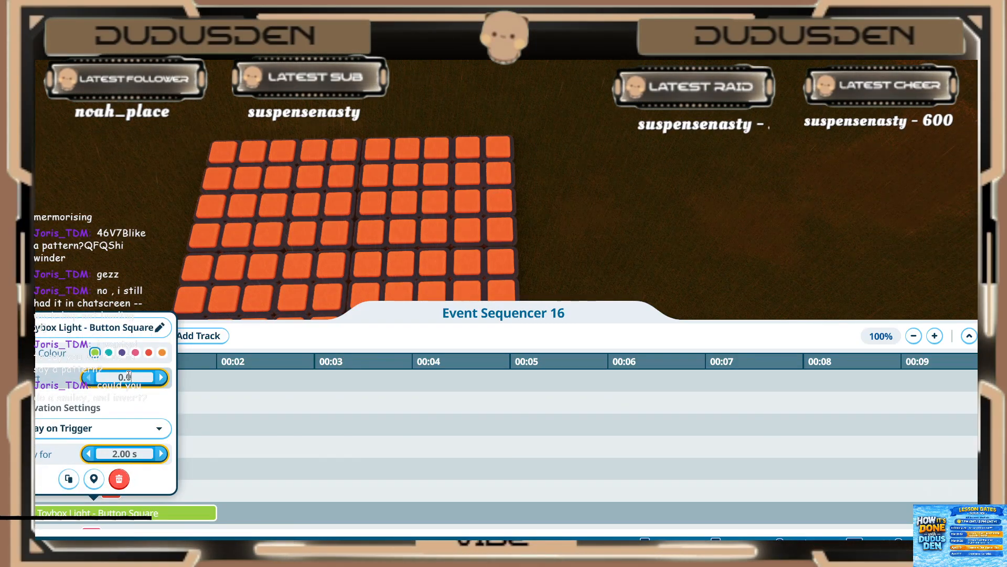
text(.8)
key(Return)
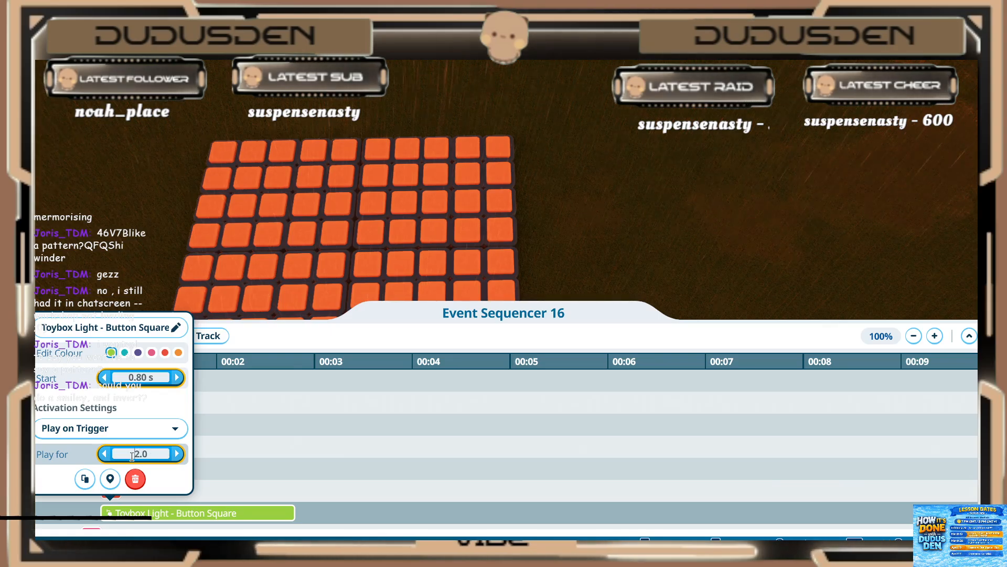
text(.2)
key(Return)
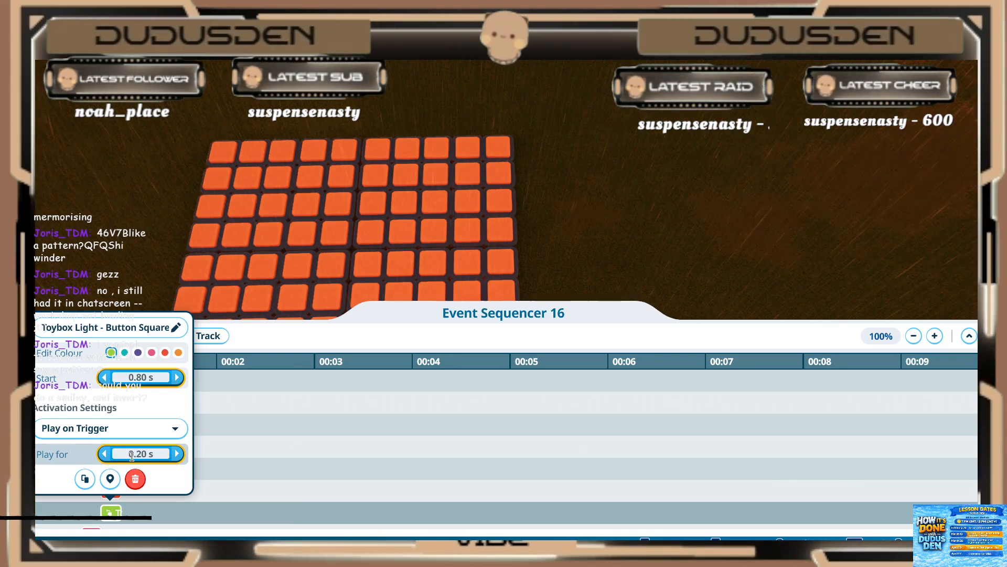
Step: Play back the sequence to preview the newly timed 0.80 s stage on the grid
click(252, 474)
click(45, 336)
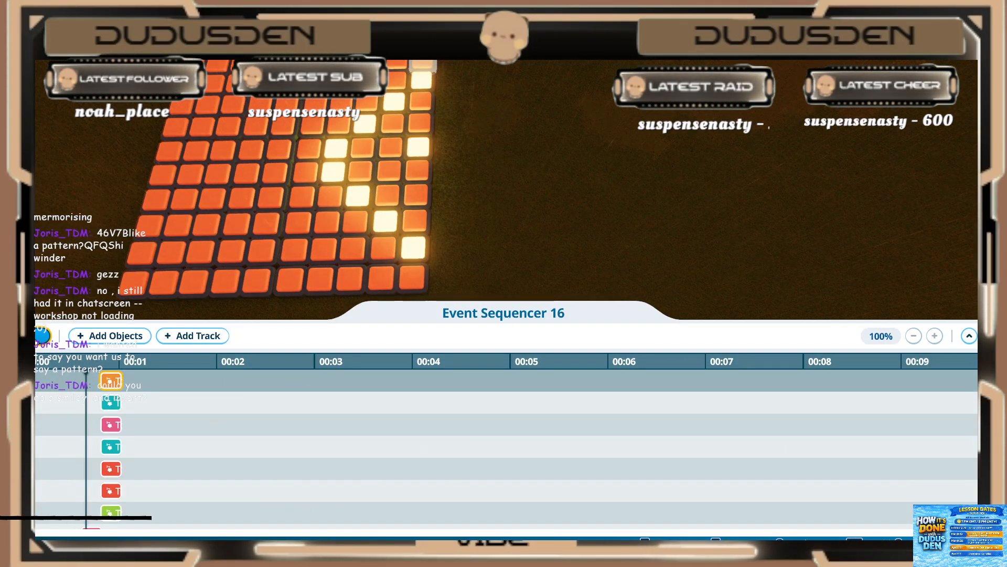
click(42, 335)
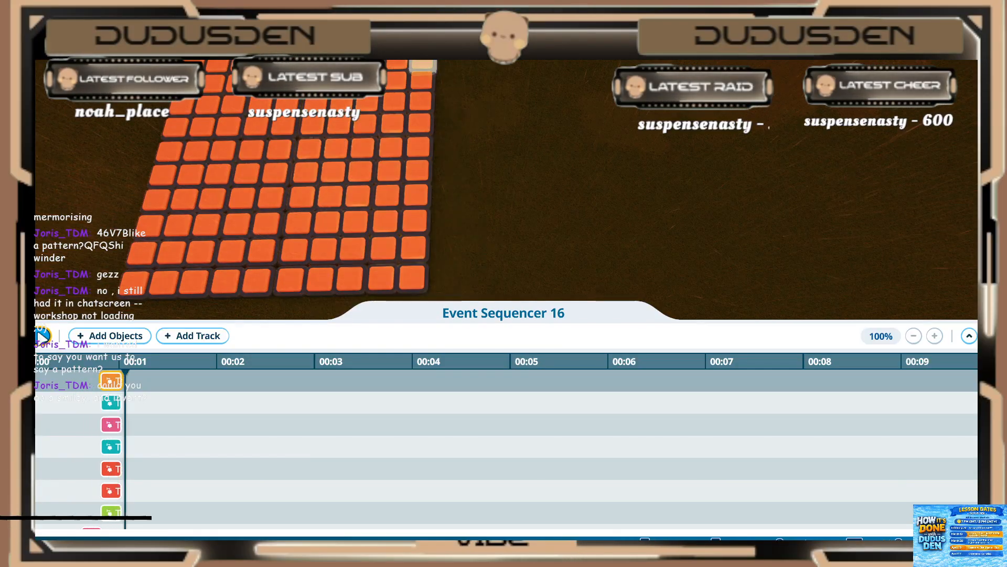
Step: Select fifteen lights to add to the sequencer: the next V reaching two corners of the grid, plus three single lights inside it
click(111, 335)
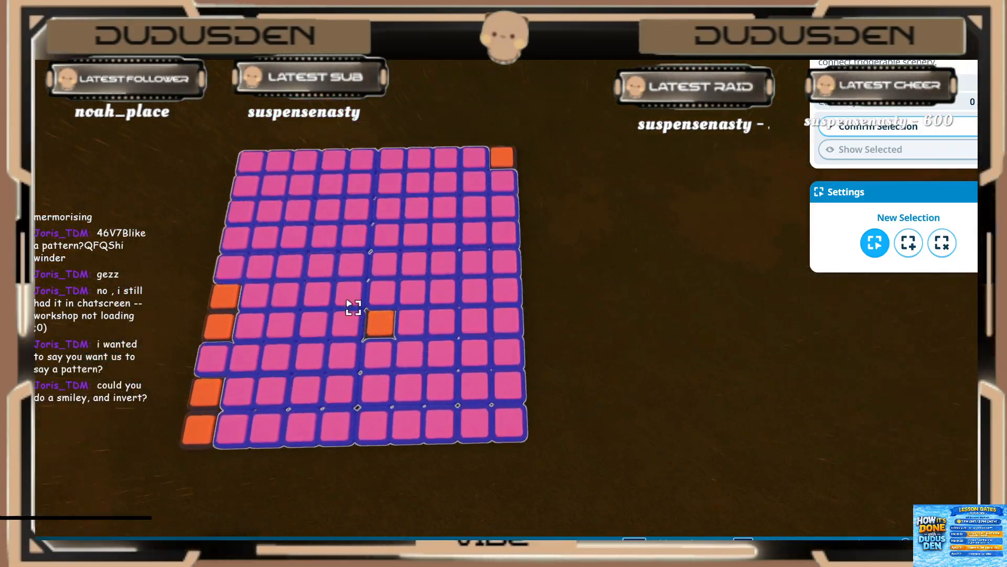
click(354, 267)
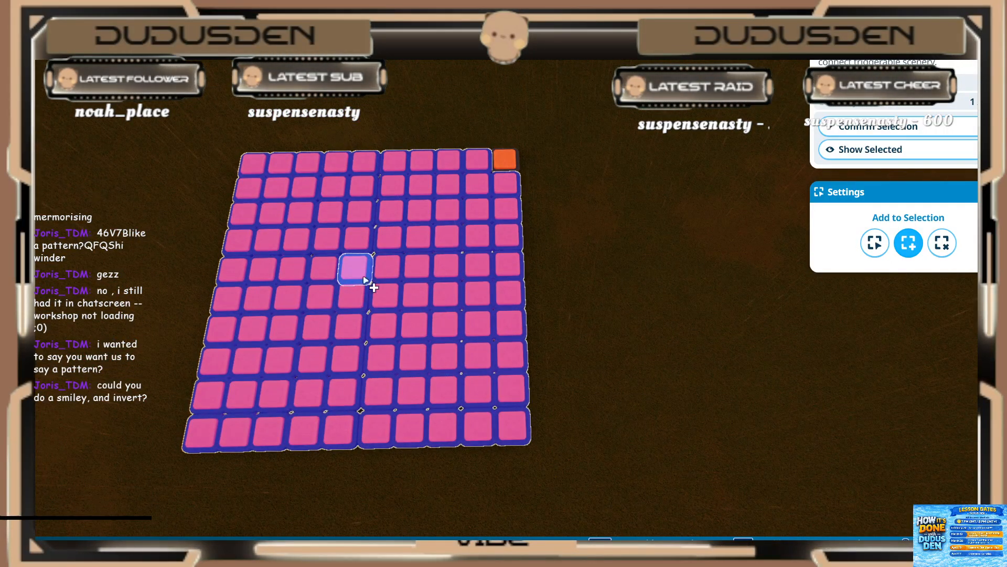
click(449, 186)
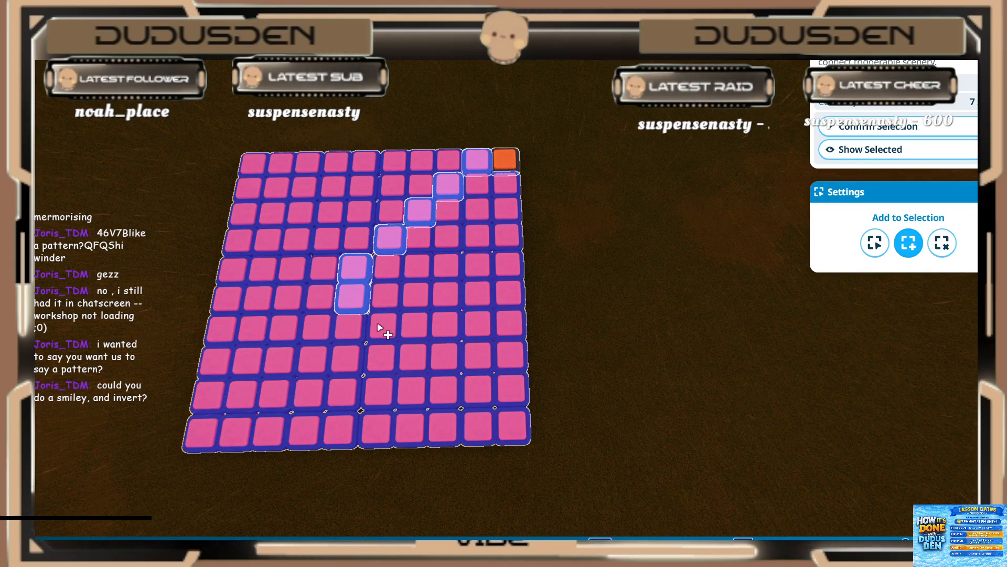
ctrl+click(508, 170)
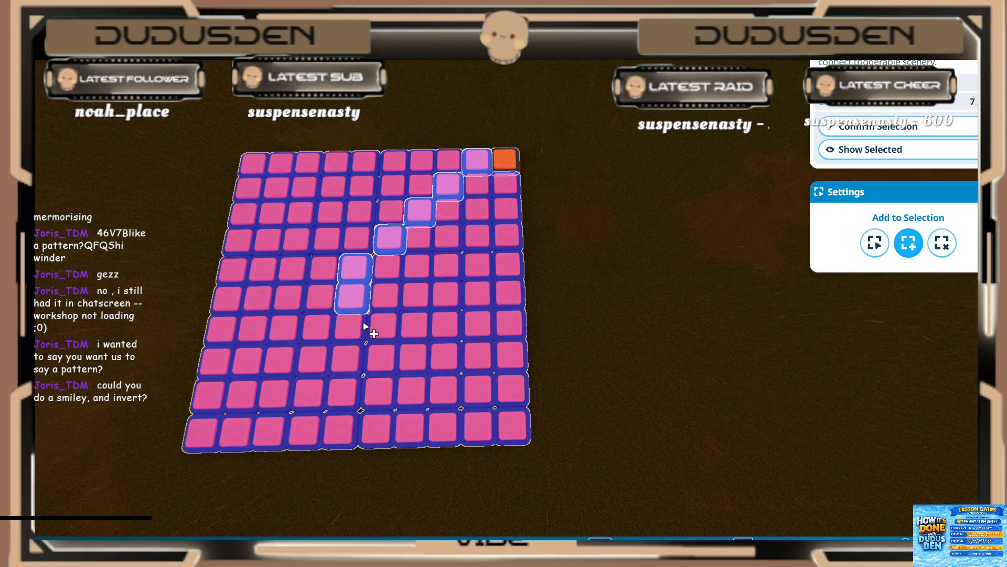
mouse_move(400, 348)
mouse_down()
mouse_move(464, 417)
mouse_move(494, 374)
mouse_up()
click(451, 268)
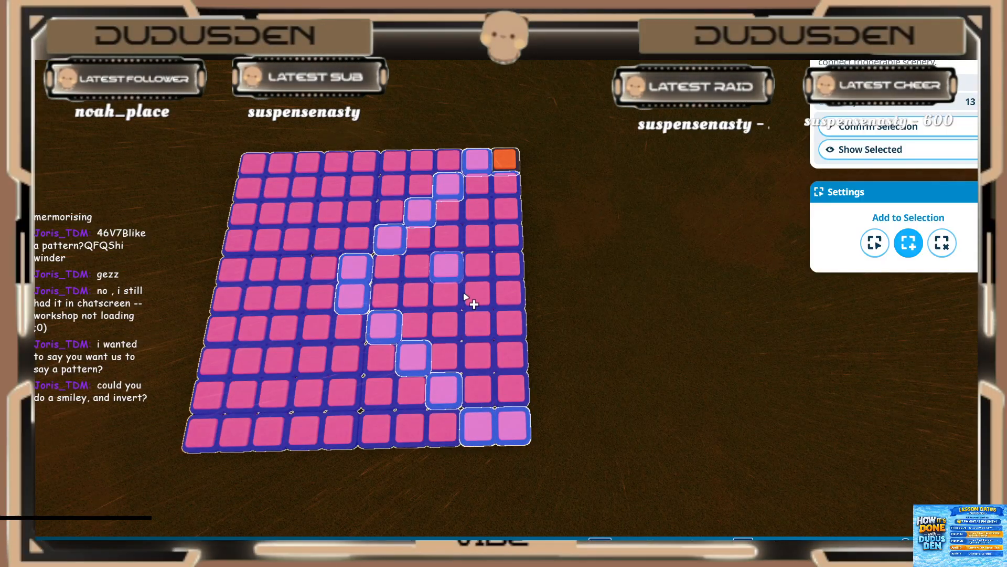
click(480, 321)
click(517, 356)
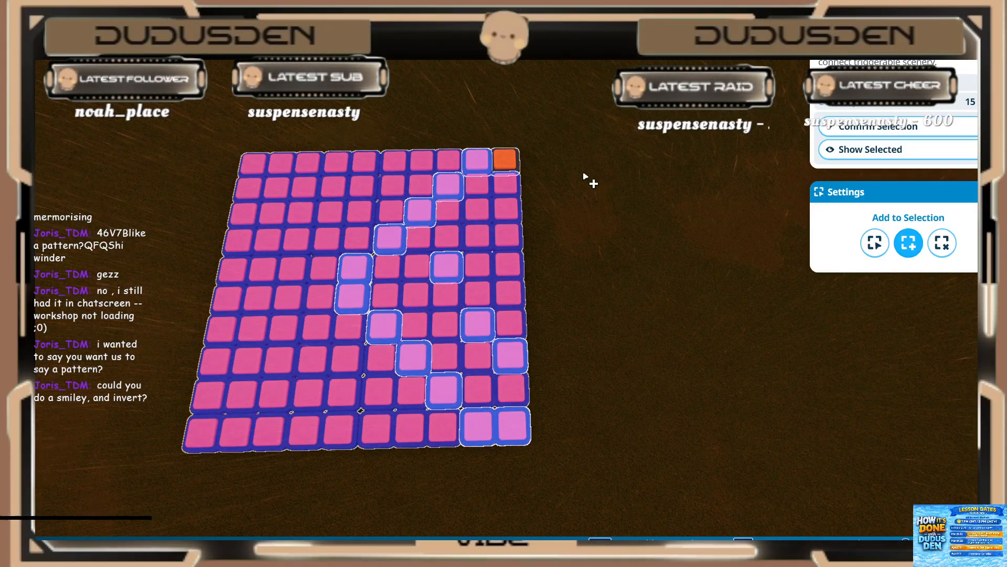
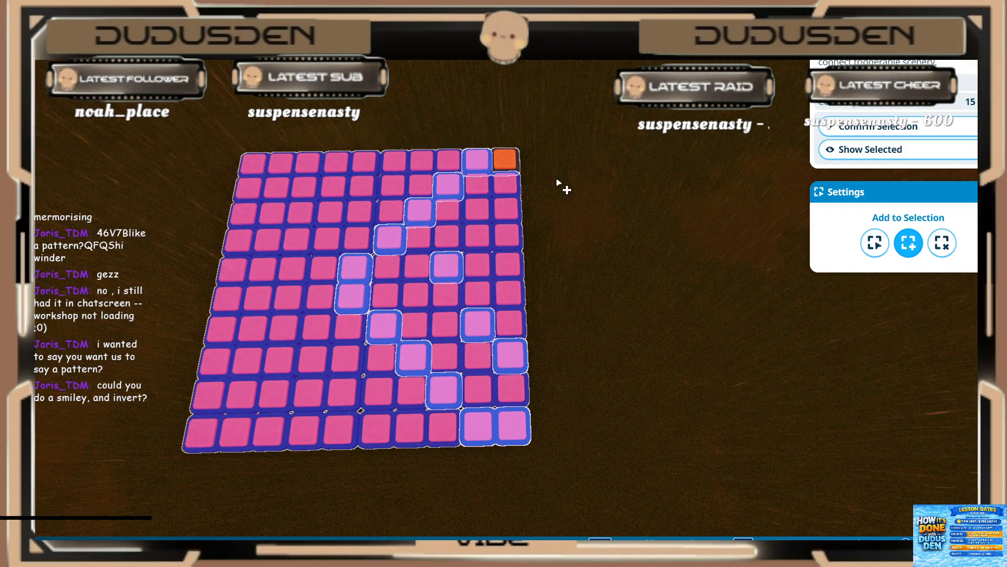
Step: Confirm the fifteen-light selection and set the first new purple light event to start at 1.00 s and play for 0.20 s
click(876, 131)
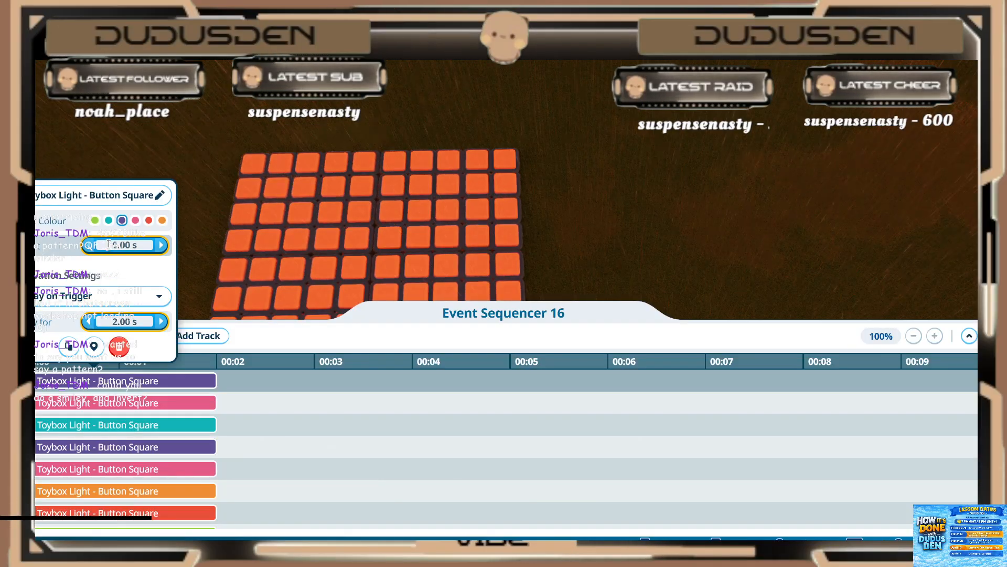
text(1)
key(Return)
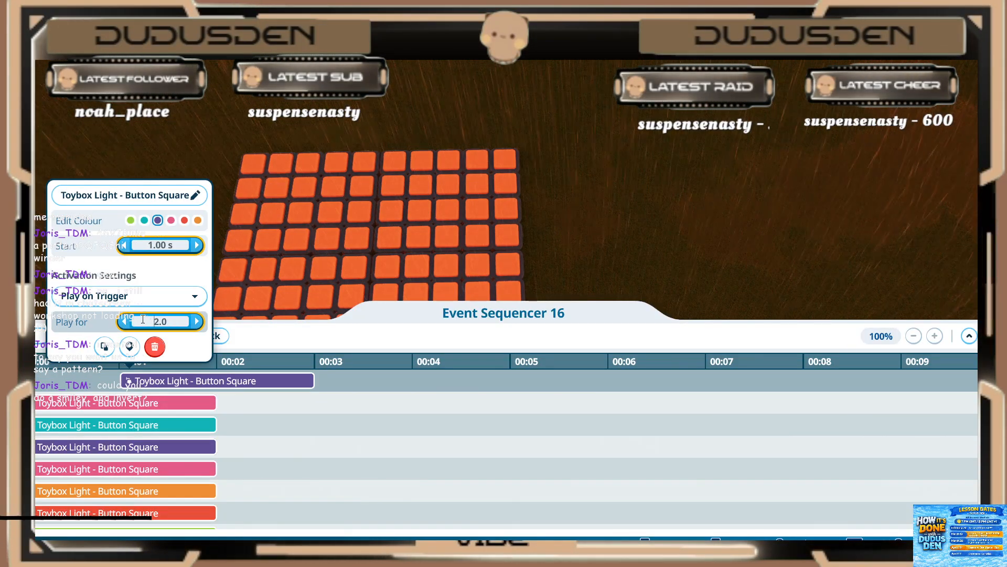
click(142, 319)
text(.2)
key(Return)
Step: Set the pink light event directly below the first purple one to start at 1.00 s and play for 0.20 s
click(96, 401)
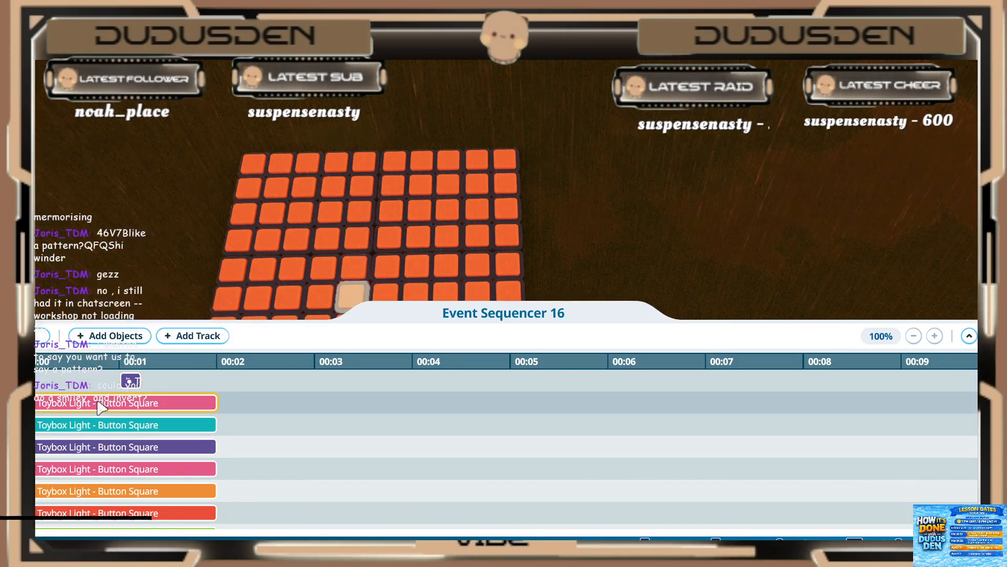
click(94, 403)
click(138, 265)
text(1)
key(Return)
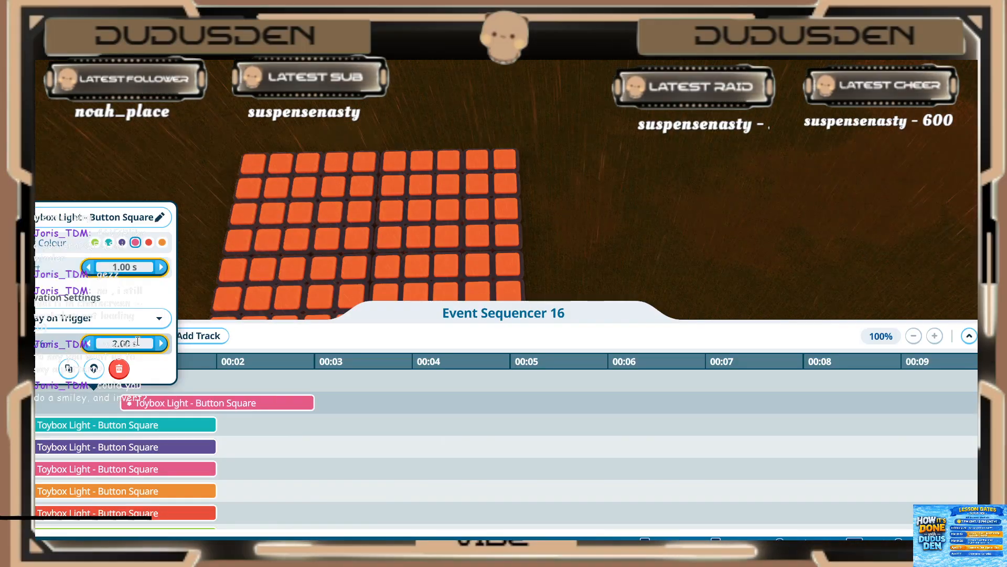
click(135, 342)
text(.2)
key(Return)
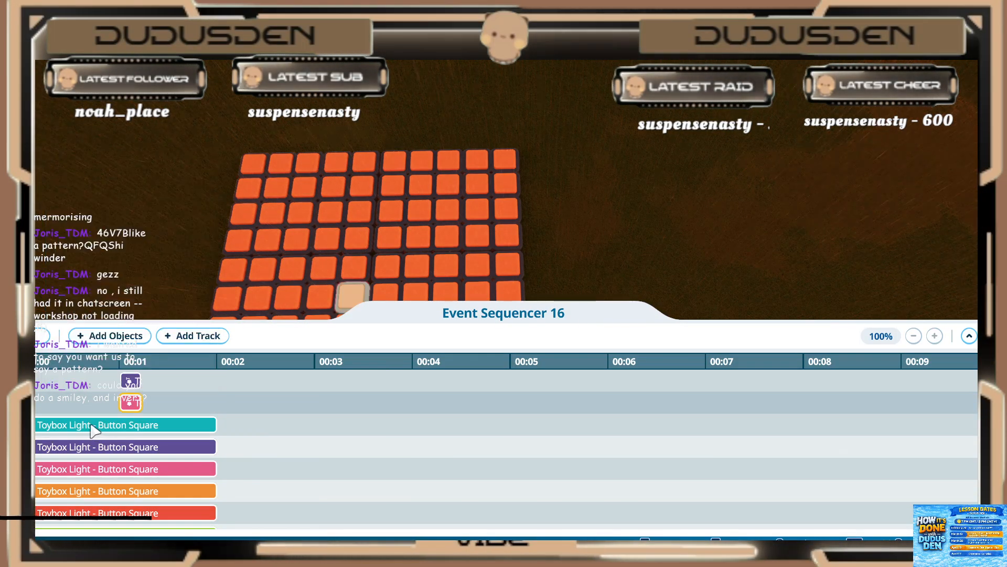
Step: Set the teal light event between the first pink and second purple ones to start at 1.00 s and play for 0.20 s
click(95, 424)
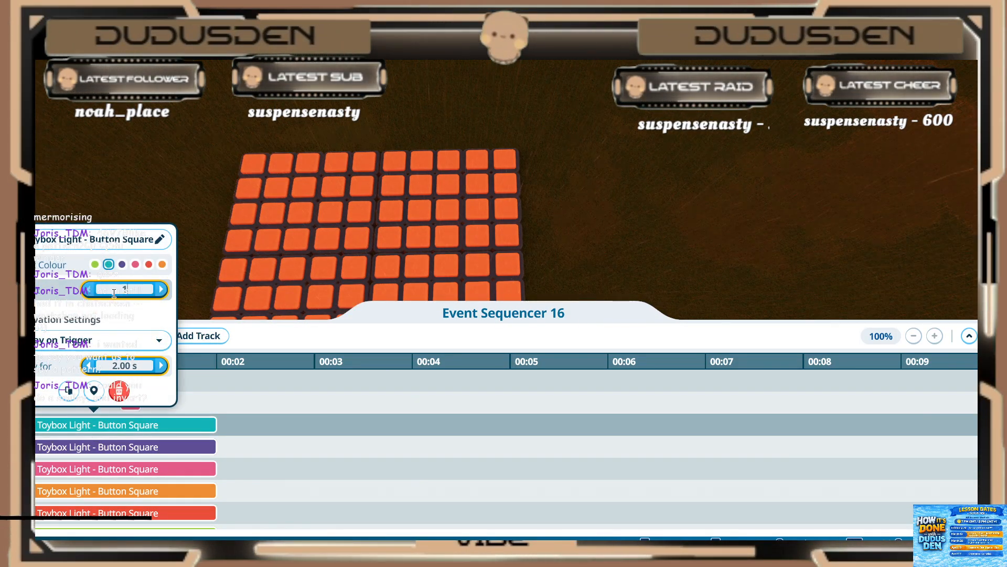
click(114, 293)
text(1)
key(Return)
click(108, 366)
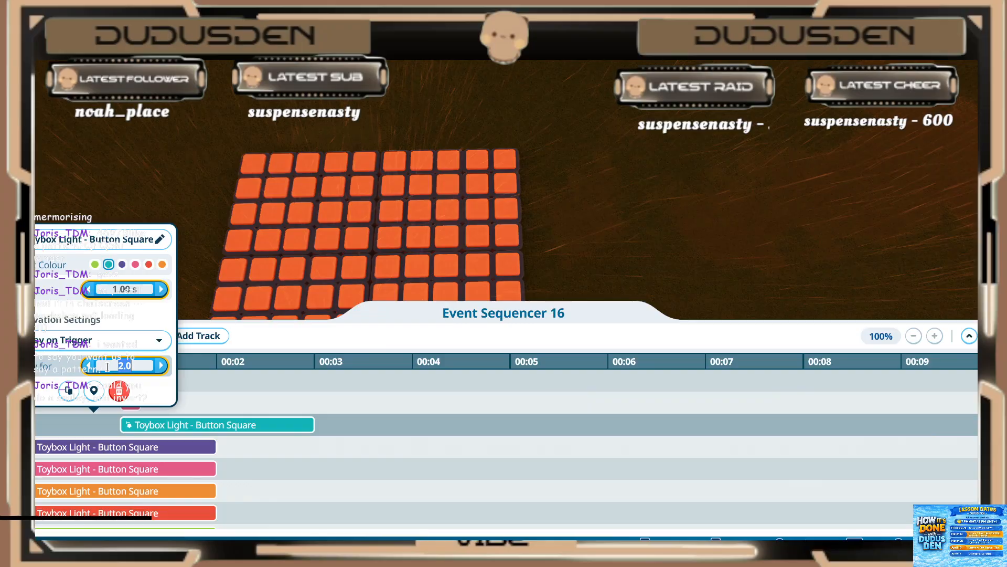
text(.2)
key(Return)
Step: Set the second purple light event, directly below the teal one, to start at 1.00 s and play for 0.20 s
click(94, 446)
click(111, 312)
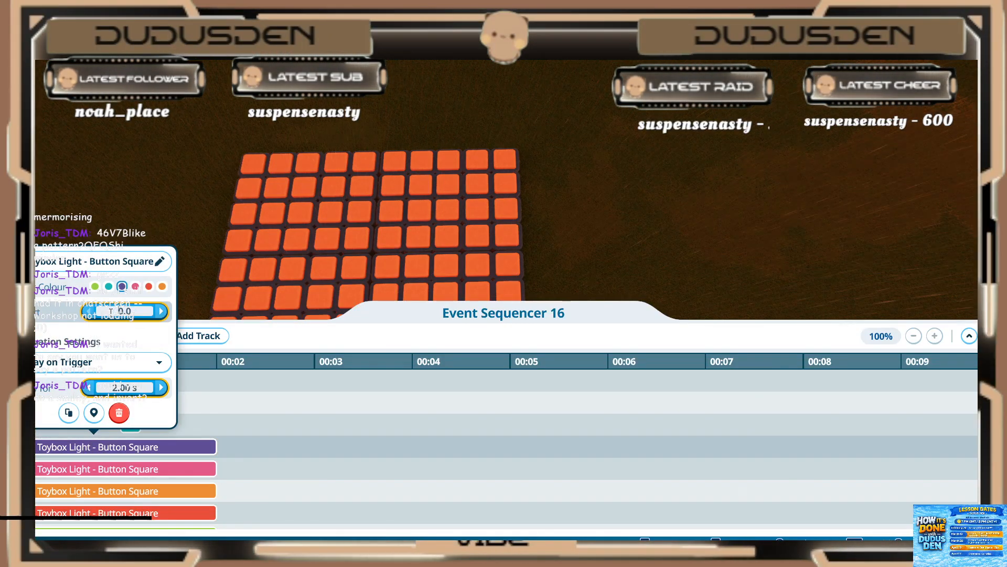
text(.1)
key(Return)
text(.2)
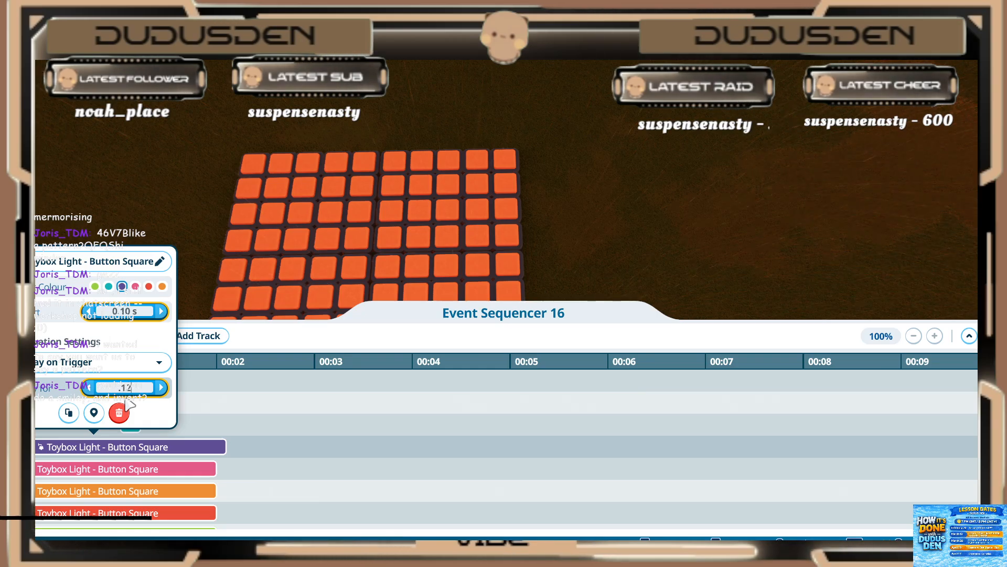
key(BackSpace)
key(BackSpace)
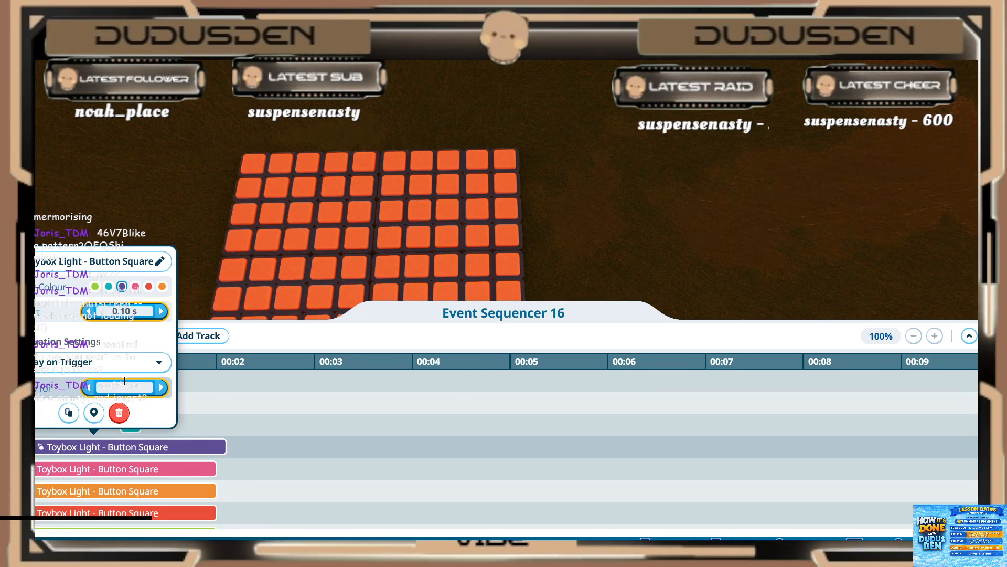
key(Return)
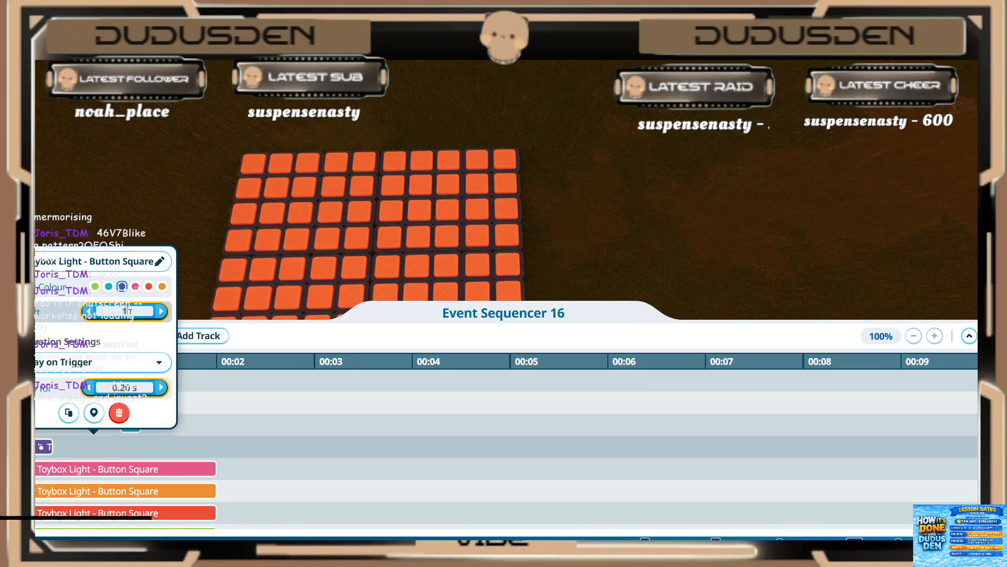
key(Return)
Step: Set the pink light event between the second purple and the orange ones to start at 1.00 s and play for 0.20 s
click(101, 470)
click(101, 471)
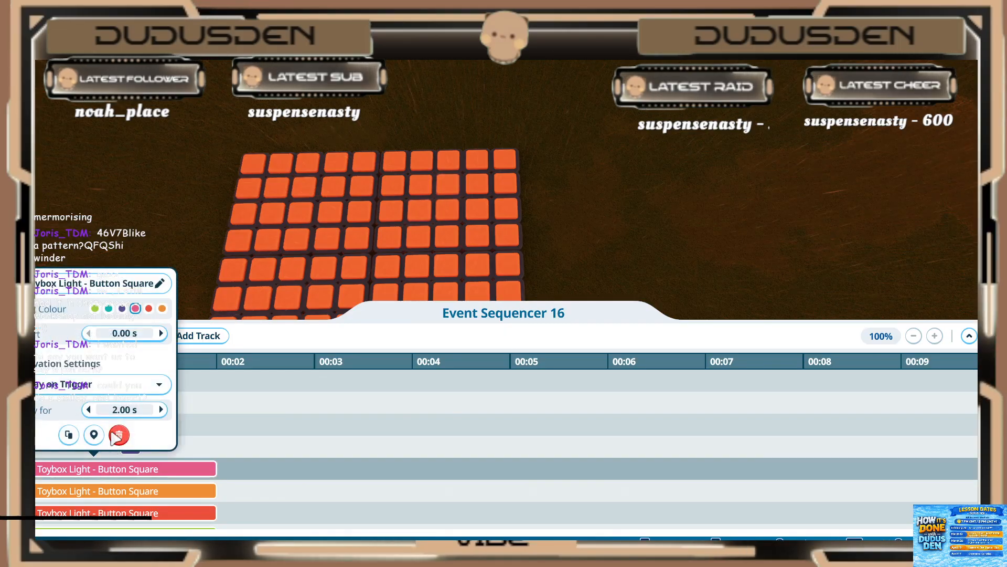
click(116, 338)
text(1)
key(Return)
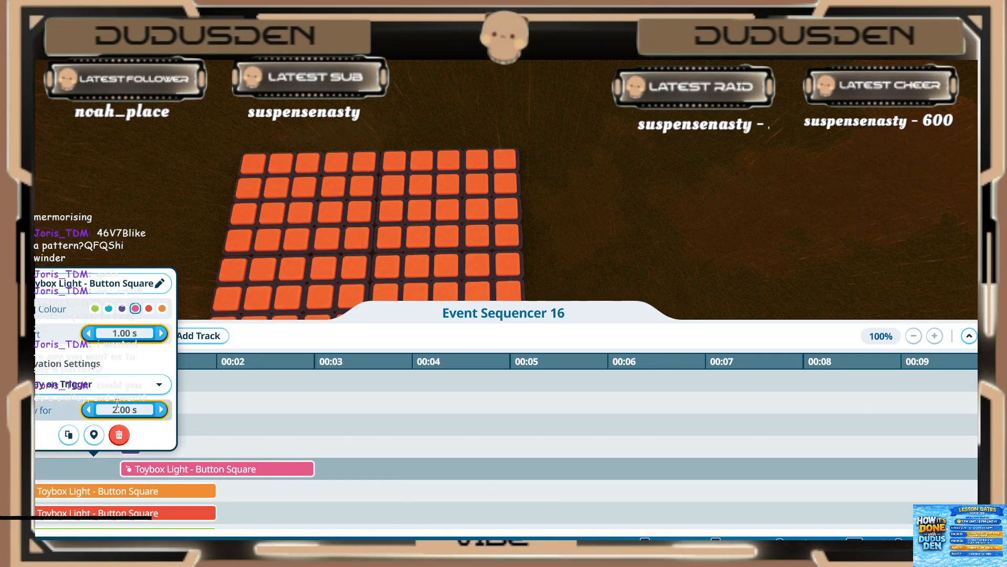
click(116, 410)
text(.2)
key(Return)
Step: Set the orange light event directly above the untimed red one to start at 1.00 s and play for 0.20 s
click(113, 491)
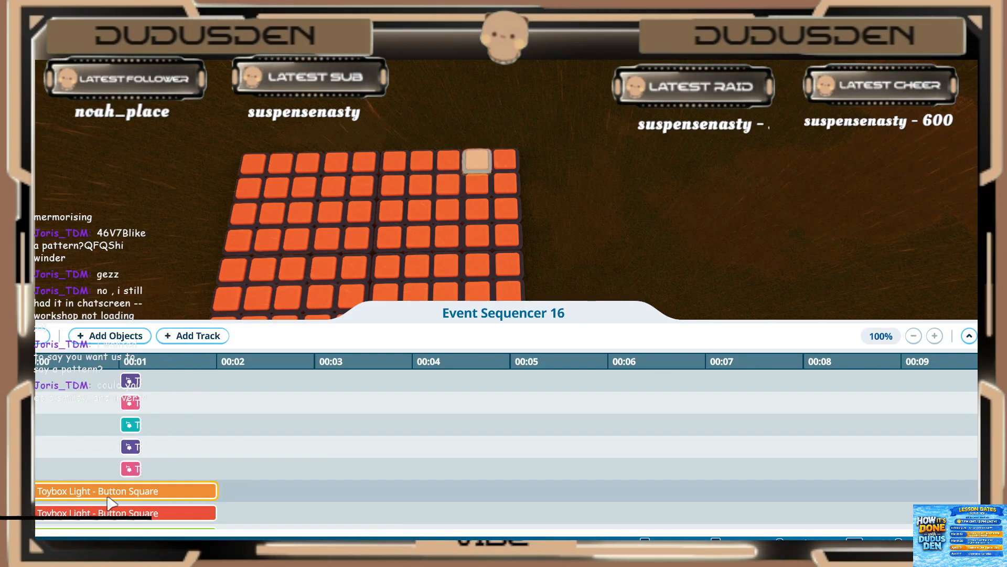
click(108, 496)
click(114, 354)
text(1)
click(121, 428)
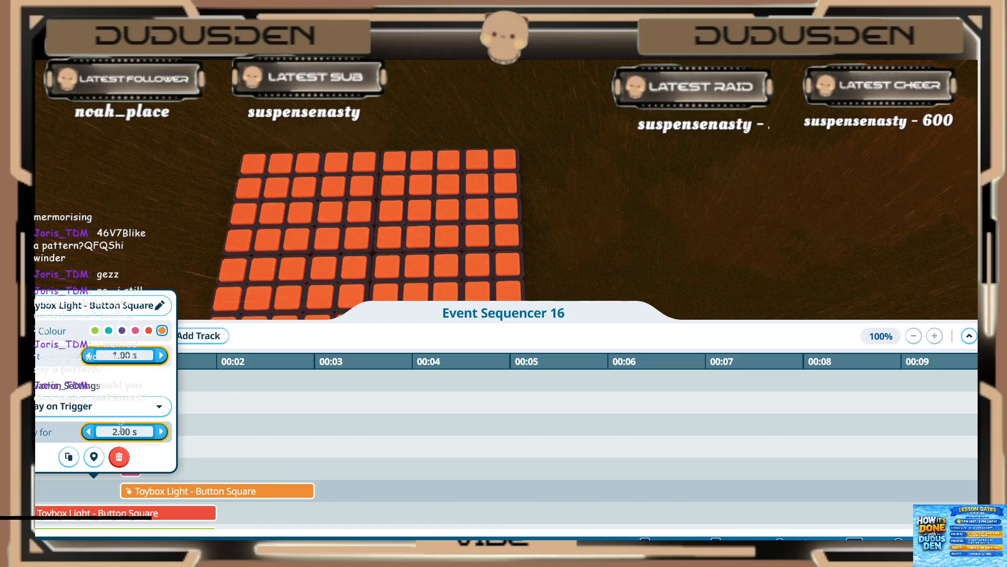
text(.2)
key(Return)
Step: Set the red light event directly above the green one to start at 1.00 s and play for 0.20 s
click(90, 503)
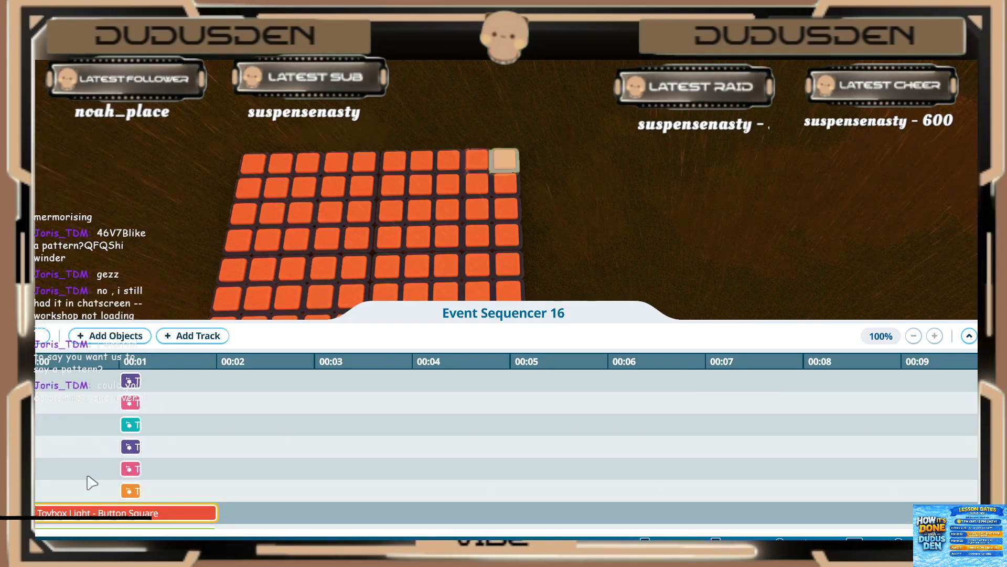
scroll(94, 446, down, 3)
click(94, 448)
click(124, 311)
text(1)
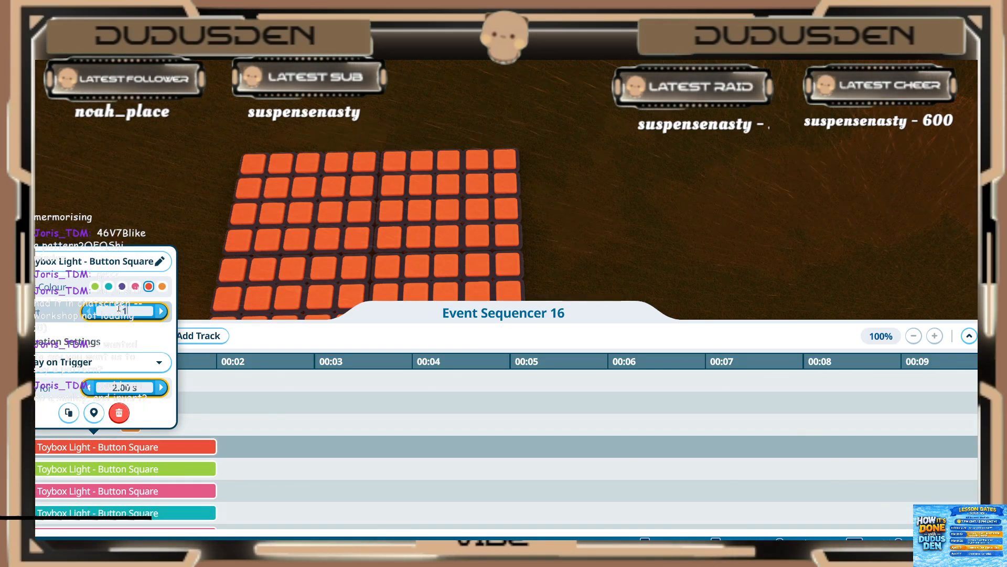
click(116, 389)
text(.2)
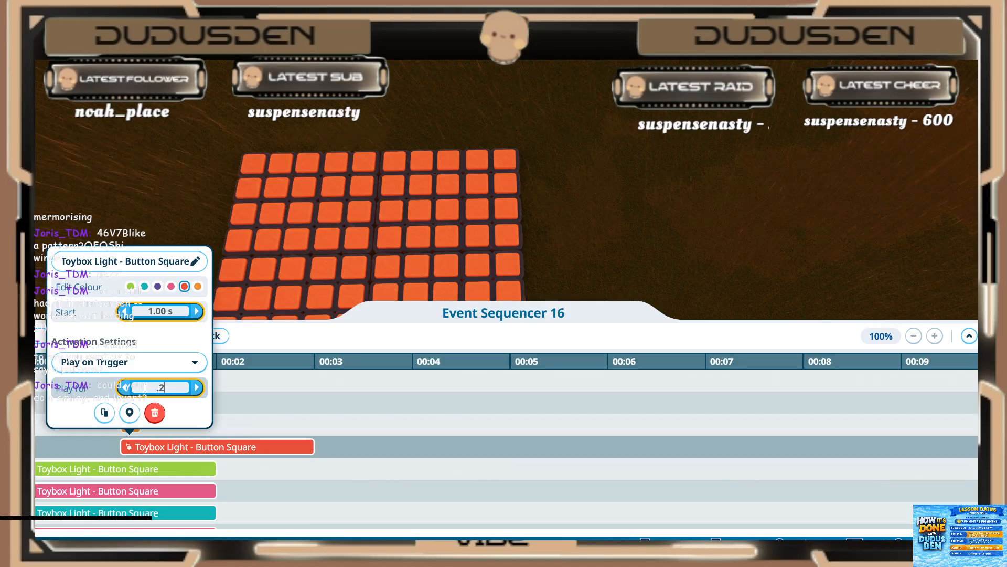
key(Return)
Step: Set the green light event directly below the red one to start at 1.00 s and play for 0.20 s
click(93, 468)
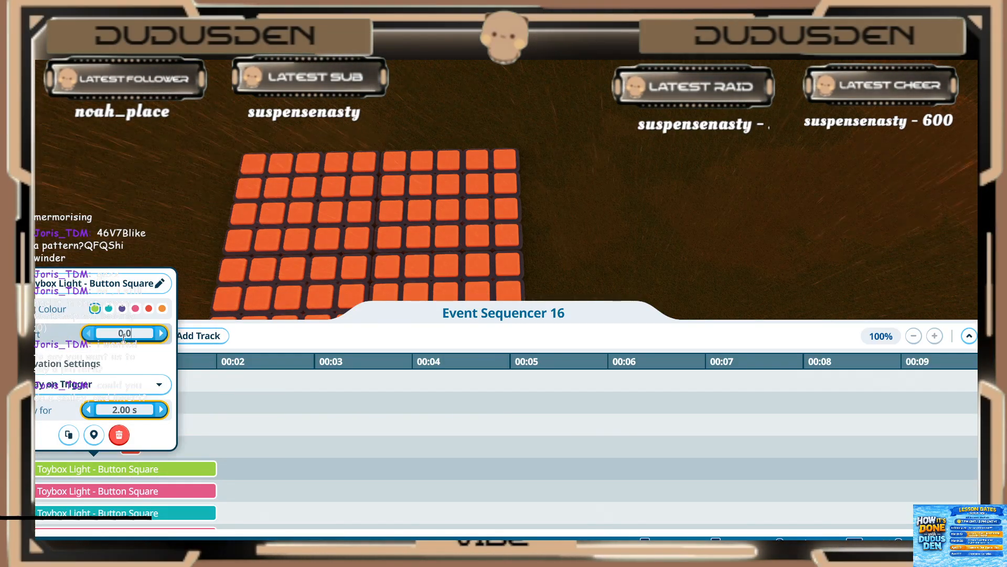
click(126, 333)
text(1)
click(142, 410)
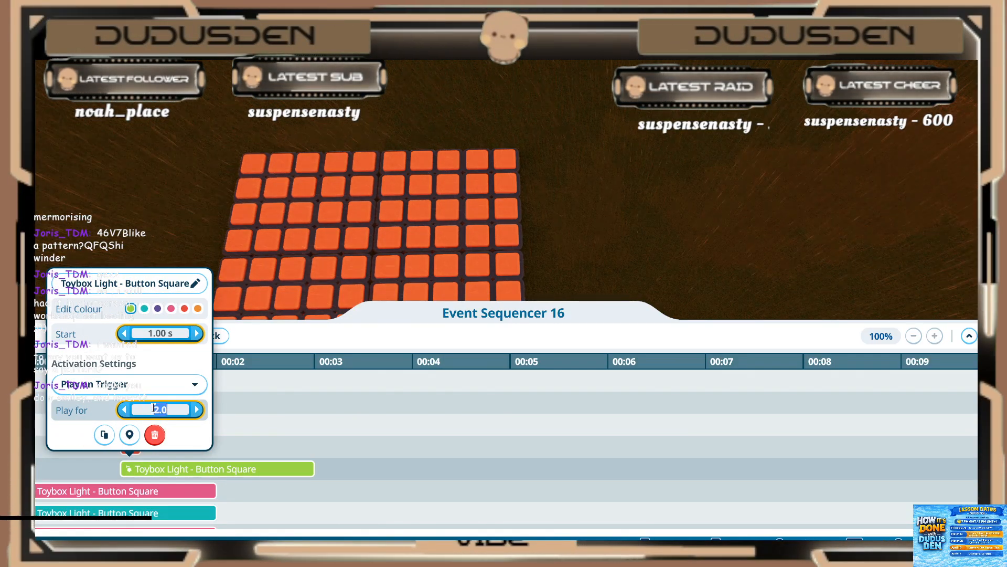
click(154, 435)
Step: Set the pink light event directly below the green one to start at 1.00 s and play for 0.20 s
click(93, 491)
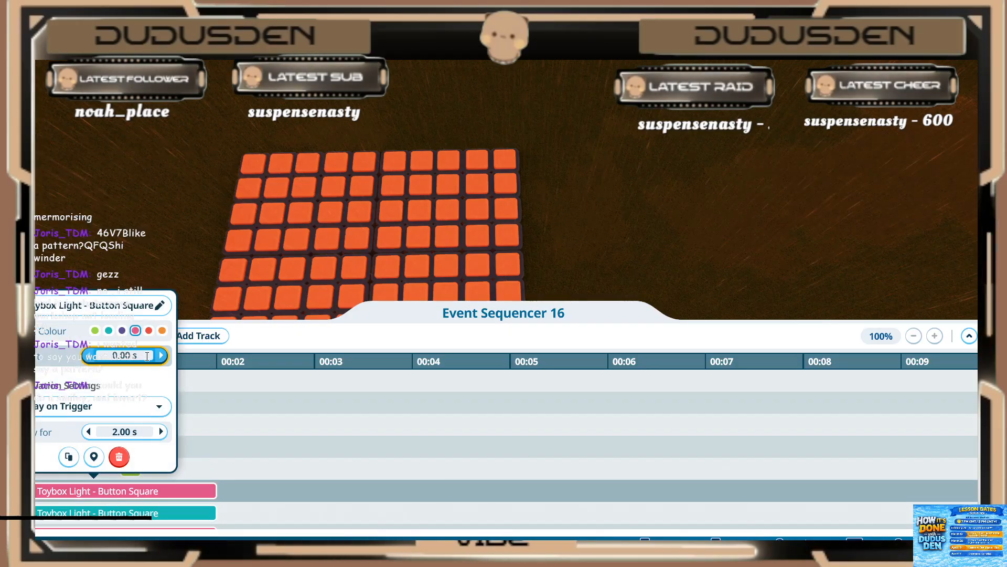
click(137, 355)
text(1)
key(Return)
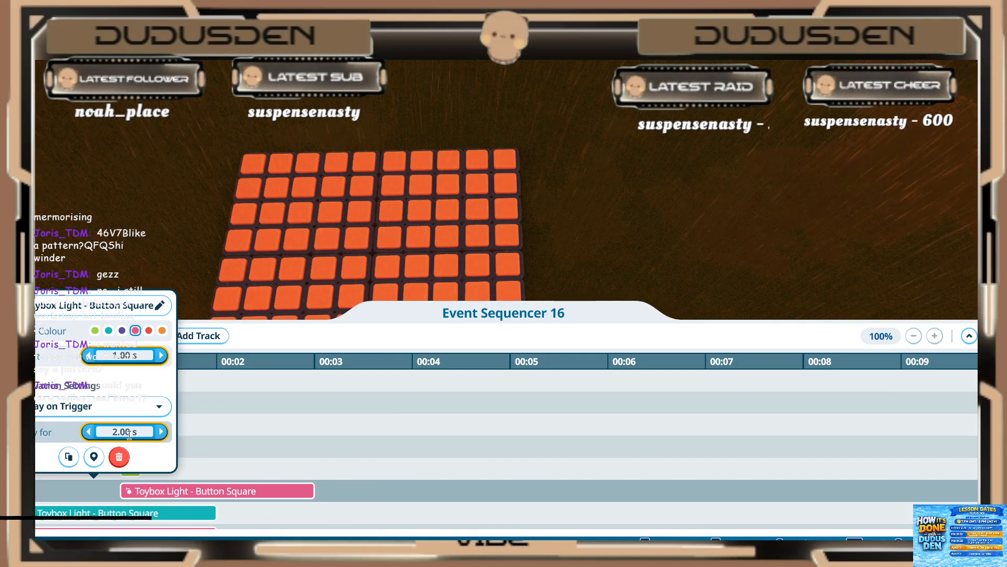
click(129, 433)
text(0)
click(128, 488)
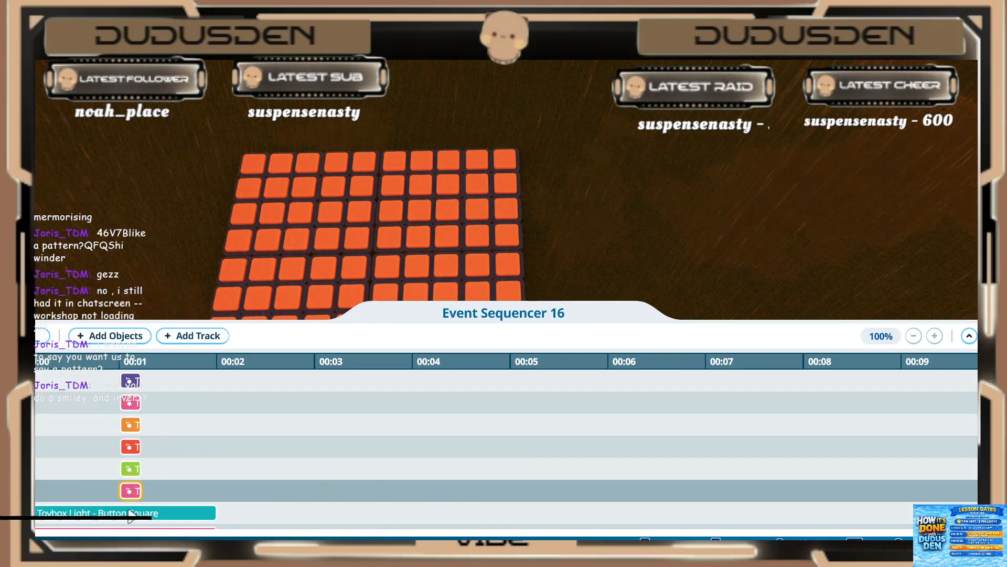
Step: Set the second teal light event, between two pink ones, to start at 1.00 s and play for 0.20 s
scroll(126, 480, down, 1)
click(120, 451)
click(127, 311)
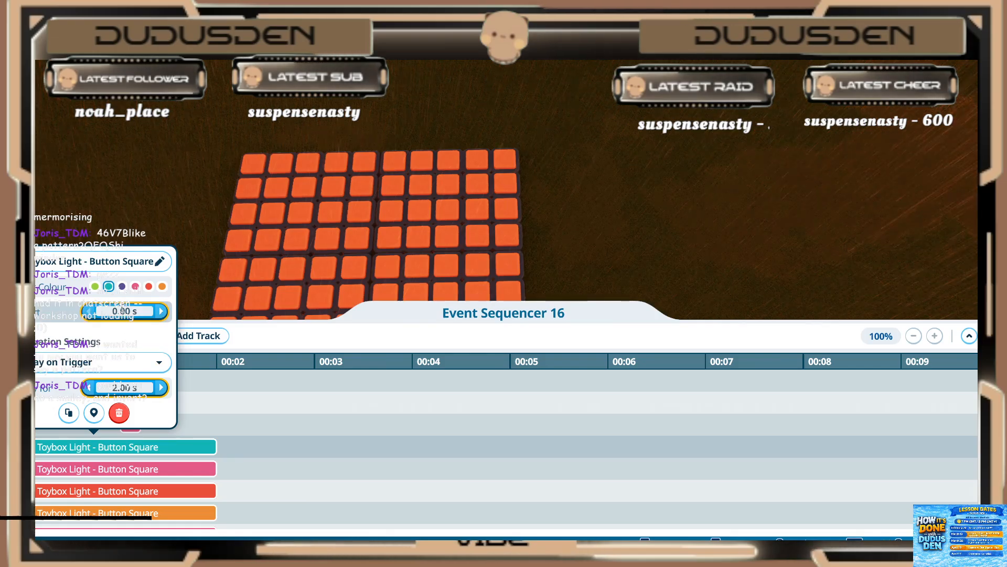
text(1)
click(122, 387)
click(122, 385)
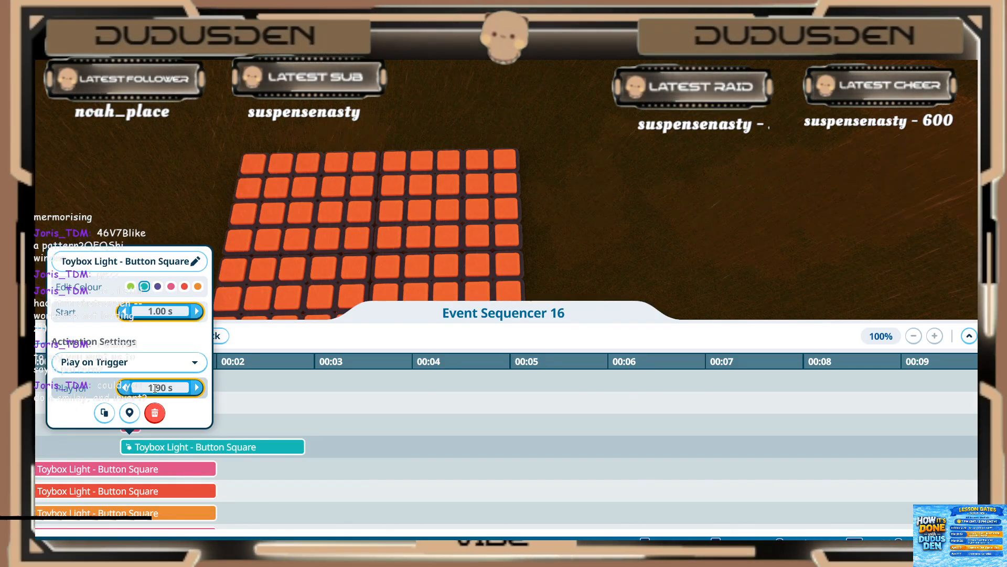
click(177, 387)
text(0.2)
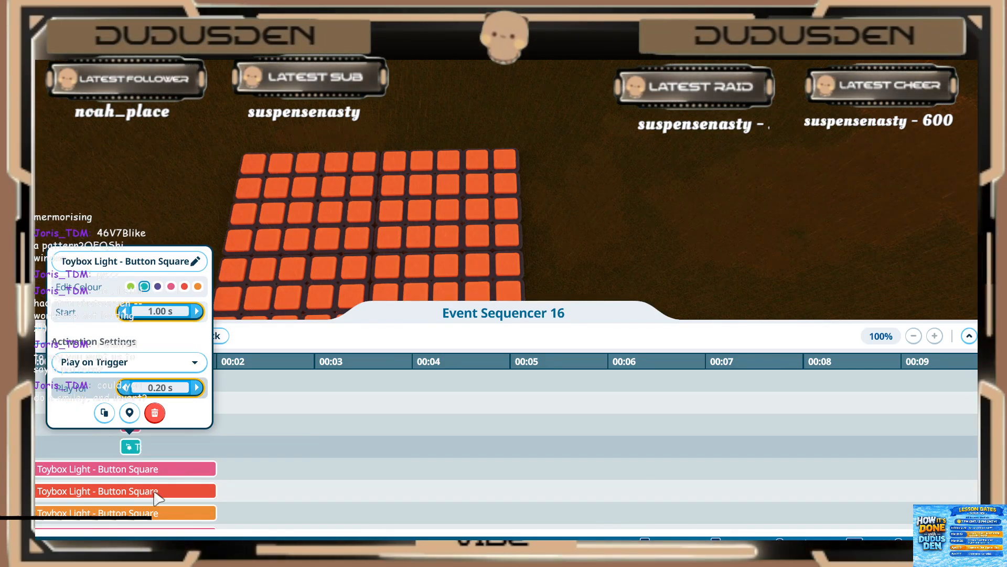
Step: Set the pink light event directly below the second teal one to start at 1.00 s and play for 0.20 s
click(138, 471)
click(136, 472)
click(140, 332)
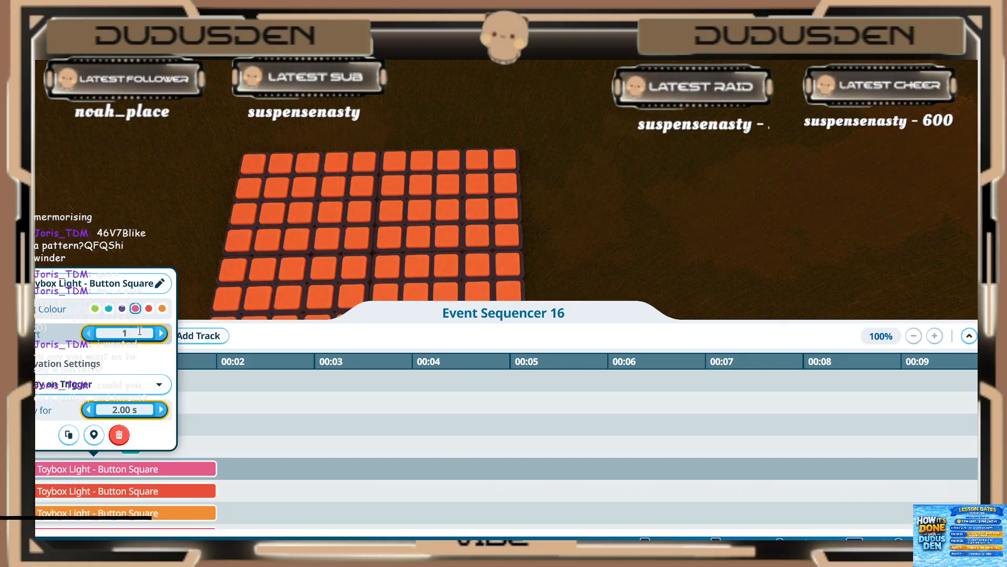
click(135, 411)
click(141, 409)
text(0.2)
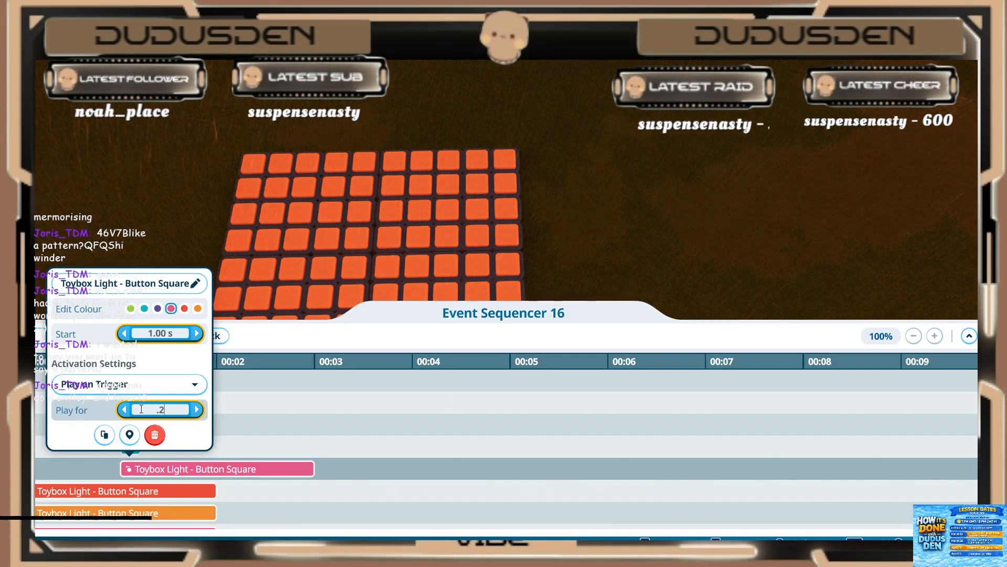
Step: Set the second red light event, directly above the untimed orange one, to start at 1.00 s and play for 0.20 s
click(131, 492)
click(126, 496)
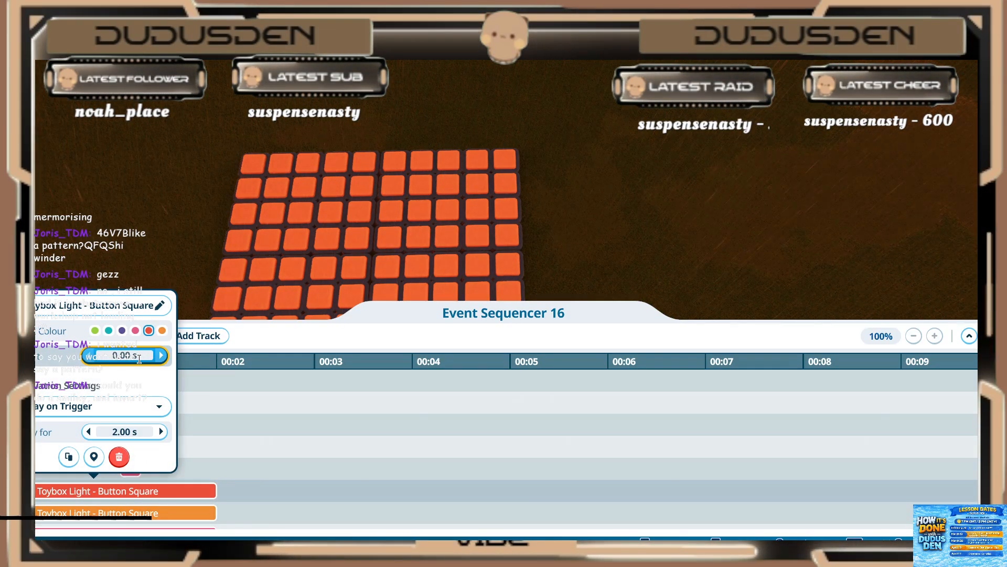
text(1)
click(130, 431)
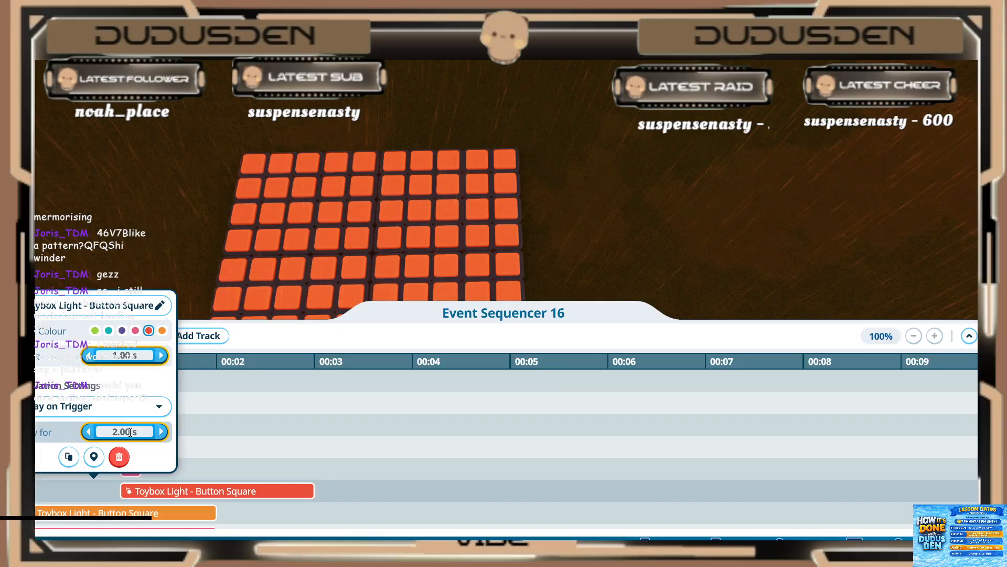
text(.2)
click(147, 458)
click(192, 462)
Step: Set the untimed orange light event below the second red one to start at 1.00 s and play for 0.20 s
scroll(183, 448, down, 2)
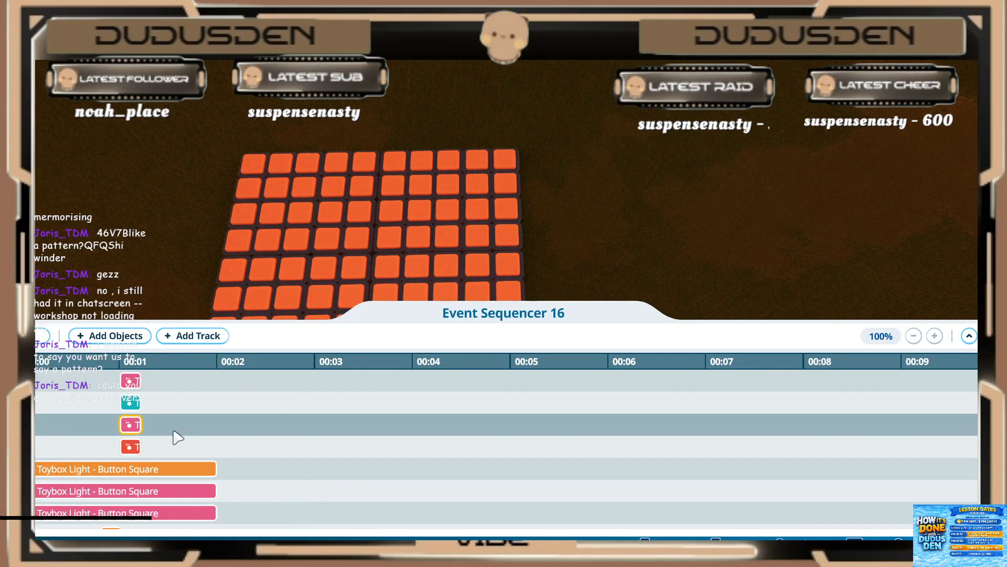
click(139, 469)
click(121, 330)
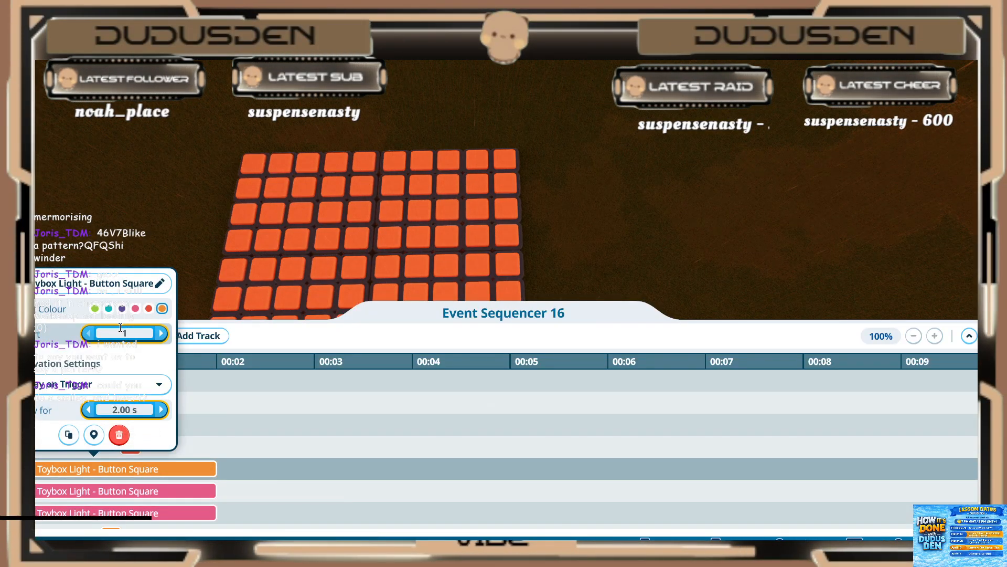
click(129, 414)
click(146, 409)
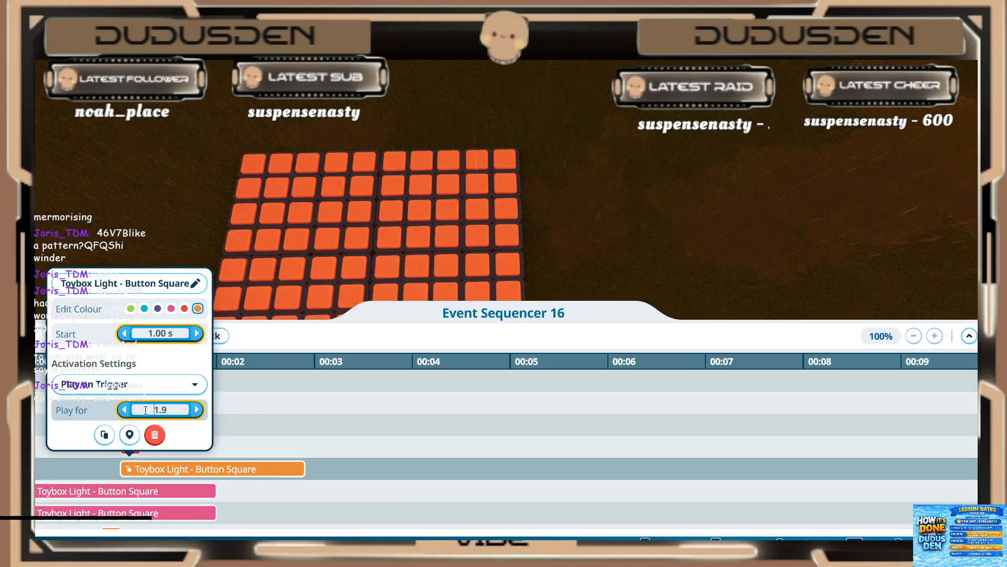
Step: Set the pink light event directly below the last timed orange one to start at 1.00 s and play for 0.20 s
click(152, 490)
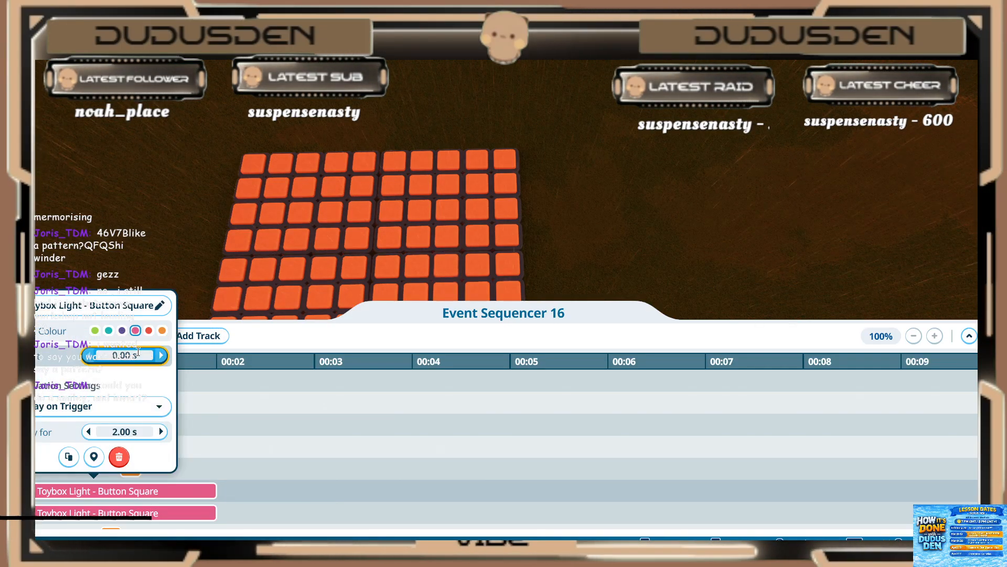
click(137, 353)
click(137, 402)
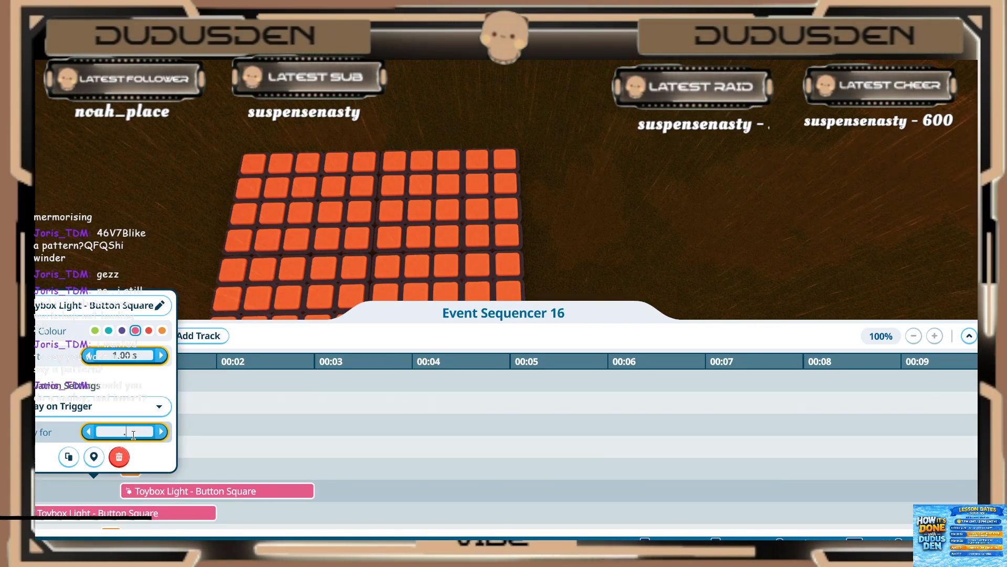
text(2)
click(220, 467)
Step: Set the last untimed pink light event, above the earlier orange one, to start at 1.00 s and play for 0.20 s
scroll(212, 463, down, 3)
click(161, 447)
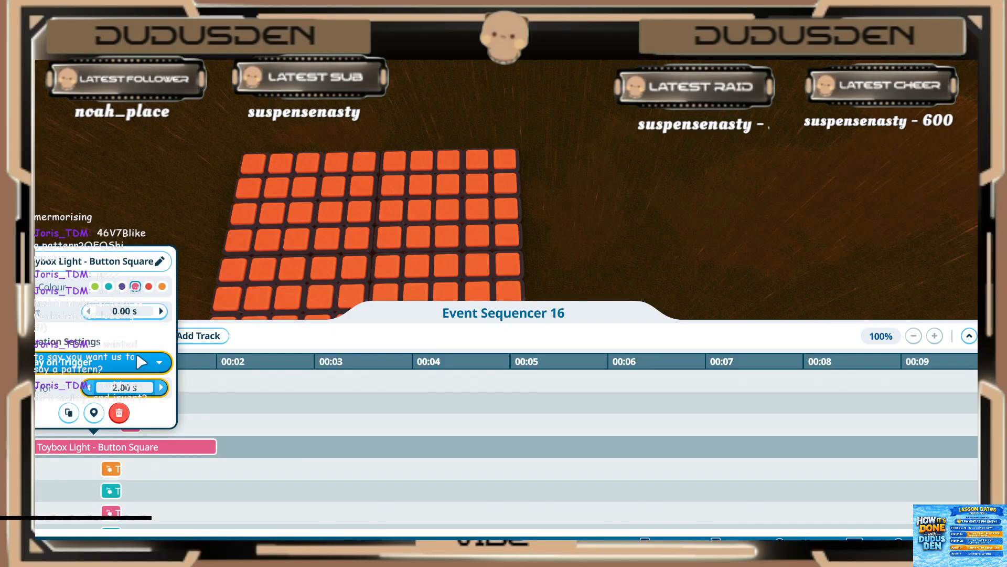
click(129, 311)
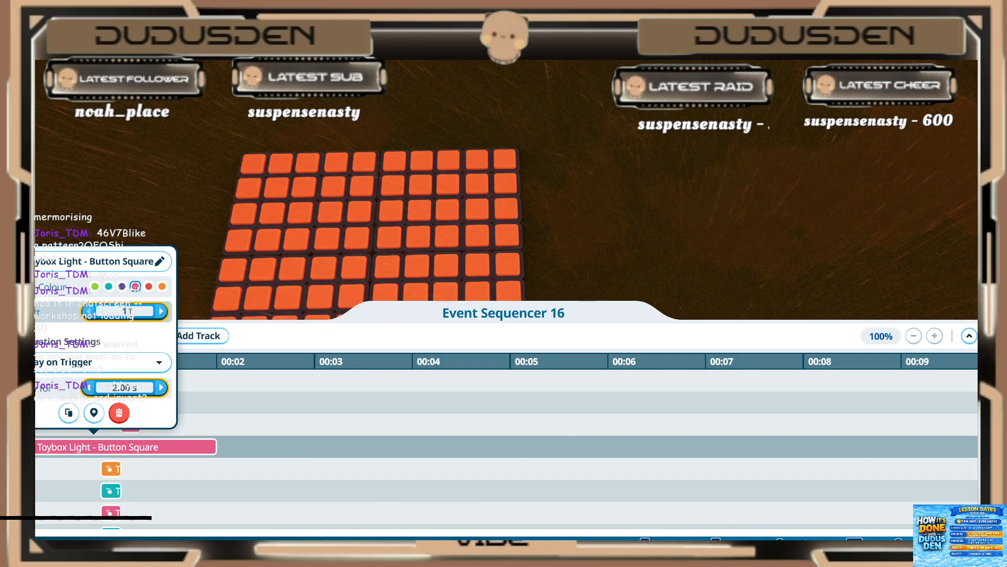
key(Return)
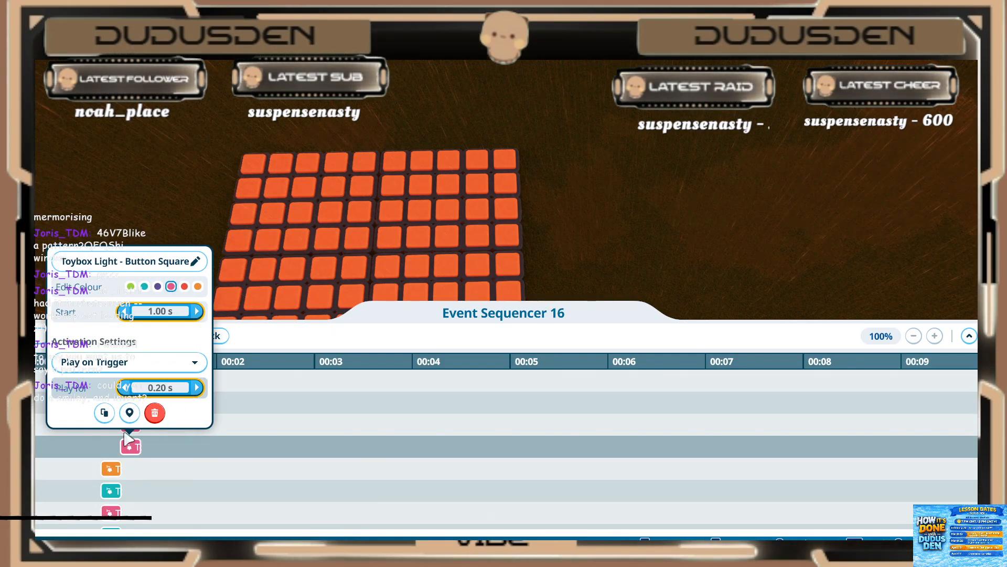
click(68, 448)
Step: Start adding objects and select the grid lights forming the next wider V, from the top-right corner through the middle rows to the bottom row
scroll(165, 261, down, 1)
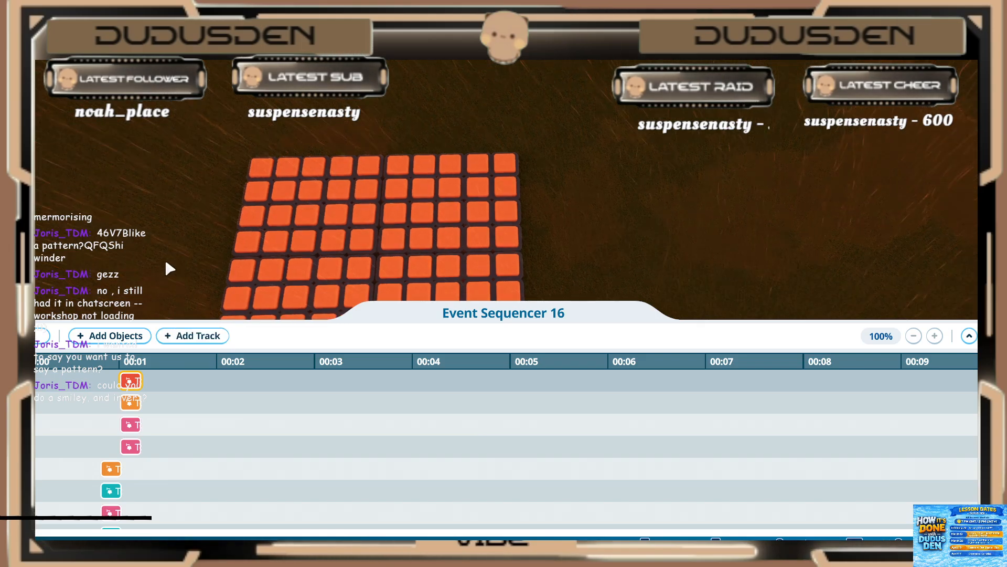
key(s)
key(d)
key(w)
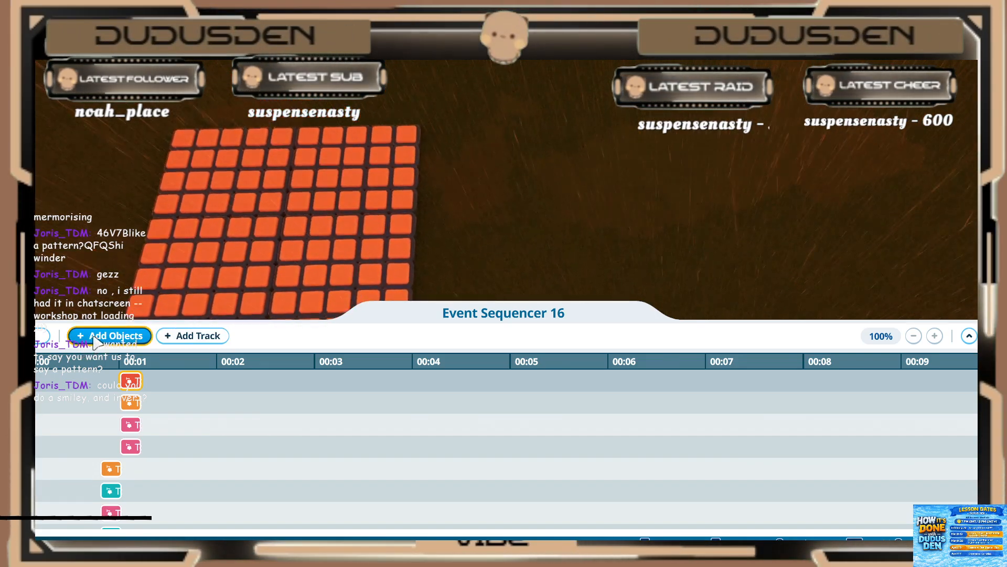
click(96, 342)
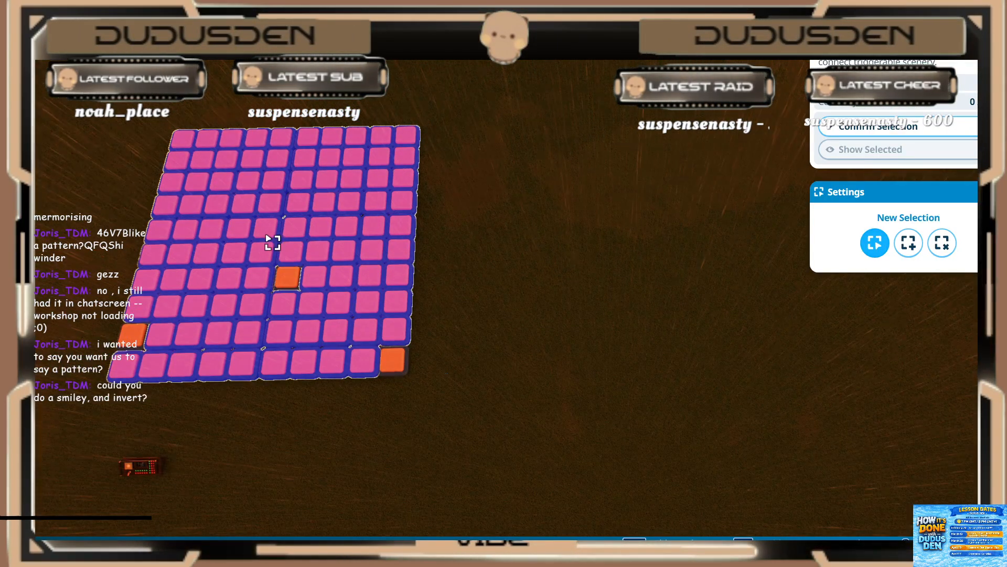
click(238, 251)
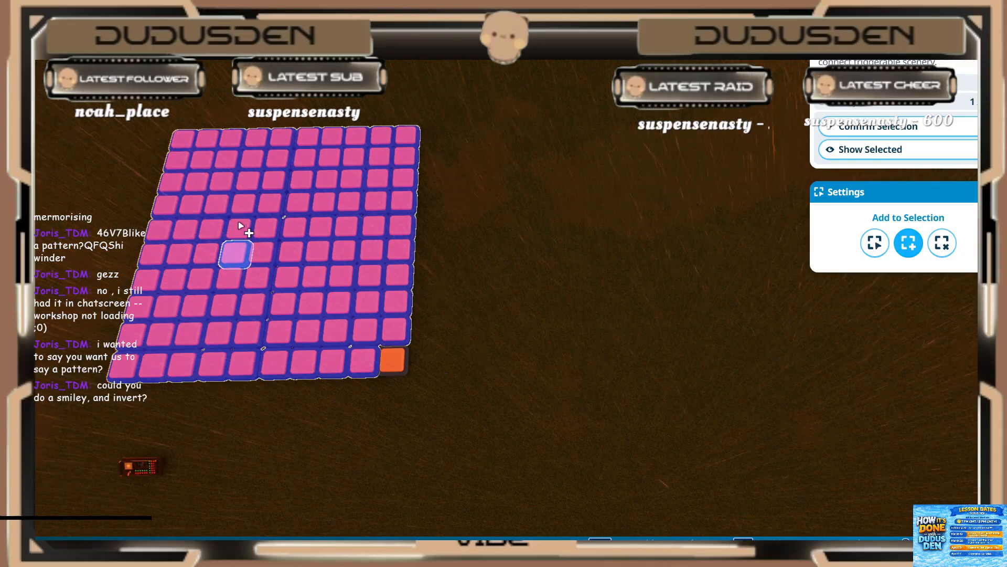
click(353, 139)
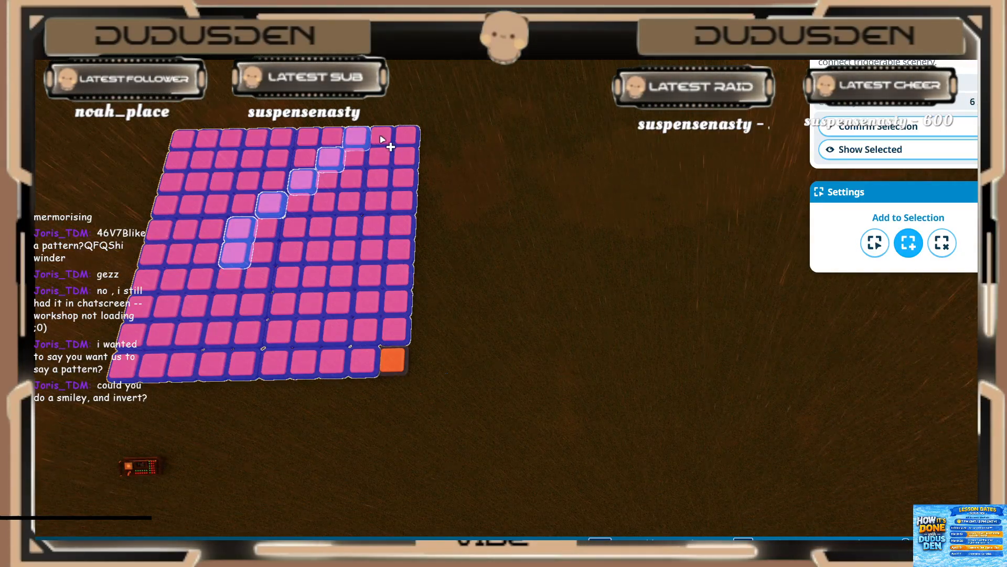
click(382, 138)
click(256, 279)
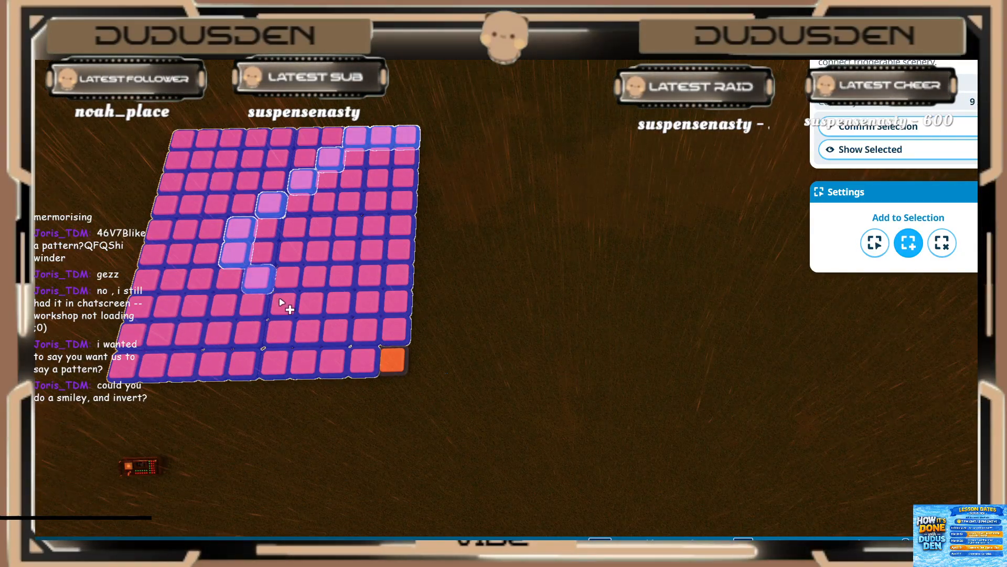
click(310, 333)
click(334, 360)
click(365, 361)
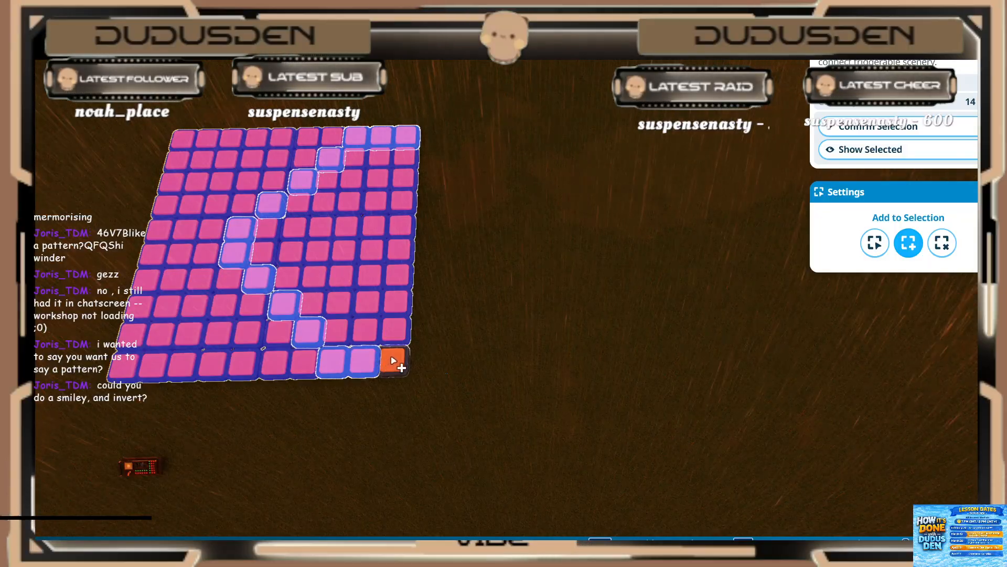
Step: Add four more lights inside the V to the selection and confirm it so they join the sequencer
click(322, 229)
click(344, 277)
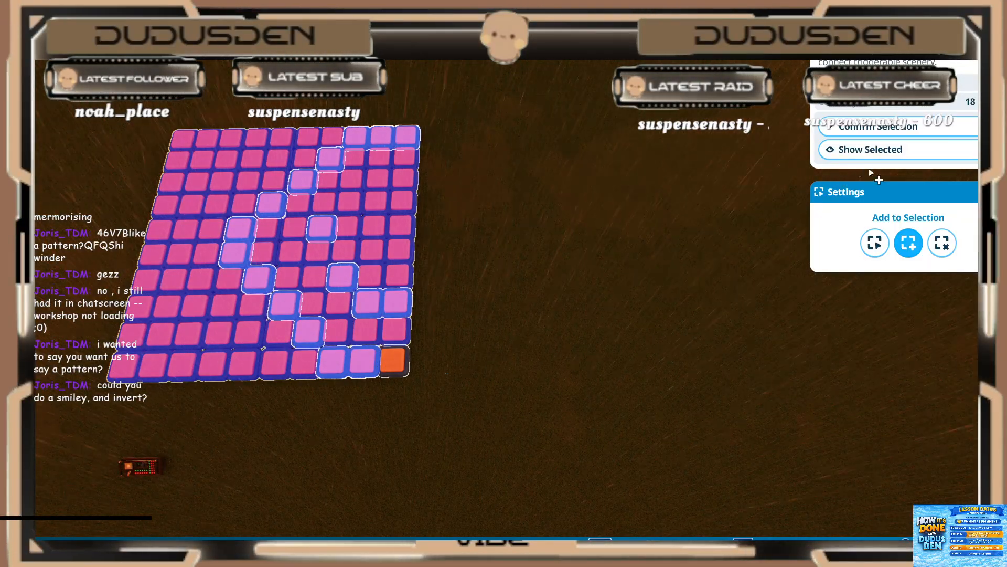
click(891, 134)
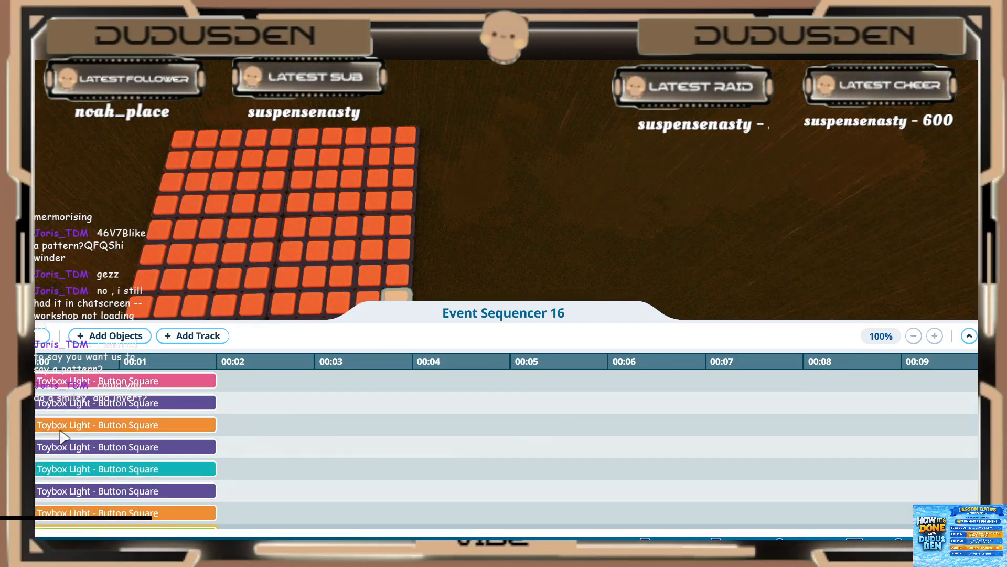
Step: Set the first untimed green light event, directly below the 1.00 s group, to start at 1.20 s and play for 0.20 s
click(54, 452)
click(114, 311)
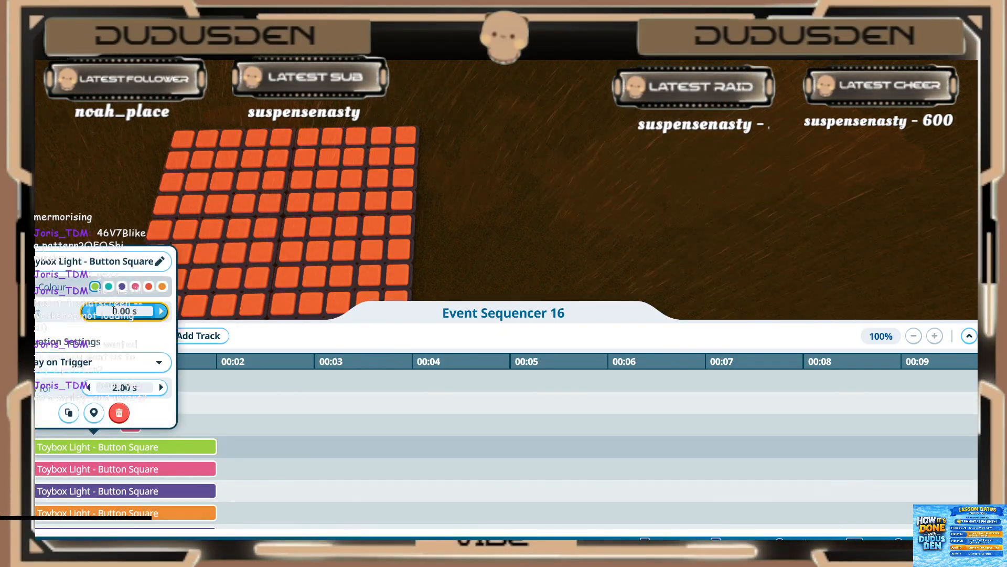
text(1.2)
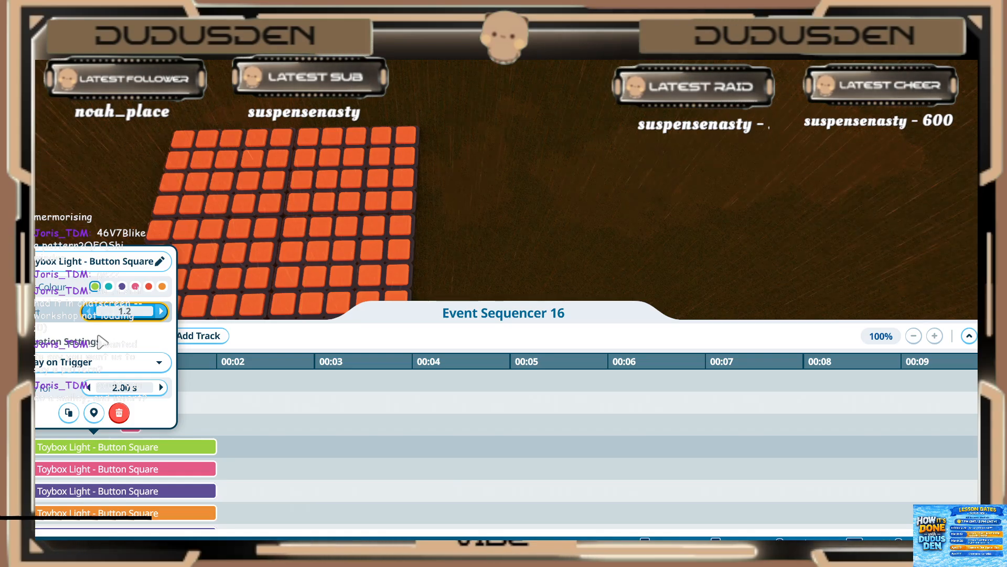
key(Return)
click(170, 389)
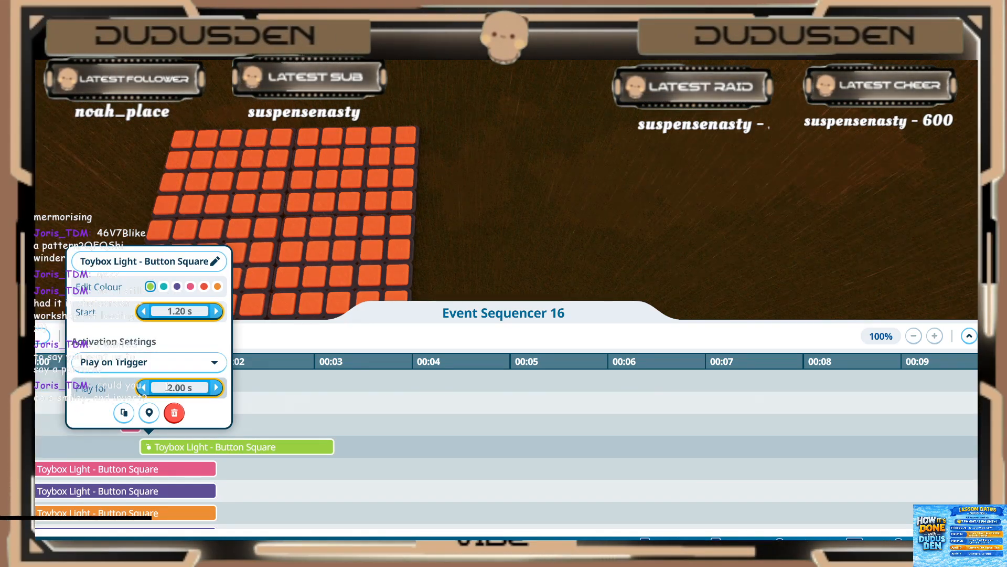
text(0.2)
key(Return)
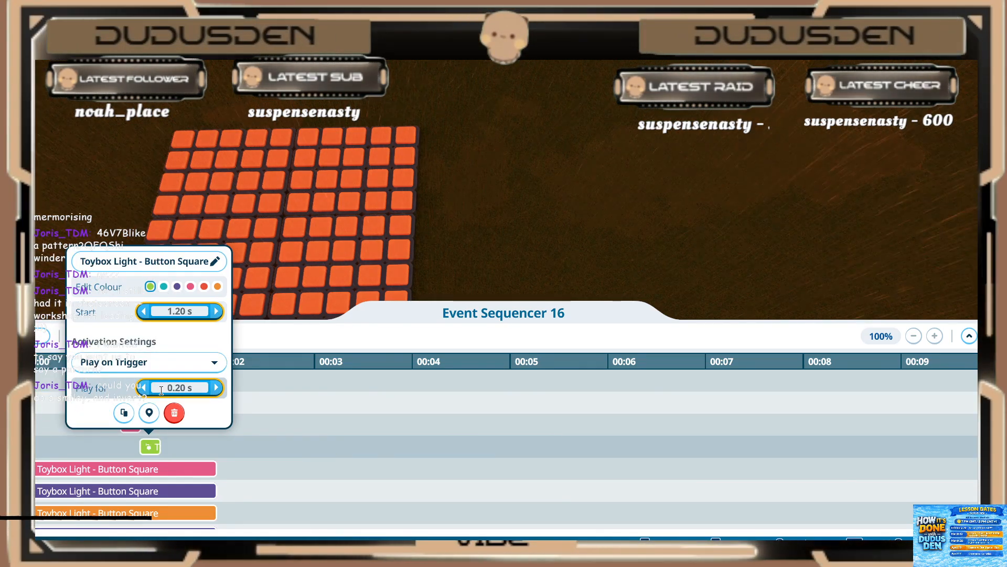
Step: Set the pink light event directly below the green one to start at 1.20 s and play for 0.20 s
click(147, 467)
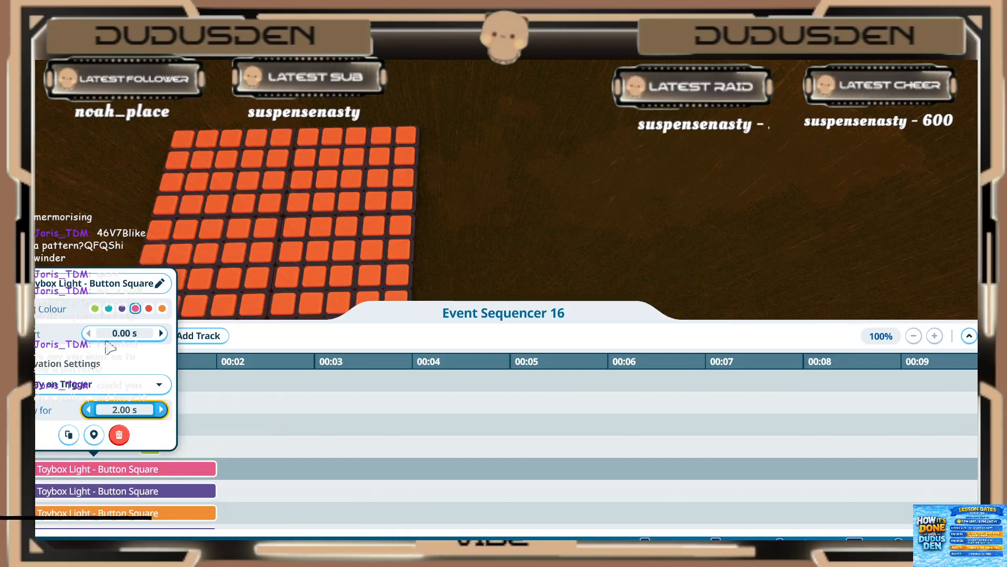
click(105, 333)
text(1.2)
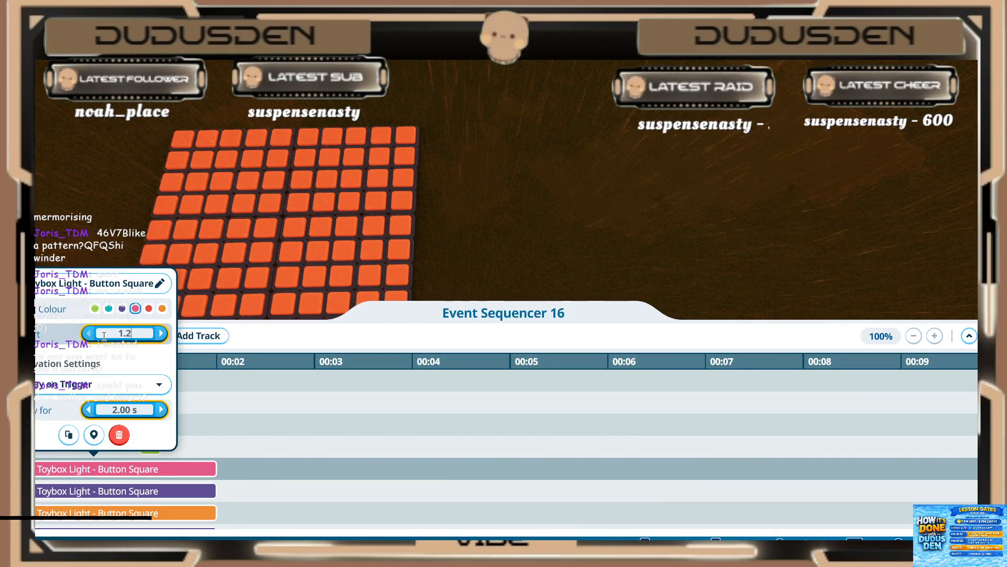
key(Return)
text(0.2)
key(Return)
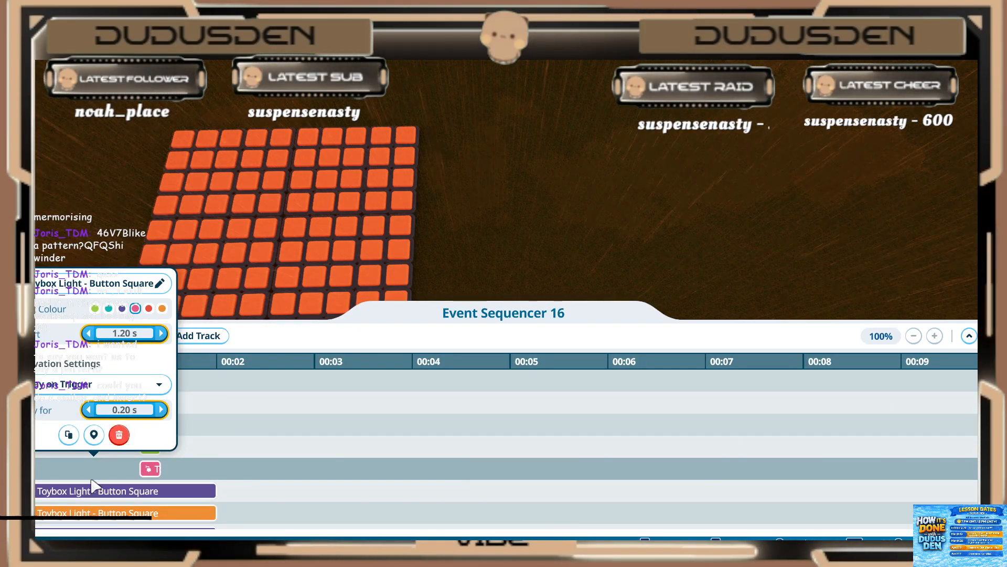
Step: Set the purple light event directly below the pink one to start at 1.20 s and play for 0.20 s
click(94, 487)
click(94, 491)
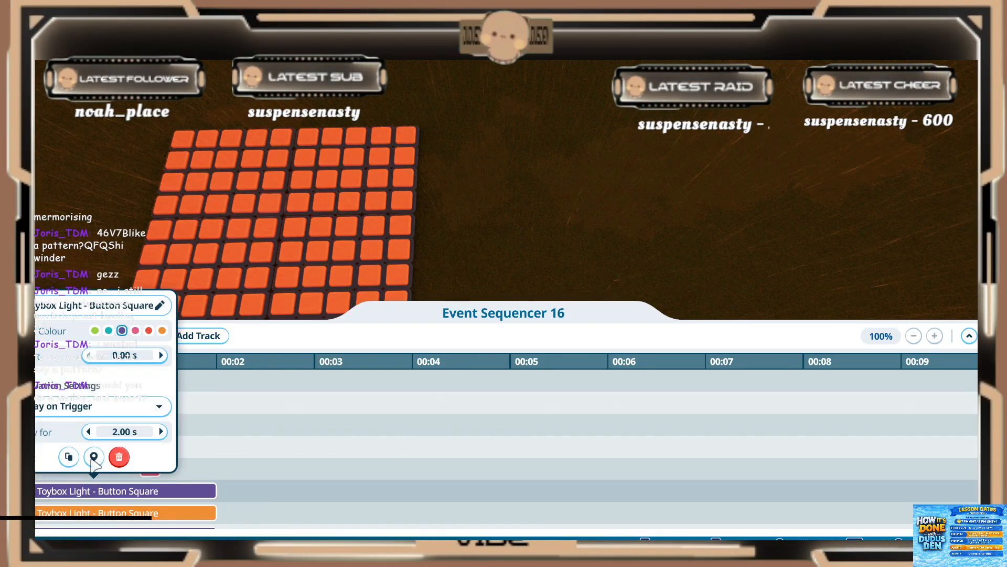
click(111, 357)
text(1.2)
key(Return)
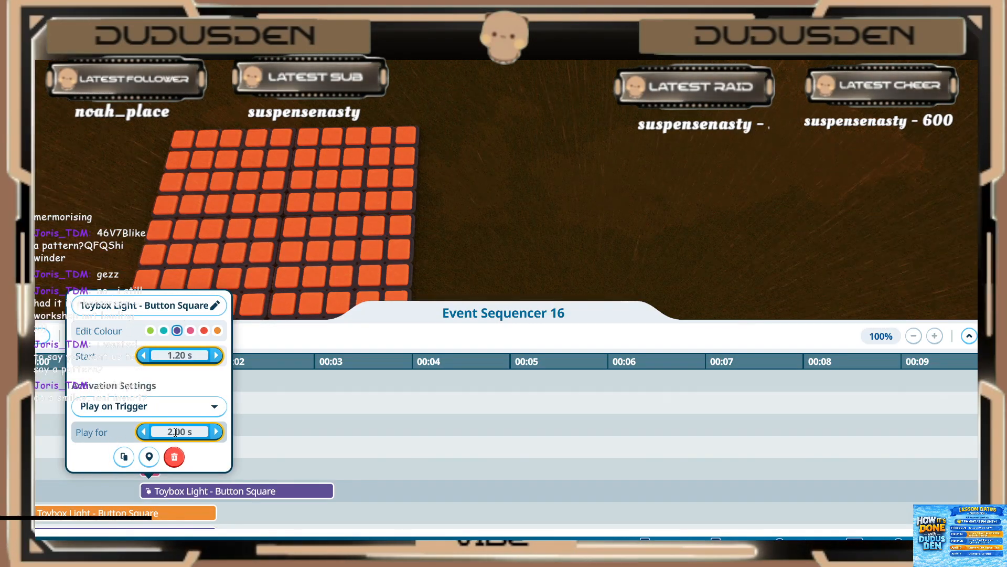
click(170, 457)
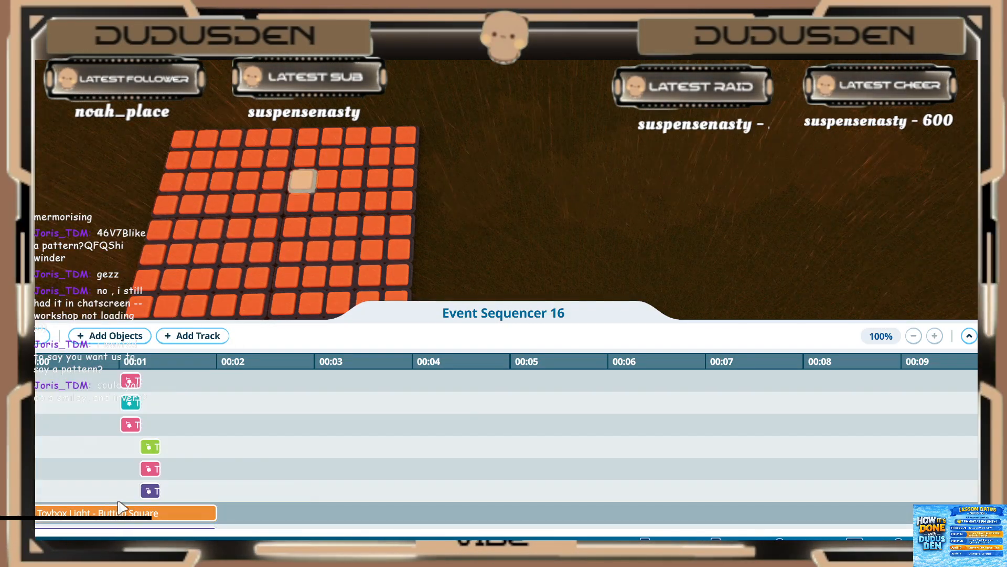
Step: Set the orange light event directly below the first purple one to start at 1.20 s and play for 0.20 s
click(94, 512)
click(121, 378)
text(1.2)
key(Return)
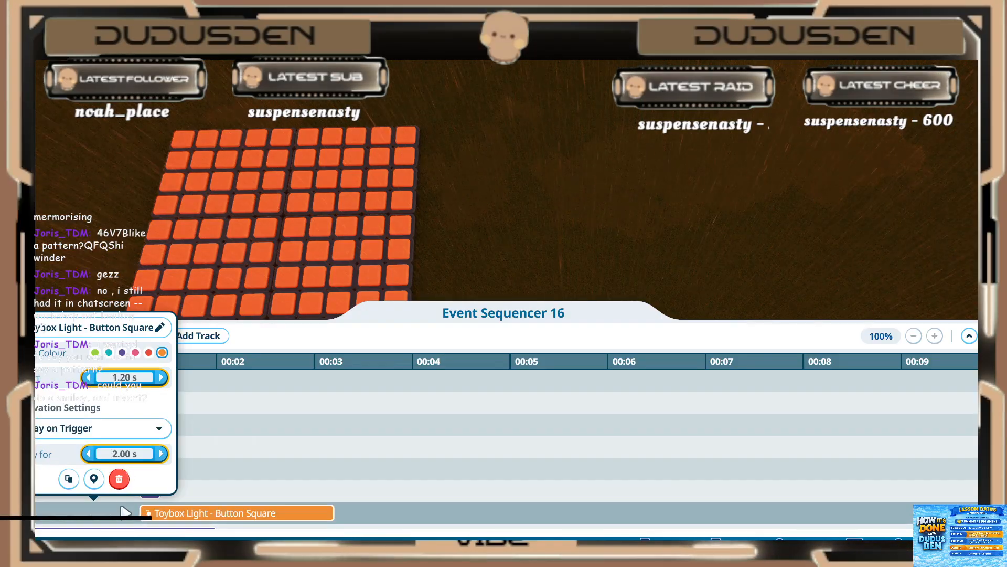
click(124, 454)
key(Return)
click(212, 469)
Step: Set the second purple light event, between the orange and teal ones, to start at 1.20 s and play for 0.20 s
scroll(212, 470, down, 3)
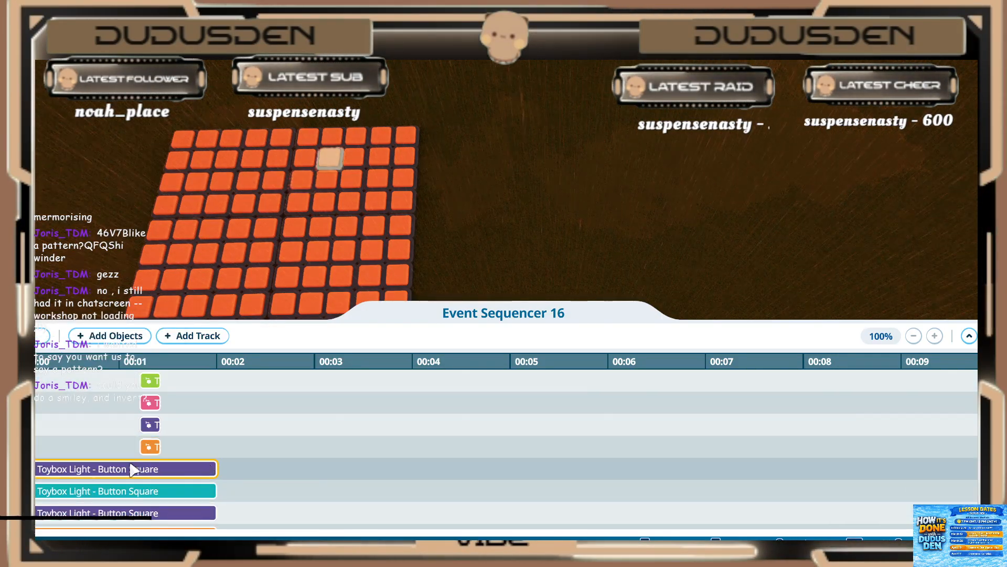
click(118, 473)
click(111, 333)
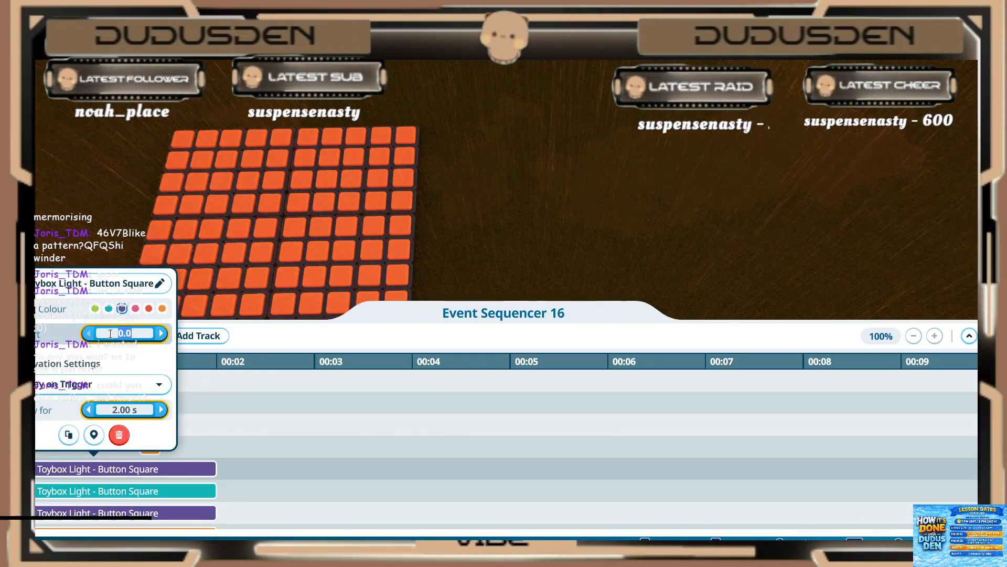
text(1.2)
key(Return)
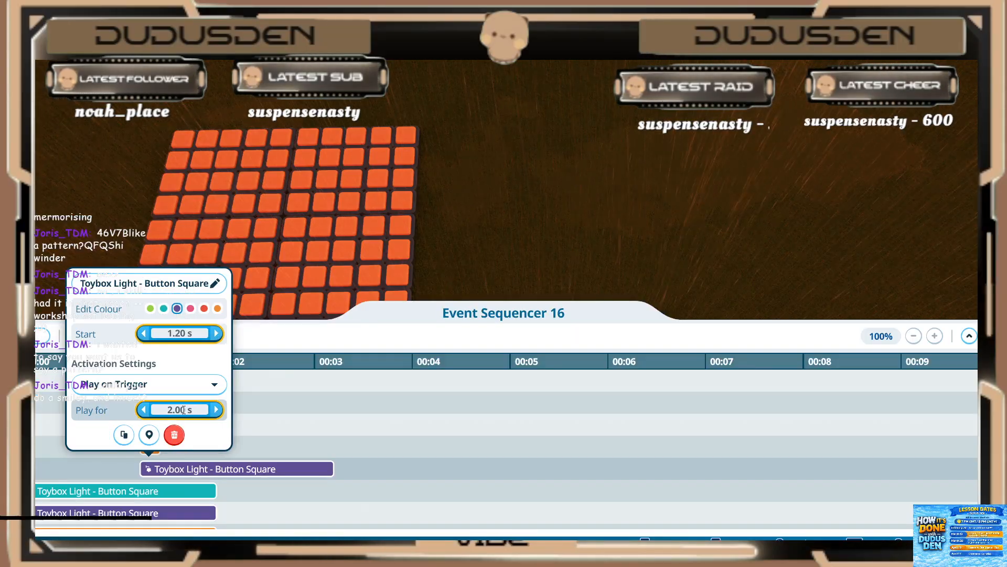
text(.2)
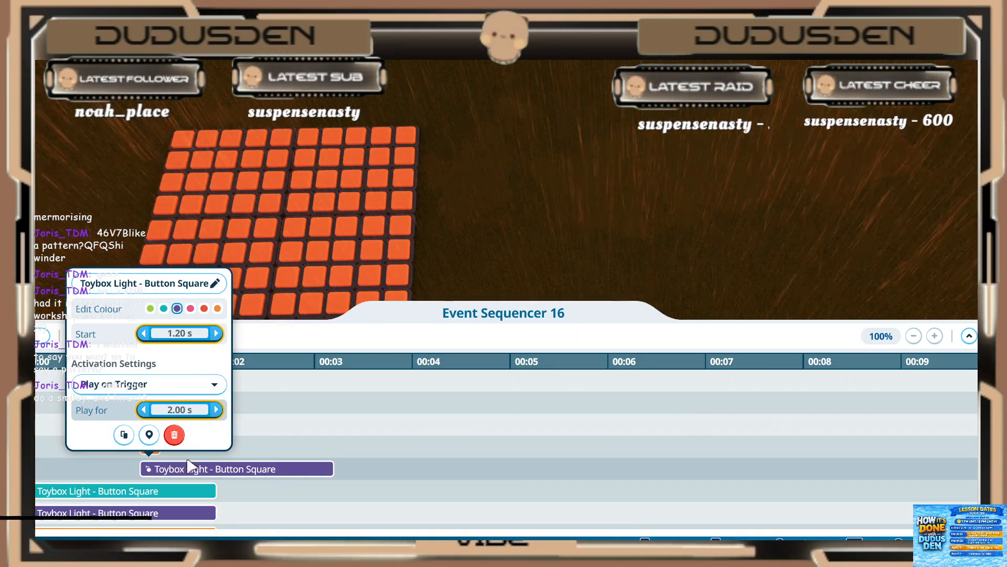
key(Return)
Step: Set the teal light event between two purple ones to start at 1.20 s and play for 0.20 s
click(94, 490)
click(130, 356)
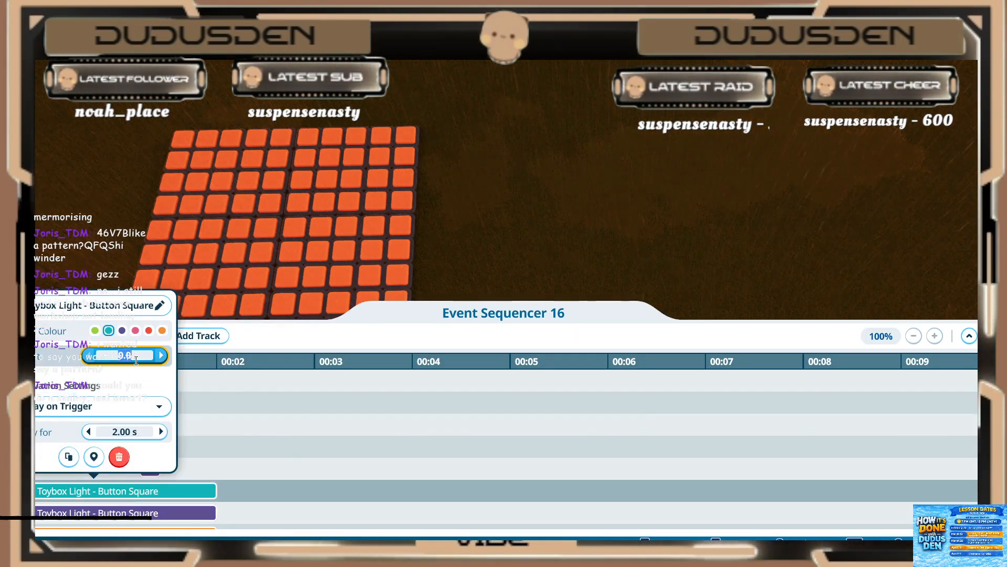
text(1.2)
key(Return)
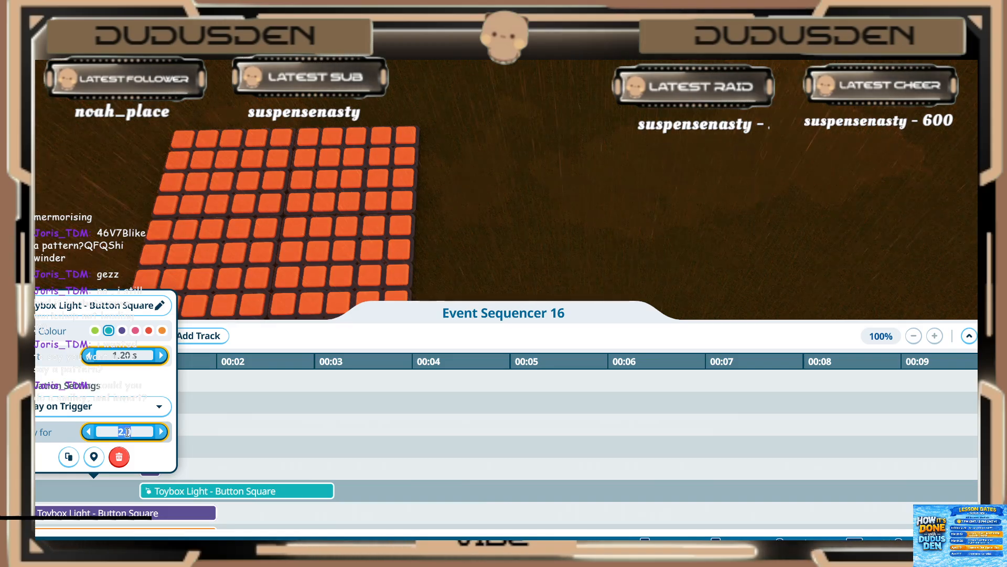
text(0.2)
key(Return)
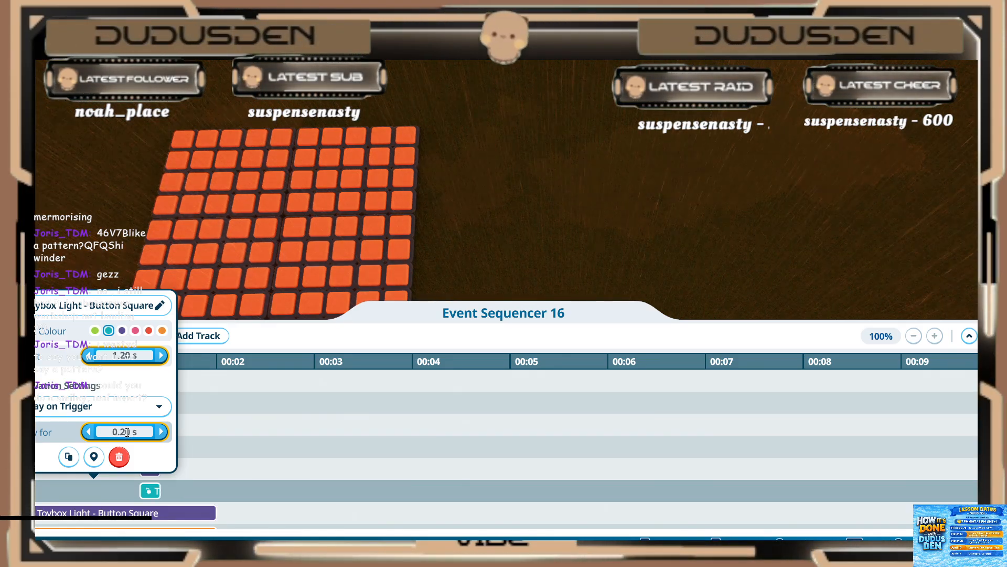
click(210, 445)
Step: Set the third purple light event, directly below the teal one, to start at 1.20 s and play for 0.20 s
scroll(227, 457, down, 2)
click(107, 470)
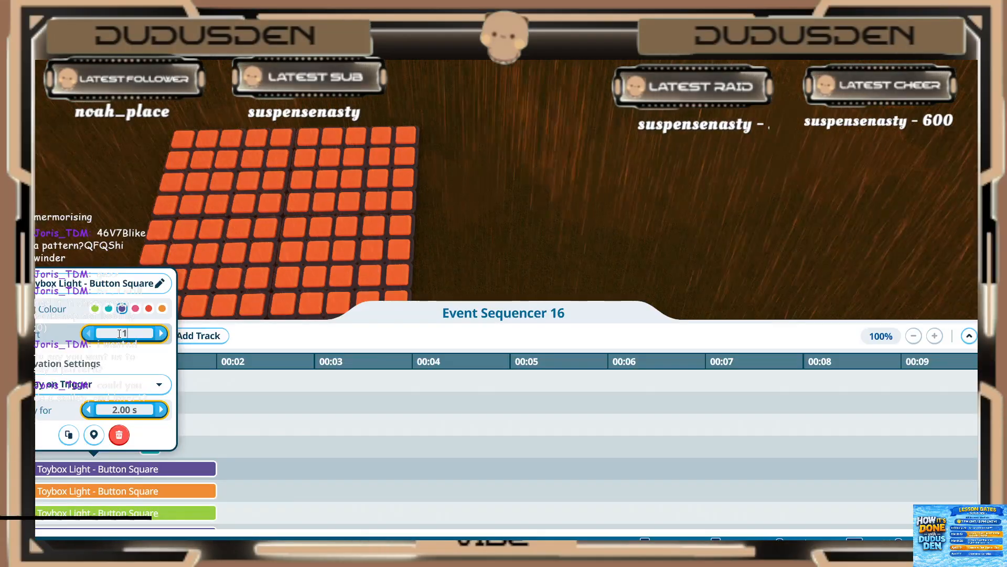
click(116, 414)
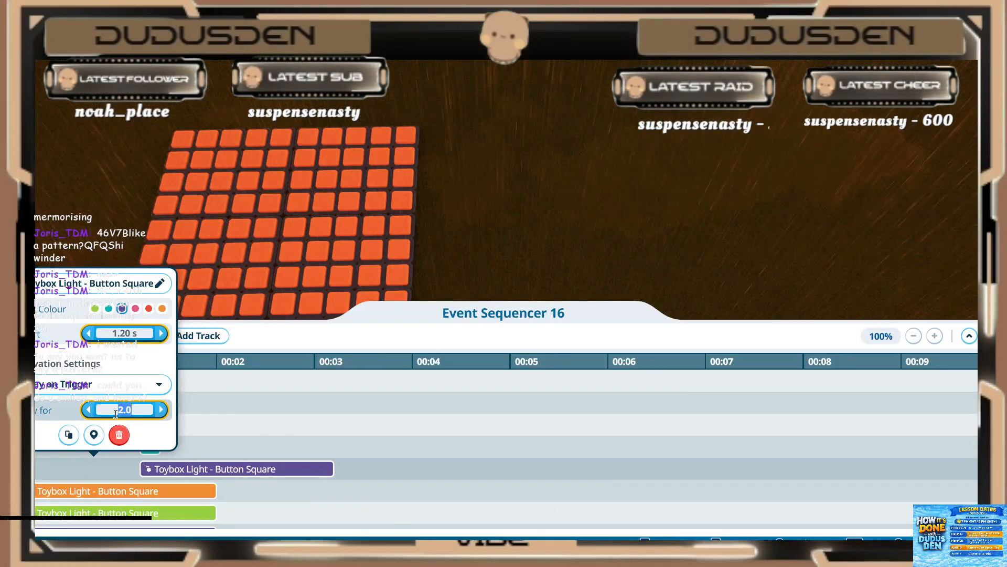
text(.)
click(127, 494)
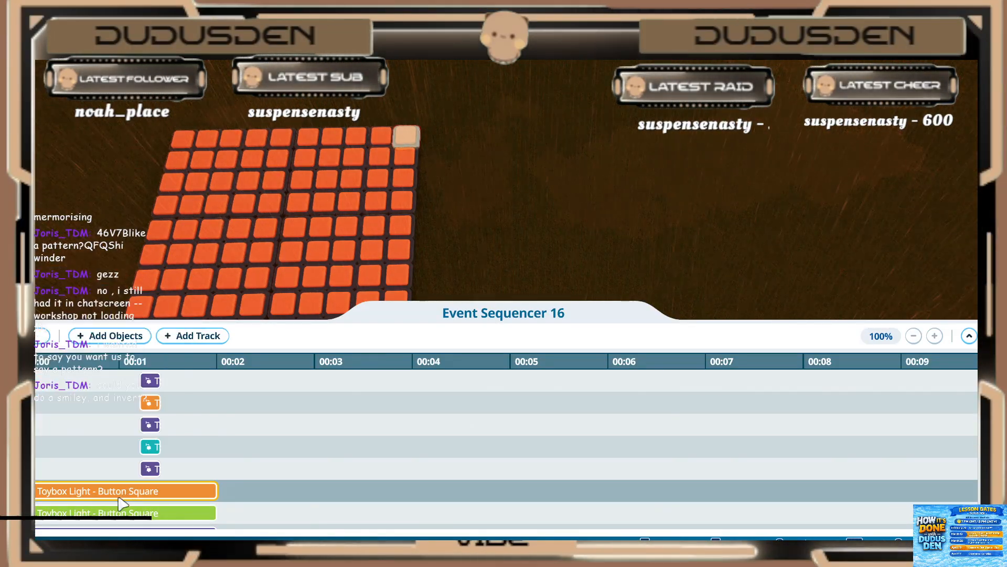
Step: Set the orange light event directly below the third purple one to start at 1.20 s and play for 0.20 s
click(120, 495)
click(132, 355)
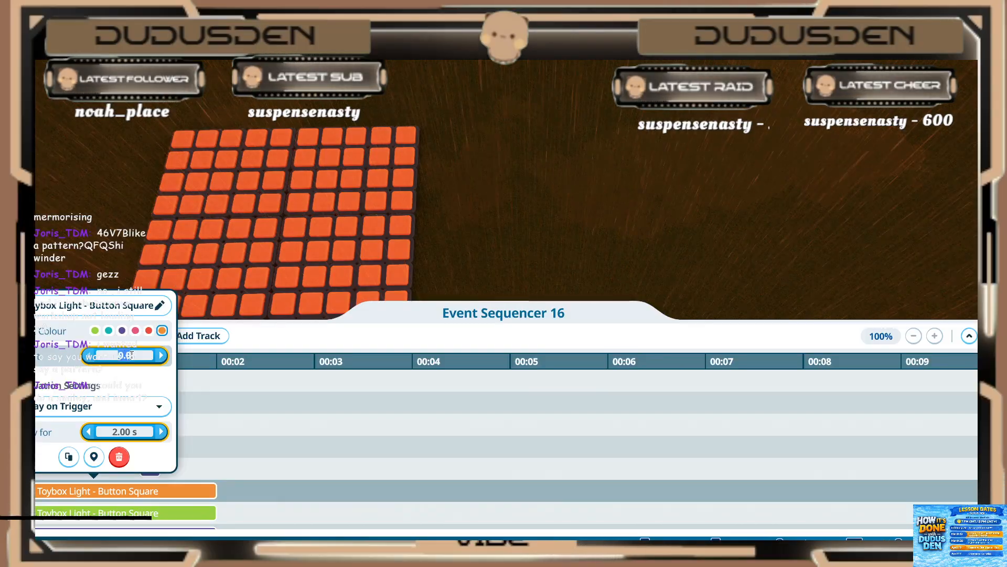
key(BackSpace)
text(1.)
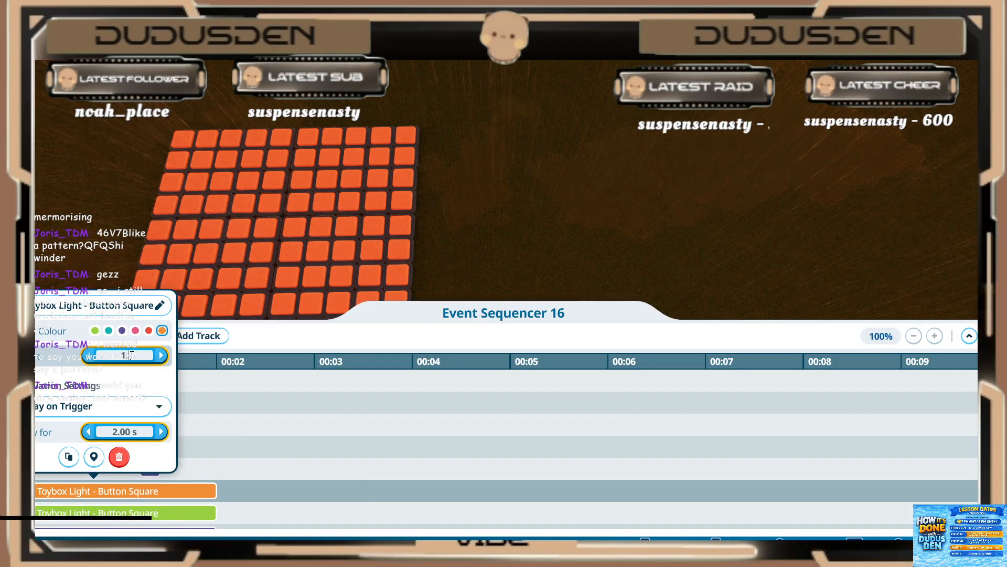
text(2)
key(Return)
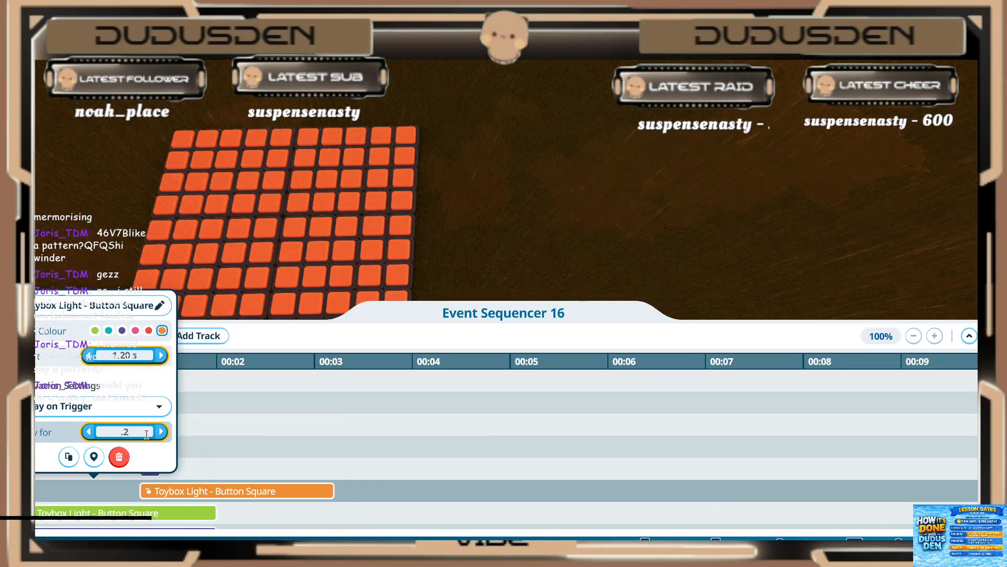
Step: Set the green light event directly below the second orange one to start at 1.20 s and play for 0.20 s
click(115, 513)
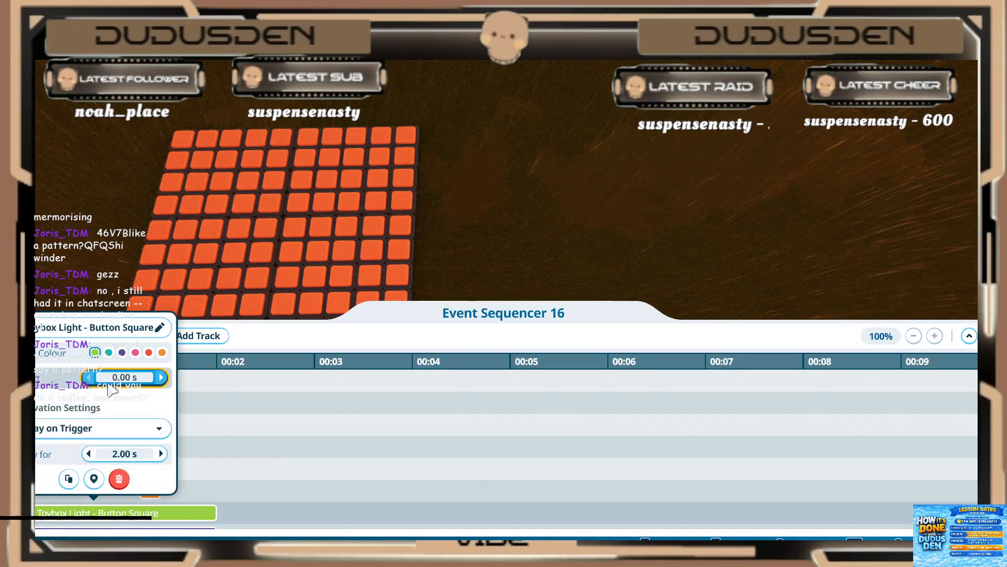
text(1)
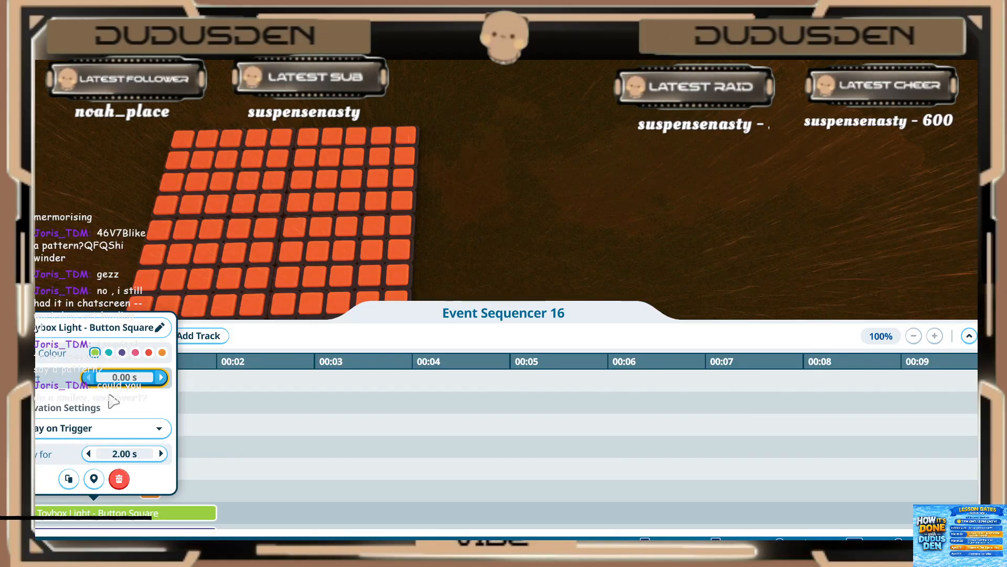
click(107, 451)
text(0.2)
click(218, 469)
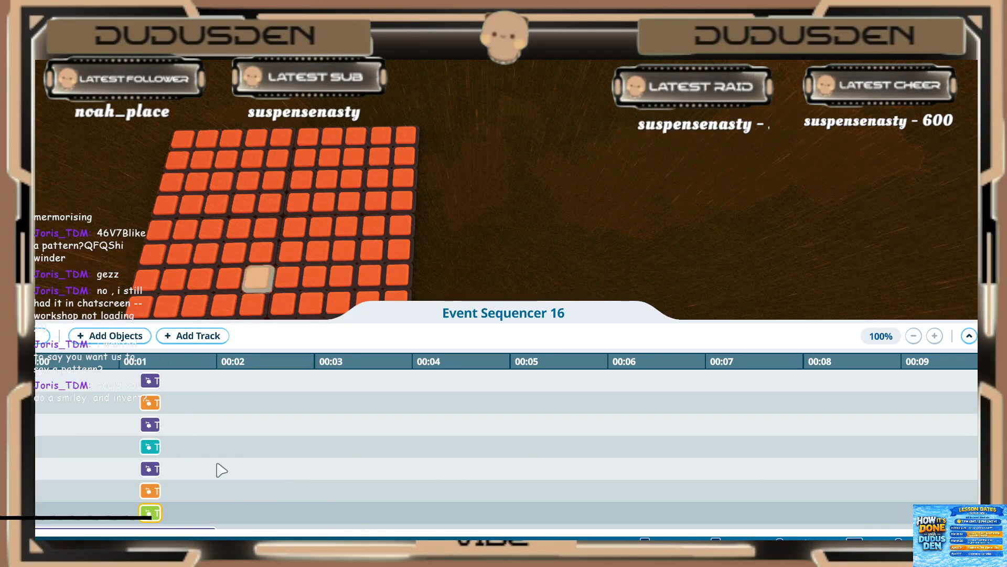
Step: Set the purple light event directly below the green one to start at 1.20 s and play for 0.20 s
scroll(205, 474, down, 3)
click(113, 472)
click(124, 334)
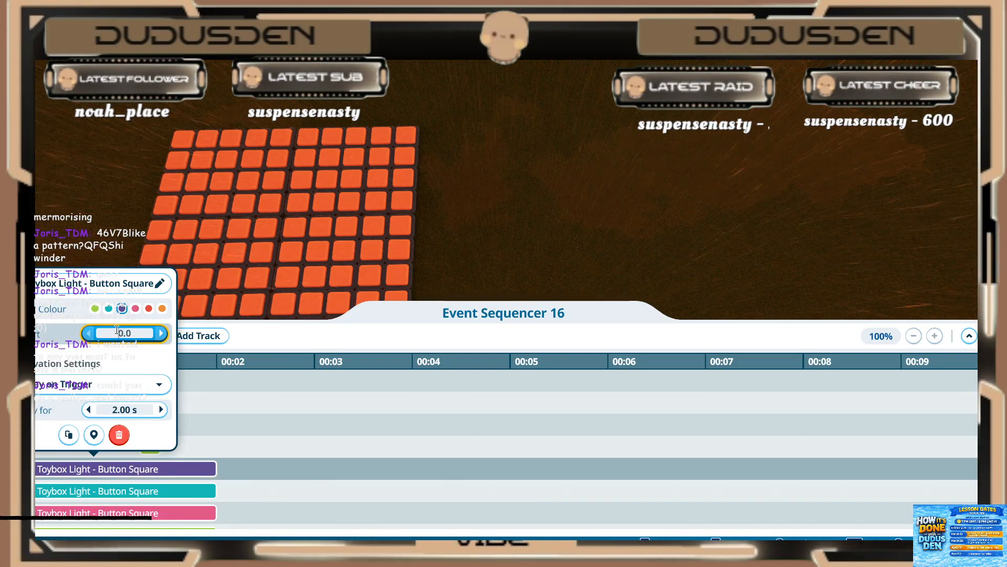
text(1.2)
click(124, 410)
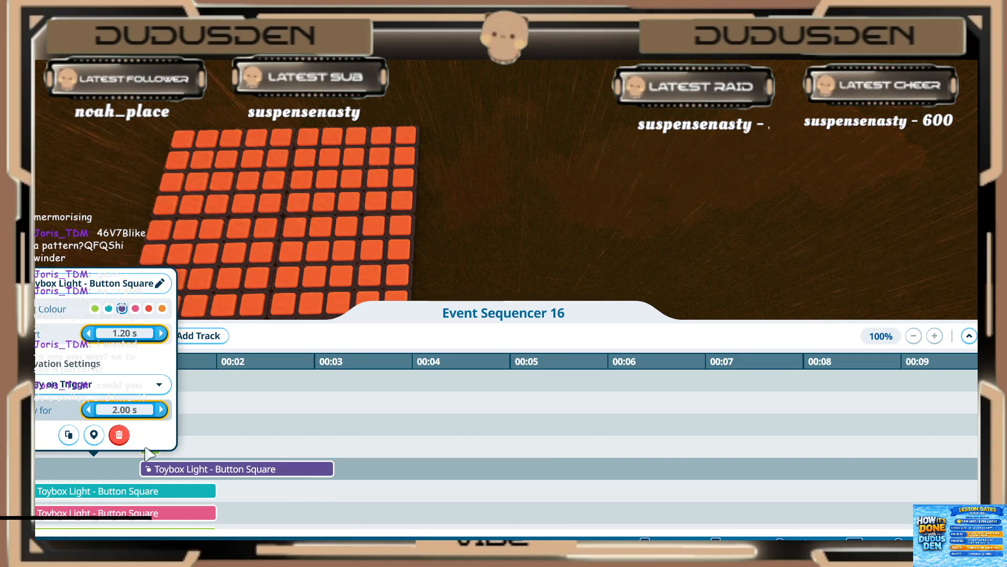
text(0.2)
click(225, 456)
Step: Set the teal light event between the purple and pink ones to start at 1.20 s and play for 0.20 s
scroll(210, 456, down, 2)
click(153, 447)
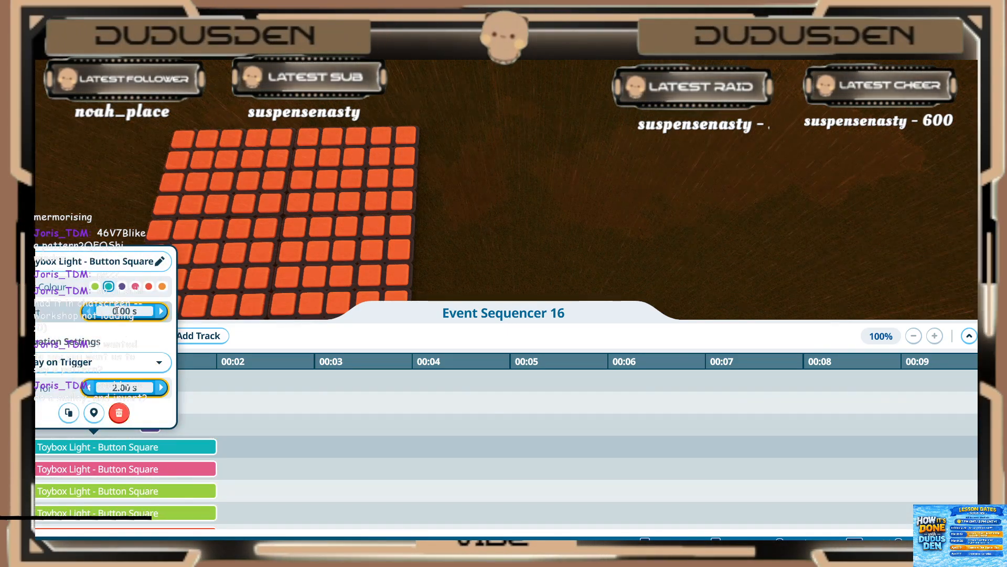
click(123, 387)
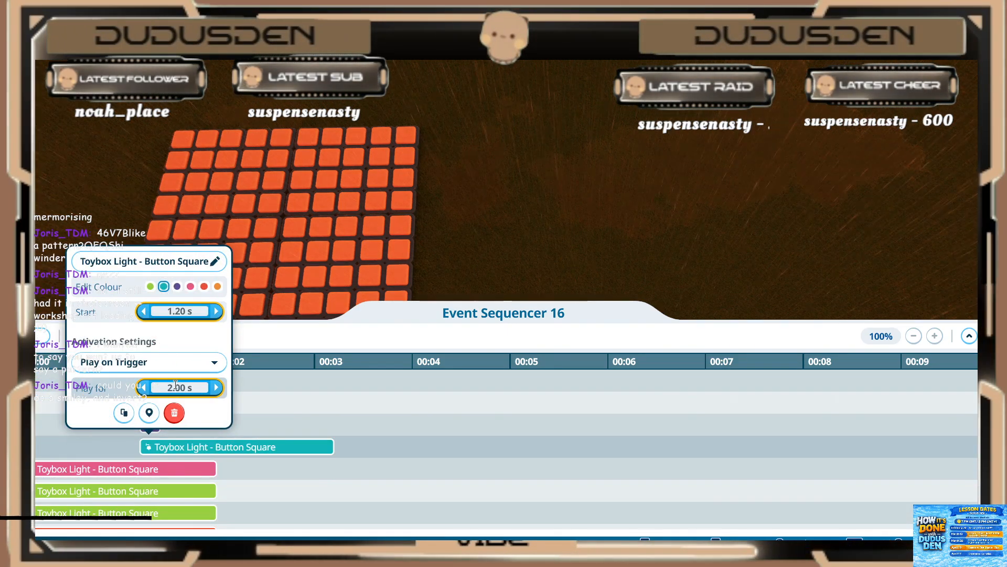
click(191, 493)
Step: Set the pink light event directly below the teal one to start at 1.20 s and play for 0.20 s
click(139, 469)
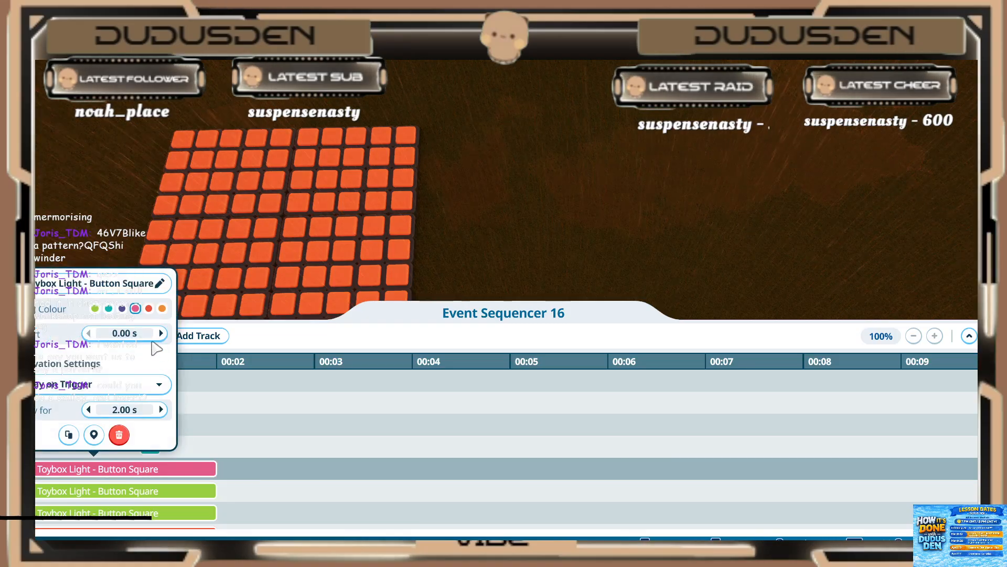
text(1)
click(133, 411)
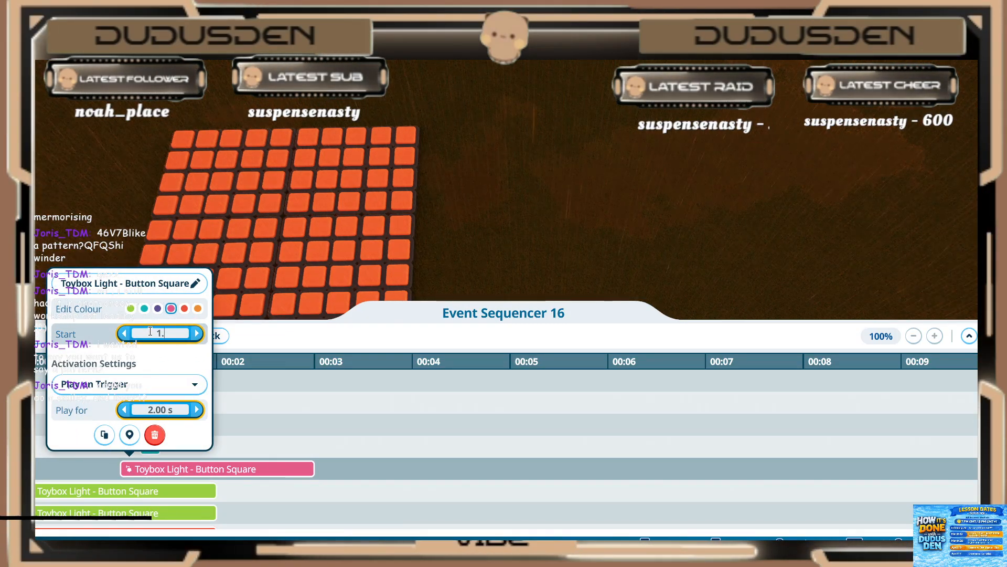
text(2)
click(150, 411)
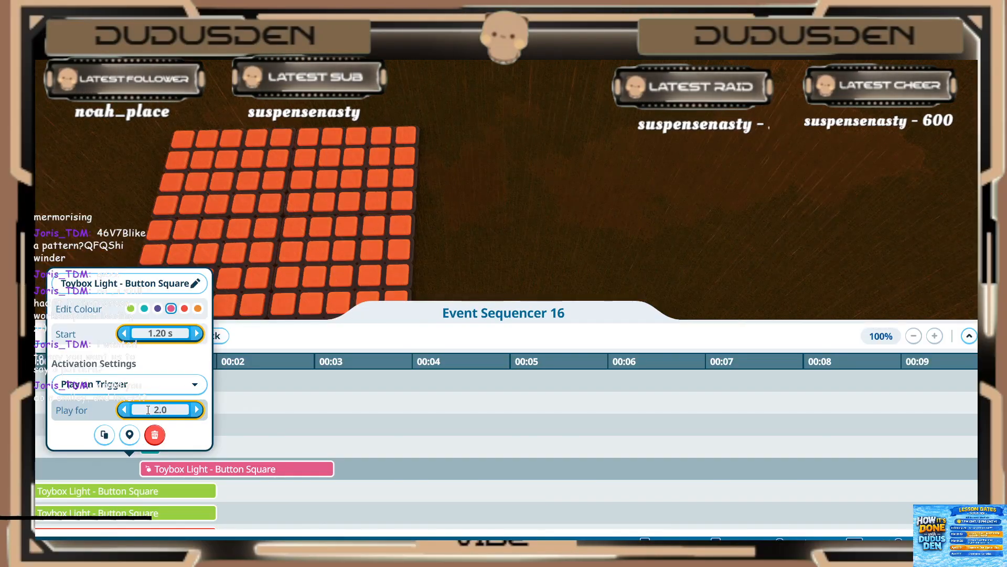
text(0.2)
key(Return)
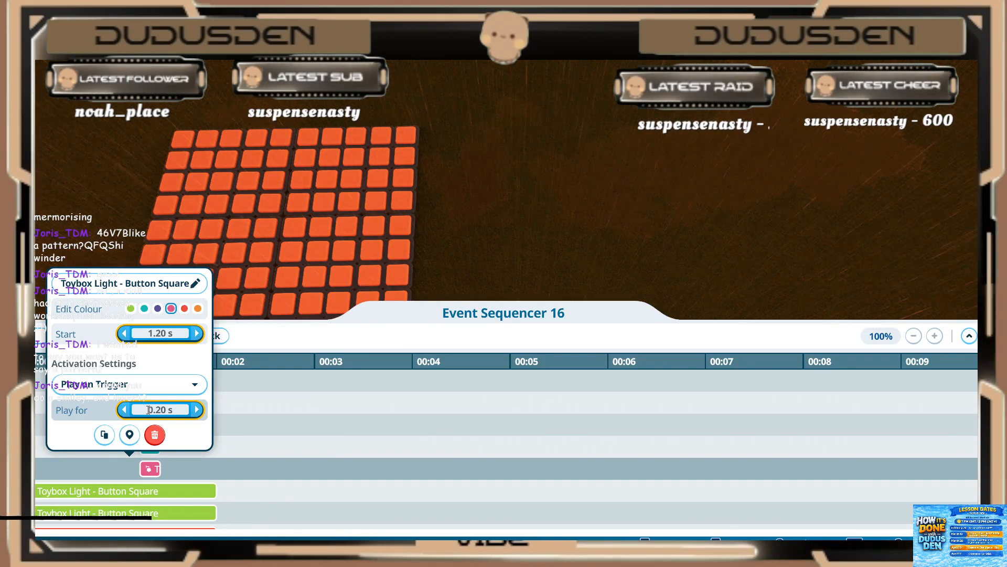
click(99, 492)
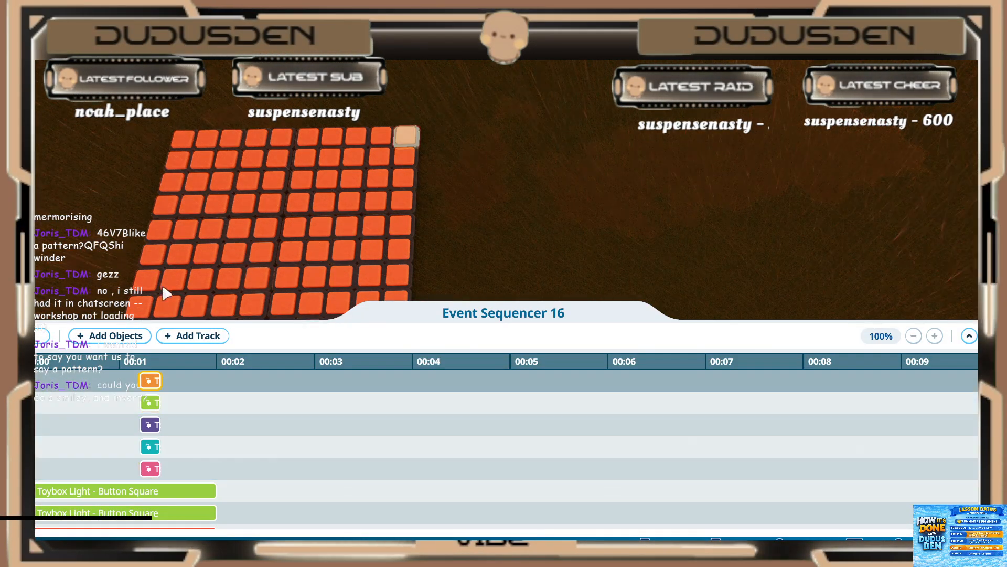
Step: Recolour the purple and teal light events directly above the pink one to green
scroll(168, 387, down, 1)
click(150, 380)
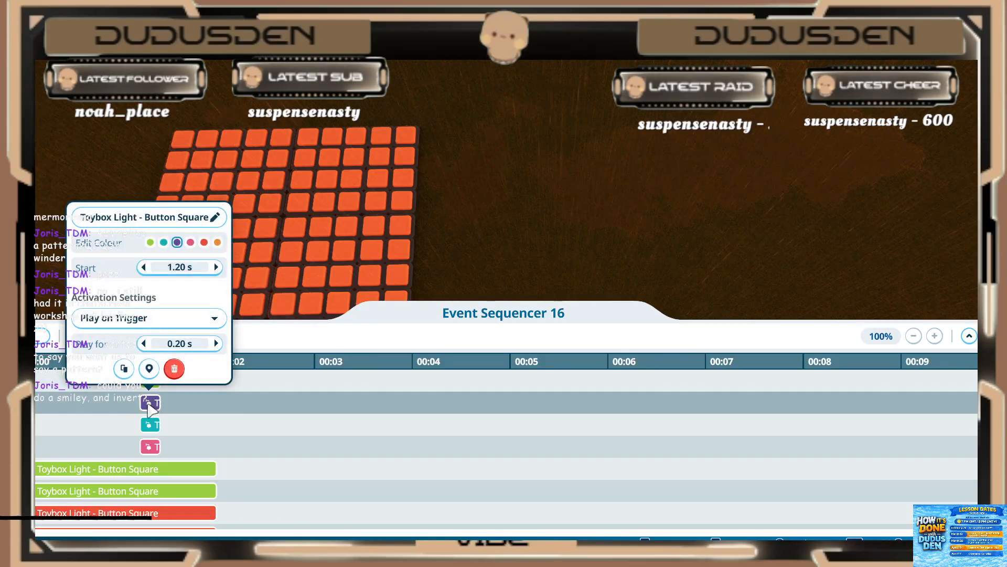
click(152, 246)
click(149, 426)
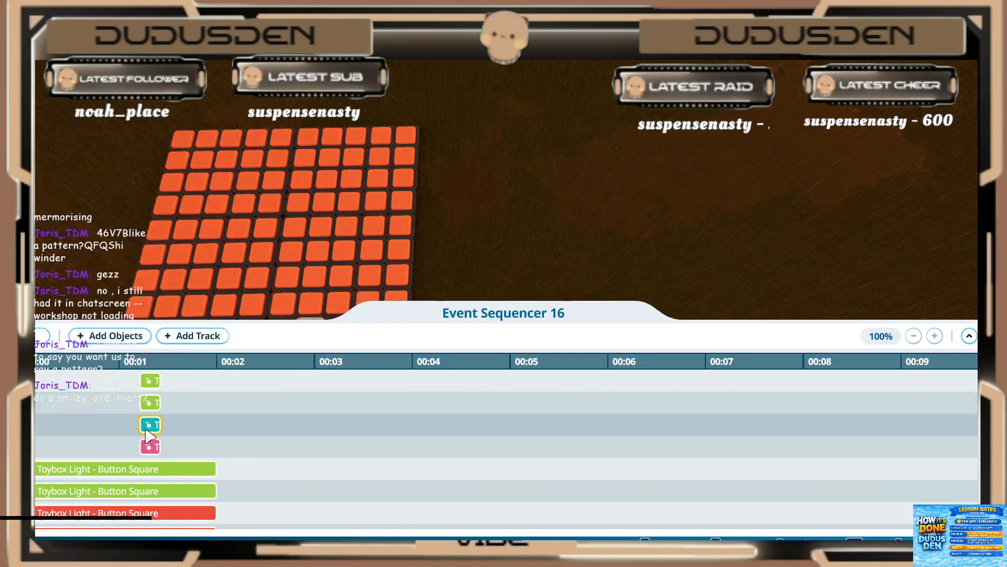
click(148, 427)
click(150, 264)
click(121, 444)
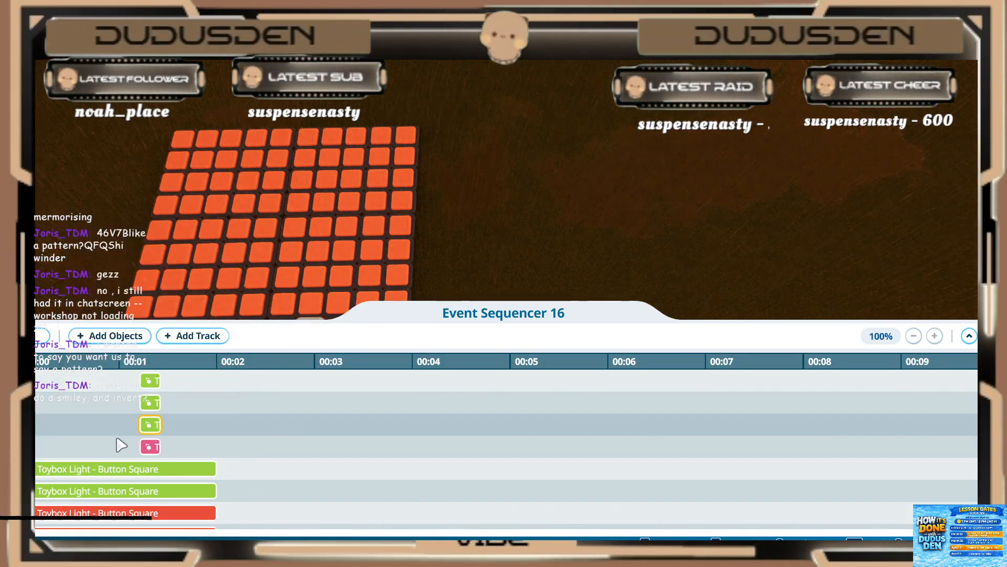
Step: Set the green light event directly below the pink one to start at 1.20 s and play for 0.20 s
click(85, 468)
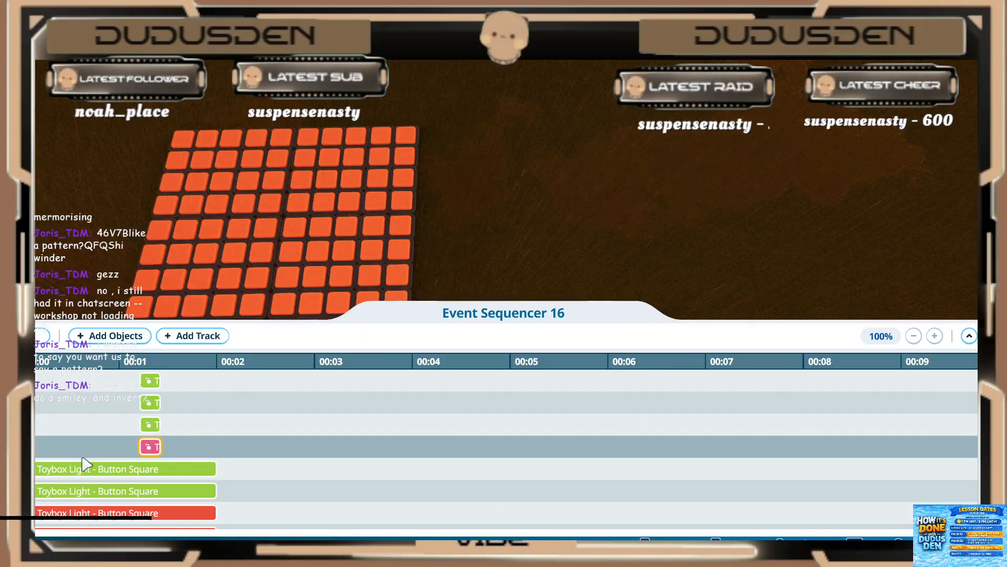
click(85, 469)
click(120, 333)
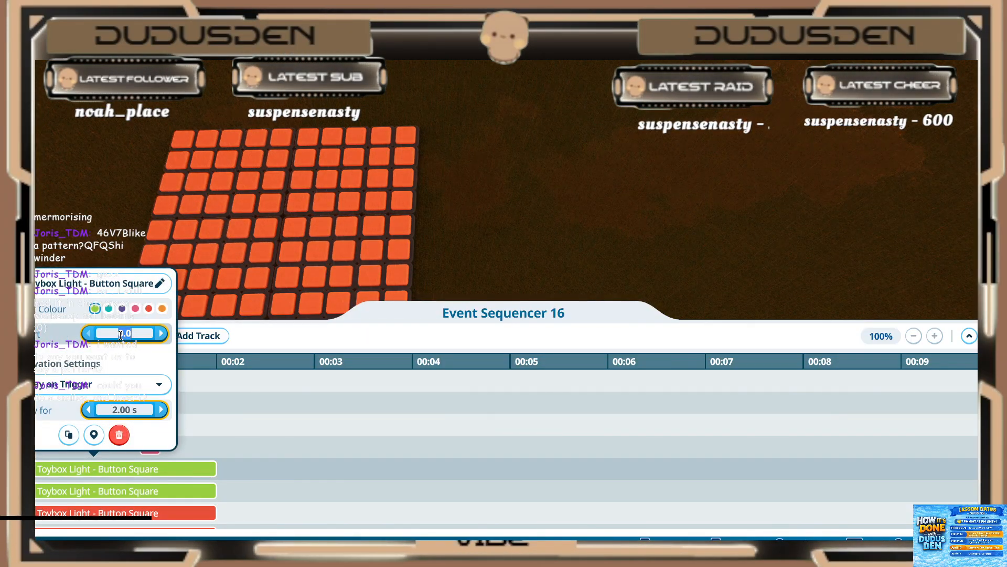
key(Return)
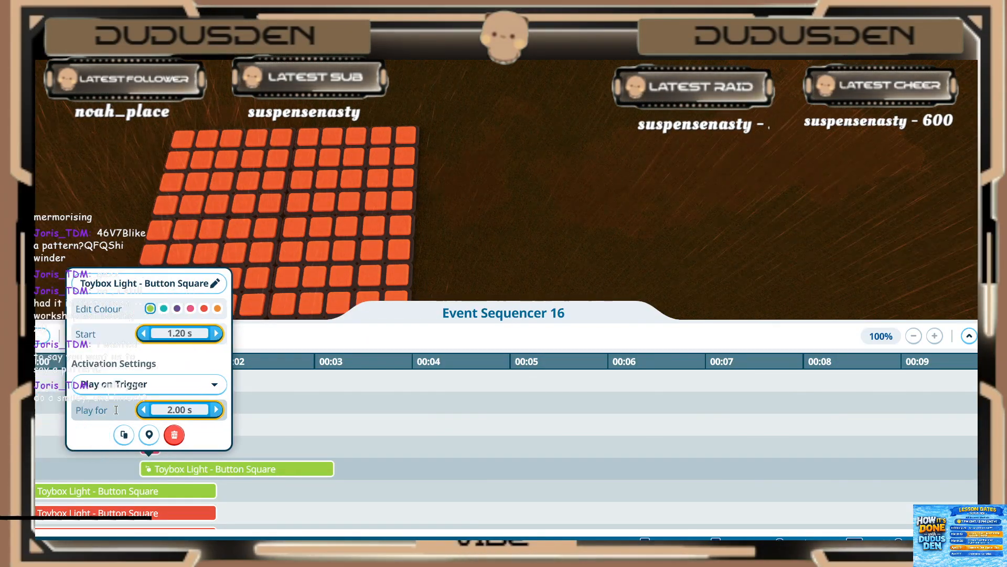
click(171, 406)
text(.2)
key(Return)
Step: Set the second green light event below the pink one to start at 1.20 s and play for 0.20 s
click(102, 494)
click(100, 494)
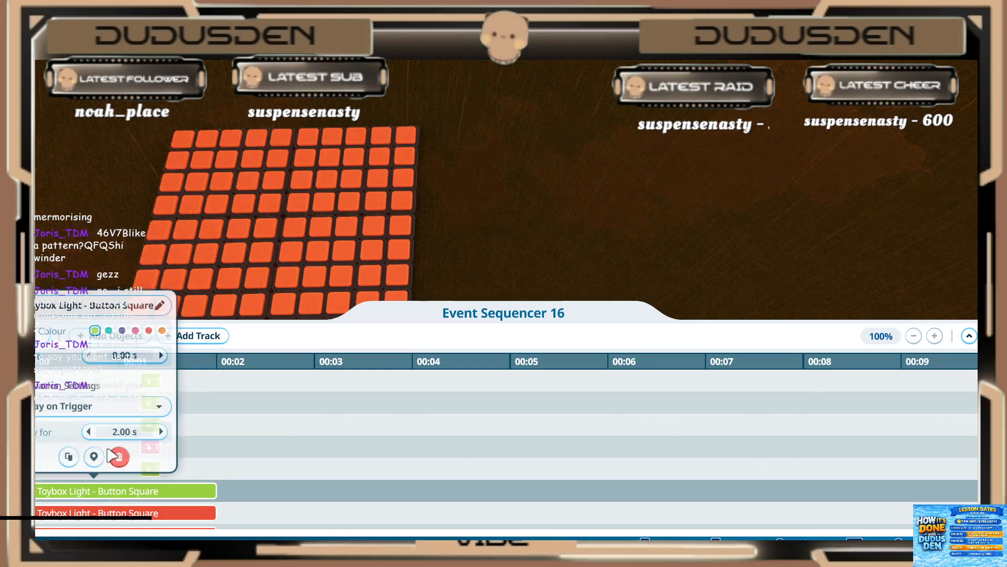
click(137, 355)
text(1.2)
key(Return)
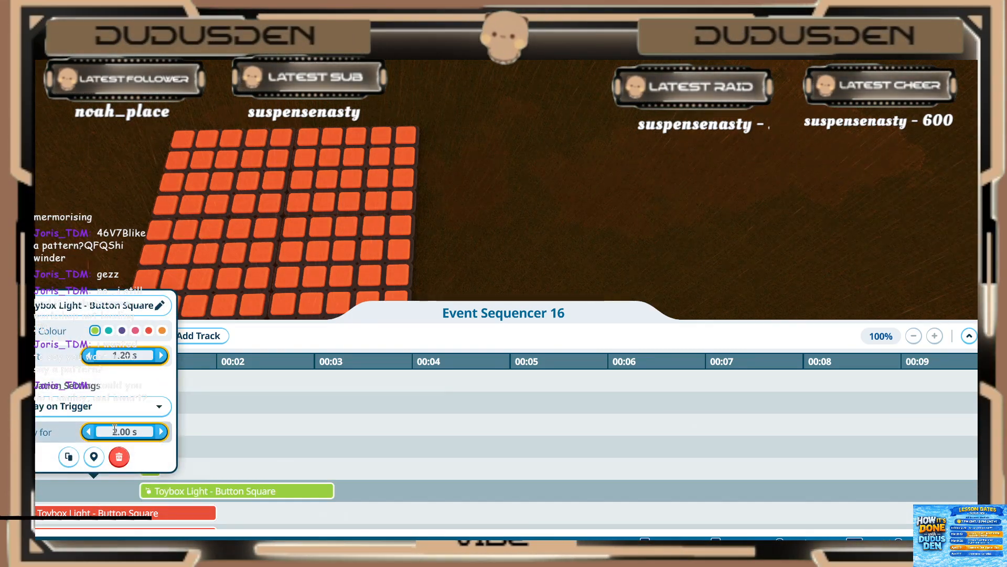
text(.2)
key(Return)
Step: Set the first of the three red light events below the green ones to play for 0.20 s, starting at 1.20 s
scroll(213, 463, down, 3)
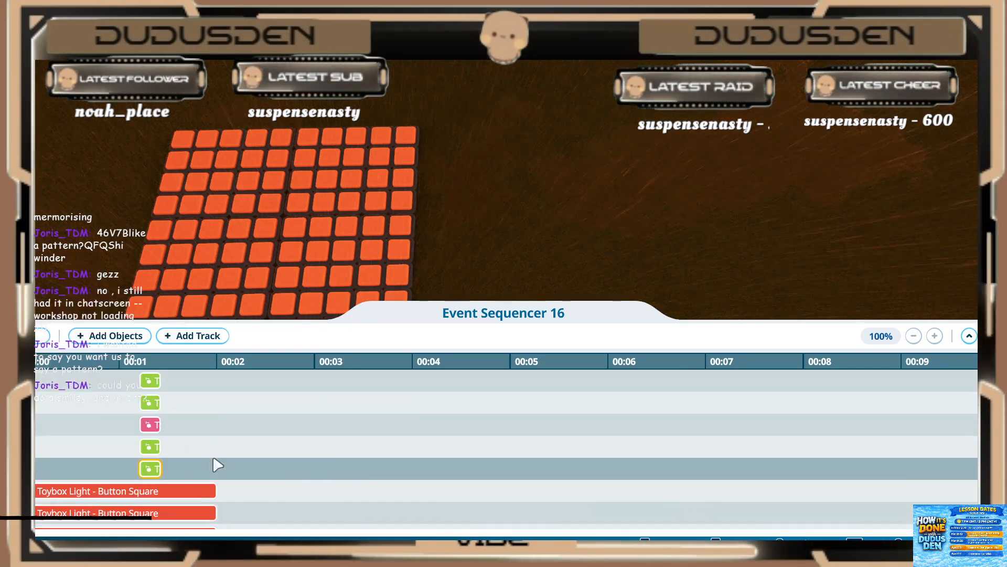
click(128, 458)
click(116, 447)
click(113, 386)
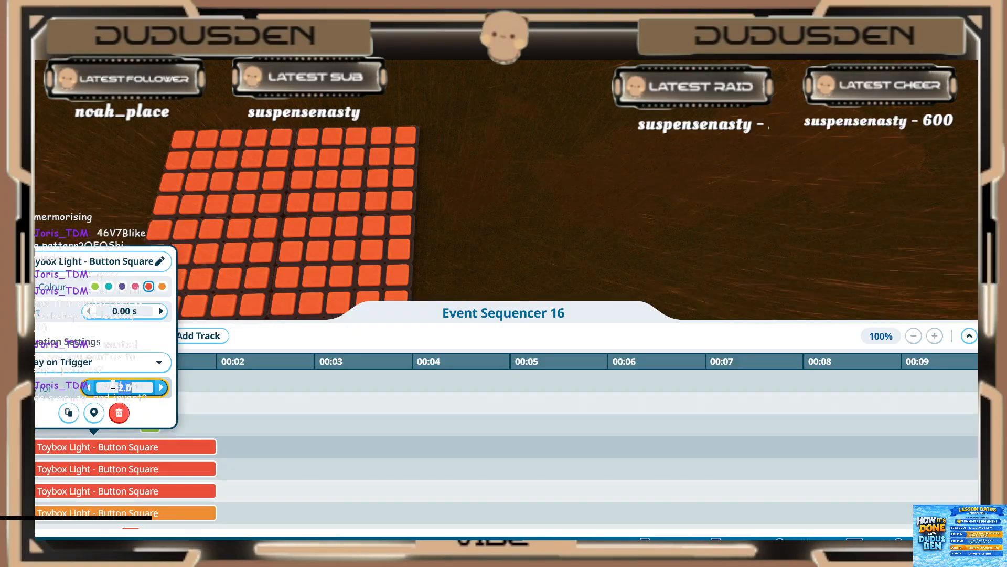
text(.2)
click(131, 312)
text(1.2)
key(Return)
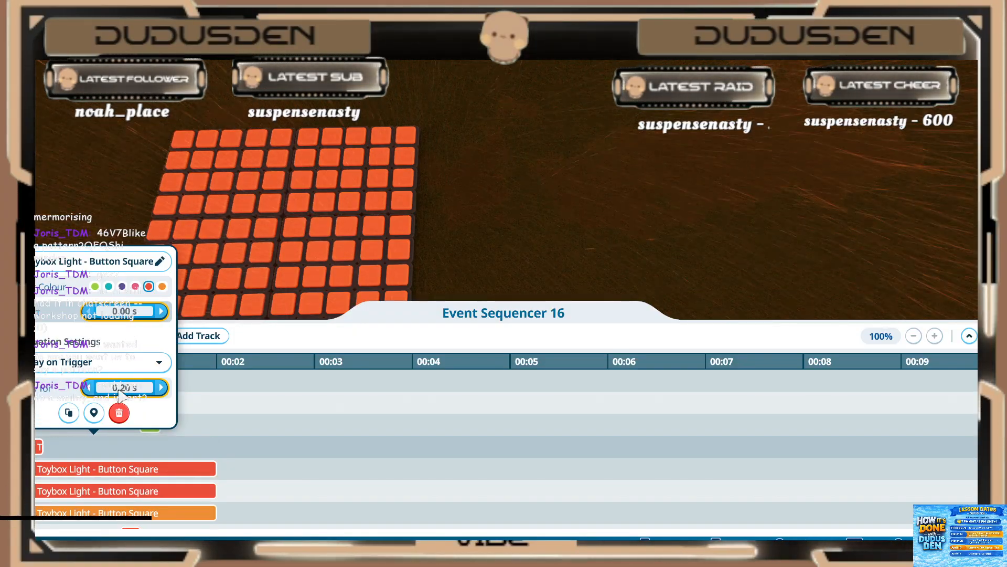
Step: Set the second of the three red light events to start at 1.20 s and play for 0.20 s
click(112, 467)
click(116, 473)
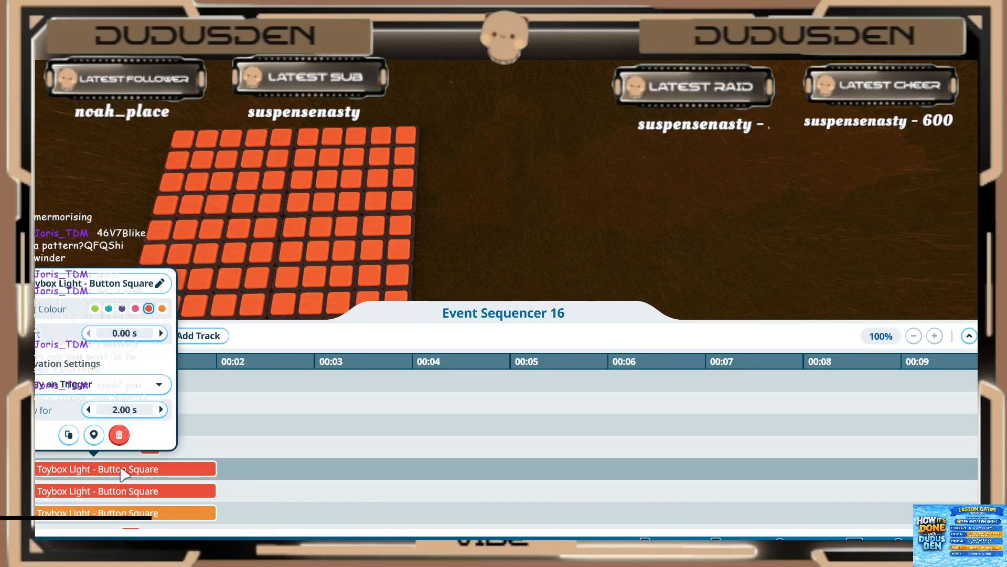
click(117, 334)
text(1.2)
key(Return)
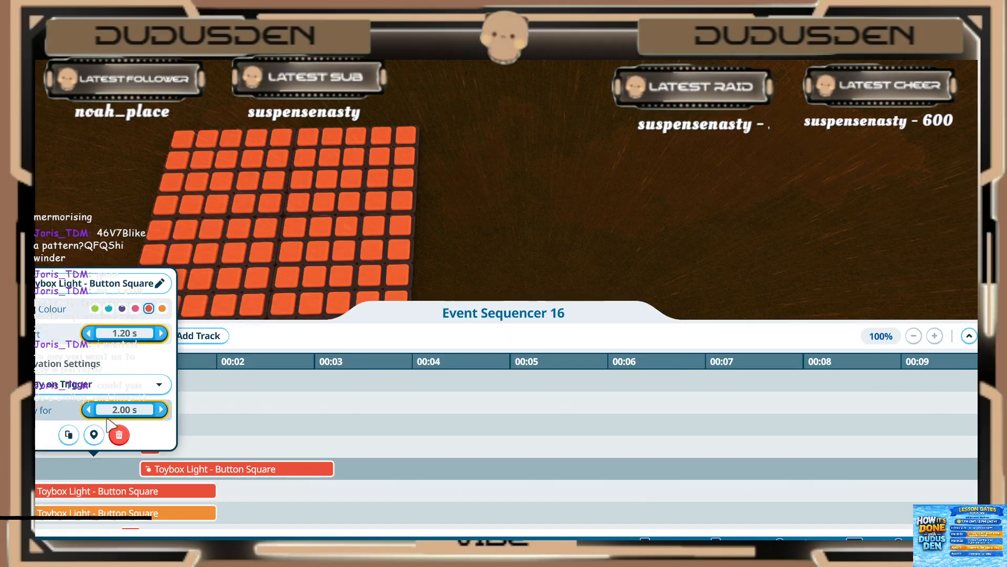
key(Return)
click(97, 486)
Step: Set the third red light event, directly above the orange one, to start at 1.20 s and play for 0.20 s
scroll(96, 486, down, 1)
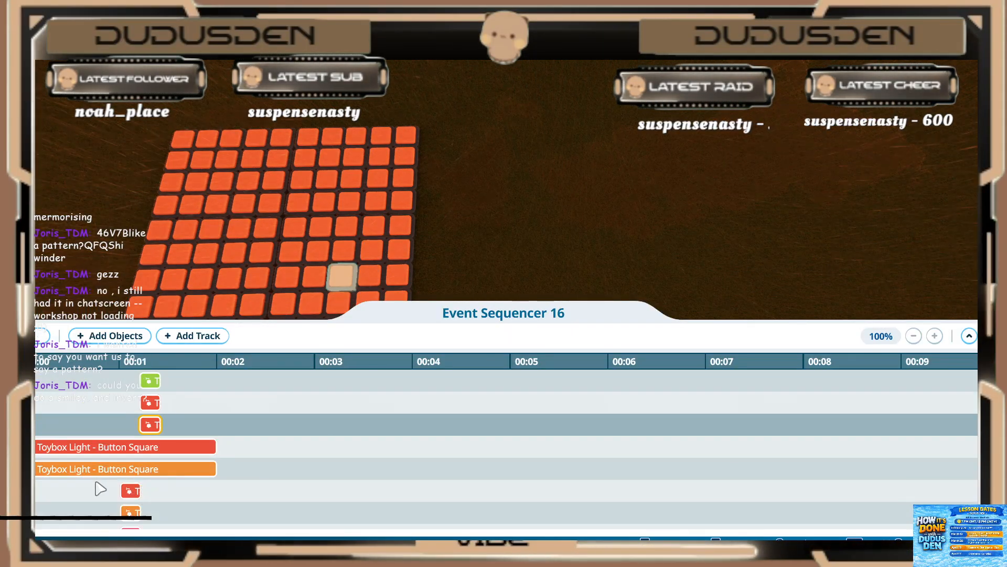
click(103, 447)
click(124, 311)
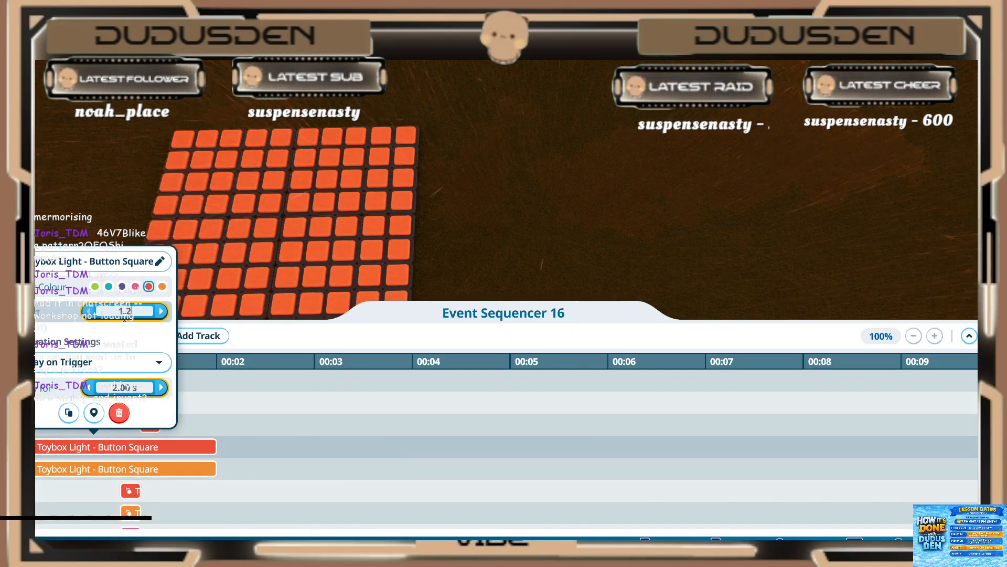
text(1.2)
key(Return)
double_click(172, 387)
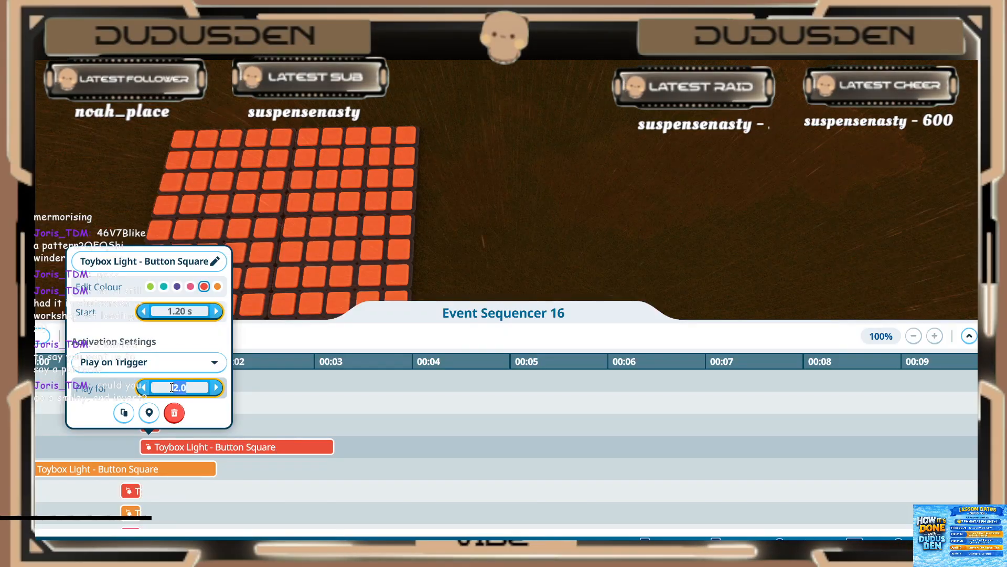
text(.2)
key(Return)
Step: Set the last full-length orange light event, below the third red one, to start at 1.20 s and play for 0.20 s, and preview the sequence
click(123, 471)
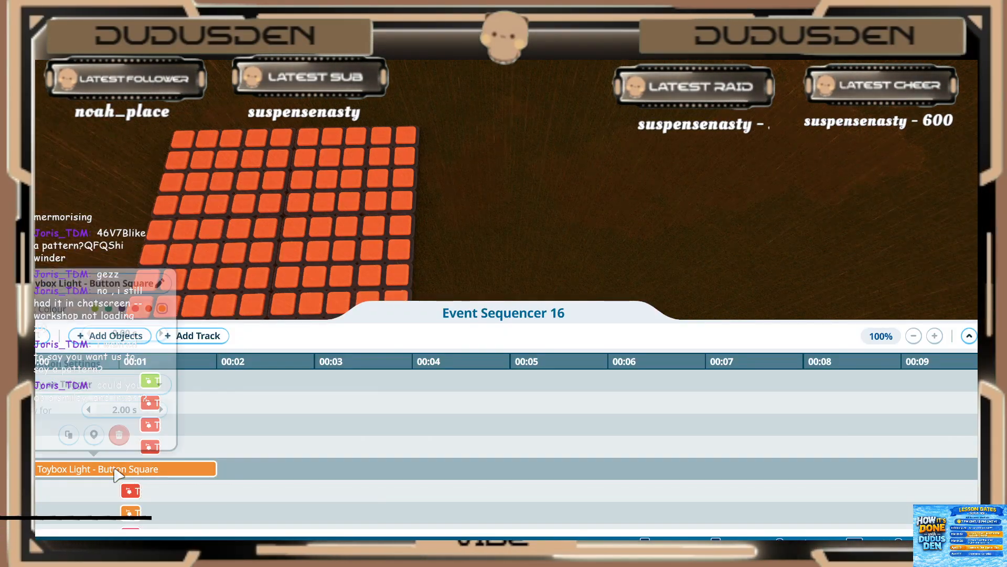
double_click(123, 333)
text(1.2)
key(Return)
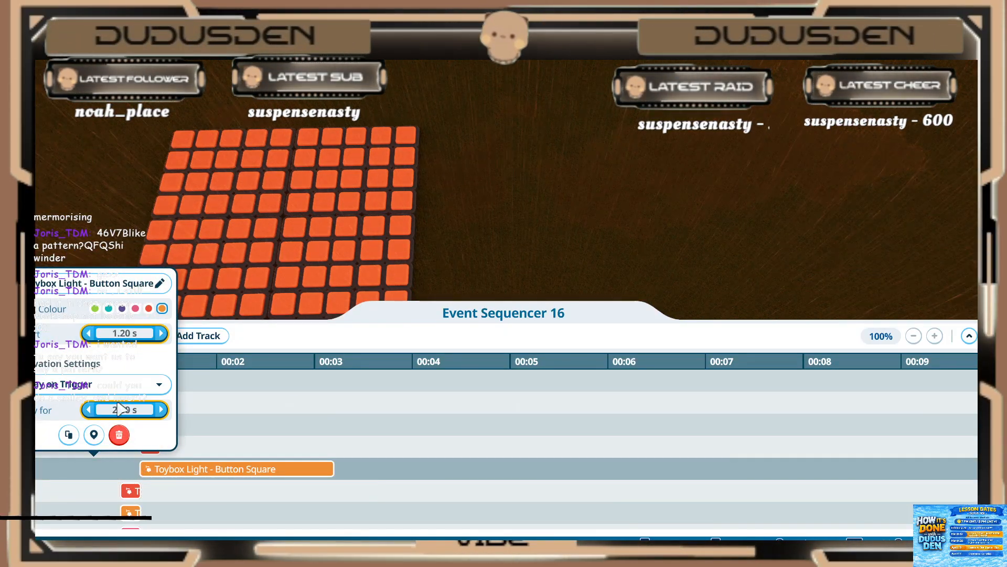
double_click(129, 414)
text(.2)
key(Return)
click(221, 439)
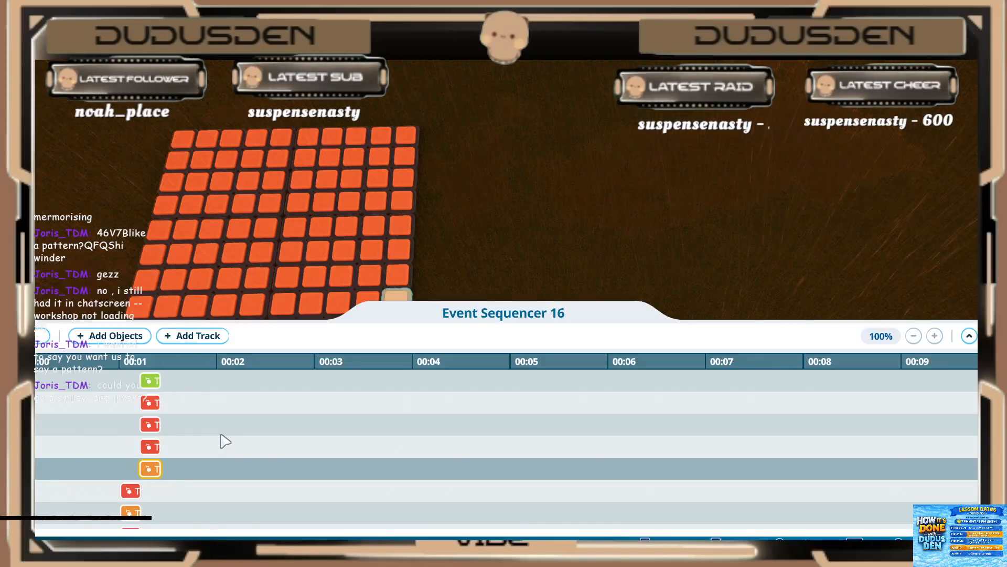
click(43, 336)
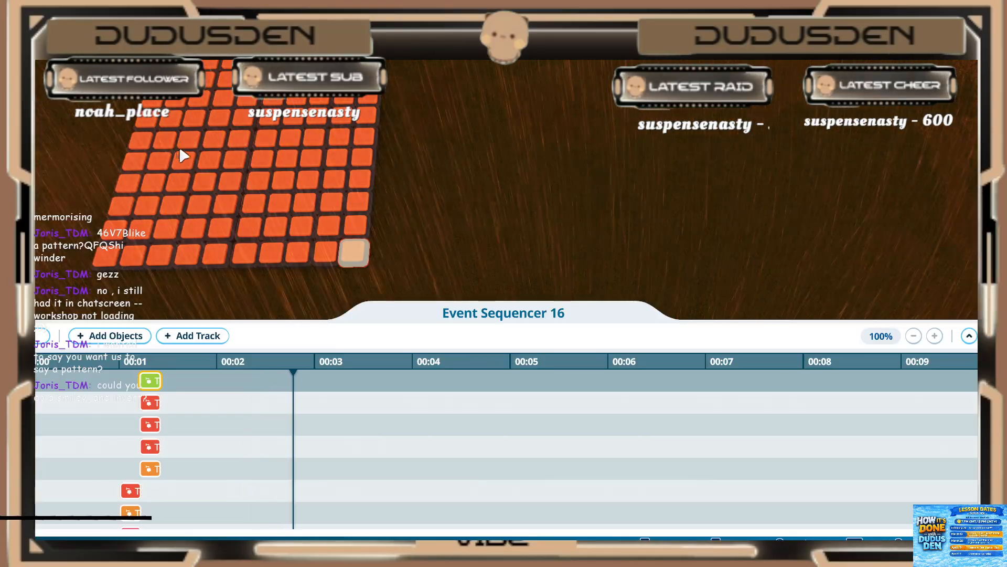
Step: Start adding objects to the sequencer and select the lights outlining the next outward V, including its diagonals and the ends along the outer rows
click(111, 335)
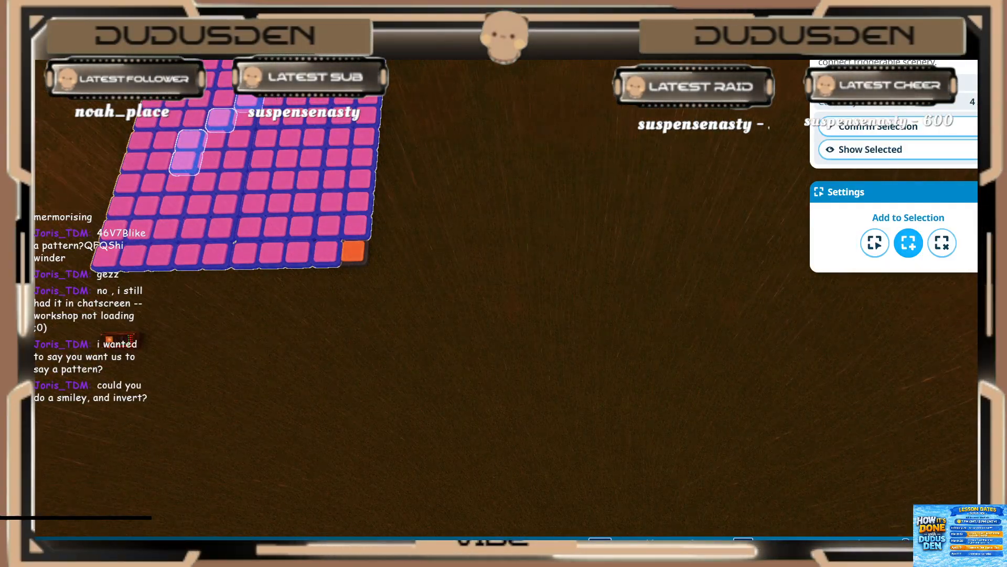
click(277, 81)
click(301, 80)
click(325, 79)
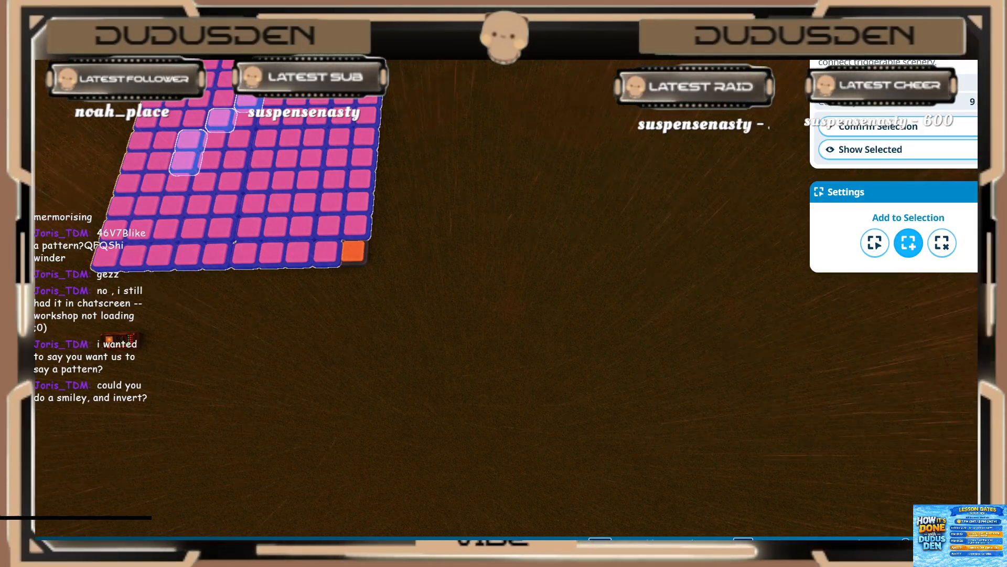
click(205, 184)
click(227, 206)
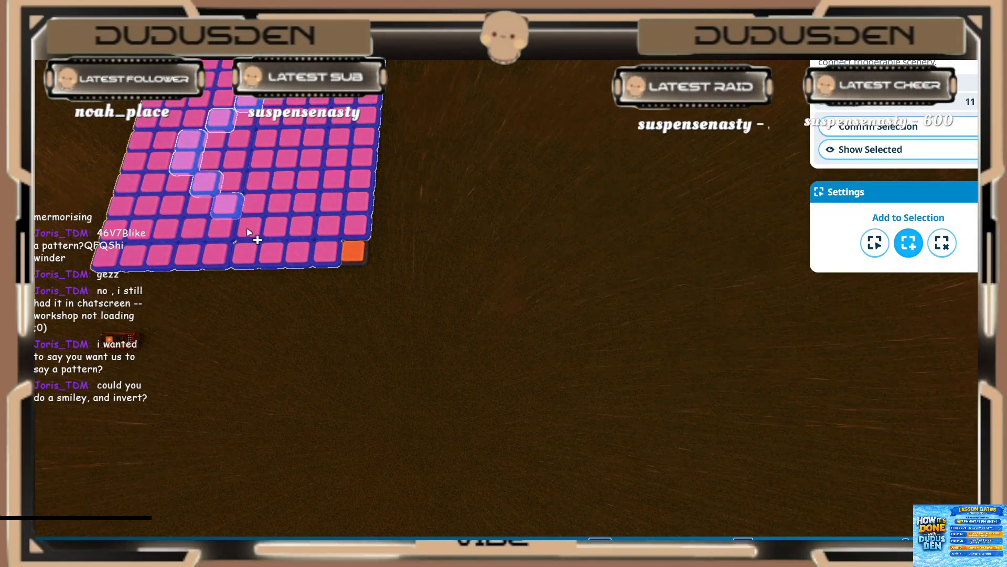
click(271, 255)
click(350, 254)
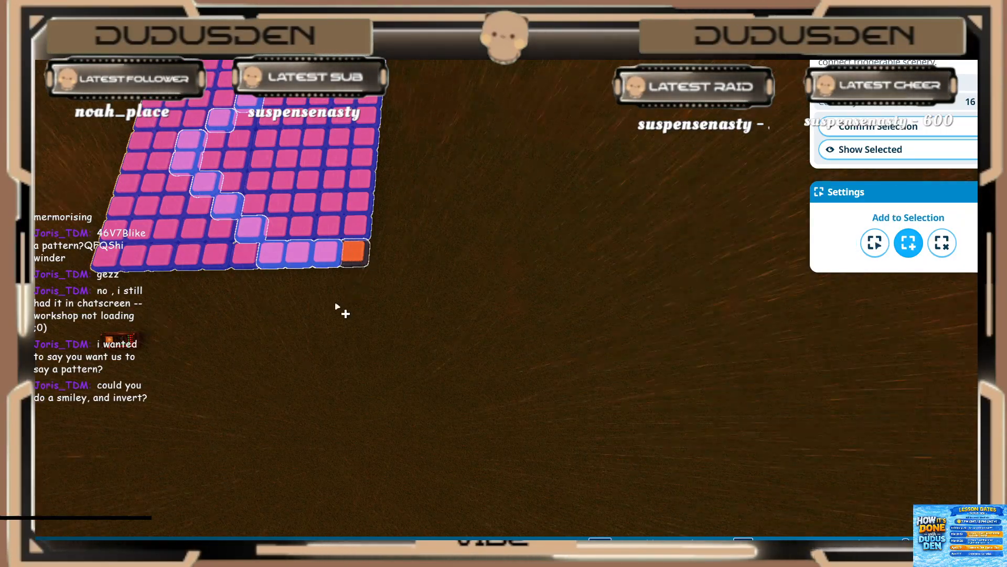
Step: Add the remaining inner lights in the fifth, seventh and eighth rows to the selection and confirm it
key(w)
click(240, 263)
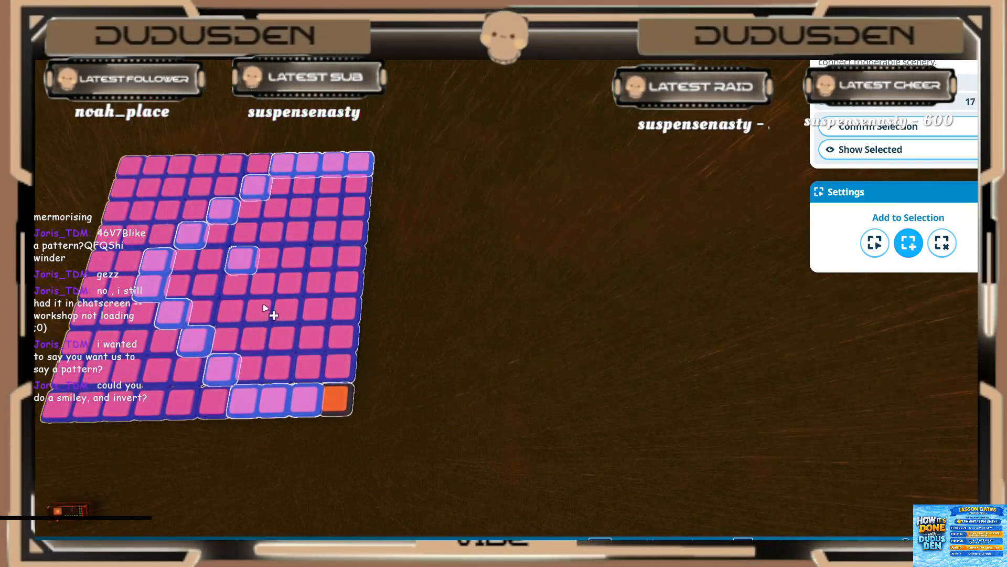
shift+click(320, 344)
shift+click(345, 344)
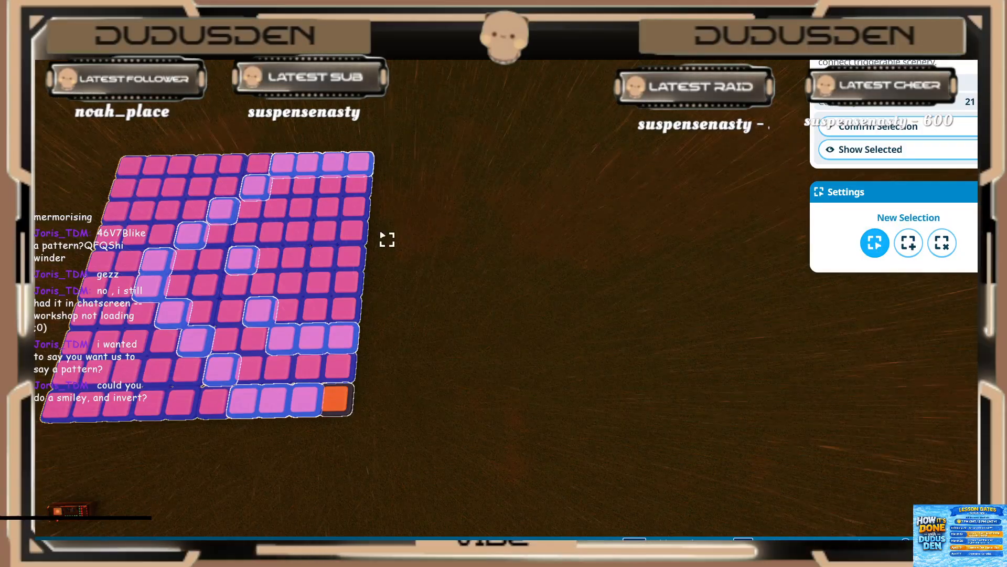
key(s)
key(a)
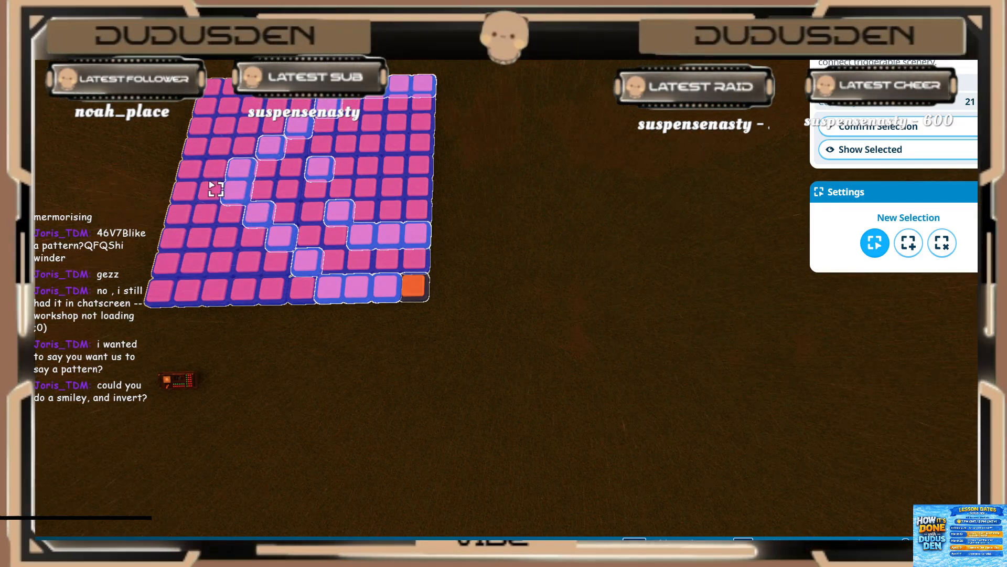
click(892, 126)
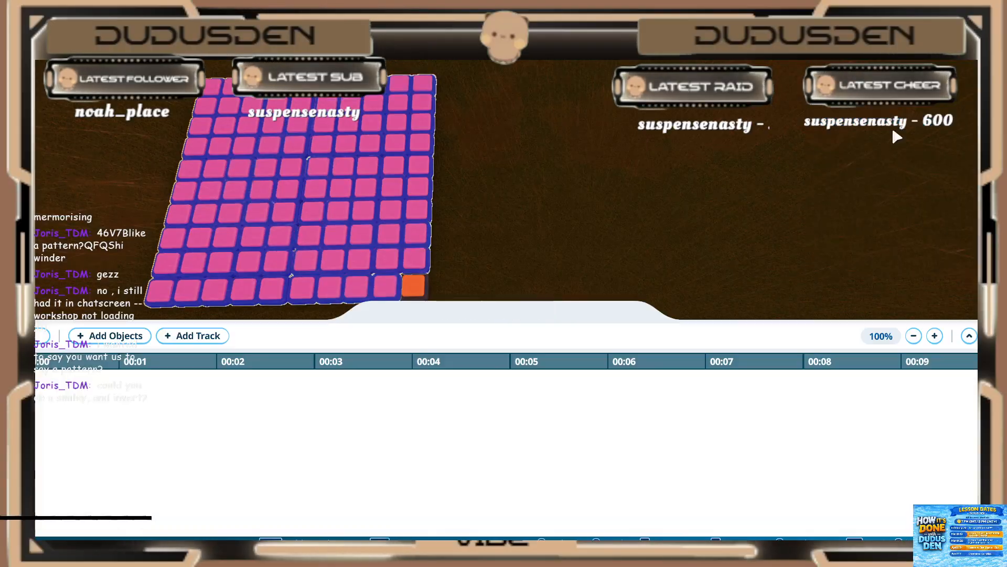
Step: Set the first full-length green light event, directly below the 1.20 s stage, to start at 1.40 s and play for 0.20 s
scroll(100, 459, down, 10)
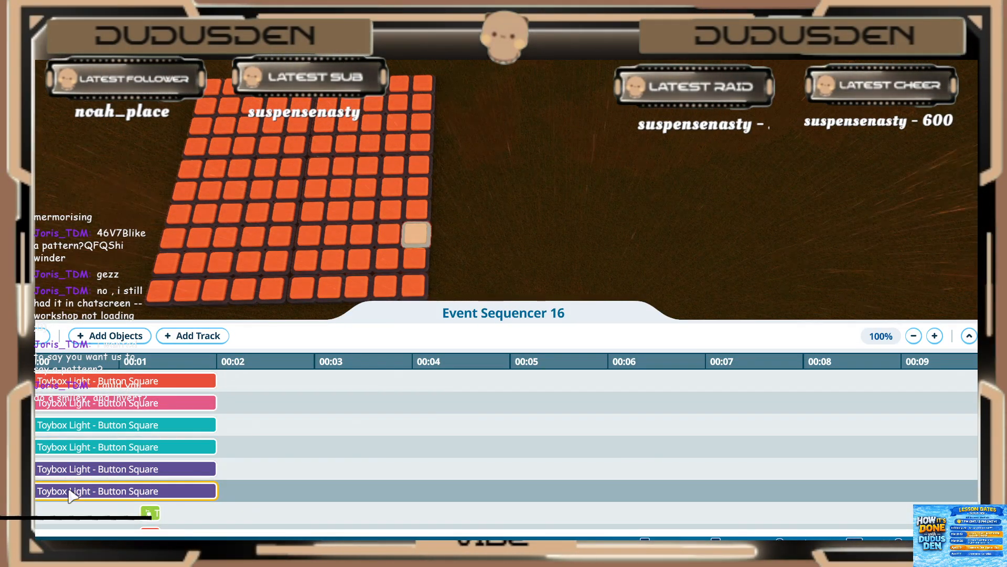
scroll(72, 493, down, 5)
scroll(67, 491, down, 3)
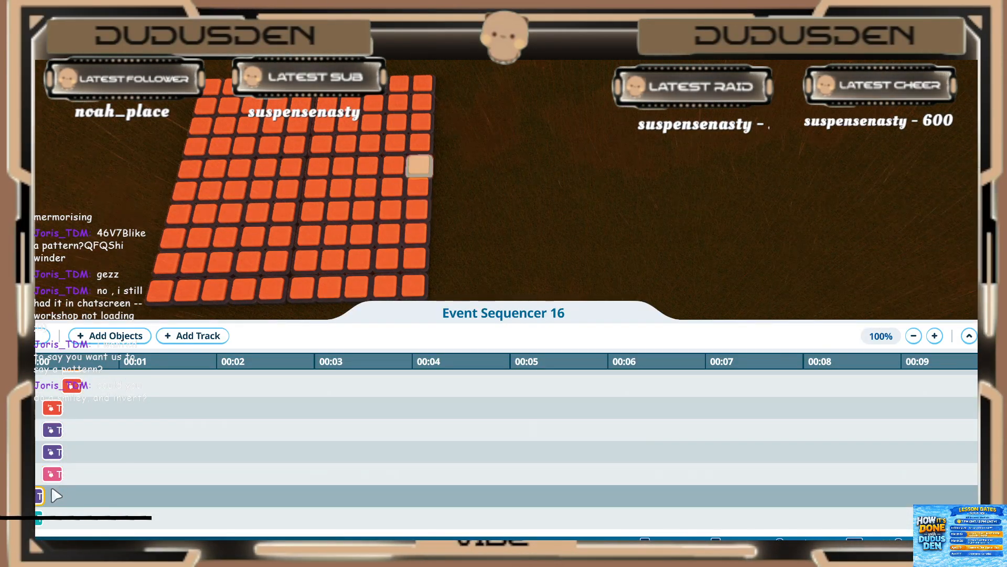
scroll(66, 490, up, 4)
scroll(66, 491, up, 4)
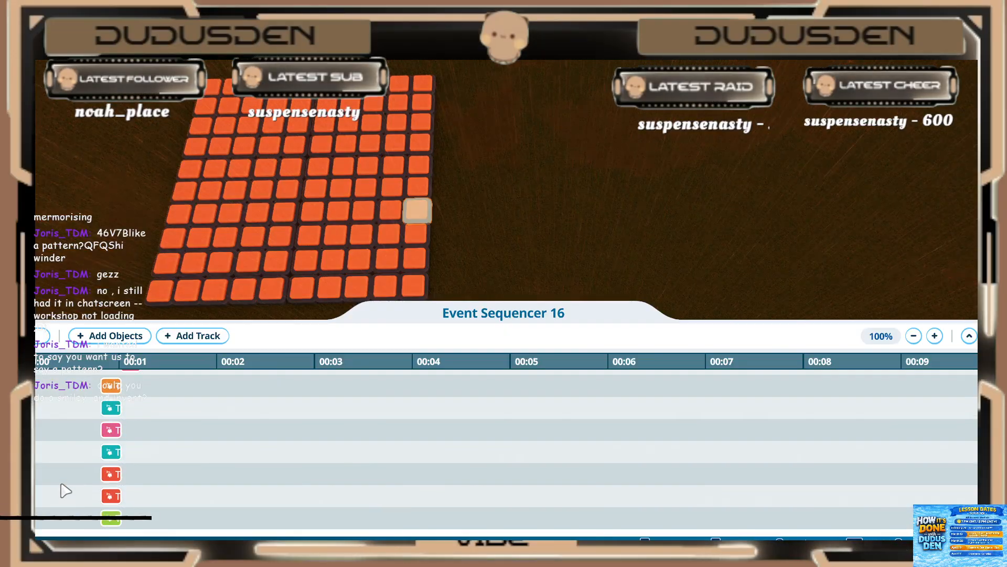
scroll(67, 486, up, 6)
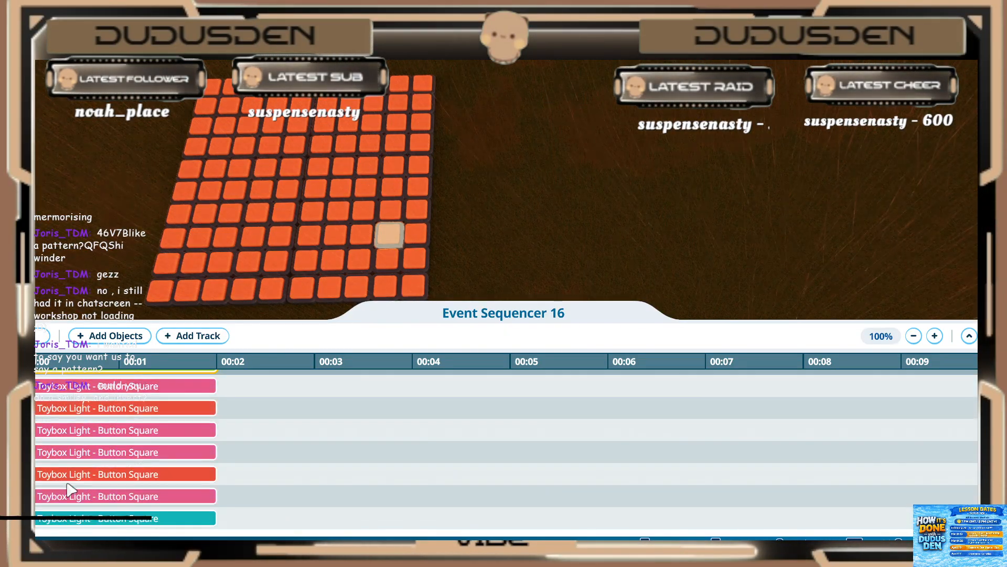
scroll(88, 460, up, 2)
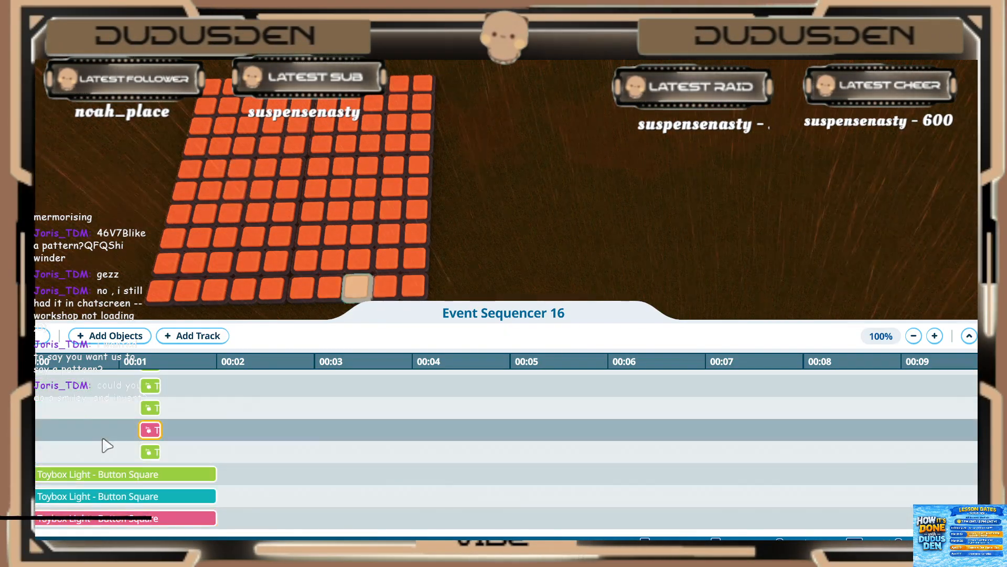
click(94, 475)
click(102, 336)
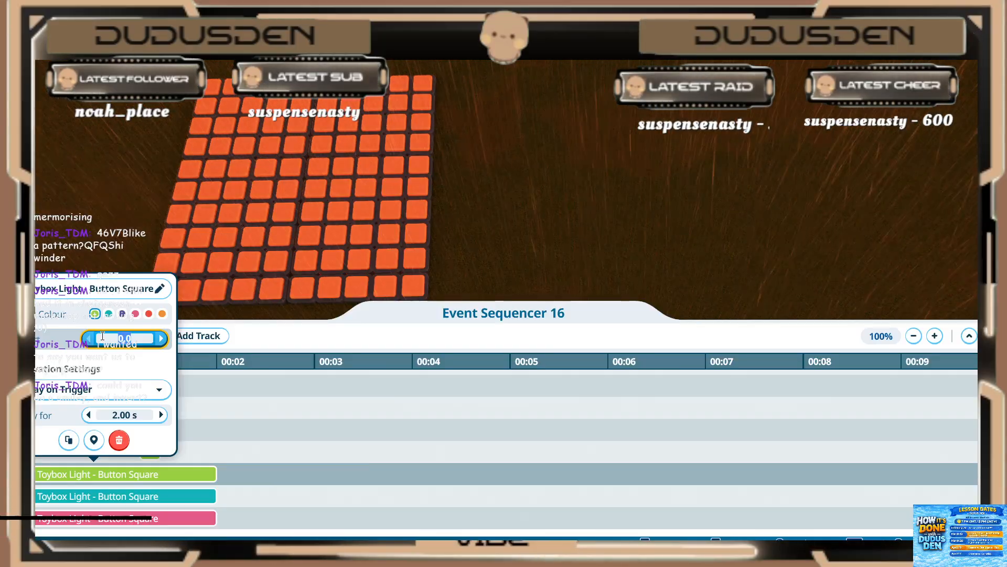
key(Tab)
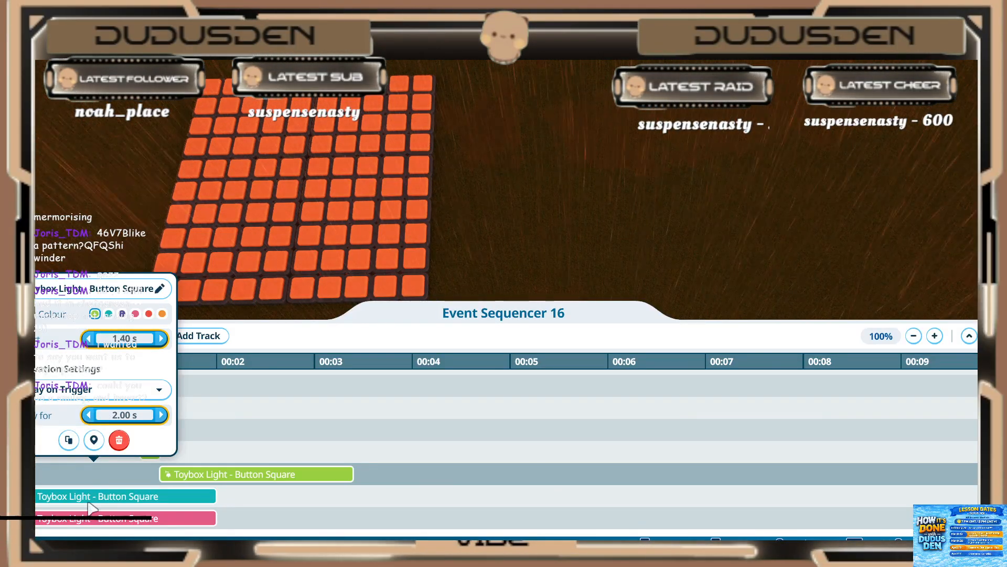
key(Return)
Step: Set the teal light event directly below the 1.40 s green one to start at 1.40 s and play for 0.20 s
click(101, 496)
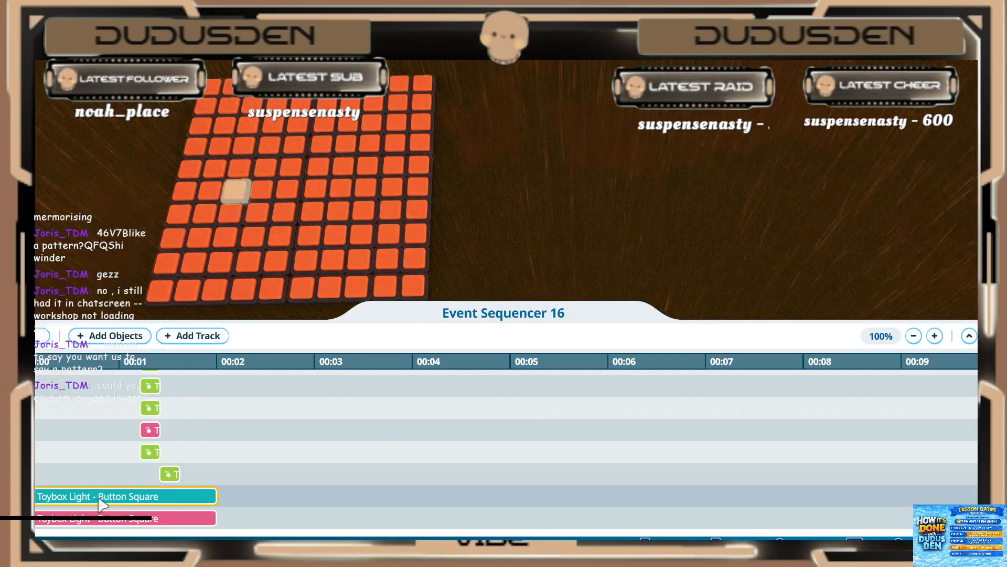
click(100, 498)
click(119, 363)
text(1.)
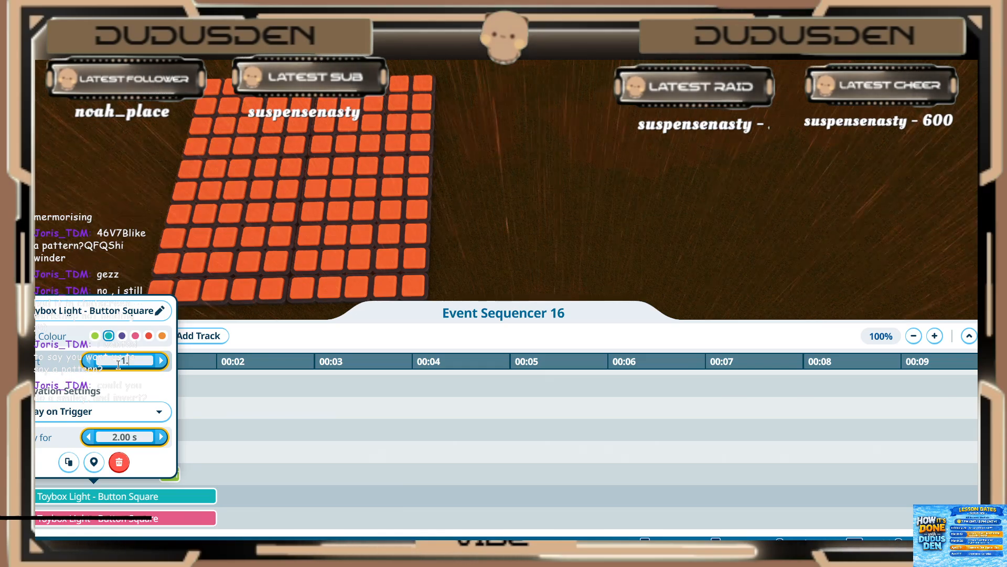
text(40 s)
key(Tab)
text(0.2)
key(Return)
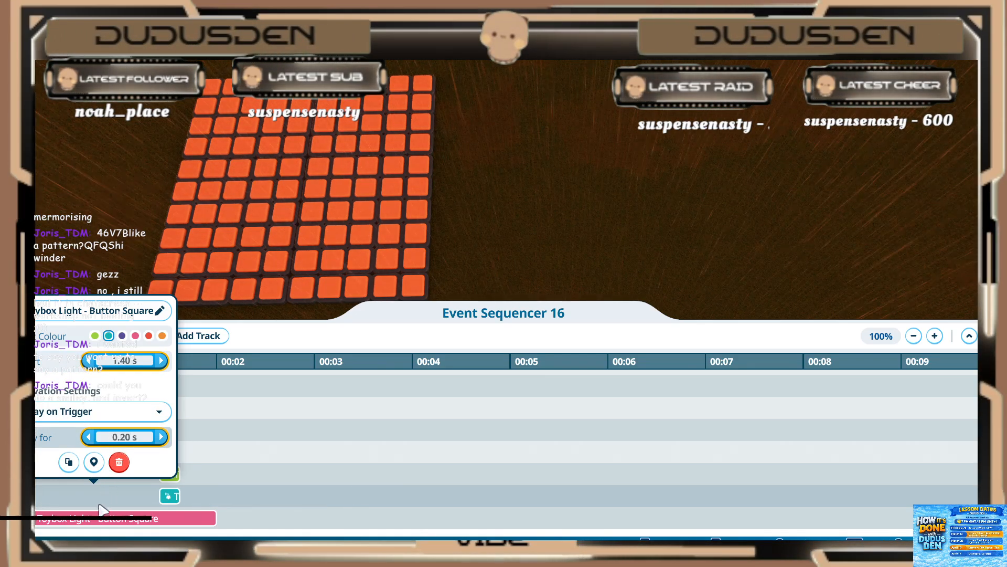
Step: Set the first pink light event, below the teal one, to start at 1.40 s and play for 0.20 s
click(100, 518)
click(101, 517)
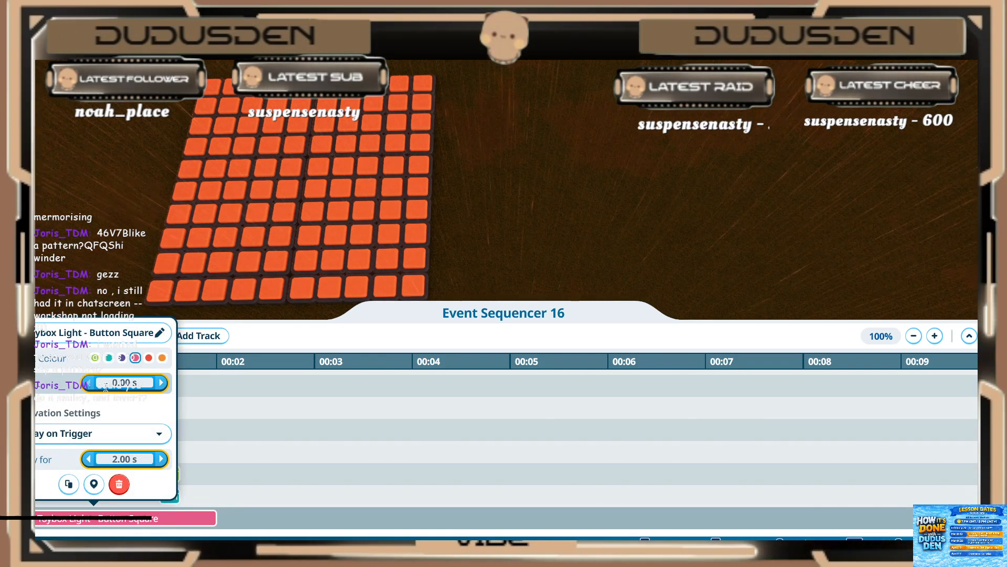
text(1.4)
key(Return)
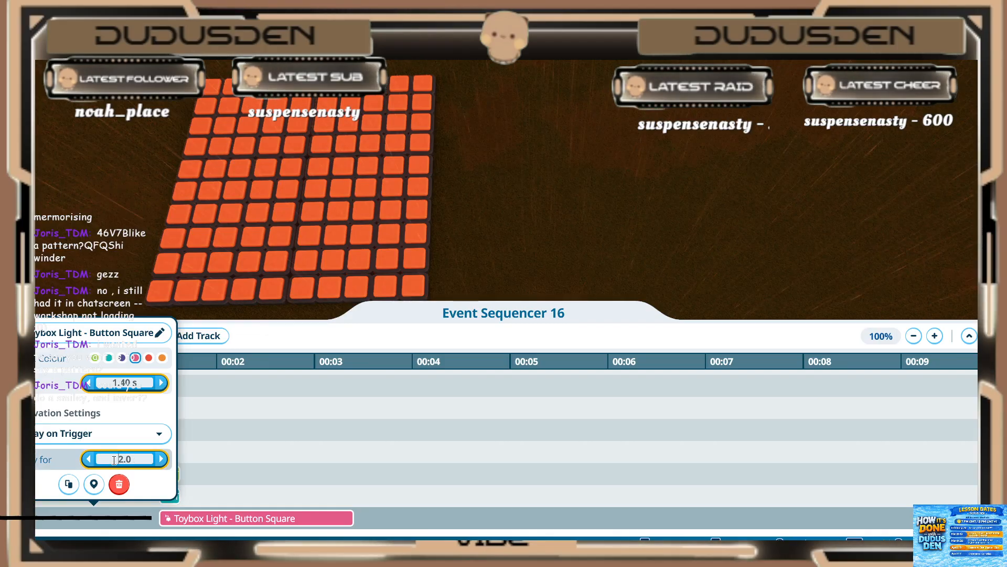
key(Return)
click(270, 473)
Step: Set the second pink light event, directly above the orange one, to start at 1.40 s and play for 0.20 s
scroll(226, 461, down, 3)
click(181, 472)
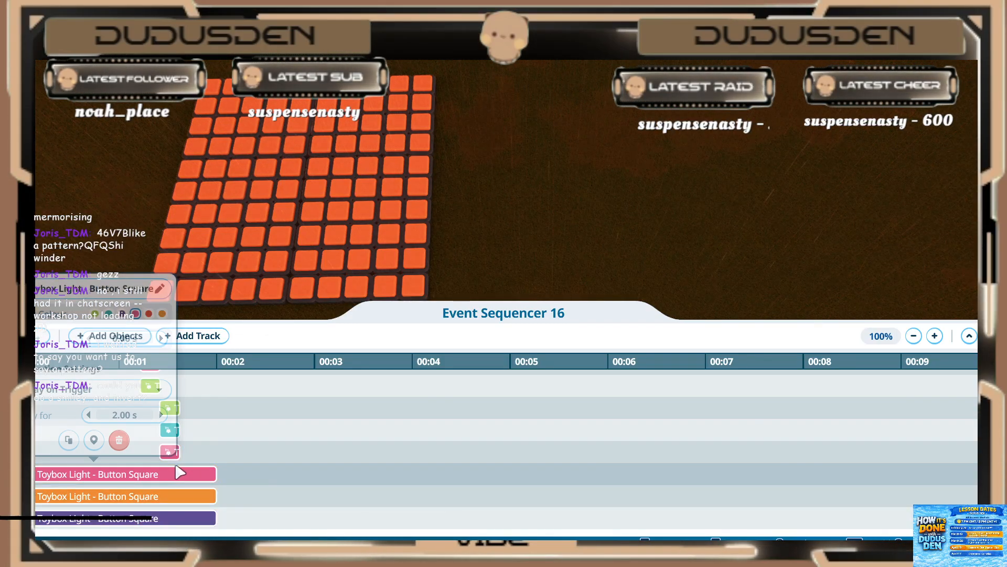
text(1.4)
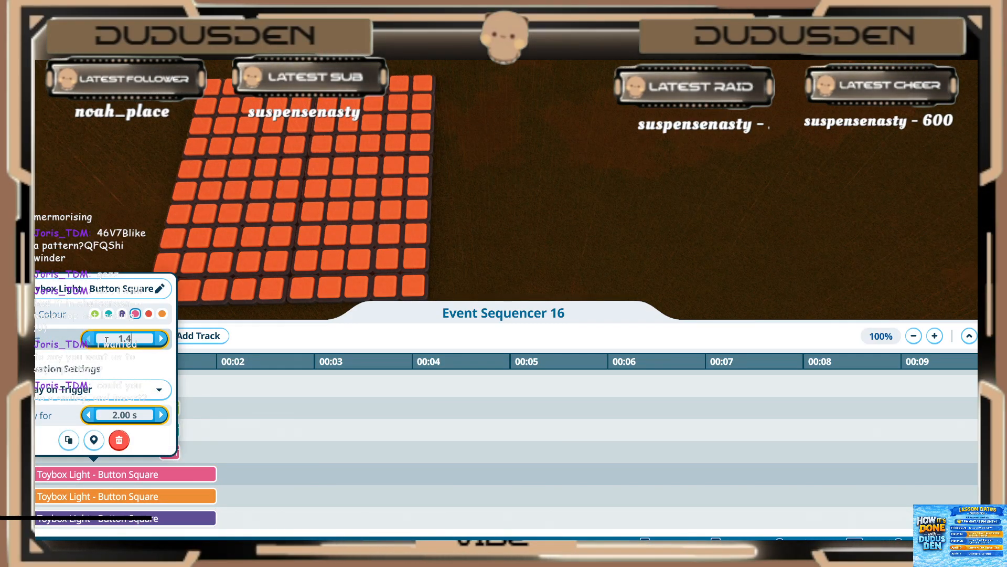
key(Return)
click(203, 415)
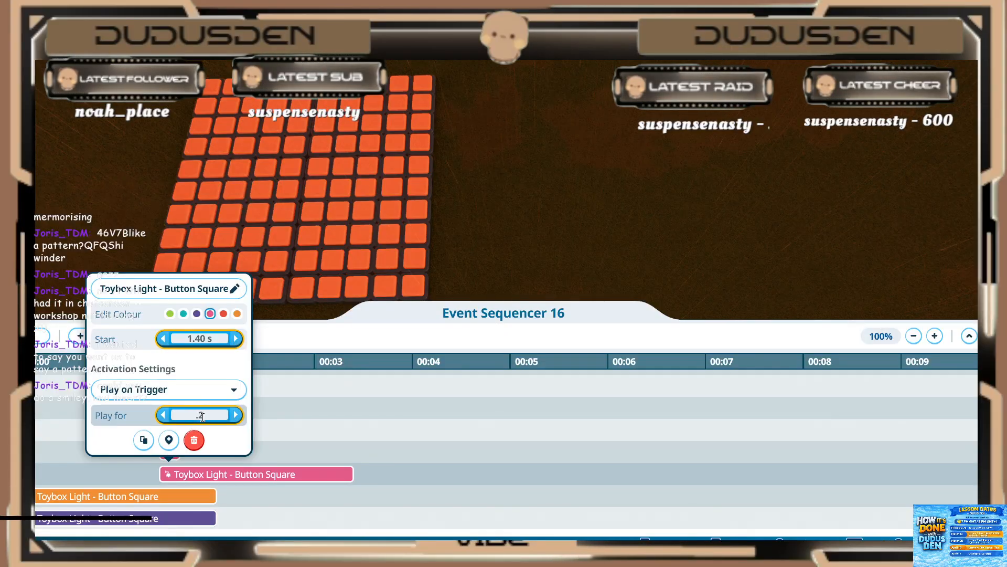
key(Return)
Step: Set the orange light event below the two pink ones to start at 1.40 s and play for 0.20 s
click(105, 495)
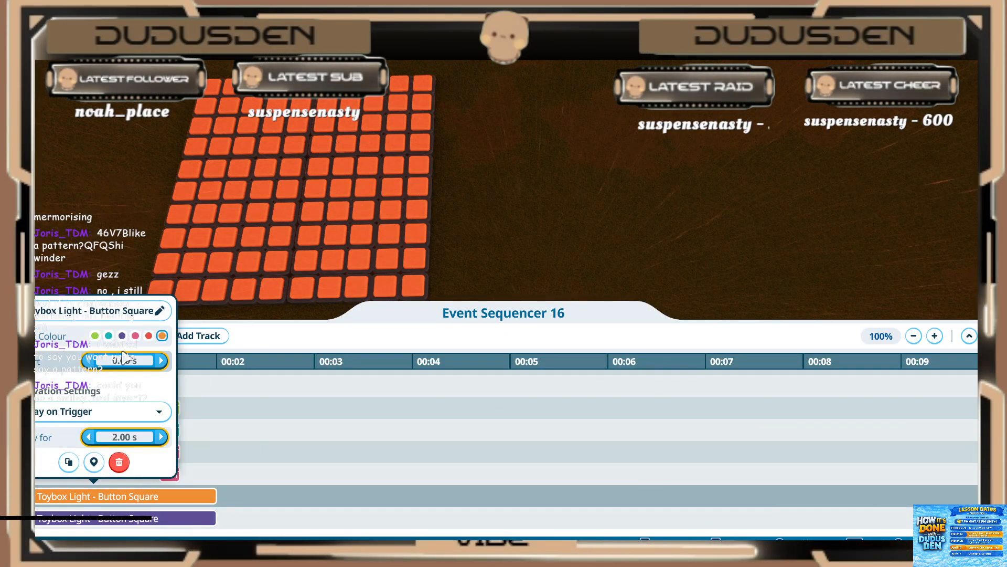
click(119, 360)
text(1.2)
key(Return)
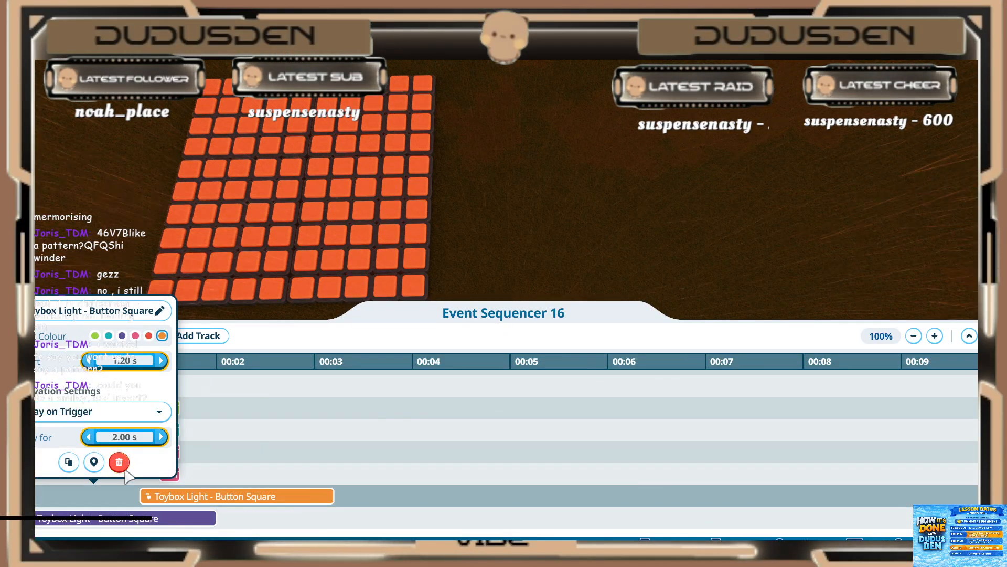
click(177, 362)
text(1.4)
key(Return)
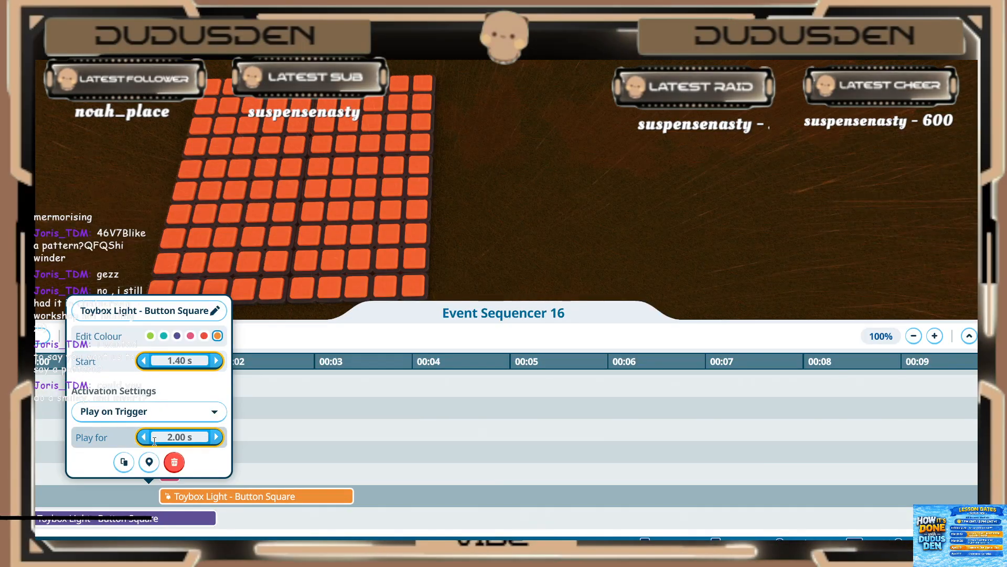
click(168, 434)
text(.2)
key(Return)
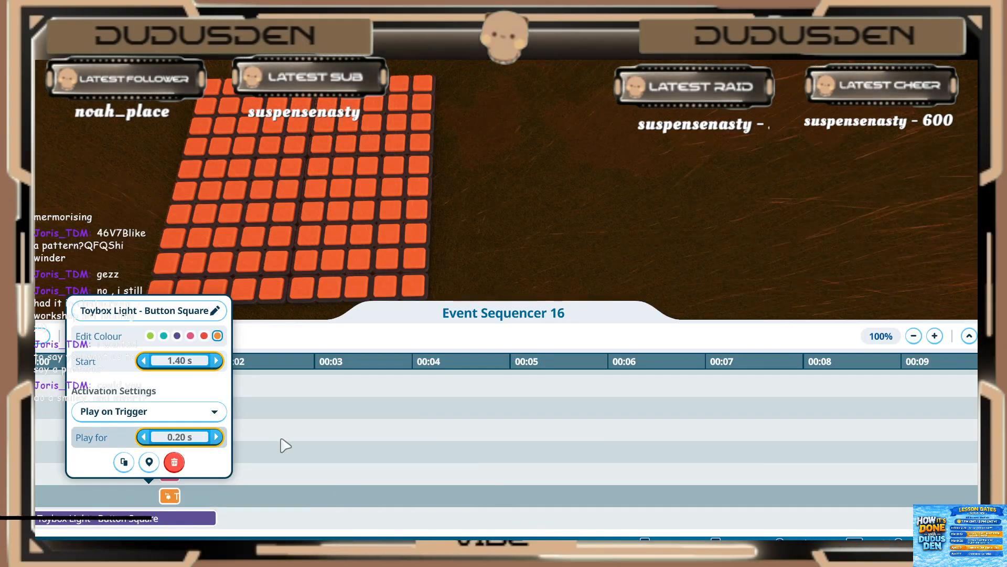
click(282, 445)
Step: Set the purple light event between the two orange ones to start at 1.40 s and play for 0.20 s
scroll(267, 442, down, 2)
click(154, 458)
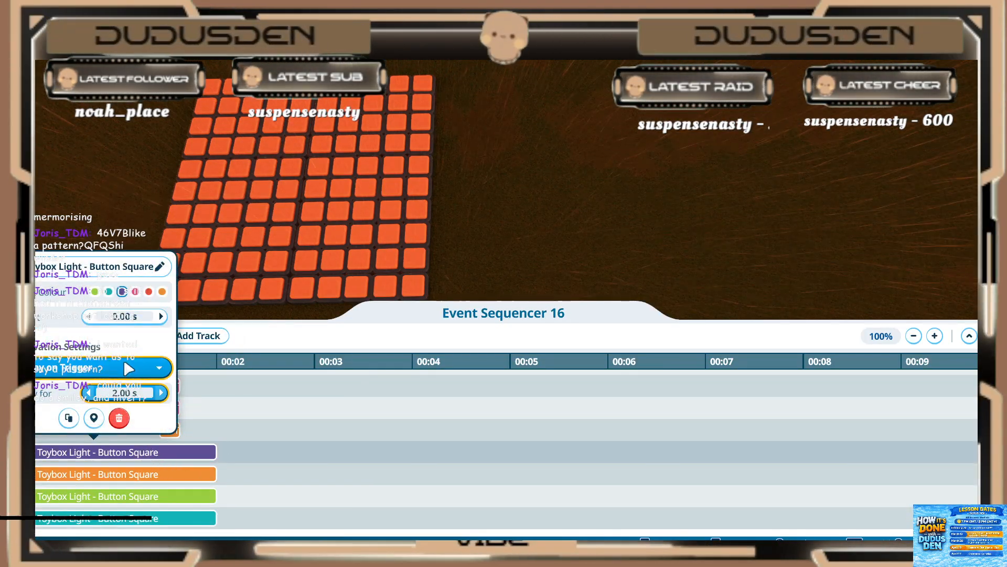
double_click(124, 318)
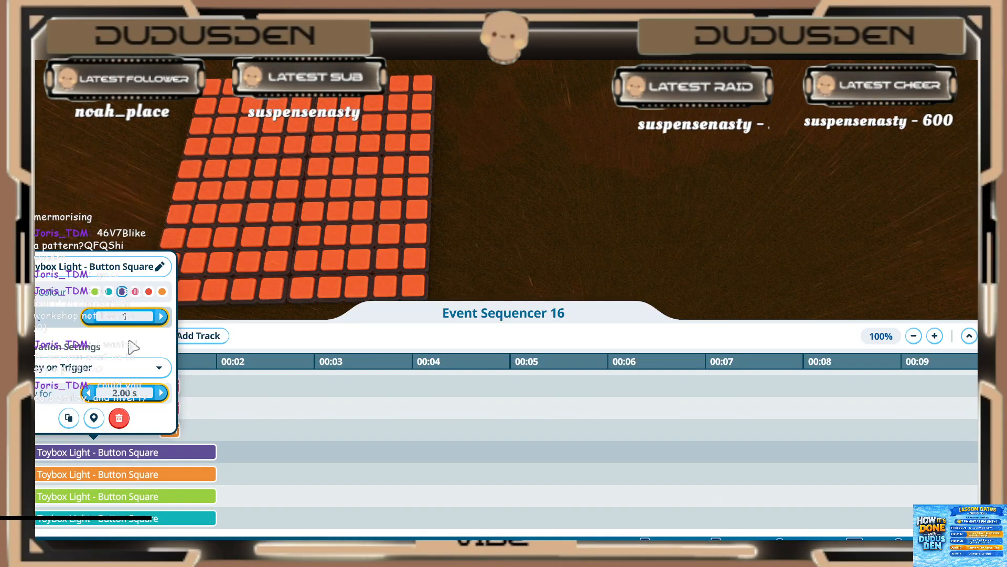
text(1.4)
key(Return)
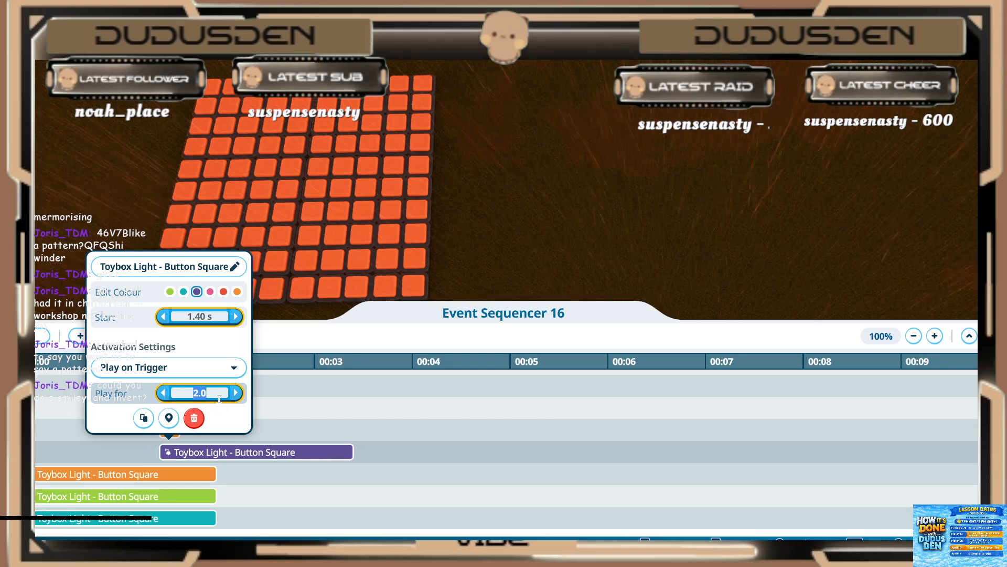
text(0.2)
key(Return)
Step: Set the orange light event below the purple one to start at 1.40 s and play for 0.20 s
click(144, 474)
click(145, 474)
click(125, 337)
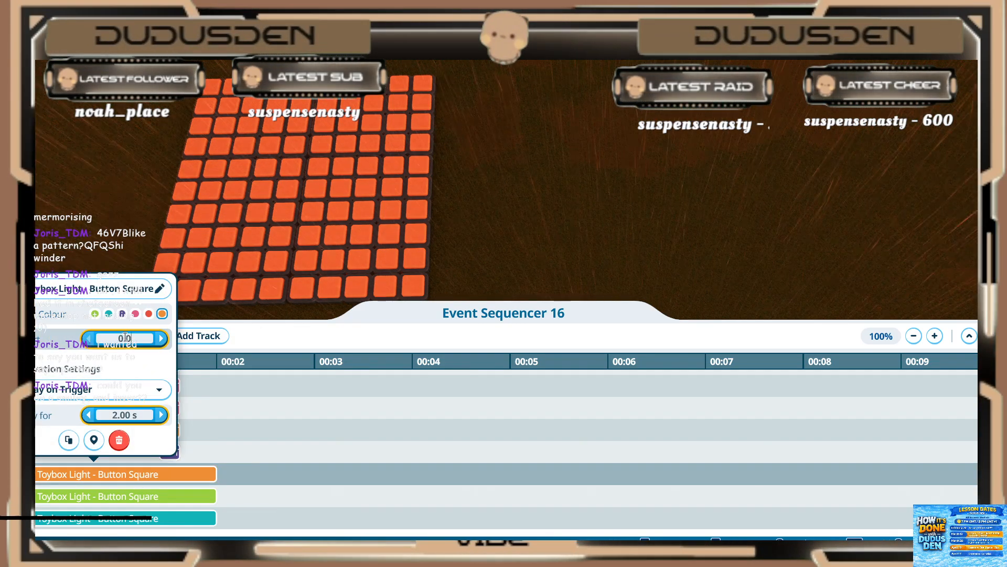
key(BackSpace)
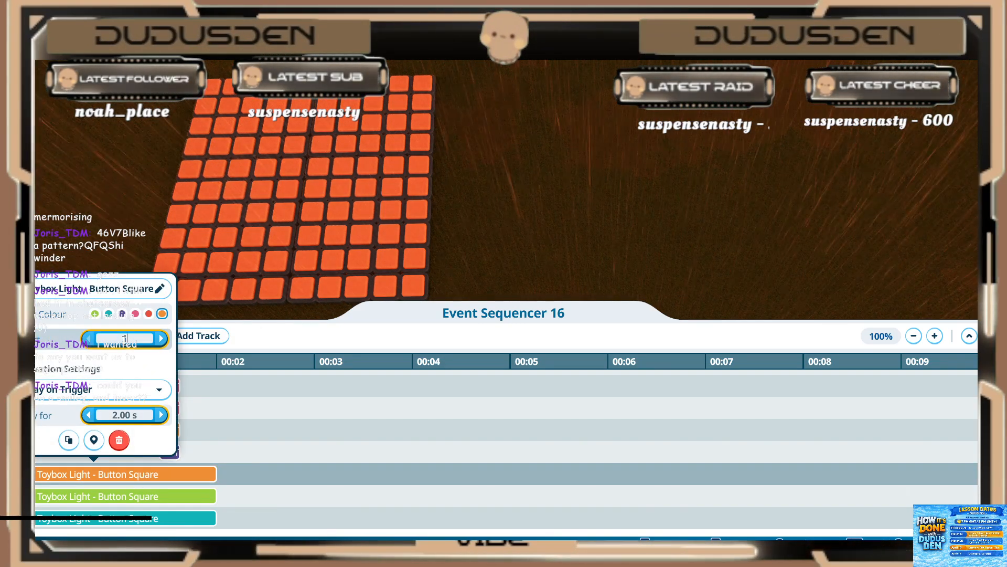
text(1.4)
key(Return)
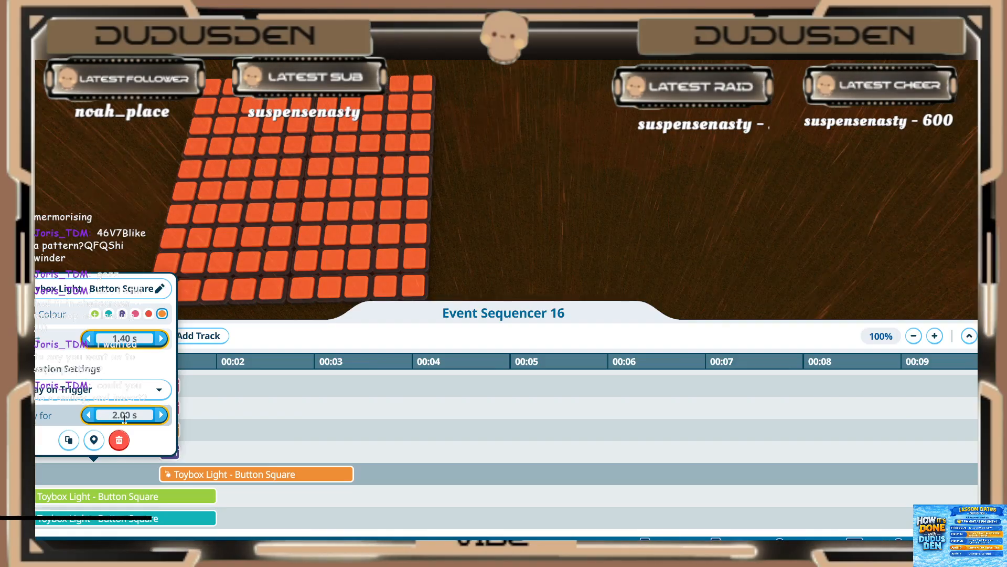
click(125, 417)
text(0.2)
key(Return)
Step: Set the green light event directly below the orange one to start at 1.40 s and play for 0.20 s
click(118, 499)
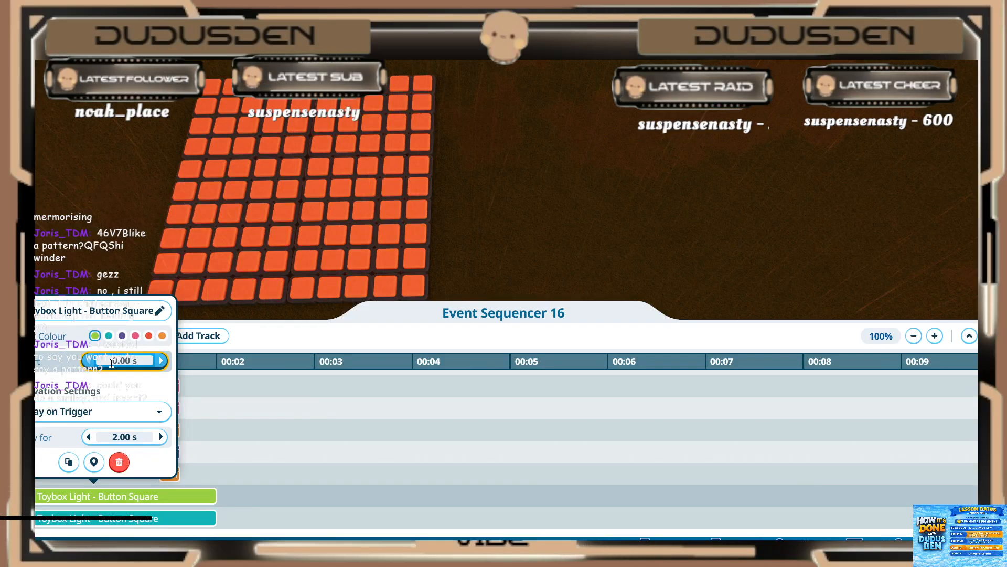
click(110, 363)
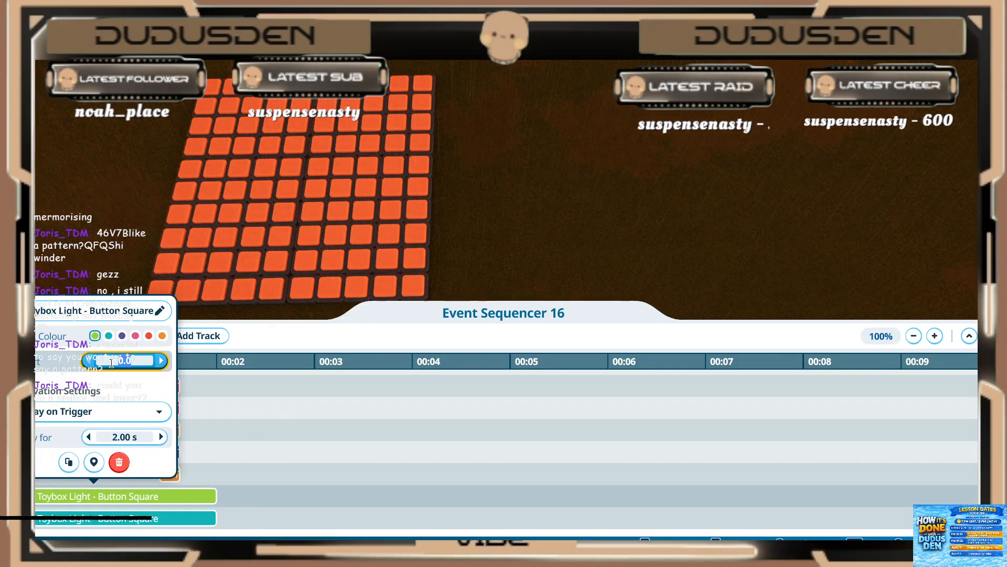
text(1.2)
key(Return)
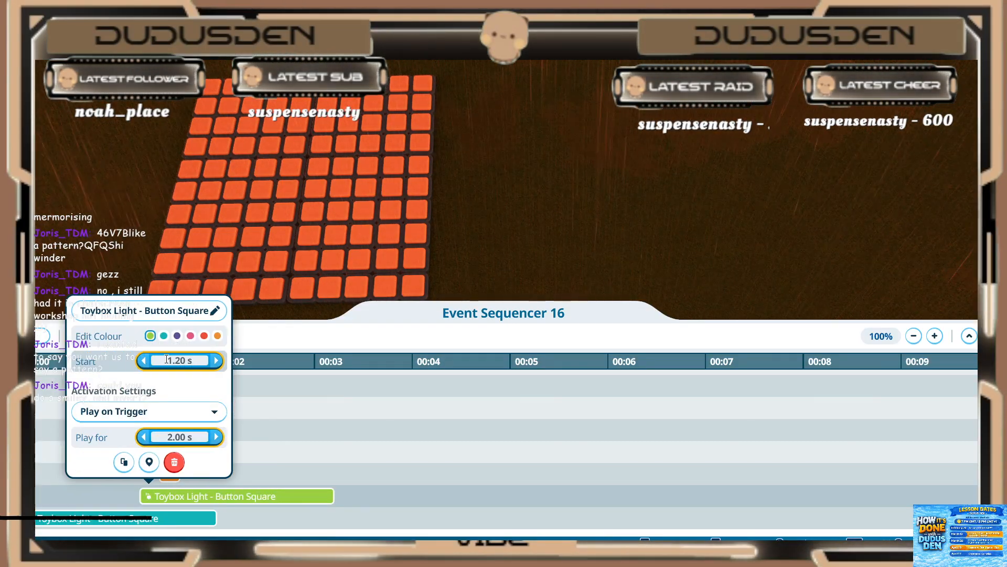
text(1.4)
key(Return)
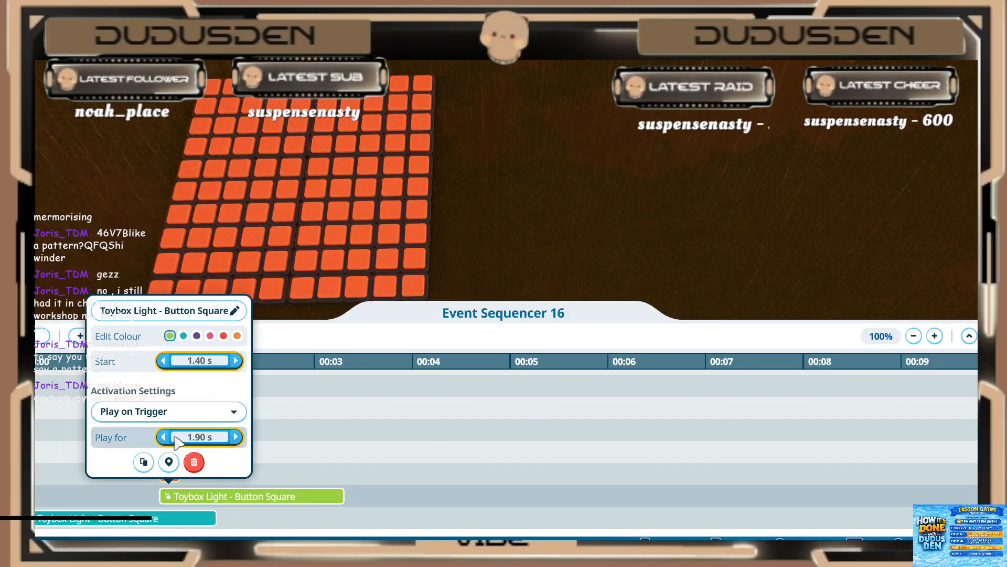
key(Return)
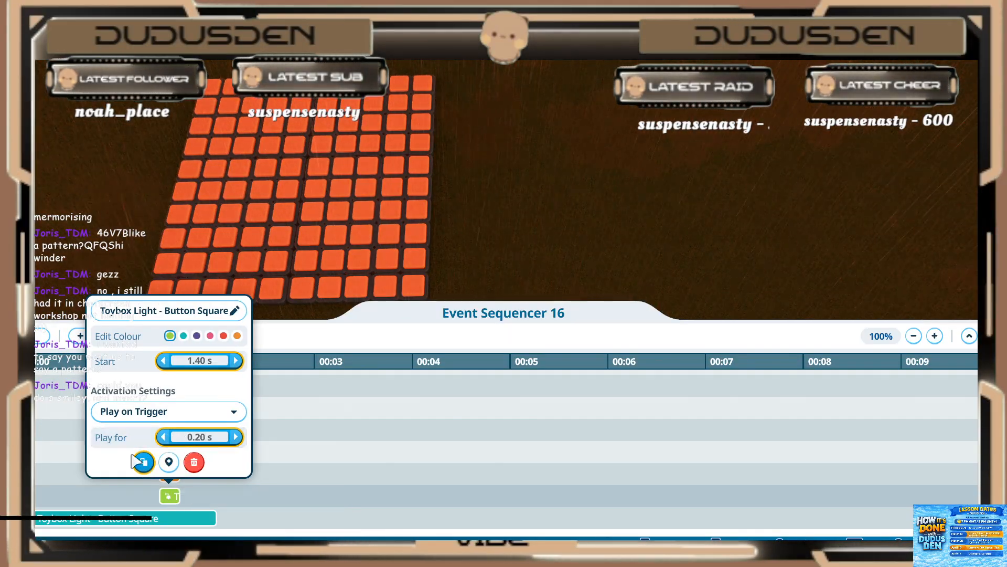
click(113, 494)
Step: Set the teal light event below the green one to start at 1.40 s and play for 0.20 s
scroll(110, 477, down, 2)
click(121, 430)
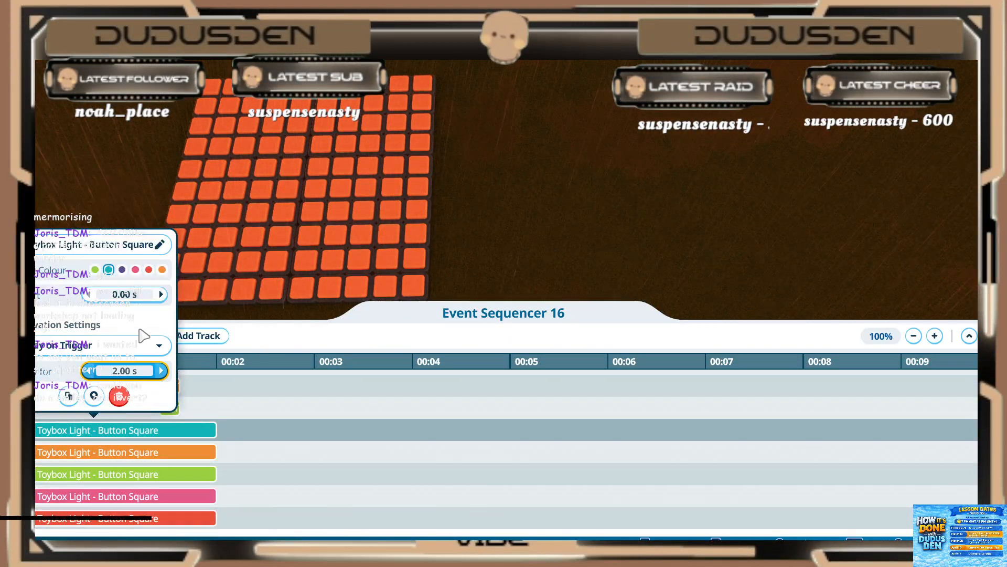
click(124, 294)
text(1.)
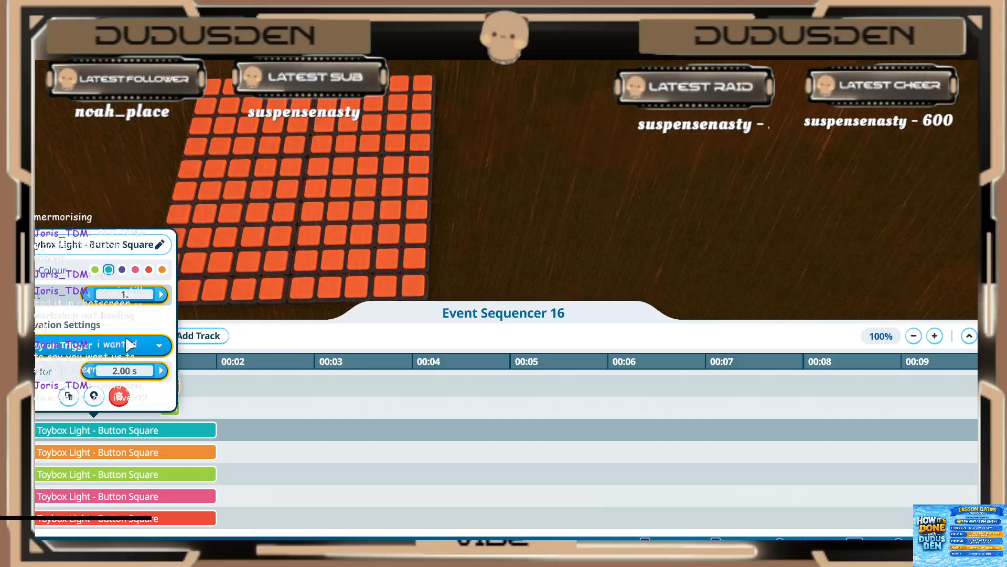
text(4)
key(Return)
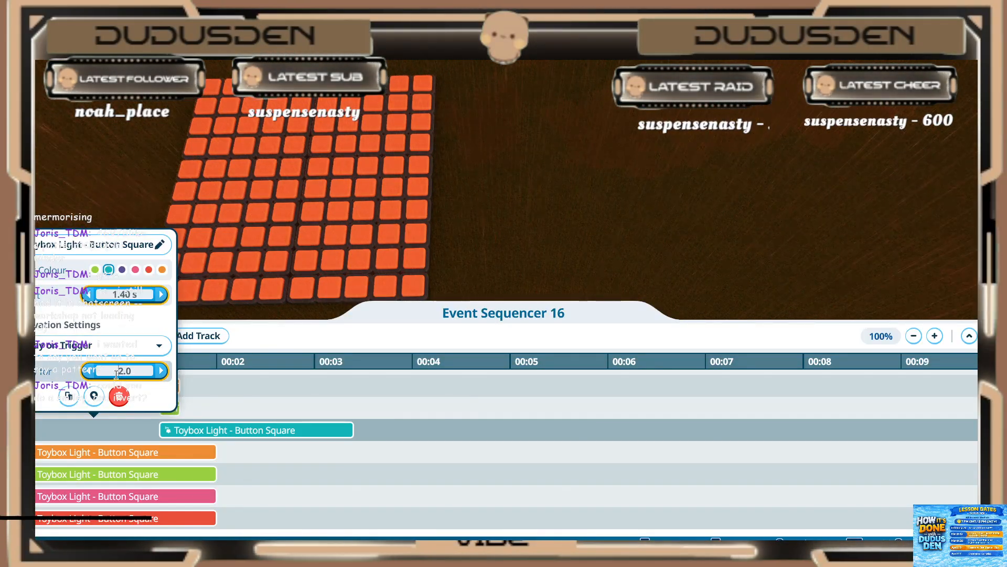
text(0.2)
key(Return)
Step: Set the orange light event below the teal one to start at 1.40 s and play for 0.20 s
click(115, 454)
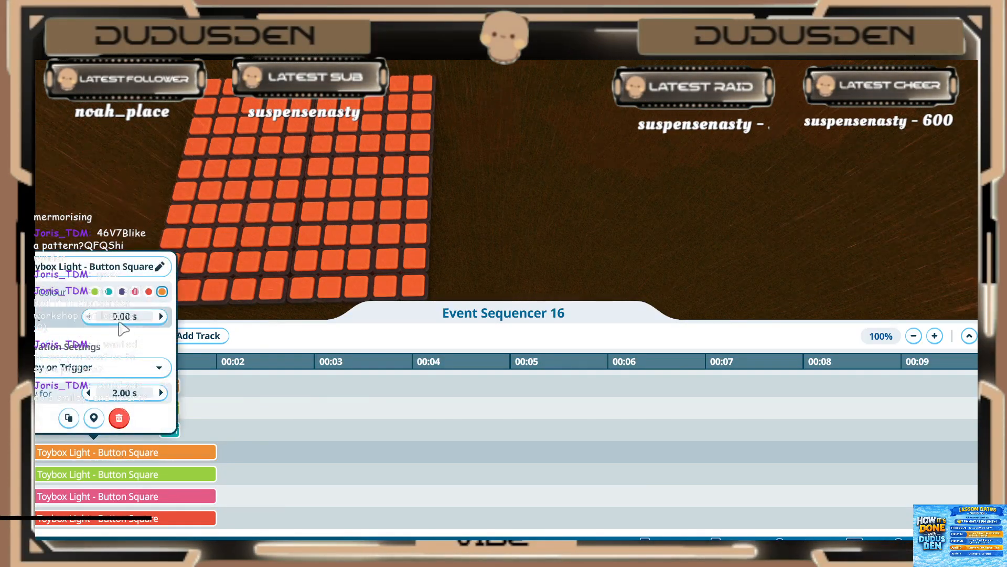
click(119, 316)
text(1.4)
key(Return)
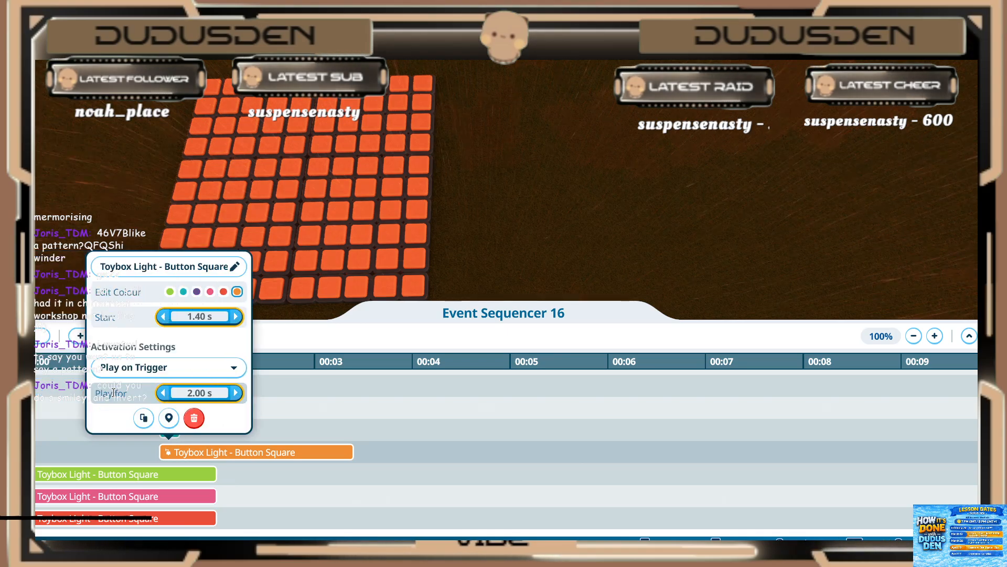
click(193, 393)
text(0.2)
key(Return)
Step: Set the green light event between the orange and pink ones to start at 1.40 s and play for 0.20 s
click(146, 474)
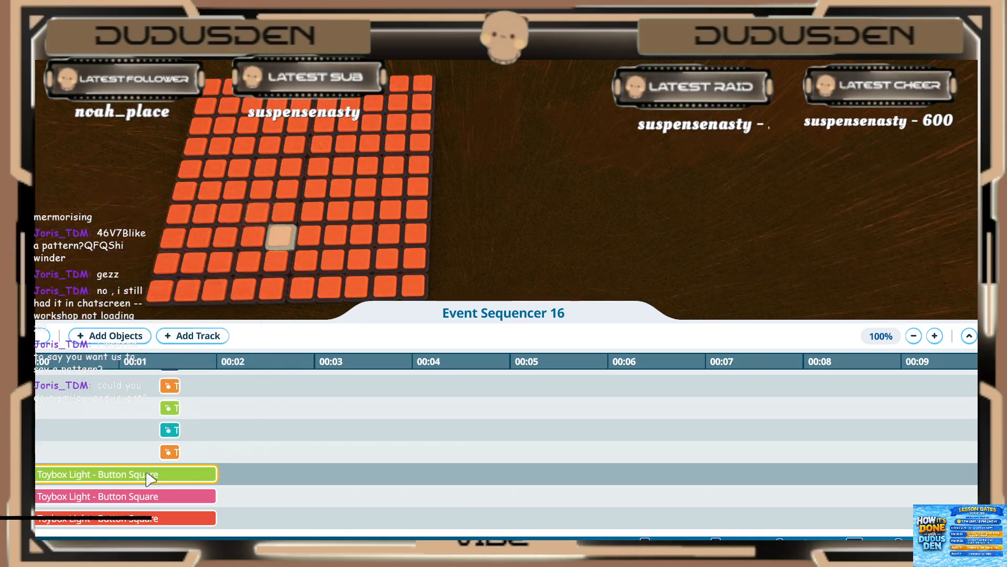
click(130, 338)
text(1.4)
key(Return)
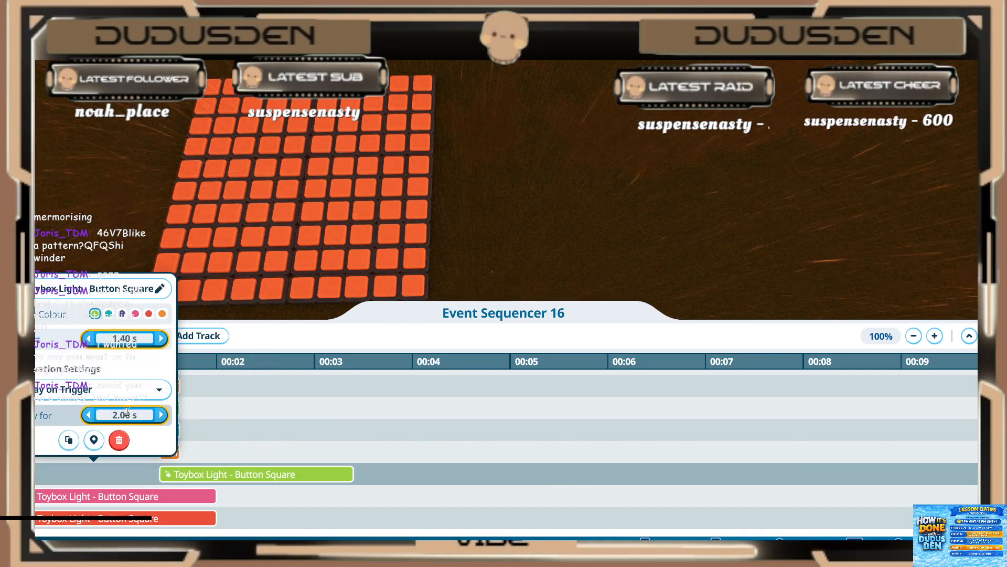
text(.2)
key(Return)
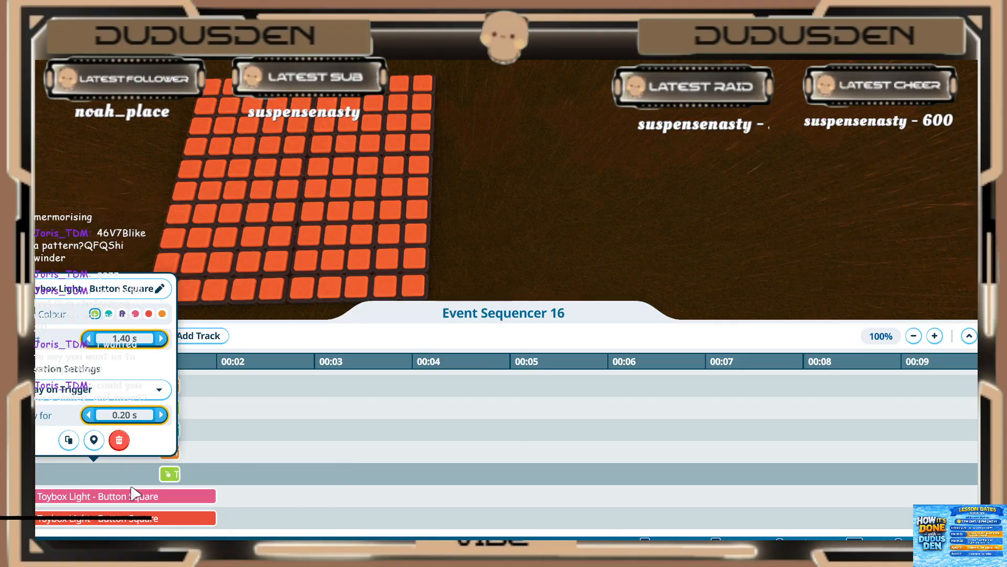
Step: Set the pink light event between the green and red ones to start at 1.40 s and play for 0.20 s
click(135, 499)
click(124, 362)
text(1.4)
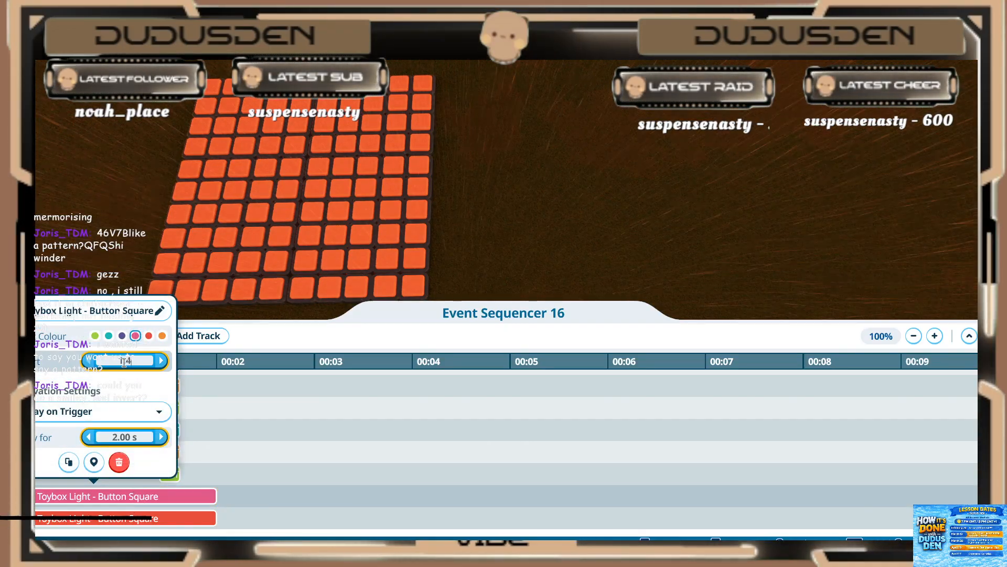
key(Return)
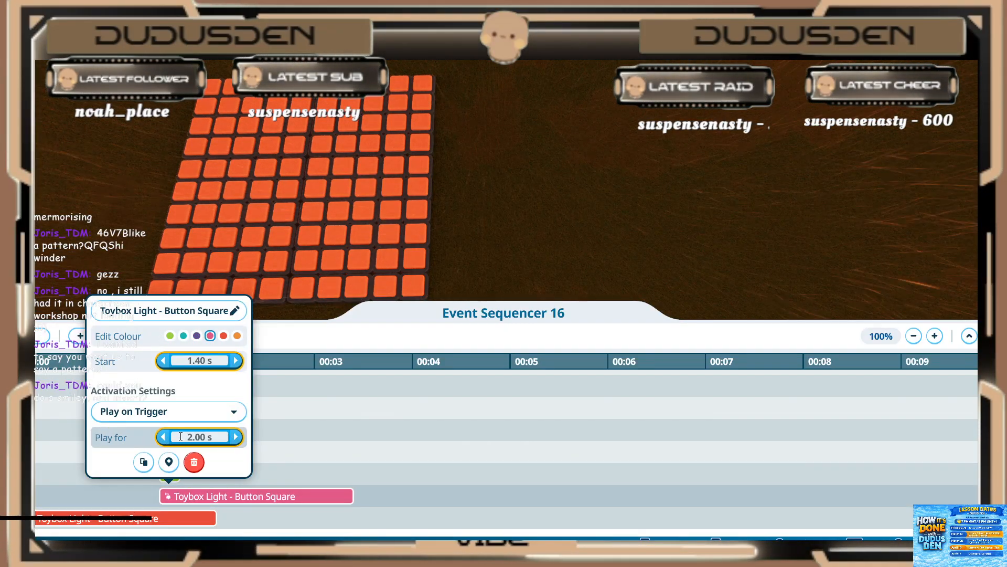
click(181, 436)
text(.2)
key(Return)
click(122, 500)
Step: Set the red light event above the two adjacent pink ones to start at 1.40 s and play for 0.20 s
scroll(125, 500, down, 4)
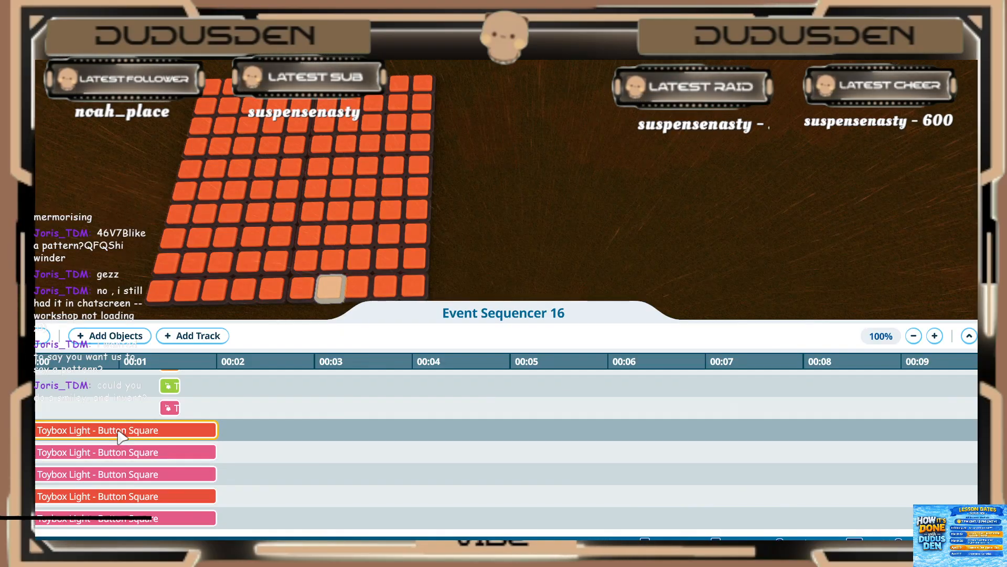
click(121, 434)
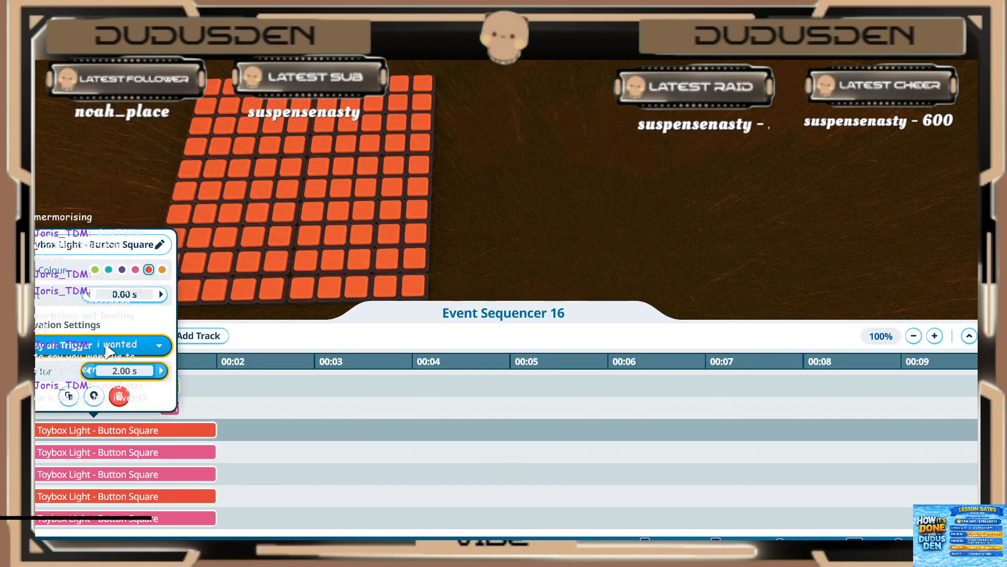
key(Return)
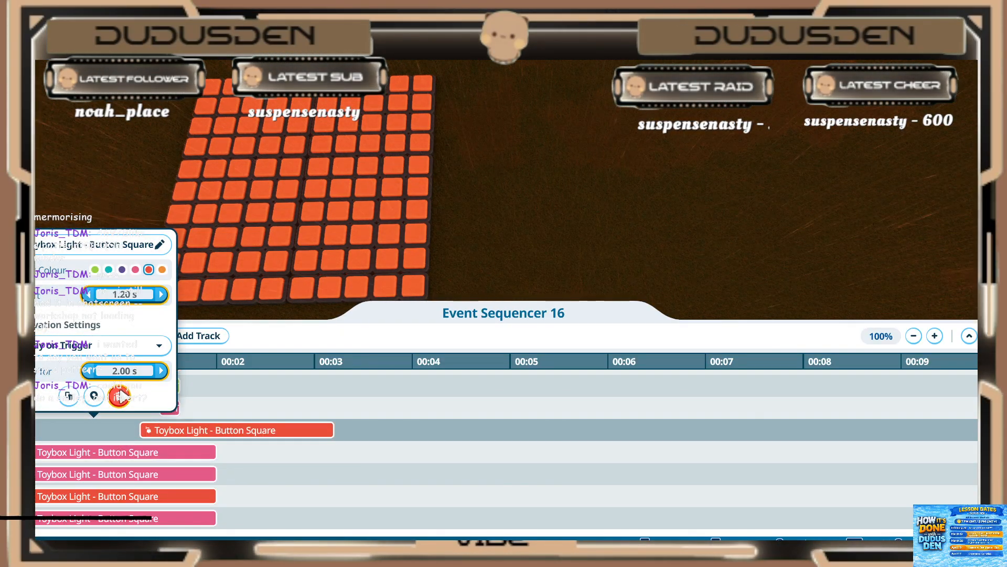
click(128, 295)
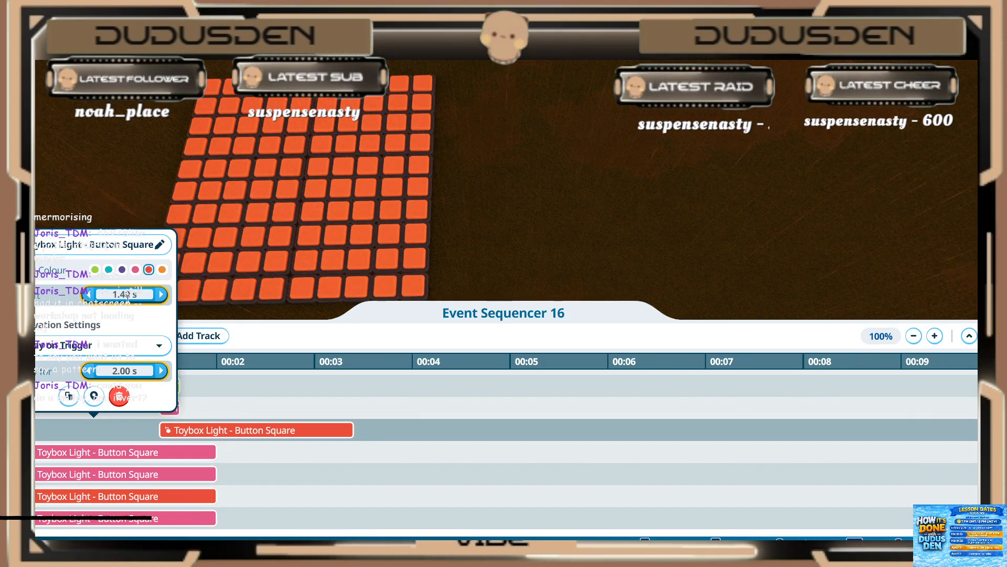
click(127, 371)
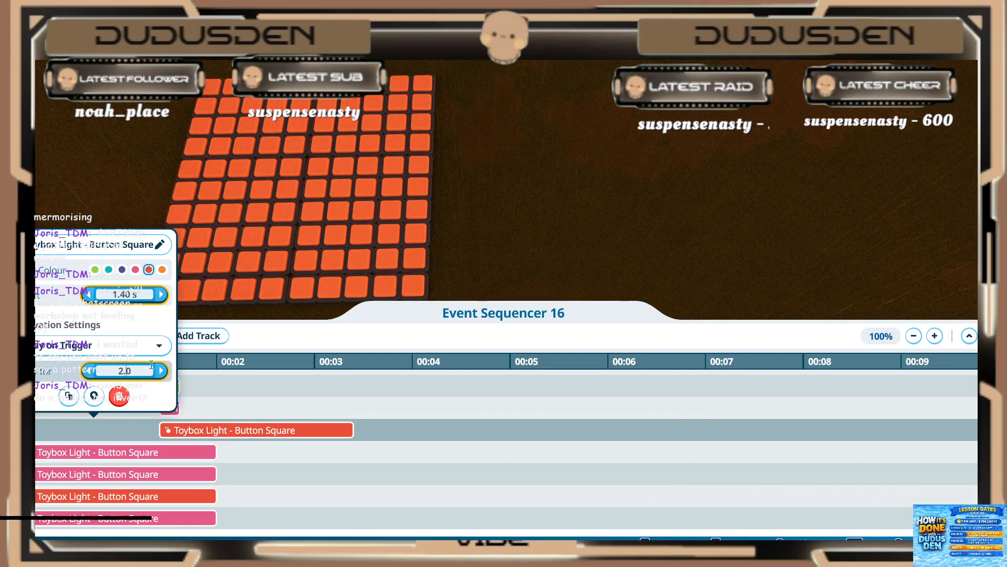
double_click(122, 373)
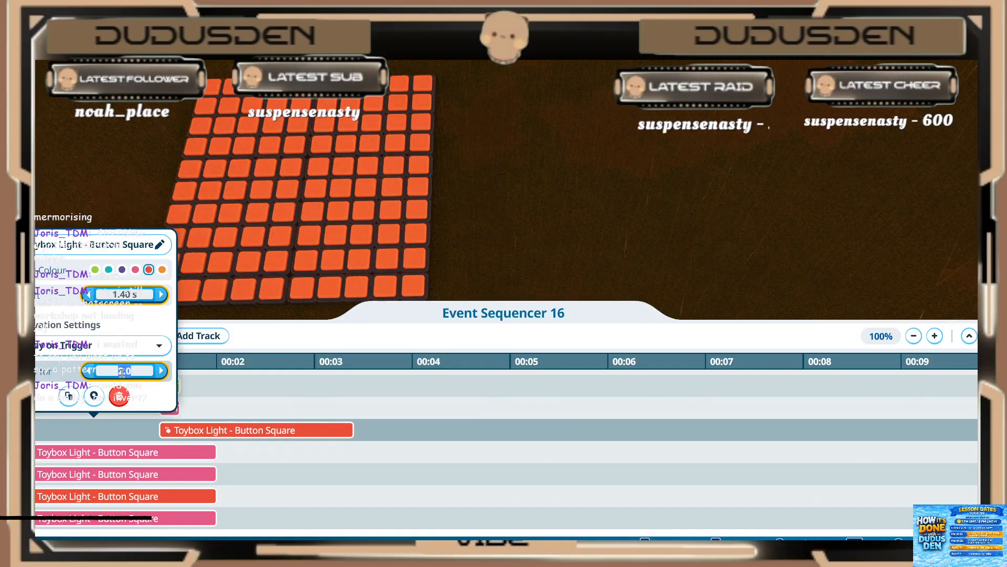
key(Return)
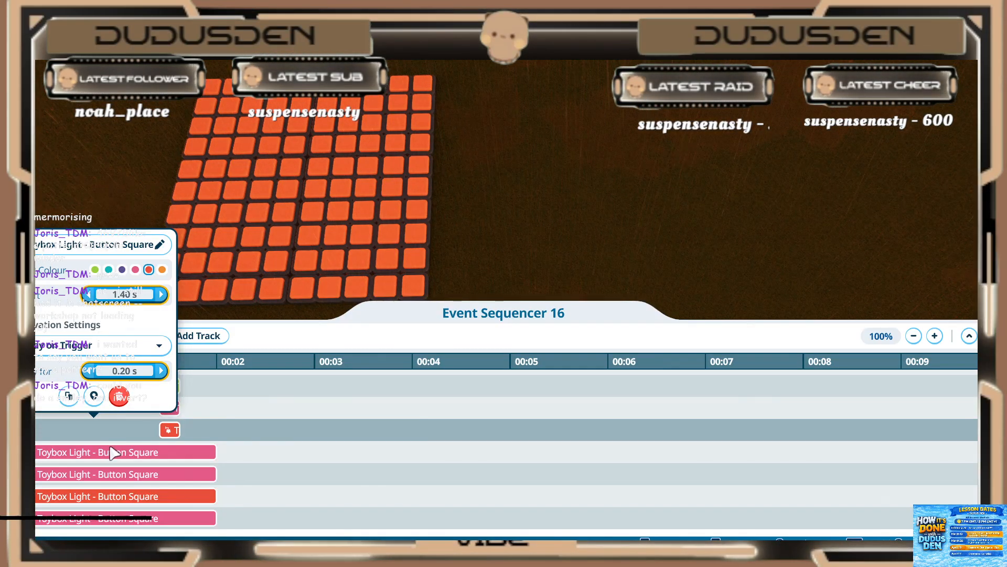
Step: Set the upper of the two adjacent pink light events below the red one to start at 1.40 s and play for 0.20 s
click(113, 452)
click(114, 315)
text(1)
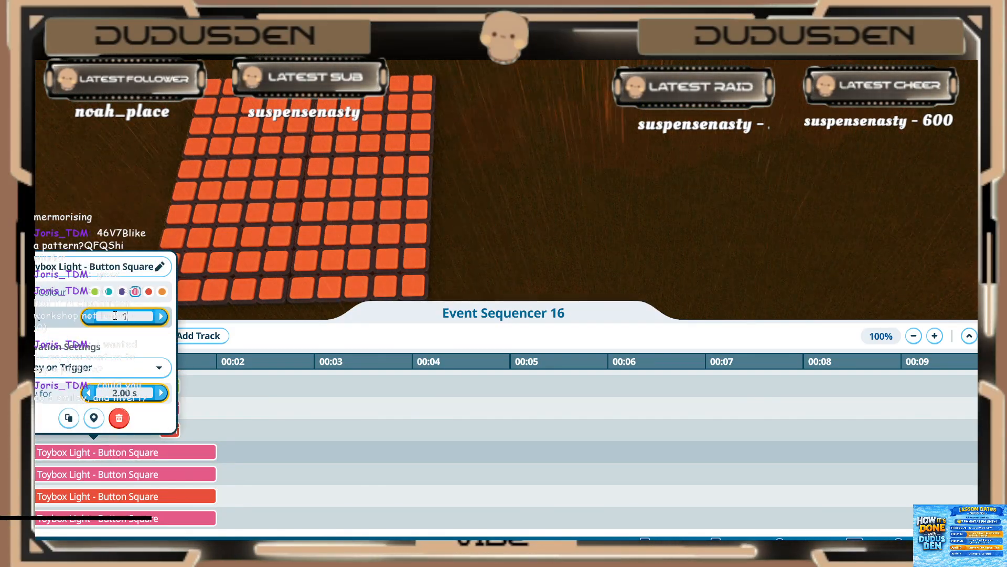
text(.4)
key(Return)
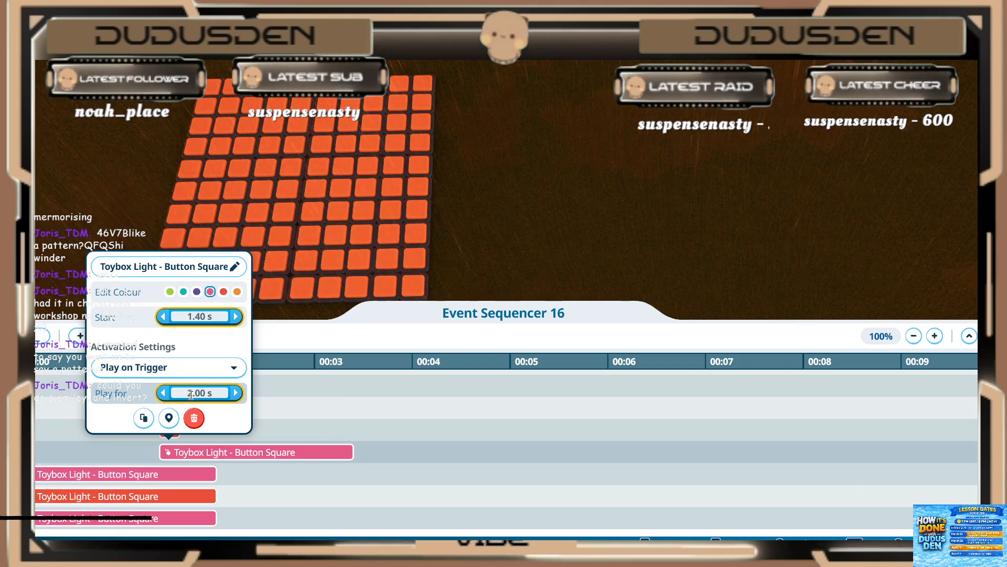
click(191, 394)
text(0.2)
key(Return)
click(124, 477)
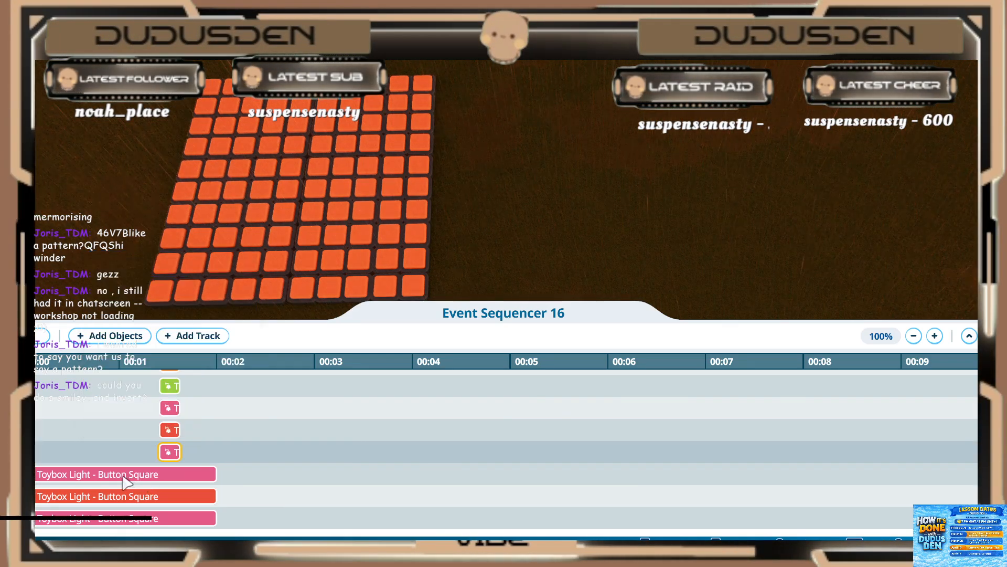
Step: Set the lower of the two adjacent pink light events to start at 1.40 s and play for 0.20 s
click(127, 477)
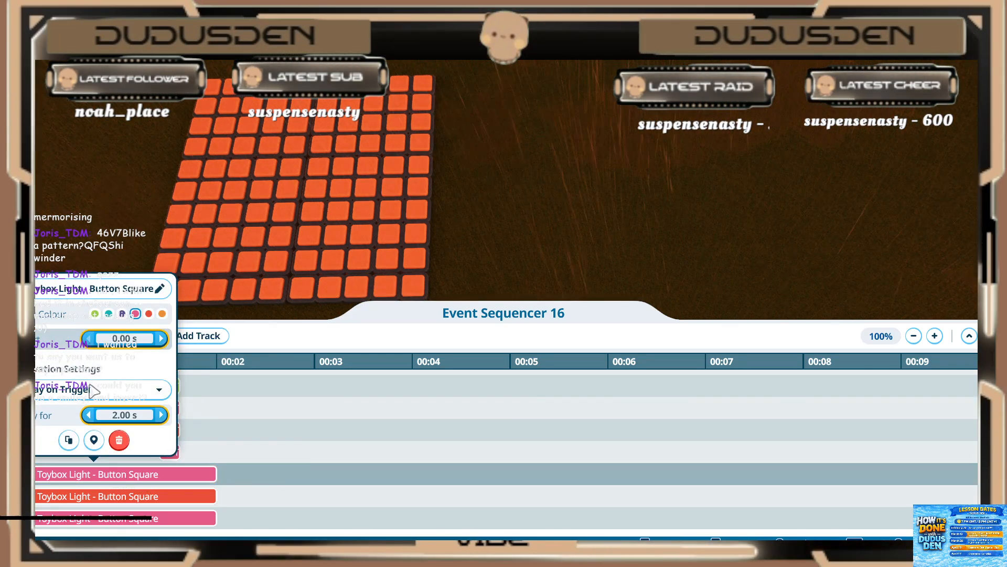
click(109, 338)
text(1.)
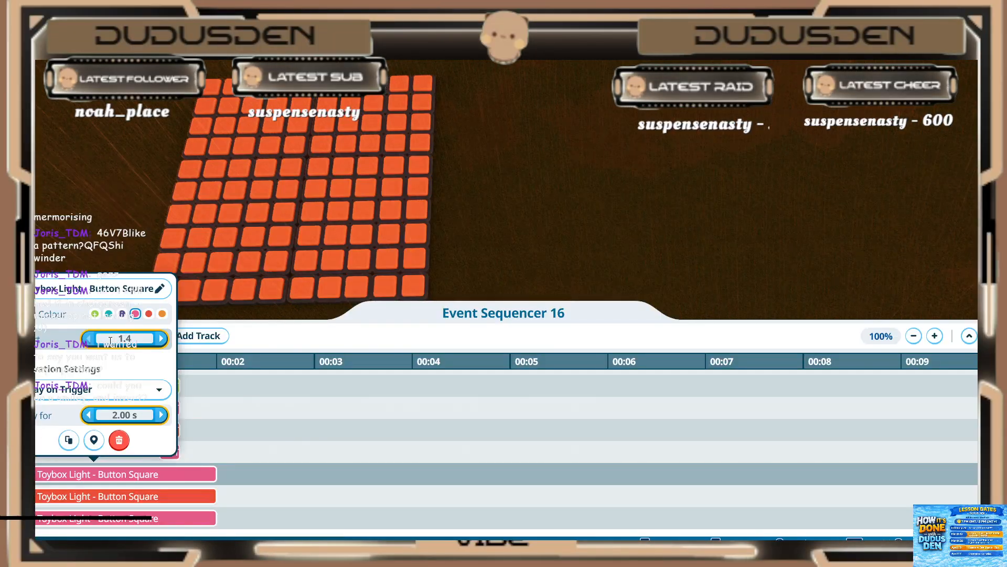
text(4)
key(Return)
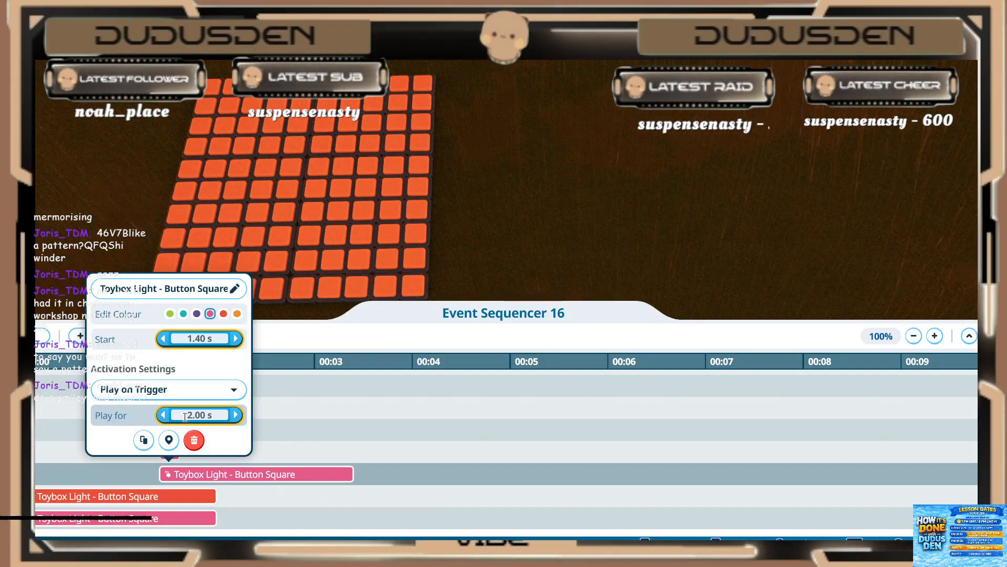
click(185, 417)
text(.2)
key(Return)
click(143, 506)
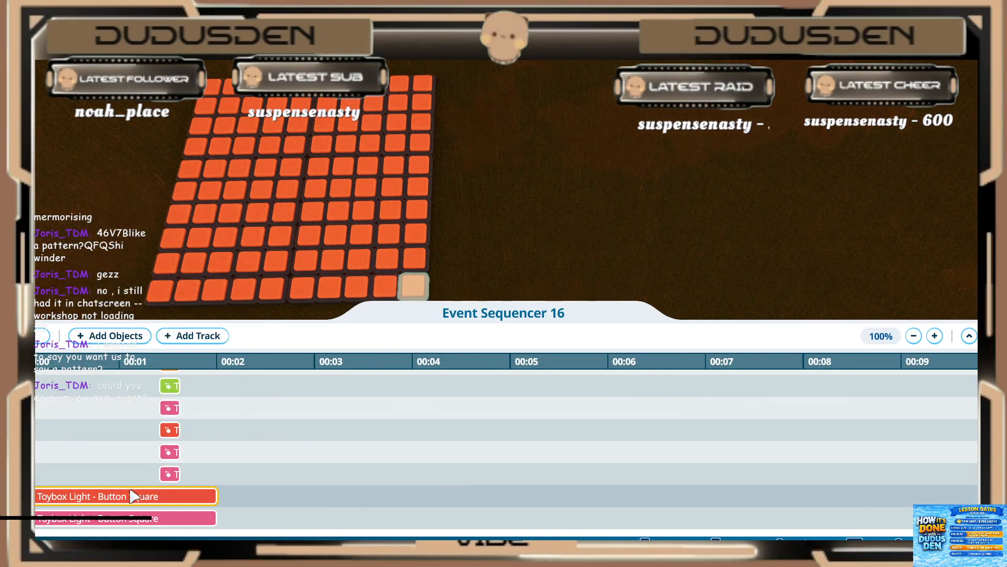
Step: Set the red light event below the two adjacent pink ones to start at 1.40 s and play for 0.20 s
scroll(125, 469, down, 1)
click(120, 455)
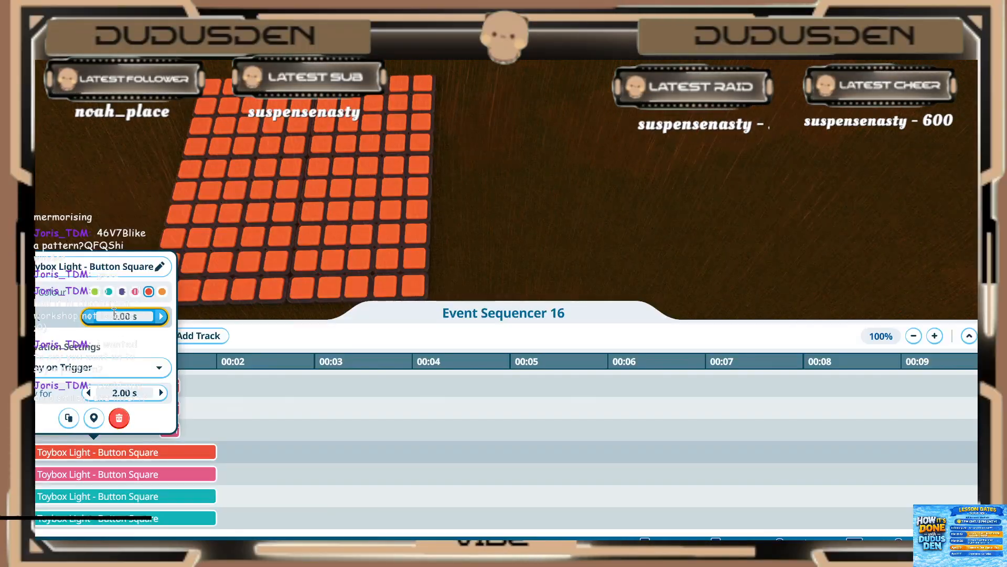
text(1.4)
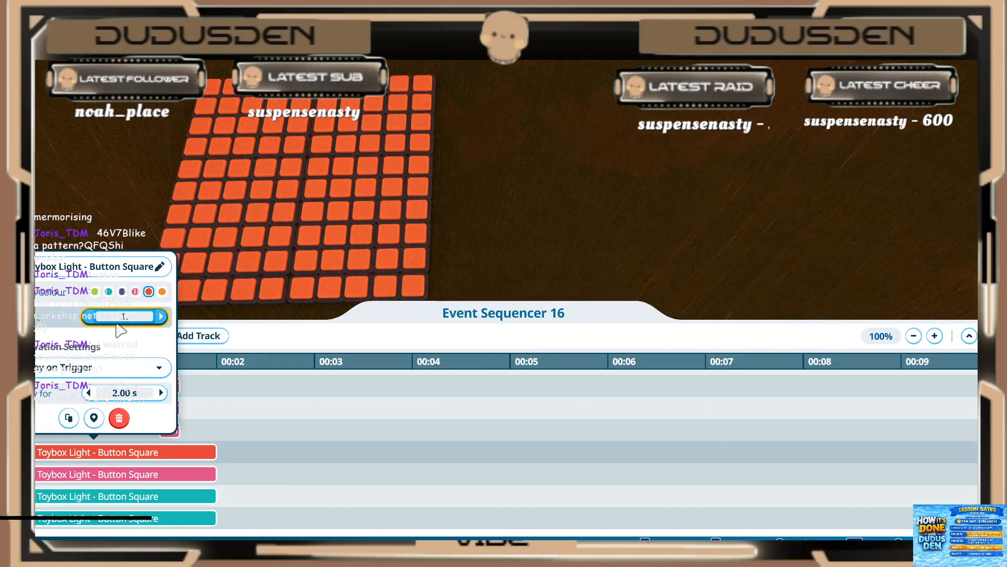
key(Return)
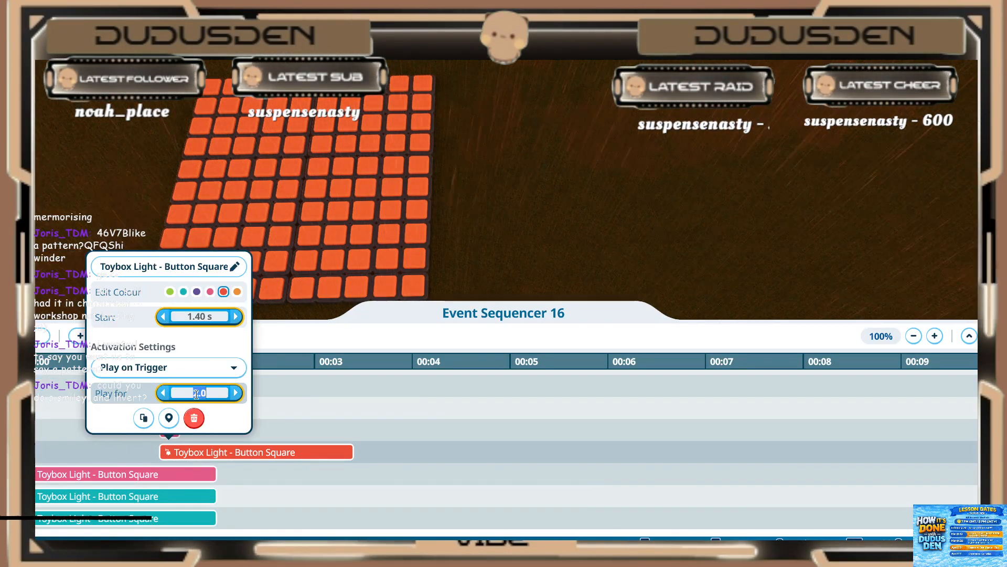
text(.2)
key(Return)
click(149, 484)
Step: Set the pink light event between the red and teal ones to start at 1.40 s and play for 0.20 s
click(148, 477)
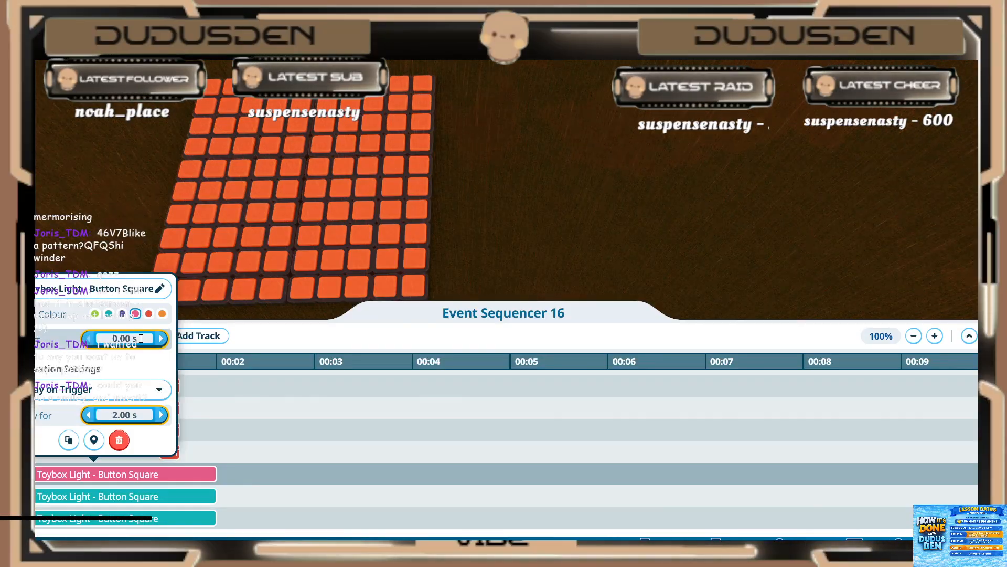
click(141, 338)
text(1.4)
key(Return)
click(147, 416)
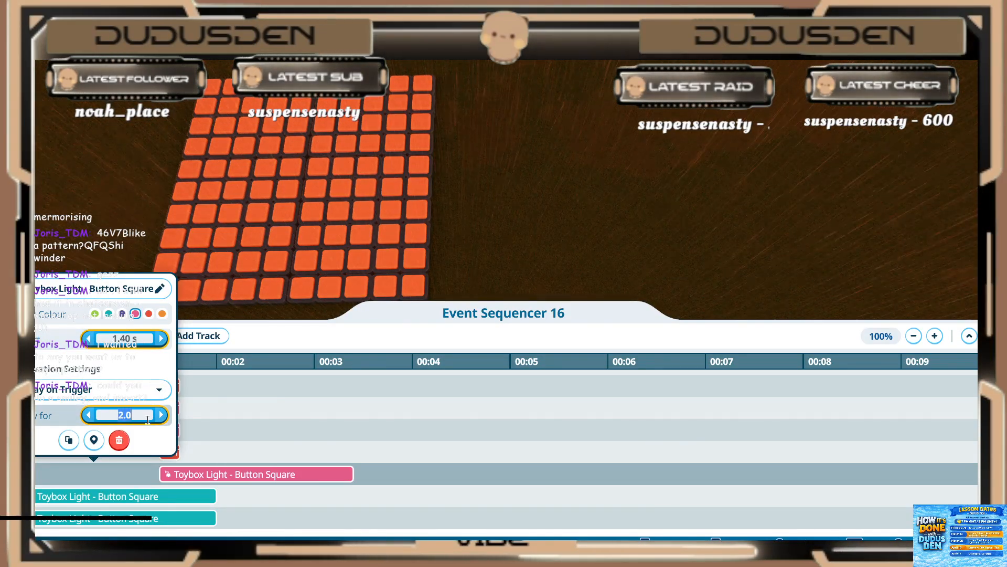
text(.2)
key(Return)
click(143, 461)
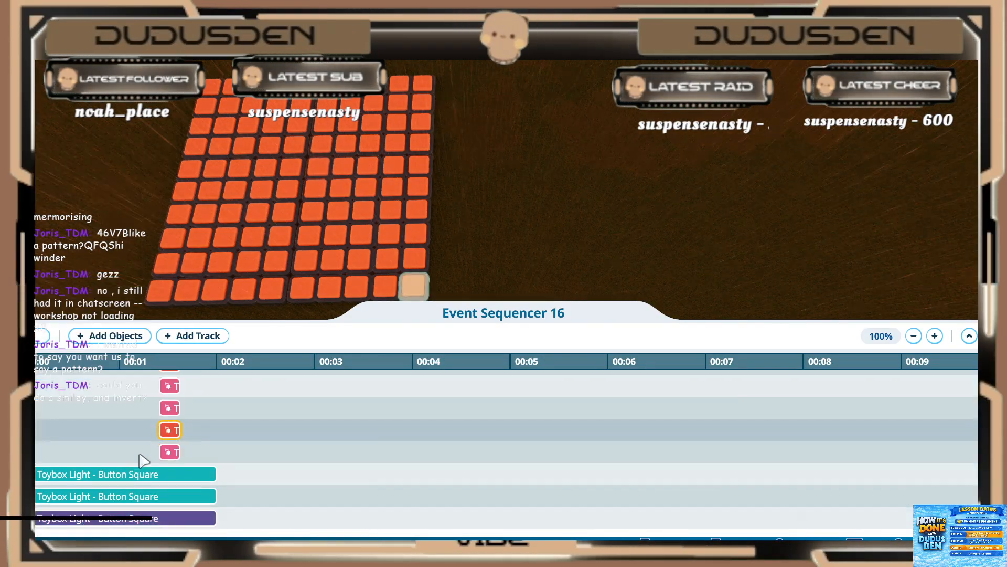
Step: Set the upper of the two teal light events to start at 1.40 s and play for 0.20 s
scroll(143, 461, down, 1)
click(89, 452)
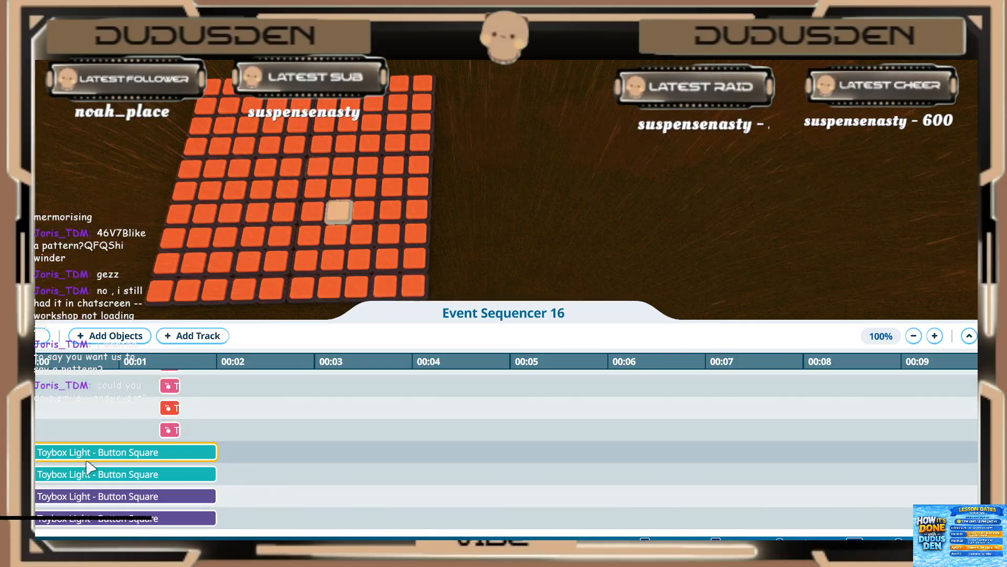
click(100, 451)
click(111, 316)
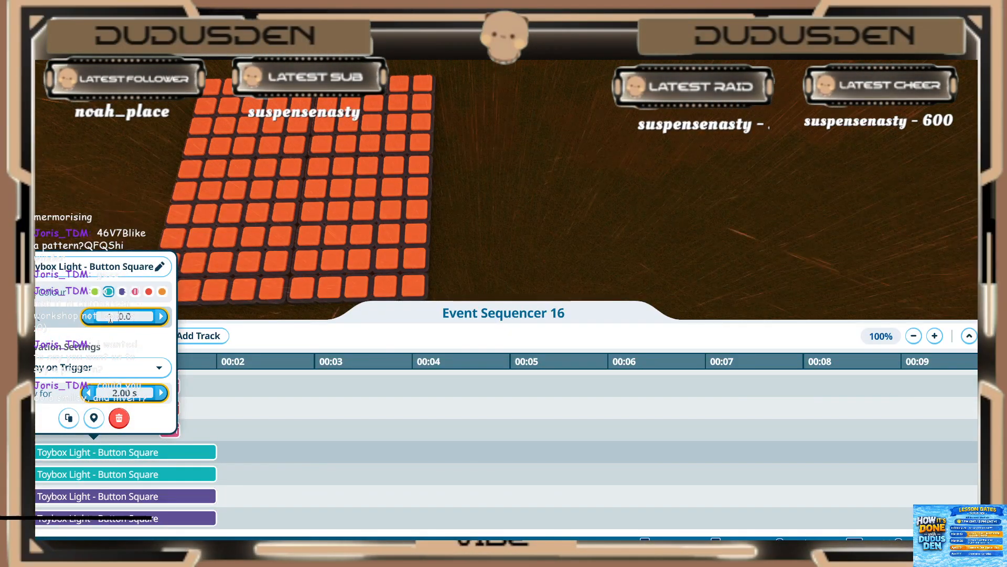
key(Return)
click(108, 393)
text(.2)
key(Return)
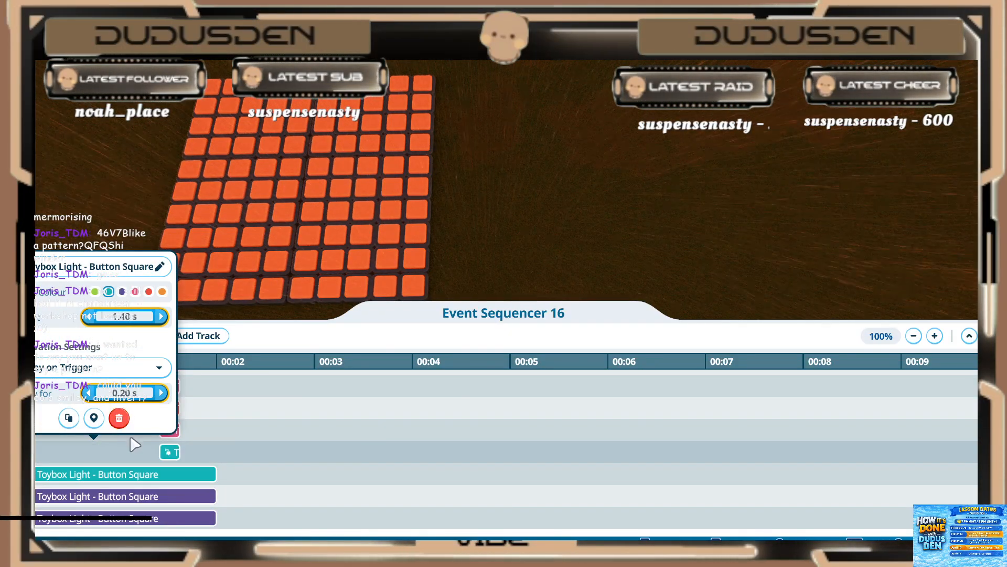
Step: Set the lower of the two teal light events to start at 1.40 s and play for 0.20 s
click(143, 474)
click(144, 476)
click(109, 340)
text(1)
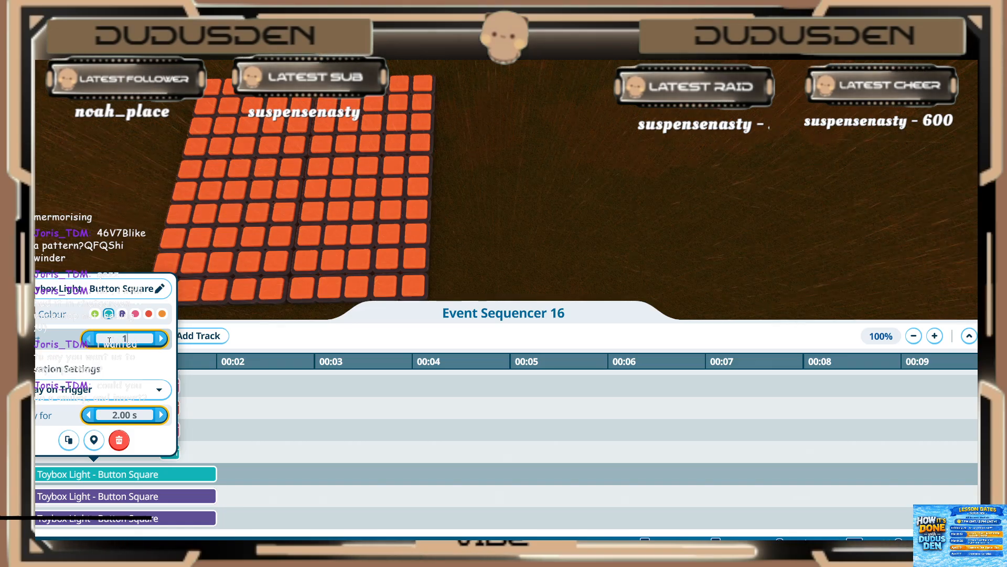
text(.4)
key(Return)
click(126, 417)
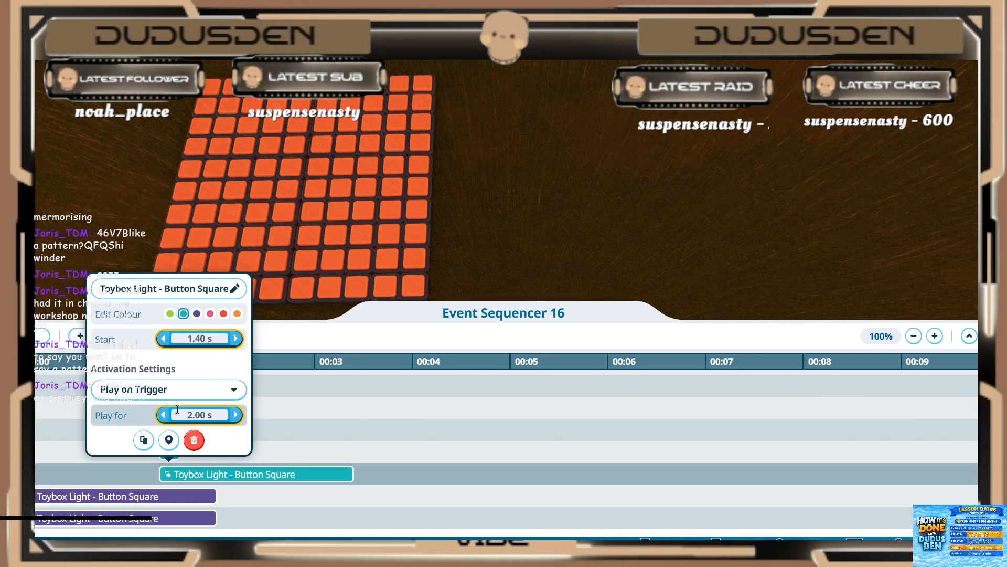
key(Return)
click(118, 473)
Step: Set the upper of the two purple light events below the teal ones to start at 1.40 s and play for 0.20 s
scroll(116, 473, down, 3)
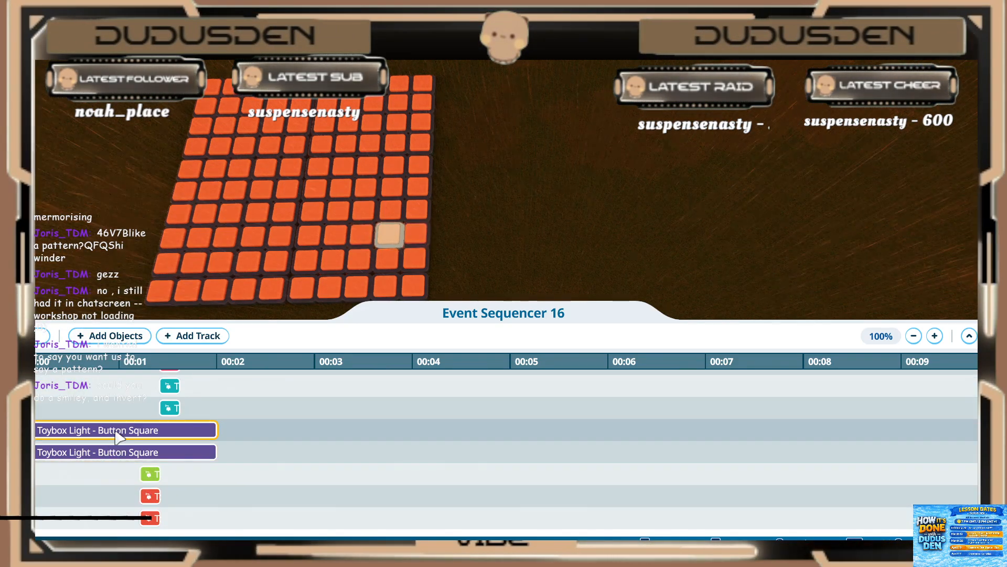
click(118, 433)
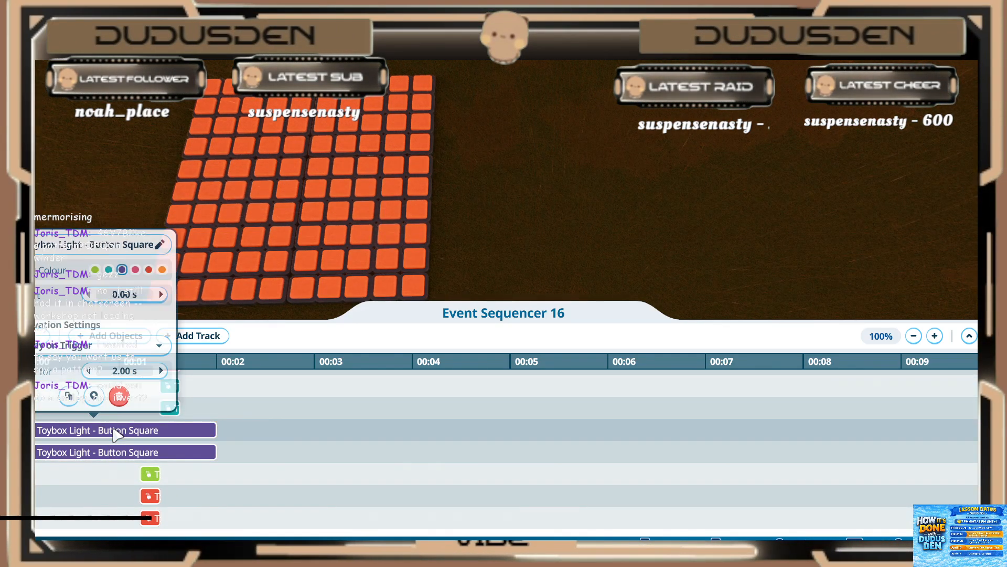
click(111, 299)
text(1.4)
key(Return)
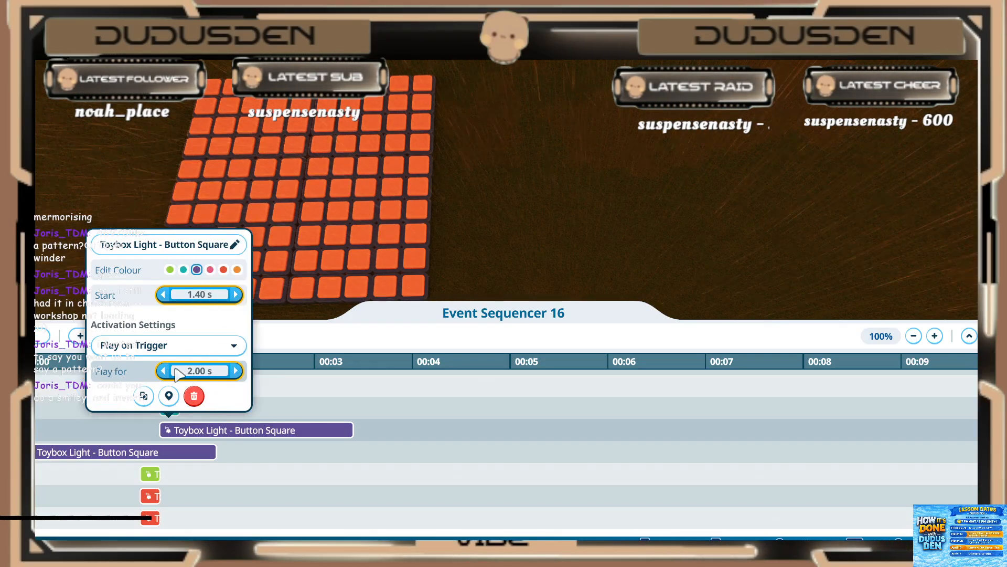
double_click(180, 374)
text(.2)
key(Return)
Step: Set the lower of the two purple light events to start at 1.40 s and play for 0.20 s
click(109, 457)
click(110, 455)
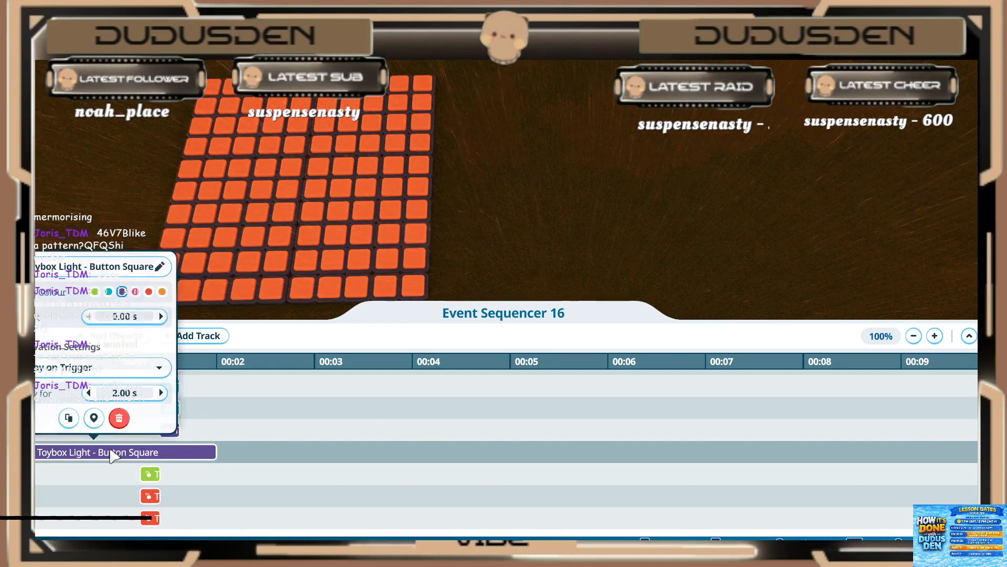
click(121, 316)
text(1.)
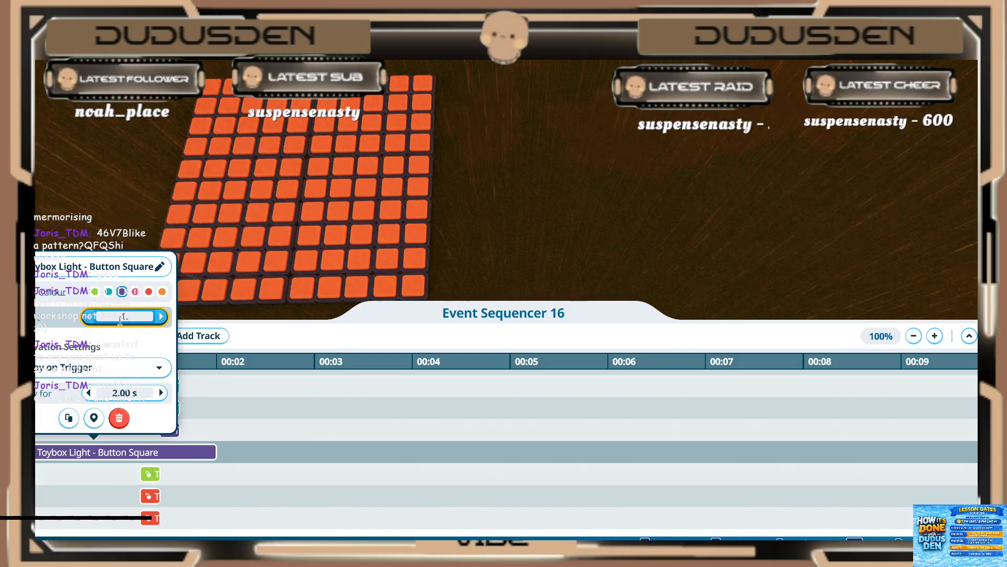
text(4)
key(Return)
click(120, 392)
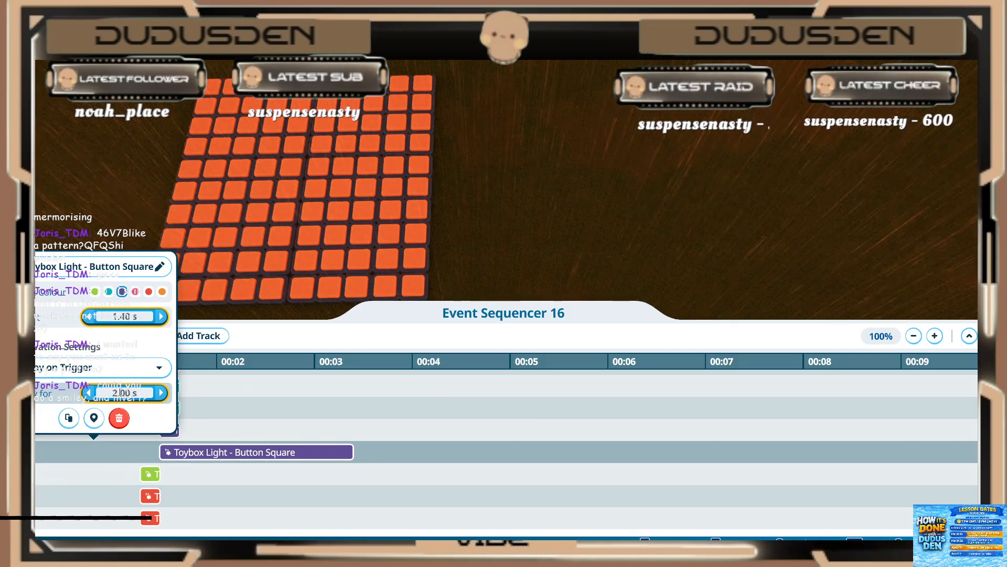
text(.2)
key(Return)
click(202, 413)
Step: Play the sequence to preview the pattern on the light grid, and close the sequencer's timeline
click(36, 336)
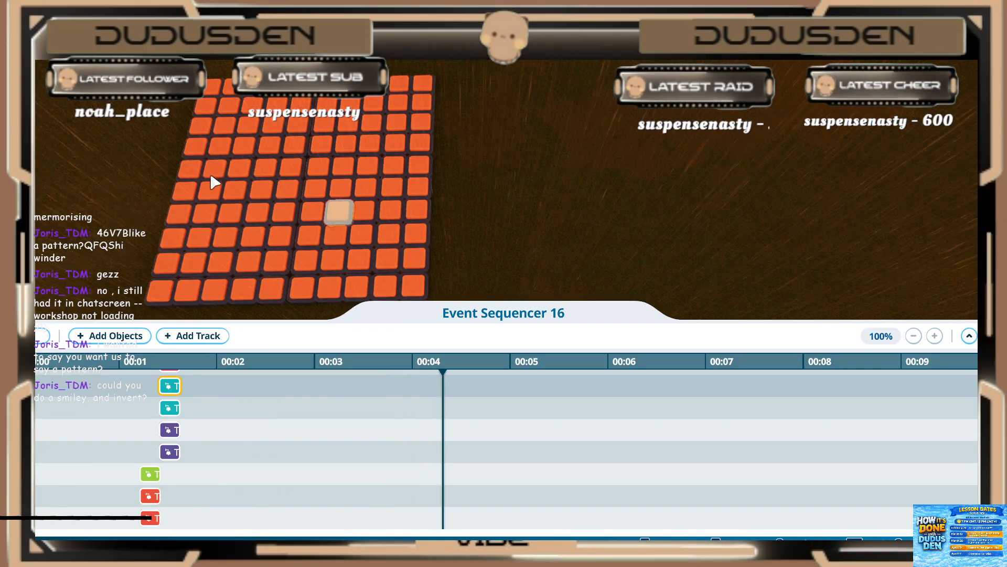
click(990, 336)
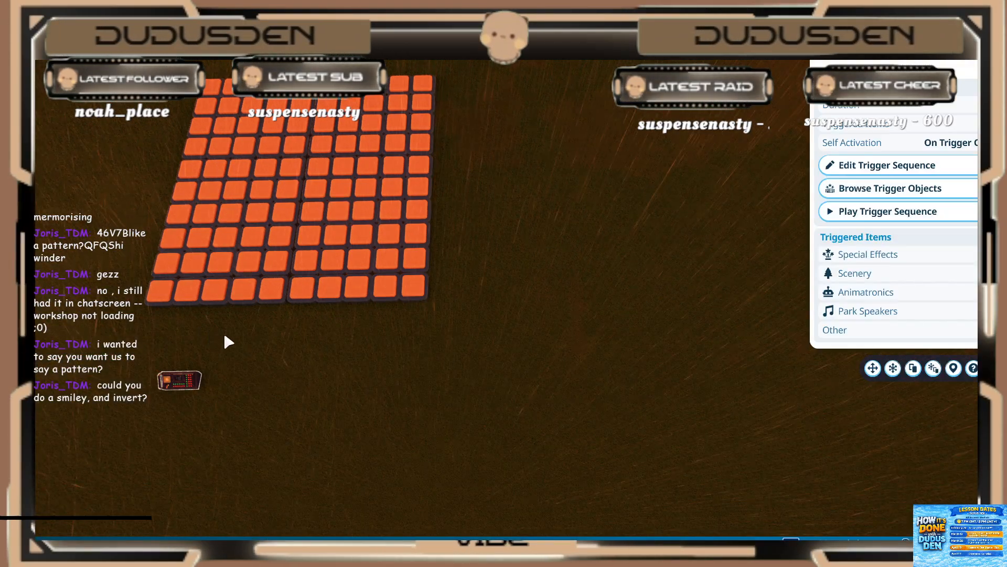
key(s)
key(a)
click(493, 391)
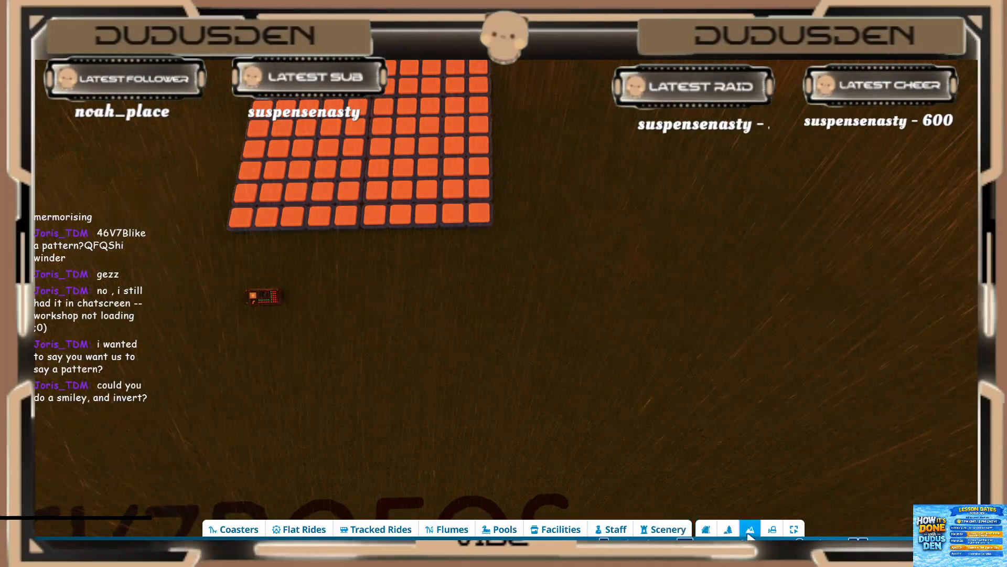
Step: Place a second event sequencer from the scenery items beside the existing one, in front of the light grid
click(665, 530)
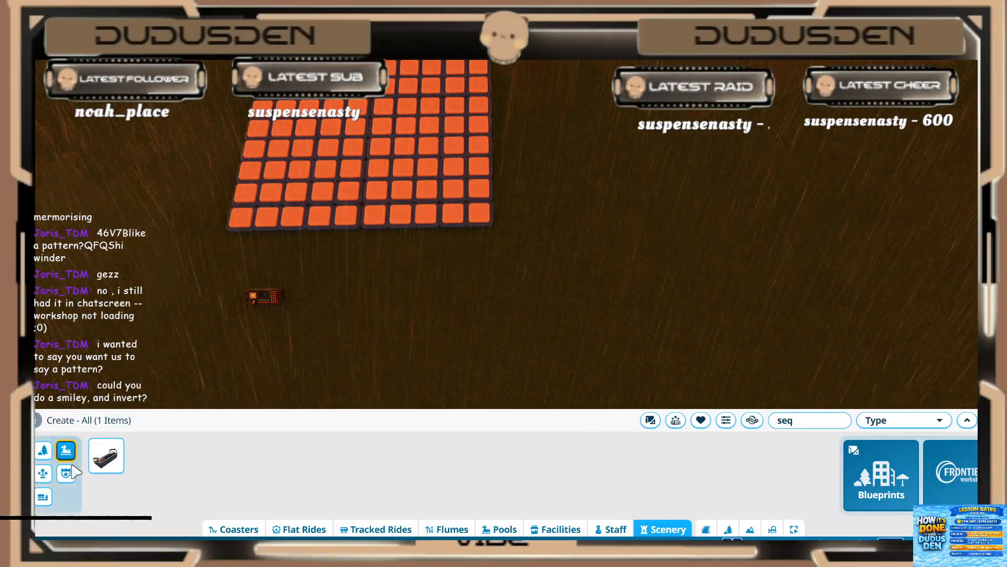
click(106, 455)
scroll(331, 294, up, 2)
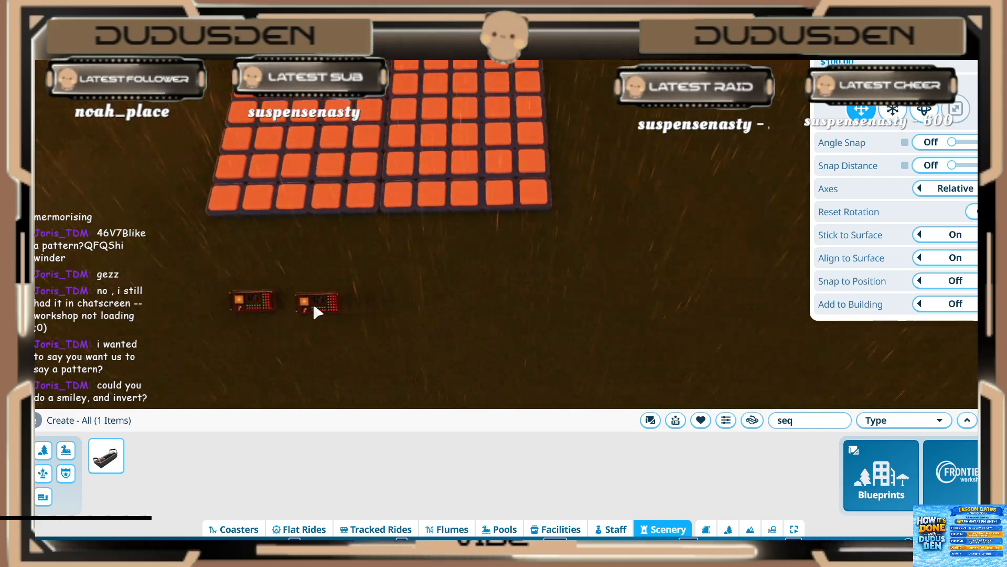
click(314, 306)
key(a)
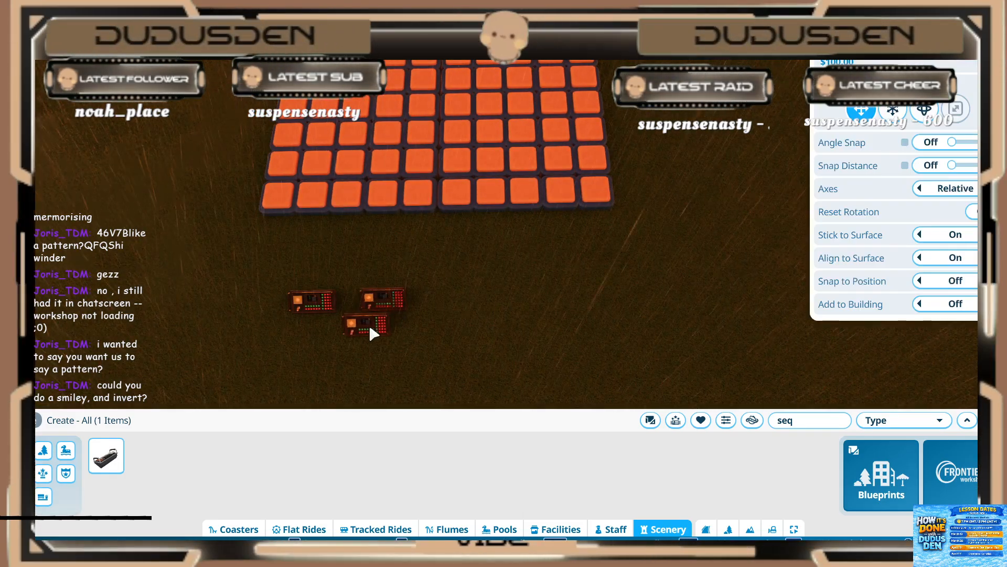
right_click(370, 327)
Step: Duplicate the whole 10 by 10 light grid and place the copy beside the original
scroll(346, 311, down, 3)
key(w)
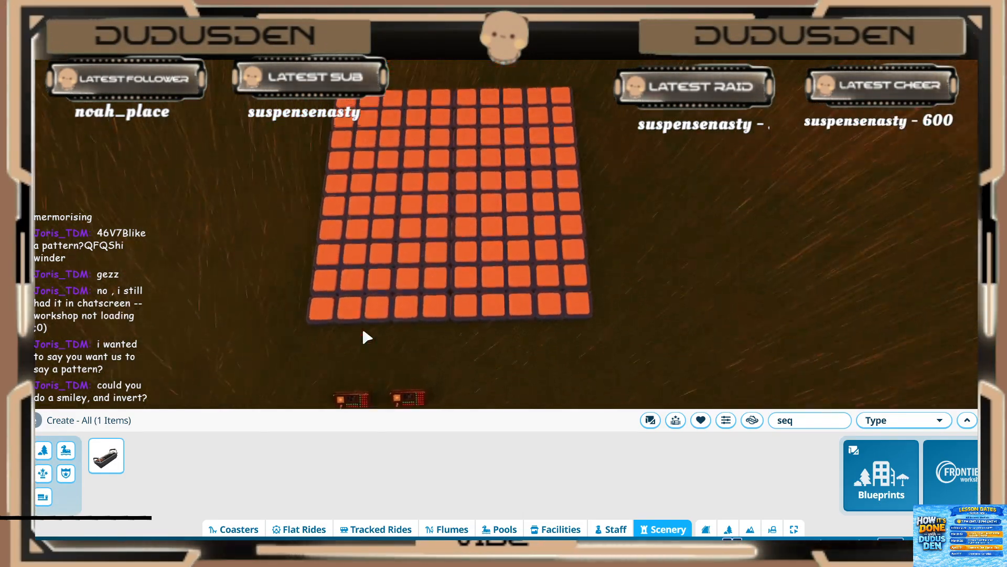
key(s)
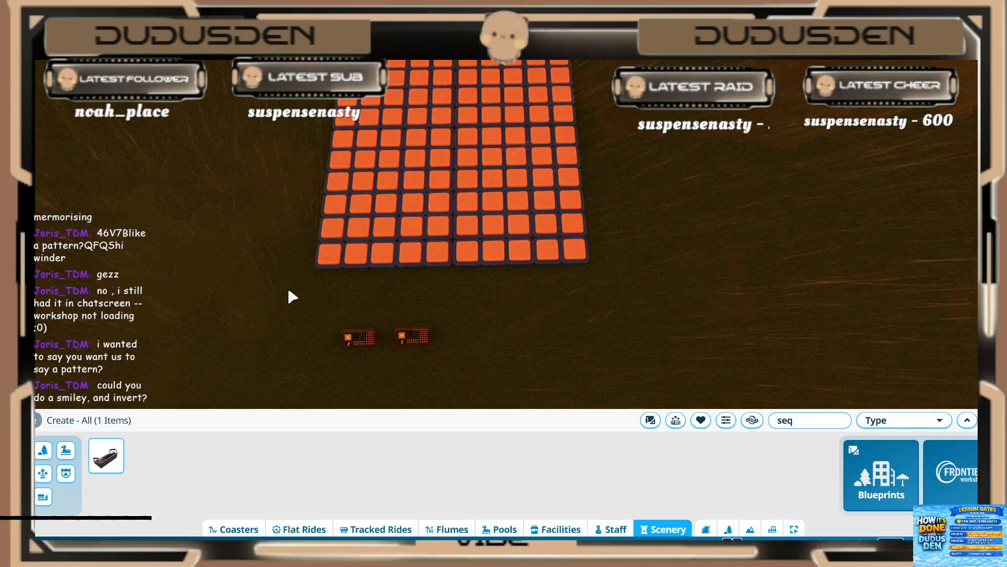
scroll(310, 157, down, 2)
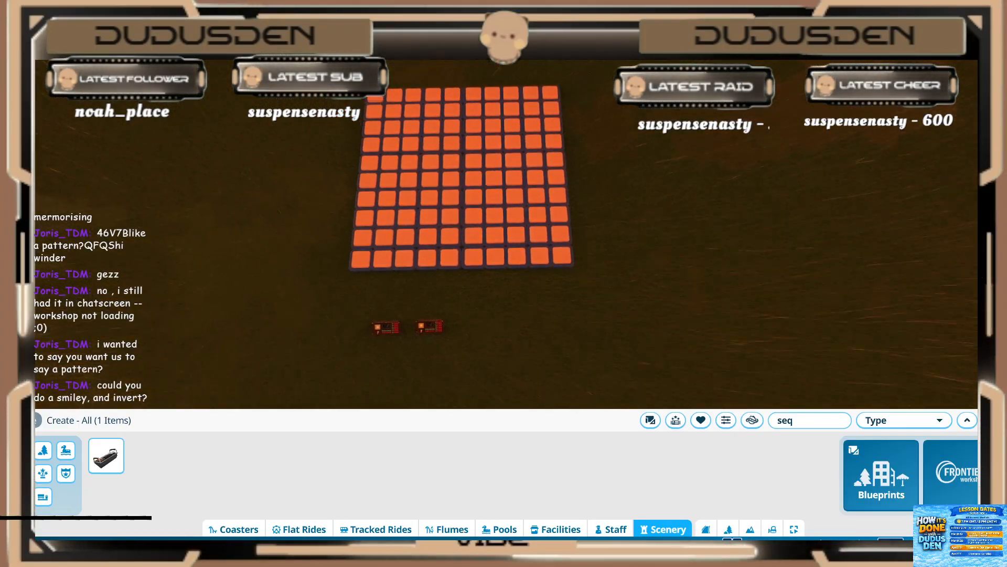
drag(285, 60, 597, 292)
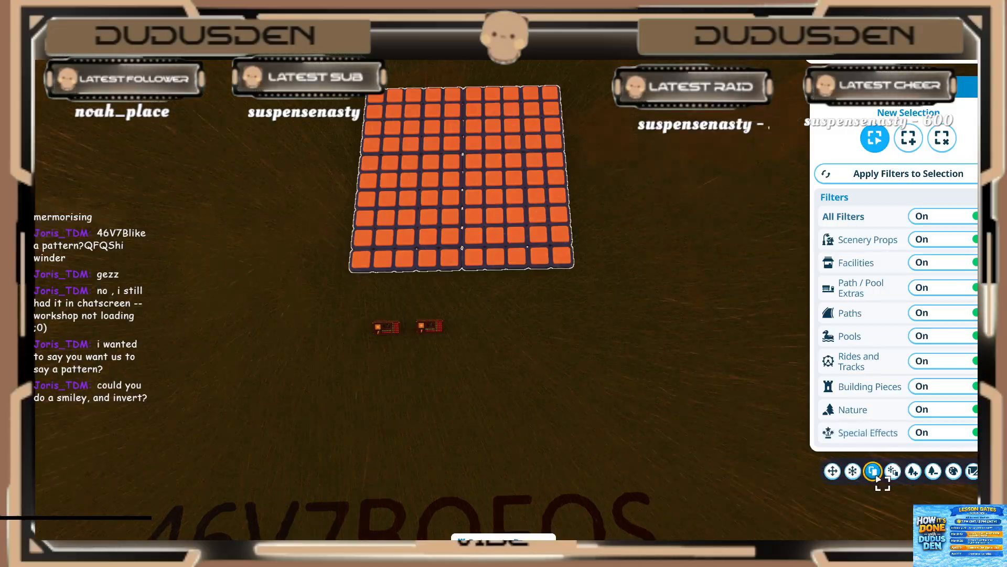
click(873, 470)
key(d)
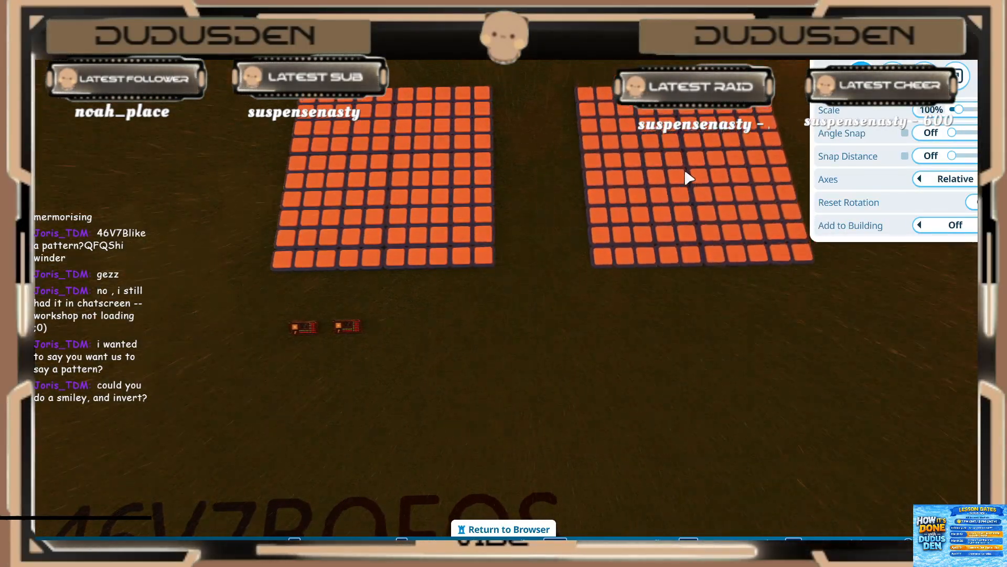
click(686, 174)
key(Escape)
Step: Play the first event sequencer's trigger sequence to check the pattern on the light grids
click(305, 325)
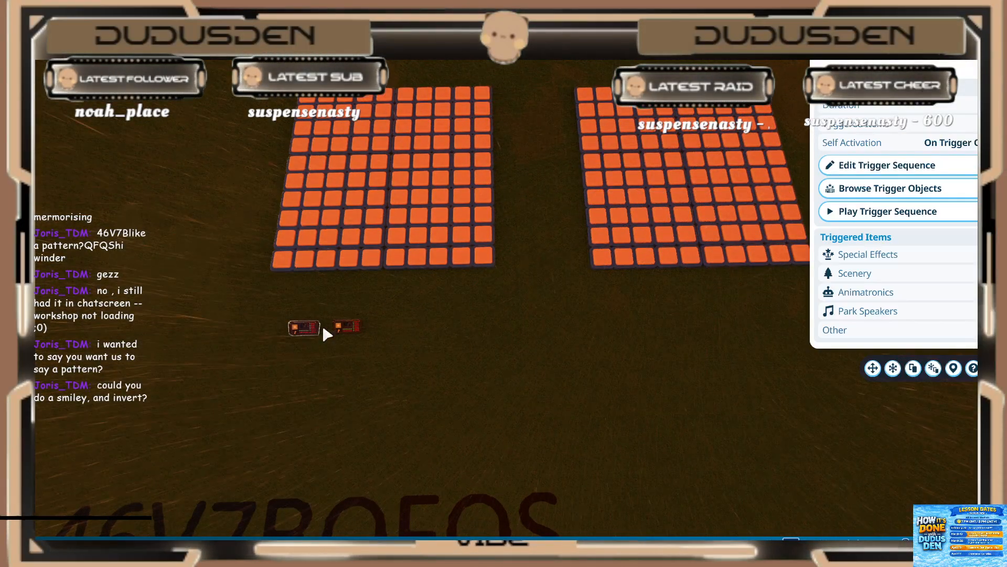
key(d)
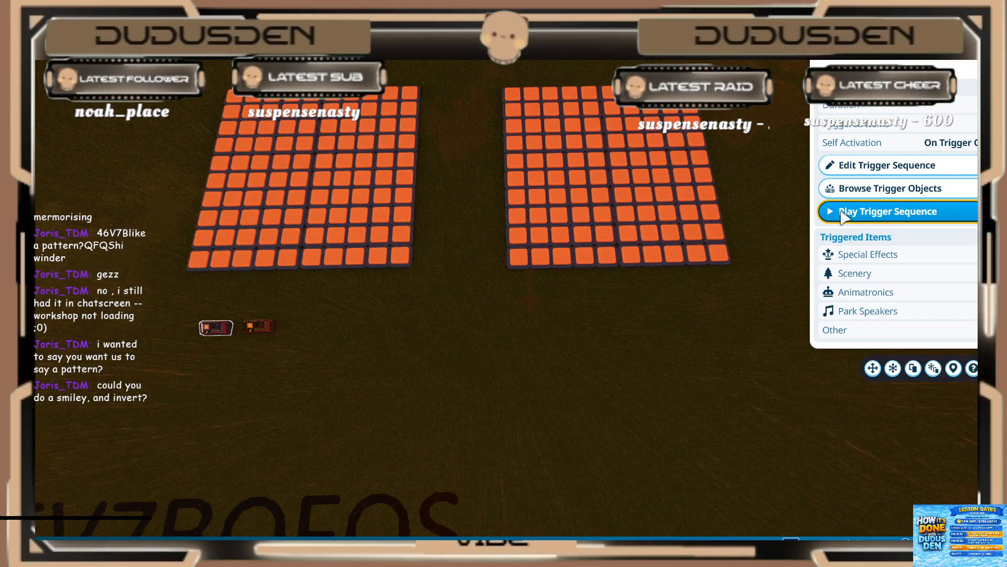
click(843, 212)
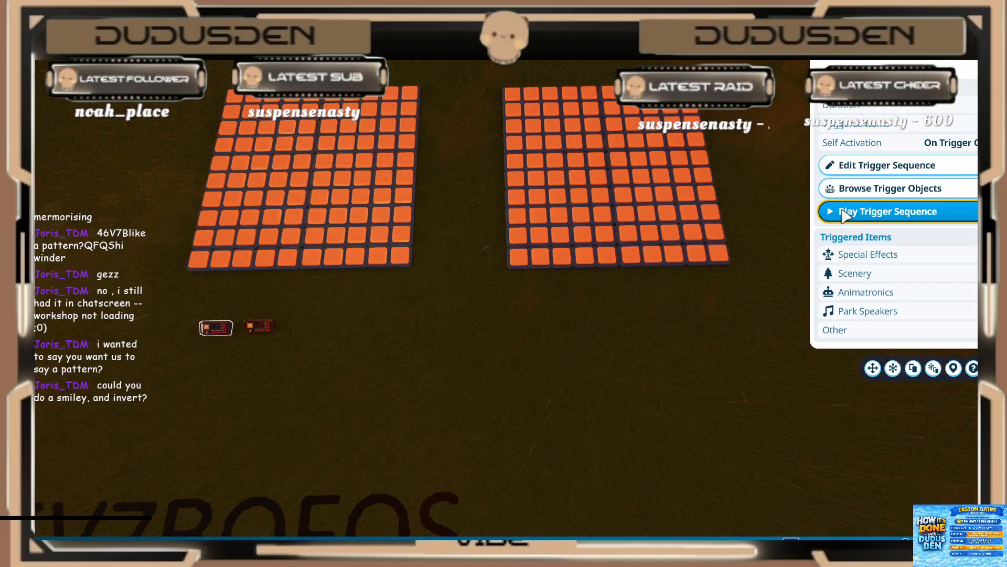
Step: Delete the duplicated light grid
drag(477, 61, 771, 321)
key(Delete)
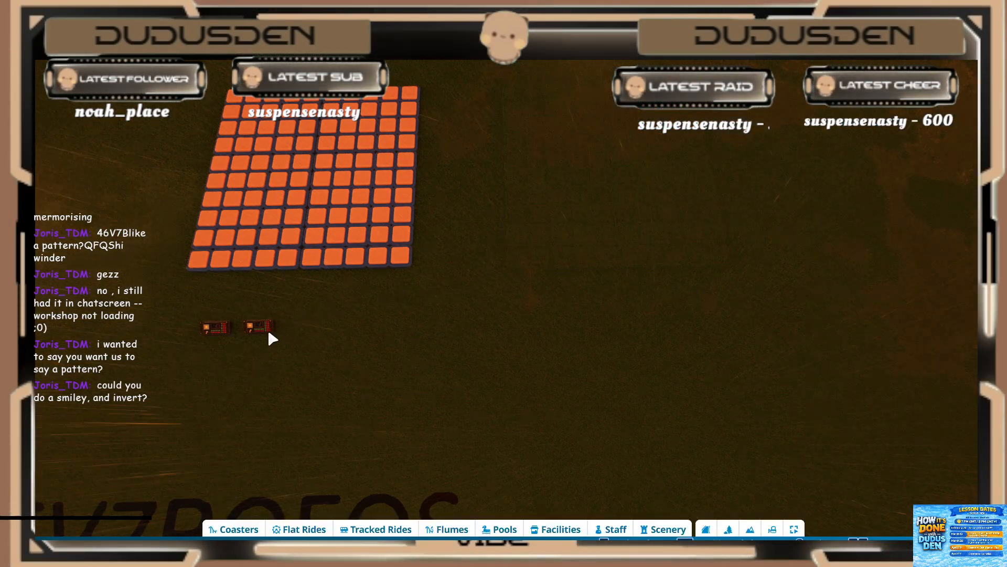
Step: Open the new event sequencer's trigger sequence for editing and start adding objects from the light grid
click(262, 328)
key(a)
scroll(692, 342, up, 3)
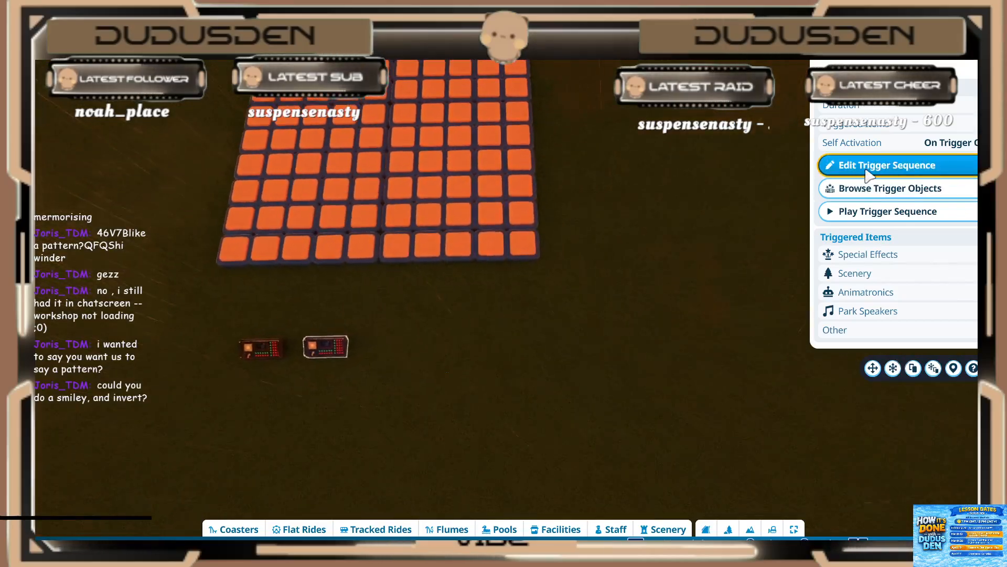
key(a)
key(w)
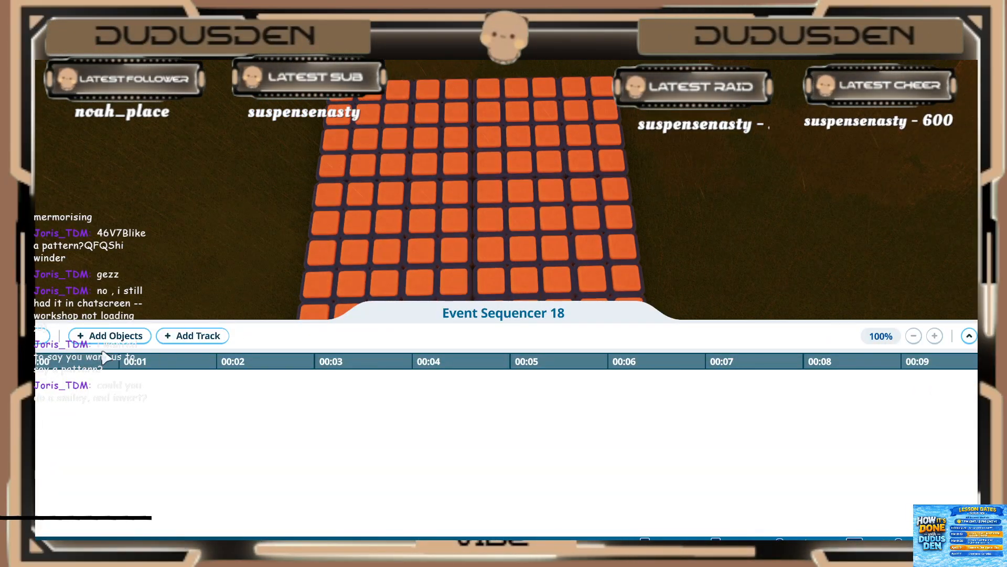
click(93, 341)
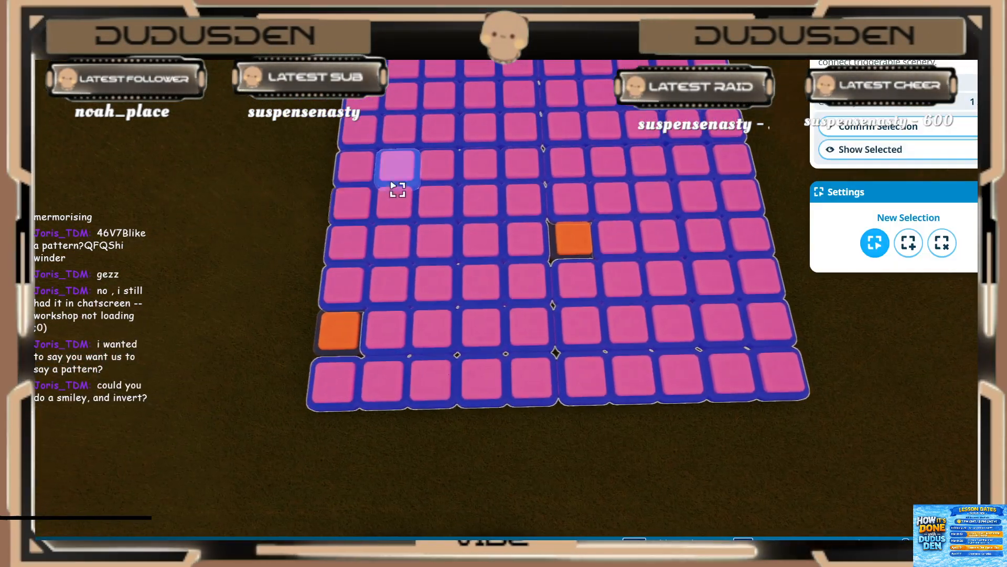
click(443, 130)
click(479, 97)
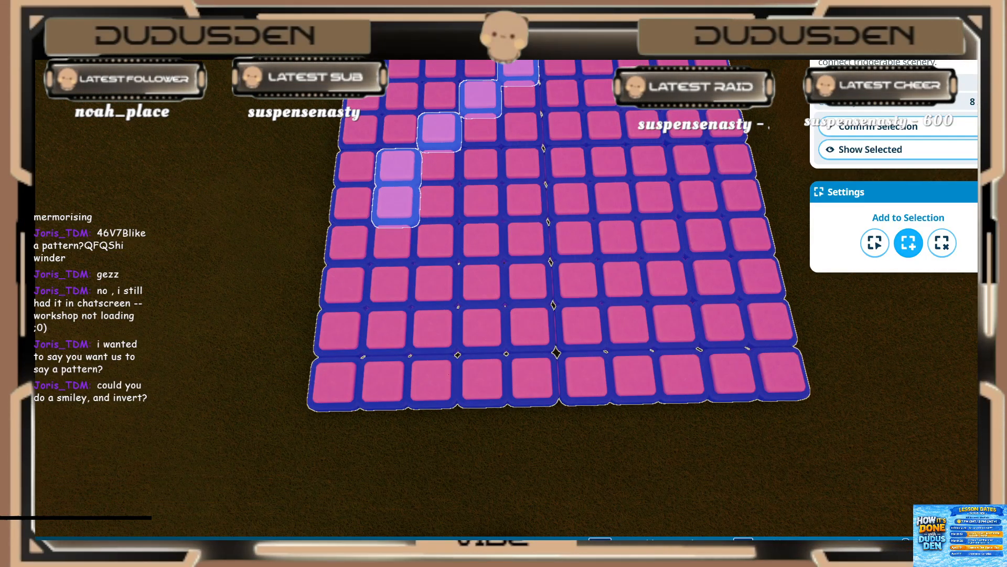
click(593, 42)
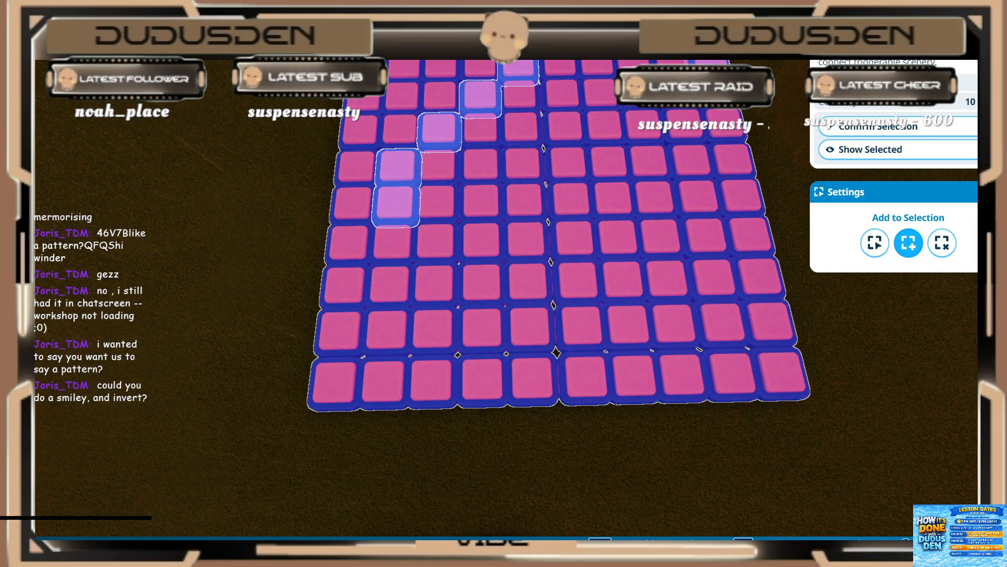
click(681, 51)
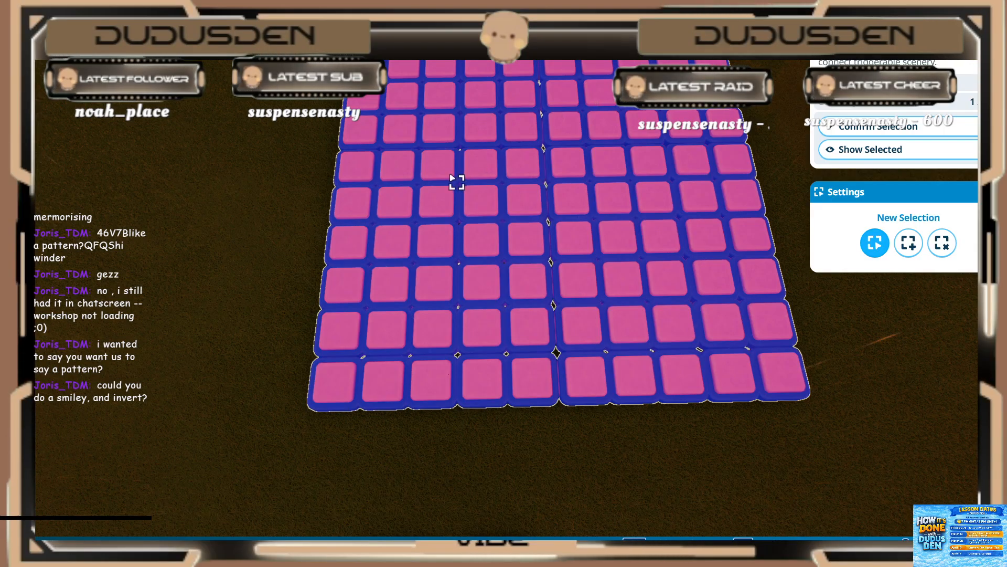
Step: Select the lights forming the smiley's left outline, curving from the grid's top row through column 2 down to row 9
click(402, 171)
shift+click(400, 200)
shift+click(447, 137)
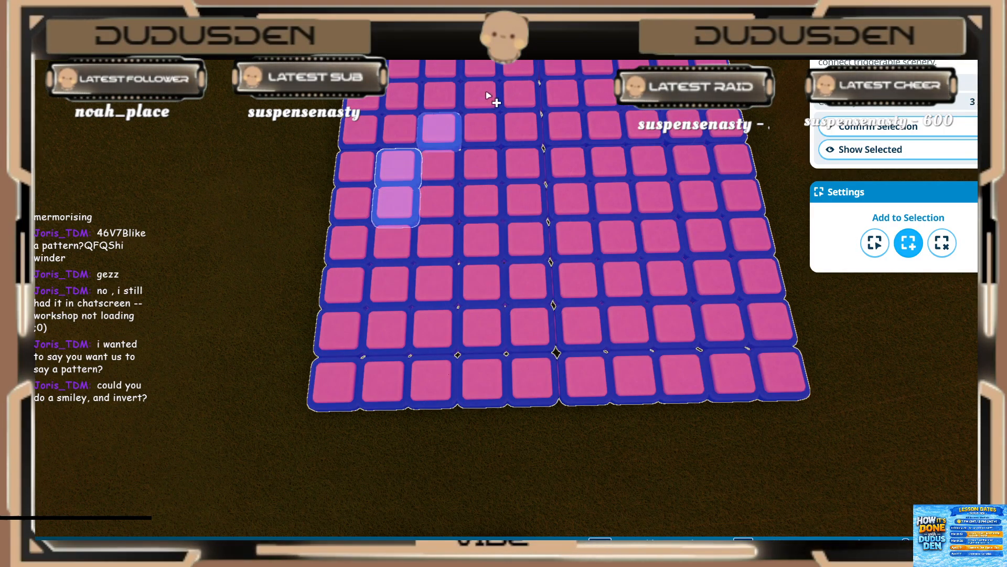
ctrl+click(480, 71)
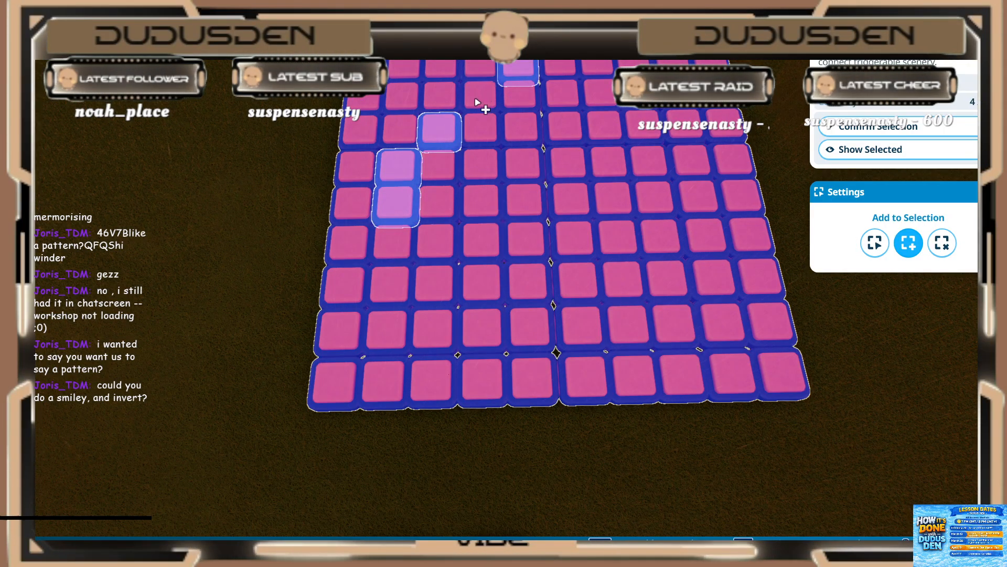
shift+click(480, 97)
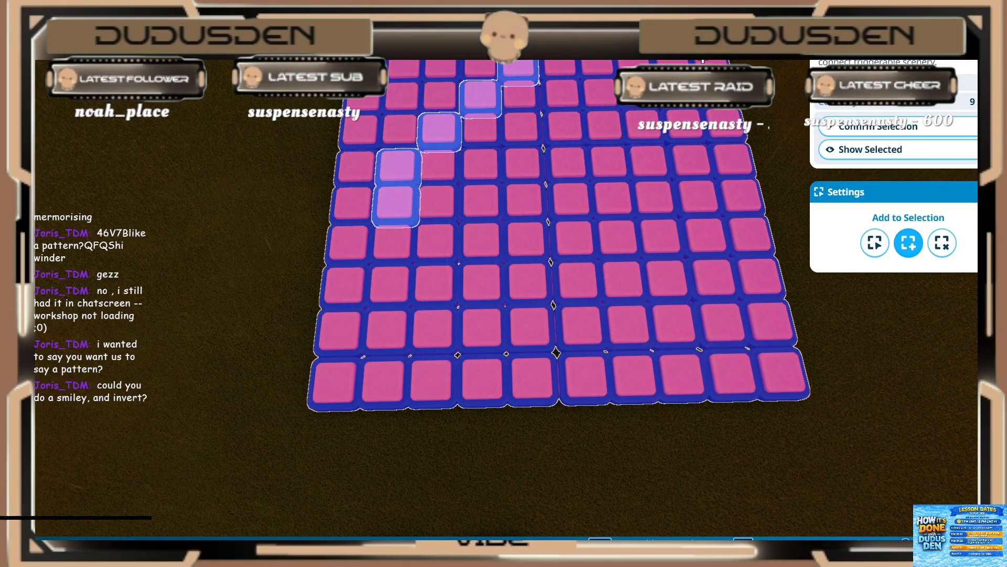
shift+click(436, 242)
shift+click(481, 285)
shift+click(527, 328)
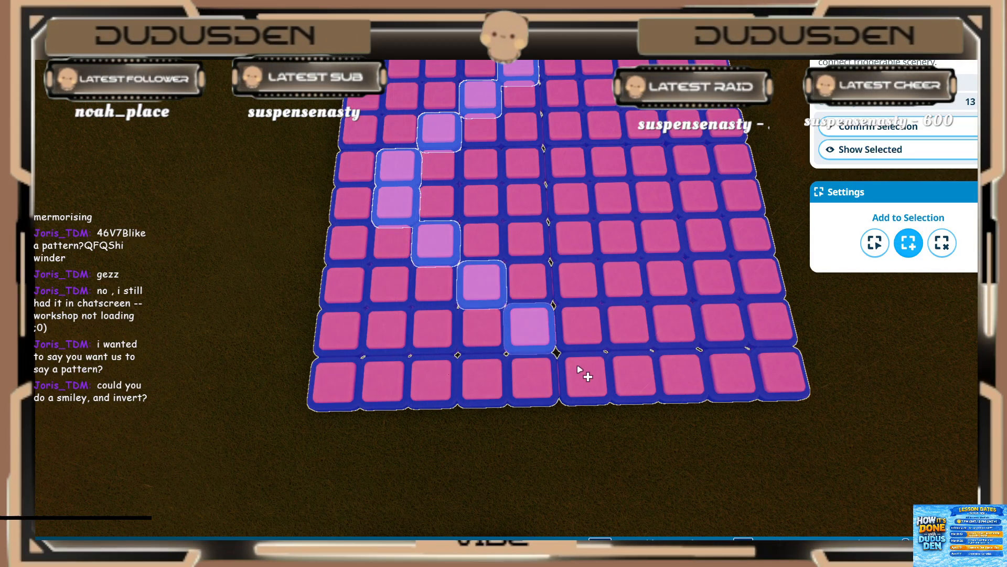
Step: Add the last five lights of the grid's bottom row to the selection as the face's lower outline
shift+click(585, 375)
shift+click(633, 375)
shift+click(681, 374)
shift+click(729, 373)
shift+click(777, 372)
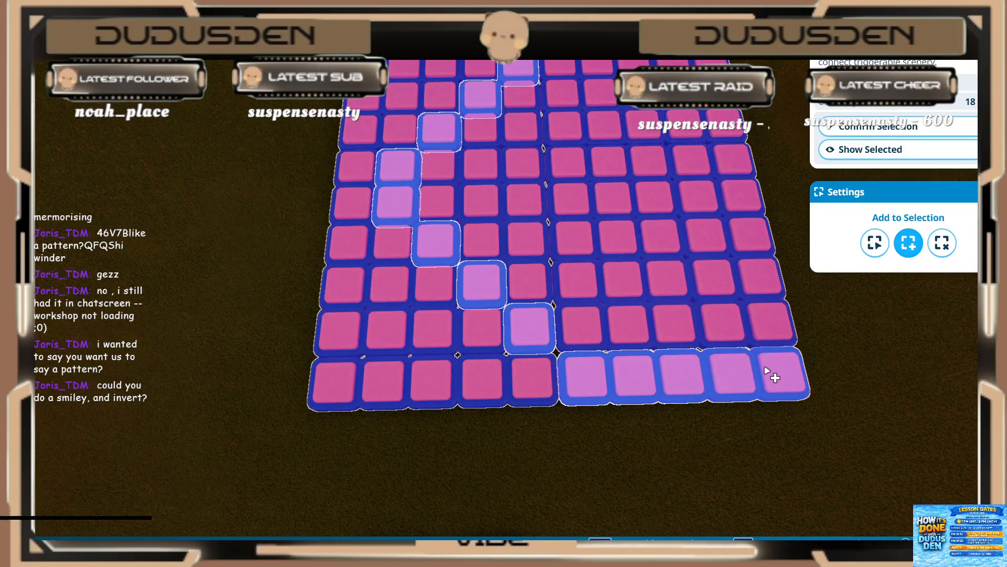
Step: Add one light in row 5 as the eye and five lights in rows 7 and 8 as the mouth
shift+click(522, 165)
shift+click(579, 237)
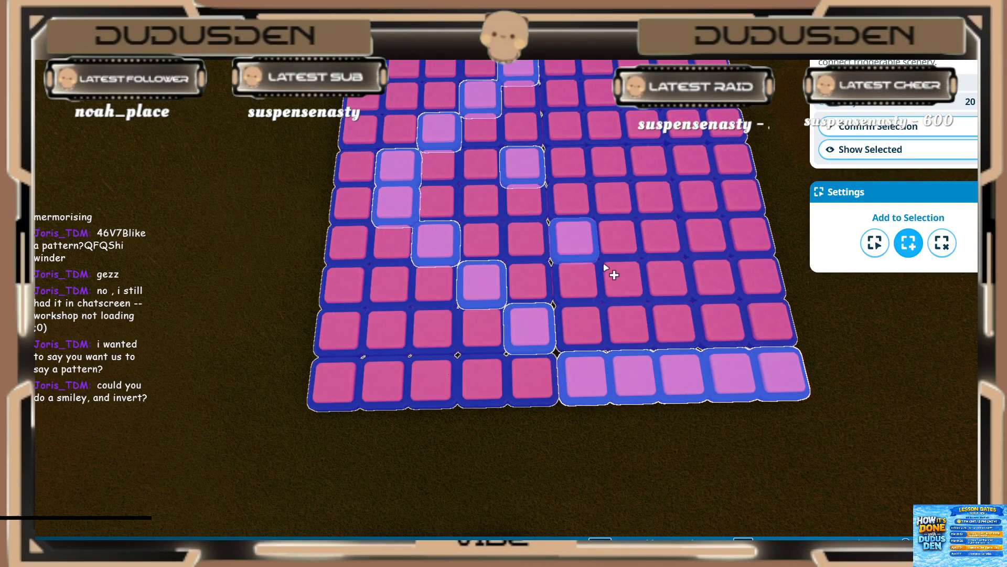
shift+click(622, 280)
shift+click(665, 281)
shift+click(713, 279)
shift+click(754, 277)
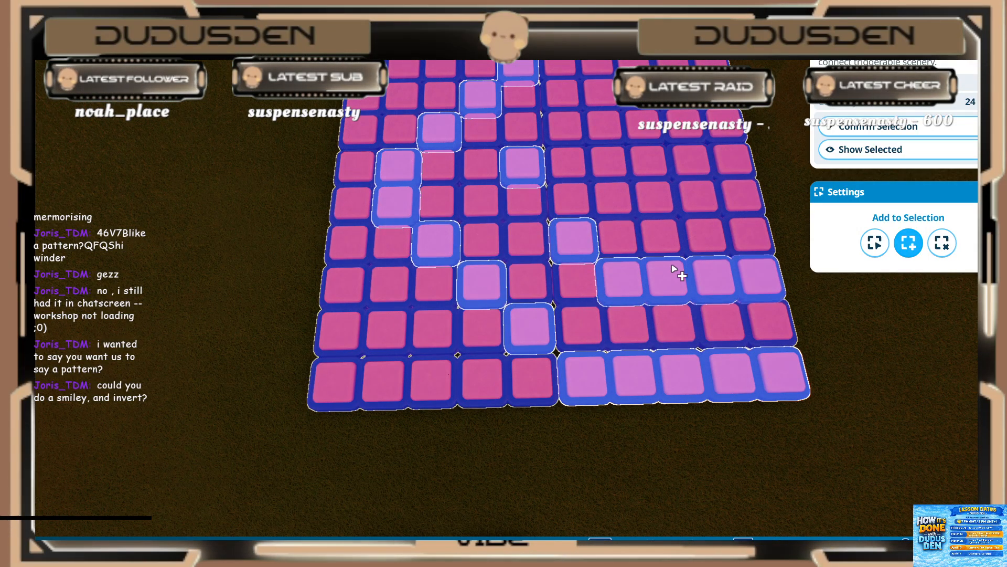
Step: Correct the last column by moving the mouth's end light up to row 7, keeping the outline's corner lights selected
scroll(675, 270, down, 5)
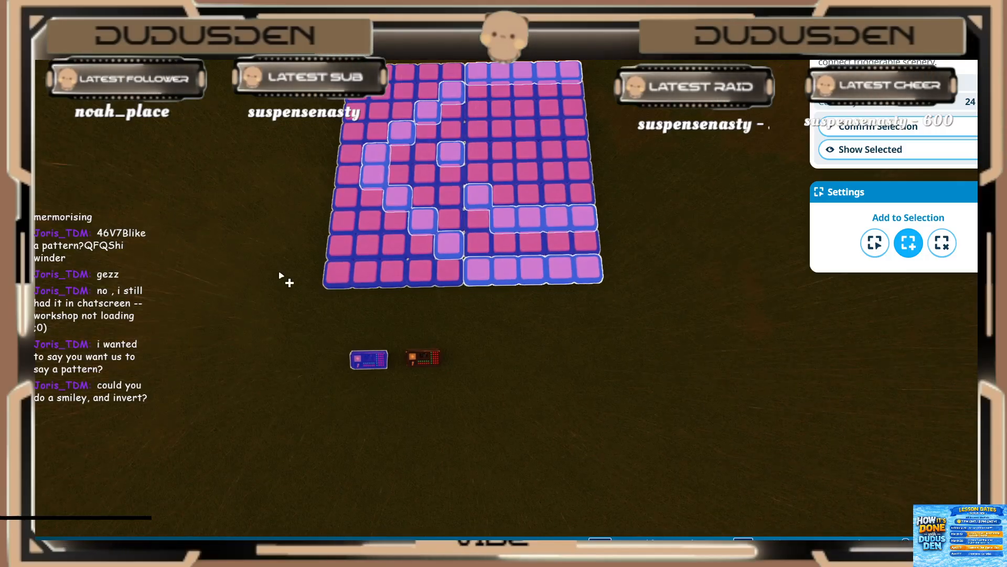
key(ctrl)
ctrl+click(588, 219)
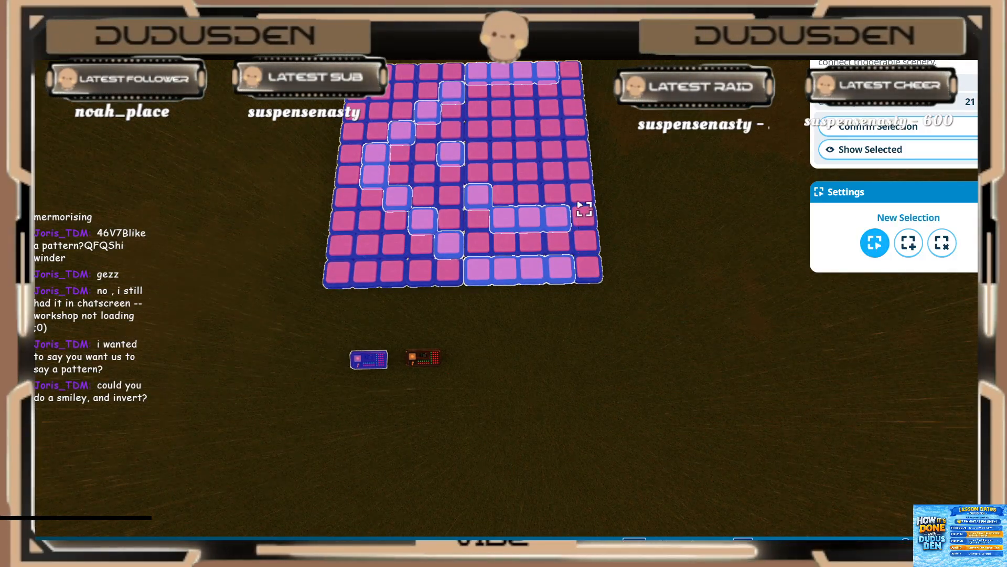
key(shift)
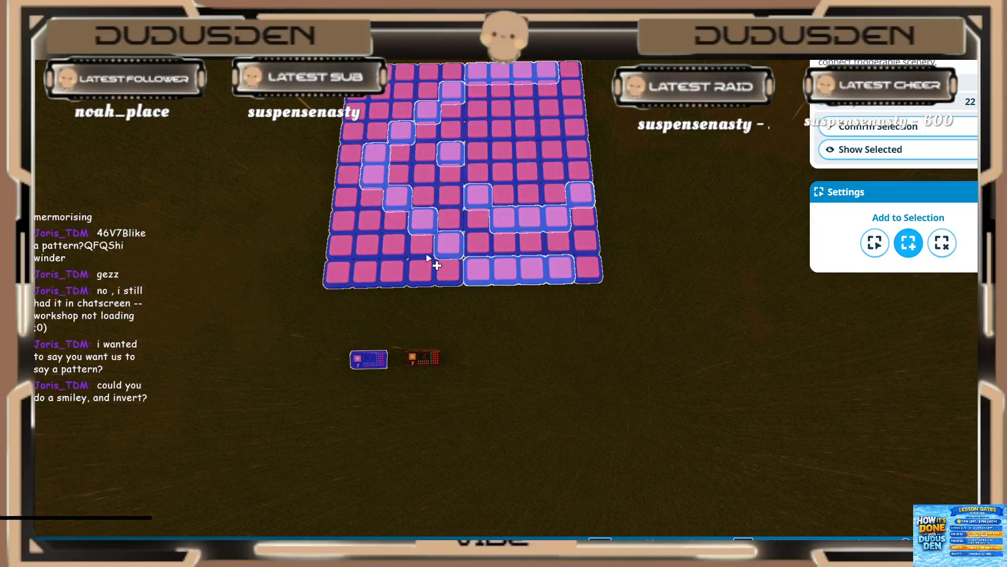
shift+click(583, 267)
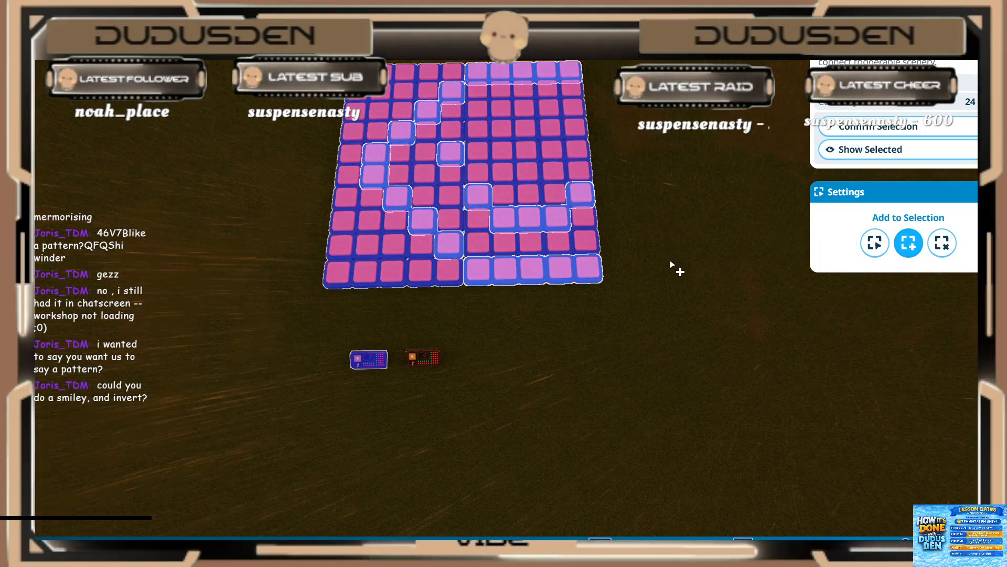
Step: Confirm the smiley light selection and add the lights to Event Sequencer 18 as tracks
key(a)
key(d)
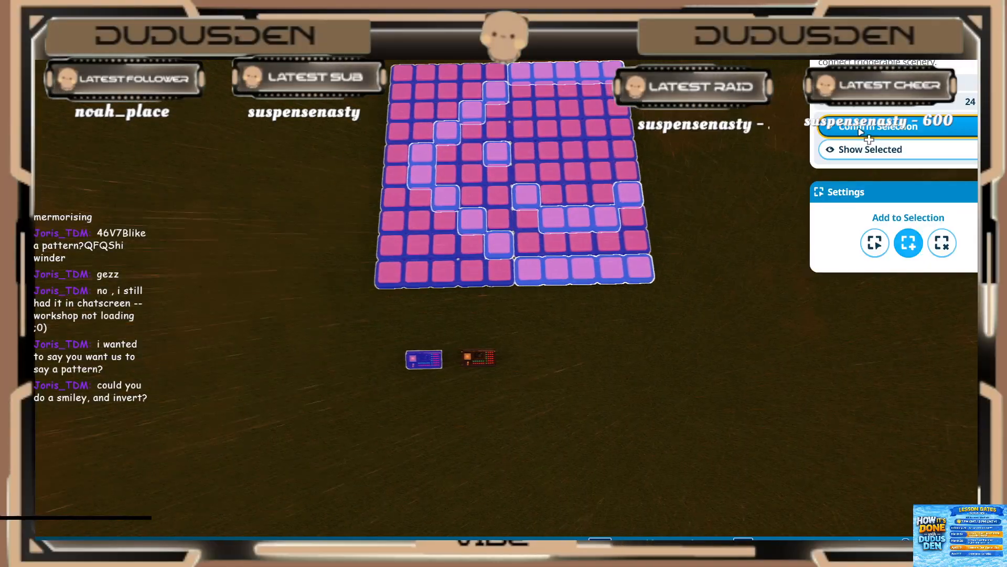
click(861, 130)
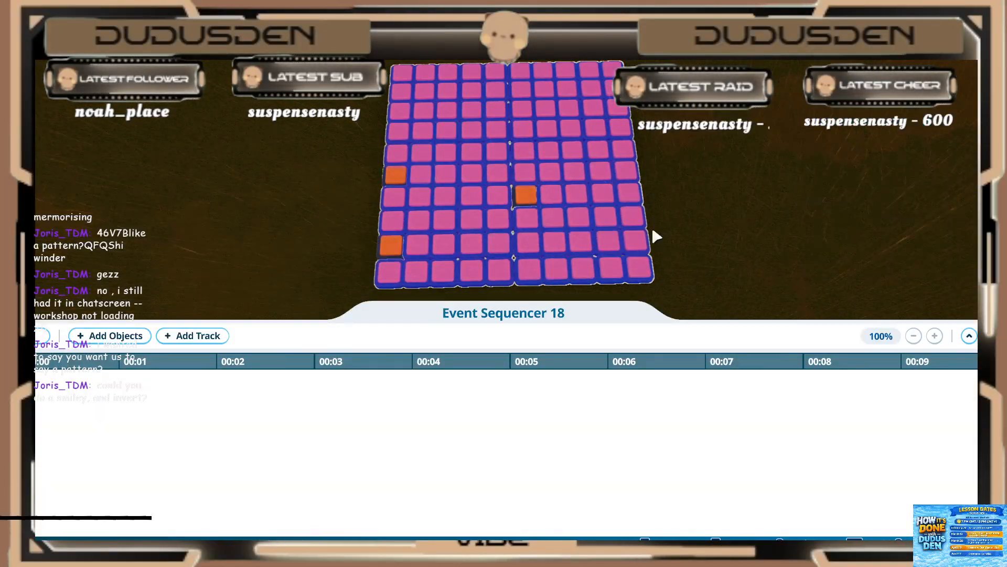
click(101, 341)
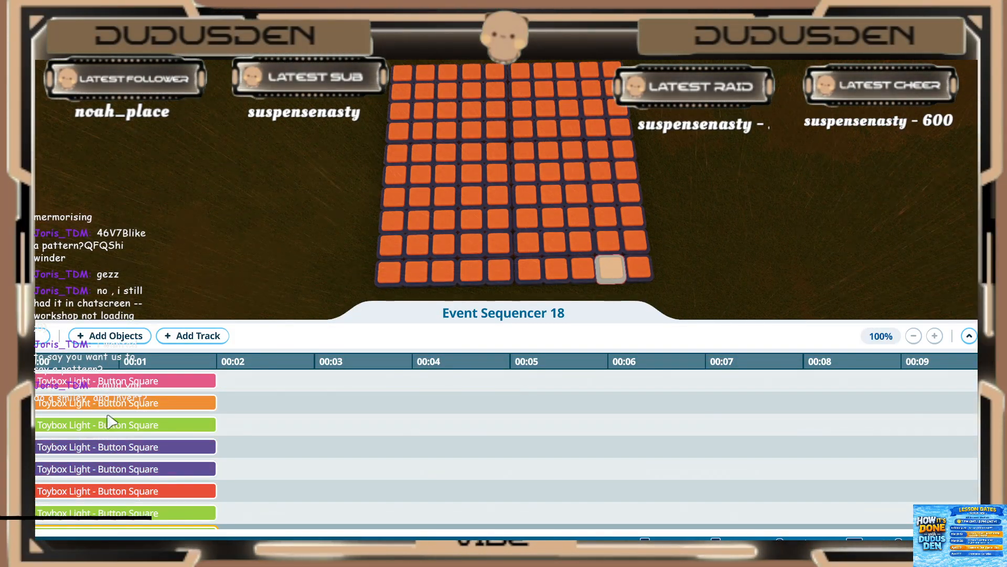
Step: Set the play duration of the first two light tracks, pink and orange, to 0.20 s
click(94, 381)
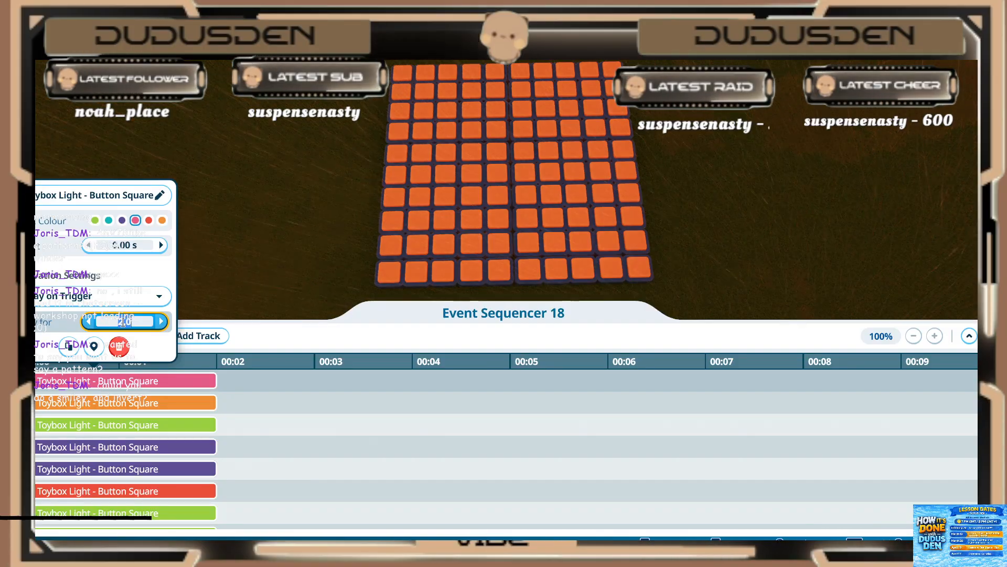
click(93, 402)
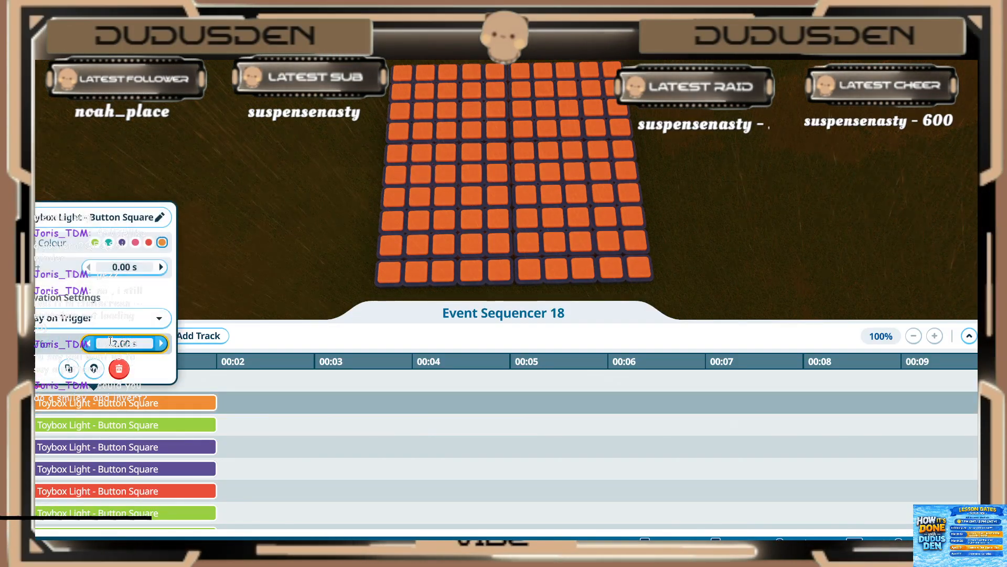
click(110, 342)
text(0)
key(Return)
Step: Set the play duration of the third and fourth light tracks, green and purple, to 0.20 s
click(70, 436)
click(79, 426)
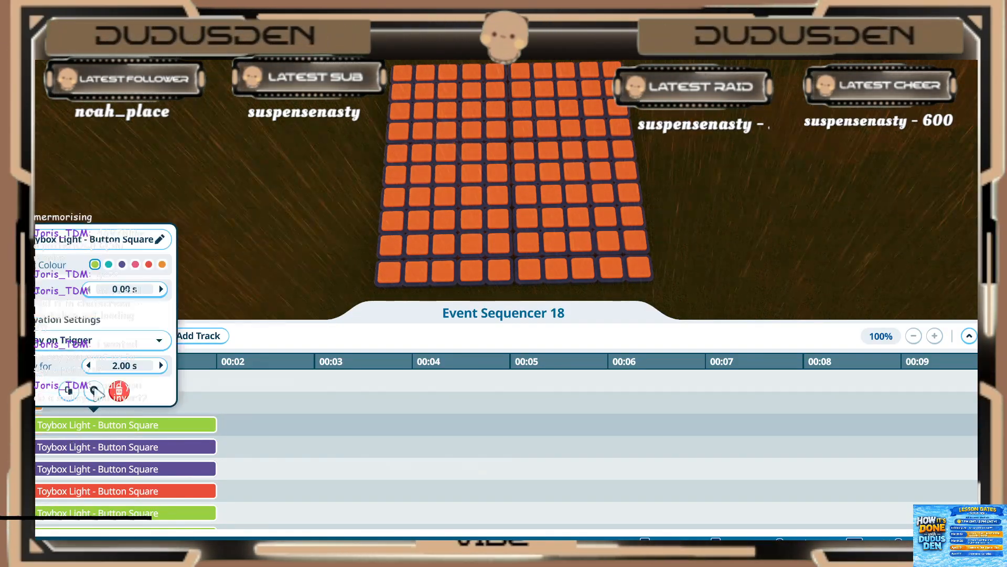
click(103, 366)
text(0)
key(Return)
click(70, 447)
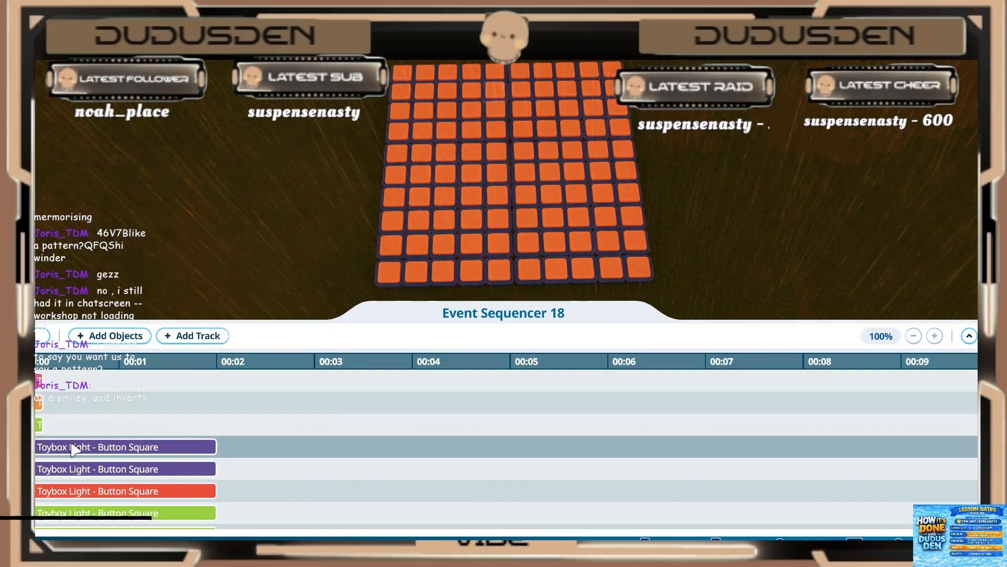
click(74, 447)
click(106, 389)
text(00 s)
key(Return)
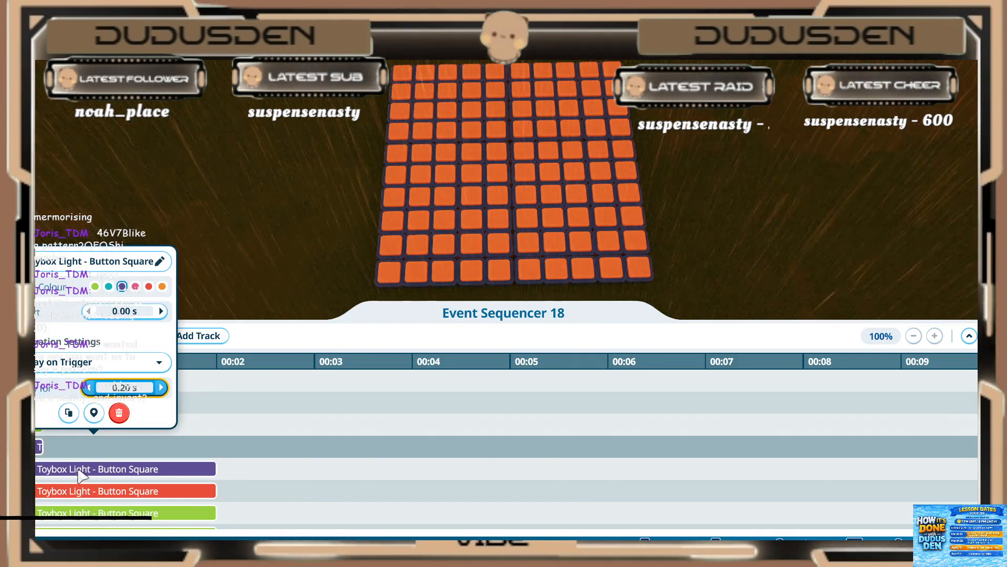
Step: Set the play duration of the fifth and sixth light tracks, purple and red, to 0.20 s
click(80, 470)
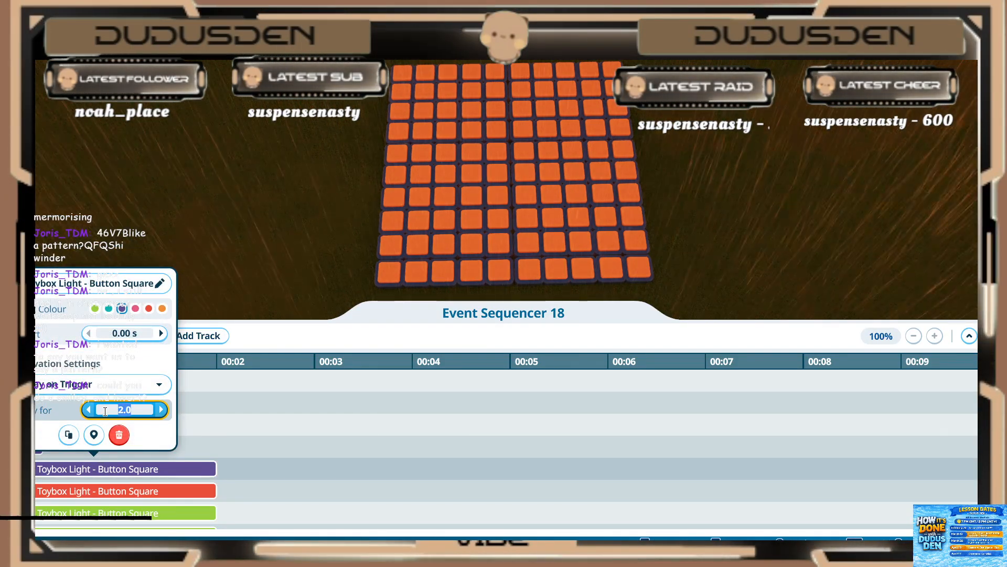
text(0)
key(Return)
click(102, 490)
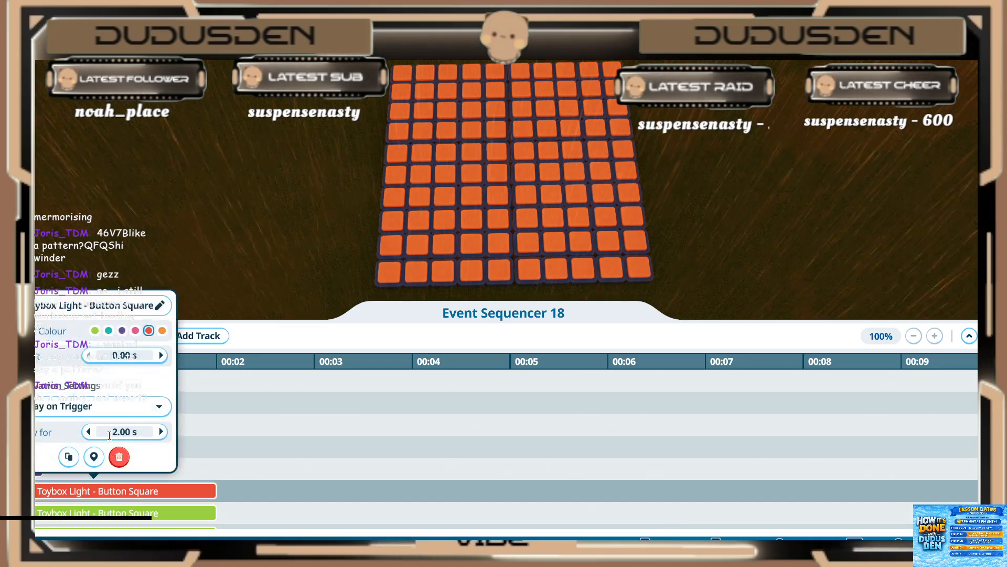
click(109, 436)
text(0.2)
key(Return)
click(159, 496)
Step: Set the play duration of the seventh and eighth light tracks, both green, to 0.20 s
scroll(126, 483, down, 1)
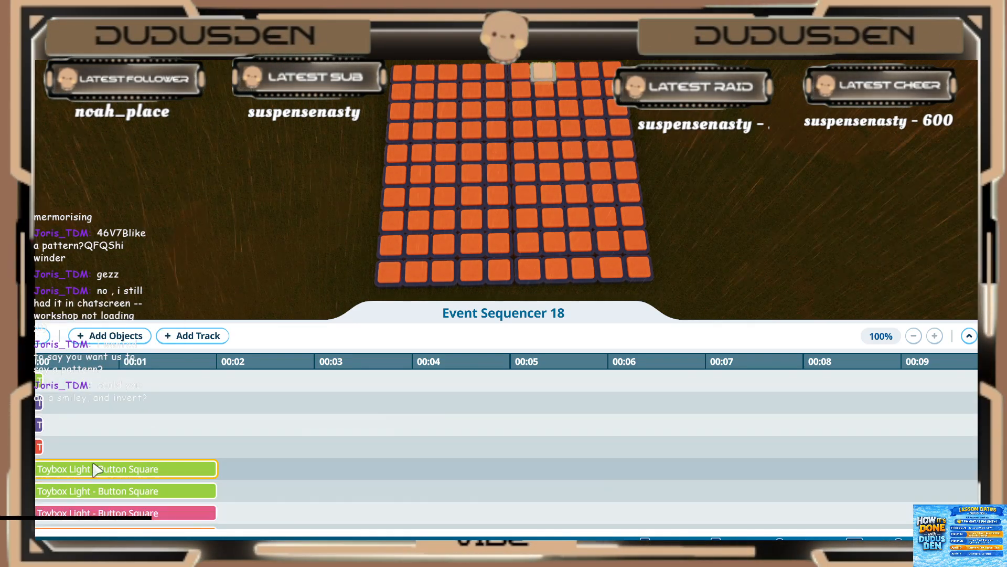
click(96, 468)
text(.2)
key(Return)
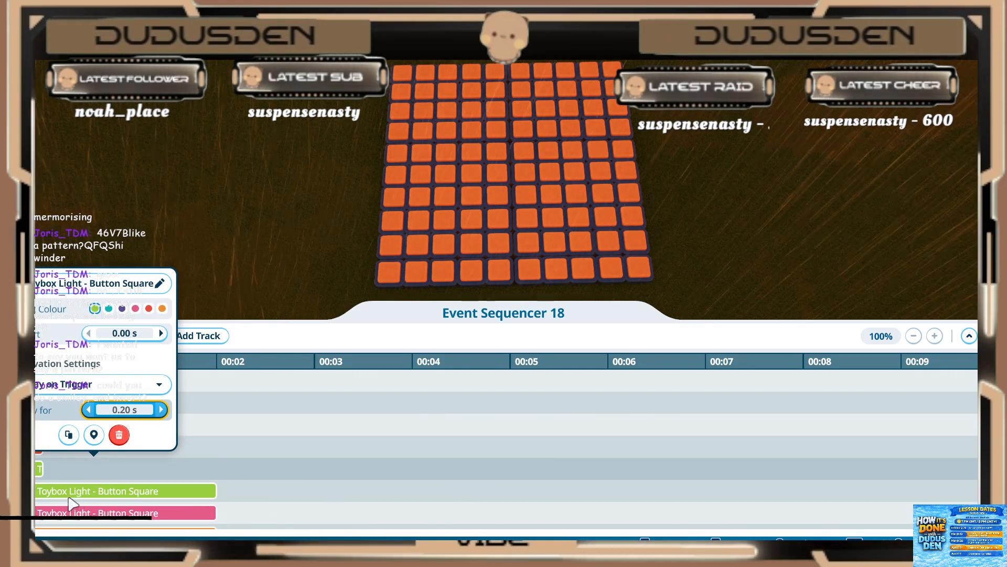
click(84, 490)
key(Return)
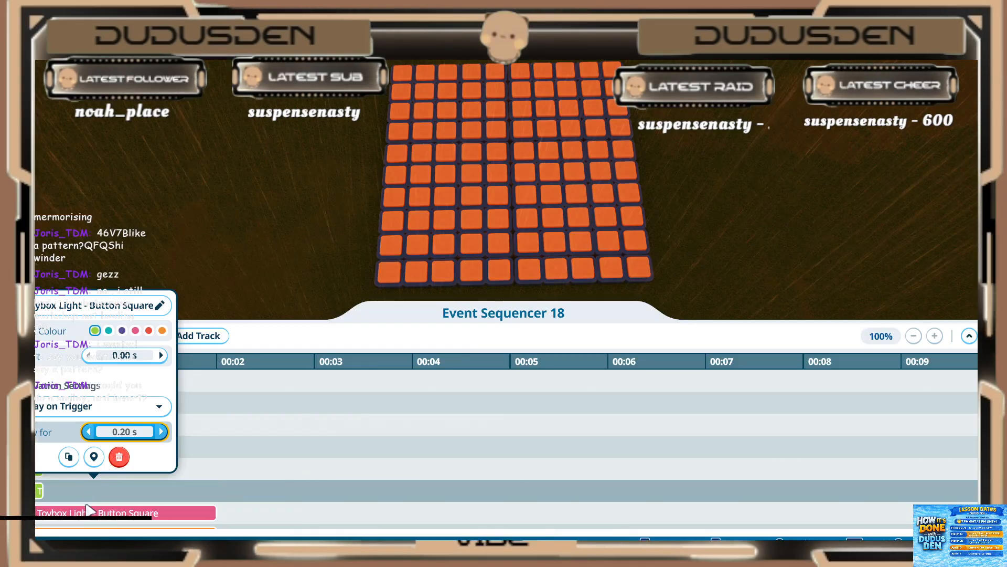
Step: Set the play duration of the ninth and tenth light tracks, pink and orange, to 0.20 s
click(86, 514)
click(85, 515)
text(.2)
key(Return)
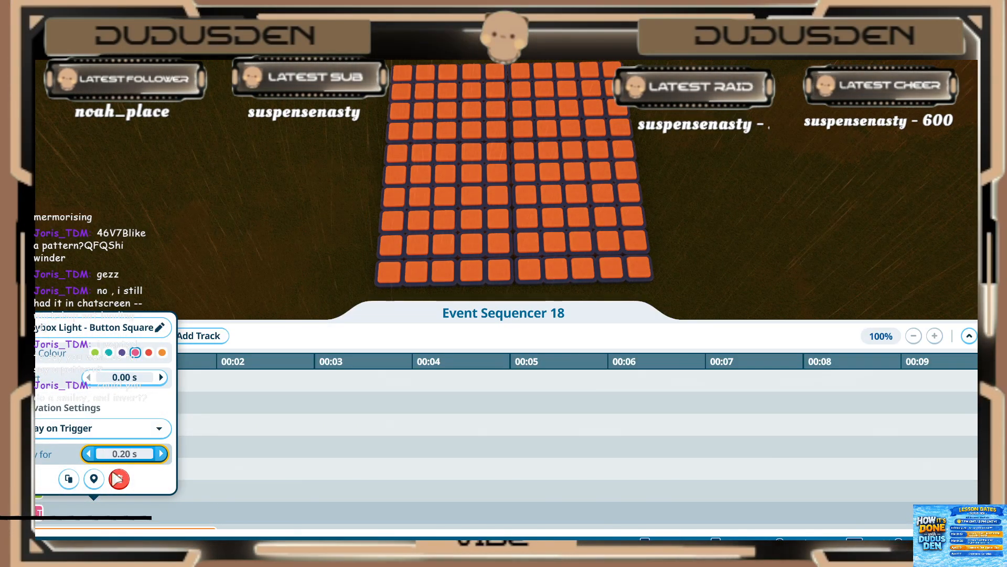
click(157, 512)
scroll(154, 501, down, 2)
click(126, 447)
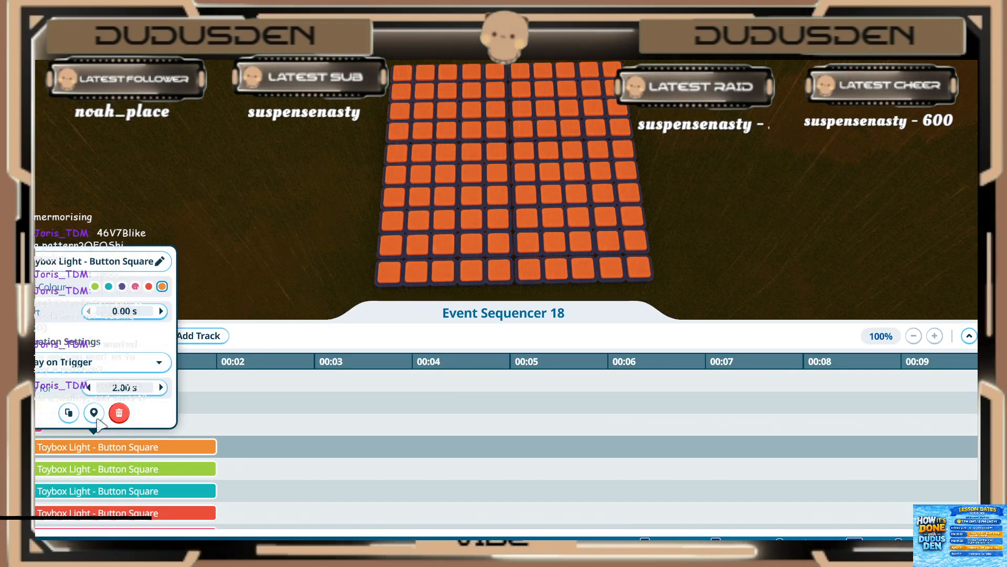
text(.2)
key(Return)
Step: Set the play duration of the eleventh and twelfth light tracks, green and teal, to 0.20 s
click(102, 468)
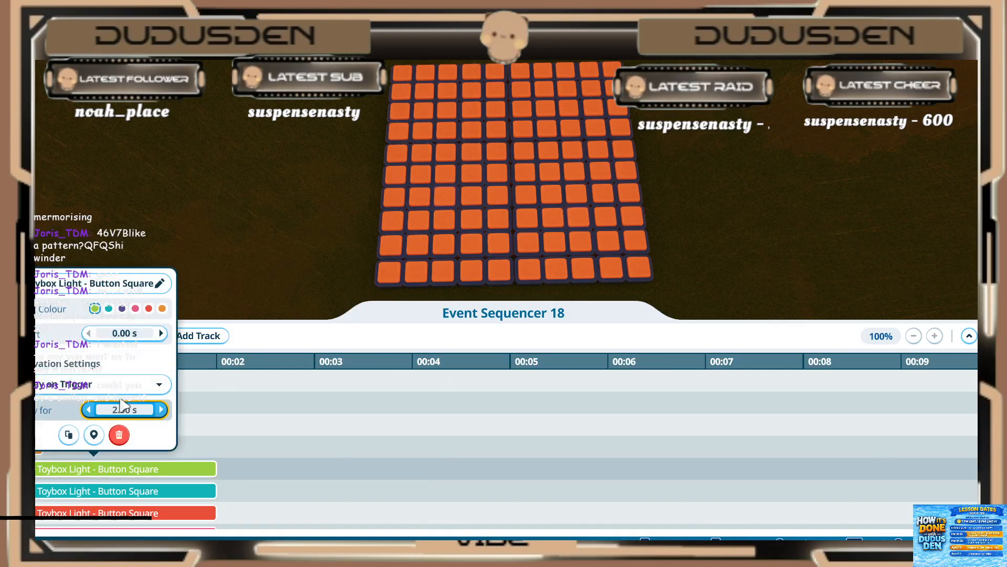
text(.2)
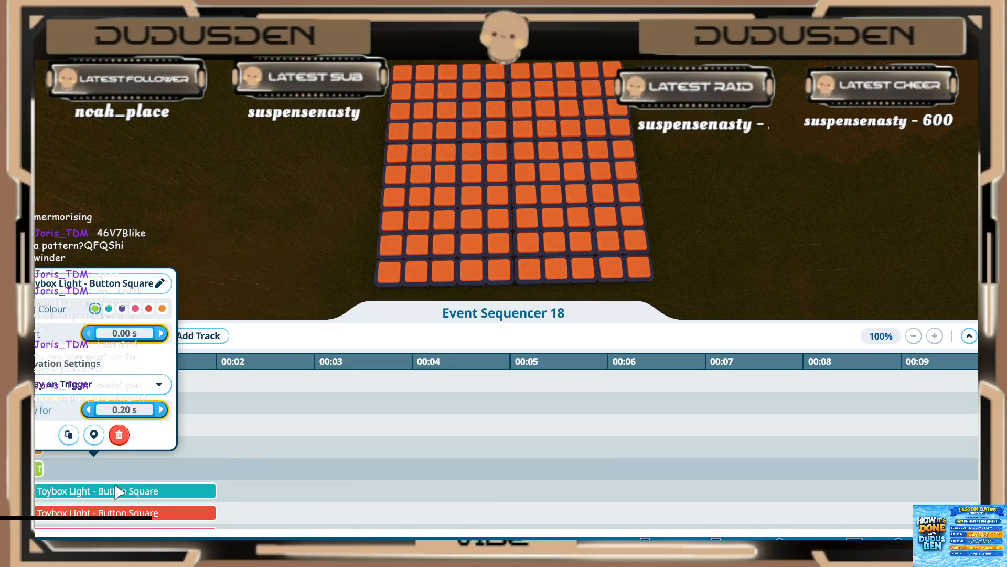
key(Return)
click(113, 490)
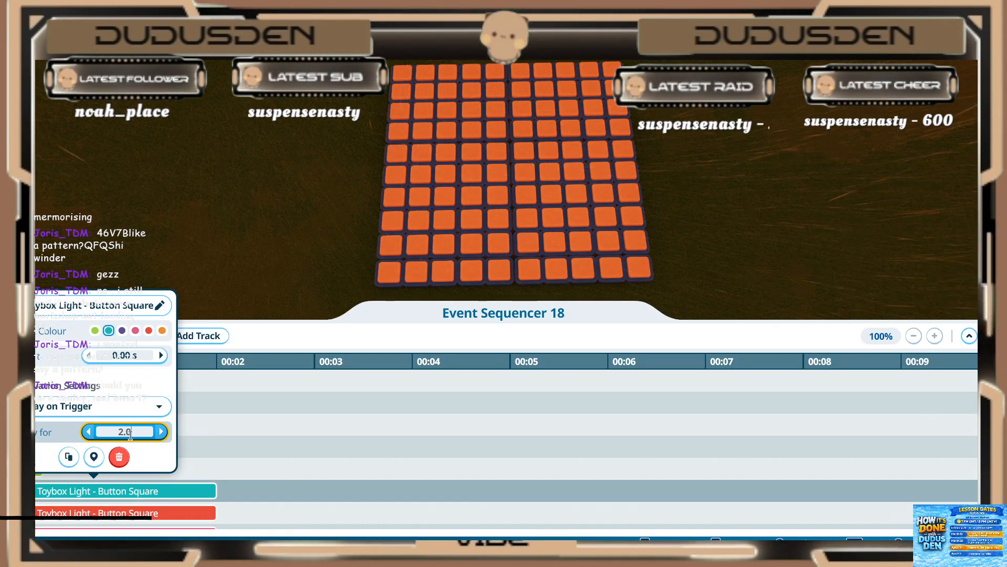
click(130, 436)
text(.2)
key(Return)
click(131, 491)
Step: Set the play duration of the thirteenth and fourteenth light tracks, red and pink, to 0.20 s
scroll(130, 490, down, 1)
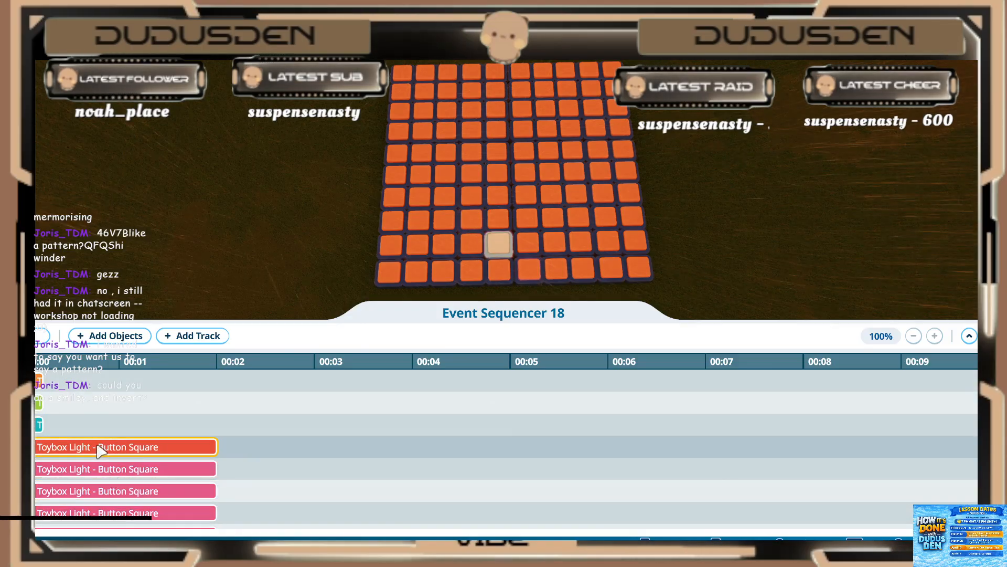
click(99, 448)
click(135, 383)
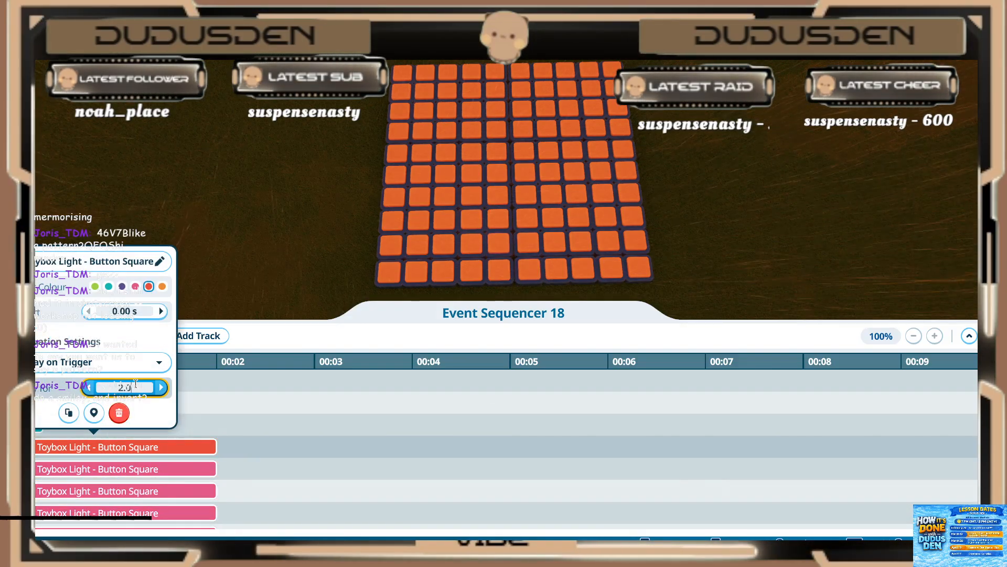
click(121, 472)
click(124, 410)
text(.2)
key(Return)
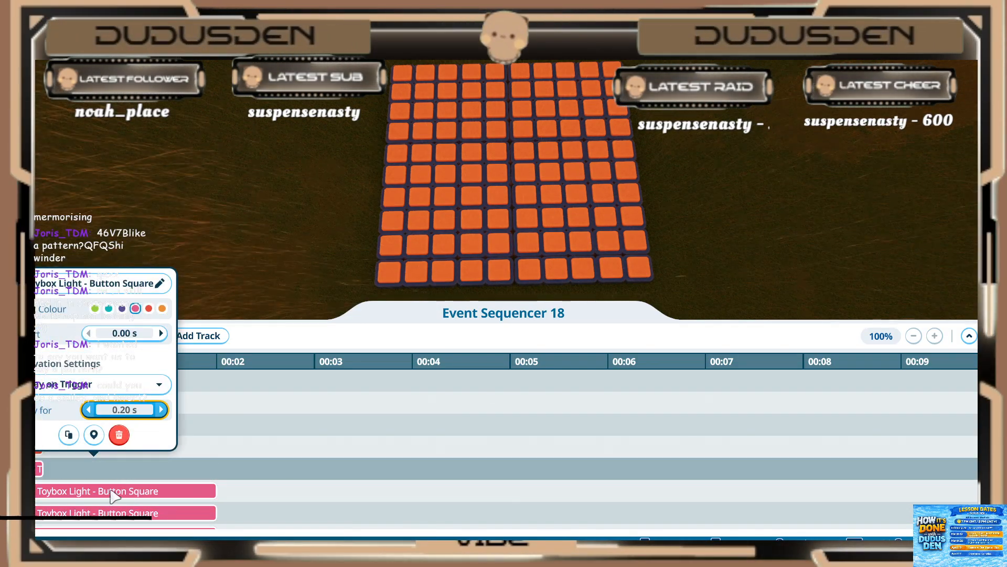
Step: Set the play duration of the fifteenth, sixteenth and seventeenth light tracks, all pink, to 0.20 s
click(114, 494)
click(128, 431)
text(.2)
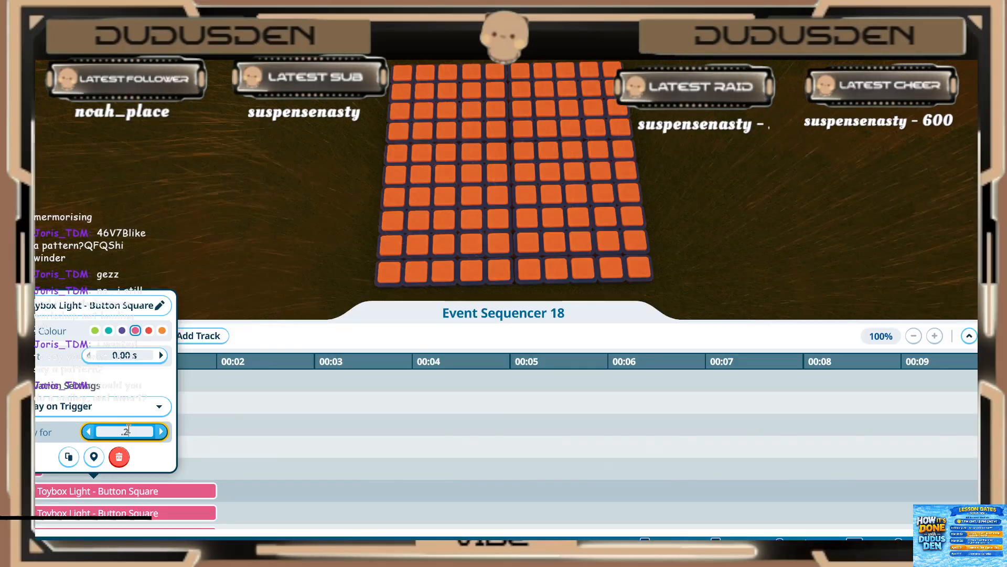
key(Return)
scroll(131, 512, down, 2)
click(104, 471)
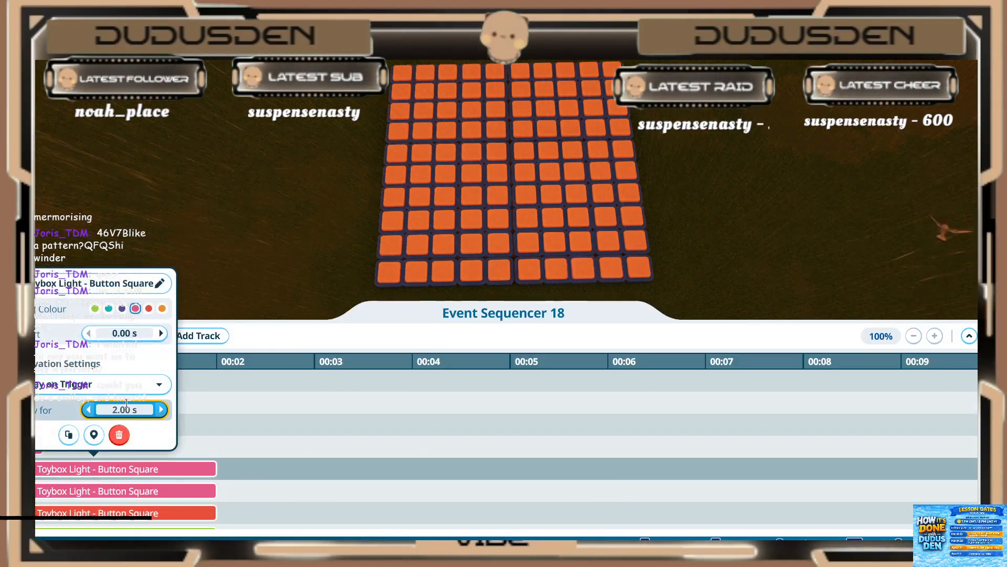
key(Return)
click(117, 493)
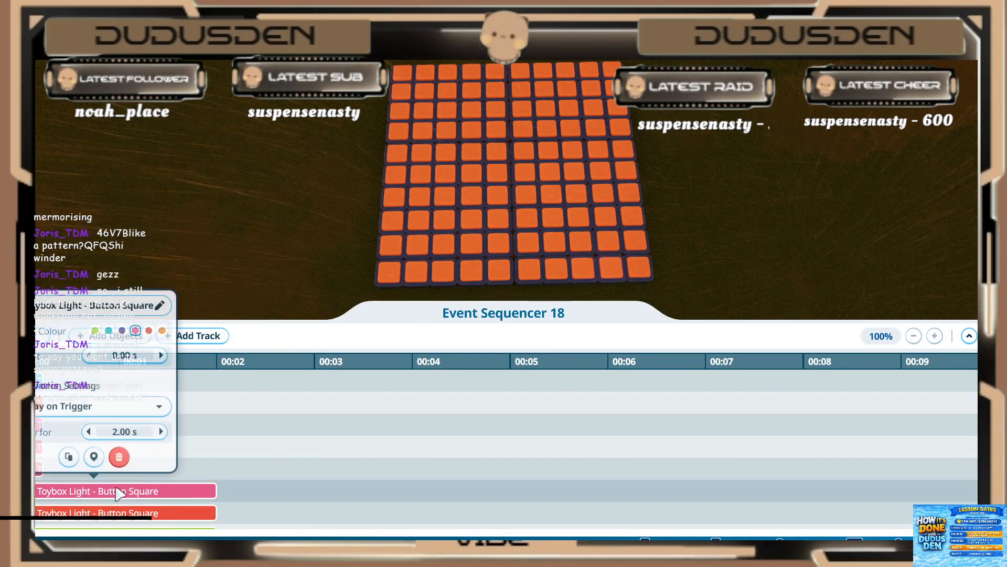
key(Return)
Step: Set the play duration of the eighteenth and nineteenth light tracks, red and green, to 0.20 s
click(111, 515)
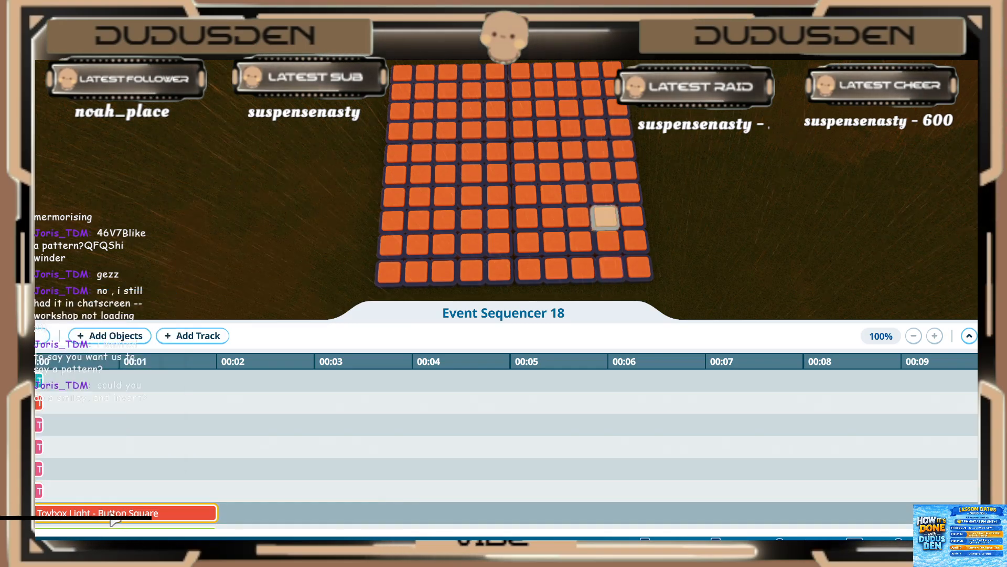
click(112, 515)
click(118, 455)
text(.2)
key(Return)
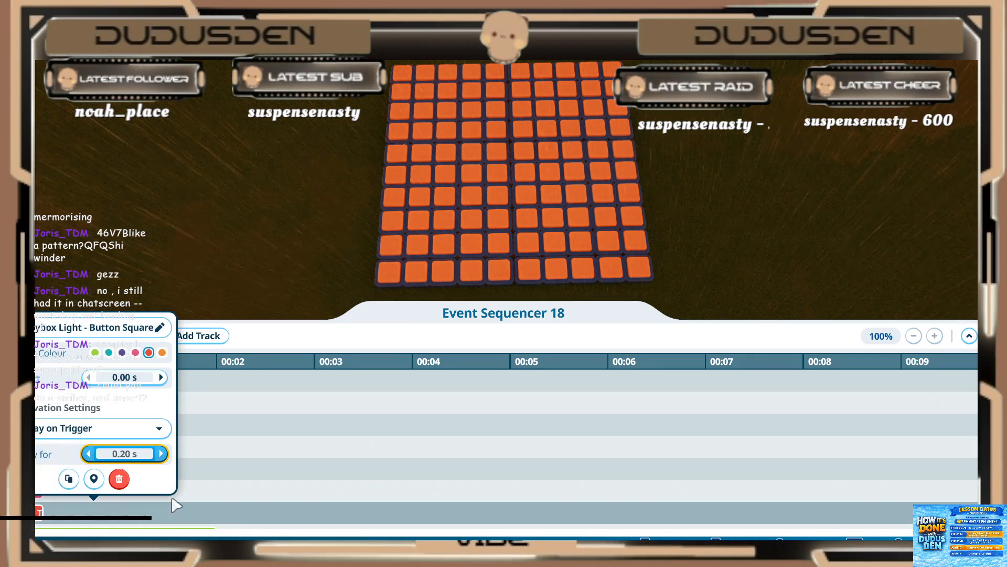
click(208, 496)
scroll(208, 495, down, 3)
click(117, 470)
click(127, 410)
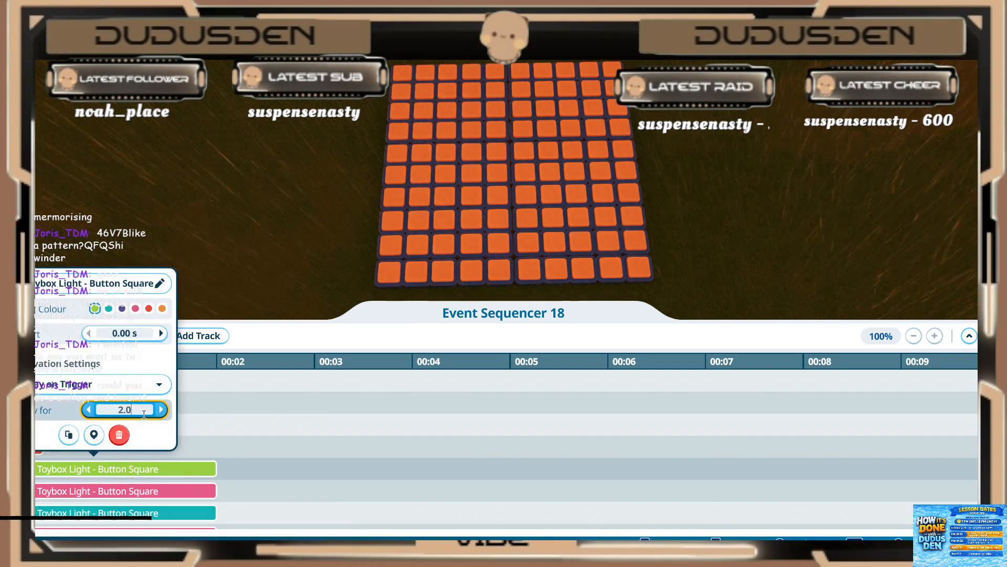
text(.2)
key(Return)
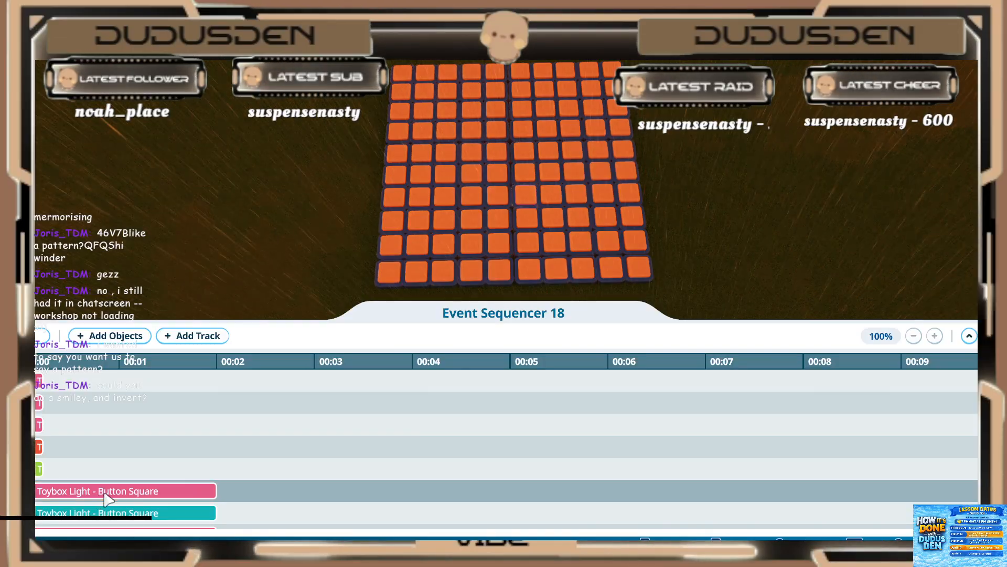
Step: Set the play duration of the twentieth and twenty-first light tracks, pink and teal, to 0.20 s
click(112, 490)
click(126, 431)
text(.2)
key(Return)
click(121, 513)
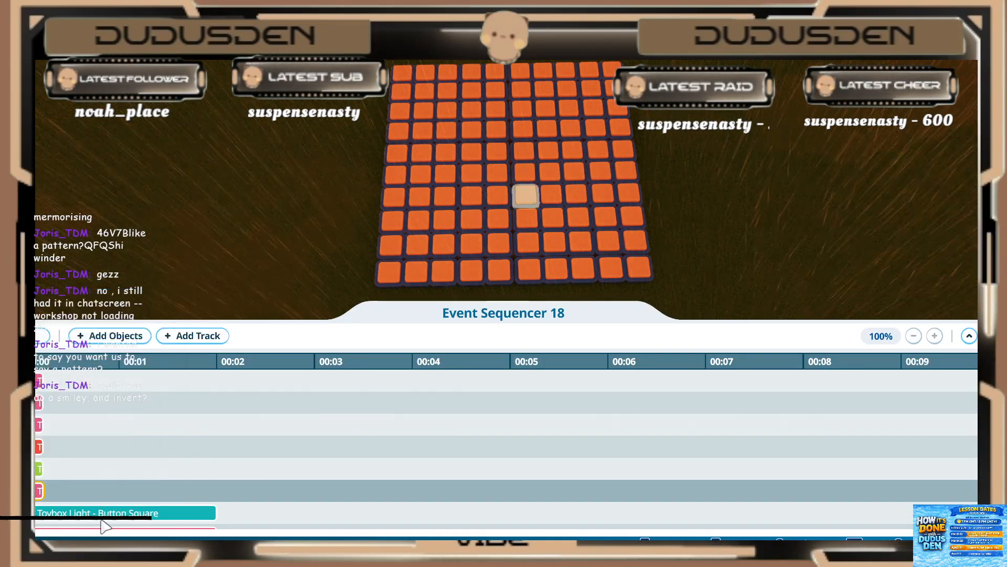
click(128, 455)
text(.2)
key(Return)
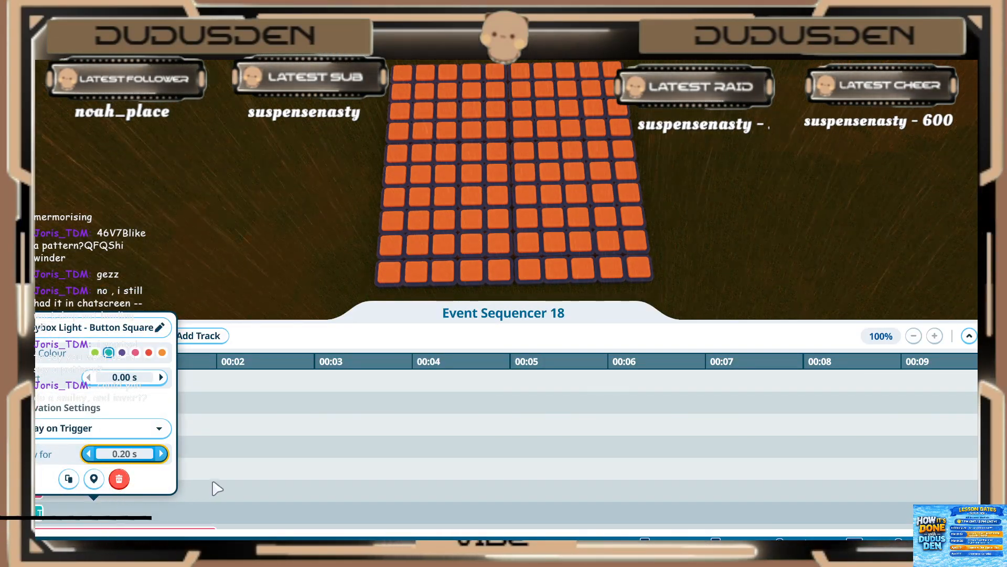
Step: Set the play duration of the twenty-second light track, the pink one above the purple tracks, to 0.20 s
scroll(214, 484, down, 2)
click(145, 489)
click(141, 432)
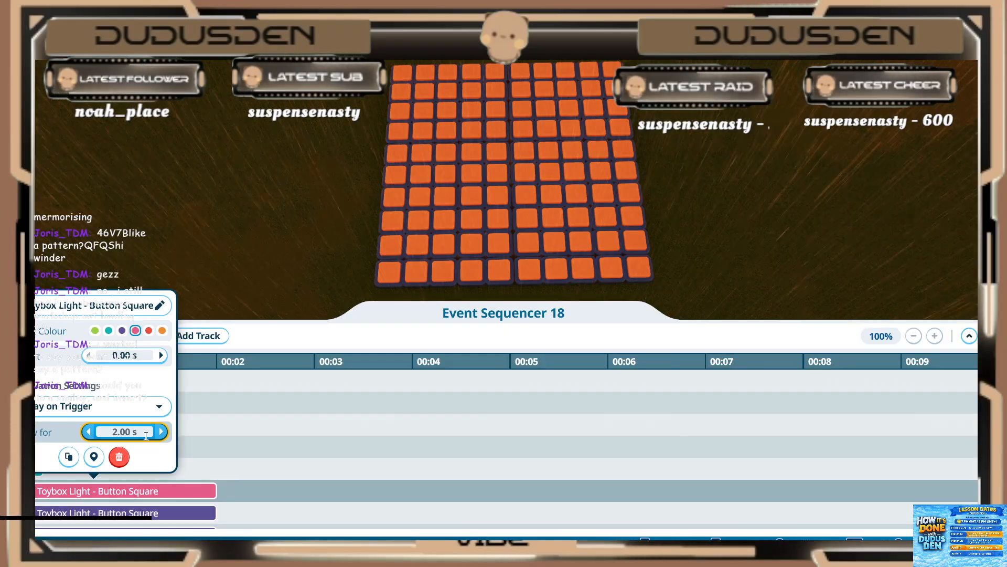
text(.2)
key(Return)
Step: Set the play duration of the last two light tracks, both purple, to 0.20 s
scroll(218, 477, down, 1)
click(164, 496)
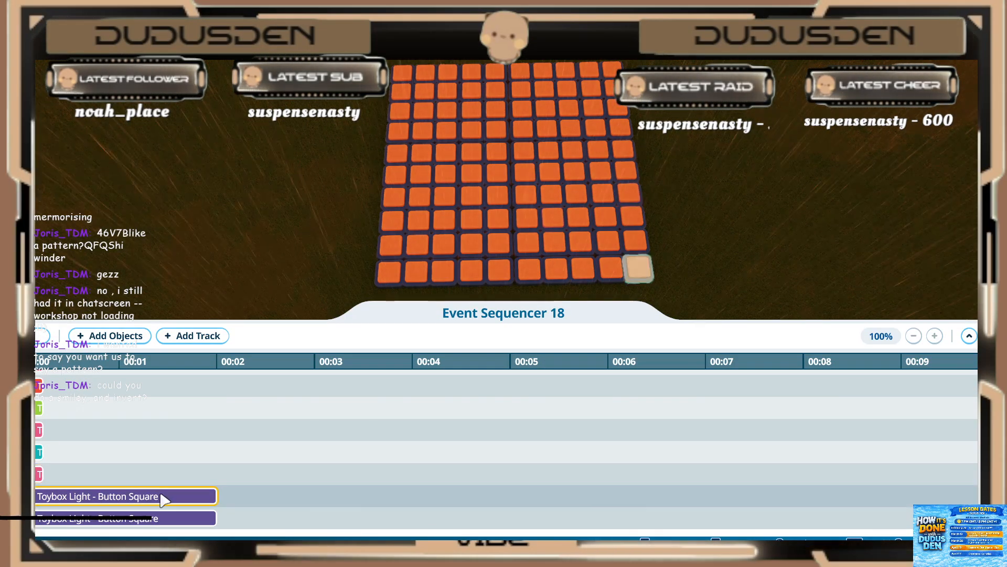
text(.2)
key(Return)
click(132, 520)
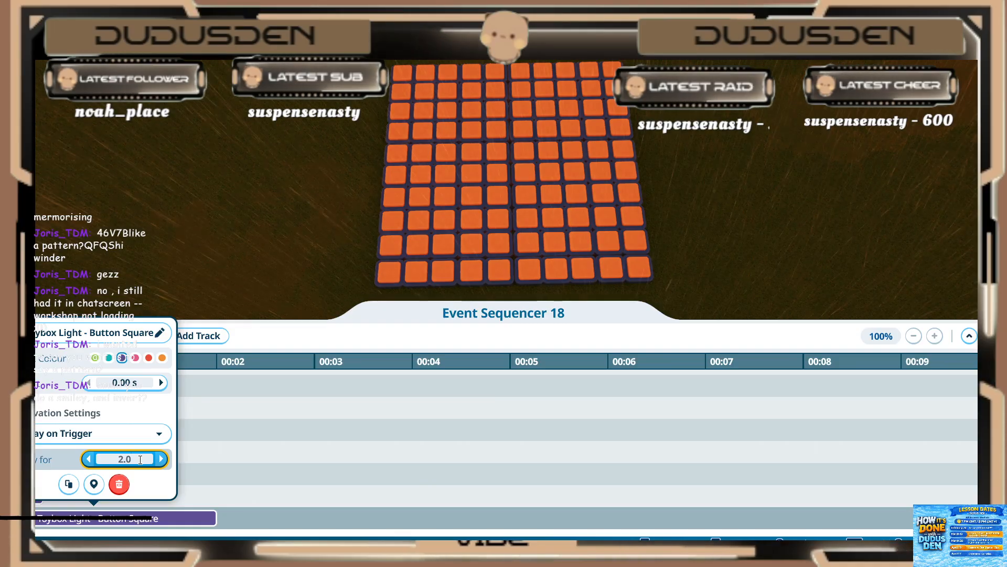
text(.2)
key(Return)
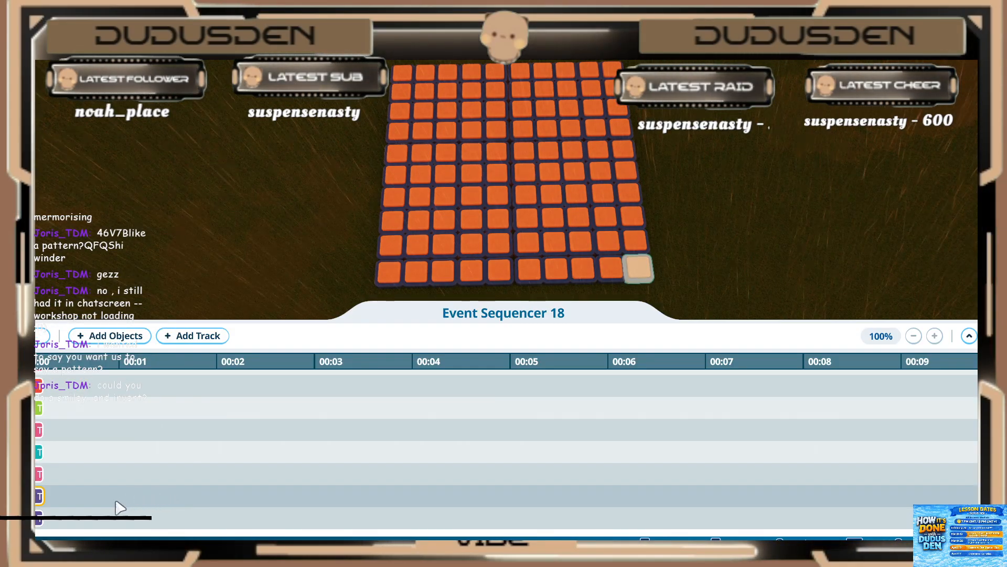
click(82, 336)
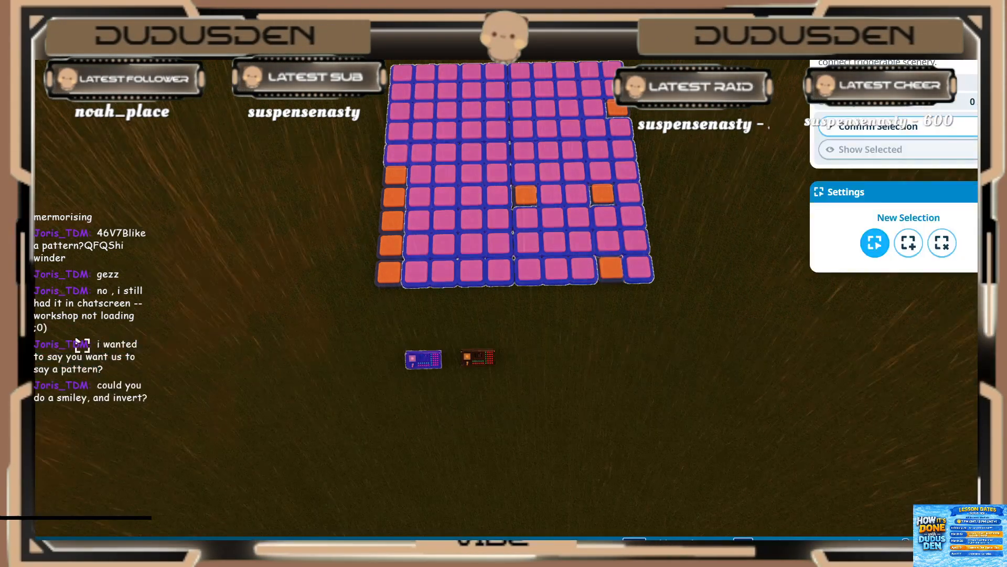
key(d)
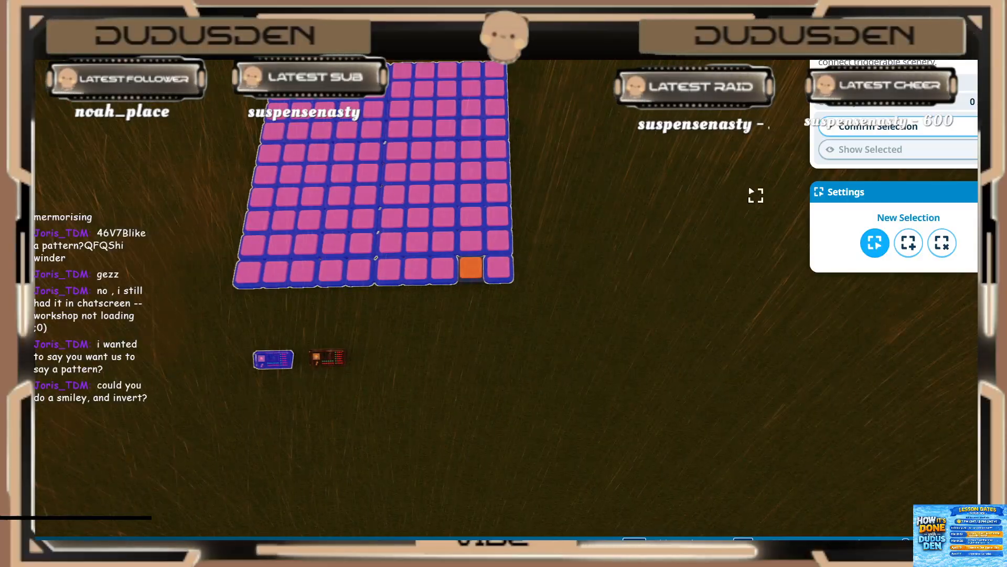
click(882, 128)
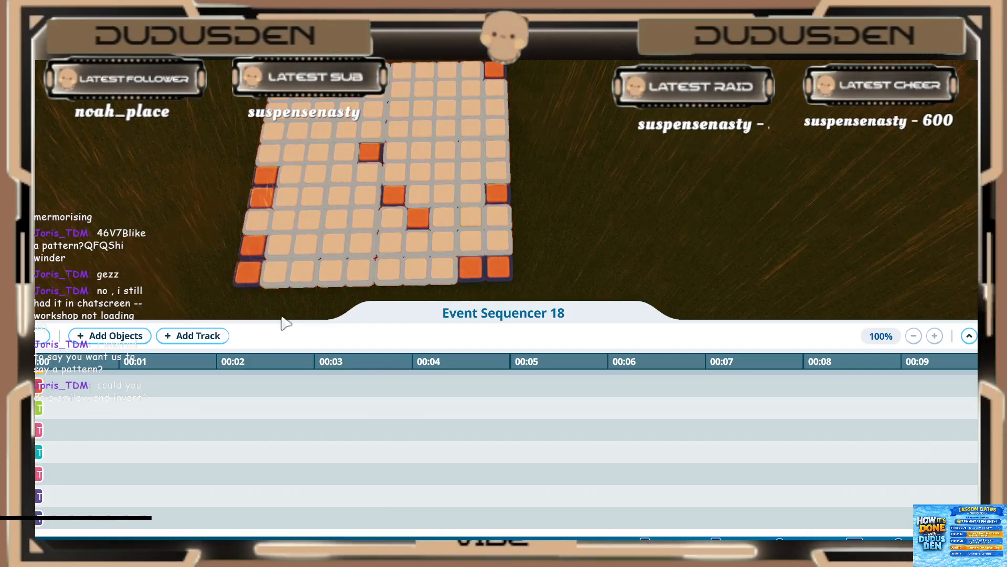
Step: Play the sequence several times to check the shortened smiley pattern on the light grid
key(s)
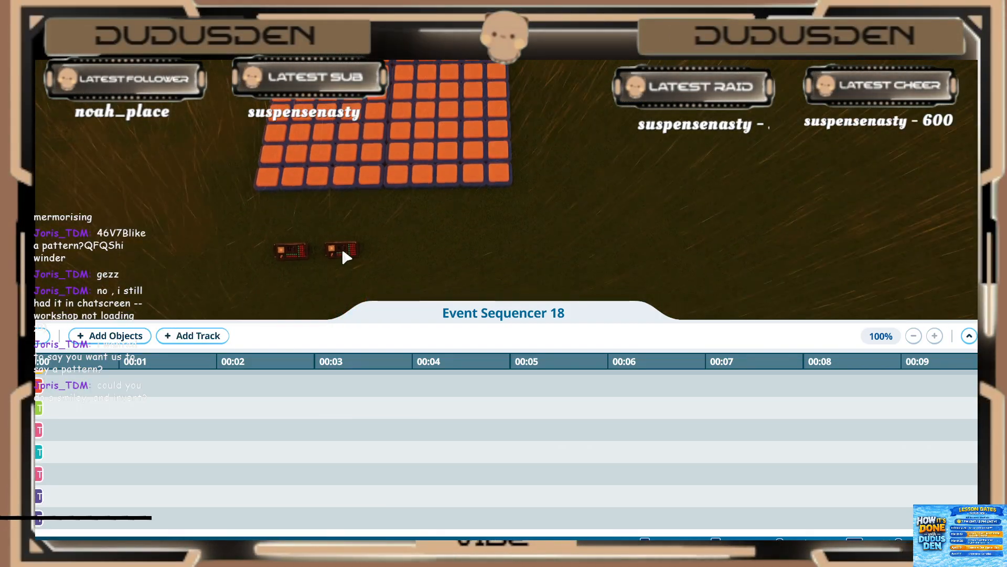
key(w)
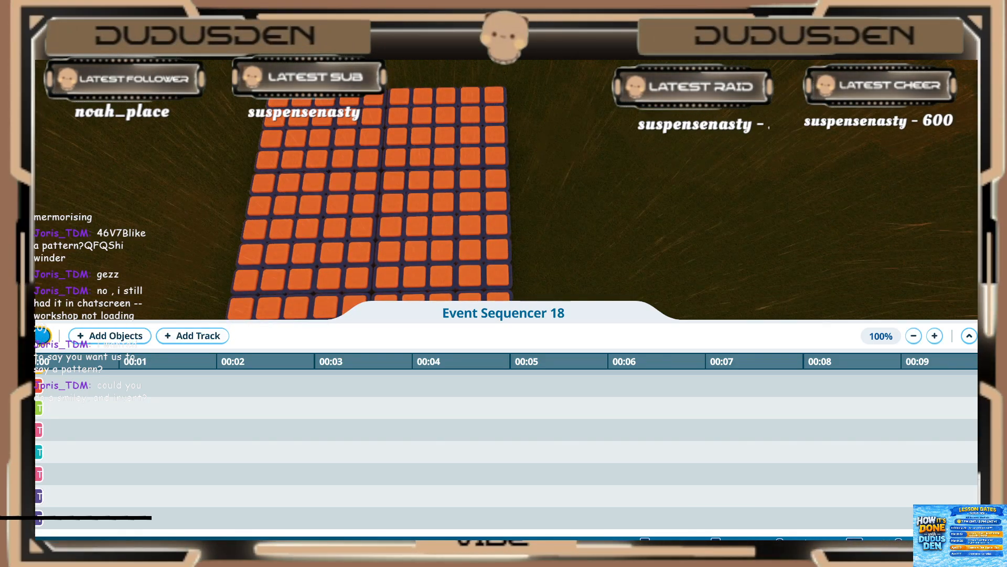
click(42, 336)
click(42, 336)
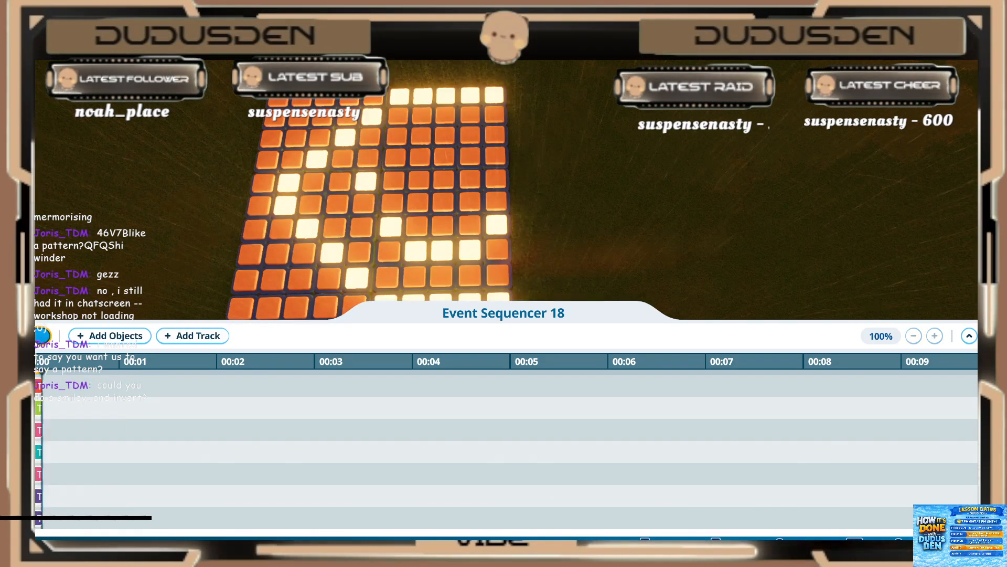
click(42, 336)
click(42, 336)
click(42, 335)
click(42, 336)
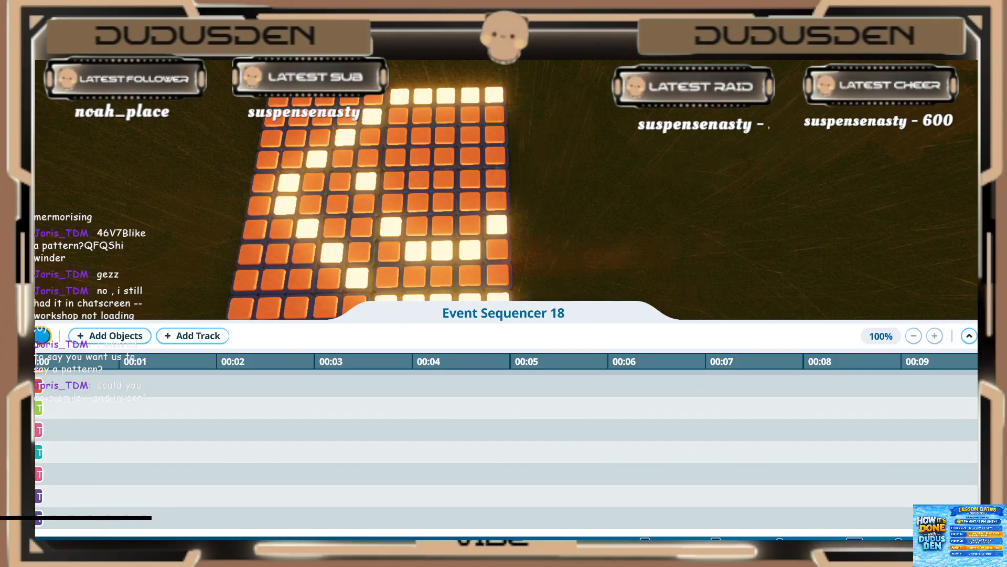
click(42, 336)
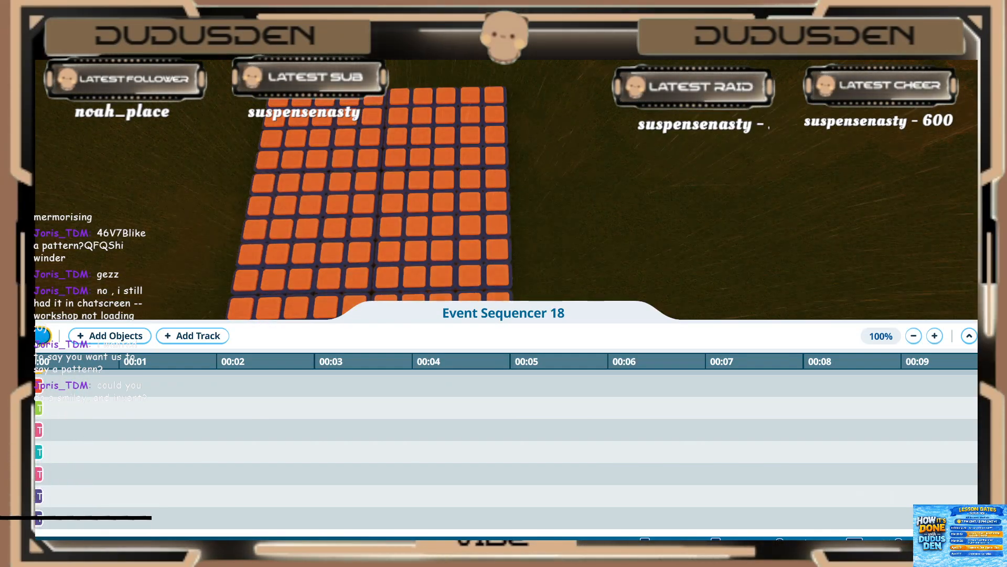
click(42, 336)
click(42, 336)
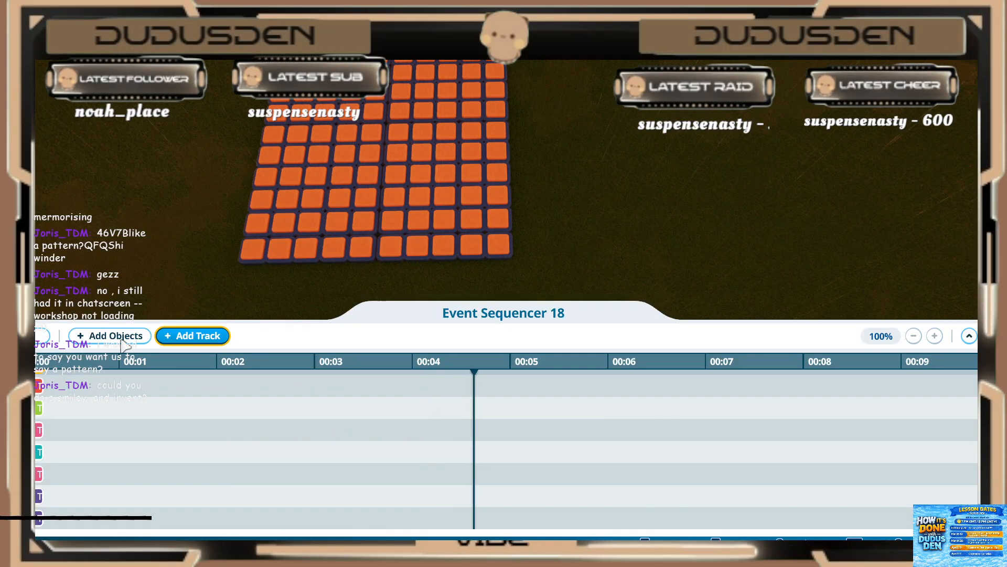
Step: Select lights to add to the sequencer, forming the smiley's outline, eye and mouth shifted one column left
click(118, 340)
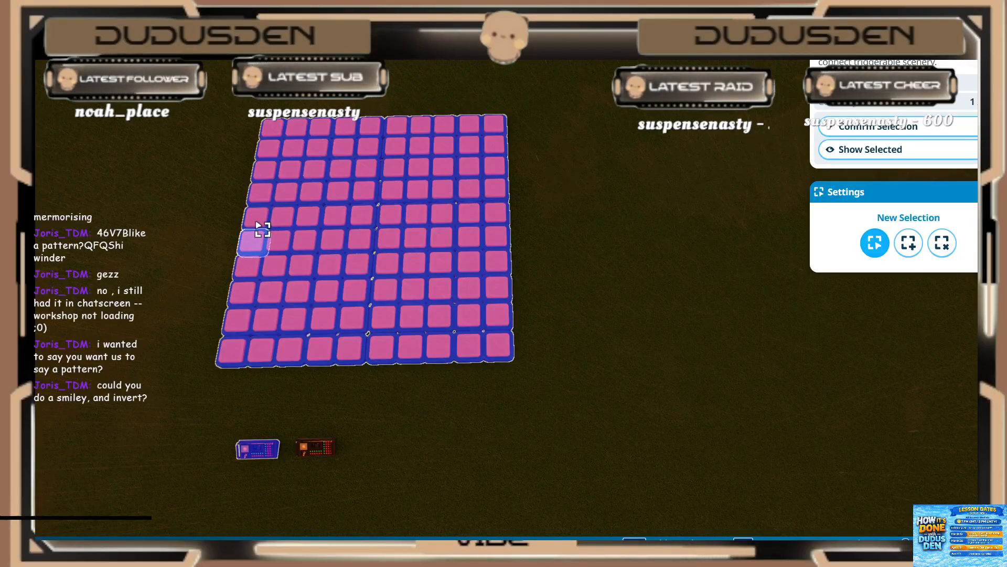
shift+click(257, 216)
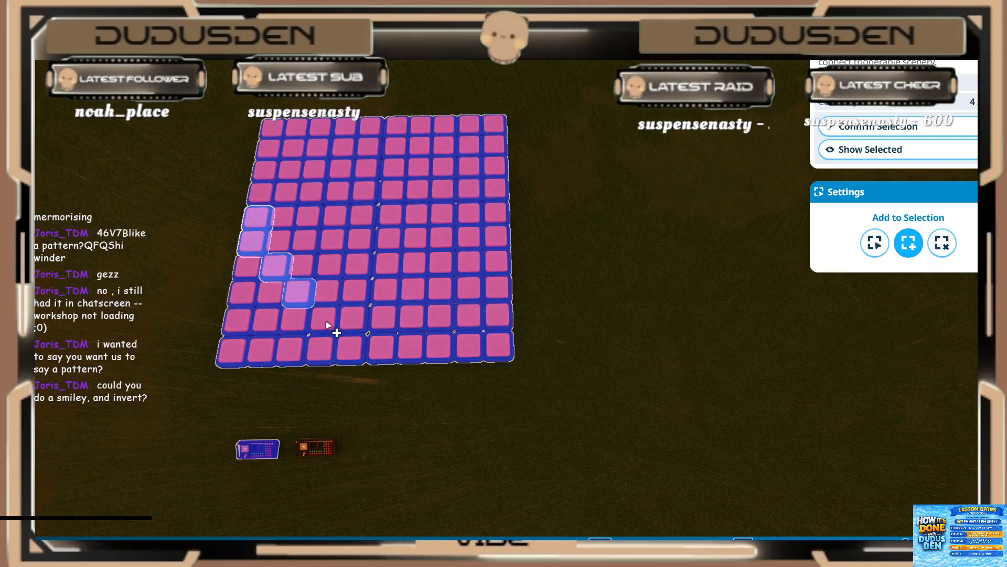
mouse_move(327, 323)
mouse_down()
mouse_move(352, 343)
mouse_move(437, 350)
mouse_up()
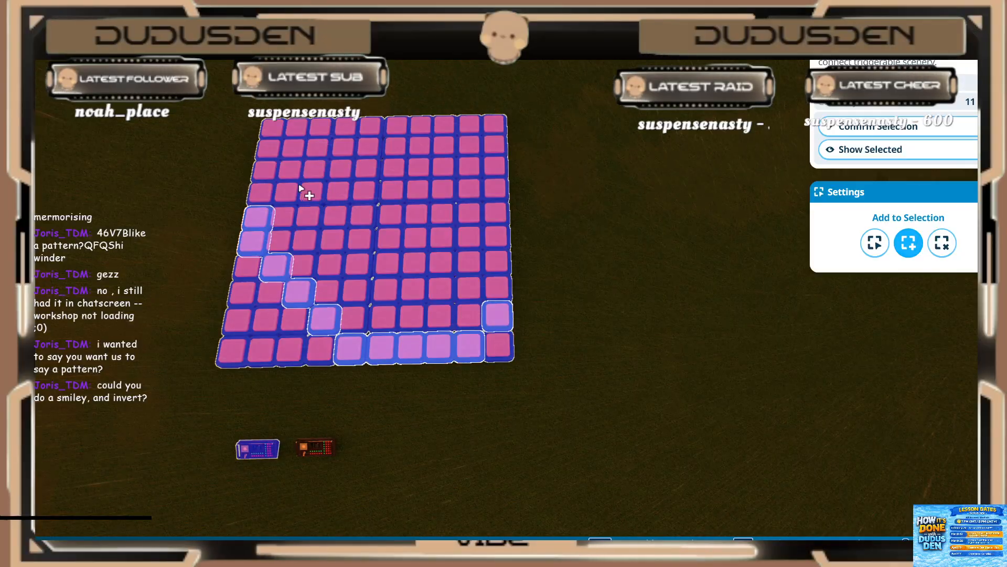
drag(297, 189, 336, 160)
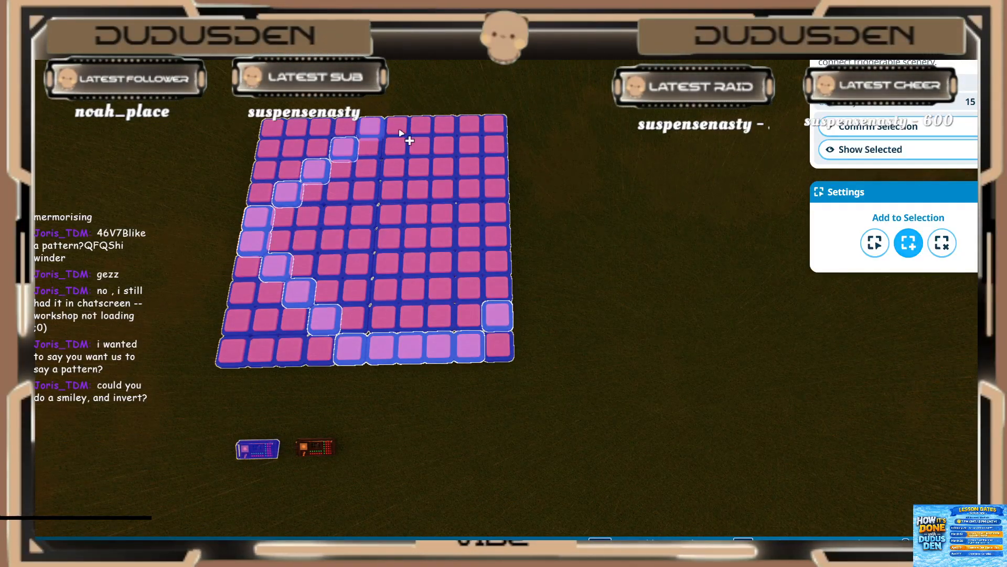
click(497, 152)
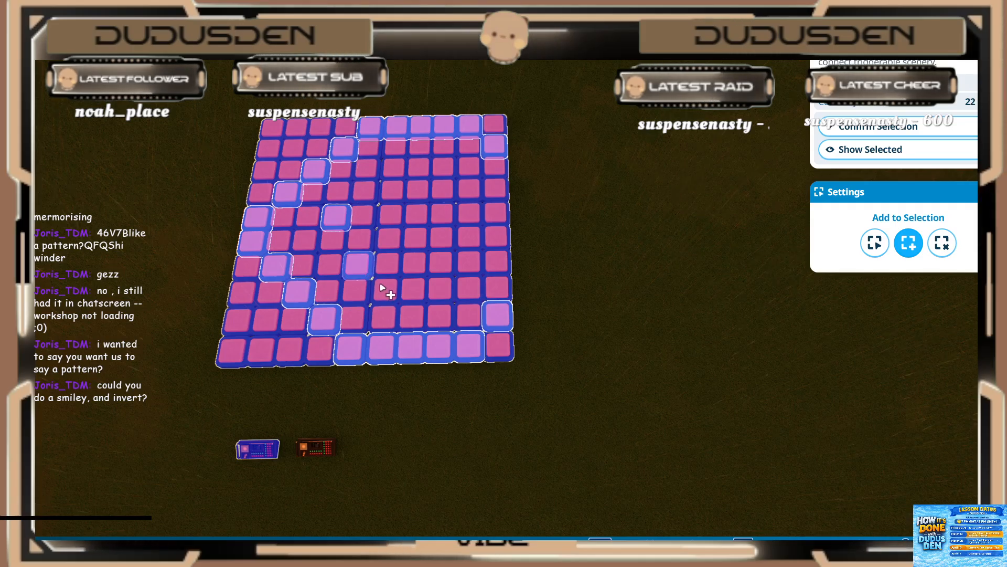
drag(381, 285, 440, 284)
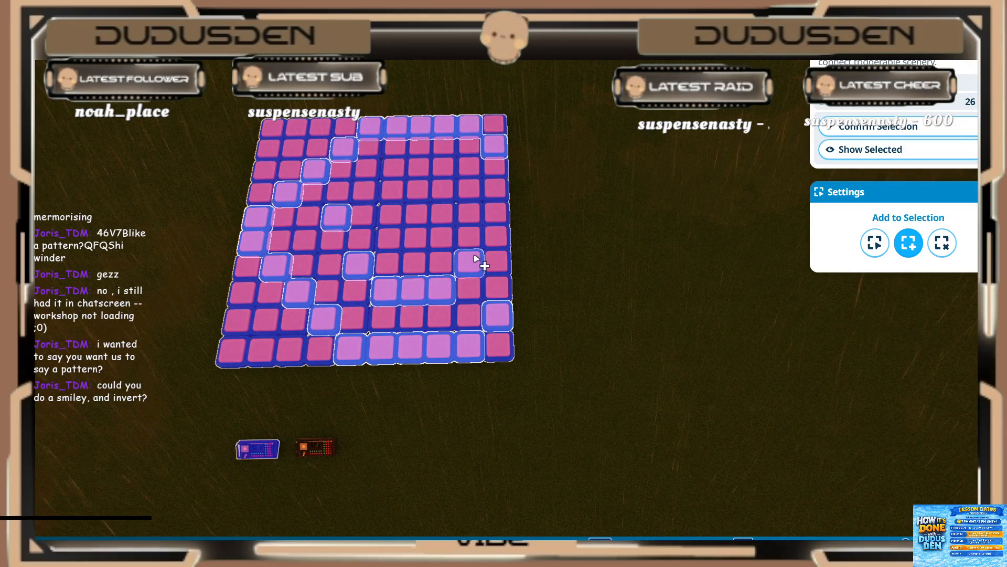
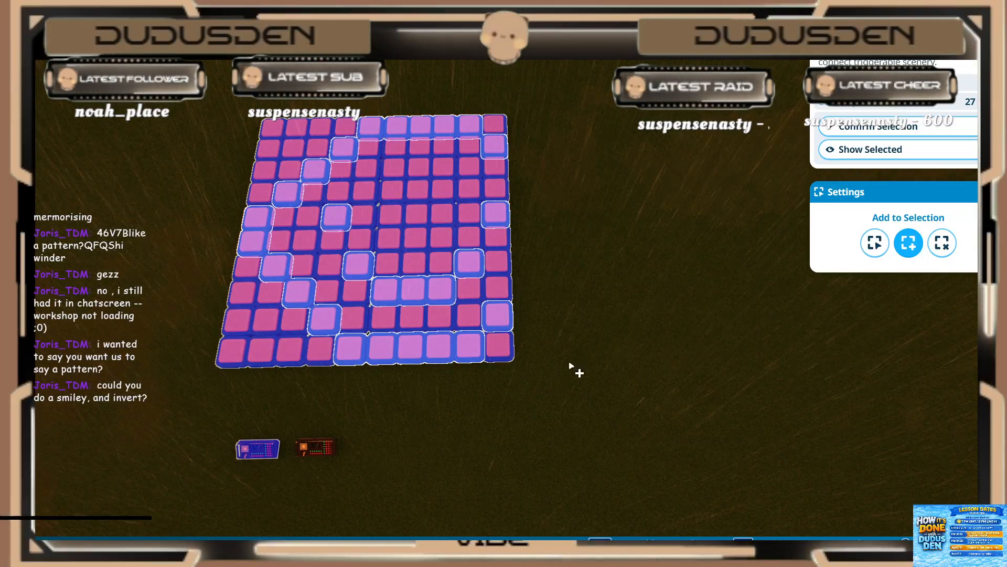
Step: Confirm the selected lights into the sequencer and place the first new green clip on the first track, starting at 0.20 s
click(895, 137)
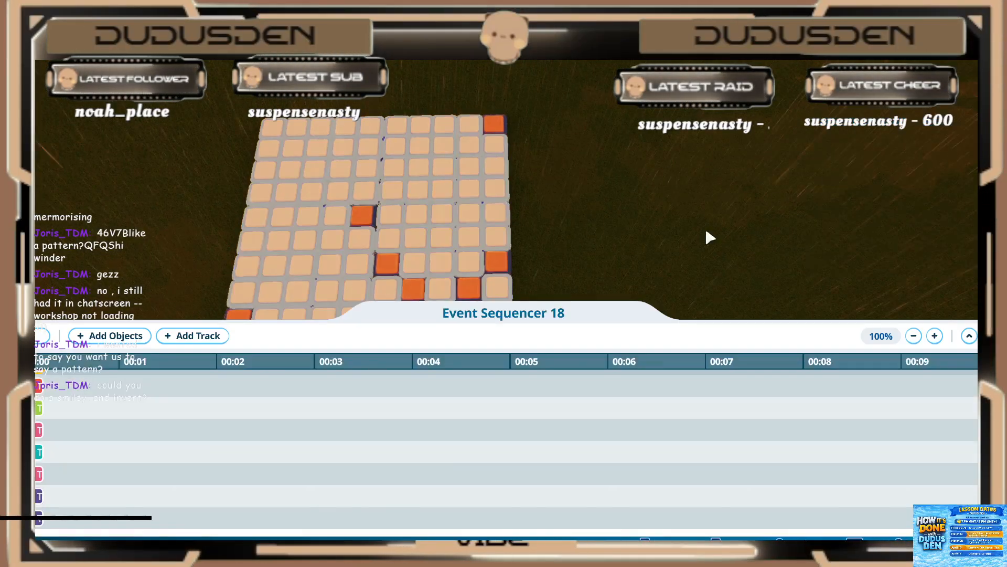
scroll(133, 468, up, 8)
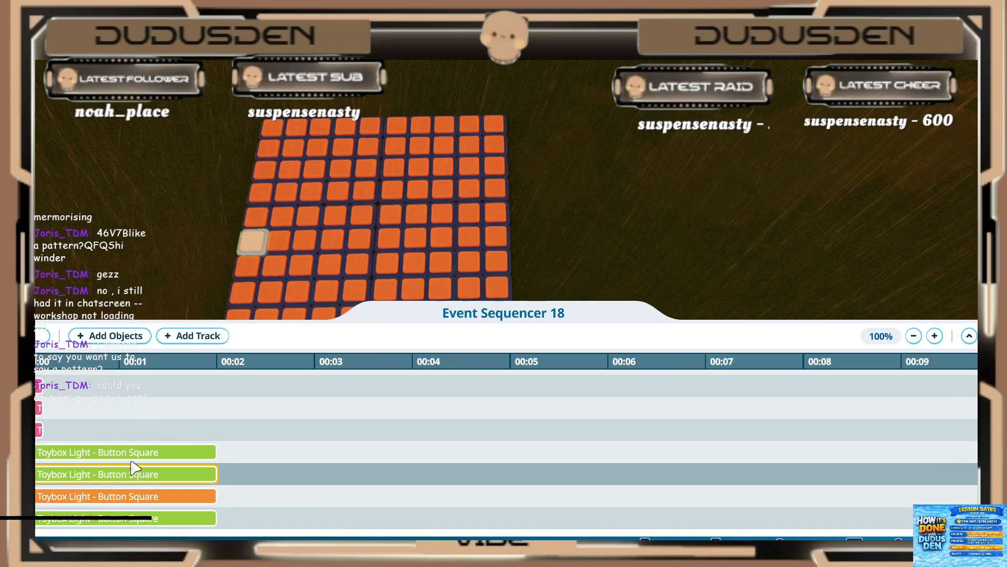
key(s)
key(a)
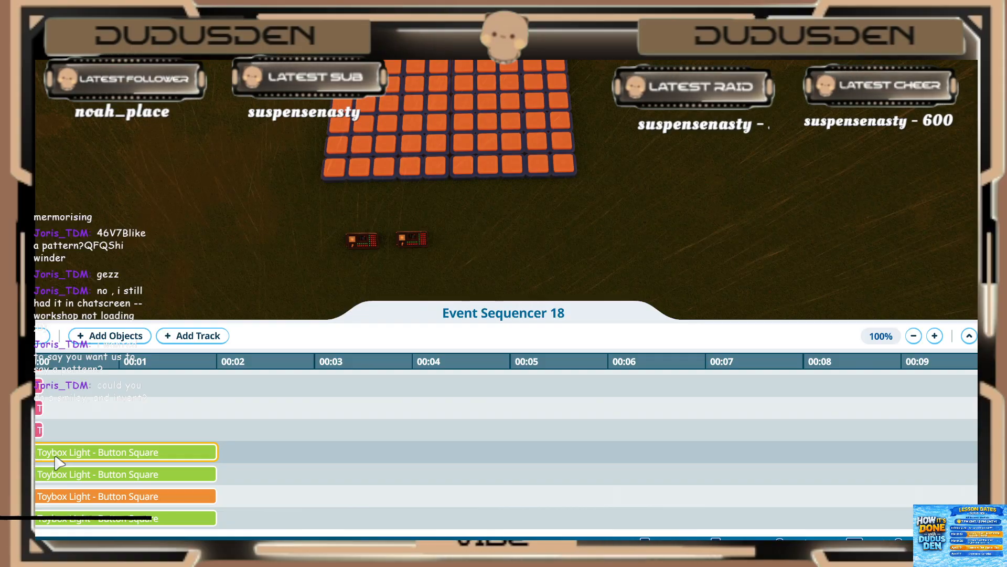
drag(52, 458, 74, 385)
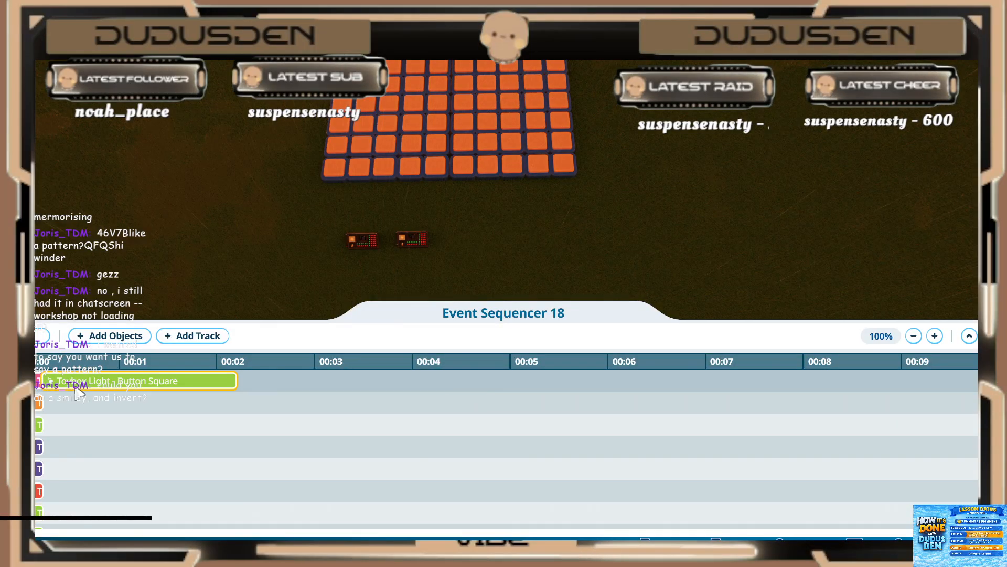
Step: Move the next new green and orange clips behind the short clips on the second and third tracks, starting at 0.20 s
scroll(93, 492, down, 1)
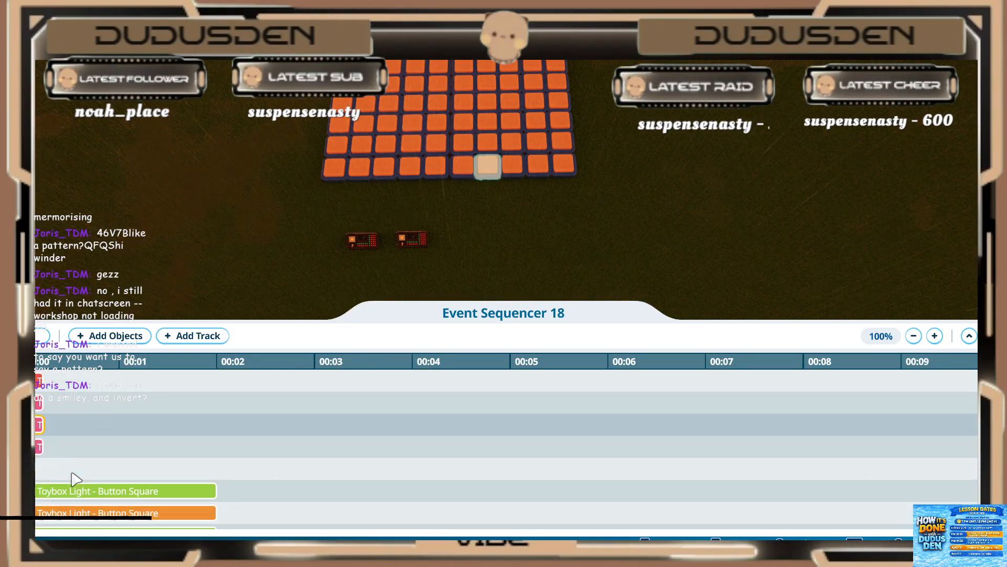
drag(79, 468, 92, 402)
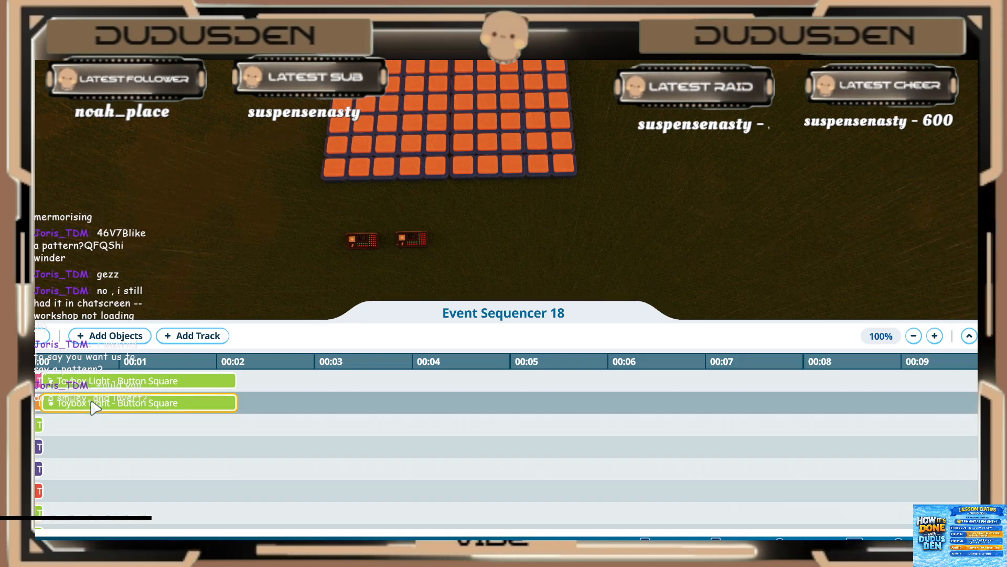
scroll(102, 441, down, 5)
drag(90, 512, 110, 428)
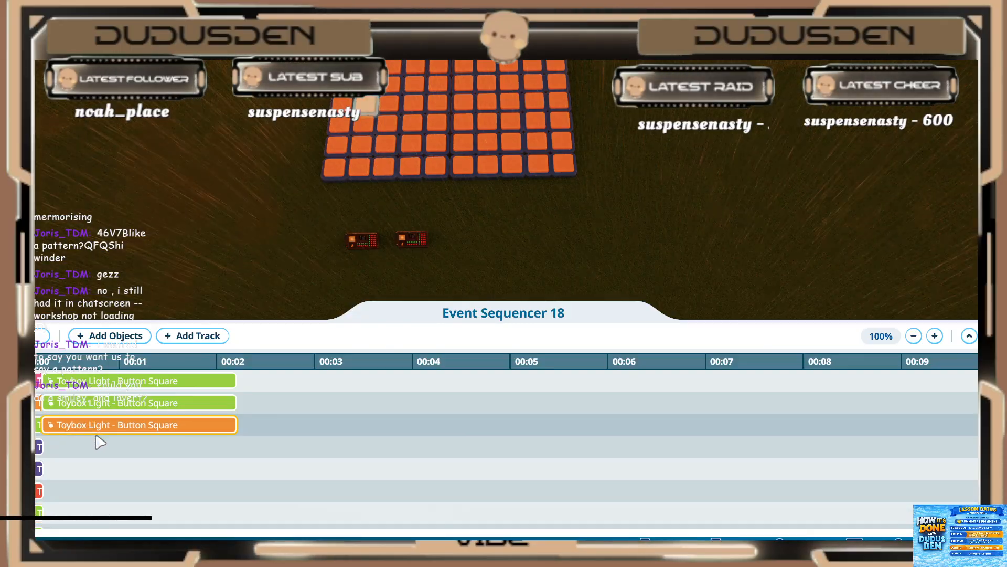
Step: Place the next new green and purple clips on the fourth and fifth tracks, directly after their 0.20 s clips
scroll(98, 441, down, 3)
scroll(96, 450, up, 3)
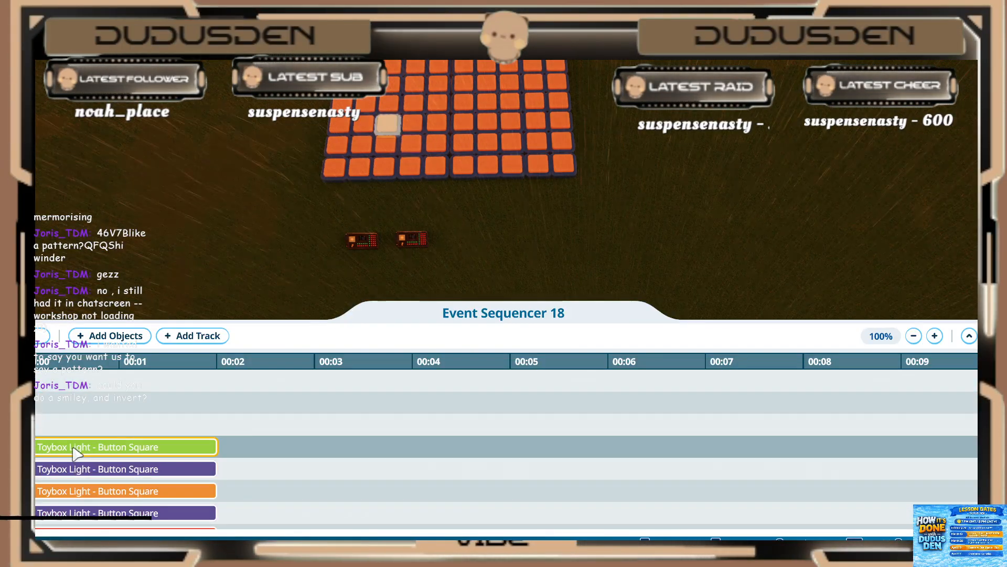
drag(81, 447, 102, 410)
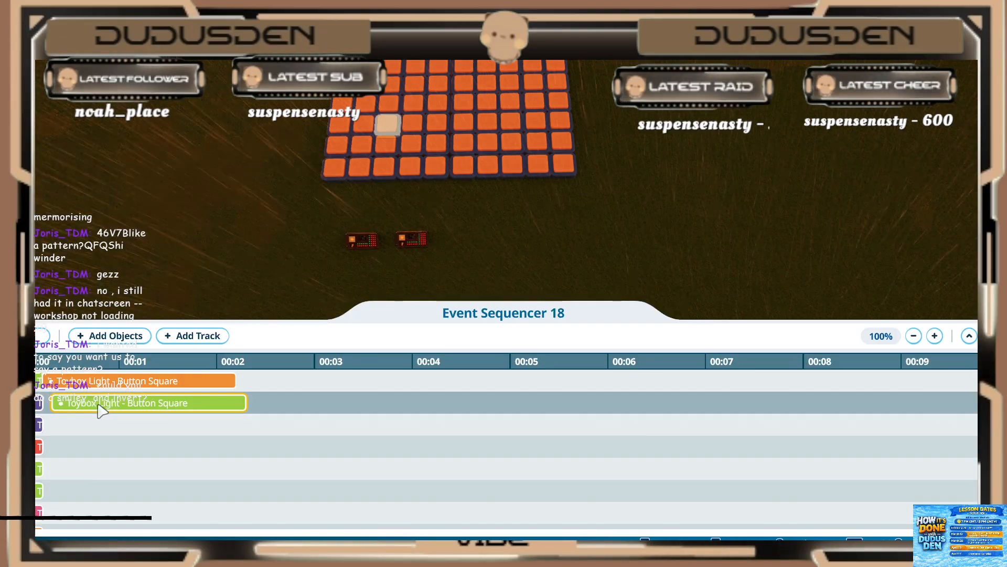
scroll(90, 446, down, 3)
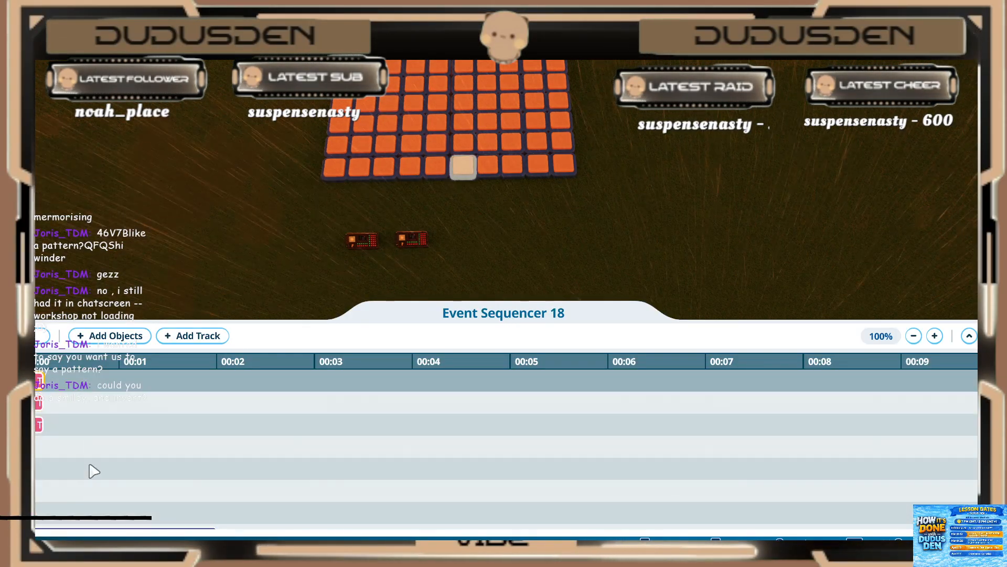
scroll(89, 468, down, 1)
drag(81, 509, 102, 402)
scroll(93, 464, up, 4)
scroll(93, 420, up, 3)
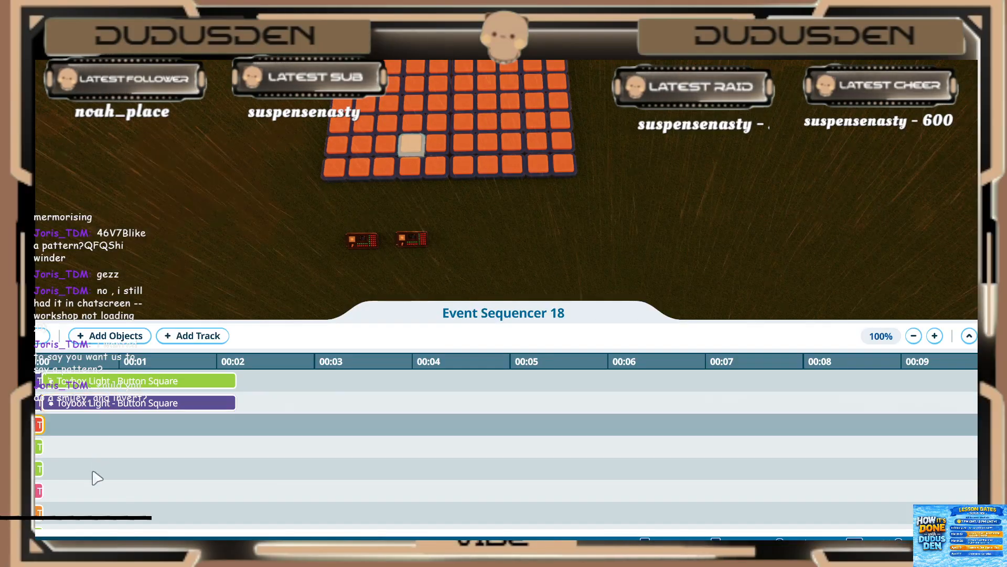
Step: Place the next new orange clip on the sixth track, directly after its short red clip at 0.20 s
scroll(92, 473, down, 5)
drag(90, 482, 124, 467)
scroll(101, 448, up, 5)
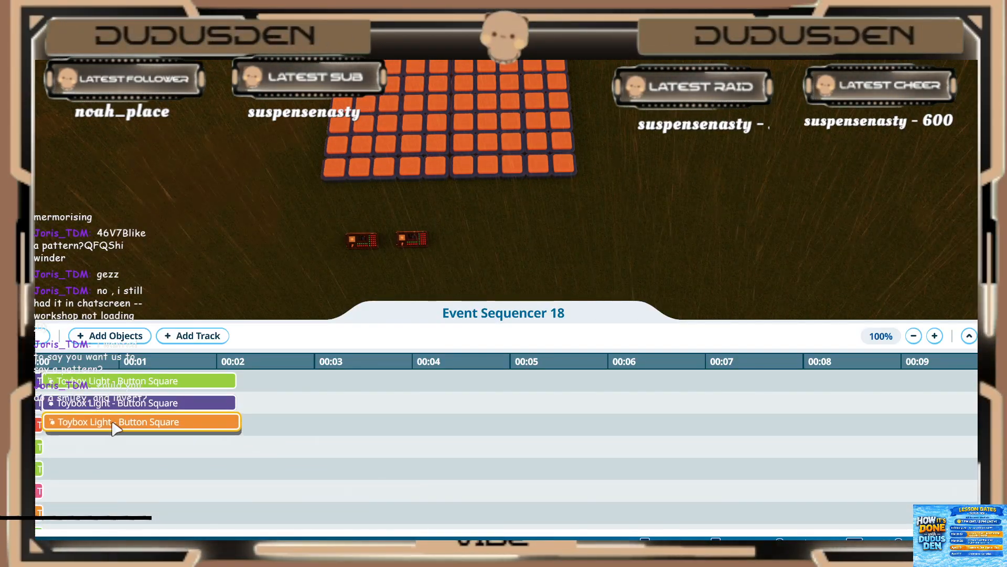
drag(112, 422, 112, 423)
Step: Place the next new purple and red clips on the seventh and eighth tracks, directly after their short green clips
scroll(106, 445, down, 8)
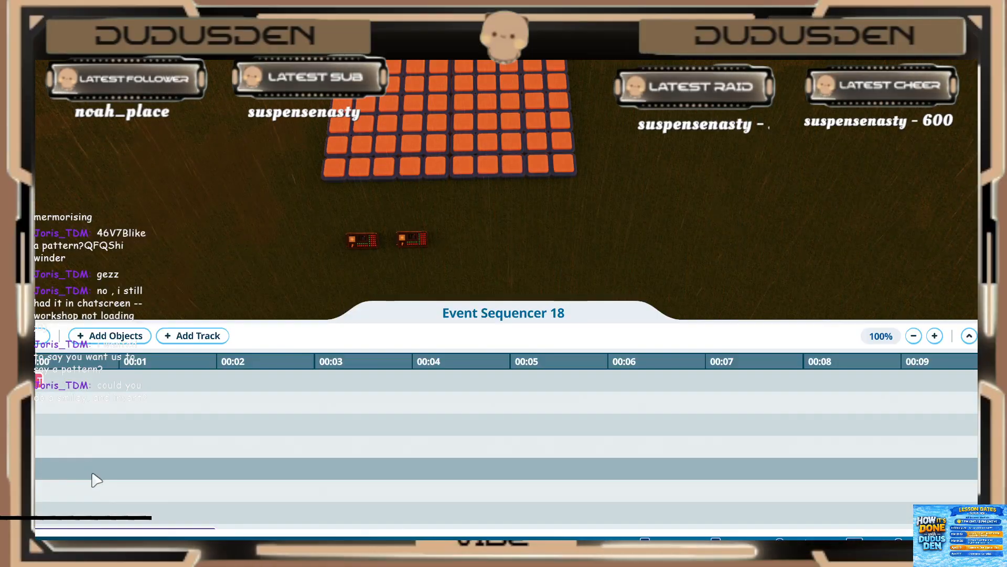
scroll(96, 478, up, 3)
drag(117, 444, 113, 466)
scroll(112, 466, down, 8)
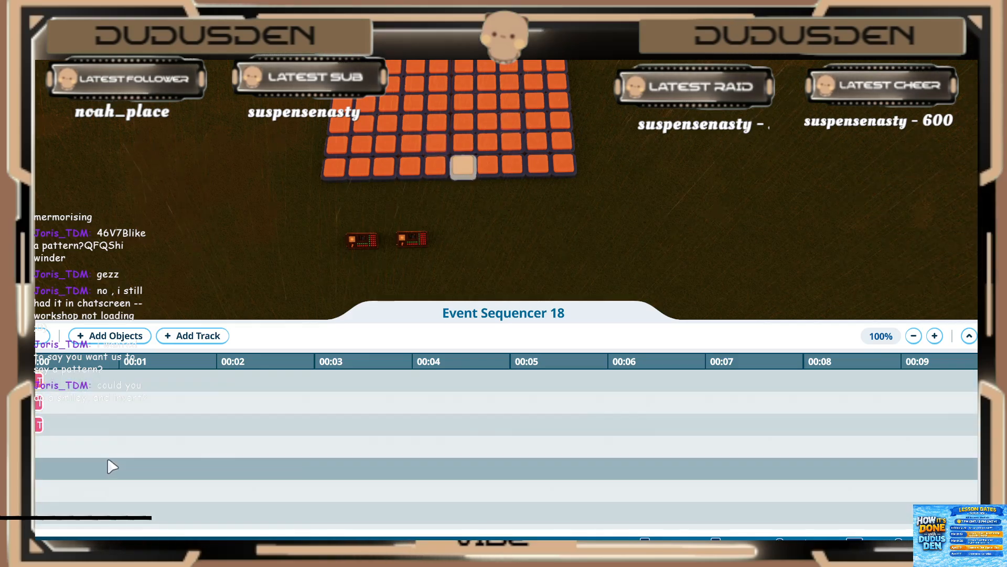
drag(90, 515, 135, 481)
drag(122, 409, 114, 402)
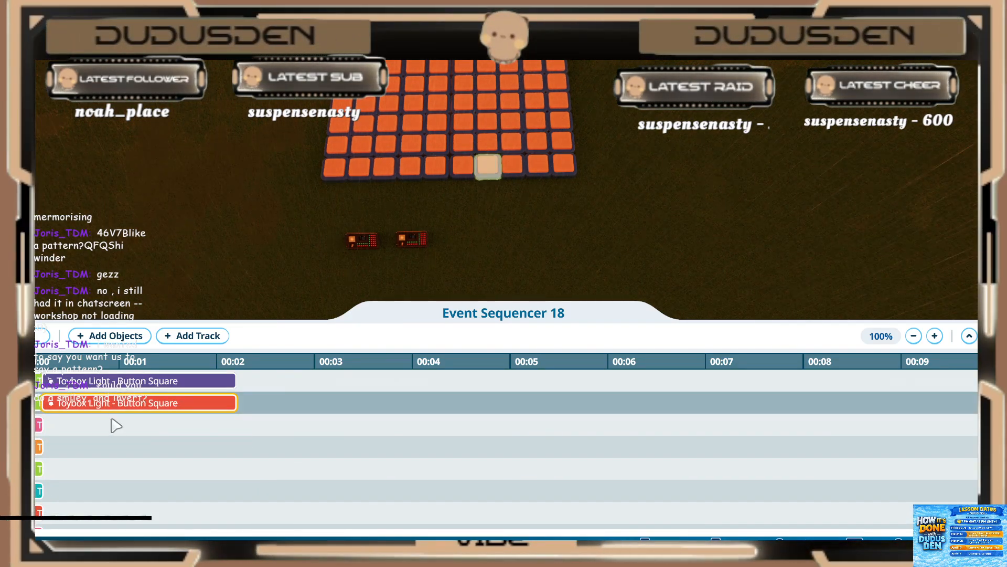
Step: Place the next new orange clip on the ninth track, directly after its short pink clip at 0.20 s
scroll(102, 468, down, 5)
scroll(91, 464, down, 1)
drag(72, 514, 81, 470)
scroll(104, 462, up, 10)
scroll(105, 469, up, 1)
scroll(79, 470, down, 7)
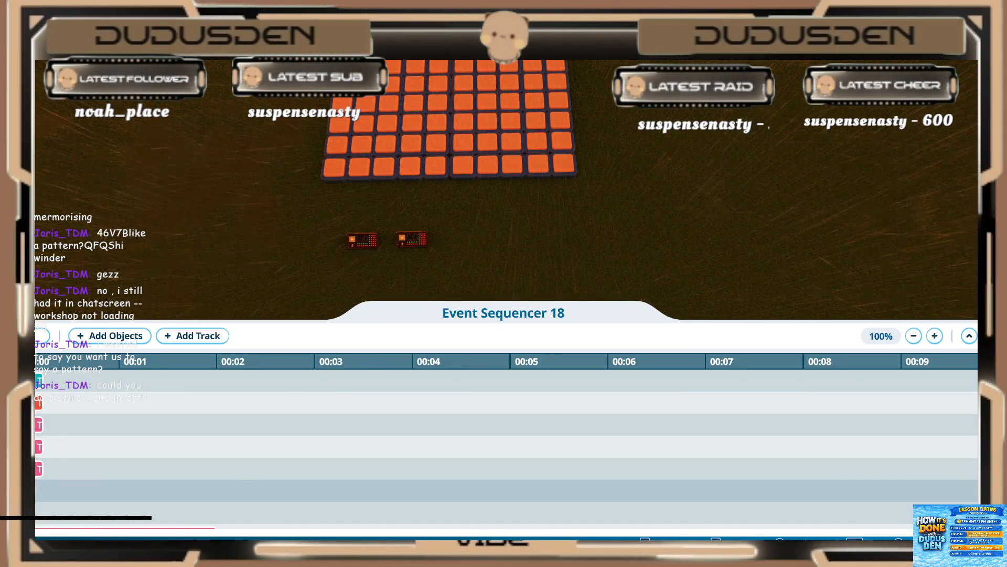
Step: Move the next new pink and red clips behind the short clips on the tenth and eleventh tracks
drag(43, 492, 68, 406)
scroll(118, 451, up, 3)
scroll(78, 421, down, 3)
drag(78, 514, 98, 435)
scroll(93, 470, up, 3)
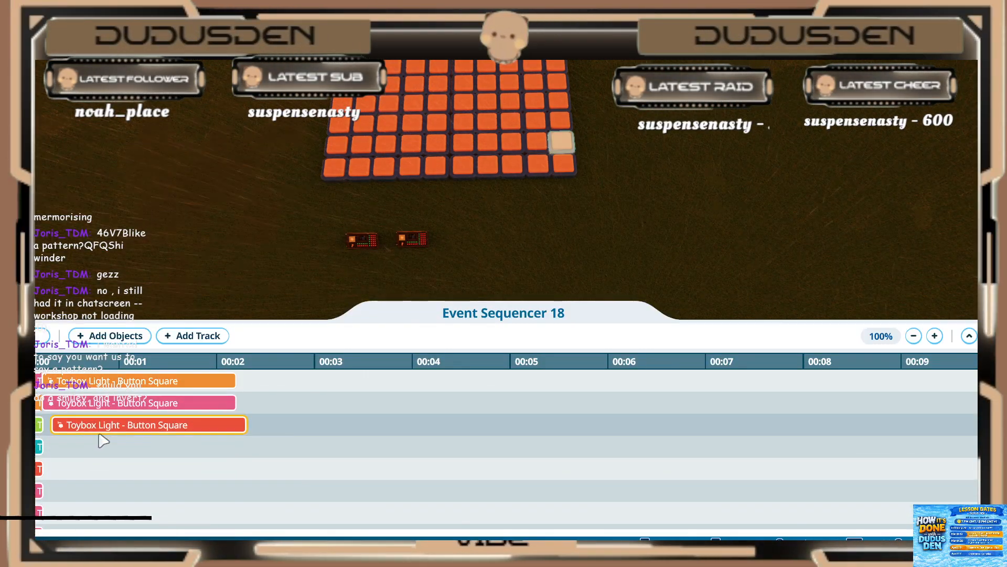
Step: Place the next new green and pink clips at 0.20 s on the twelfth and thirteenth tracks, after the short teal and red clips
scroll(89, 440, down, 3)
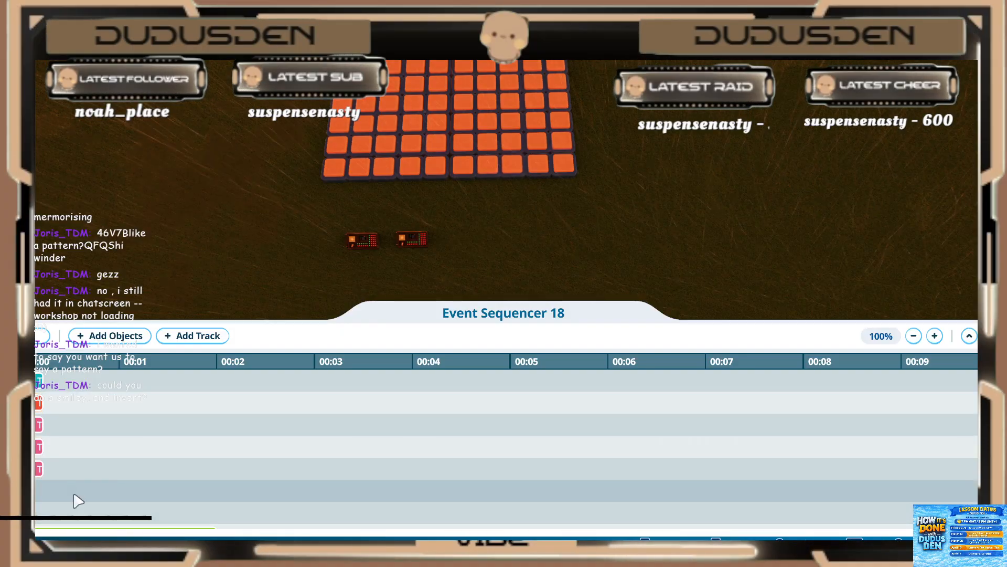
scroll(90, 468, up, 3)
drag(81, 501, 98, 431)
scroll(74, 477, down, 5)
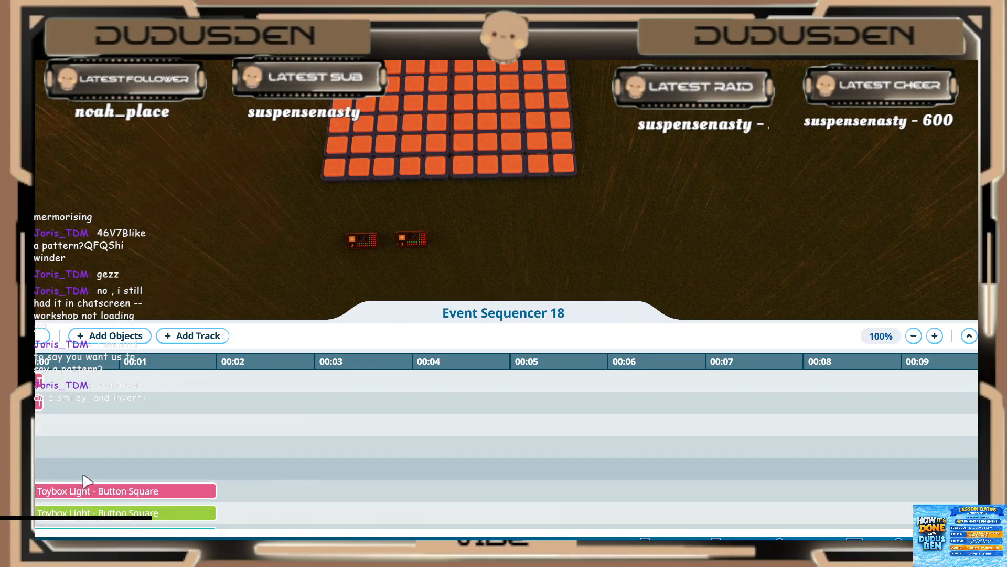
drag(86, 480, 104, 468)
scroll(107, 450, up, 5)
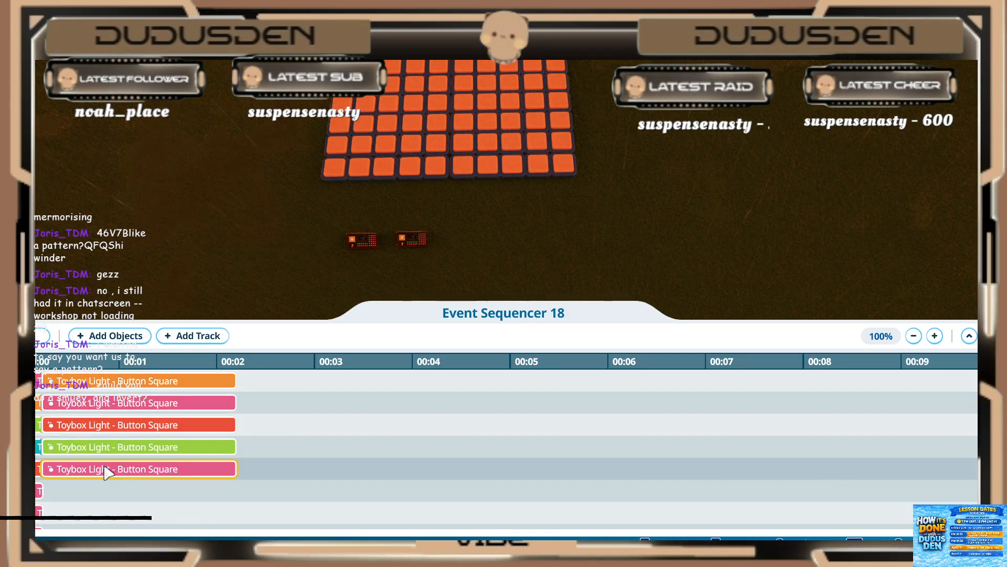
Step: Place the next new green and teal clips on the fourteenth and fifteenth tracks, directly after their short pink clips
scroll(100, 472, down, 6)
drag(88, 511, 104, 447)
scroll(94, 465, up, 6)
scroll(109, 461, down, 2)
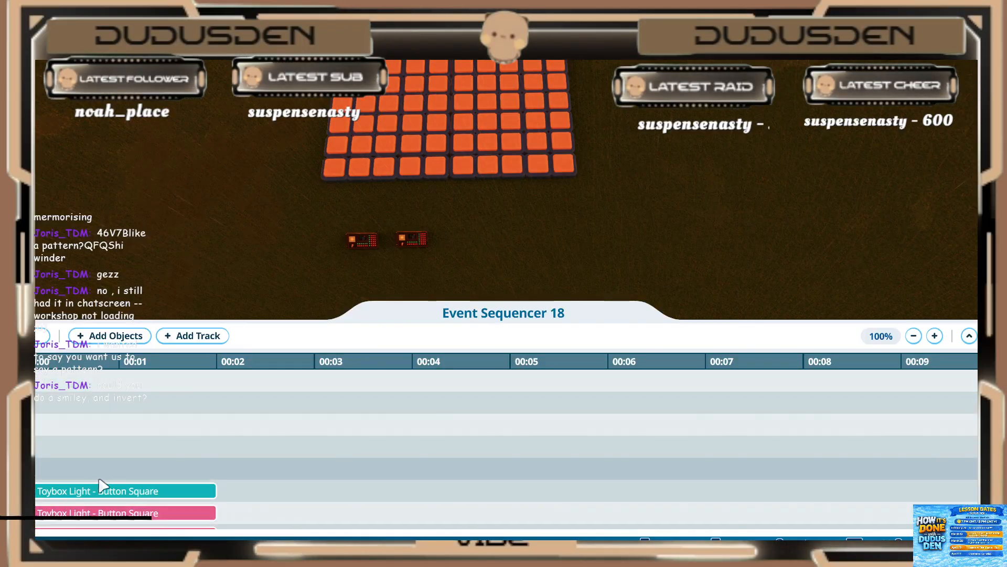
drag(92, 494, 106, 446)
scroll(106, 446, up, 4)
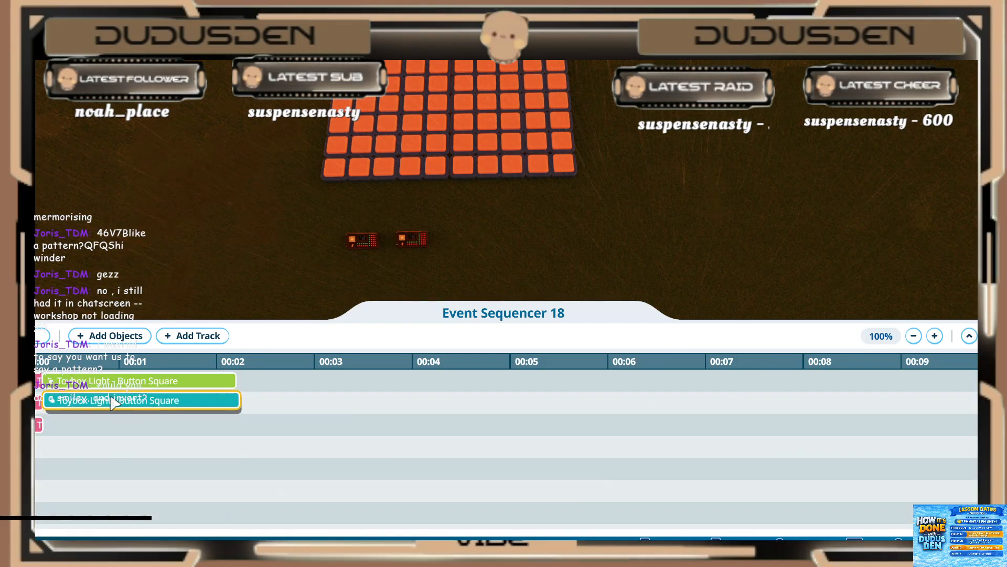
drag(110, 397, 110, 399)
Step: Place the next two pink, orange, pink and purple clips on the sixteenth to twentieth tracks, each starting at 0.20 s
scroll(108, 451, down, 3)
drag(95, 488, 67, 431)
scroll(92, 461, up, 1)
scroll(100, 437, up, 2)
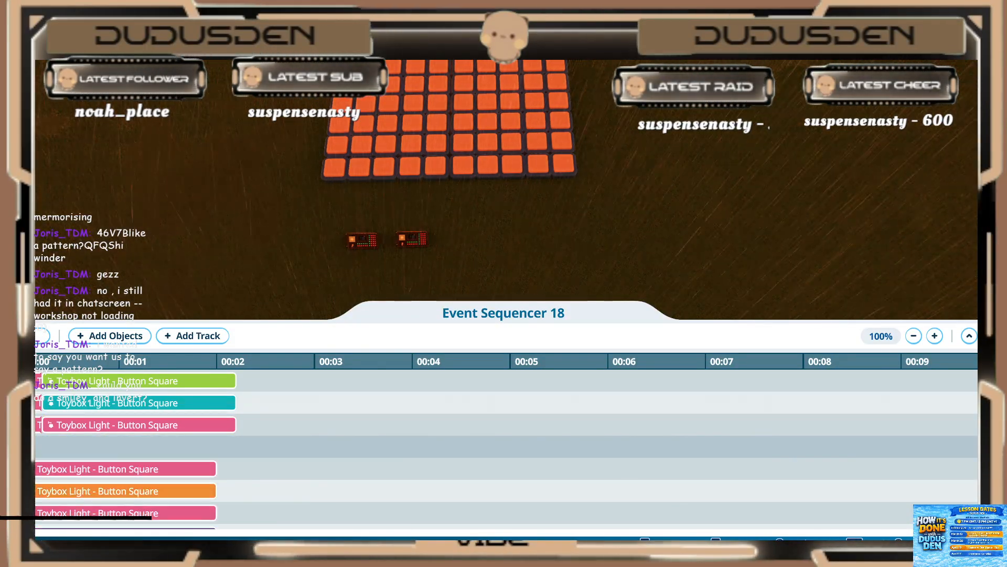
drag(43, 451, 88, 495)
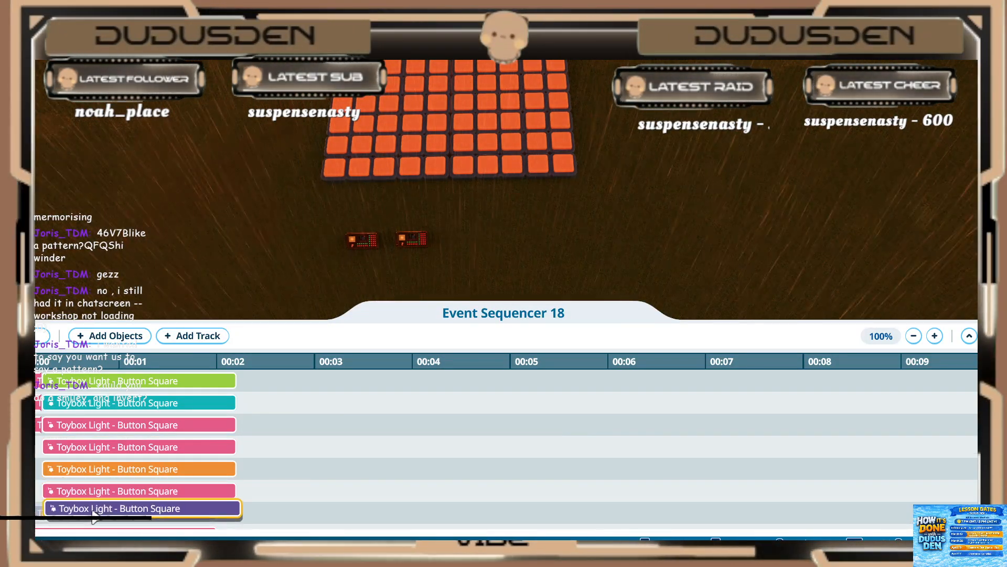
drag(100, 512, 133, 517)
Step: Shift the remaining seven new light clips, from the pink one below the purple to the last red one, to start at 0.20 s
scroll(106, 511, down, 2)
scroll(131, 514, down, 2)
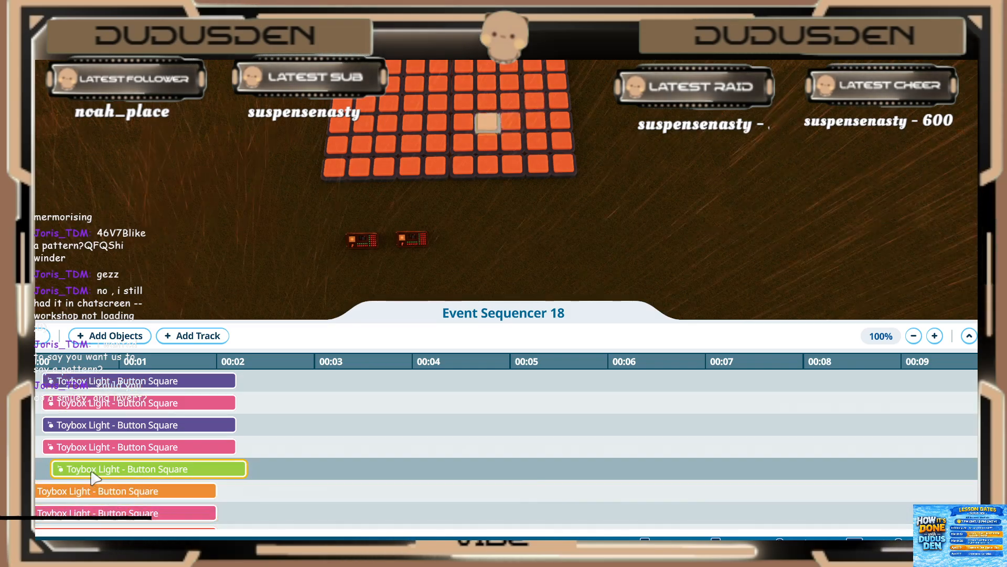
drag(91, 473, 98, 496)
scroll(99, 496, down, 2)
scroll(92, 491, down, 7)
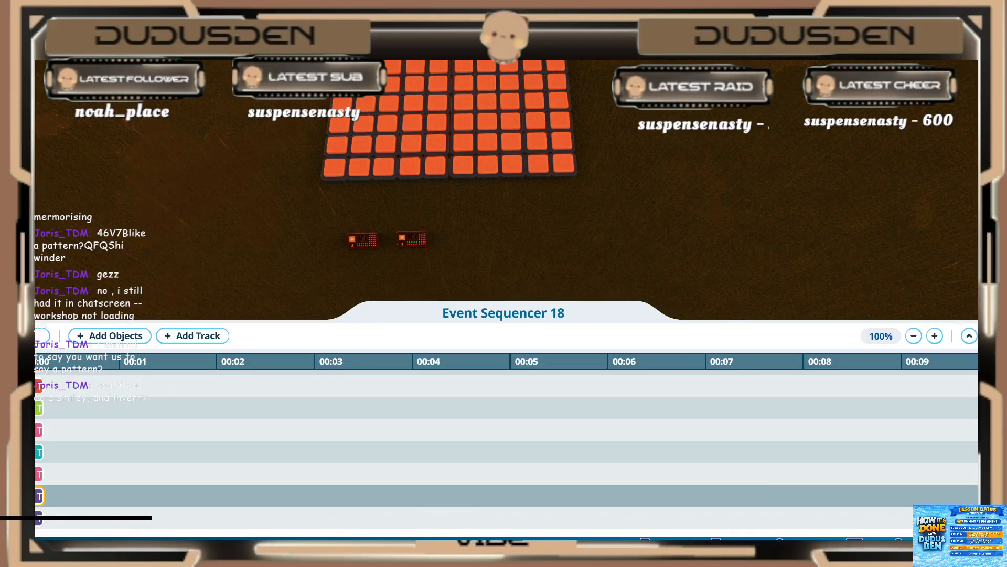
Step: Move the leftover short pink and red clips from below the new tracks up to time zero, ahead of the long clips
scroll(69, 442, up, 2)
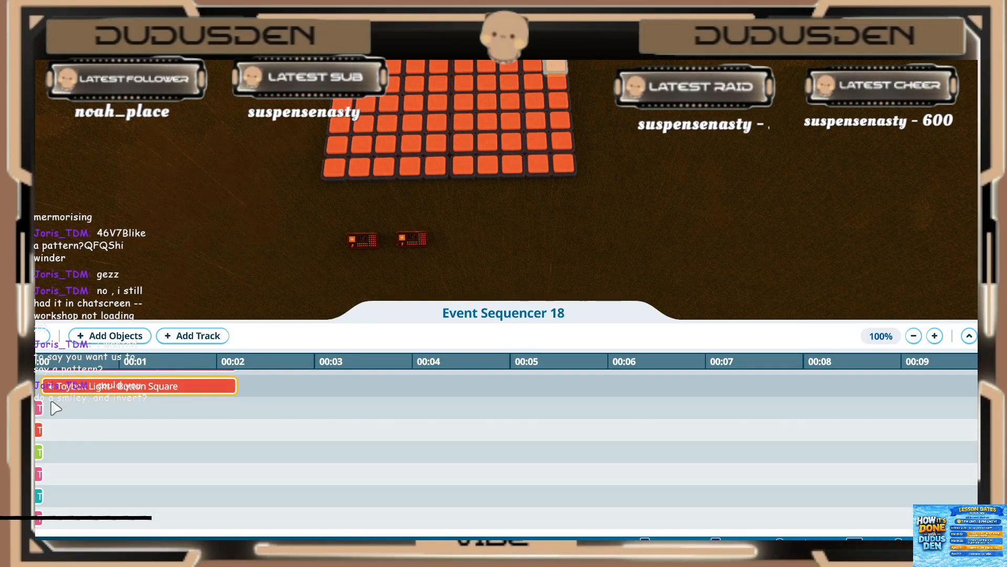
scroll(47, 404, down, 1)
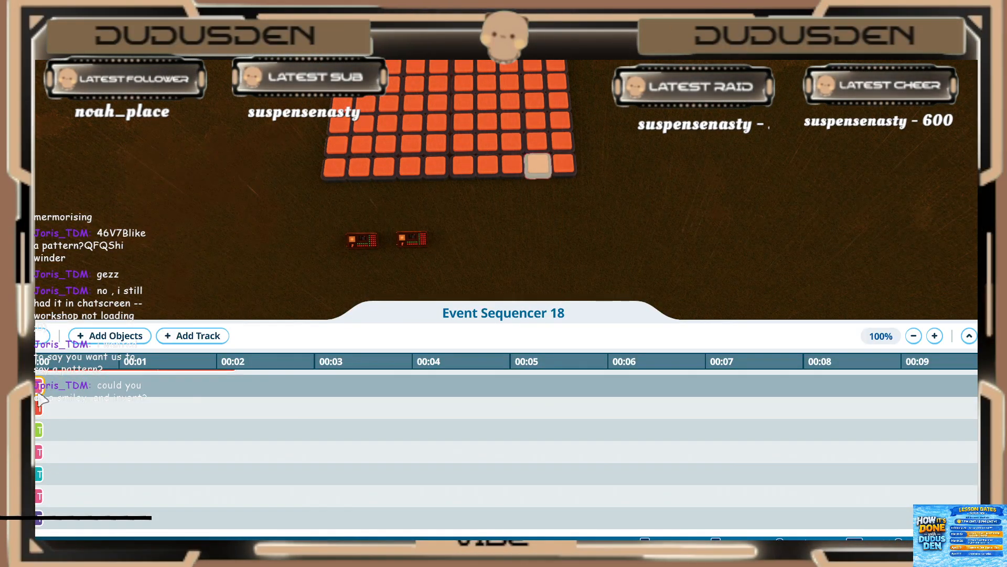
scroll(42, 400, up, 3)
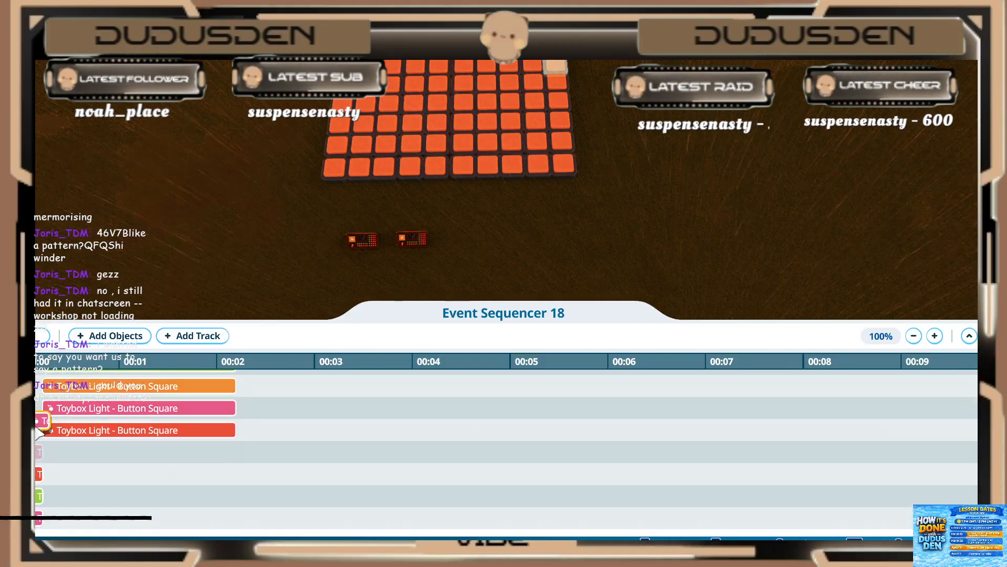
scroll(38, 430, up, 4)
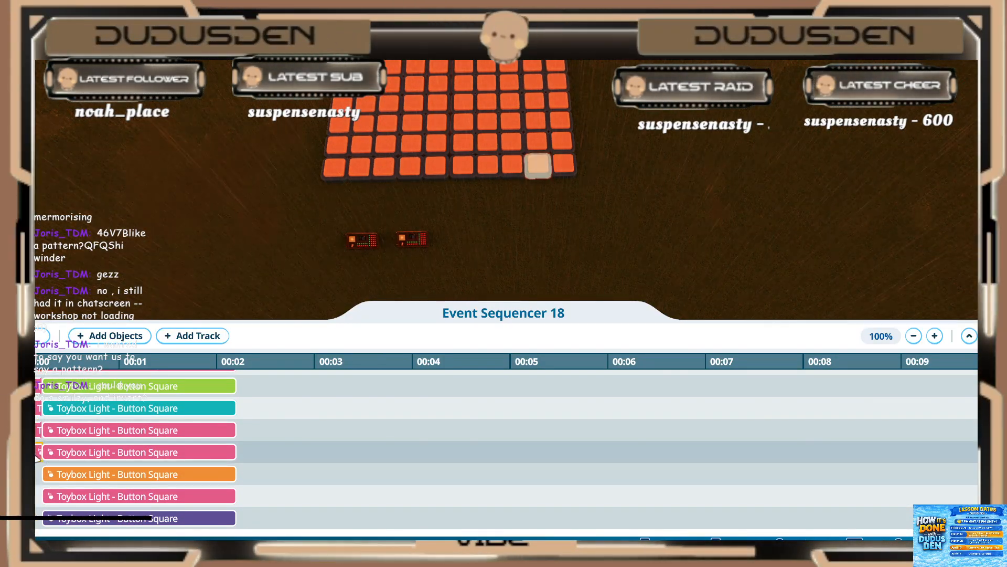
scroll(41, 461, down, 4)
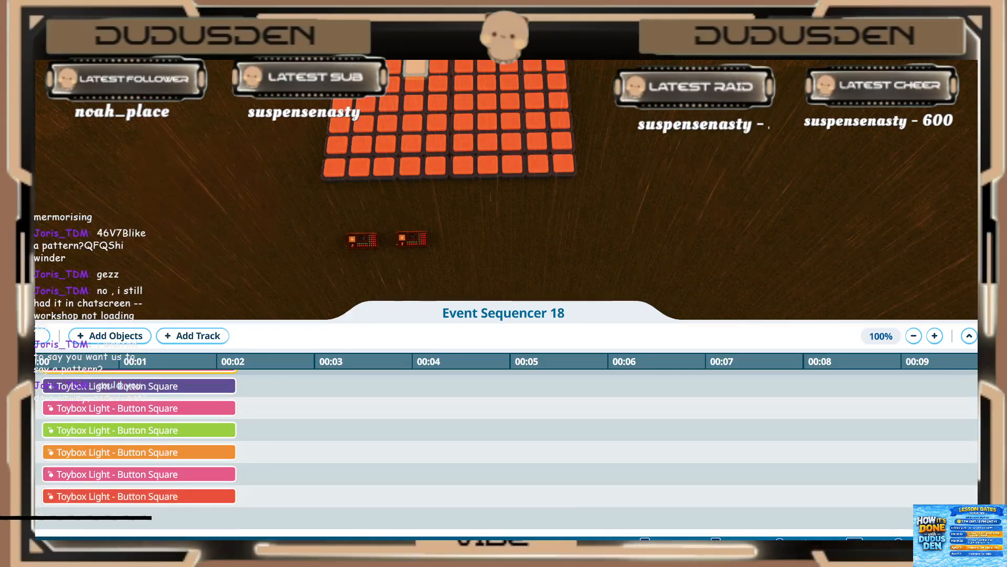
scroll(43, 464, up, 4)
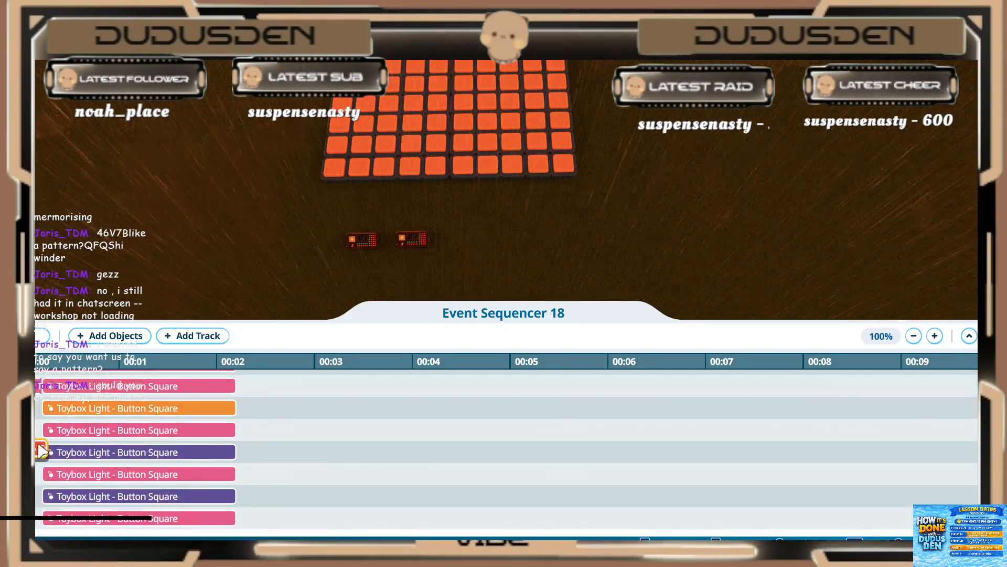
Step: Move the leftover short green and pink clips up to time zero, ahead of the next long pink and purple clips
scroll(41, 450, down, 4)
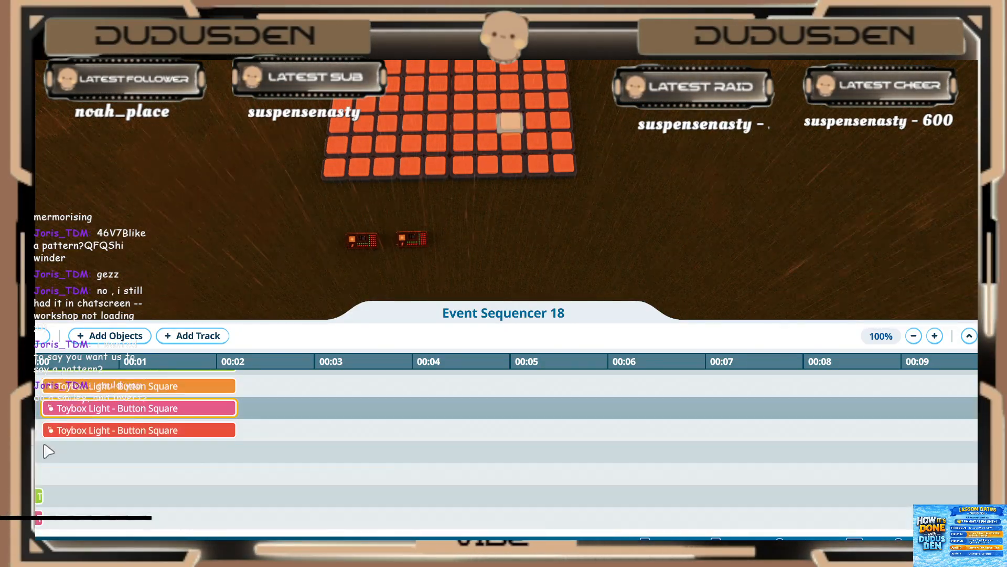
scroll(39, 451, up, 4)
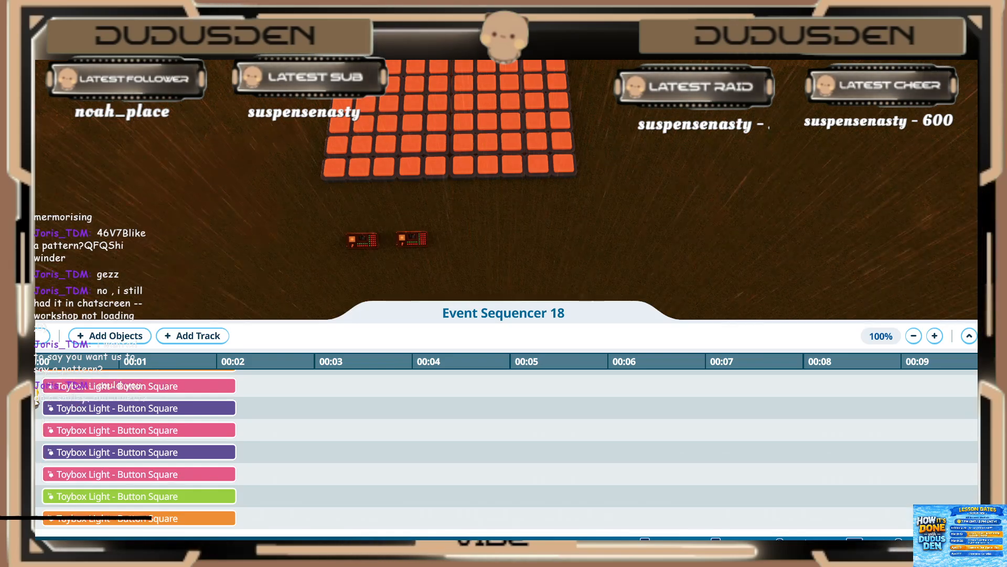
click(39, 449)
scroll(38, 436, down, 3)
scroll(39, 421, down, 4)
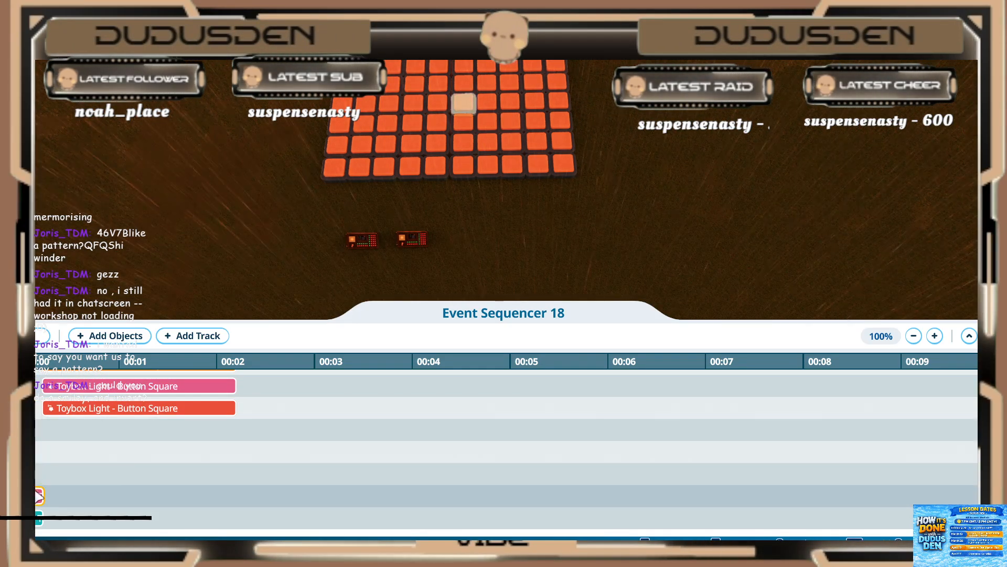
scroll(39, 504, up, 6)
scroll(40, 444, up, 2)
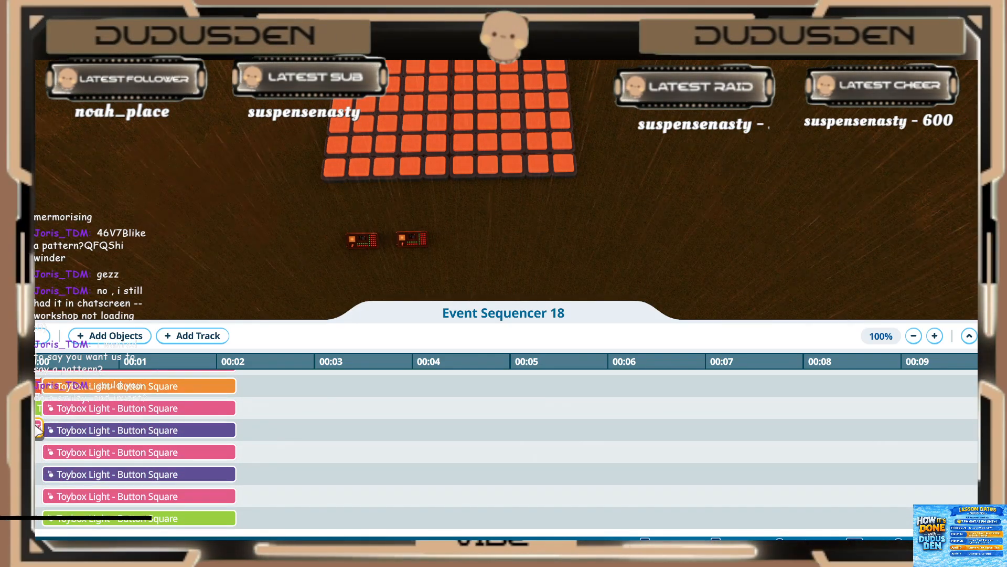
Step: Move the remaining short teal, pink and two purple clips up to time zero, ahead of the next long pink, purple, pink and green clips
scroll(40, 446, down, 5)
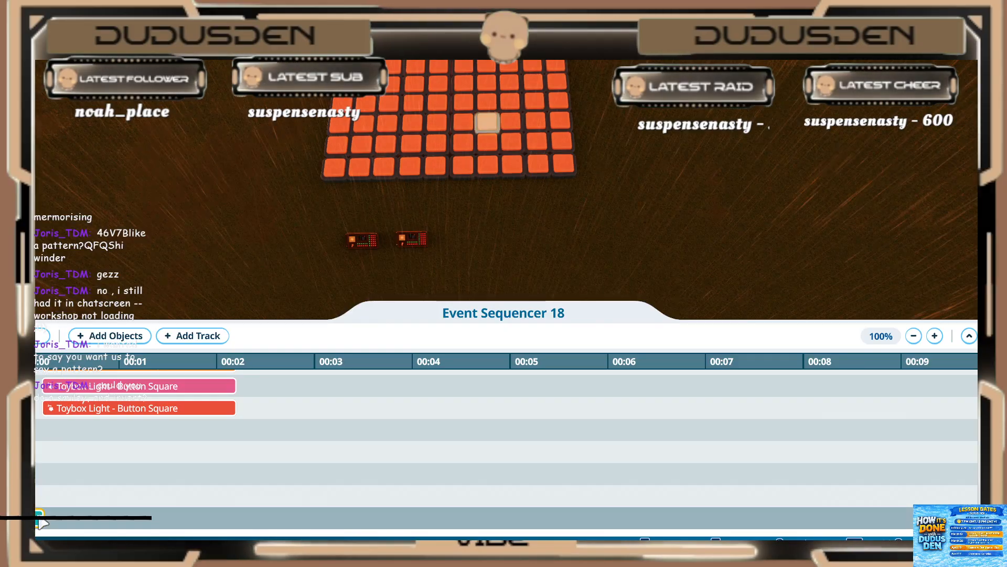
scroll(40, 462, up, 5)
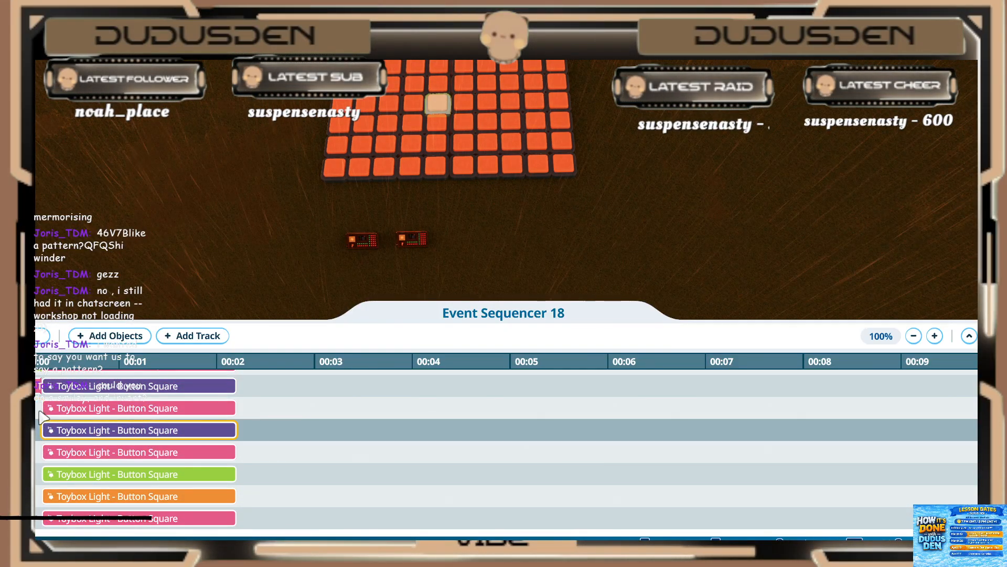
scroll(42, 417, down, 5)
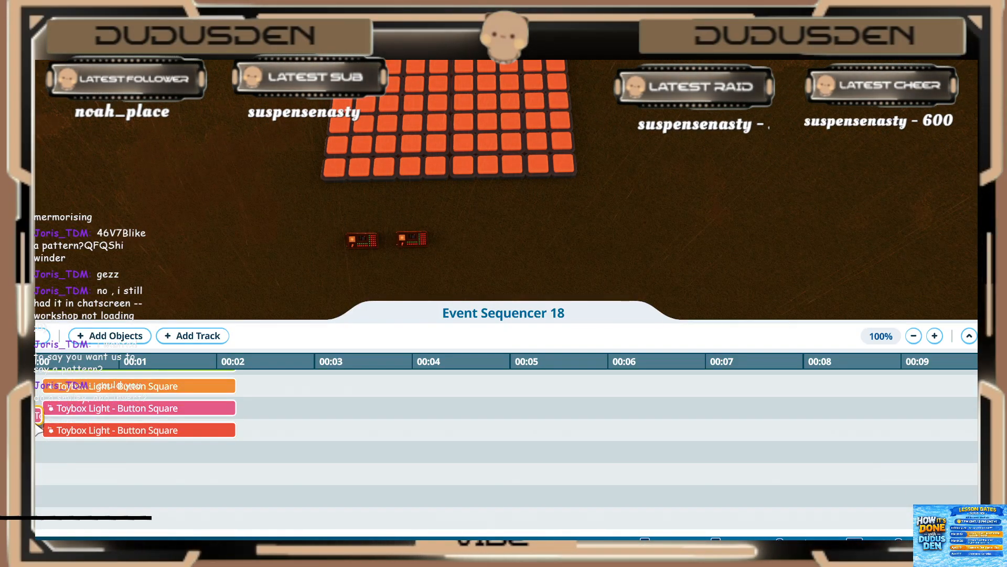
scroll(39, 430, up, 5)
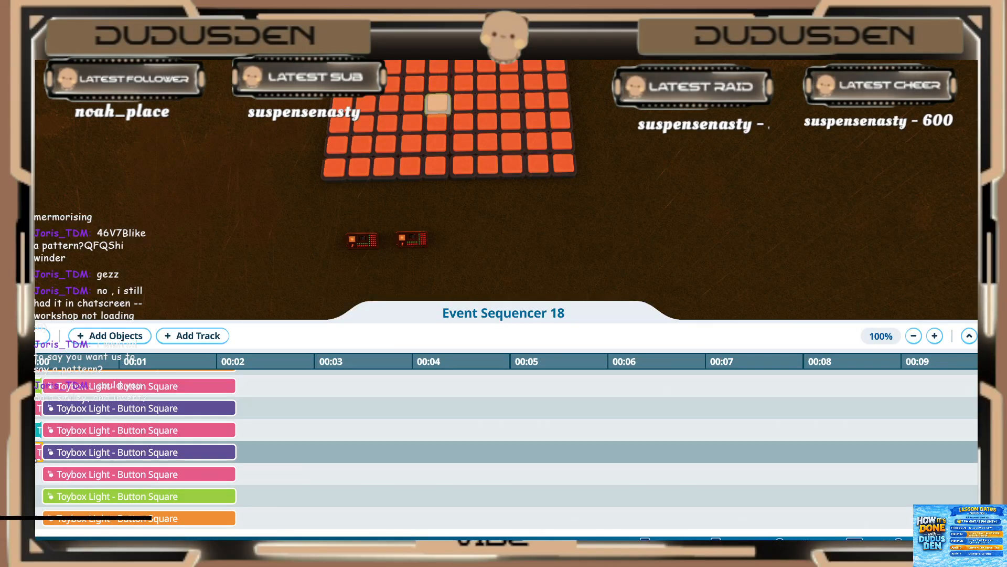
scroll(39, 452, down, 5)
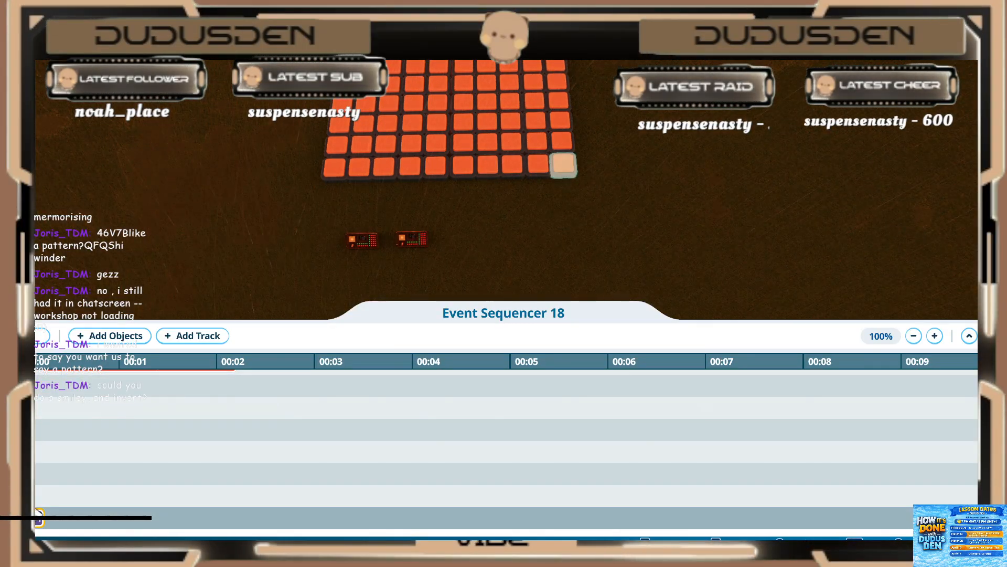
scroll(38, 493, up, 5)
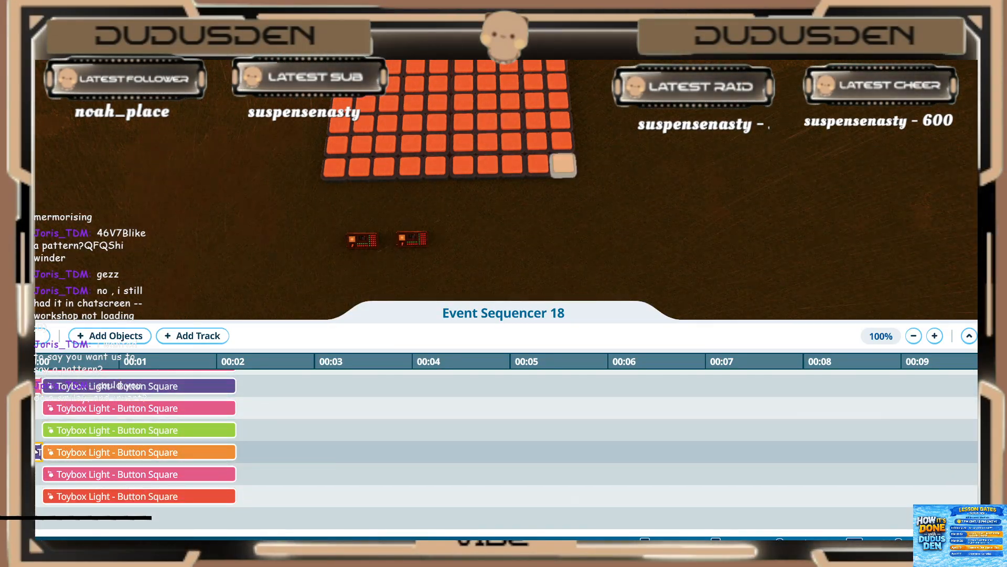
scroll(39, 452, down, 5)
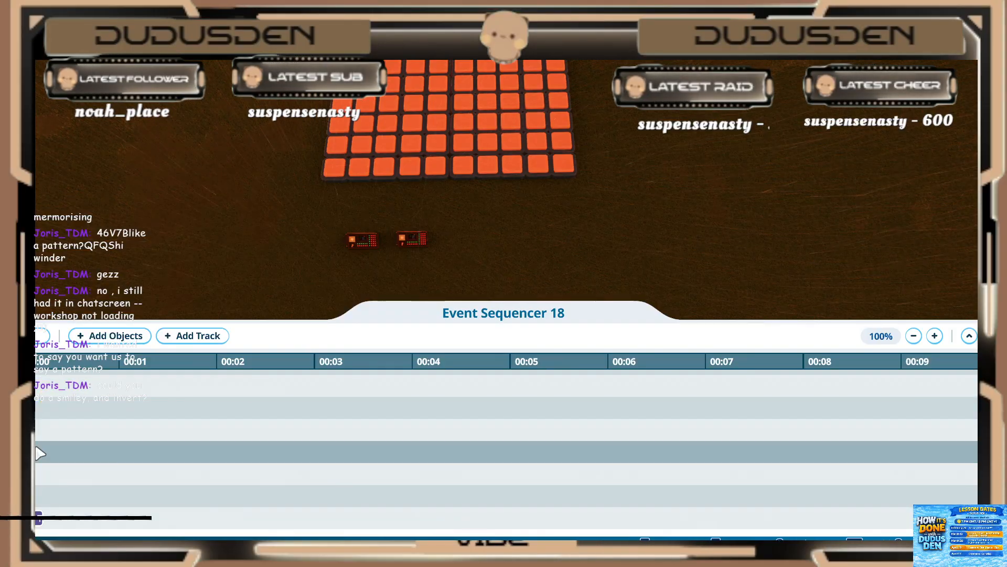
scroll(39, 458, up, 5)
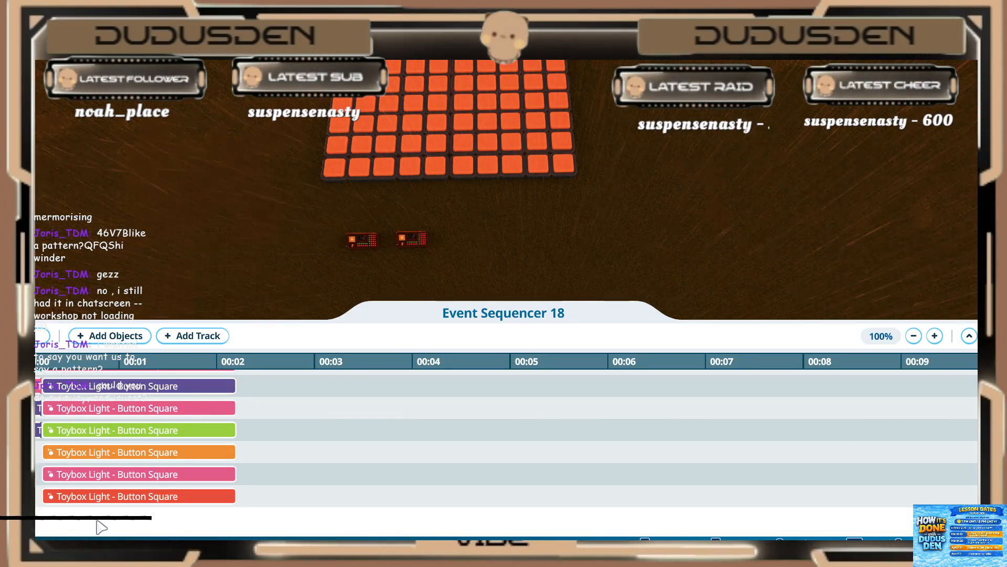
Step: Set the play duration of the last four long clips (red, pink, orange and green) to 0.20 s
click(105, 473)
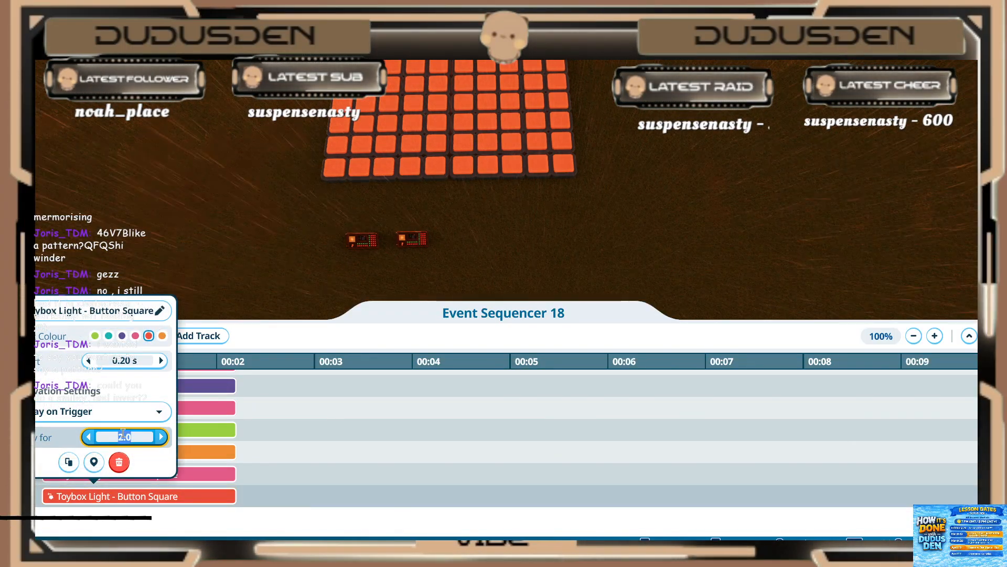
click(87, 474)
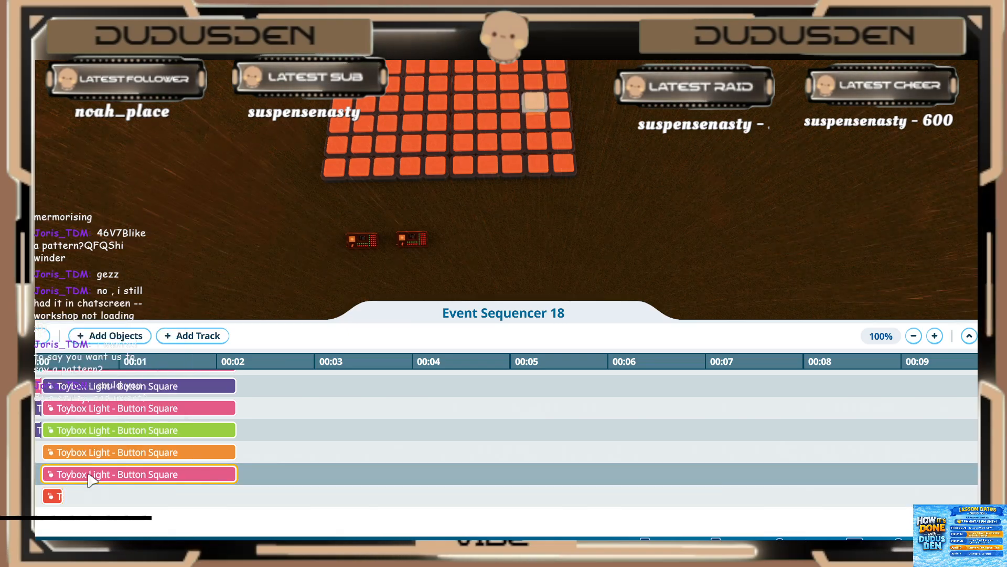
text(0.20 s)
click(96, 464)
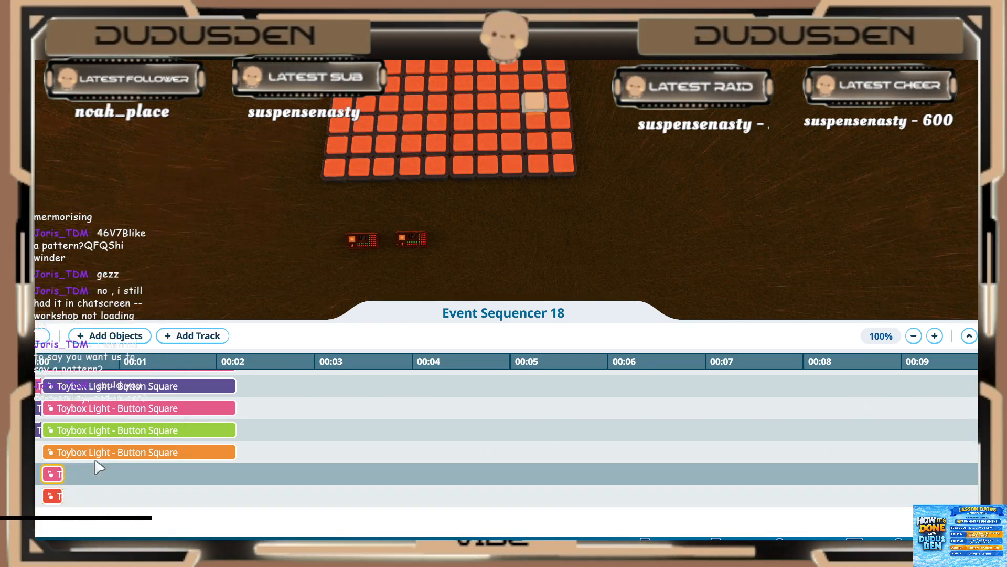
click(97, 452)
click(101, 391)
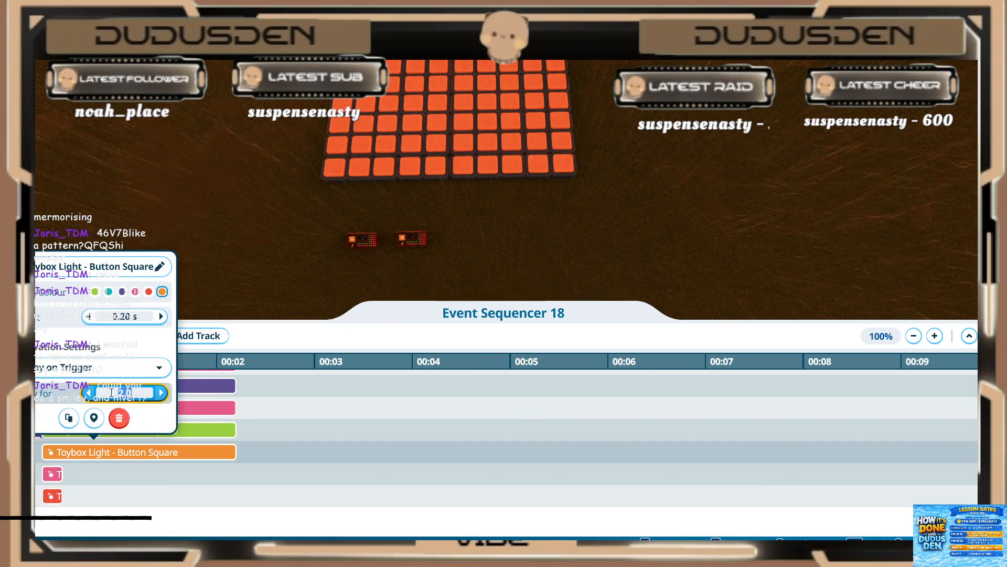
click(81, 431)
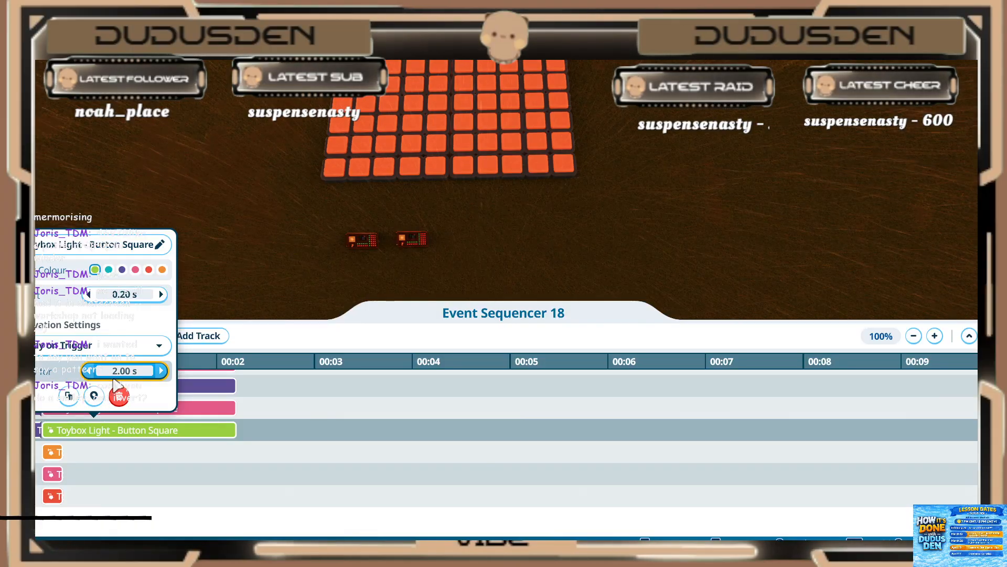
click(88, 468)
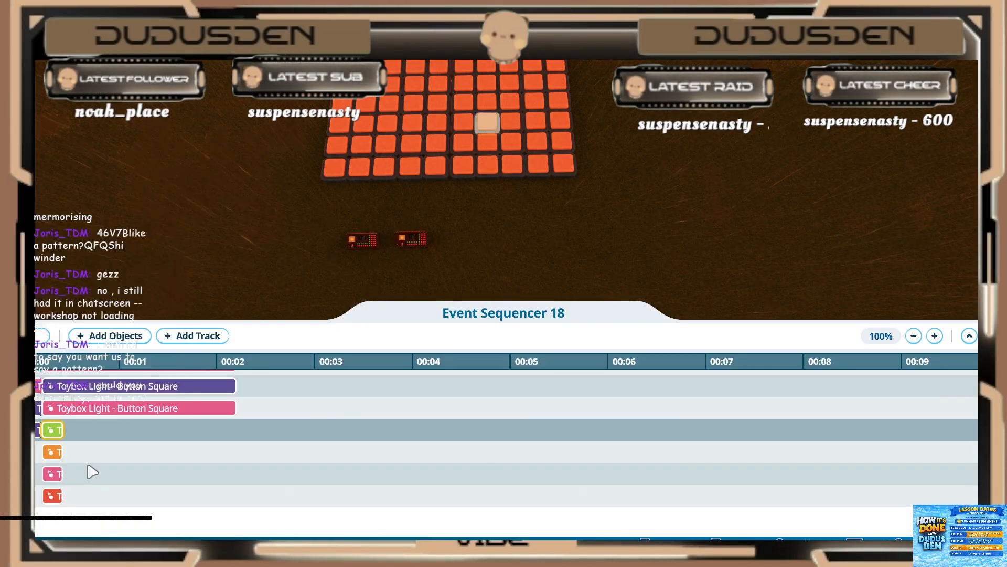
Step: Shorten the long pink clip above the green one and the purple clip above that to a 0.20 s play duration
scroll(88, 461, up, 1)
click(86, 433)
click(106, 368)
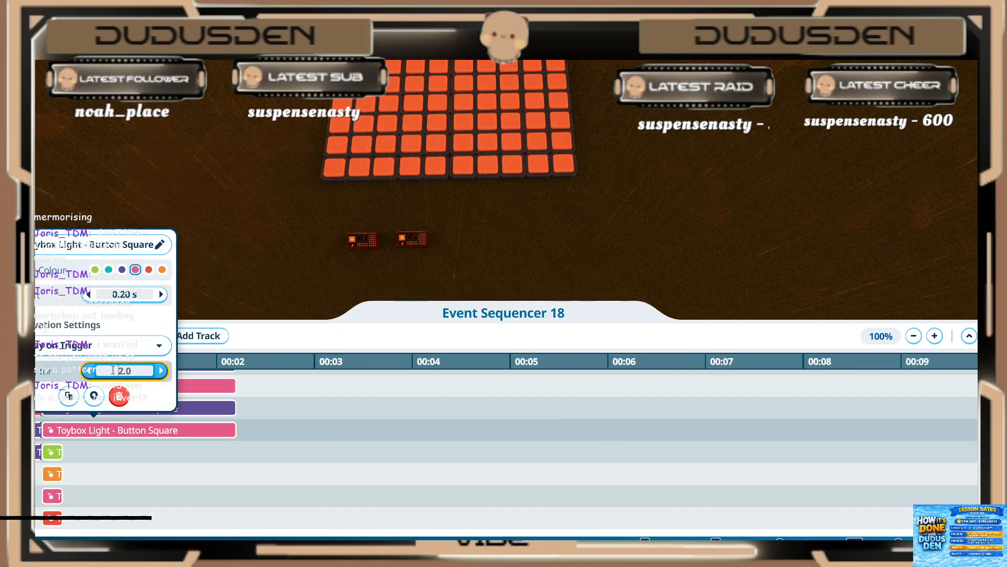
text(.2)
click(74, 454)
scroll(74, 454, up, 2)
click(74, 456)
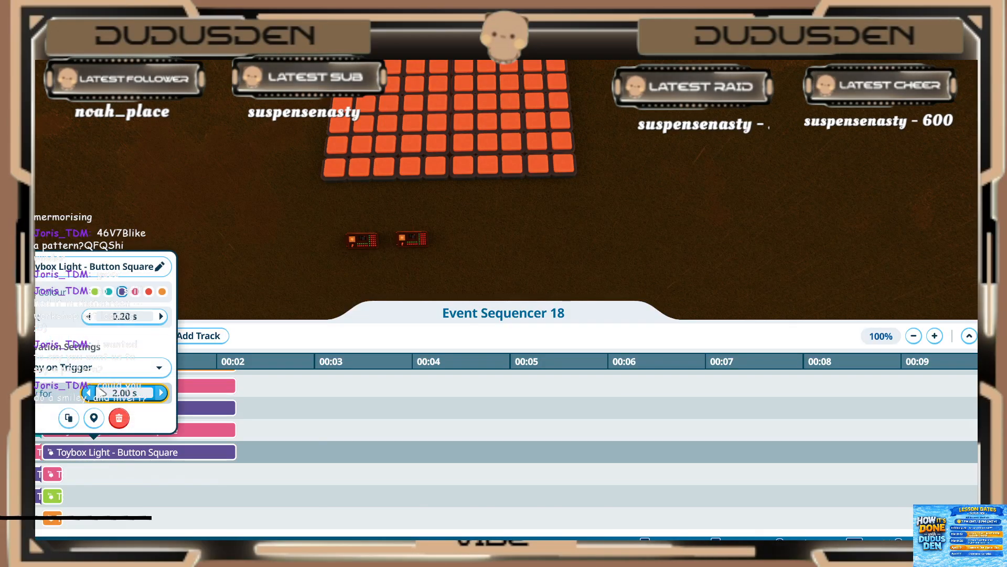
click(112, 394)
text(.2)
click(85, 502)
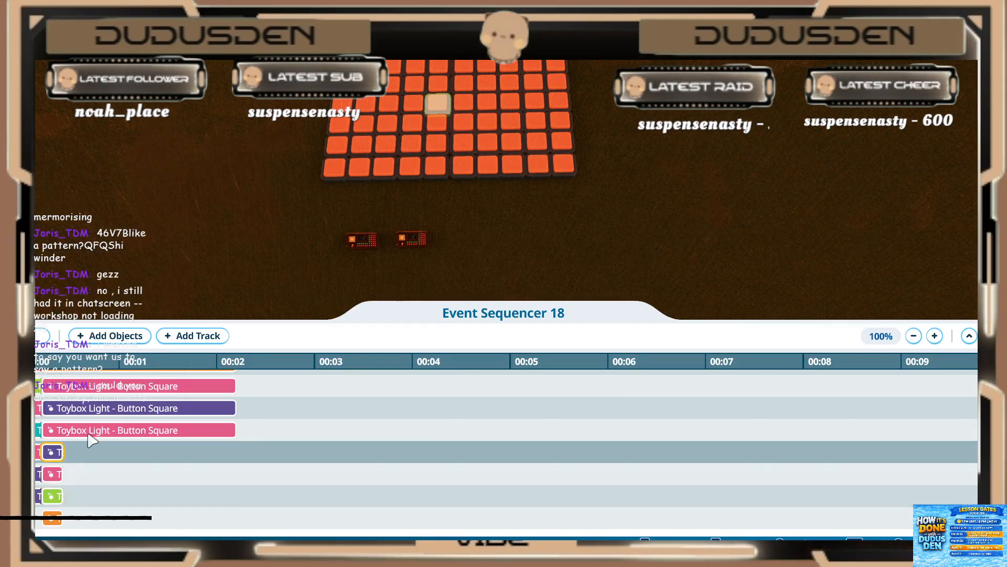
Step: Set the play duration of the next three long clips going up (pink, purple and pink) to 0.20 s
click(88, 435)
click(83, 432)
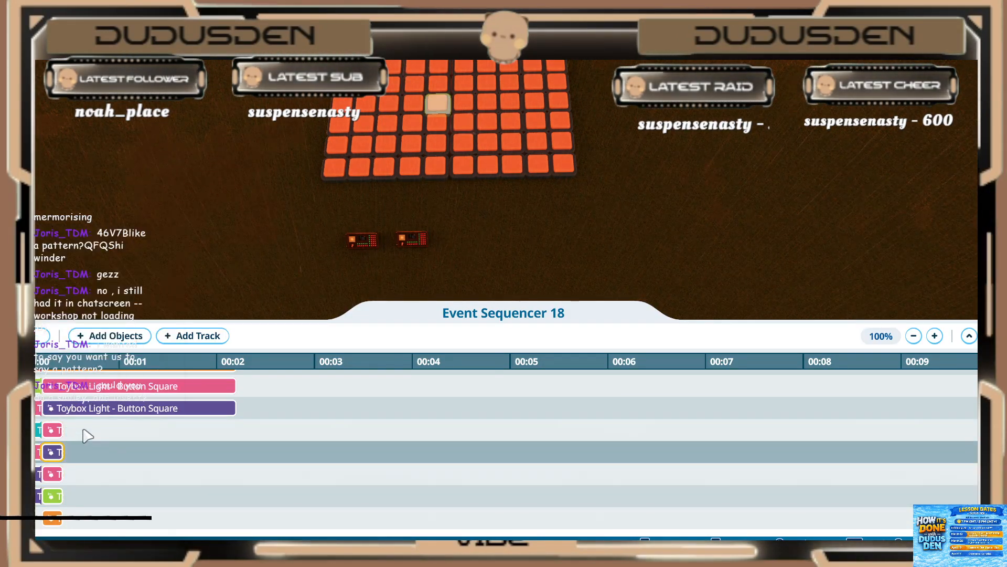
click(89, 408)
click(110, 348)
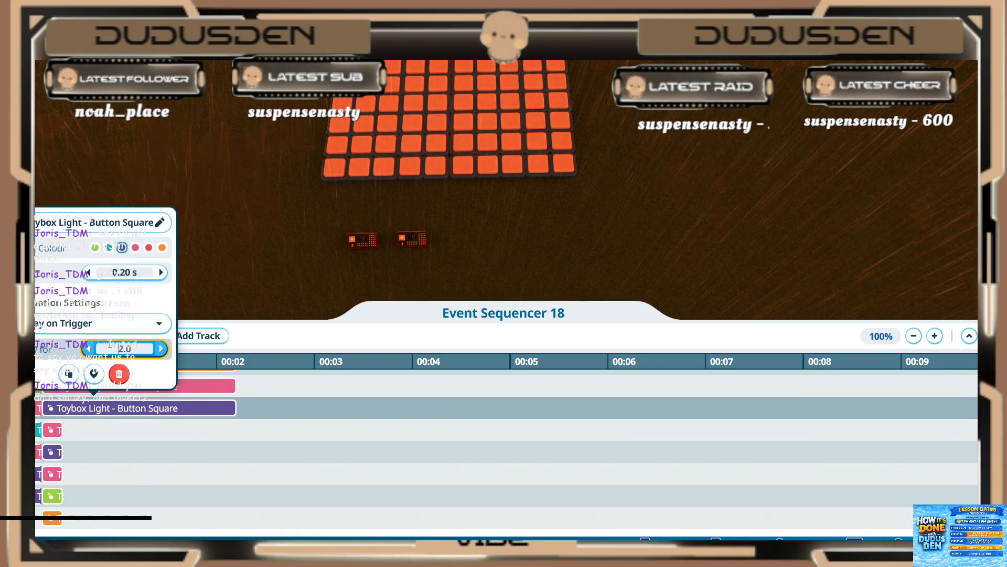
click(81, 477)
scroll(84, 430, up, 2)
click(86, 436)
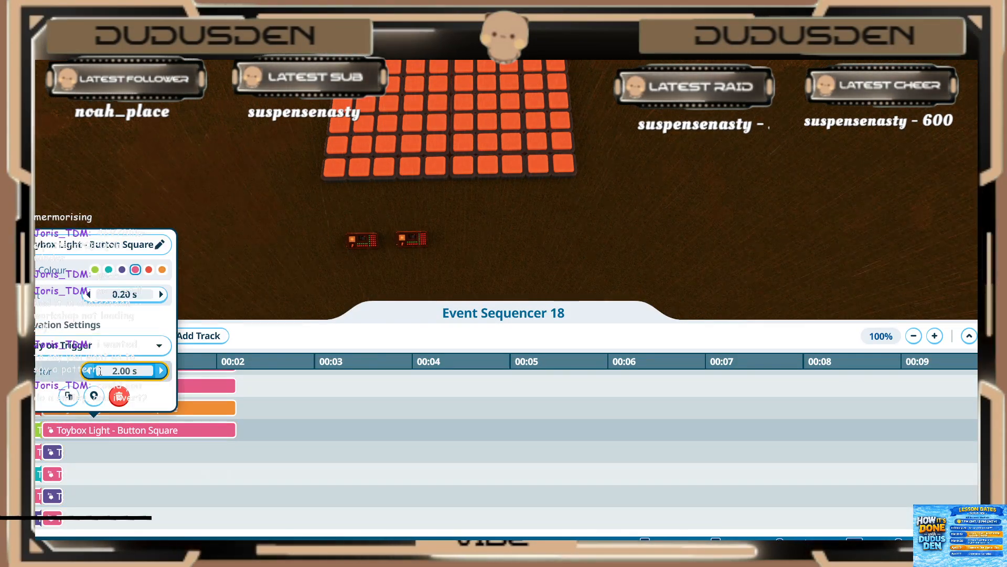
click(90, 472)
Step: Set the play duration of the long orange clip and the two long pink clips above it to 0.20 s
scroll(85, 446, up, 1)
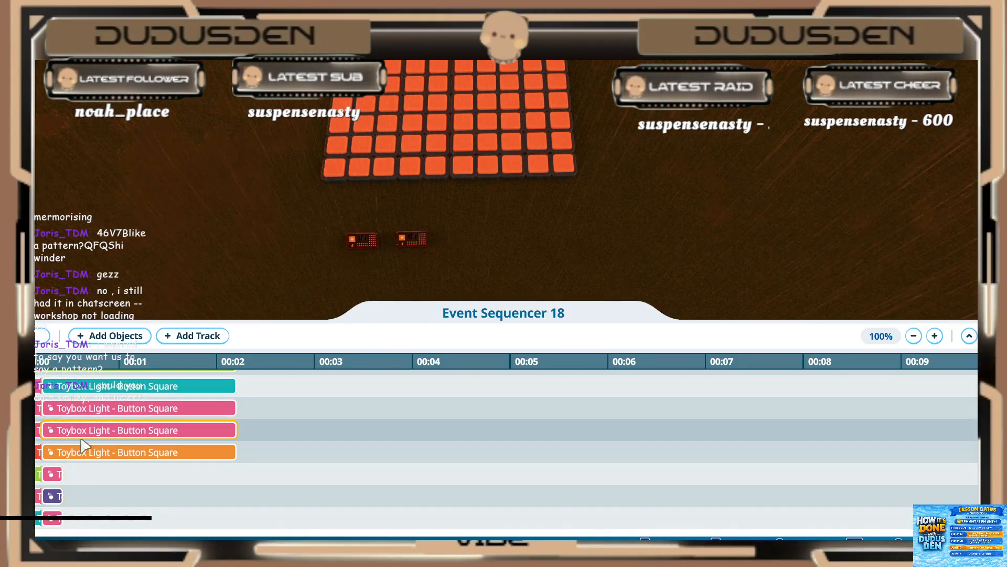
click(84, 451)
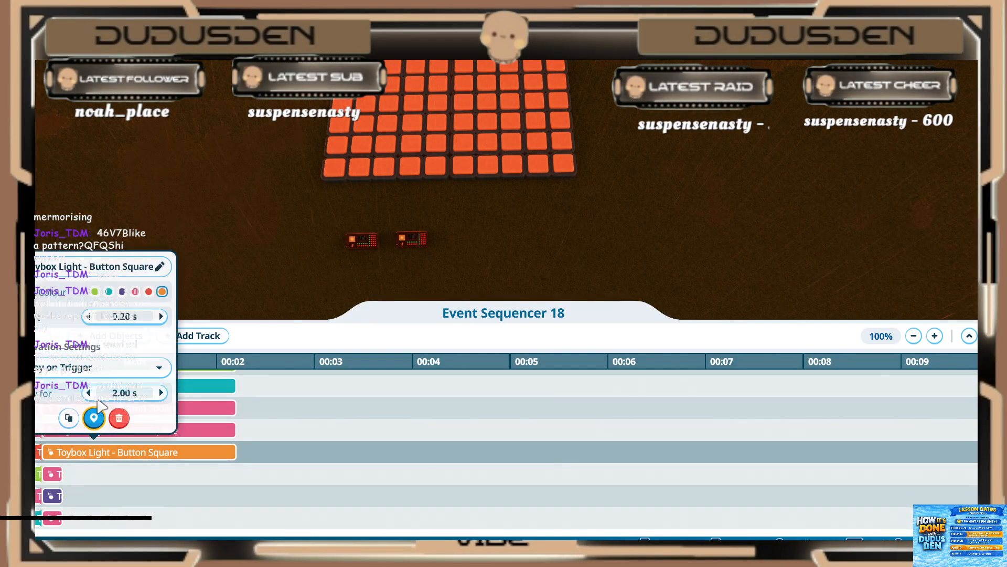
click(97, 475)
click(101, 433)
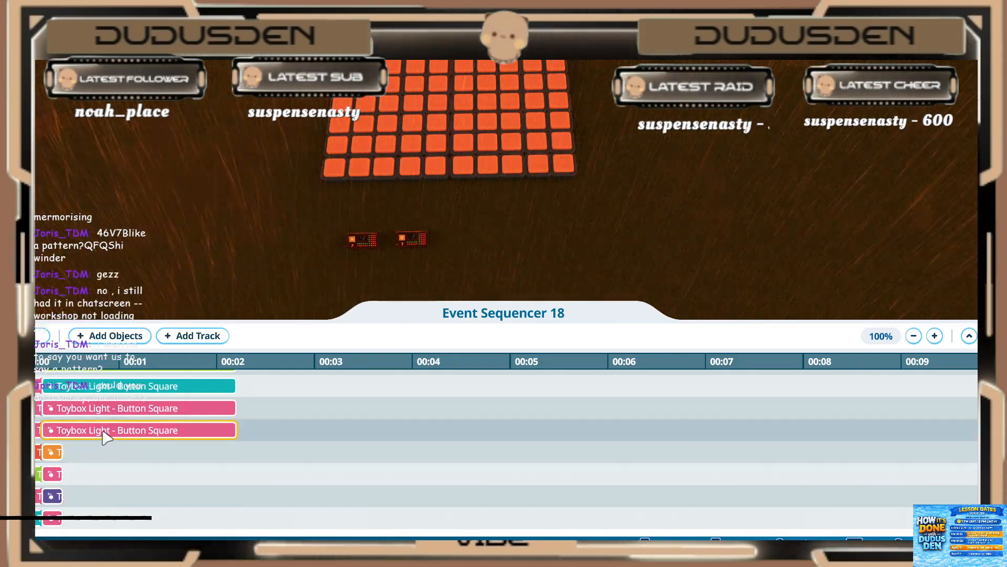
click(112, 418)
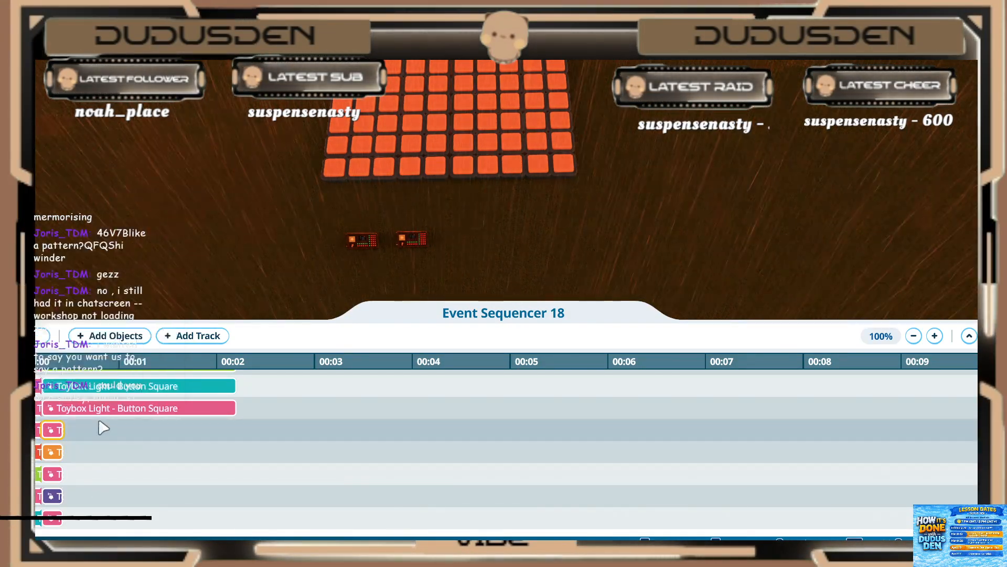
click(101, 407)
click(116, 347)
click(93, 450)
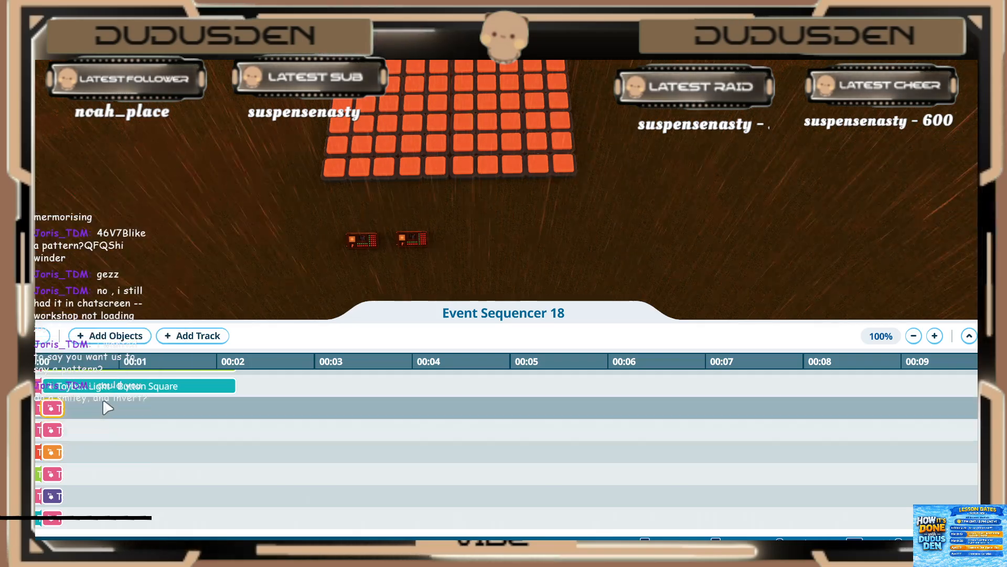
Step: Shorten the long teal clip and the green clip directly above it to a 0.20 s play duration
click(104, 391)
click(122, 329)
text(.2)
click(95, 457)
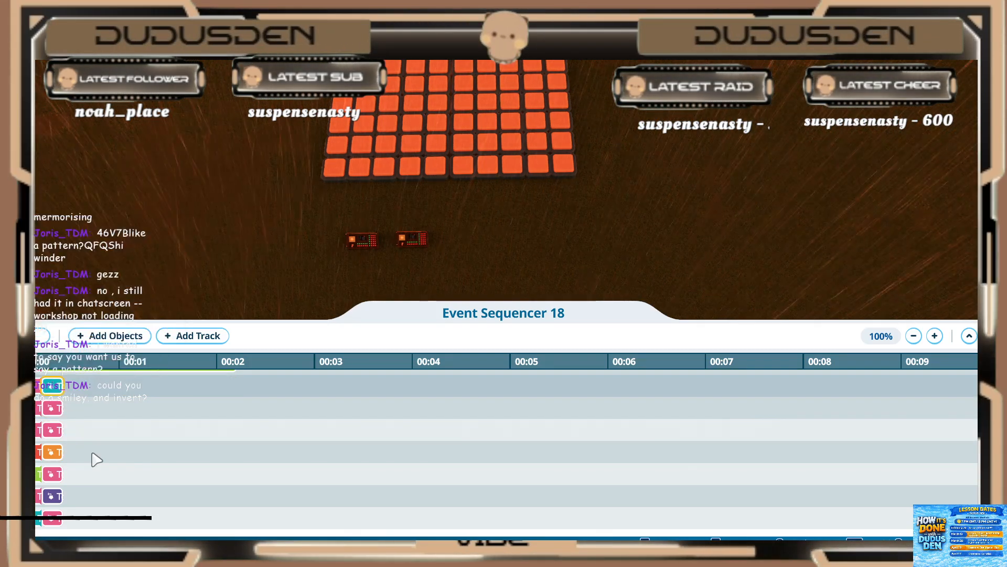
scroll(94, 452, up, 2)
click(95, 409)
click(122, 348)
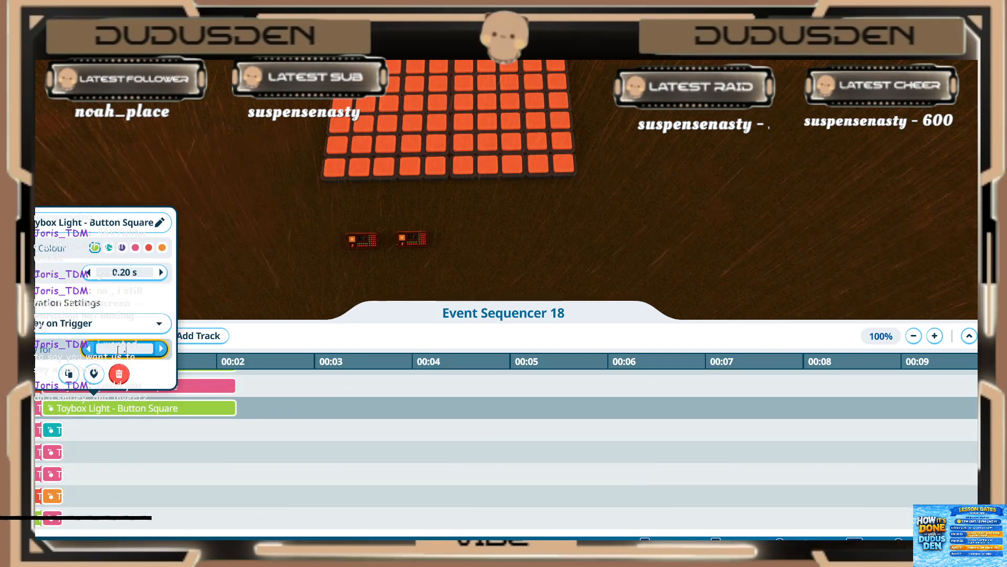
click(96, 455)
Step: Set the play duration of the next long pink clip and the green clip above it to 0.20 s
scroll(96, 452, up, 2)
click(84, 429)
click(107, 370)
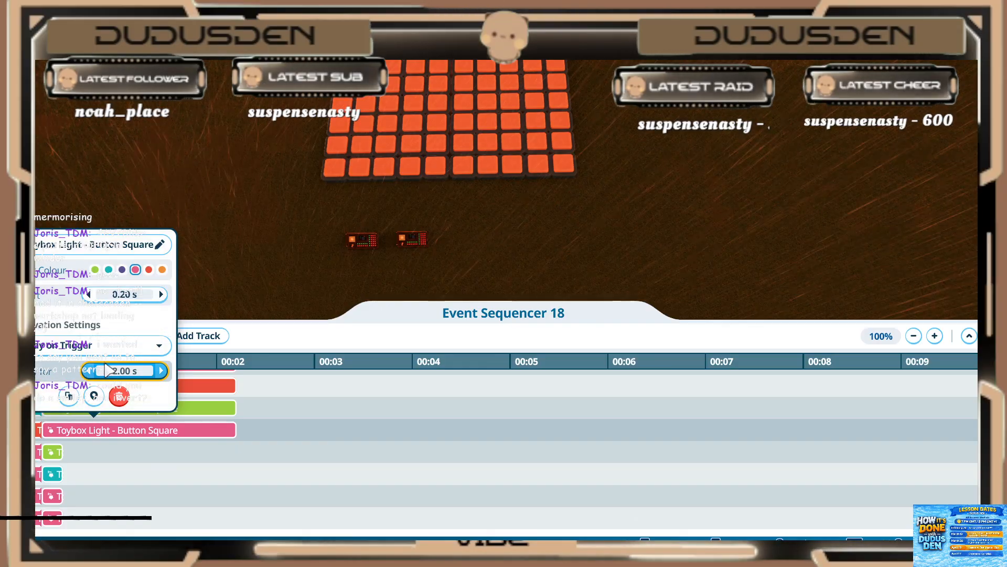
click(88, 475)
click(95, 408)
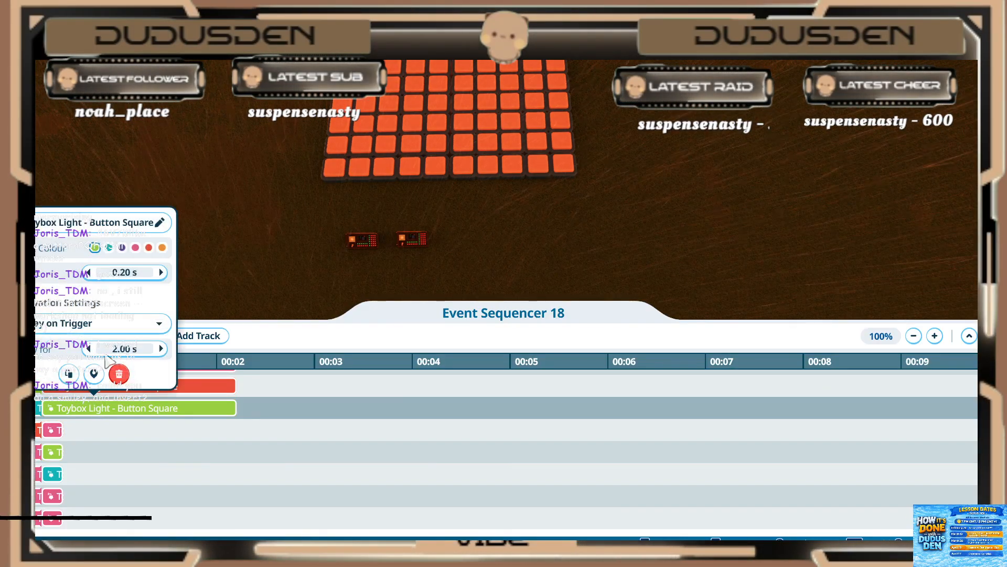
click(88, 463)
Step: Set the play duration of the long red clip above the shortened green one to 0.20 s
click(94, 386)
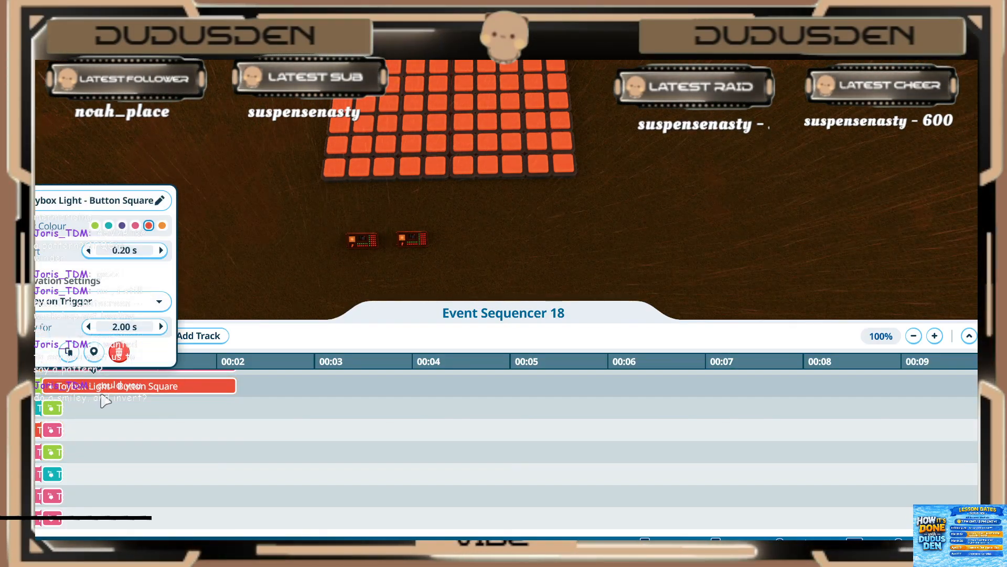
click(128, 328)
text(.2)
key(Return)
click(88, 442)
scroll(87, 441, up, 3)
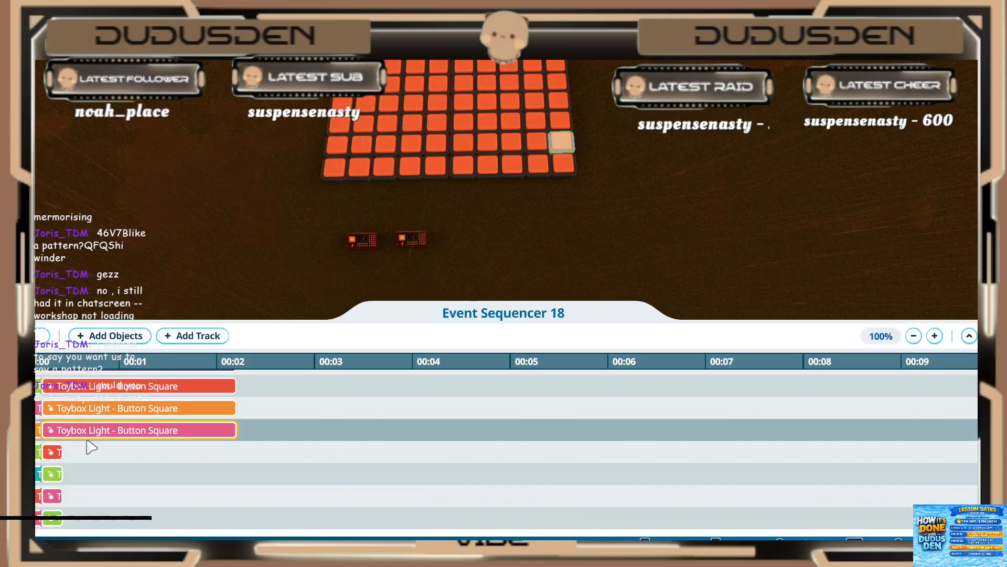
Step: Set the play duration of the long pink clip and the orange clip directly above it to 0.20 s
click(87, 437)
click(125, 371)
text(.2)
key(Return)
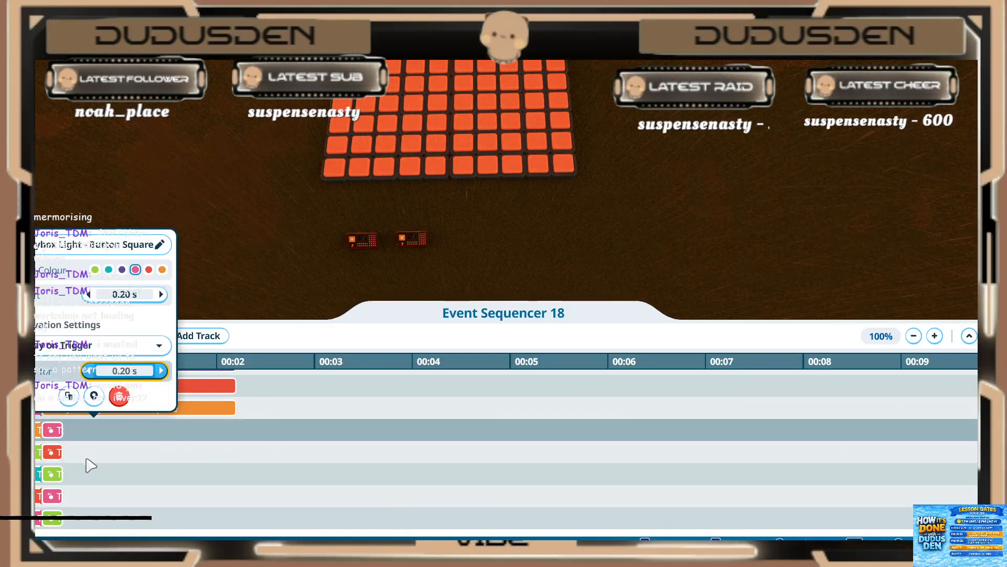
click(88, 463)
click(100, 410)
click(113, 348)
text(.2)
key(Return)
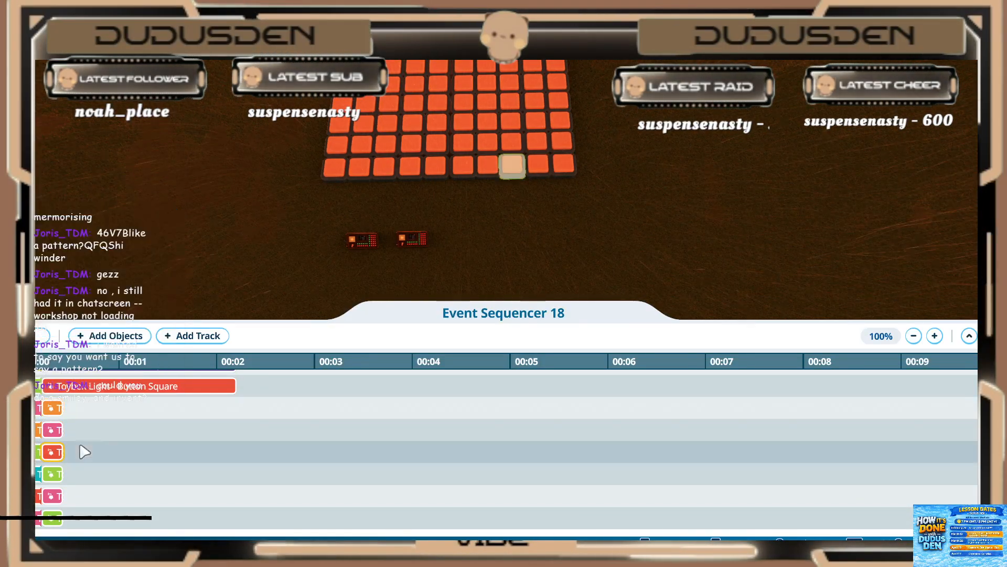
Step: Shorten the long red clip and the purple clip directly above it to a 0.20 s play duration
click(96, 391)
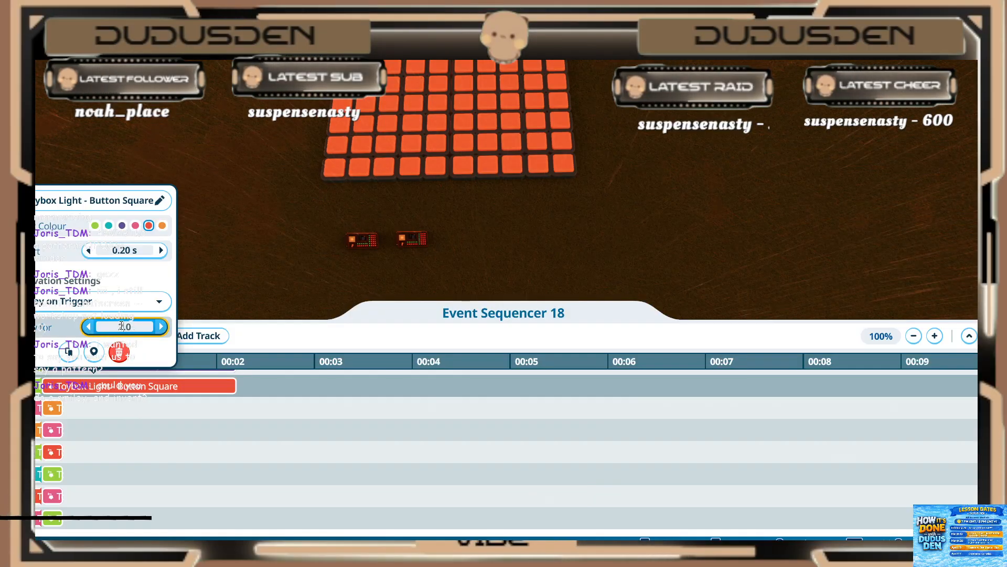
text(.2)
key(Return)
scroll(98, 435, up, 1)
click(98, 434)
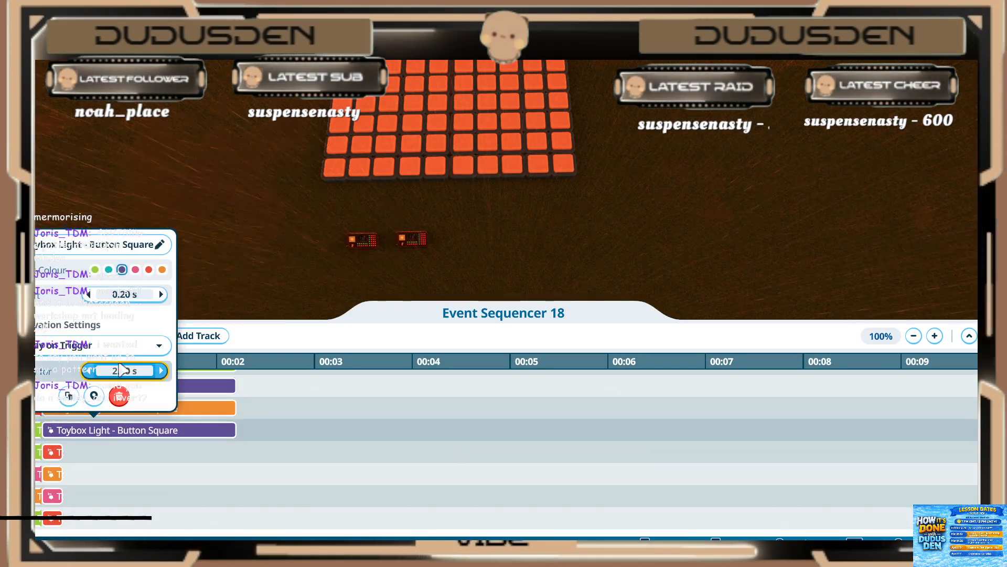
click(118, 371)
text(.2)
key(Return)
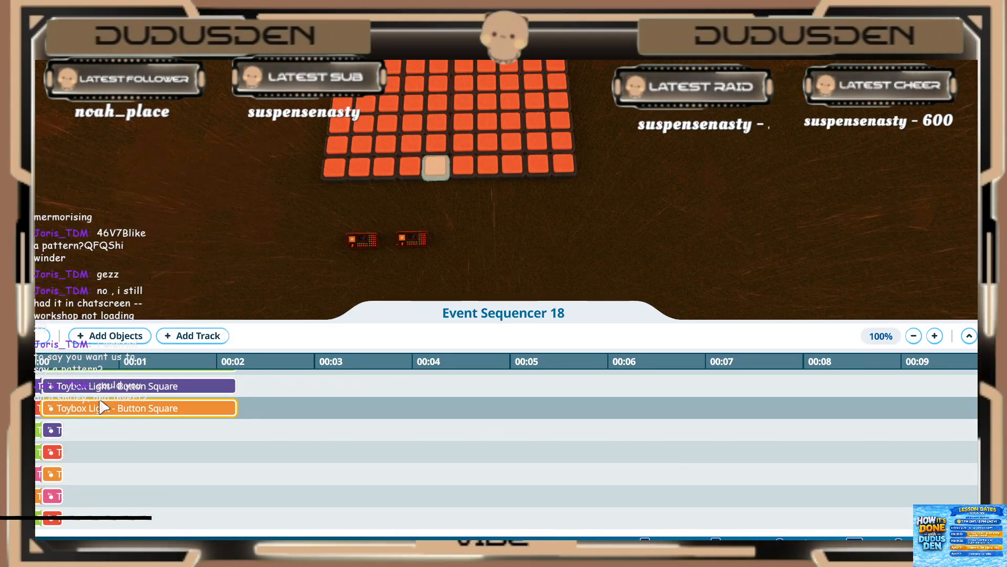
Step: Set the play duration of the next long orange clip and the purple and green clips above it to 0.20 s
click(103, 407)
click(132, 348)
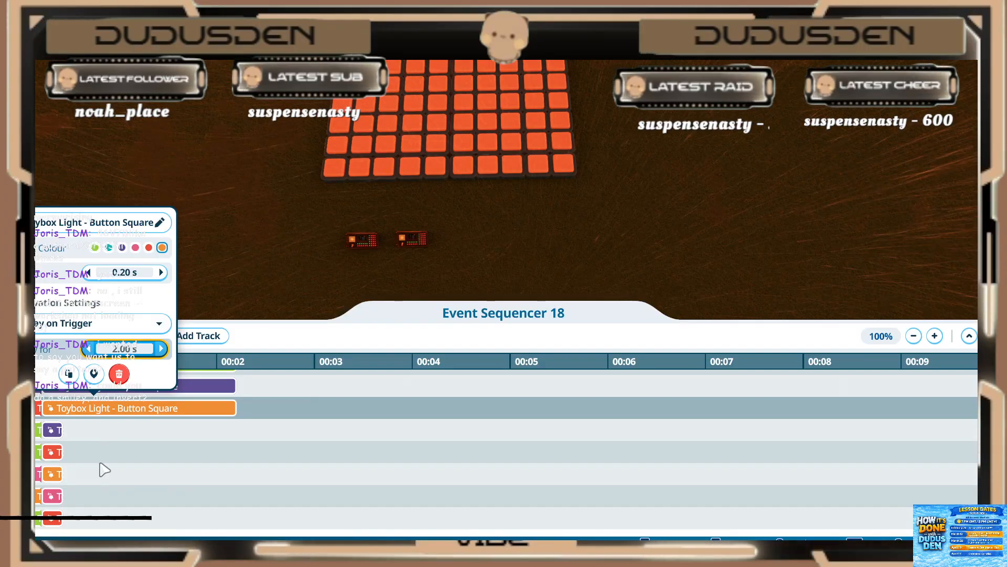
scroll(102, 462, up, 1)
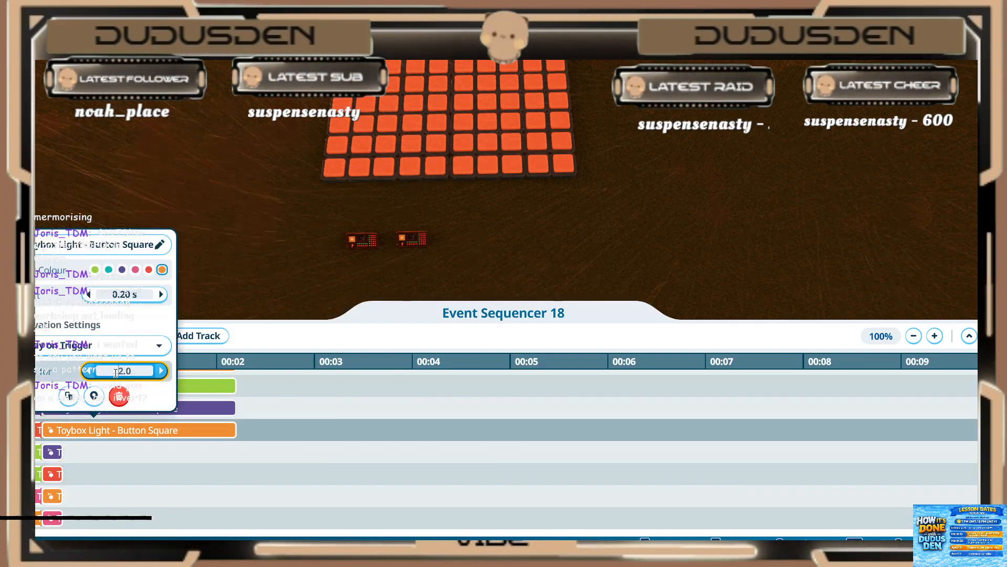
click(99, 407)
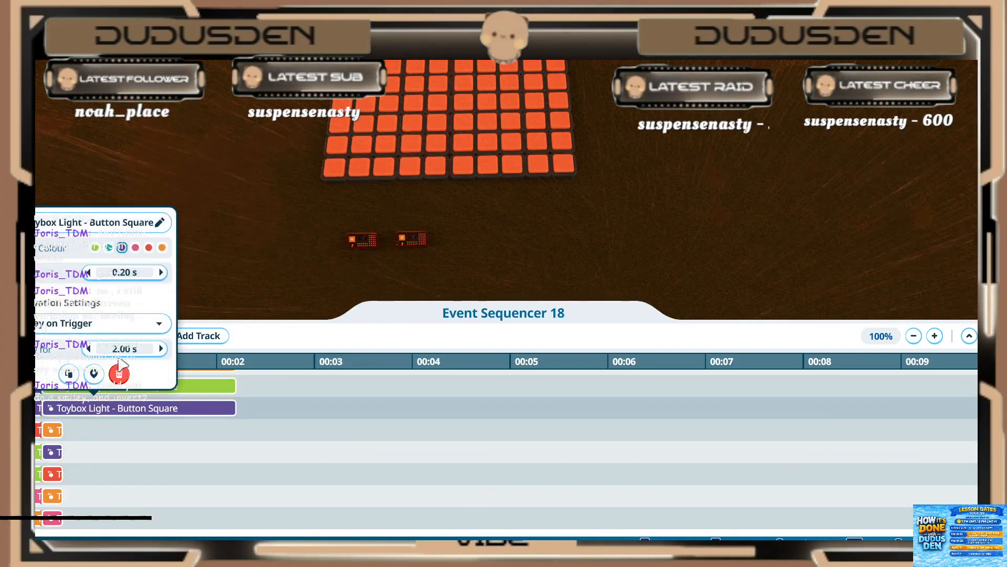
click(102, 387)
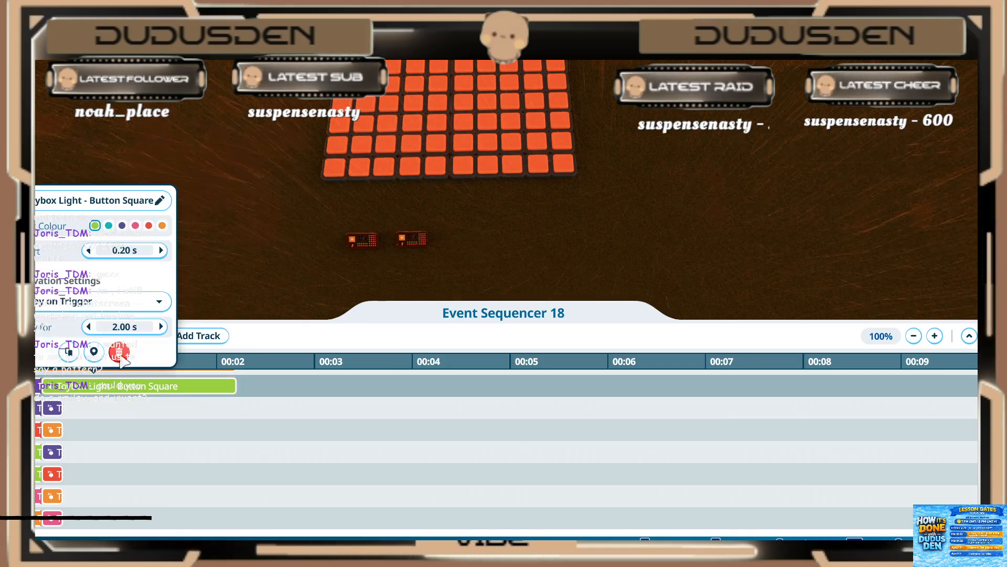
scroll(101, 429, up, 1)
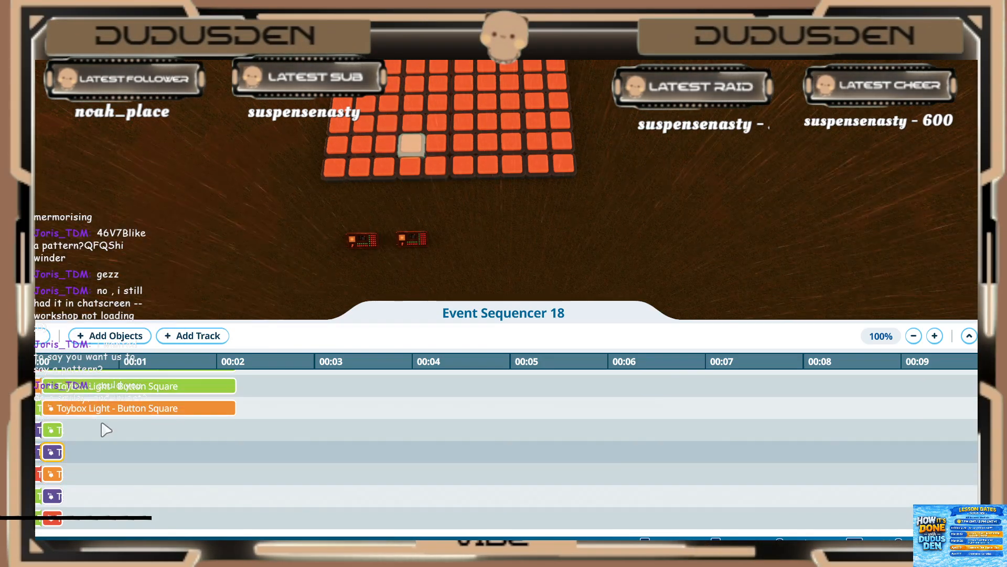
Step: Shorten the remaining long orange clip and the green clip directly above it to a 0.20 s play duration
click(101, 412)
click(90, 437)
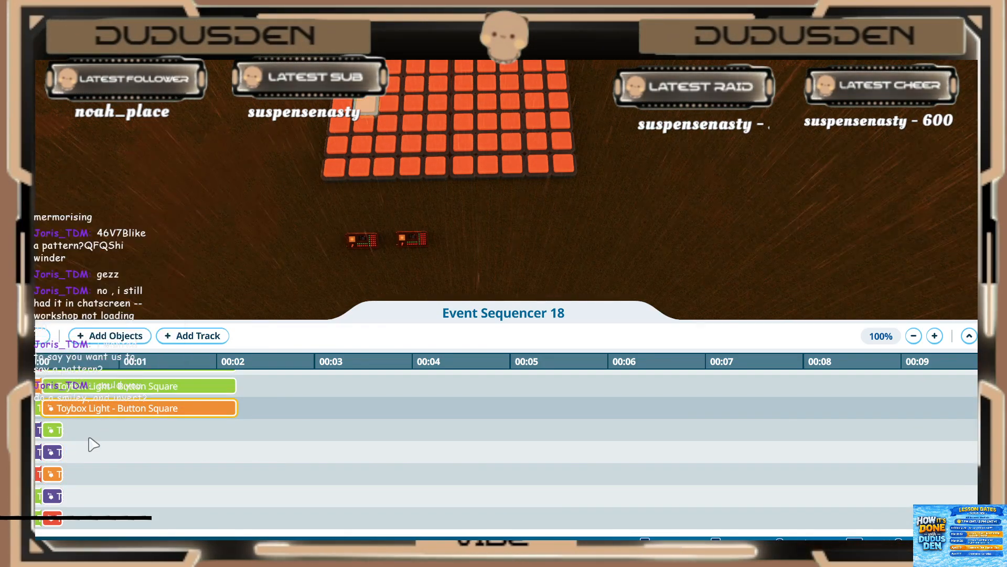
click(98, 411)
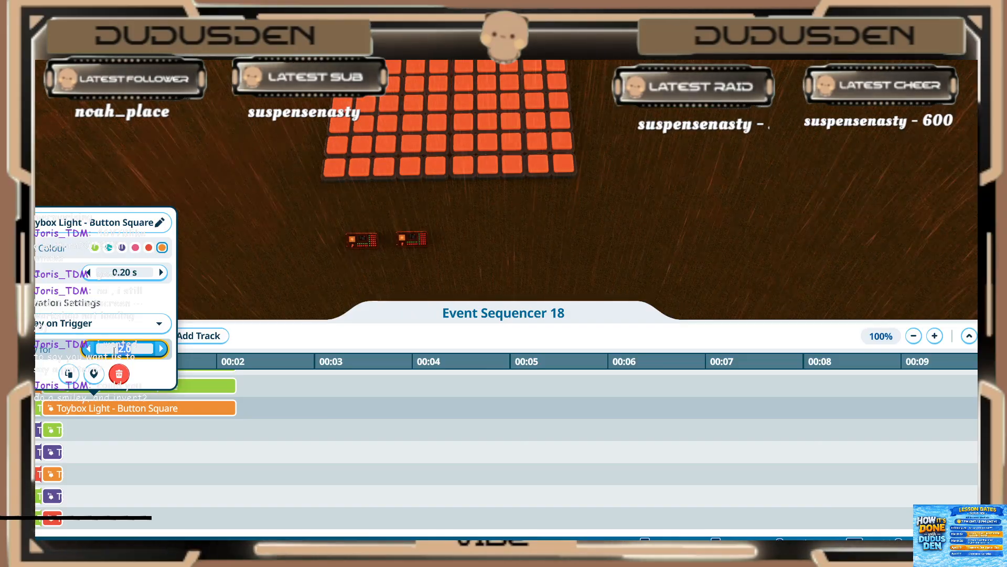
text(.2)
click(91, 423)
click(91, 386)
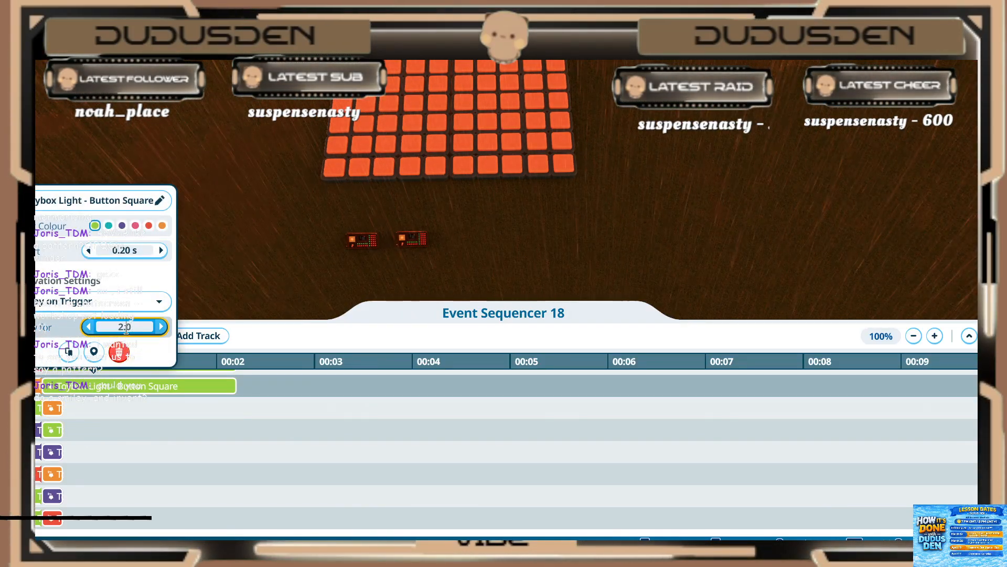
click(91, 438)
Step: Set the play duration of the long green clip on the topmost track to 0.20 s
scroll(91, 438, up, 1)
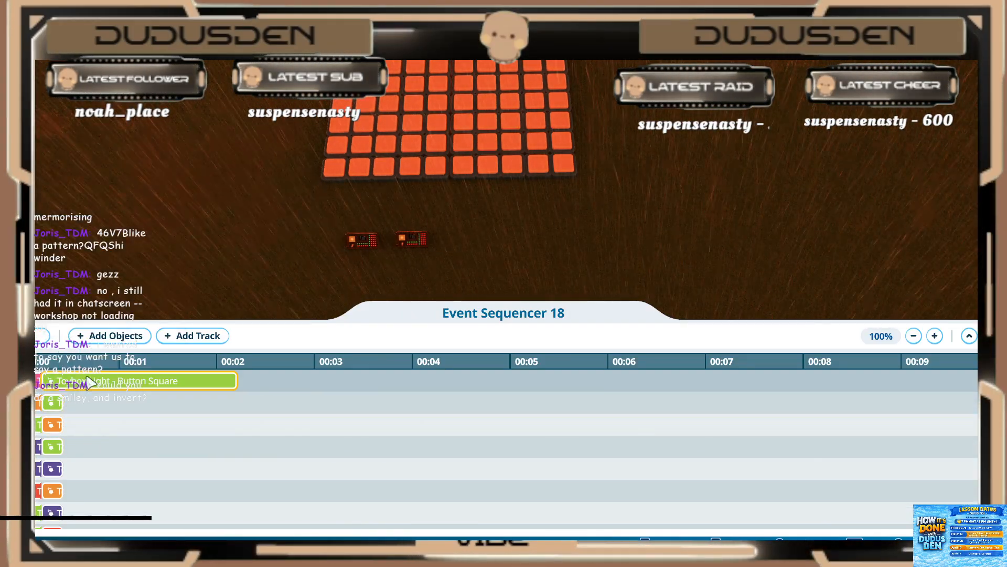
click(89, 381)
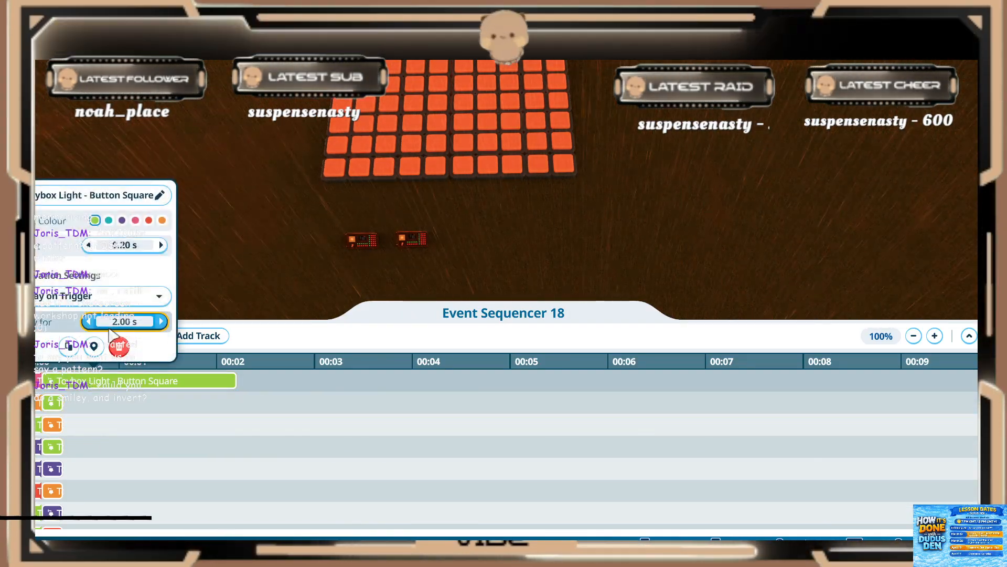
click(87, 425)
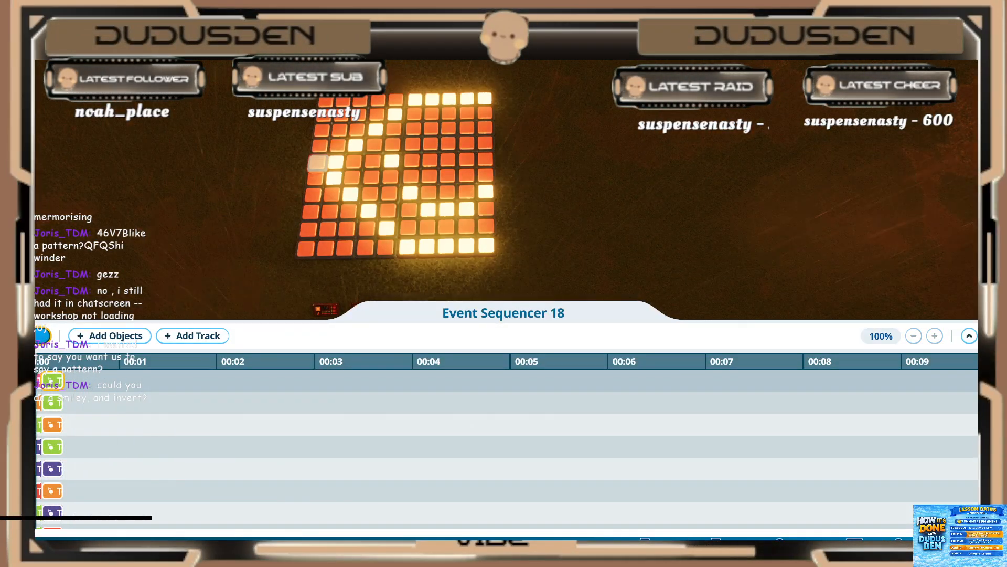
Step: Run the sequence and check the start time and play duration of the second-frame clips on the lowest tracks
click(42, 336)
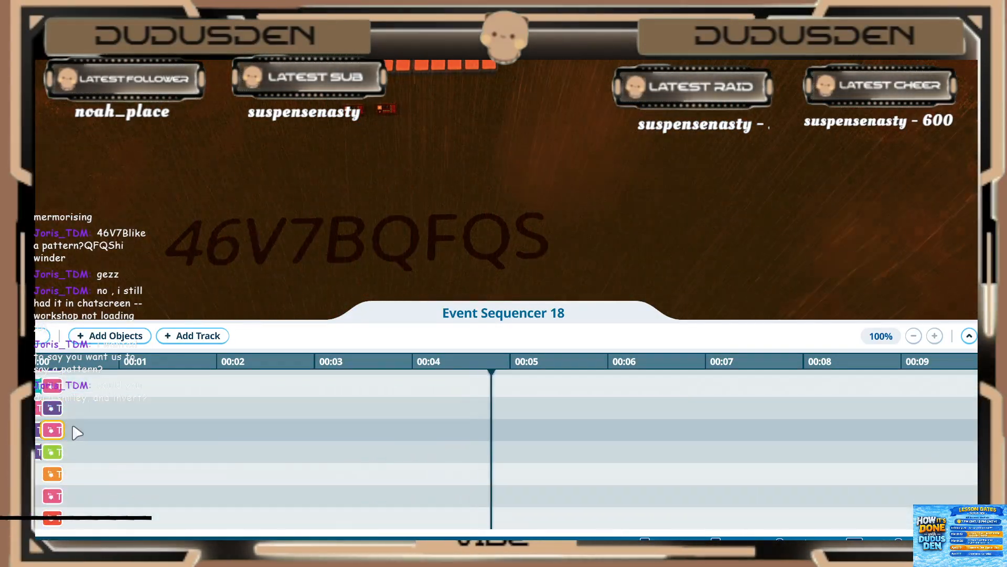
click(52, 474)
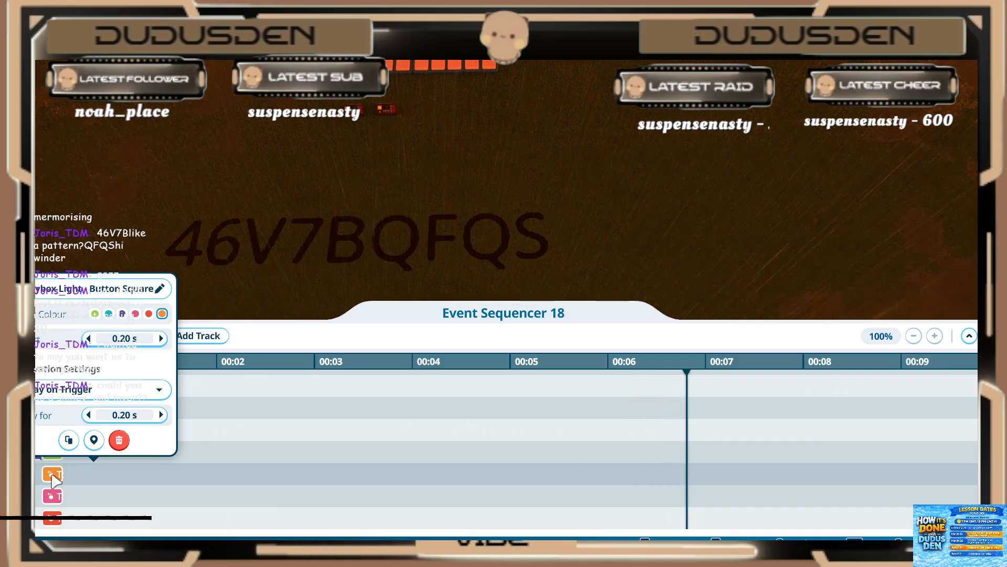
click(54, 494)
click(54, 516)
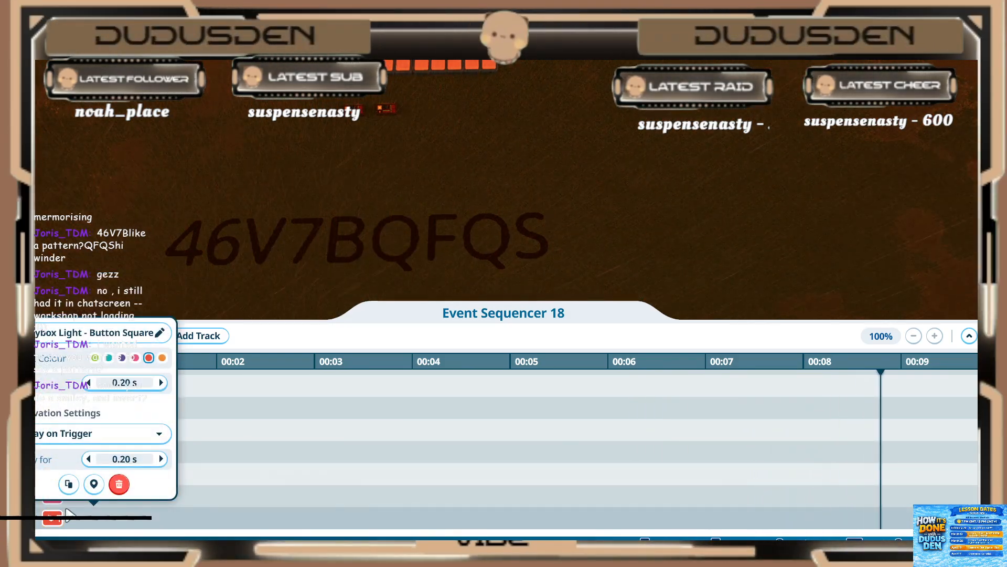
click(67, 510)
click(51, 494)
click(51, 493)
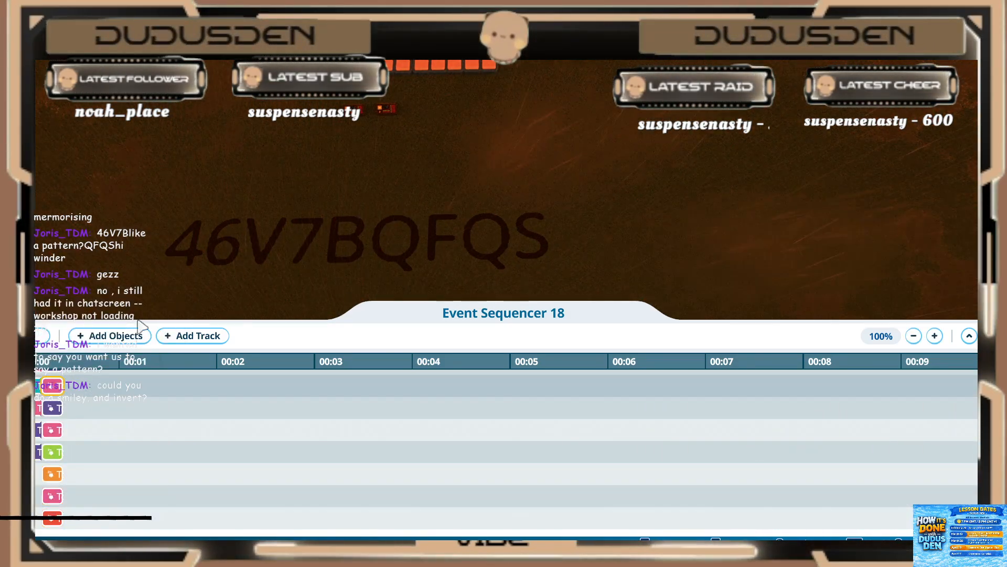
click(52, 408)
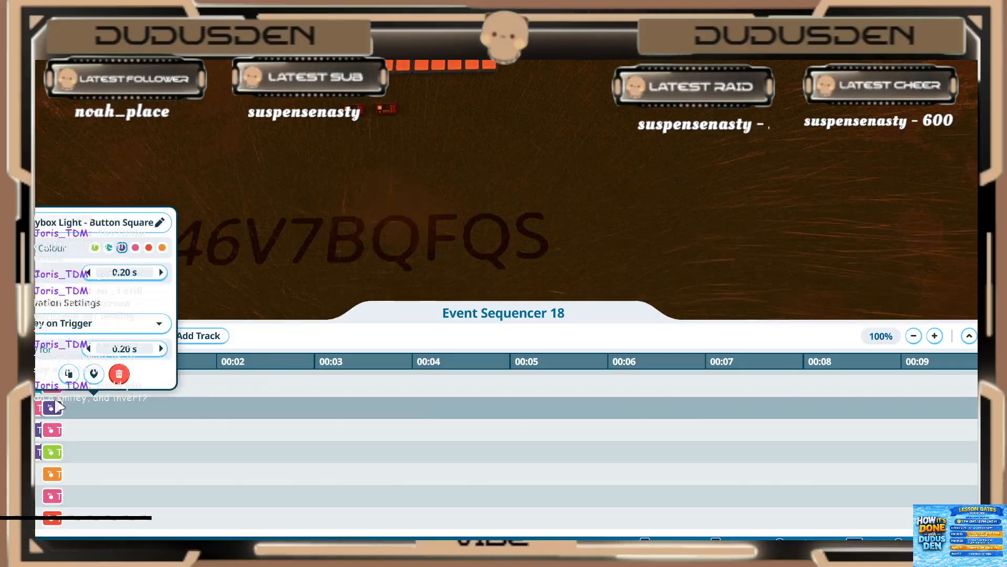
click(58, 431)
click(58, 431)
click(58, 431)
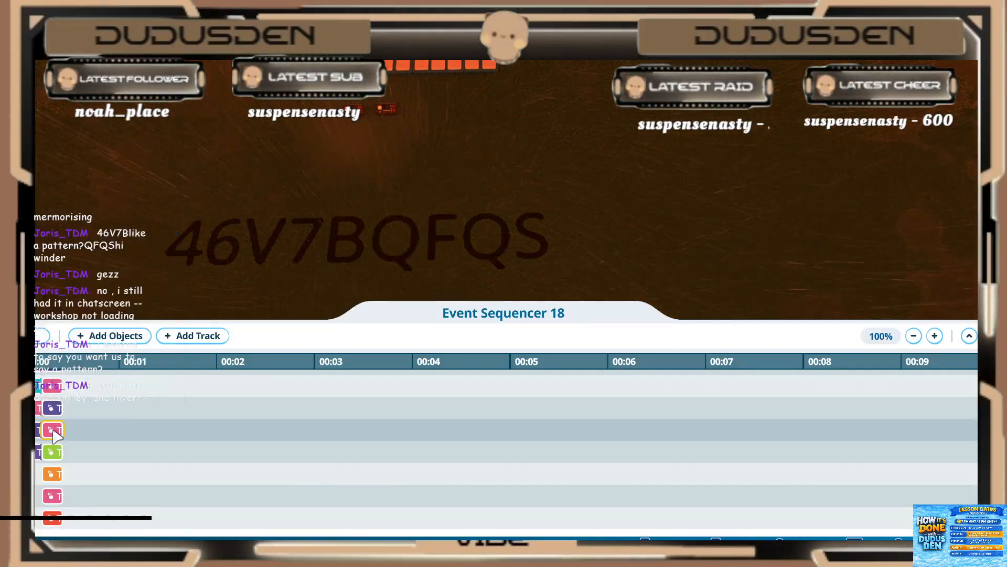
Step: Check the second-frame clips on the upper tracks for their start time and play duration
scroll(57, 435, up, 1)
click(53, 411)
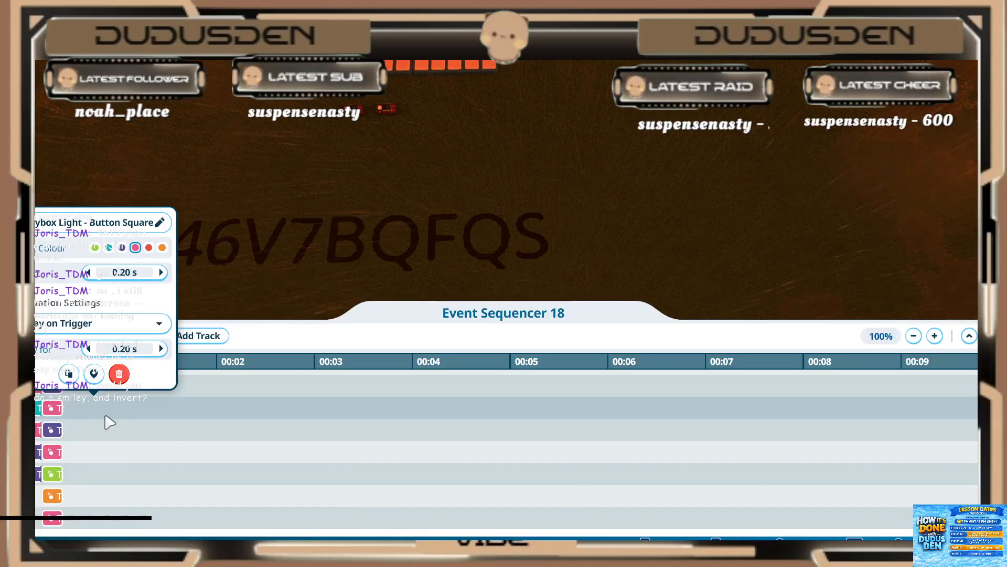
click(98, 435)
scroll(61, 432, up, 14)
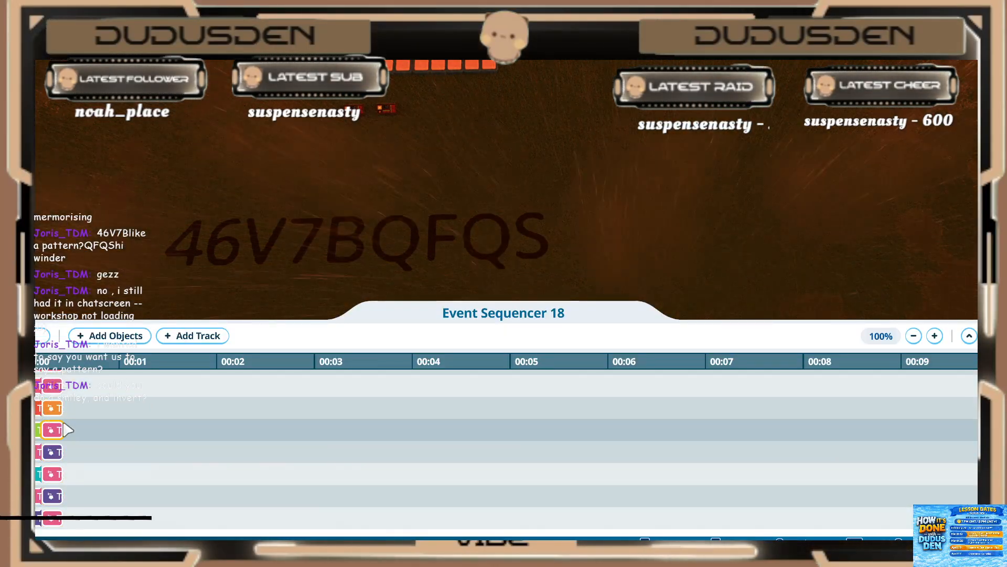
scroll(62, 440, up, 8)
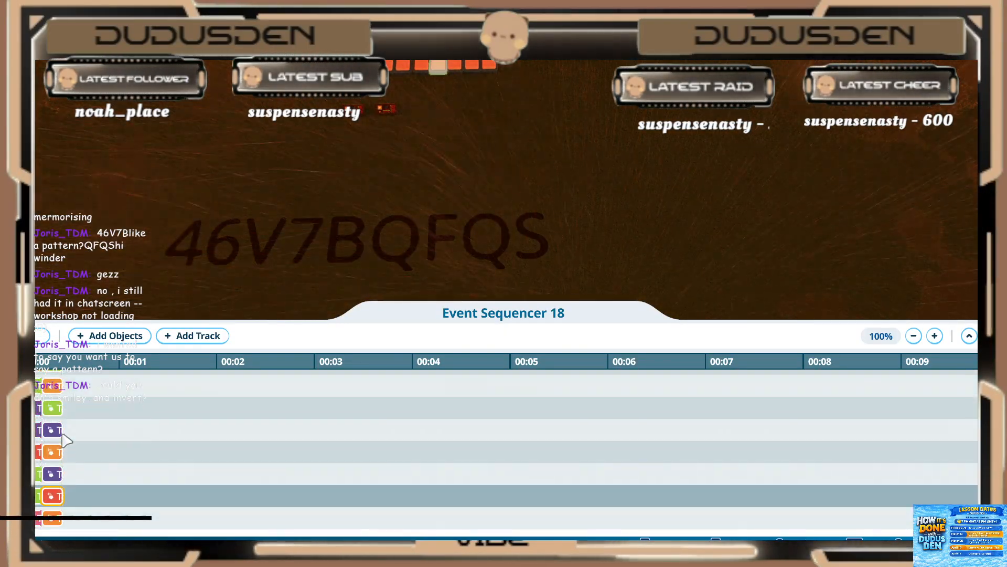
scroll(202, 233, up, 2)
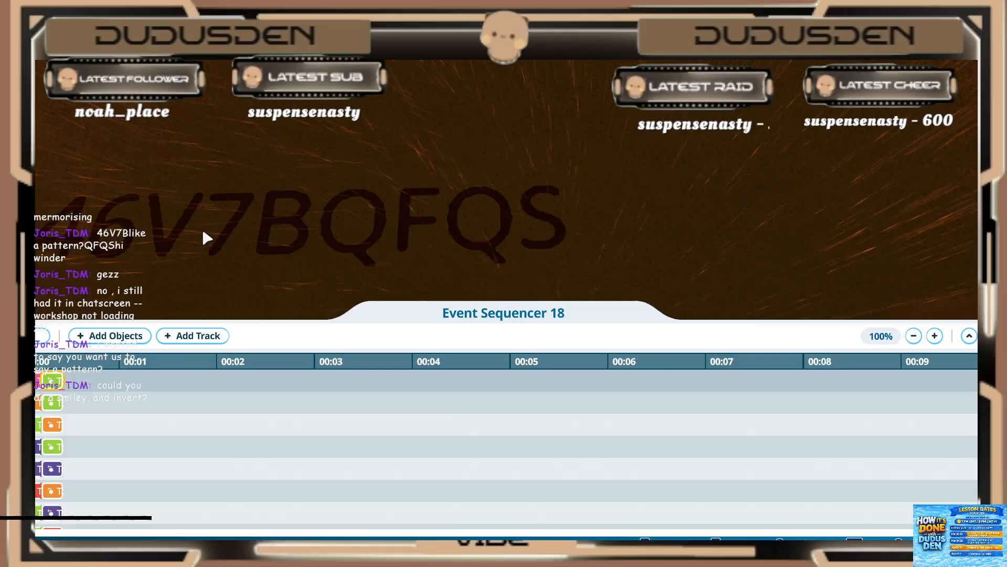
scroll(231, 189, down, 5)
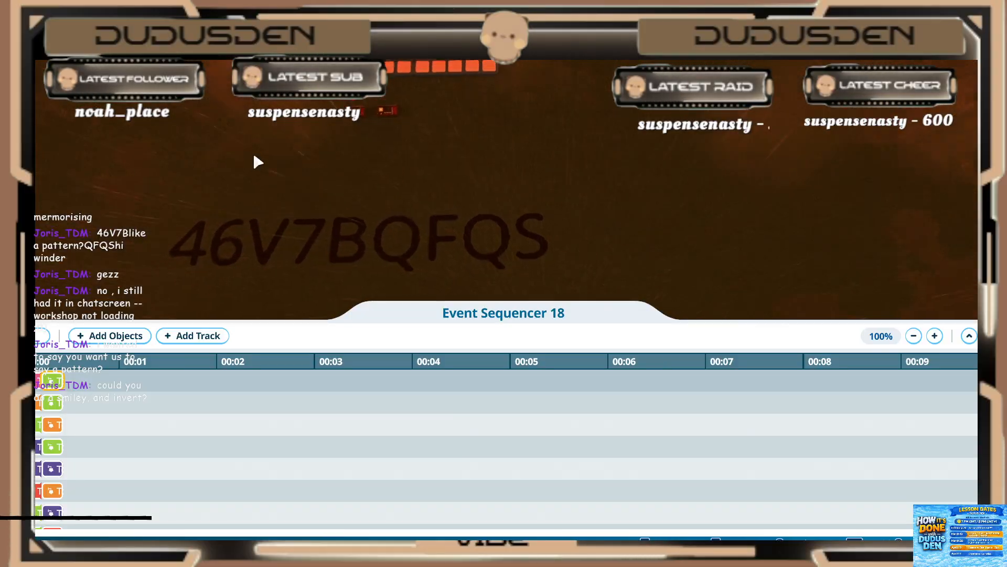
key(w)
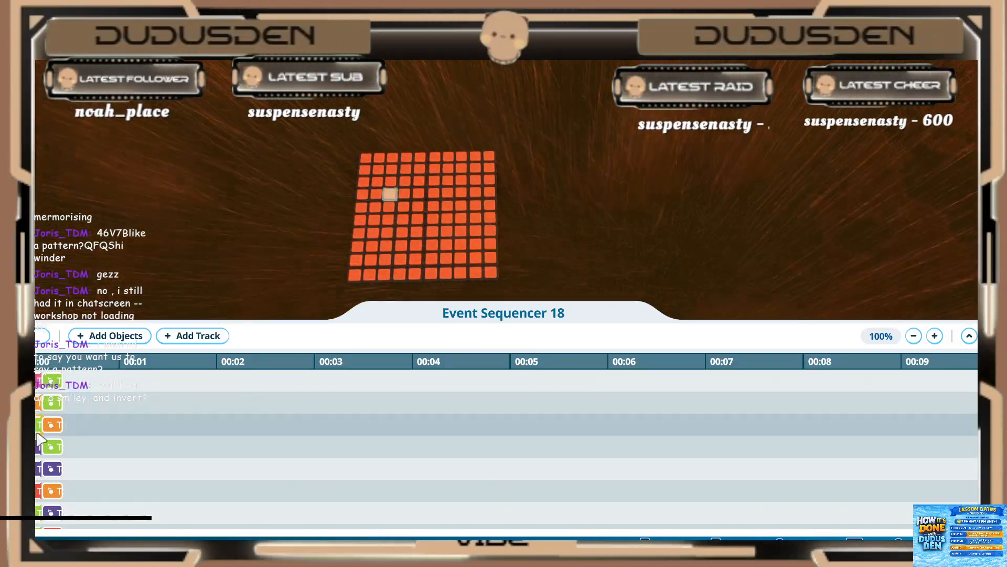
click(53, 428)
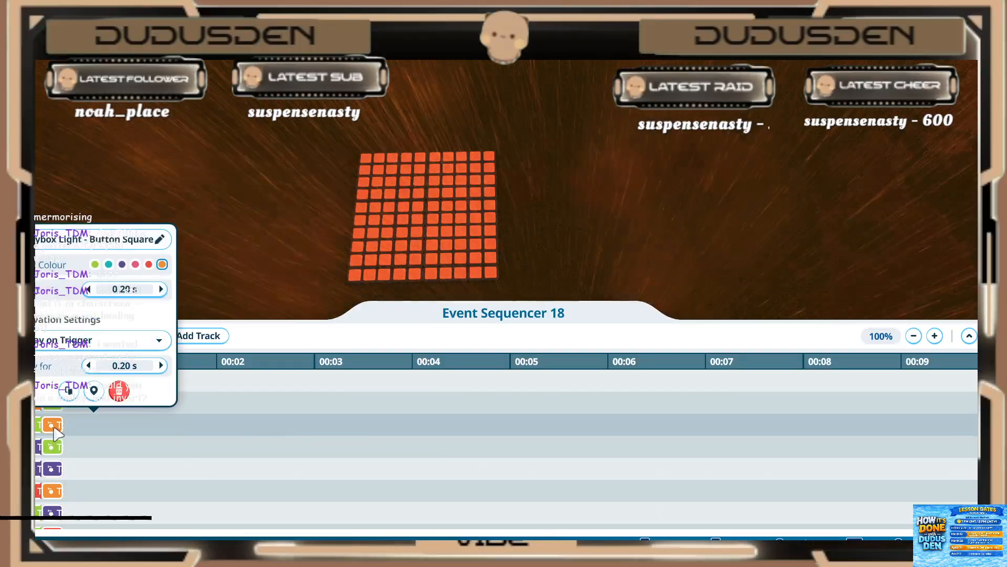
click(69, 416)
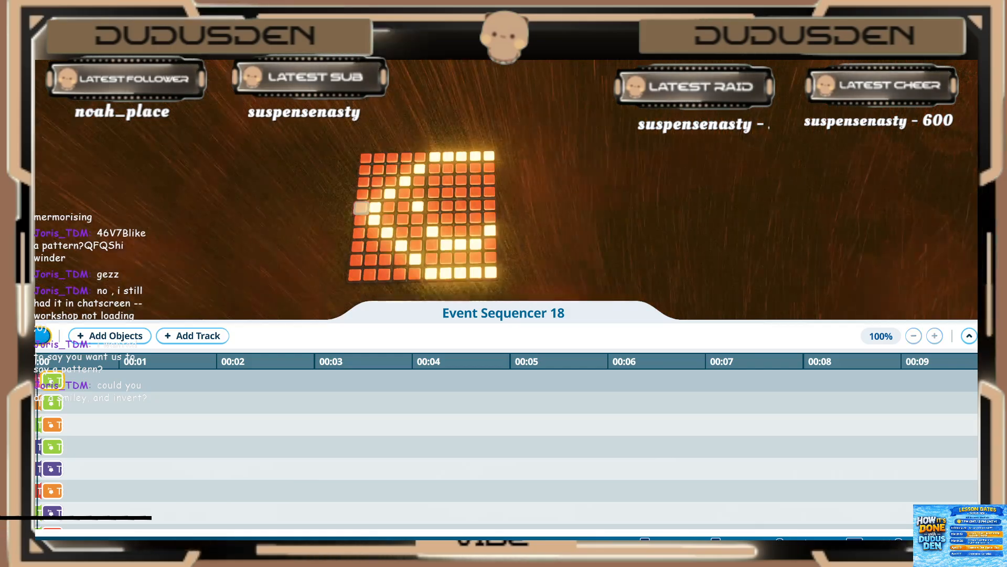
Step: Pause and resume the game repeatedly during playback to examine the two smiley frames on the light grid
key(space)
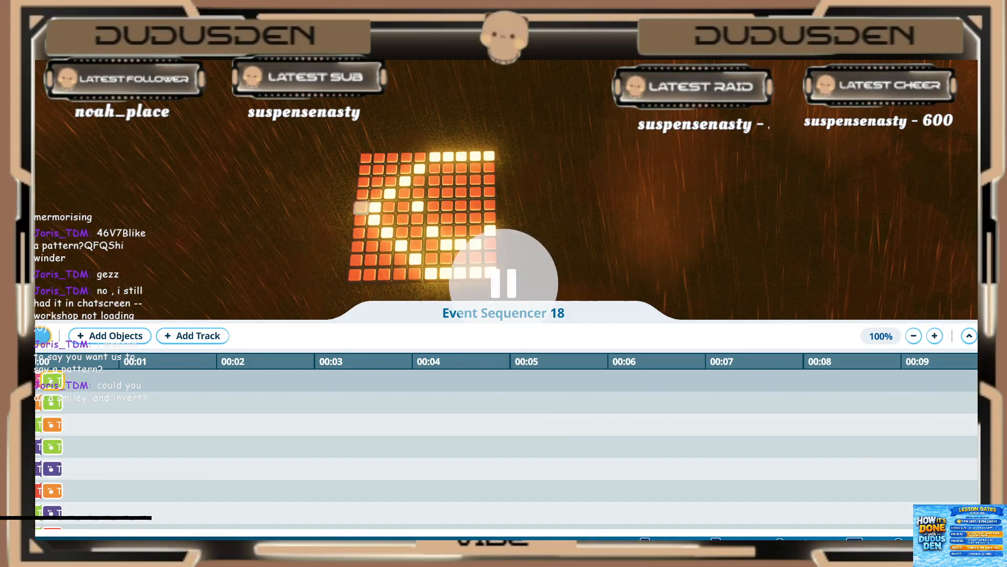
key(space)
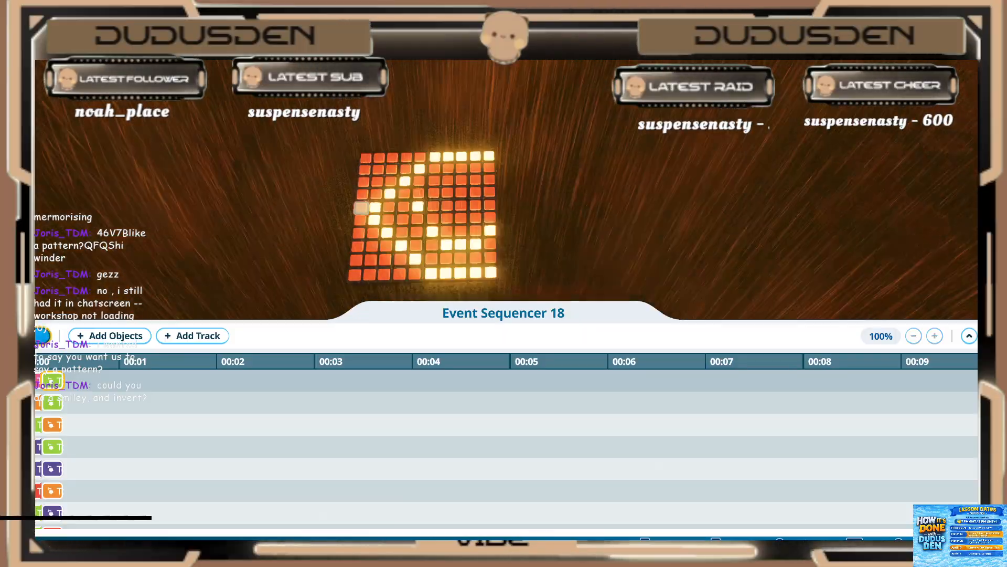
key(space)
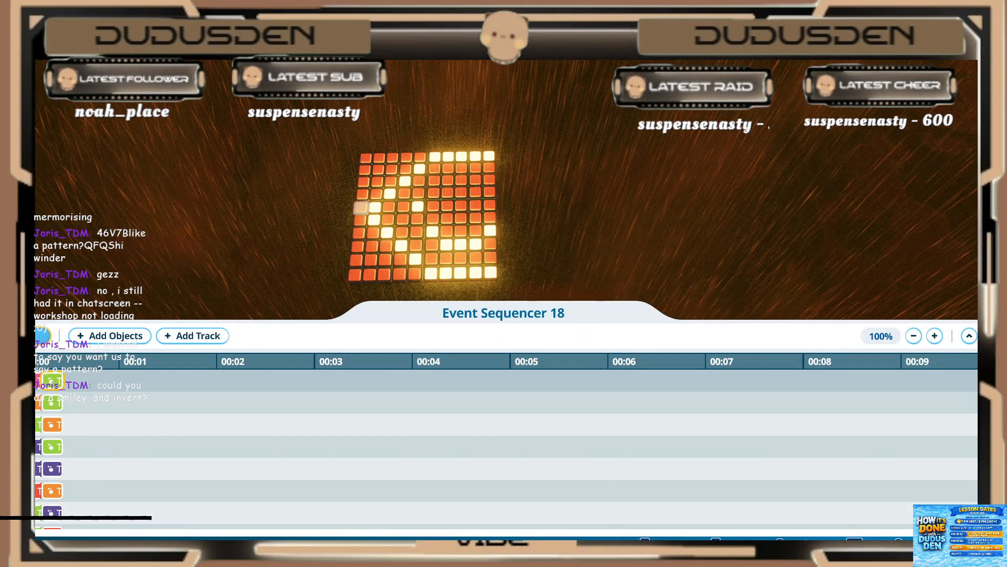
key(space)
key(space)
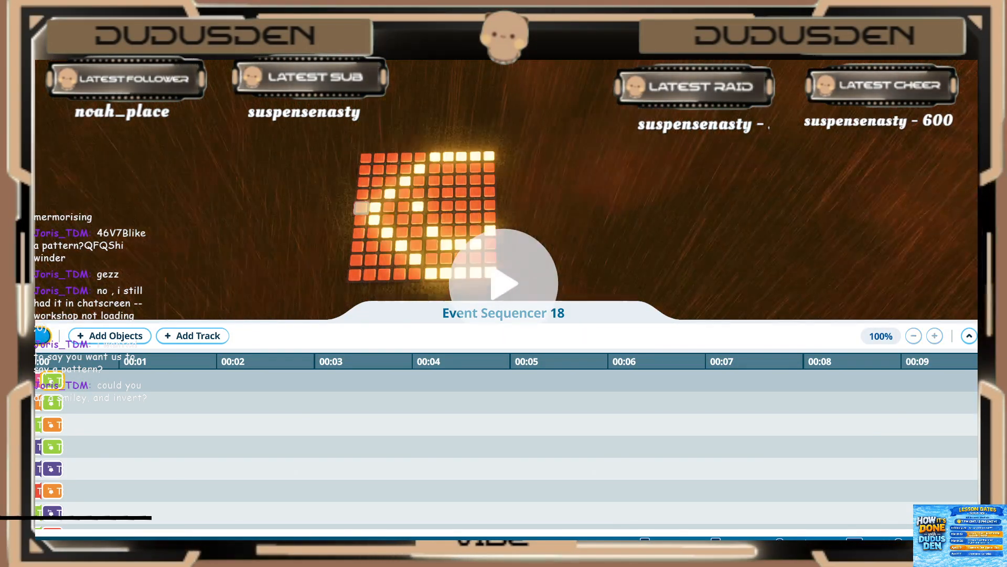
key(space)
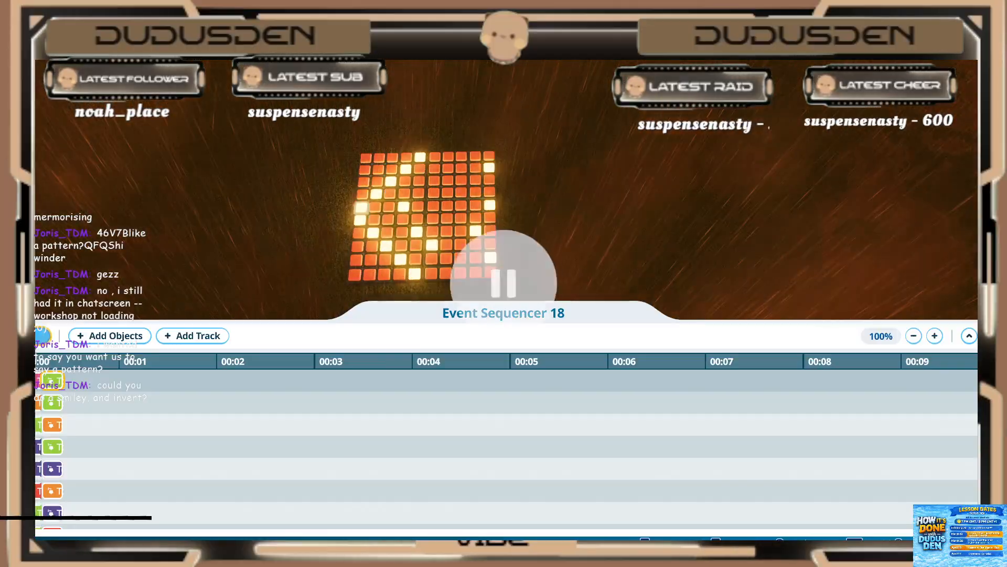
click(75, 404)
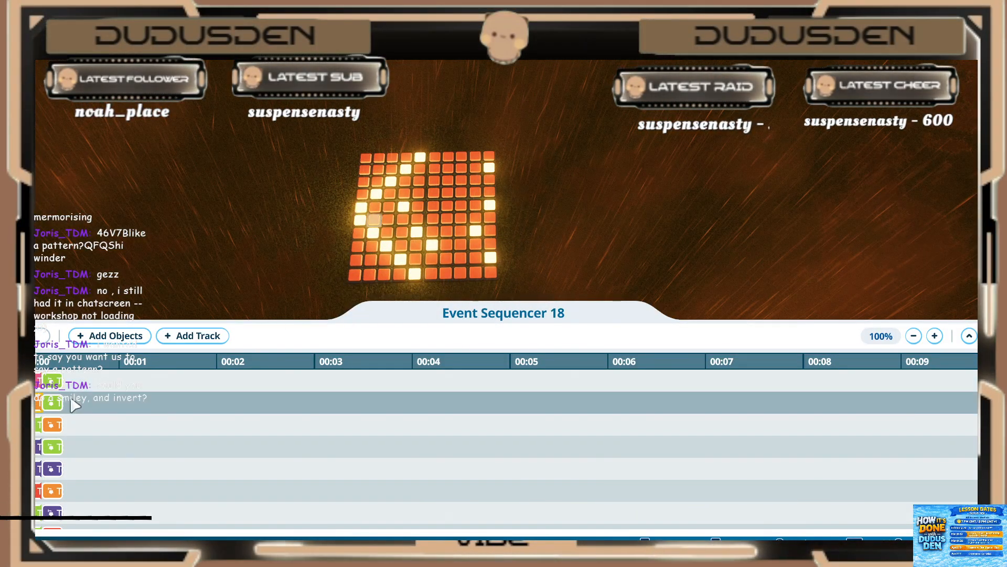
Step: Match the second-frame clips to their lights on the grid and inspect the trigger settings of the lower purple clip
click(59, 382)
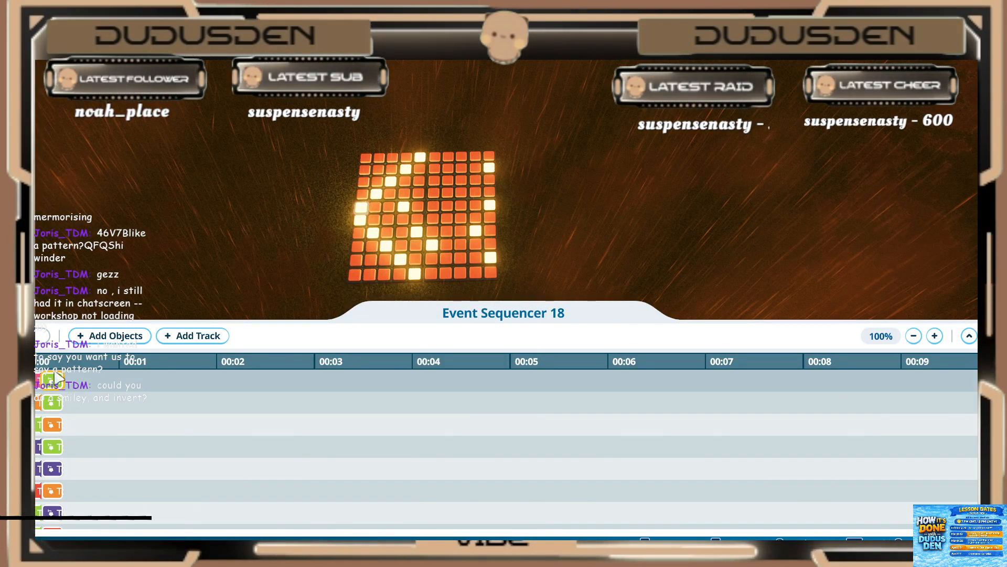
click(51, 449)
click(53, 470)
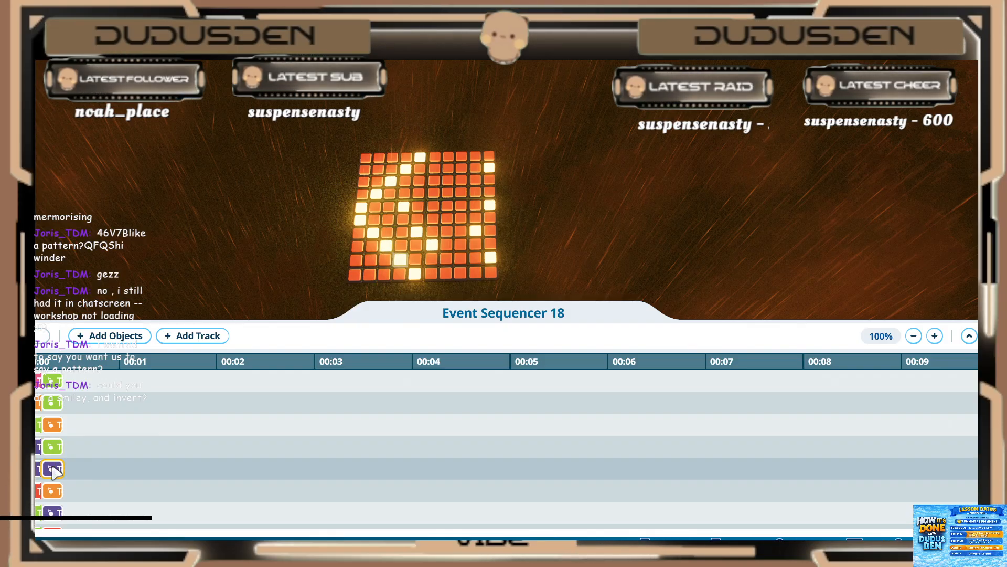
click(54, 492)
click(54, 512)
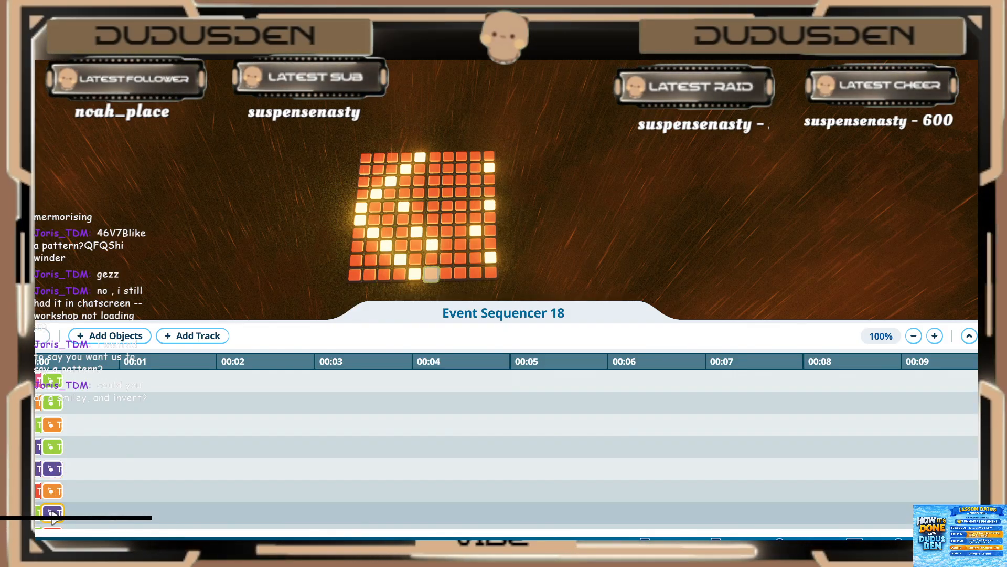
click(53, 513)
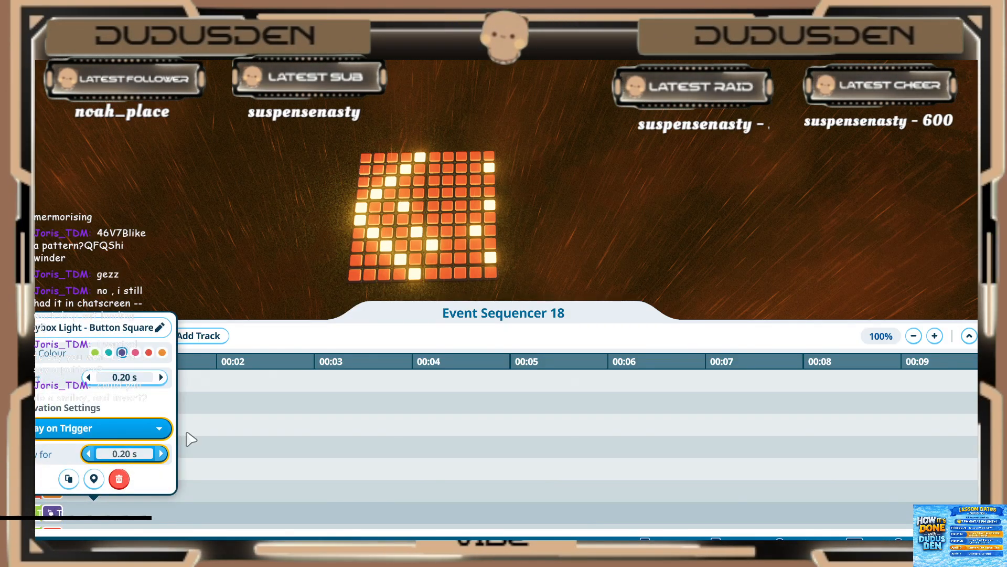
click(356, 282)
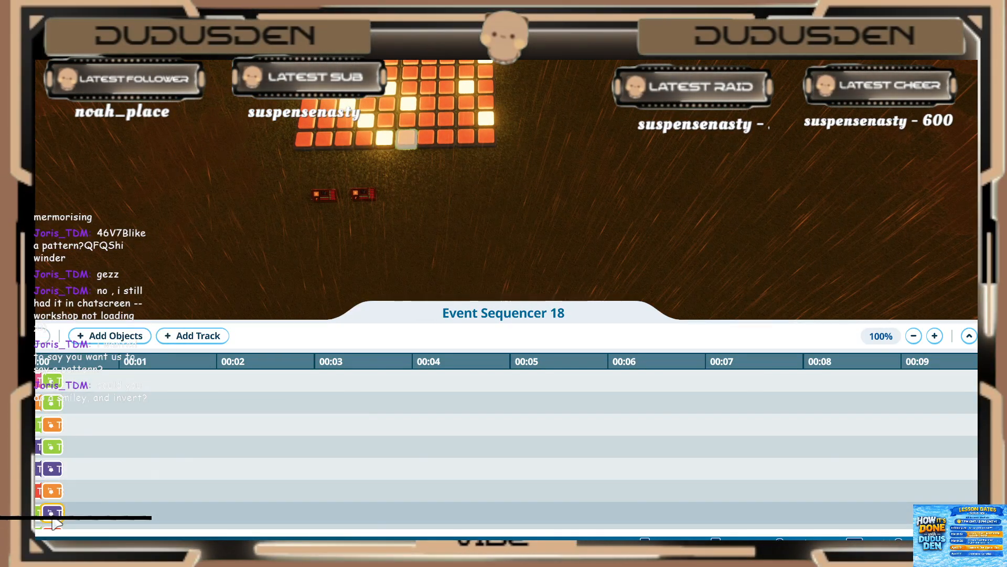
Step: Try the Activate on Trigger option on the lower purple second-frame clip, then restore Play on Trigger
click(58, 493)
click(84, 428)
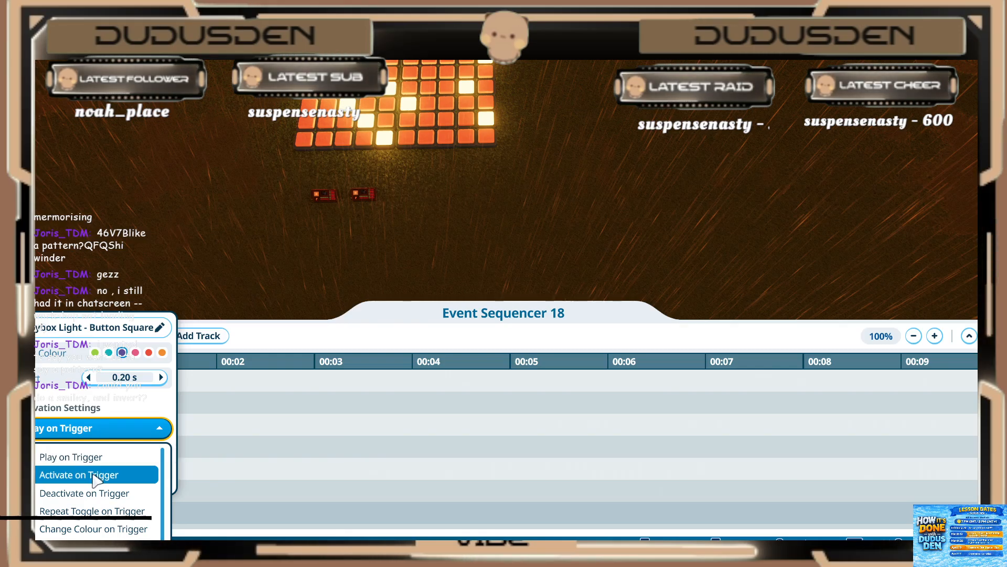
click(93, 477)
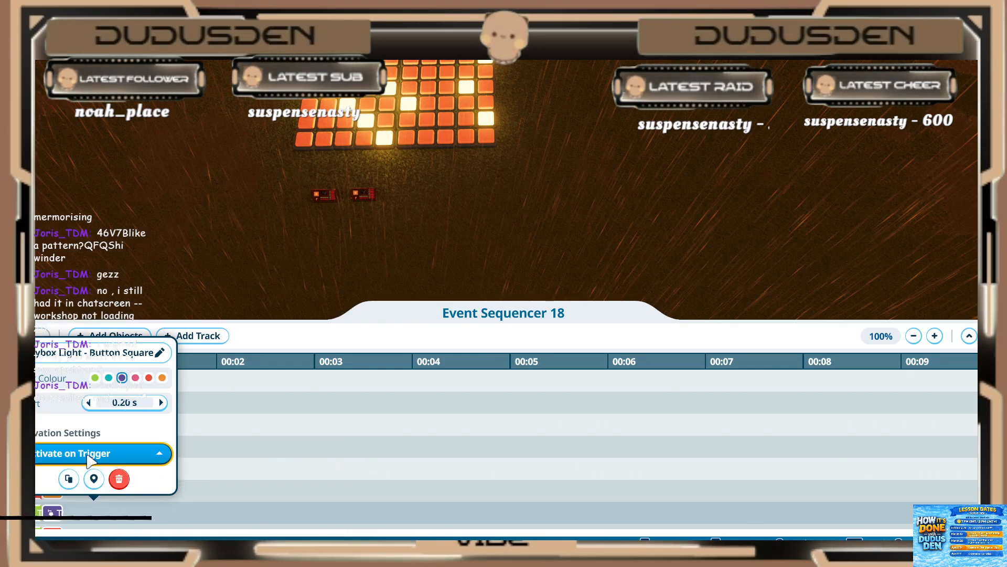
click(79, 479)
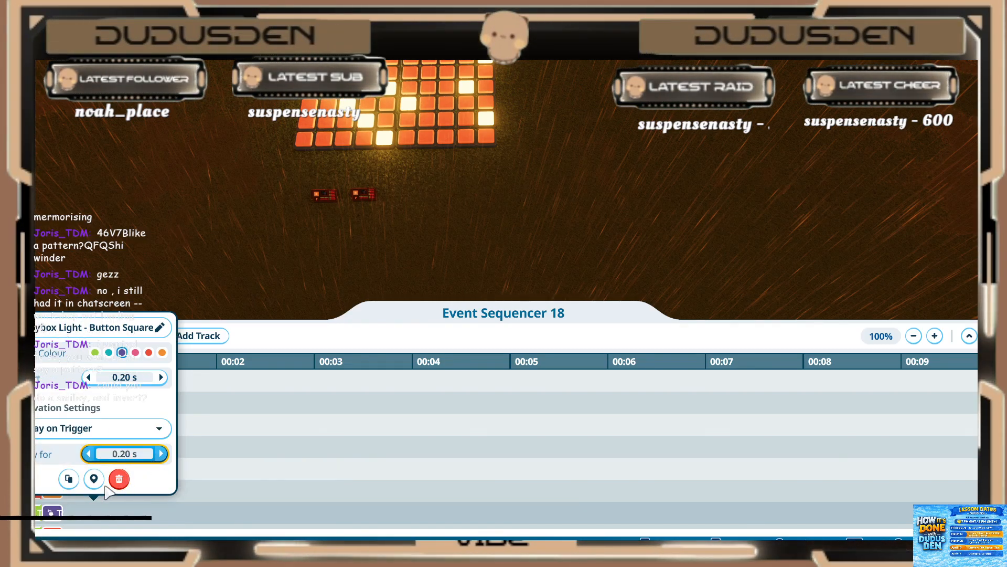
Step: Duplicate the lower purple second-frame clip directly behind the original on its track, then delete the duplicate
click(69, 478)
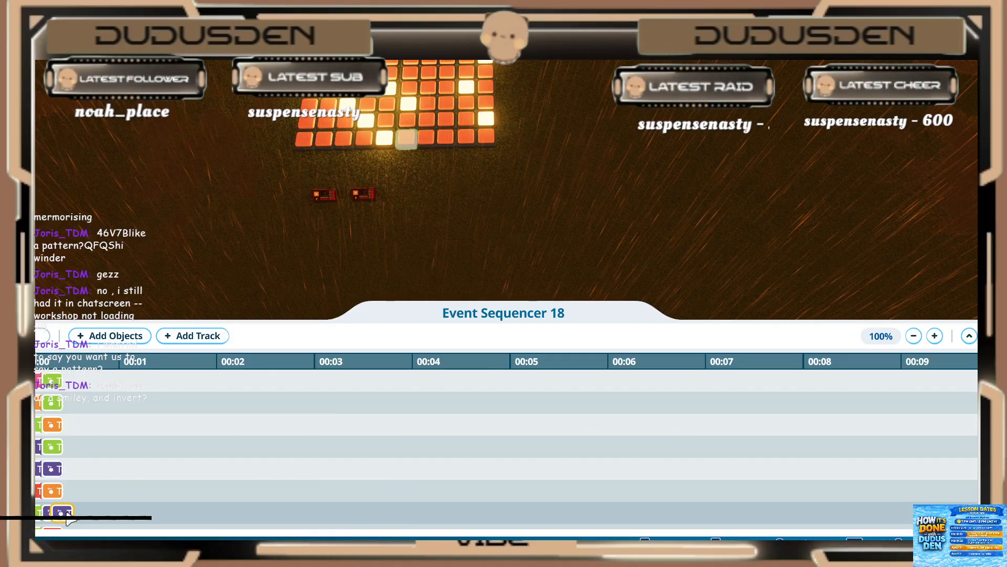
click(75, 514)
click(72, 517)
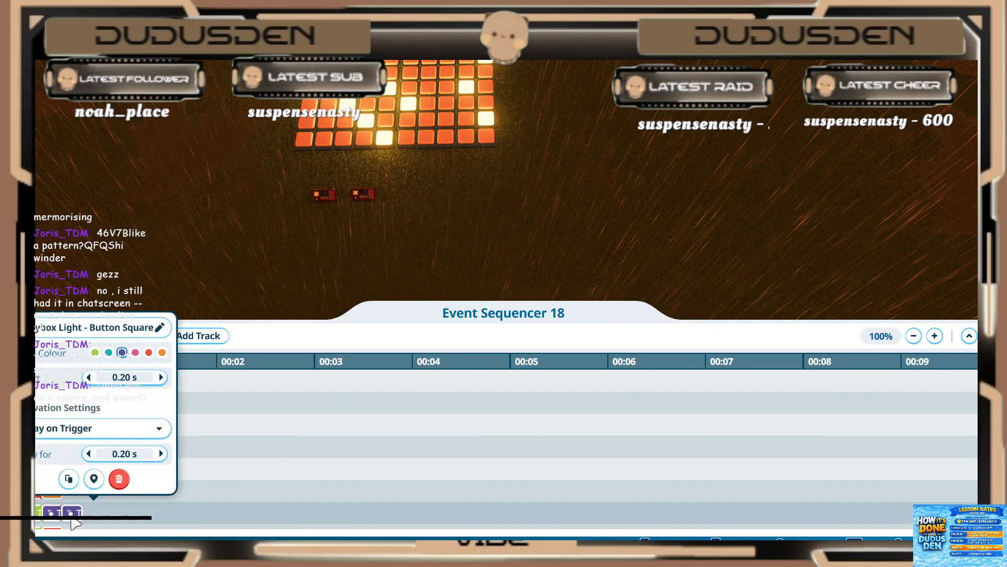
click(119, 479)
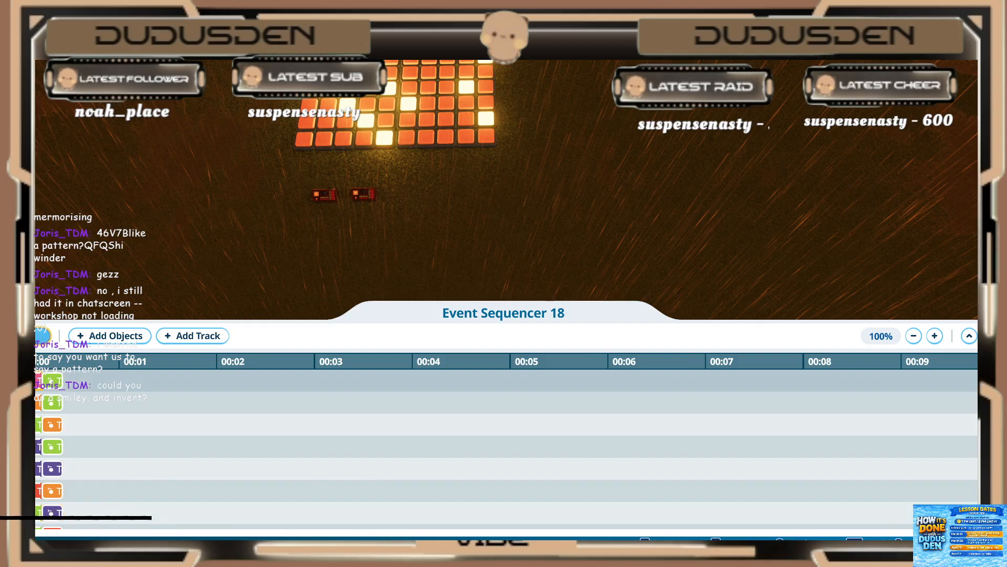
Step: Play the sequence again and override the park weather to replace the heavy rain
click(42, 335)
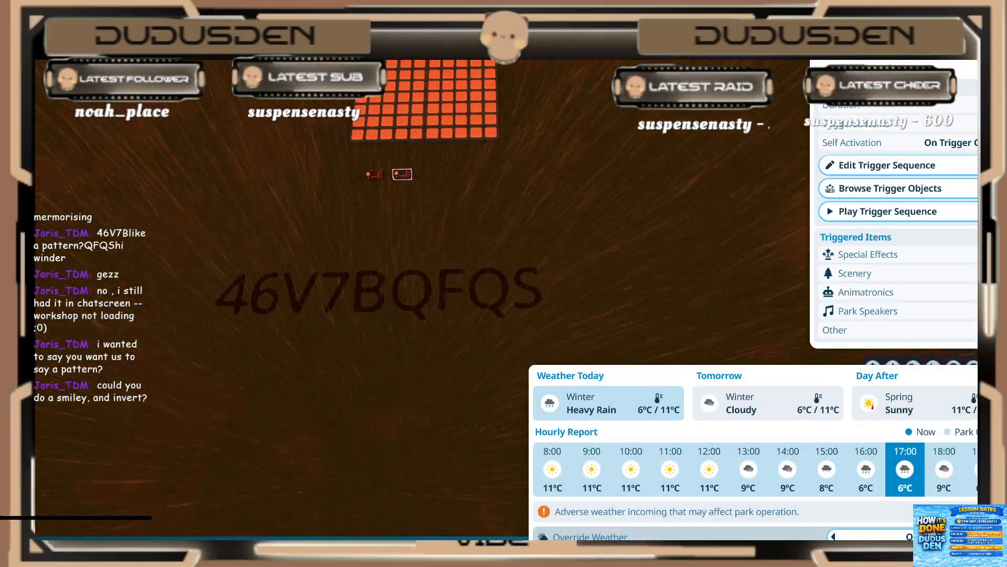
key(Right)
key(Escape)
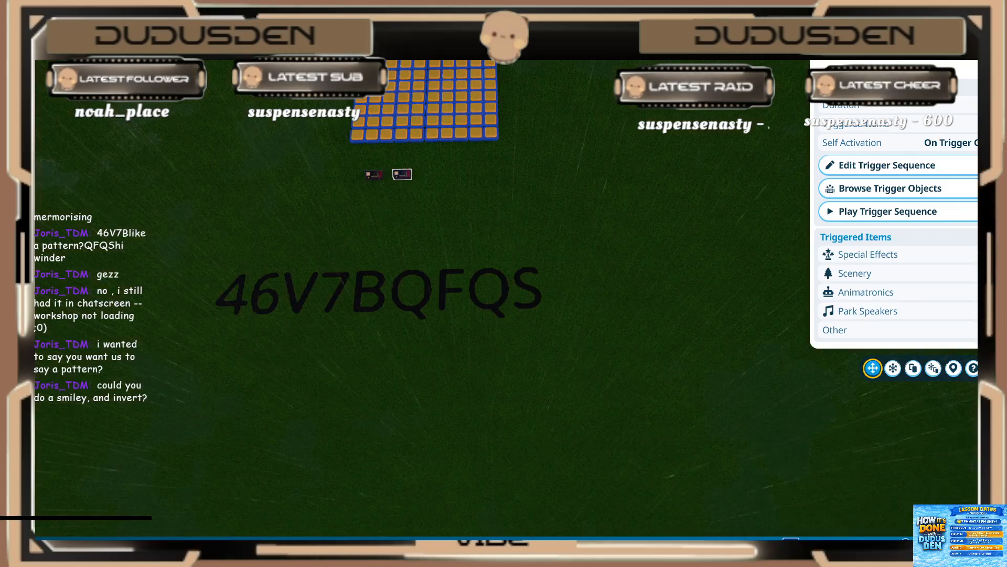
Step: Place a new event sequencer from the scenery search results on the grass below the two existing sequencers
key(w)
scroll(519, 367, up, 6)
middle_drag(527, 378, 500, 387)
key(s)
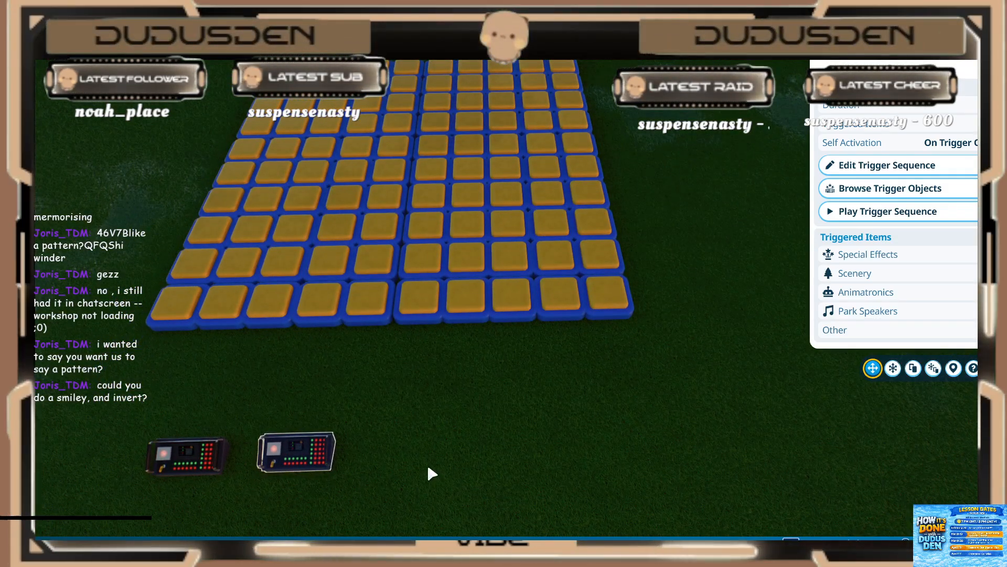
key(s)
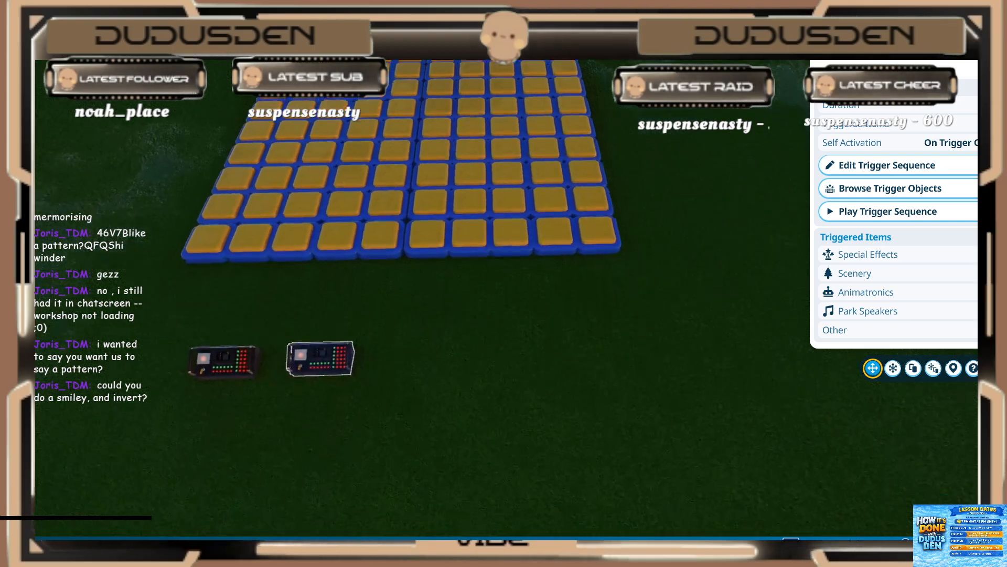
click(594, 461)
click(675, 533)
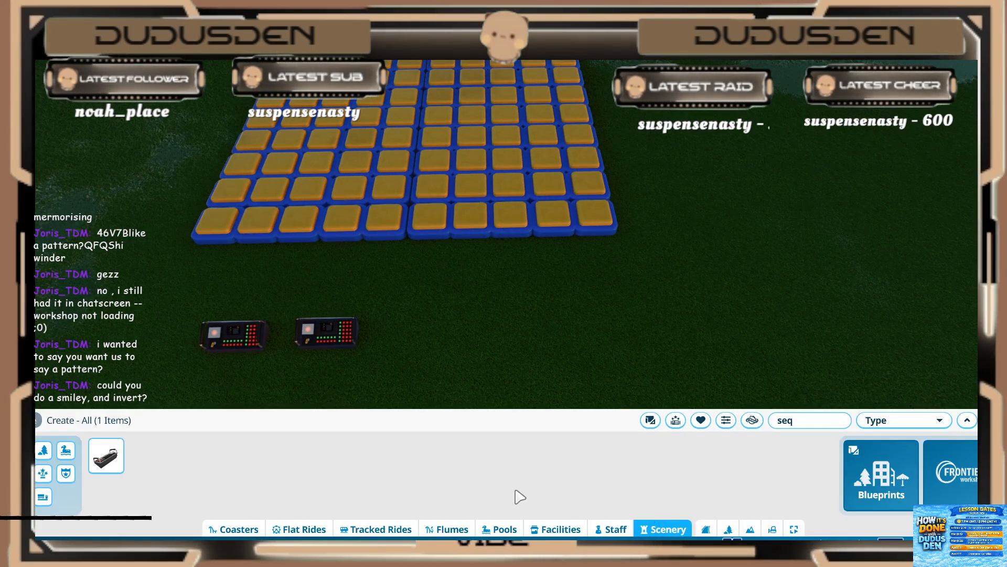
click(119, 460)
key(s)
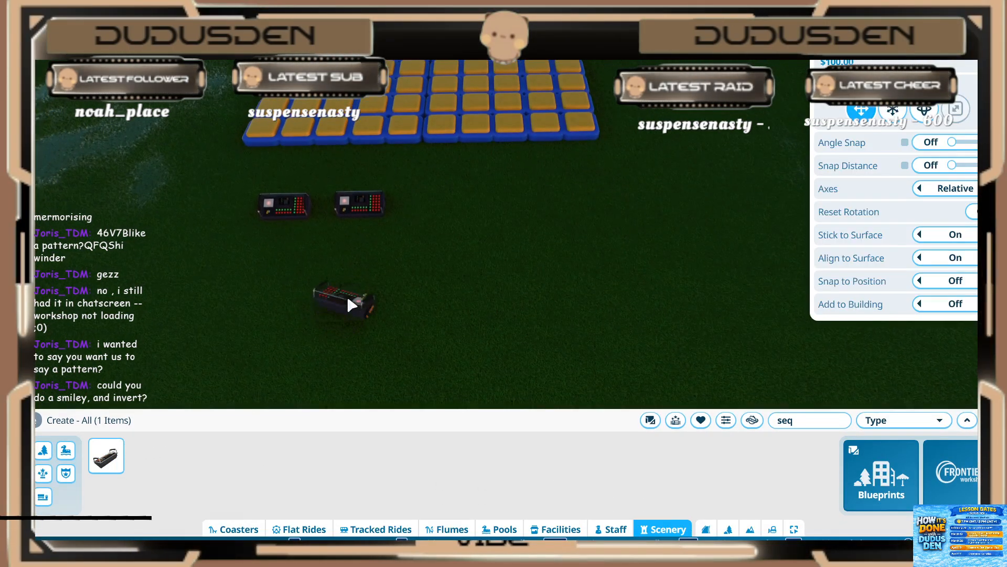
click(346, 296)
key(Escape)
Step: Open the new sequencer's trigger sequence and add the two existing event sequencers as objects
key(w)
click(318, 362)
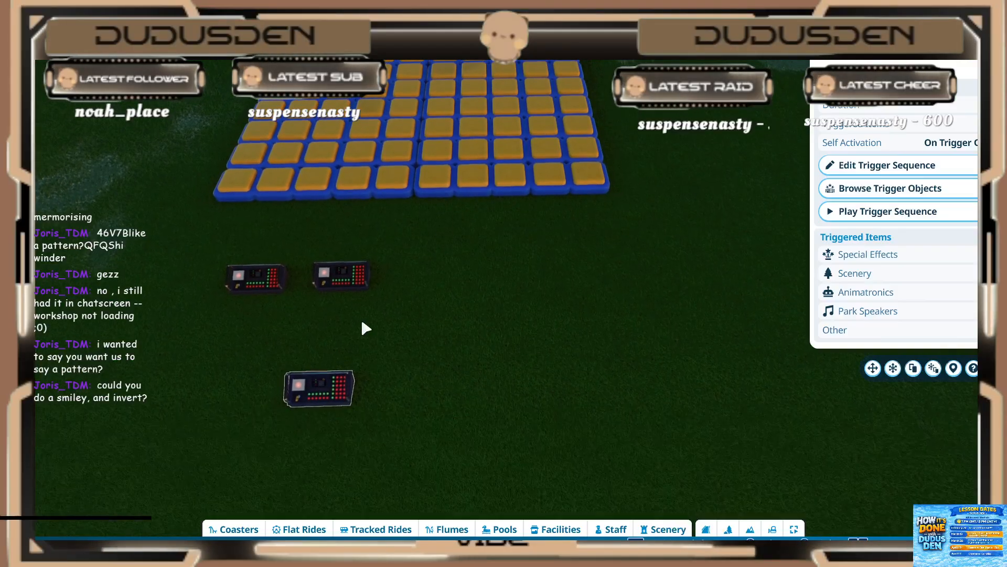
scroll(362, 318, down, 3)
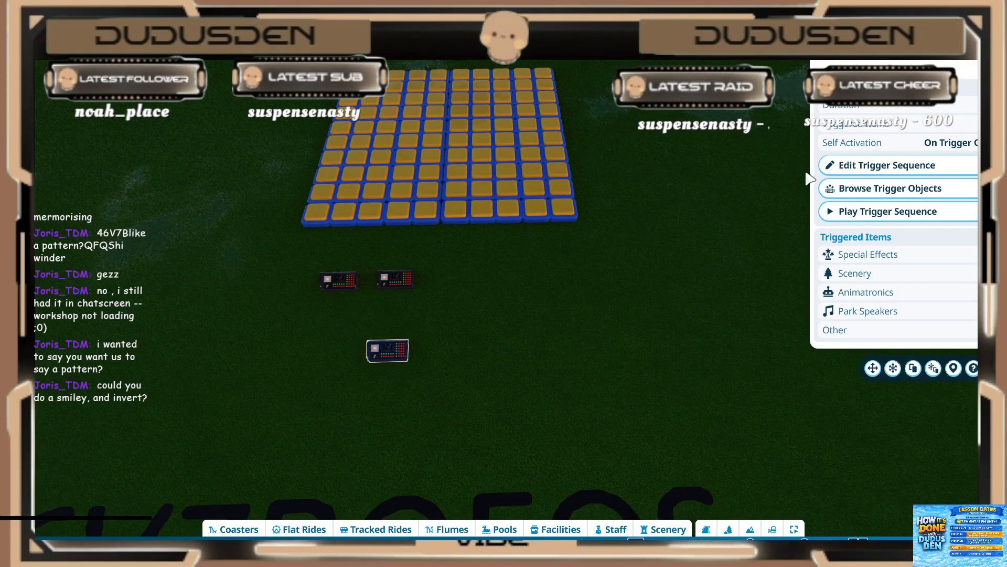
click(840, 165)
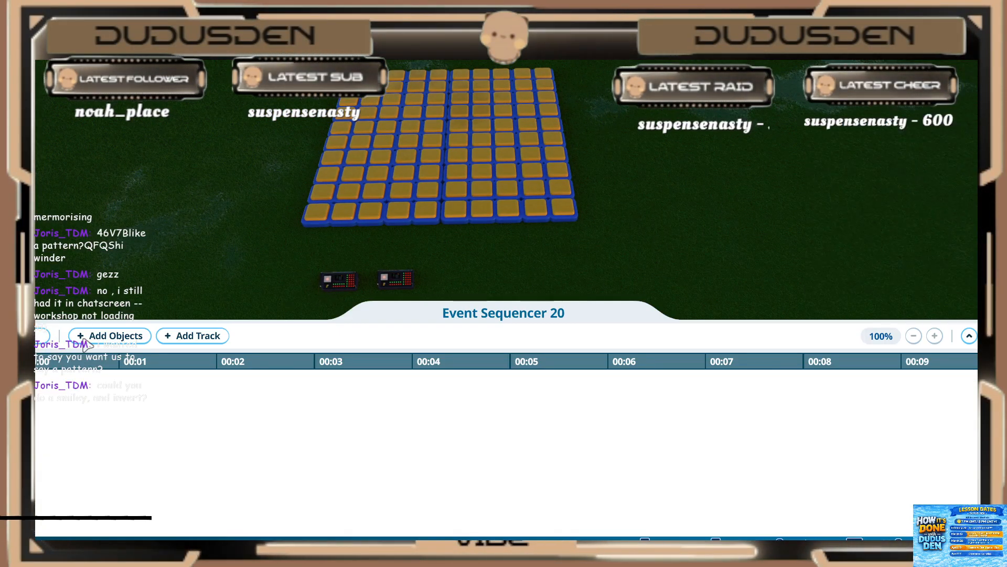
click(85, 340)
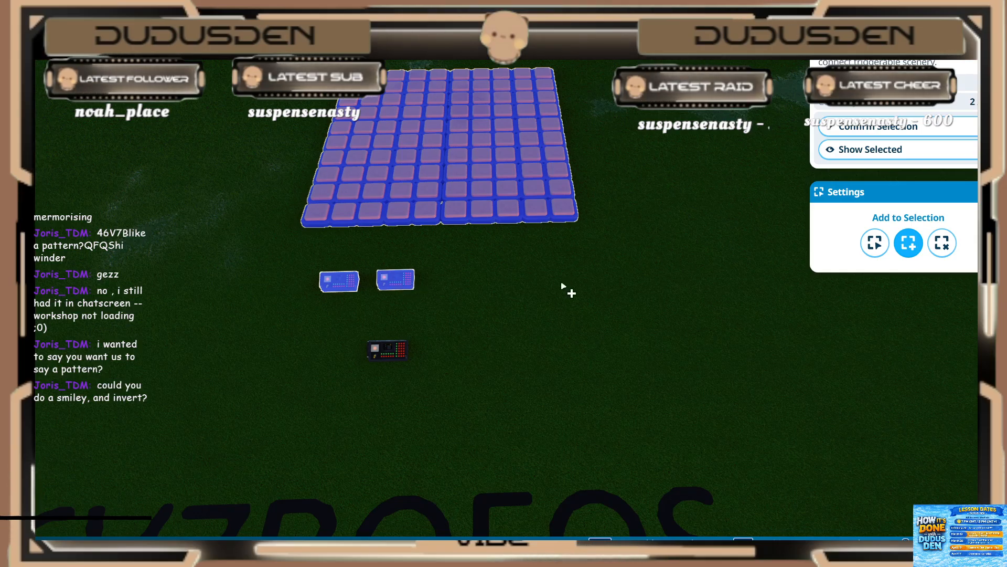
click(874, 128)
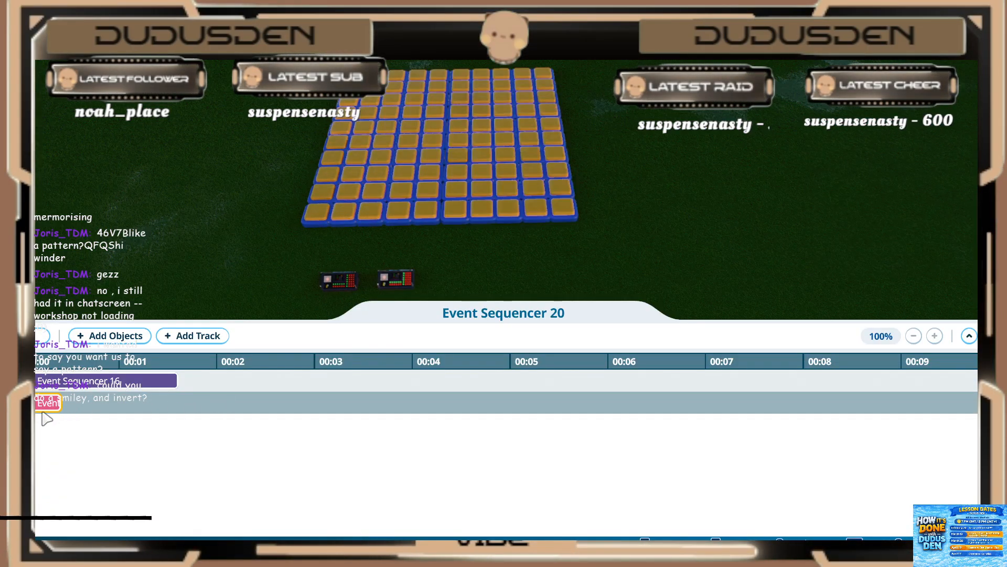
Step: Move the second sequencer's clip to start right after the Event Sequencer 16 clip and play the combined sequence
drag(49, 389, 199, 413)
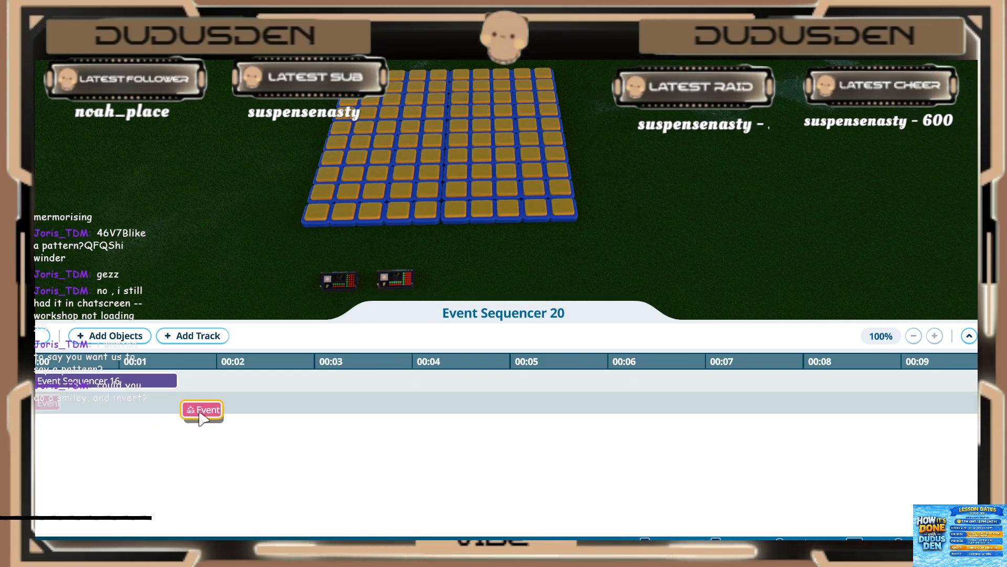
click(94, 381)
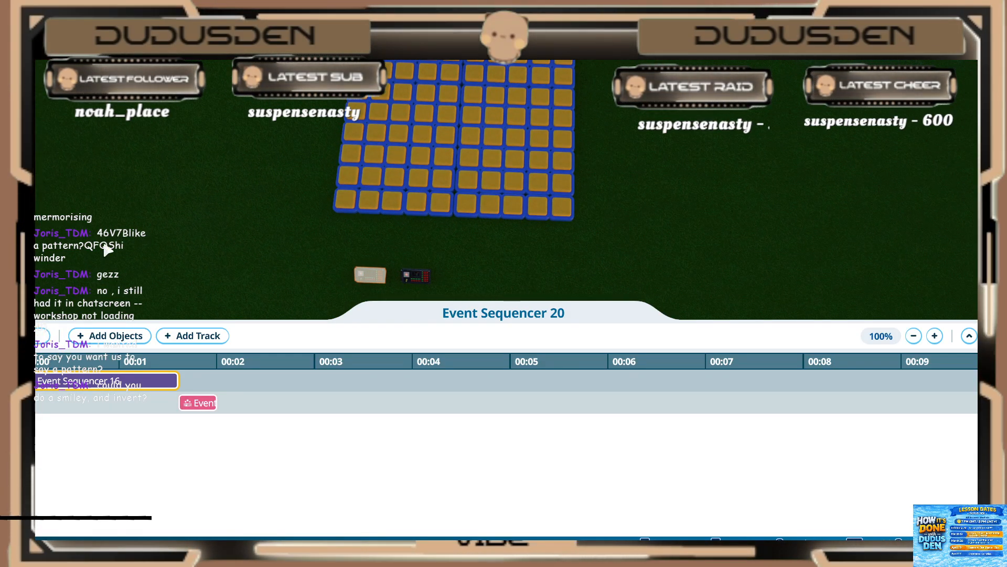
click(39, 336)
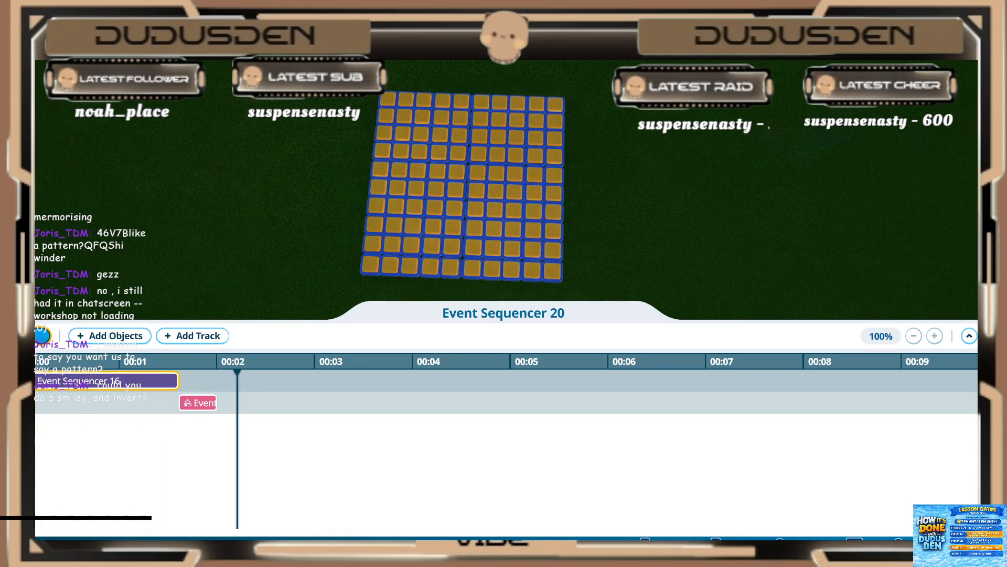
click(40, 335)
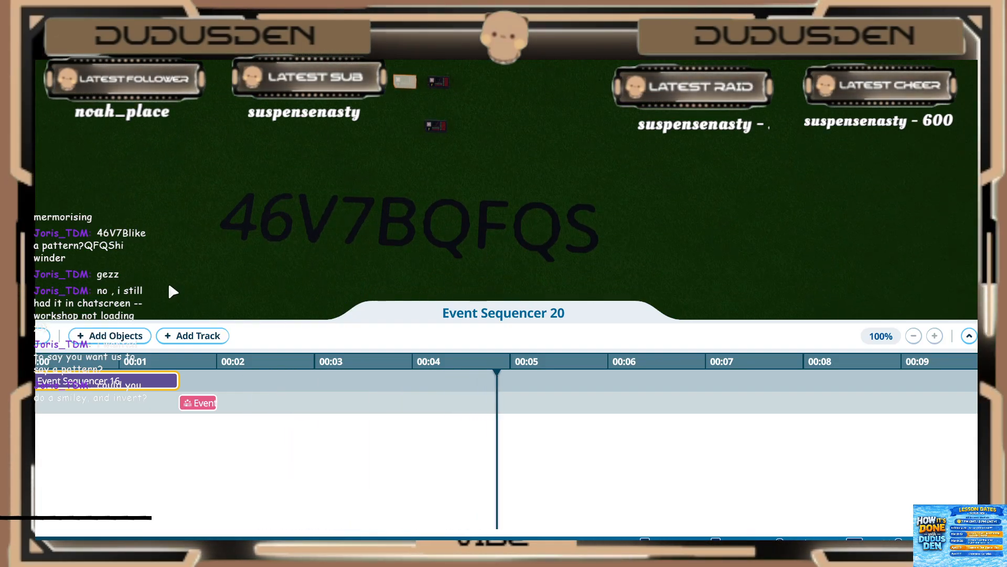
key(Escape)
Step: Select the tree and builds across the field from the light grid as a group and delete them
key(w)
scroll(262, 165, down, 2)
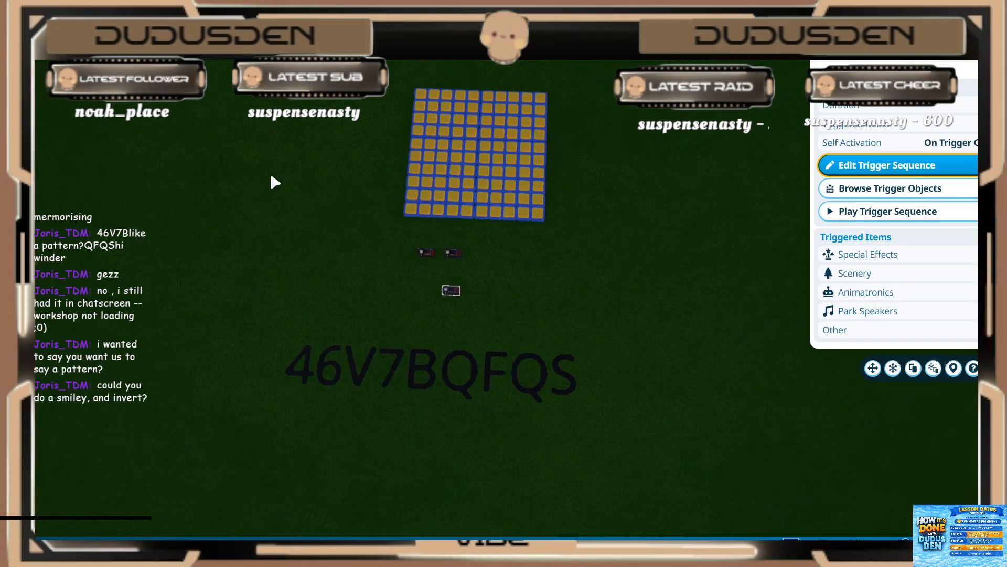
scroll(439, 320, up, 3)
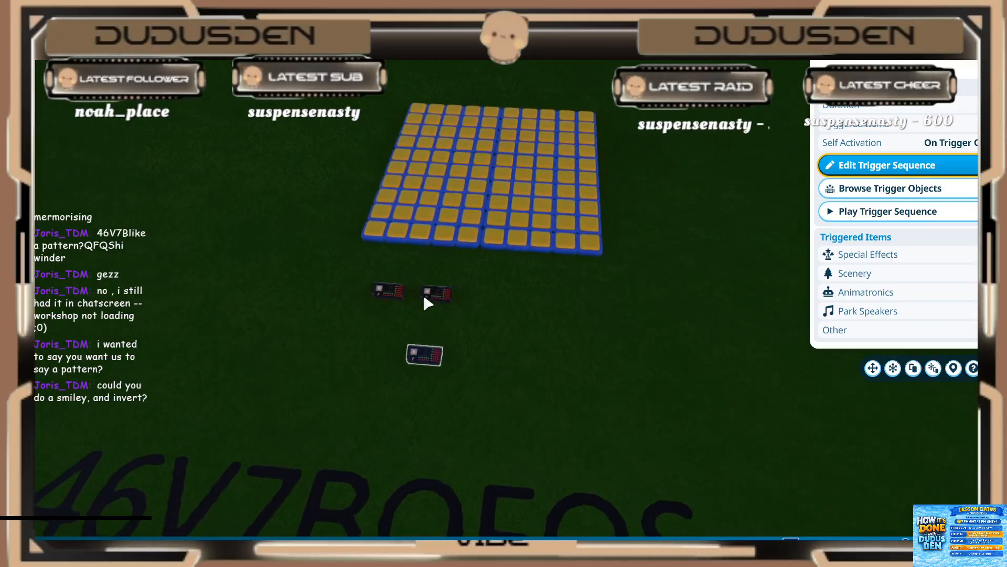
click(426, 295)
key(w)
middle_drag(477, 304, 582, 275)
scroll(524, 252, down, 3)
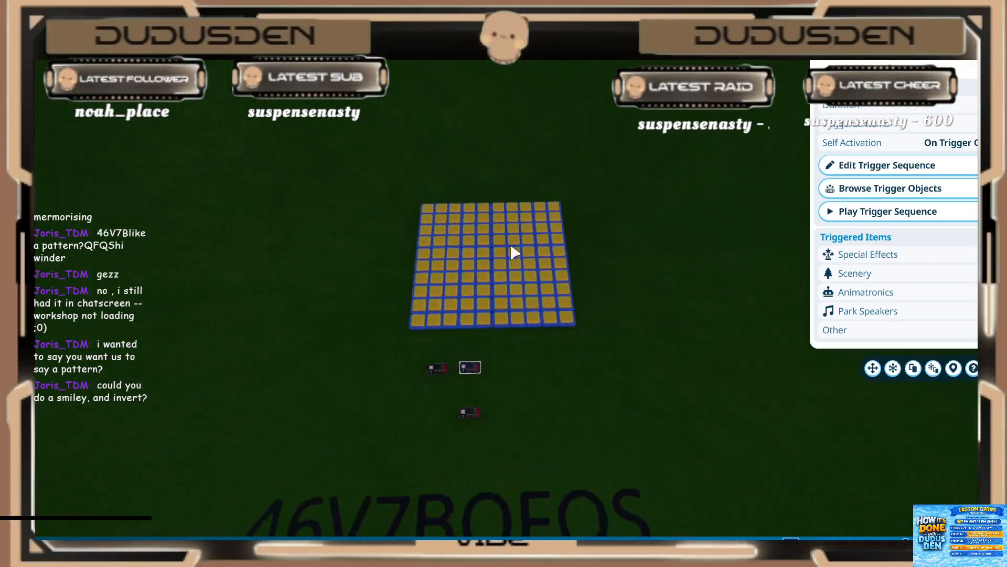
scroll(376, 199, down, 5)
middle_drag(375, 198, 436, 154)
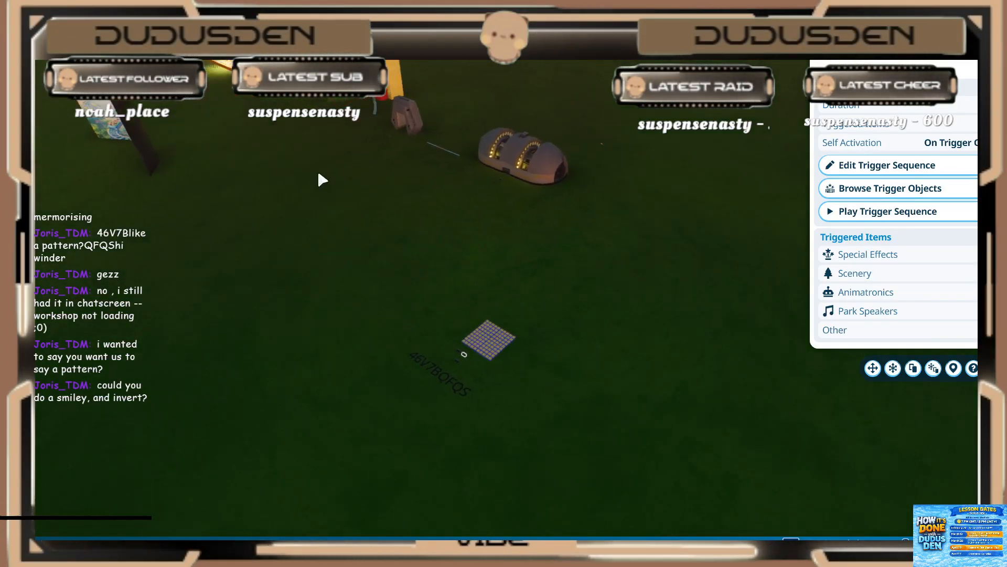
drag(510, 127, 94, 283)
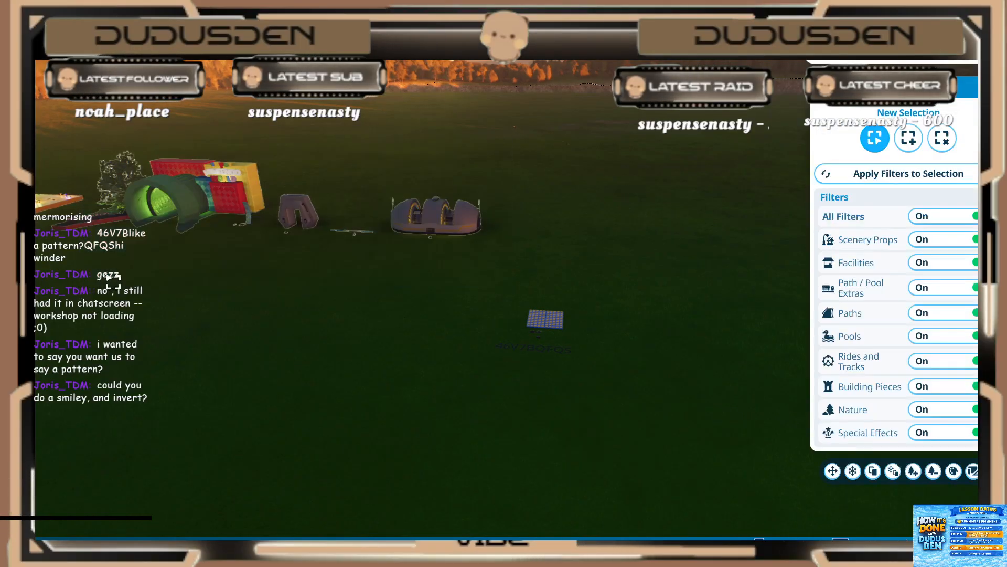
key(Delete)
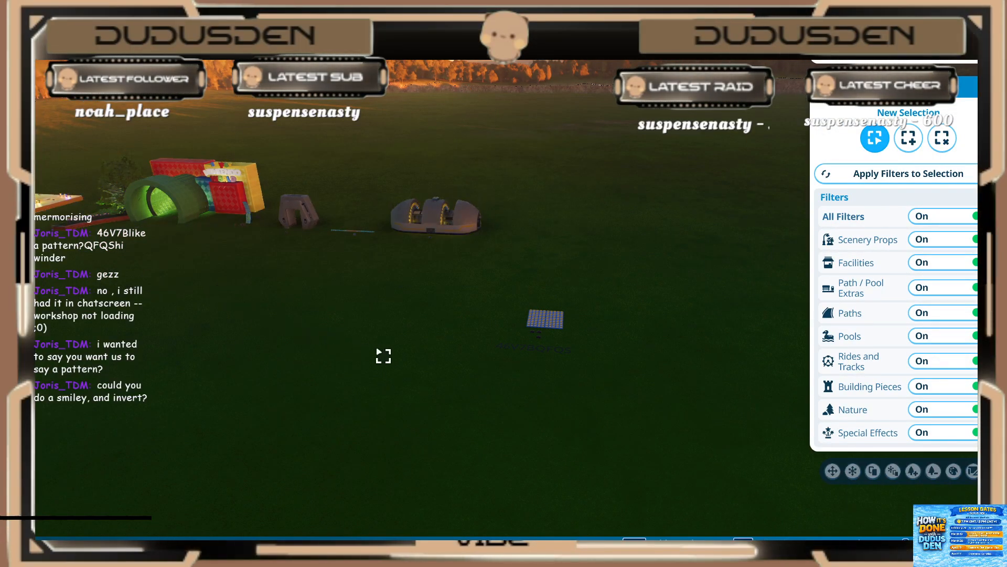
Step: Select the new sequencer below the other two and play its trigger sequence to watch the pattern on the light grid
middle_drag(414, 363, 371, 422)
scroll(371, 422, up, 3)
scroll(374, 427, up, 5)
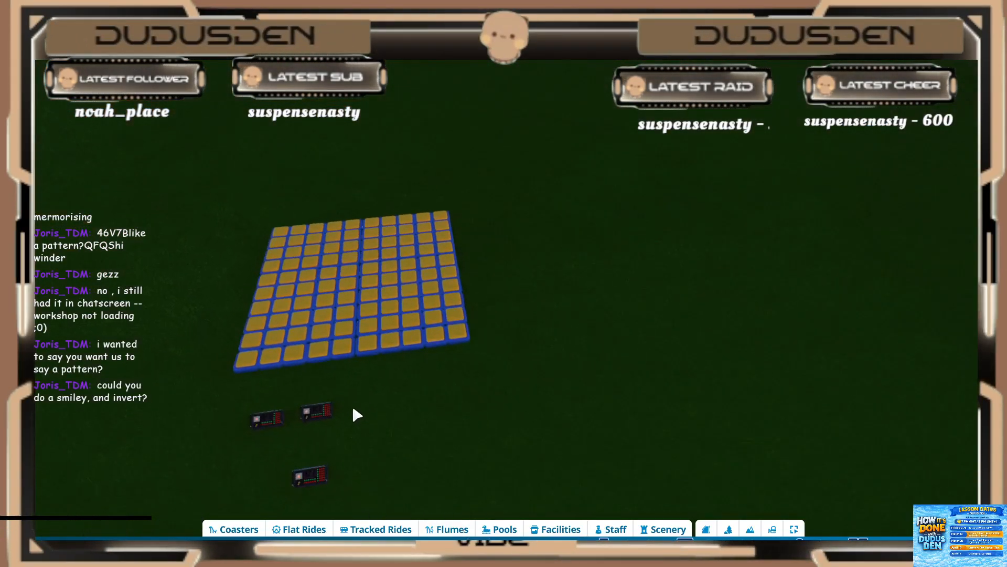
middle_drag(396, 479, 545, 446)
click(425, 417)
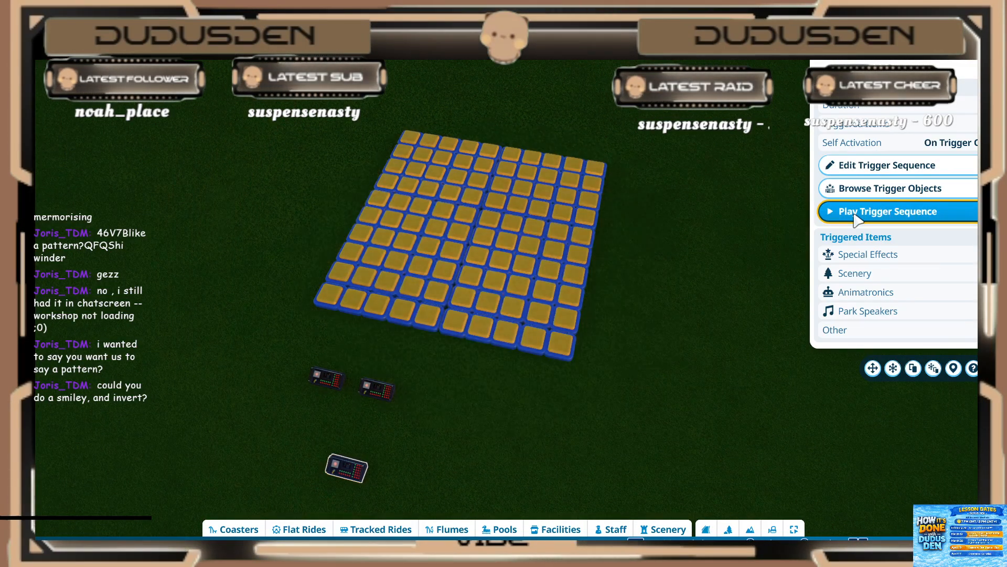
click(855, 217)
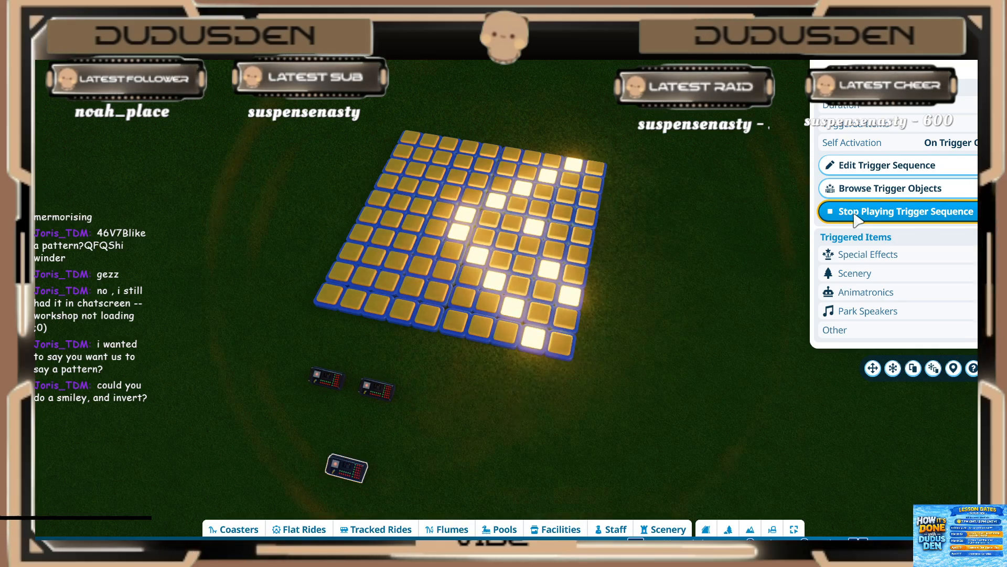
key(s)
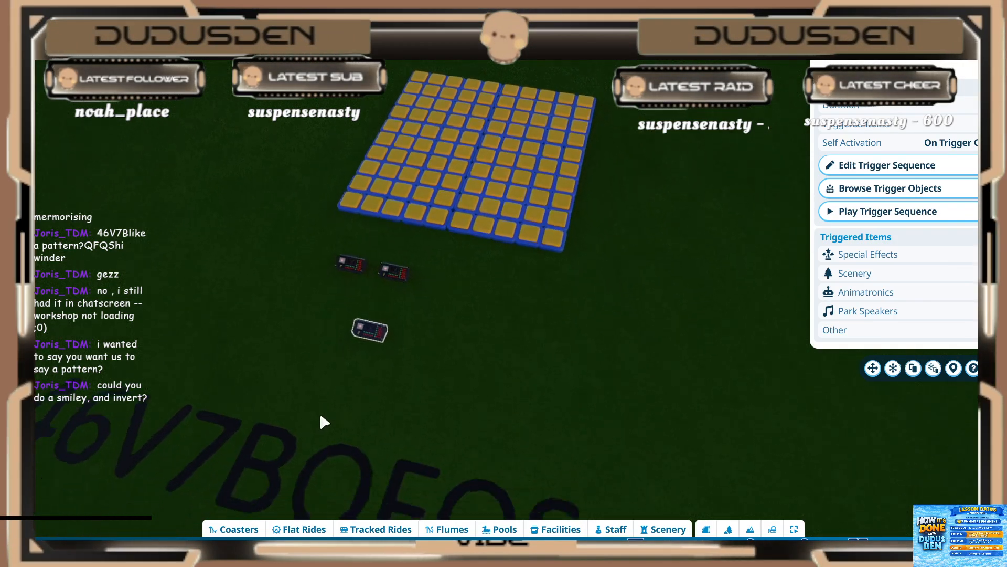
Step: Select the event sequencer on the right of the upper pair and open its trigger sequence for editing
middle_drag(320, 414, 325, 415)
key(w)
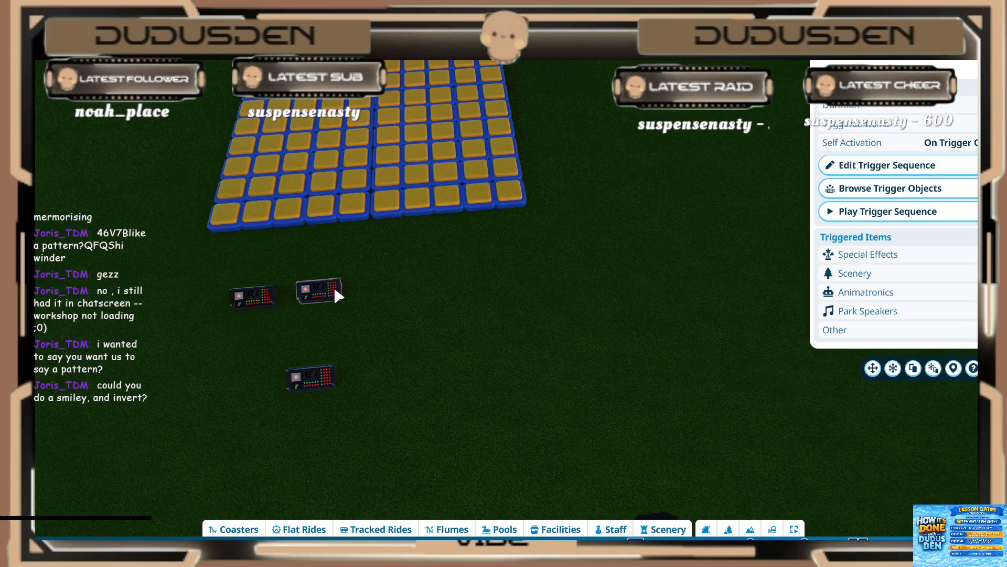
key(w)
key(a)
scroll(609, 236, up, 2)
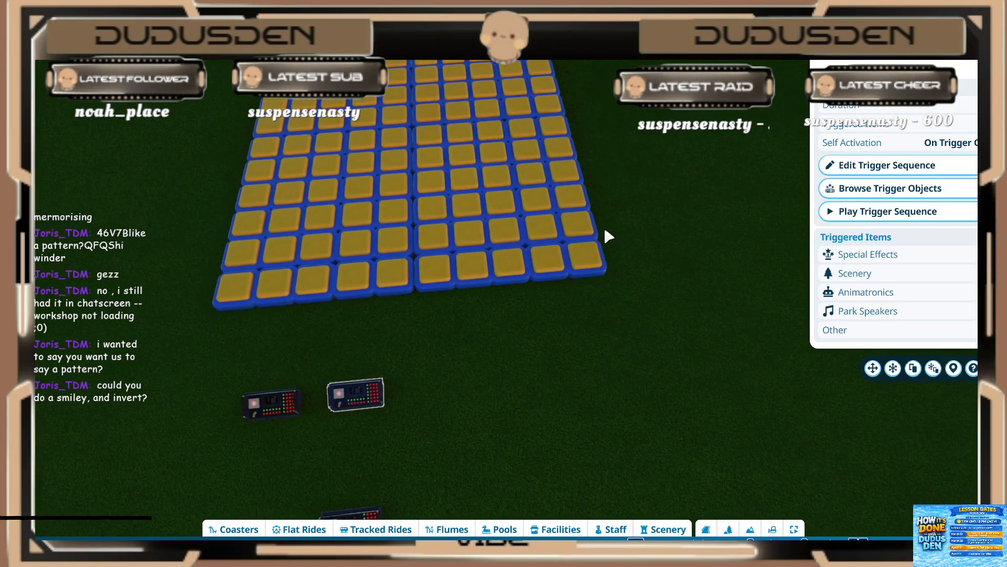
scroll(608, 236, down, 2)
click(852, 164)
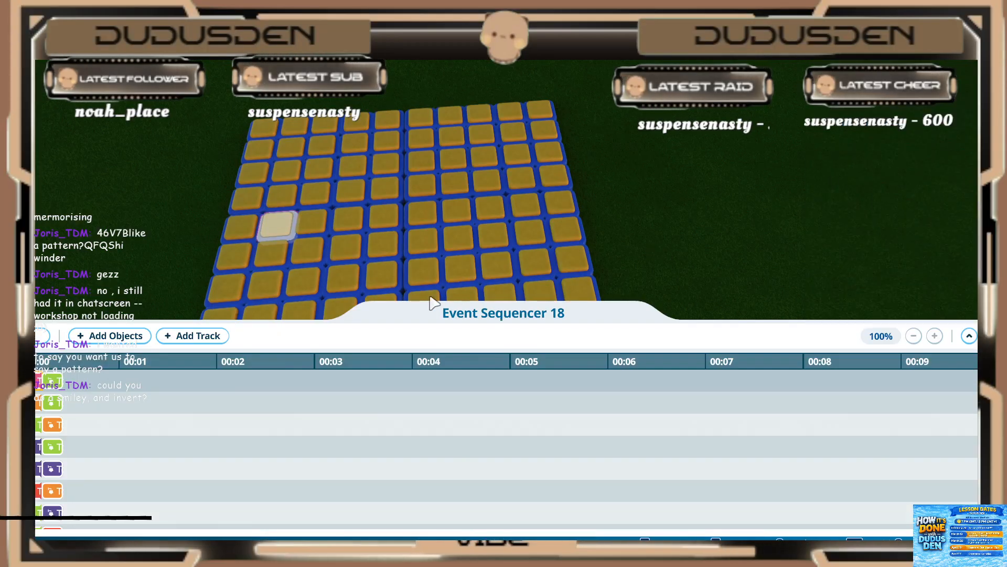
Step: Preview the existing trigger sequence of Event Sequencer 18 twice while watching the light grid
key(s)
middle_drag(272, 233, 299, 262)
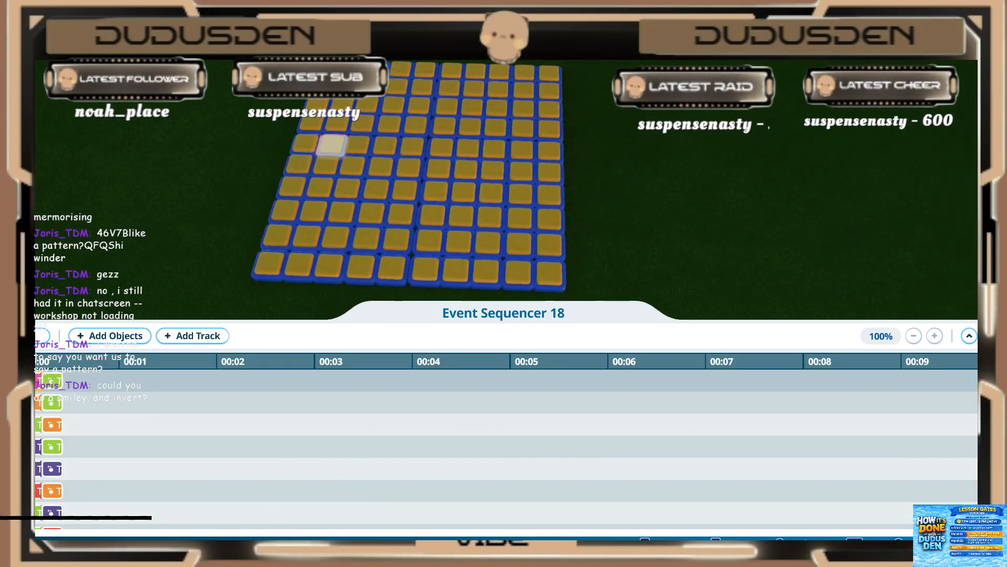
click(40, 336)
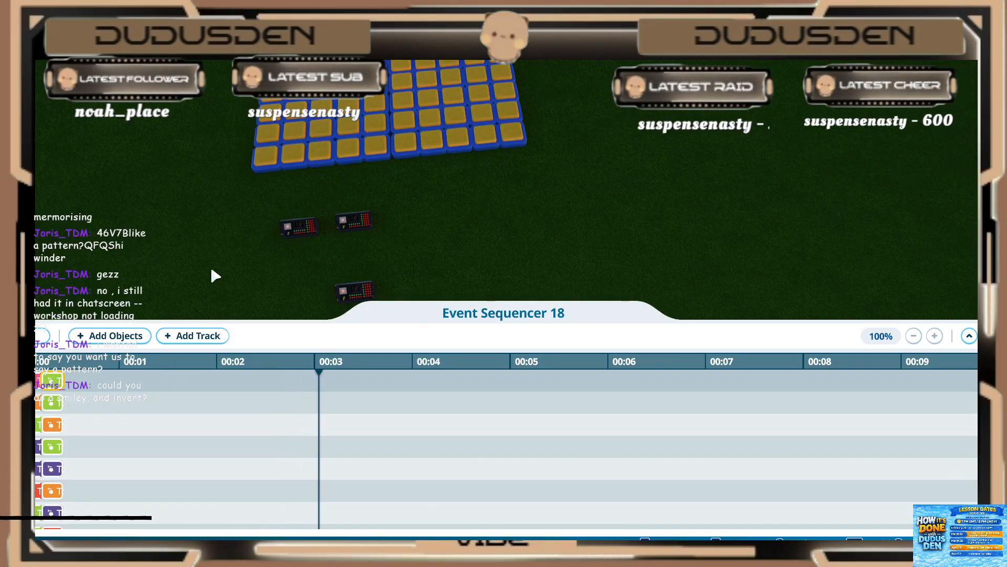
click(42, 336)
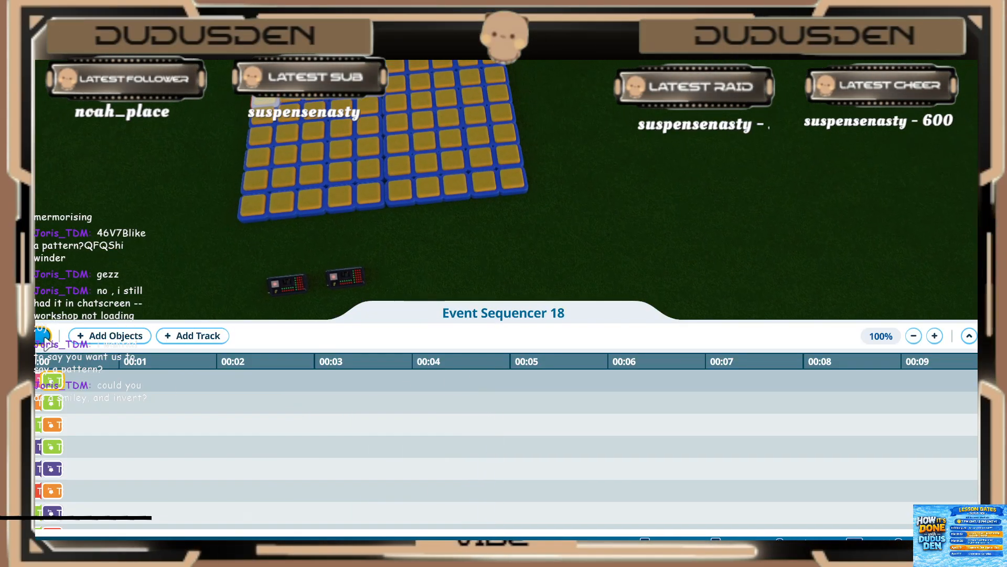
Step: Start adding objects to the sequence and select the grid lights that form the round outline of a smiley face
click(90, 338)
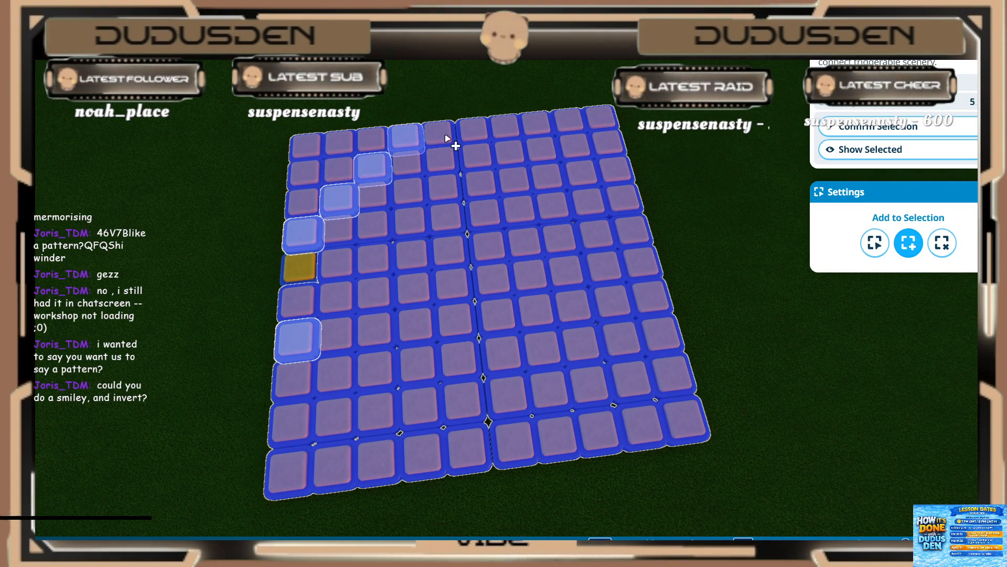
click(574, 145)
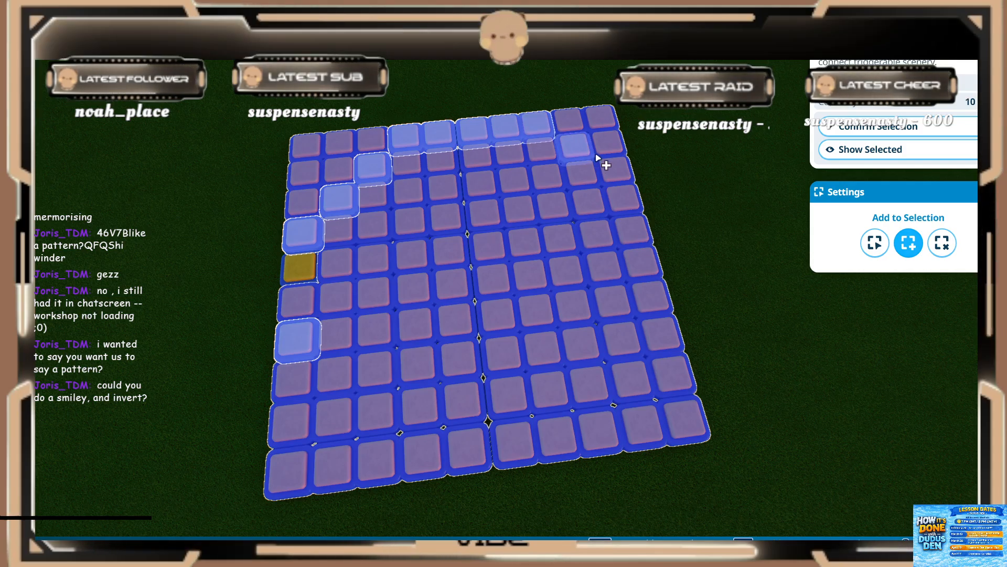
click(331, 376)
mouse_move(428, 454)
mouse_down()
mouse_move(486, 441)
mouse_move(535, 455)
mouse_move(585, 450)
mouse_move(662, 344)
mouse_up()
Step: Add the two eye lights and a curved mouth to the selection and confirm the smiley's lights
click(373, 263)
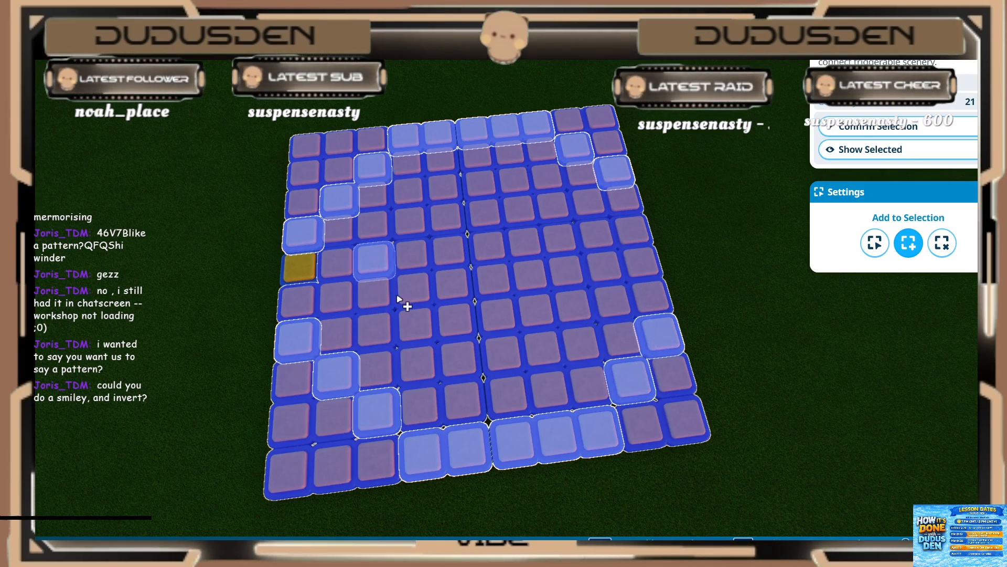
mouse_move(417, 325)
mouse_down()
mouse_move(461, 367)
mouse_move(508, 364)
mouse_move(569, 344)
mouse_move(585, 302)
mouse_up()
shift+click(584, 300)
shift+click(600, 234)
key(s)
scroll(488, 374, down, 2)
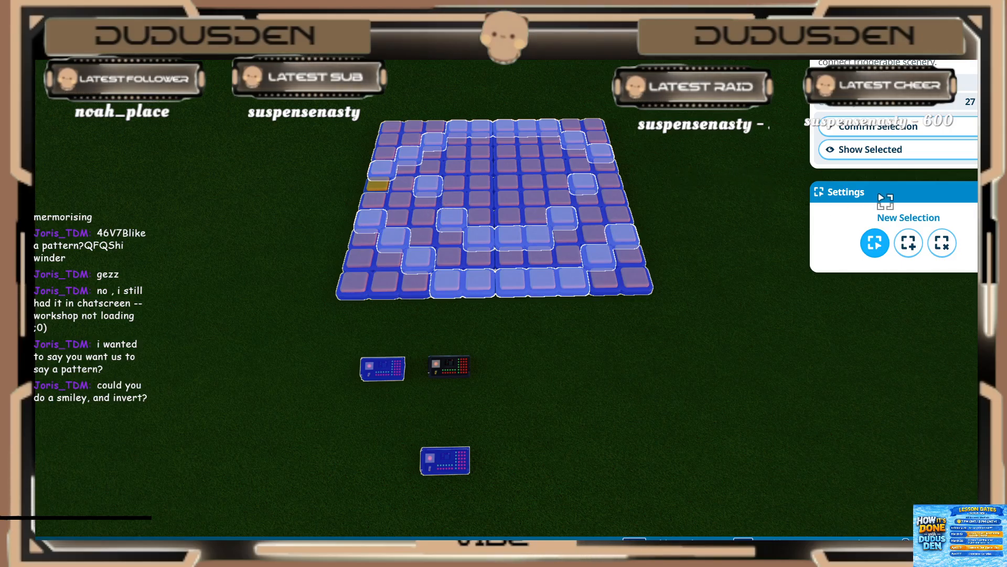
click(877, 131)
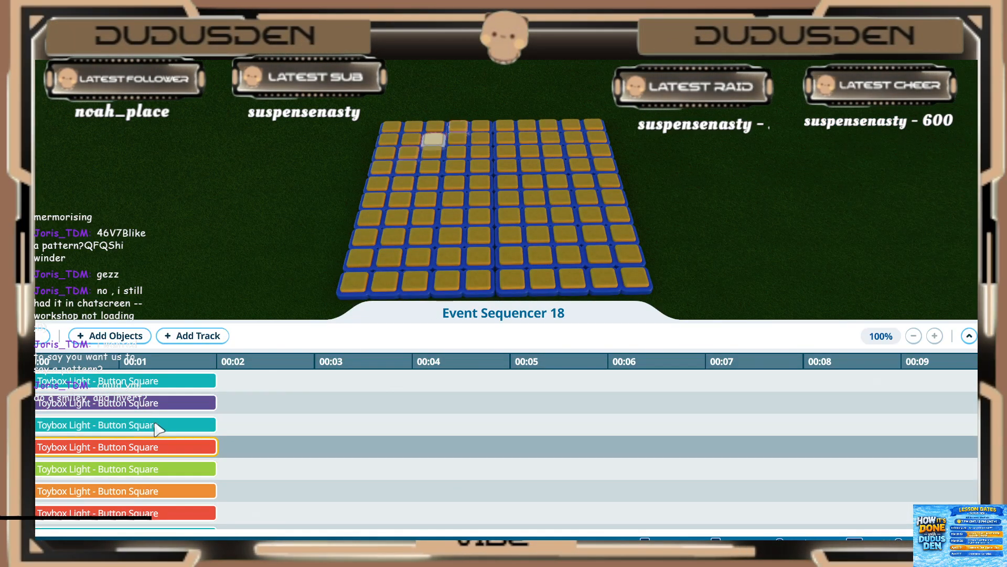
Step: Set the first new teal light clip to start at 0.40 s and play for 0.20 s
middle_drag(242, 208, 246, 220)
scroll(219, 214, down, 3)
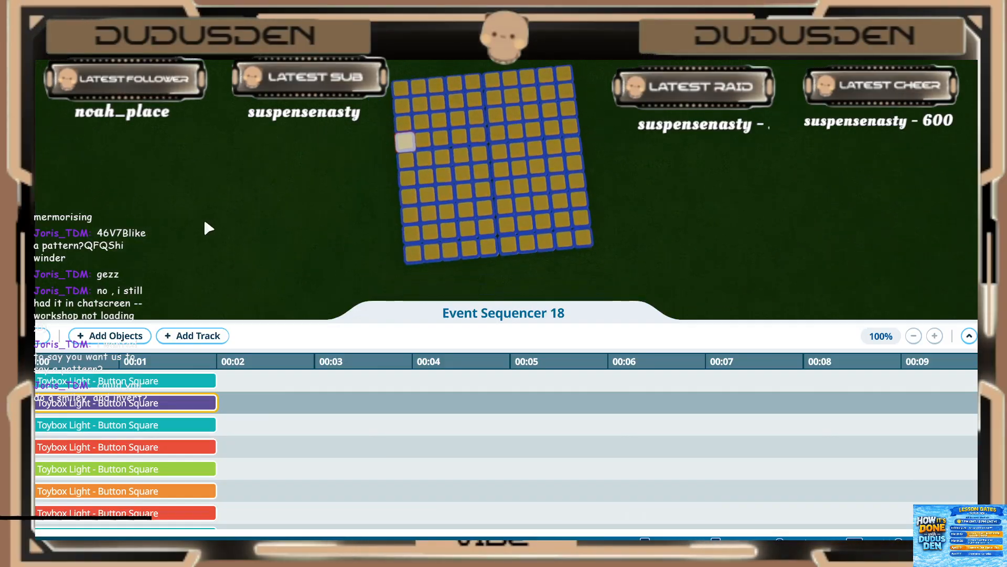
key(s)
click(90, 384)
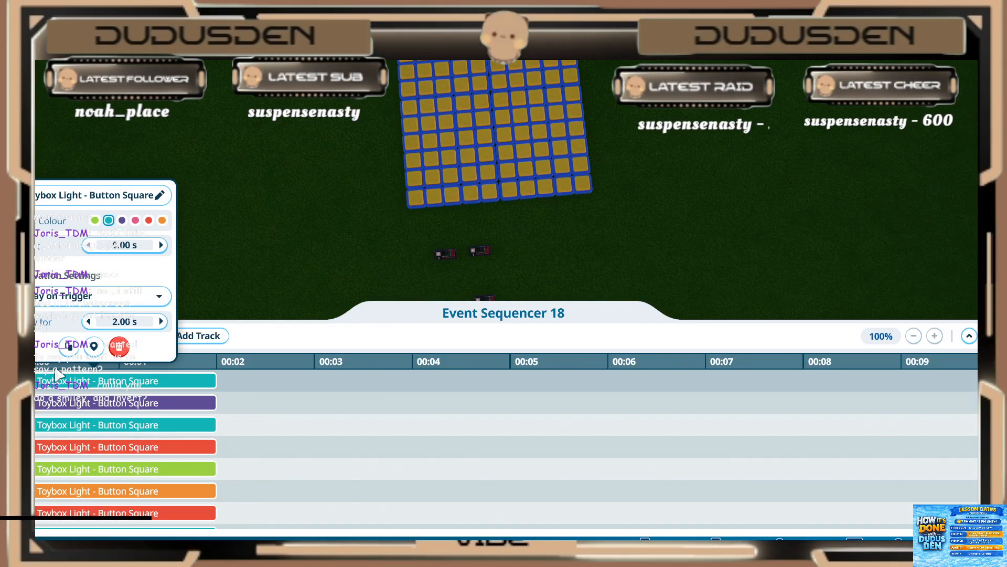
click(124, 245)
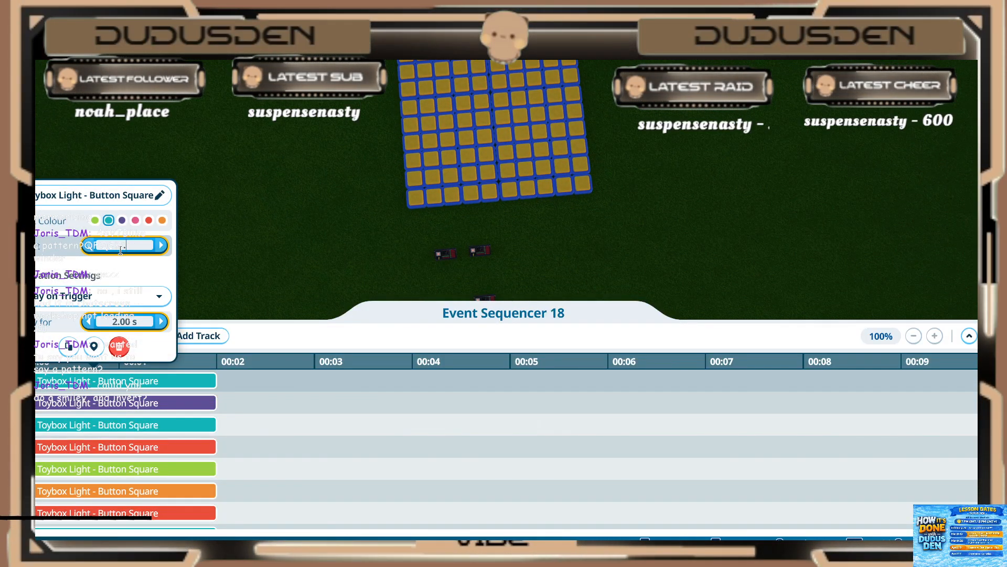
text(0.4)
click(118, 322)
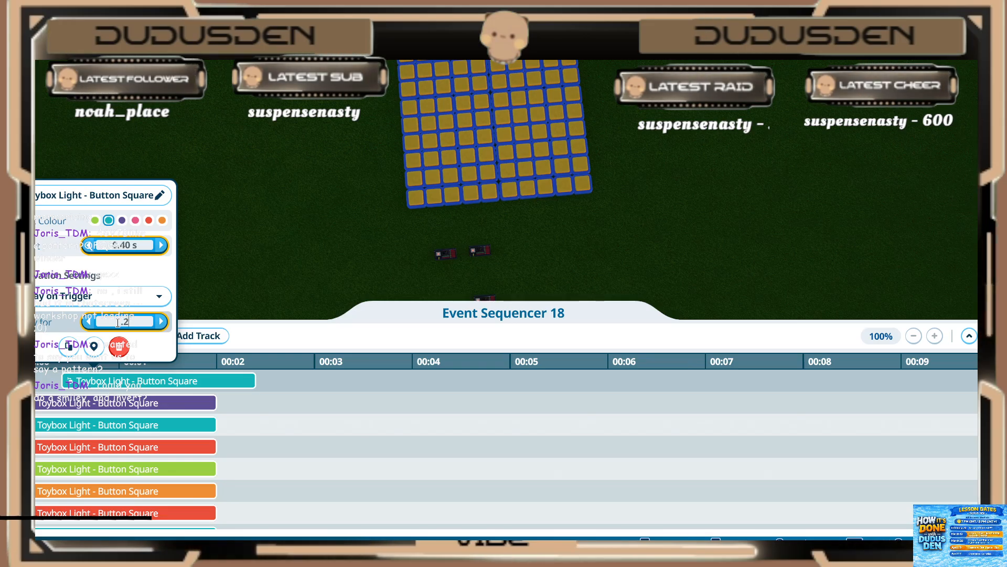
key(Return)
Step: Set the start of the purple light clip on the second new track to 0.40 s
click(94, 406)
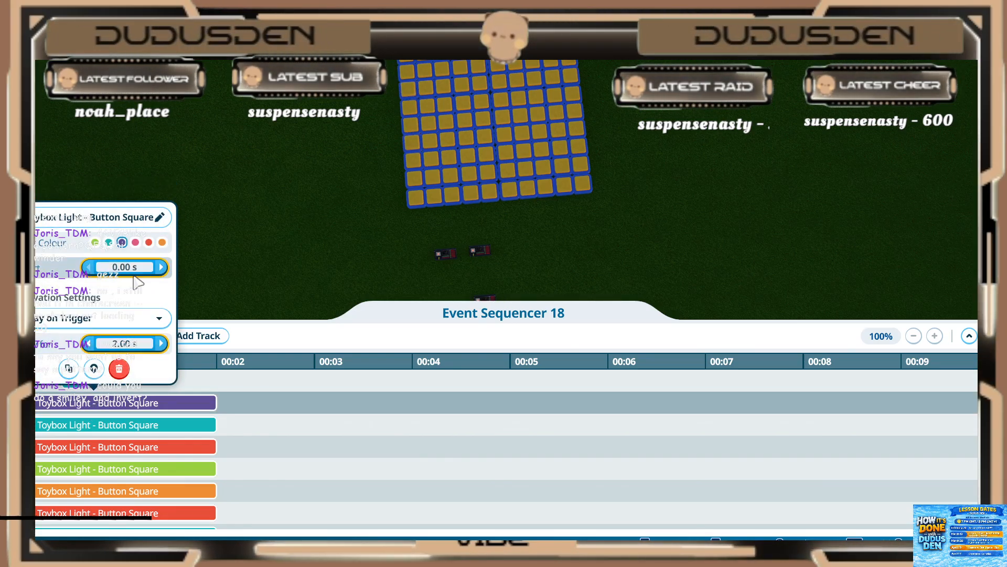
click(133, 273)
text(.4)
key(Return)
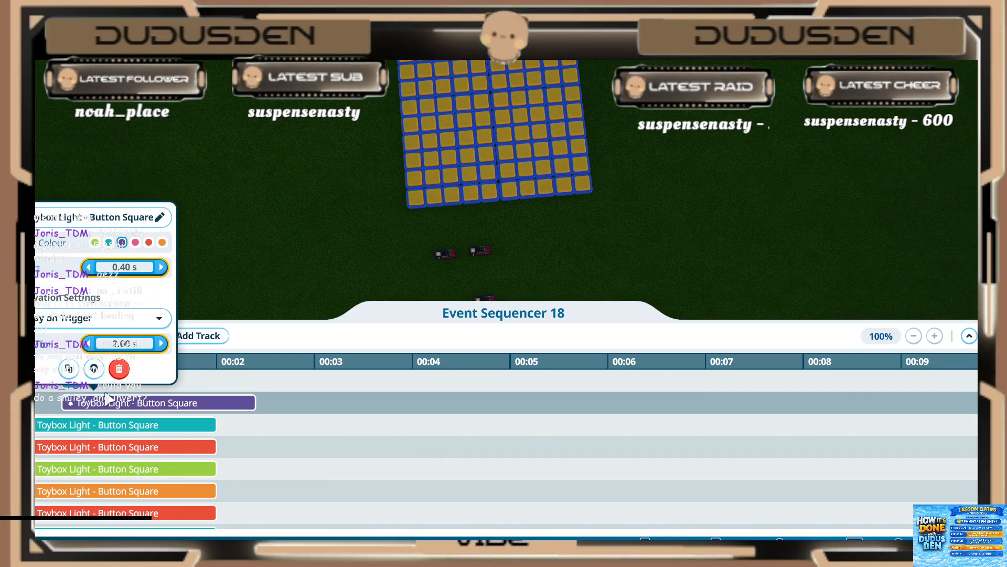
Step: Set the teal light clip below the purple one to start at 0.40 s and play for 0.20 s
click(91, 425)
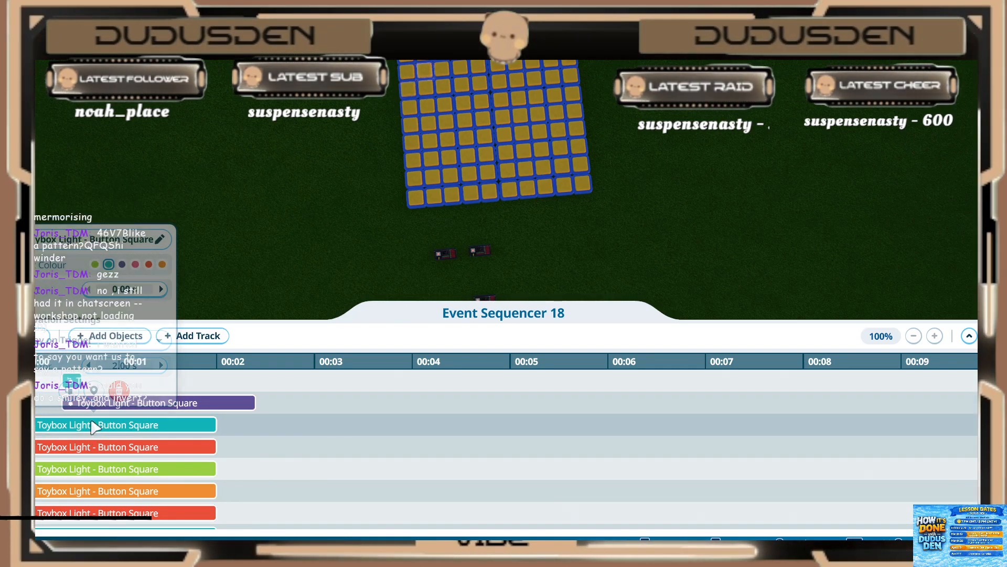
click(130, 290)
text(.4)
key(Return)
click(120, 363)
text(.2)
key(Return)
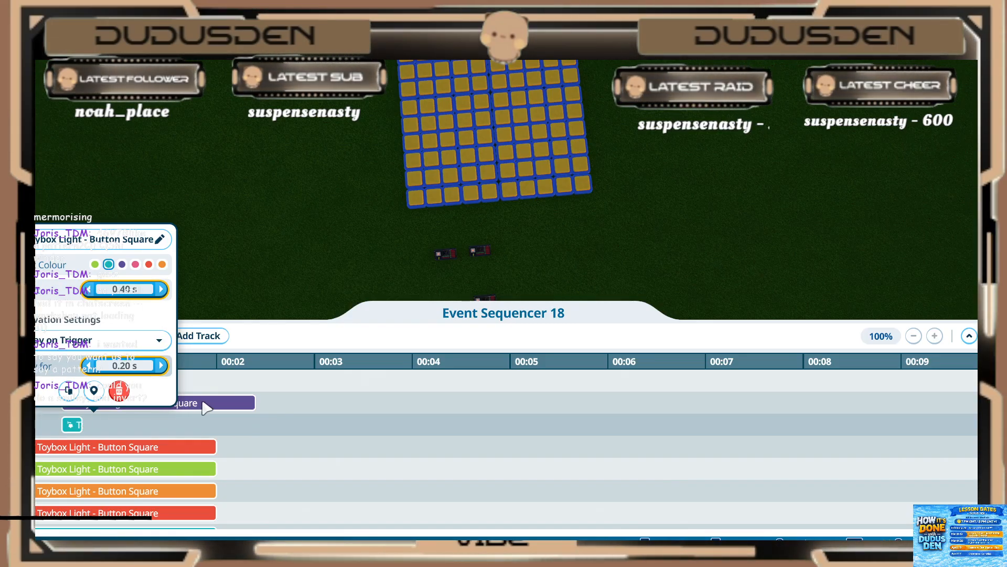
Step: Set the purple light clip's play duration to 0.20 s
click(203, 406)
click(123, 343)
text(.2)
key(Return)
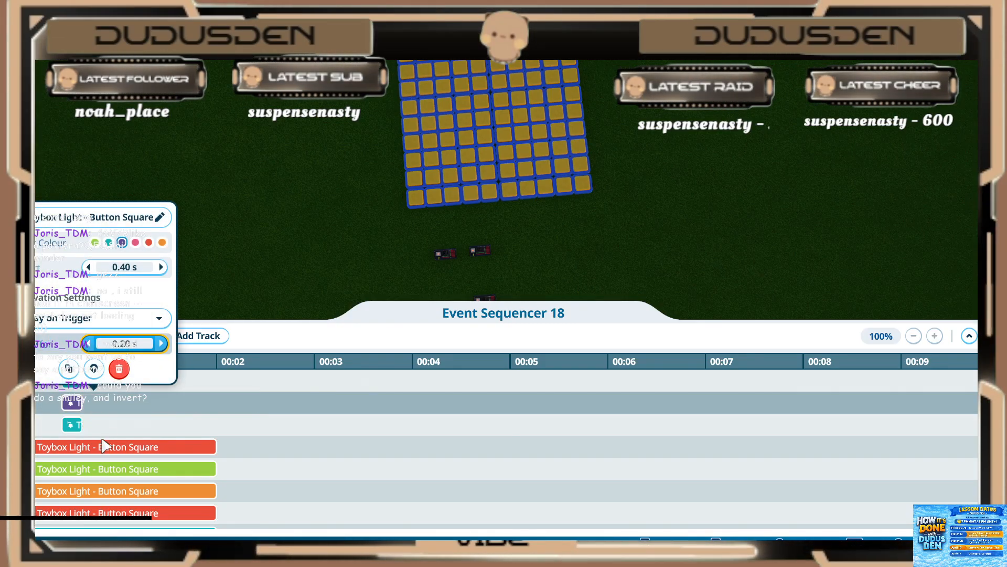
Step: Set the red light clip below the second teal one to start at 0.40 s and play for 0.20 s
click(100, 446)
click(120, 311)
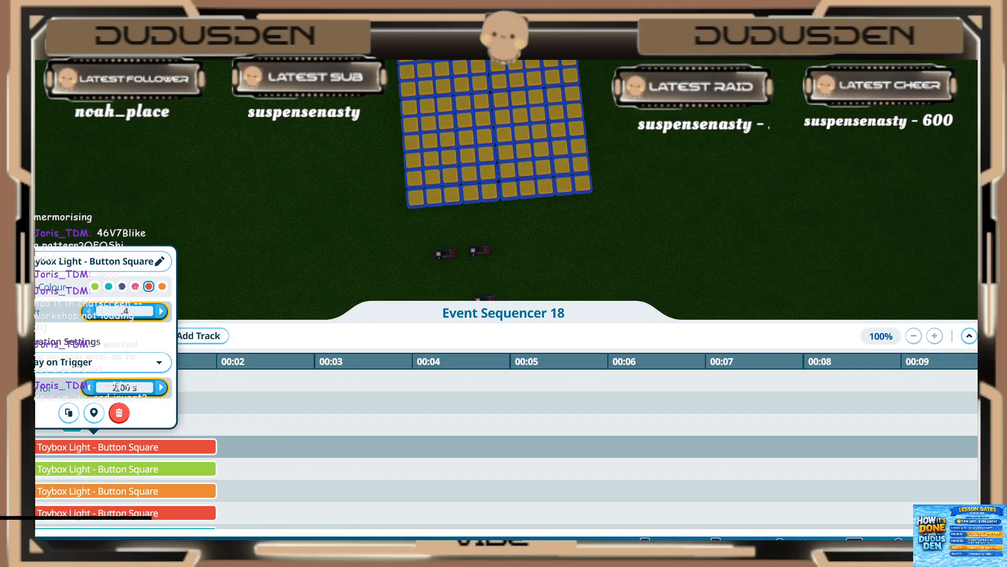
key(Return)
click(133, 390)
text(.2)
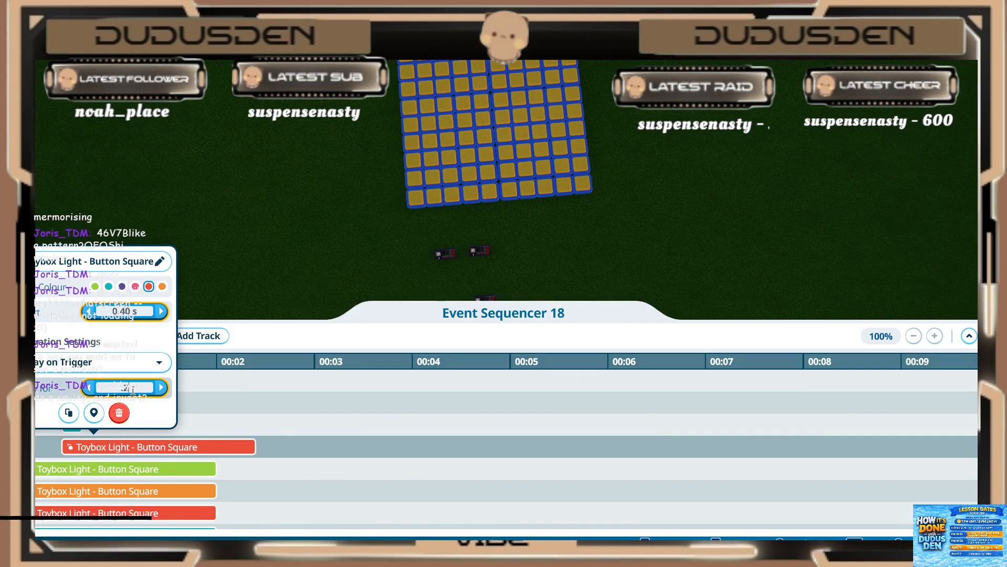
key(Return)
Step: Set the green light clip to start at 0.40 s and play for 0.20 s
click(112, 470)
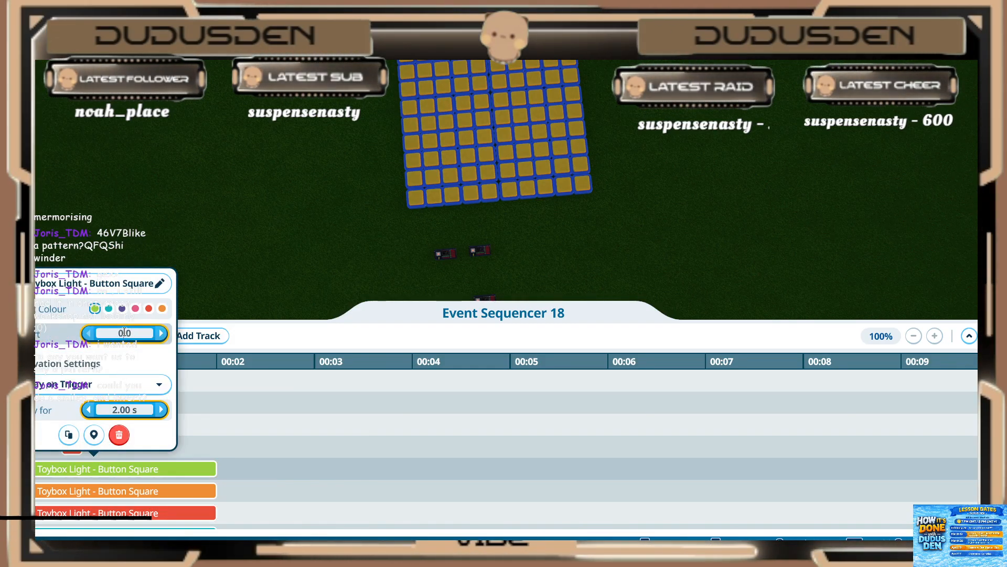
text(.4)
key(Return)
text(.2)
key(Return)
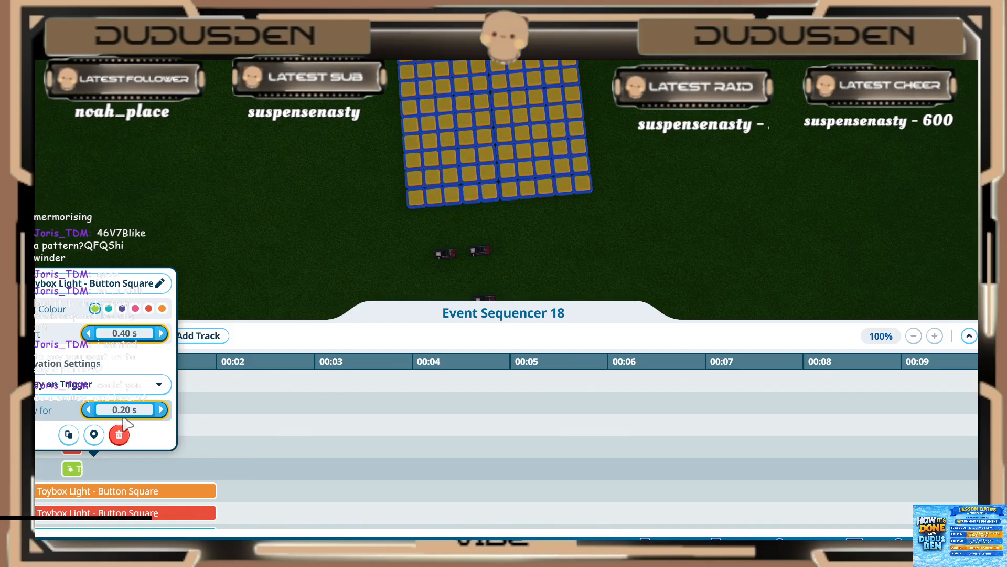
Step: Set the orange light clip below the green one to start at 0.40 s and play for 0.20 s
click(105, 491)
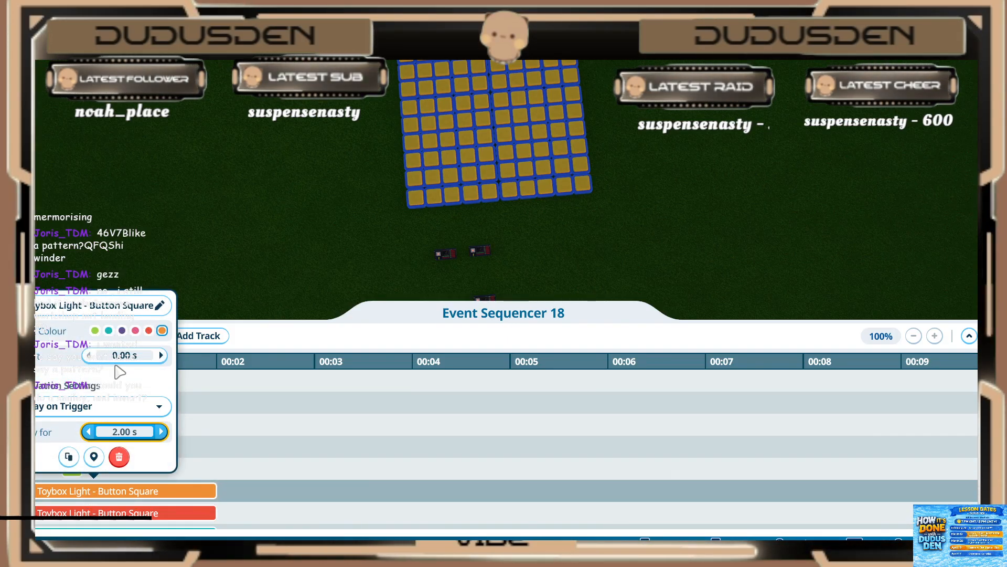
click(113, 356)
text(.4)
key(Return)
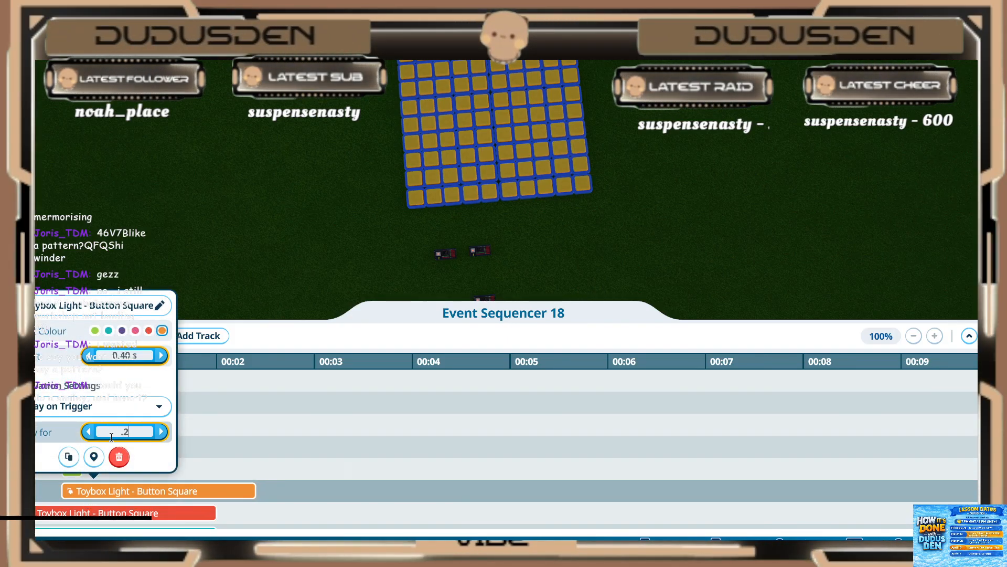
key(Return)
click(93, 492)
Step: Set the red light clip below the orange one to start at 0.40 s and play for 0.20 s
scroll(92, 491, down, 1)
click(88, 492)
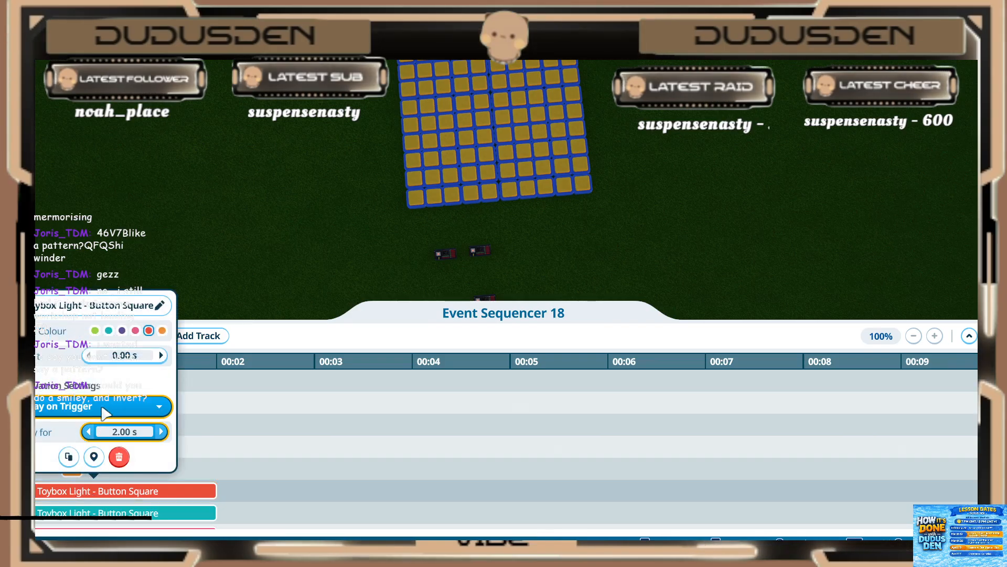
click(120, 355)
text(.4)
key(Return)
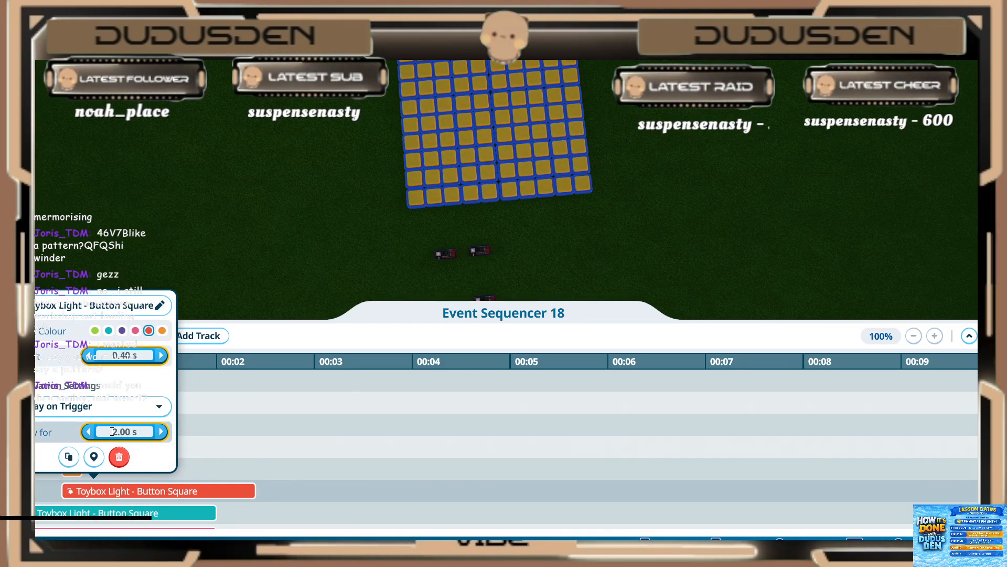
key(Return)
Step: Set the teal light clip above the two pink ones to start at 0.40 s and play for 0.20 s
click(118, 514)
click(117, 515)
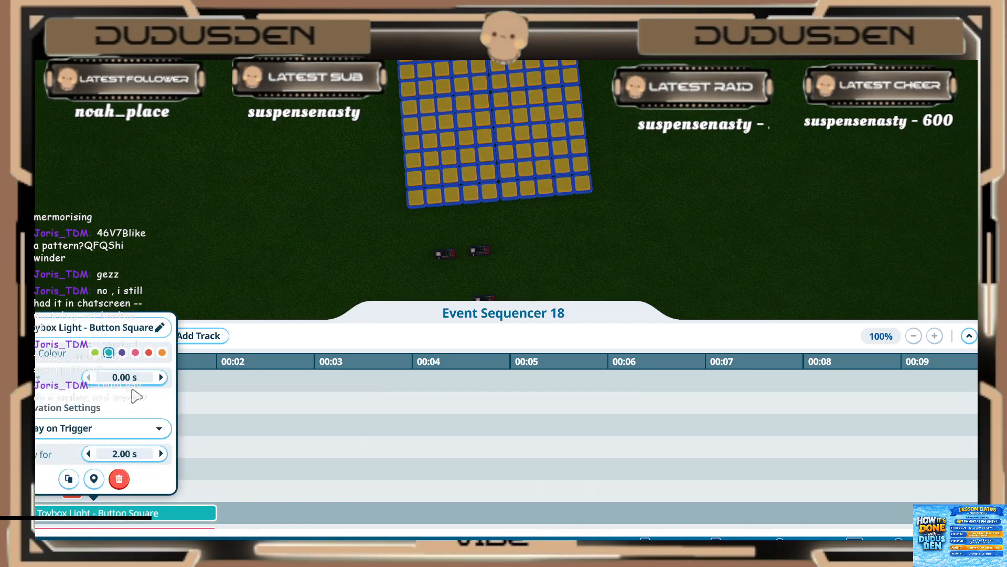
text(.4)
key(Return)
click(115, 453)
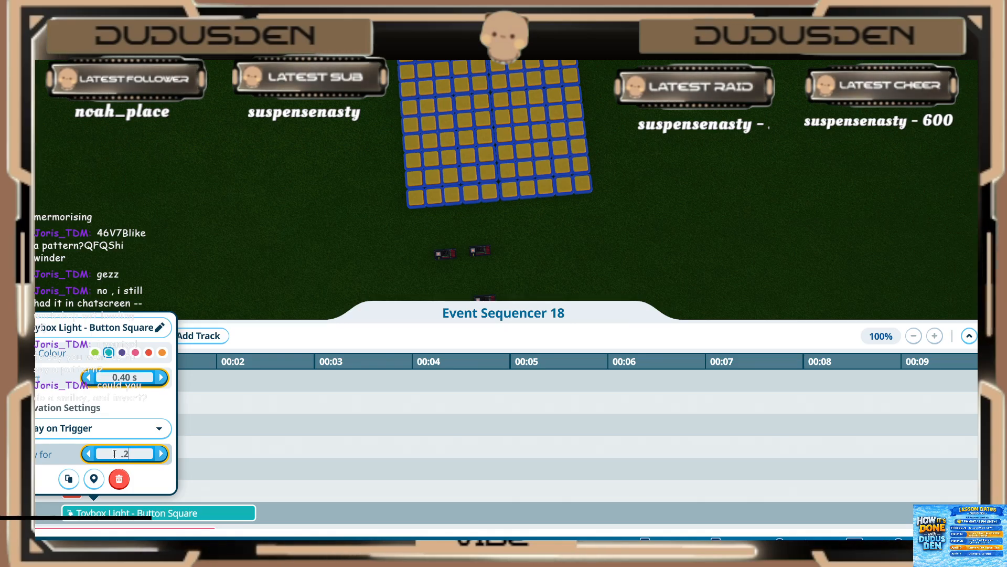
key(Return)
click(210, 451)
Step: Set both pink light clips to start at 0.40 s and play for 0.20 s
scroll(217, 449, down, 2)
click(100, 445)
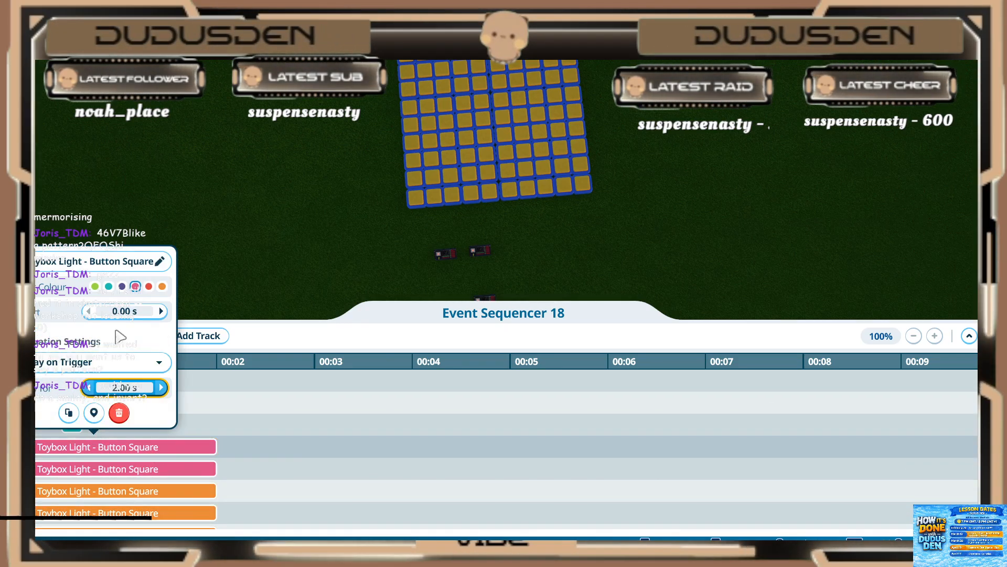
click(114, 308)
text(.2)
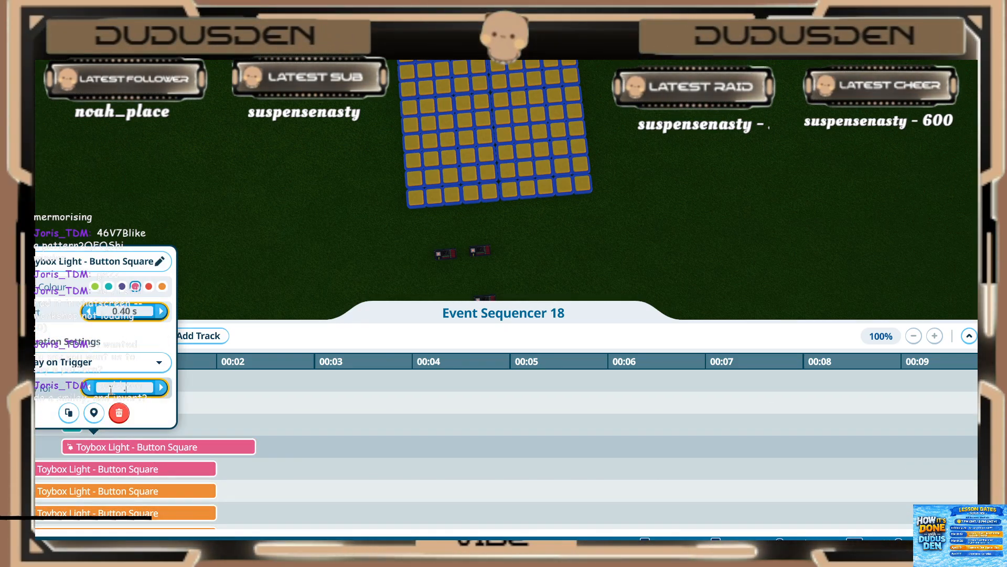
key(Return)
click(102, 468)
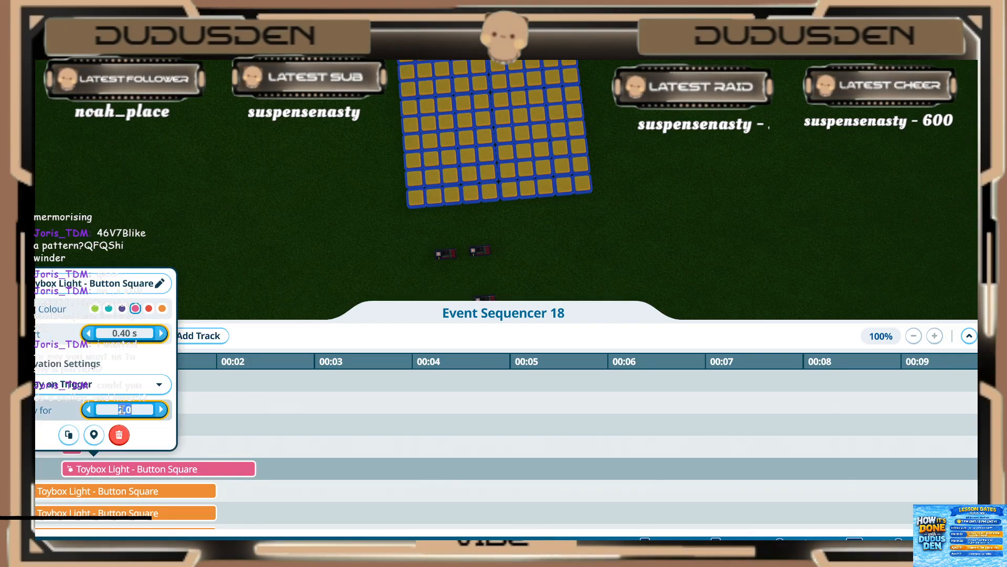
key(Return)
Step: Set the orange light clip directly below the two pink ones to start at 0.40 s and play for 0.20 s
click(118, 487)
click(122, 353)
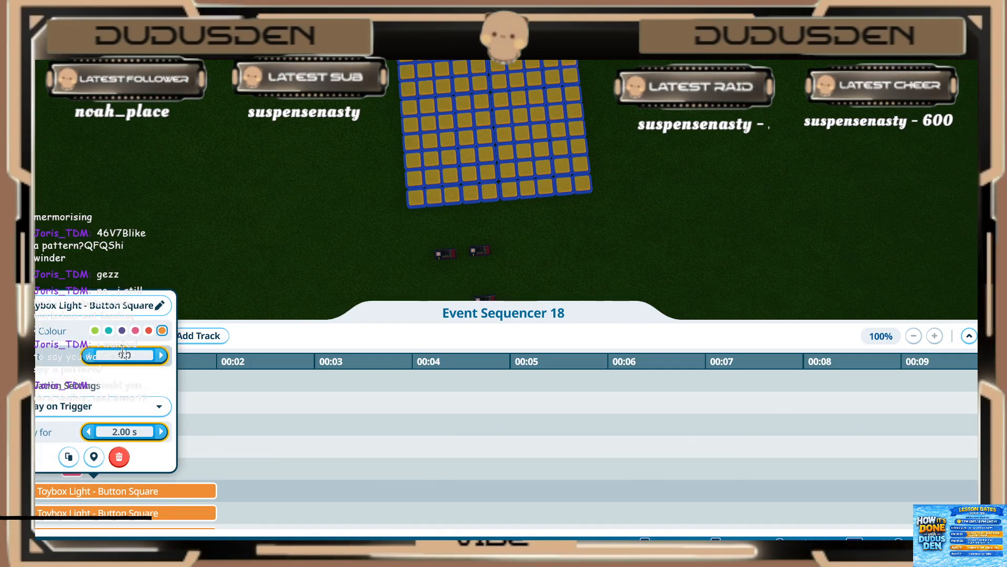
text(.4)
key(Return)
click(112, 432)
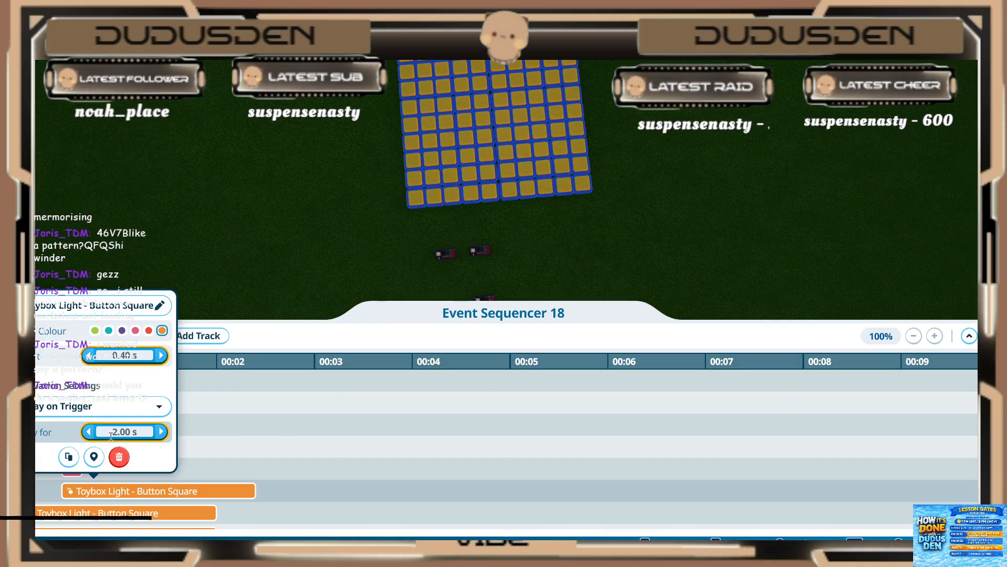
click(98, 509)
click(117, 378)
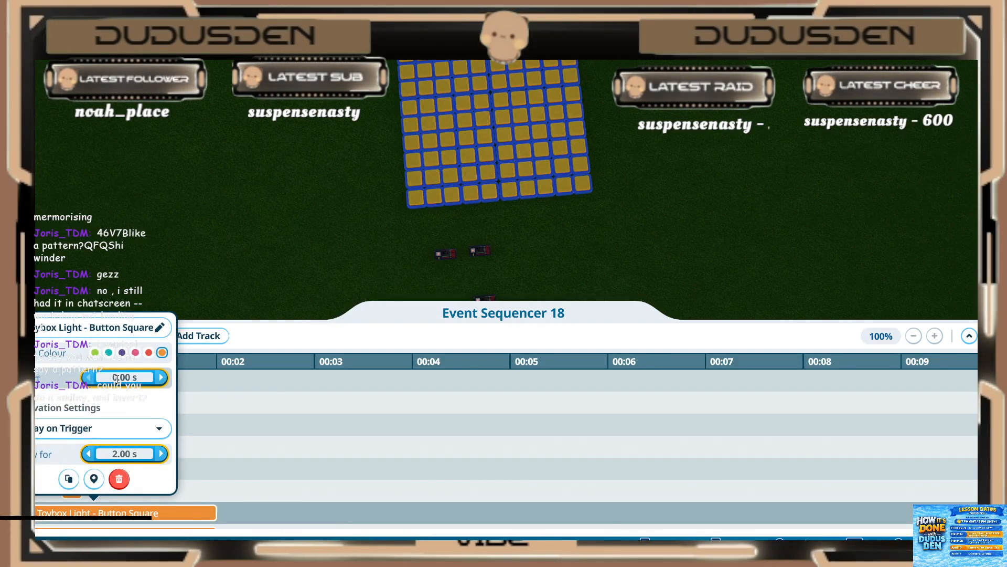
text(4)
key(Return)
click(115, 463)
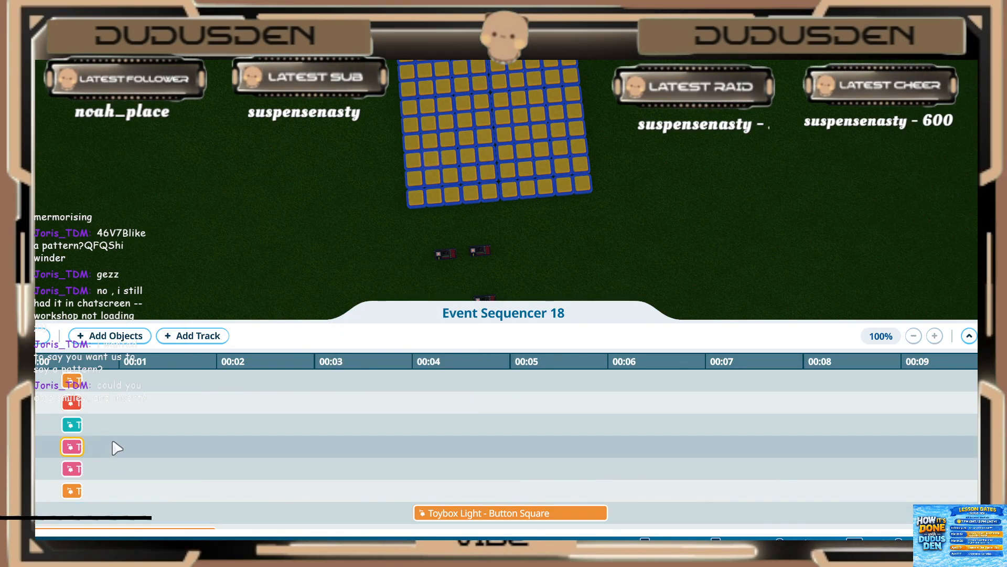
Step: Set the second orange light clip below the pink ones to start at 0.40 s and play for 0.20 s
scroll(117, 446, down, 2)
click(455, 468)
click(453, 333)
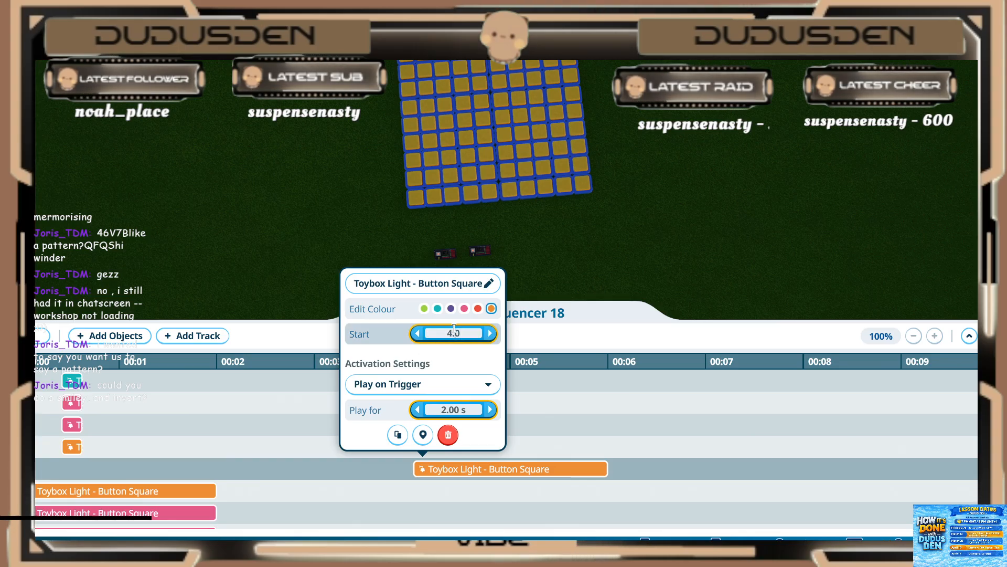
text(.4)
key(Return)
click(432, 408)
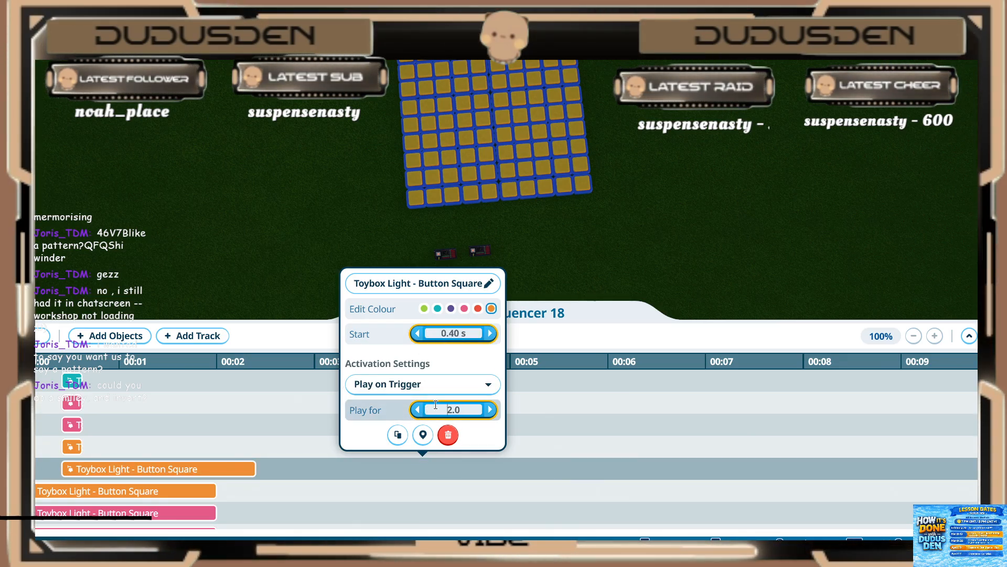
drag(432, 408, 476, 411)
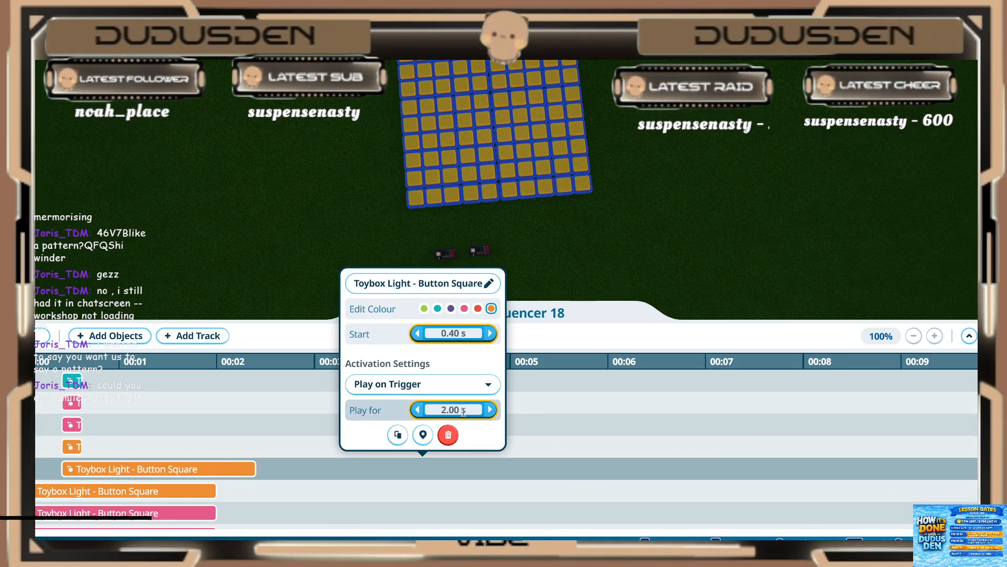
text(.2)
key(Return)
Step: Set the third orange light clip, just above the next pink one, to start at 0.40 s and play for 0.20 s
click(67, 492)
click(68, 492)
click(124, 427)
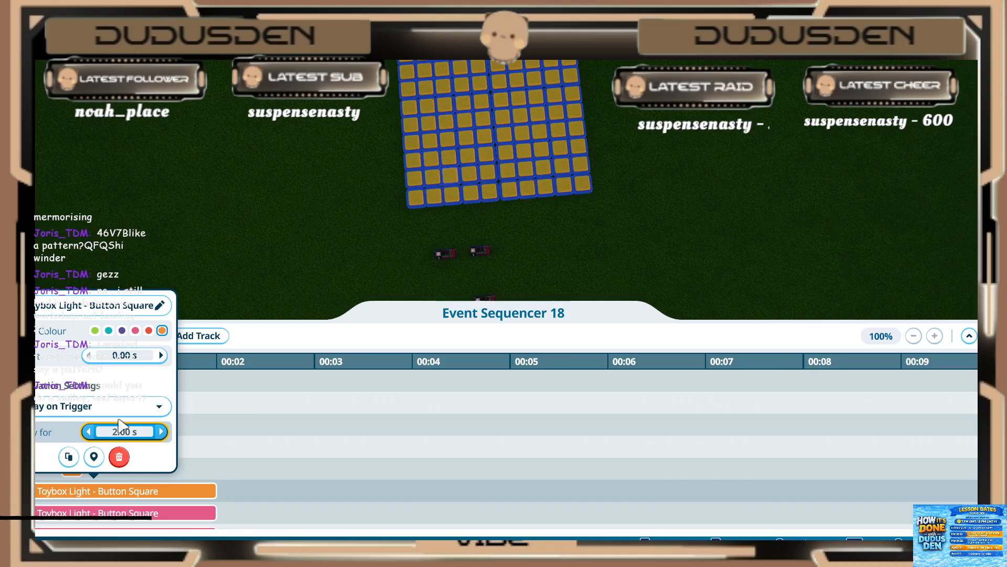
click(124, 355)
text(.4)
key(Return)
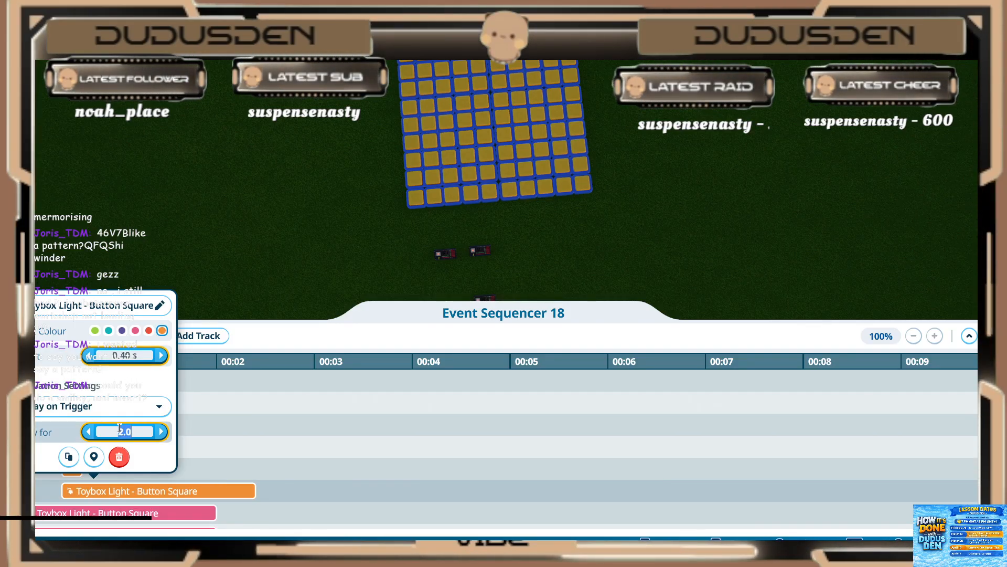
key(Return)
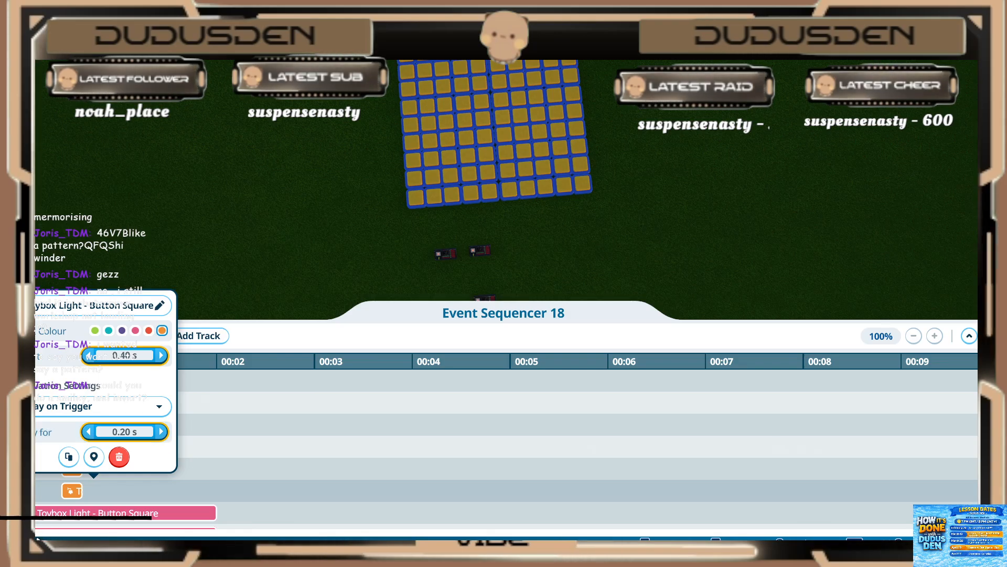
Step: Set the pink light clip directly below the three orange ones to start at 0.40 s and play for 0.20 s
click(115, 512)
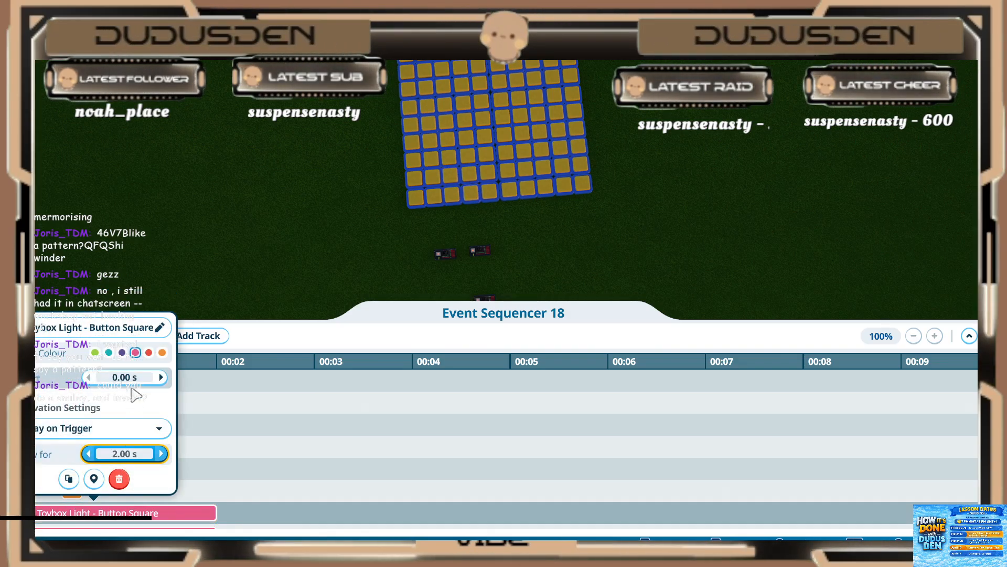
click(124, 453)
text(.2)
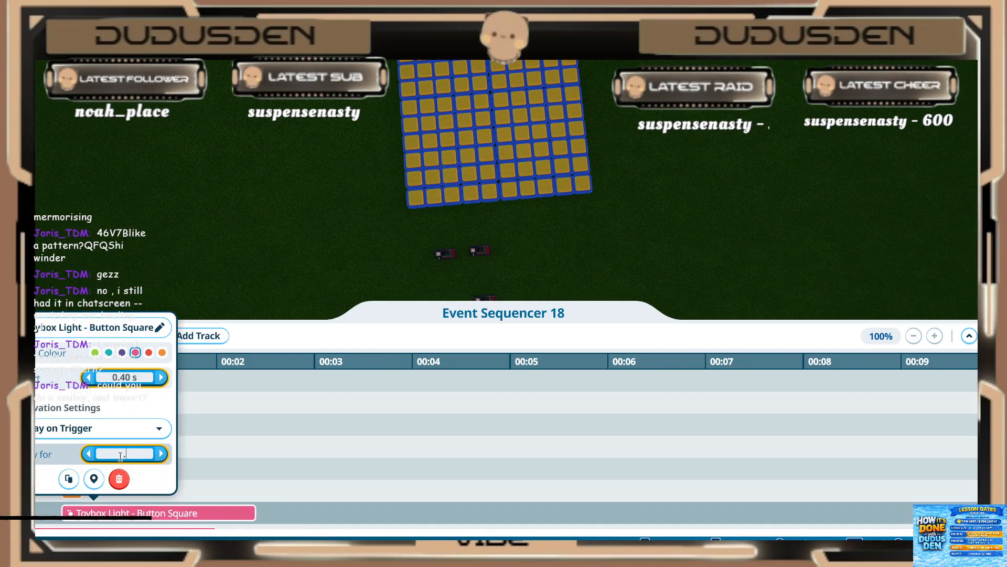
key(Return)
click(200, 467)
Step: Set the next pink light clip, directly above the teal one, to start at 0.40 s and play for 0.20 s
scroll(200, 467, down, 1)
scroll(200, 466, down, 2)
click(101, 471)
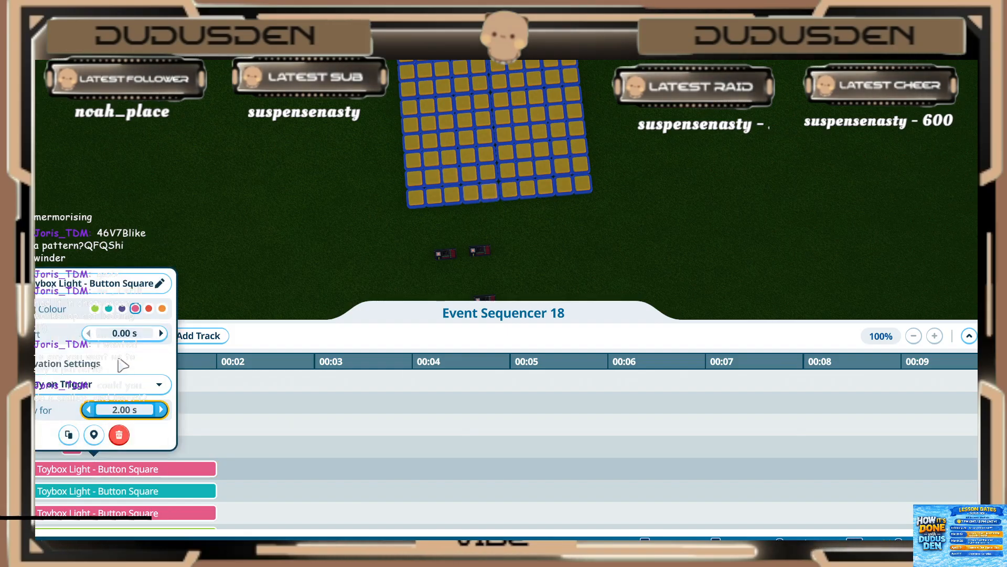
click(124, 333)
text(.4)
key(Return)
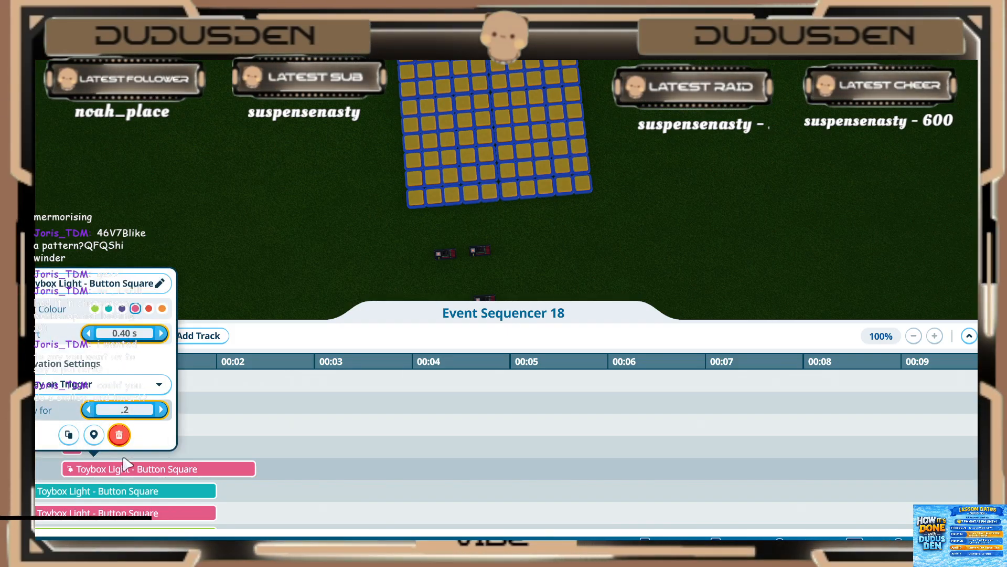
key(Return)
click(126, 466)
Step: Set the teal light clip between the pink ones to start at 0.40 s and play for 0.20 s
click(126, 490)
click(127, 356)
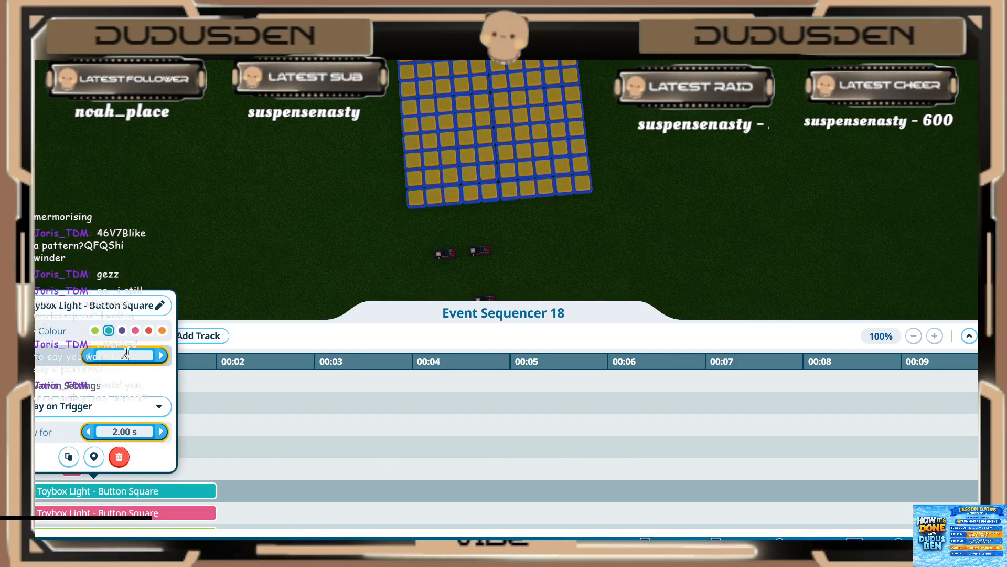
text(.4)
key(Return)
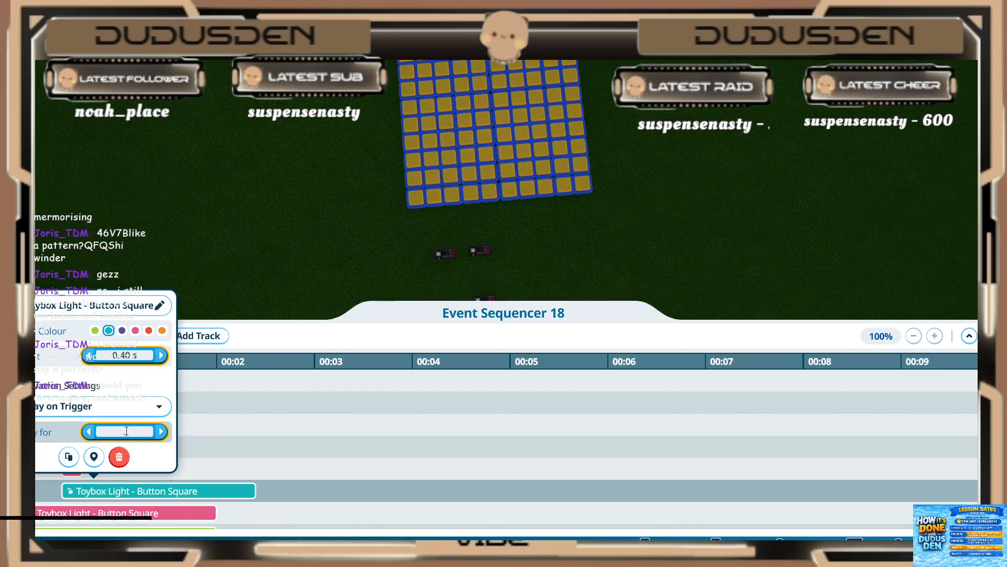
text(.2)
key(Return)
Step: Set the pink light clip between the teal and green ones to start at 0.40 s and play for 0.20 s
click(126, 512)
click(125, 376)
text(0.)
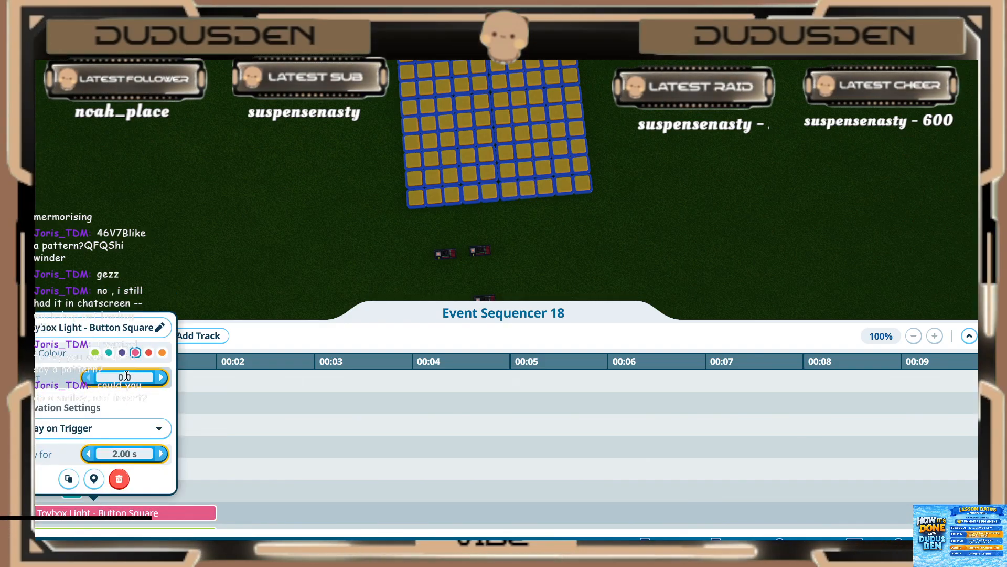
text(4)
key(Return)
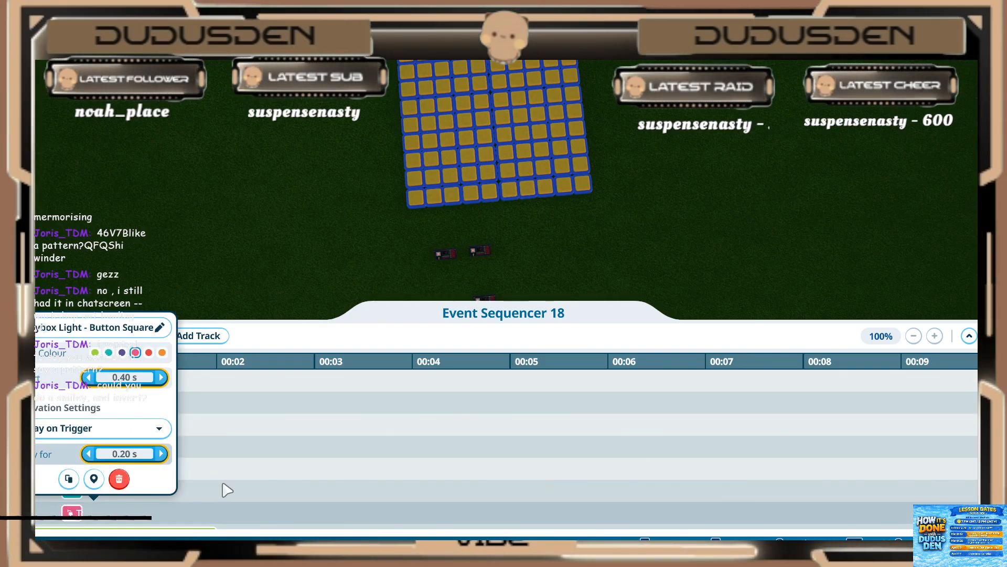
Step: Set the green light clip above the two purple ones to start at 0.40 s and play for 0.20 s
scroll(228, 490, down, 2)
click(204, 468)
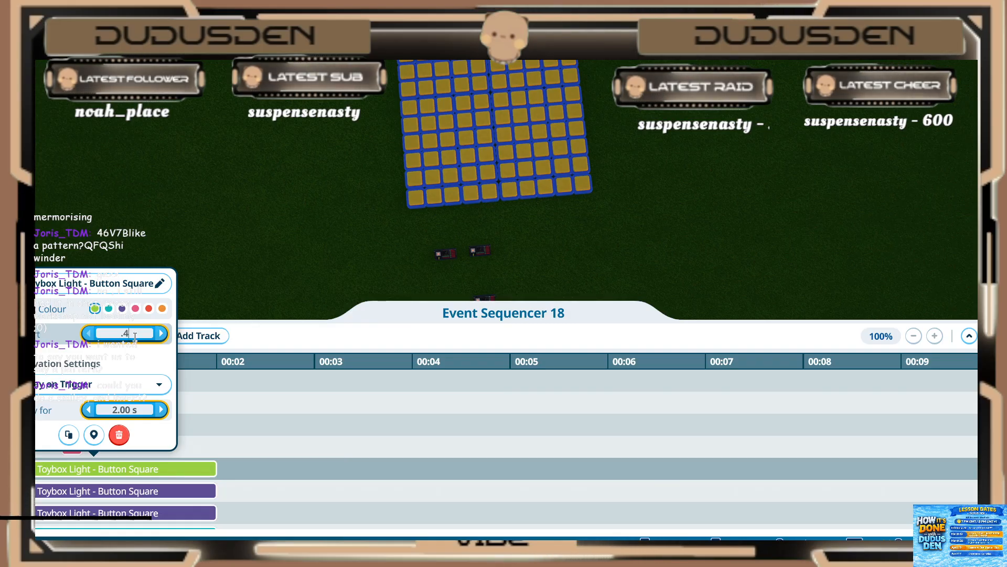
key(Return)
click(129, 491)
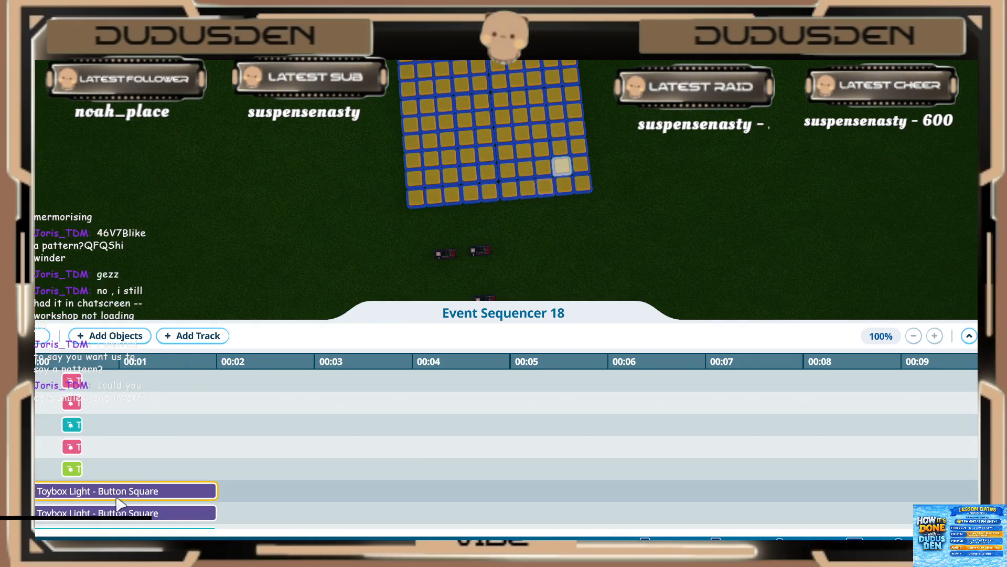
Step: Set the upper of the two purple light clips below the green one to start at 0.40 s and play for 0.20 s
click(118, 497)
click(125, 355)
text(0.4)
key(Return)
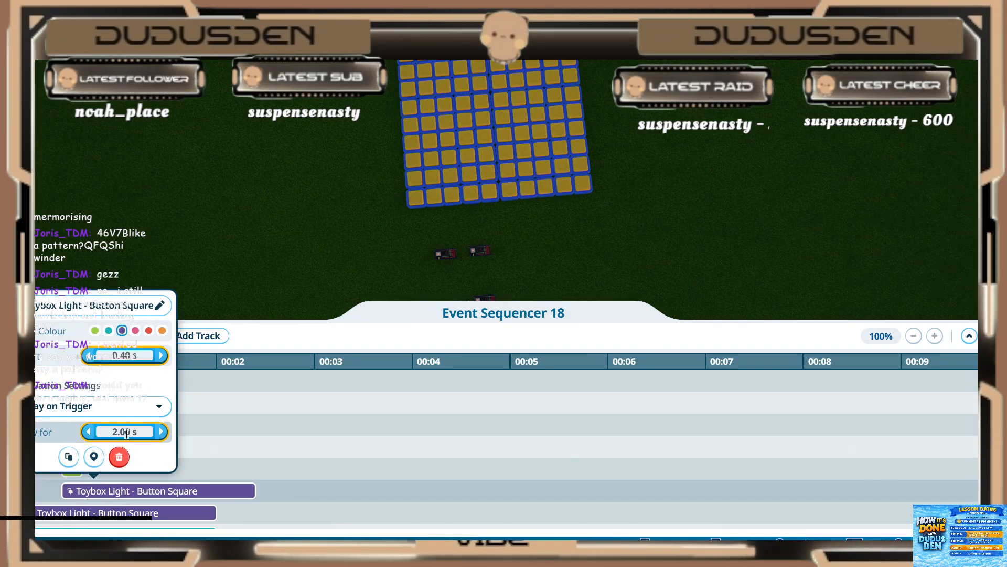
click(127, 434)
text(.2)
key(Return)
Step: Set the lower of the two adjacent purple light clips to start at 0.40 s and play for 0.20 s
click(106, 512)
click(108, 511)
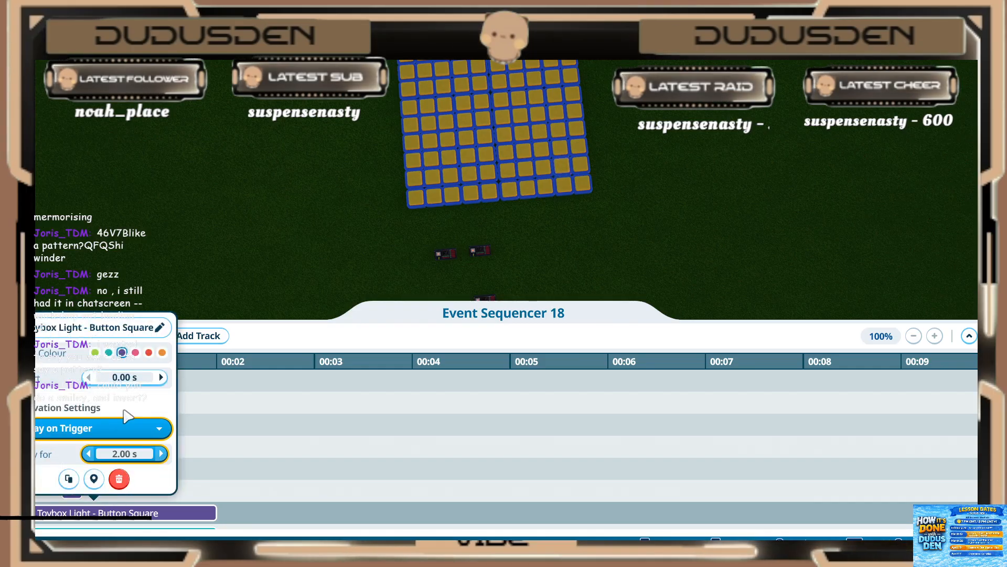
click(123, 379)
text(.4)
key(Return)
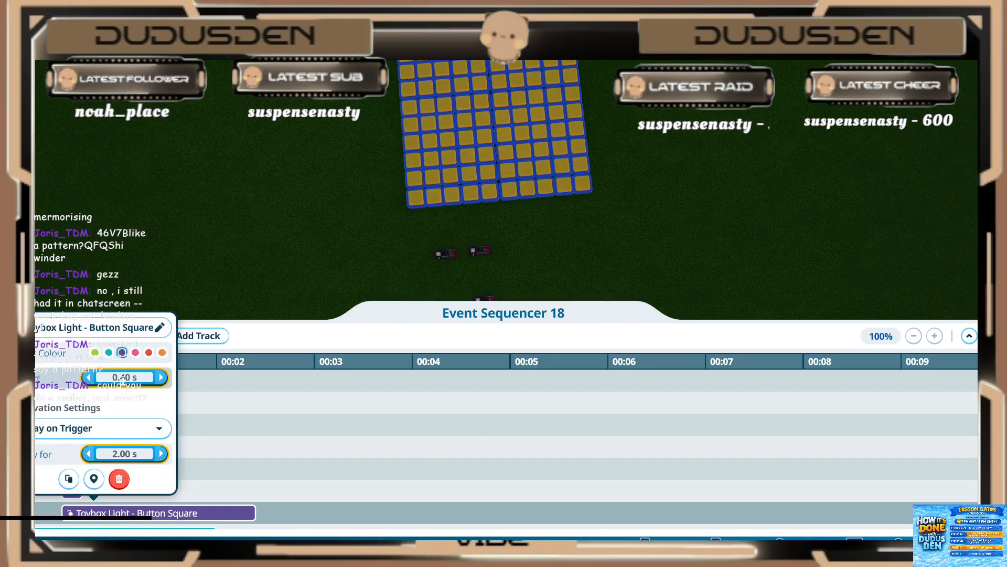
click(124, 453)
text(.2)
key(Return)
click(194, 454)
Step: Set the teal light clip below the two purple ones to start at 0.40 s and play for 0.20 s
scroll(198, 460, down, 3)
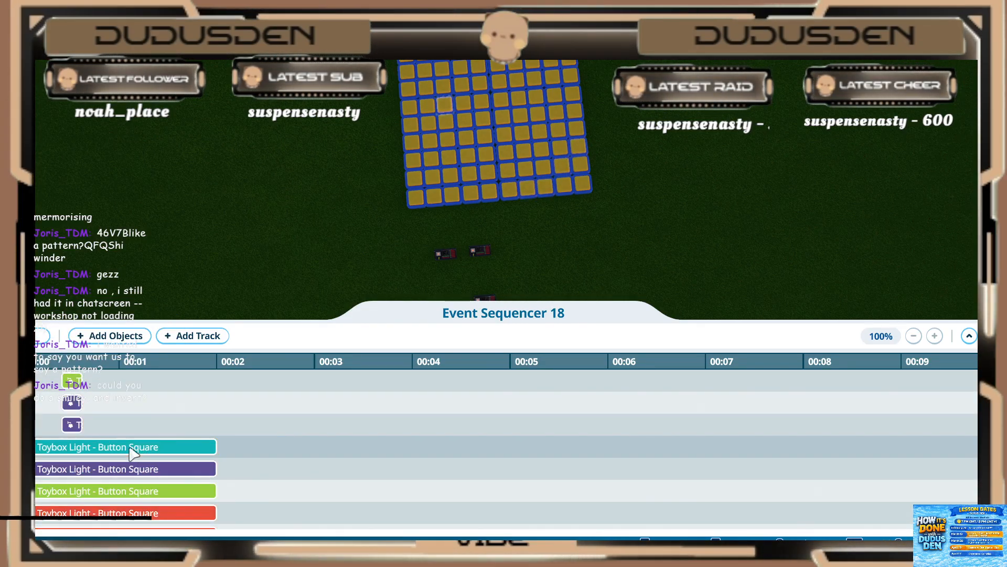
click(72, 426)
click(130, 310)
text(.4)
key(Return)
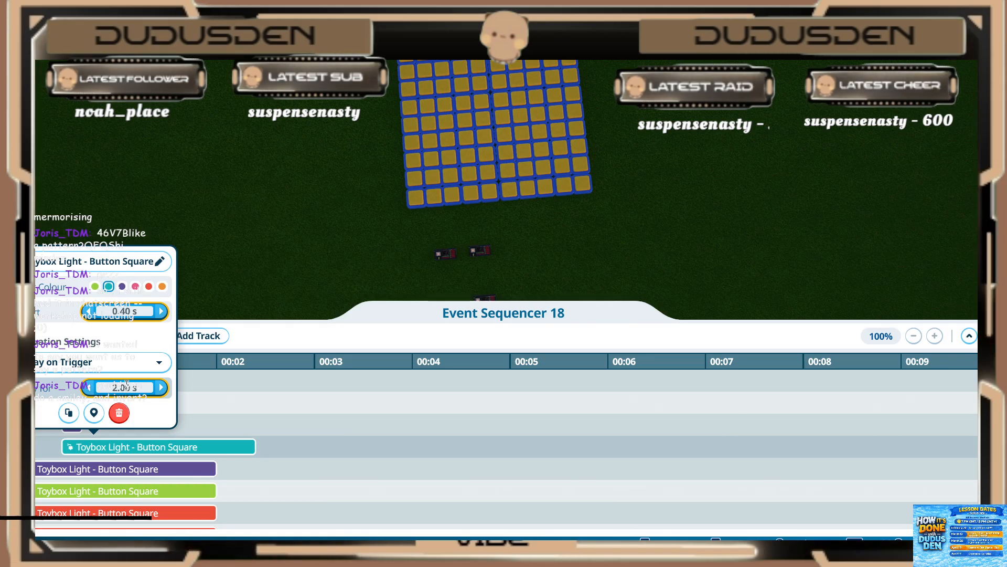
click(127, 386)
text(.2)
key(Return)
click(128, 484)
Step: Set the purple light clip between the teal and green ones to start at 0.40 s and play for 0.20 s
click(120, 468)
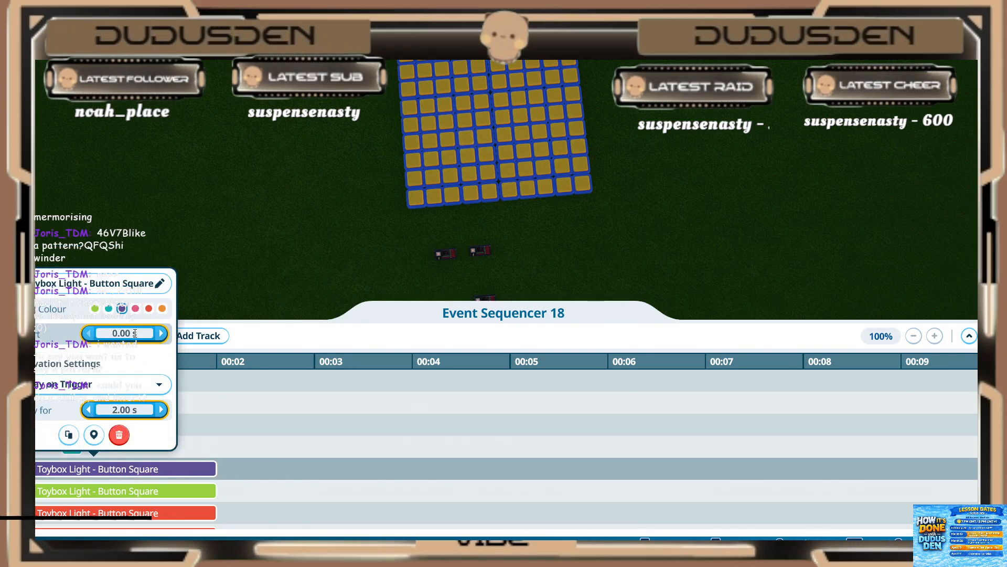
key(Return)
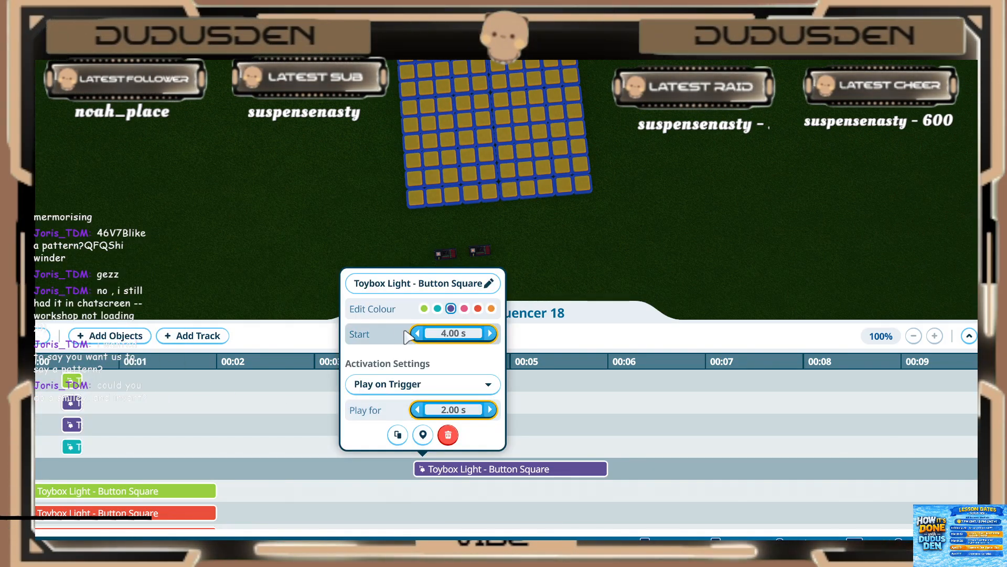
click(439, 332)
key(Return)
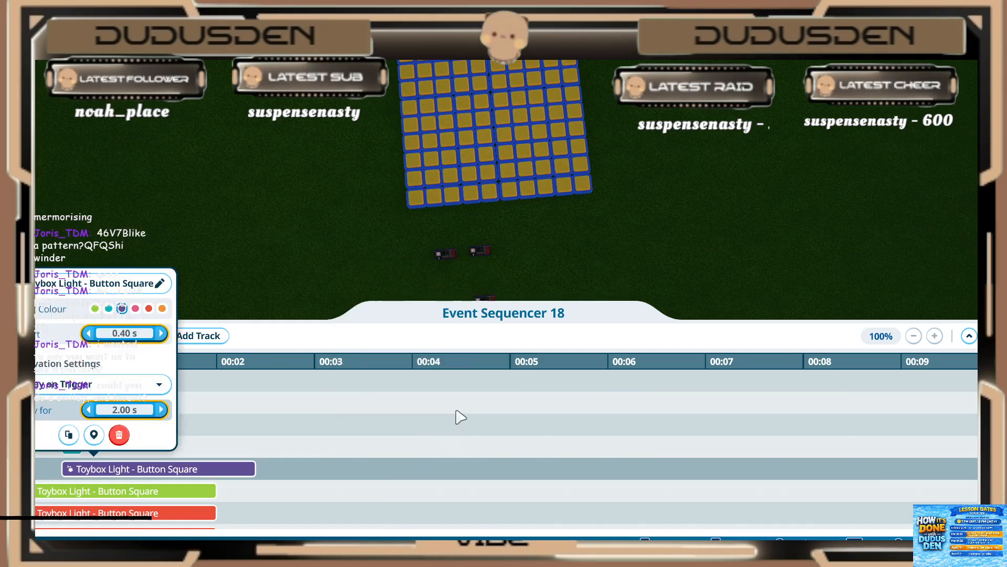
click(458, 416)
click(156, 471)
click(129, 409)
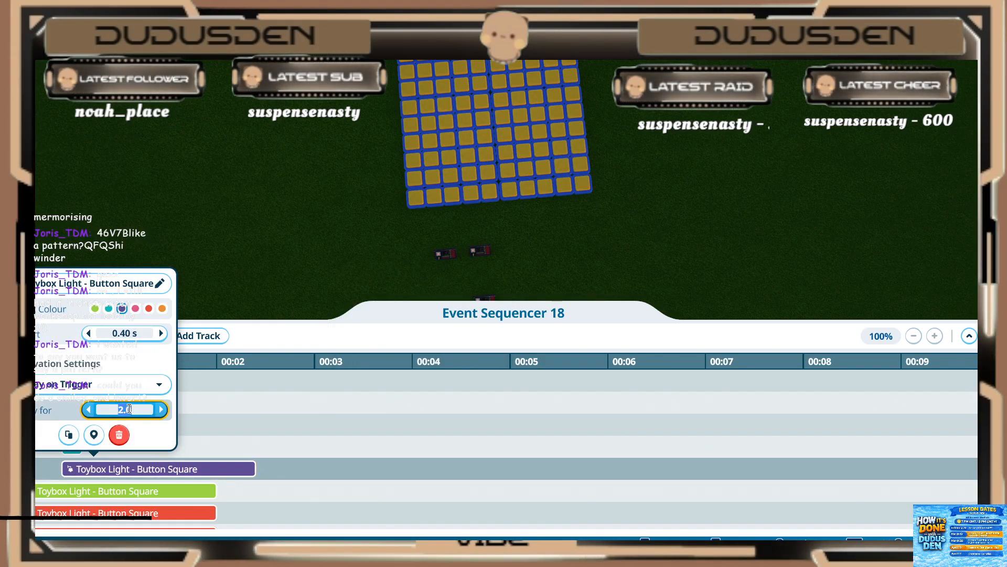
click(121, 469)
Step: Set the green light clip above the two red ones to start at 0.40 s and play for 0.20 s
click(95, 490)
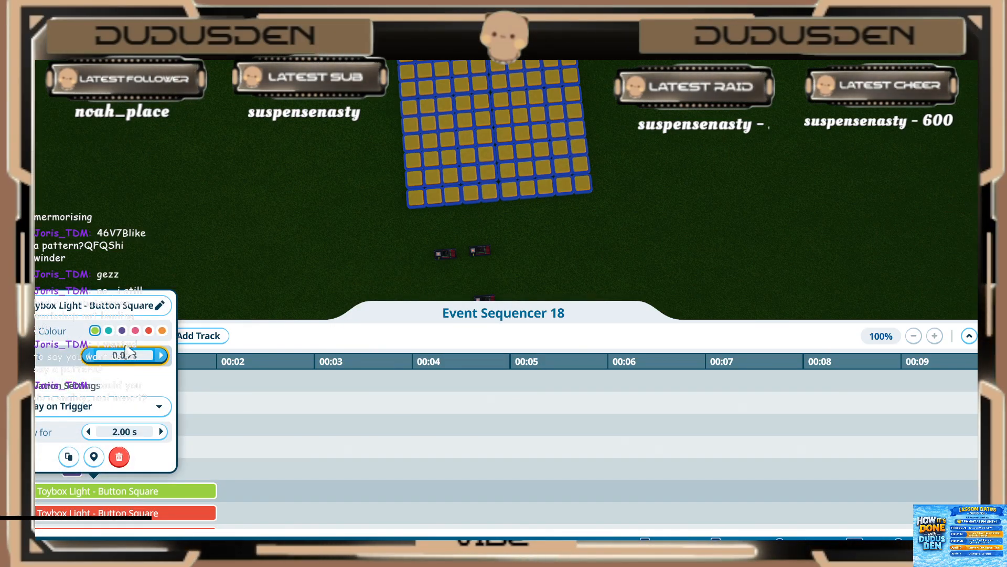
click(124, 355)
text(.4)
key(Return)
click(125, 431)
text(.2)
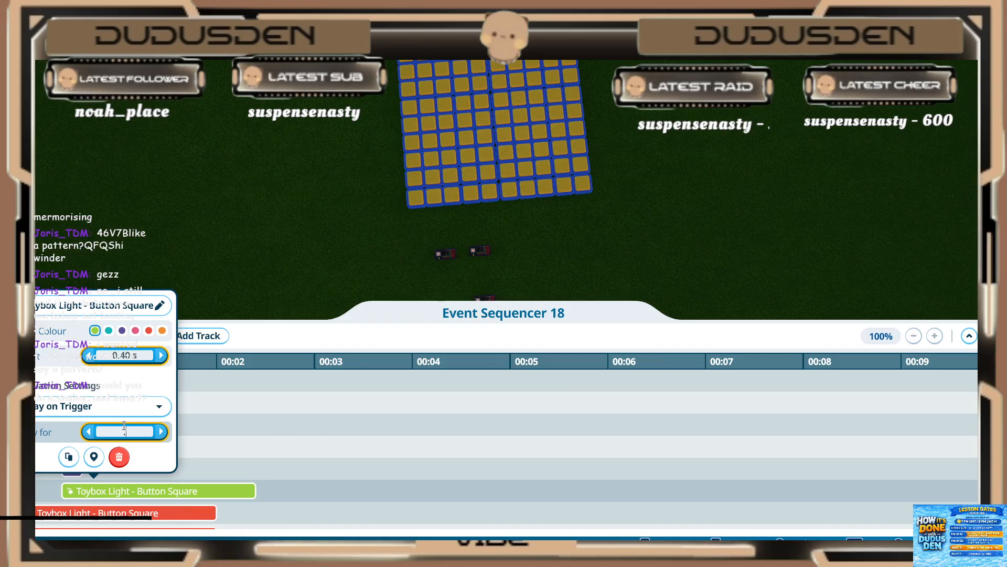
key(Return)
Step: Set the red light clip directly below the green one to start at 0.40 s and play for 0.20 s
click(103, 514)
click(113, 377)
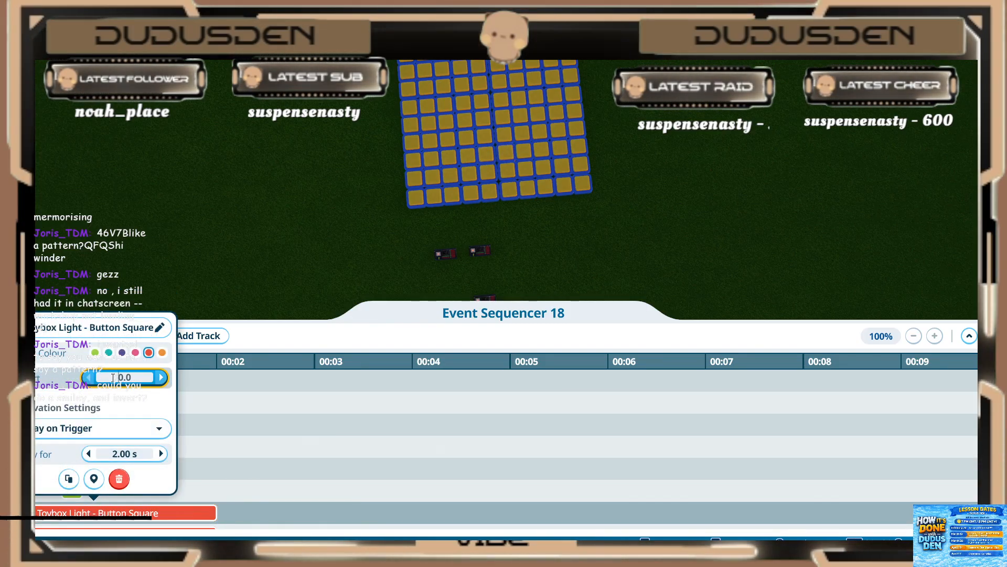
text(.4)
key(Return)
click(104, 449)
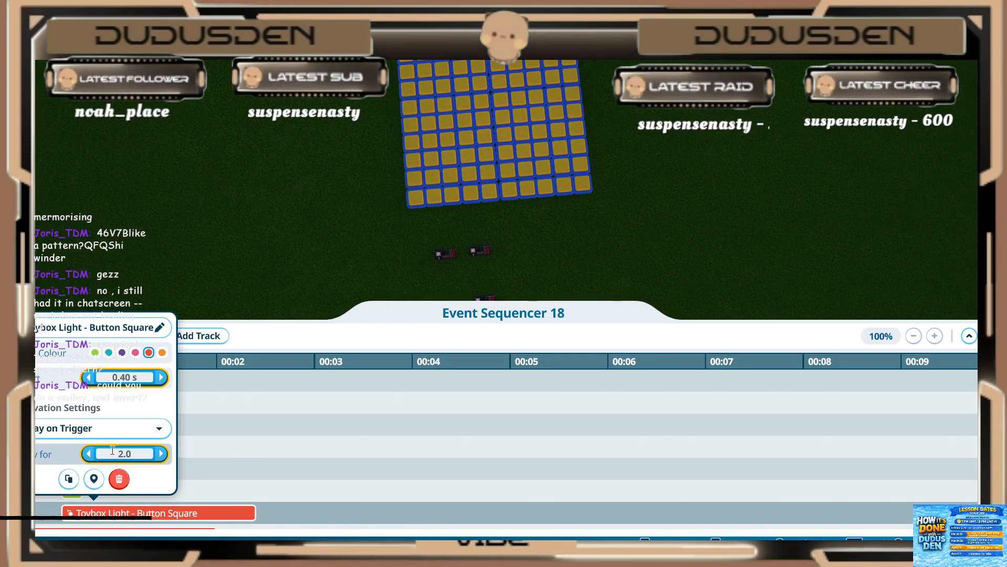
text(.2)
key(Return)
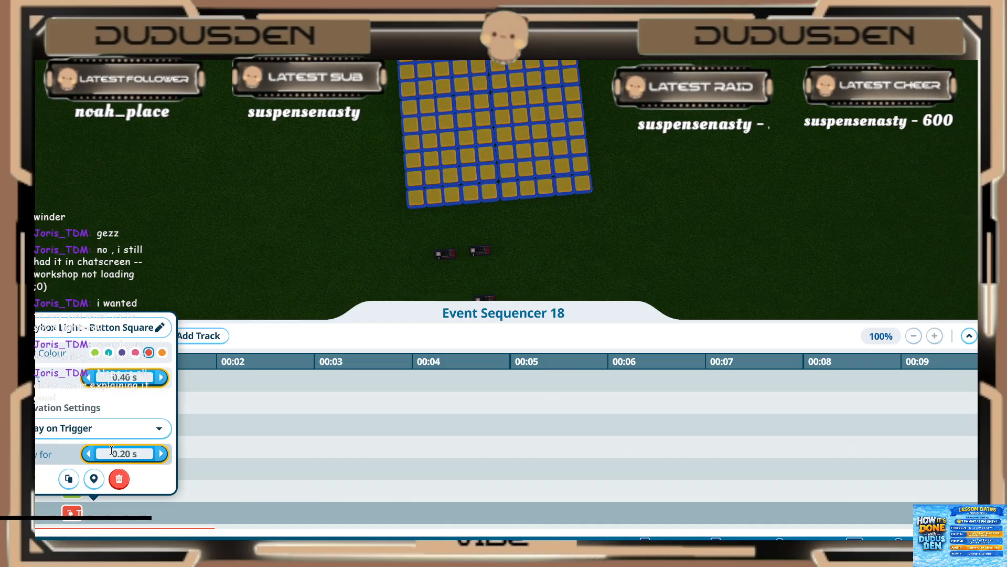
click(228, 475)
Step: Set the lower red light clip, directly above the pink ones, to start at 0.40 s and play for 0.20 s
click(100, 490)
click(131, 355)
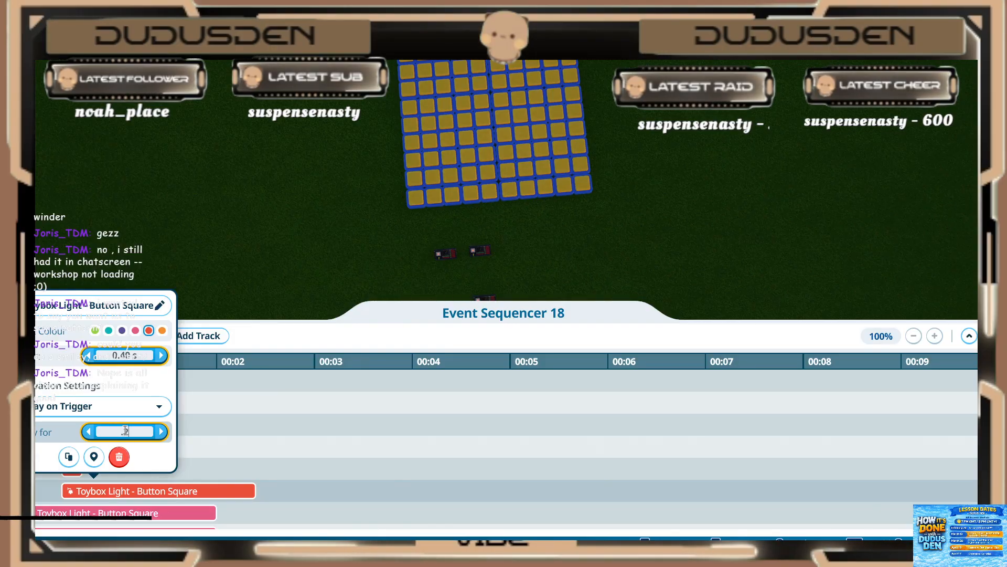
click(170, 463)
Step: Set the pink light clip directly below the red ones to start at 0.40 s and play for 0.20 s
scroll(163, 458, down, 1)
click(94, 469)
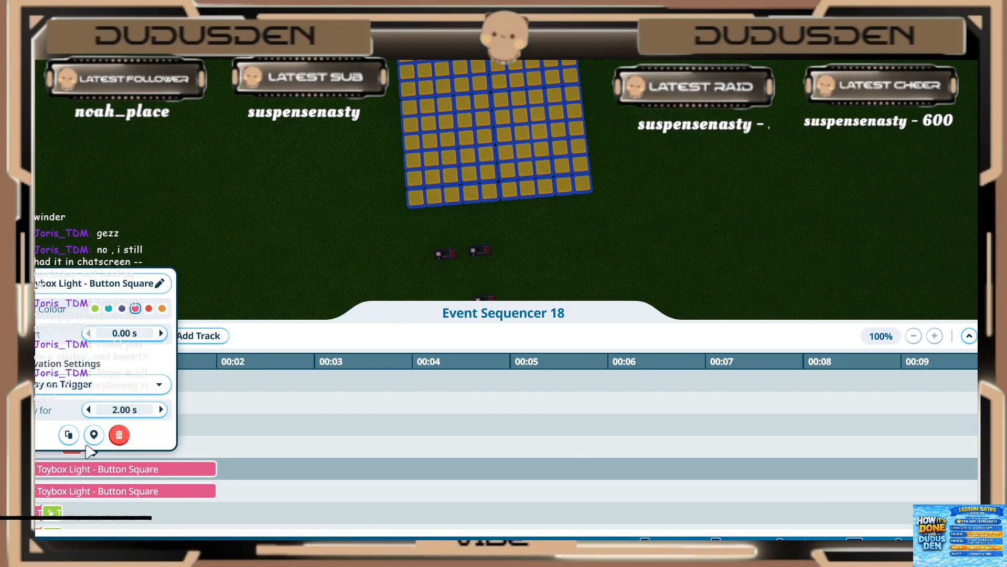
click(125, 336)
text(.4)
key(Return)
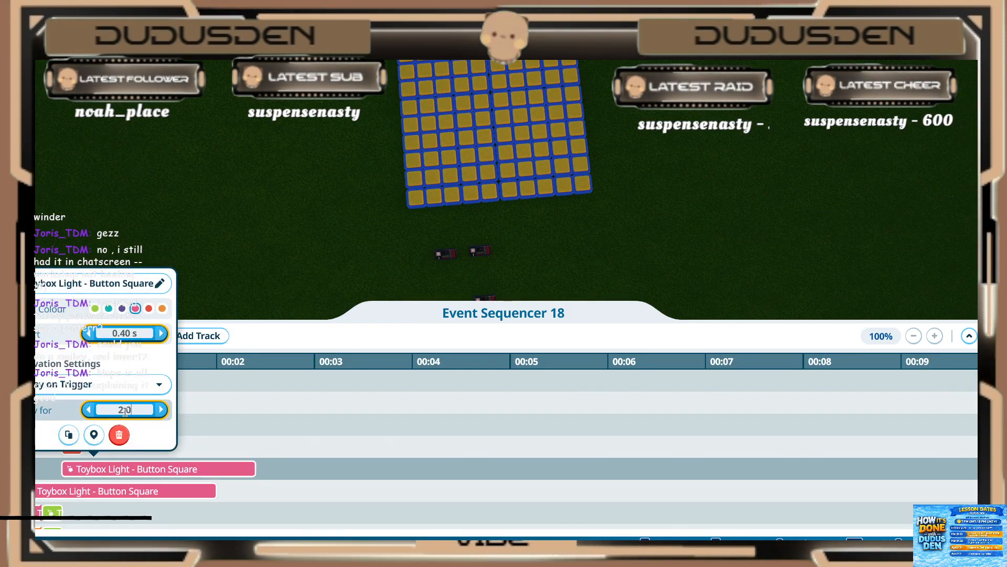
key(Return)
Step: Set the second long pink light clip to start at 0.40 s and play for 0.20 s
click(151, 493)
click(139, 497)
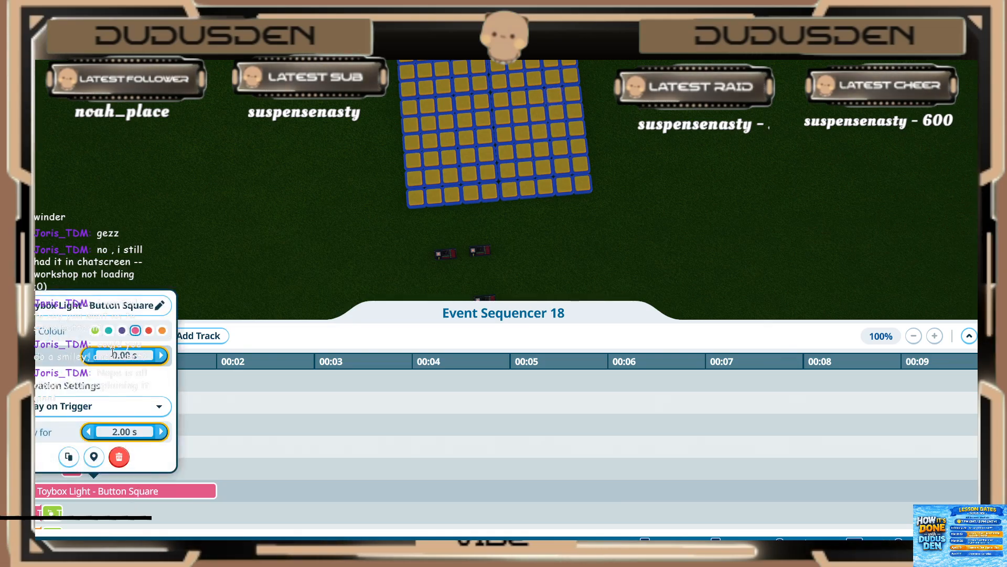
click(113, 354)
text(.4)
key(Return)
click(117, 435)
text(.2)
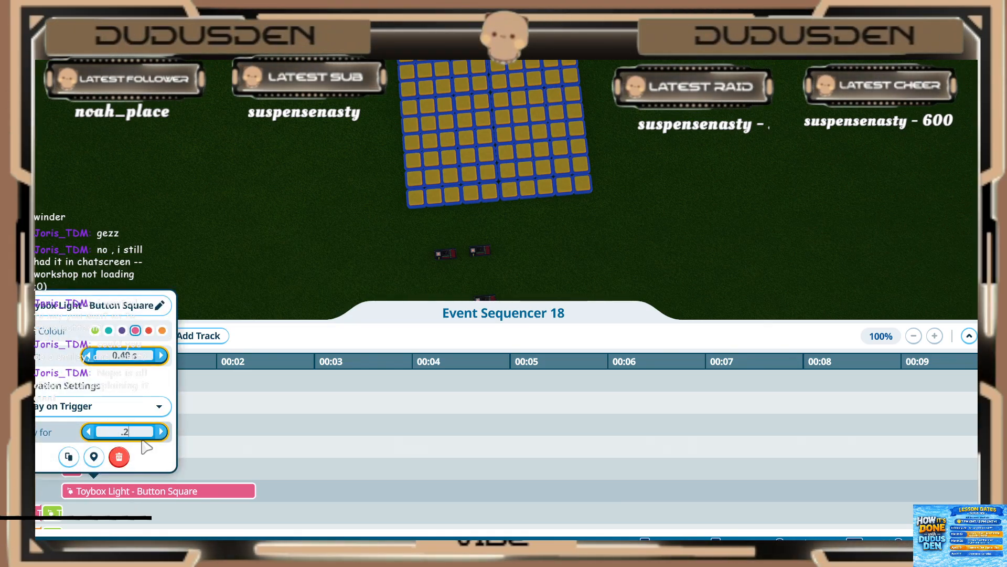
key(Return)
click(222, 438)
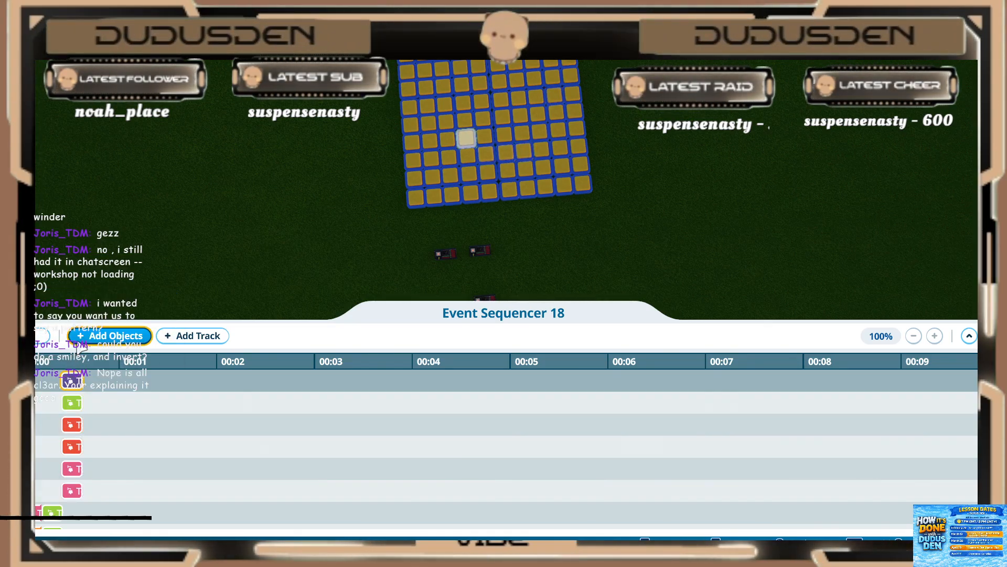
Step: Start choosing more objects to add to Event Sequencer 18
click(93, 338)
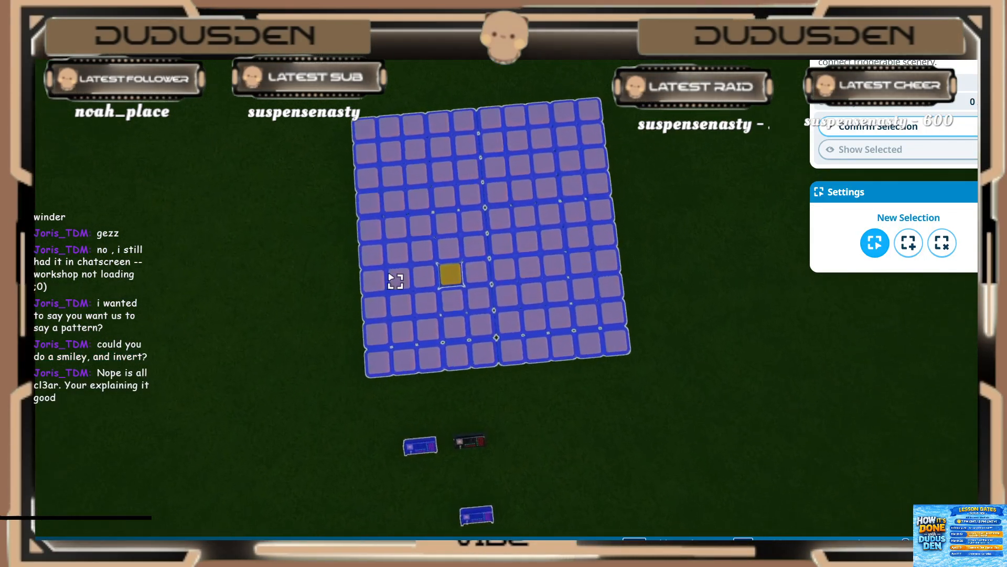
middle_drag(376, 251, 371, 187)
key(w)
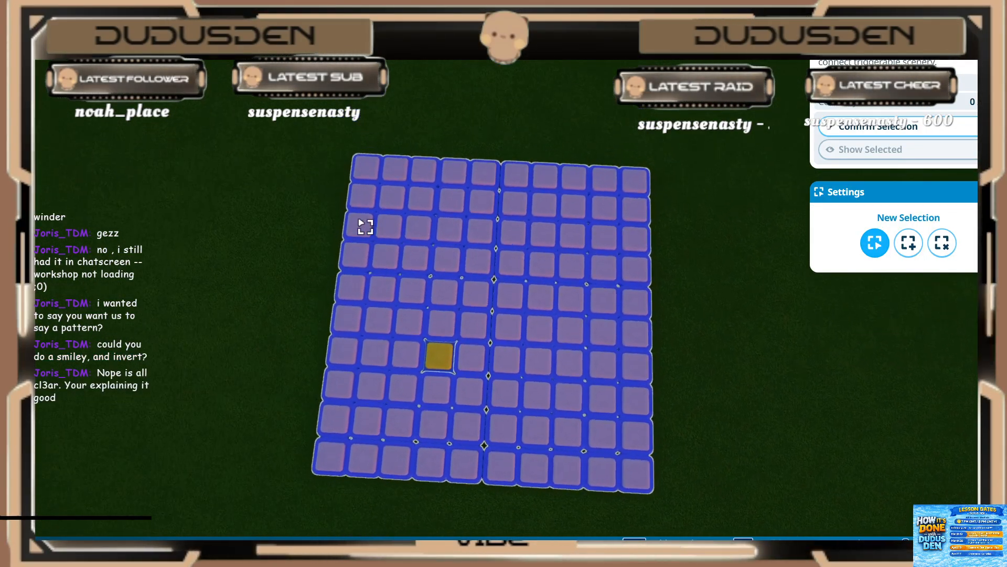
key(shift)
click(359, 244)
click(391, 216)
click(423, 187)
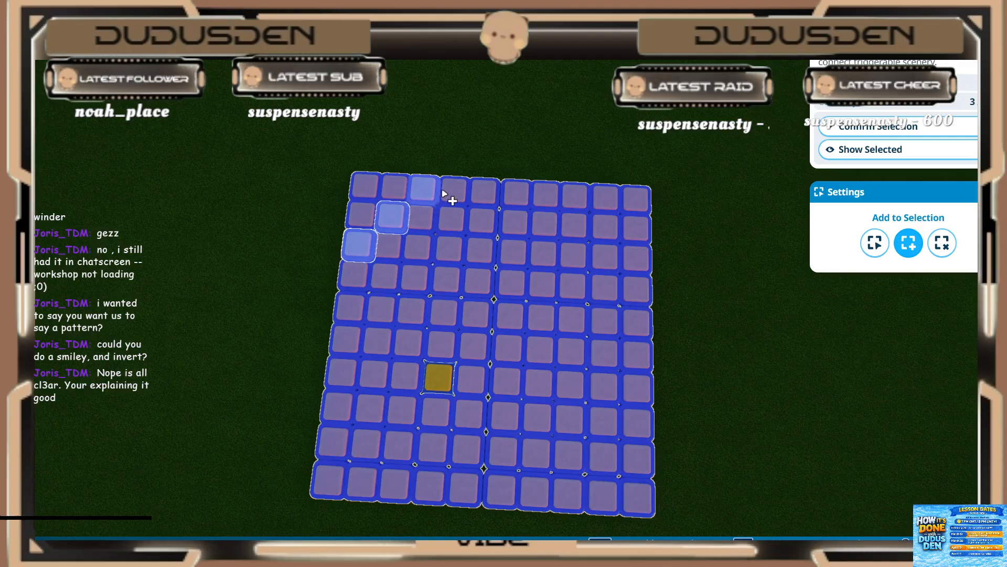
click(569, 221)
click(603, 255)
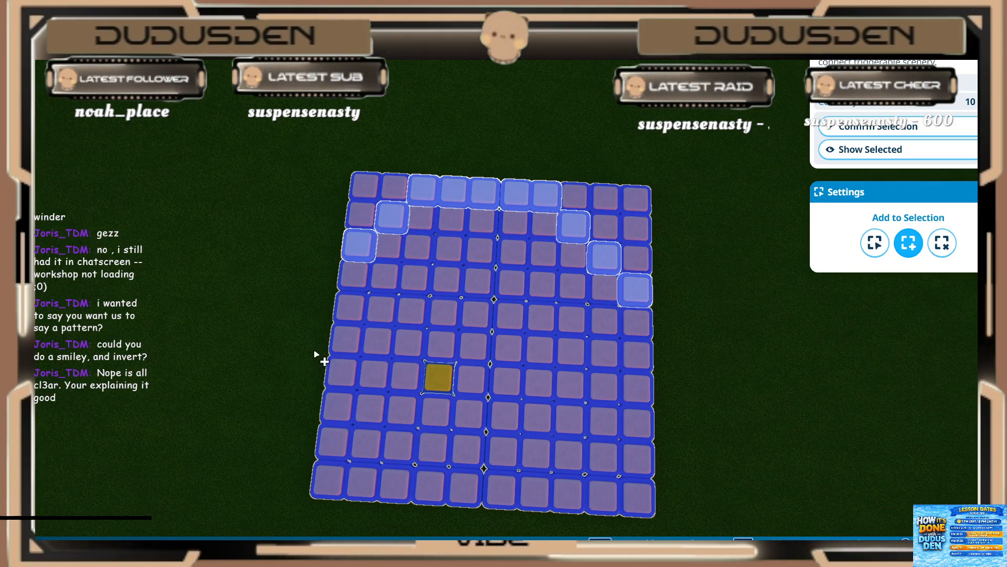
key(s)
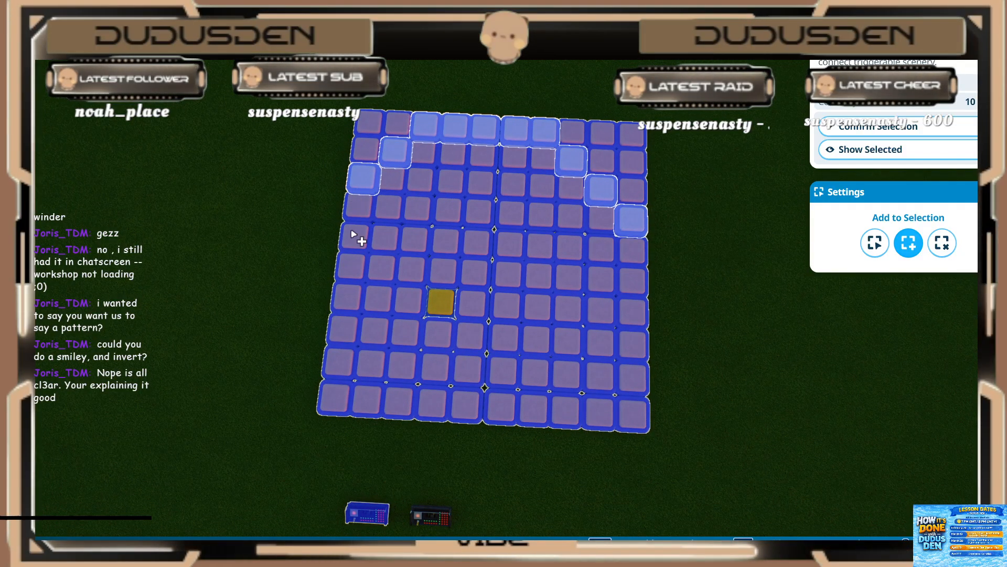
click(348, 327)
click(371, 363)
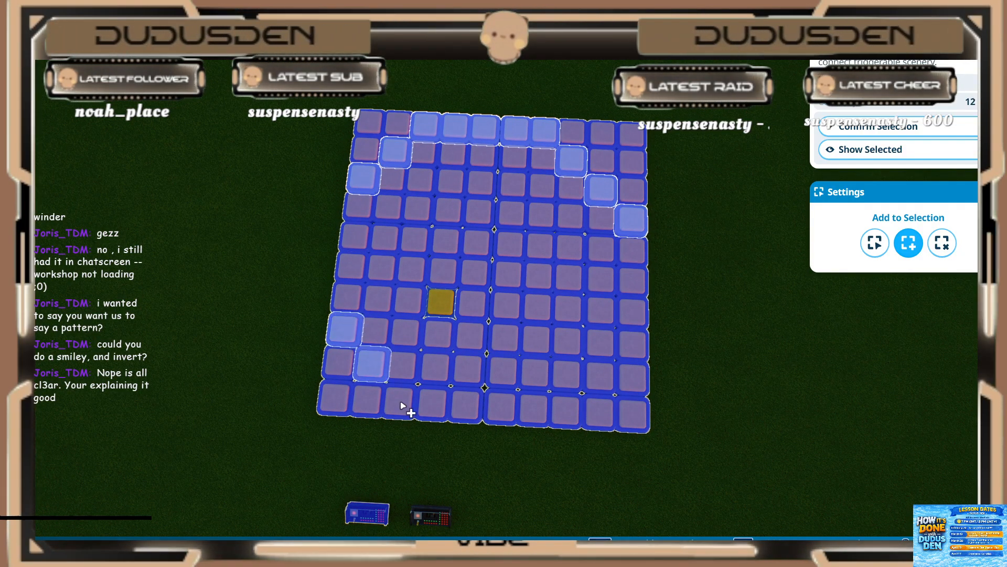
click(511, 416)
click(533, 408)
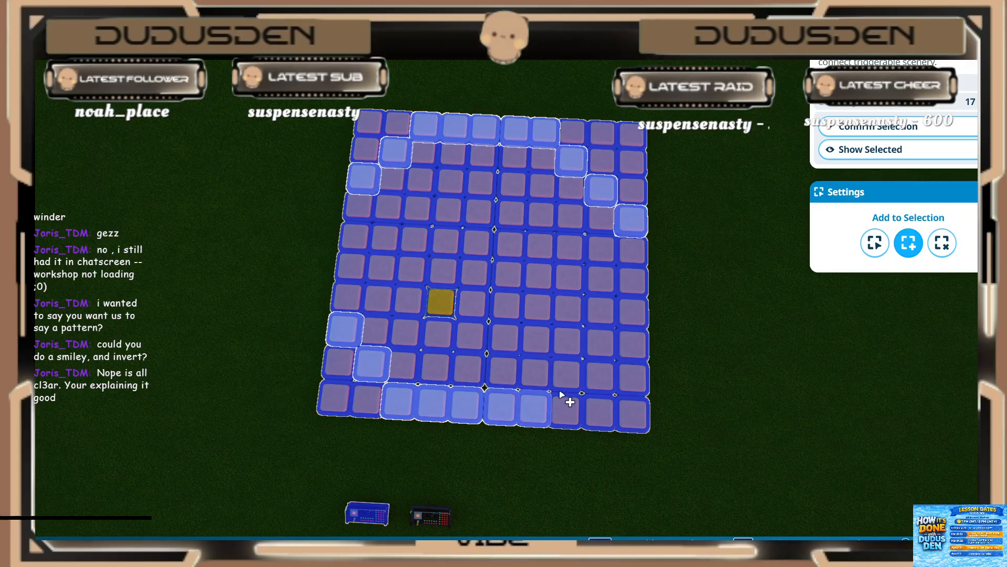
click(570, 377)
click(601, 342)
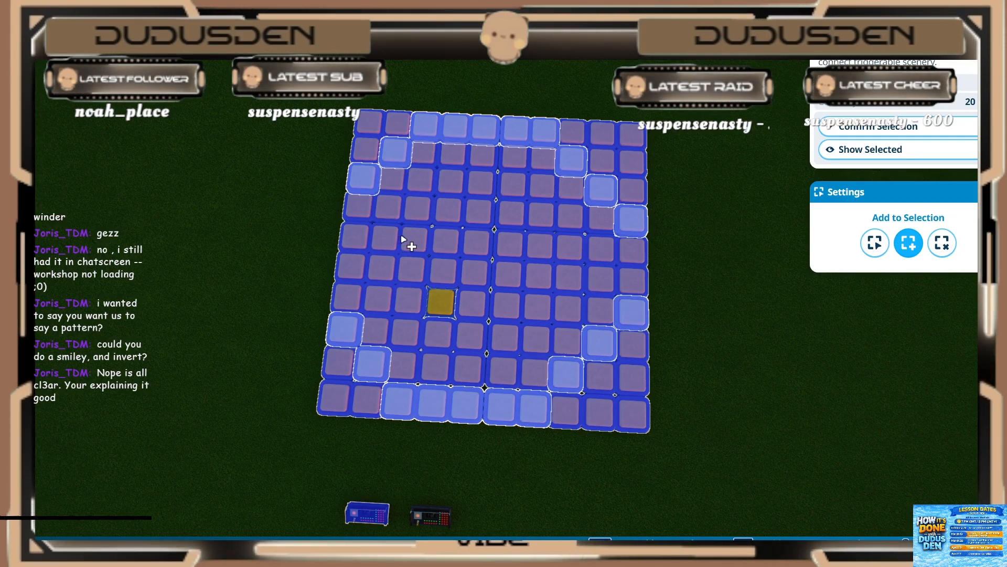
click(441, 334)
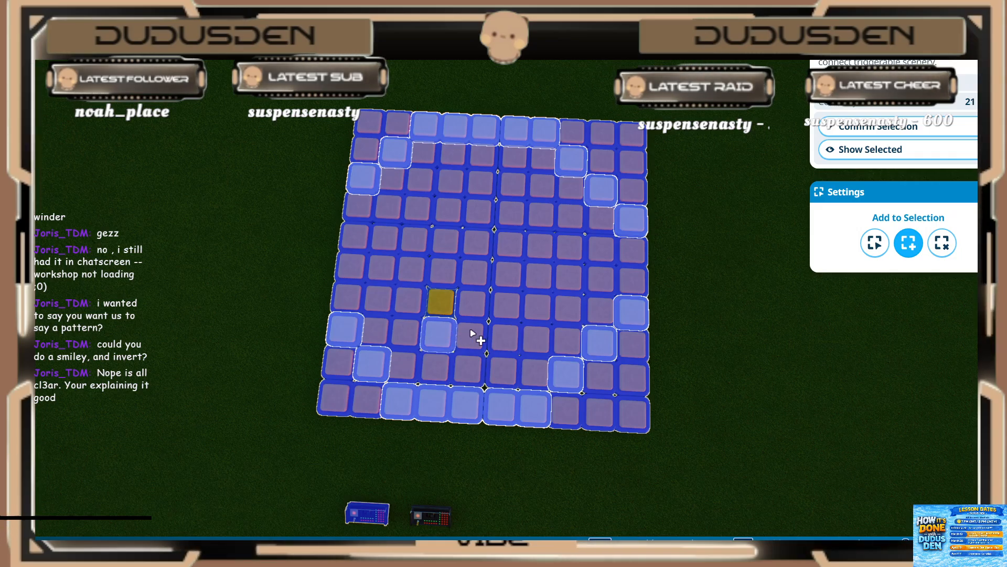
click(472, 337)
click(506, 337)
click(535, 308)
click(410, 303)
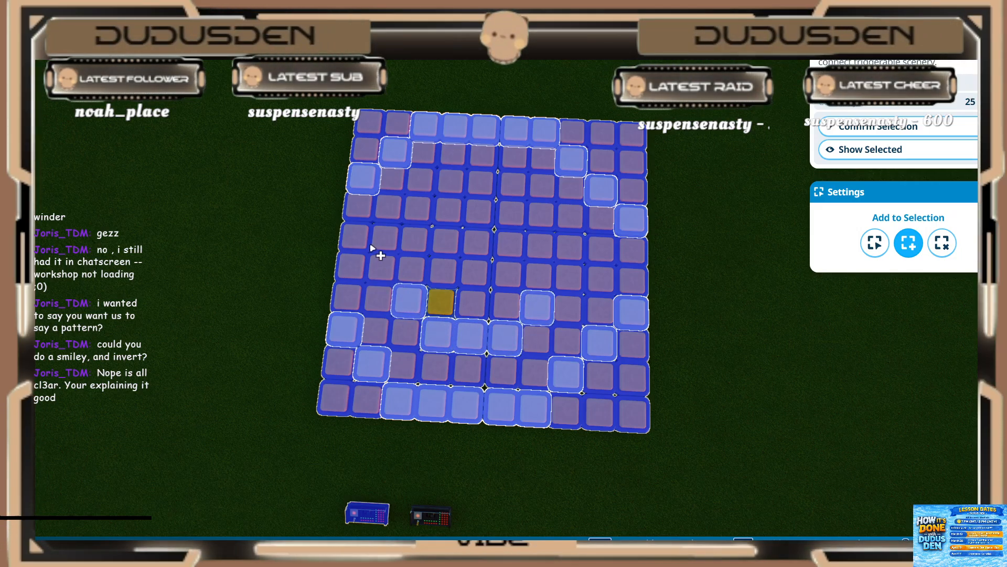
click(601, 252)
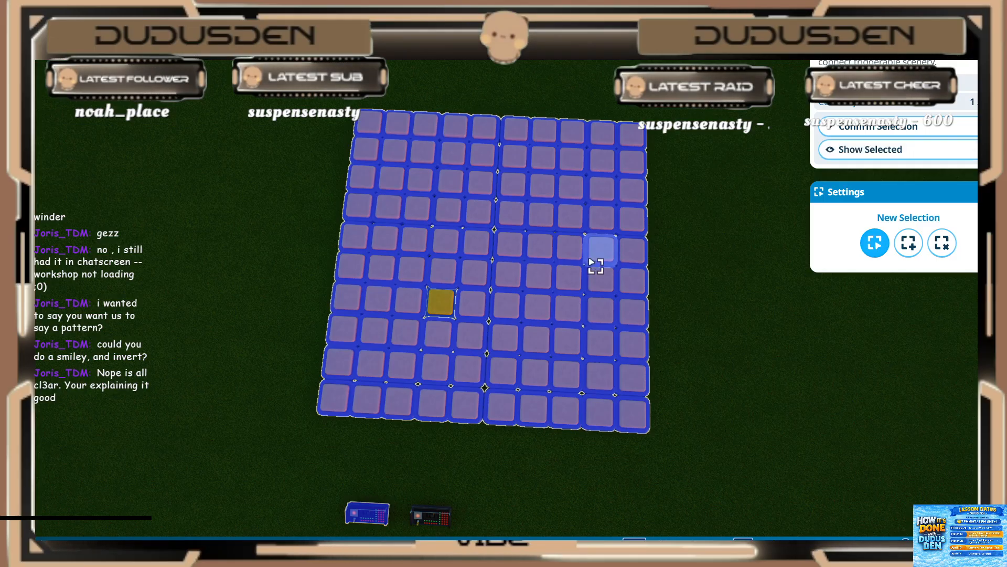
click(340, 362)
key(shift)
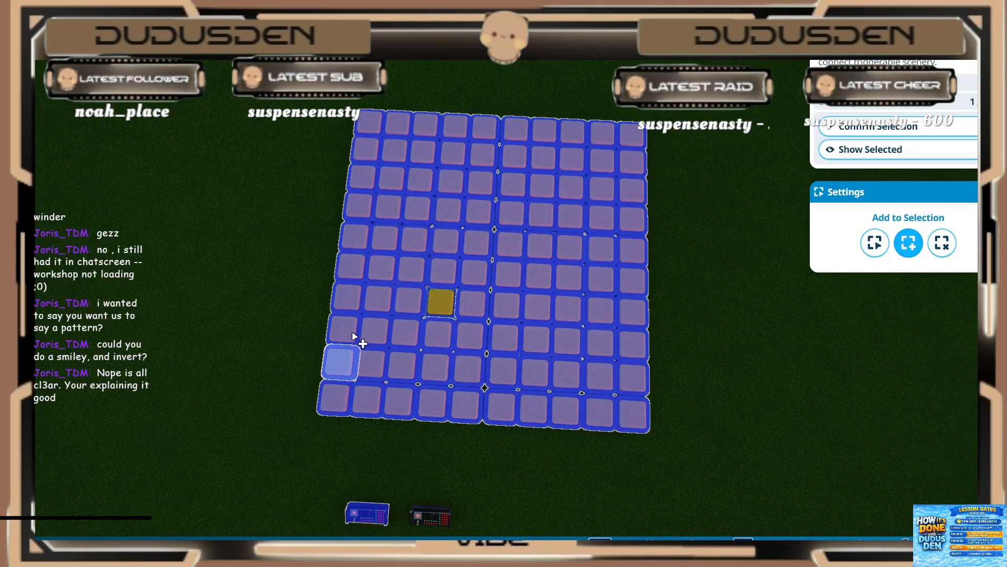
ctrl+click(352, 336)
Step: Select the face outline's lower curve, from row 8 column 1 through row 10 columns 3 to 7 and up to row 7 column 10
click(345, 329)
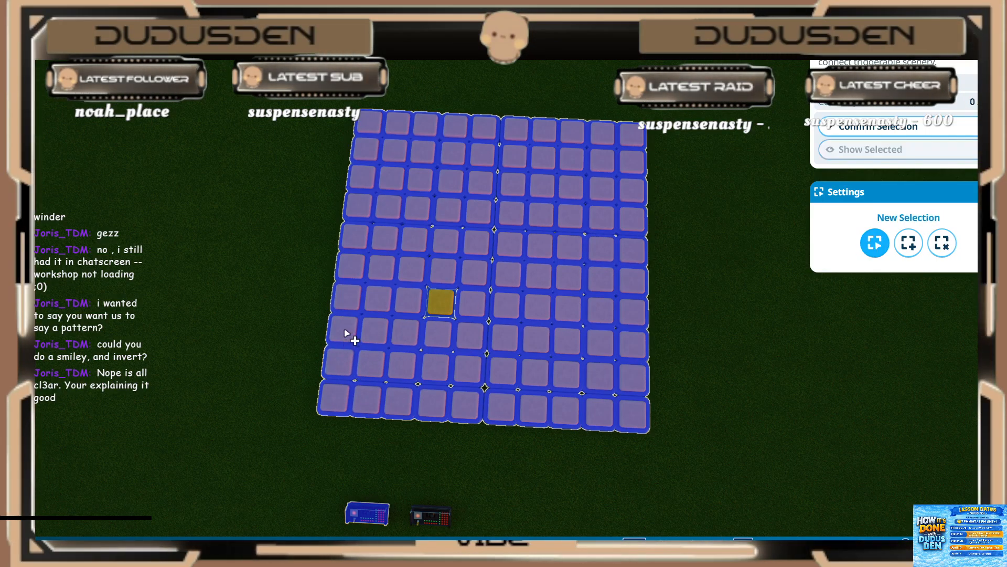
shift+click(371, 362)
shift+click(399, 402)
shift+click(431, 402)
shift+click(467, 410)
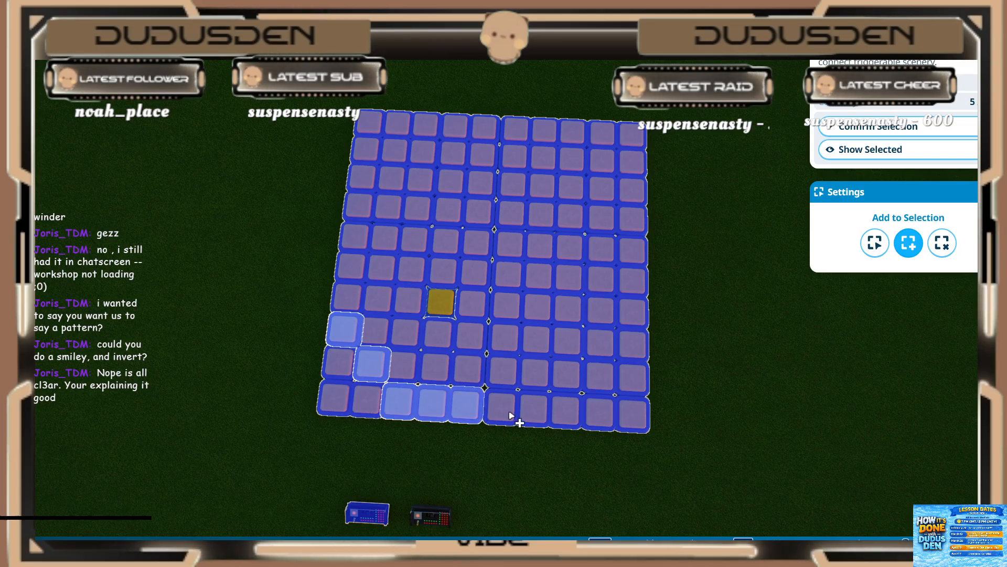
shift+click(501, 410)
shift+click(533, 410)
shift+click(633, 318)
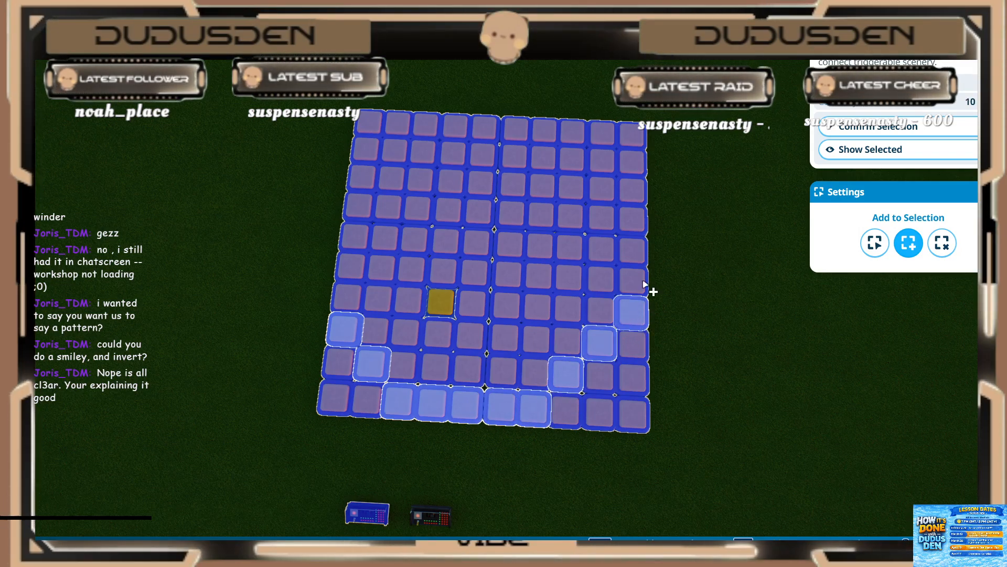
Step: Add the face outline's upper curve, from row 4 column 10 through row 1 columns 7 to 3 and down to row 3 column 1
shift+click(545, 133)
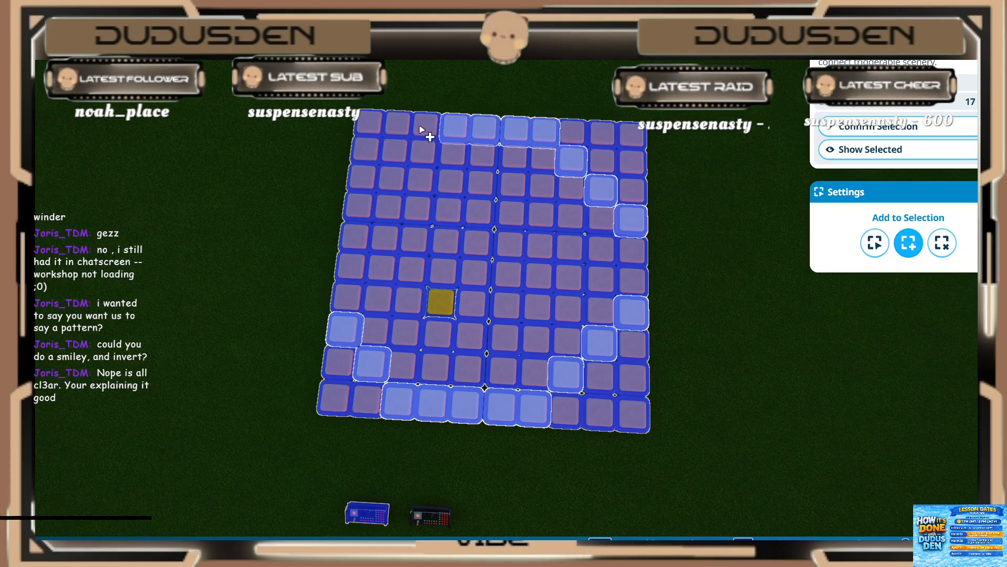
shift+click(392, 157)
shift+click(364, 182)
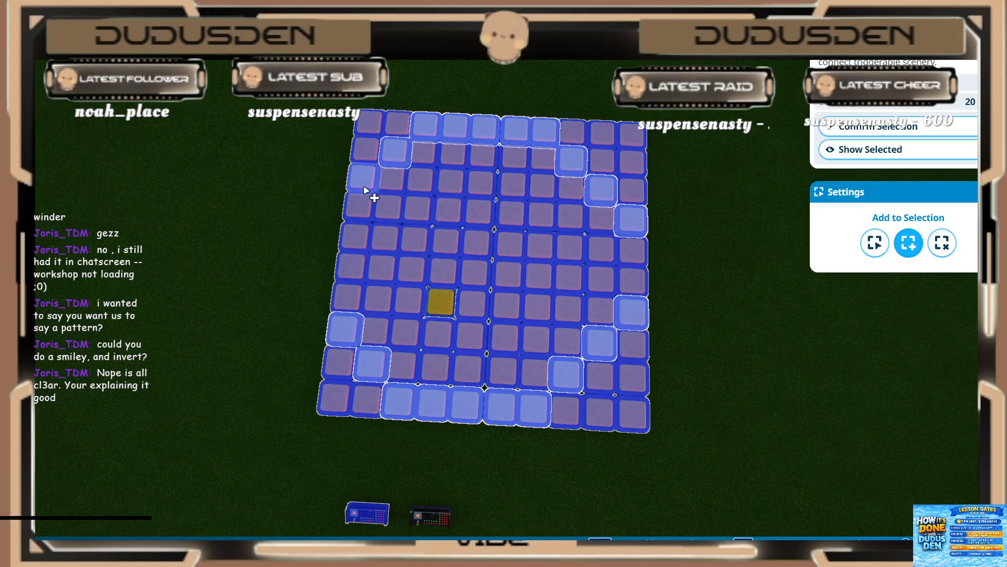
Step: Add the lights at row 5 column 2 and row 7 column 3 inside the face outline to the selection
shift+click(390, 242)
click(412, 301)
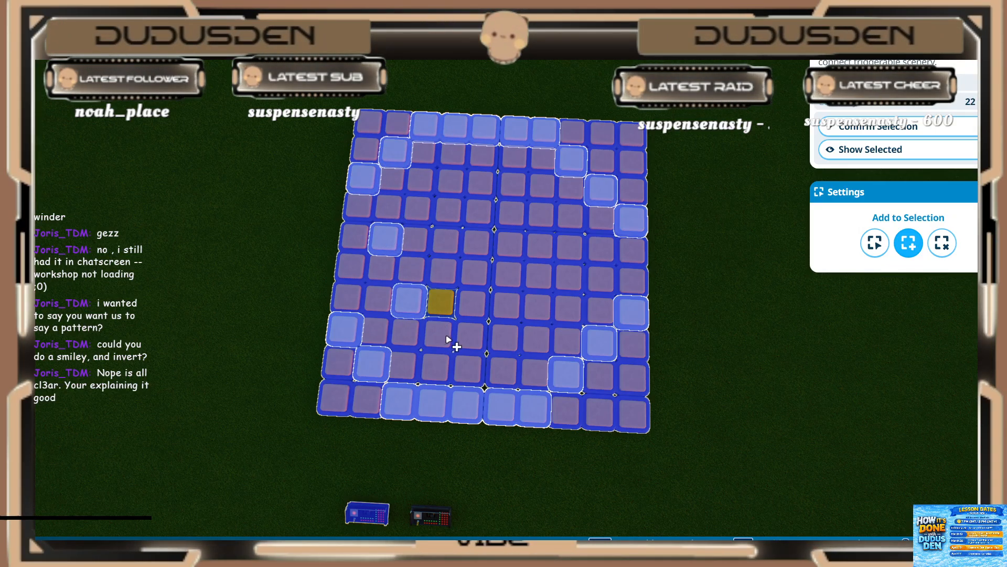
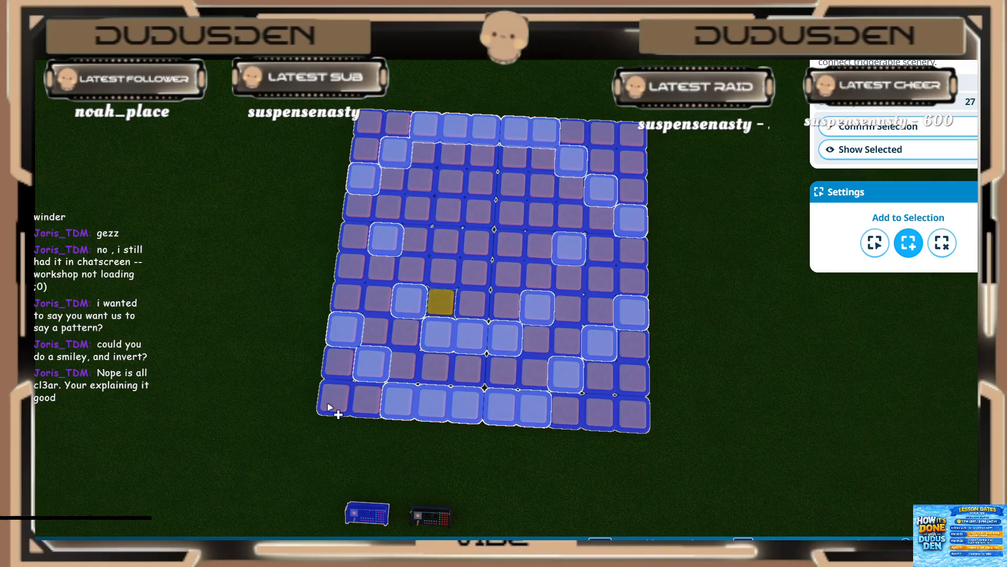
Step: Add the 27 selected lights to Event Sequencer 18 and set the first (red) light to start at 0.60 s and play for 0.20 s
click(876, 134)
click(96, 379)
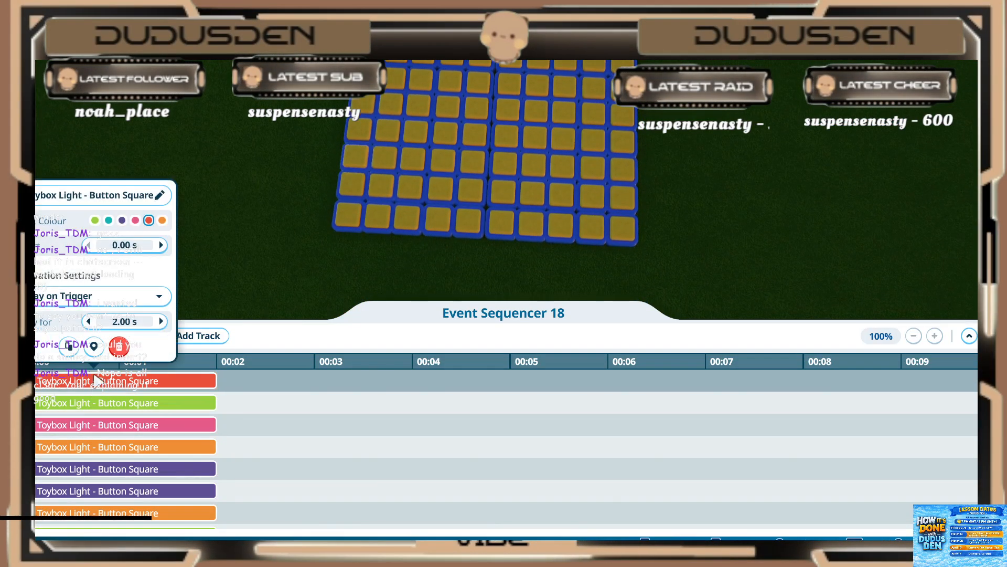
click(109, 246)
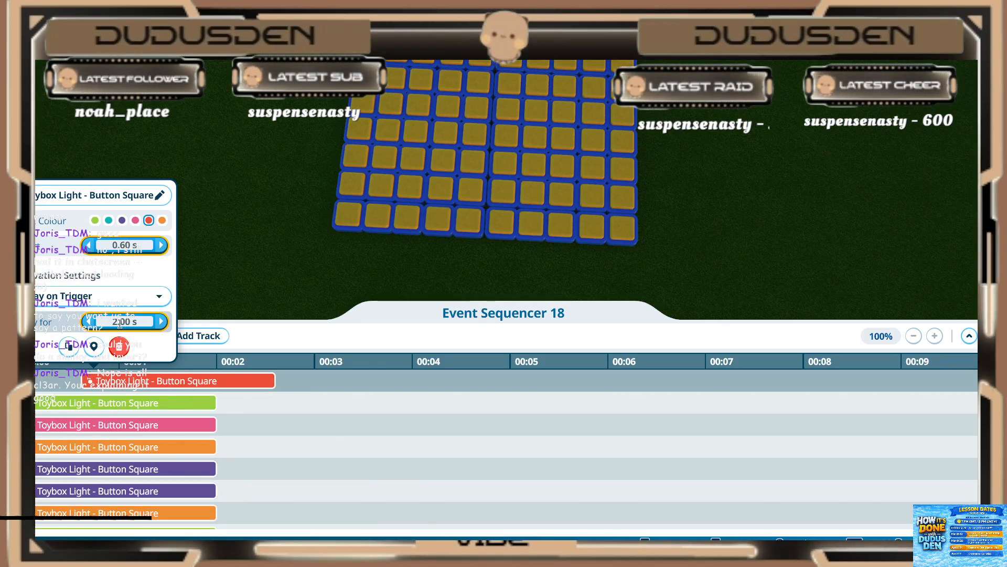
key(Return)
Step: Set the second (green) light in the sequencer to start at 0.60 s and play for 0.20 s
click(105, 408)
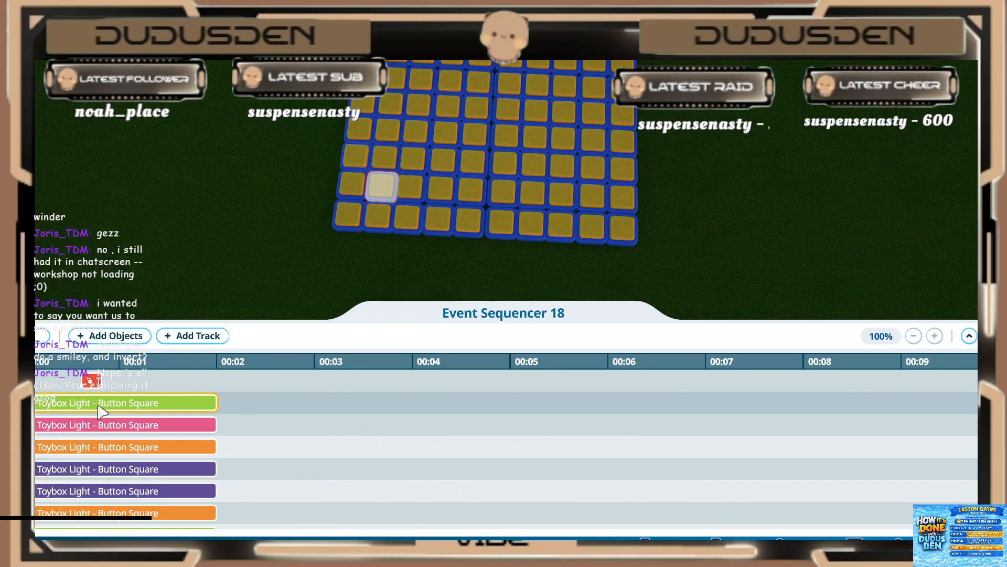
click(101, 408)
click(117, 267)
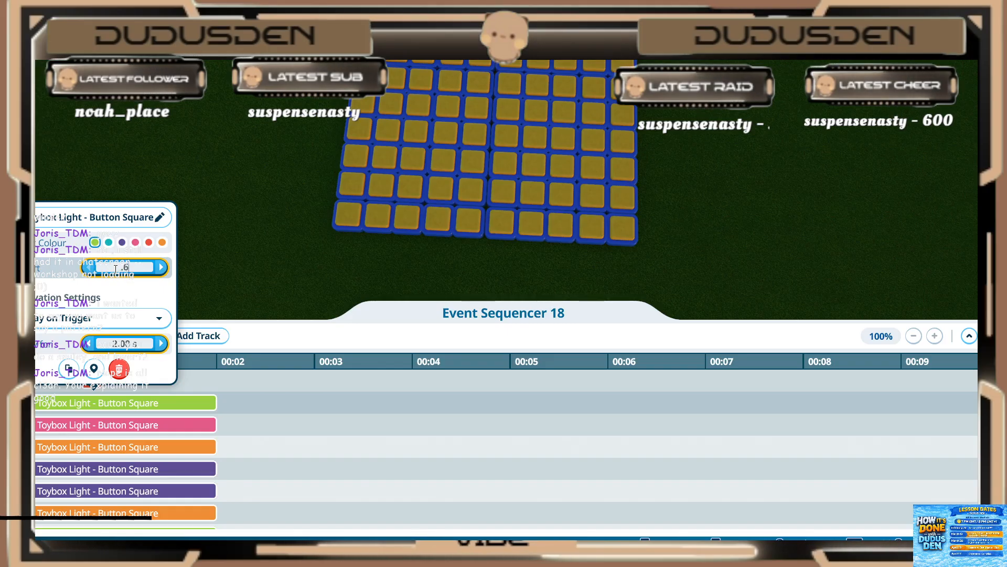
text(.6)
key(Return)
click(105, 342)
text(.2)
key(Return)
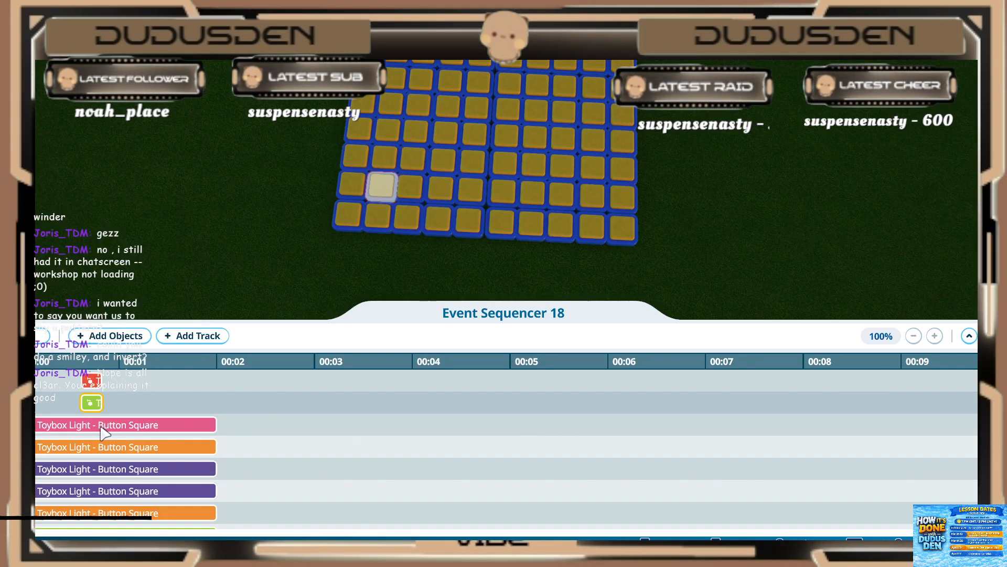
Step: Set the third (pink) light in the sequencer to start at 0.60 s and play for 0.20 s
click(105, 424)
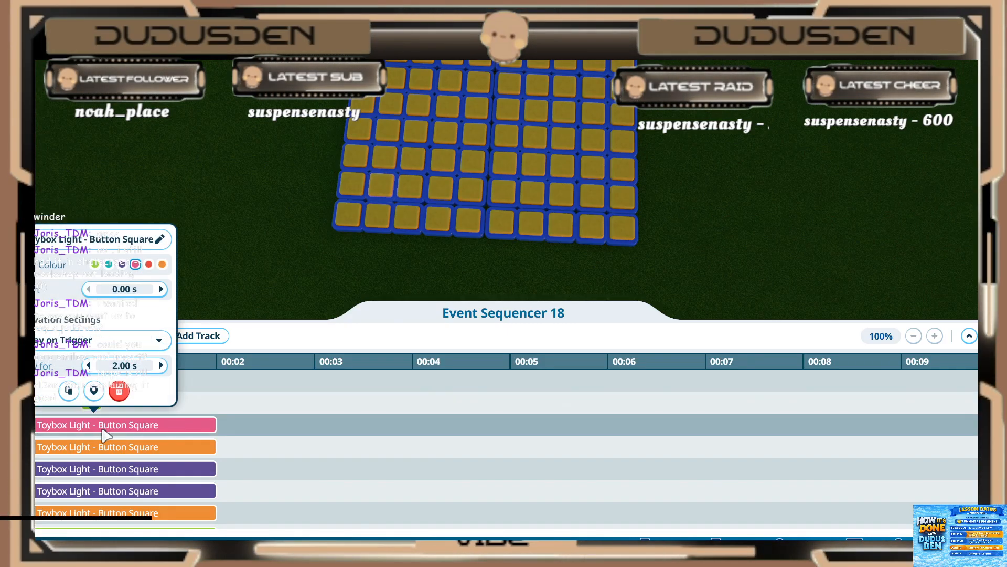
click(129, 286)
text(.6)
key(Return)
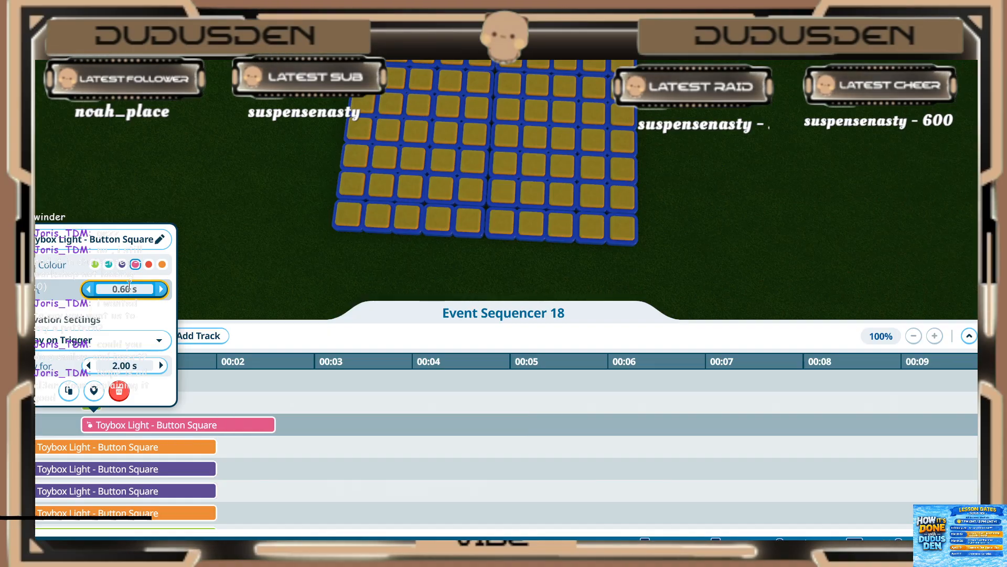
click(109, 363)
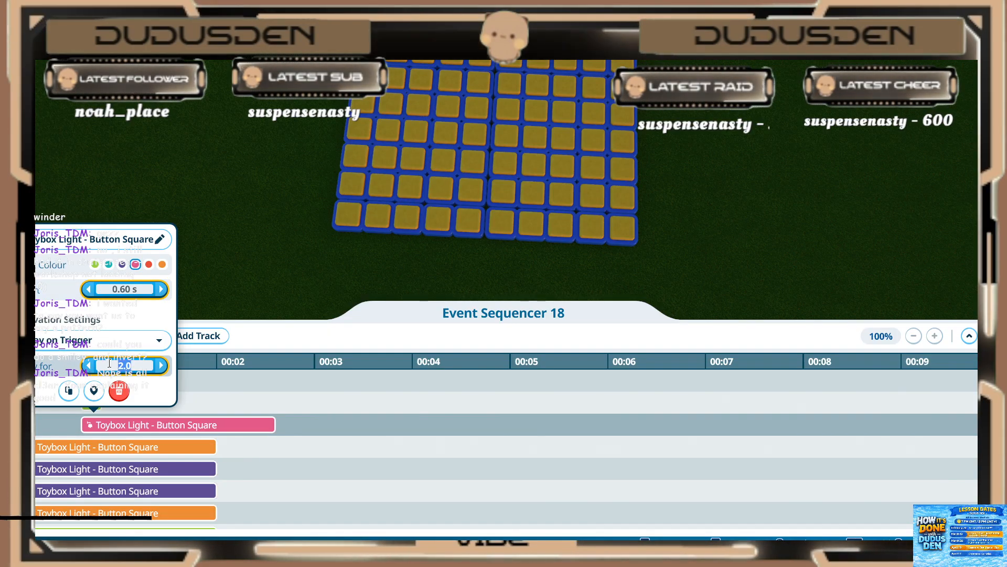
text(.2)
key(Return)
Step: Set the fourth (orange) light in the sequencer to start at 0.60 s and play for 0.20 s
click(105, 446)
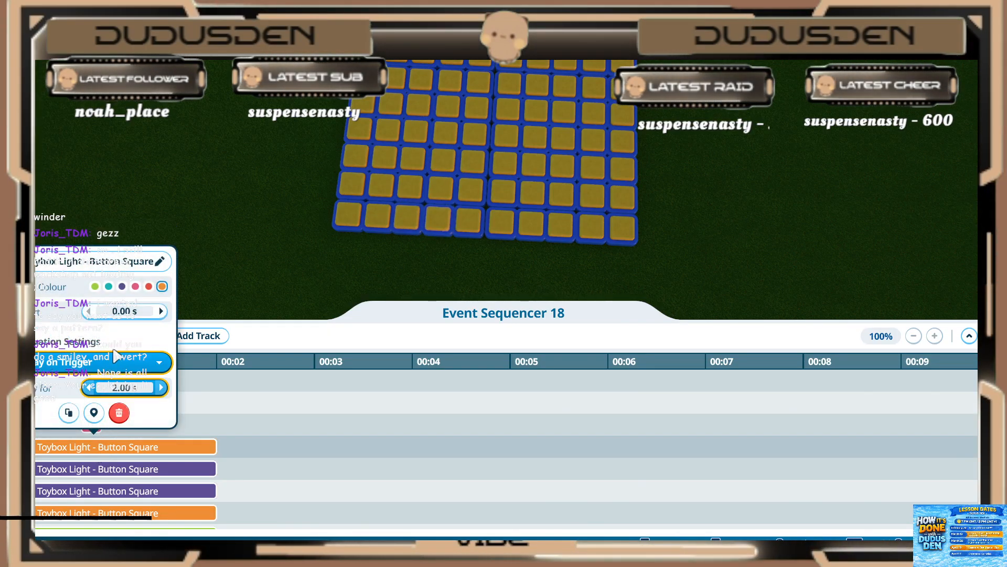
click(120, 311)
text(.6)
key(Return)
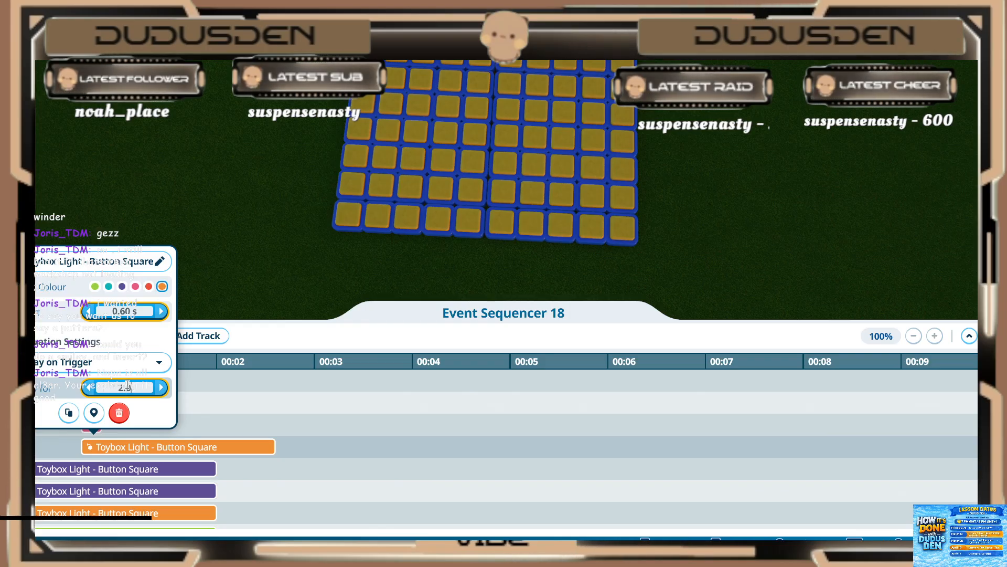
key(Return)
Step: Set the fifth light, the first purple one, to start at 0.60 s and play for 0.20 s
click(105, 469)
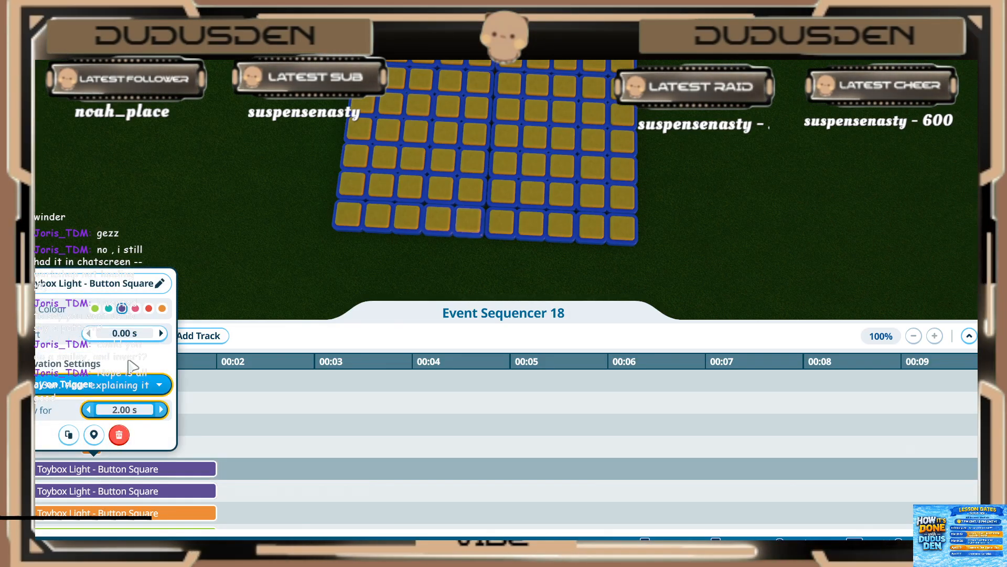
click(126, 333)
key(BackSpace)
key(BackSpace)
key(BackSpace)
text(.6)
key(Return)
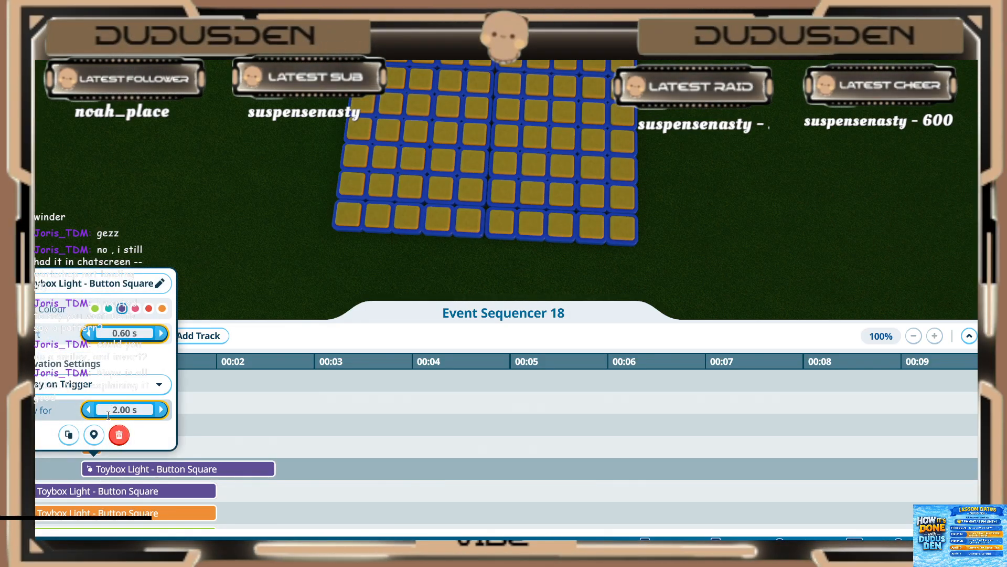
Step: Set the sixth light, the second purple one, to start at 0.60 s and play for 0.20 s
click(101, 488)
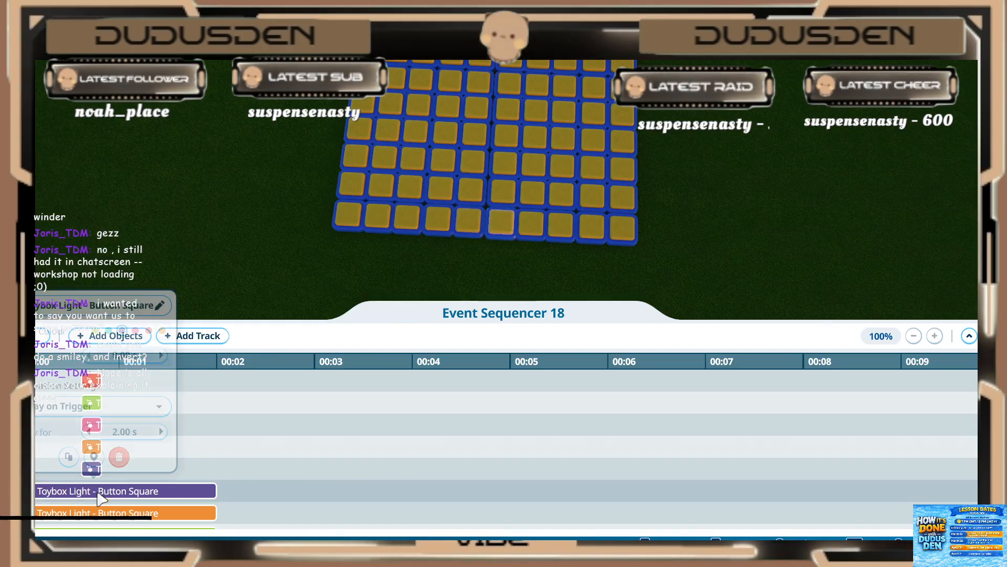
click(124, 356)
text(.6)
key(Return)
click(109, 431)
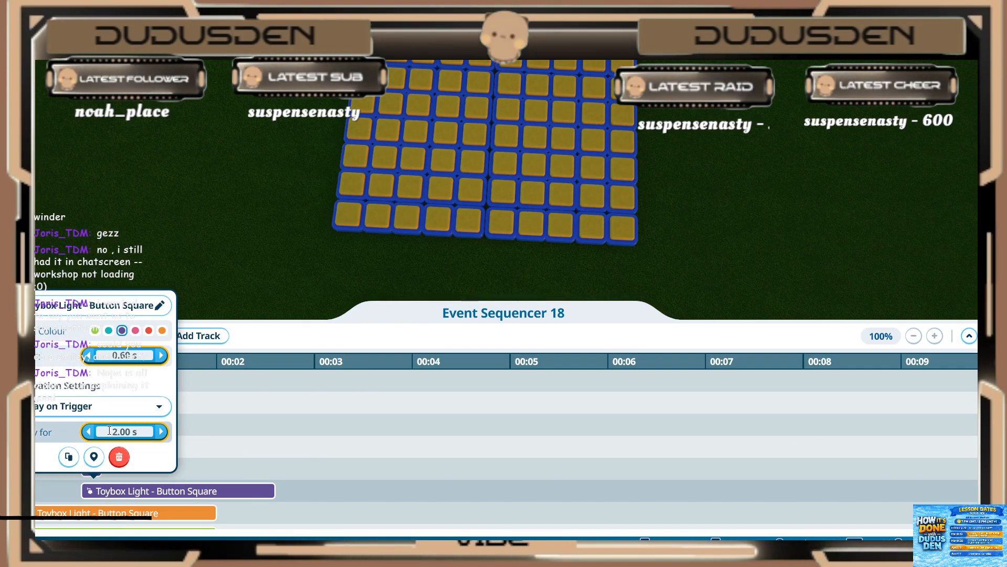
key(BackSpace)
key(BackSpace)
key(BackSpace)
key(BackSpace)
text(.2)
key(Return)
Step: Set the seventh light, the orange one below the purple pair, to start at 0.60 s and play for 0.20 s
click(101, 510)
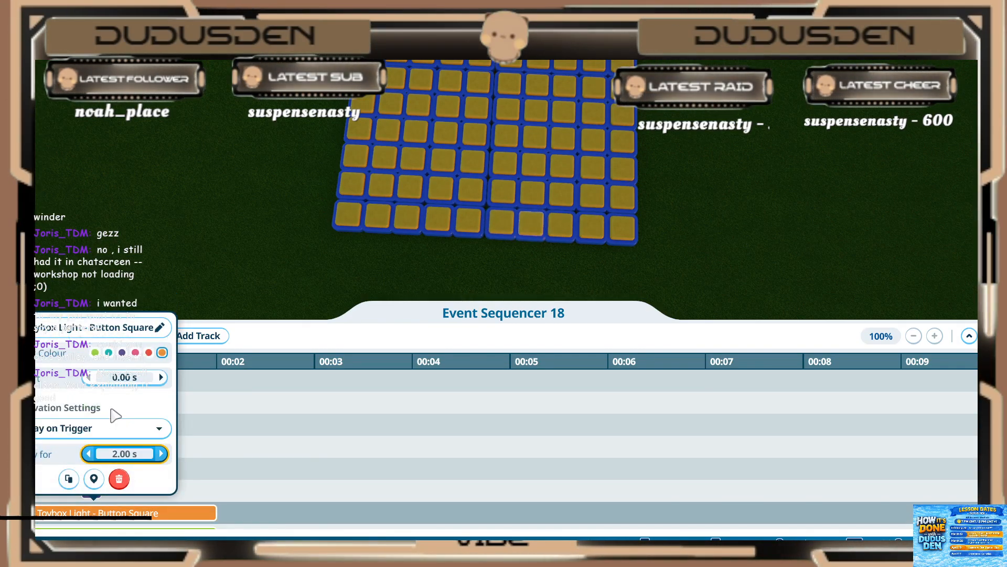
click(124, 377)
text(.6)
key(Return)
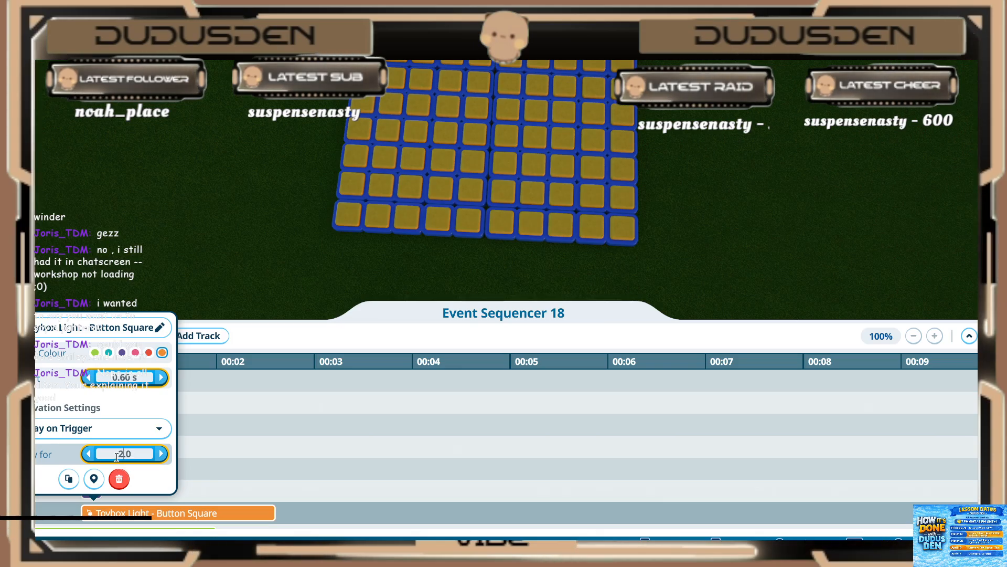
key(BackSpace)
key(BackSpace)
key(BackSpace)
text(.2)
key(Return)
click(274, 424)
Step: Set the eighth (green) light in the sequencer to start at 0.60 s and play for 0.20 s
scroll(269, 433, down, 3)
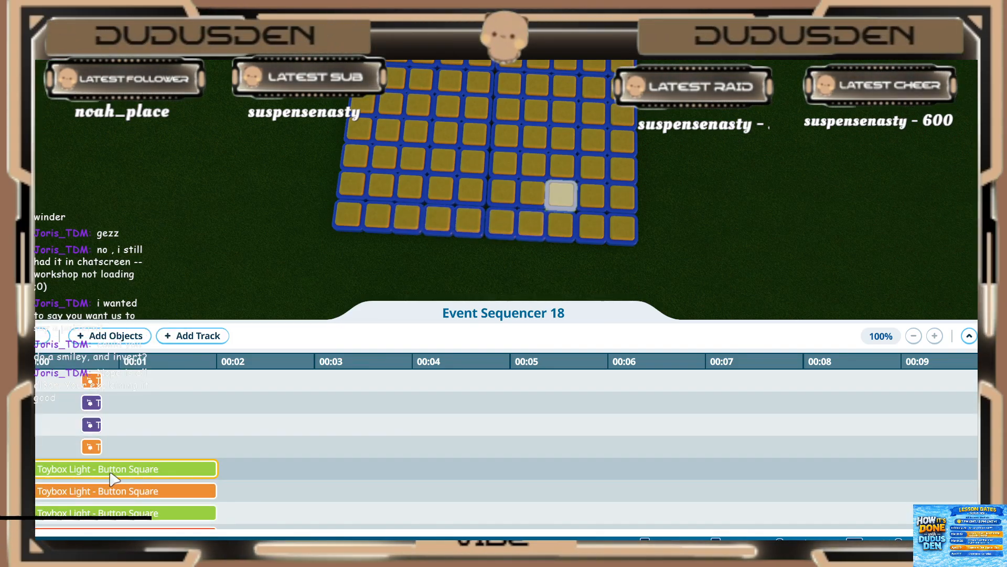
click(111, 472)
double_click(121, 332)
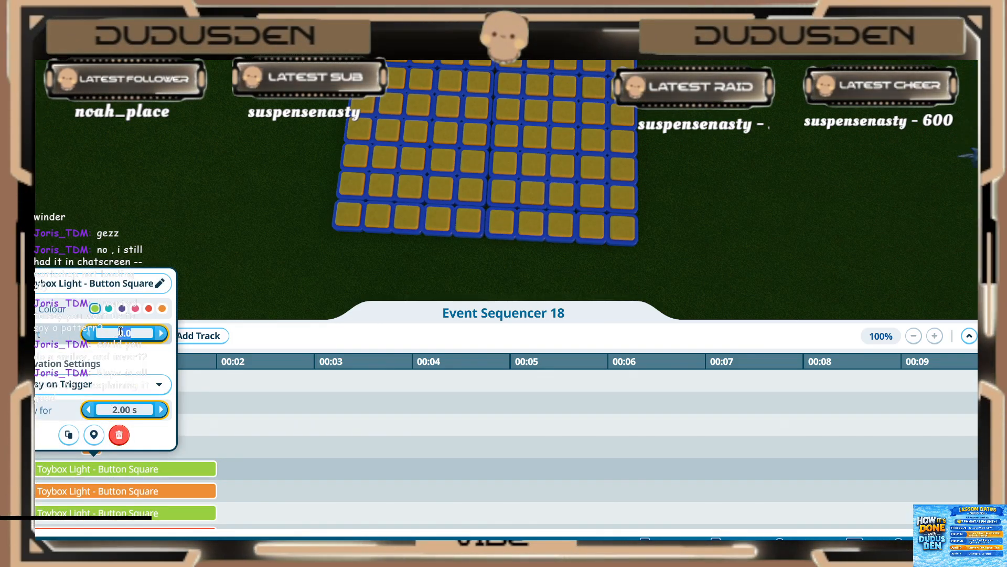
text(.6)
key(Return)
double_click(114, 411)
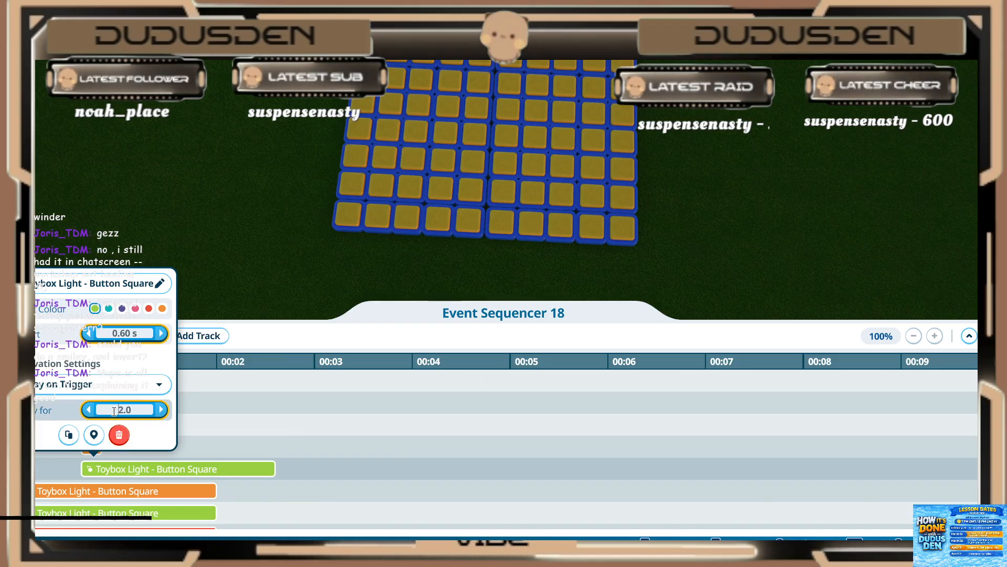
text(.2)
key(Return)
Step: Set the ninth (orange) light in the sequencer to start at 0.60 s and play for 0.20 s
click(107, 490)
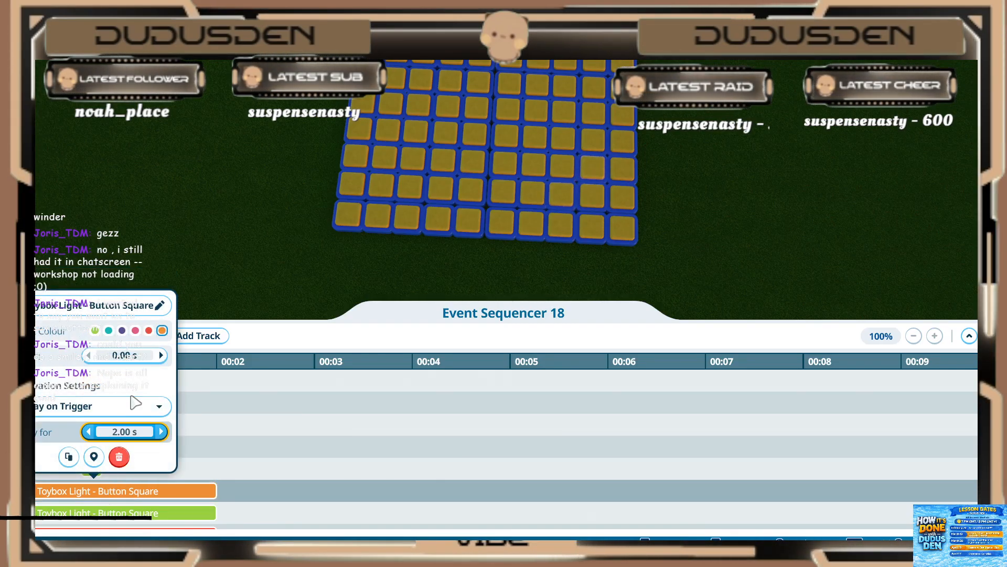
key(Return)
click(117, 425)
text(.)
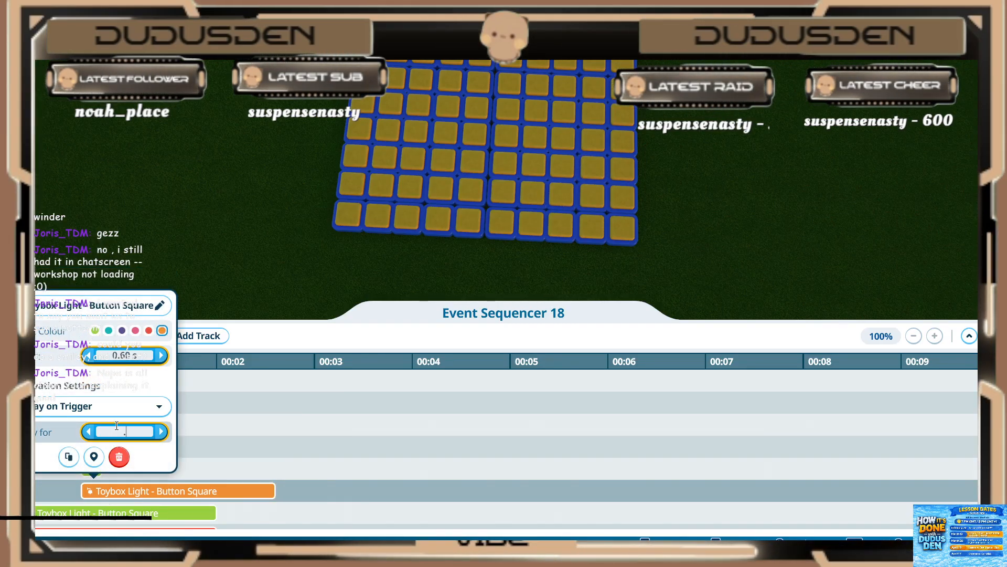
text(2)
key(Return)
Step: Set the tenth (green) light in the sequencer to start at 0.60 s and play for 0.20 s
scroll(107, 495, down, 2)
click(110, 469)
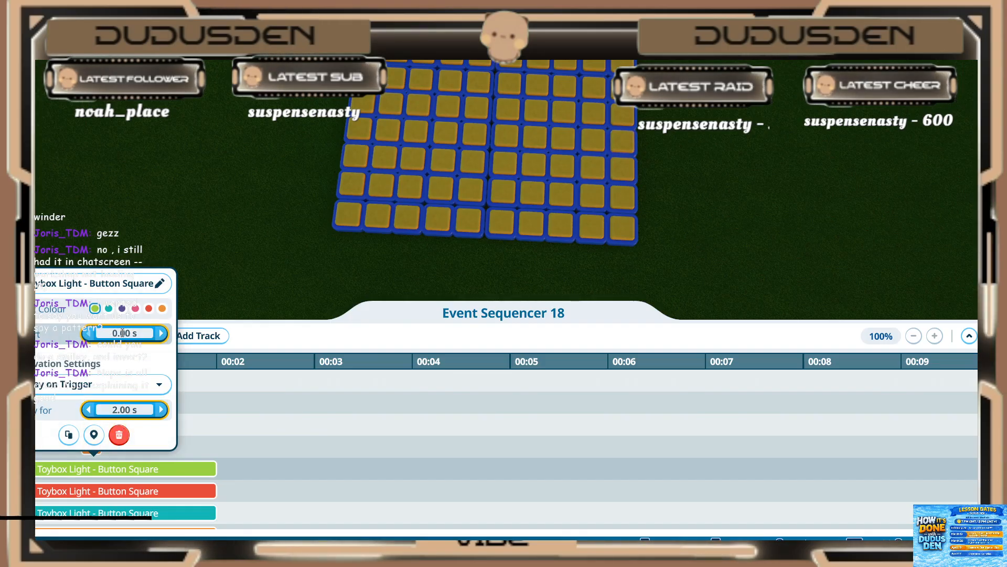
key(Return)
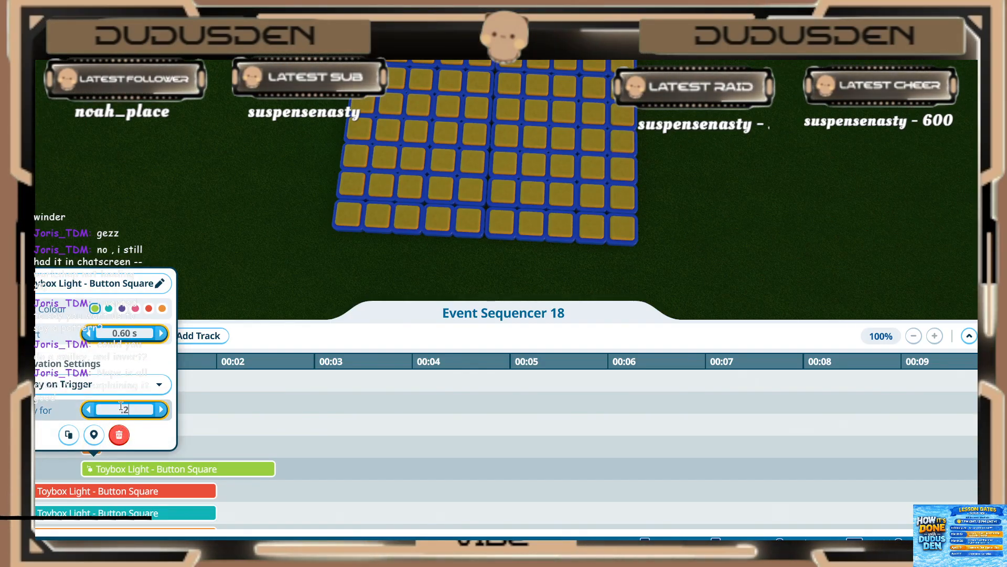
key(Return)
Step: Set the eleventh (red) light in the sequencer to start at 0.60 s and play for 0.20 s
click(126, 491)
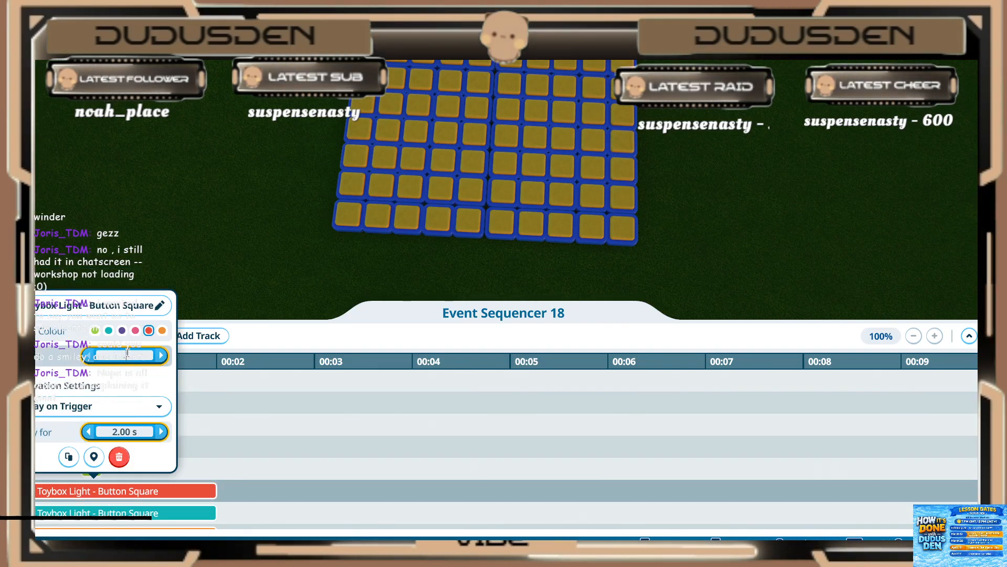
text(.6)
key(Return)
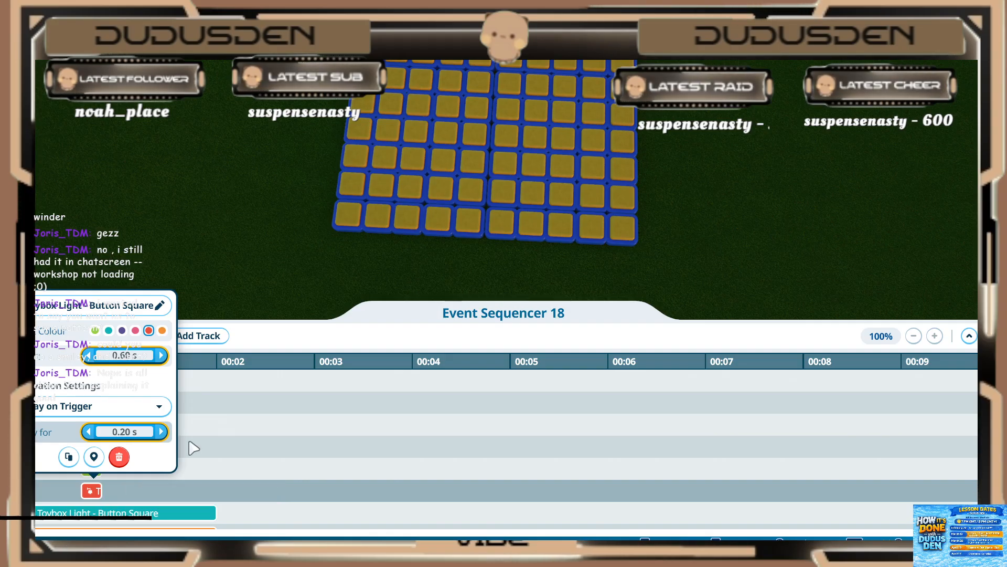
Step: Set the twelfth (teal) light in the sequencer to start at 0.60 s and play for 0.20 s
scroll(191, 445, down, 3)
click(158, 446)
click(124, 311)
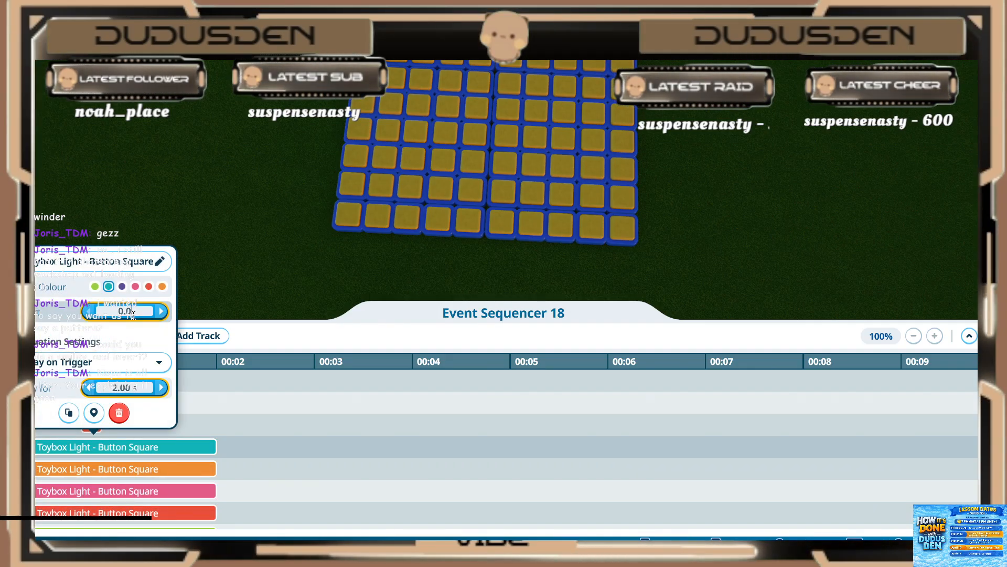
text(.6)
key(Return)
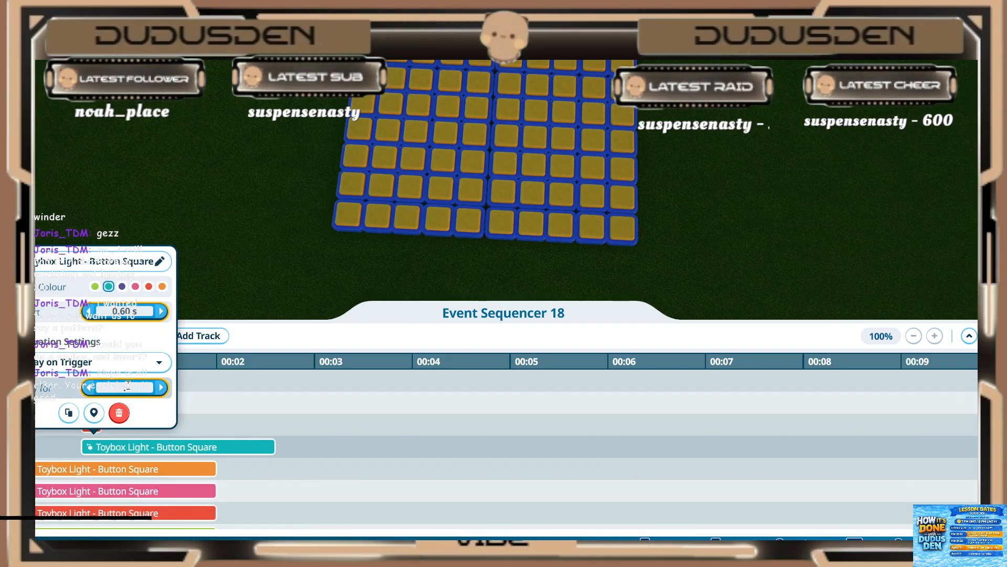
key(Return)
Step: Set the thirteenth (orange) light in the sequencer to start at 0.60 s and play for 0.20 s
click(113, 472)
click(104, 471)
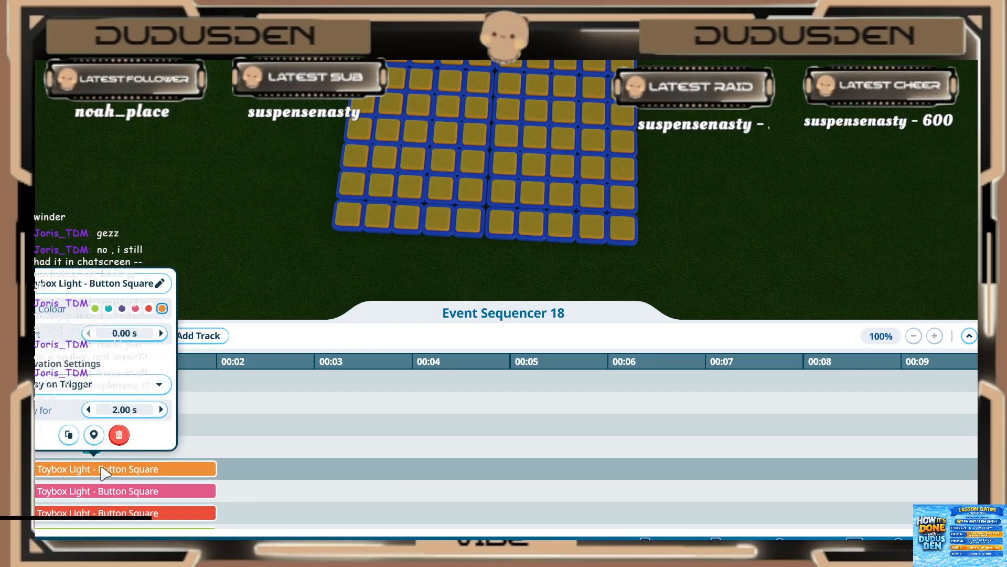
click(124, 409)
text(.2)
key(Return)
click(138, 481)
Step: Set the fourteenth (pink) light to start at 0.60 s and play for 0.20 s, and start the fifteenth (red) light at 0.60 s
scroll(136, 478, down, 2)
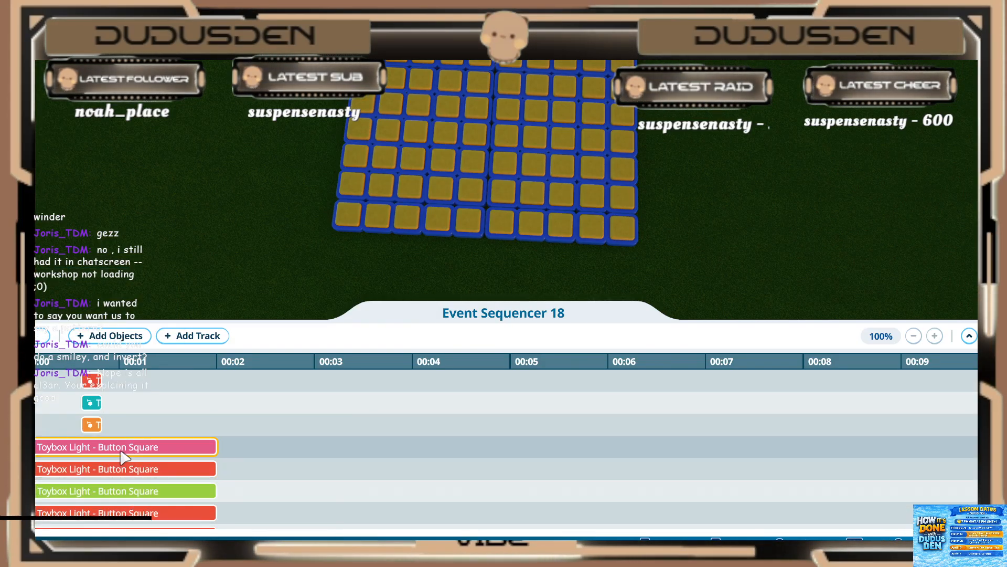
click(124, 452)
click(126, 312)
text(.6)
key(Return)
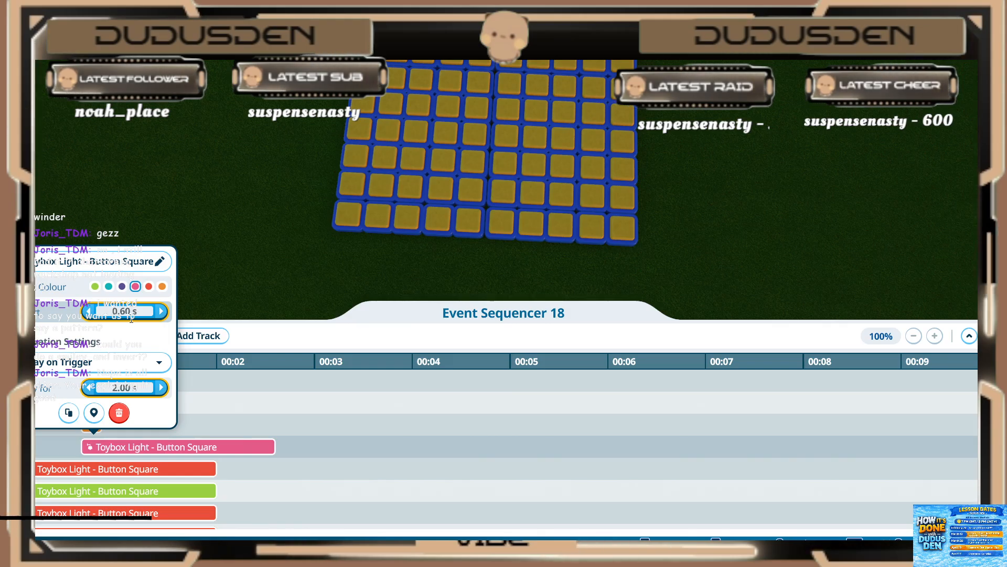
click(119, 413)
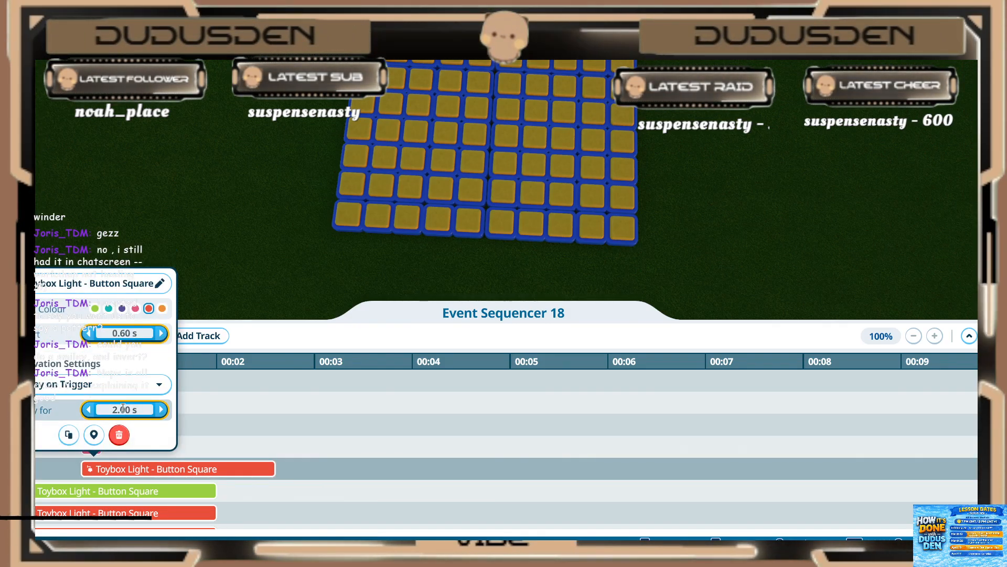
Step: Make the fifteenth (red) light play for 0.20 s, and set the sixteenth (green) light to start at 0.60 s and play for 0.20 s
click(119, 434)
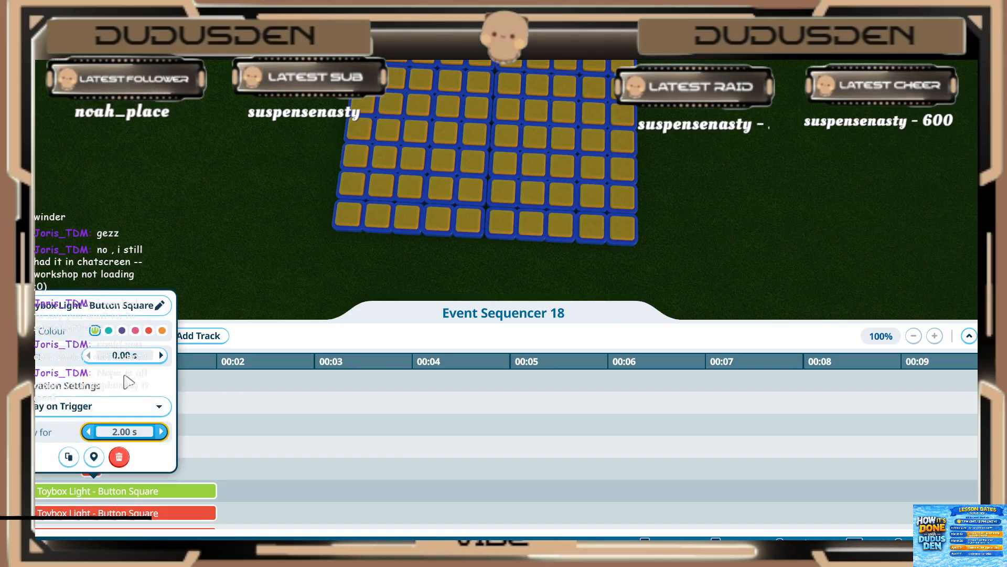
text(0.6)
key(Return)
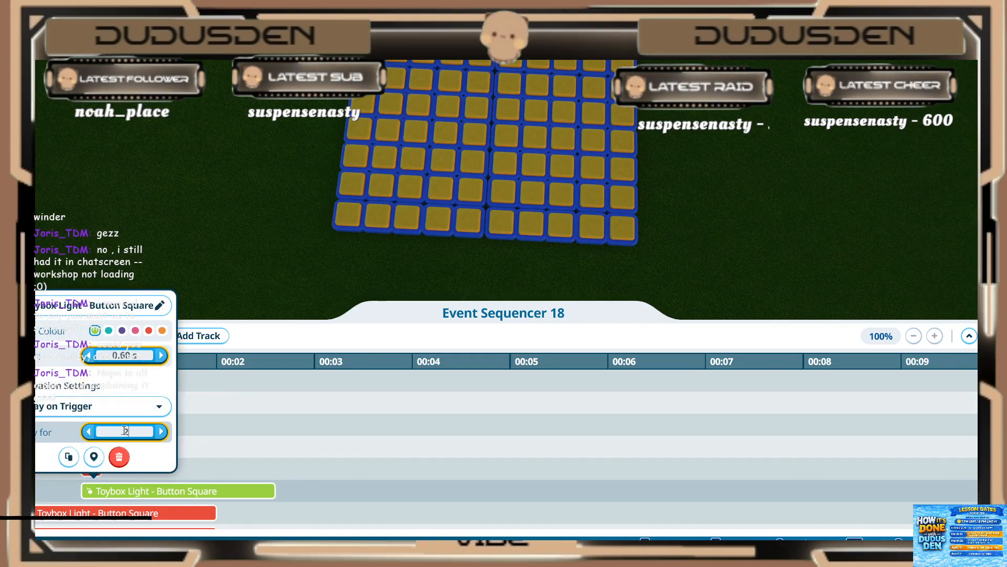
key(Return)
Step: Set the seventeenth (red) light in the sequencer to start at 0.60 s and play for 0.20 s
click(128, 510)
click(125, 515)
click(126, 377)
text(.)
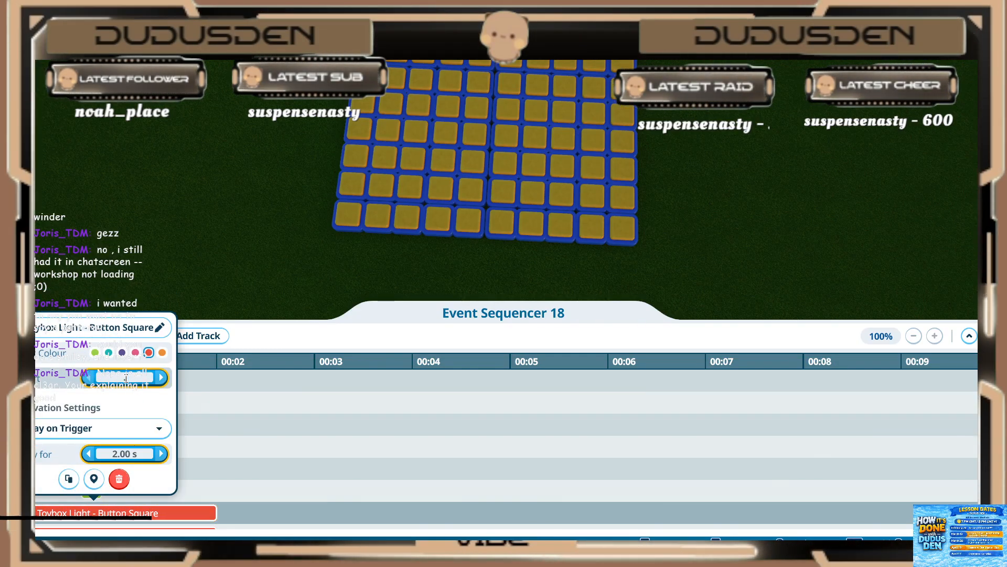
text(65)
key(BackSpace)
key(Return)
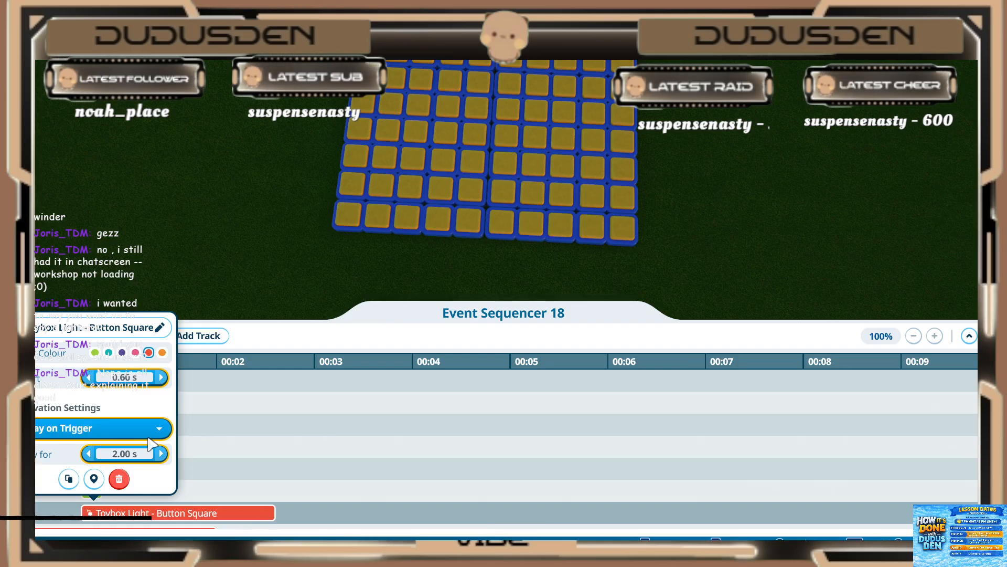
click(132, 447)
text(.2)
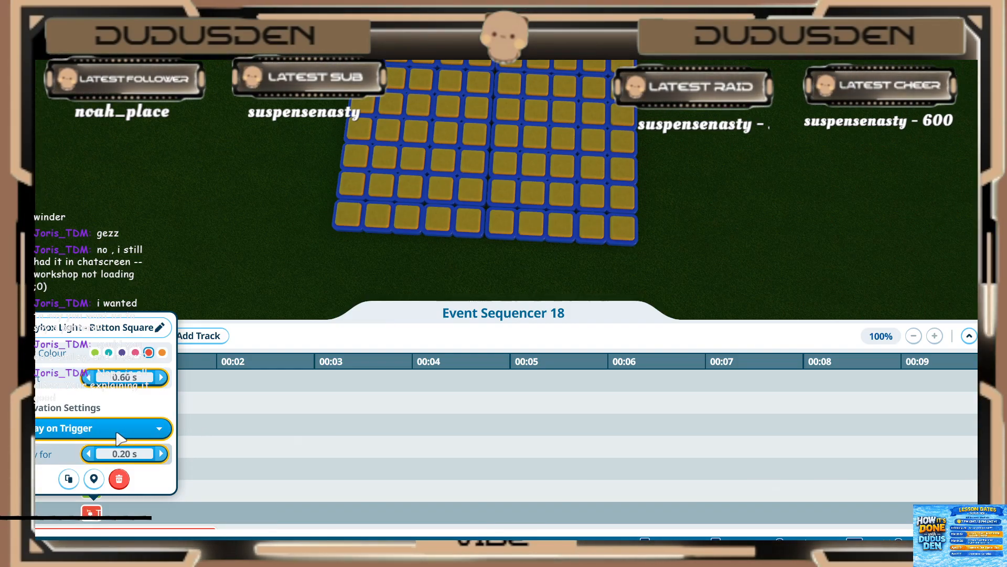
click(254, 464)
Step: Set the eighteenth (red) light in the sequencer to start at 0.60 s and play for 0.20 s
scroll(231, 468, down, 3)
click(79, 470)
click(115, 334)
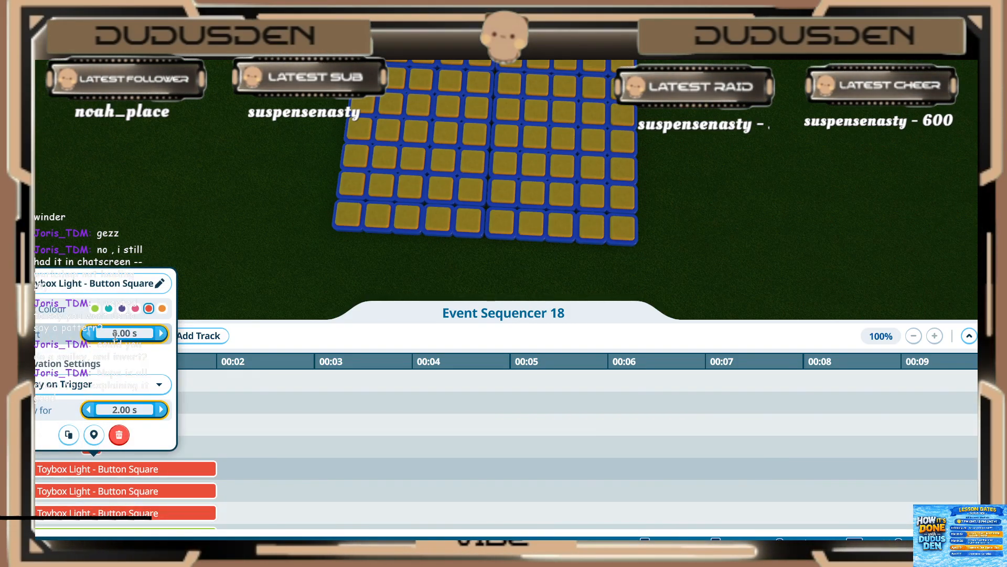
text(.6)
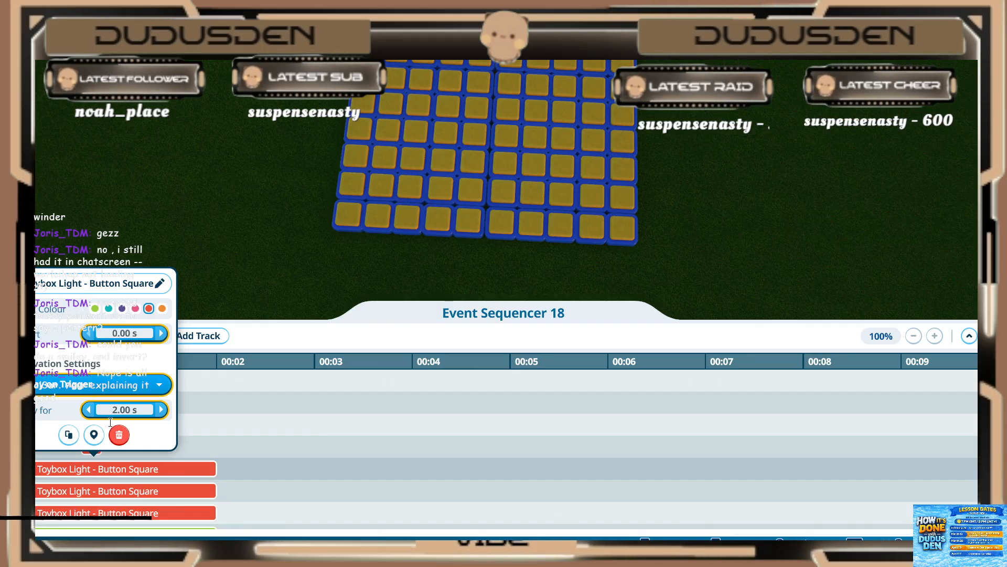
click(115, 413)
text(.)
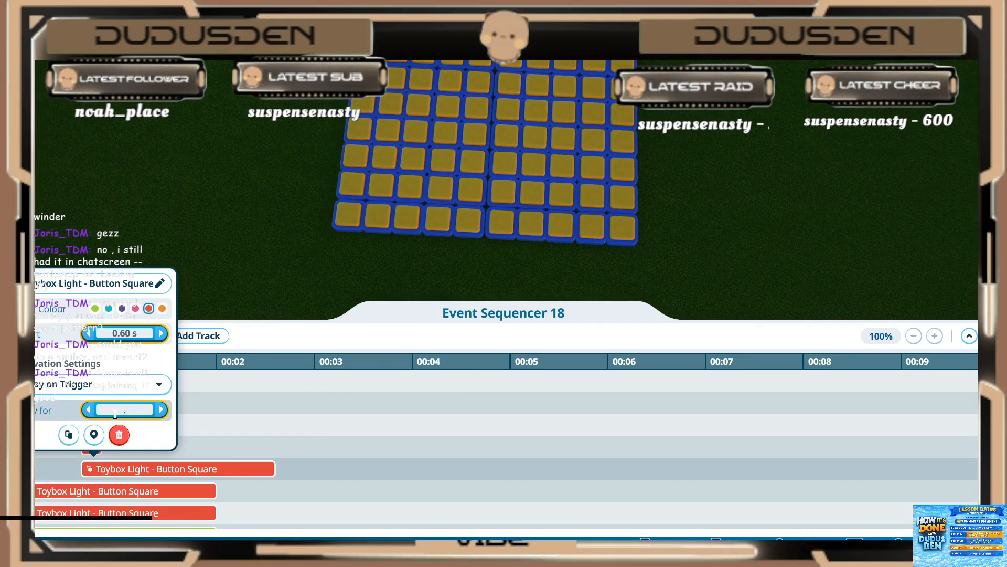
text(02)
Step: Set the nineteenth (red) light in the sequencer to start at 0.60 s and play for 0.20 s
click(101, 488)
click(101, 489)
click(102, 490)
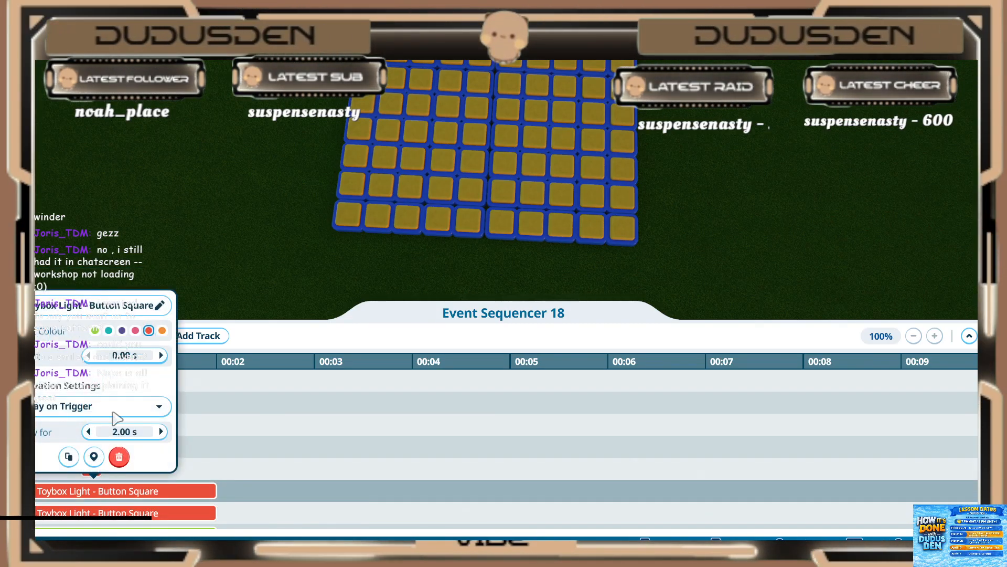
click(112, 354)
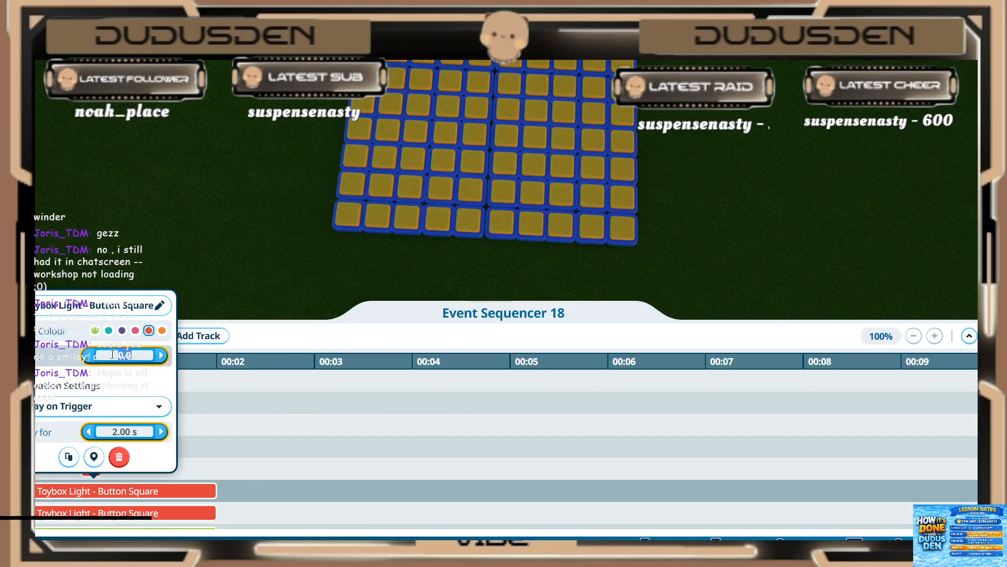
text(.6)
key(Return)
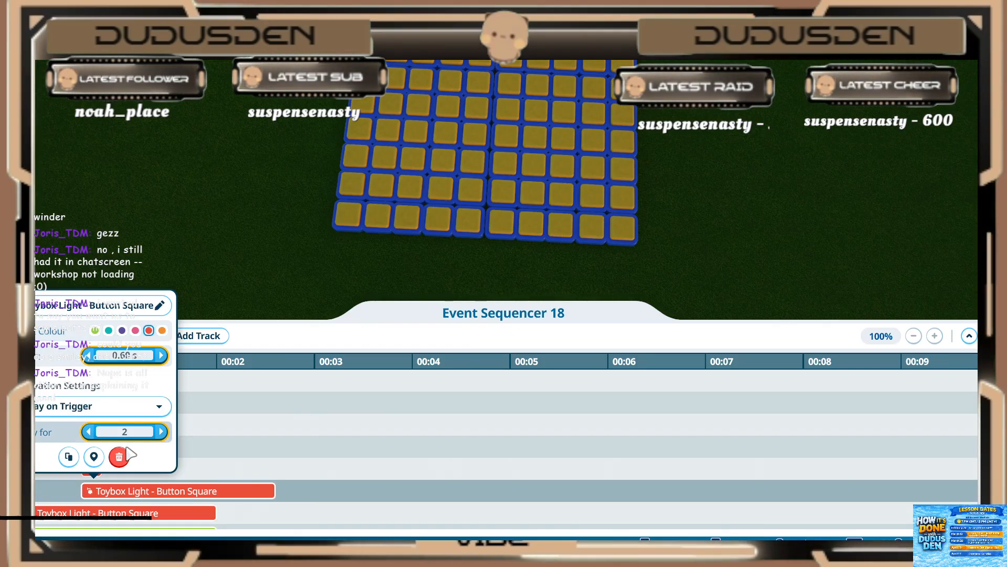
key(Return)
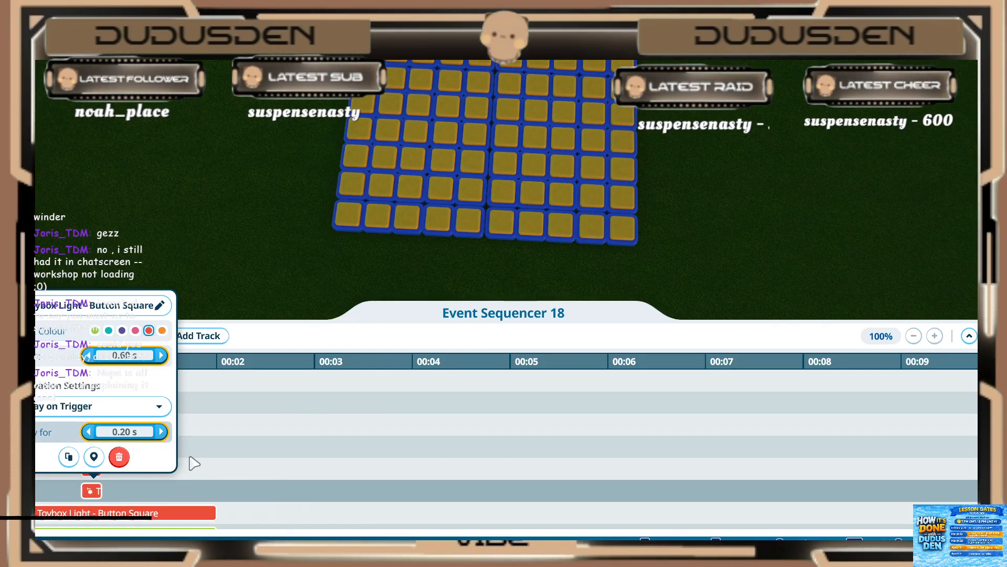
click(192, 460)
Step: Set the twentieth (red) light in the sequencer to start at 0.60 s and play for 0.20 s
scroll(158, 460, down, 2)
click(109, 468)
click(108, 466)
click(109, 465)
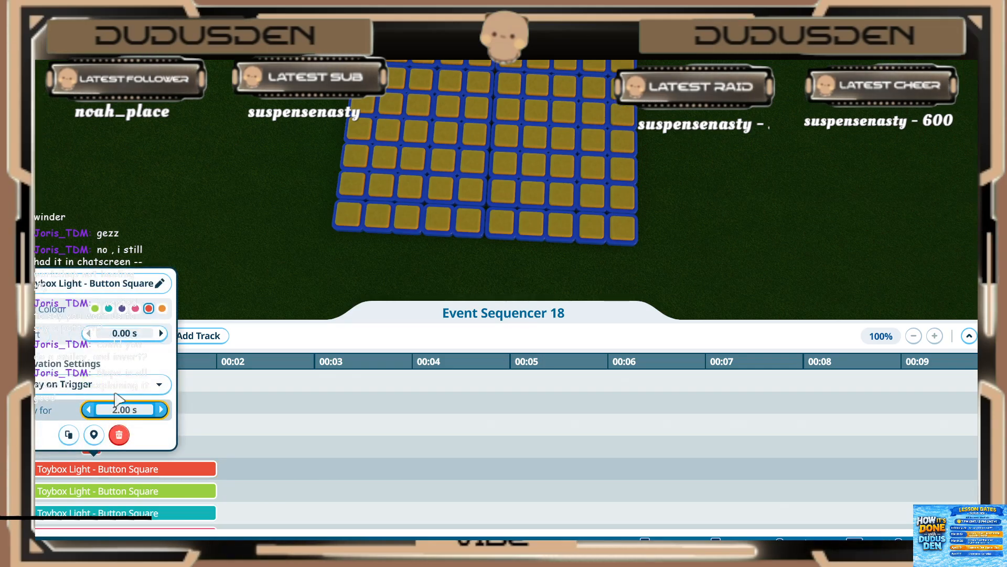
click(121, 335)
text(.6)
key(Return)
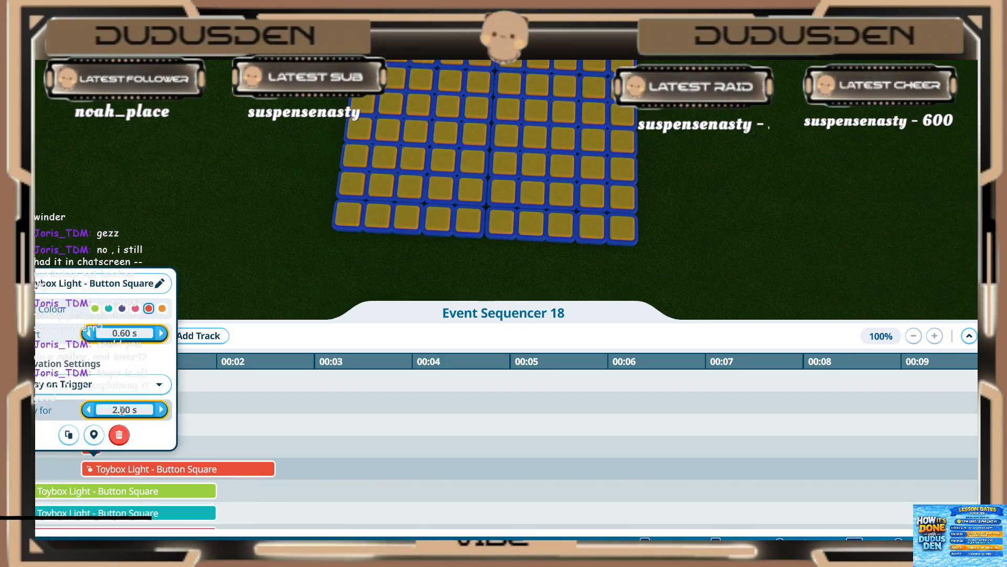
key(Return)
Step: Set the twenty-first (green) light in the sequencer to start at 0.60 s and play for 0.20 s
click(123, 496)
click(120, 493)
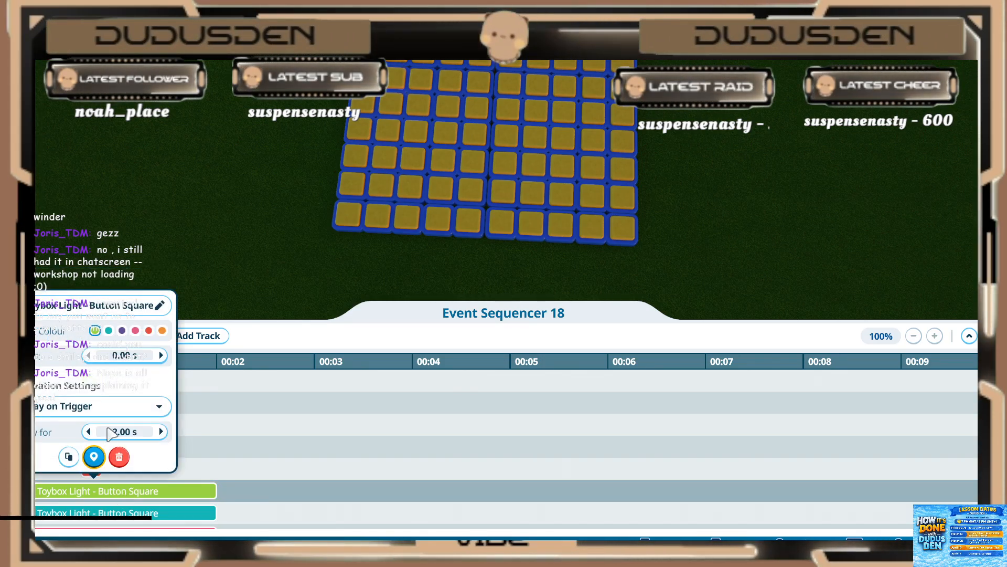
text(.6)
key(Return)
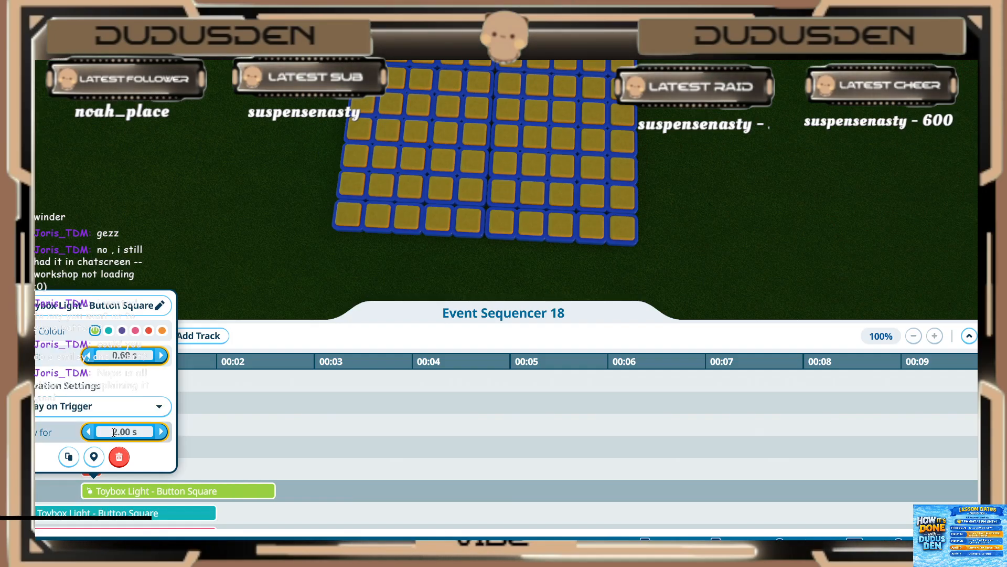
key(Return)
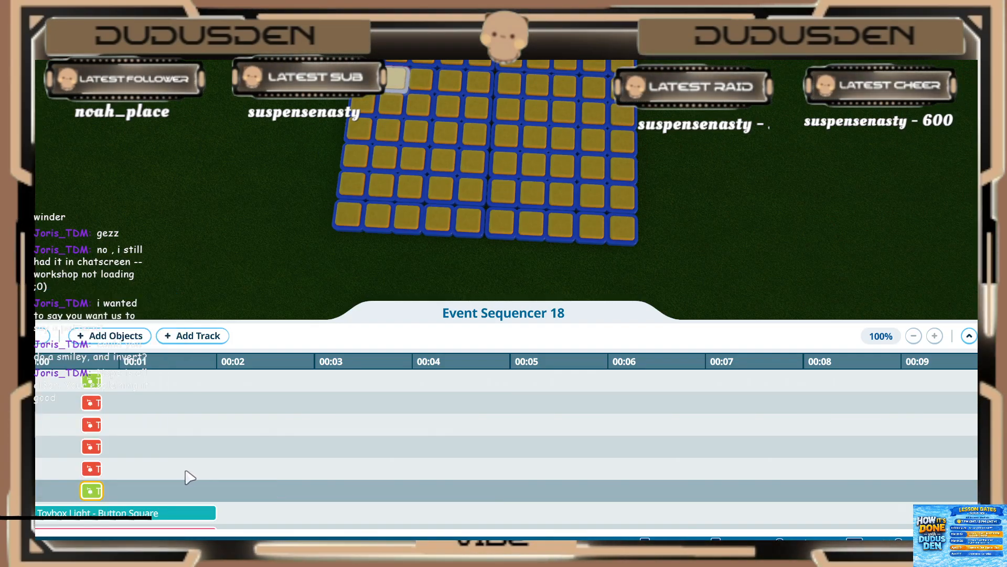
Step: Set the twenty-second (teal) light in the sequencer to start at 0.60 s and play for 0.20 s
scroll(179, 475, down, 2)
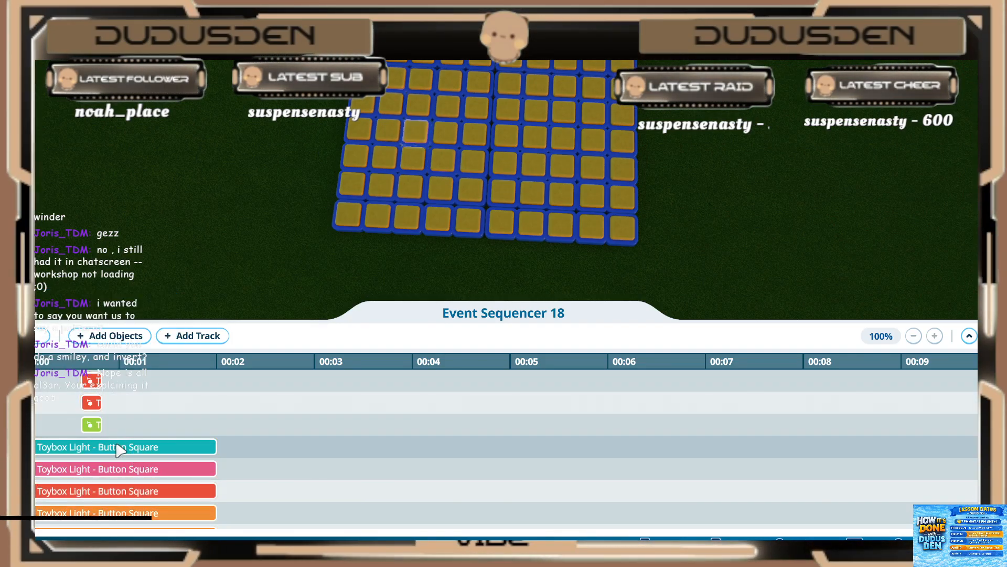
click(91, 425)
text(.6)
key(Return)
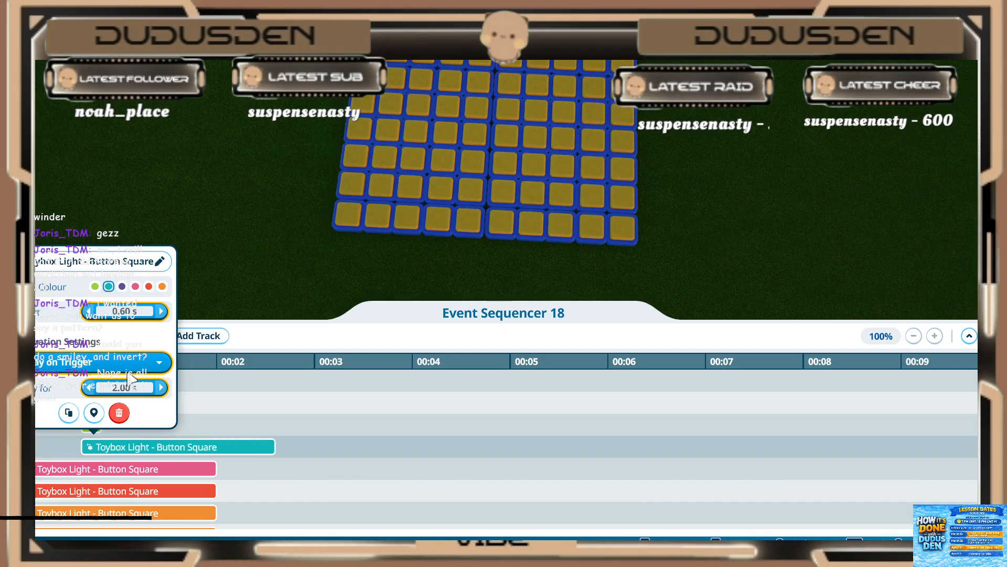
click(119, 387)
text(.2)
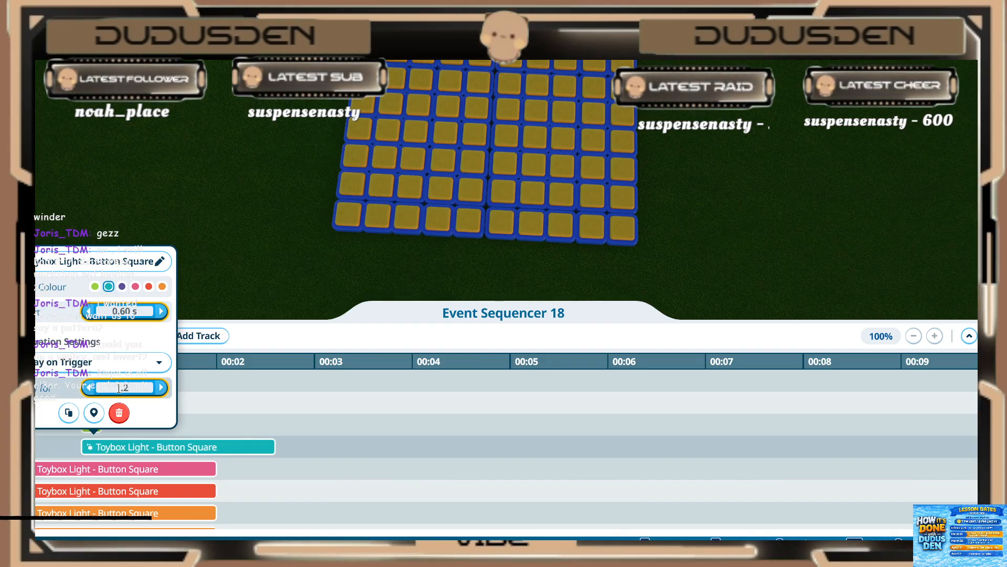
key(Return)
Step: Set the twenty-third (pink) light in the sequencer to start at 0.60 s and play for 0.20 s
click(113, 474)
click(111, 469)
click(128, 337)
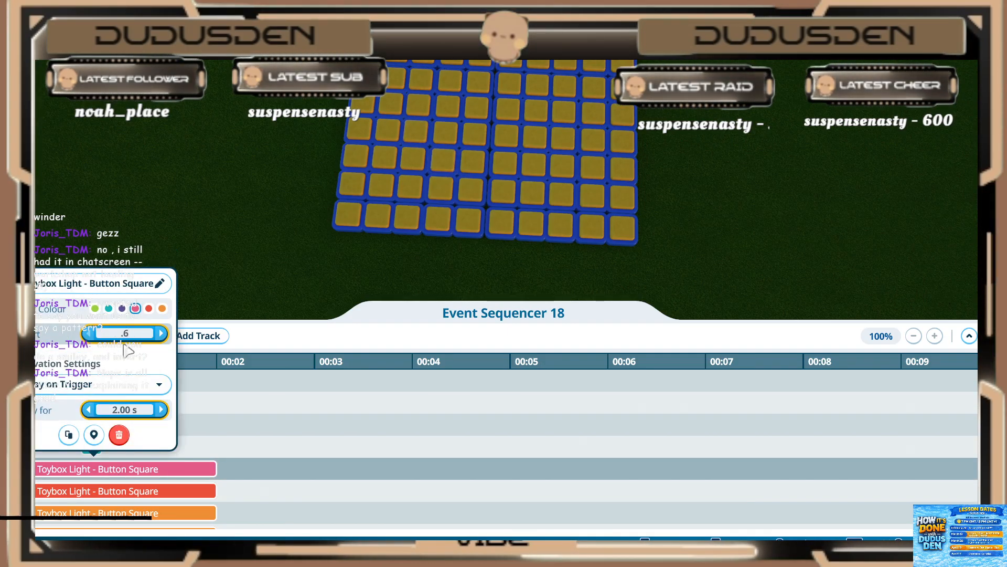
key(Return)
click(119, 434)
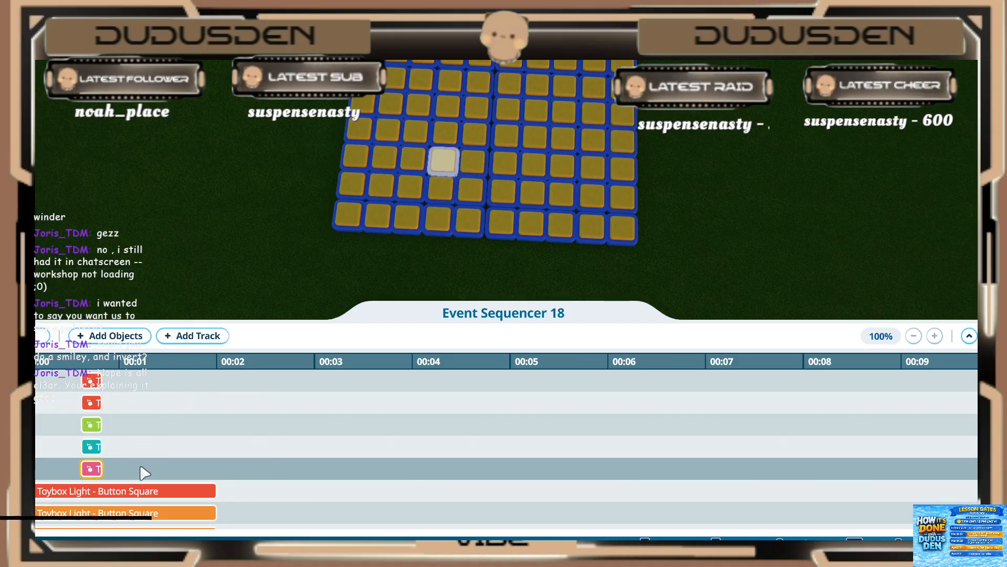
Step: Set the twenty-fourth (red) light in the sequencer to start at 0.60 s and play for 0.20 s
click(105, 447)
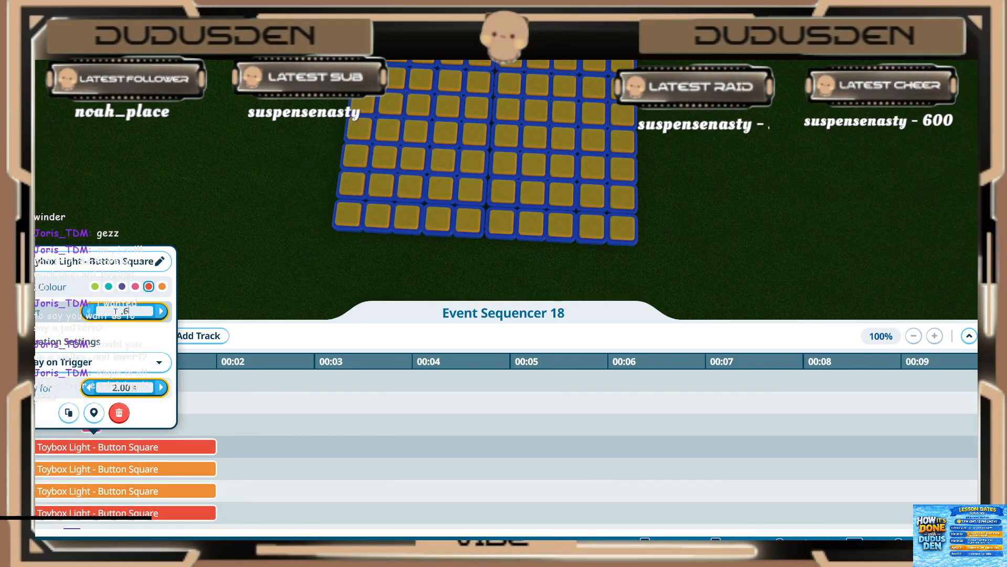
text(.6)
key(Return)
Step: Set the twenty-fifth (orange) light in the sequencer to start at 0.60 s and play for 0.20 s
click(125, 475)
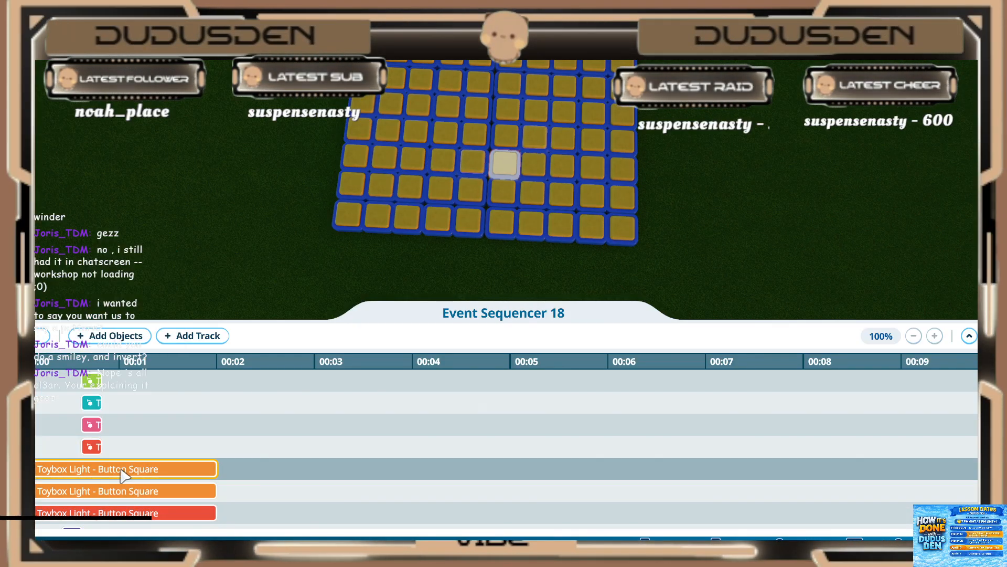
click(124, 475)
click(130, 333)
text(.6)
key(Return)
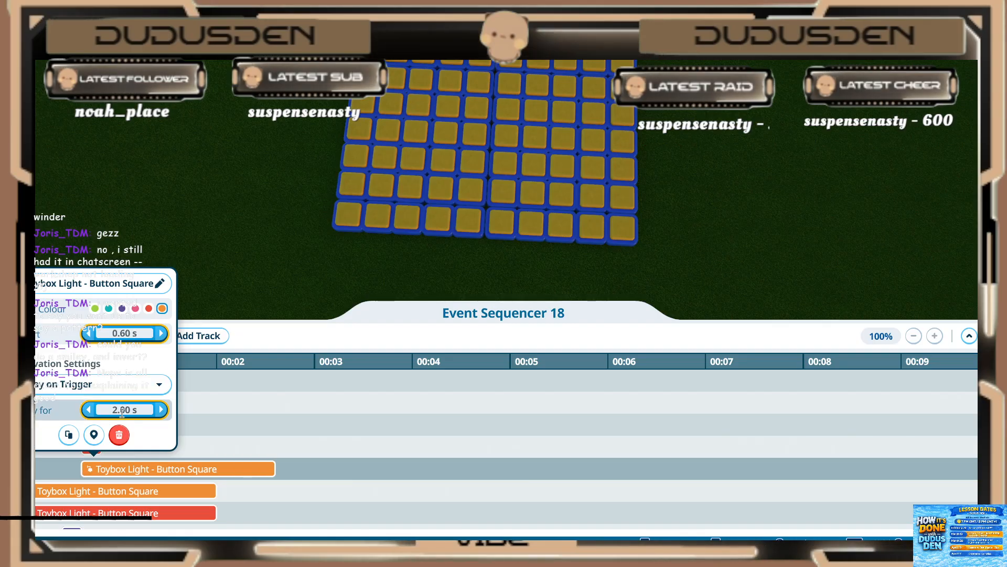
click(179, 466)
Step: Set the twenty-sixth (orange) light in the sequencer to start at 0.60 s and play for 0.20 s
scroll(178, 466, down, 2)
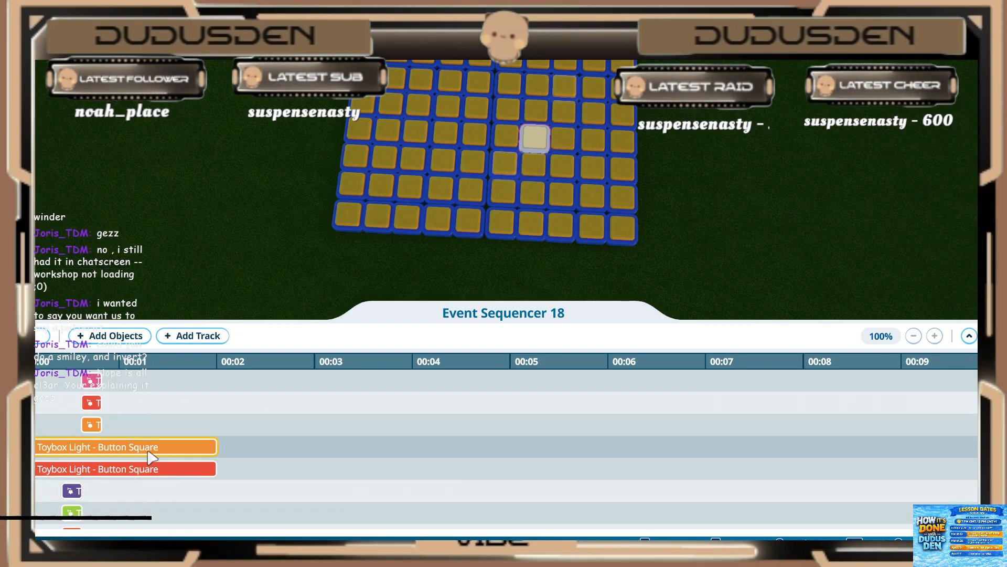
click(173, 447)
key(Return)
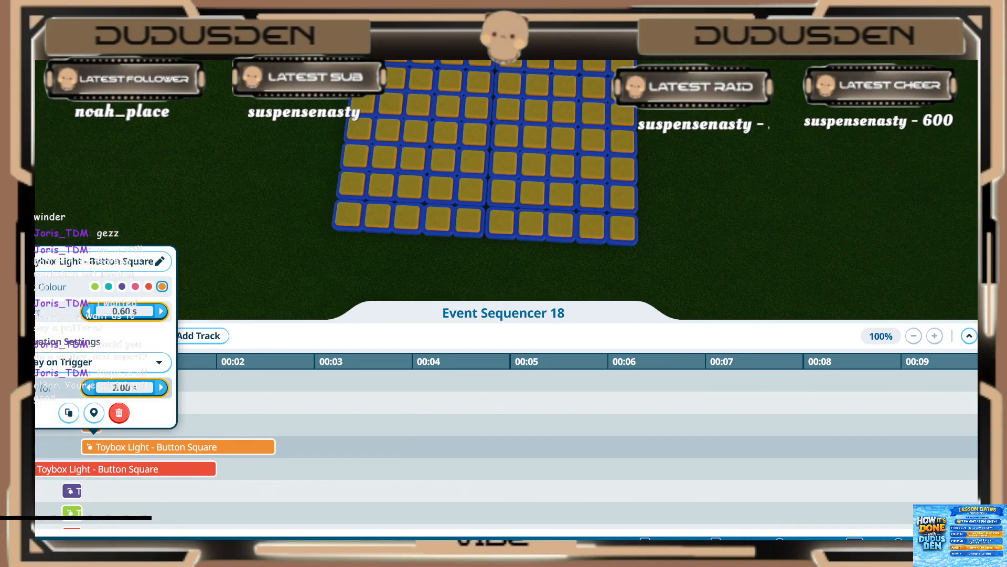
click(118, 388)
text(.2)
key(Return)
Step: Set the twenty-seventh (red) light in the sequencer to start at 0.60 s and play for 0.20 s
click(108, 470)
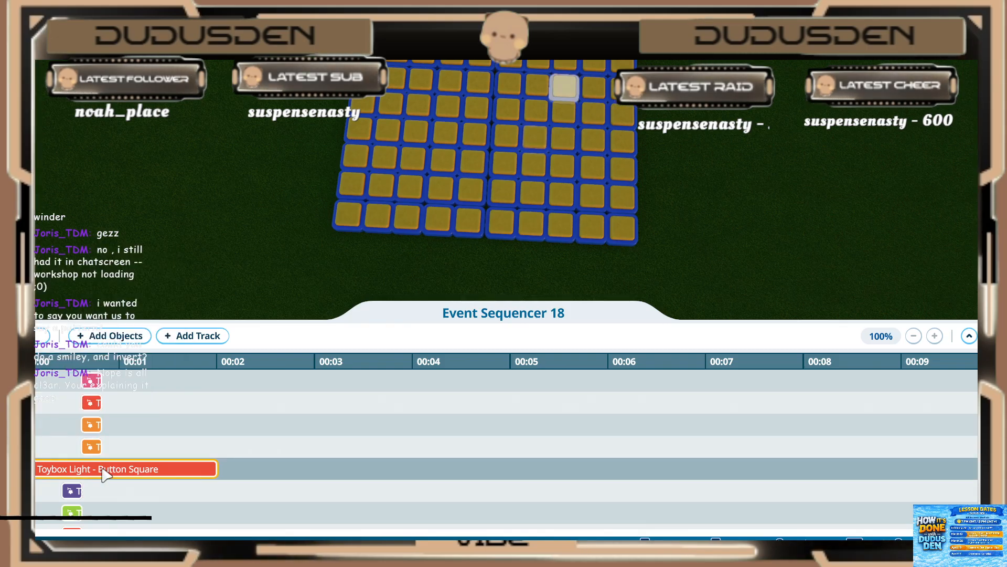
click(104, 472)
click(118, 333)
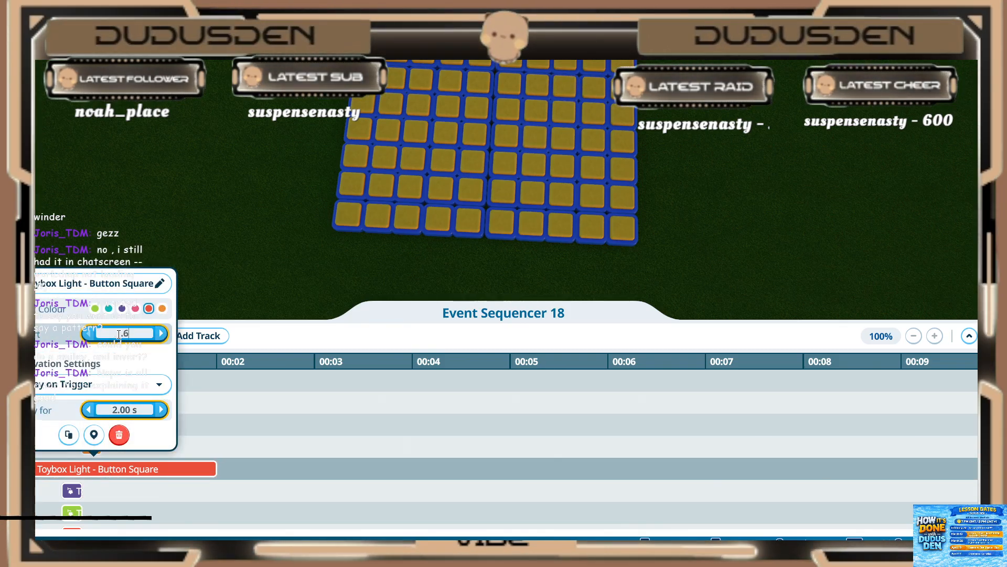
text(.6)
key(Return)
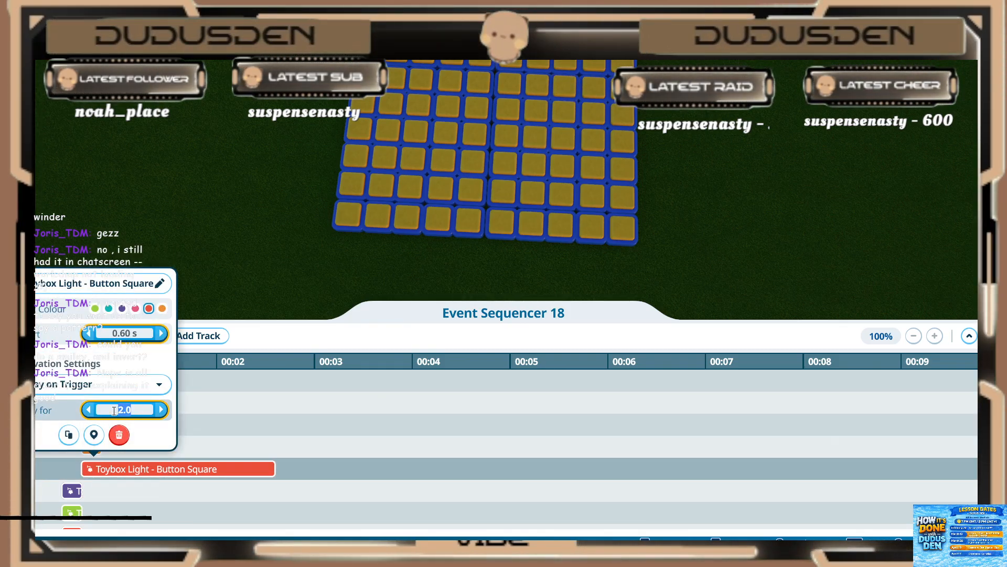
text(.2)
key(Return)
click(187, 439)
Step: Play back the sequence to preview the light pattern on the grid
scroll(207, 224, down, 2)
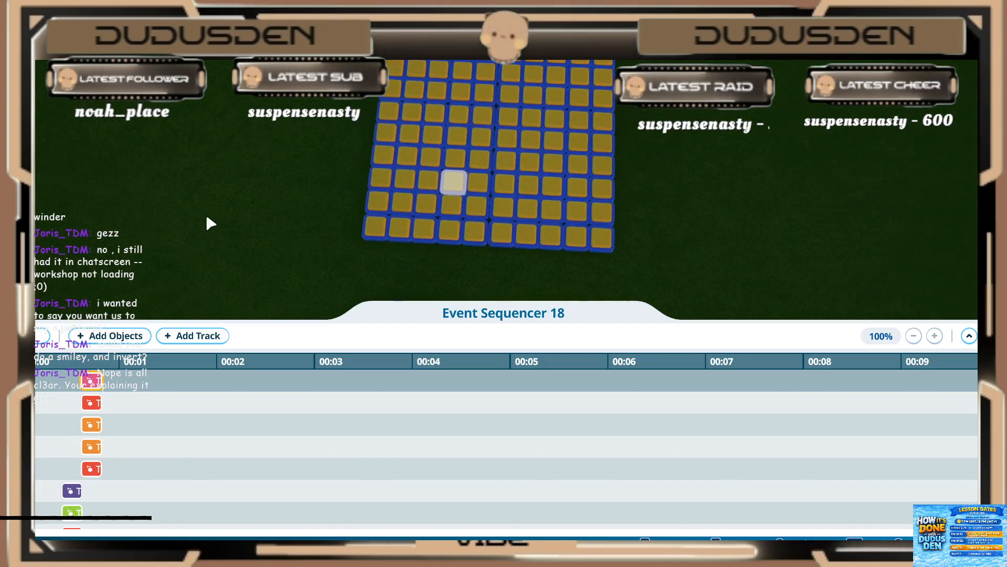
scroll(207, 218, down, 2)
middle_drag(206, 217, 205, 278)
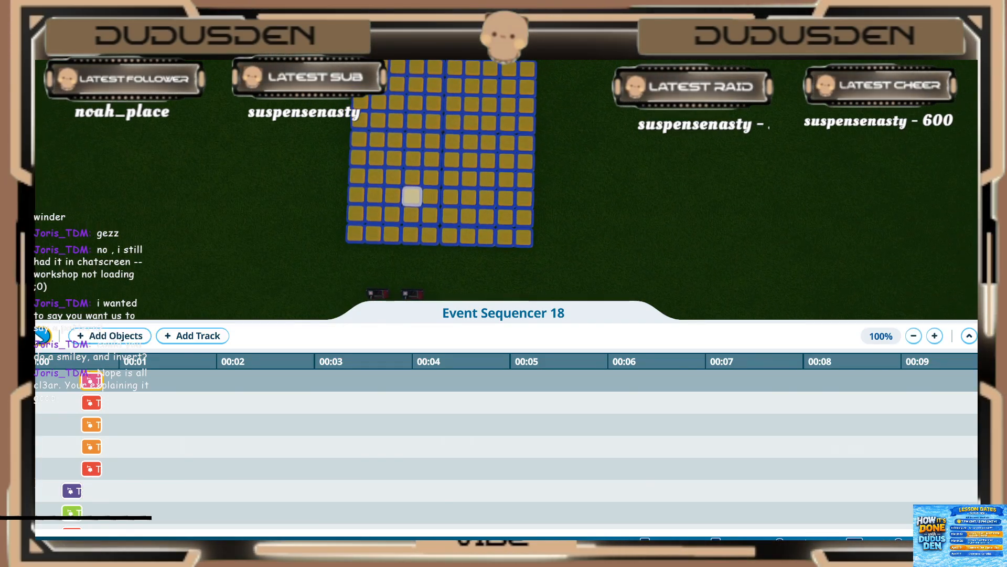
click(42, 335)
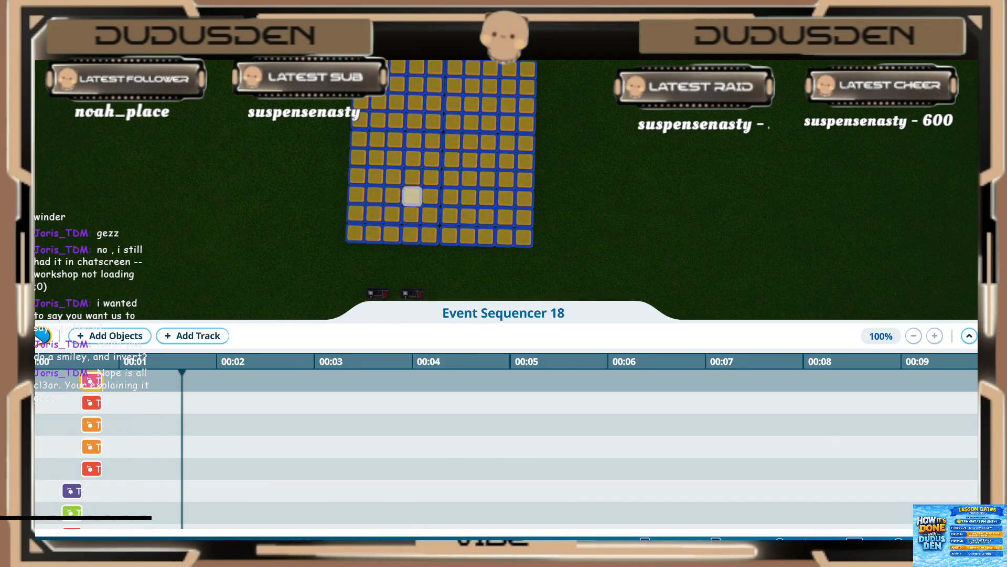
Step: Start adding objects and select the grid's top row lights, second-row corner light and the outline running diagonally down the far side to the bottom row
click(113, 335)
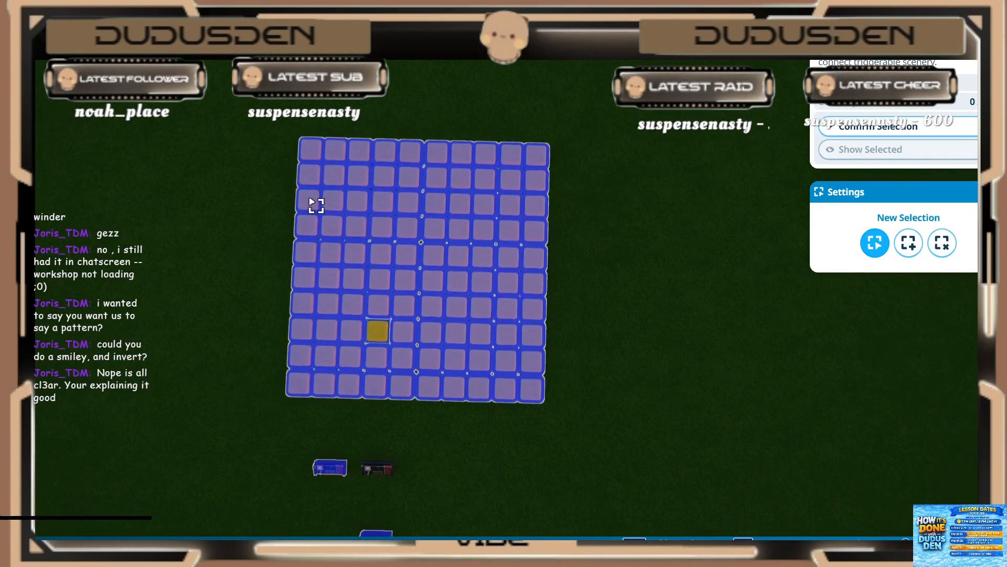
shift+click(313, 178)
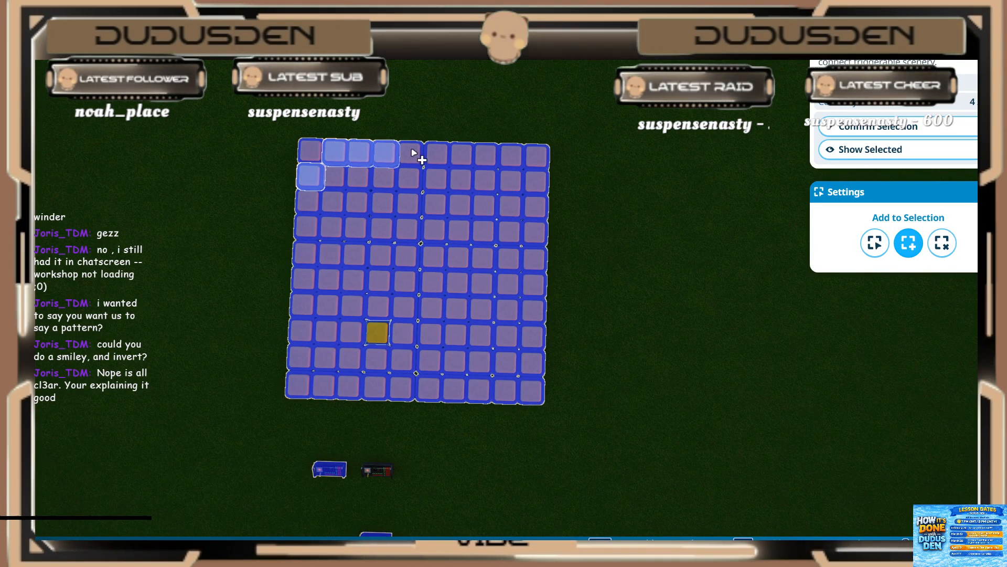
shift+click(437, 156)
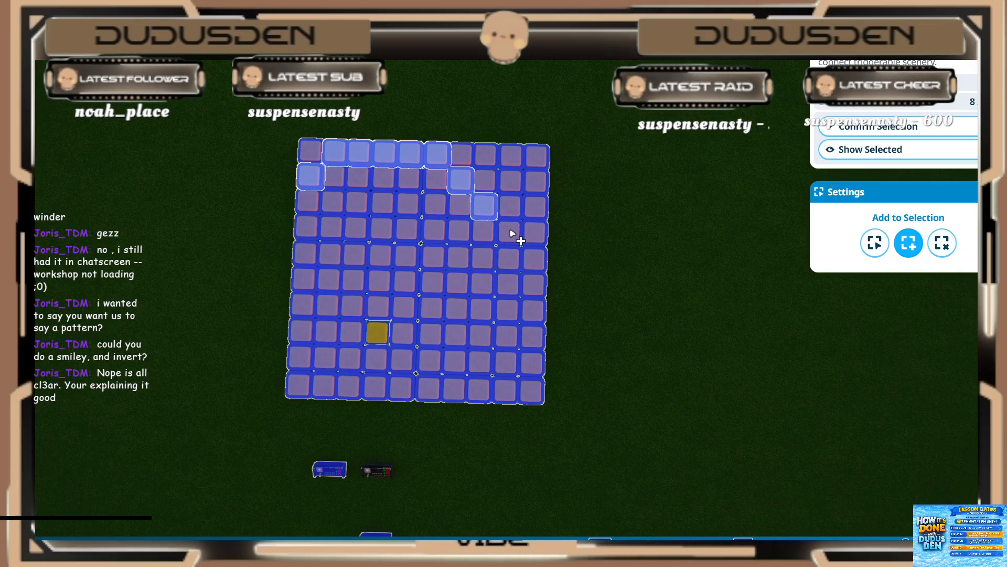
shift+click(528, 258)
shift+click(537, 286)
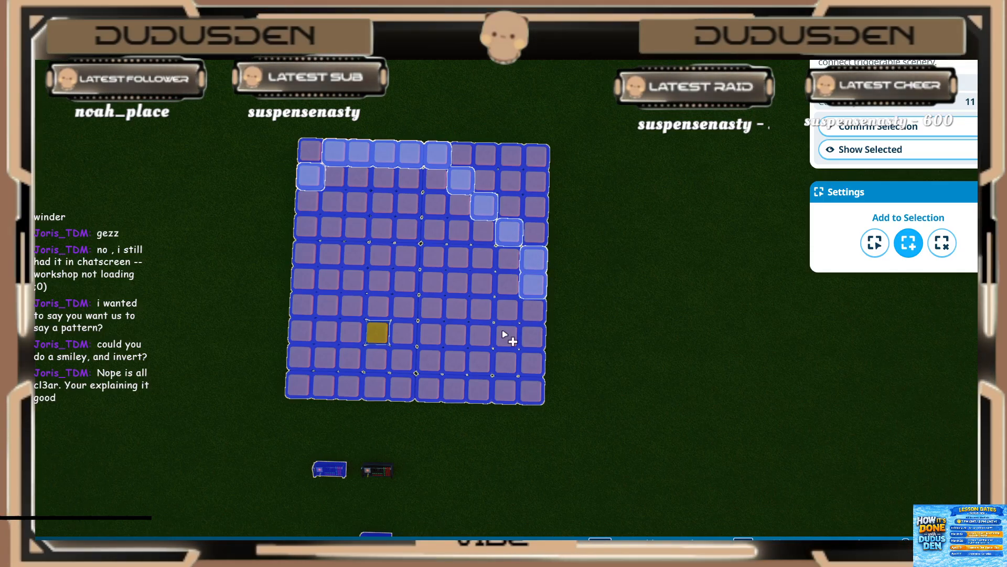
shift+click(507, 311)
shift+click(481, 335)
shift+click(454, 362)
shift+click(429, 388)
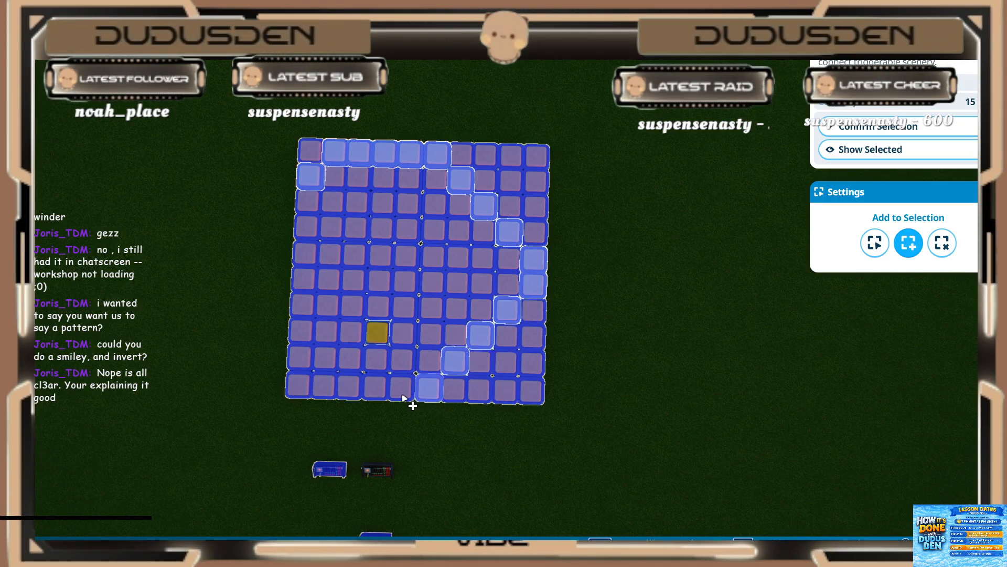
Step: Add the bottom row, near-edge and inner face lights to the selection and confirm the 27 lights for the sequencer
shift+click(297, 363)
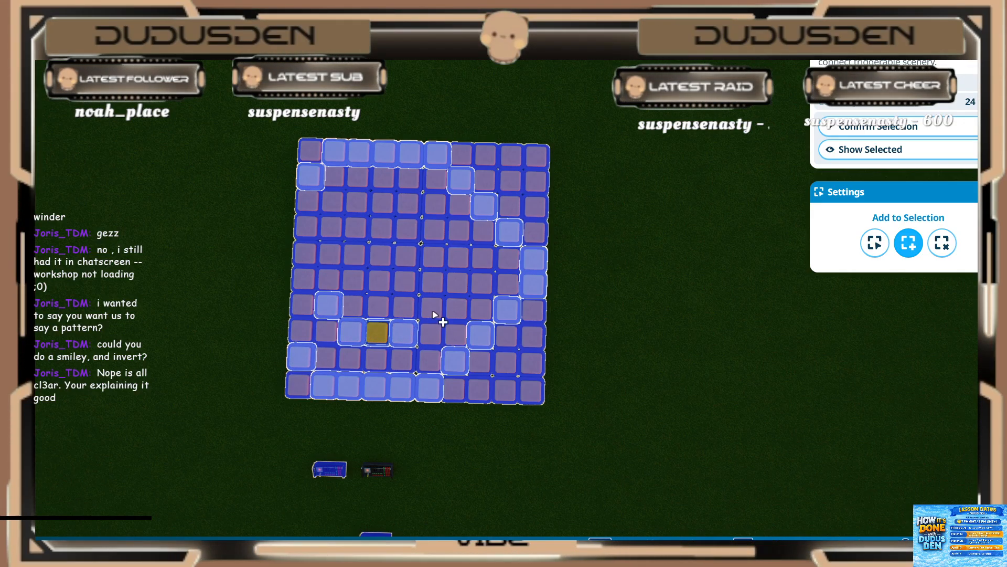
shift+click(309, 256)
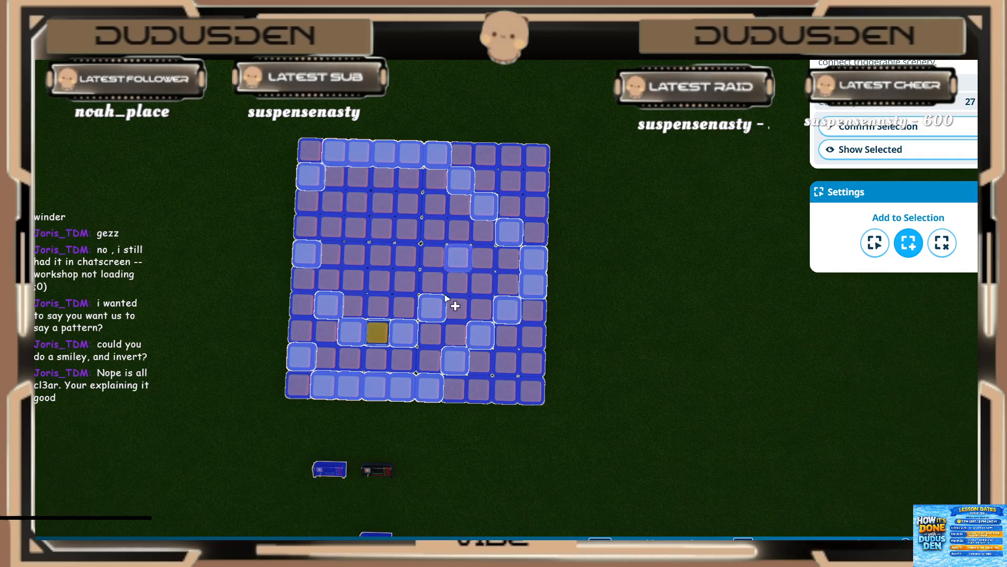
scroll(438, 268, down, 1)
key(s)
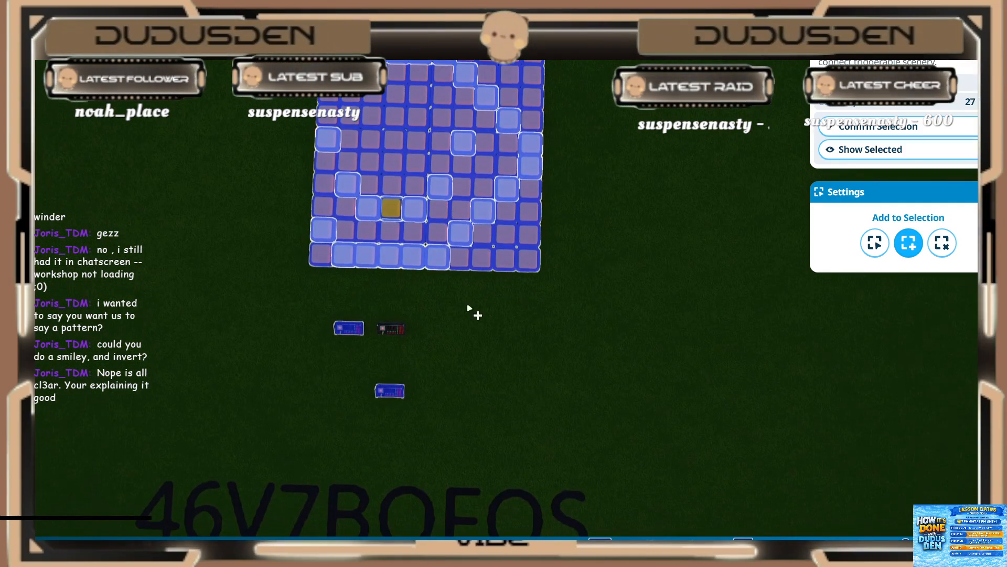
click(836, 134)
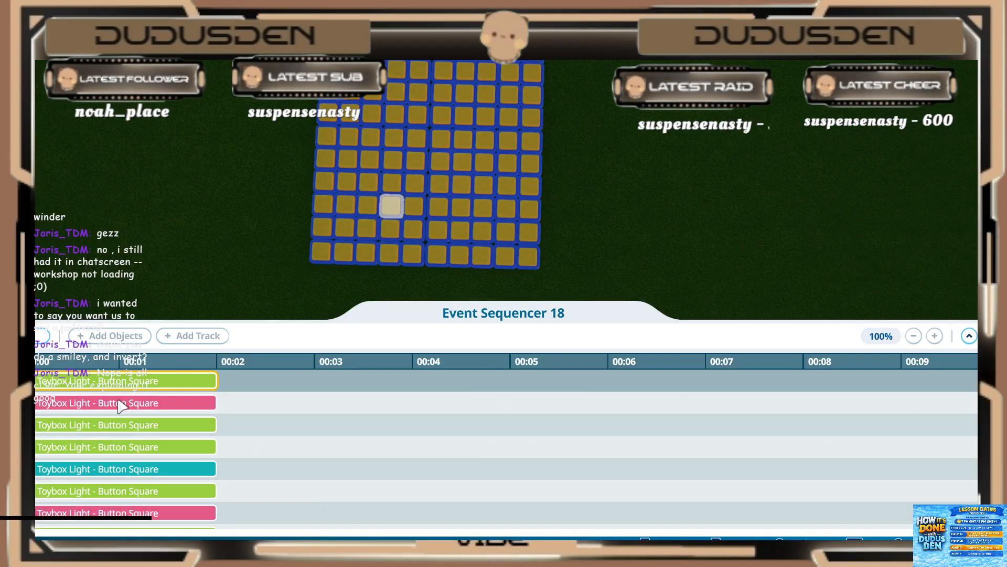
Step: Set the first (green) light of the newly added group to start at 0.80 s and play for 0.20 s
scroll(113, 425, down, 6)
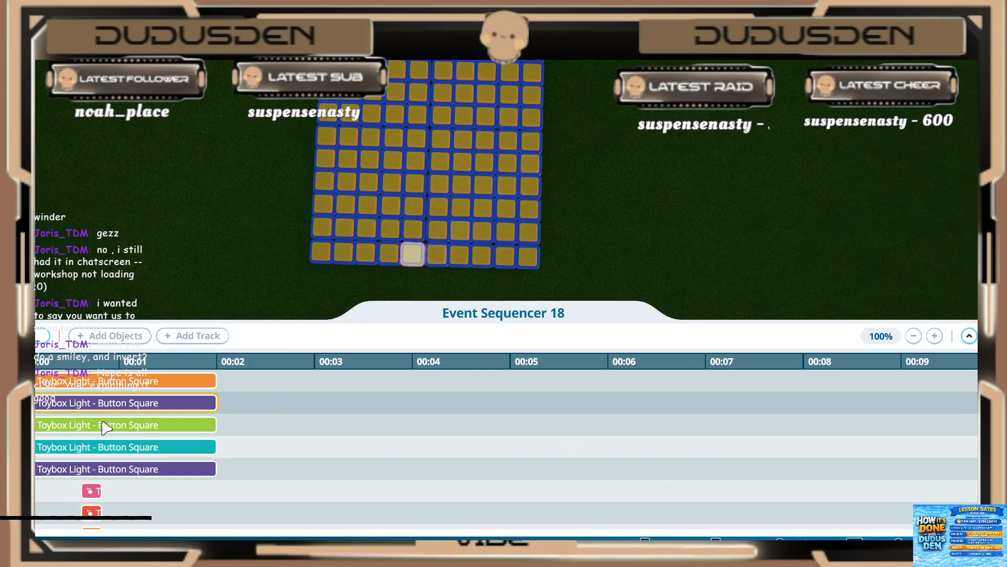
scroll(104, 426, down, 5)
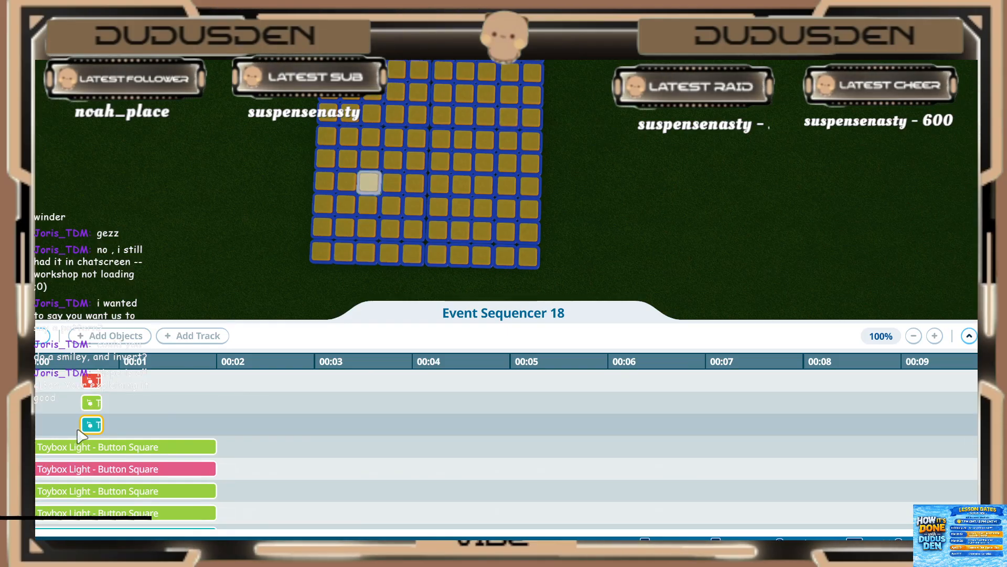
click(95, 425)
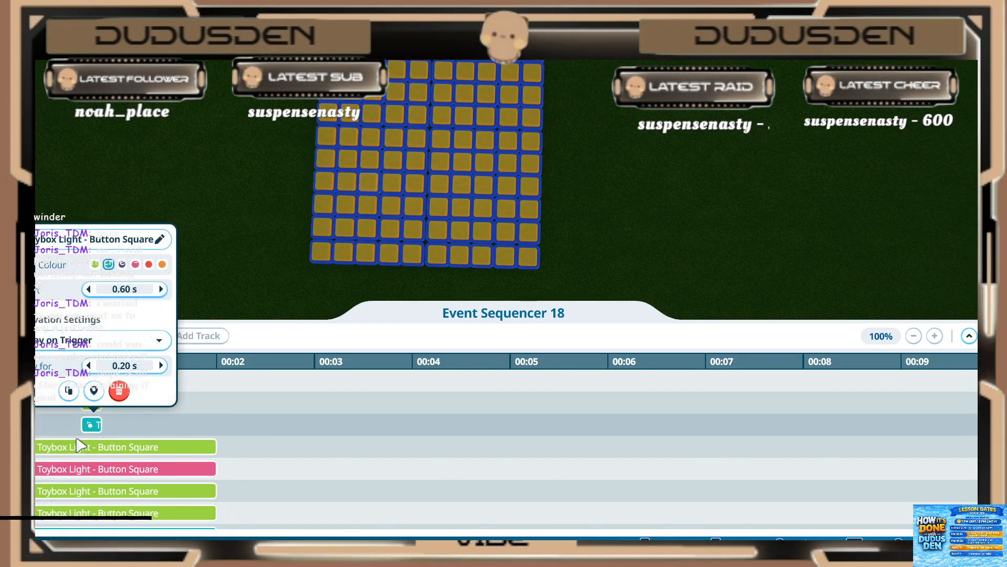
click(63, 447)
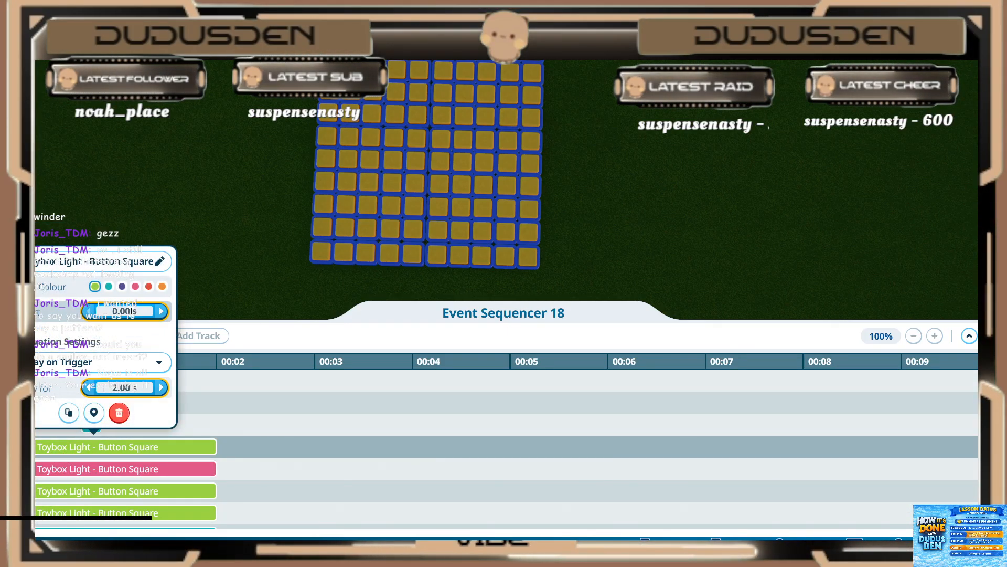
click(131, 311)
text(0.8)
key(Return)
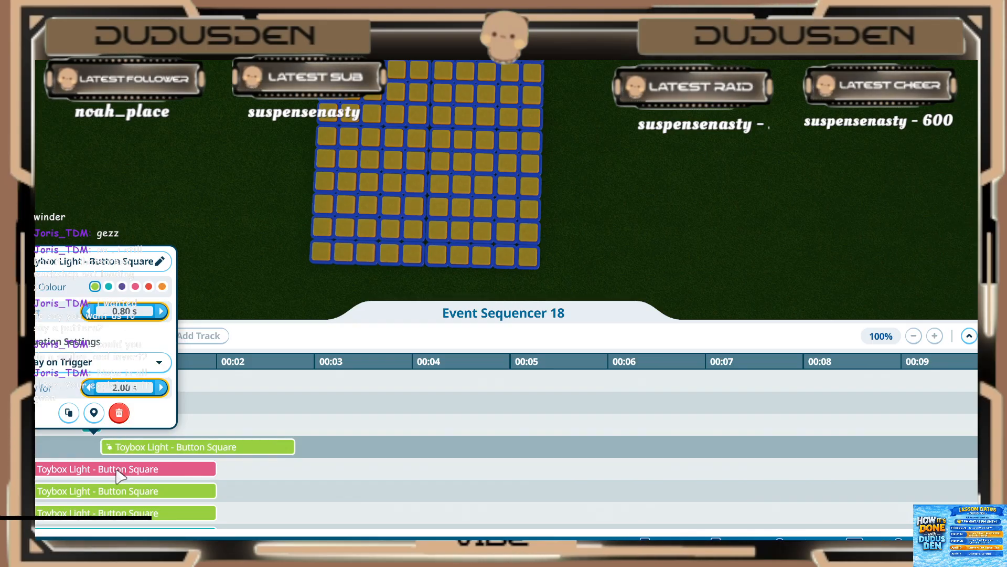
text(0.2)
key(Return)
Step: Set the second (pink) light of the new group to start at 0.80 s and play for 0.20 s
click(111, 471)
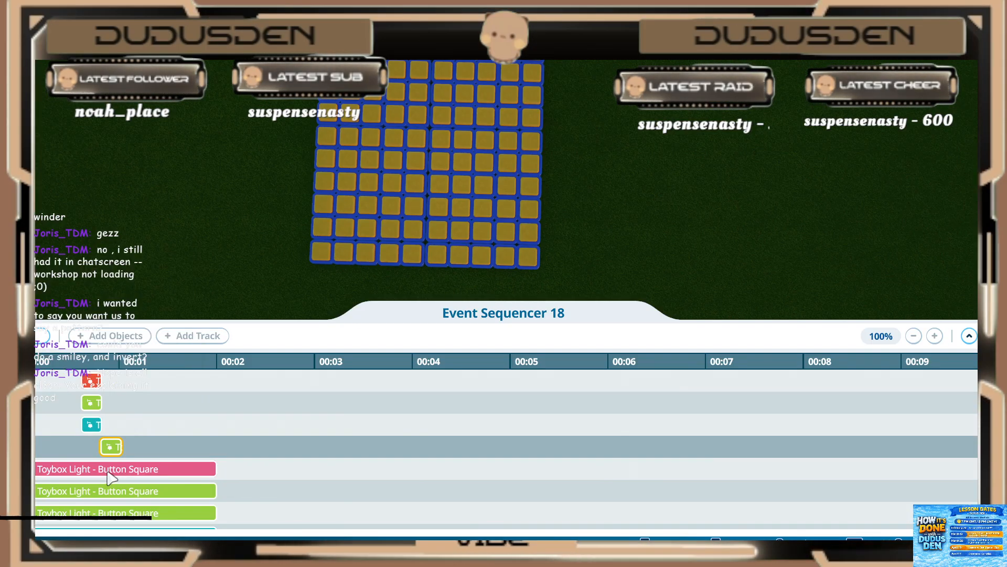
drag(134, 335, 126, 335)
text(0.8)
key(Return)
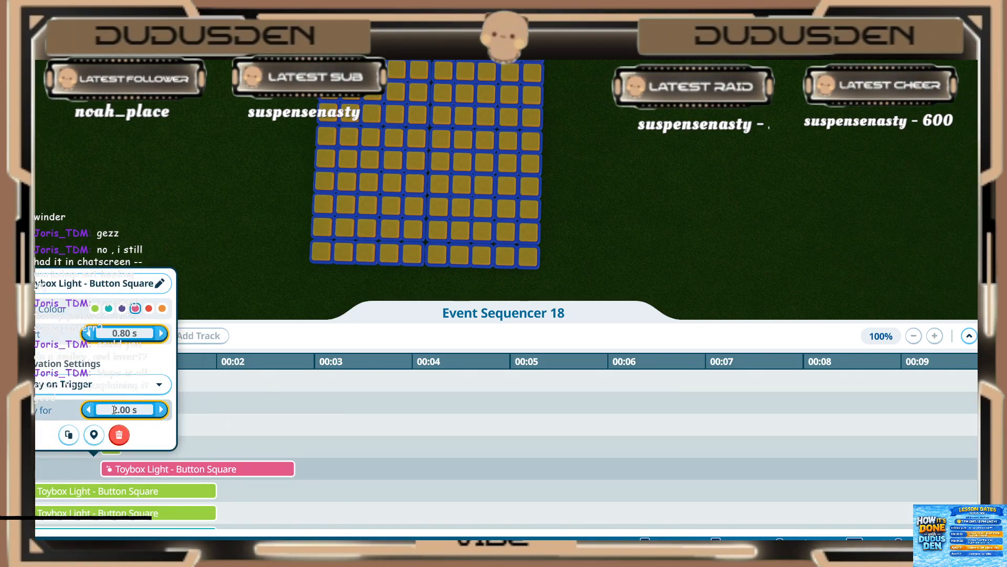
text(0.2)
key(Return)
Step: Set the third (green) light of the new group to start at 0.80 s and play for 0.20 s
click(116, 493)
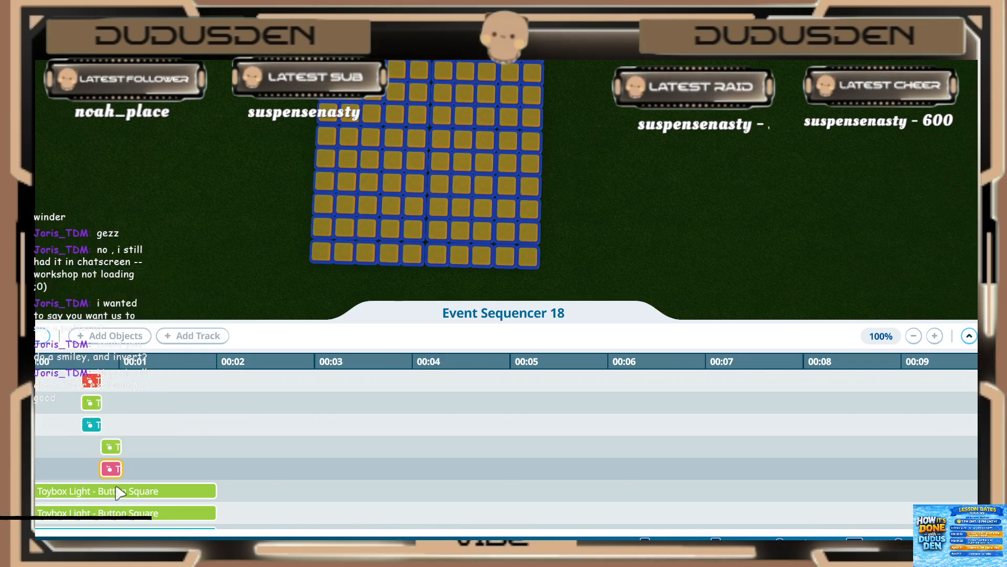
text(8)
key(Return)
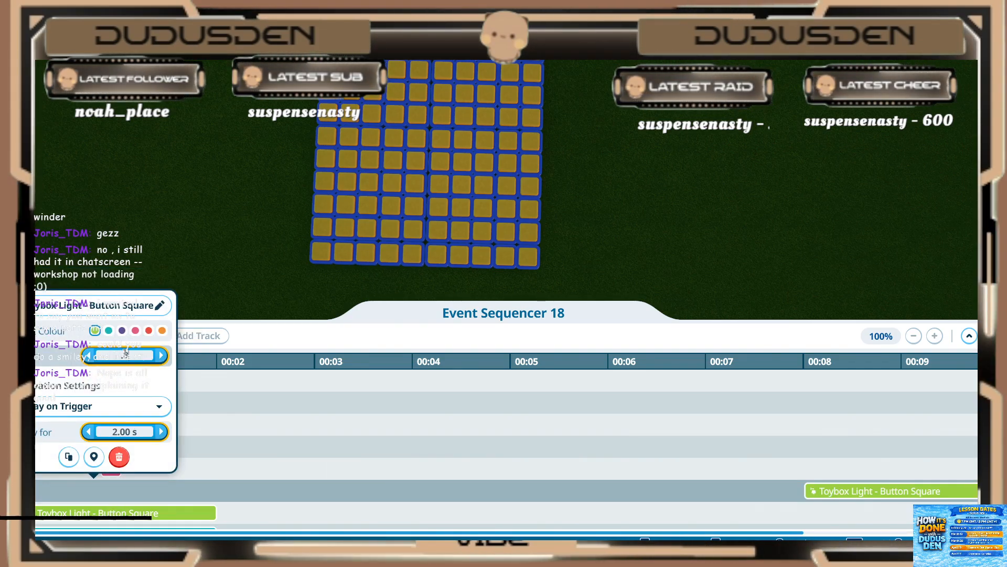
text(0.8)
key(Return)
text(0.2)
key(Return)
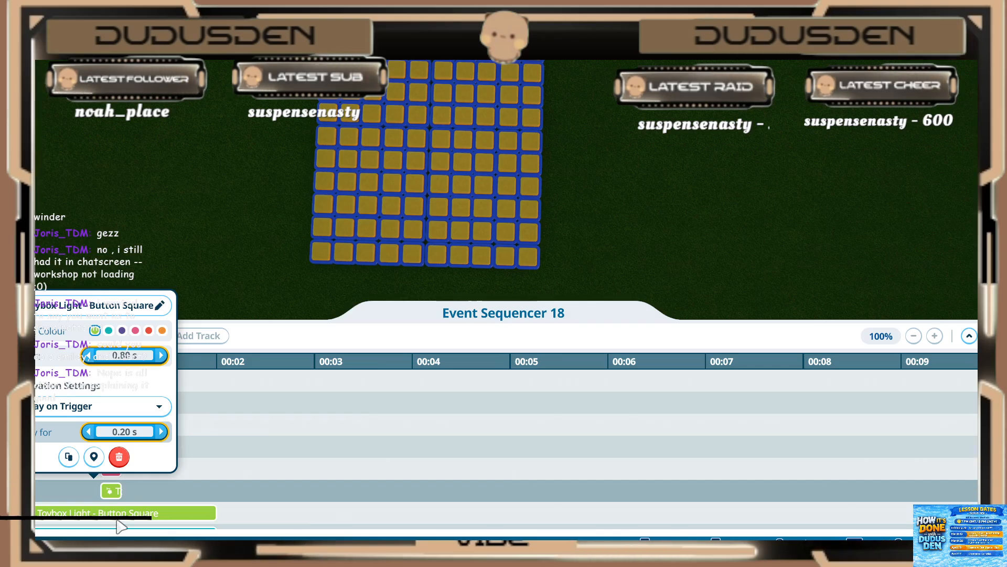
Step: Set the fourth (green) light of the new group to start at 0.80 s and play for 0.20 s
click(117, 520)
click(117, 519)
click(121, 375)
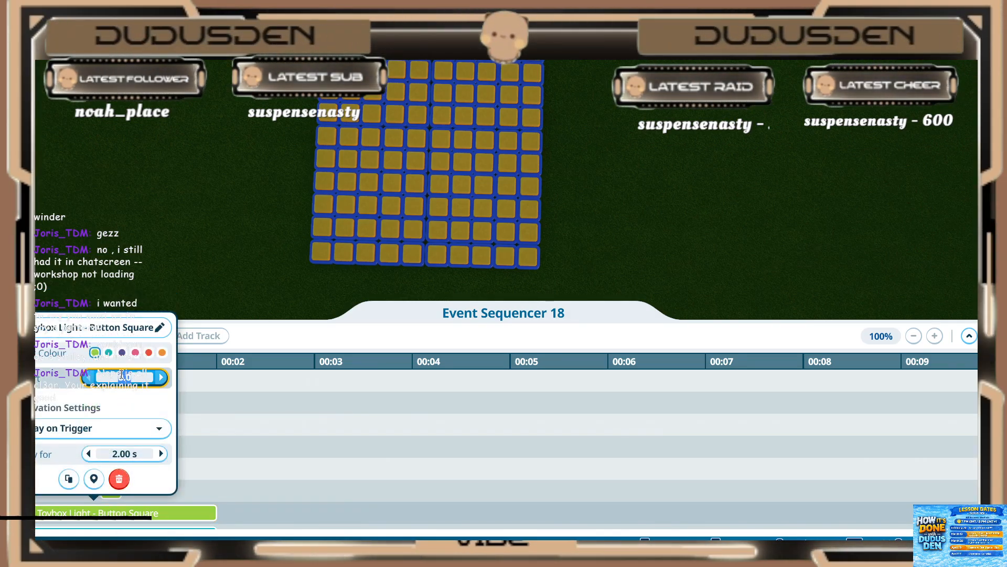
text(.8)
key(Return)
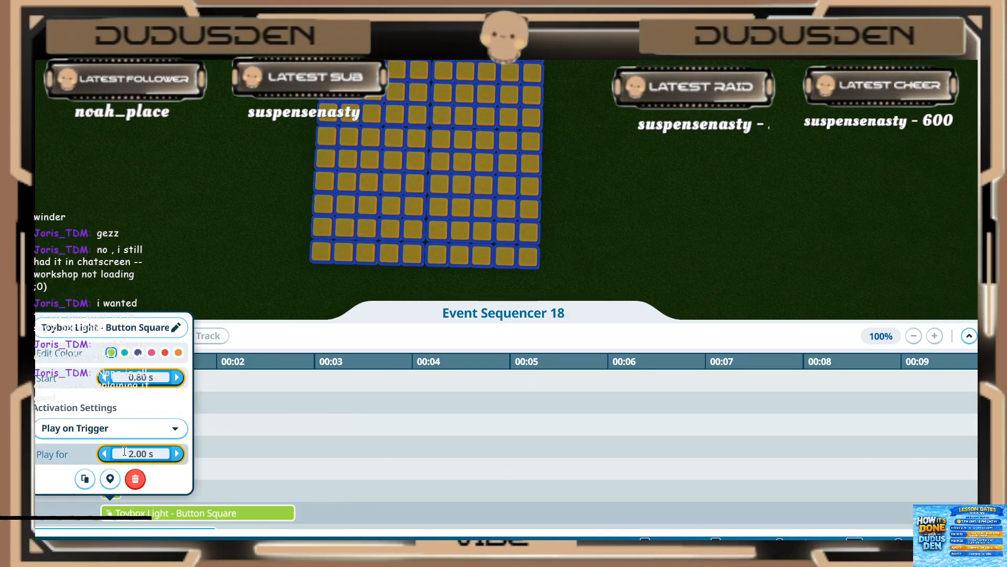
text(.2)
key(Return)
click(216, 454)
Step: Set the fifth (teal) light of the new group to start at 0.80 s and play for 0.20 s
scroll(204, 455, down, 2)
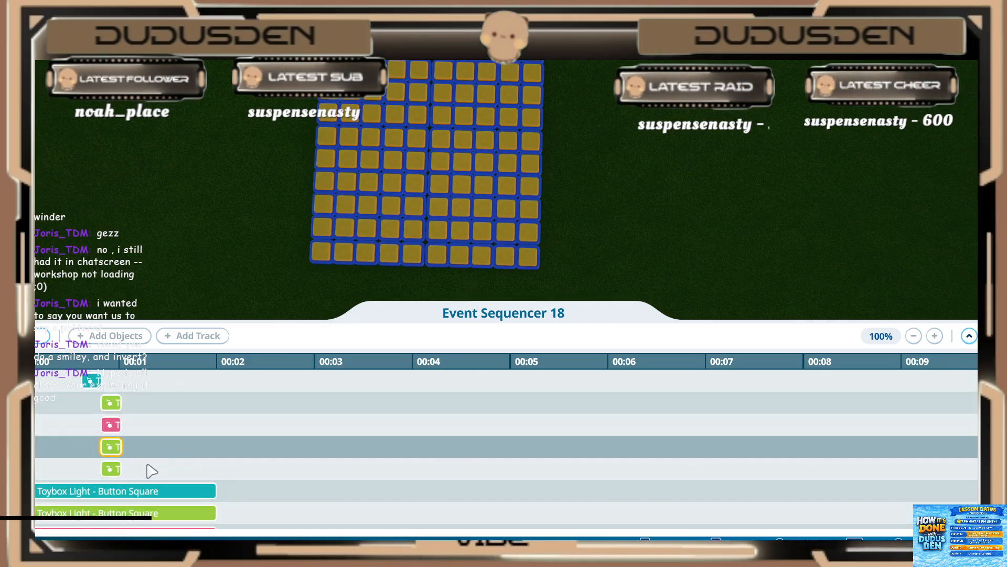
click(124, 493)
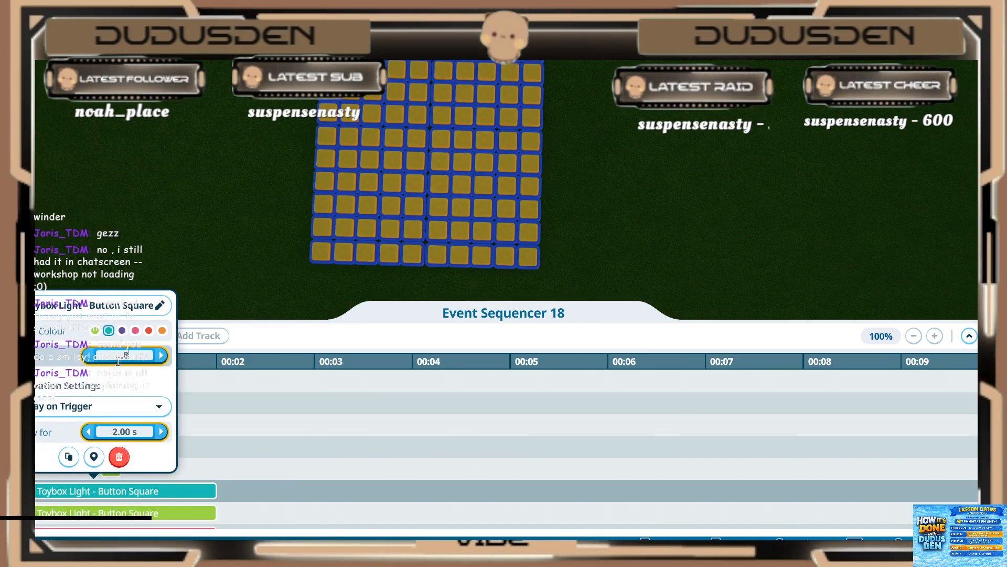
key(Return)
click(133, 435)
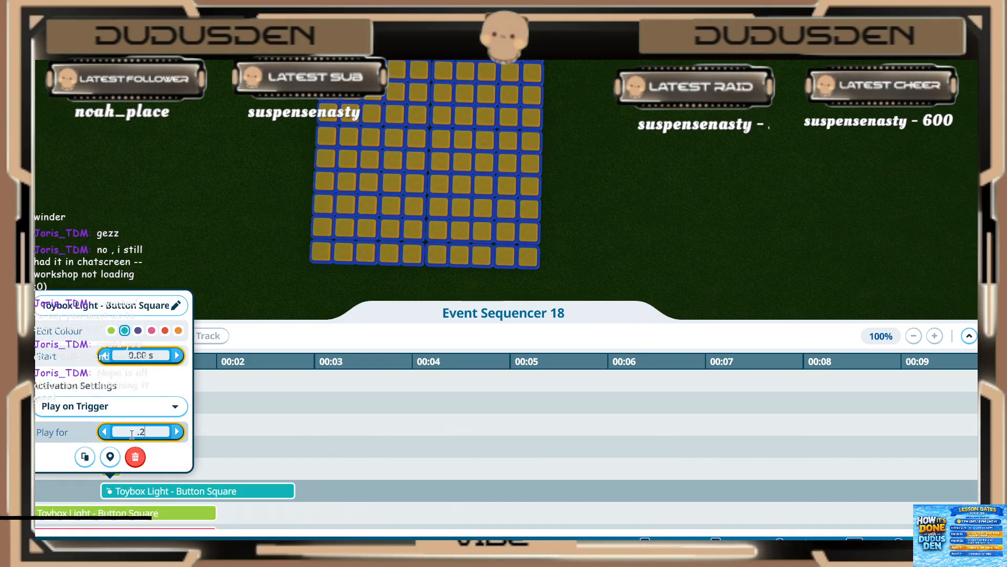
key(Return)
Step: Set the sixth (green) light of the new group to start at 0.80 s and play for 0.20 s
click(125, 517)
click(129, 378)
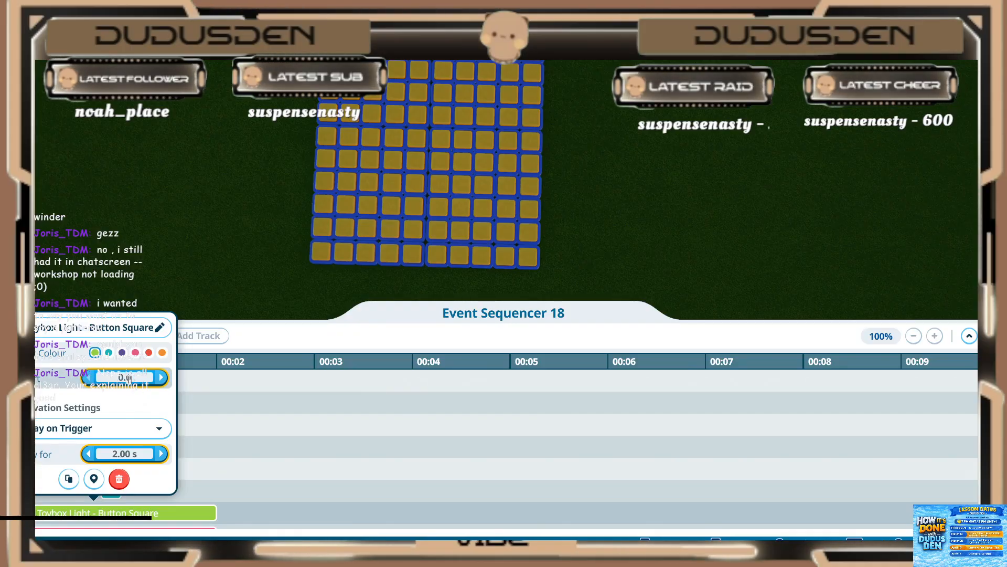
key(Return)
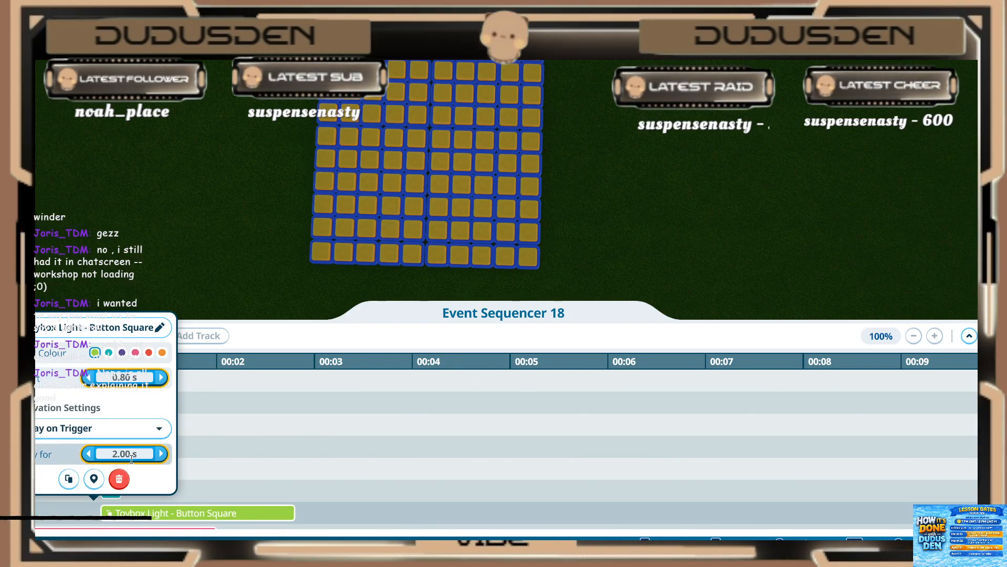
click(131, 455)
text(.2)
key(Return)
click(184, 472)
Step: Set the seventh (pink) light of the new group to start at 0.80 s and play for 0.20 s
scroll(183, 472, down, 1)
click(122, 490)
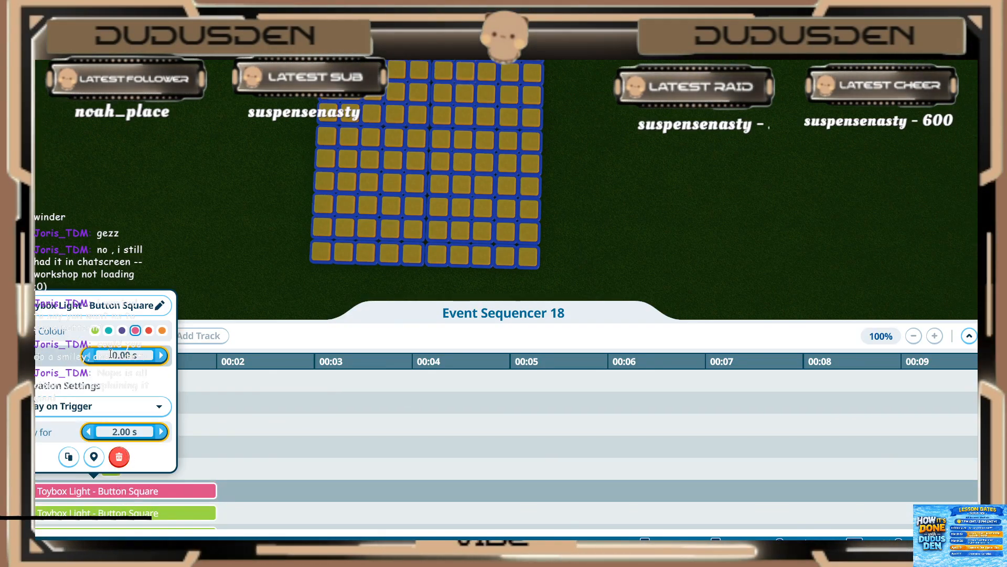
key(BackSpace)
key(BackSpace)
key(BackSpace)
text(.8)
key(Return)
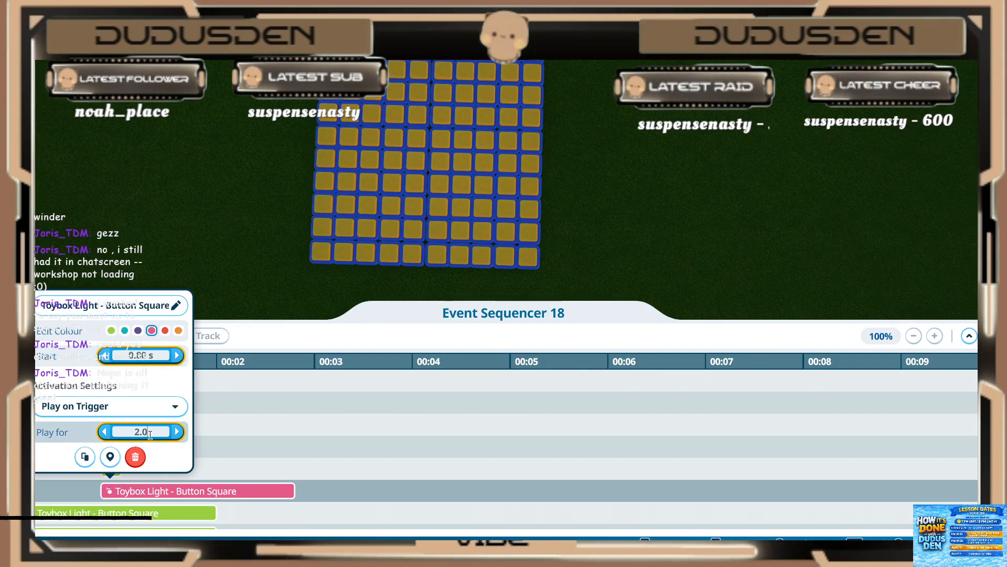
key(BackSpace)
key(BackSpace)
key(BackSpace)
text(.2)
key(Return)
click(187, 491)
Step: Set the eighth (green) light of the new group to start at 0.80 s and play for 0.20 s
scroll(174, 489, down, 1)
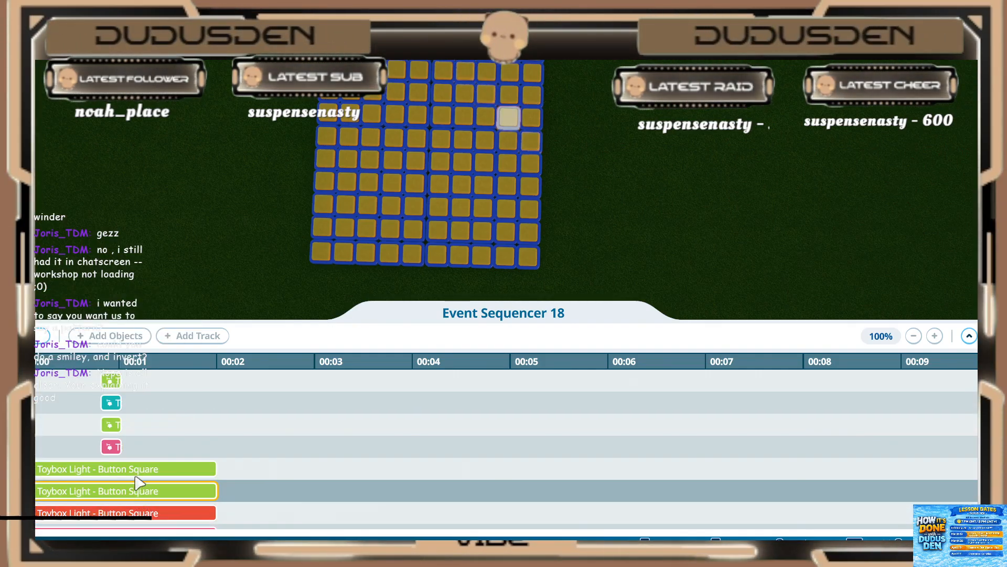
click(136, 477)
click(132, 338)
text(.8)
key(Return)
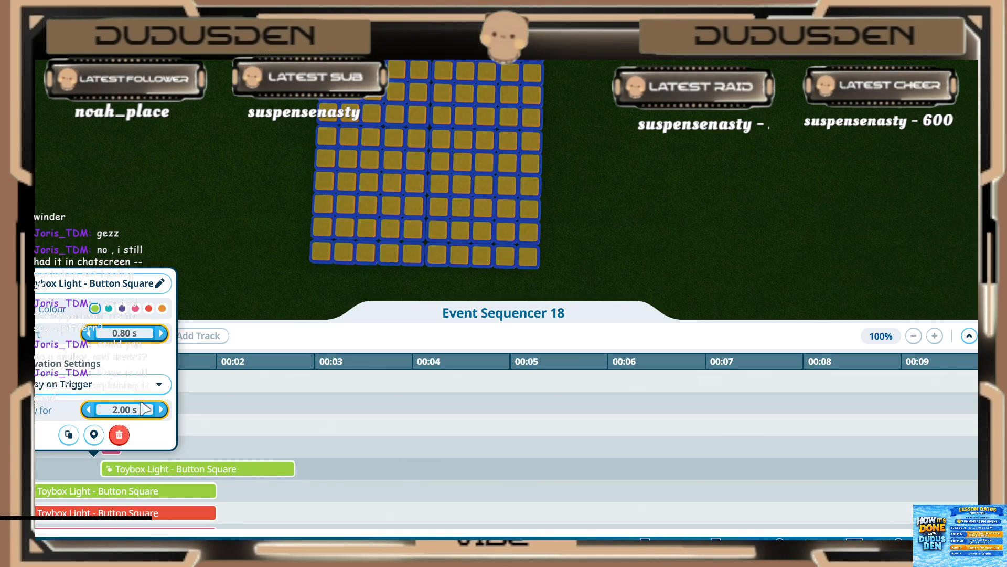
click(135, 435)
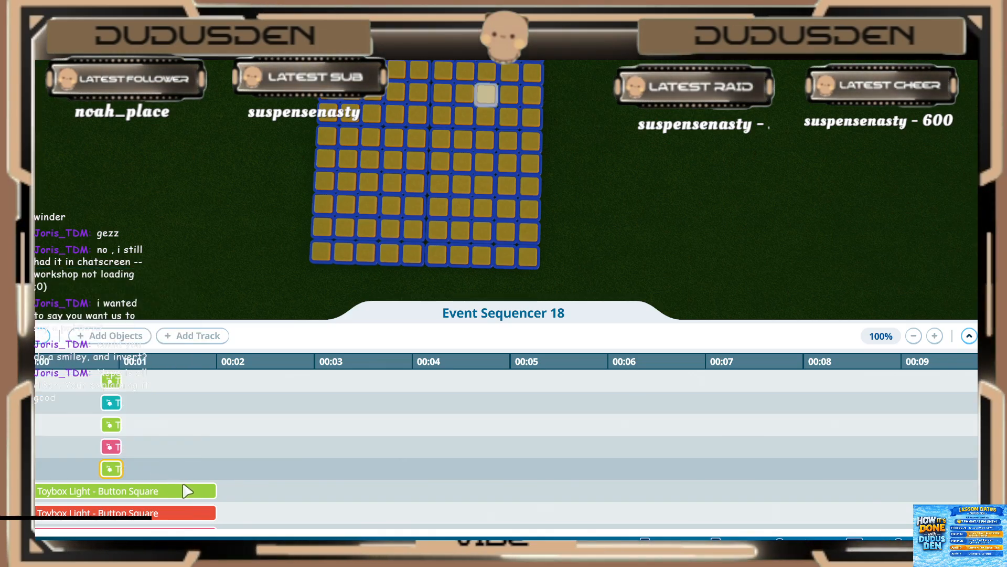
Step: Set the ninth (green) light of the new group to start at 0.80 s and play for 0.20 s
click(125, 490)
click(128, 356)
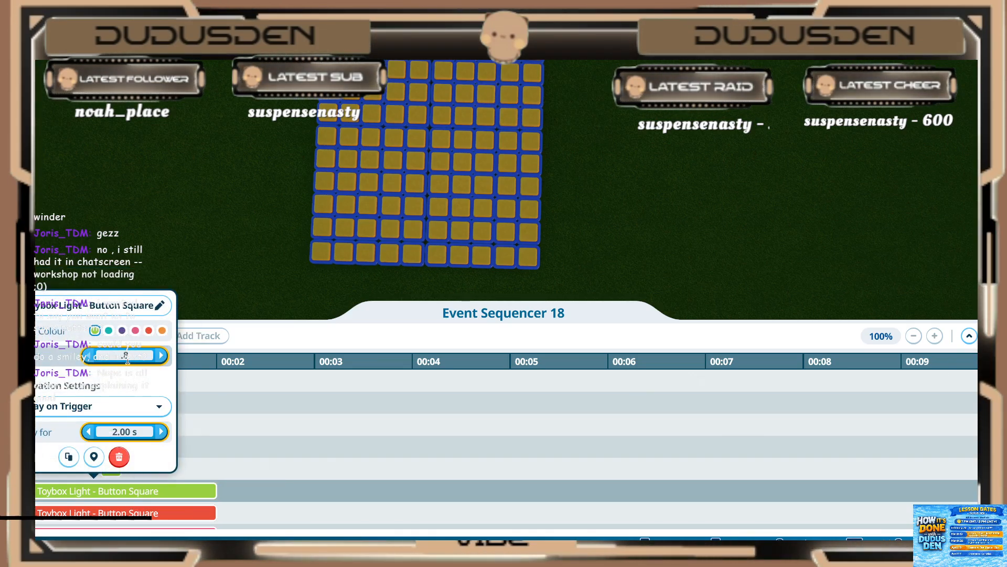
key(Return)
click(124, 431)
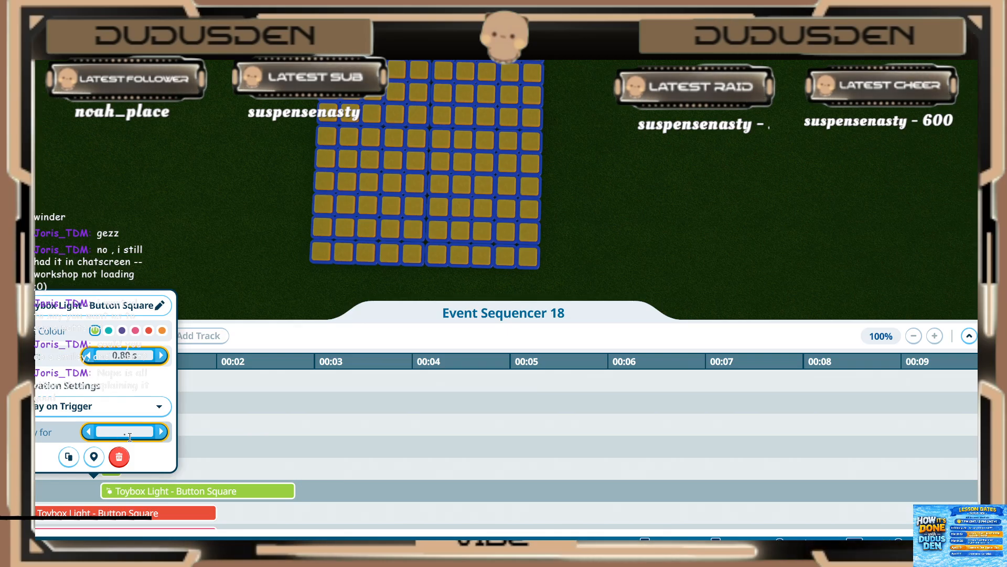
click(119, 456)
Step: Set the tenth (red) light of the new group to start at 0.80 s and play for 0.20 s
click(123, 468)
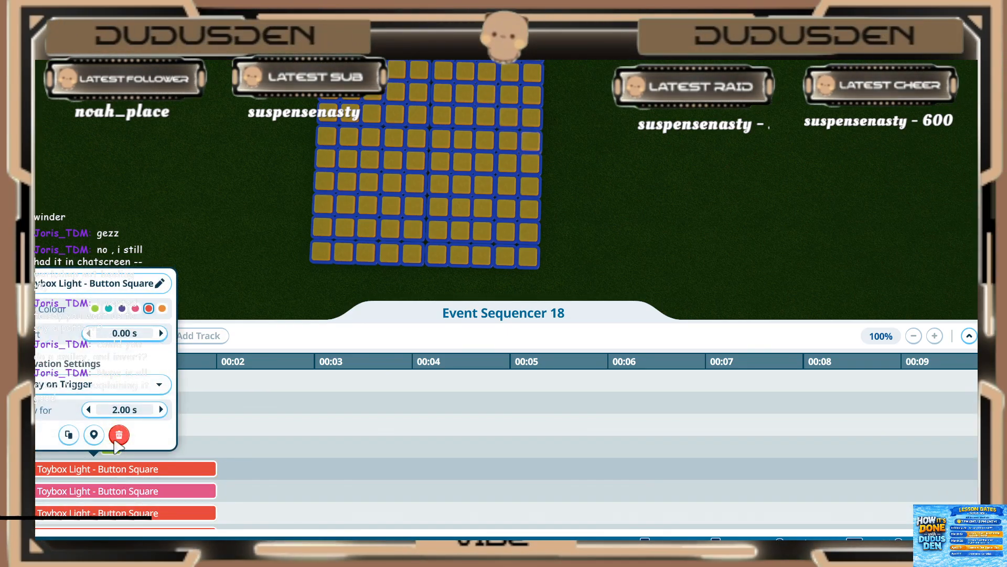
text(.8)
key(Return)
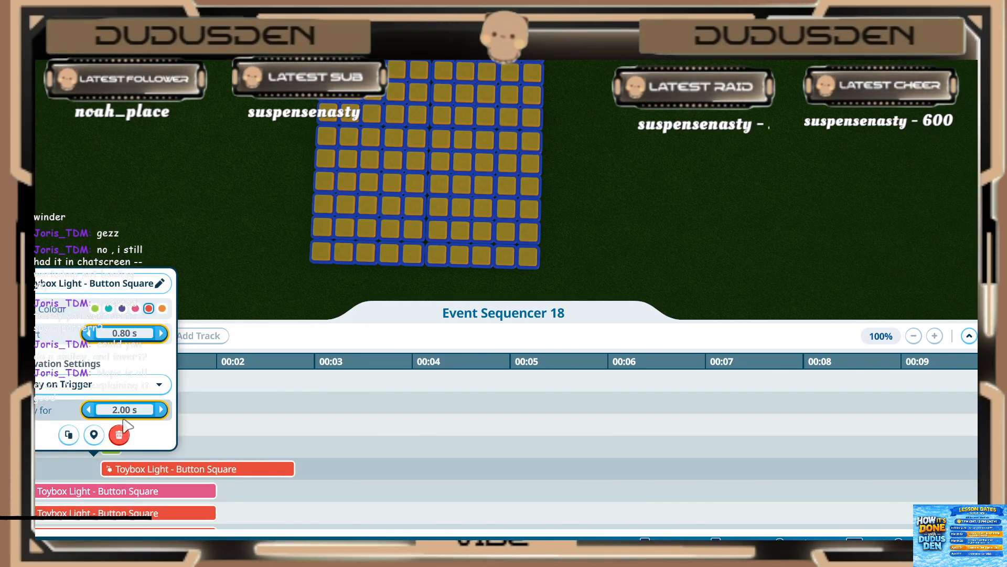
click(125, 408)
text(.2)
key(Return)
click(138, 497)
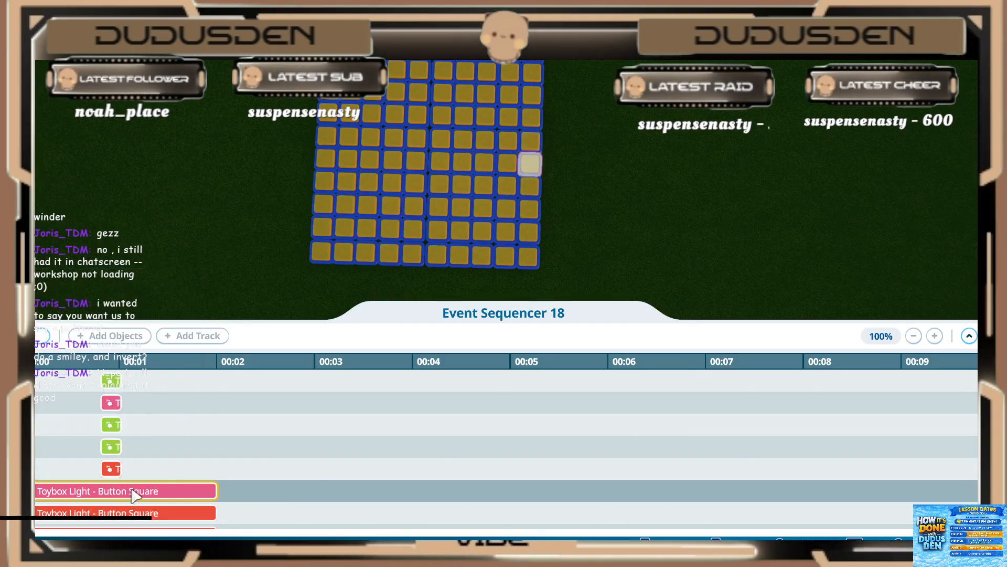
Step: Set the eleventh (pink) light of the new group to start at 0.80 s and play for 0.20 s
click(134, 492)
click(136, 356)
text(.8)
key(Return)
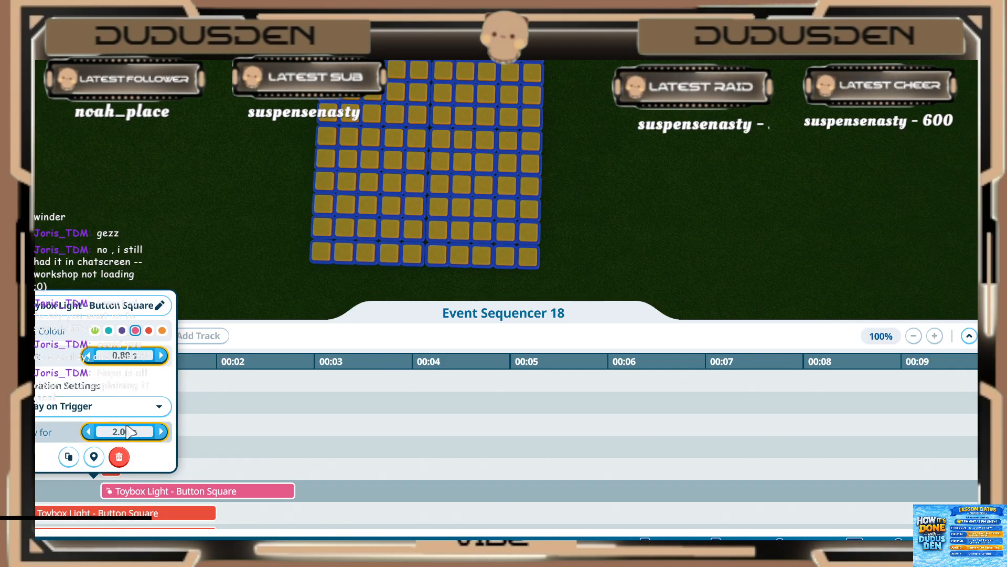
click(125, 431)
text(.2)
key(Return)
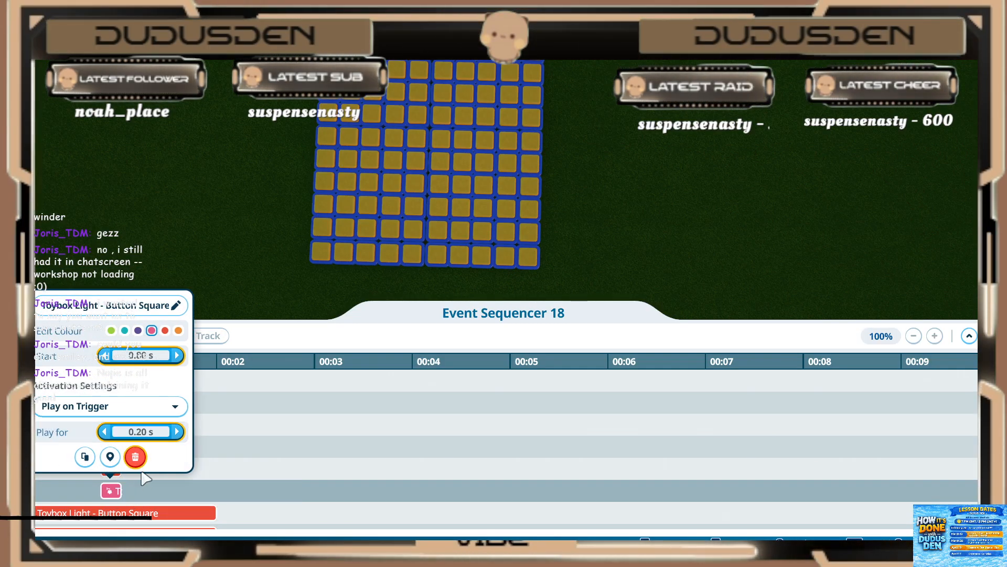
click(147, 479)
Step: Set the twelfth (red) light of the new group to start at 0.80 s and play for 0.20 s
scroll(147, 477, down, 1)
click(145, 471)
click(114, 333)
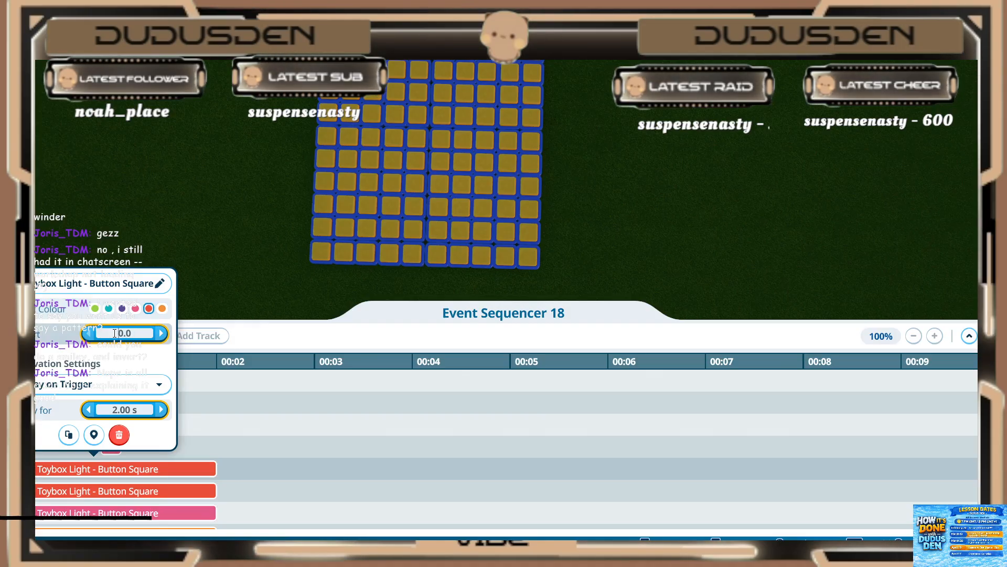
key(Return)
text(.2)
key(Return)
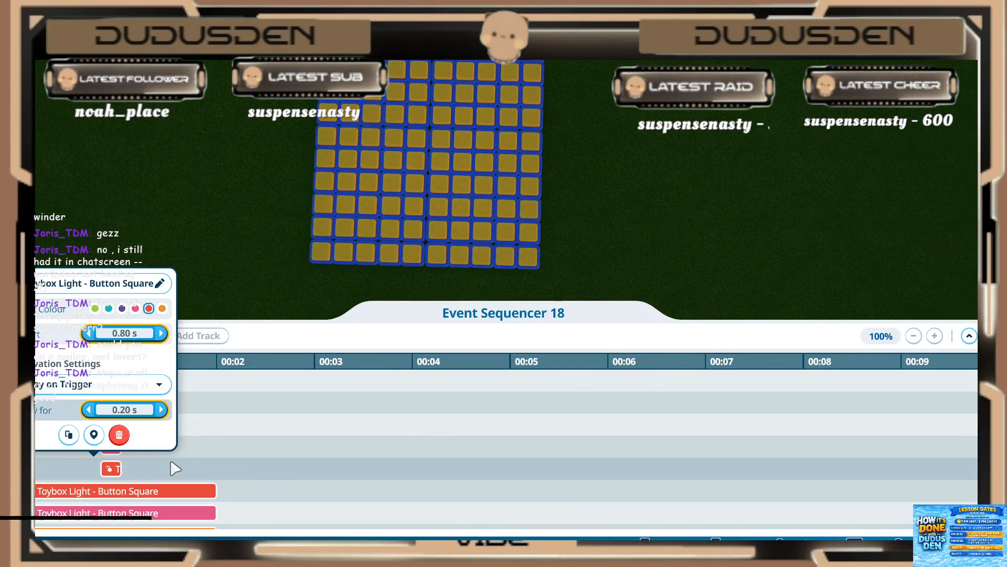
click(173, 468)
Step: Set the thirteenth (red) light of the new group to start at 0.80 s and play for 0.20 s
scroll(170, 466, down, 1)
click(153, 451)
click(128, 311)
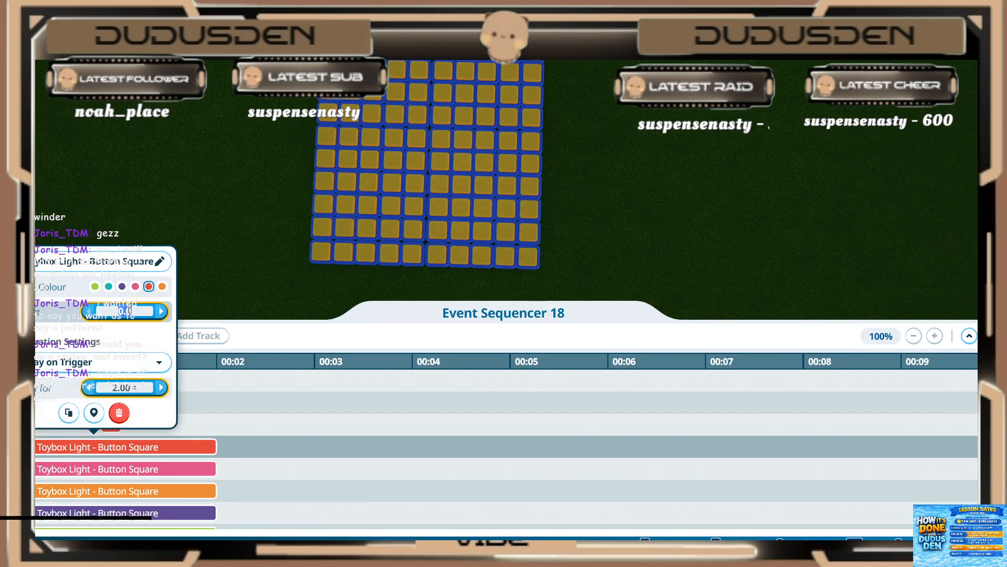
text(.8)
key(Return)
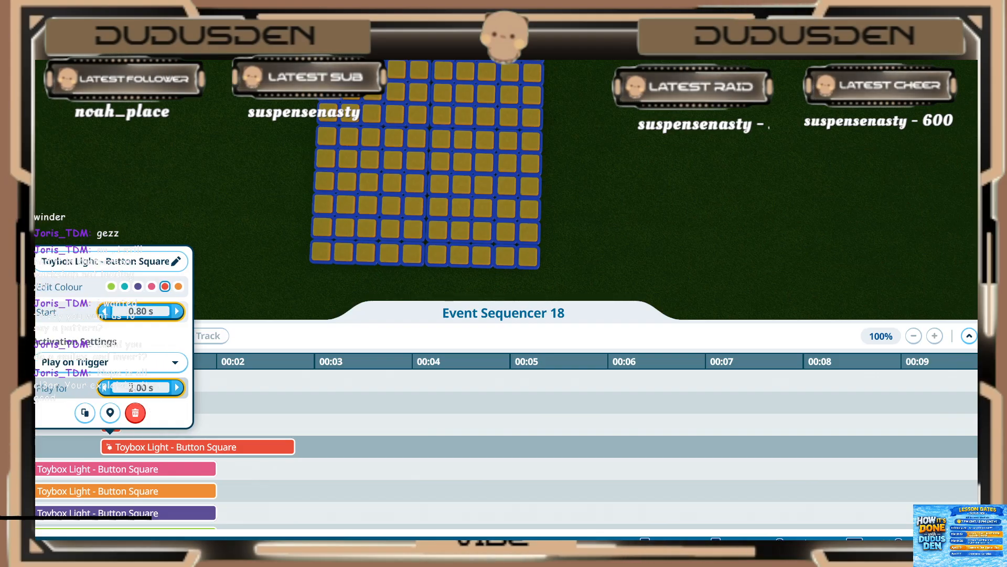
key(Return)
click(128, 455)
Step: Set the fourteenth (pink) light of the new group to start at 0.80 s and play for 0.20 s
click(130, 466)
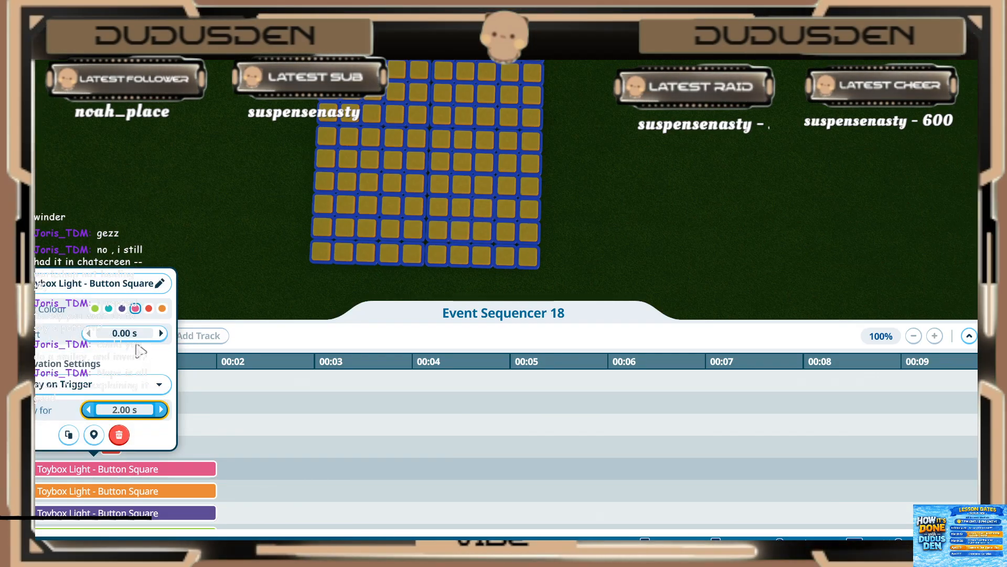
click(133, 334)
text(.8)
key(Return)
click(122, 409)
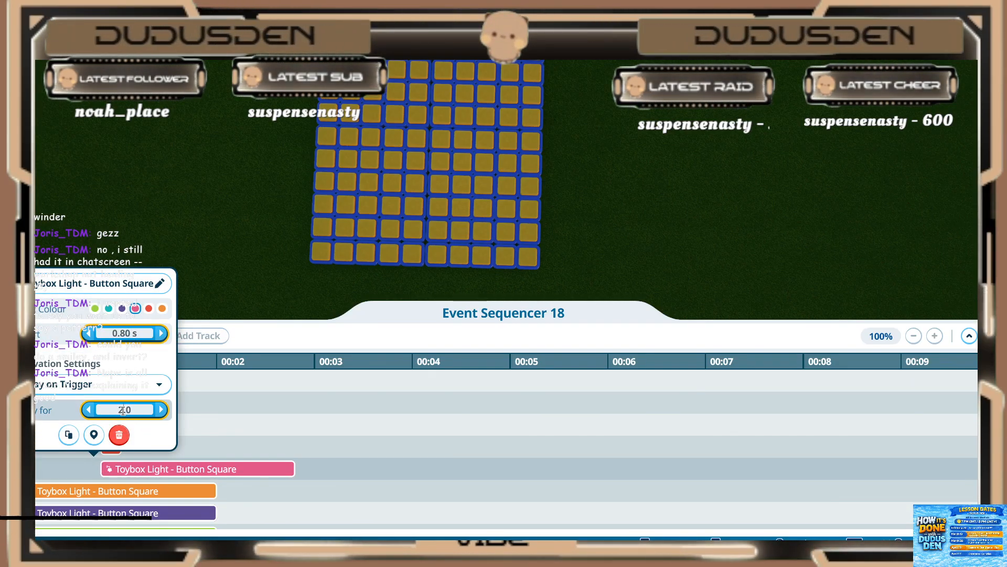
key(Return)
click(120, 496)
Step: Set the fifteenth (orange) light of the new group to start at 0.80 s and play for 0.20 s
click(120, 494)
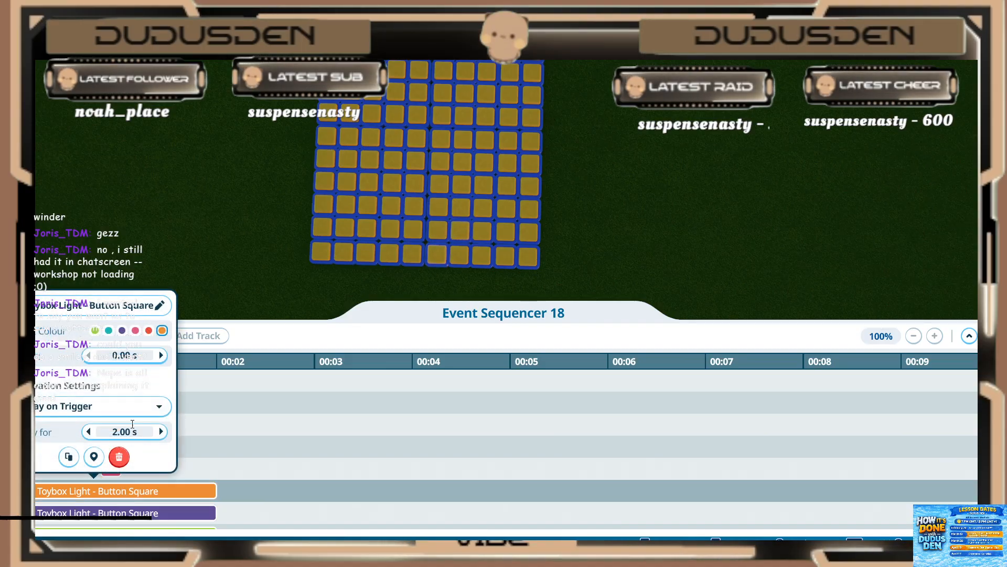
text(.8)
key(Return)
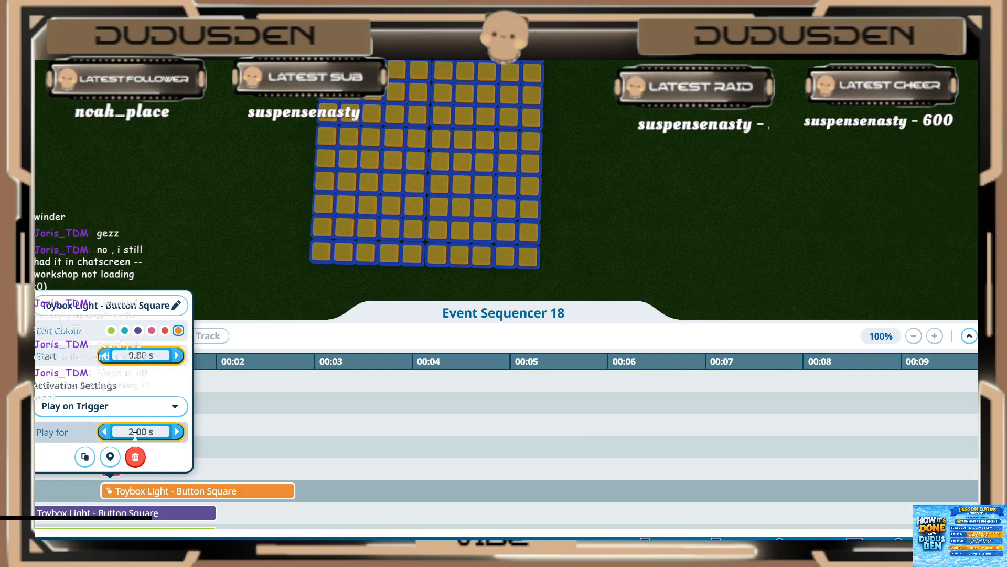
text(.2)
key(Return)
click(150, 500)
Step: Set the sixteenth (purple) light of the new group to start at 0.80 s and play for 0.20 s
scroll(142, 493, down, 1)
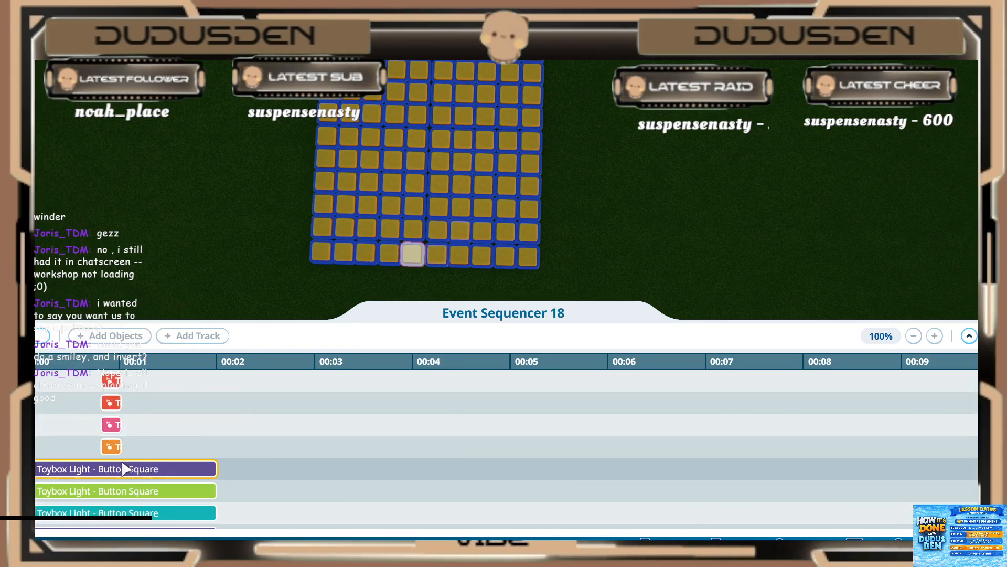
click(125, 467)
click(122, 332)
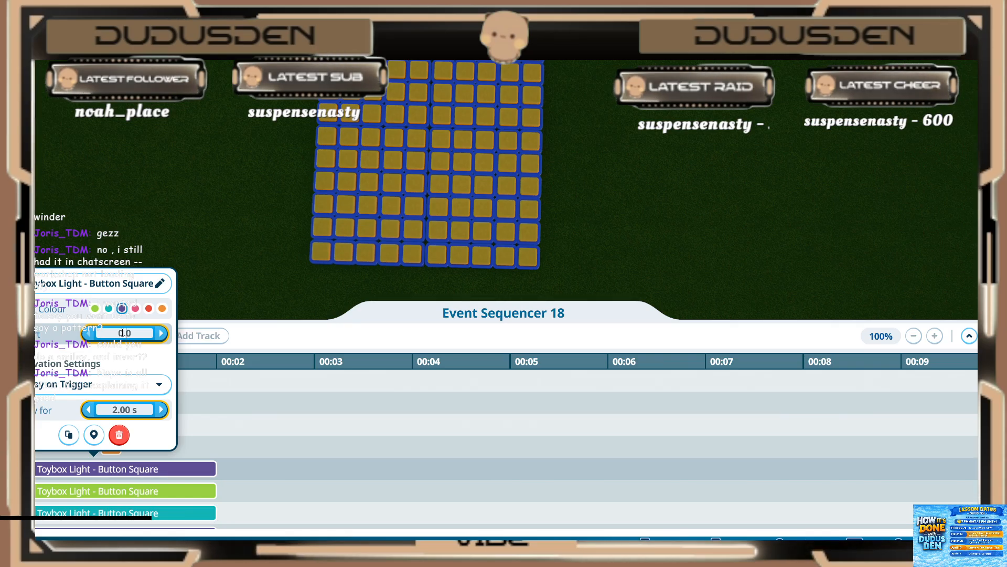
text(.8)
key(Return)
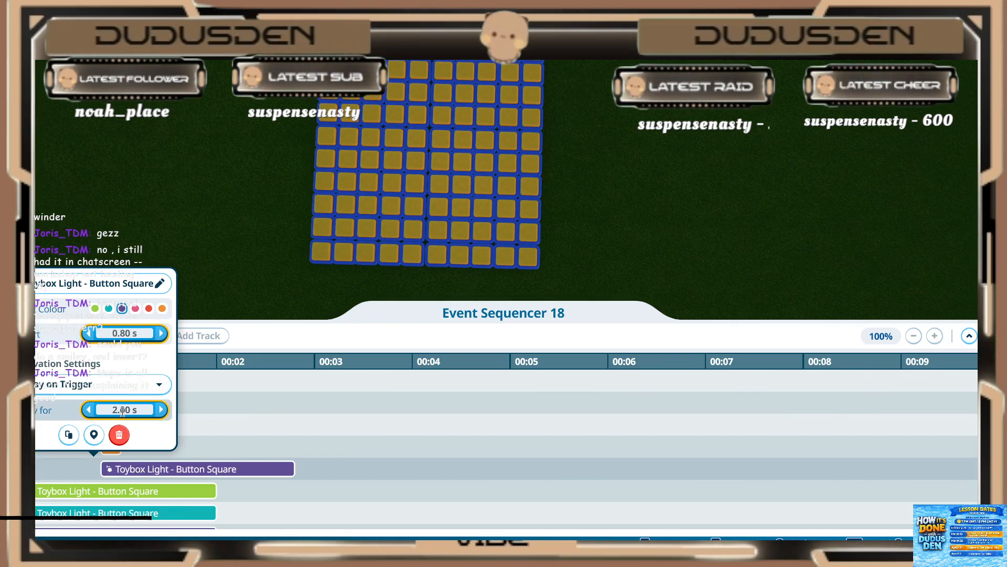
click(123, 411)
text(.2)
key(Return)
click(139, 492)
Step: Set the seventeenth (green) light of the new group to start at 0.80 s and play for 0.20 s
click(131, 494)
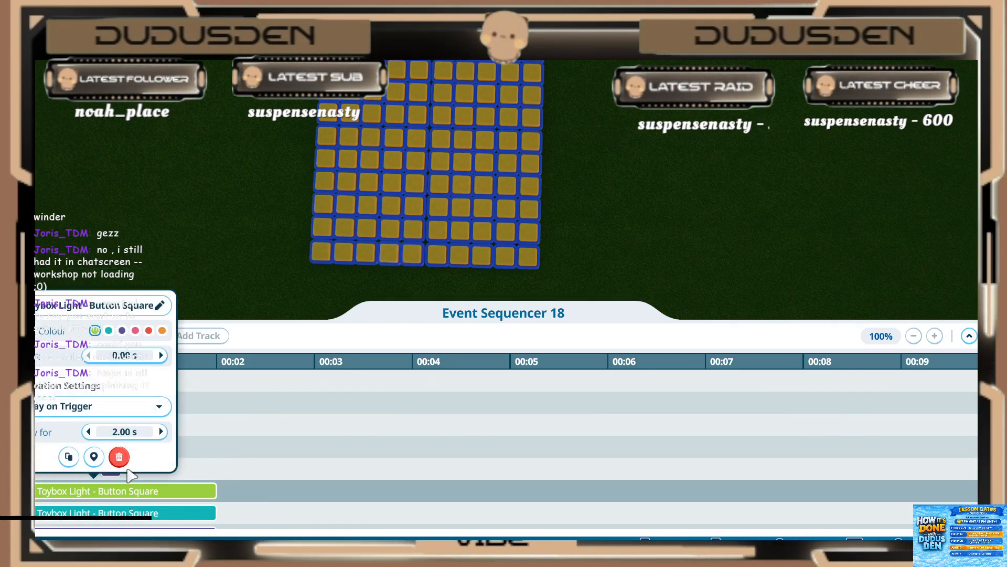
click(123, 356)
text(.8)
key(Return)
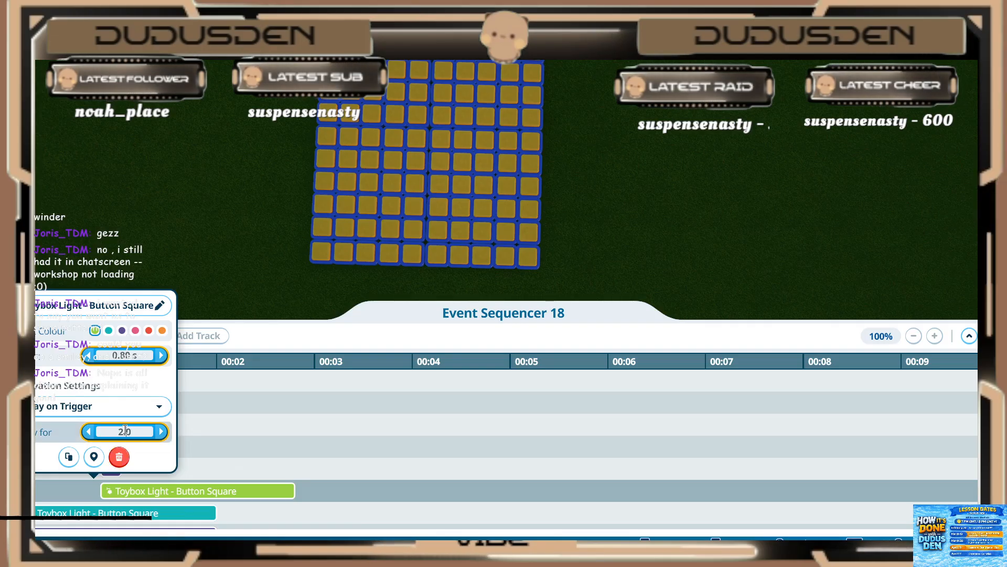
click(120, 456)
Step: Set the eighteenth (teal) light of the new group to start at 0.80 s and play for 0.20 s
scroll(182, 499, down, 2)
click(125, 469)
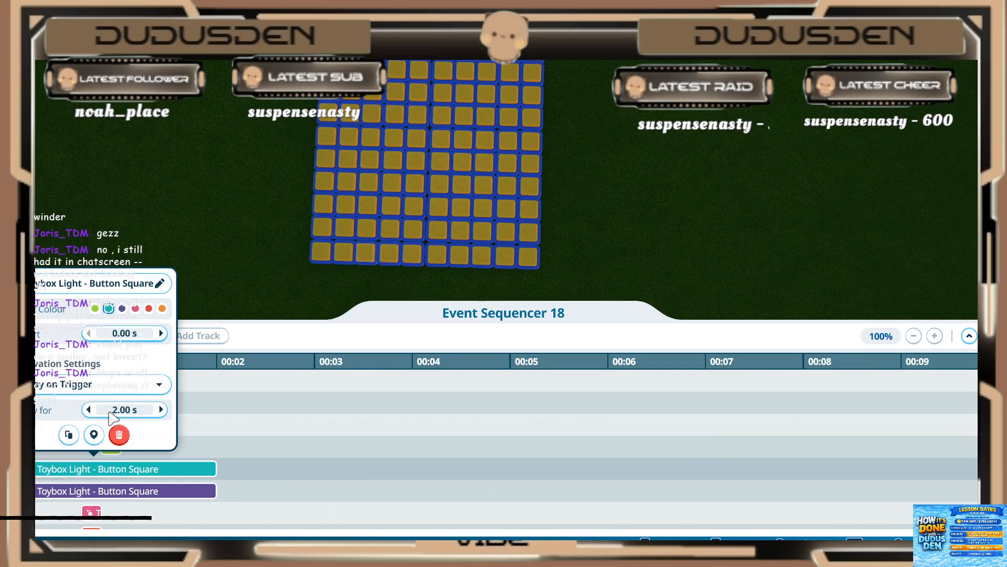
text(.8)
key(Return)
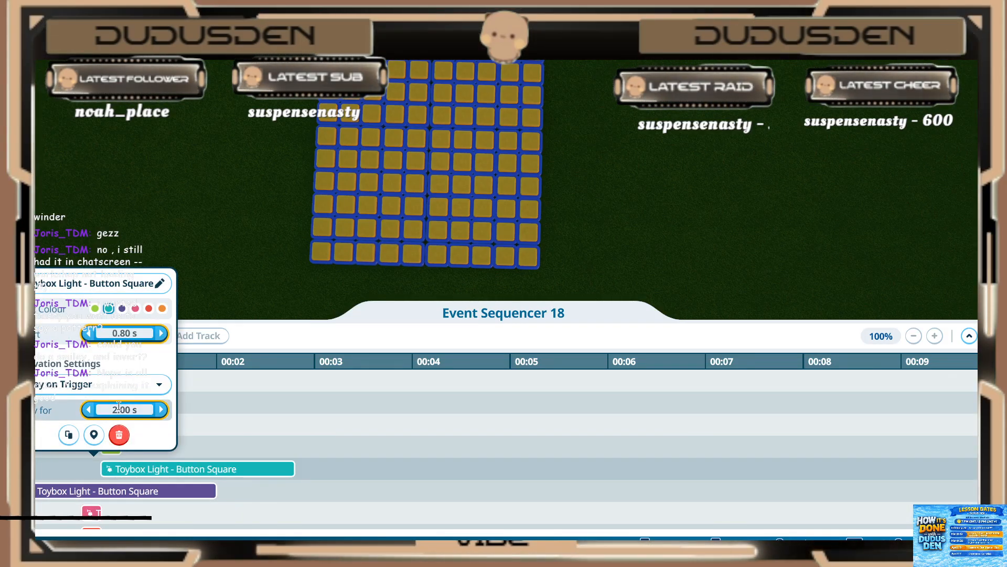
click(126, 414)
text(.2)
key(Return)
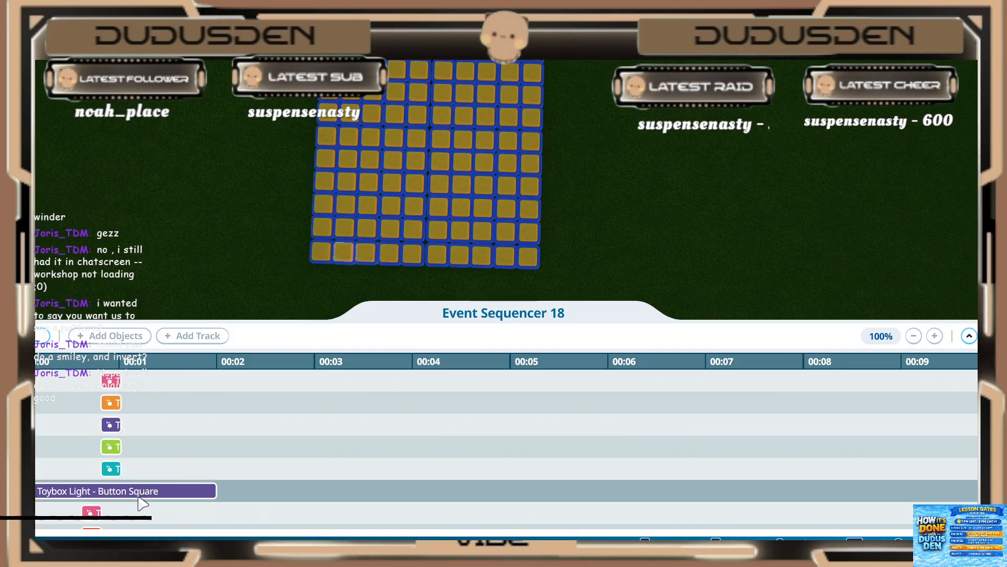
Step: Set the nineteenth (purple) light of the new group to start at 0.80 s and play for 0.20 s
click(131, 491)
text(.80 s)
key(Return)
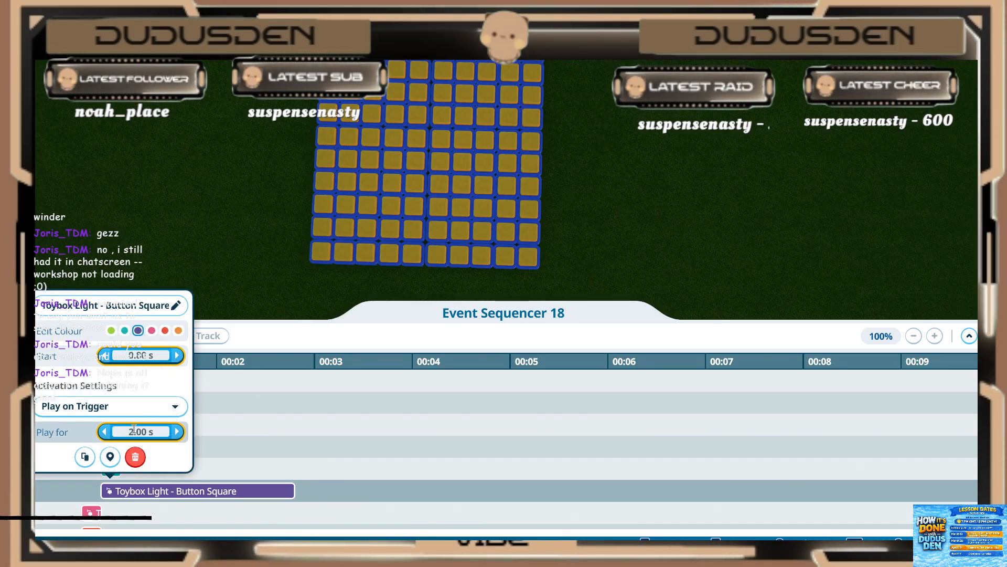
click(140, 431)
text(.2)
key(Return)
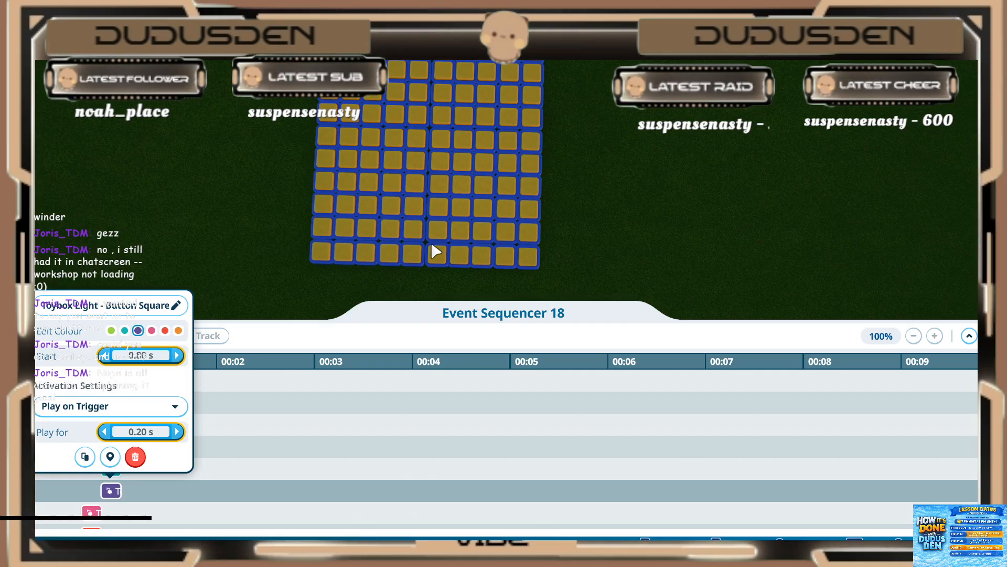
click(243, 454)
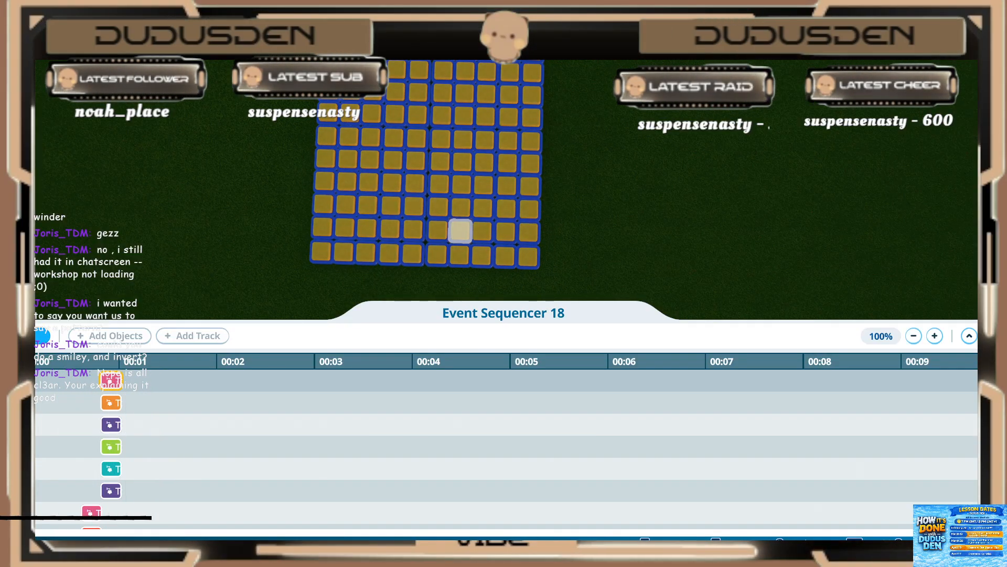
Step: Preview the light sequence, then reopen the trigger sequence with the whole grid in view and play it again
click(43, 335)
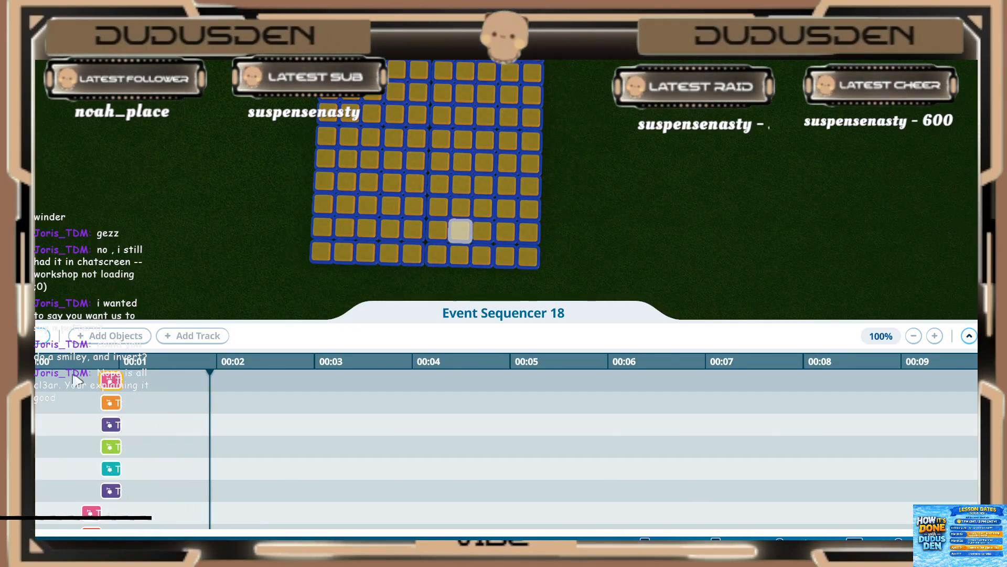
key(s)
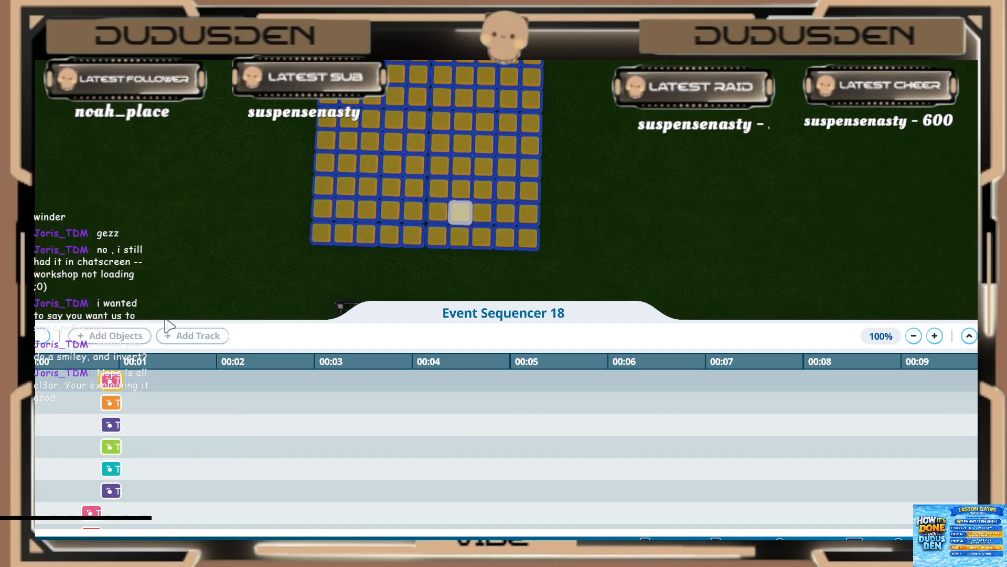
scroll(310, 214, down, 3)
key(d)
key(e)
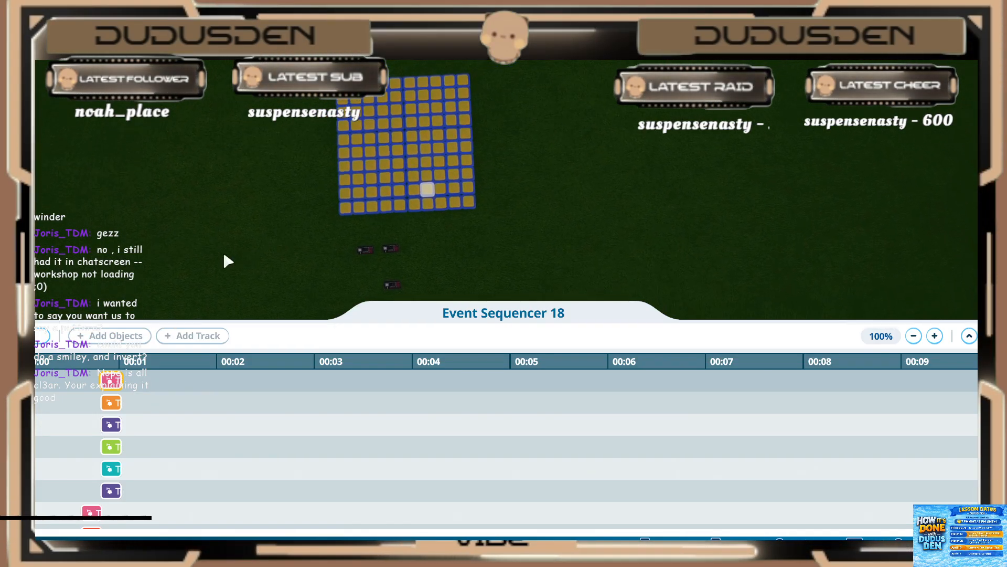
key(Escape)
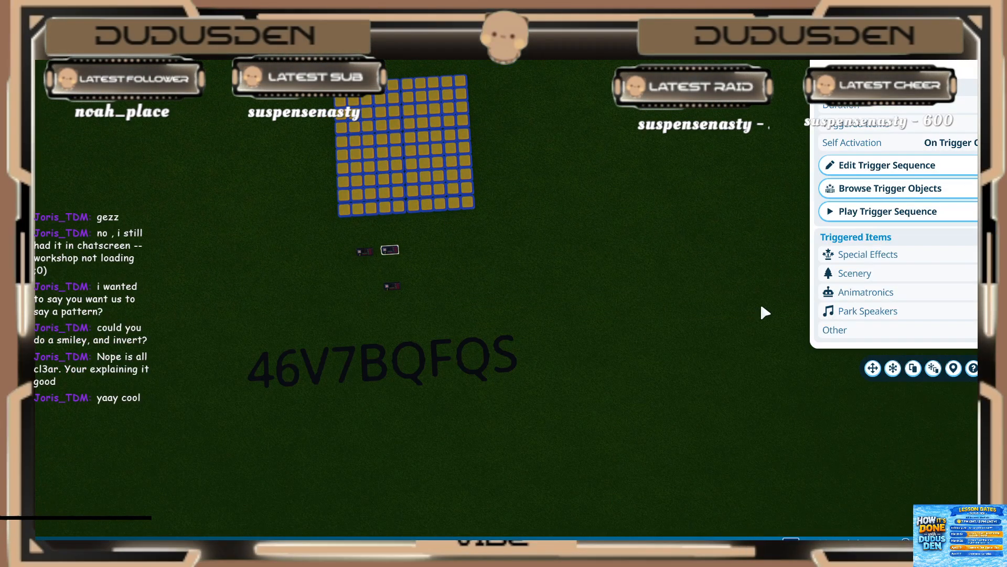
click(852, 165)
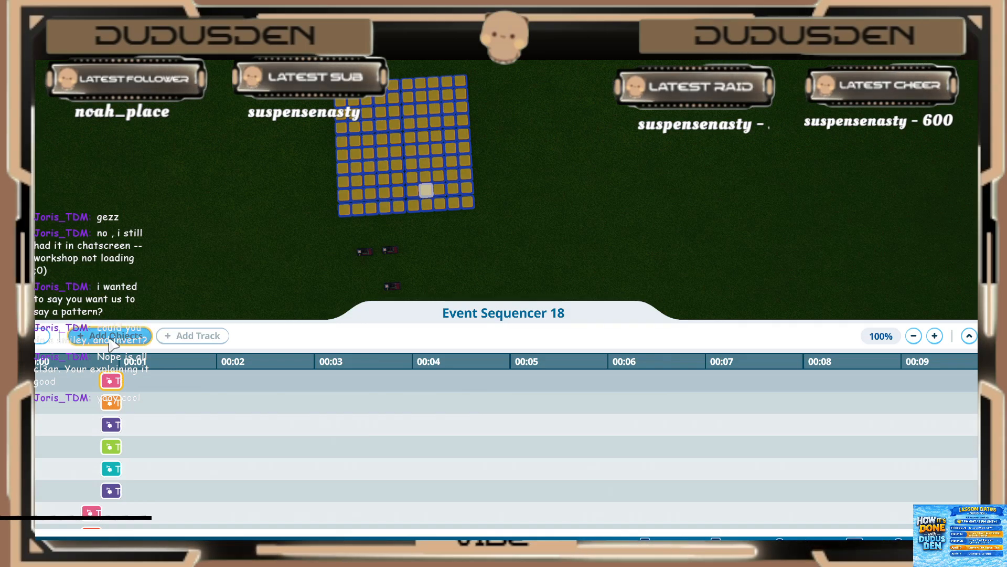
click(42, 337)
click(41, 337)
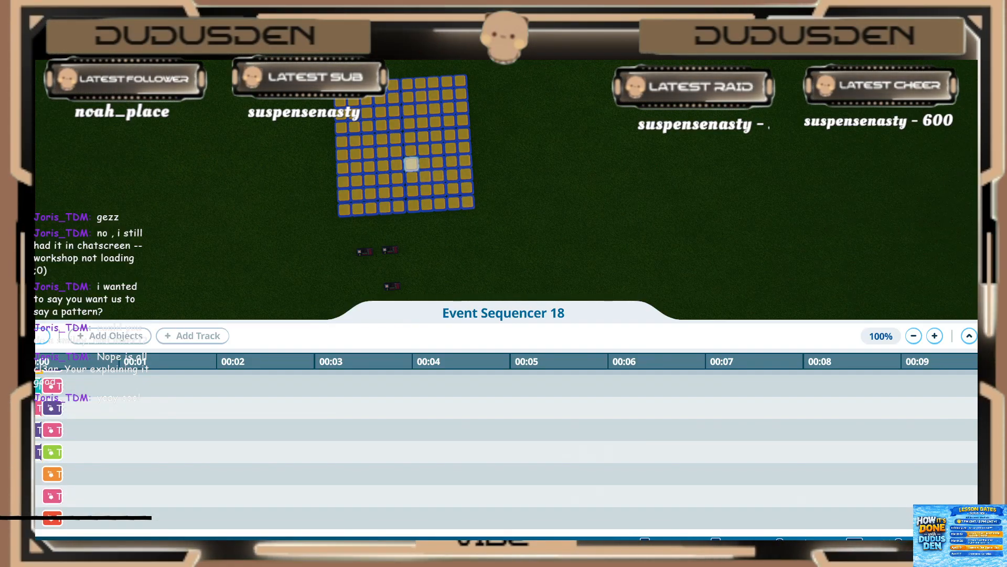
Step: Examine the event sequencers placed in front of the light grid and check the trigger sequence of Event Sequencer 18
key(Escape)
click(392, 285)
middle_drag(470, 291, 469, 288)
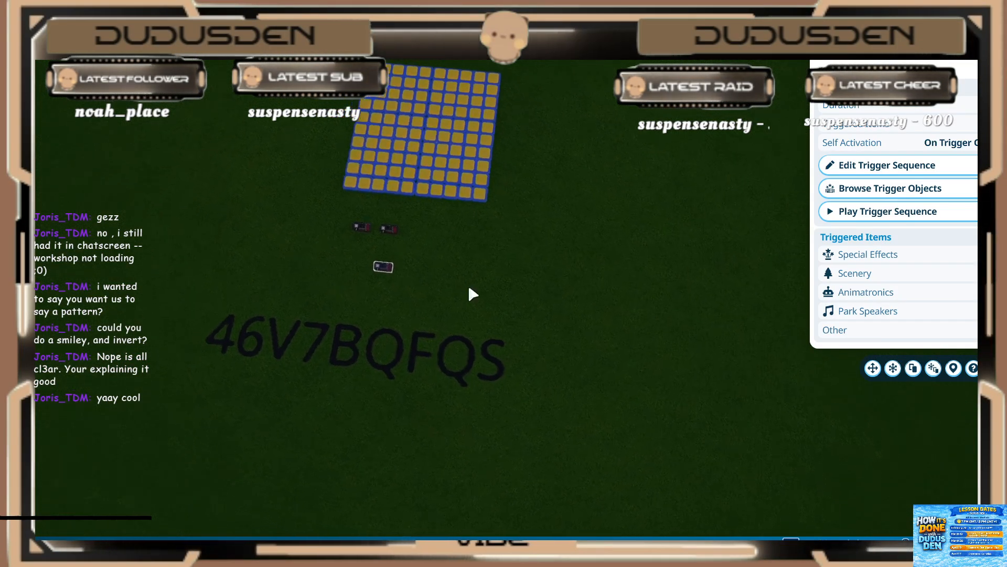
scroll(472, 288, up, 5)
click(289, 290)
right_drag(288, 290, 334, 294)
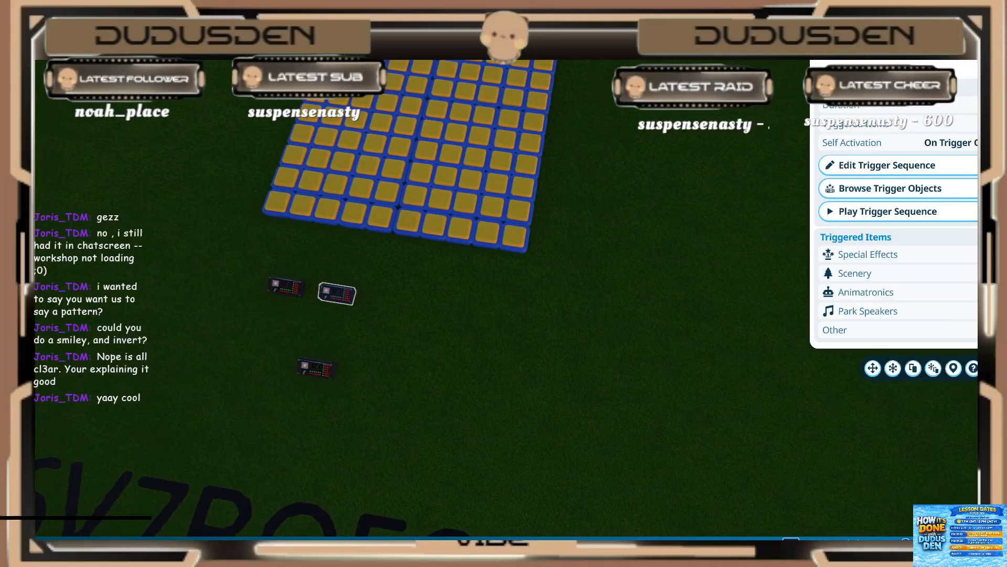
middle_drag(289, 289, 336, 290)
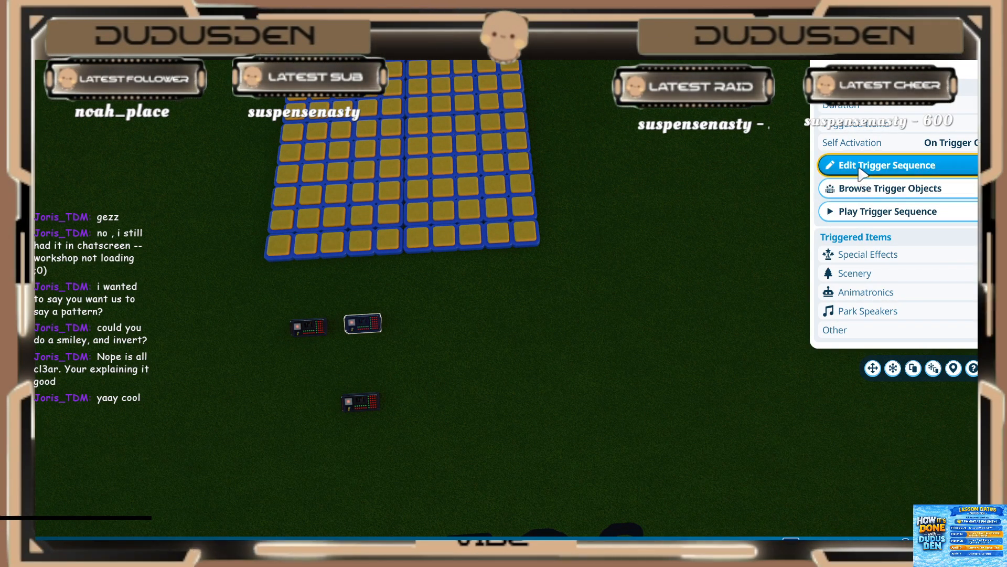
click(859, 167)
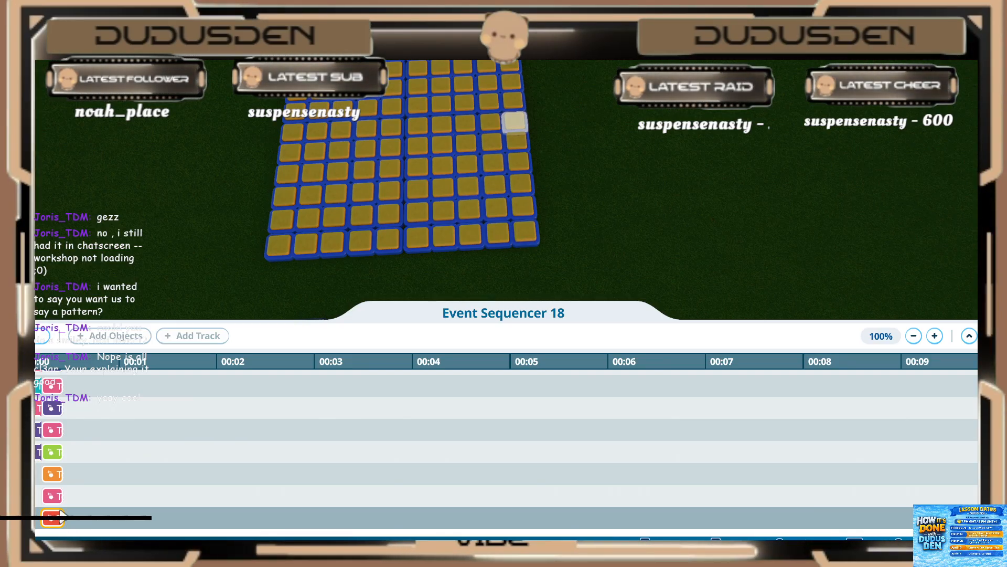
key(Escape)
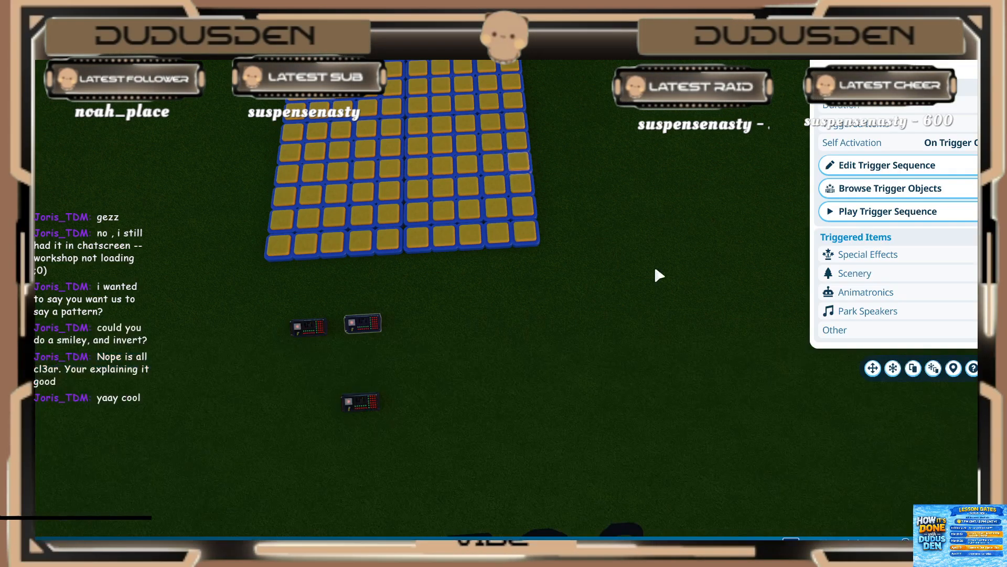
Step: Place another event sequencer beside the two in front of the light grid and open its trigger sequence
key(s)
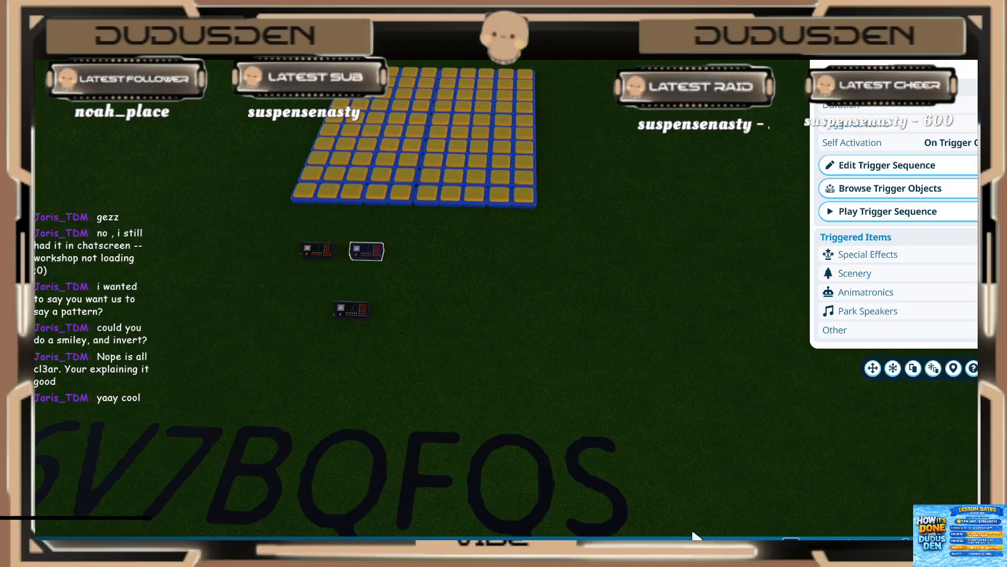
key(Escape)
click(666, 530)
click(107, 469)
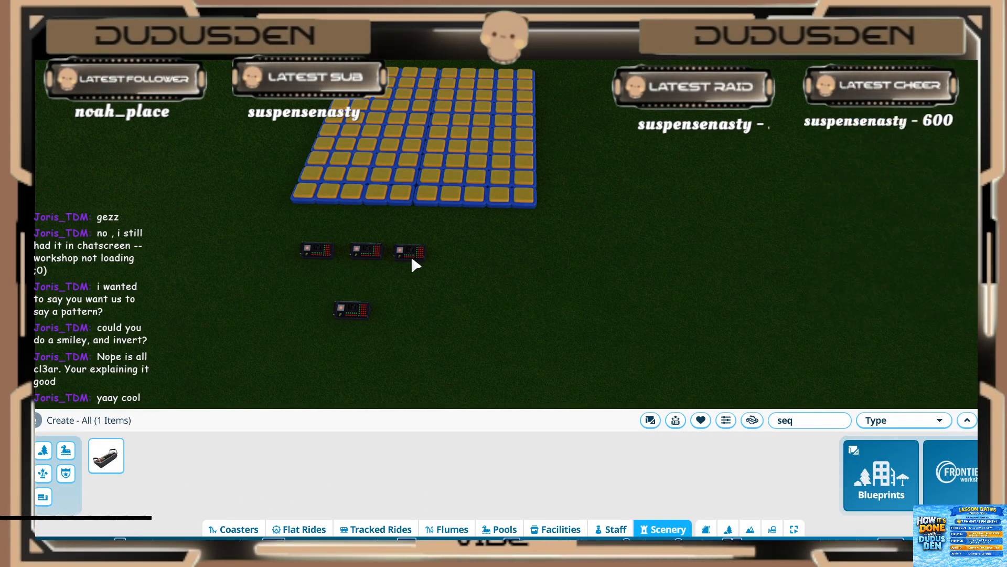
click(411, 262)
key(w)
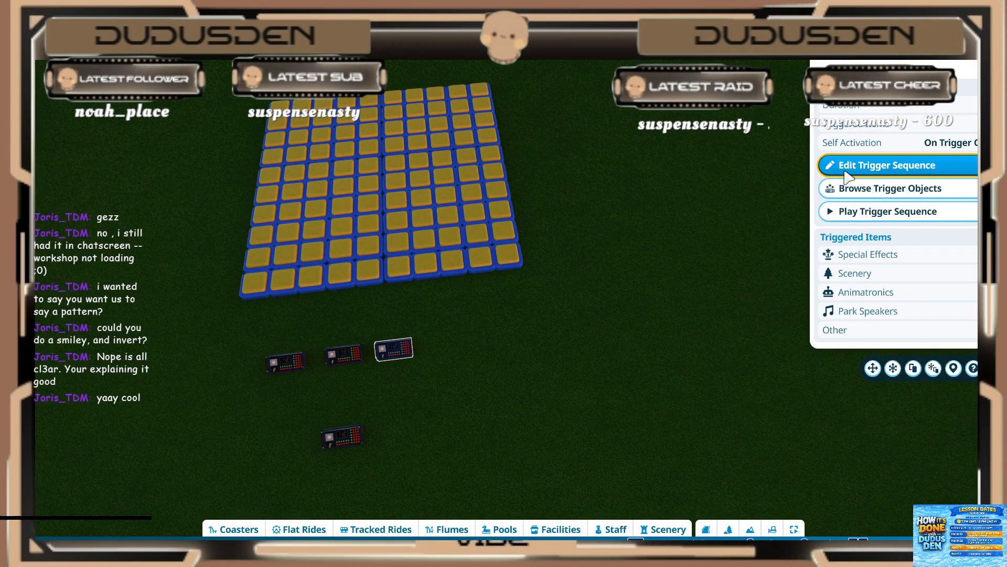
click(846, 174)
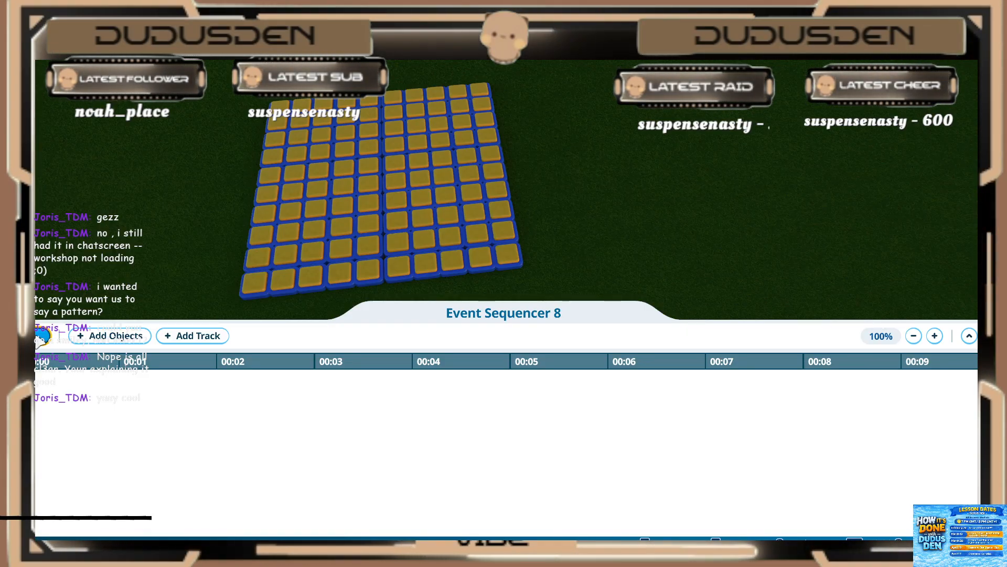
middle_drag(140, 220, 139, 225)
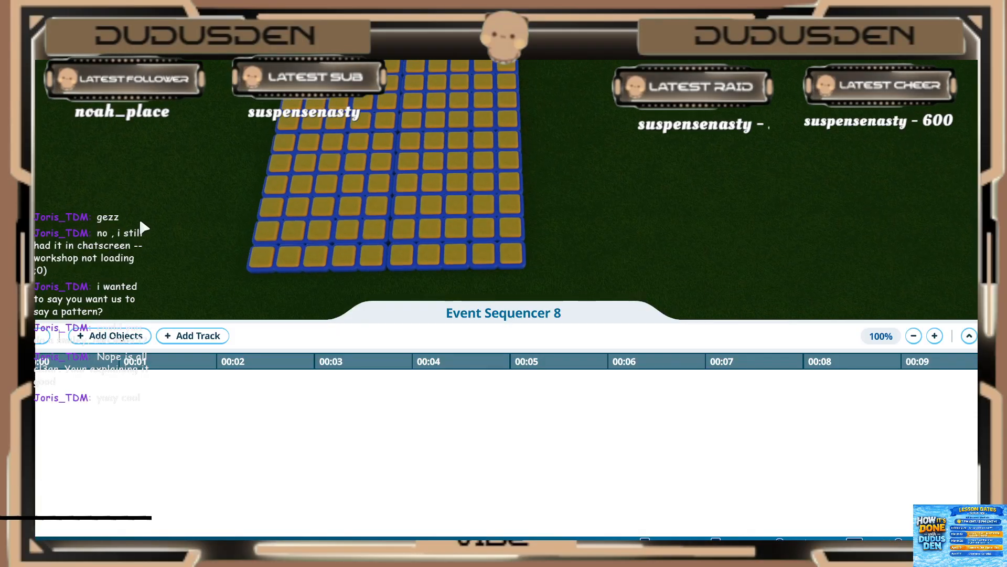
key(s)
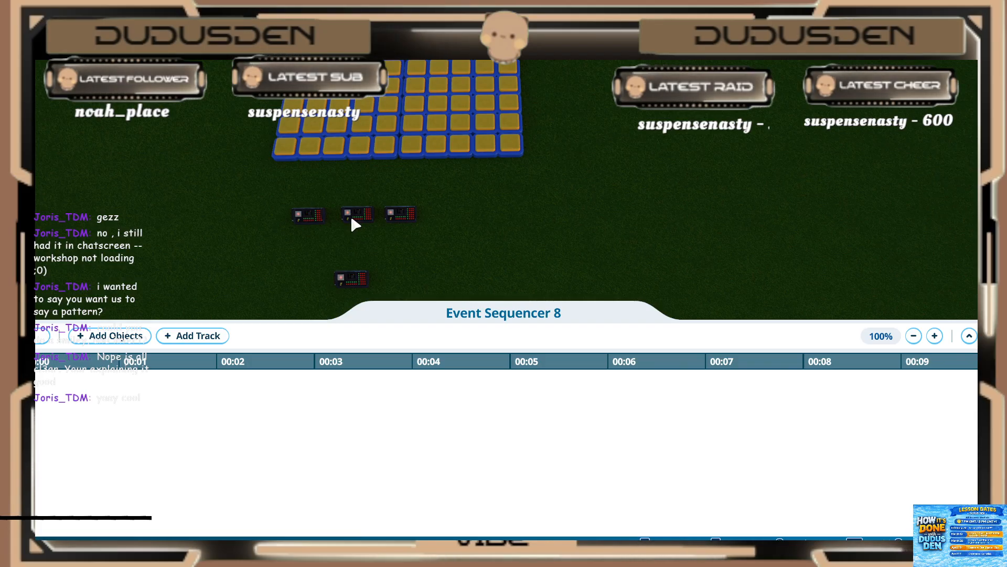
key(w)
key(s)
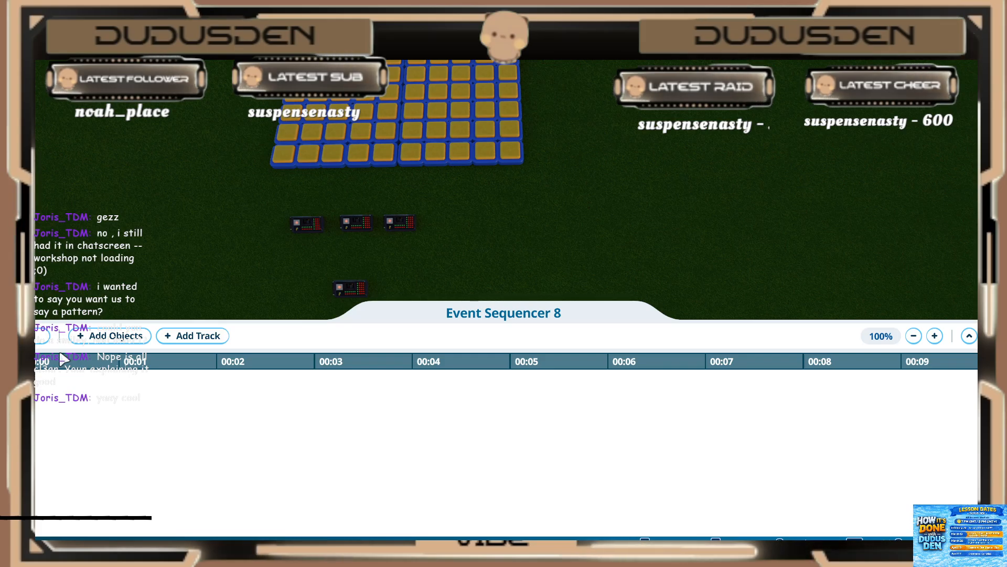
click(107, 336)
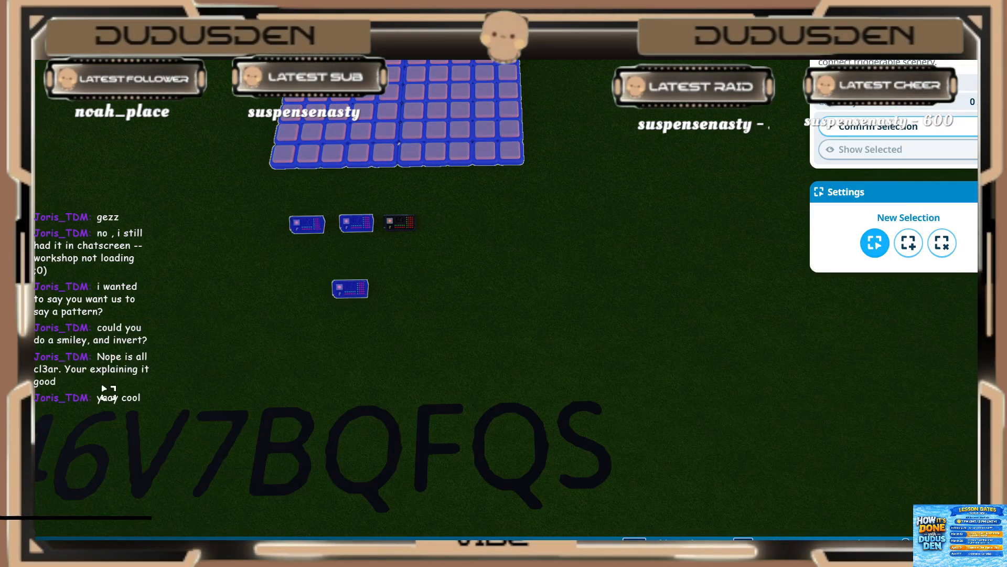
key(w)
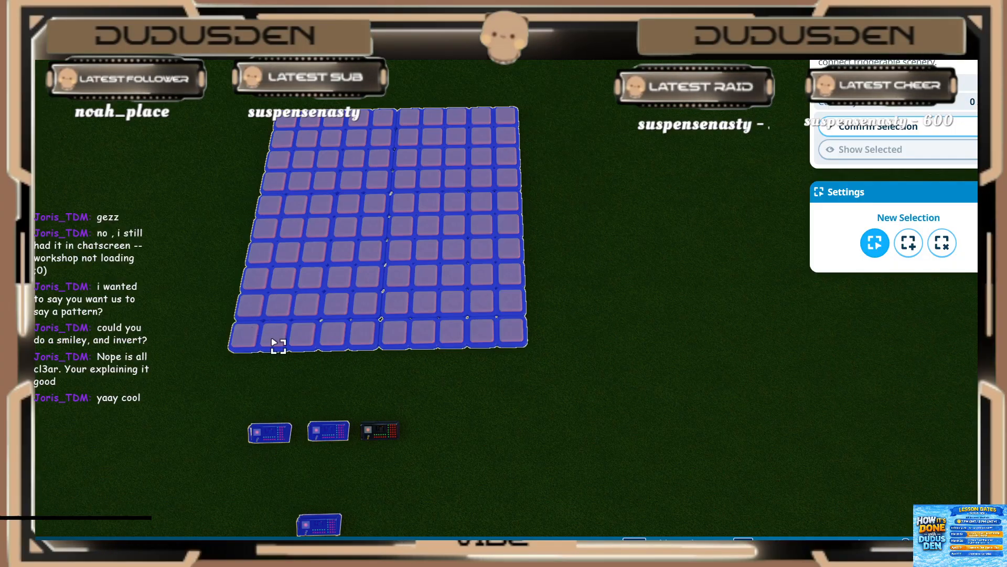
key(Escape)
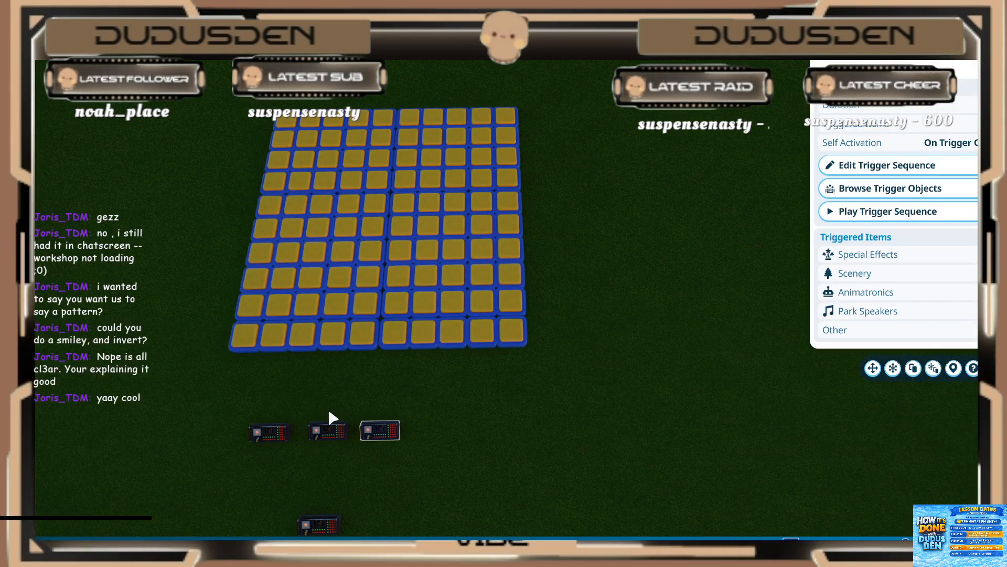
Step: Play the trigger sequence of the middle event sequencer, and reopen the empty trigger sequence of Event Sequencer 8
click(329, 431)
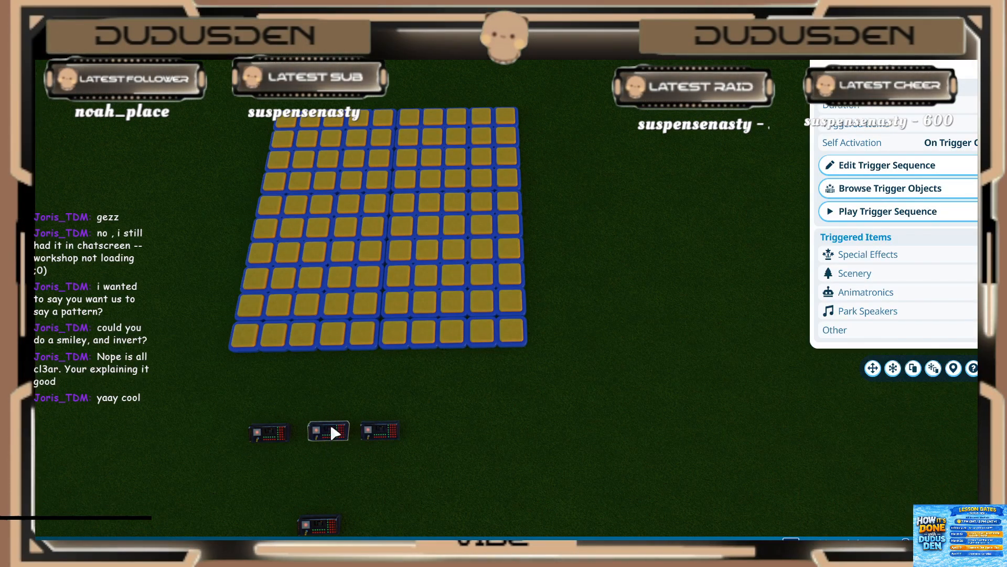
click(845, 212)
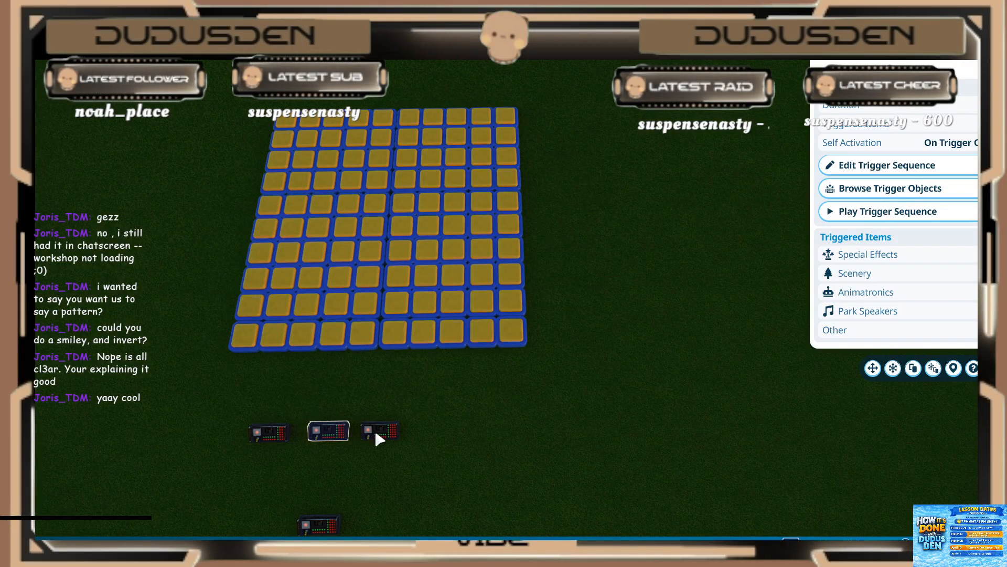
click(856, 165)
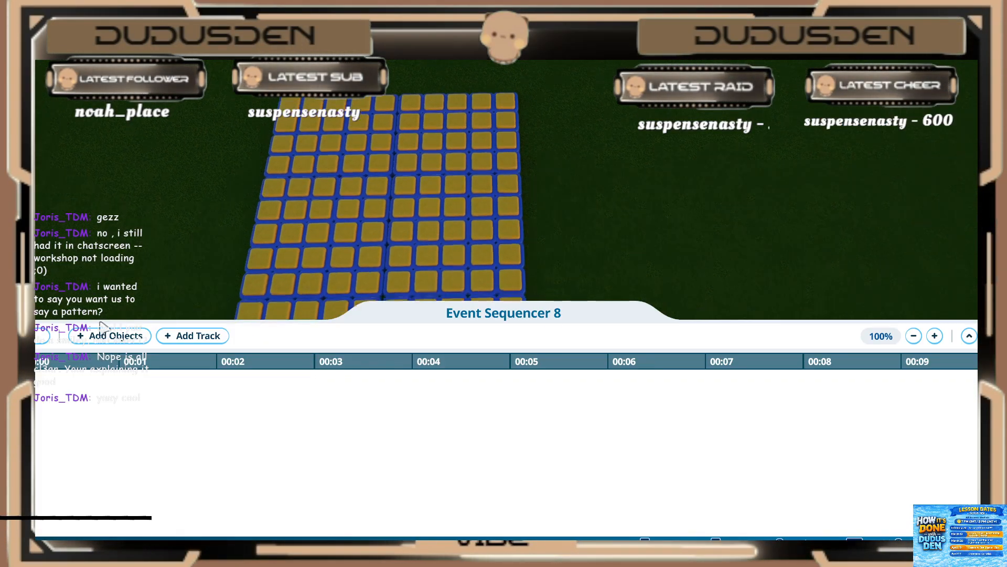
Step: Start adding objects to Event Sequencer 8 and select the grid lights forming the smiley's curved outline from the nearest row to the farthest
click(107, 338)
click(272, 254)
ctrl+click(300, 256)
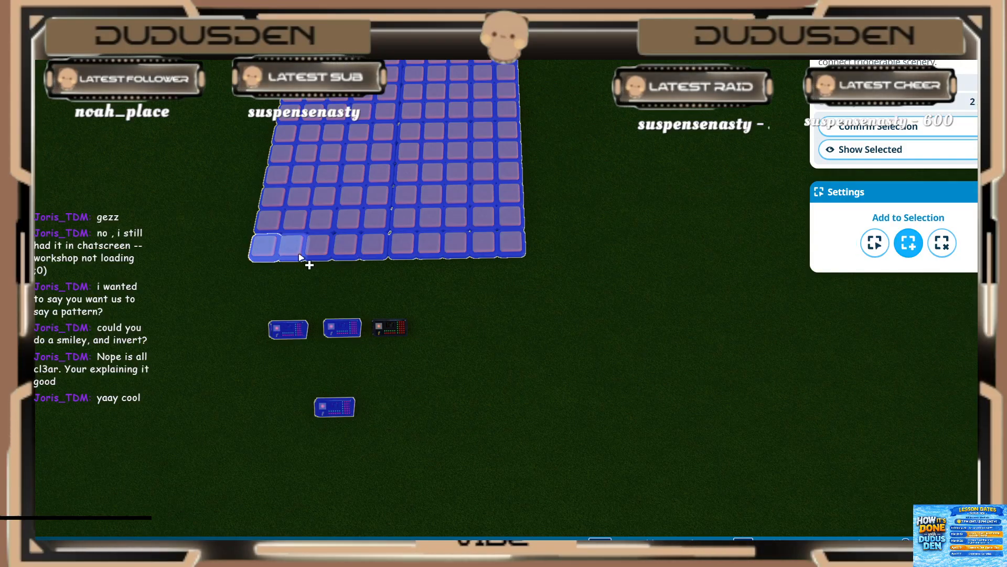
click(374, 245)
click(405, 219)
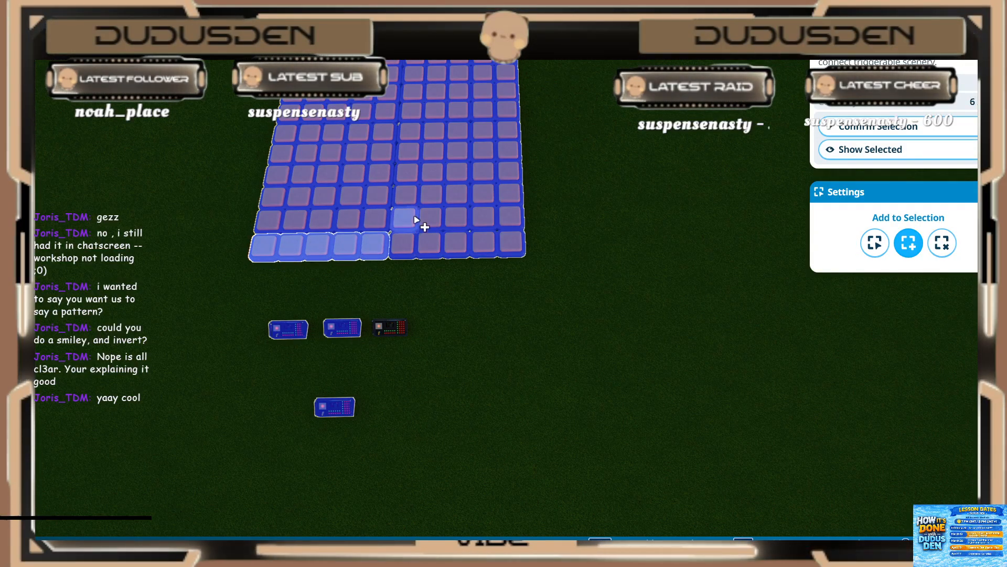
click(431, 196)
click(457, 174)
click(482, 153)
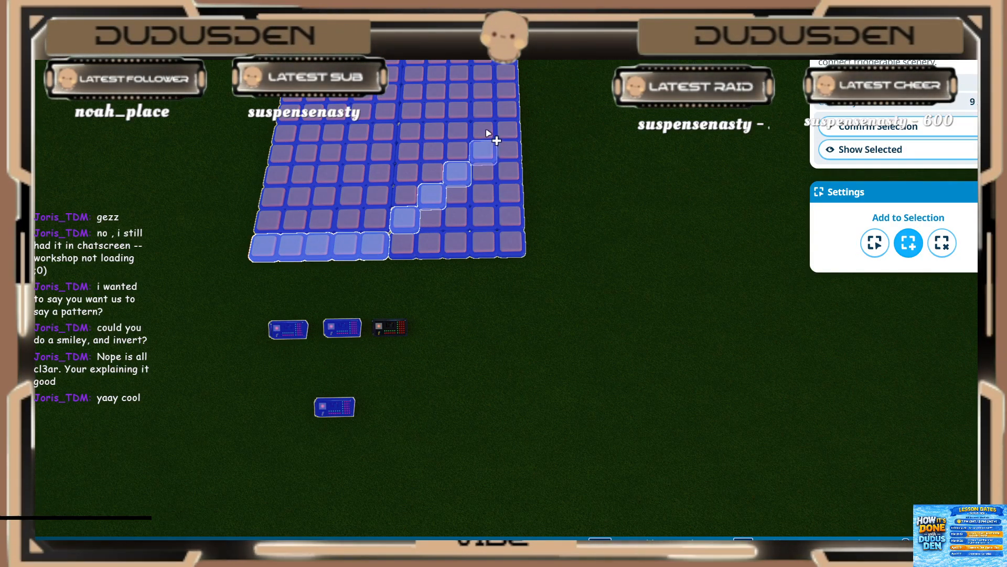
click(483, 132)
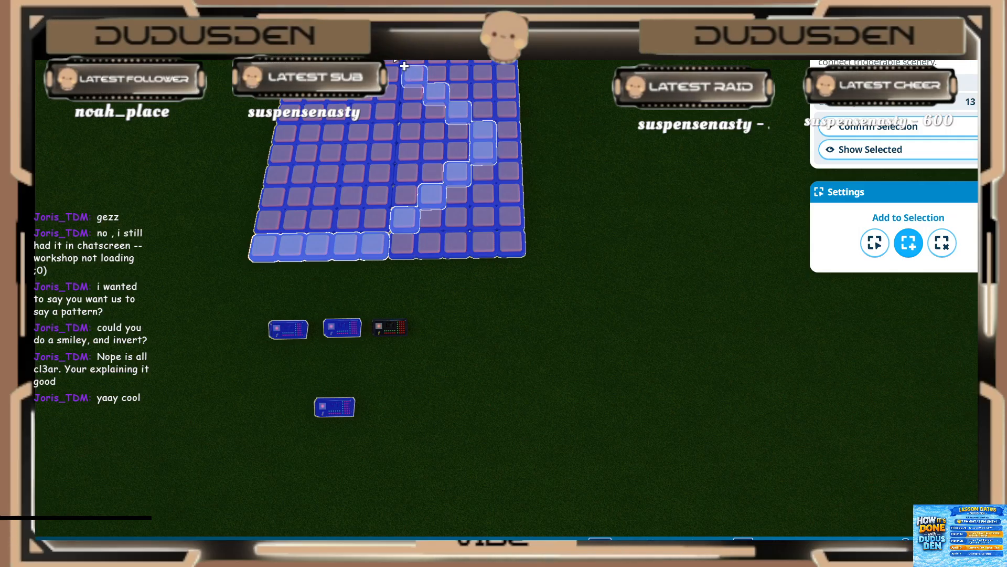
click(393, 57)
click(371, 56)
click(349, 57)
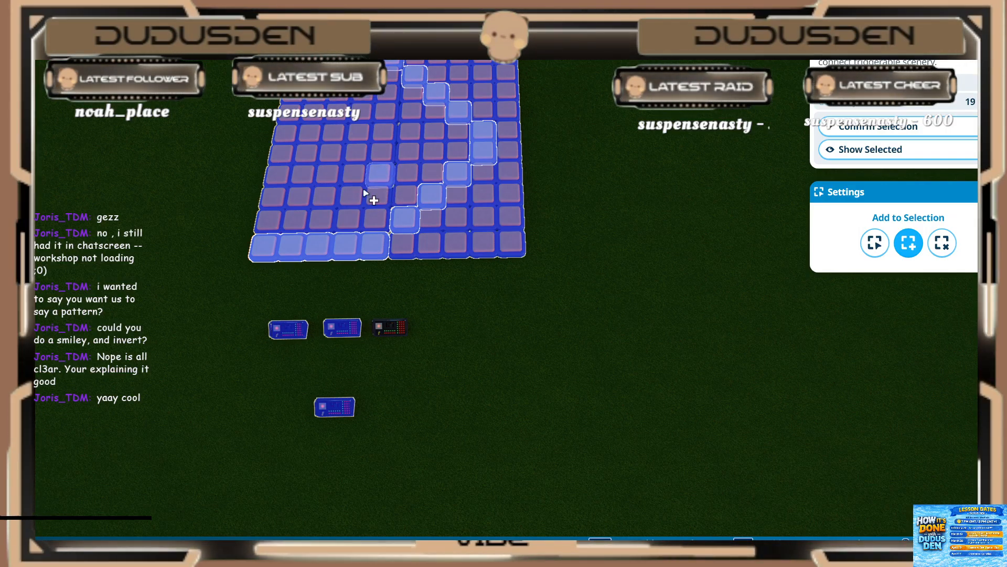
Step: Add the lights for the smiley's mouth and eye to the selection and confirm it
click(299, 198)
click(279, 176)
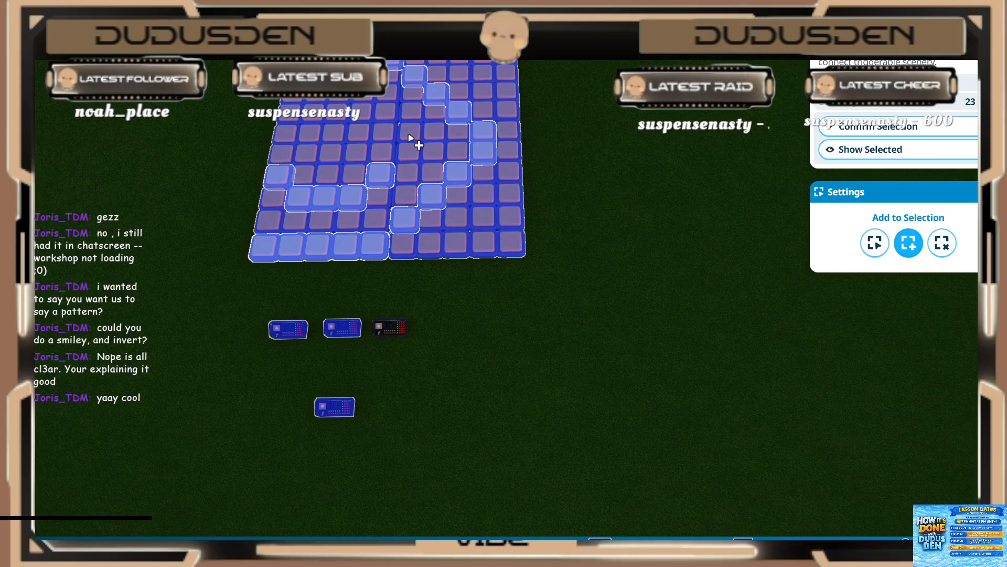
click(410, 134)
scroll(455, 297, down, 2)
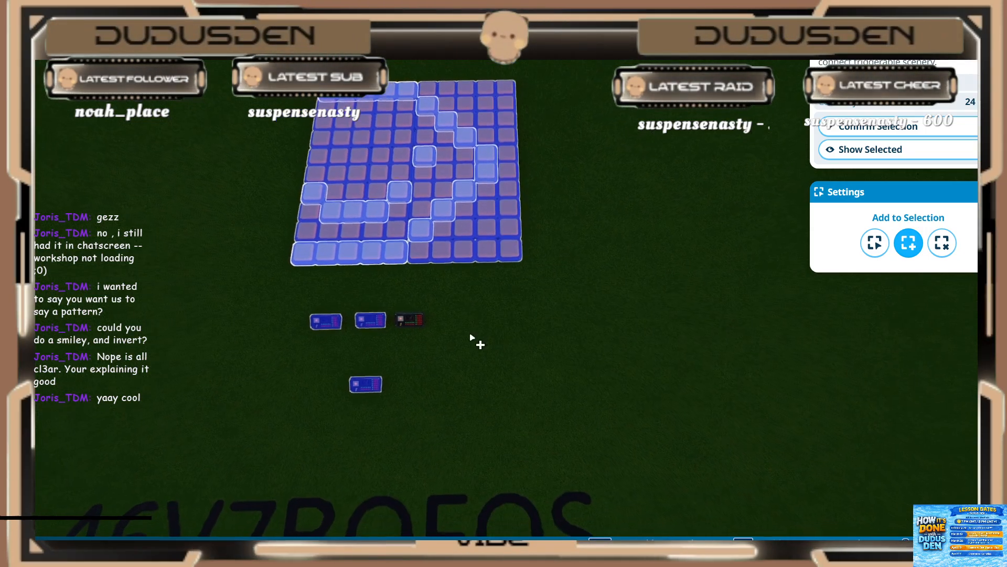
click(883, 132)
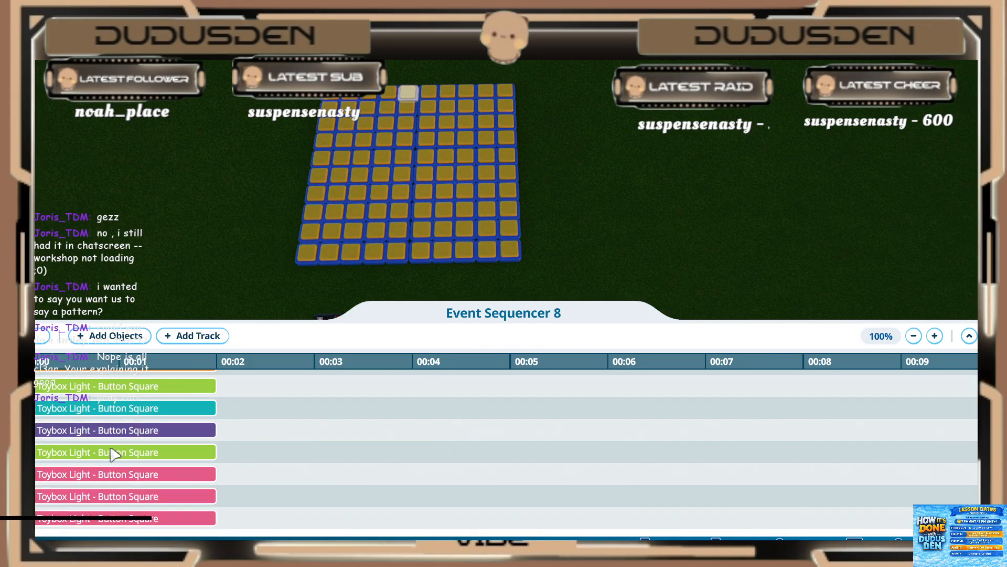
Step: Set the first two (red) lights in Event Sequencer 8 to play for 0.20 s
scroll(111, 448, up, 10)
click(79, 382)
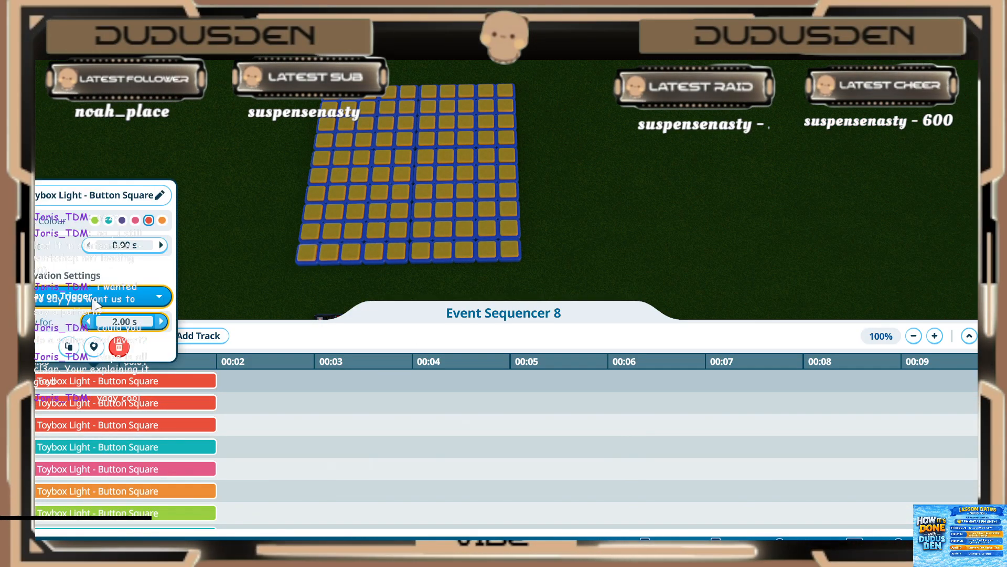
click(124, 321)
text(0.2)
key(Return)
click(58, 397)
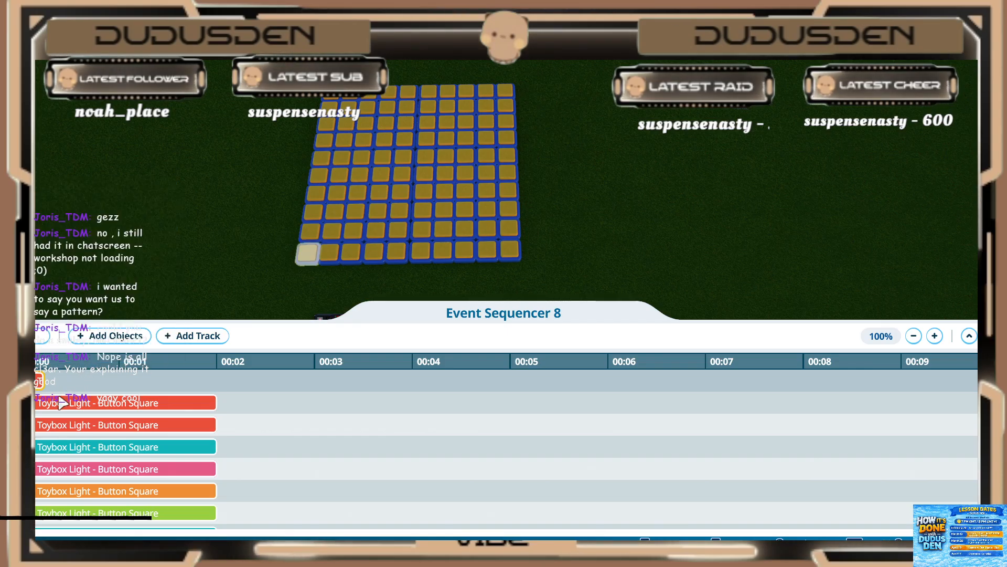
click(62, 403)
click(115, 342)
key(Return)
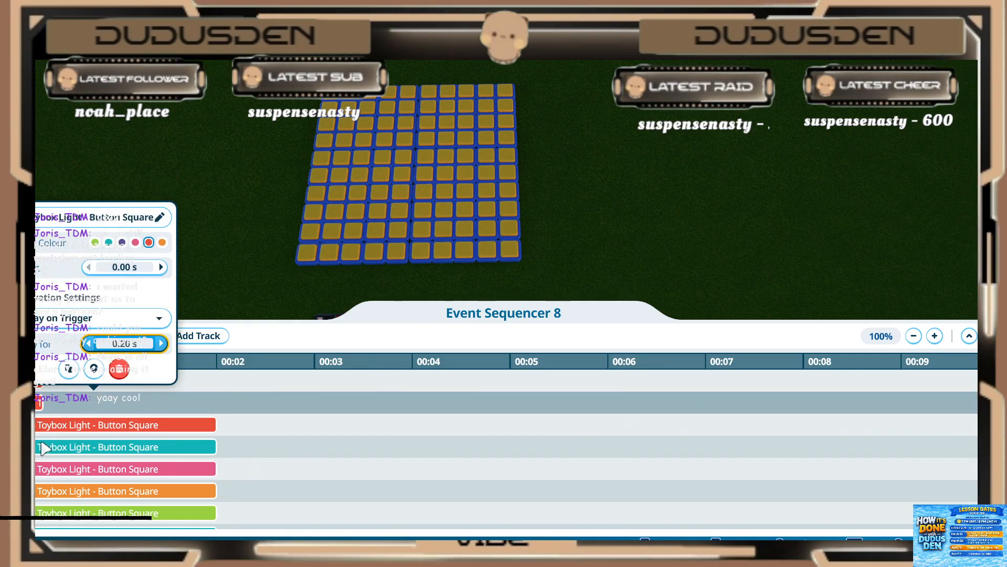
Step: Set the third (red) and fourth (teal) lights to play for 0.20 s
click(57, 428)
click(65, 426)
click(118, 365)
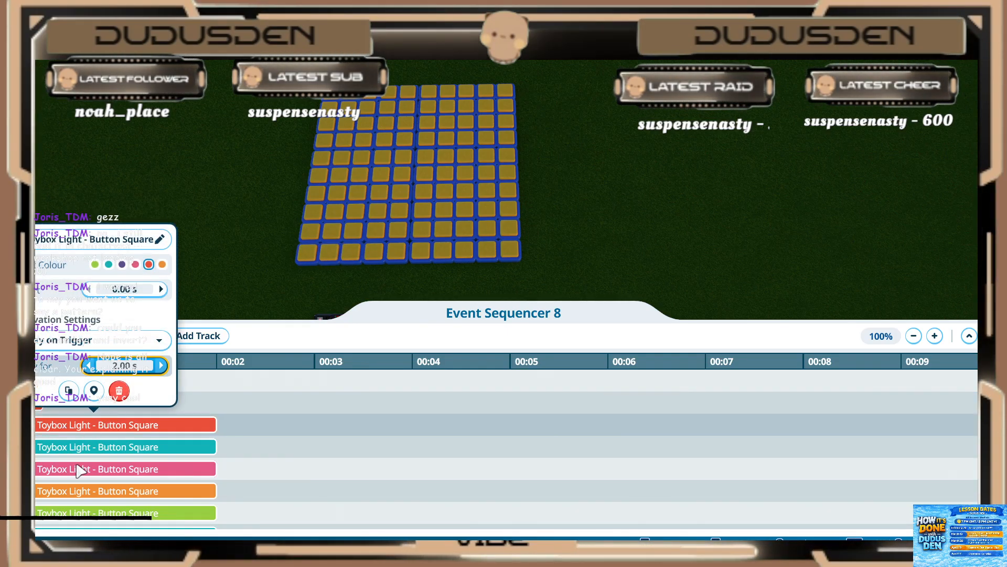
click(64, 452)
click(73, 450)
click(118, 388)
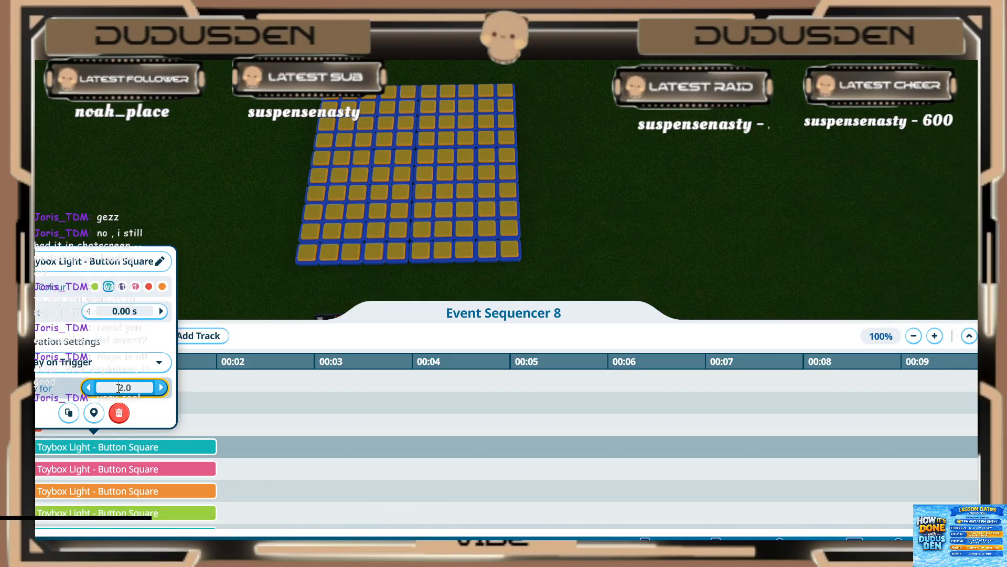
Step: Set the fifth (pink) and sixth (orange) lights to play for 0.20 s
click(78, 470)
click(120, 409)
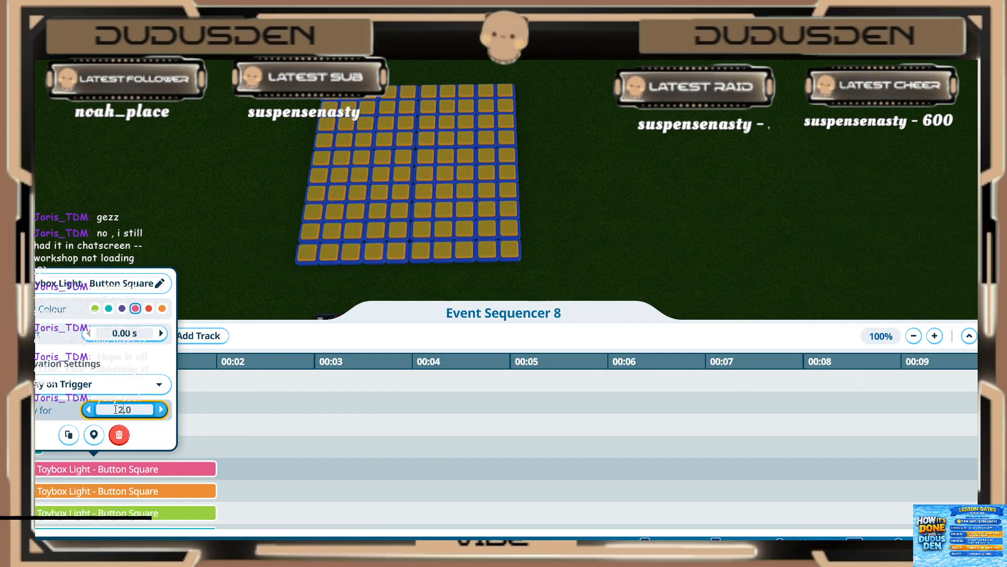
text(0.2)
key(Return)
click(79, 490)
click(84, 491)
click(125, 431)
text(0.2)
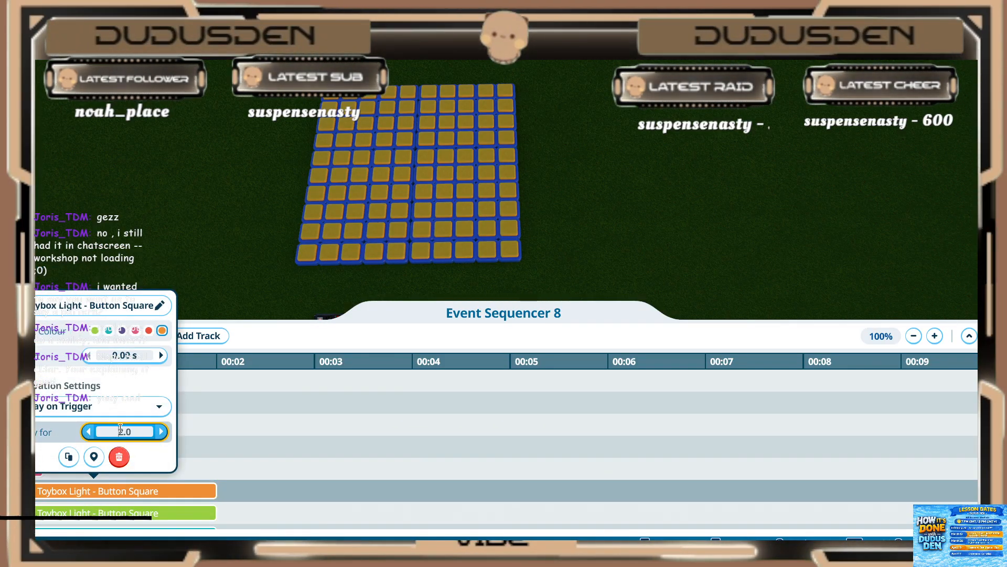
key(Return)
Step: Set the seventh (green) and eighth (teal) lights to play for 0.20 s
click(76, 517)
click(124, 453)
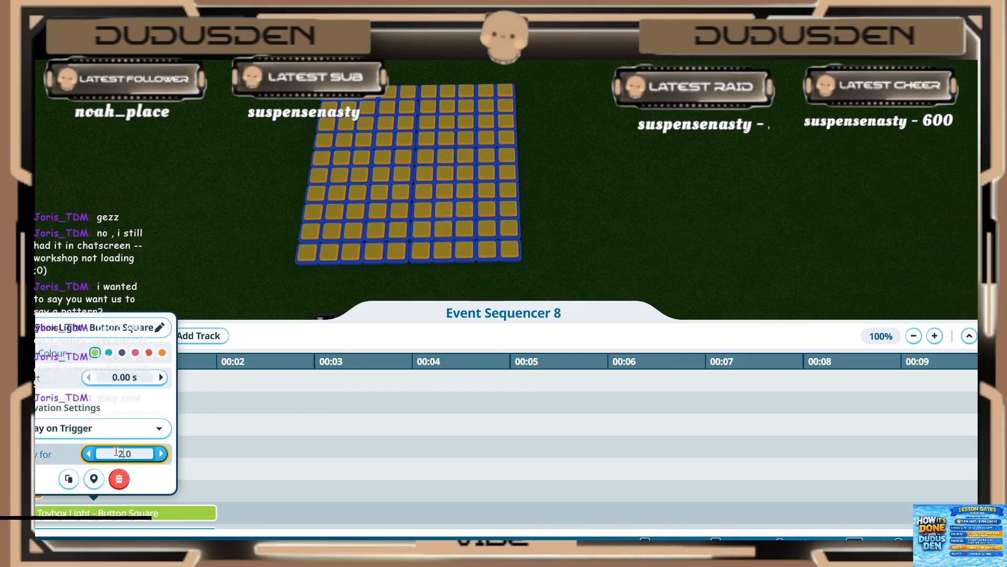
text(0.2)
key(Return)
click(194, 489)
scroll(185, 489, down, 3)
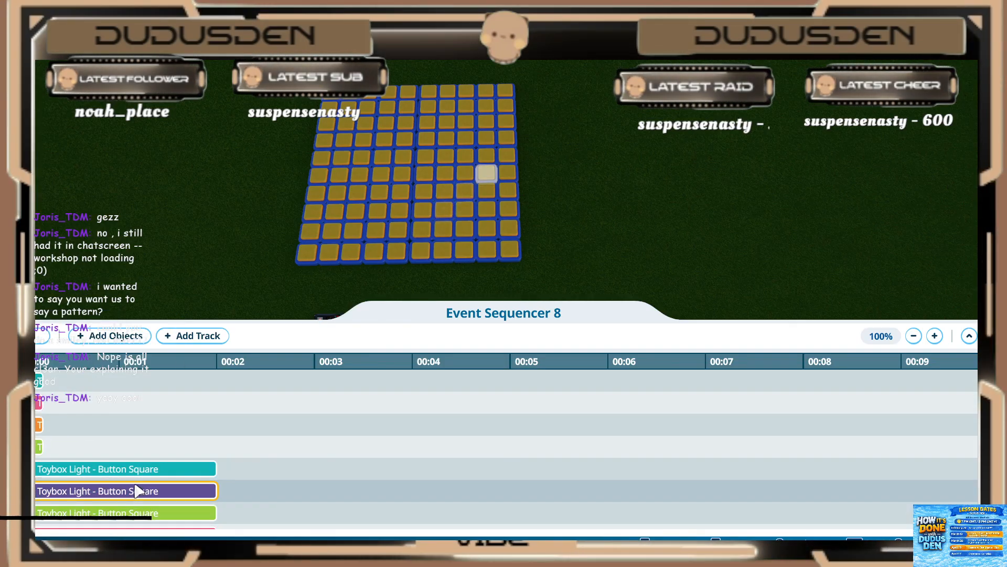
click(139, 471)
click(137, 409)
text(0.2)
key(Return)
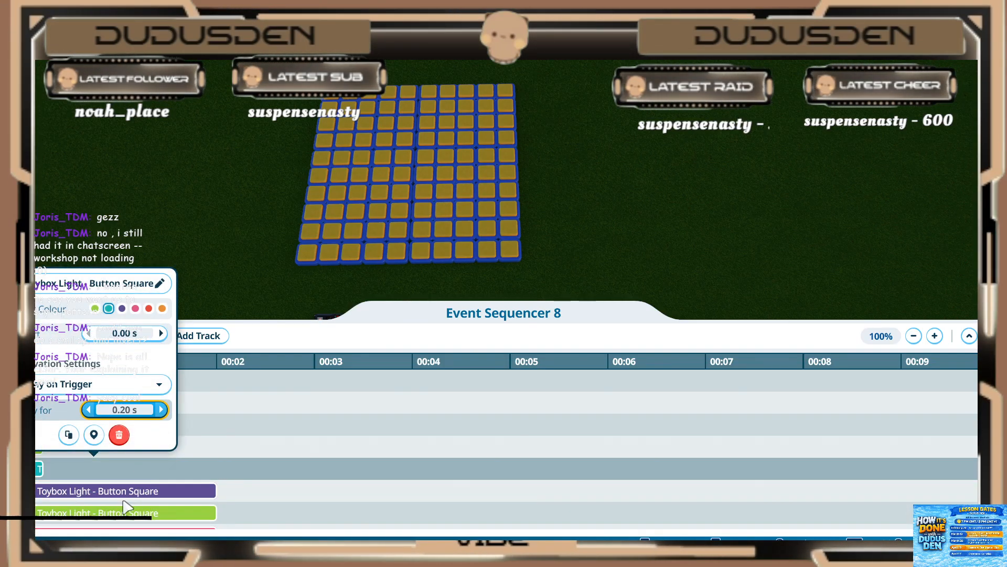
Step: Set the ninth (purple) and tenth (green) lights to play for 0.20 s
click(123, 495)
click(123, 494)
click(128, 433)
text(0.2)
key(Return)
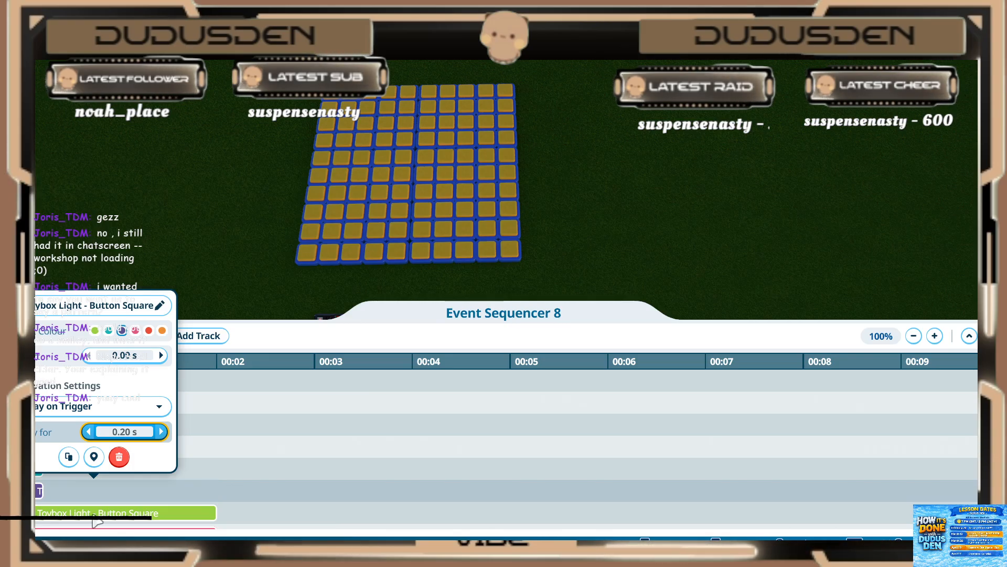
click(116, 513)
click(116, 513)
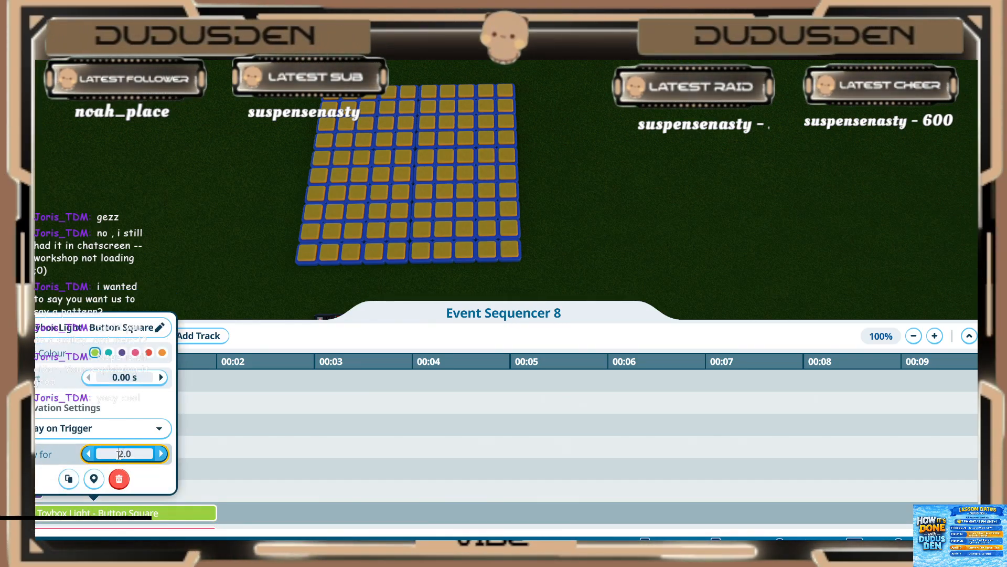
key(Return)
click(209, 474)
Step: Set the eleventh (pink) light to play for 0.20 s
scroll(208, 474, down, 2)
click(124, 490)
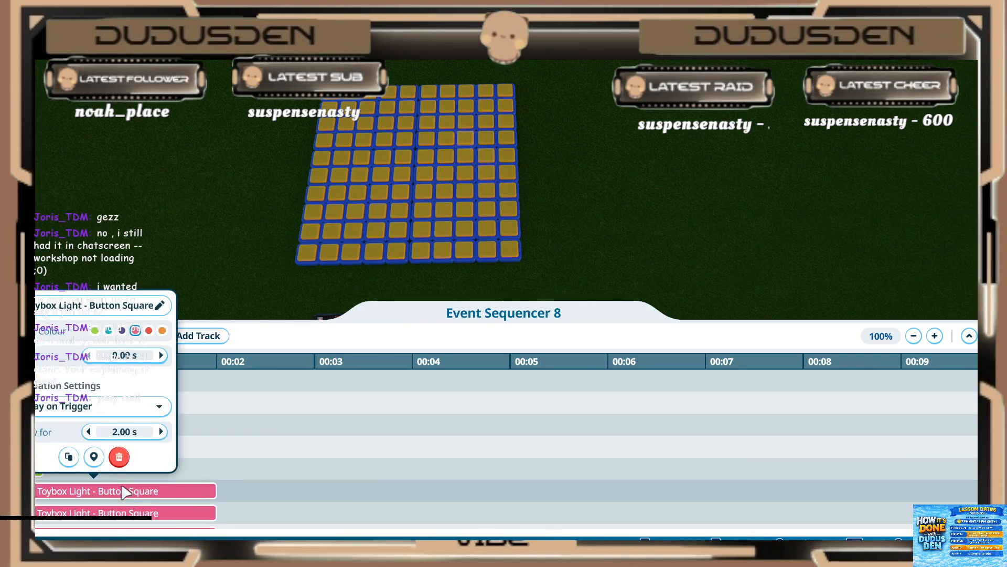
click(132, 431)
text(.2)
key(Return)
click(153, 513)
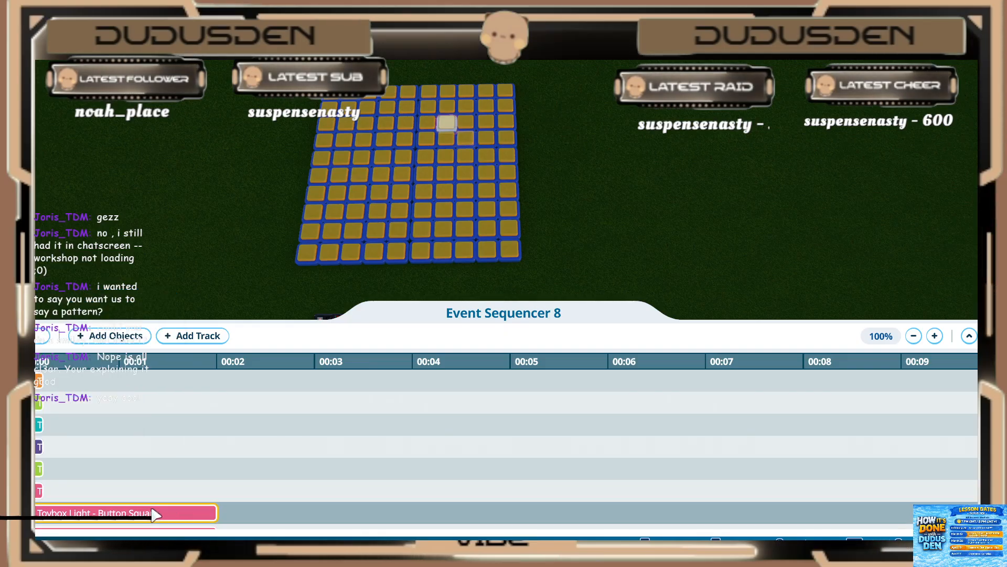
Step: Set the twelfth and thirteenth (both pink) lights to play for 0.20 s
click(153, 514)
click(128, 453)
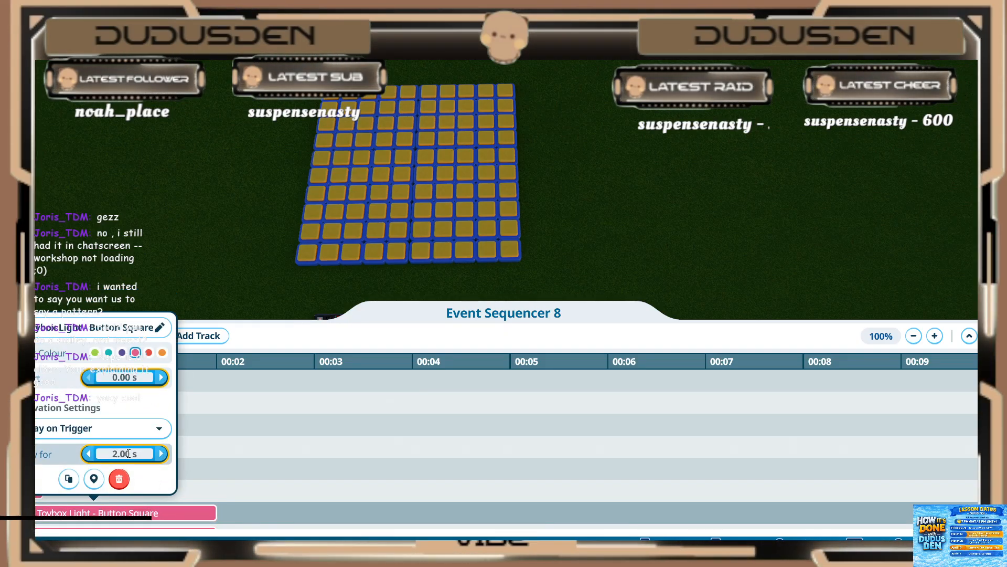
text(.2)
key(Return)
click(201, 472)
scroll(198, 473, down, 2)
click(160, 492)
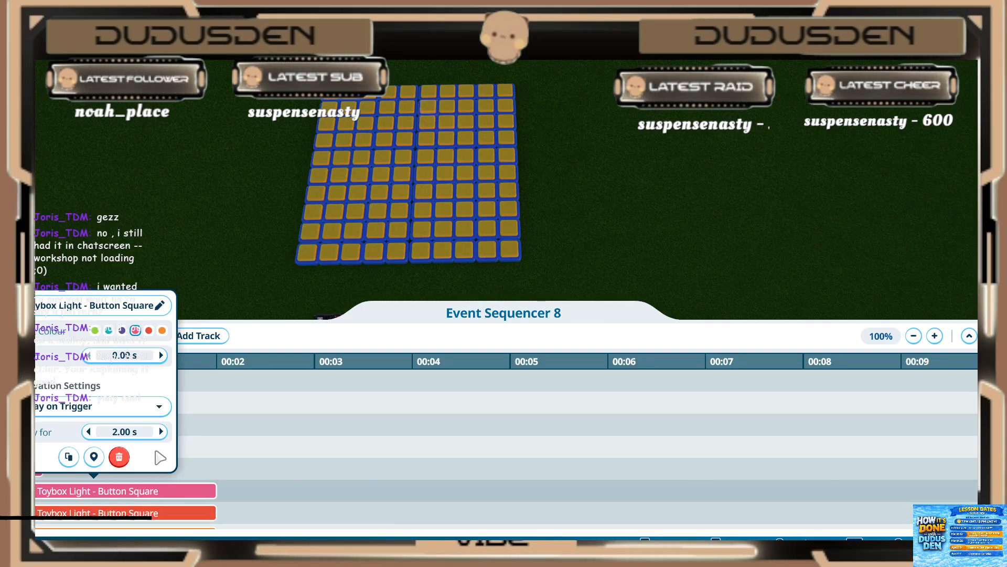
click(131, 431)
text(.2)
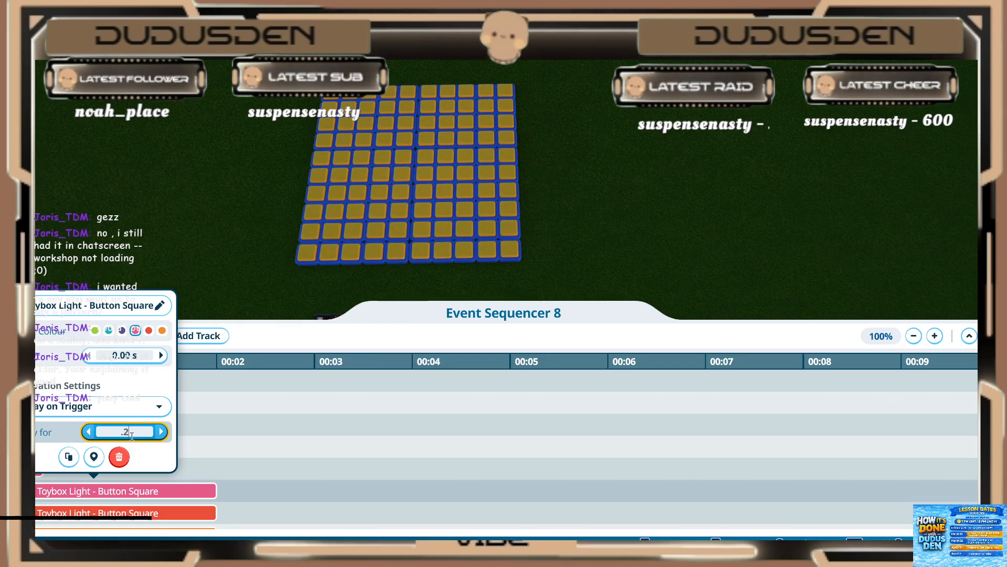
key(Return)
click(198, 499)
Step: Set the fourteenth (red) light to play for 0.20 s
click(148, 518)
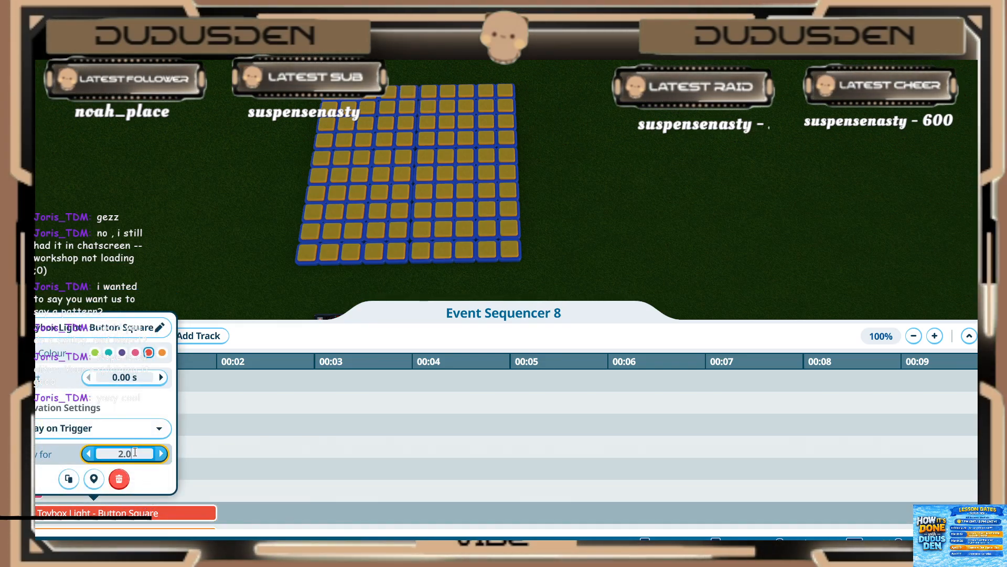
key(BackSpace)
key(BackSpace)
key(BackSpace)
text(.2)
key(Return)
click(205, 493)
scroll(189, 489, down, 3)
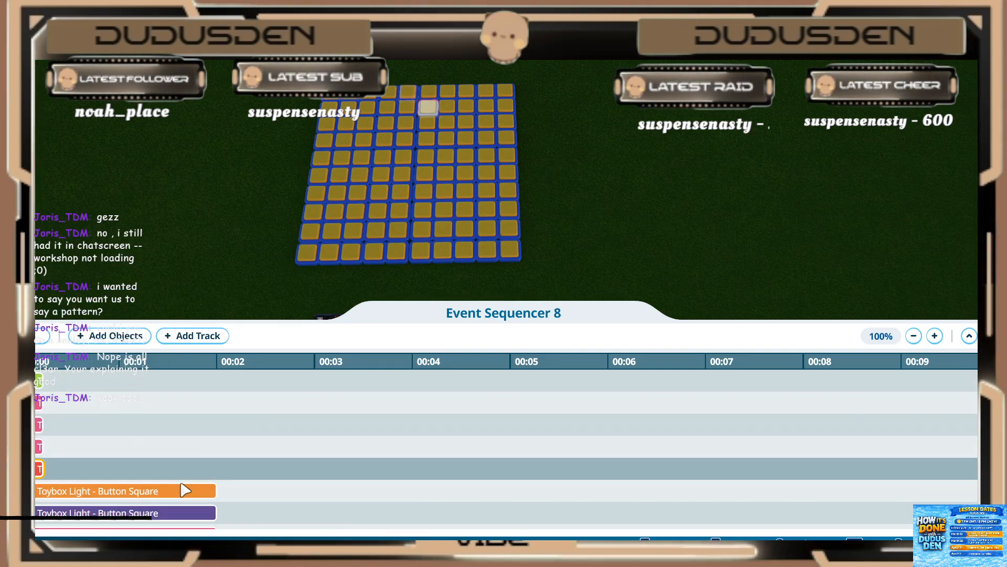
Step: Set the fifteenth (orange) and sixteenth (purple) lights to play for 0.20 s
click(149, 472)
click(138, 407)
text(.)
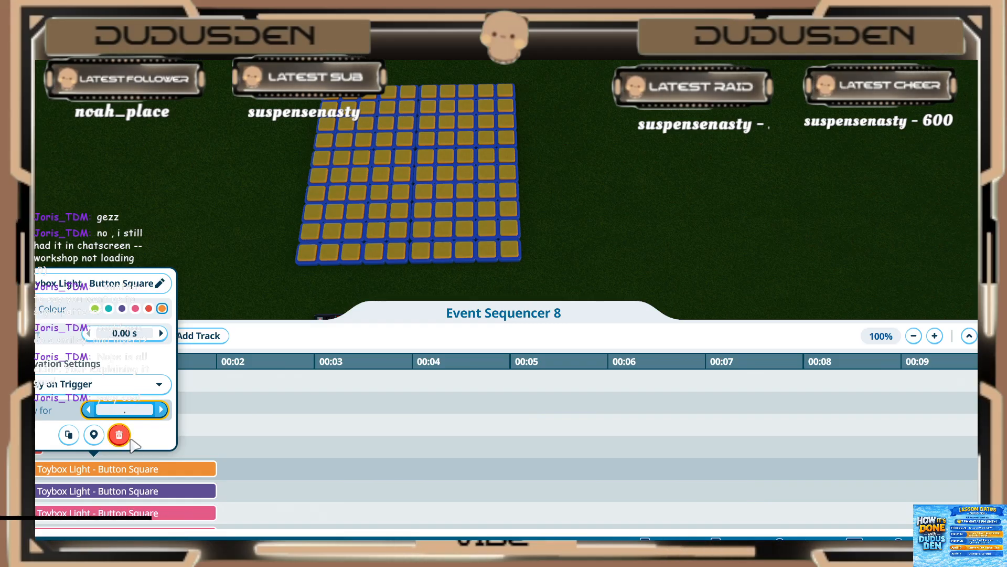
text(2)
key(Return)
click(184, 485)
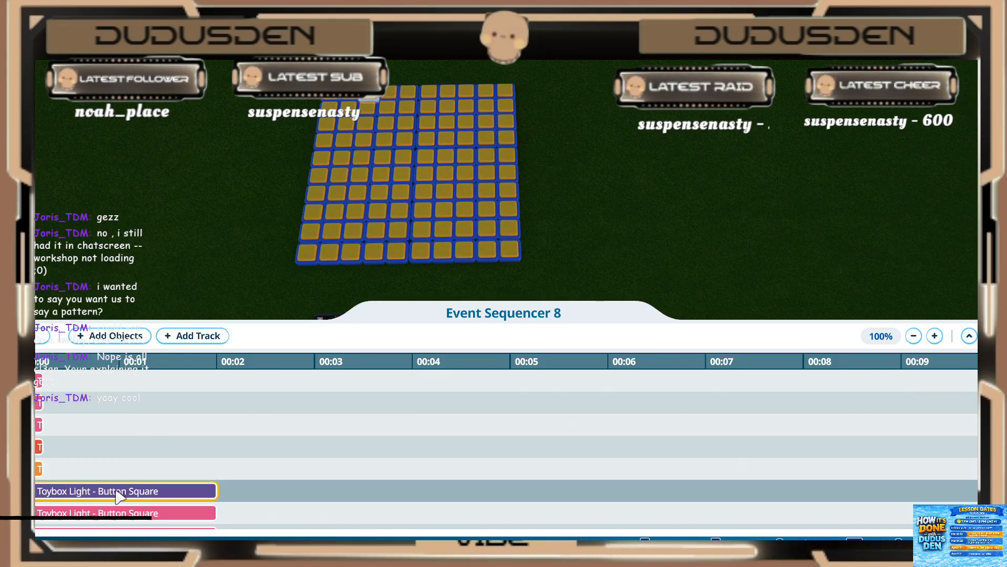
click(120, 496)
click(141, 430)
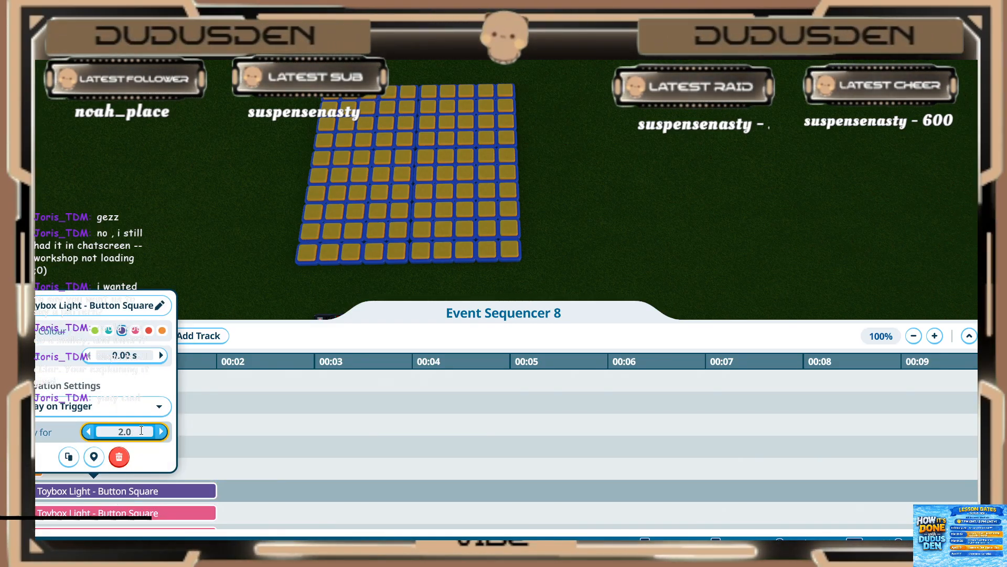
text(.2)
key(Return)
click(177, 488)
Step: Set the seventeenth and eighteenth (both pink) lights to play for 0.20 s
click(151, 513)
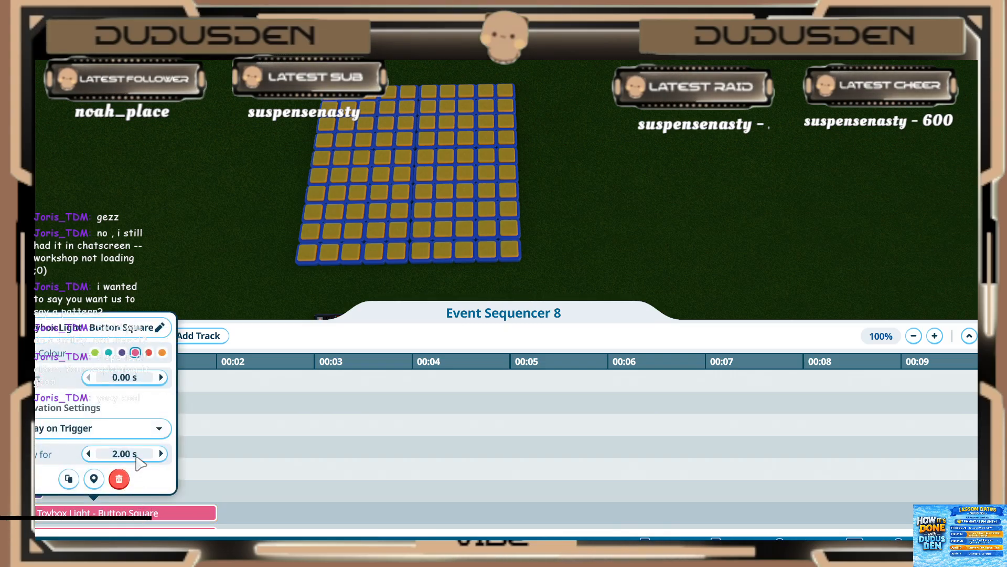
click(136, 457)
text(.2)
key(Return)
click(186, 493)
scroll(192, 495, down, 2)
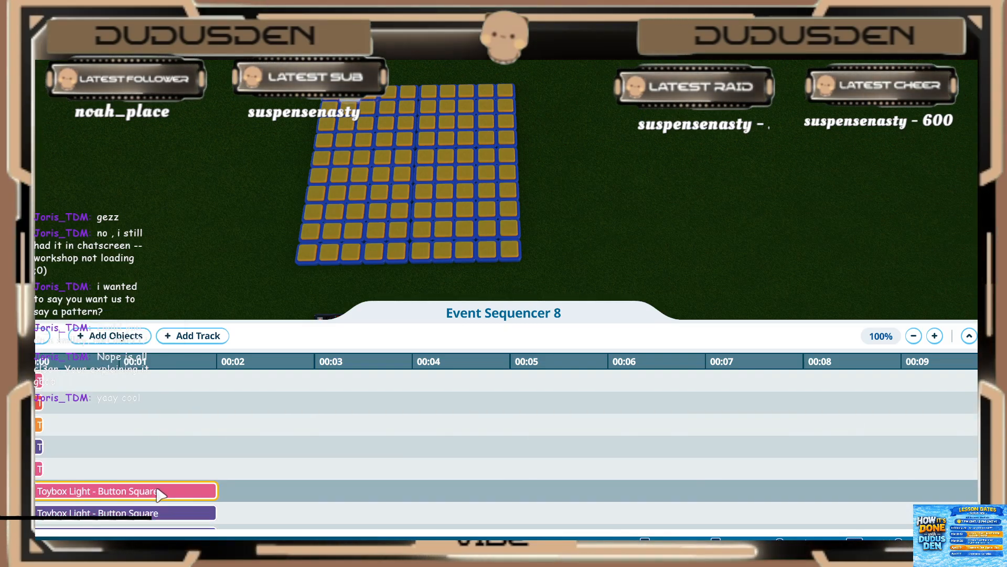
click(160, 494)
click(159, 426)
text(.2)
key(Return)
scroll(160, 491, down, 1)
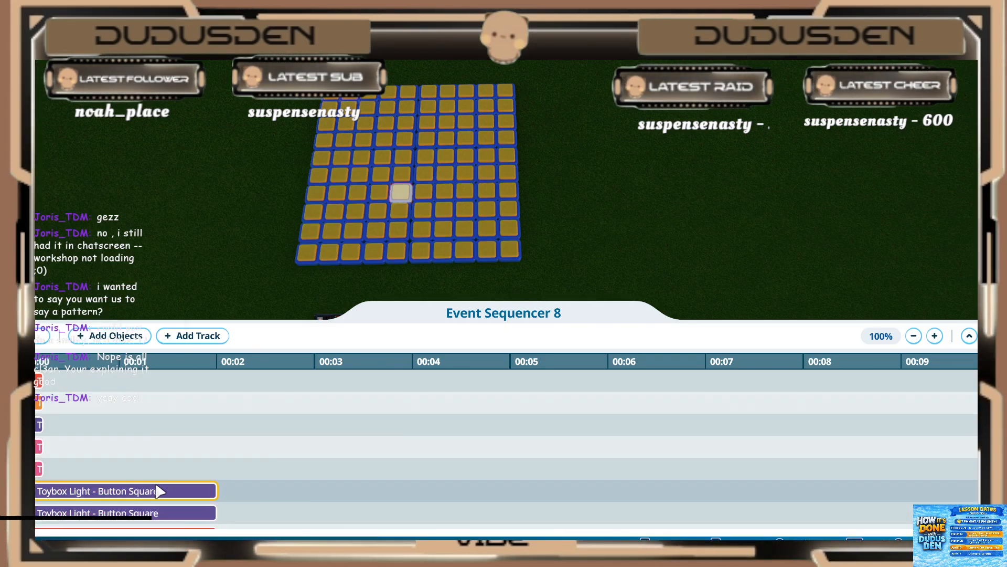
Step: Set the nineteenth and twentieth (both purple) lights to play for 0.20 s
click(160, 491)
click(125, 431)
text(.2)
key(Return)
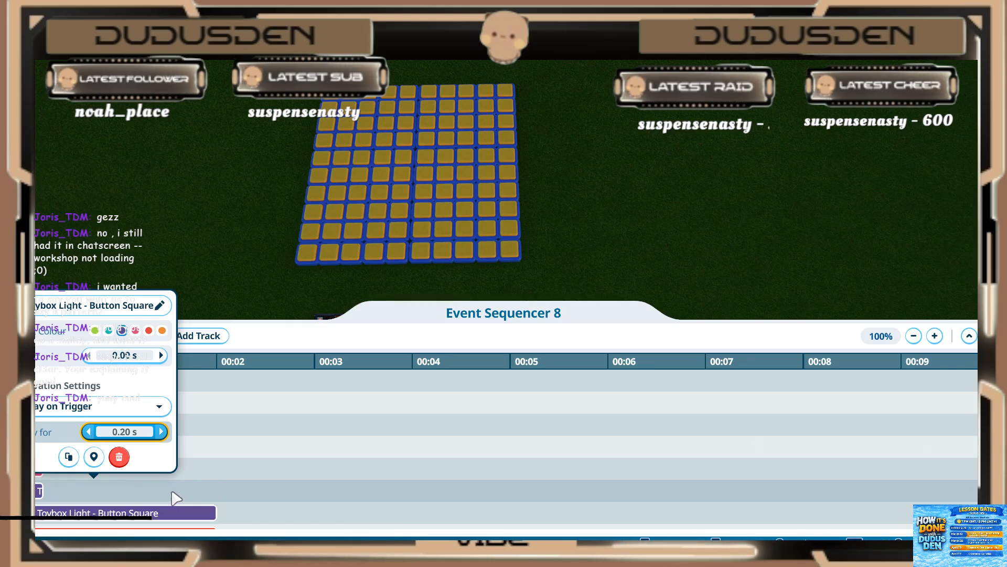
click(176, 498)
click(142, 513)
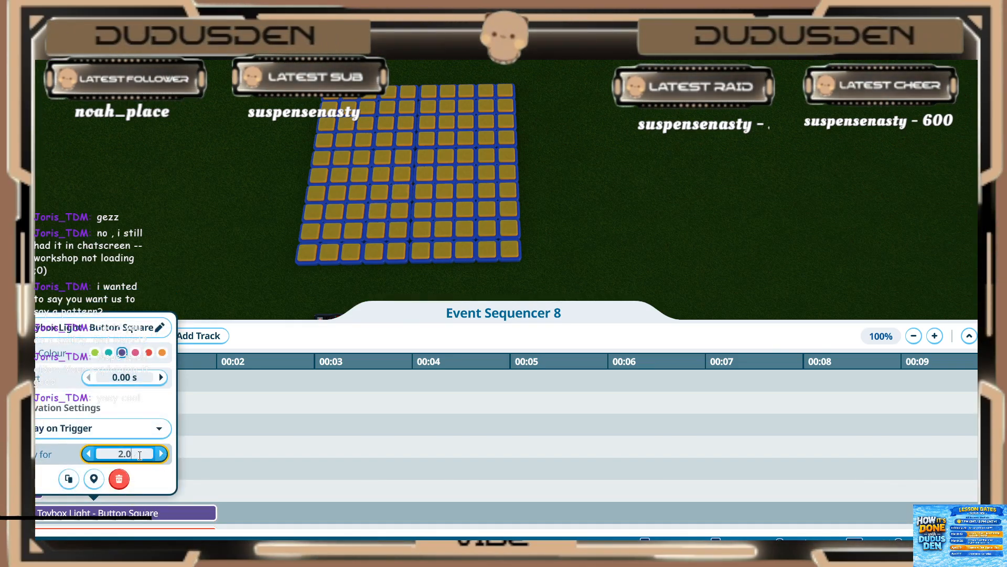
click(207, 490)
scroll(179, 492, down, 1)
Step: Set the twenty-first (red) and twenty-second (green) lights to play for 0.20 s
click(178, 515)
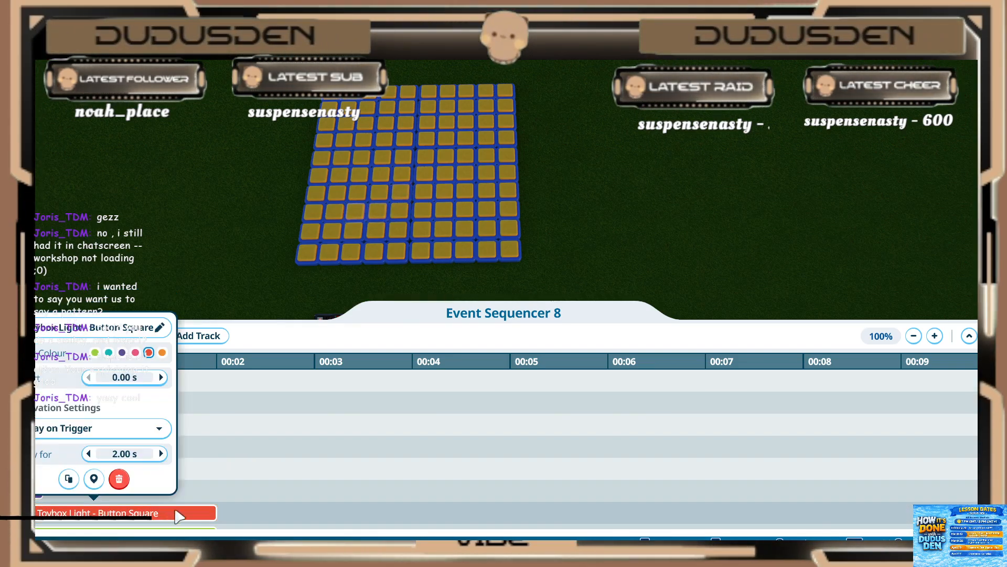
click(131, 453)
text(.2)
key(Return)
click(201, 498)
scroll(195, 498, down, 2)
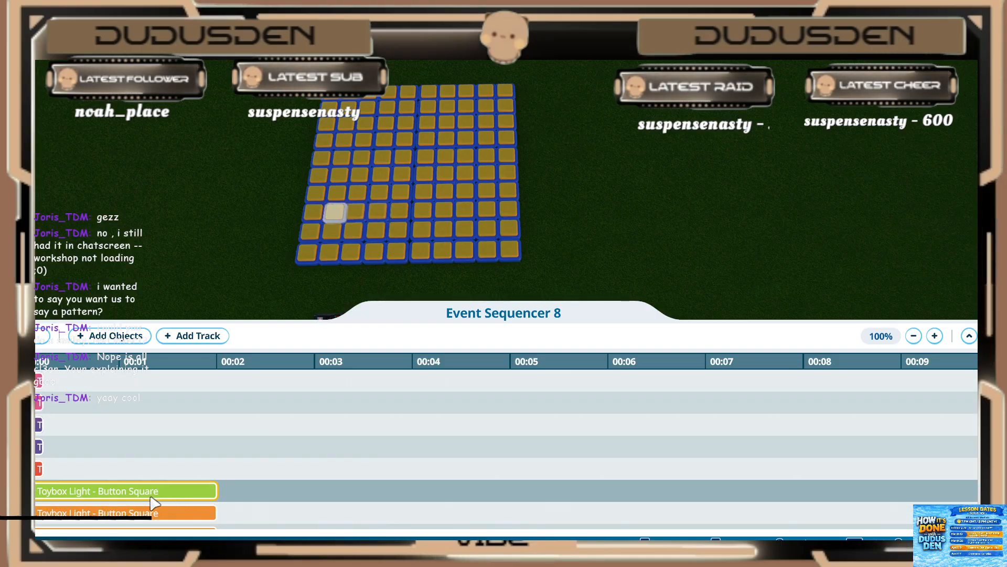
click(152, 496)
click(131, 454)
text(.2)
key(Return)
Step: Set the last two (orange) lights to play for 0.20 s
click(166, 510)
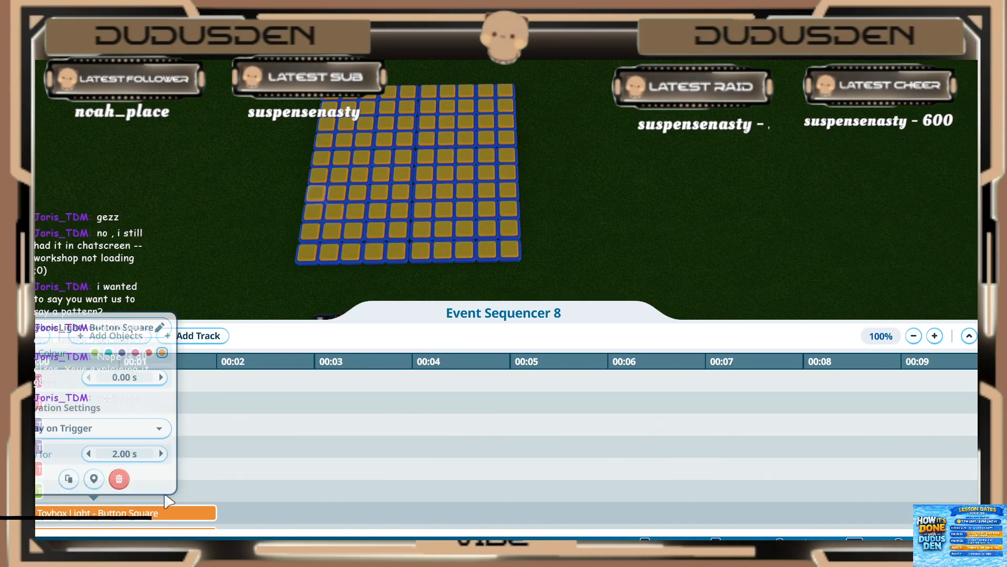
click(136, 454)
text(.2)
key(Return)
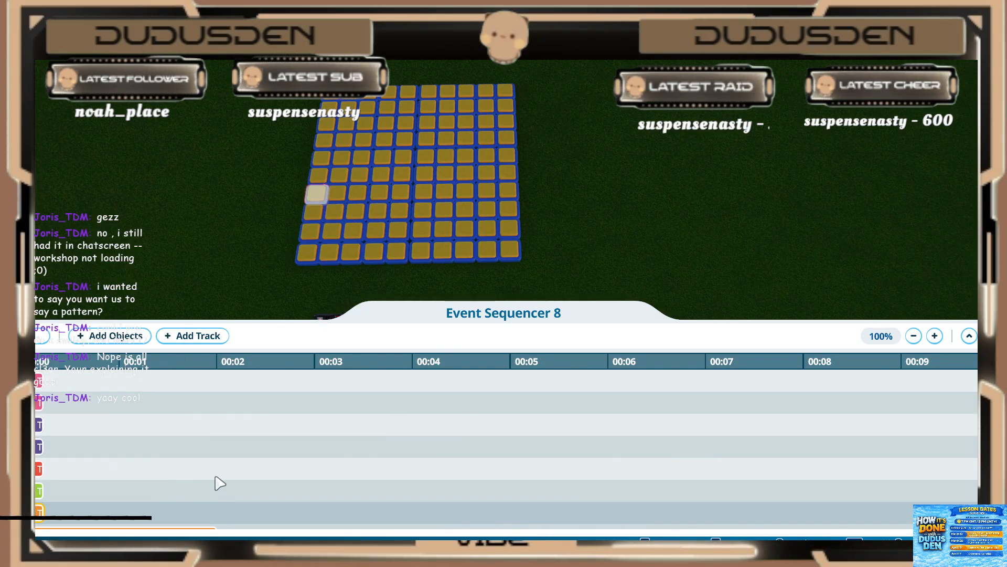
click(147, 518)
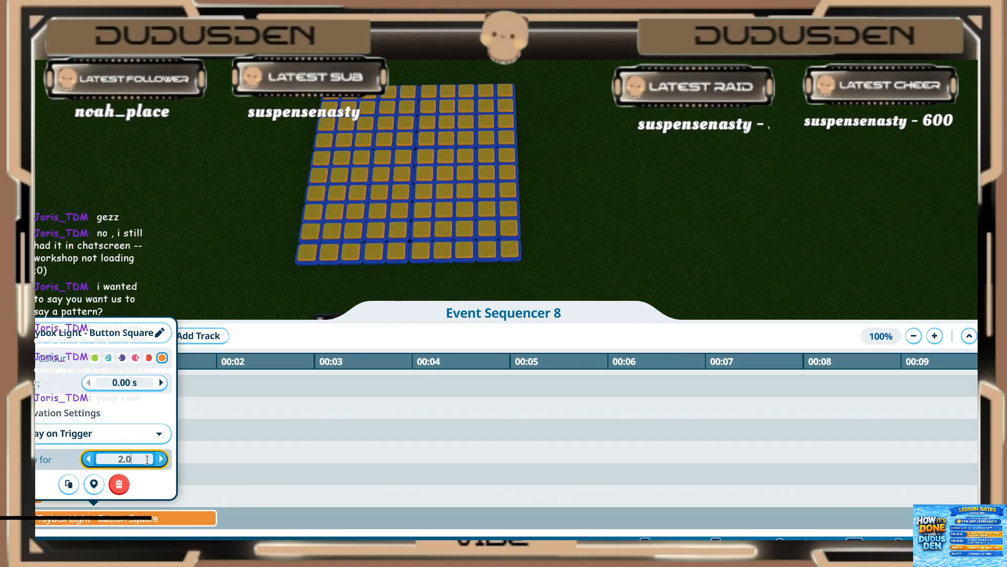
click(156, 463)
text(.2)
key(Return)
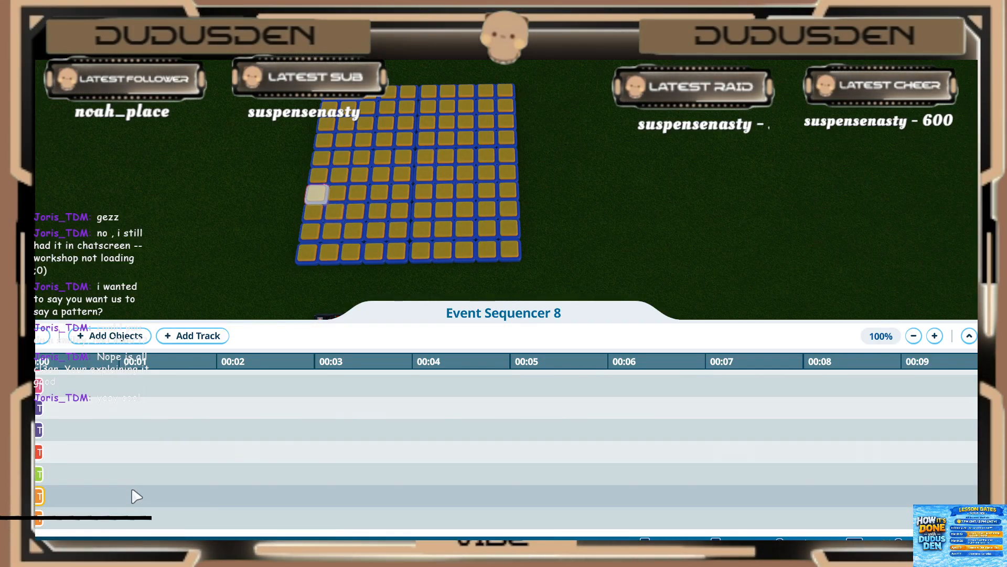
Step: Add the 21 grid lights forming the next smiley frame's outer arc, eye and mouth line to Event Sequencer 8
scroll(136, 496, up, 15)
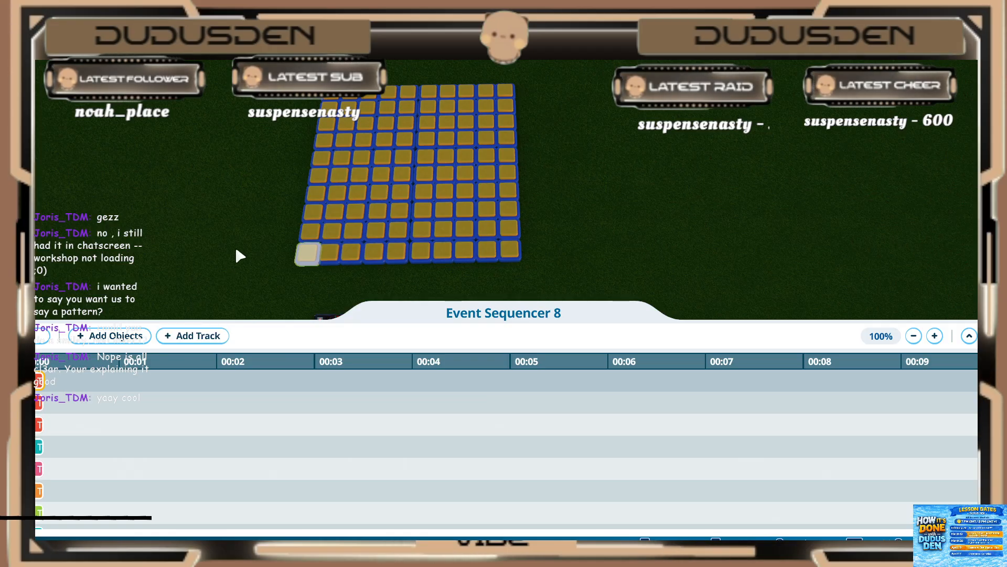
middle_drag(235, 244, 252, 249)
key(s)
key(s)
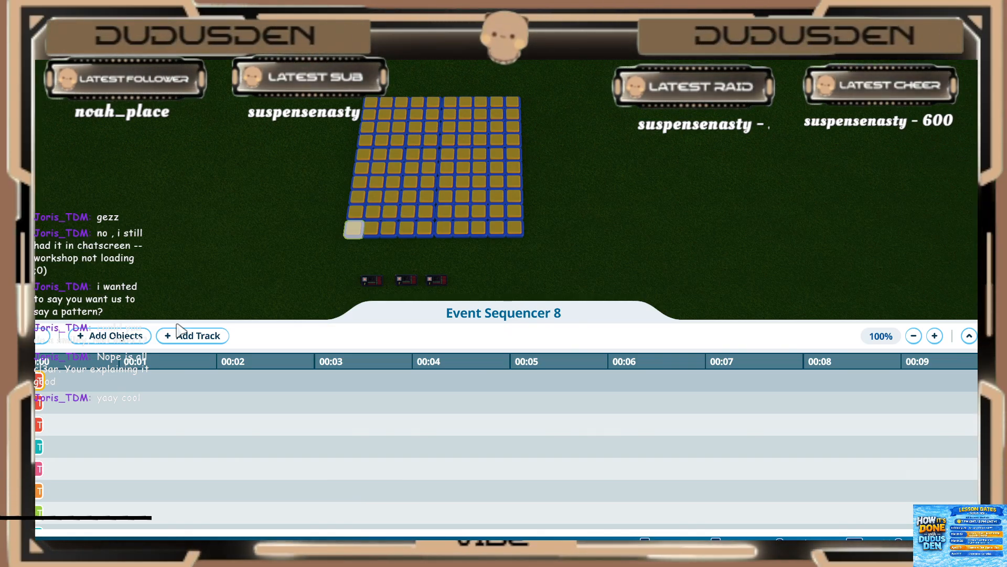
click(97, 338)
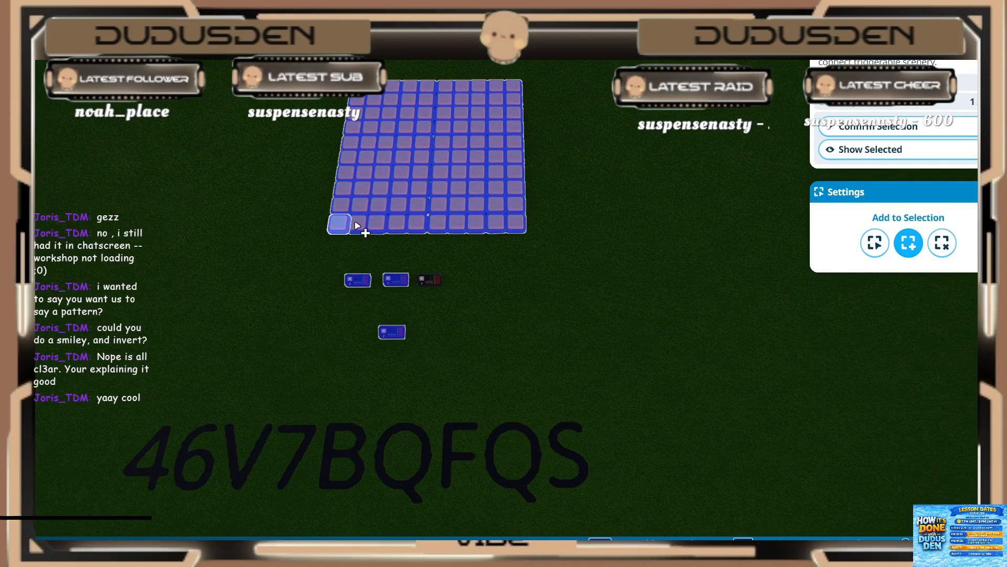
click(402, 225)
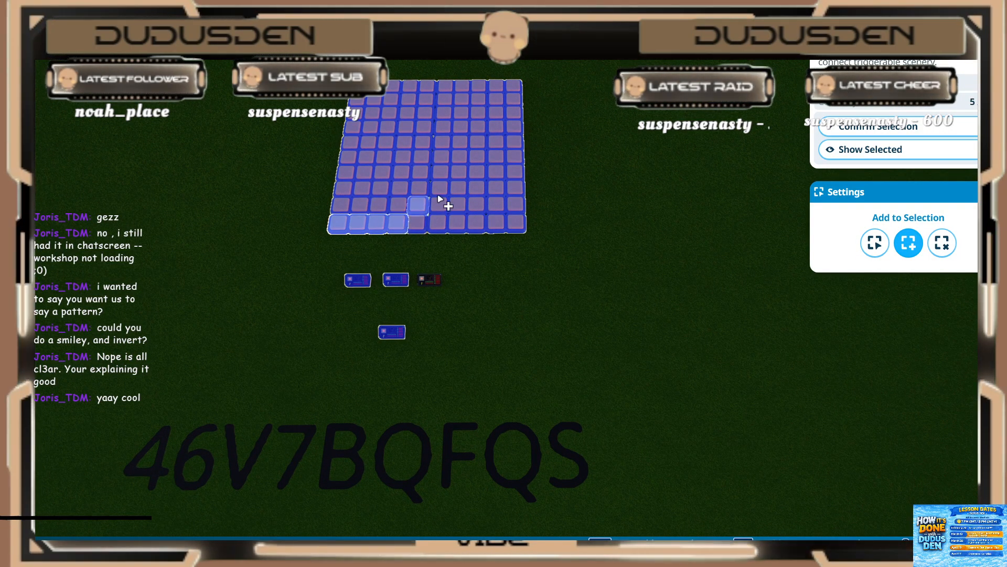
click(441, 190)
click(459, 175)
click(477, 158)
click(478, 144)
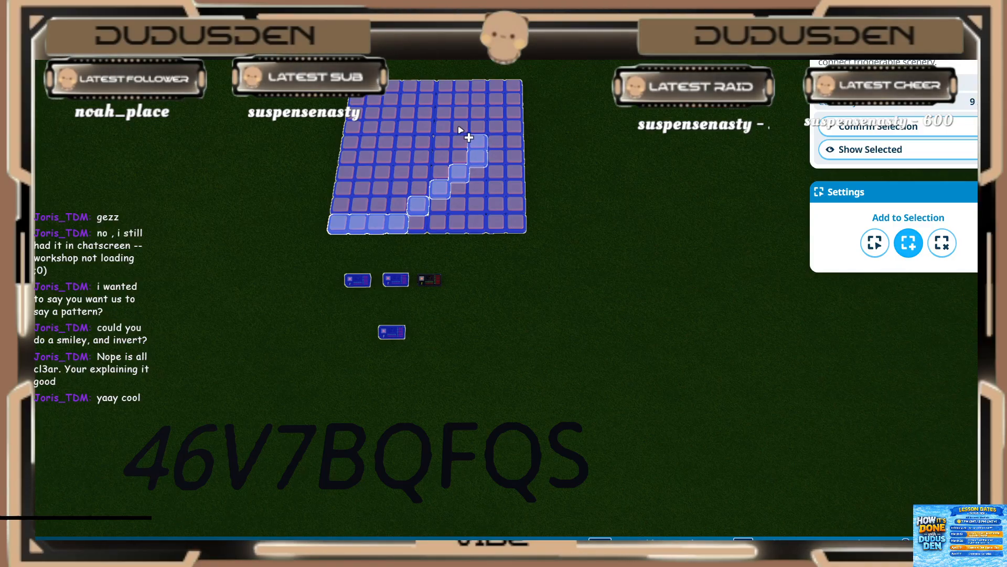
click(460, 126)
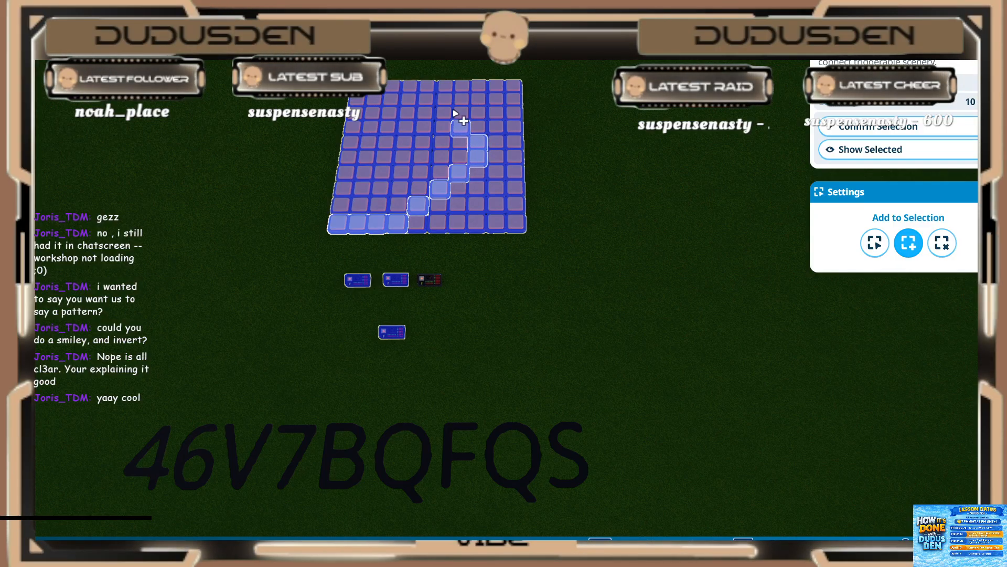
click(410, 86)
click(393, 86)
click(378, 99)
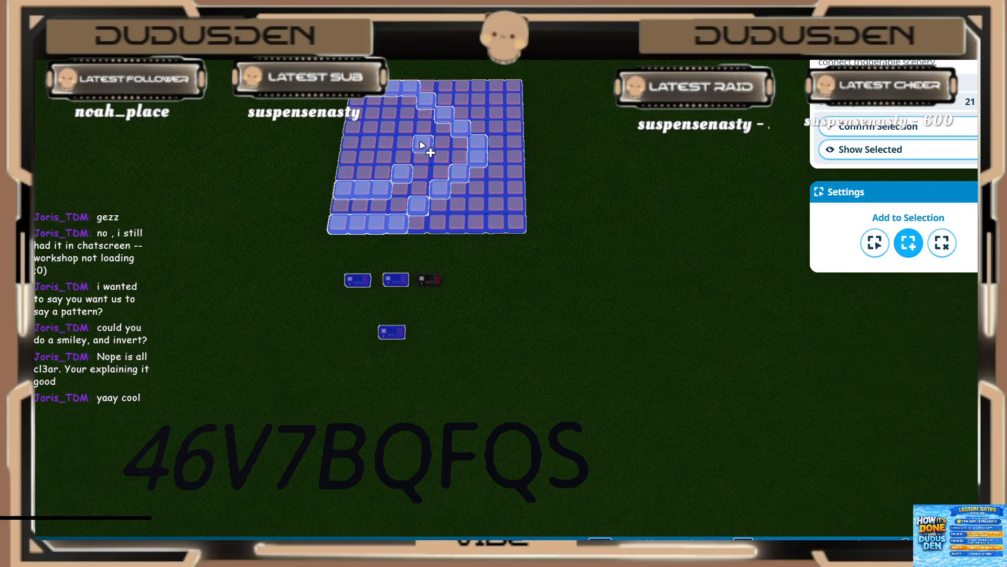
click(846, 133)
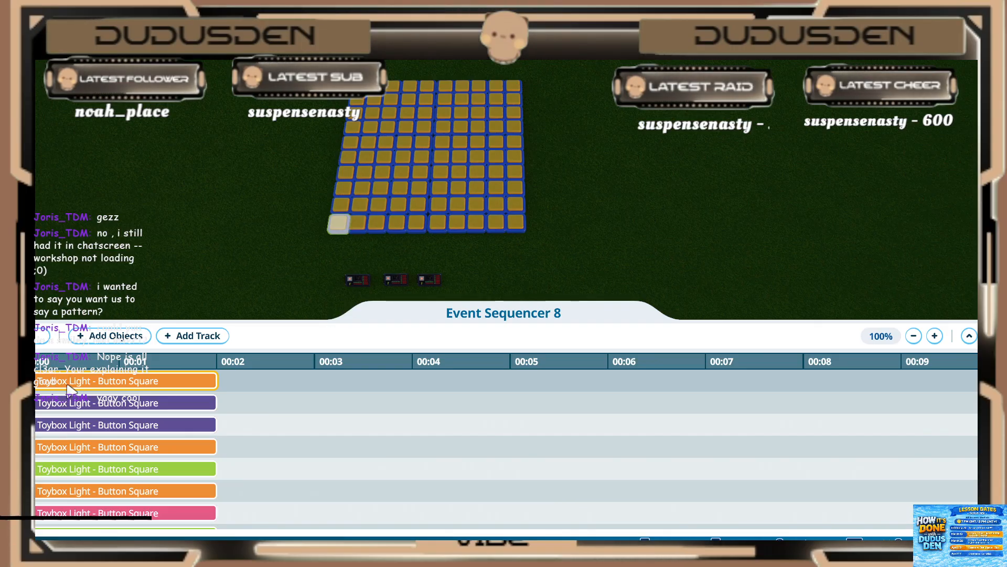
Step: Set the first newly added (orange) light to start at 0.20 s and play for 0.20 s
click(66, 385)
click(112, 243)
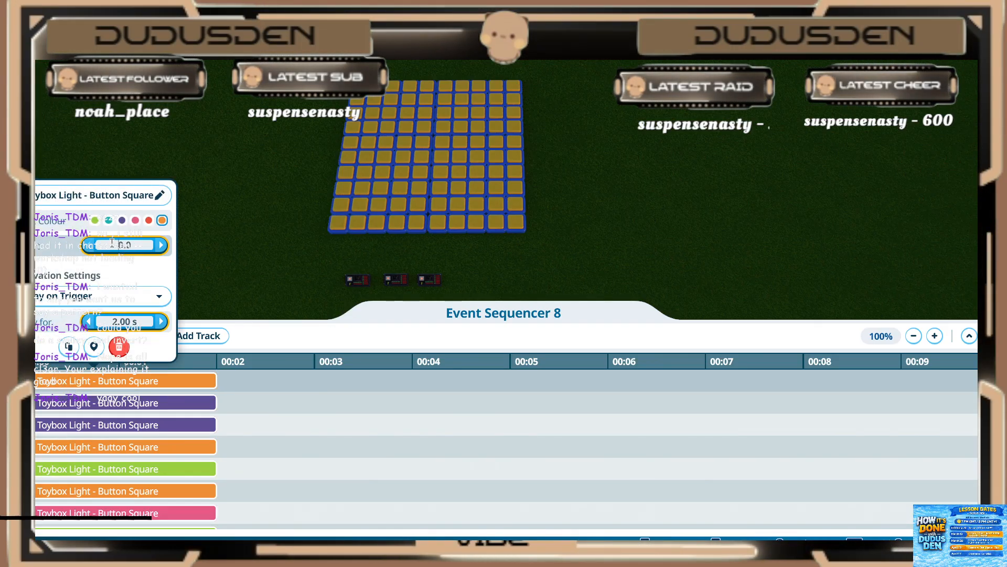
text(0.2)
click(123, 321)
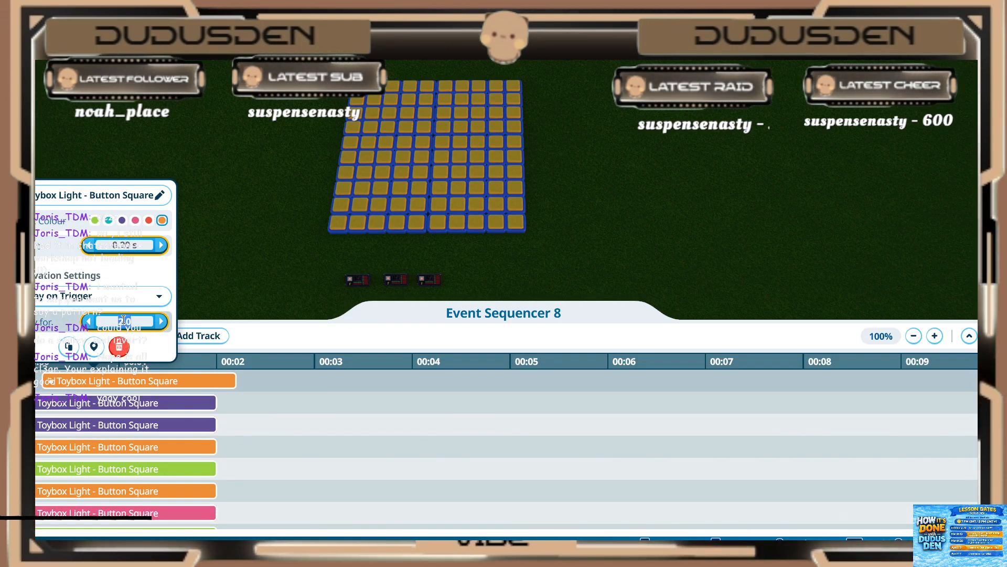
text(0.2)
click(86, 416)
Step: Set the second new light (purple) to start at 0.20 s and play for 0.20 s
click(80, 405)
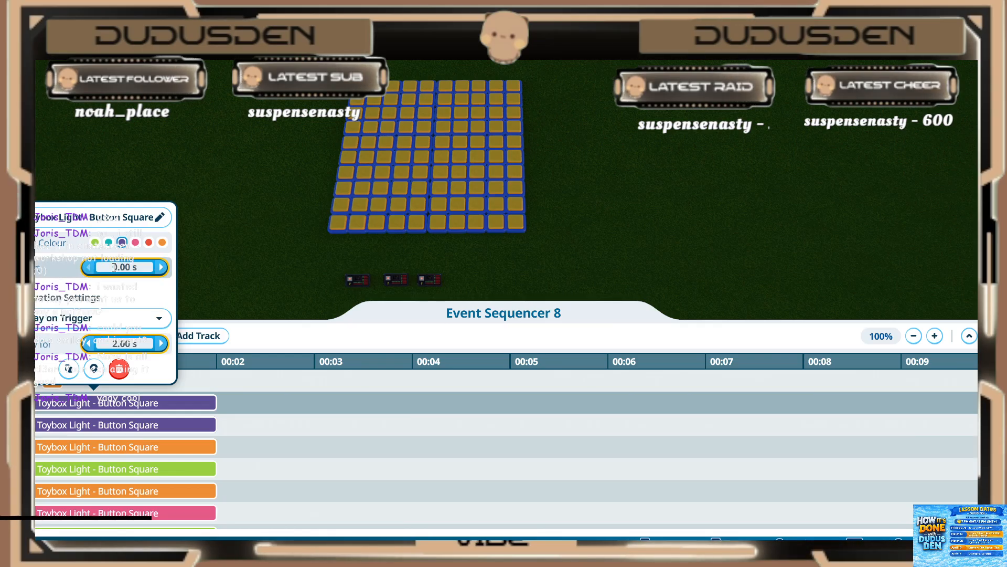
click(114, 267)
text(0.2)
click(122, 342)
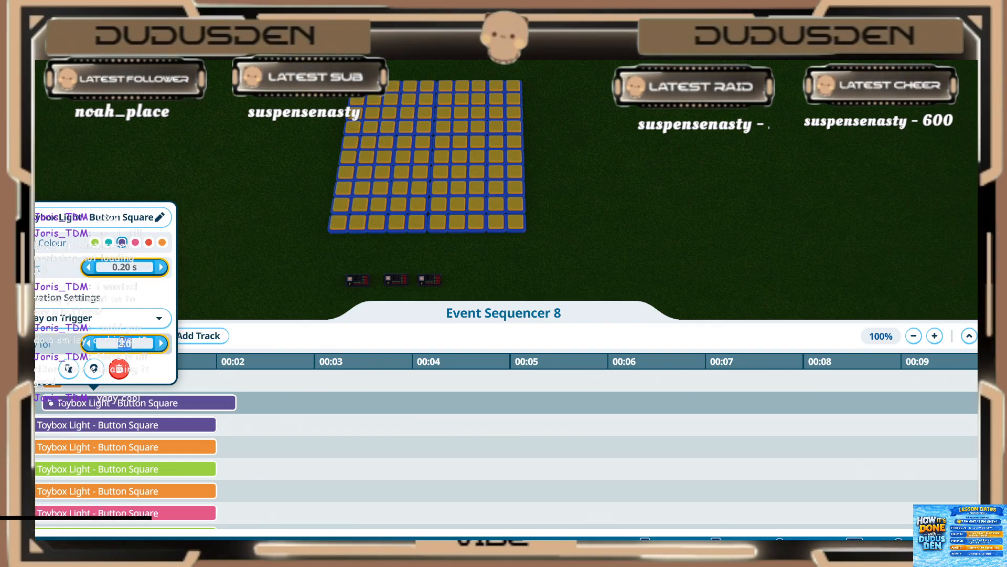
key(BackSpace)
key(Return)
Step: Set the third new light (purple) to start at 0.20 s and play for 0.20 s
click(104, 424)
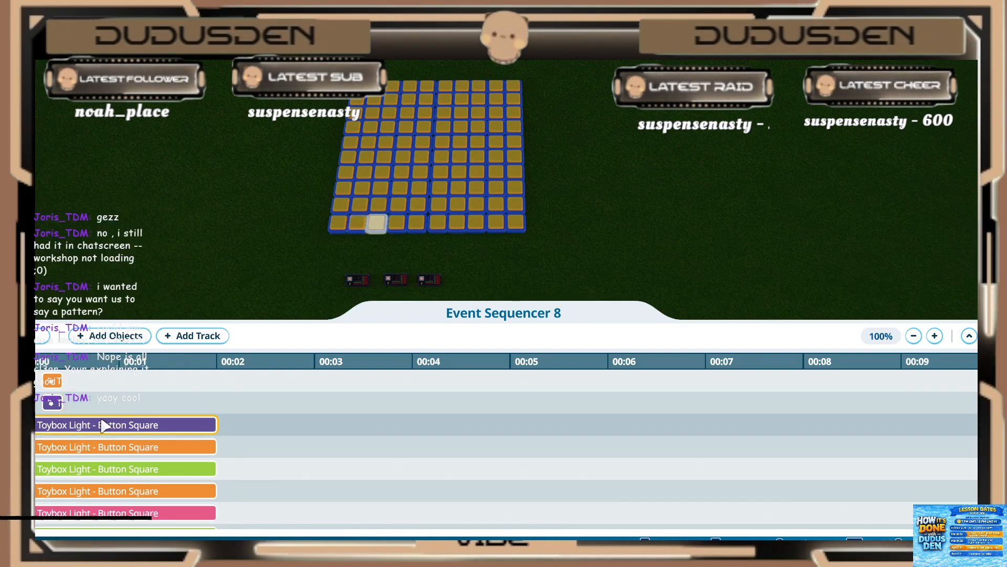
click(103, 423)
key(Return)
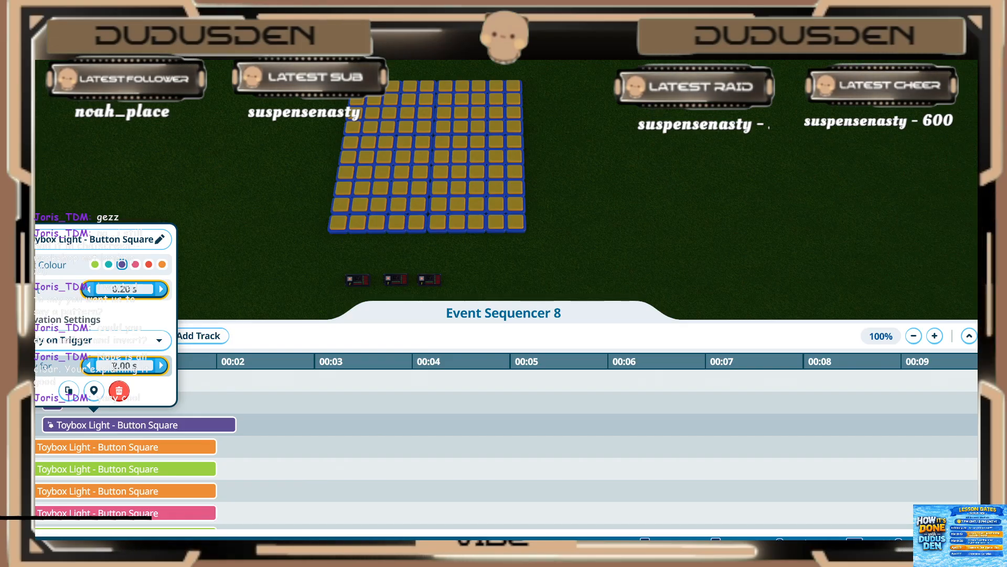
click(114, 366)
text(.2)
key(Return)
Step: Set the fourth new light (orange) to start at 0.20 s and play for 0.20 s
click(97, 445)
click(97, 445)
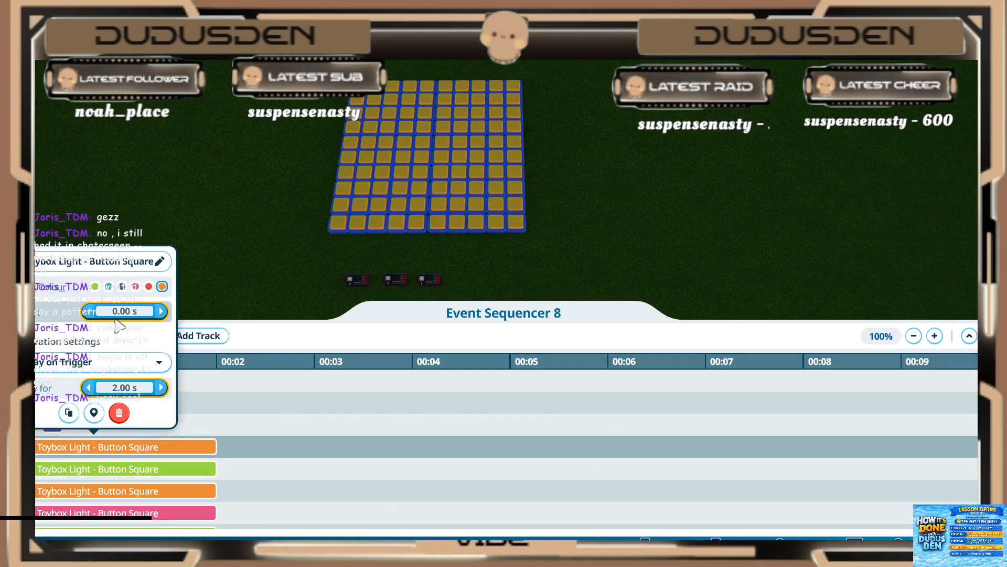
text(.2)
key(Return)
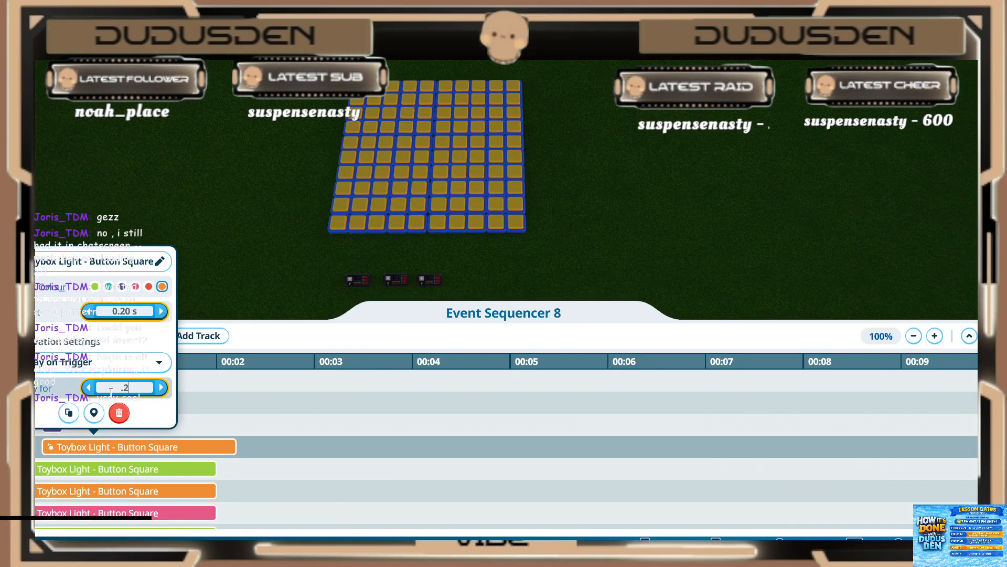
key(Return)
Step: Set the fifth new light (green) to start at 0.20 s and play for 0.20 s
click(94, 468)
click(124, 332)
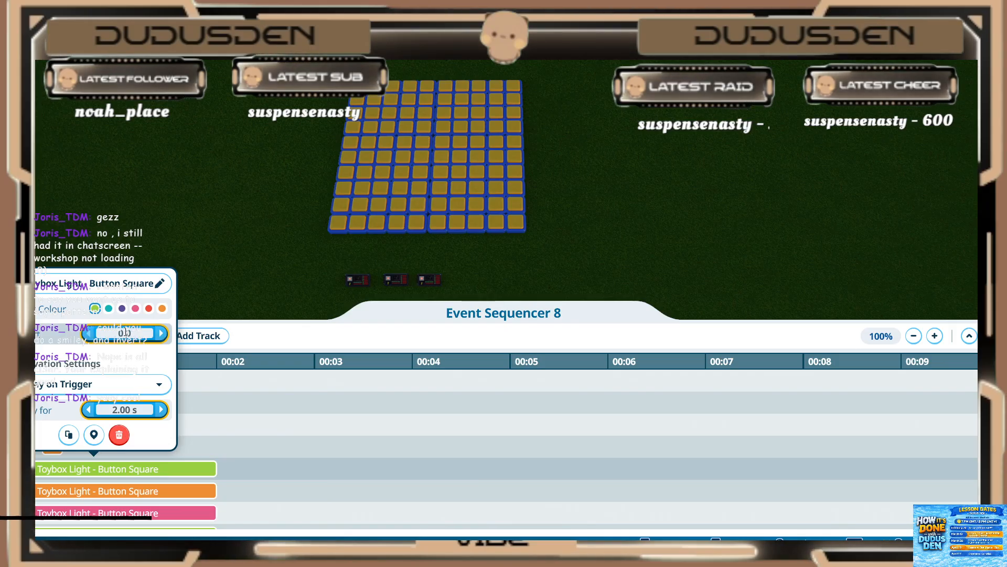
text(.2)
key(Return)
Step: Set the sixth new light (orange) to start at 0.20 s and play for 0.20 s
key(Return)
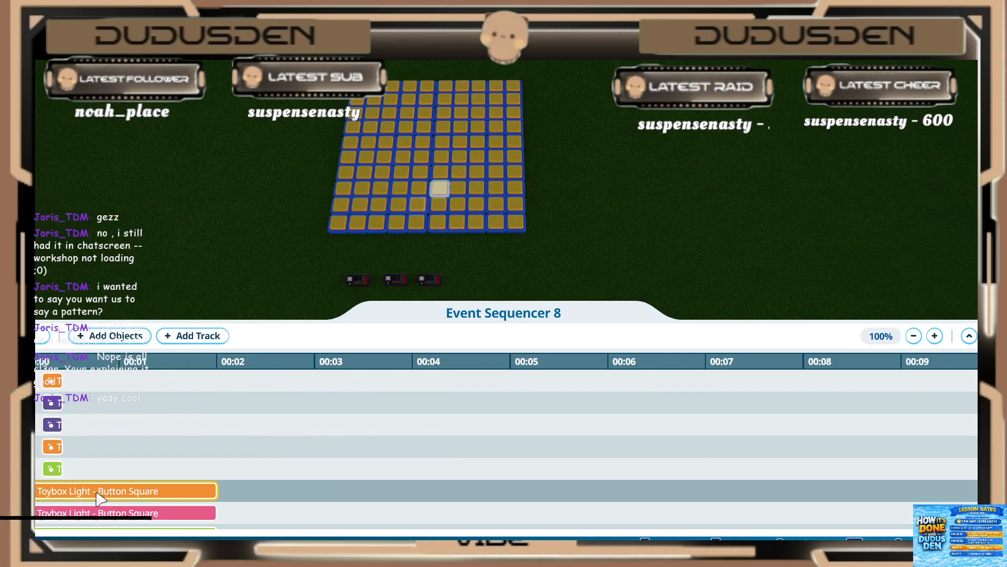
click(95, 491)
click(121, 355)
text(.2)
key(Return)
click(124, 432)
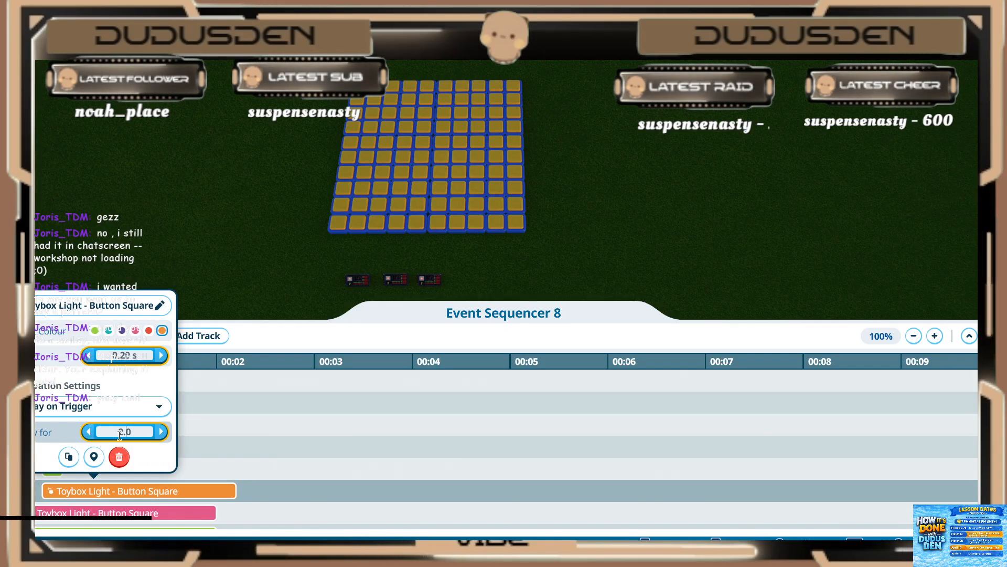
text(.2)
key(Return)
click(195, 465)
Step: Set the seventh new light (pink) to play for 0.20 s and start at 0.20 s
click(162, 468)
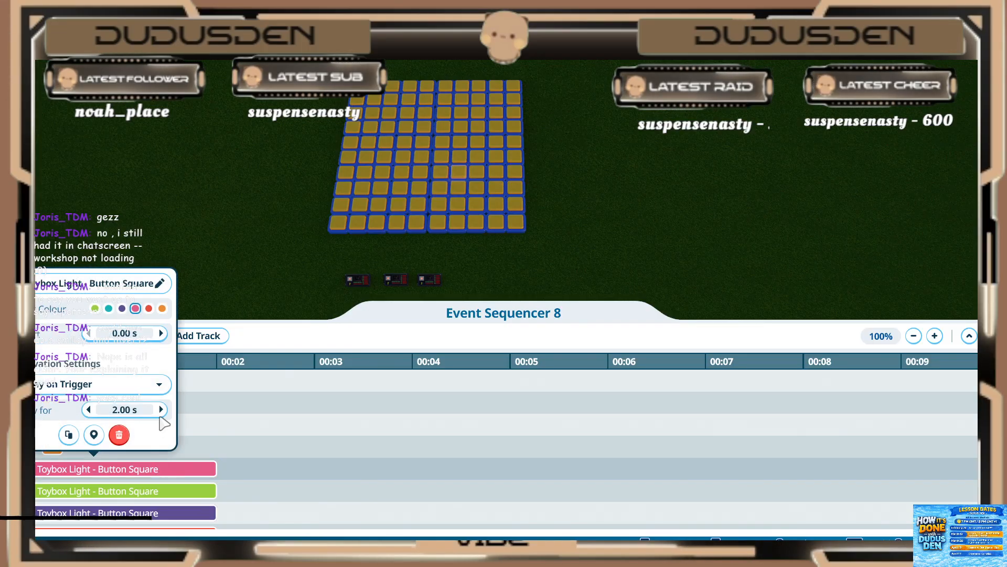
click(124, 409)
text(.2)
key(Return)
click(121, 333)
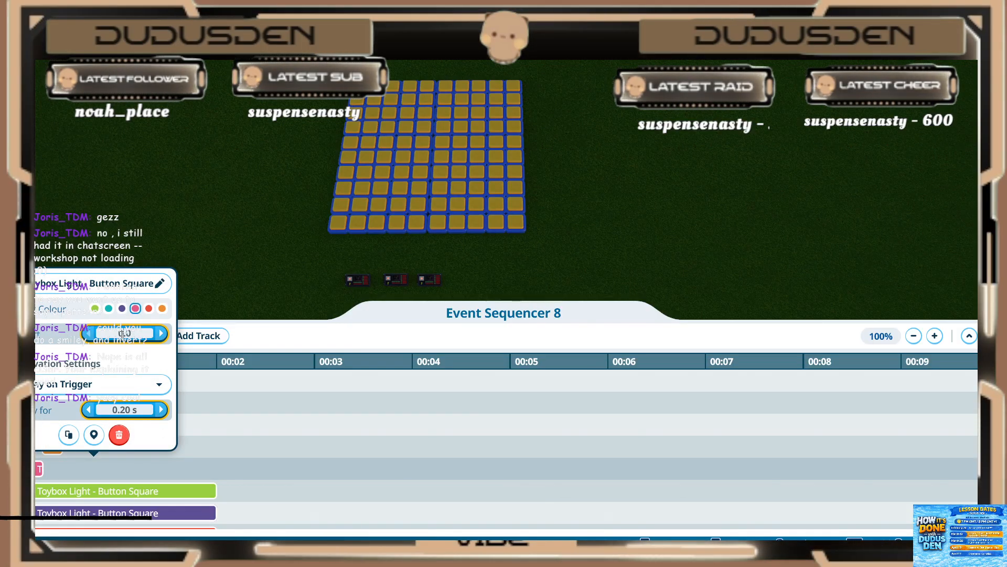
text(.2)
key(Return)
click(113, 495)
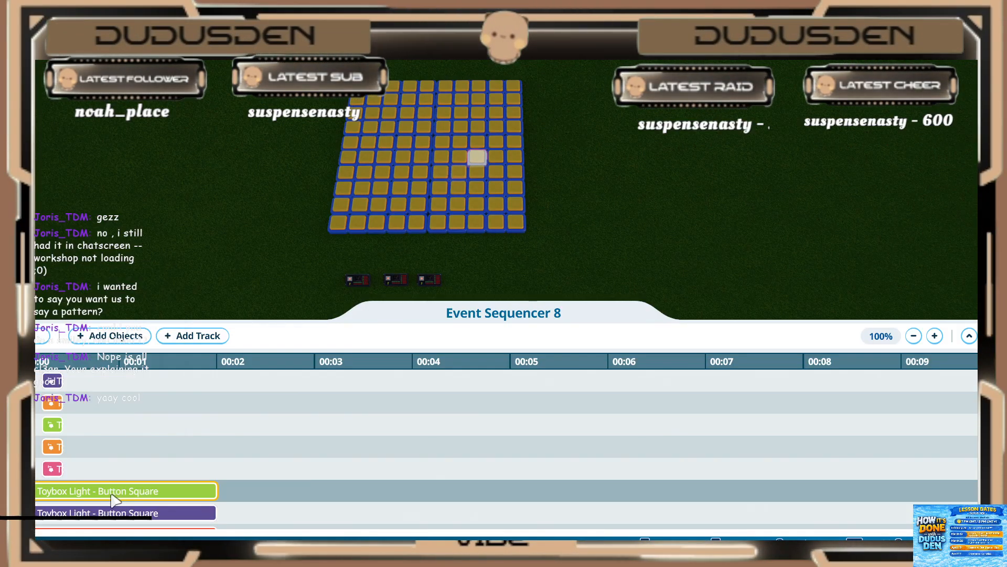
Step: Set the eighth new light (green) to start at 0.20 s and play for 0.20 s
click(111, 495)
click(123, 356)
text(.2)
key(Return)
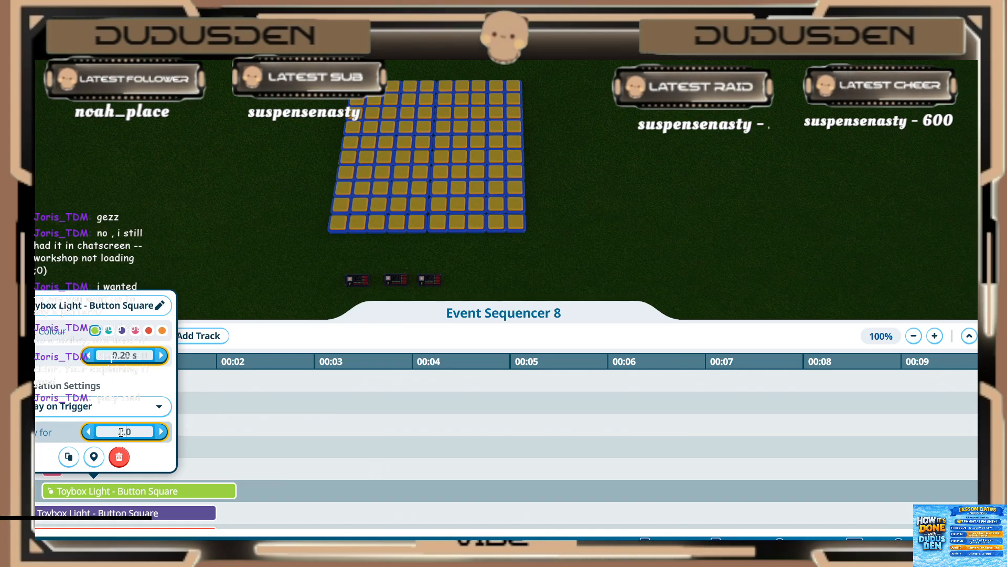
double_click(121, 432)
key(Return)
click(192, 479)
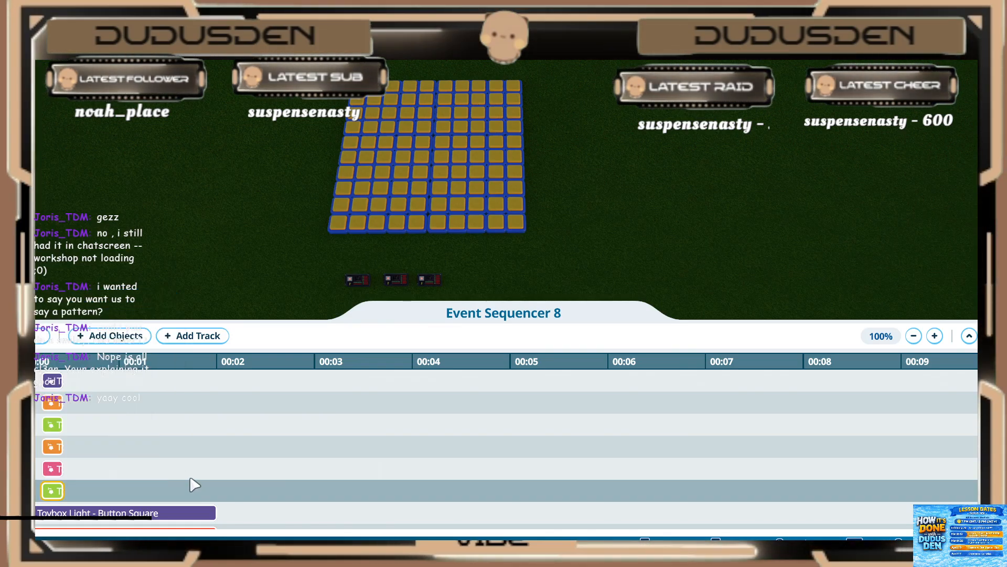
Step: Set the ninth new light (purple) to start at 0.20 s and play for 0.20 s
scroll(163, 472, down, 2)
click(126, 454)
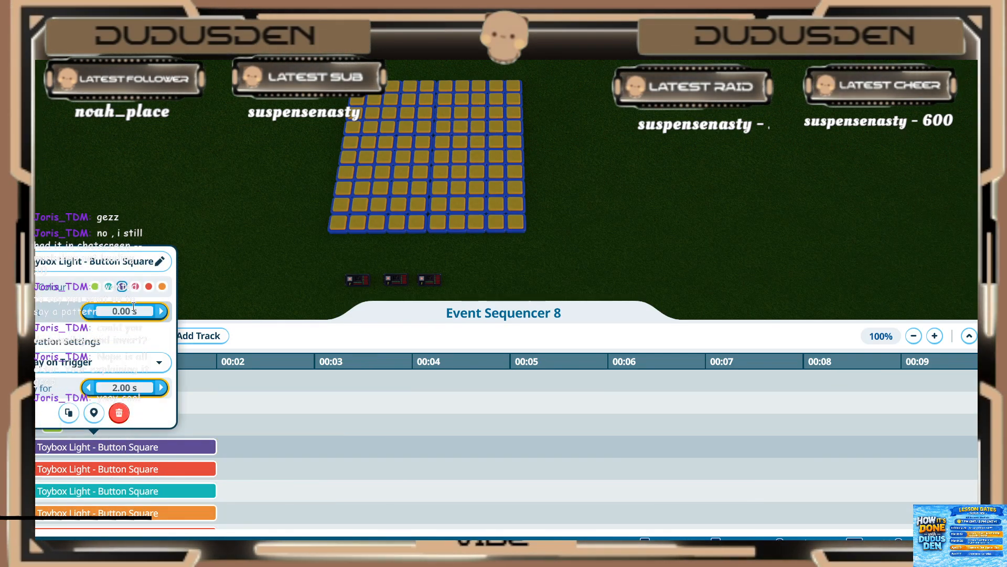
click(133, 307)
text(.2)
key(Return)
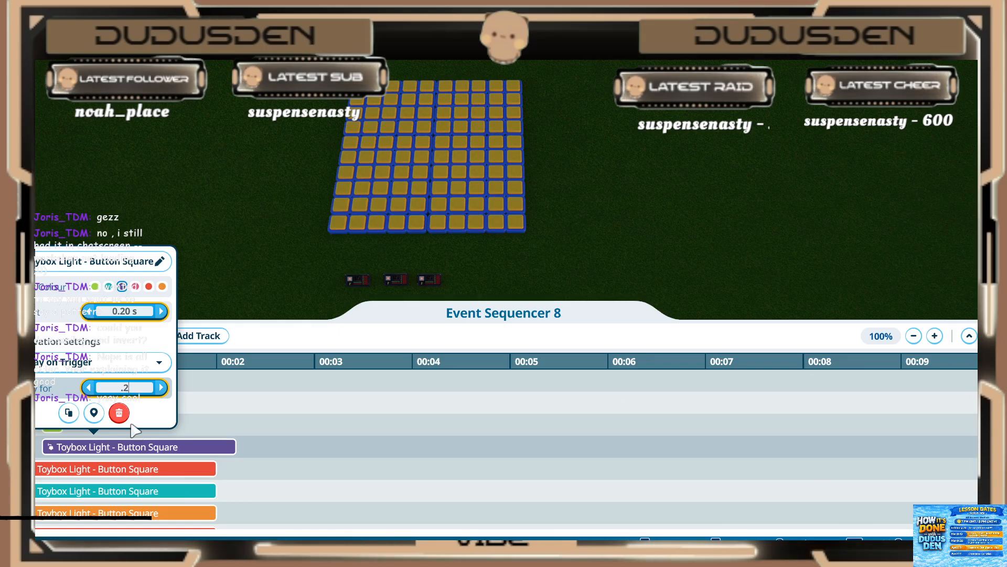
key(Return)
click(105, 474)
Step: Set the tenth new light (red) to start at 0.20 s and play for 0.20 s
click(94, 471)
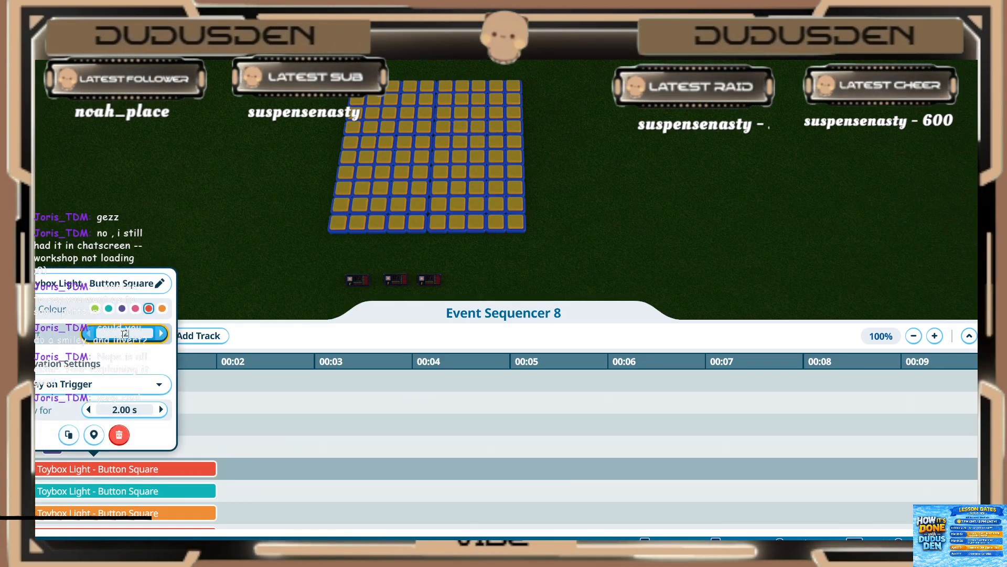
text(.2)
key(Return)
text(.2)
key(Return)
click(114, 494)
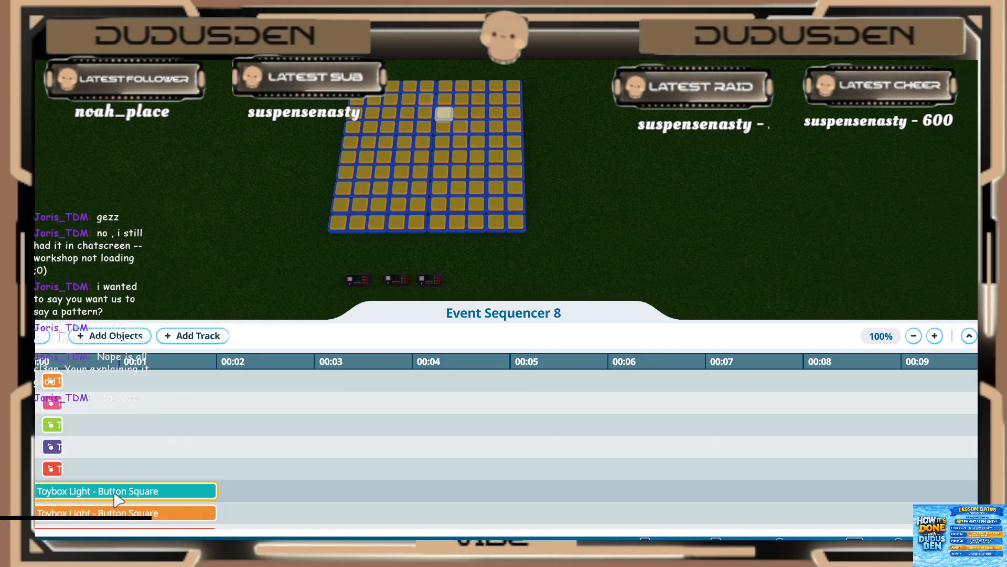
Step: Set the eleventh new light (teal) to start at 0.20 s and play for 0.20 s
click(114, 494)
click(115, 356)
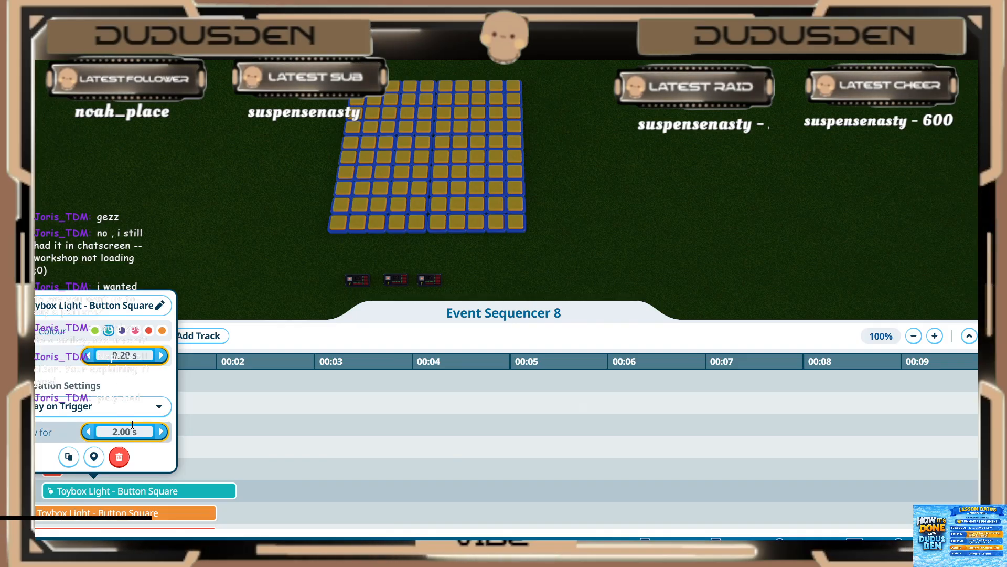
key(Return)
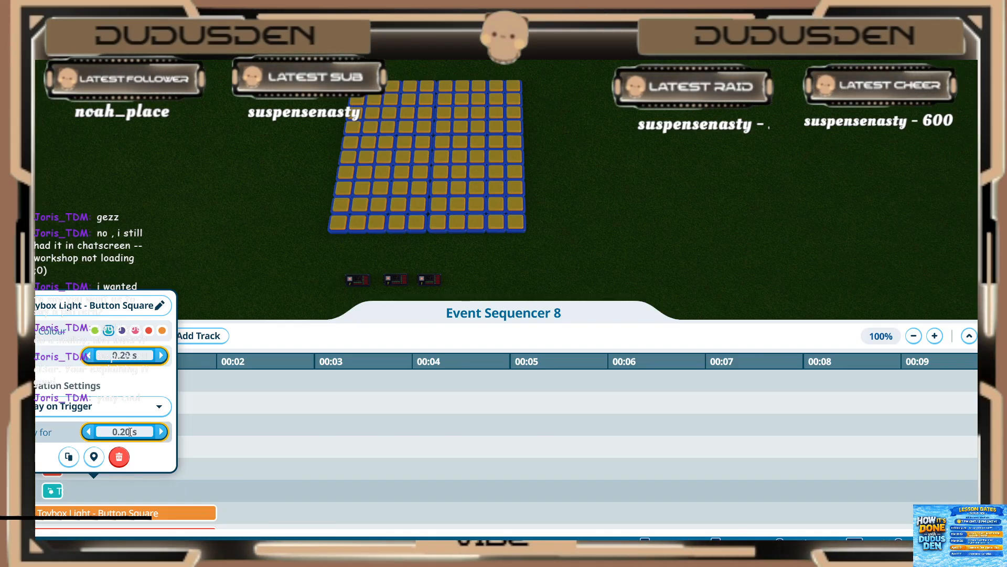
click(194, 422)
Step: Set the twelfth new light (orange) to start at 0.20 s and play for 0.20 s
scroll(167, 430, down, 2)
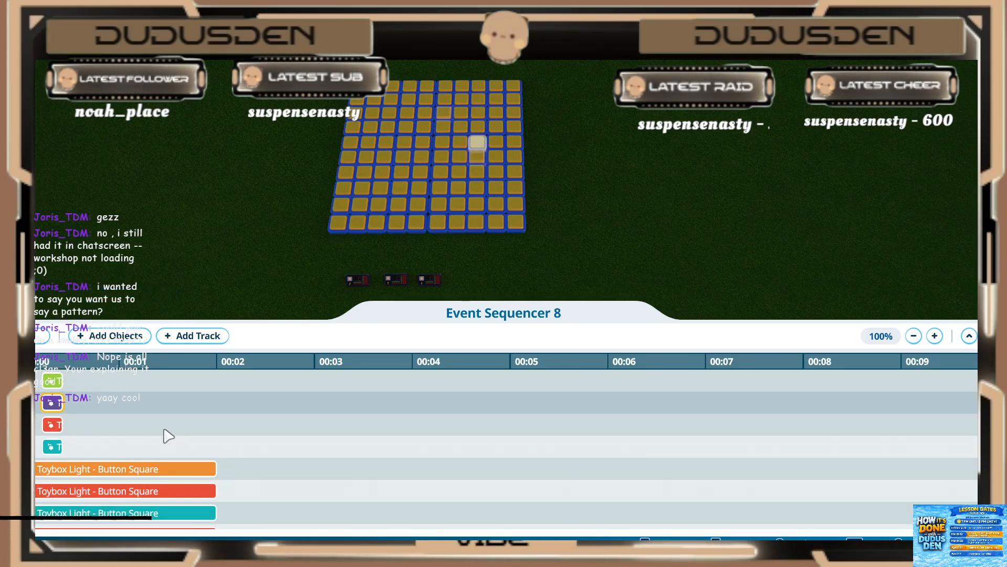
scroll(114, 445, down, 1)
click(105, 447)
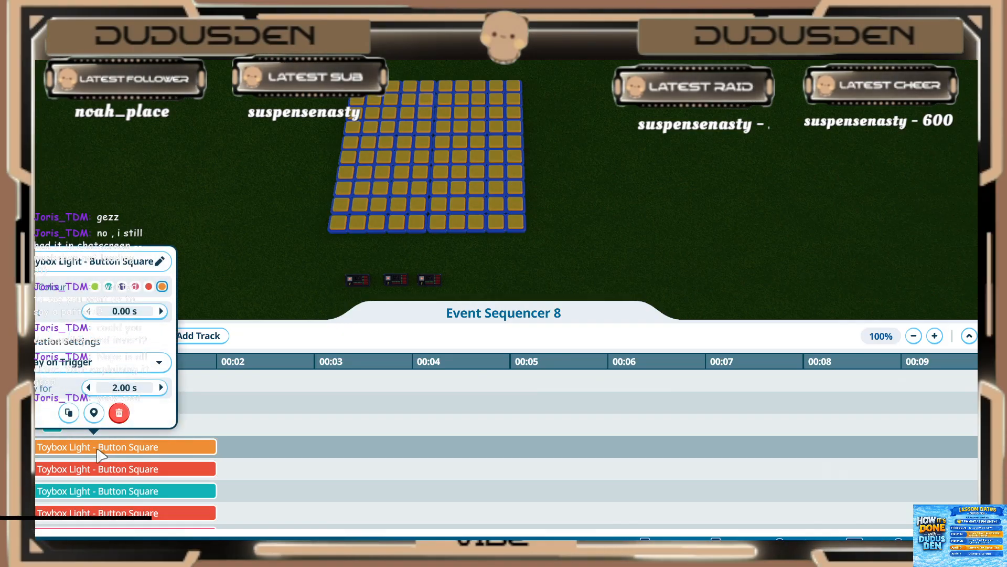
key(Return)
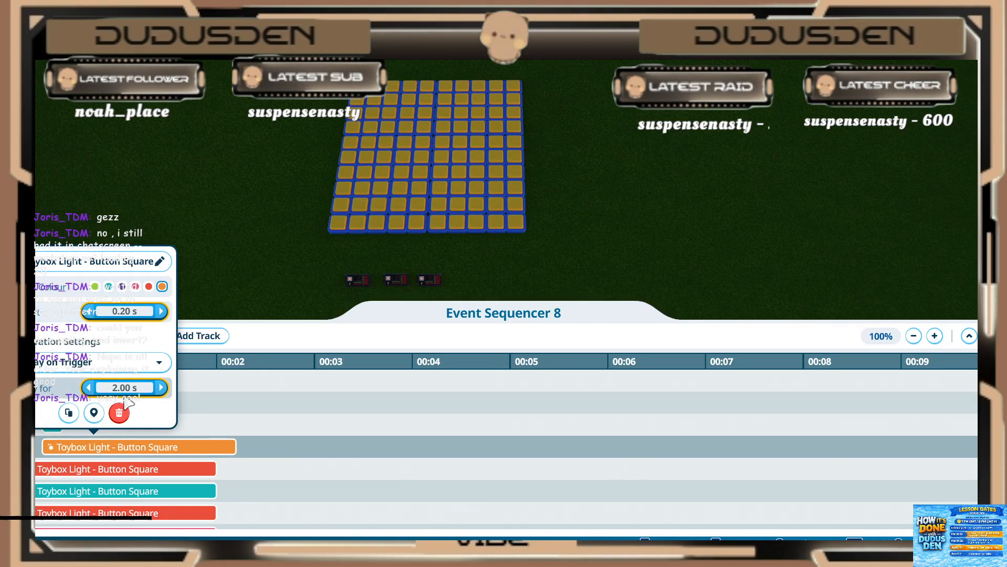
key(Return)
click(143, 472)
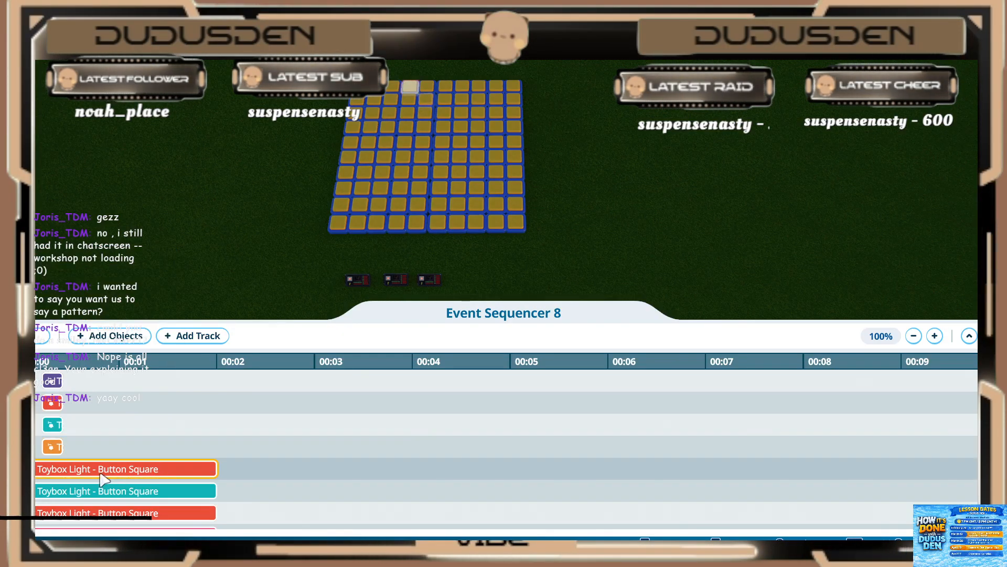
Step: Set the thirteenth new light (red) to start at 0.20 s and play for 0.20 s
click(102, 474)
text(.2)
key(Return)
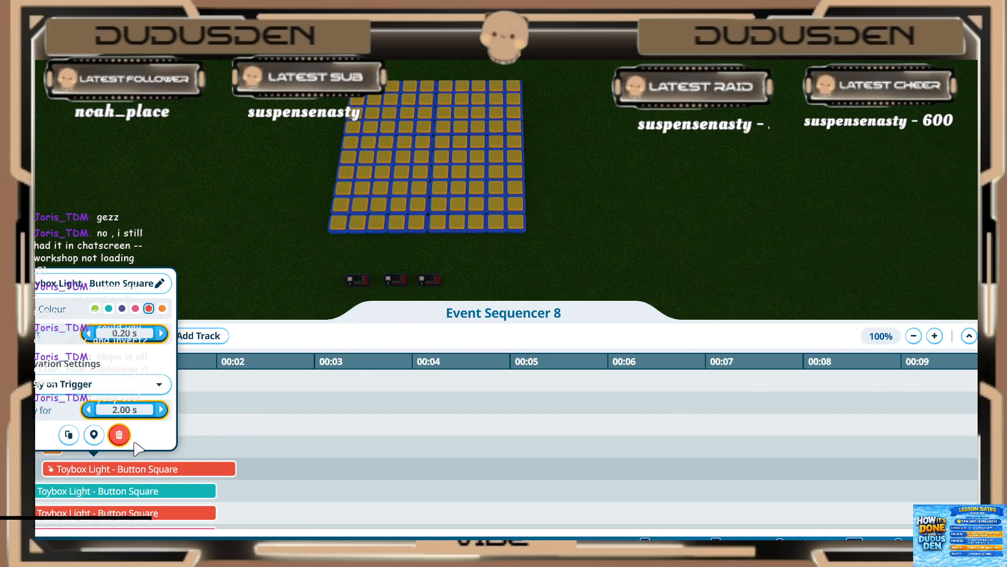
click(114, 490)
click(101, 471)
click(123, 410)
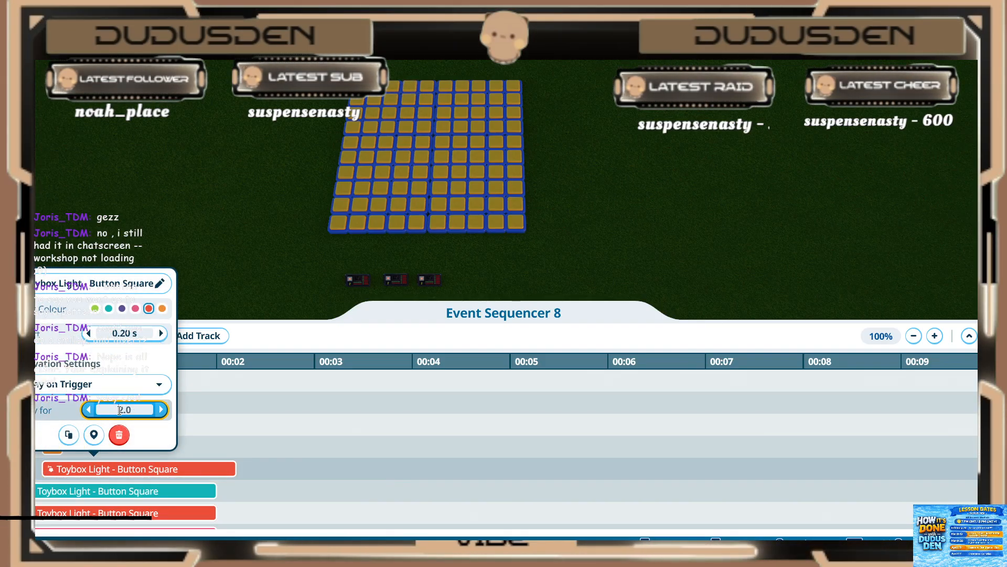
text(.2)
key(Return)
click(96, 497)
Step: Set the fourteenth new light (teal) to start at 0.20 s and play for 0.20 s
click(84, 490)
click(105, 361)
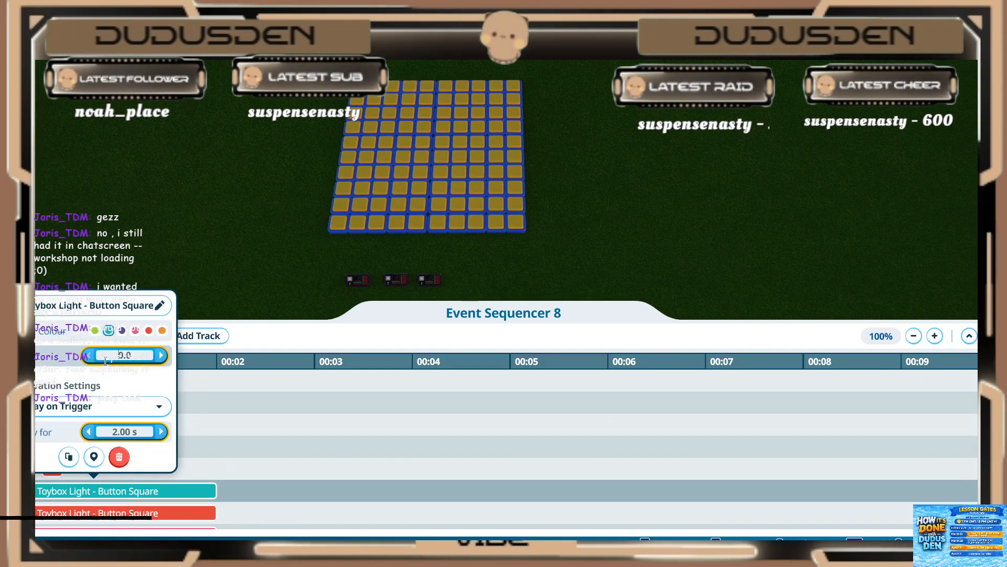
text(.2)
key(Return)
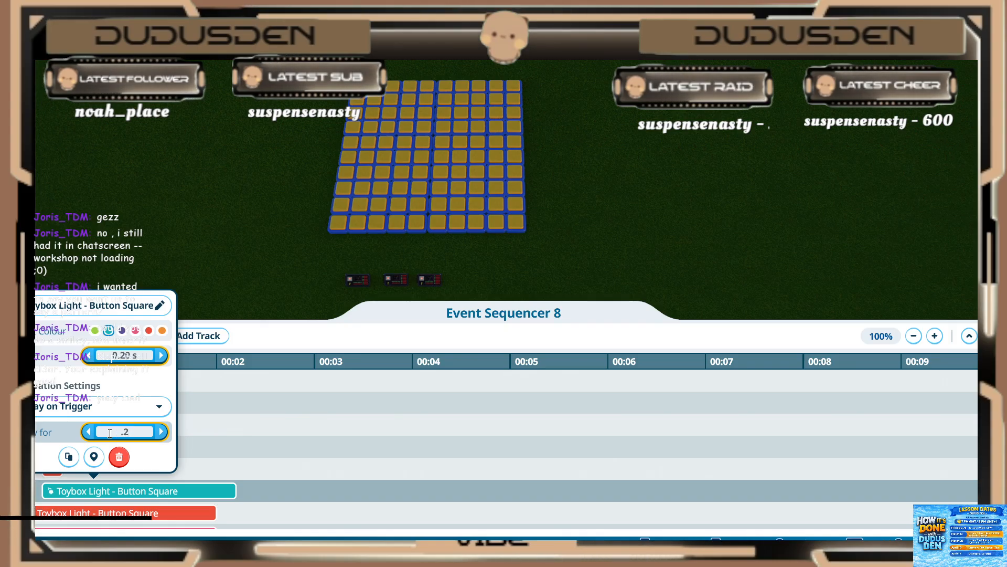
key(Return)
click(95, 509)
Step: Set the fifteenth new light (red) to start at 0.20 s and play for 0.20 s
click(95, 516)
click(131, 379)
text(.)
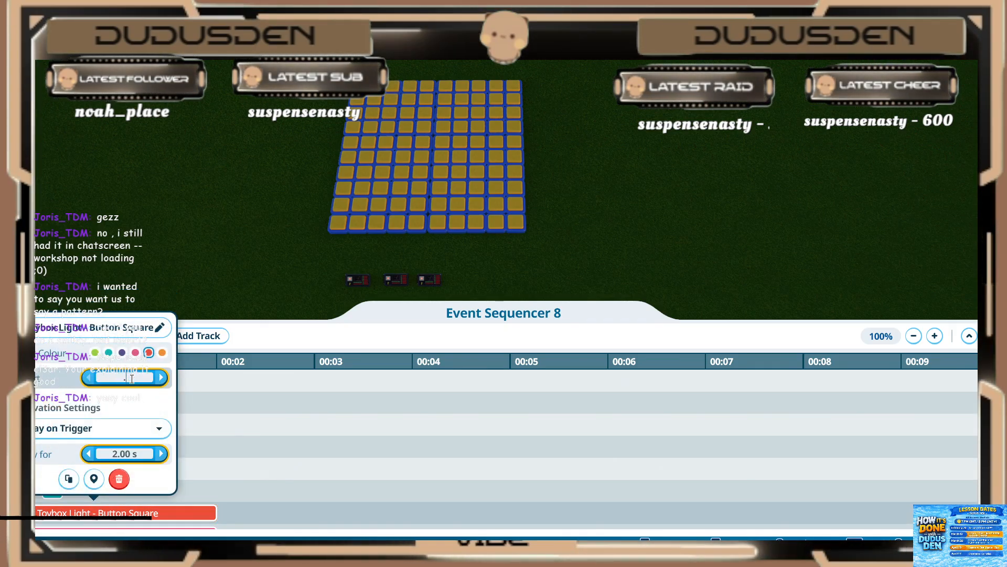
text(2)
key(Return)
text(.2)
key(Return)
click(249, 466)
Step: Set the sixteenth new light (pink) to start at 0.20 s and play for 0.20 s
scroll(213, 456, down, 3)
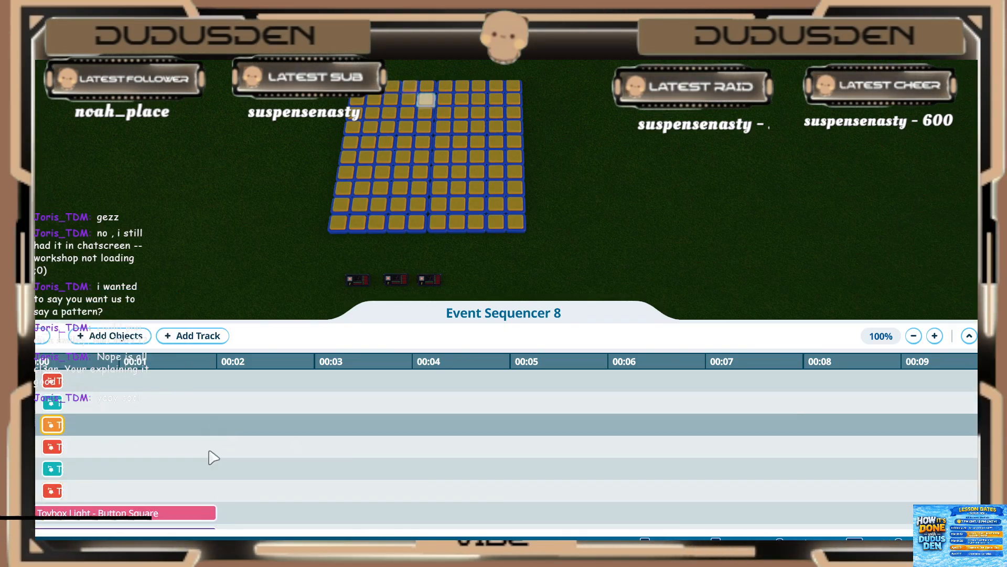
click(120, 473)
click(134, 332)
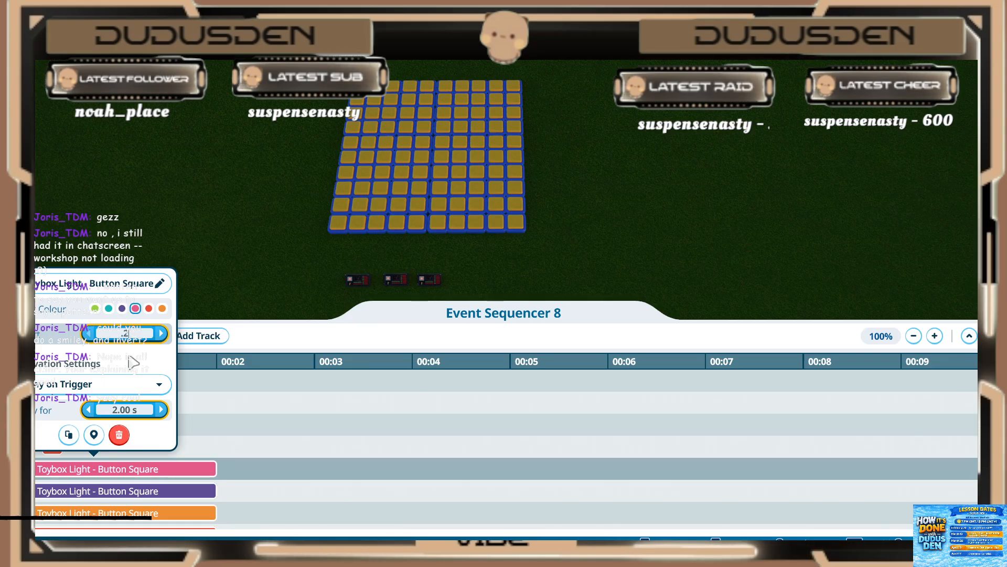
text(.2)
key(Return)
Step: Set the seventeenth new light (purple) to start at 0.20 s and play for 0.20 s
key(Return)
click(160, 494)
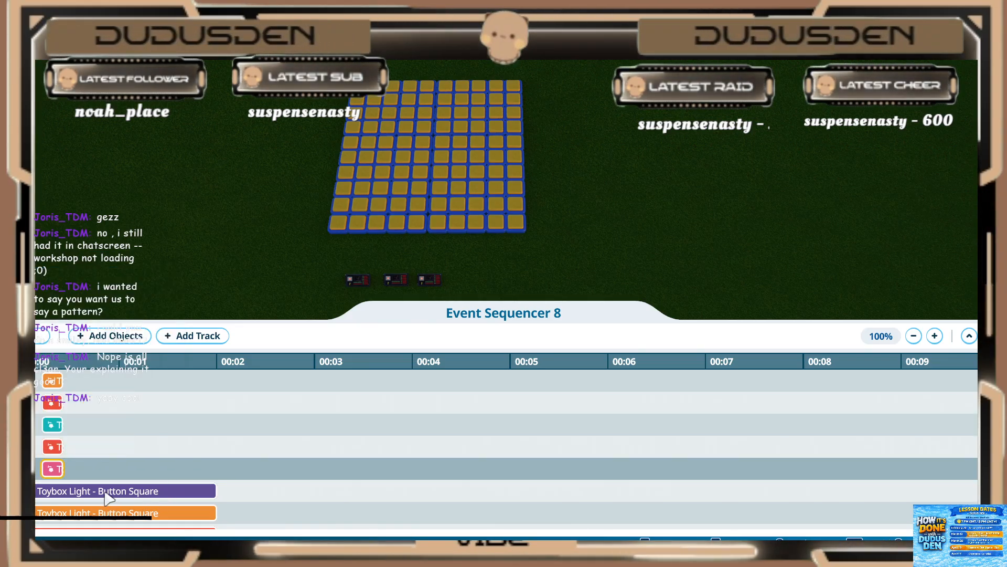
click(109, 495)
text(.2)
key(Return)
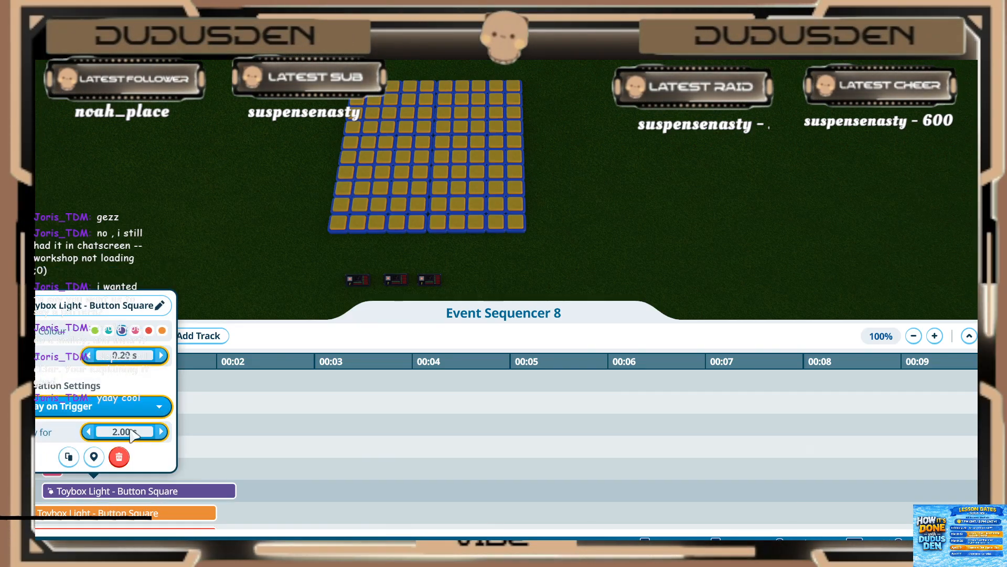
click(131, 434)
text(.2)
key(Return)
click(186, 492)
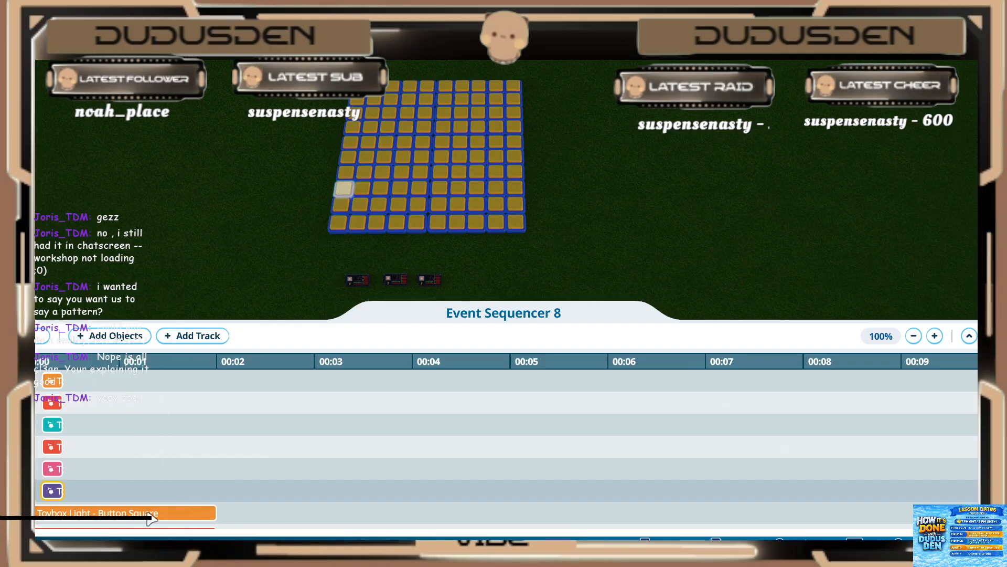
Step: Set the eighteenth new light (orange) to start at 0.20 s and play for 0.20 s
click(126, 512)
click(131, 378)
text(.2)
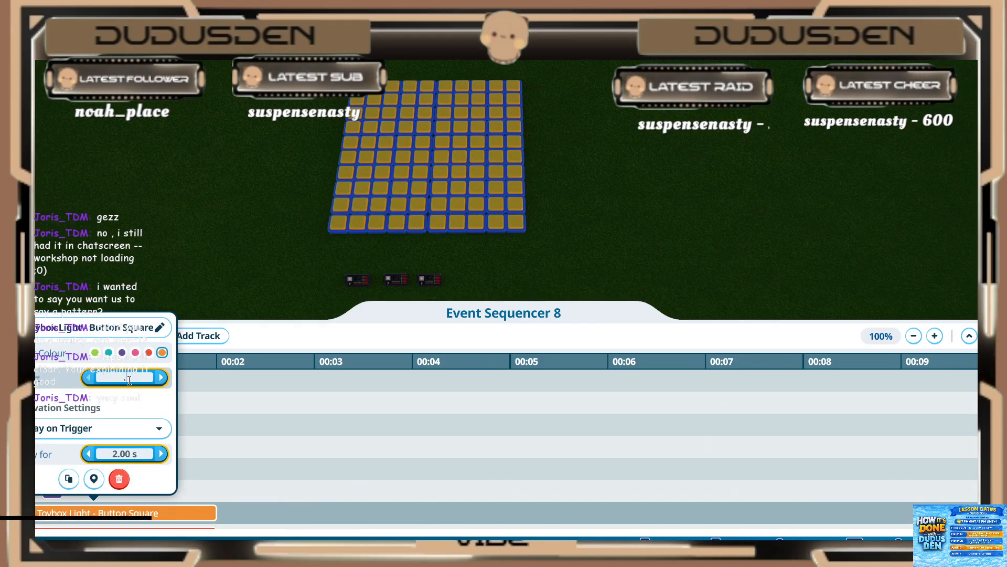
key(Return)
text(.2)
key(Return)
click(201, 468)
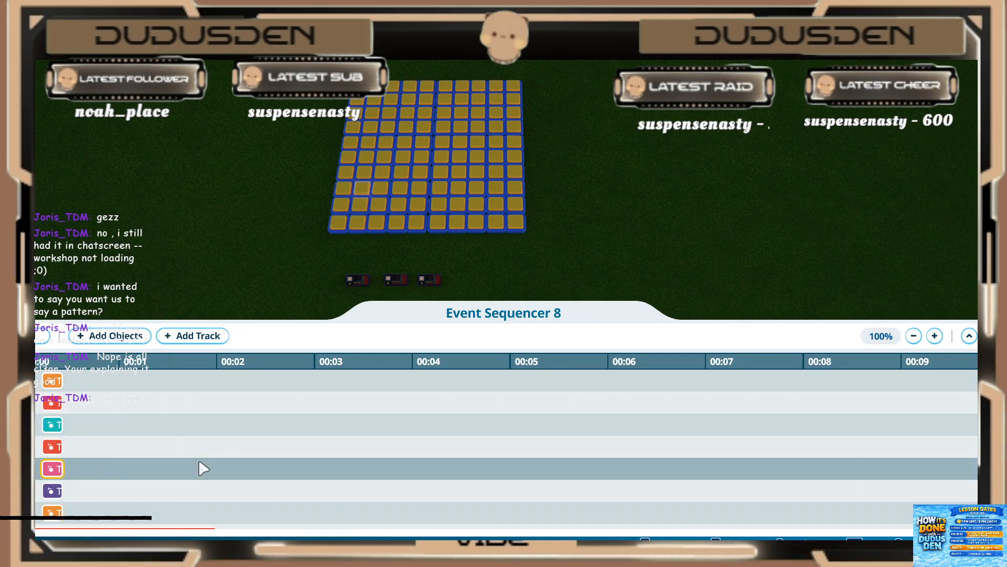
Step: Set the nineteenth new light (red) to start at 0.20 s and play for 0.20 s
scroll(201, 467, down, 3)
click(122, 466)
click(130, 409)
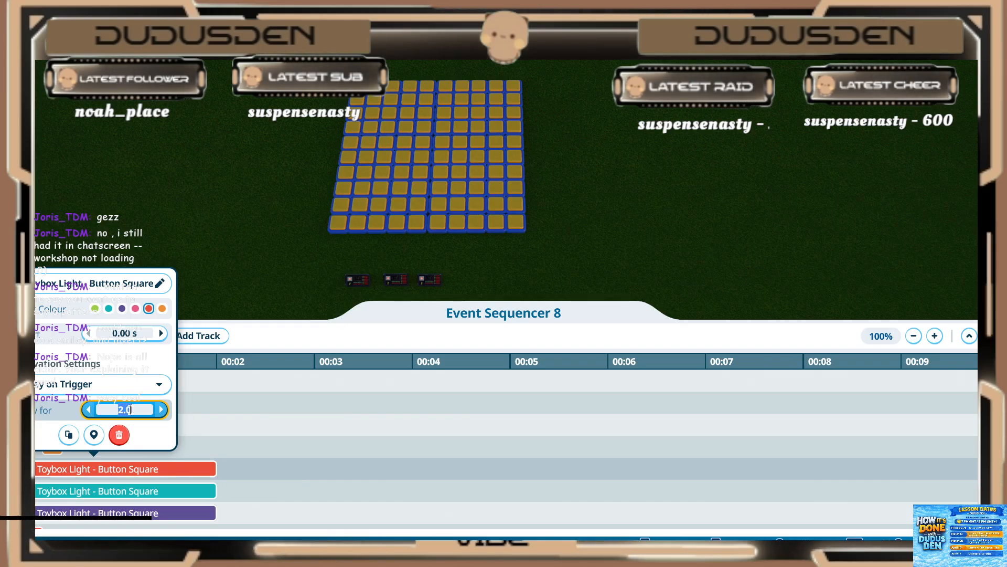
text(.2)
key(Return)
click(95, 506)
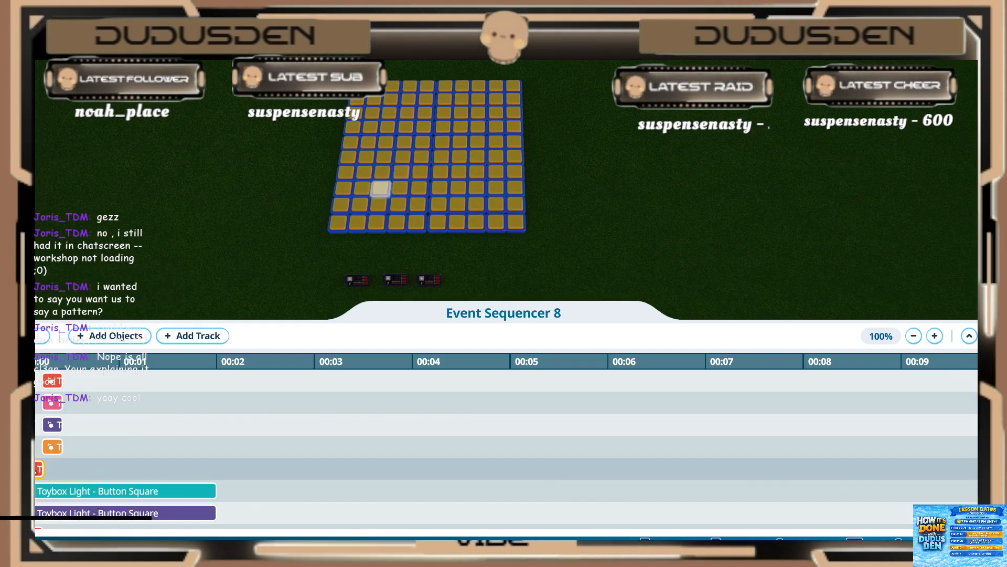
click(40, 468)
text(.20 s)
key(Return)
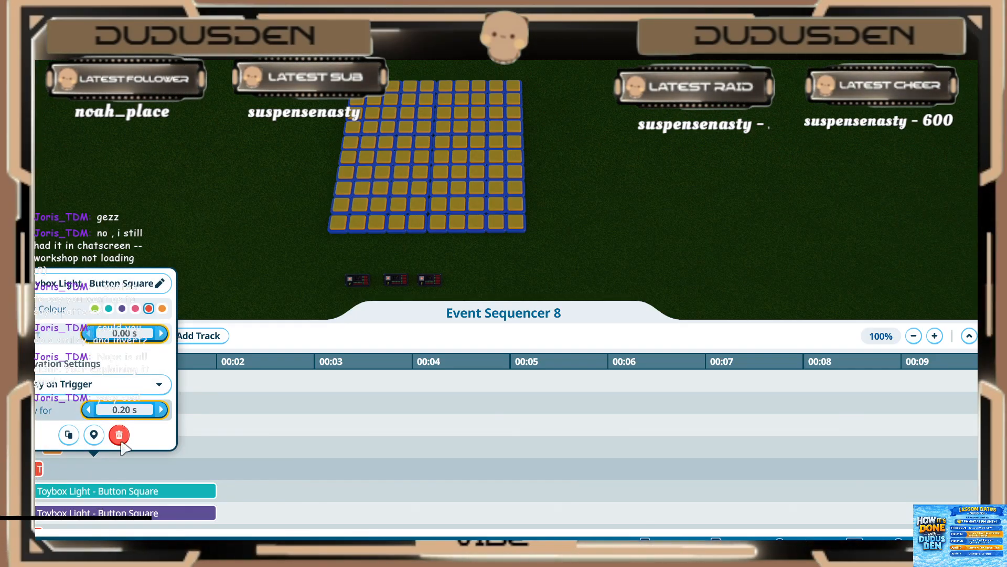
Step: Set the twentieth new light (teal) to start at 0.20 s and play for 0.20 s
click(85, 491)
click(86, 492)
text(.2)
key(Return)
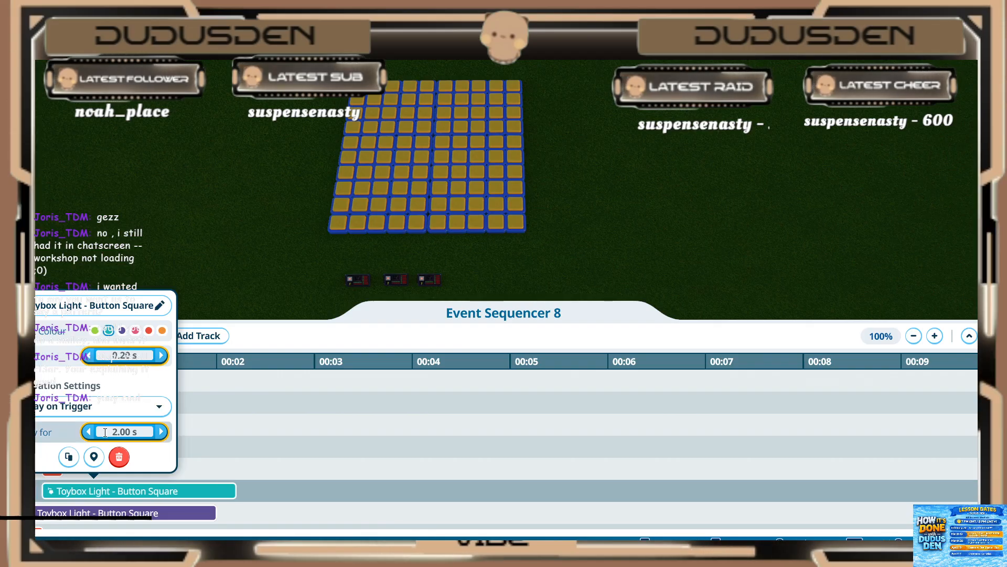
click(131, 505)
Step: Set the remaining new light (purple) to start at 0.20 s and play for 0.20 s
scroll(126, 496, down, 3)
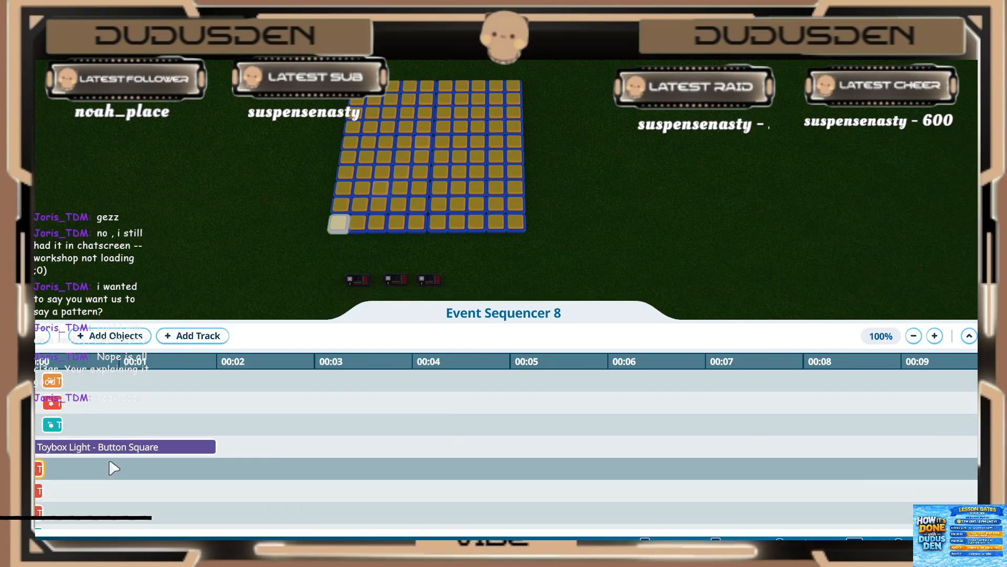
click(110, 449)
key(Return)
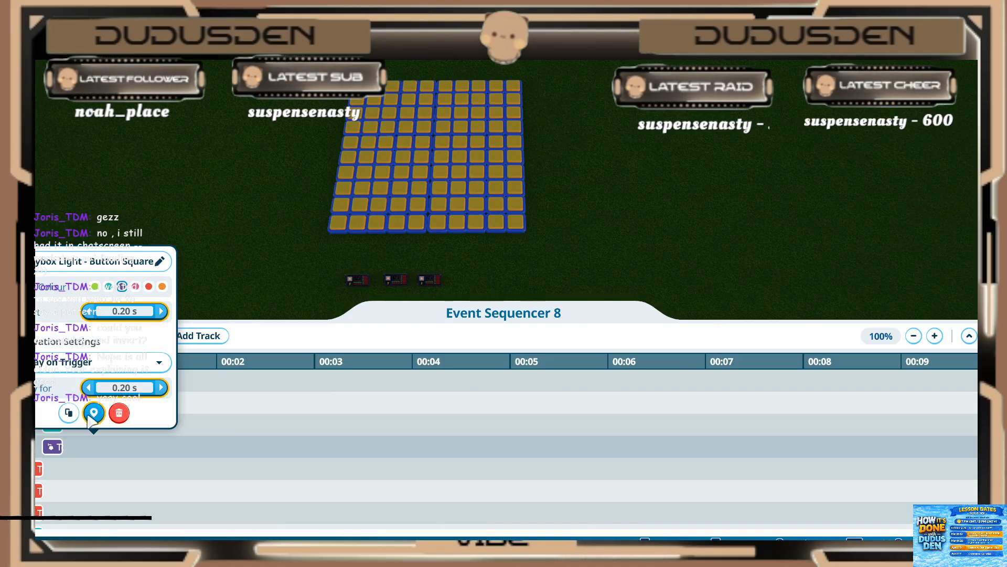
click(155, 456)
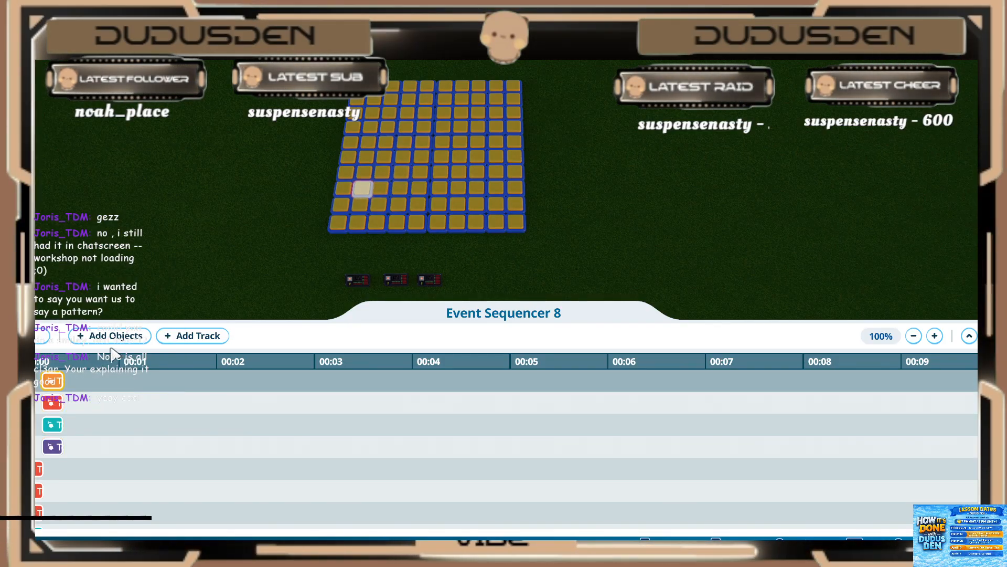
Step: Add the smiley's third-frame lights to the sequencer: the large curve across the grid and the inner squares for the eye and mouth
click(128, 336)
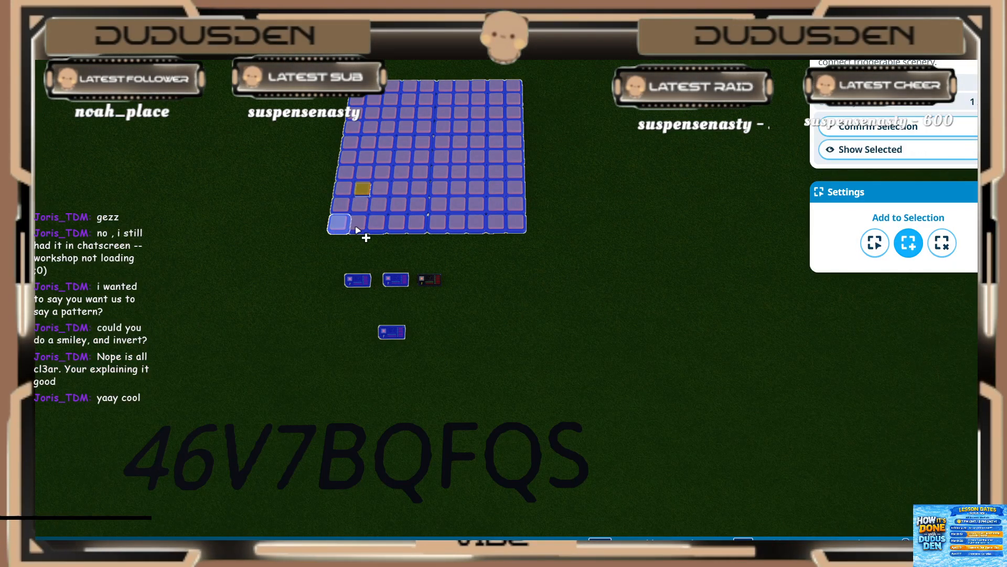
click(398, 204)
click(420, 188)
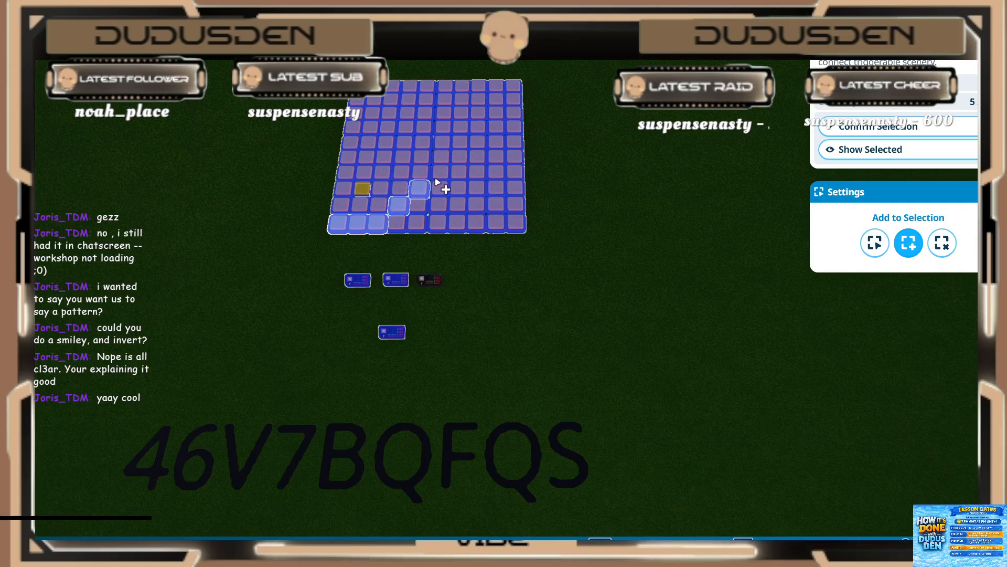
click(441, 172)
click(459, 157)
click(460, 141)
click(444, 127)
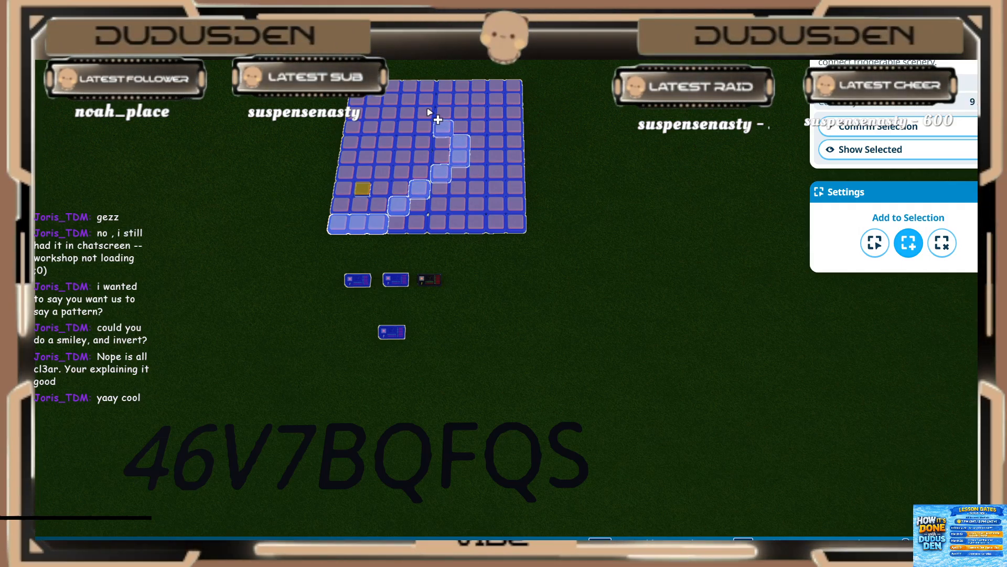
click(425, 113)
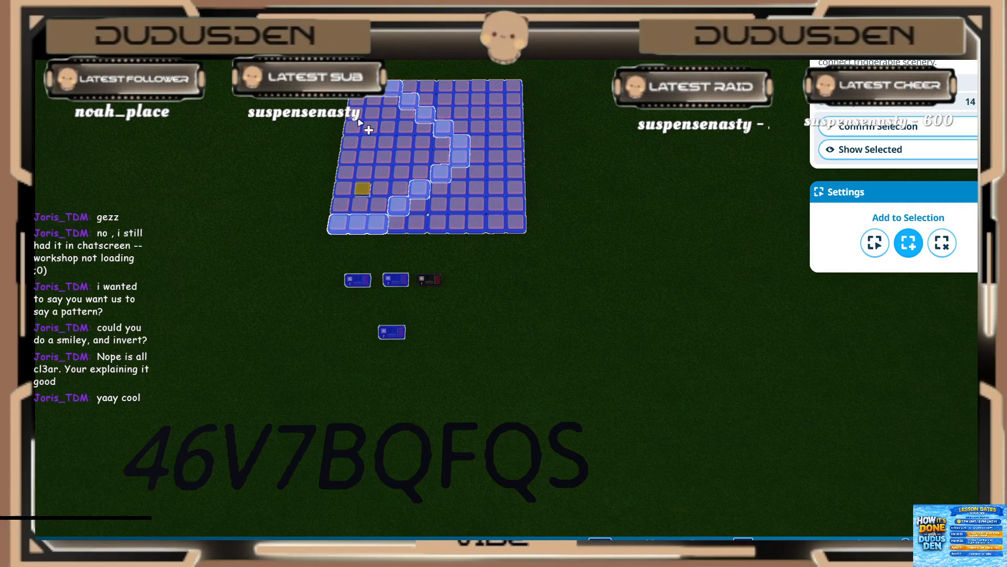
click(344, 189)
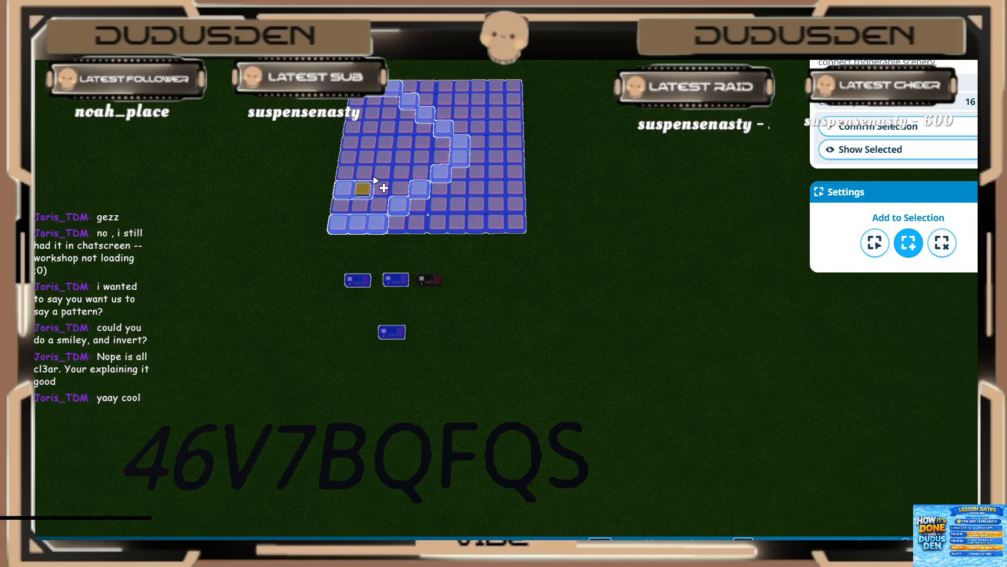
click(386, 171)
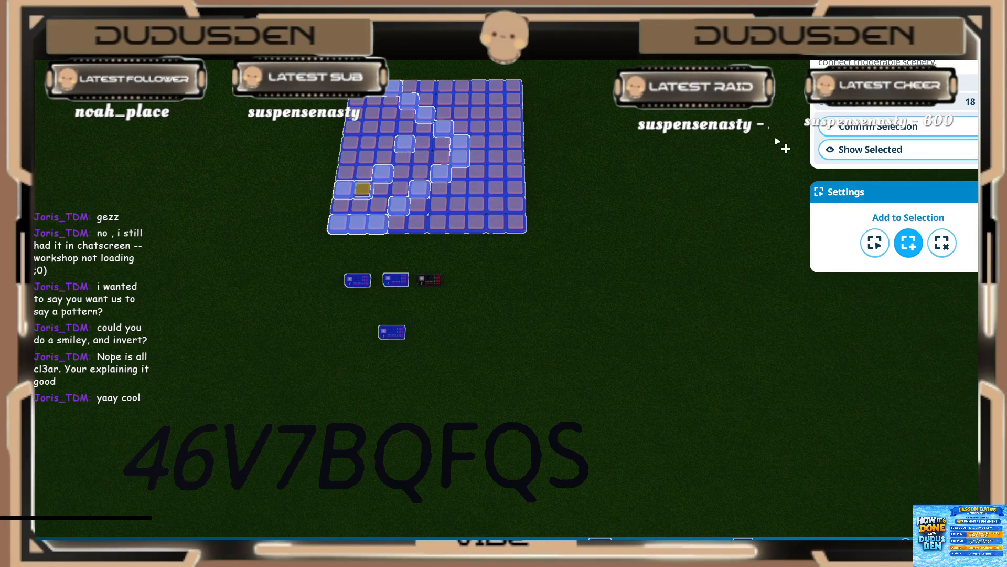
click(844, 128)
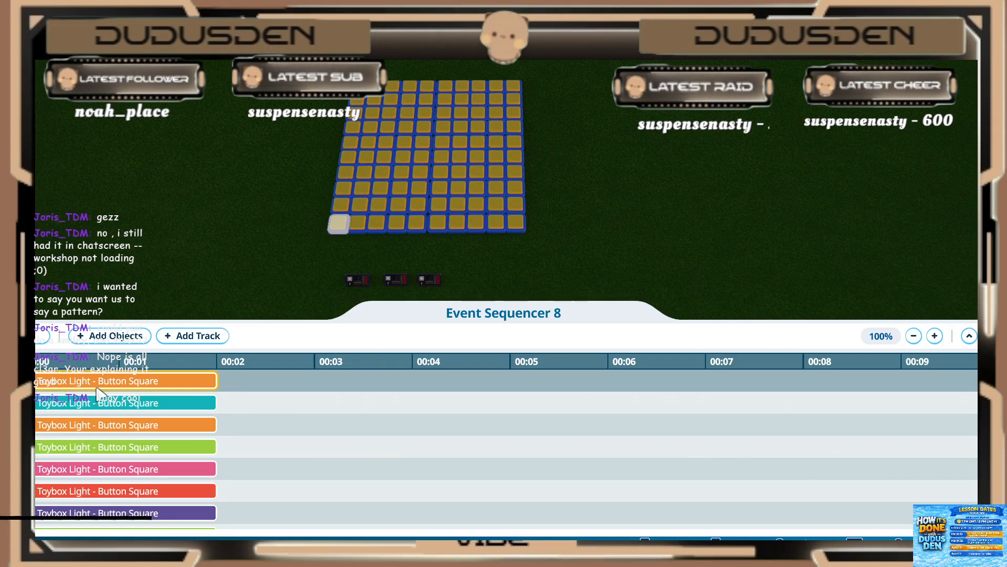
Step: Set the first third-frame light (orange) to start at 0.40 s and play for 0.20 s
click(97, 389)
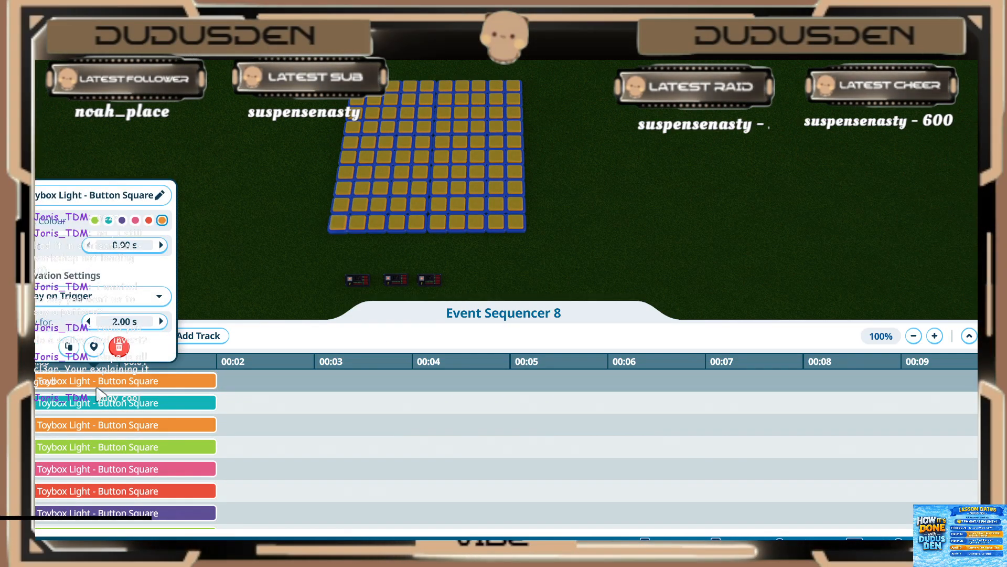
click(115, 246)
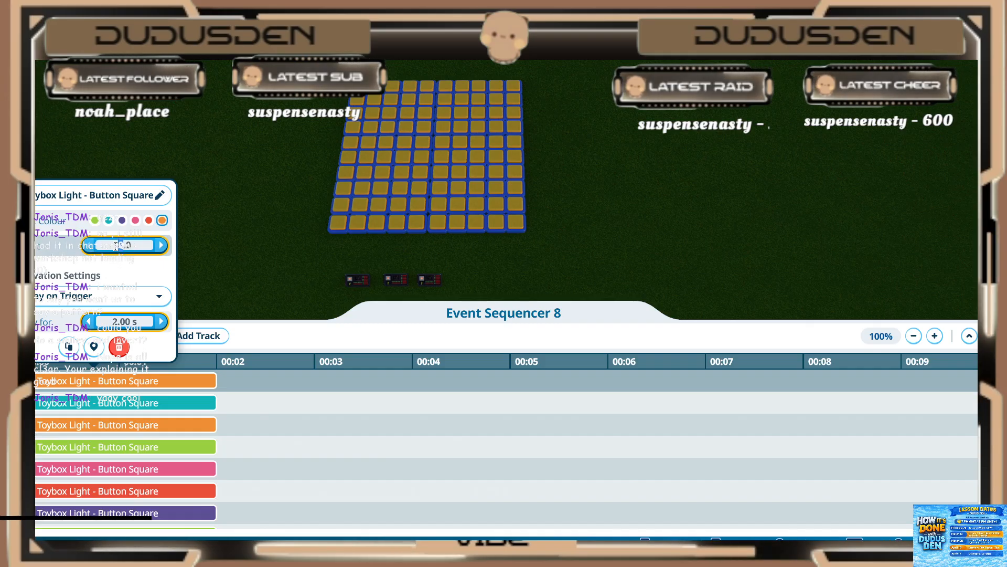
text(2)
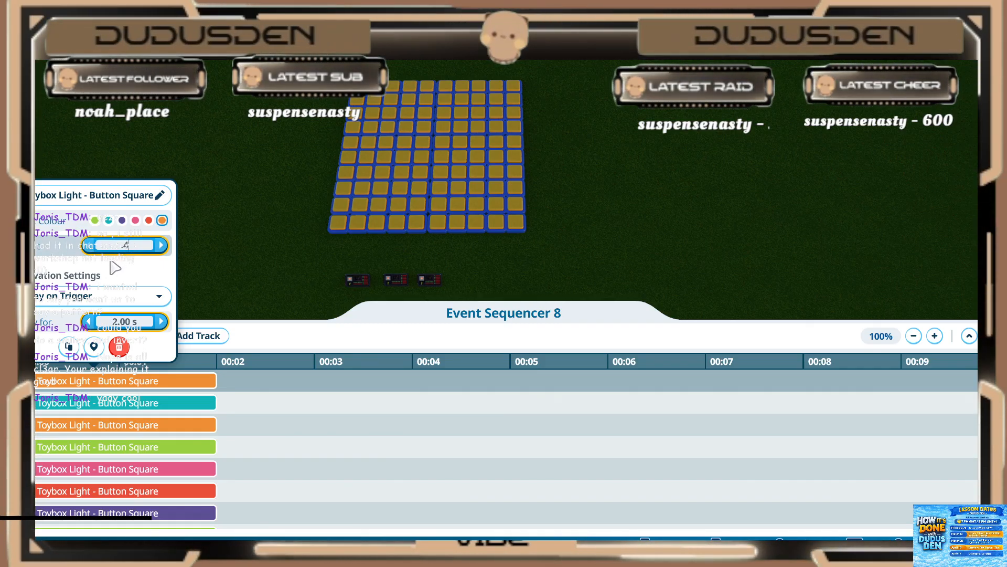
key(Return)
click(111, 320)
key(Return)
Step: Set the second third-frame light (teal) to start at 0.40 s and play for 0.20 s
click(89, 401)
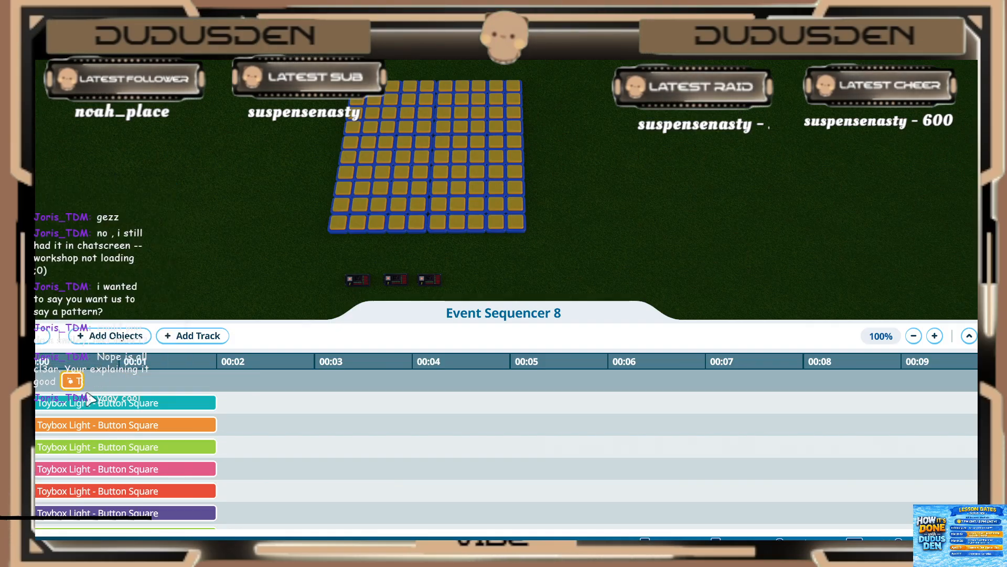
click(122, 270)
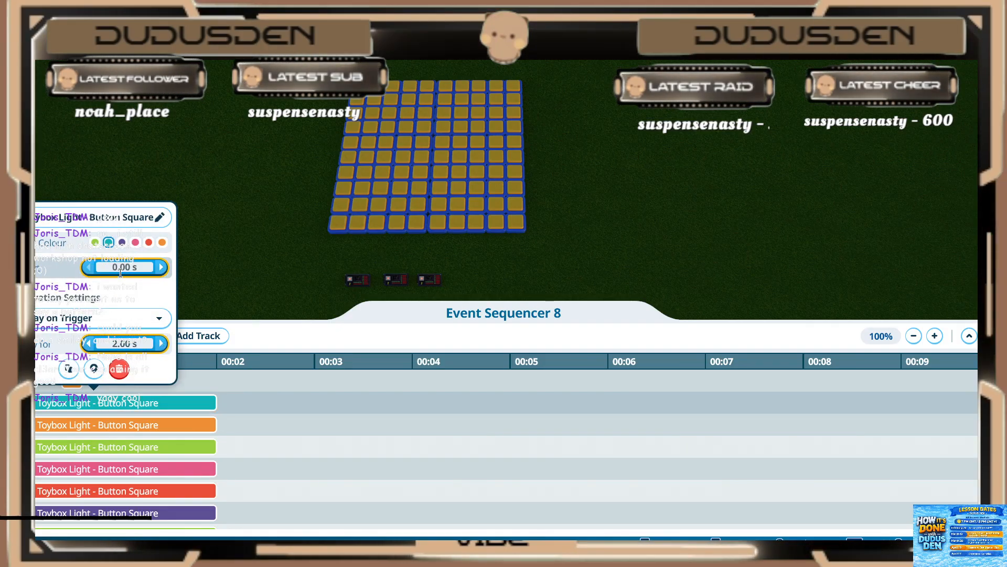
text(0.4)
key(Return)
click(121, 345)
text(0.2)
key(Return)
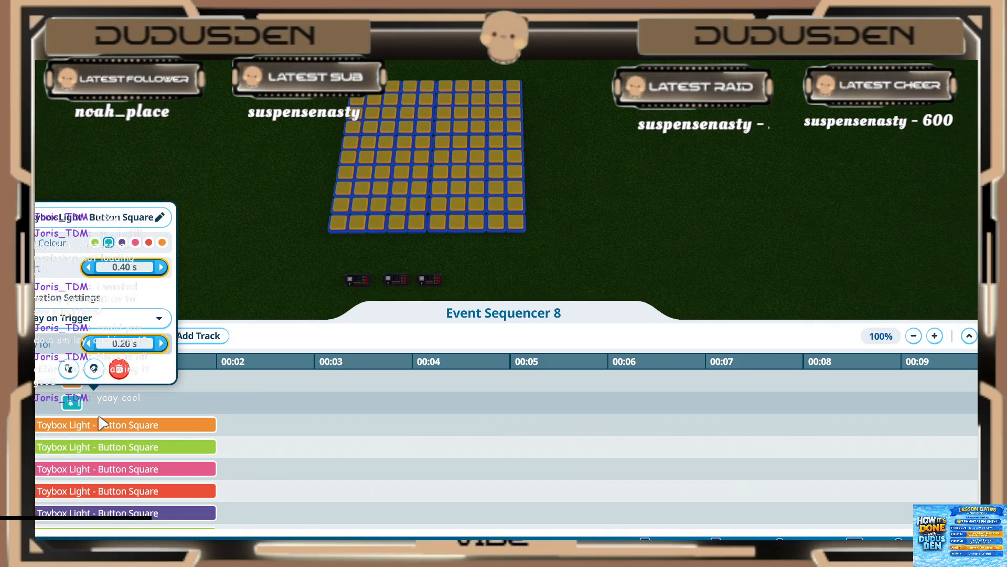
Step: Set the third light of the third frame (orange) to start at 0.40 s and play for 0.20 s
click(97, 420)
click(85, 425)
click(126, 286)
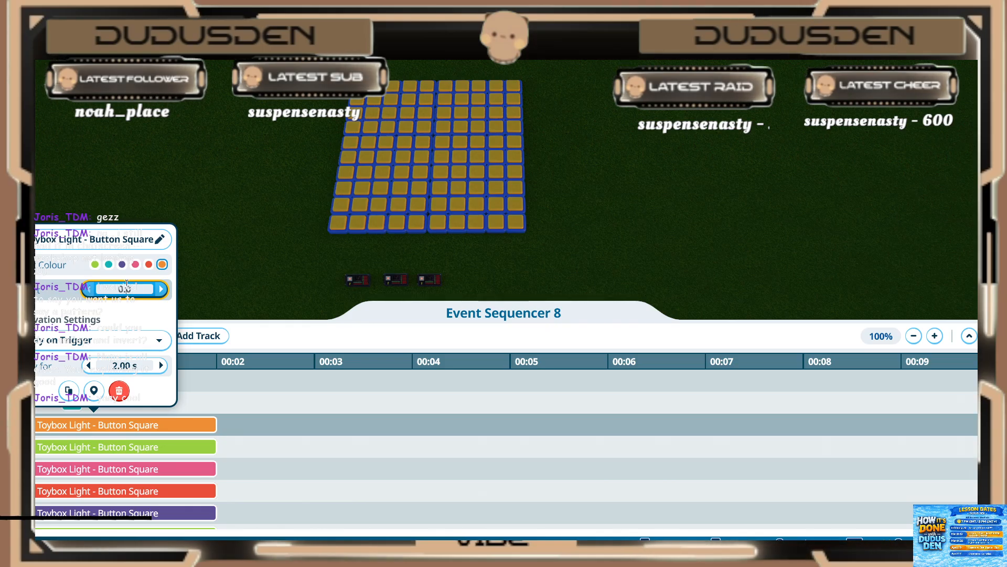
text(0.4)
key(Return)
click(115, 364)
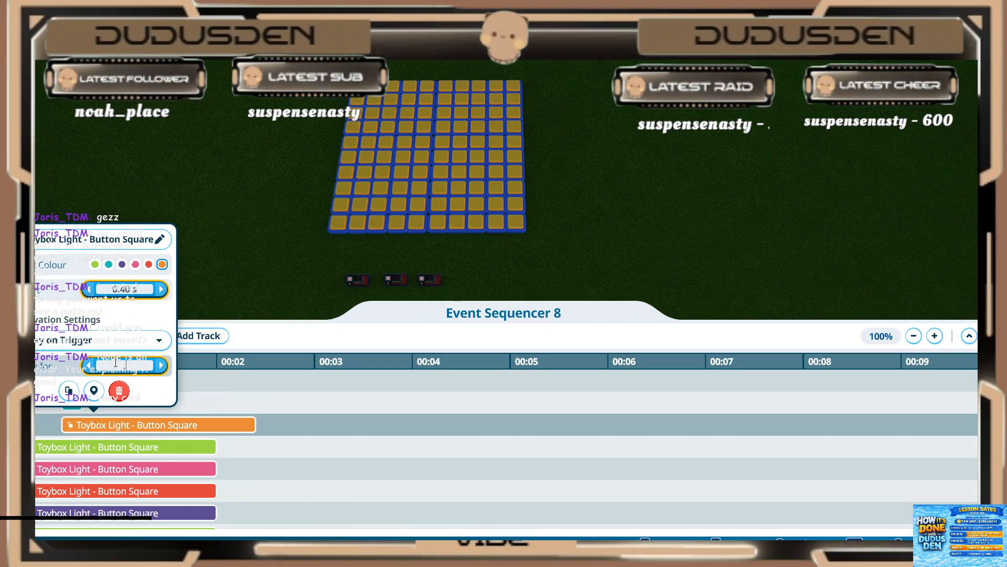
text(0.2)
key(Return)
Step: Set the fourth third-frame light (green) to start at 0.40 s and play for 0.20 s
click(78, 453)
click(80, 451)
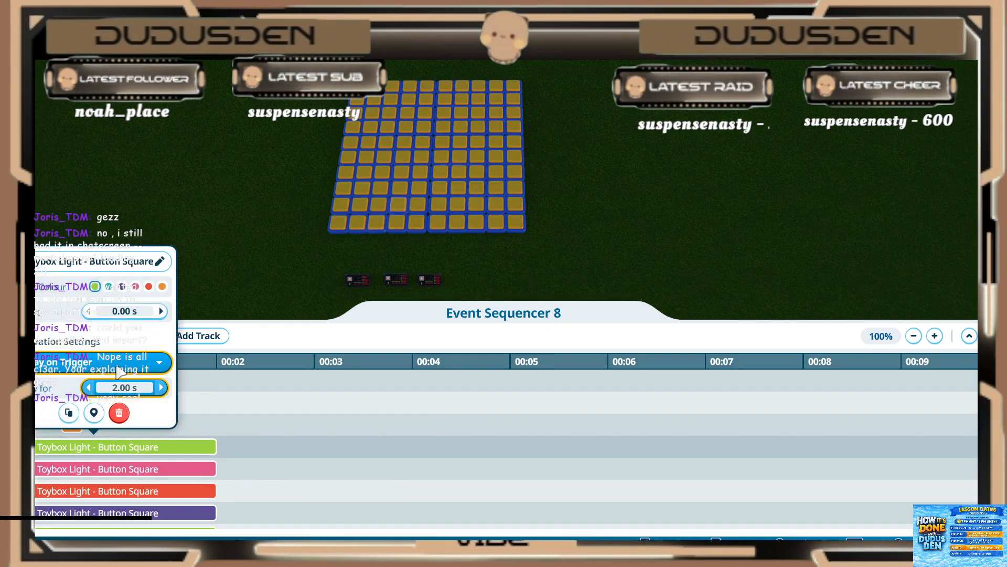
click(124, 311)
text(0.4)
key(Return)
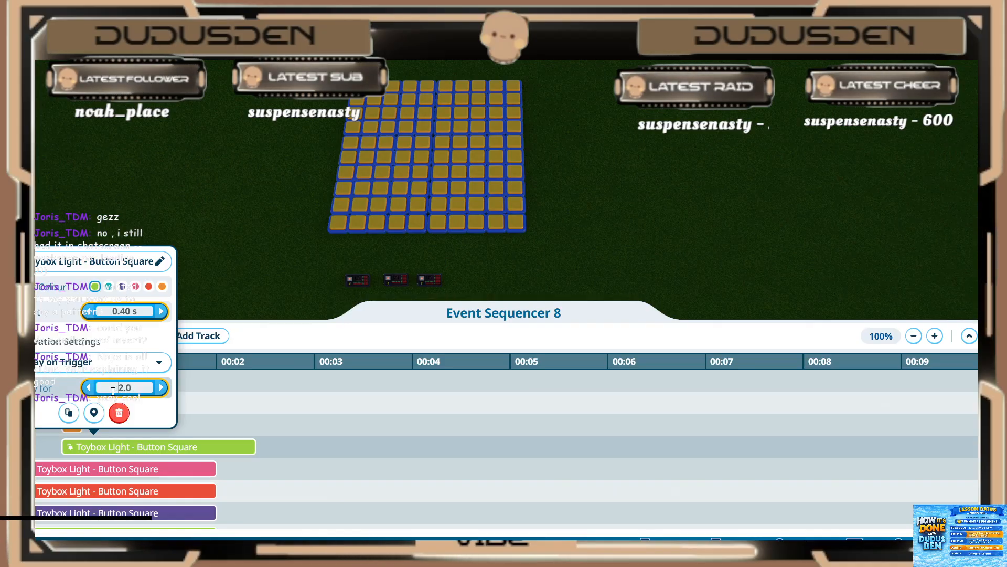
text(.2)
key(Return)
Step: Set the fifth third-frame light (pink) to start at 0.40 s and play for 0.20 s
click(94, 468)
click(122, 334)
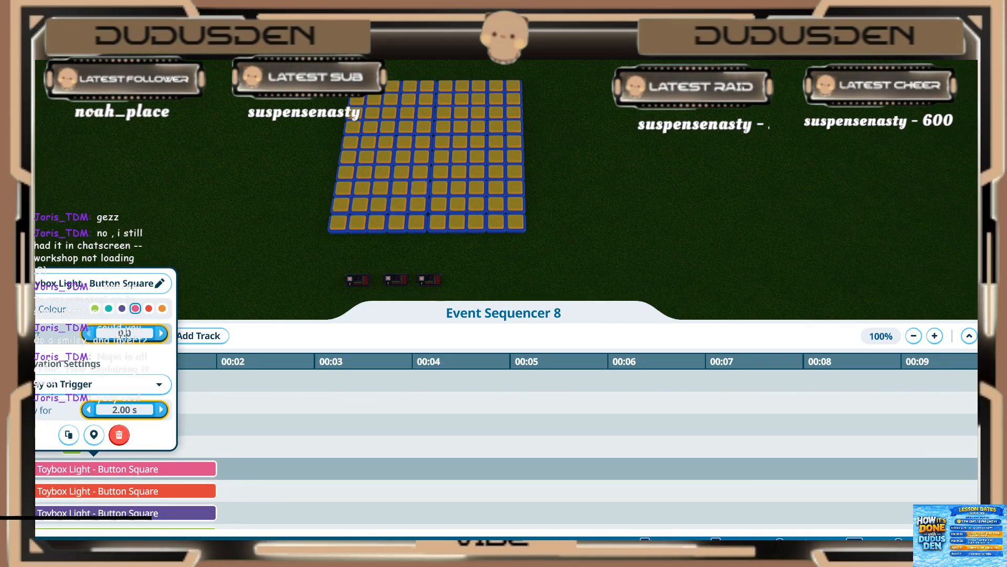
text(.4)
key(Return)
click(122, 410)
text(.2)
key(Return)
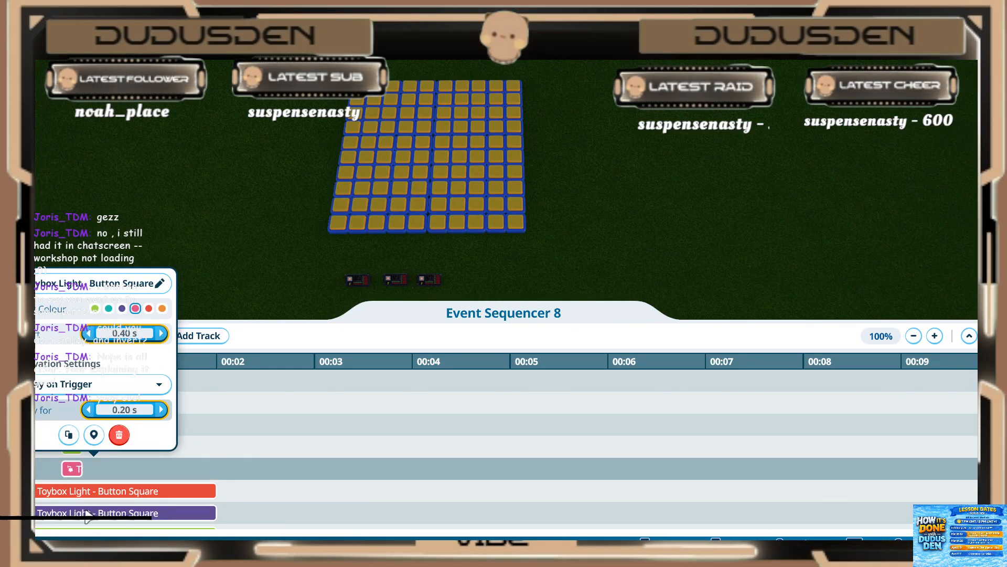
Step: Set the sixth third-frame light (red) to start at 0.40 s and play for 0.20 s
click(87, 492)
click(121, 352)
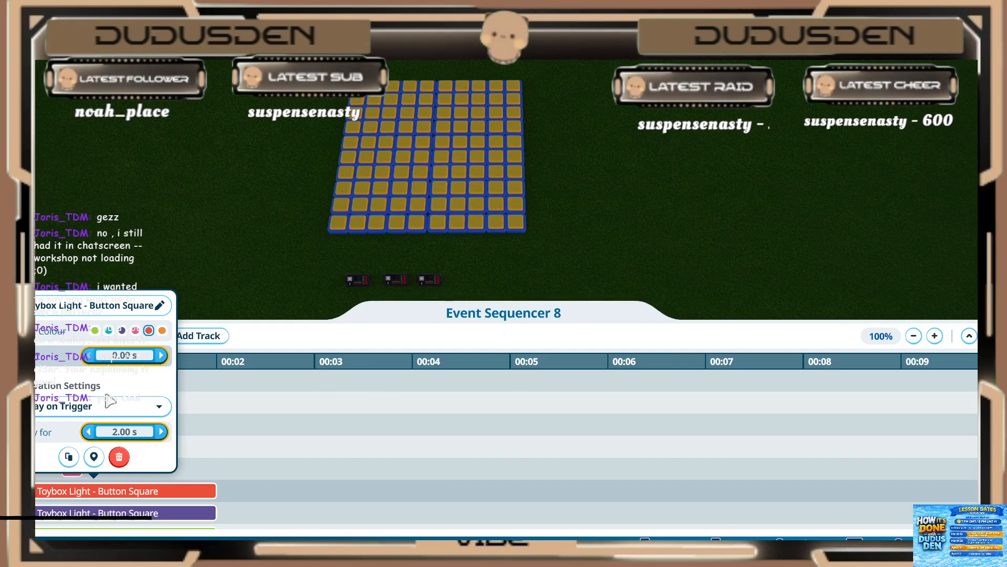
text(.4)
key(Return)
click(111, 433)
text(.2)
key(Return)
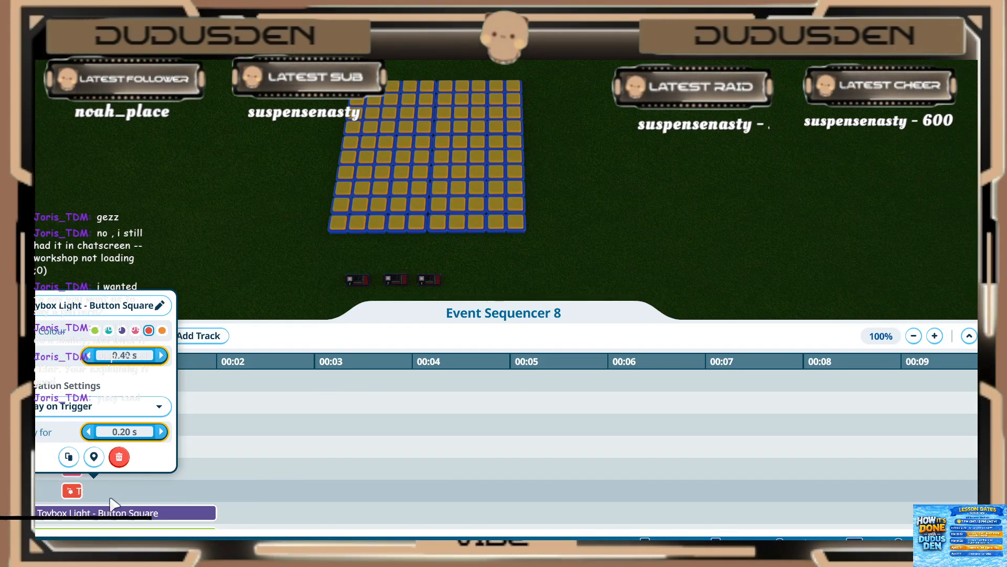
Step: Set the seventh third-frame light (purple) to start at 0.40 s and play for 0.20 s
click(105, 513)
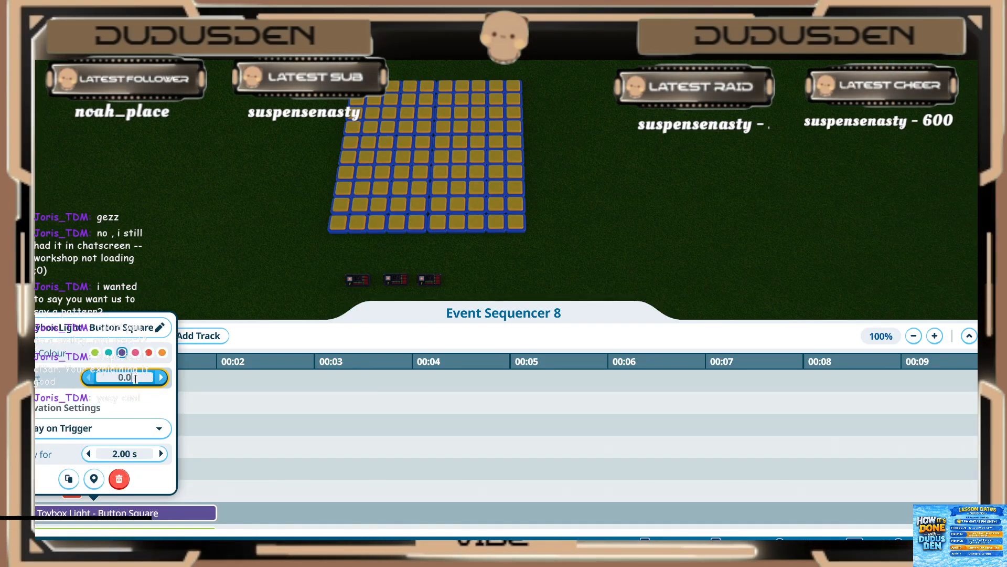
text(.4)
key(Return)
click(125, 453)
text(.2)
key(Return)
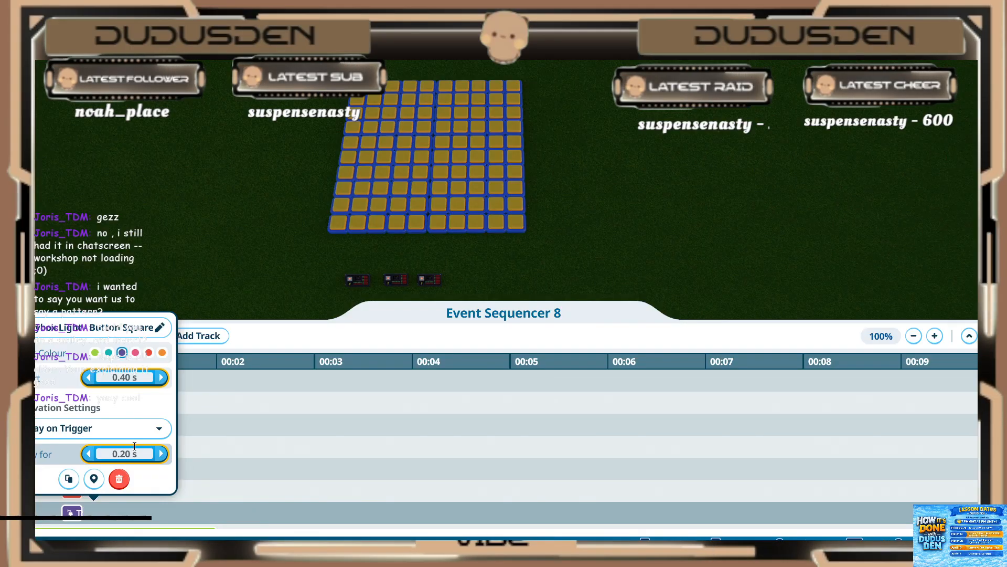
click(181, 471)
Step: Set the eighth third-frame light (green) to start at 0.40 s and play for 0.20 s
scroll(180, 470, down, 3)
click(73, 472)
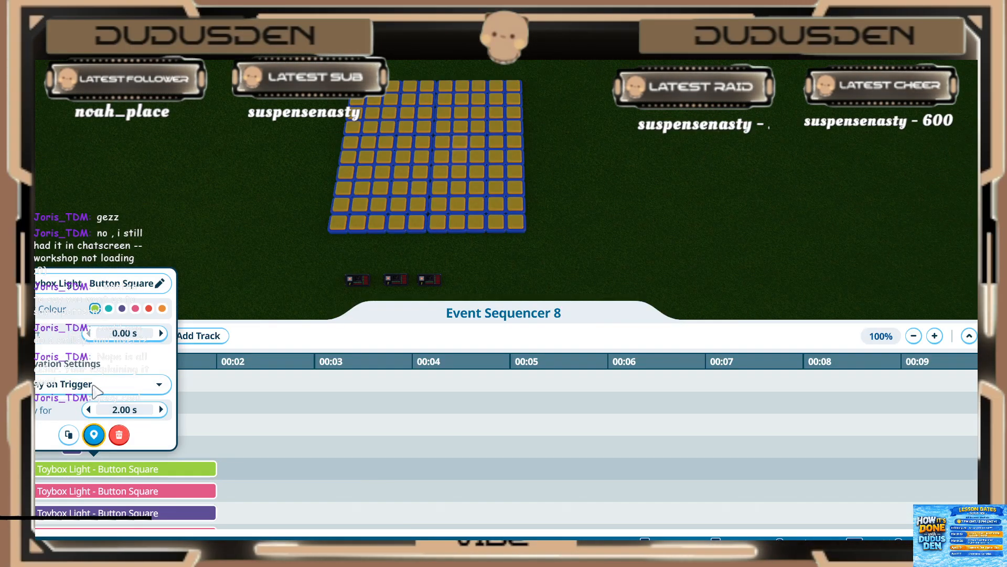
click(108, 333)
text(.4)
key(Return)
click(114, 408)
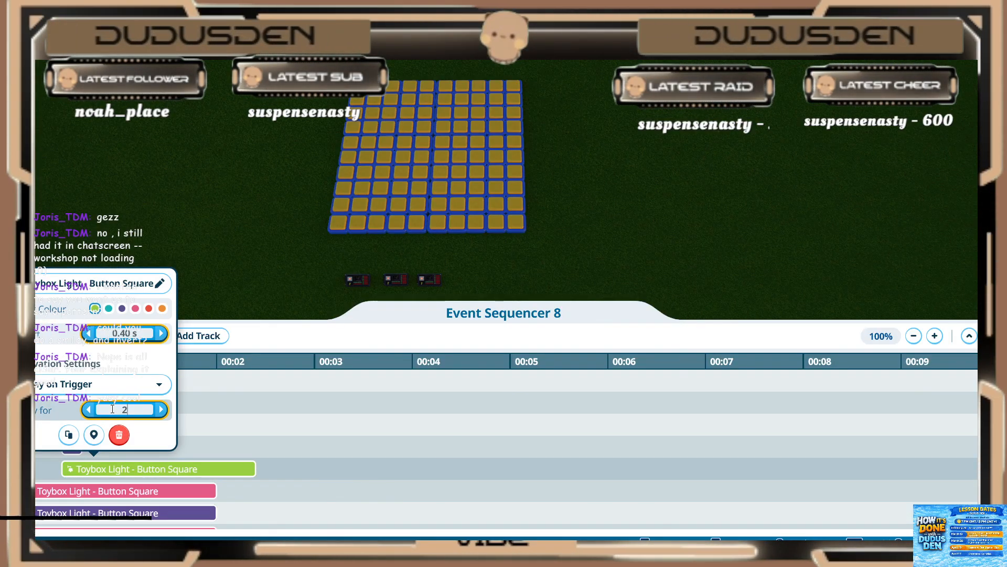
key(Return)
Step: Set the ninth third-frame light (pink) to start at 0.40 s and play for 0.20 s
key(Return)
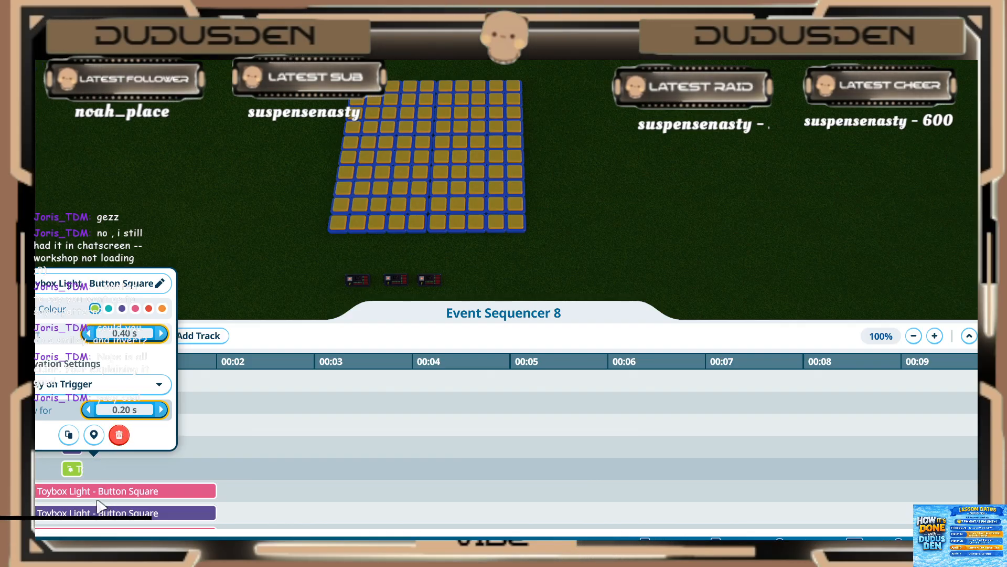
click(95, 497)
click(91, 494)
key(Return)
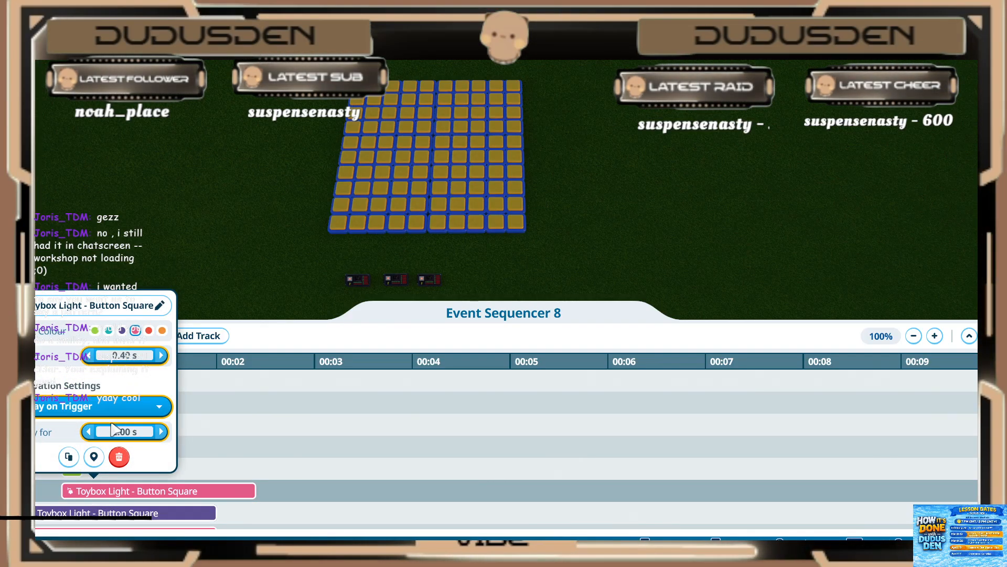
click(108, 433)
Step: Set the tenth third-frame light (purple) to start at 0.40 s and play for 0.20 s
key(Return)
click(88, 510)
click(88, 511)
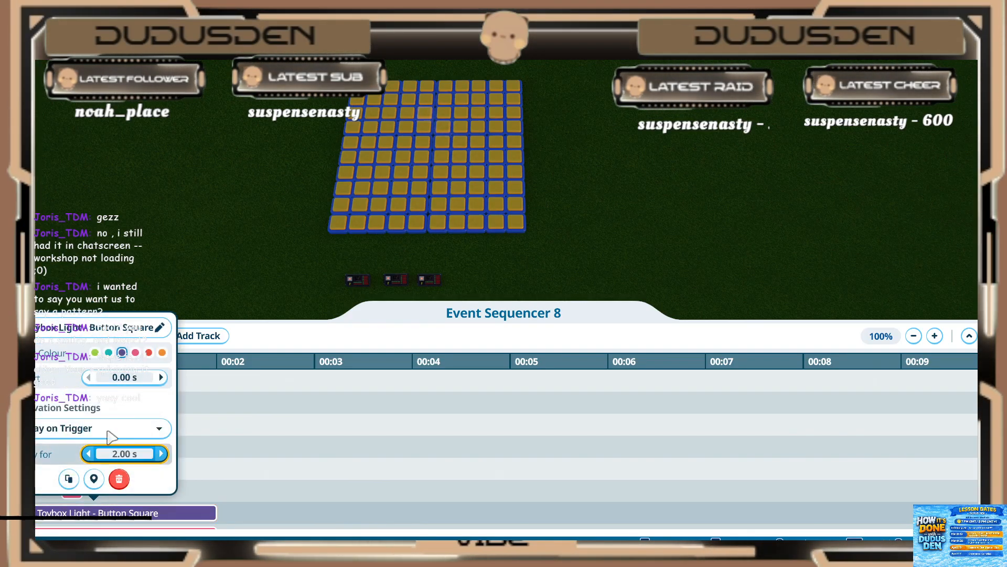
click(116, 379)
key(Return)
click(117, 454)
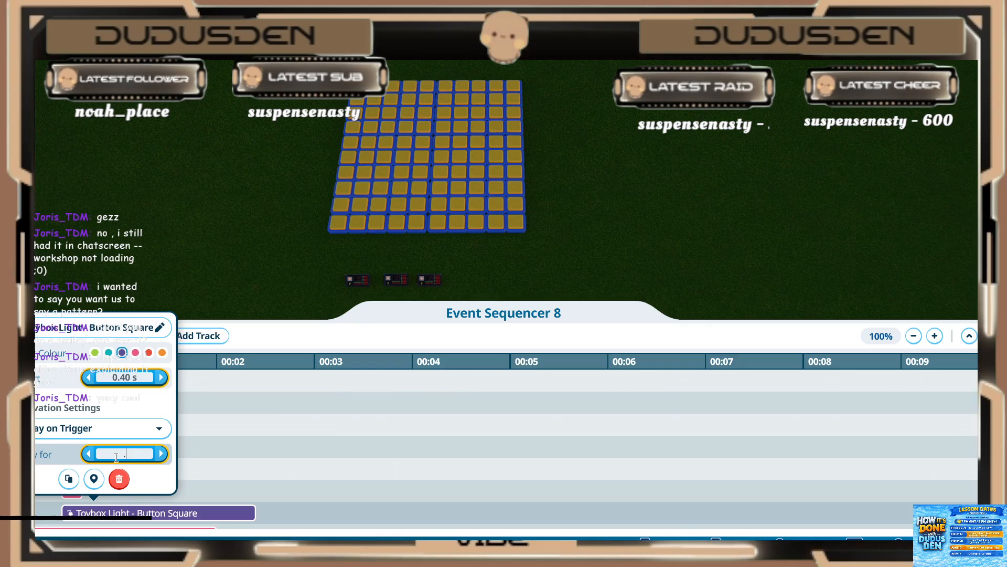
text(.2)
key(Return)
Step: Set the eleventh third-frame light (pink) to start at 0.40 s and play for 0.20 s
click(128, 499)
scroll(127, 495, down, 1)
click(107, 447)
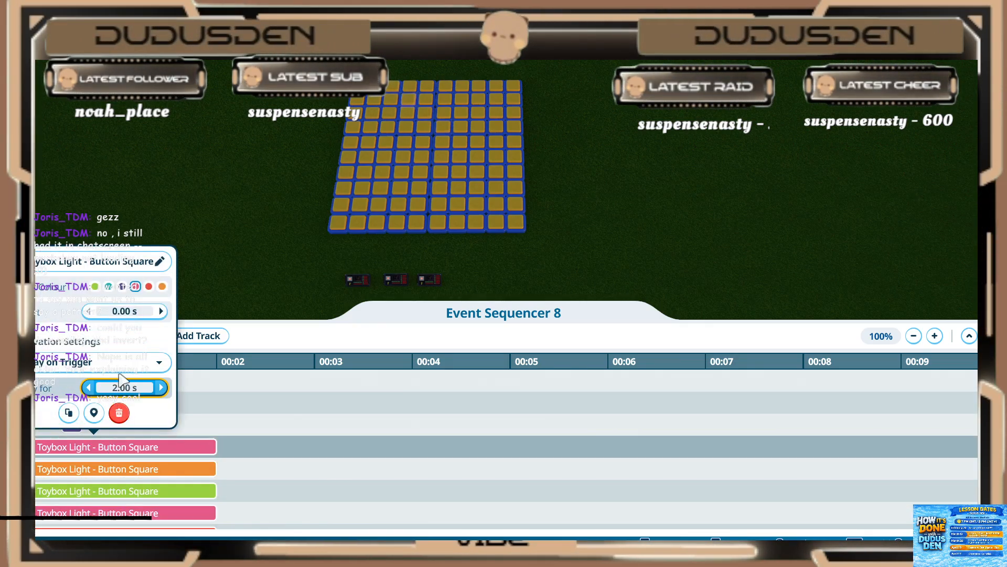
click(120, 311)
text(.4)
key(Return)
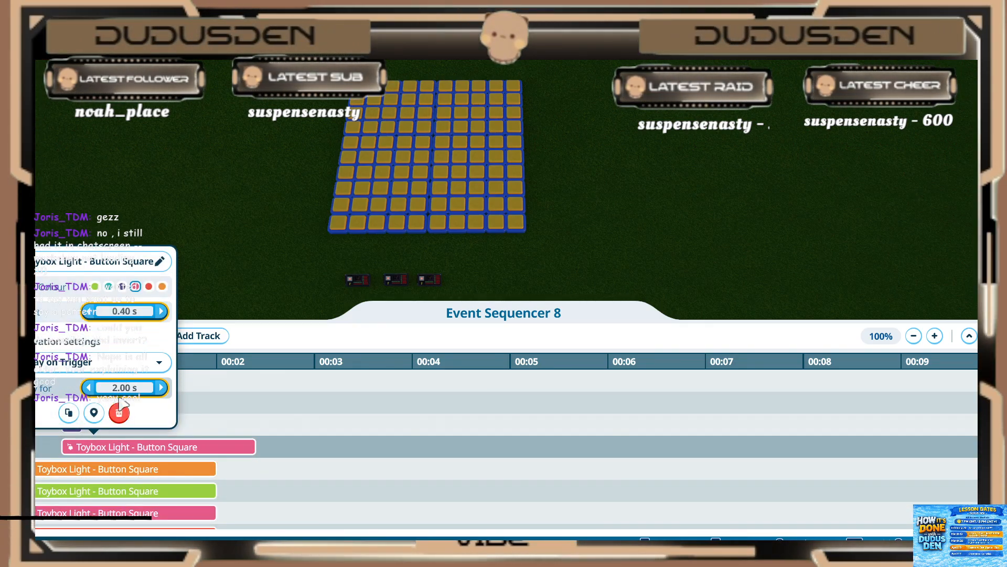
text(.2)
key(Return)
Step: Set the twelfth third-frame light (orange) to start at 0.40 s and play for 0.20 s
click(107, 475)
click(107, 471)
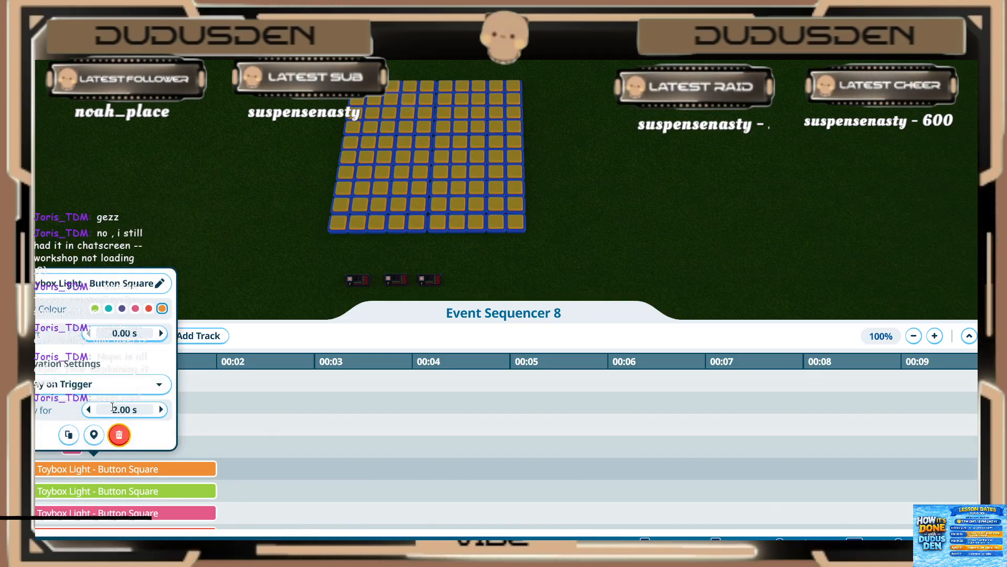
text(.4)
key(Return)
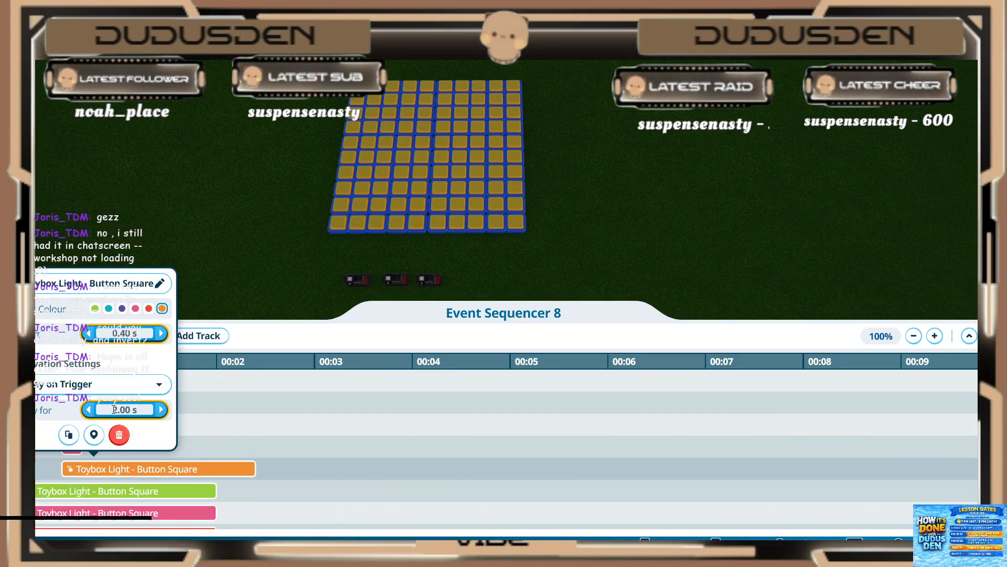
text(.2)
key(Return)
Step: Set the thirteenth third-frame light (green) to start at 0.40 s and play for 0.20 s
click(107, 492)
click(106, 494)
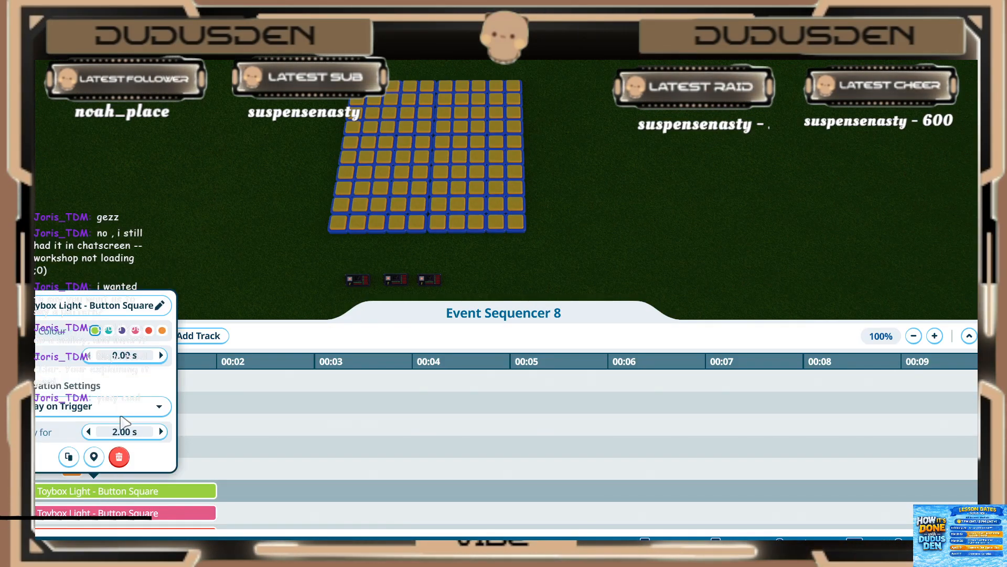
click(125, 356)
text(.4)
key(Return)
click(110, 430)
text(.)
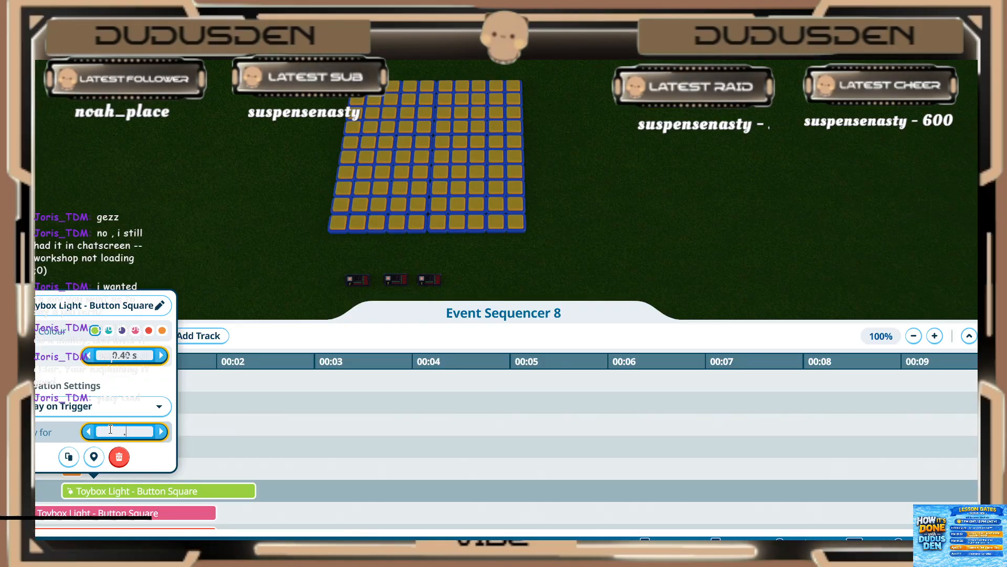
text(2)
key(Return)
Step: Set the fourteenth third-frame light (pink) to start at 0.40 s and play for 0.20 s
click(120, 514)
click(120, 515)
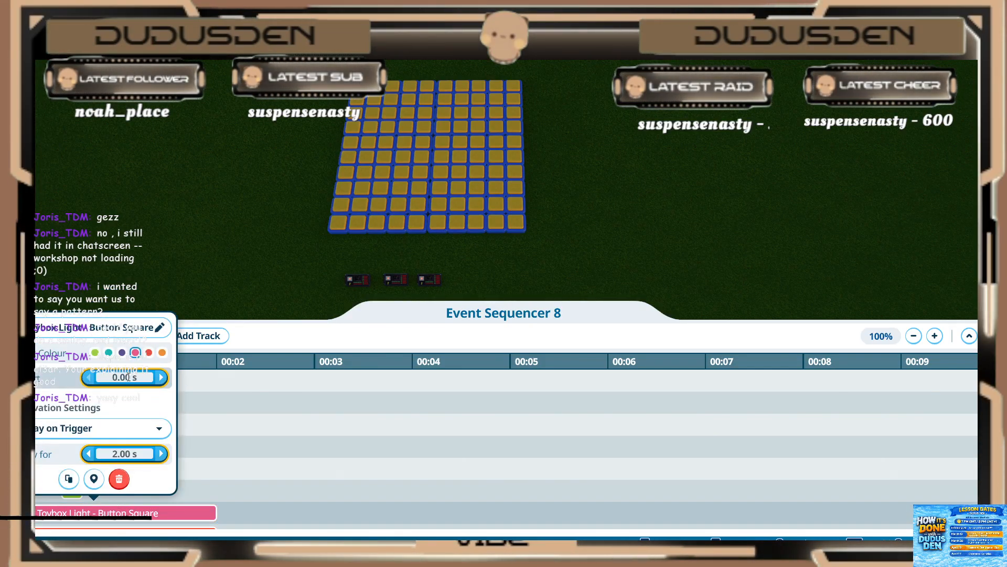
text(.4)
key(Return)
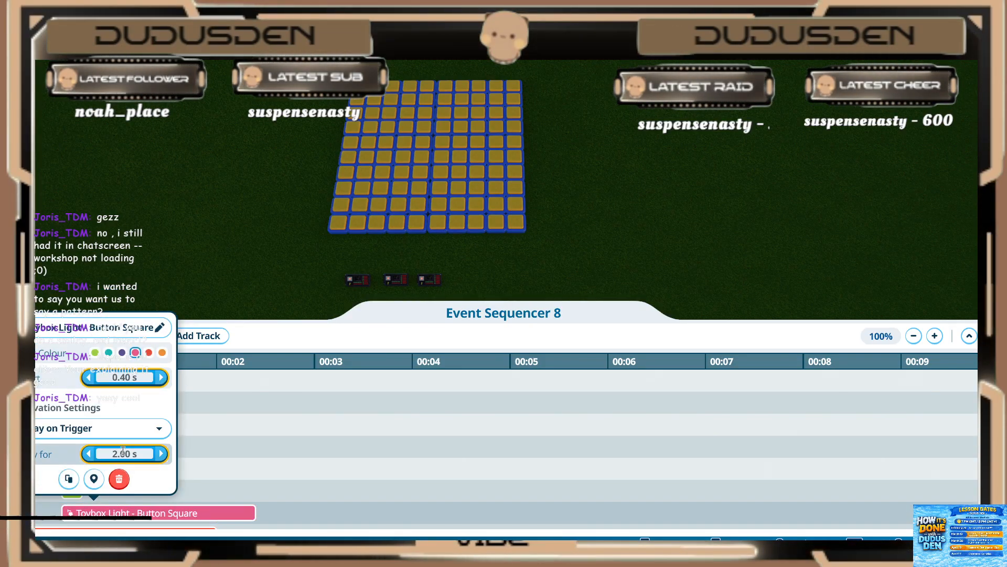
click(120, 453)
text(.2)
key(Return)
Step: Set the fifteenth third-frame light (red) to start at 0.40 s and play for 0.20 s
click(203, 481)
scroll(191, 467, down, 3)
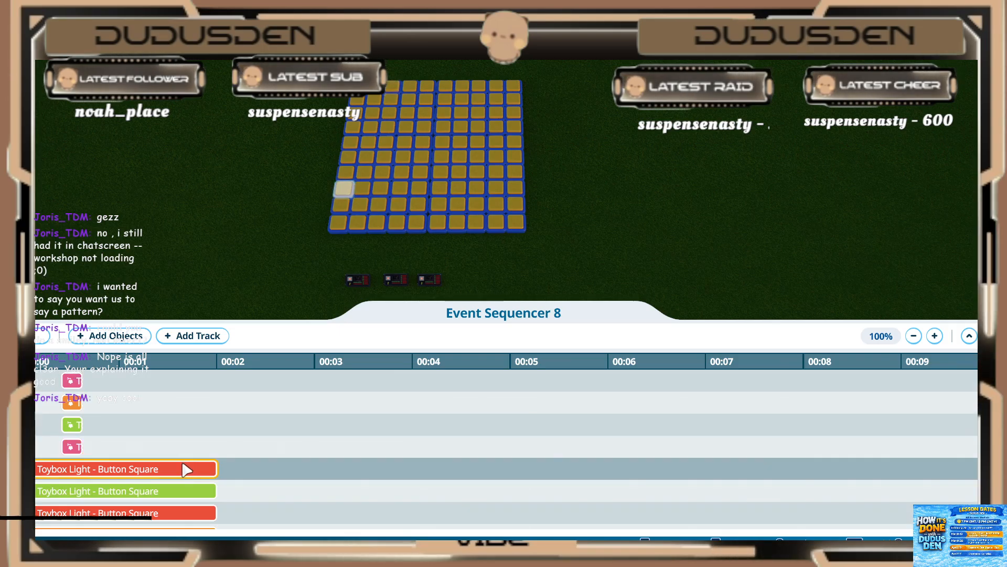
click(184, 468)
click(126, 335)
text(.4)
key(Return)
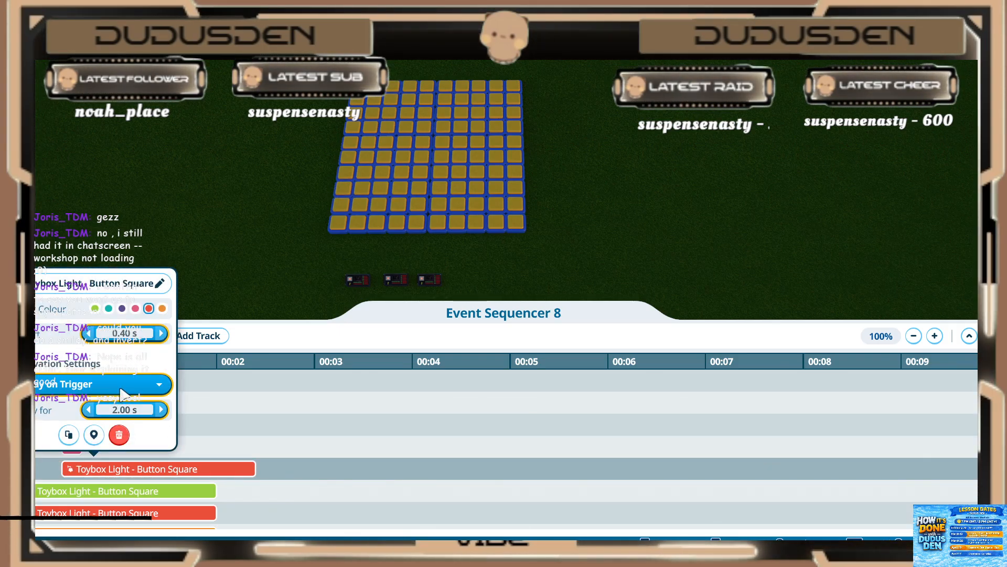
click(119, 436)
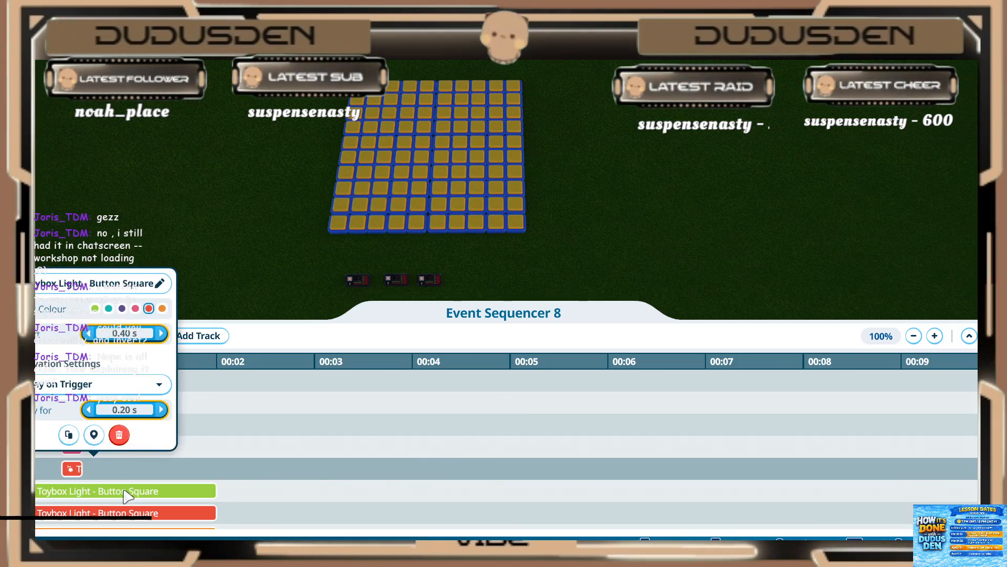
Step: Set the sixteenth third-frame light (green) to start at 0.40 s and play for 0.20 s
click(112, 493)
click(124, 355)
text(.4)
key(Return)
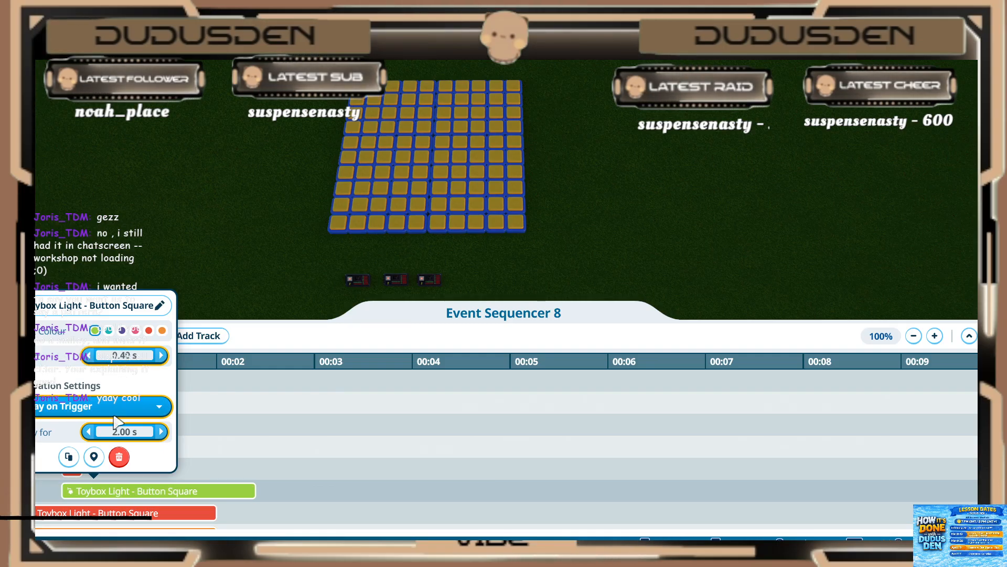
click(110, 431)
text(.)
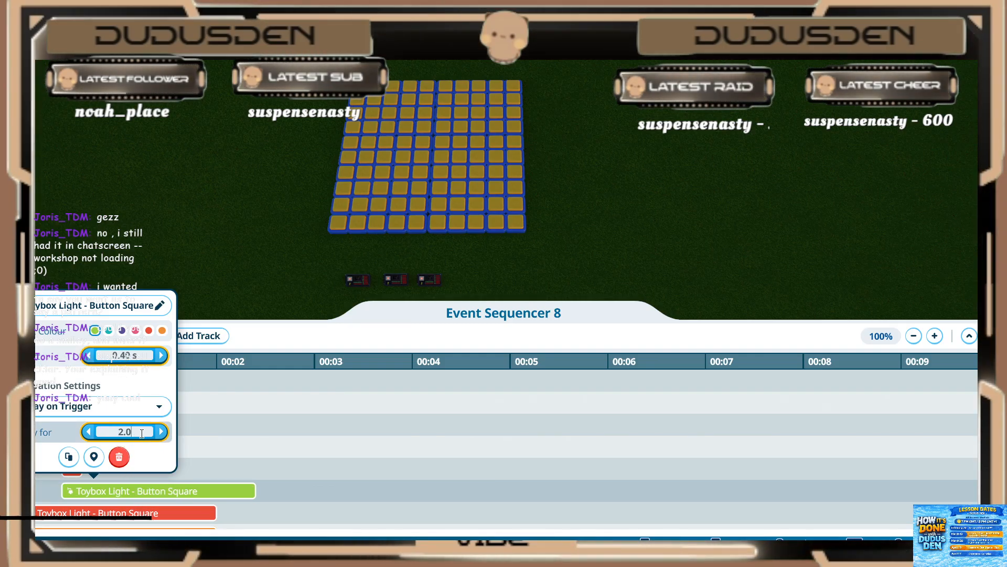
text(2)
key(Return)
Step: Set the seventeenth third-frame light (red) to start at 0.40 s and play for 0.20 s
scroll(193, 478, down, 2)
click(155, 473)
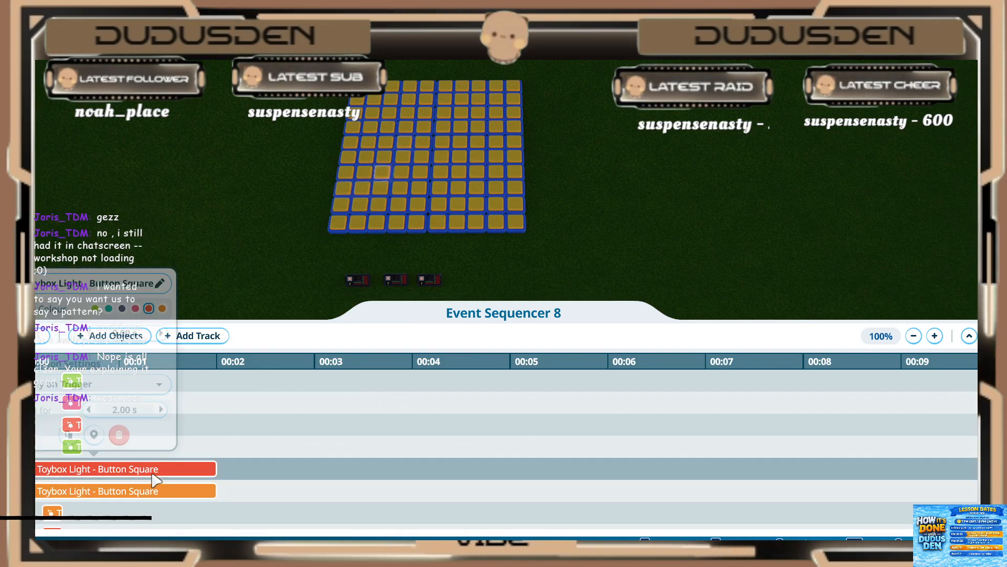
click(125, 332)
text(.4)
key(Return)
click(125, 409)
text(.2)
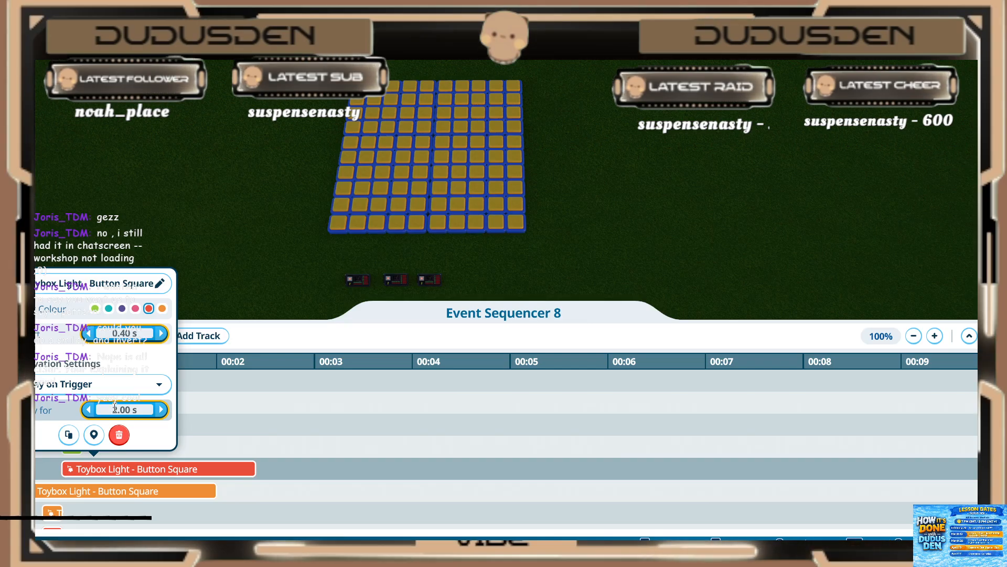
click(121, 437)
Step: Set the eighteenth third-frame light (orange) to start at 0.40 s and play for 0.20 s
click(113, 491)
click(118, 349)
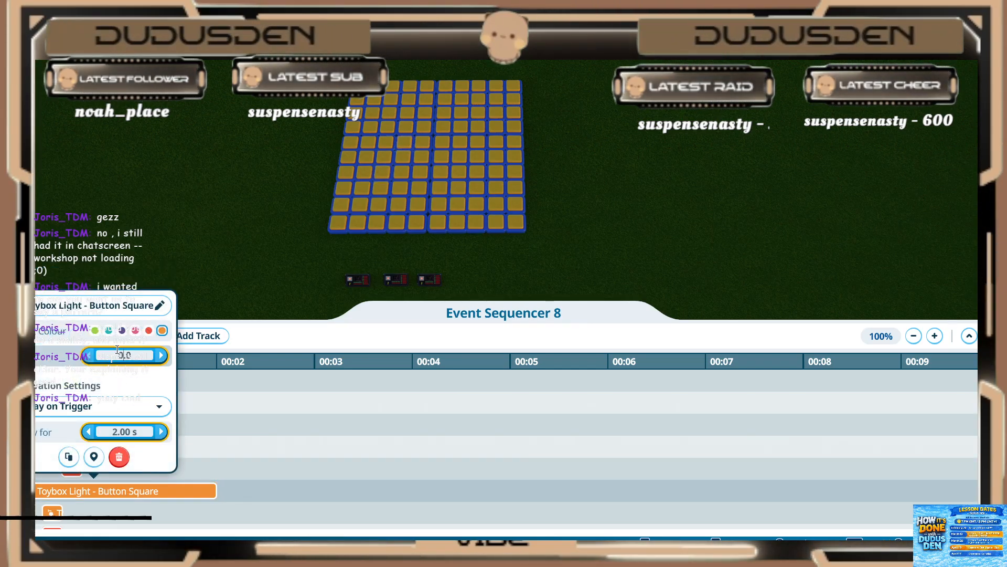
text(.4)
key(Return)
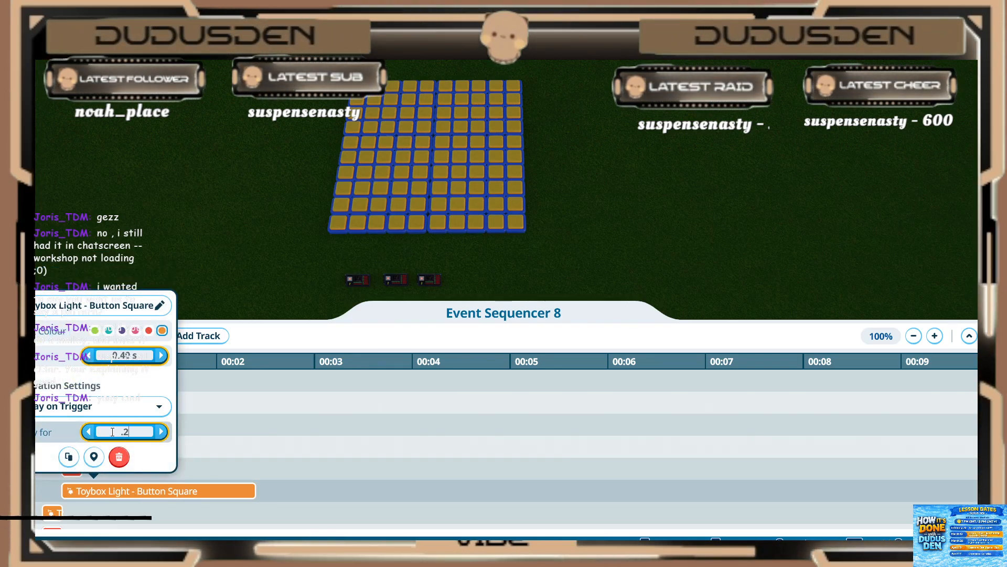
key(Return)
Step: Play Event Sequencer 8 to preview the three smiley frames on the light grid
click(212, 452)
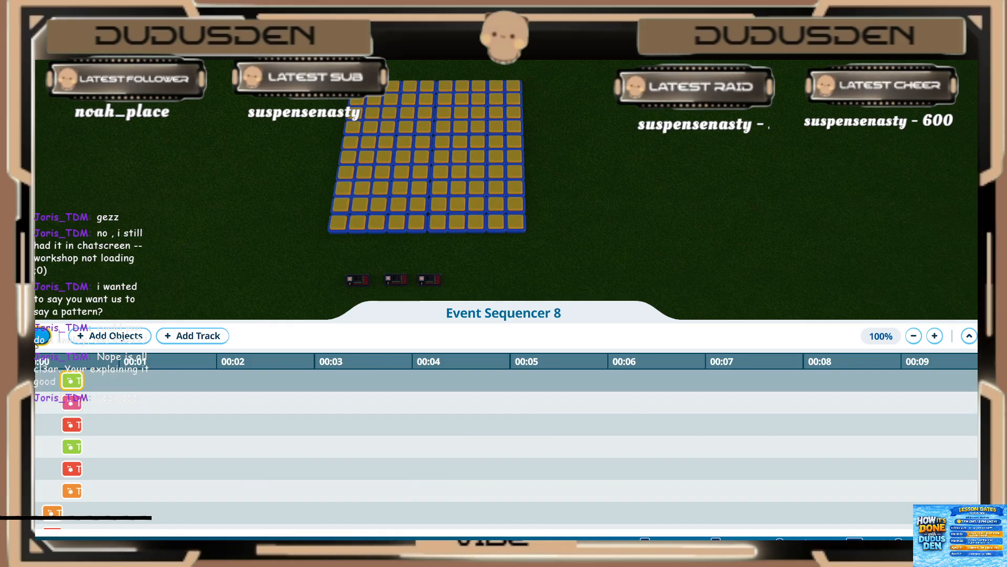
click(42, 335)
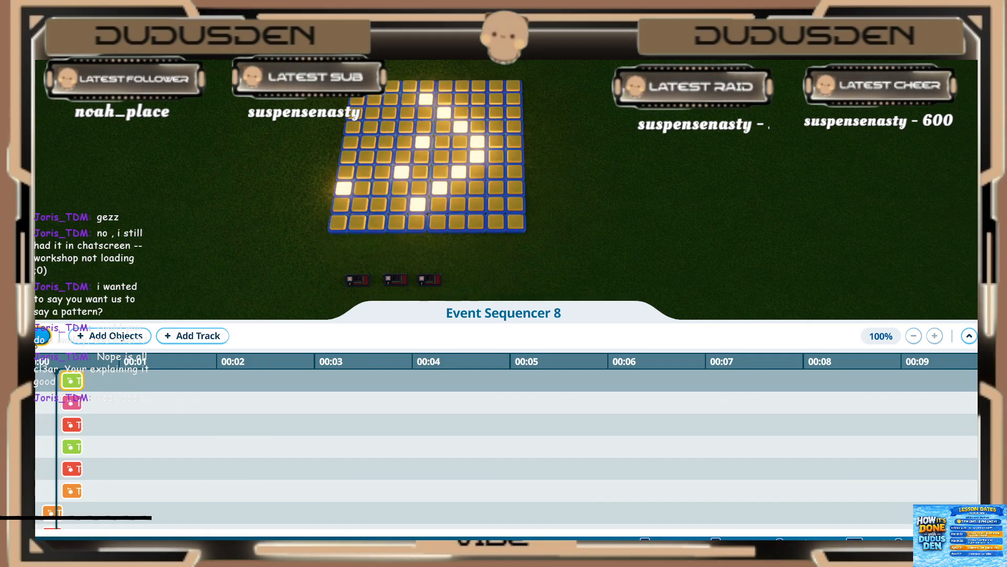
click(42, 336)
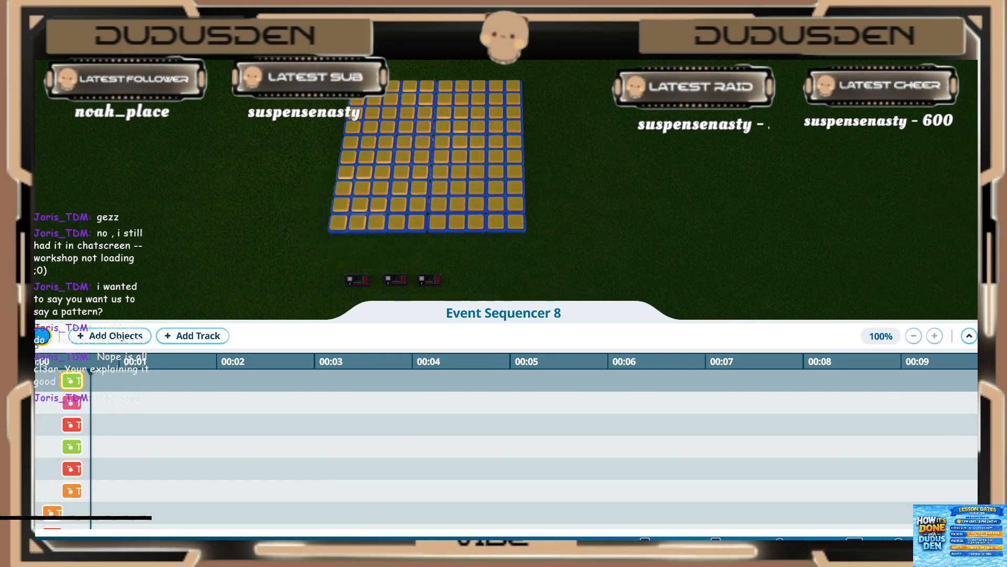
Step: Start adding objects to Event Sequencer 8 and select 15 grid lights forming the fourth frame's shifted smiley outline and inner features
click(110, 336)
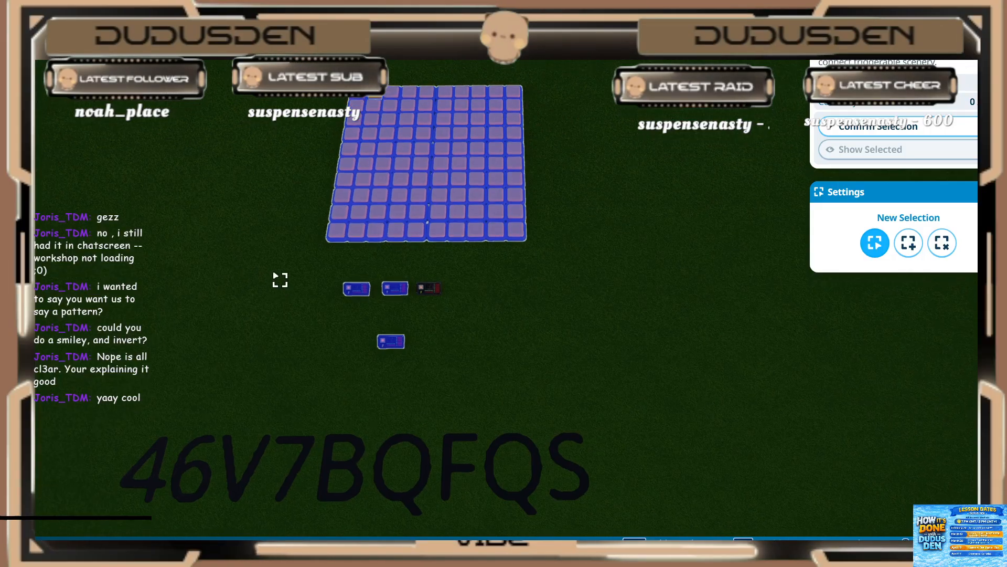
shift+click(340, 355)
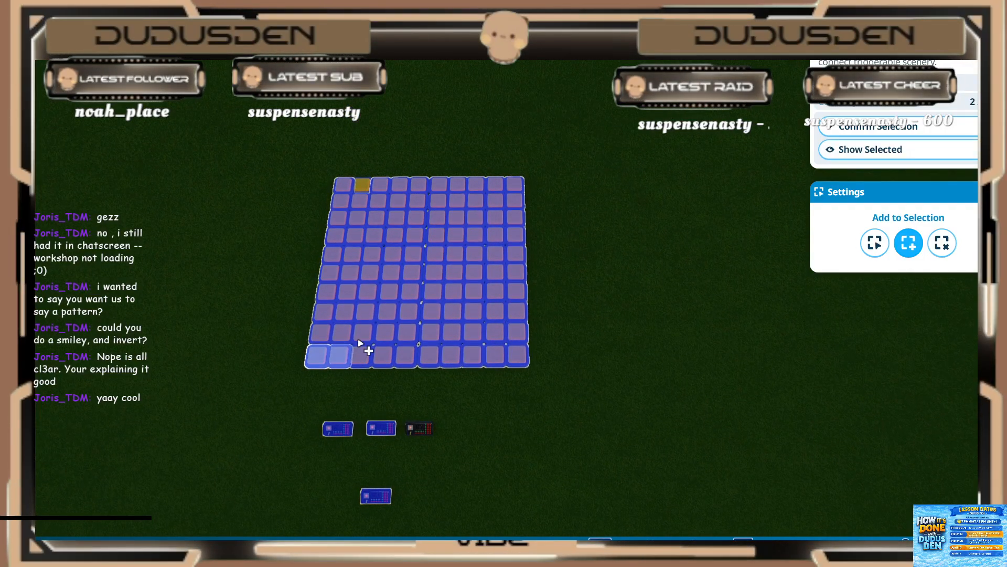
shift+click(386, 313)
shift+click(409, 292)
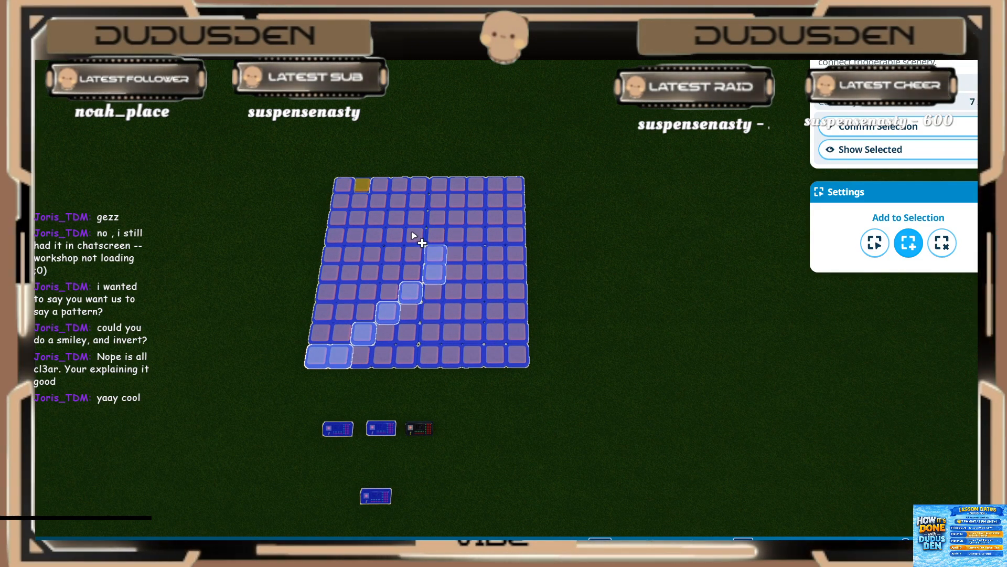
shift+click(379, 205)
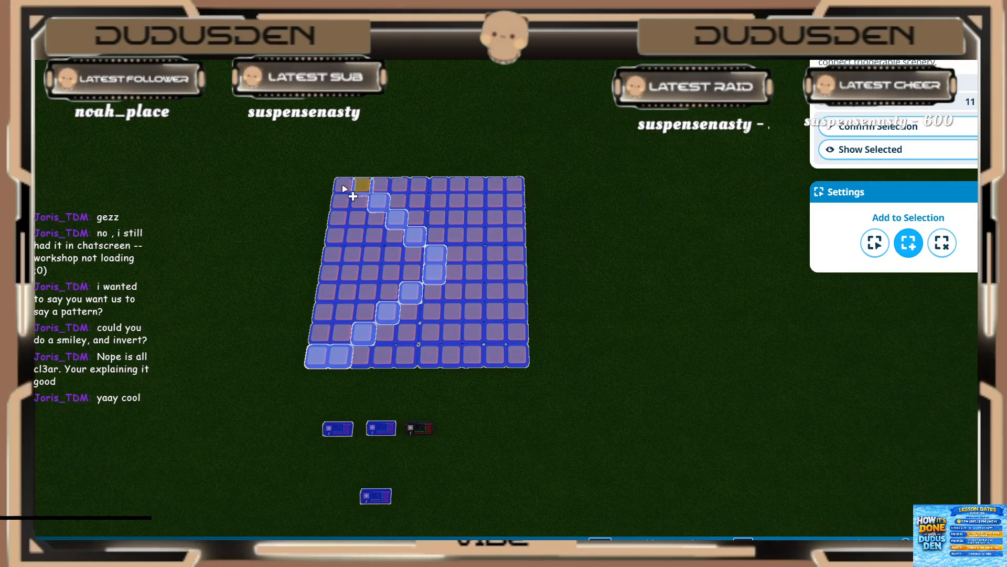
shift+click(324, 313)
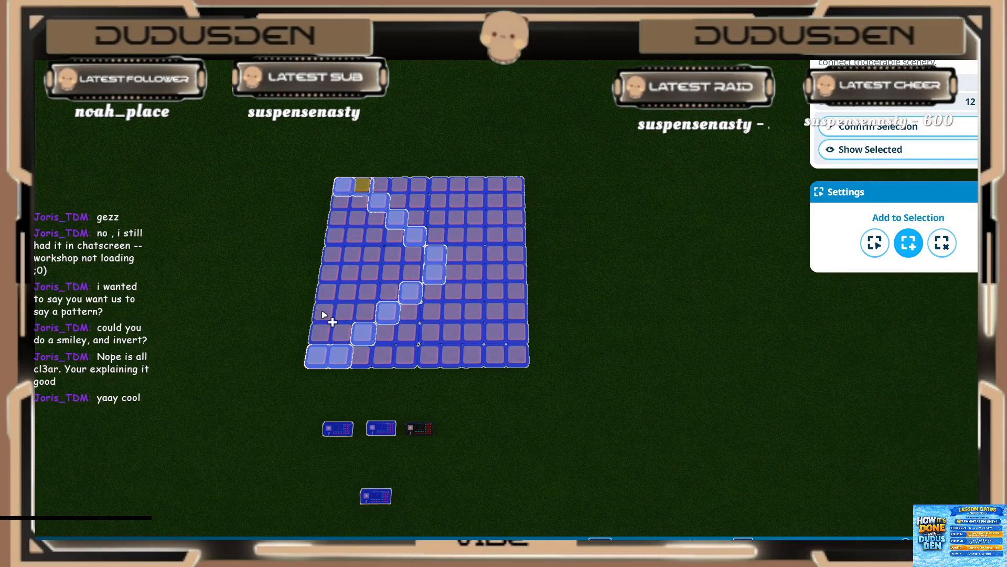
shift+click(348, 292)
shift+click(373, 255)
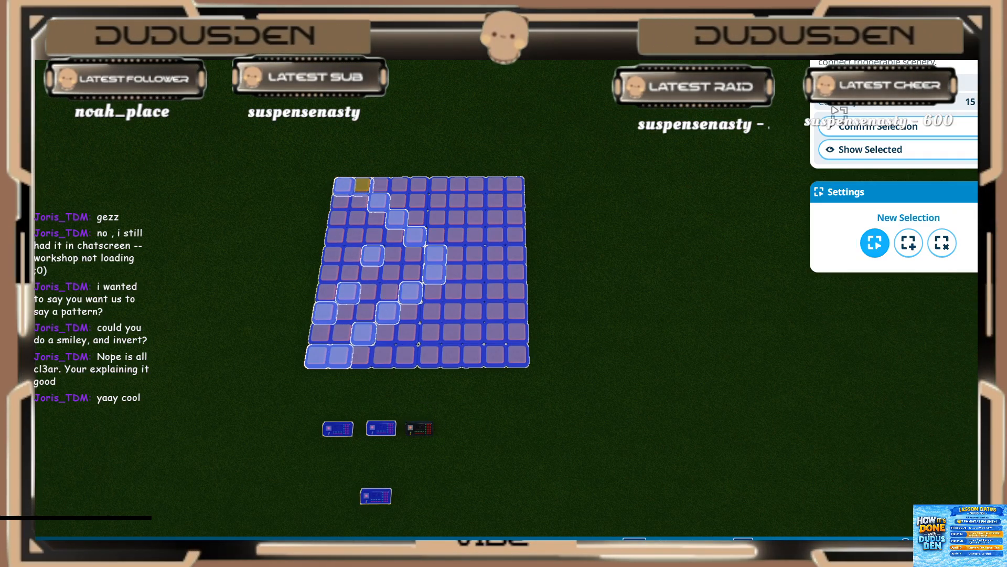
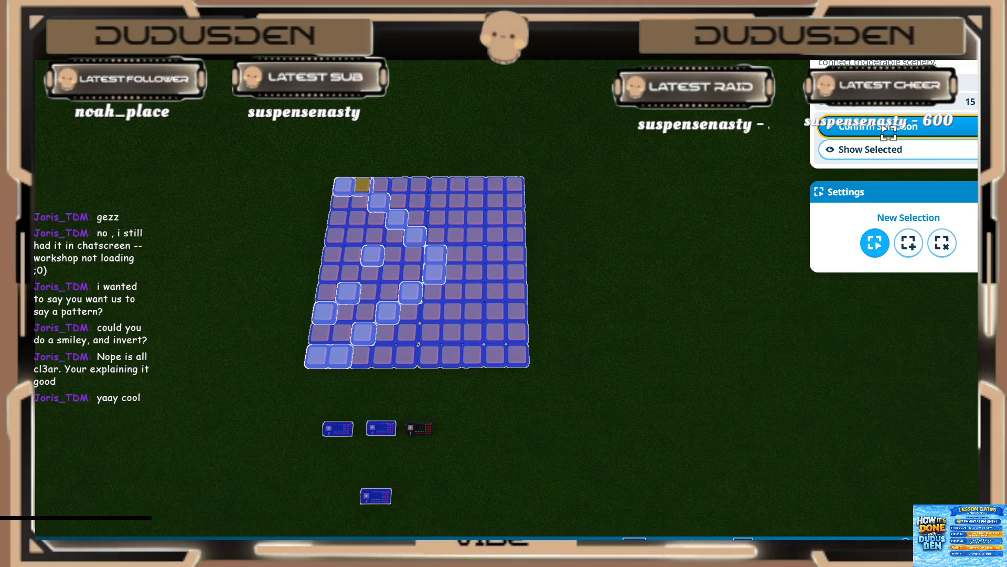
Step: Add the selected lights to Event Sequencer 8 and set the first fourth-frame light (green) to start at 0.60 s and play for 0.20 s
click(885, 130)
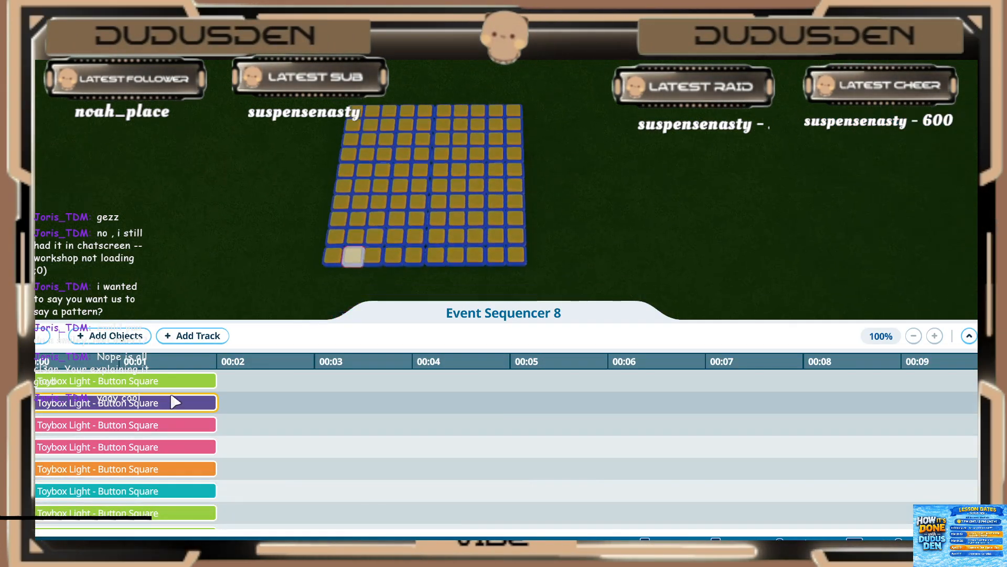
click(64, 495)
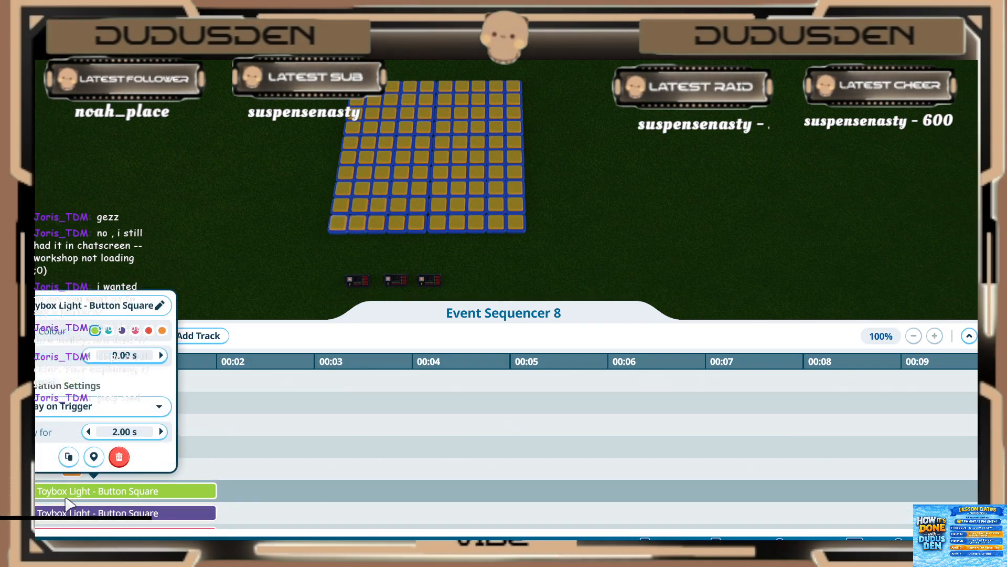
click(111, 356)
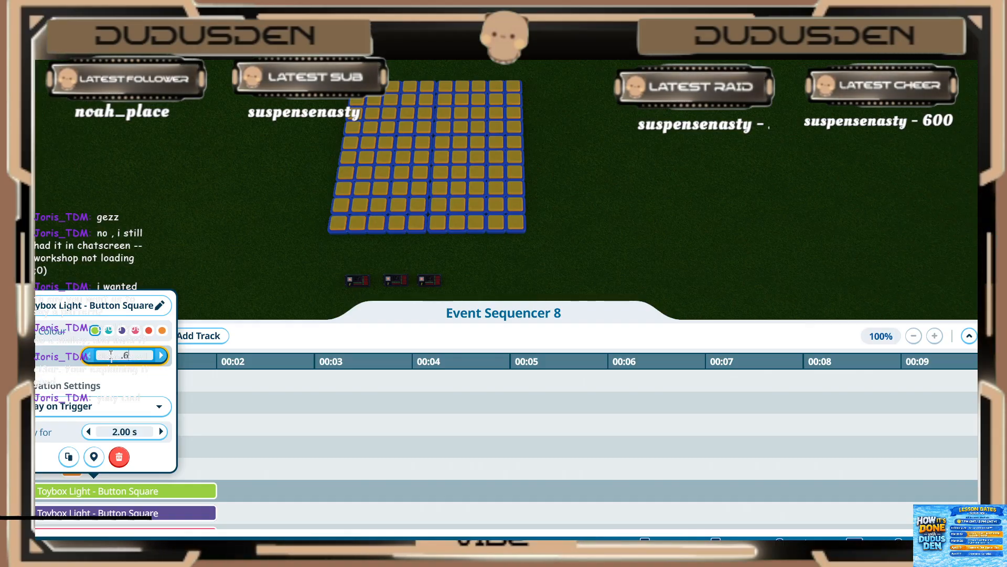
key(Return)
click(109, 431)
key(BackSpace)
key(BackSpace)
key(BackSpace)
text(.2)
key(Return)
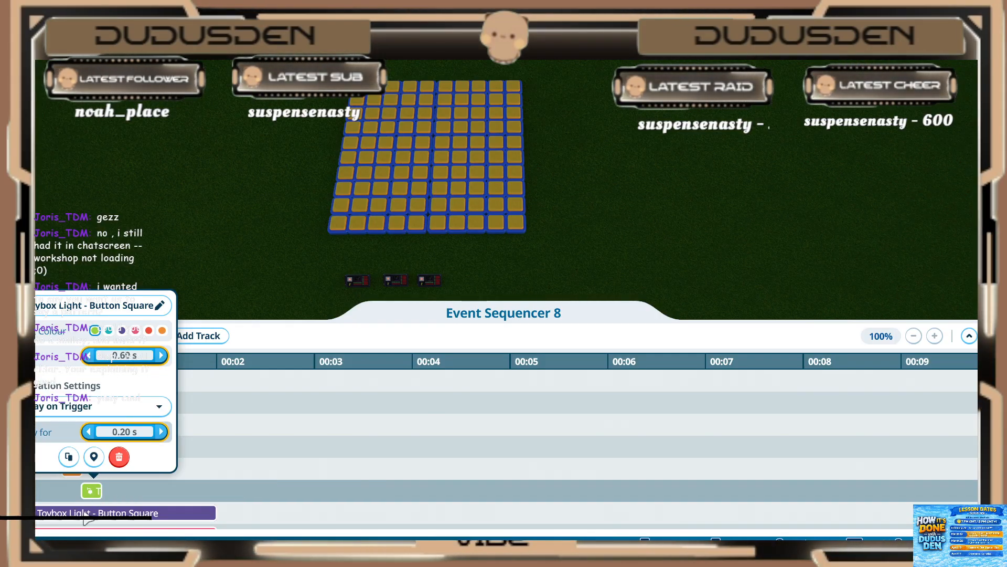
Step: Set the second fourth-frame light (purple) to start at 0.60 s and play for 0.20 s
click(85, 515)
click(113, 515)
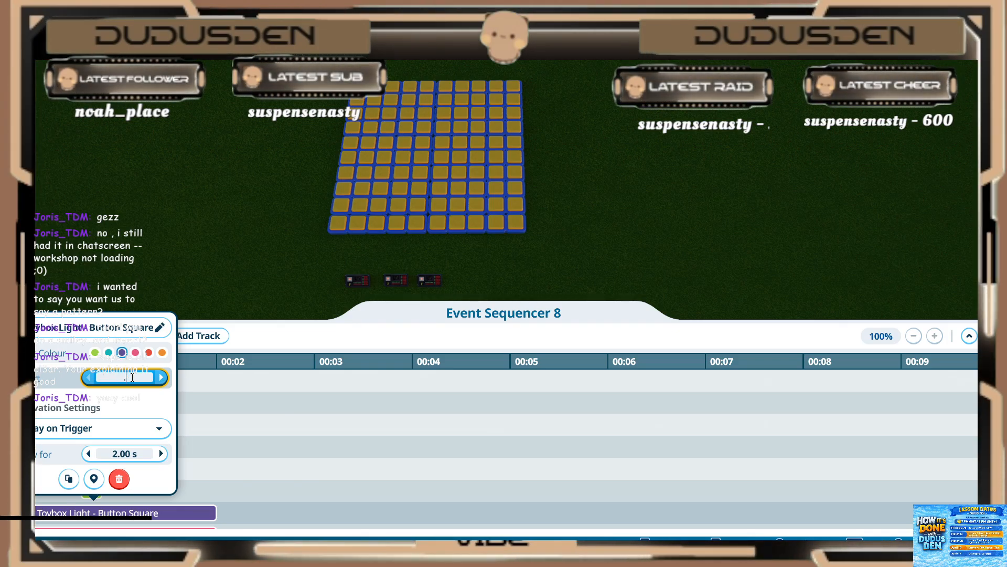
click(129, 455)
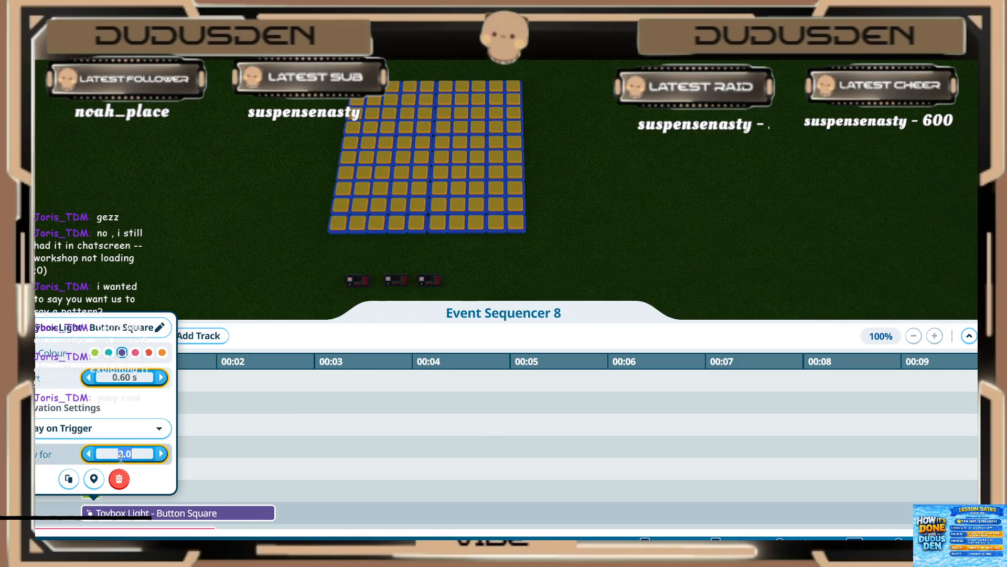
click(155, 488)
click(195, 498)
Step: Set the third fourth-frame light (pink) to start at 0.60 s and play for 0.20 s
scroll(156, 473, down, 5)
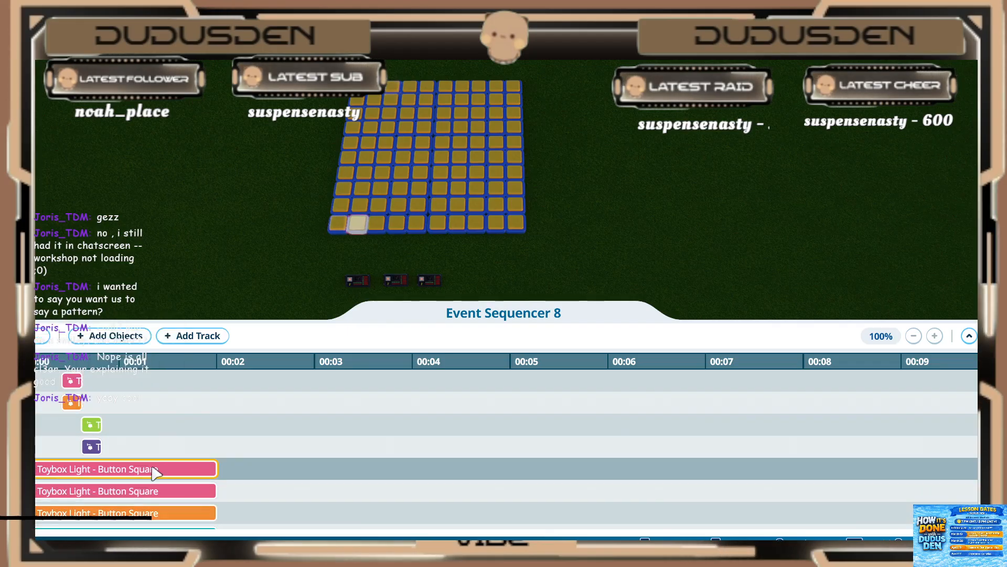
click(105, 425)
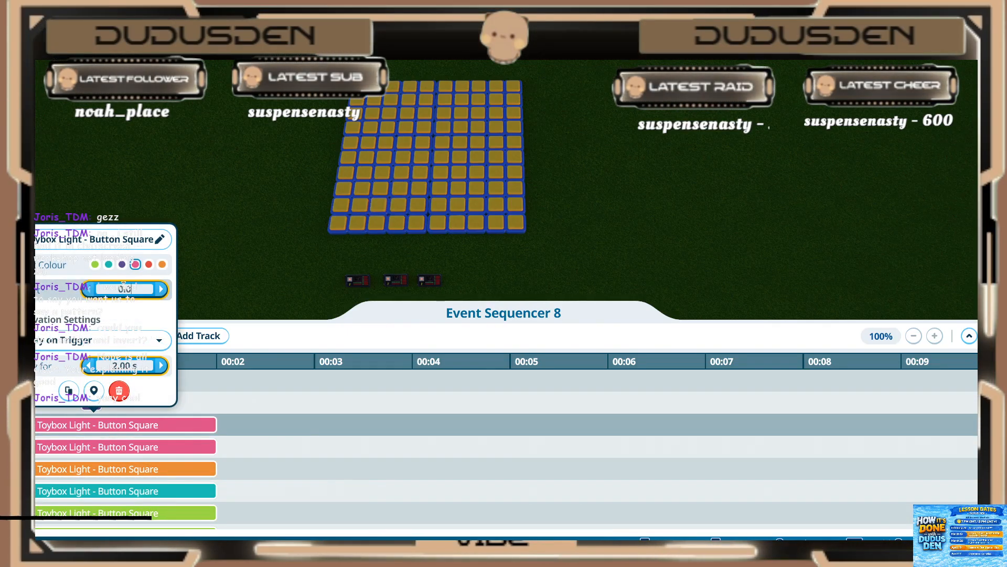
click(122, 287)
text(.60 s)
click(116, 370)
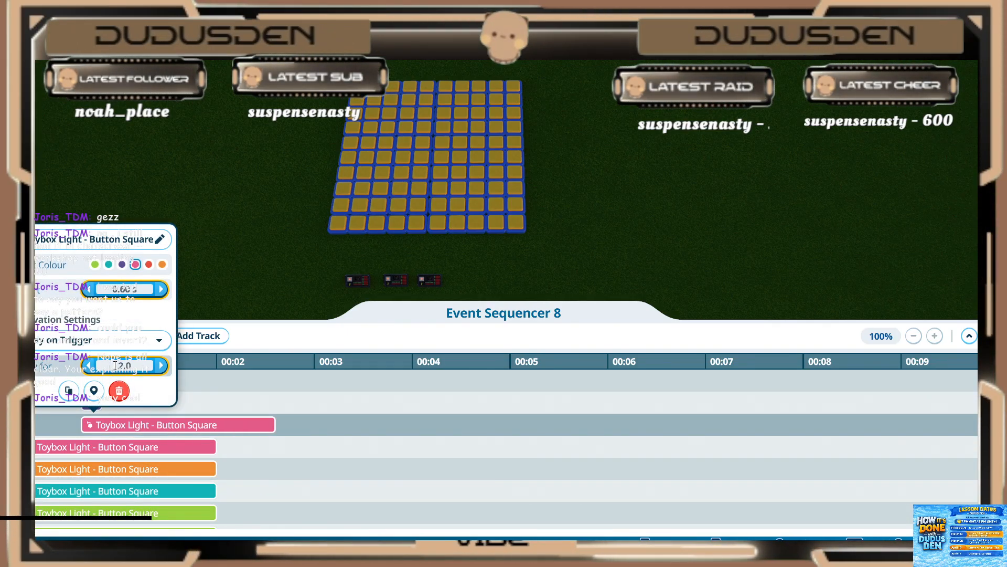
text(.20 s)
Step: Set the fourth fourth-frame light (pink) to start at 0.60 s and play for 0.20 s
click(105, 446)
click(124, 311)
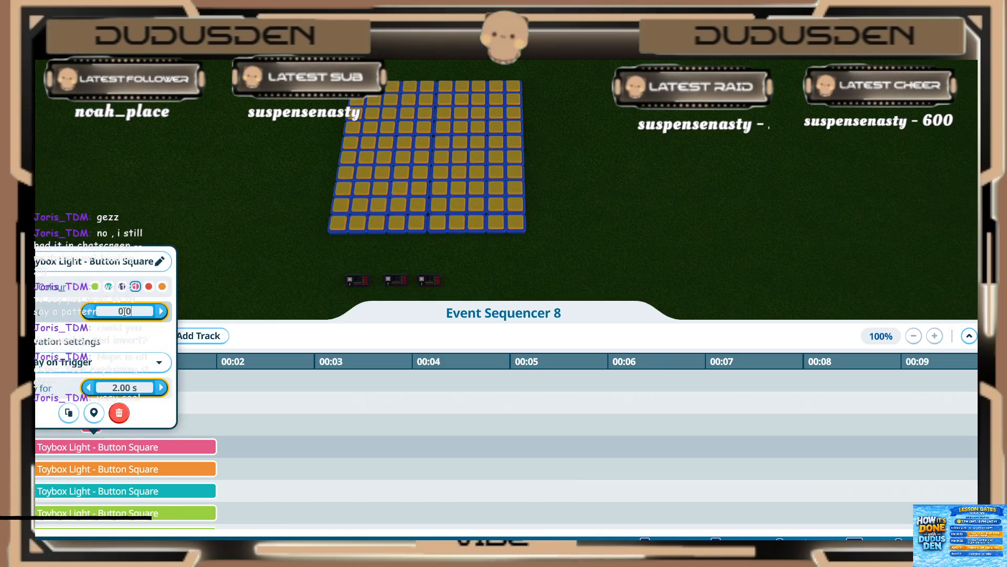
key(Return)
click(121, 387)
text(.2)
key(Return)
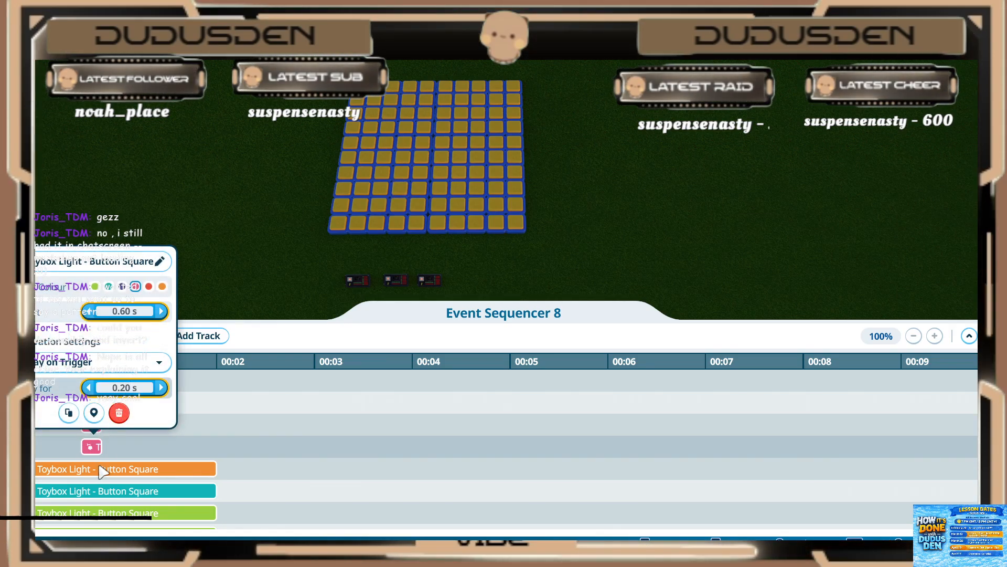
Step: Set the fifth fourth-frame light (orange) to start at 0.60 s and play for 0.20 s
click(96, 468)
click(124, 333)
text(.6)
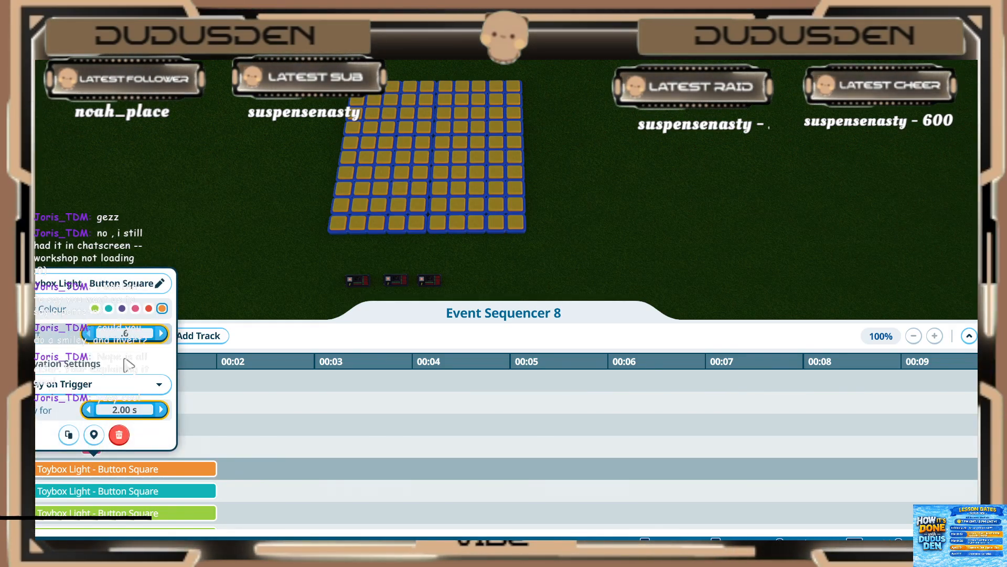
key(Return)
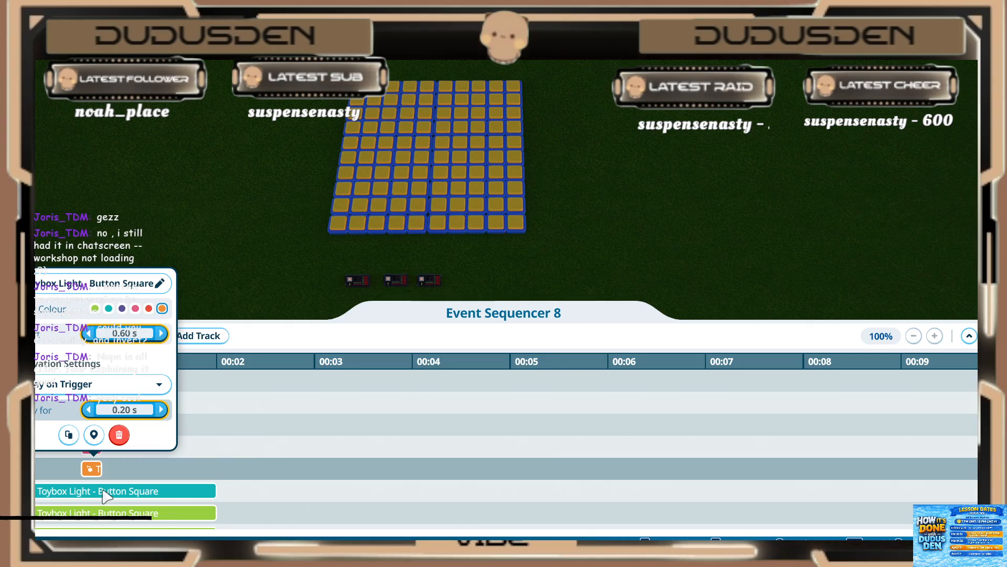
Step: Set the sixth fourth-frame light (teal) to start at 0.60 s and play for 0.20 s
click(103, 489)
click(127, 356)
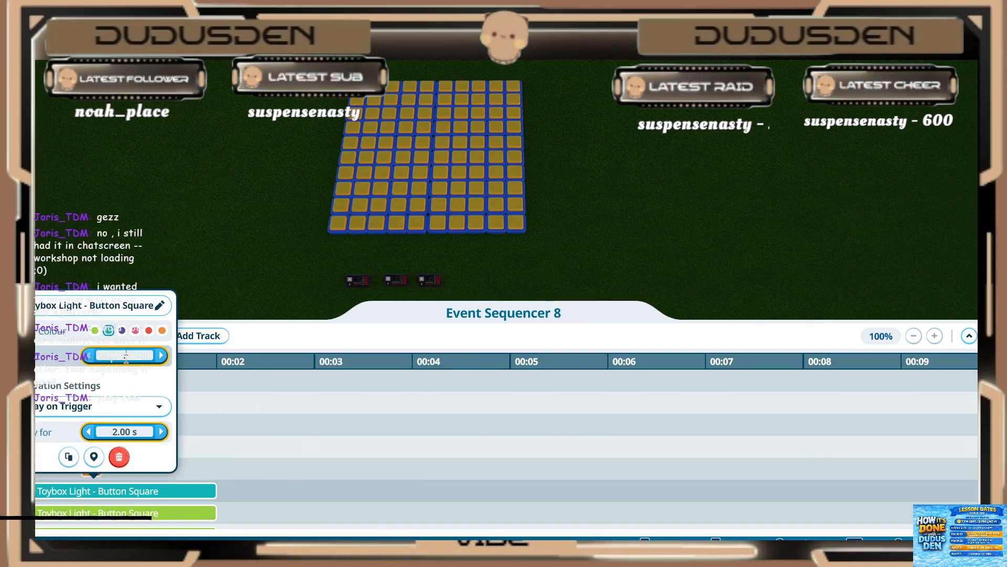
text(.6)
key(Return)
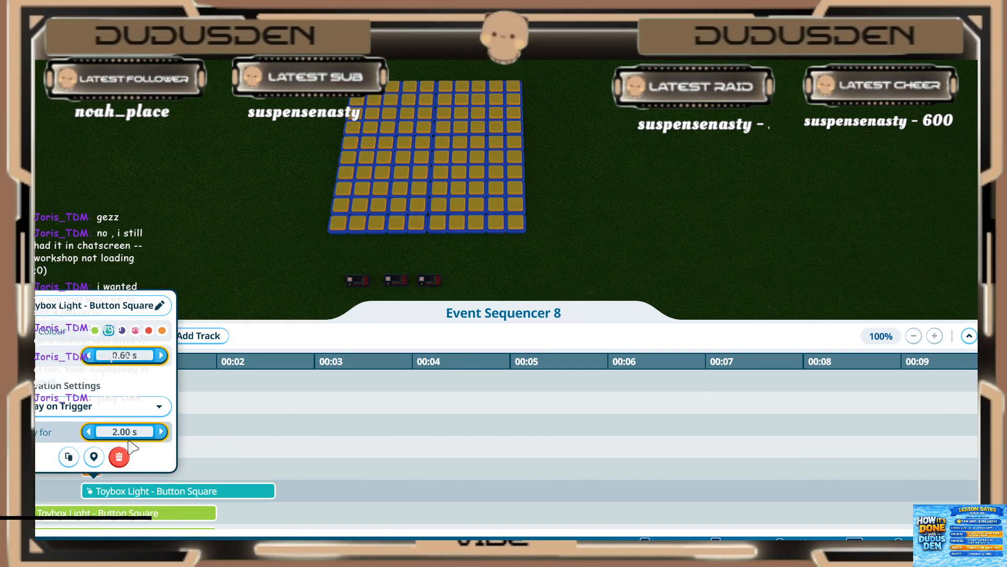
Step: Set the seventh fourth-frame light (green) to start at 0.60 s and play for 0.20 s
click(121, 512)
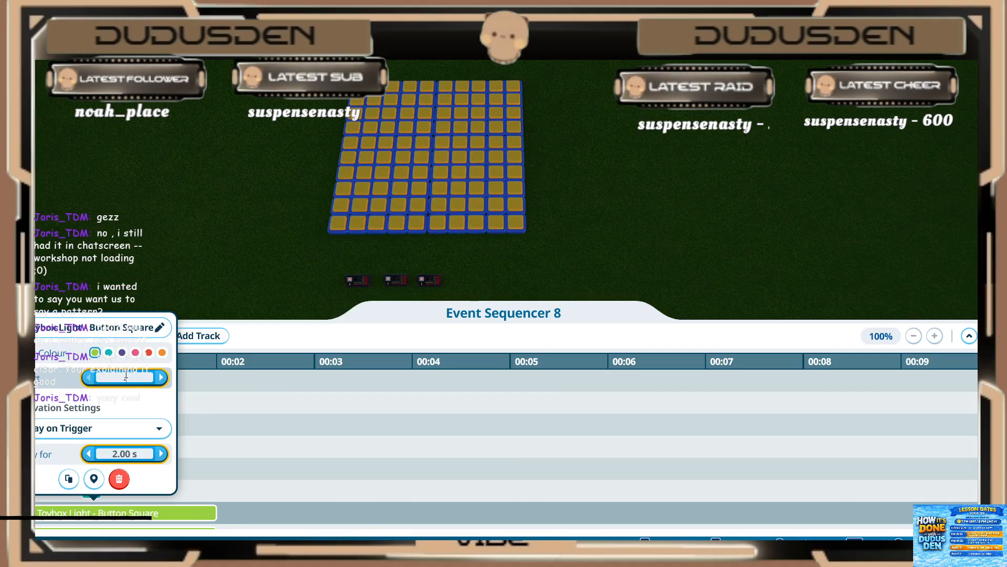
text(.6)
key(Return)
click(217, 465)
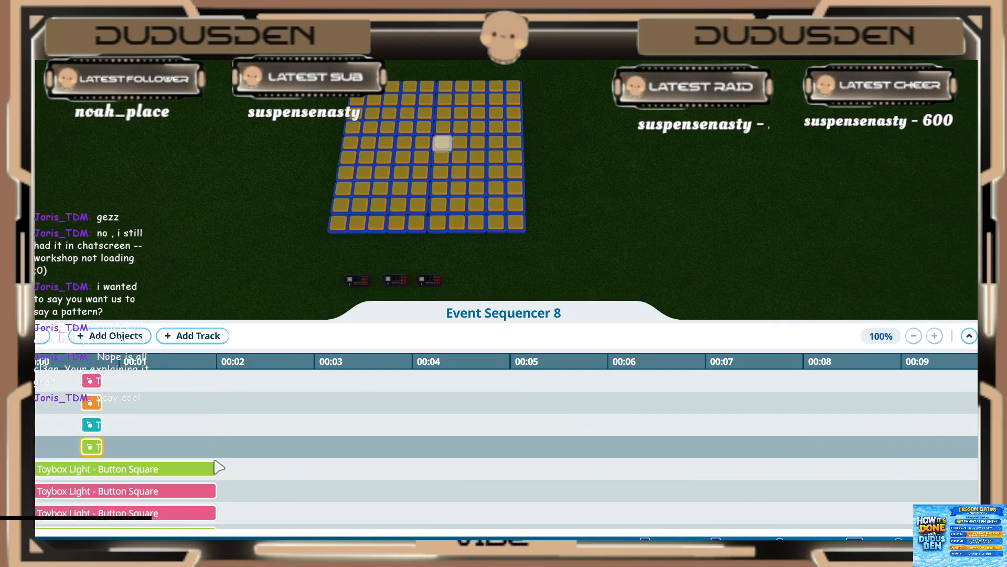
Step: Set the eighth fourth-frame light (green) to start at 0.60 s and play for 0.20 s
click(155, 470)
click(124, 332)
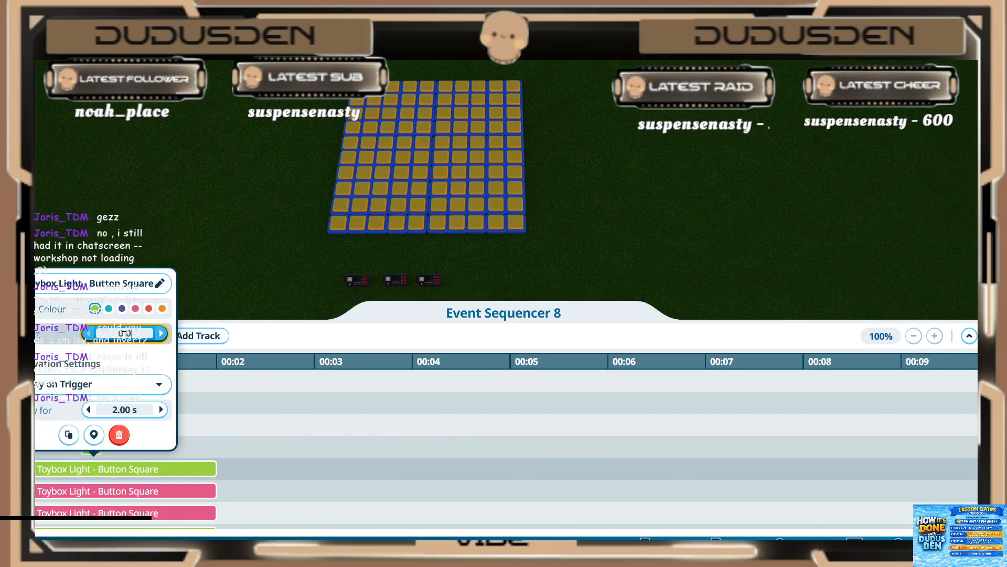
click(122, 412)
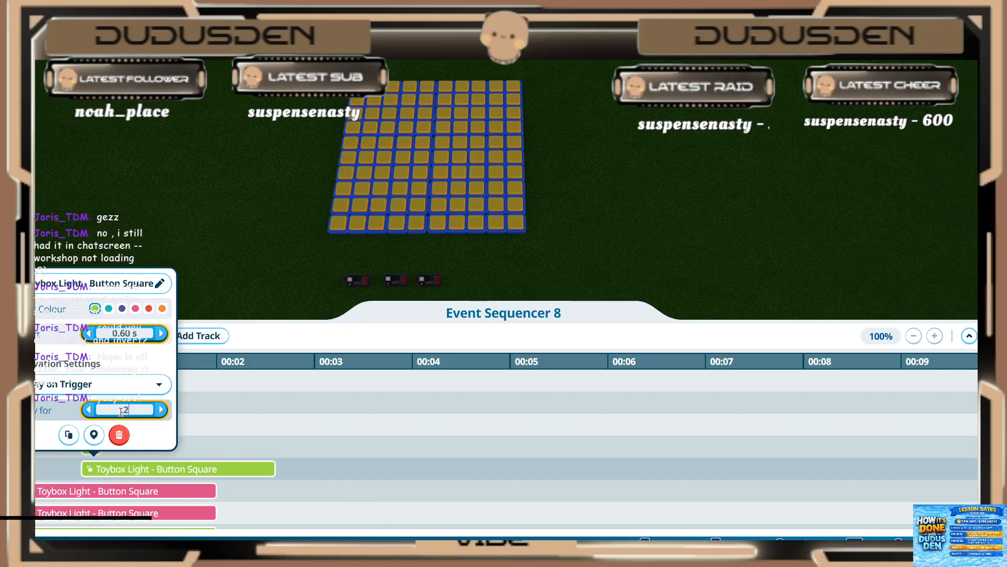
key(Return)
Step: Set the ninth fourth-frame light (pink) to start at 0.60 s and play for 0.20 s
click(118, 496)
click(117, 494)
click(135, 357)
key(BackSpace)
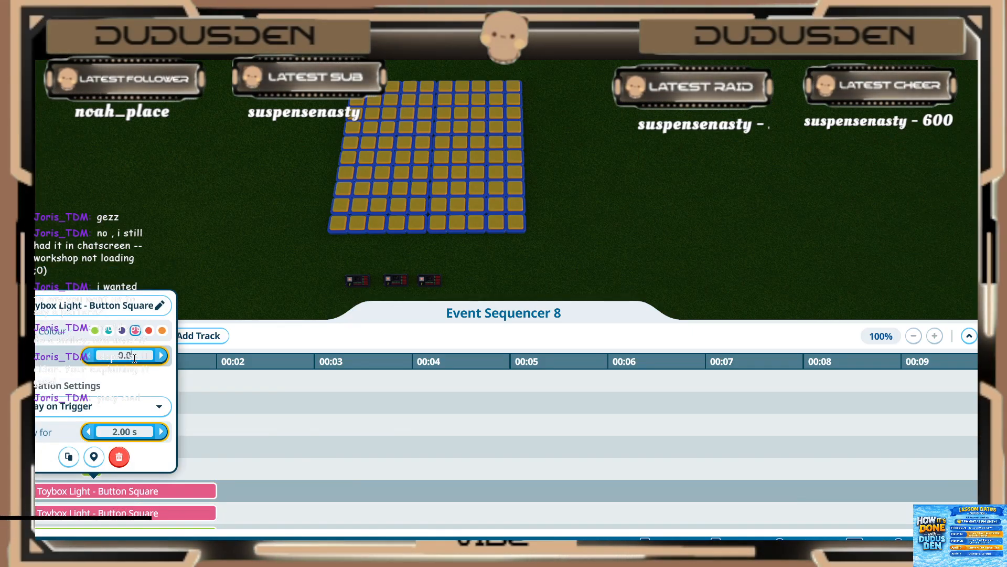
text(6)
click(116, 432)
text(.2)
key(Return)
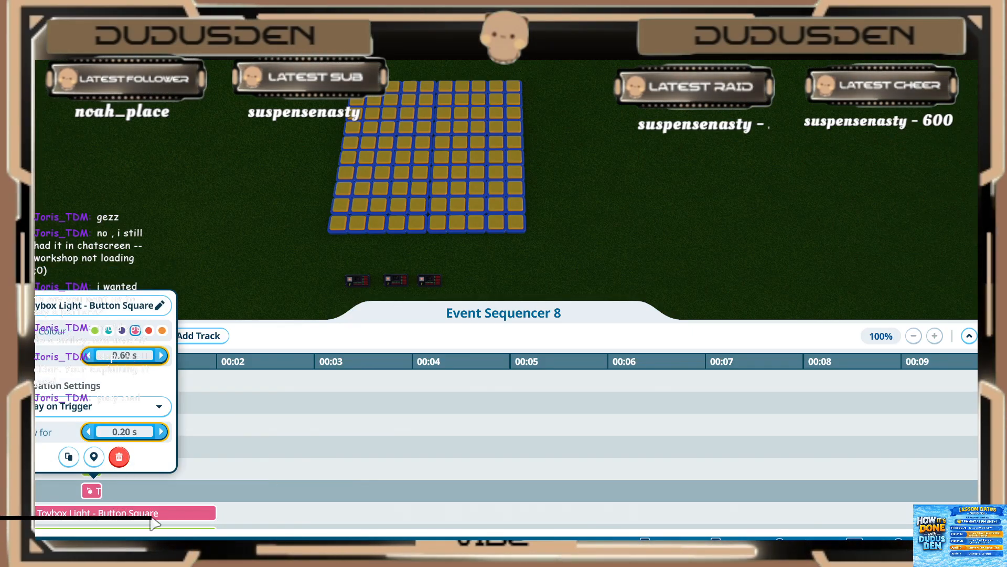
Step: Set the tenth fourth-frame light (pink) to start at 0.60 s and play for 0.20 s
click(150, 515)
click(149, 514)
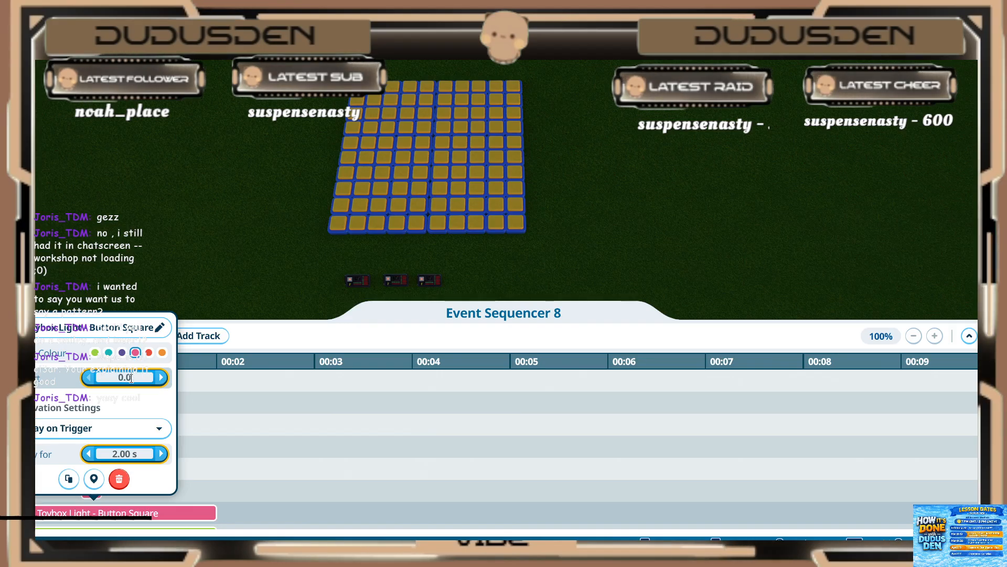
click(128, 453)
text(.2)
key(Return)
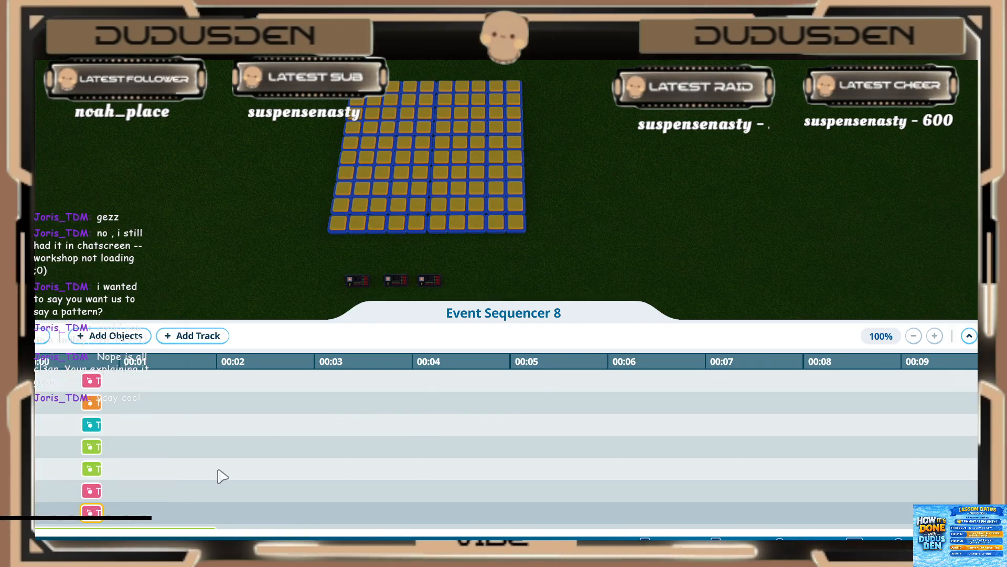
Step: Set the eleventh fourth-frame light (green) to start at 0.60 s and play for 0.20 s
click(149, 473)
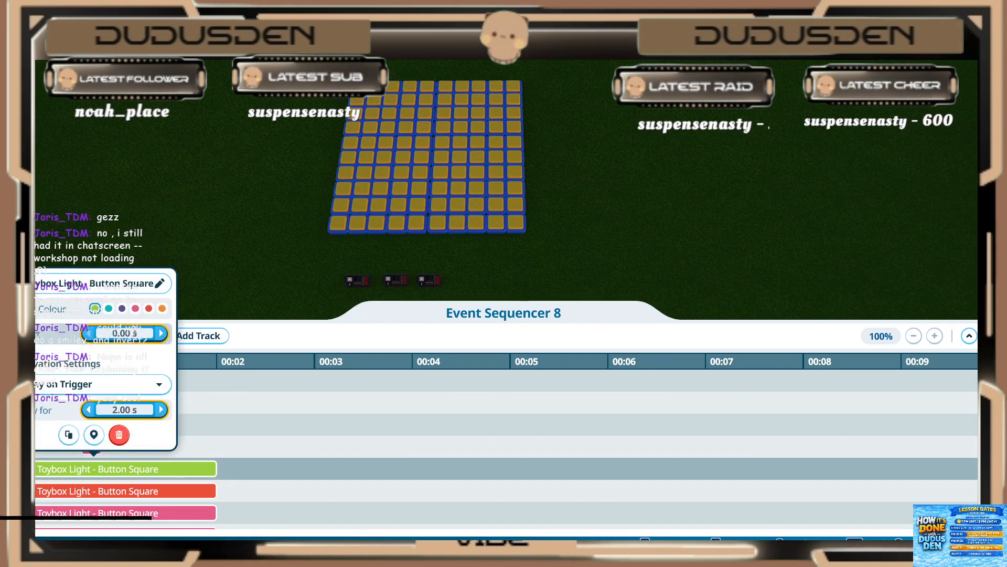
click(128, 334)
text(.6)
key(Return)
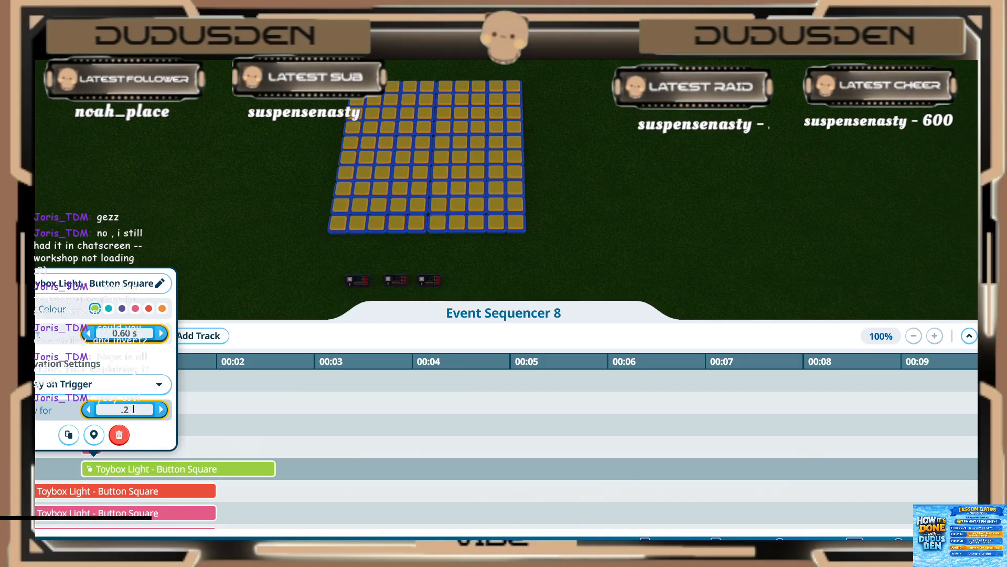
Step: Set the twelfth fourth-frame light (red) to start at 0.60 s and play for 0.20 s
click(133, 491)
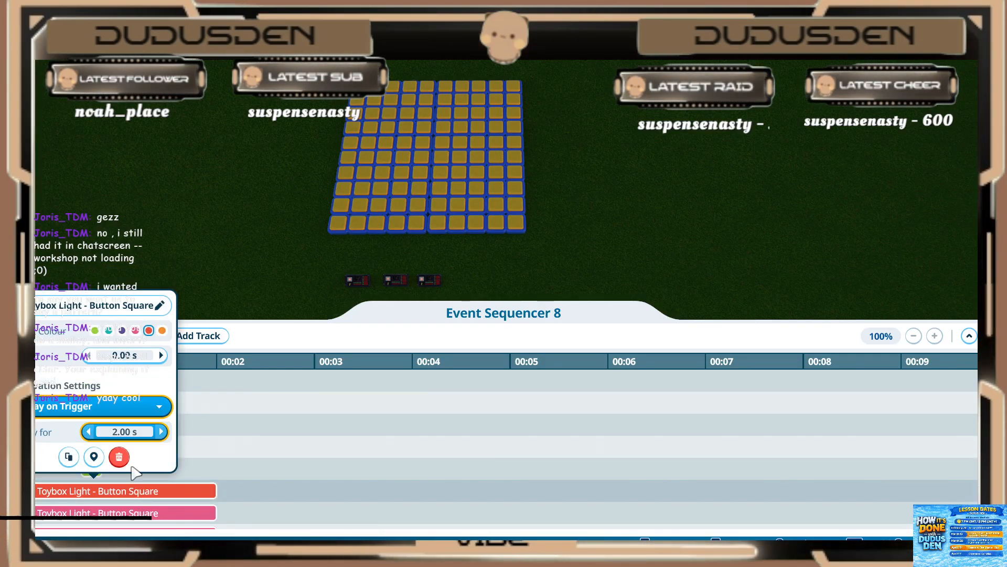
click(114, 495)
click(125, 356)
text(.6)
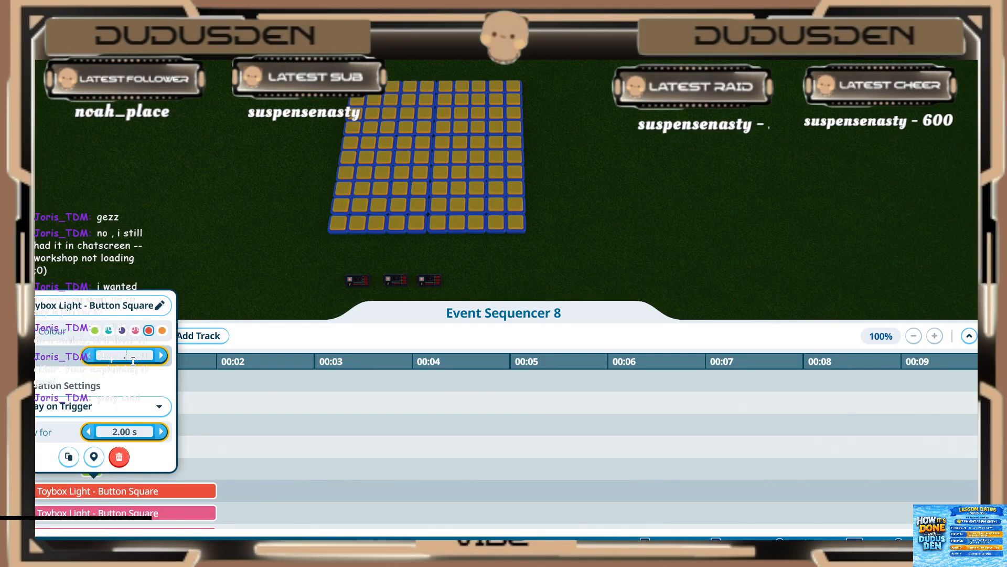
key(Return)
text(.20 s)
key(Return)
Step: Set the thirteenth fourth-frame light (pink) to start at 0.60 s and play for 0.20 s
click(135, 516)
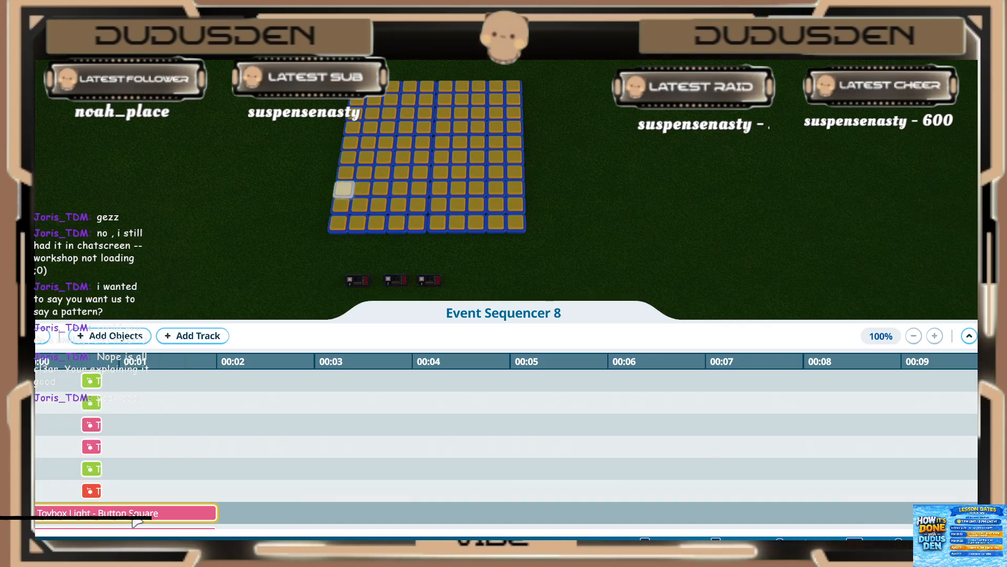
click(135, 517)
click(133, 380)
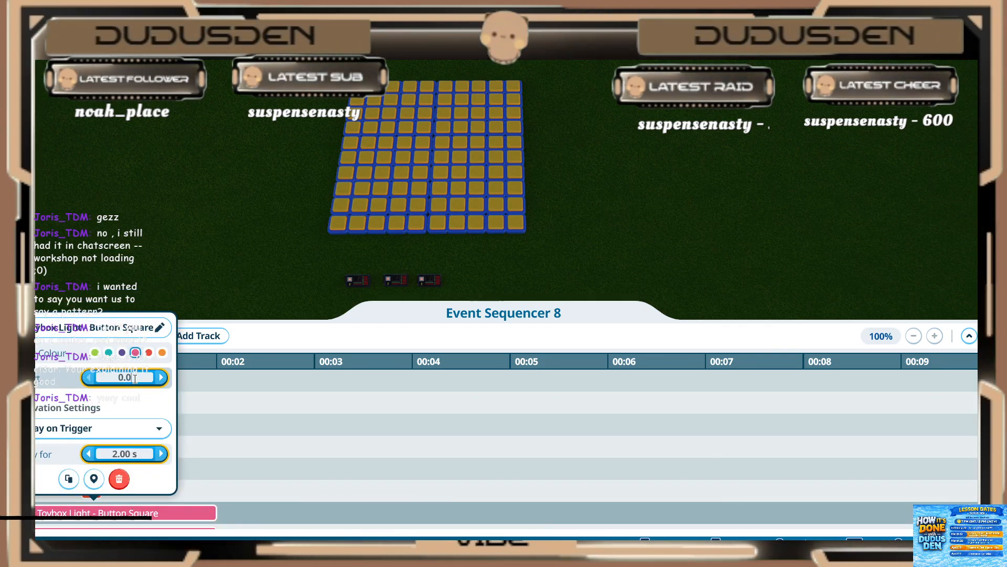
text(.6)
key(Return)
click(126, 457)
text(.)
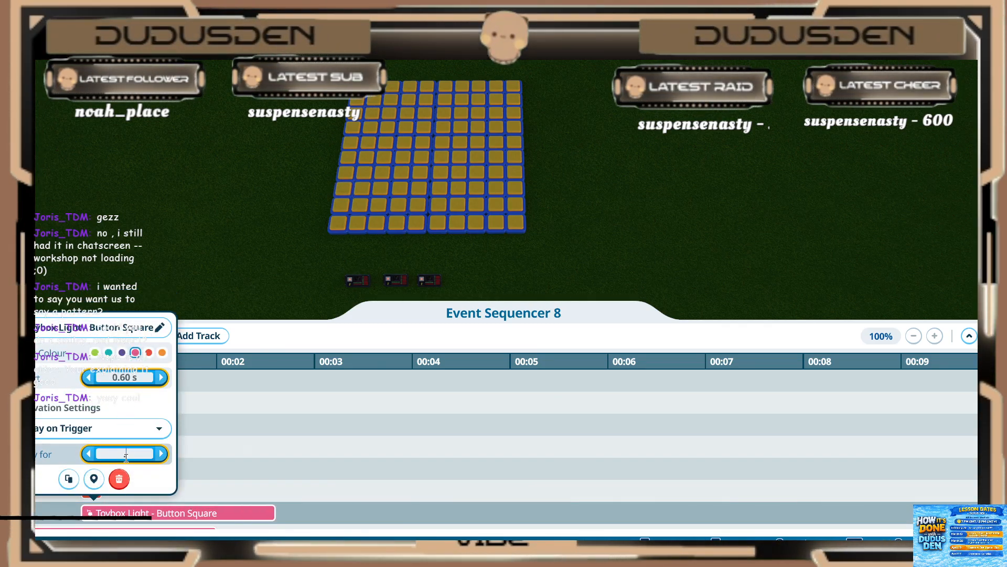
text(2)
key(Return)
click(206, 474)
Step: Set the fourteenth fourth-frame light (pink) to start at 0.60 s and play for 0.20 s
scroll(207, 474, down, 2)
click(104, 471)
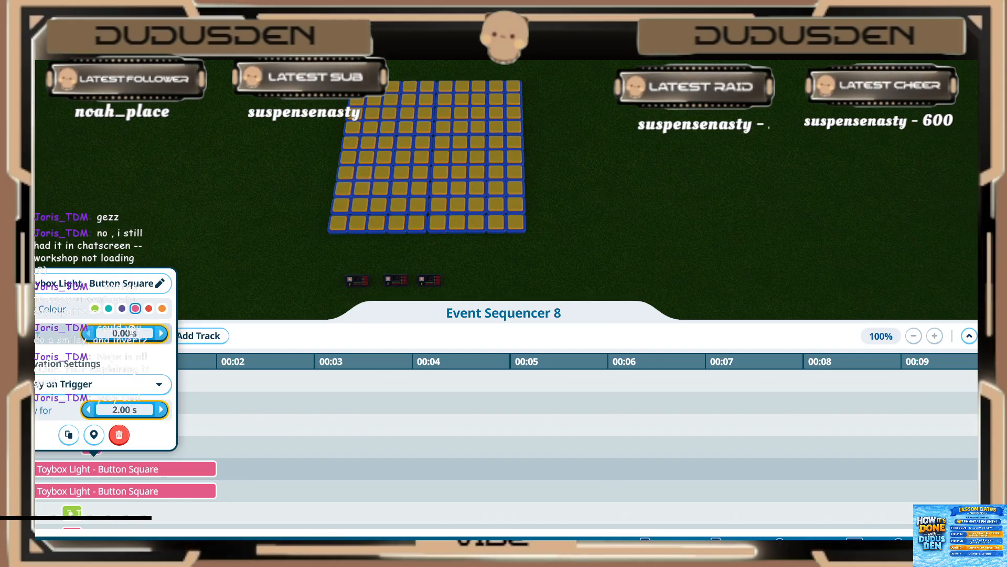
key(Return)
click(124, 409)
text(.2)
key(Return)
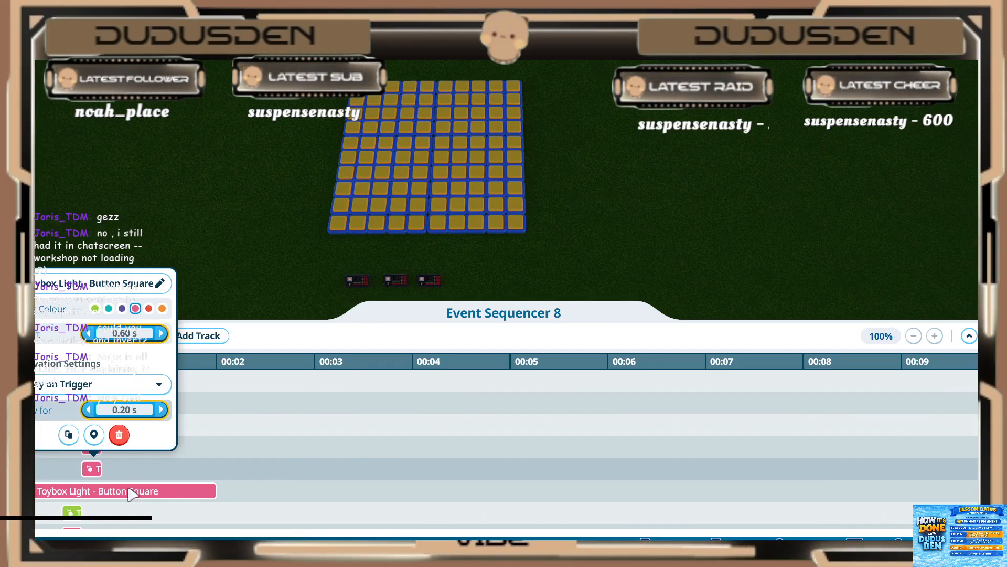
Step: Set the fifteenth fourth-frame light (pink) to start at 0.60 s and play for 0.20 s
click(126, 492)
click(119, 492)
text(.6)
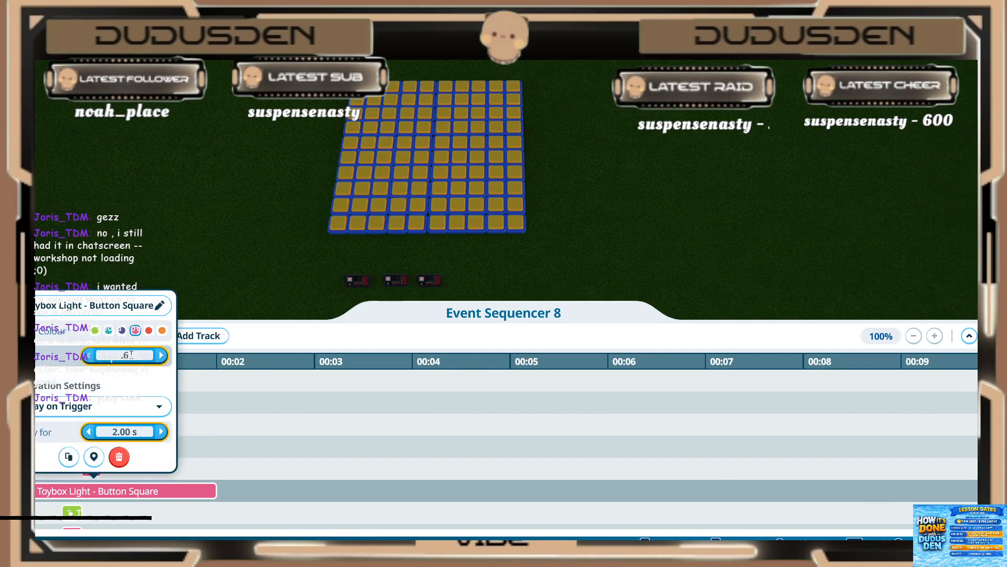
key(Return)
click(133, 431)
scroll(224, 470, down, 3)
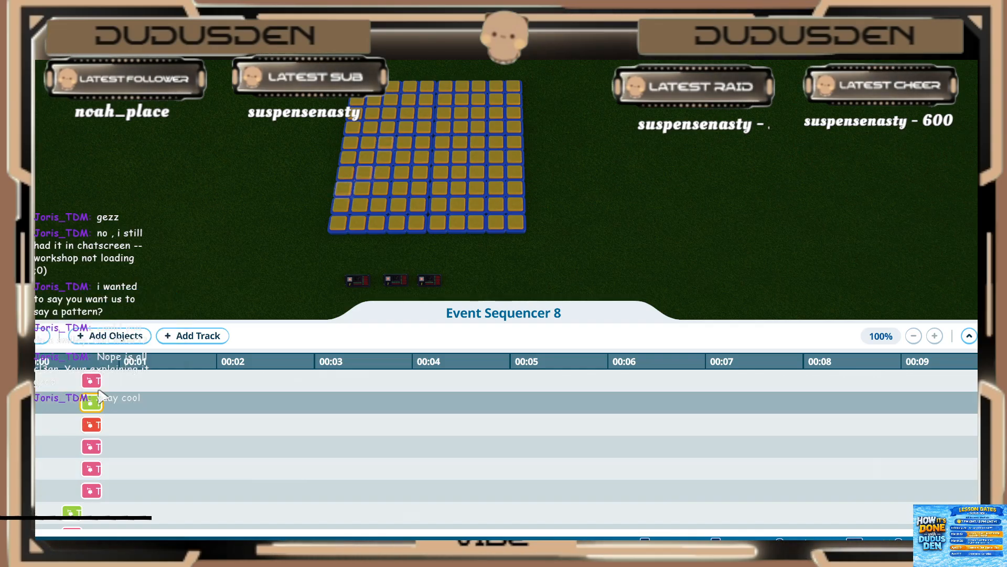
scroll(110, 443, down, 5)
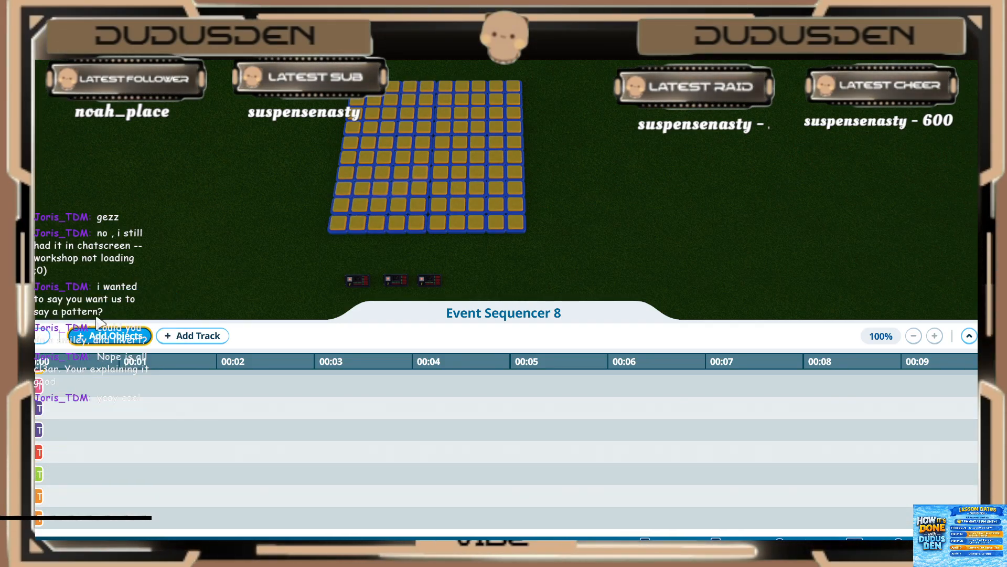
Step: Add the twelve grid lights of the fifth smiley frame, a curved mouth and two eyes near the grid's left edge, to Event Sequencer 8
click(92, 337)
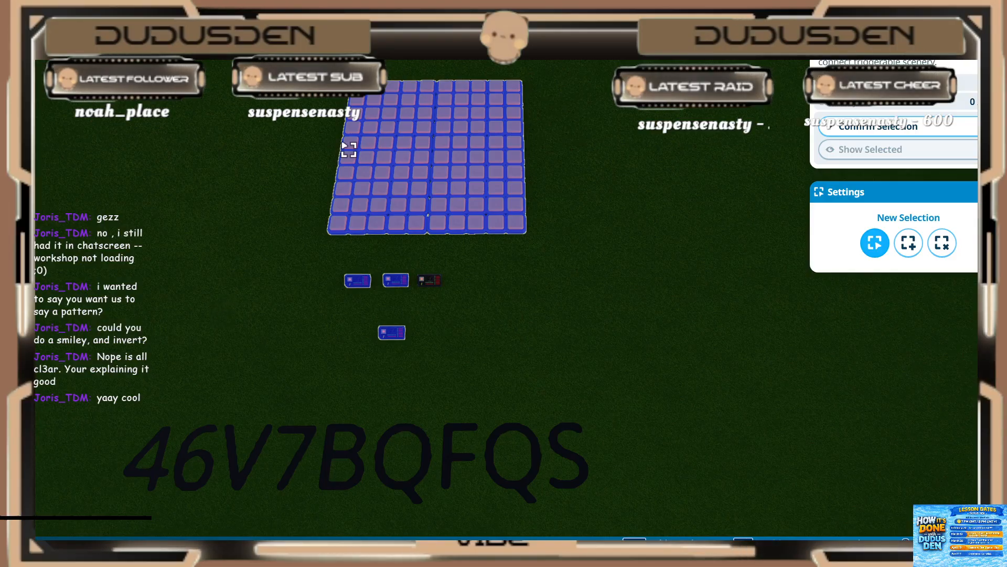
click(338, 224)
click(383, 187)
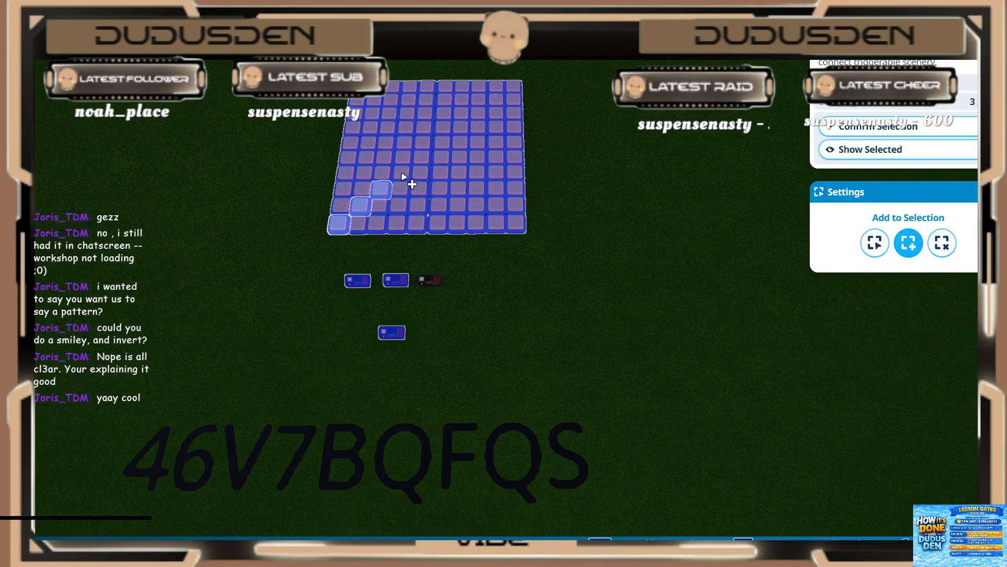
click(403, 174)
click(419, 157)
click(418, 139)
click(404, 126)
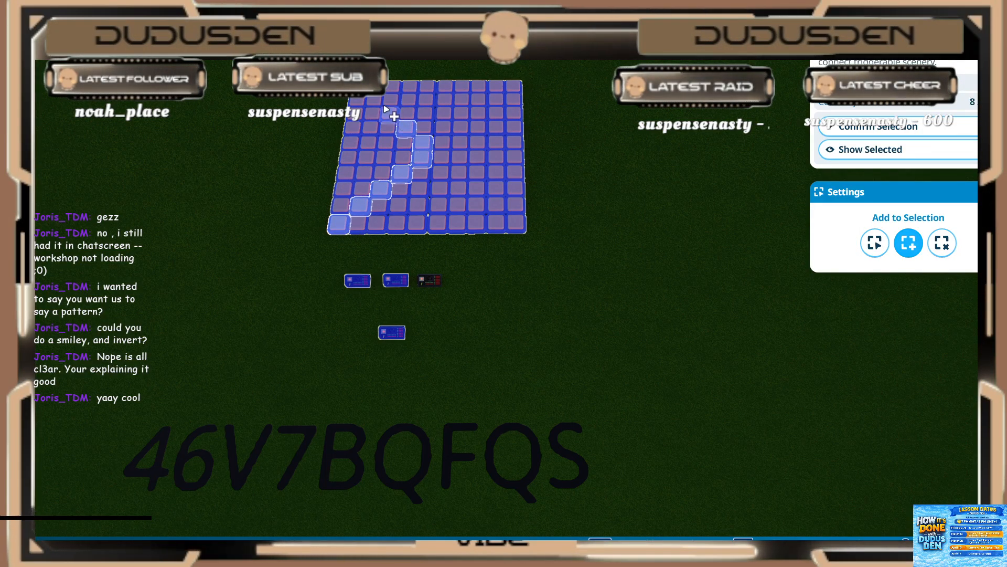
ctrl+click(365, 100)
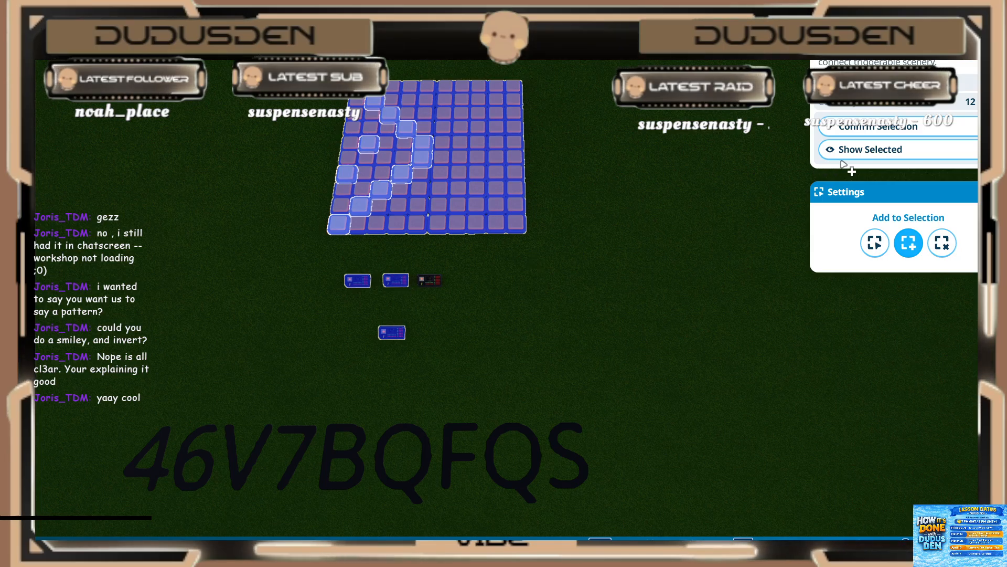
click(904, 133)
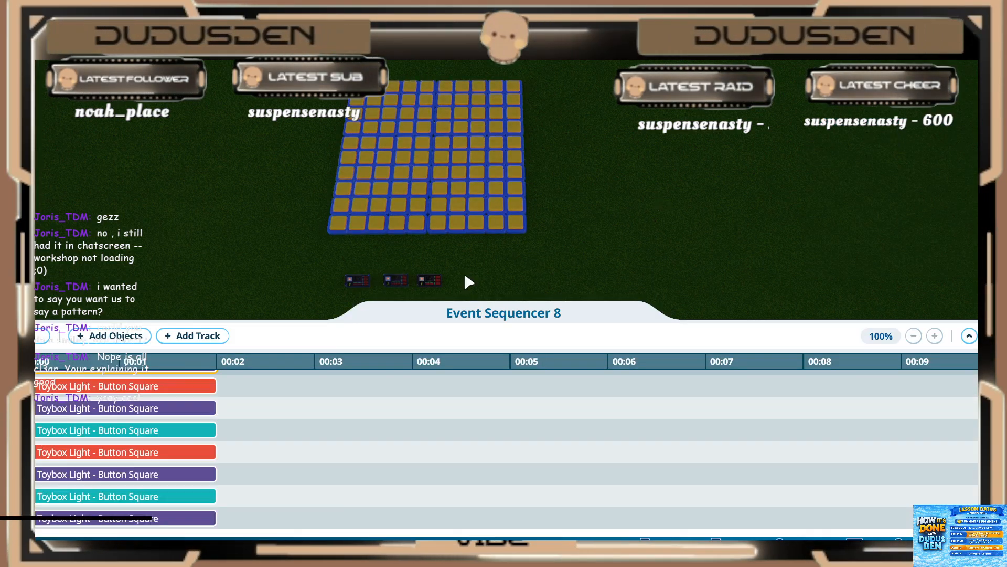
Step: Set the first fifth-frame light (pink) to start at 0.80 s
click(67, 408)
scroll(66, 401, up, 4)
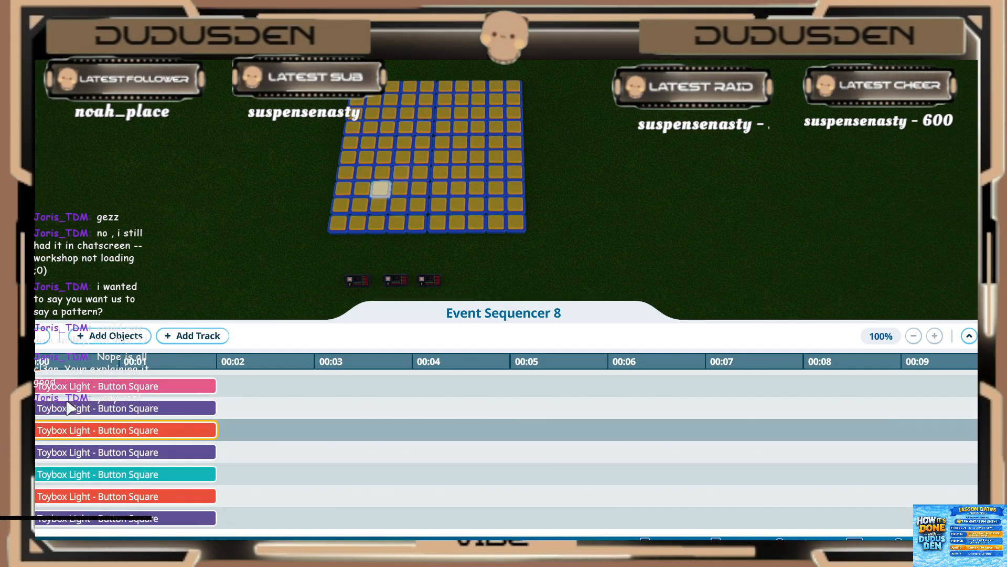
scroll(65, 405, down, 1)
click(68, 412)
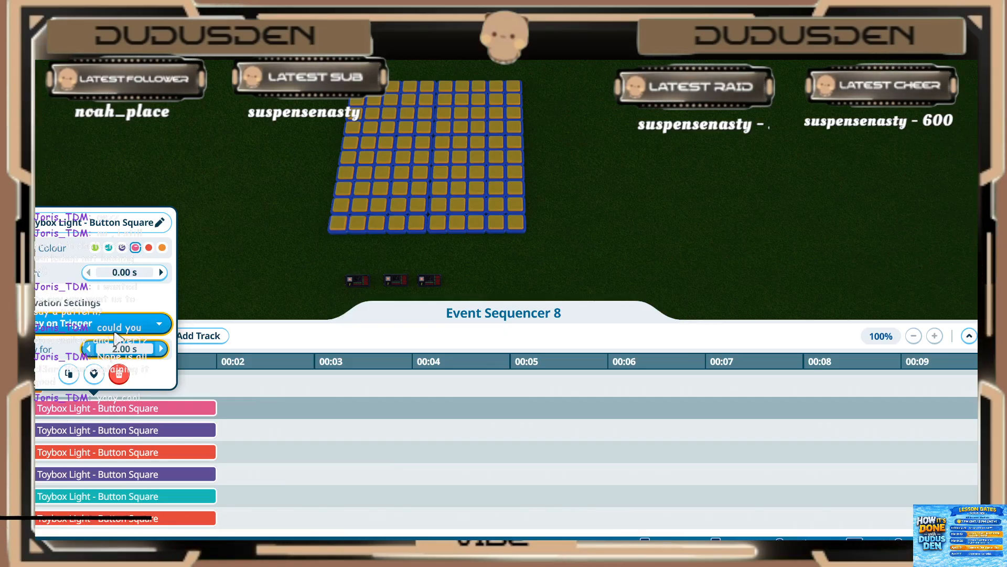
key(Return)
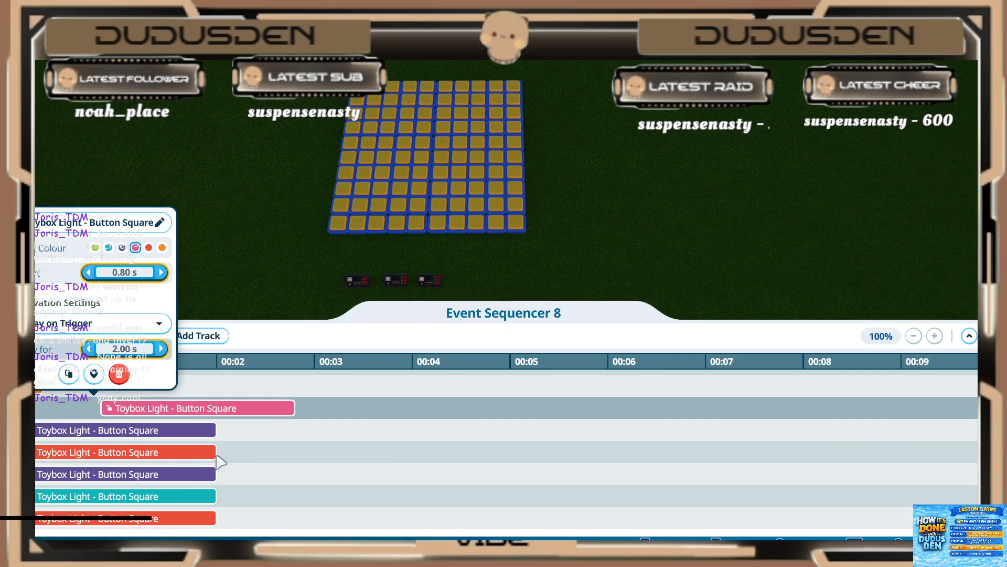
click(266, 433)
Step: Review the timing of the earlier frames' lights in the sequencer against the newly added lights
scroll(189, 421, up, 5)
scroll(192, 426, up, 8)
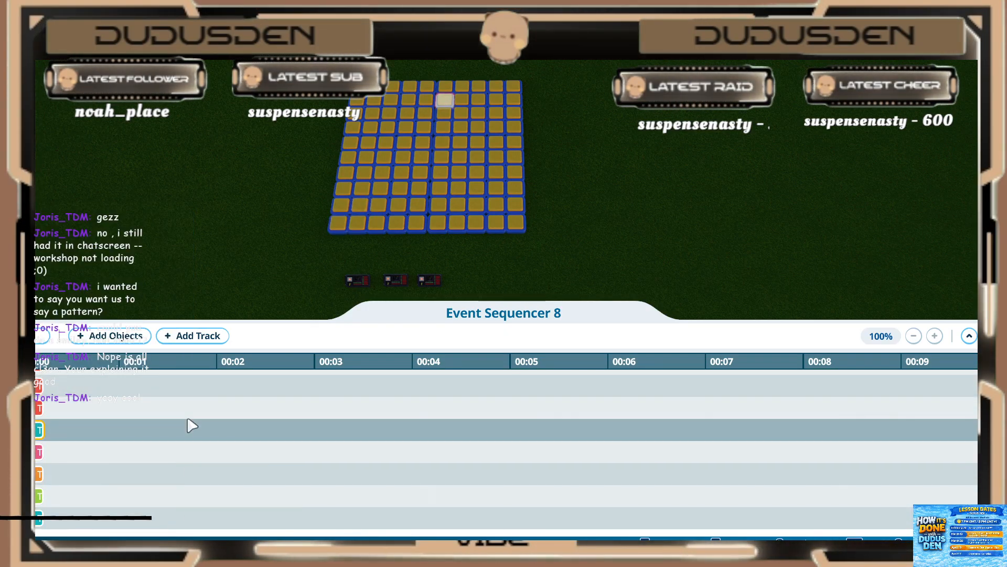
scroll(191, 427, up, 6)
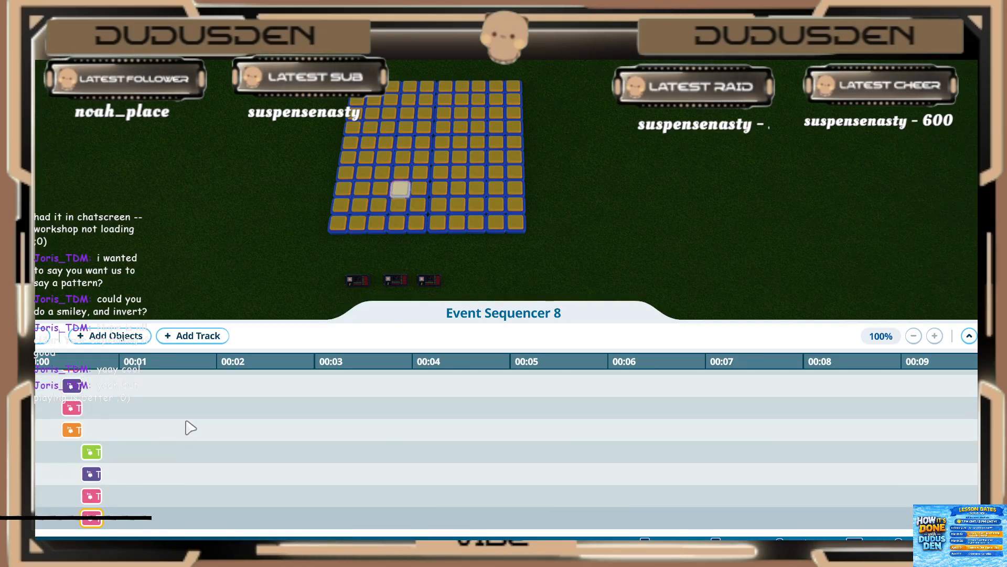
scroll(185, 426, up, 8)
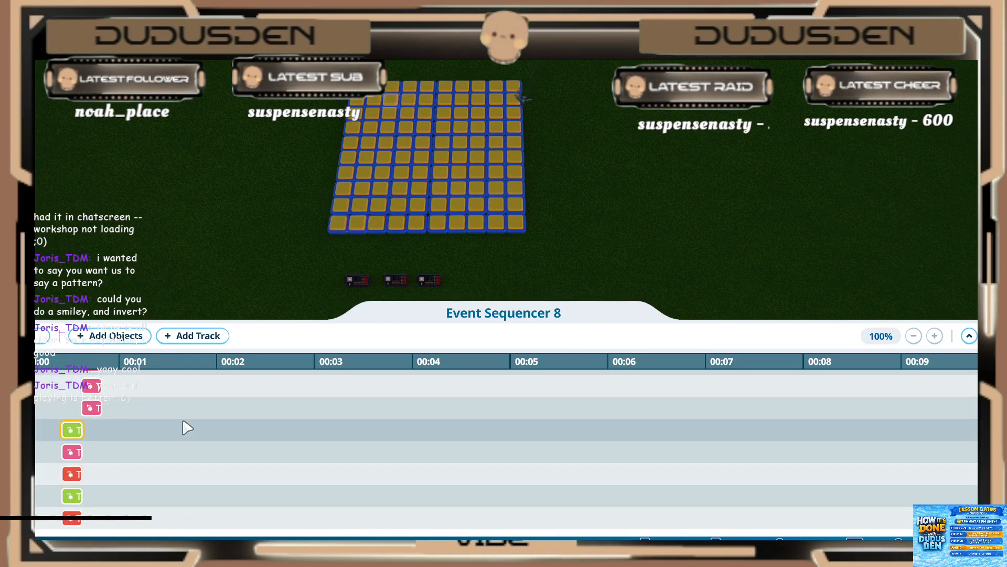
scroll(156, 439, down, 3)
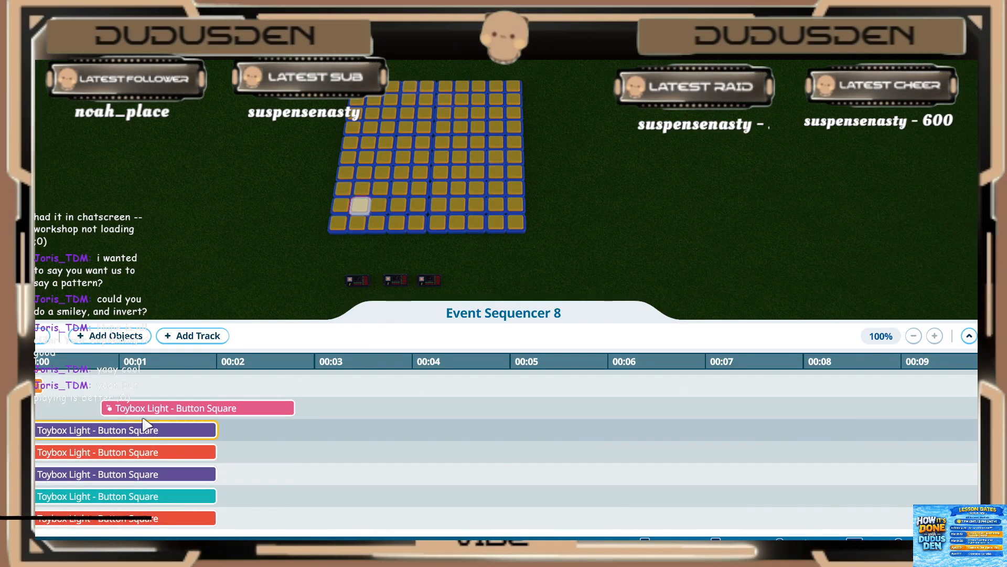
click(144, 408)
click(105, 413)
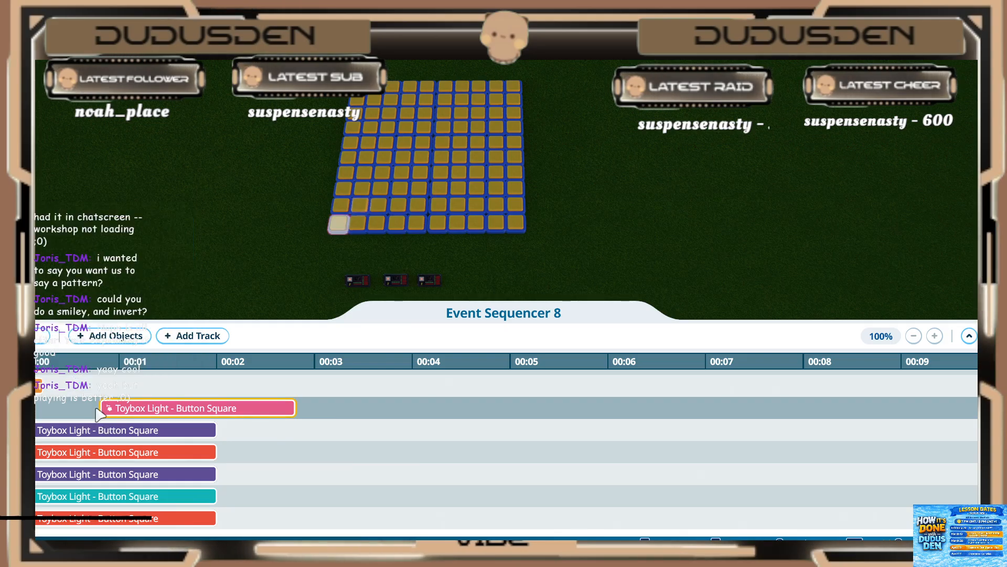
scroll(99, 412, up, 7)
scroll(70, 429, up, 10)
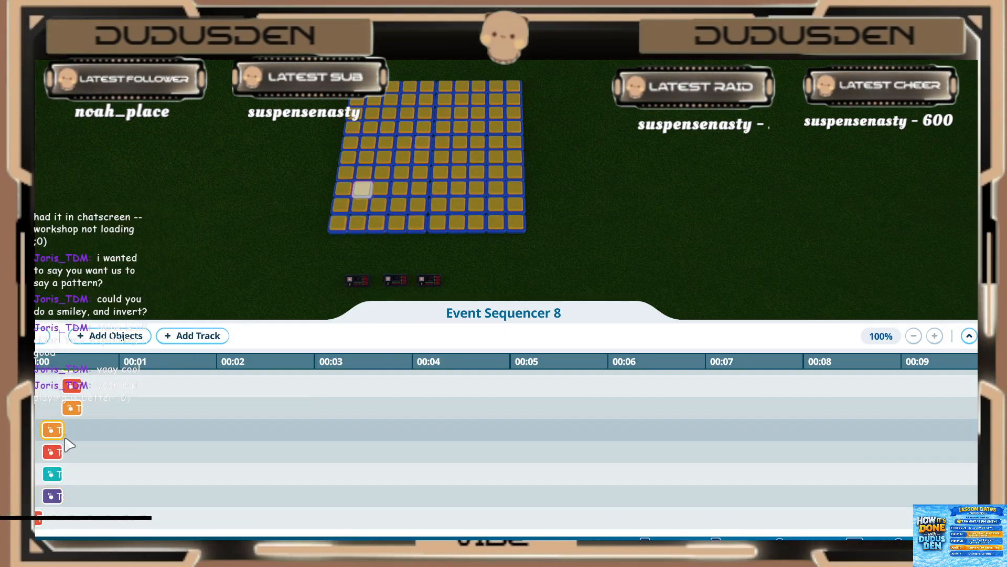
scroll(99, 446, up, 8)
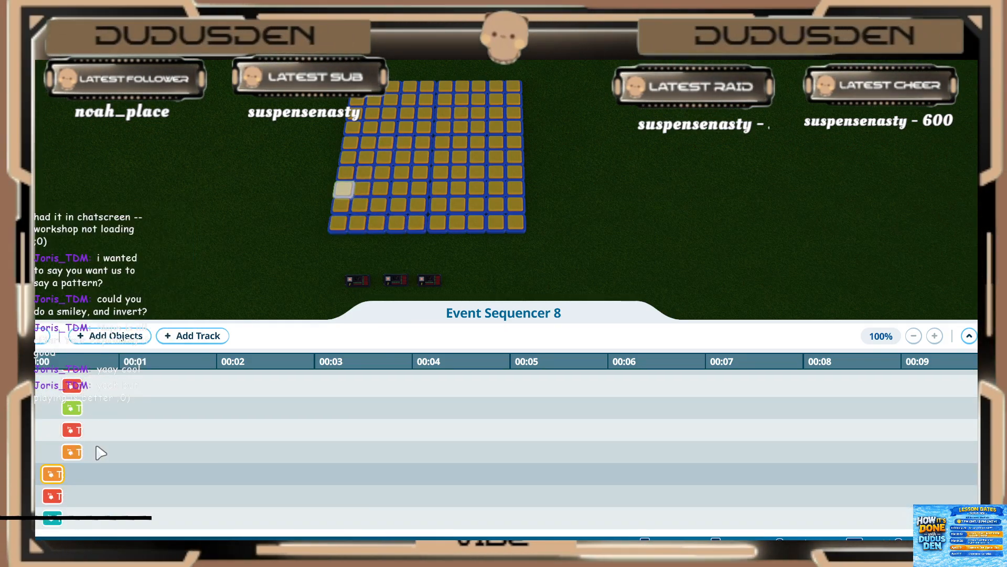
scroll(100, 437, up, 5)
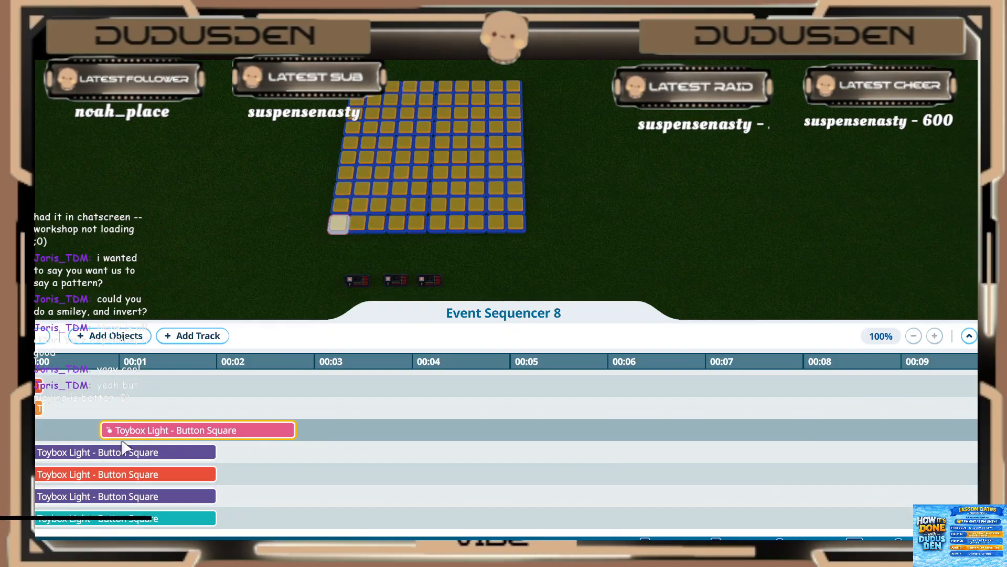
Step: Set the second fifth-frame light (purple) to start at 0.80 s, and make both it and the first light (pink) play for 0.20 s
click(108, 454)
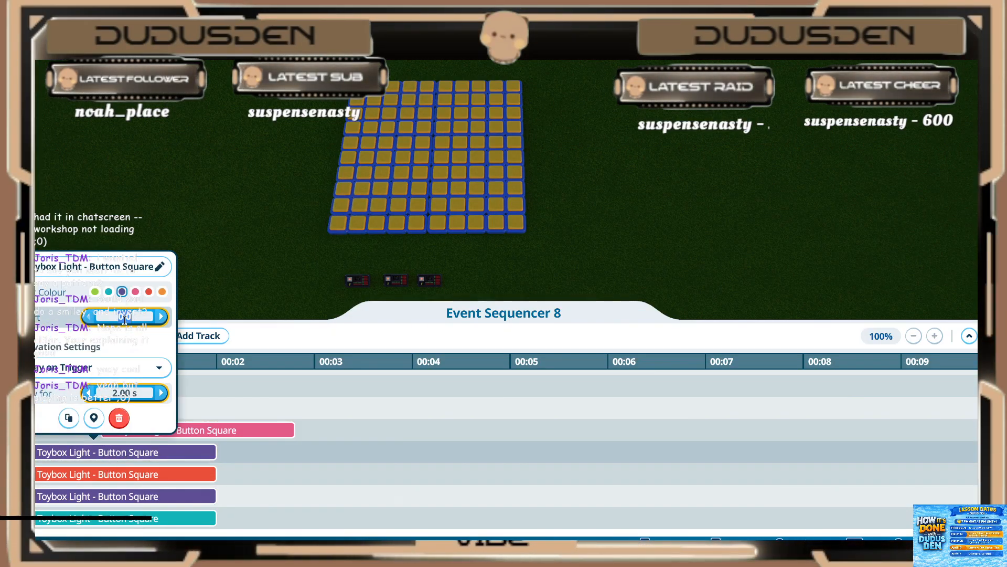
click(125, 392)
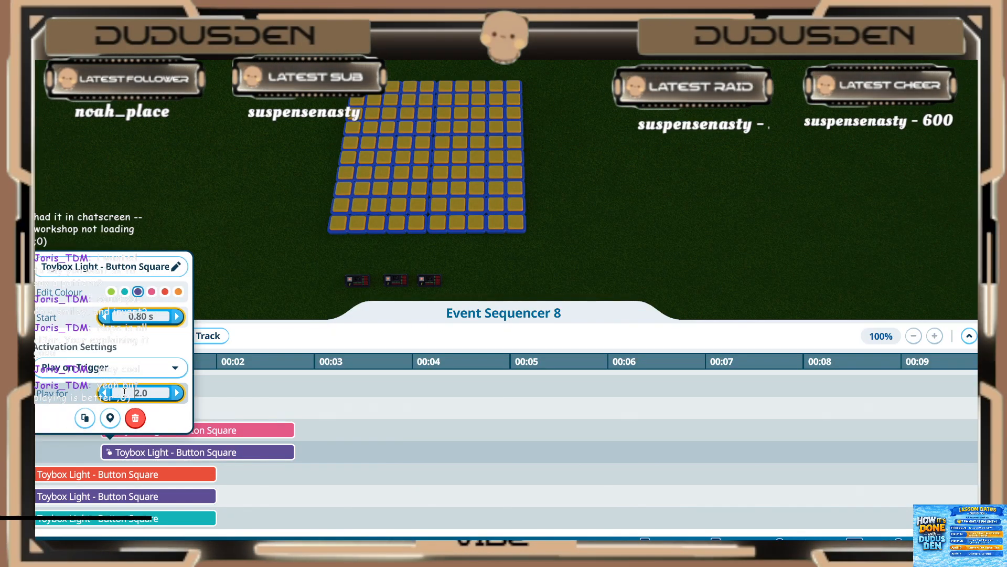
text(0.2)
key(Return)
click(199, 429)
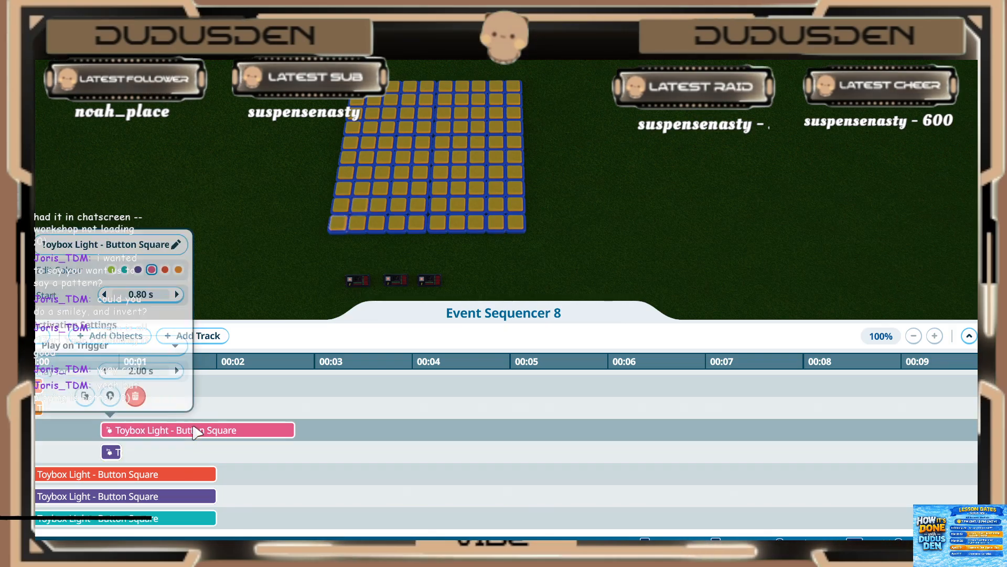
click(142, 370)
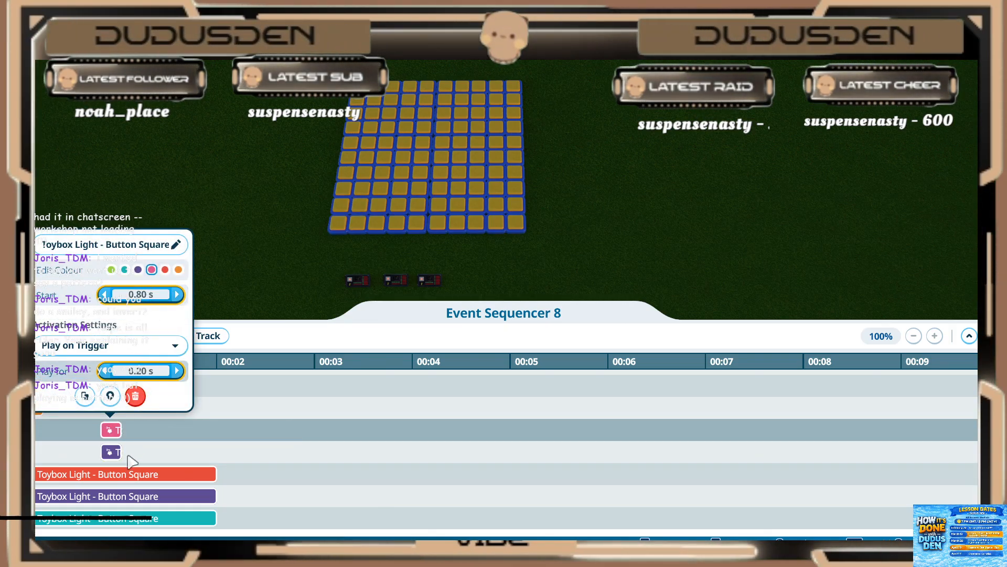
Step: Set the third fifth-frame light (red) to start at 0.80 s and play for 0.20 s
click(112, 479)
click(113, 339)
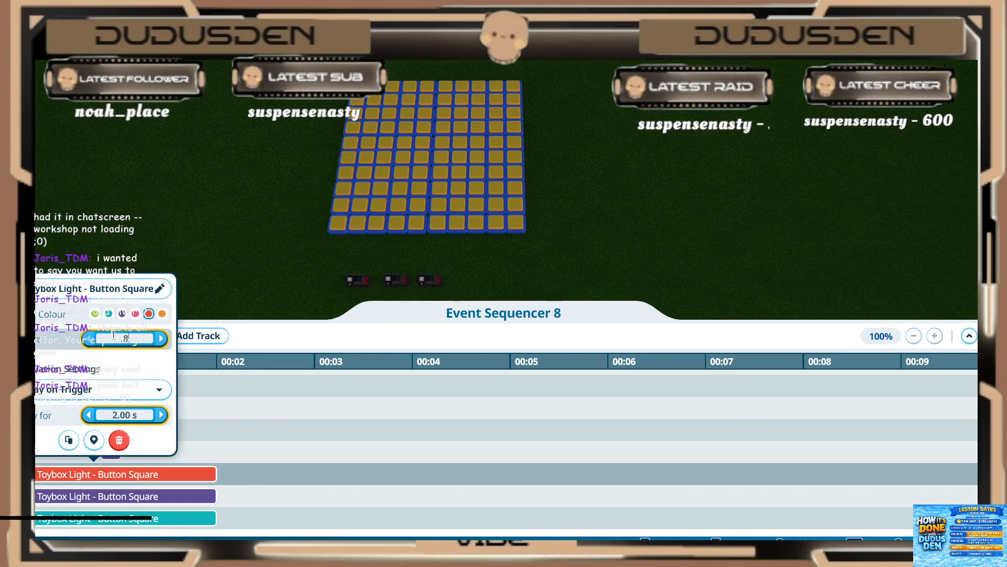
key(Return)
click(120, 417)
key(Return)
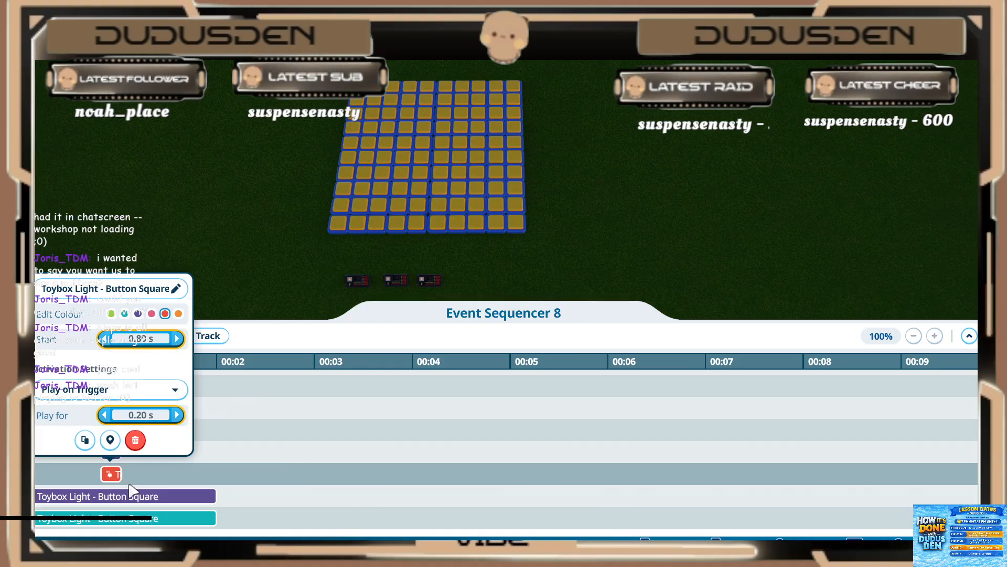
Step: Set the fourth fifth-frame light (purple) to start at 0.80 s and play for 0.20 s
click(126, 498)
click(126, 499)
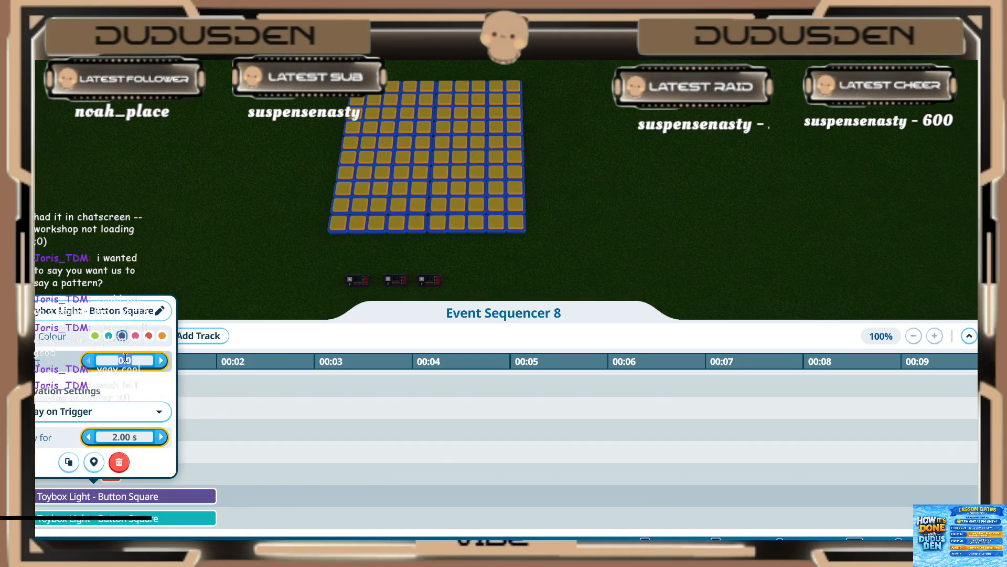
key(Return)
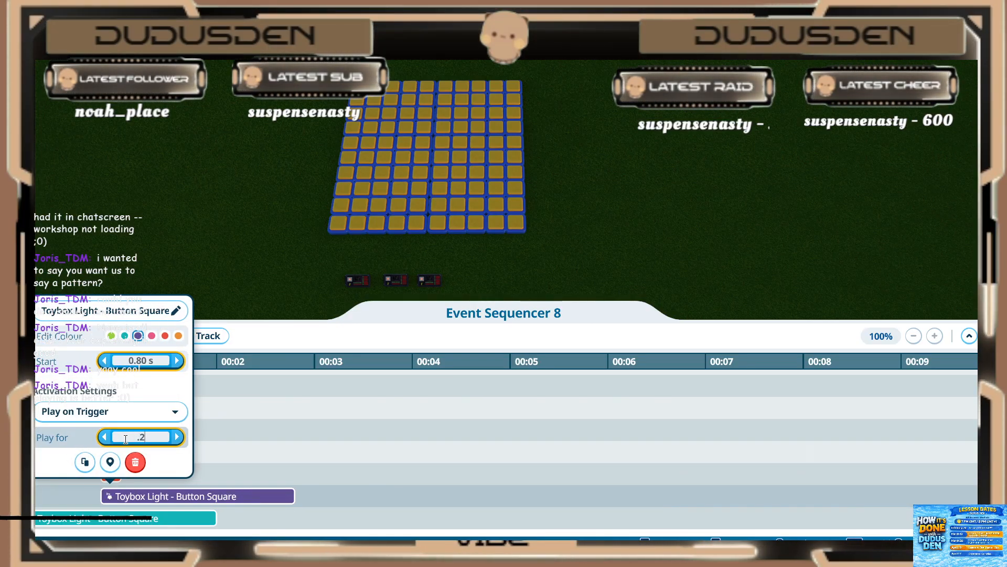
key(Return)
Step: Set the fifth light of the fifth frame (teal) to start at 0.80 s and play for 0.20 s
scroll(128, 475, down, 2)
click(126, 478)
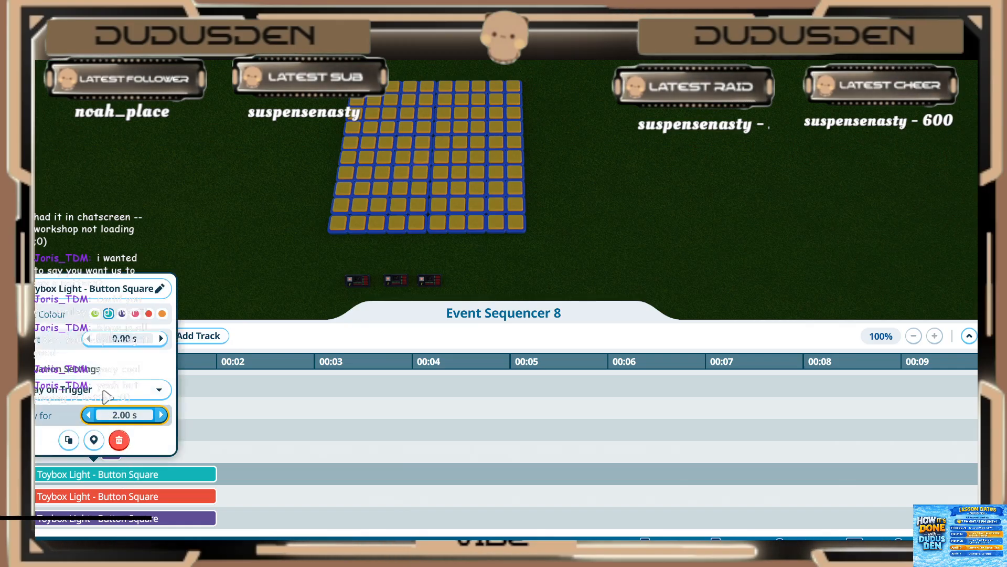
key(Return)
click(133, 416)
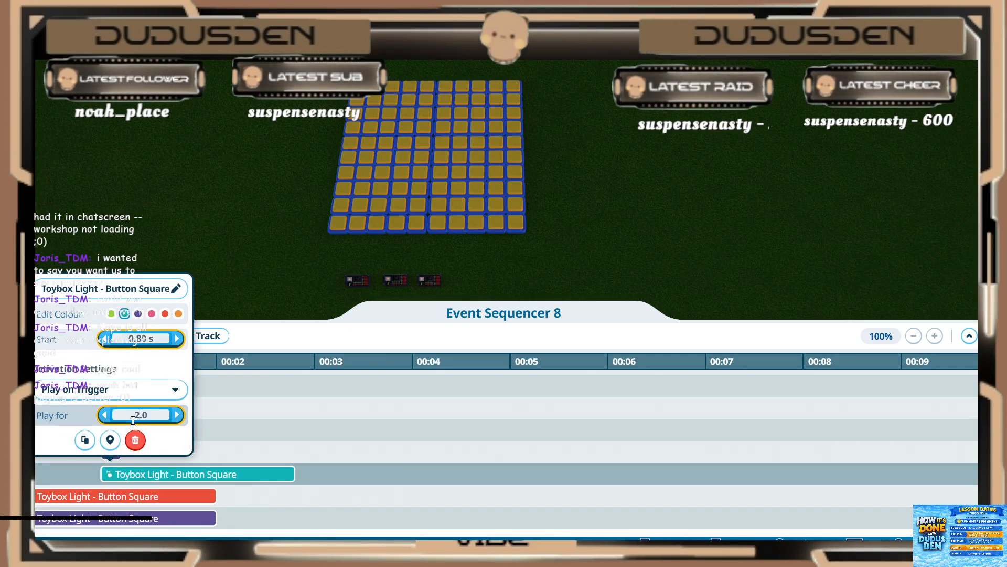
text(.2)
key(Return)
Step: Set the sixth fifth-frame light (red) to start at 0.80 s and play for 0.20 s
click(120, 496)
click(118, 497)
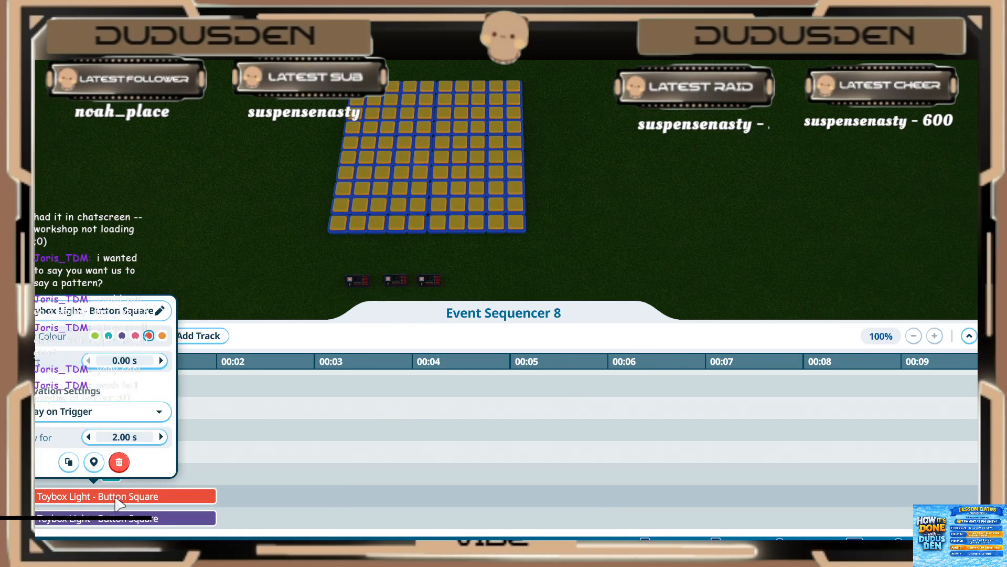
click(114, 498)
click(113, 497)
click(126, 361)
text(.8)
key(Return)
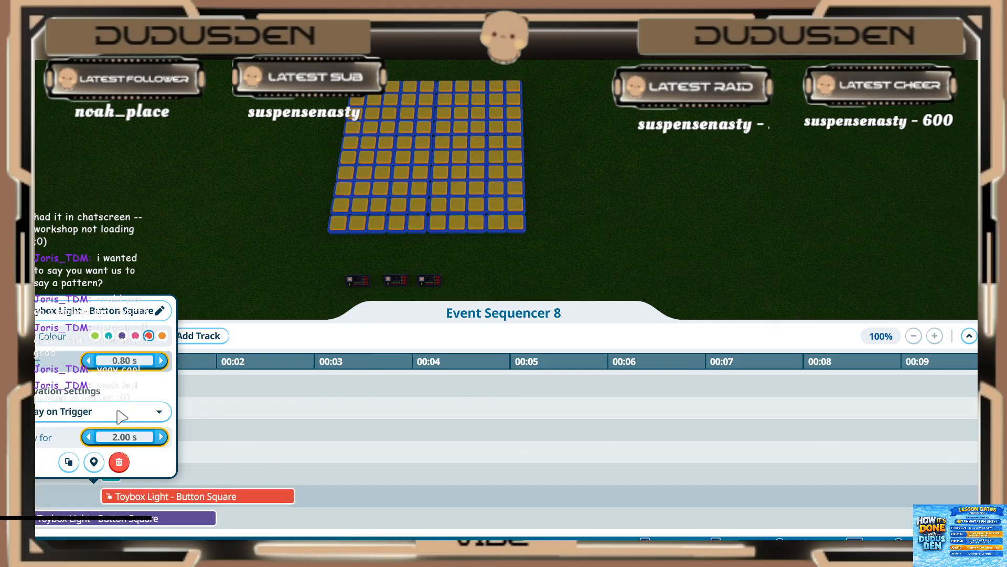
text(.2)
key(Return)
click(154, 488)
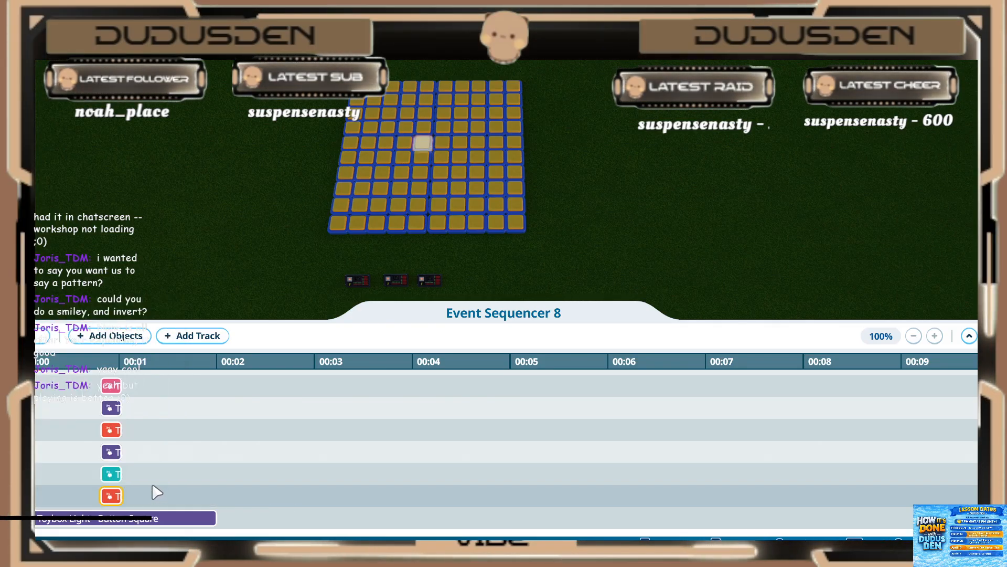
Step: Set the seventh fifth-frame light (purple) to start at 0.80 s and play for 0.20 s
scroll(152, 488, down, 2)
click(139, 477)
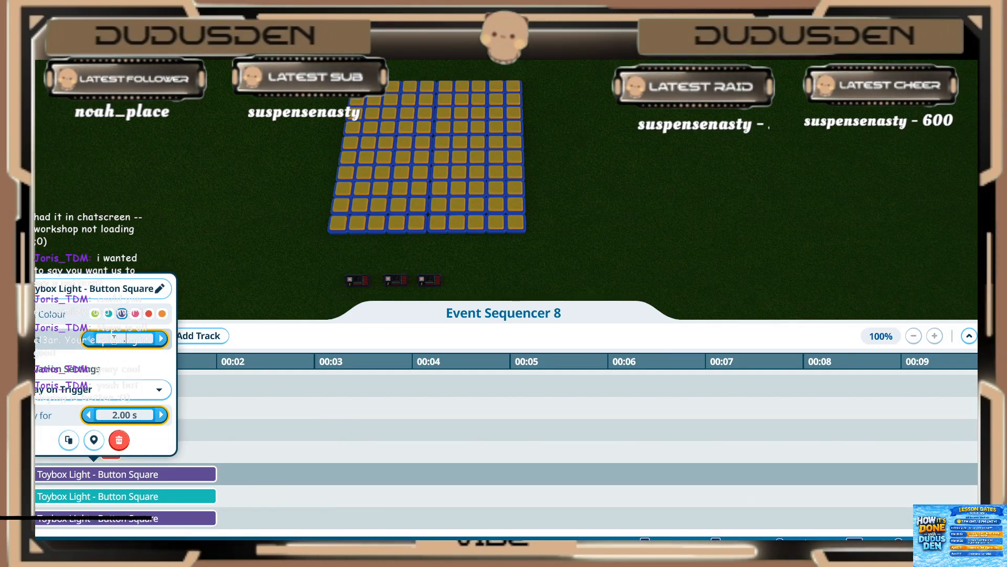
text(.8)
key(Return)
click(125, 414)
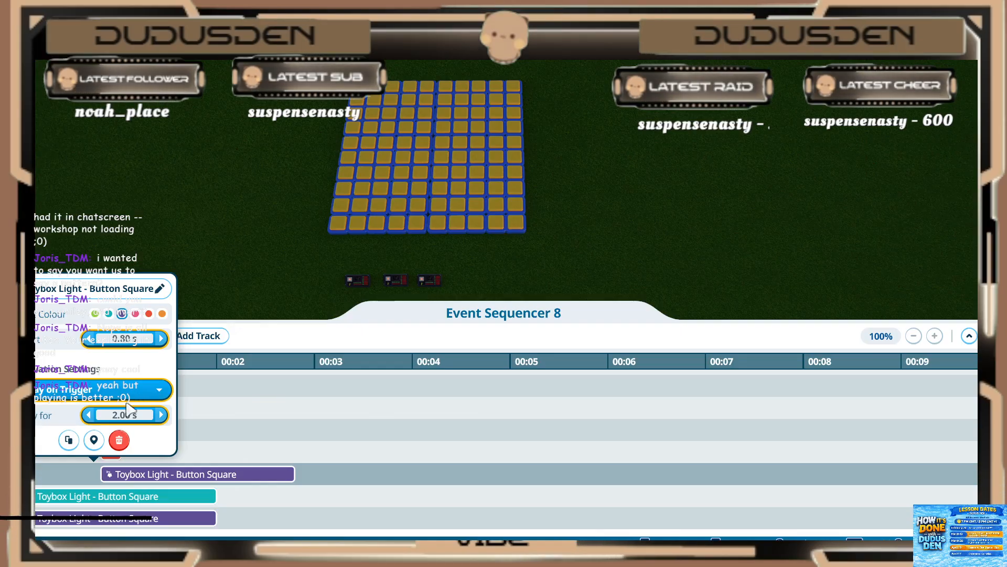
text(.2)
key(Return)
Step: Set the eighth fifth-frame light (teal) to start at 0.80 s and play for 0.20 s
click(124, 499)
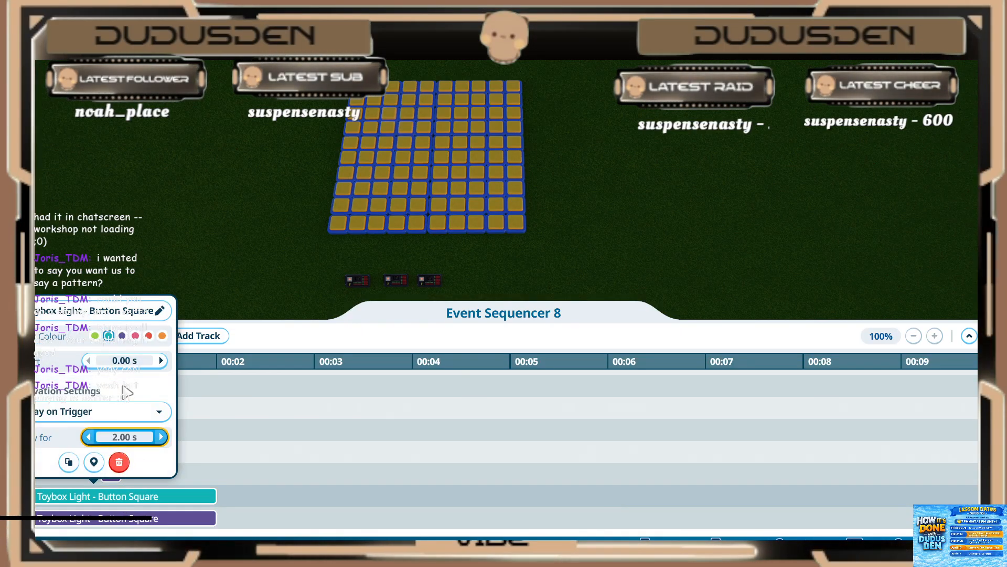
click(123, 360)
text(.8)
key(Return)
click(115, 433)
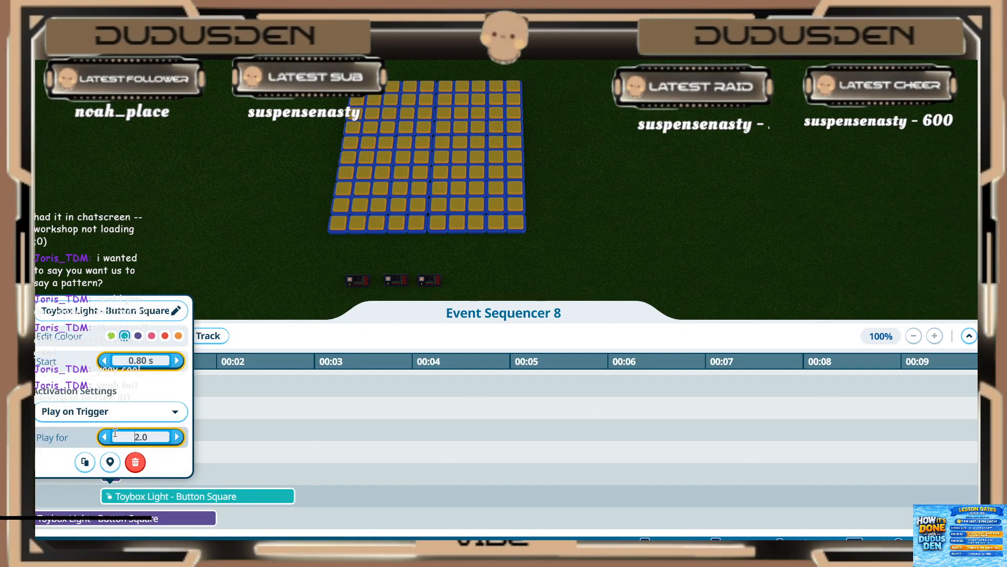
key(Return)
click(156, 493)
Step: Set the ninth fifth-frame light (purple) to start at 0.80 s and play for 0.20 s
scroll(159, 488, down, 3)
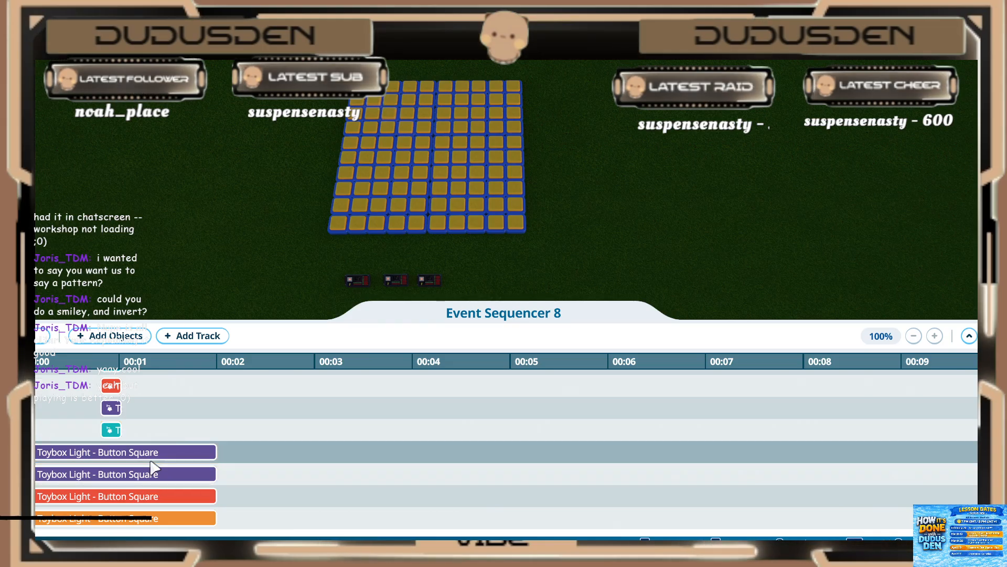
click(149, 457)
click(127, 316)
text(.8)
key(Return)
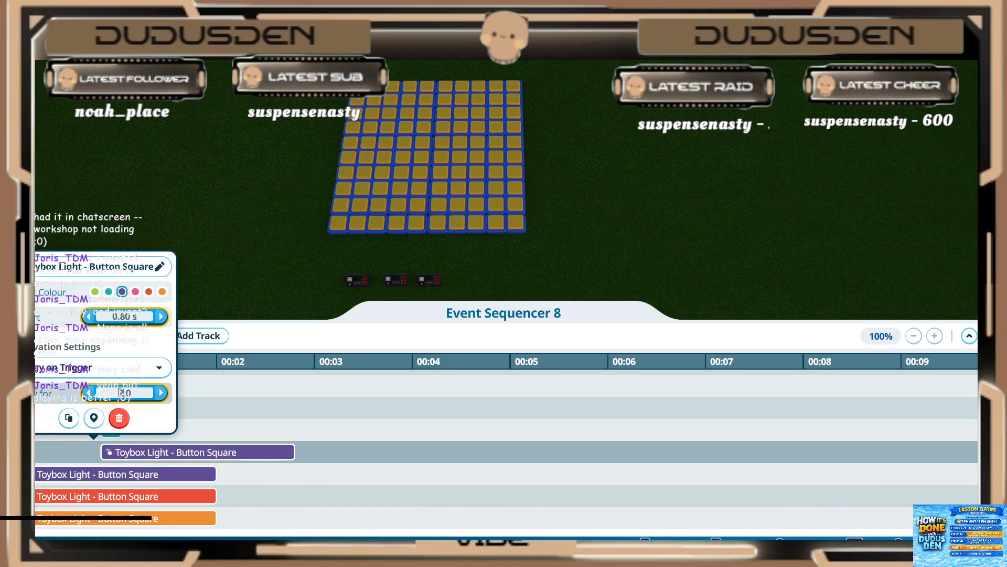
key(Return)
Step: Set the tenth fifth-frame light (purple) to start at 0.80 s and play for 0.20 s
click(137, 484)
click(138, 480)
click(140, 340)
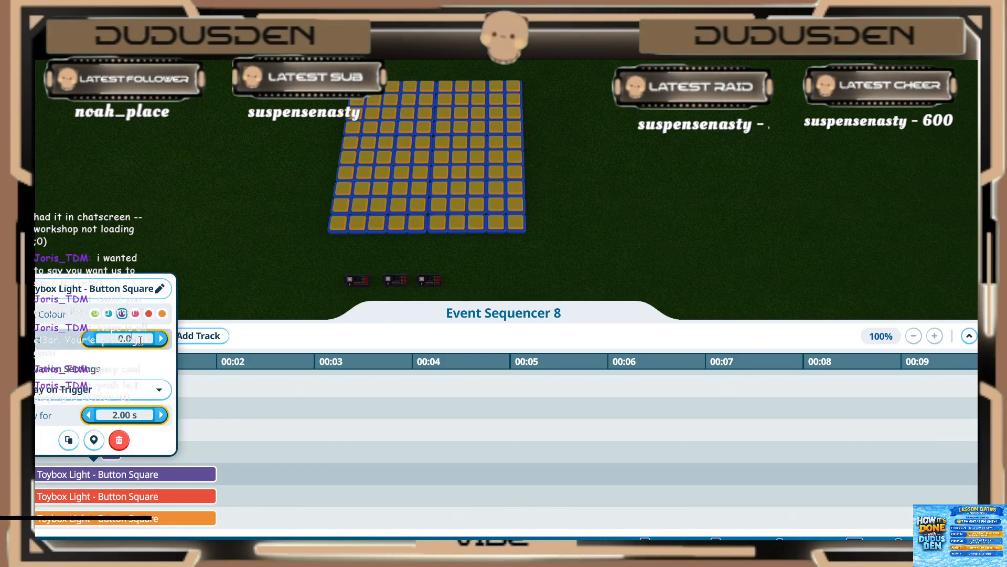
key(Return)
click(137, 416)
text(.2)
key(Return)
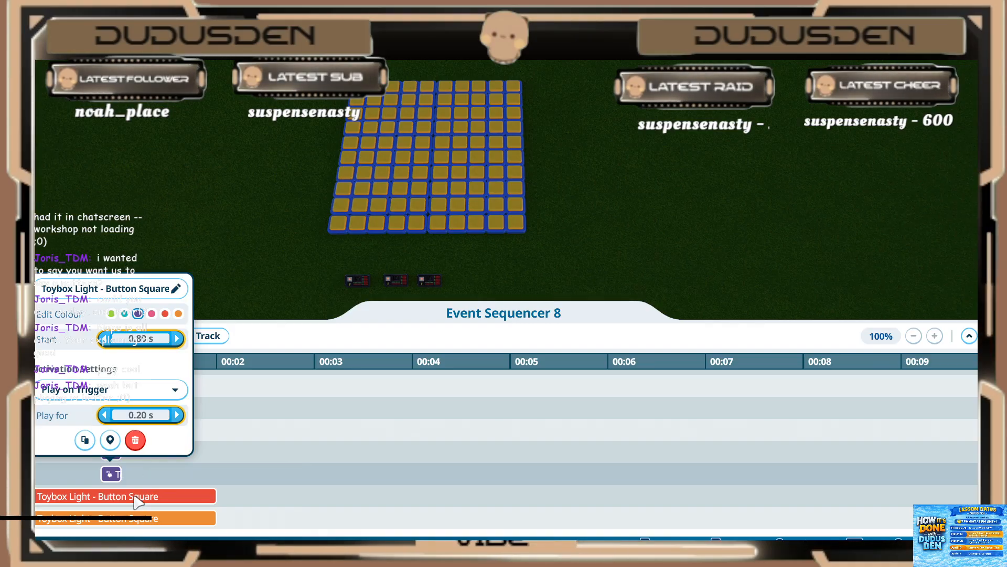
Step: Set the eleventh fifth-frame light (red) to start at 0.80 s and play for 0.20 s
click(134, 493)
click(135, 497)
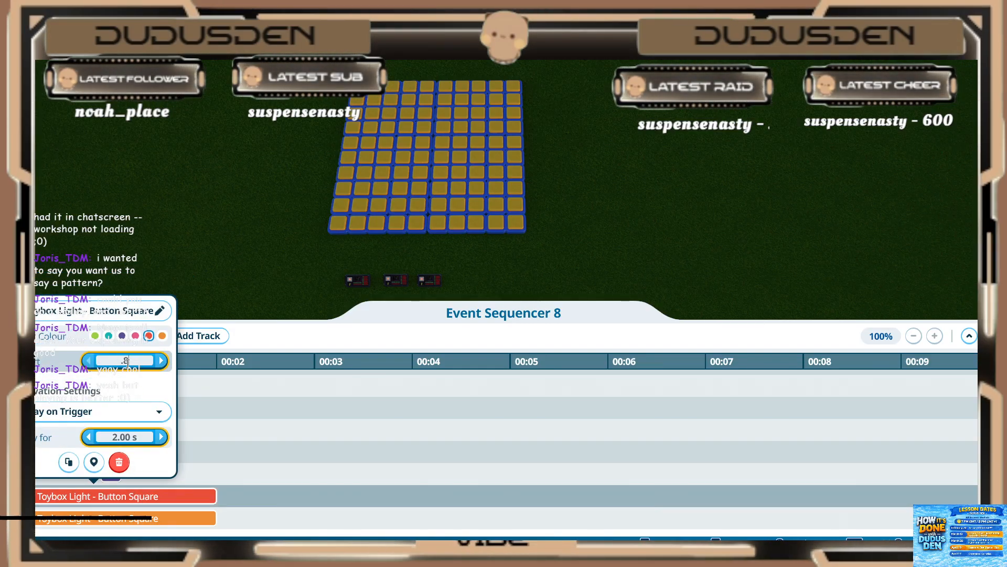
key(Return)
click(123, 437)
key(Return)
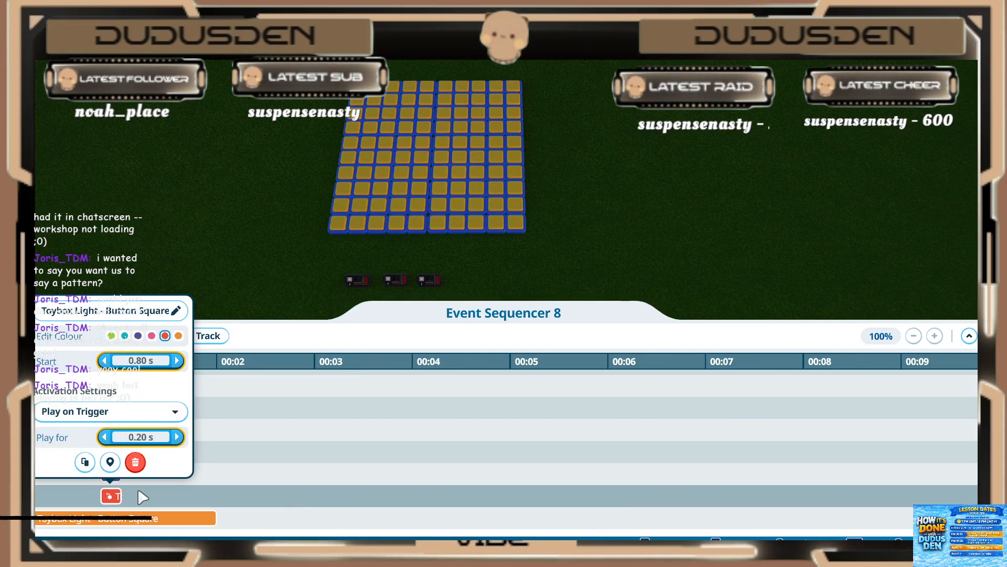
Step: Set the twelfth fifth-frame light (orange) to start at 0.80 s and play for 0.20 s
click(140, 496)
scroll(139, 495, down, 1)
click(121, 452)
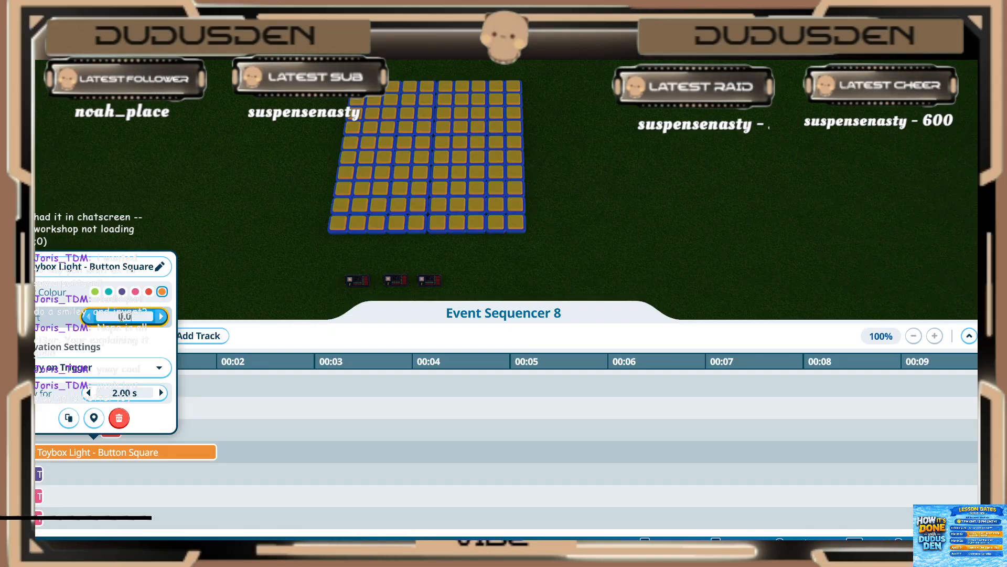
key(Return)
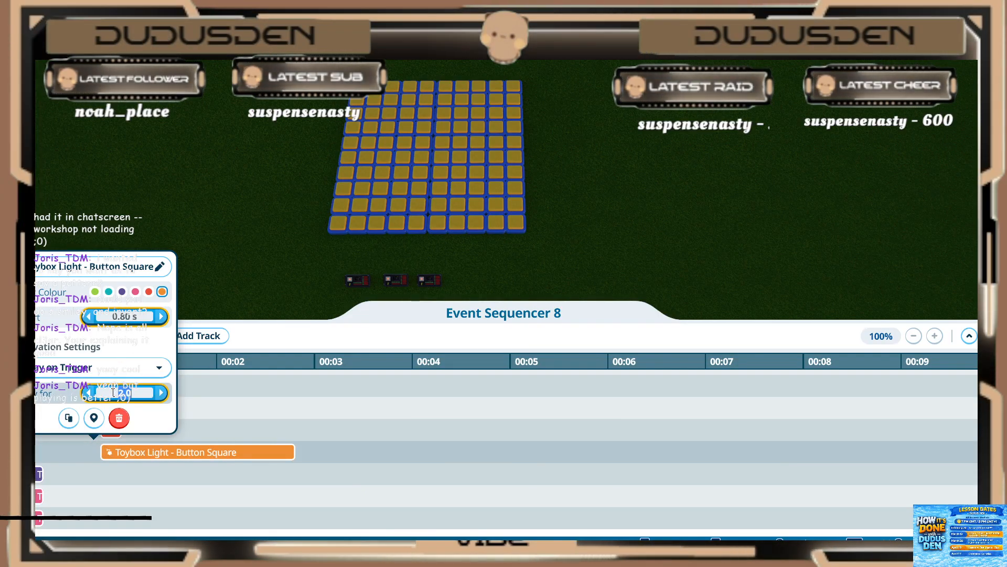
key(Return)
click(110, 472)
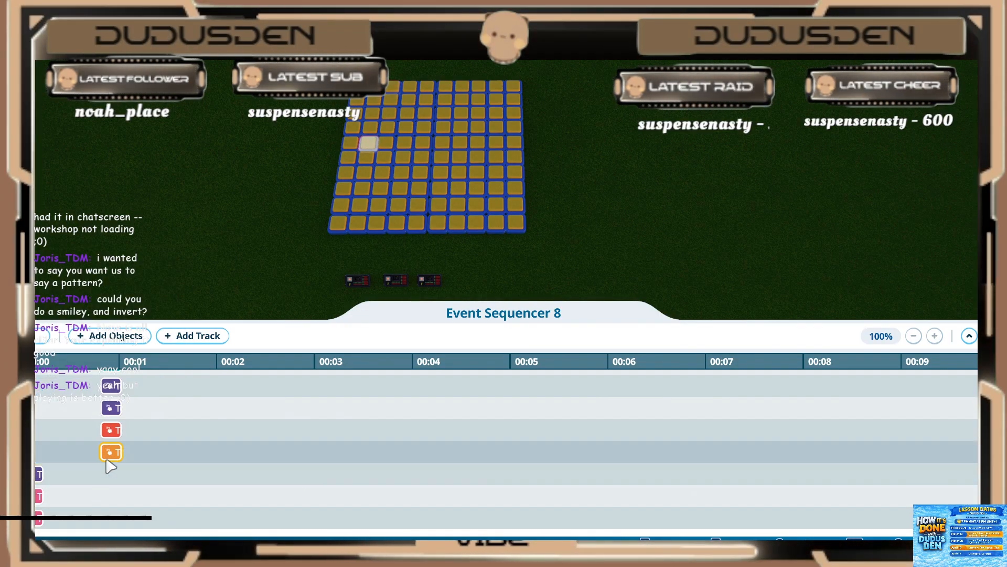
click(119, 455)
scroll(68, 468, down, 6)
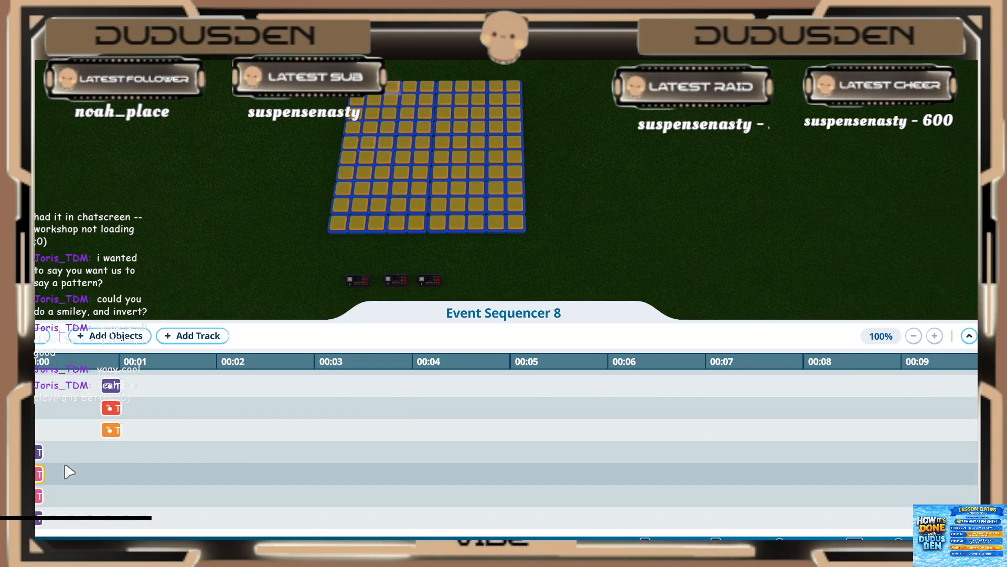
scroll(67, 439, up, 1)
scroll(66, 440, down, 1)
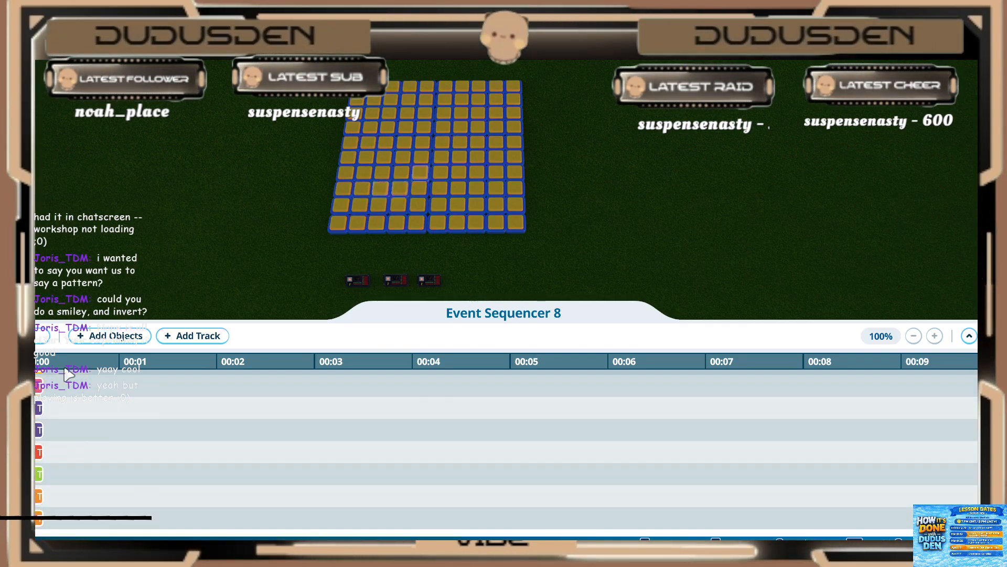
click(105, 338)
key(w)
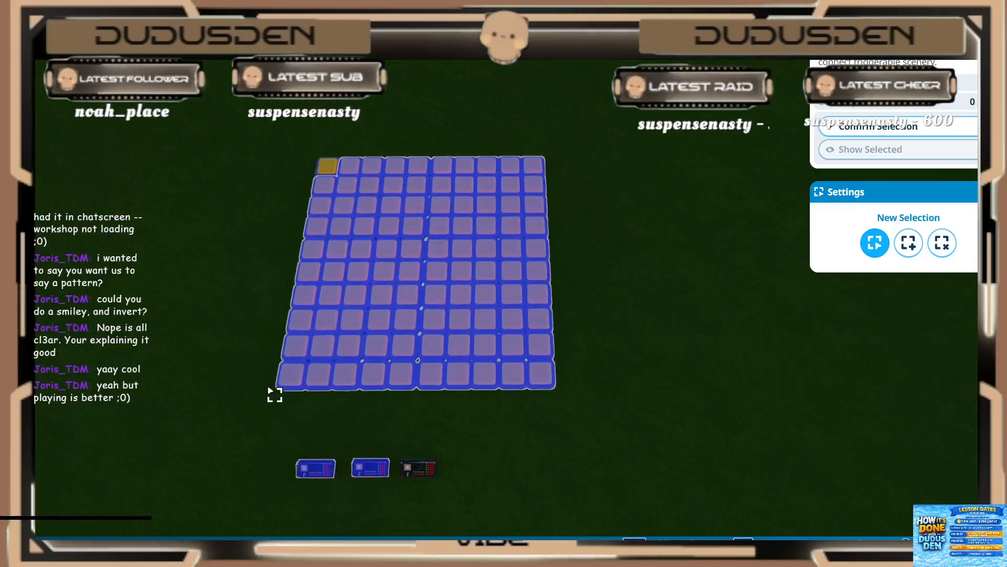
key(a)
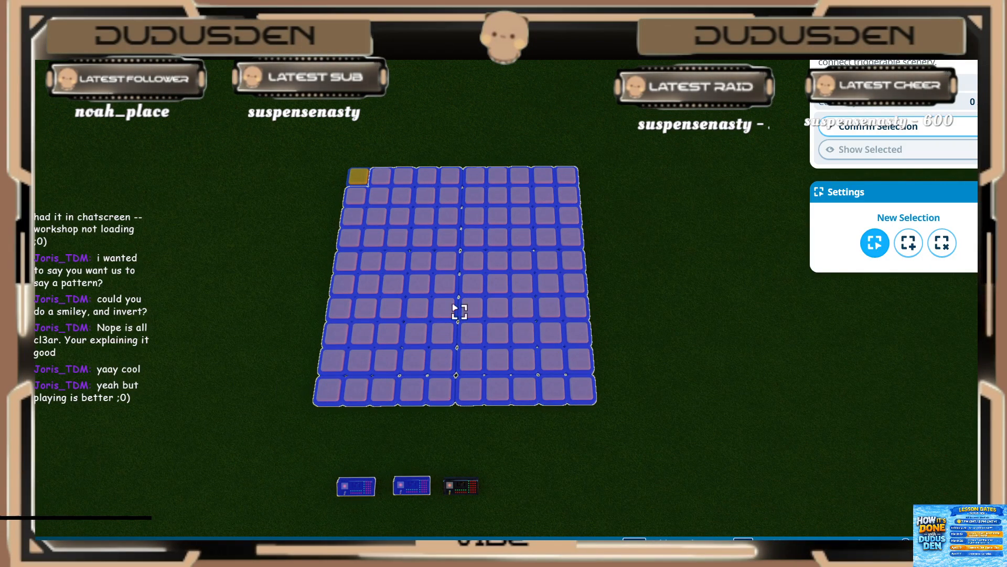
key(Escape)
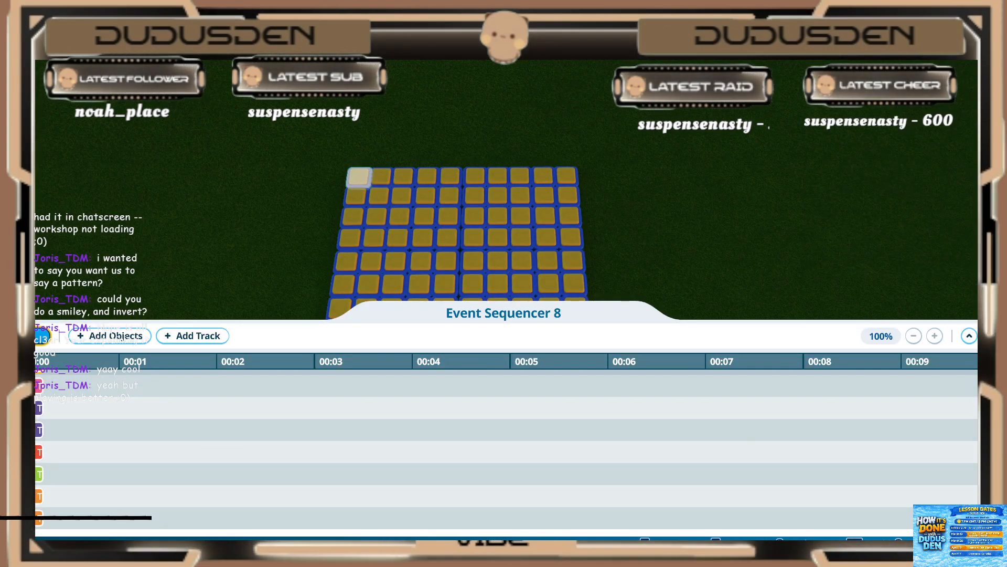
Step: Play back Event Sequencer 8 past the one-second mark to check the frames on the light grid
key(s)
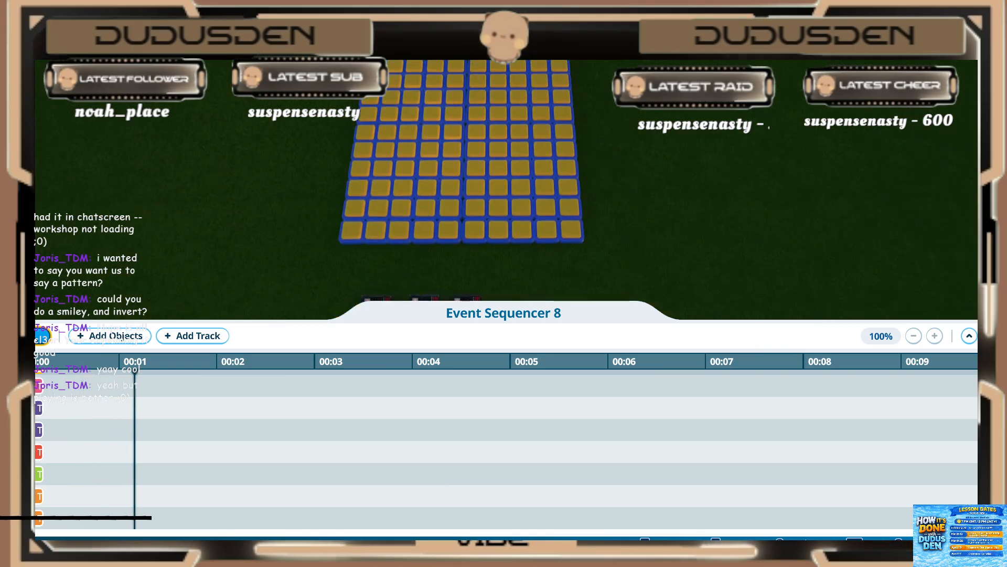
click(42, 336)
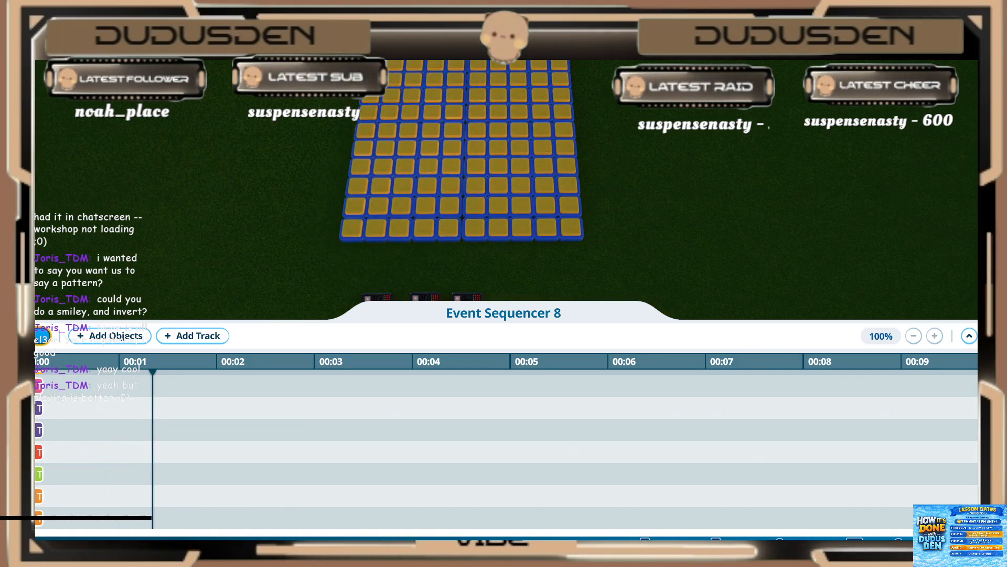
Step: Add nine lights for the sixth frame to the sequencer: a right-pointing chevron plus one light on the grid's left edge
click(109, 336)
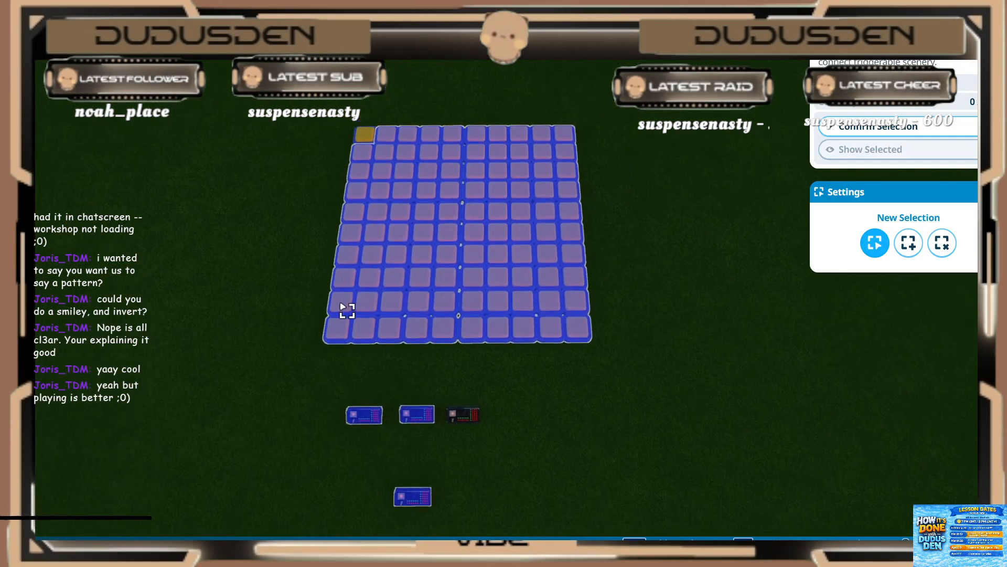
click(369, 291)
click(396, 268)
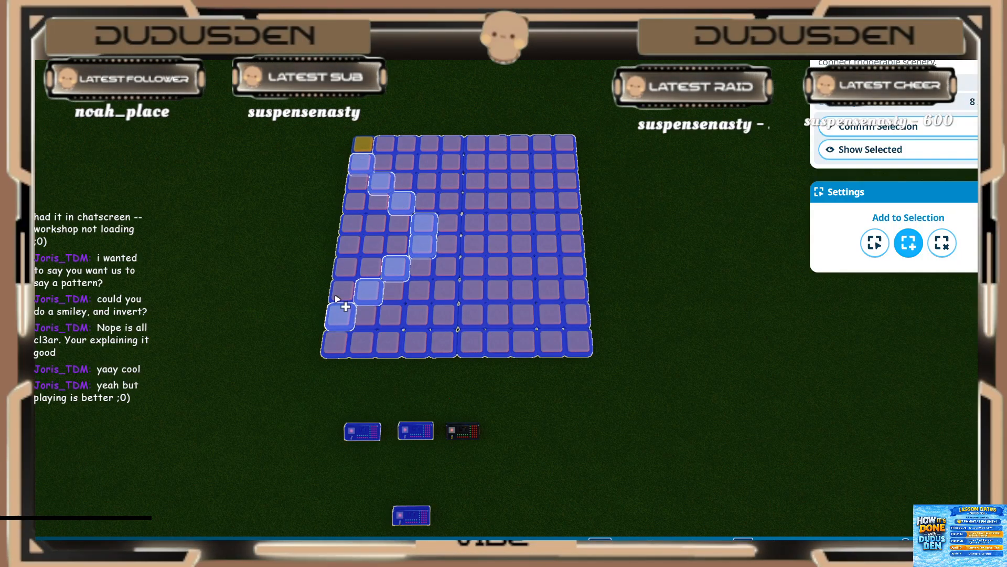
click(361, 231)
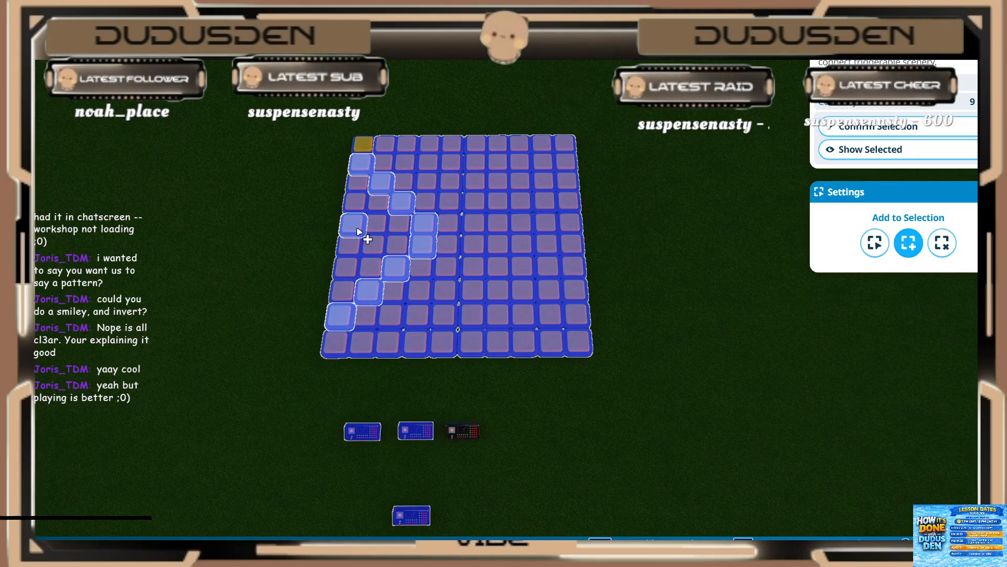
click(849, 126)
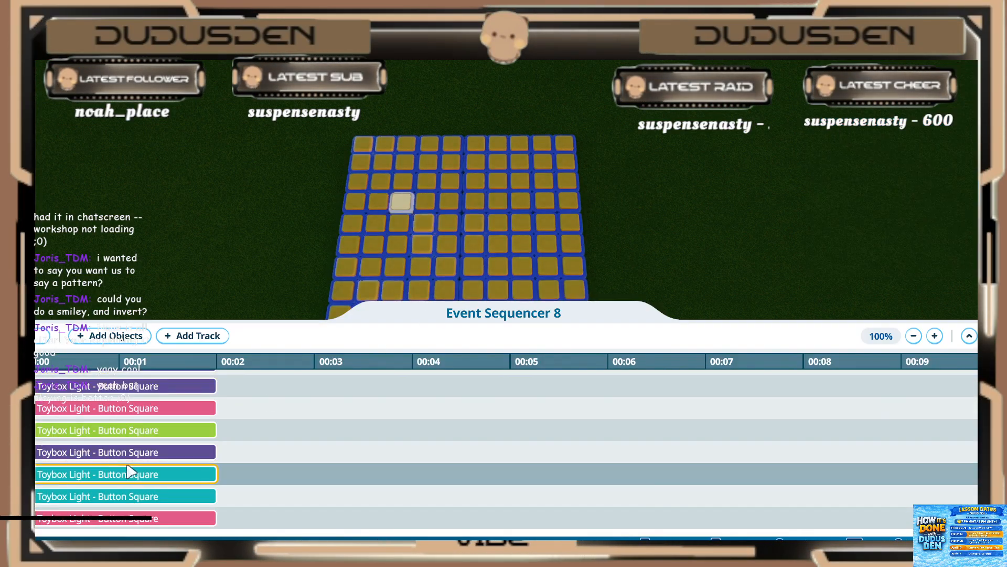
Step: Set the sixth-frame purple light above the upper pink one to start at 1.00 s and play for 0.20 s
click(106, 386)
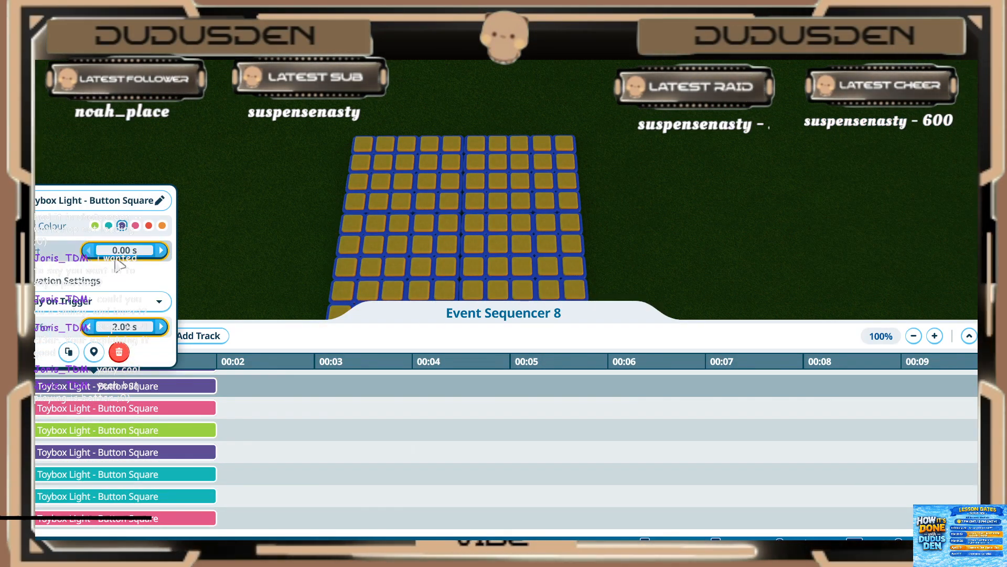
text(1)
key(Return)
click(125, 326)
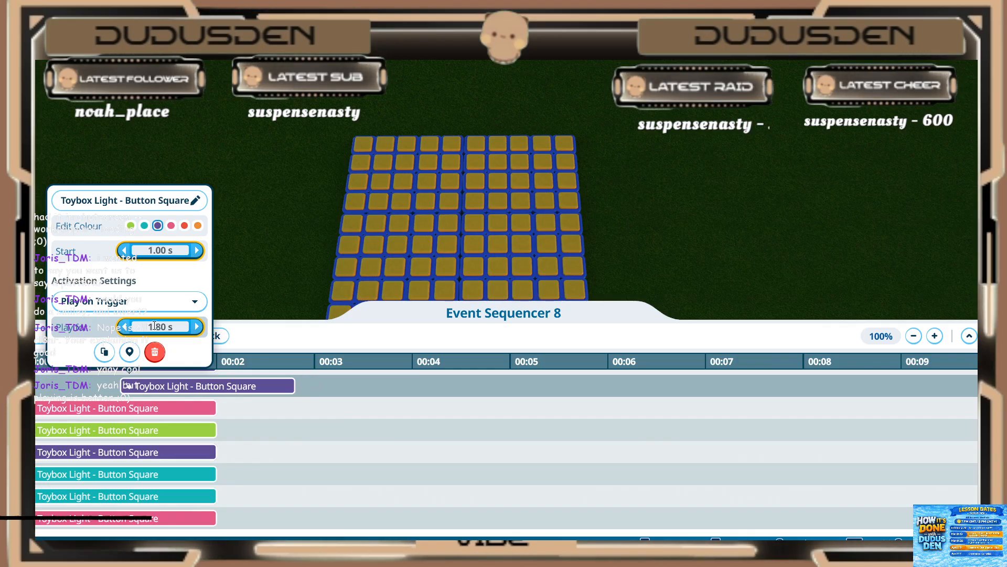
click(155, 327)
text(.2)
key(Return)
Step: Set the upper pink light of the sixth frame to start at 1.00 s and play for 0.20 s
click(119, 408)
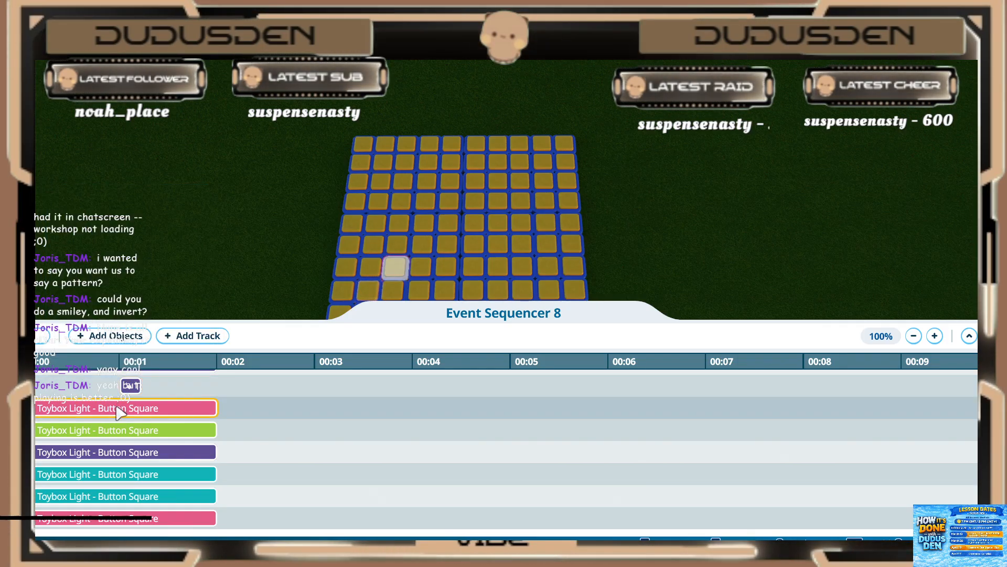
click(130, 272)
text(1)
key(Return)
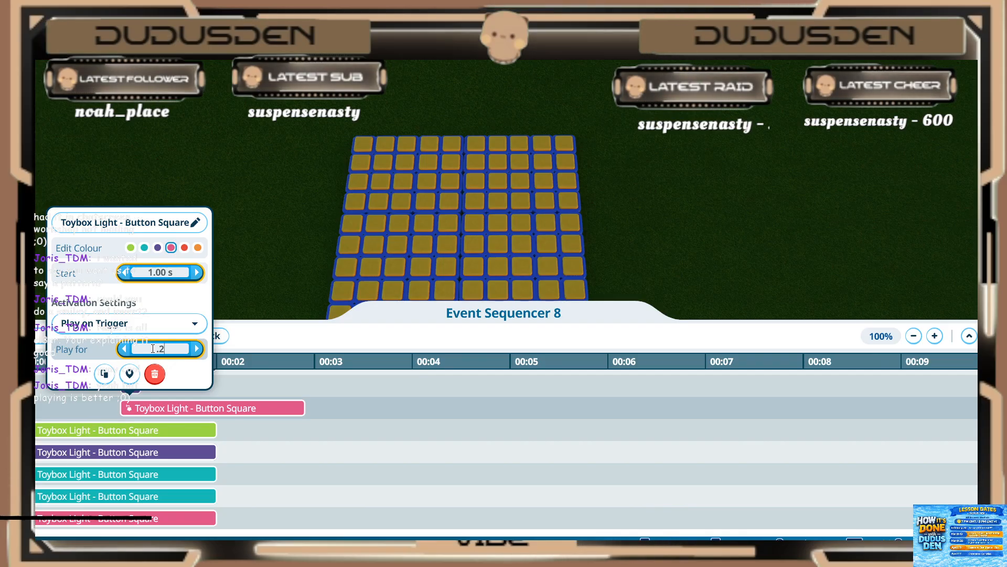
click(114, 436)
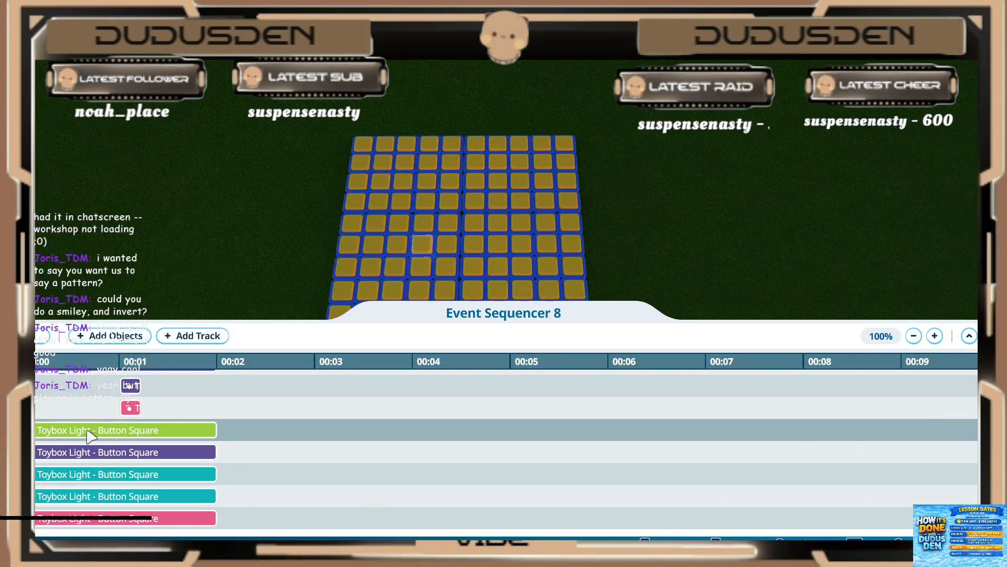
Step: Set the green light of the sixth frame to start at 1.00 s and play for 0.20 s
click(92, 435)
click(128, 295)
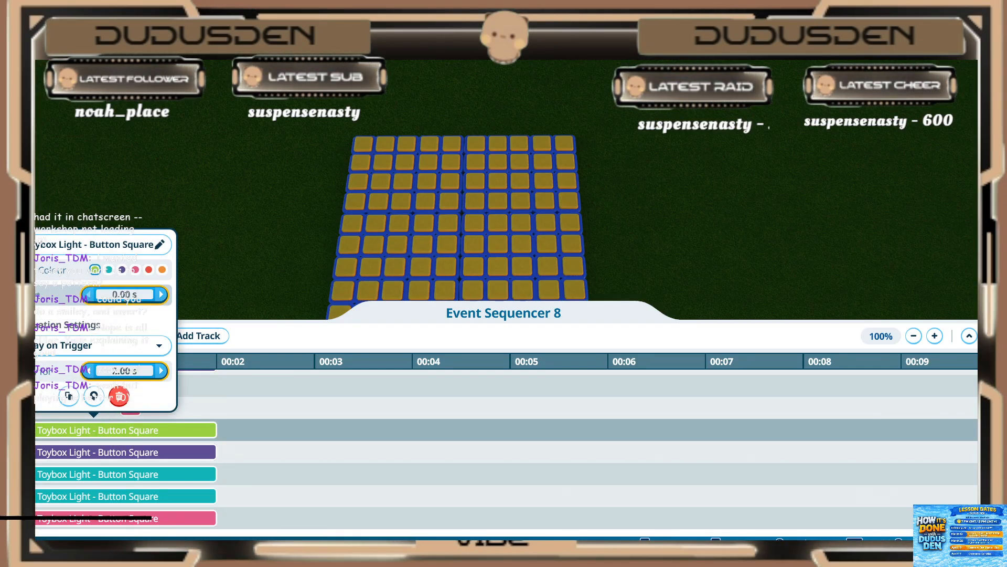
text(0.2)
key(Return)
text(1)
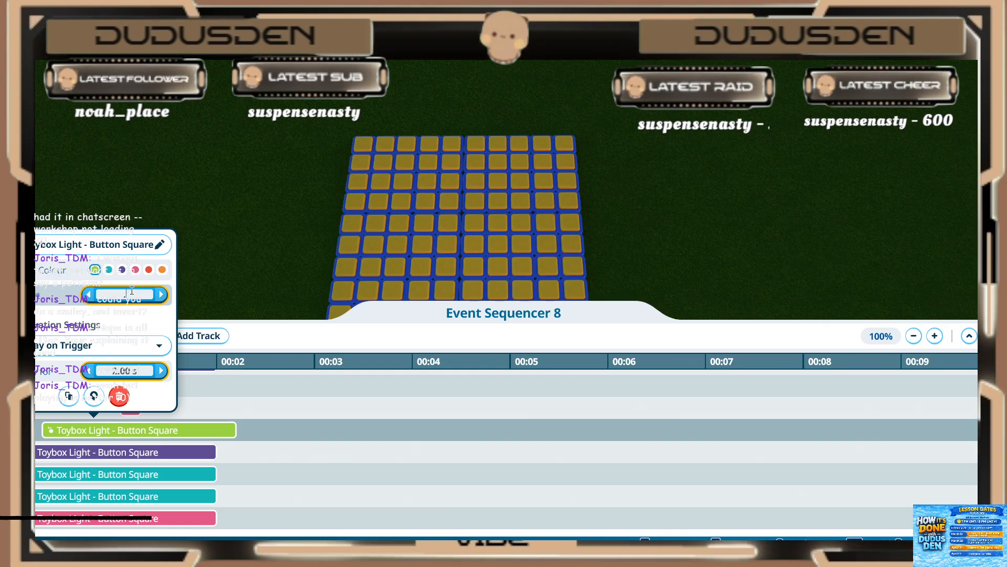
key(Return)
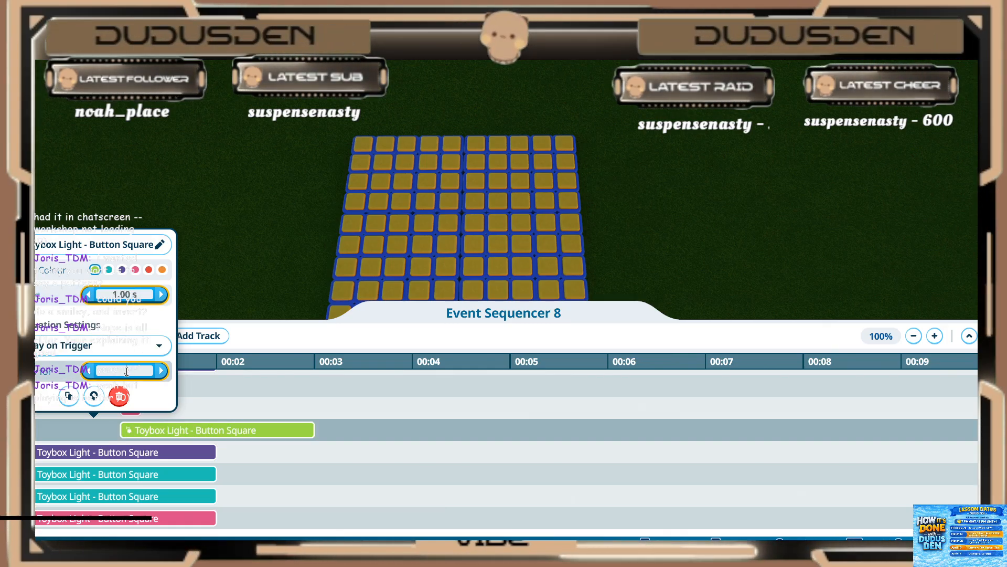
text(0.2)
key(Return)
Step: Set the sixth-frame purple light below the green one to start at 1.00 s and play for 0.20 s
click(89, 454)
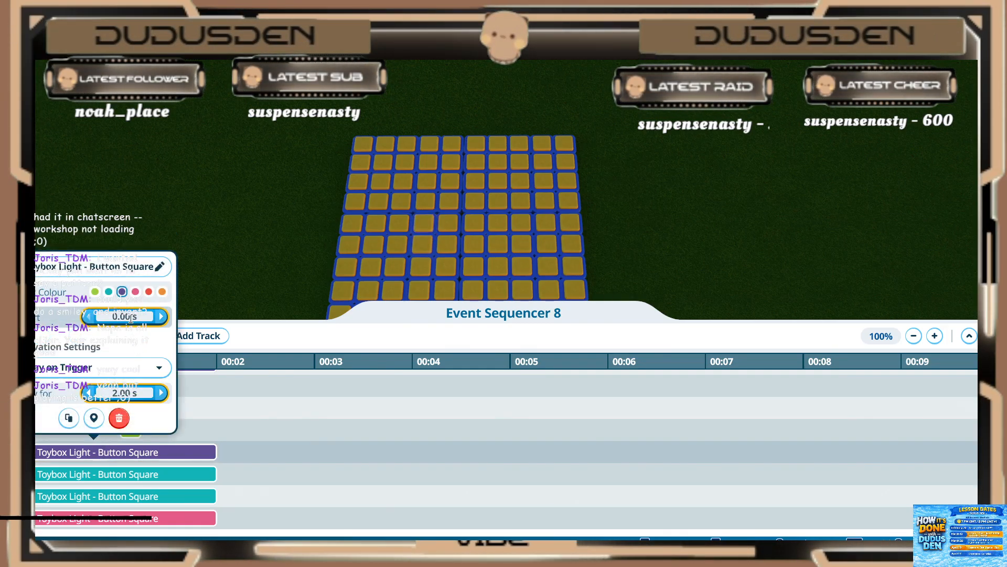
click(131, 318)
text(1)
key(Return)
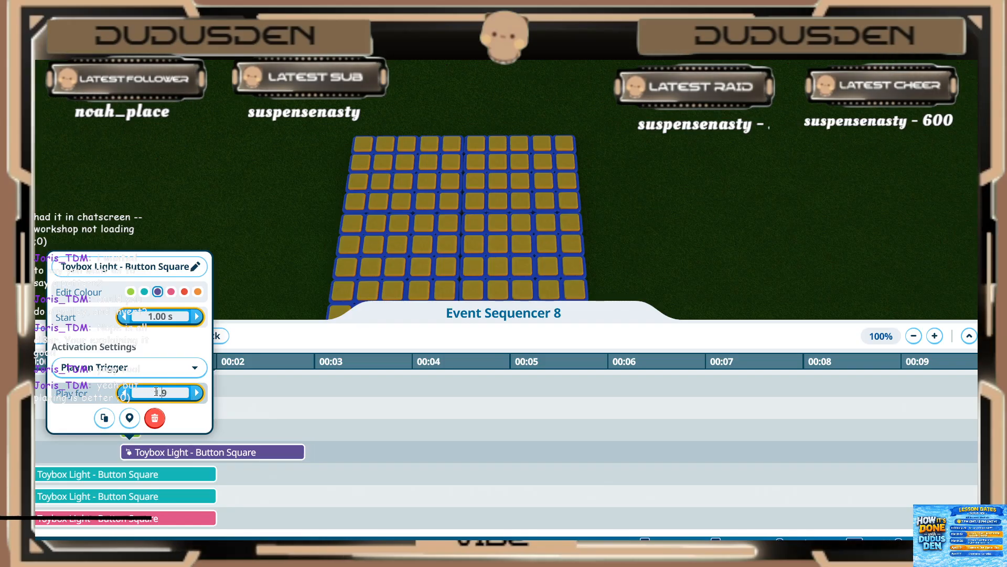
key(Return)
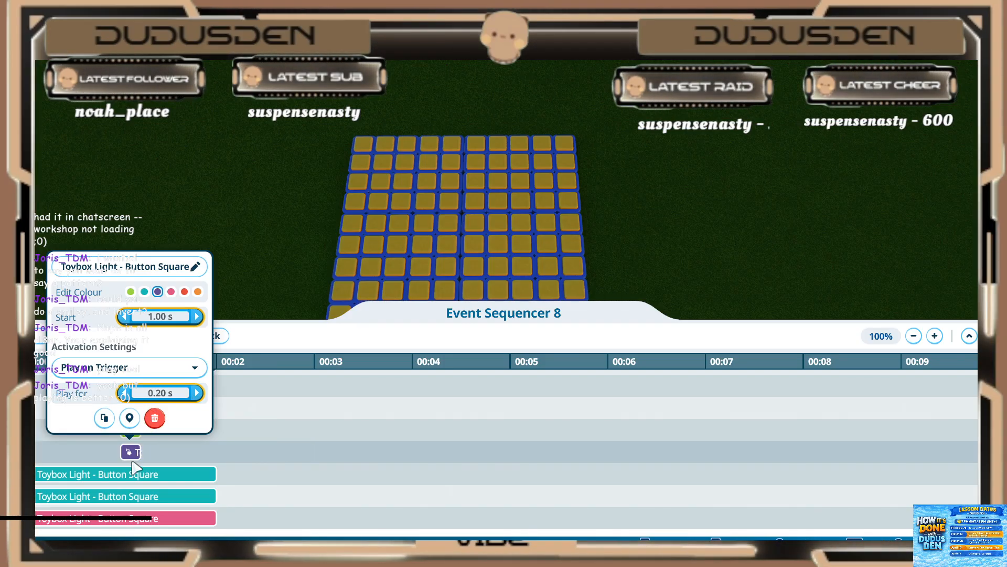
Step: Set the upper teal light of the sixth frame to start at 1.00 s and play for 0.20 s
click(93, 474)
key(Return)
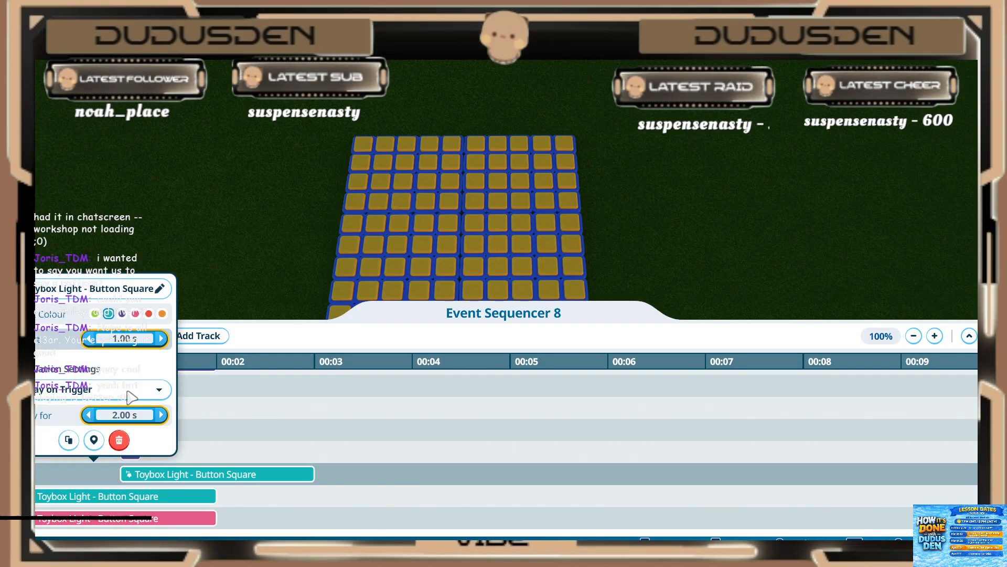
click(129, 415)
text(.2)
key(Return)
Step: Set the lower teal light of the sixth frame to start at 1.00 s and play for 0.20 s
click(102, 497)
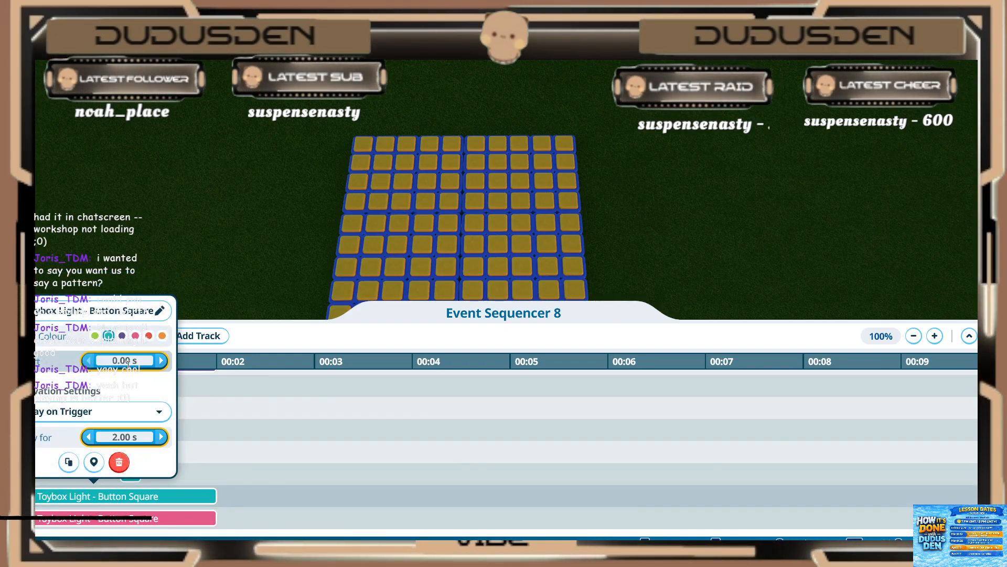
click(128, 362)
text(1)
key(Return)
click(146, 435)
text(.2)
key(Return)
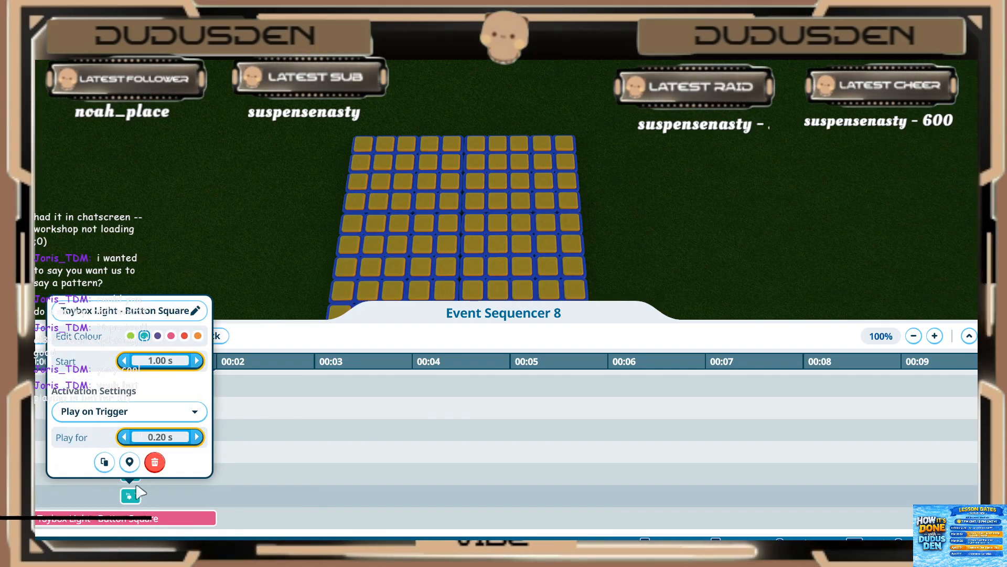
Step: Set the two-second pink light of the sixth frame to start at 1.00 s and play for 0.20 s
click(92, 480)
scroll(94, 478, down, 2)
click(106, 449)
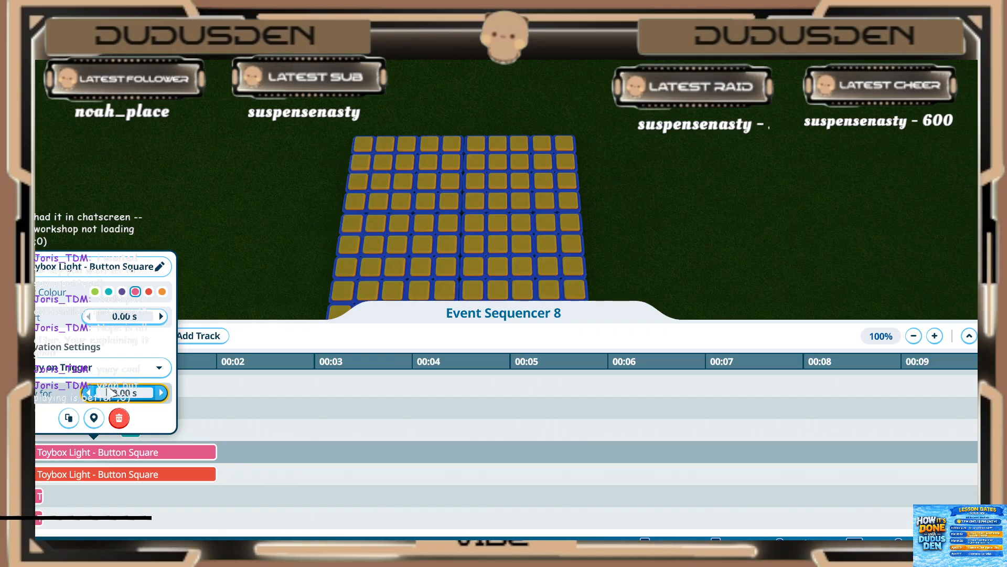
click(114, 316)
text(1)
key(Return)
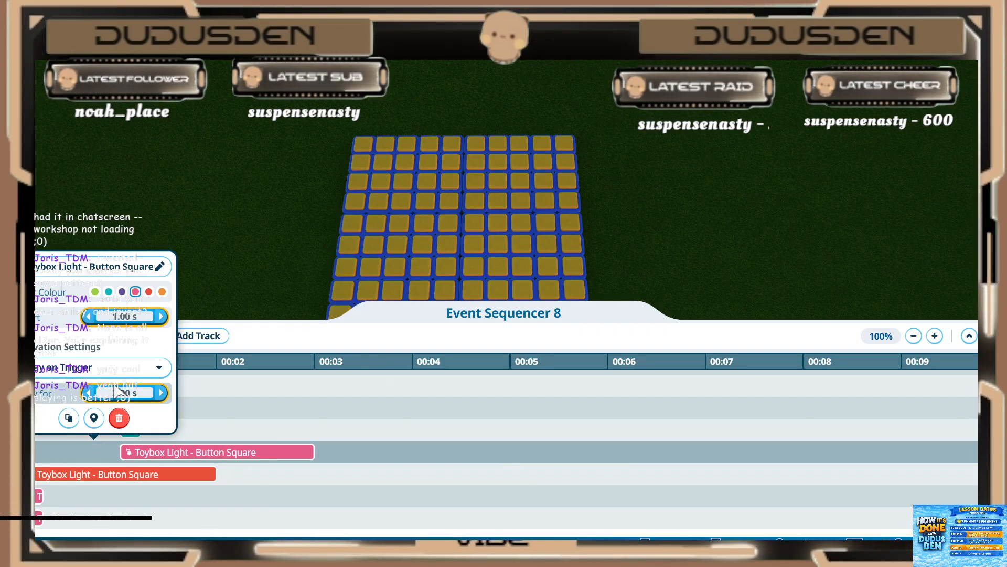
click(114, 393)
text(.2)
key(Return)
Step: Set the red light of the sixth frame to start at 1.00 s and play for 0.20 s, and close the sequence
click(86, 476)
click(88, 477)
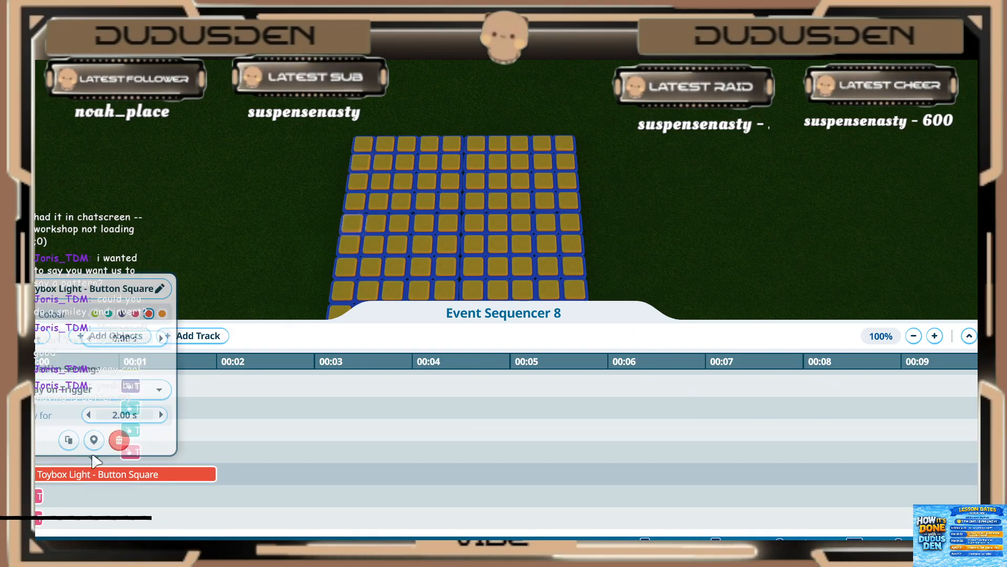
click(112, 343)
text(1)
key(Return)
click(113, 412)
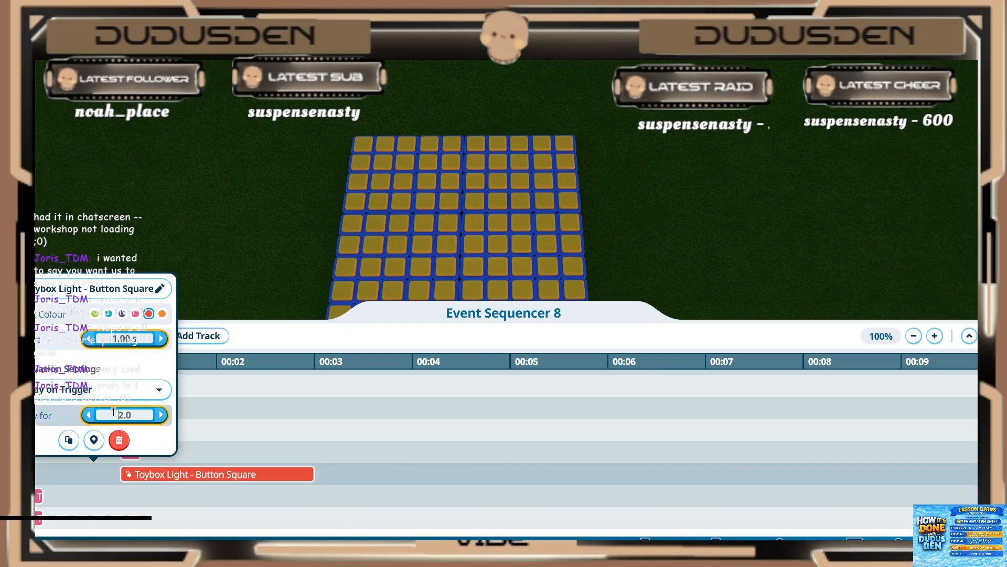
key(Return)
scroll(96, 475, down, 3)
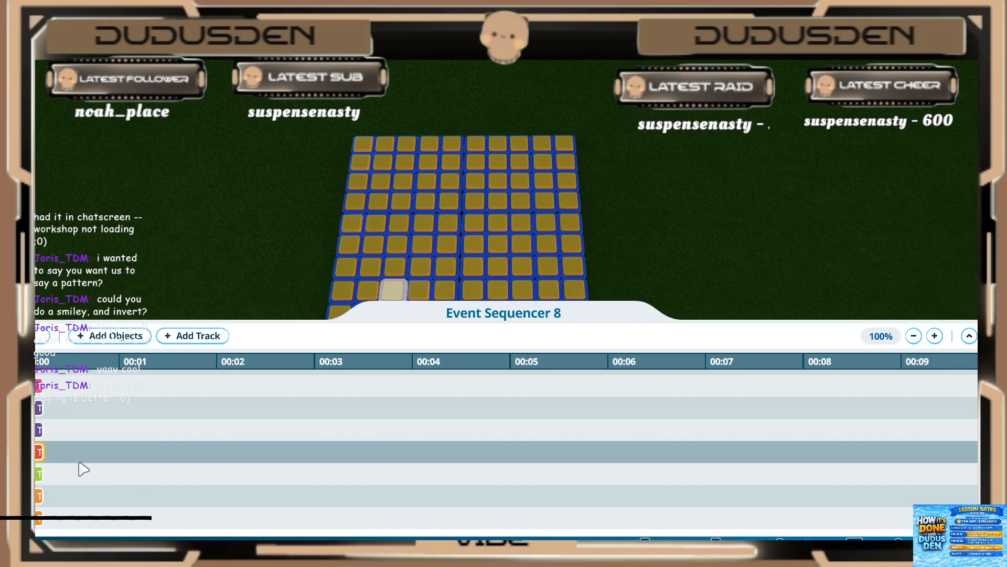
click(991, 336)
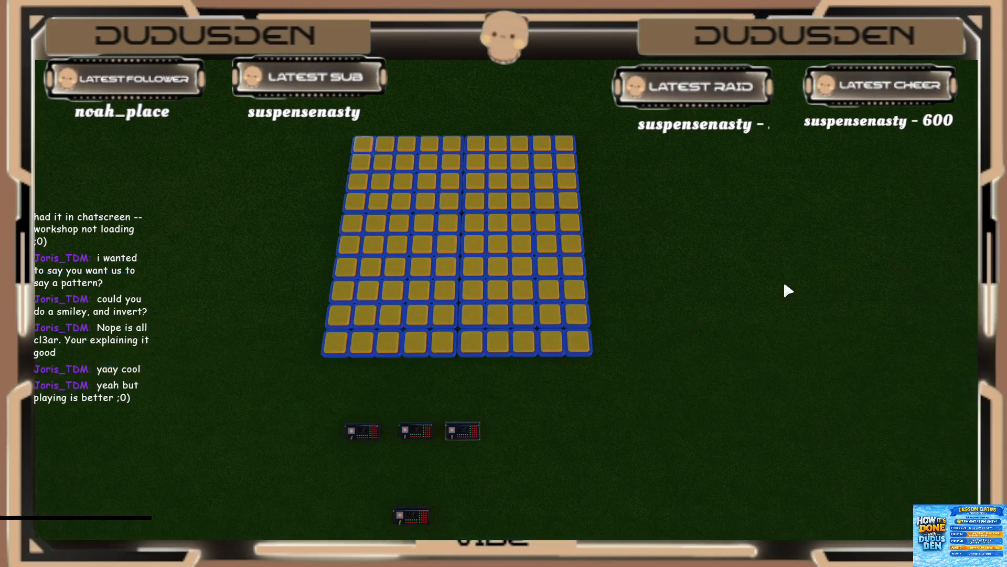
Step: Open the trigger sequence of Event Sequencer 20 and add Event Sequencer 8 to it
key(s)
click(430, 393)
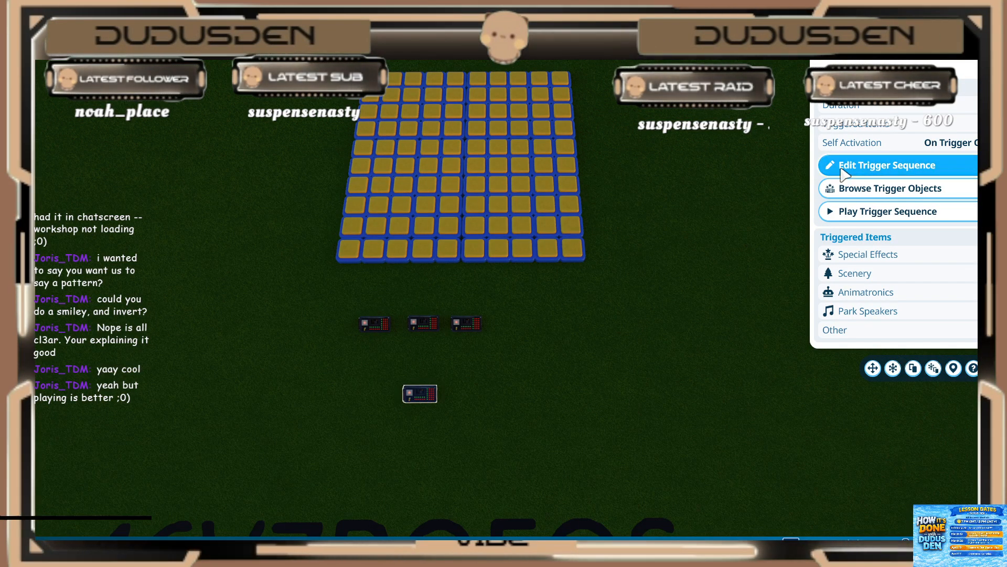
click(886, 166)
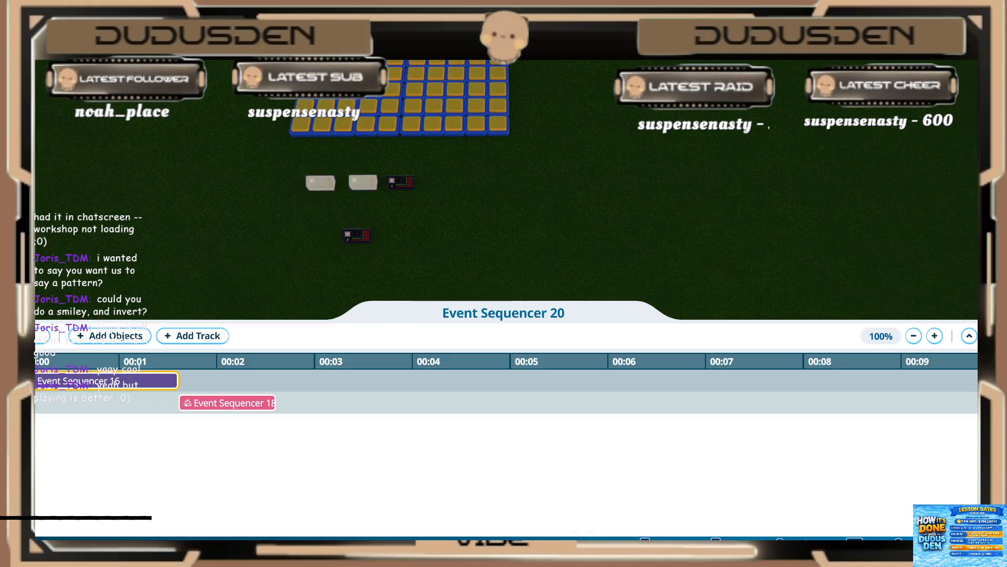
click(103, 339)
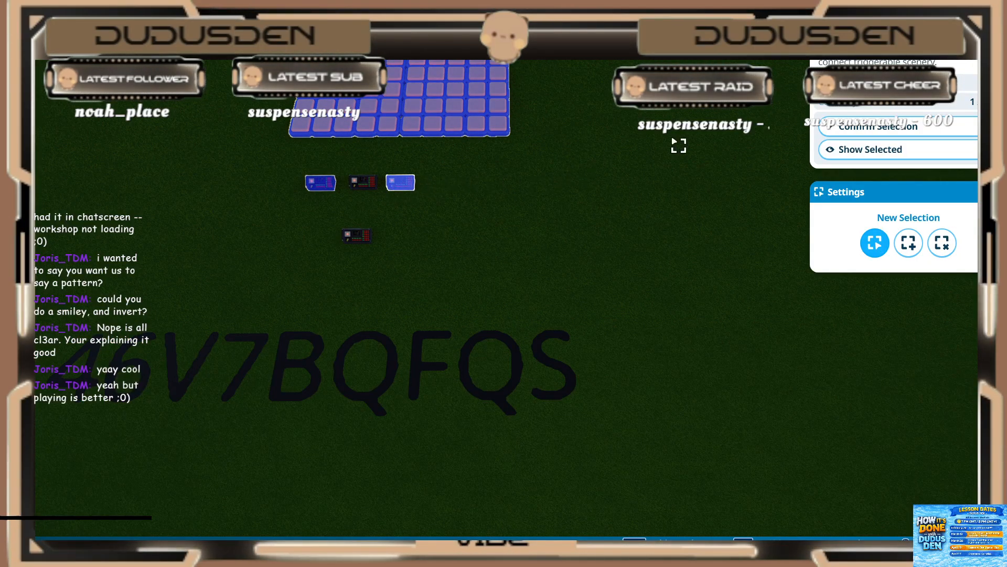
click(887, 127)
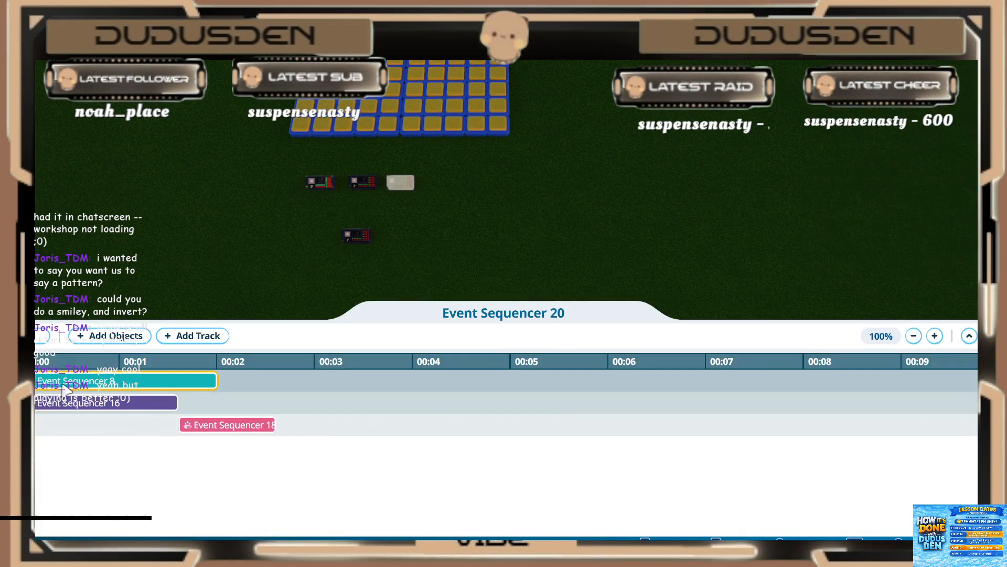
Step: Line up Event Sequencers 16, 18 and 8 back to back on one track, with Event Sequencer 8 starting at 2.60 s
drag(64, 386, 310, 389)
drag(226, 425, 235, 392)
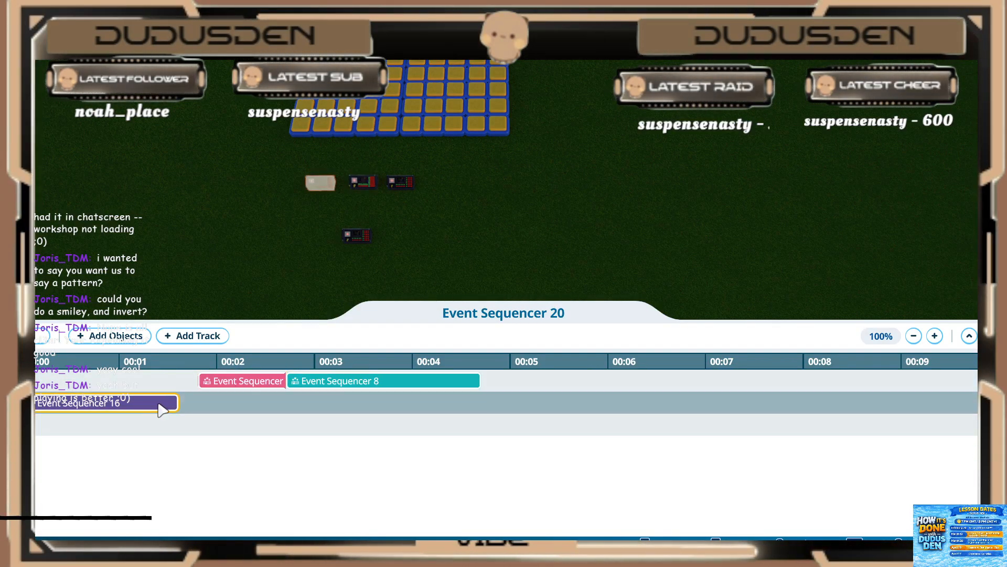
drag(162, 407, 171, 389)
click(210, 381)
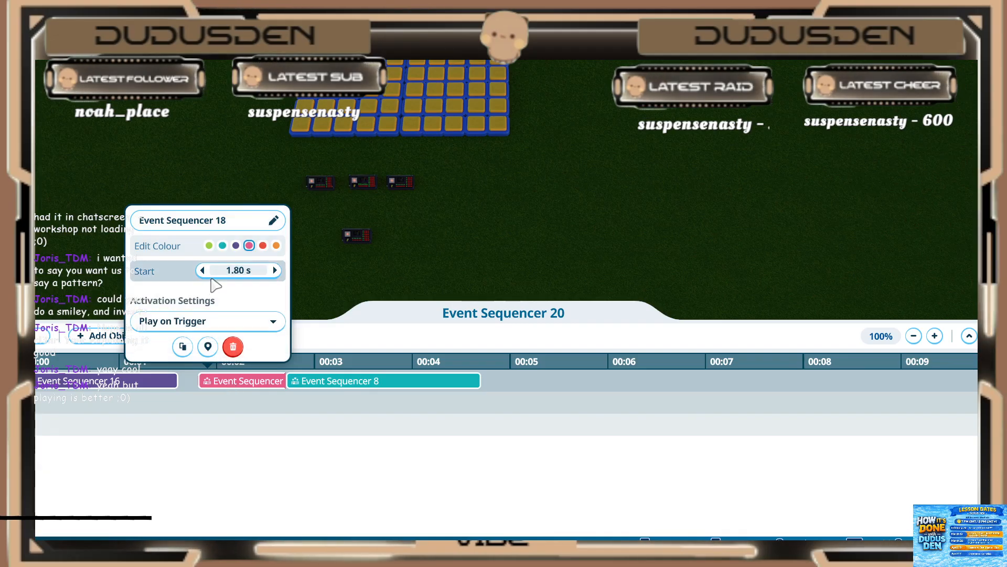
click(295, 381)
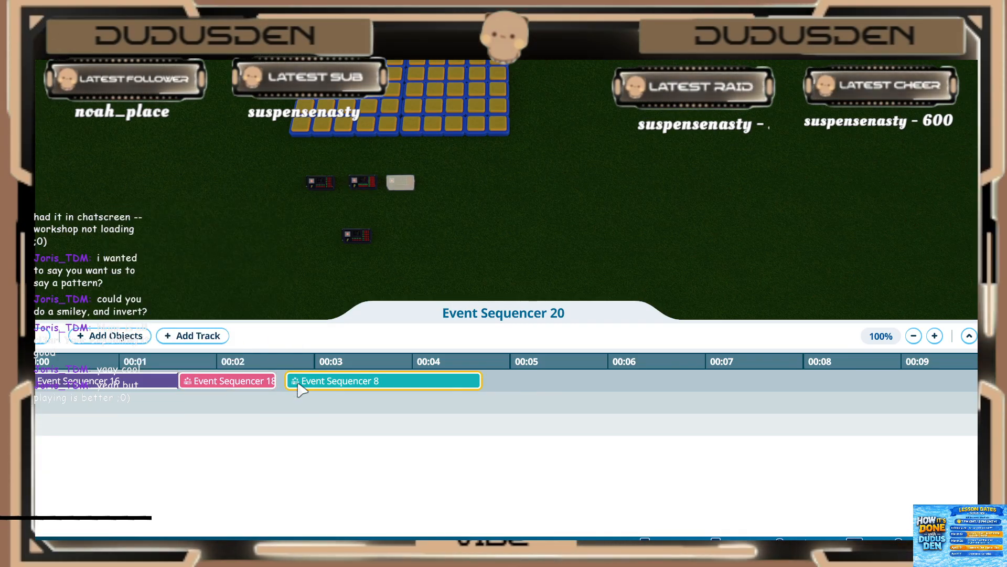
click(290, 270)
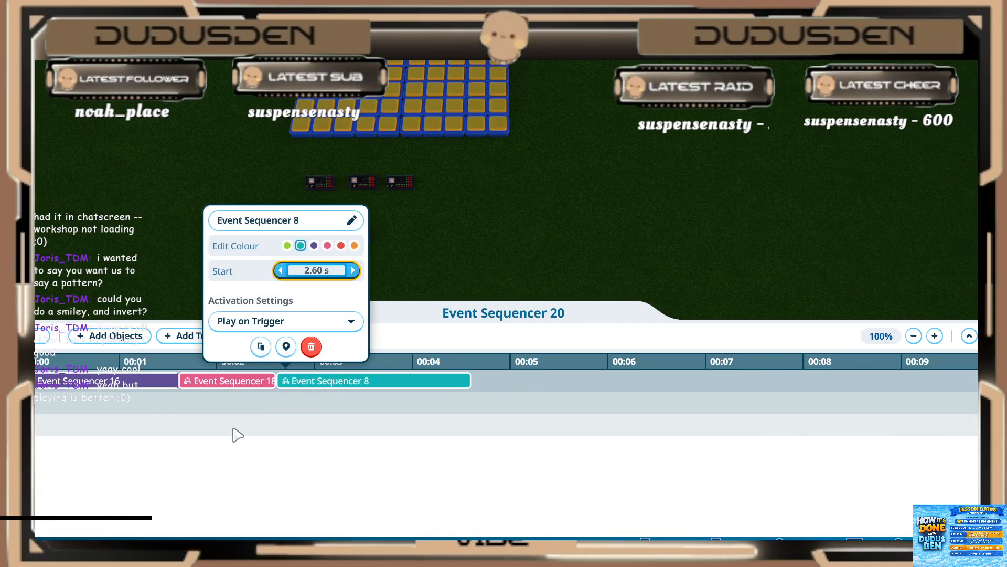
Step: Delete the two empty tracks from Event Sequencer 20
click(234, 434)
key(Delete)
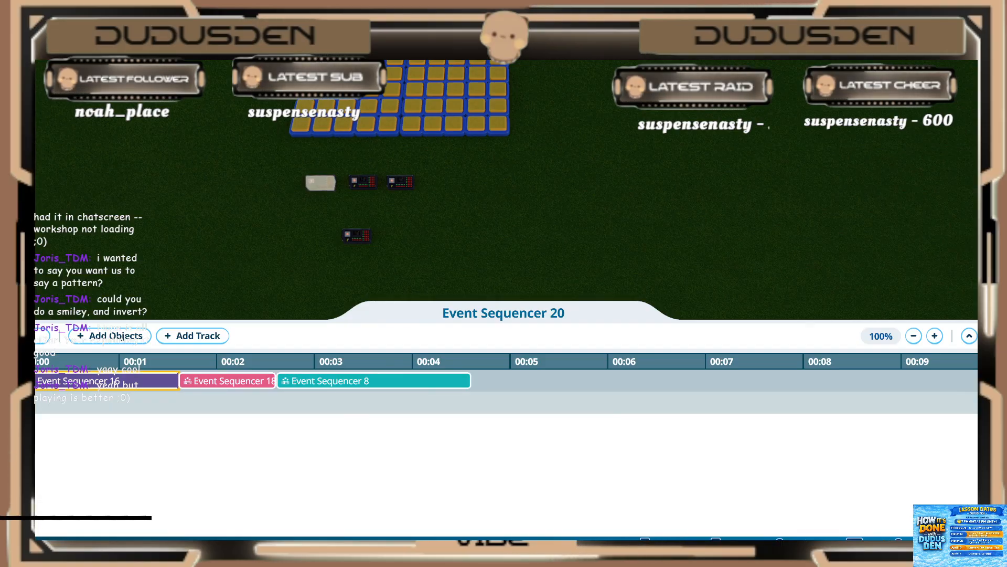
key(Delete)
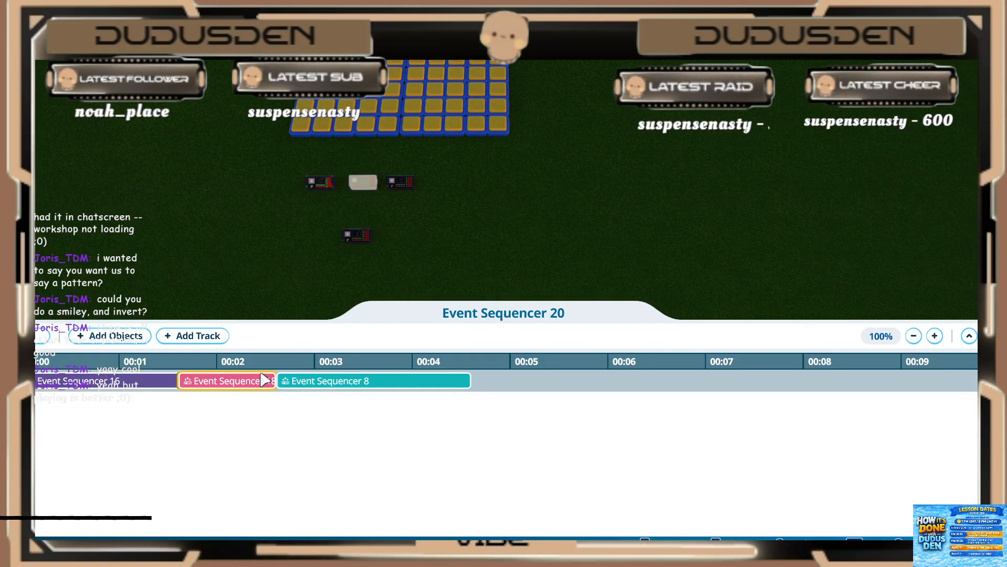
Step: Play the Event Sequencer 20 sequence to check the combined pattern on the light grid, and close it
key(w)
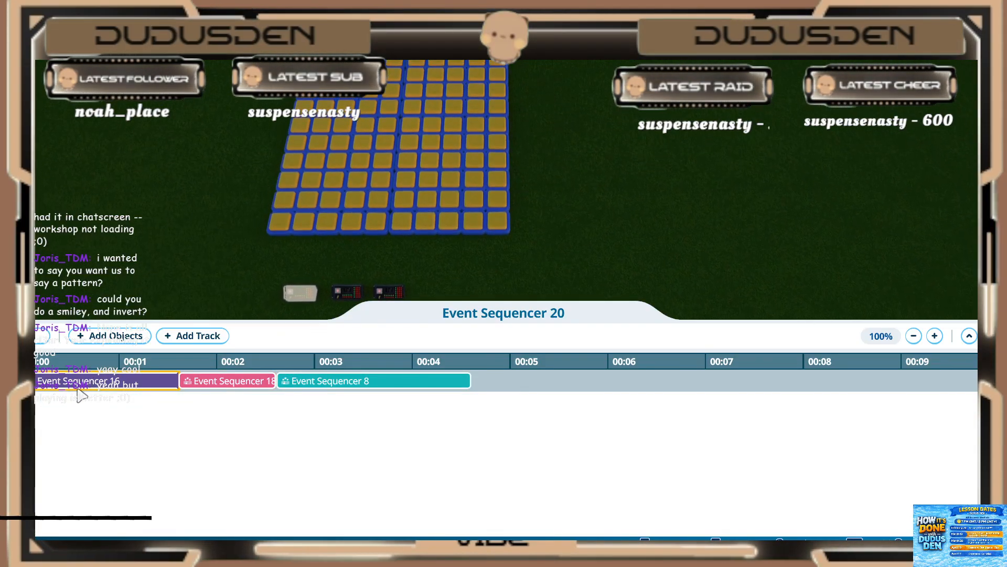
key(s)
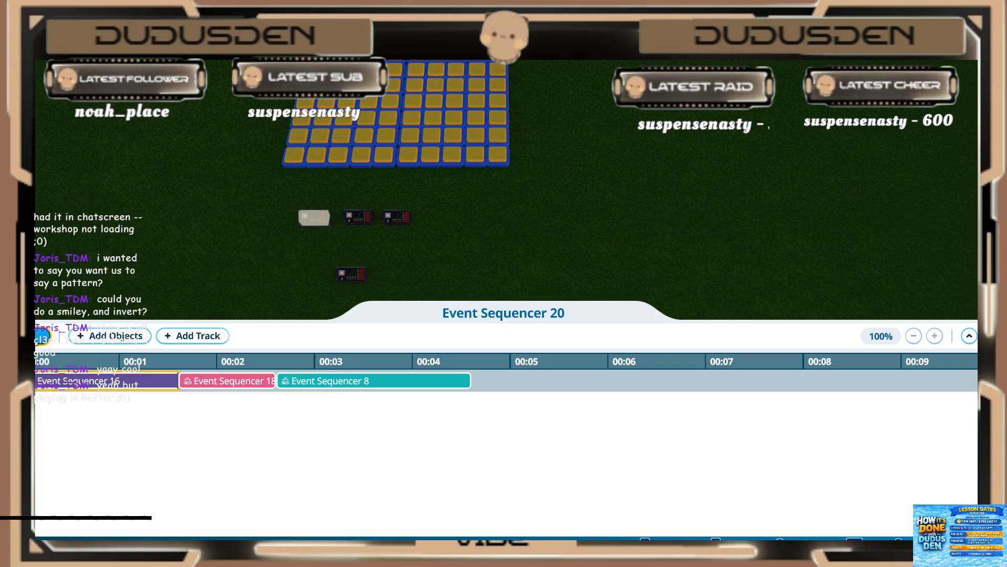
key(space)
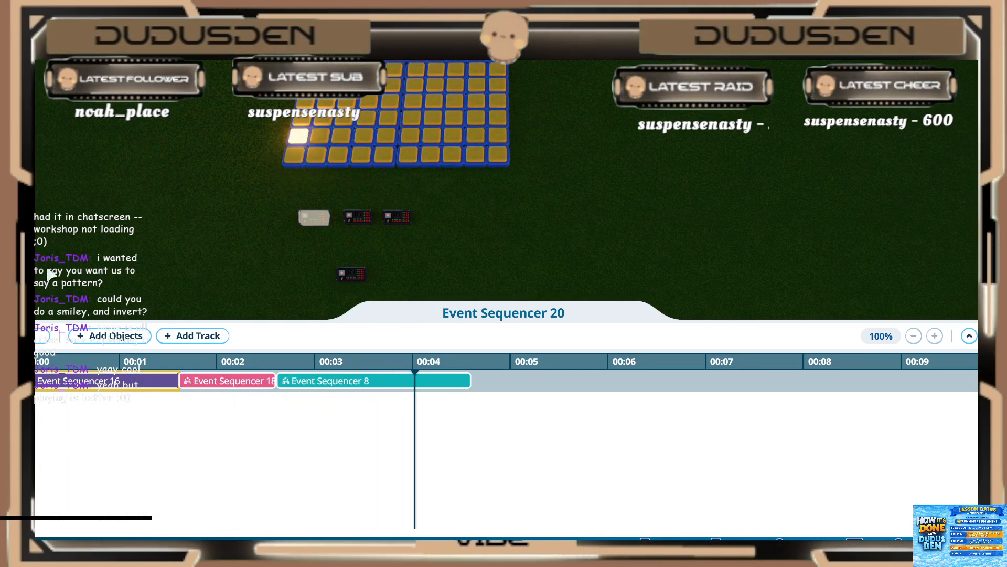
click(383, 381)
key(s)
click(422, 210)
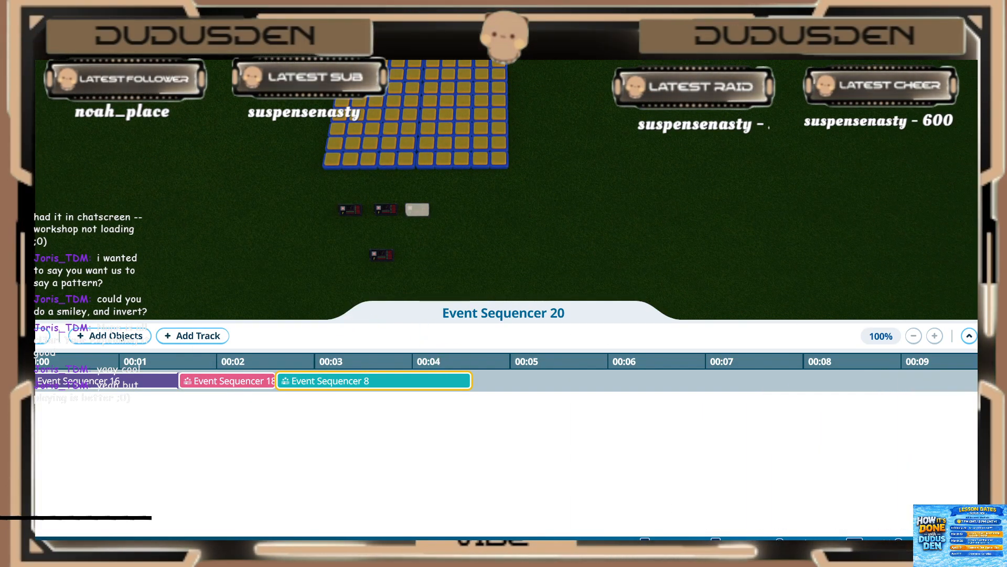
click(990, 336)
Step: Reopen Event Sequencer 8 and set the leftover two-second purple light to start at 1.00 s and play for 0.20 s
scroll(409, 252, up, 3)
click(386, 299)
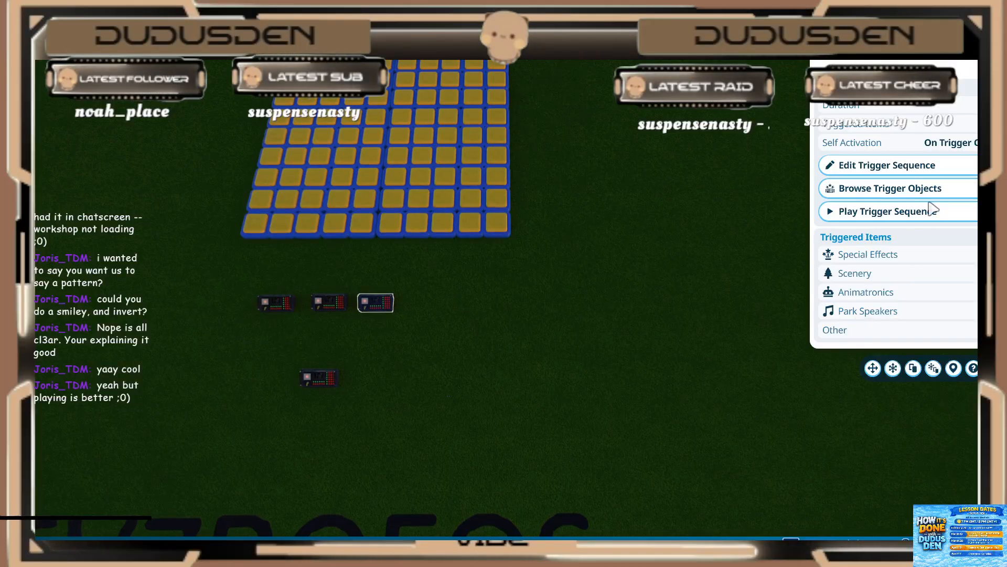
click(910, 166)
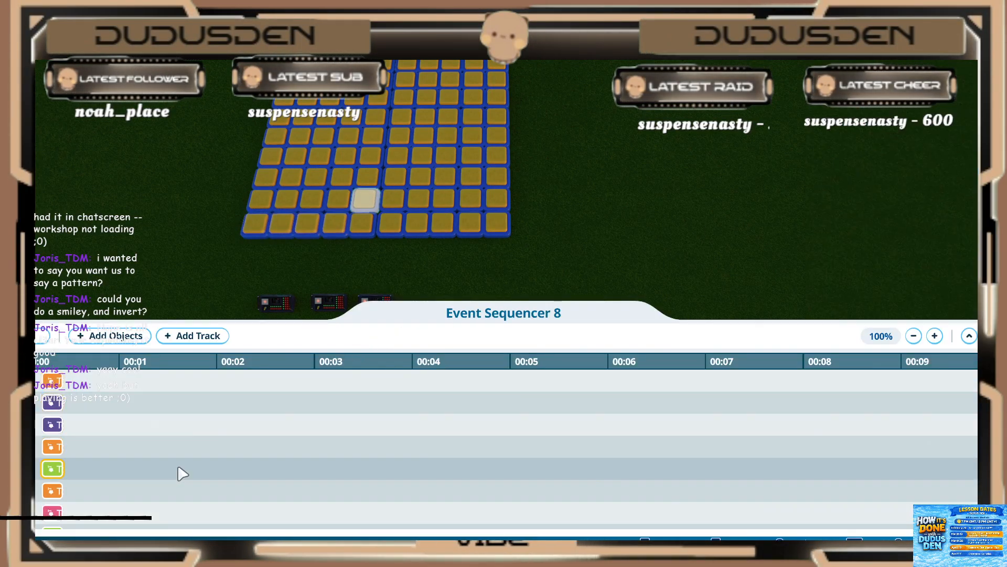
scroll(91, 463, down, 2)
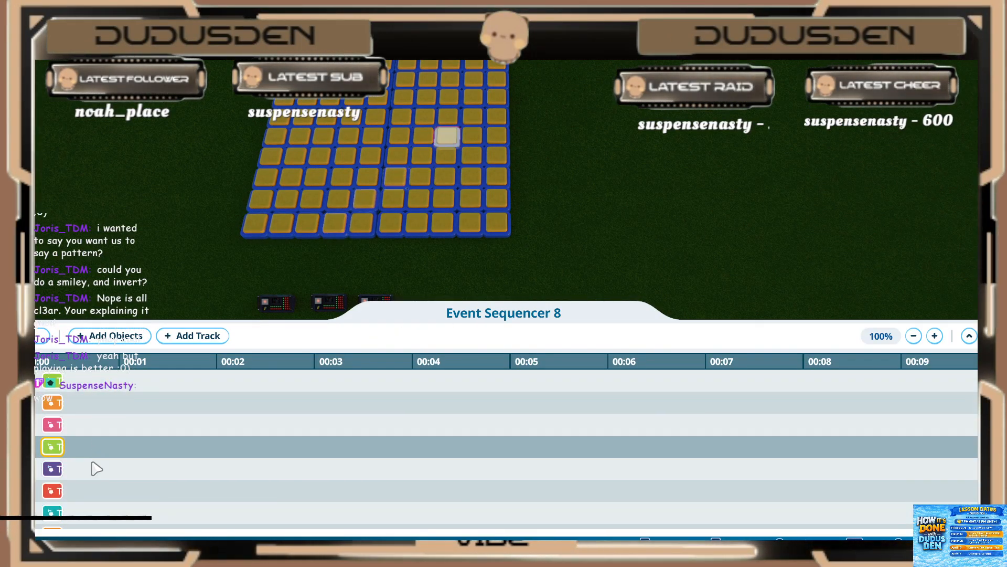
scroll(93, 470, down, 5)
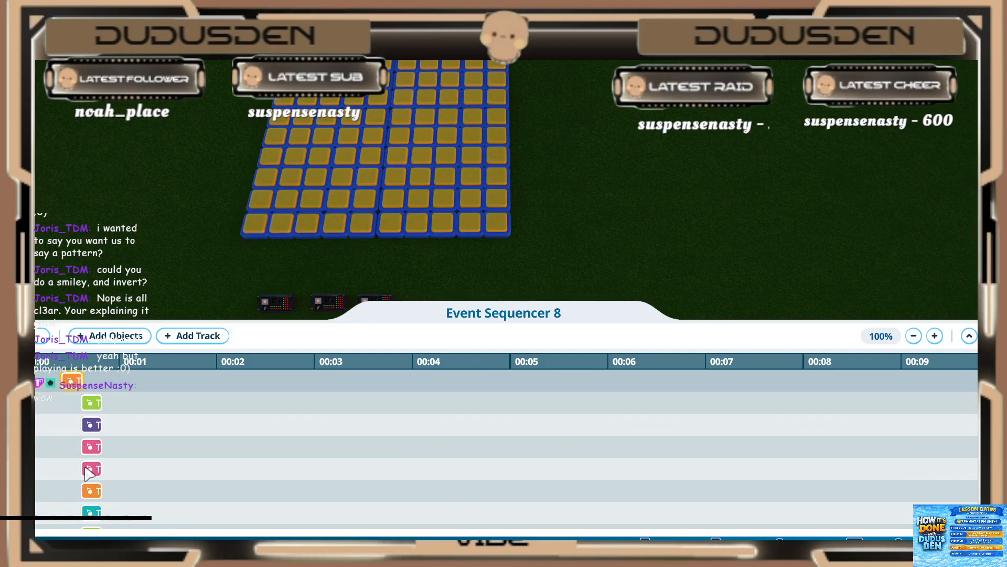
scroll(88, 472, down, 6)
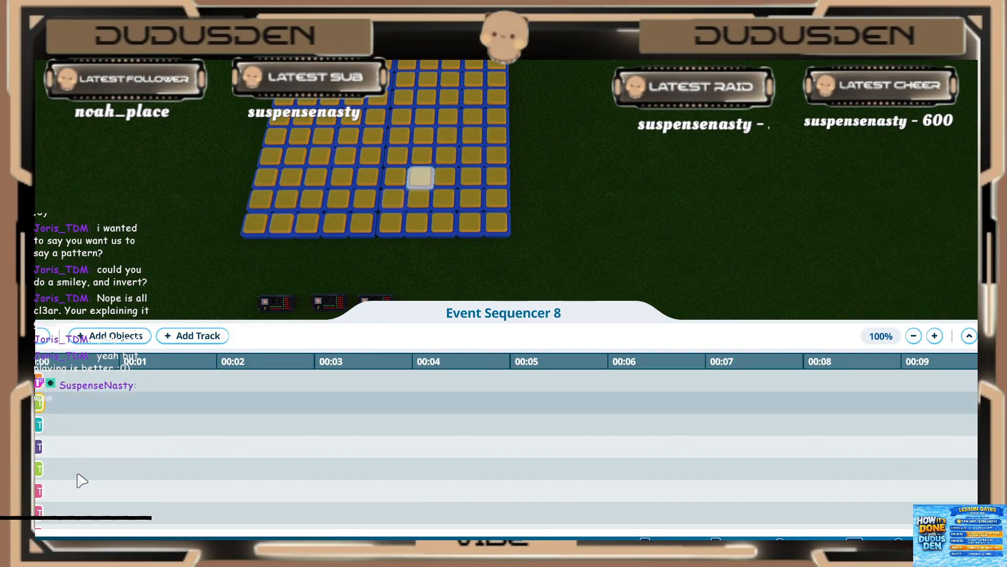
scroll(80, 482, down, 4)
click(77, 470)
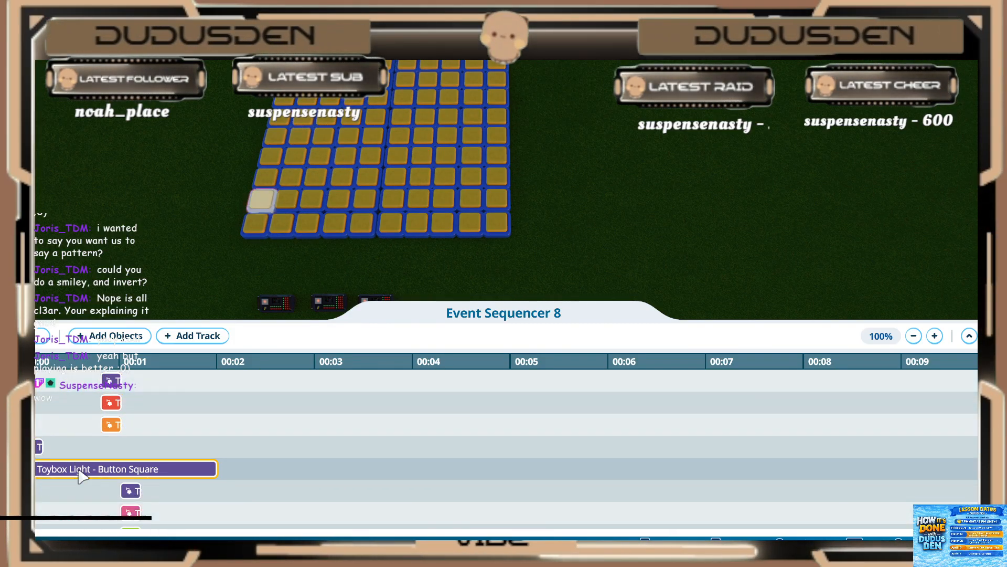
click(122, 411)
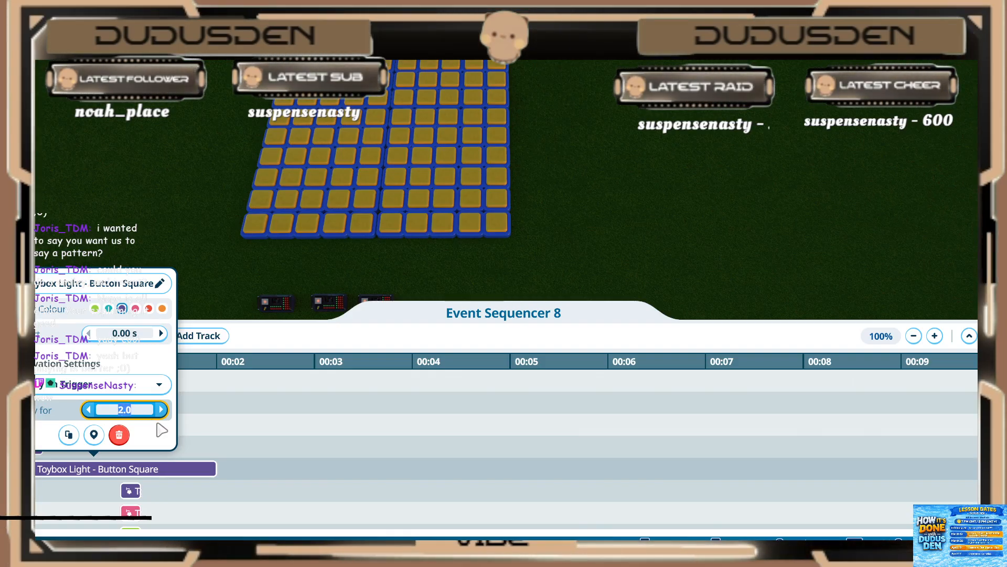
text(0.20 s)
click(127, 330)
click(169, 483)
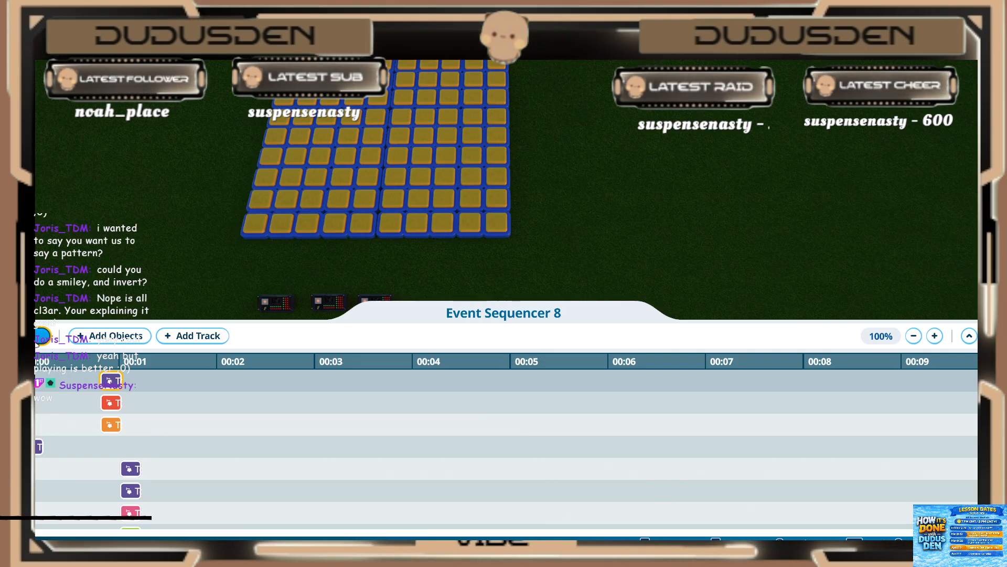
Step: Play back the Event Sequencer 8 sequence and exit the sequence editor
click(35, 342)
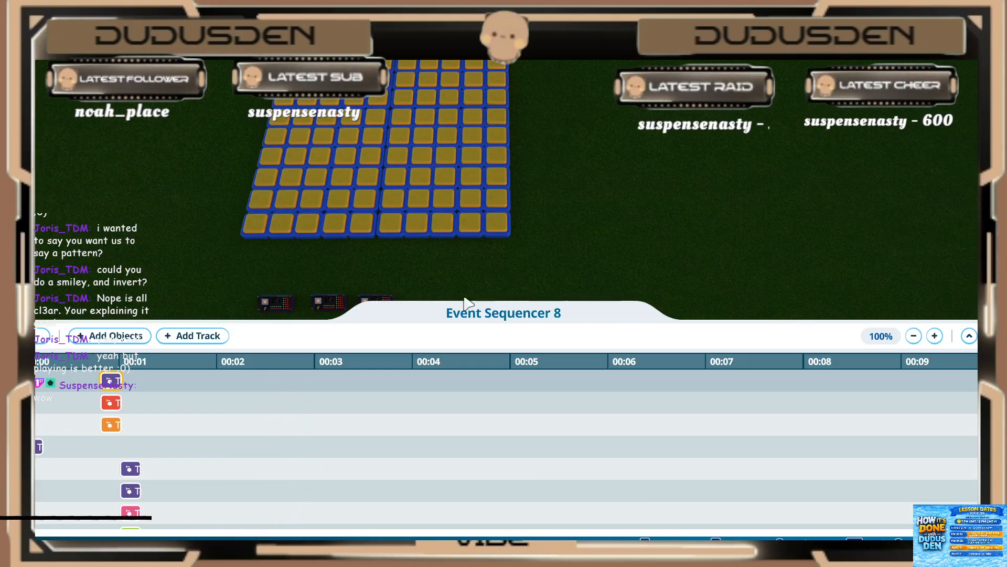
key(Escape)
key(Escape)
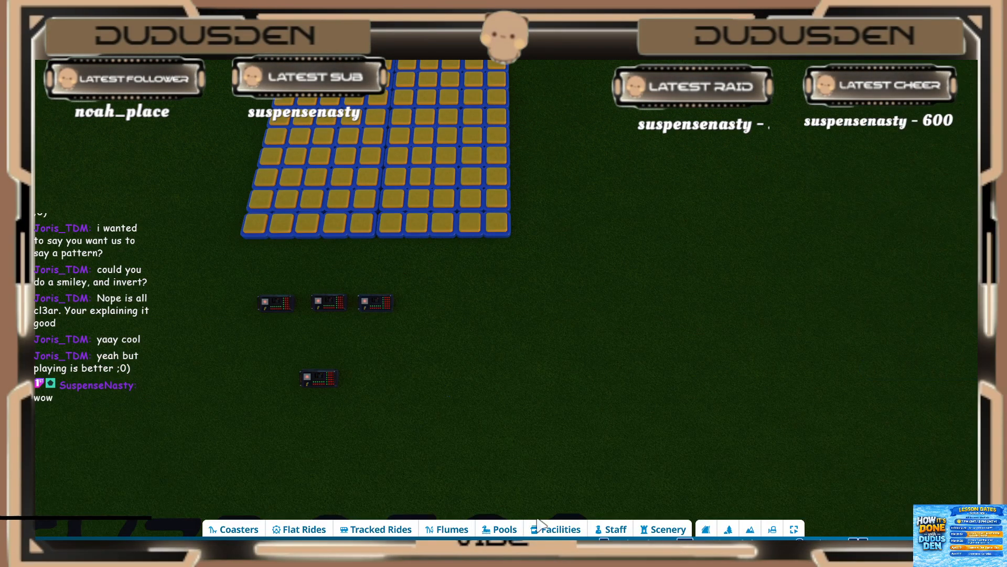
Step: Place a new event sequencer at the end of the row of three sequencers below the grid
click(668, 529)
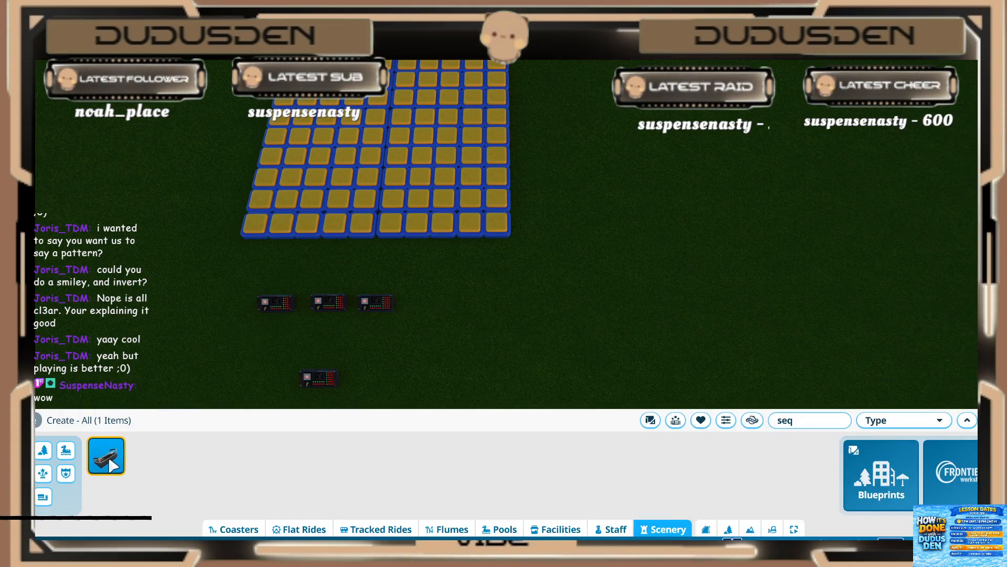
click(106, 455)
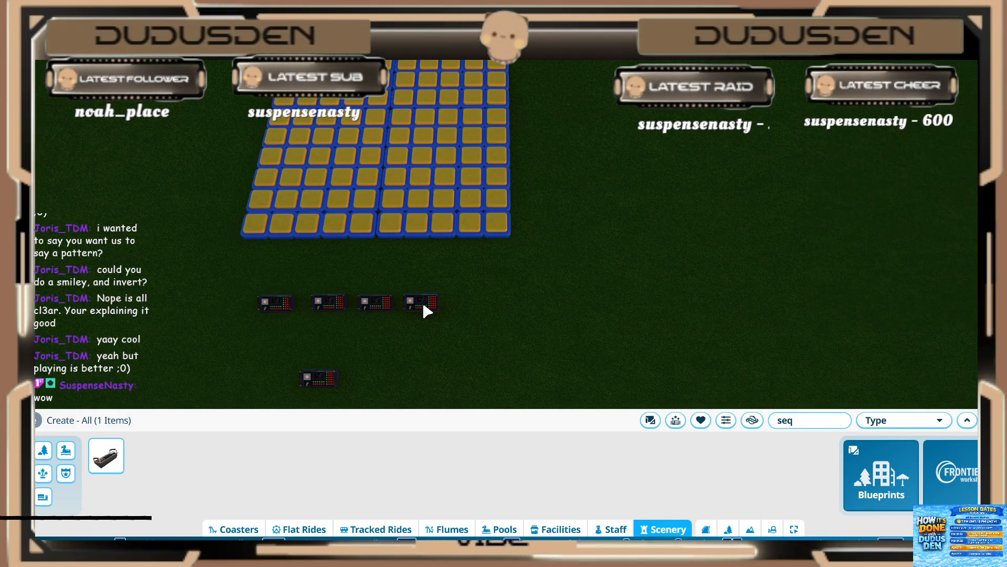
Step: Try to add six grid lights forming a right-pointing arrow along the grid's left edge to Event Sequencer 12, and leave its sequence editor
click(425, 299)
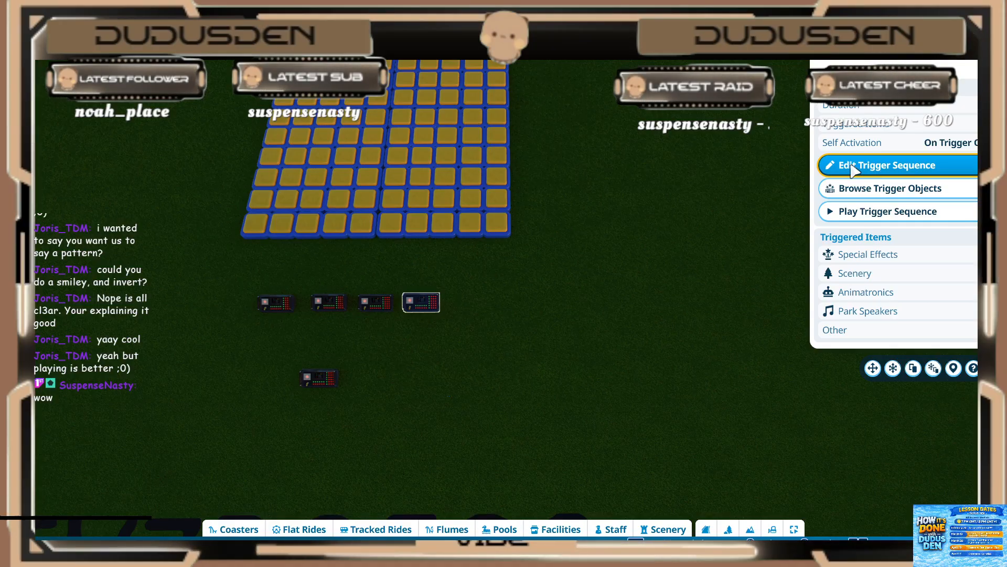
click(853, 167)
click(81, 338)
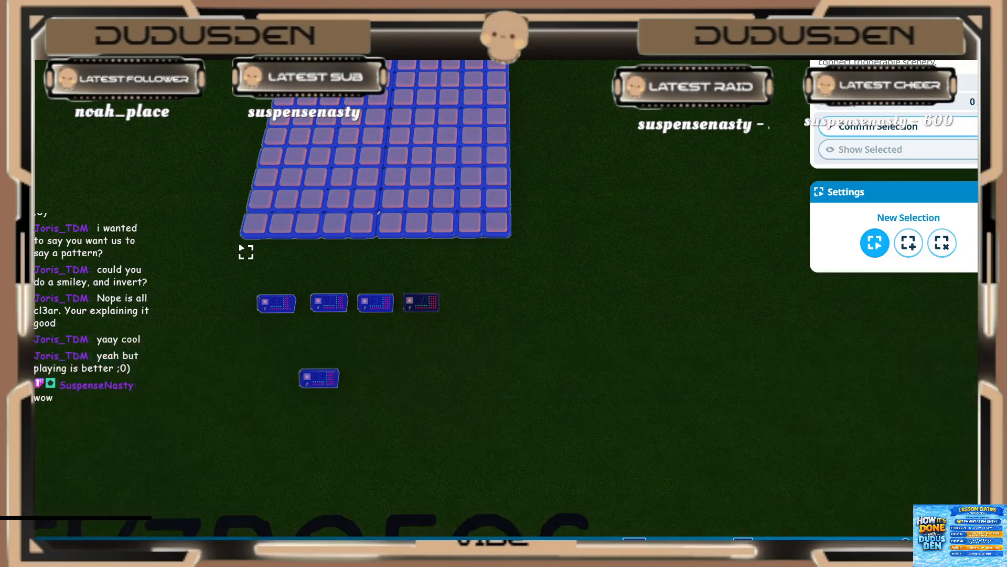
key(w)
click(246, 286)
shift+click(282, 255)
click(307, 237)
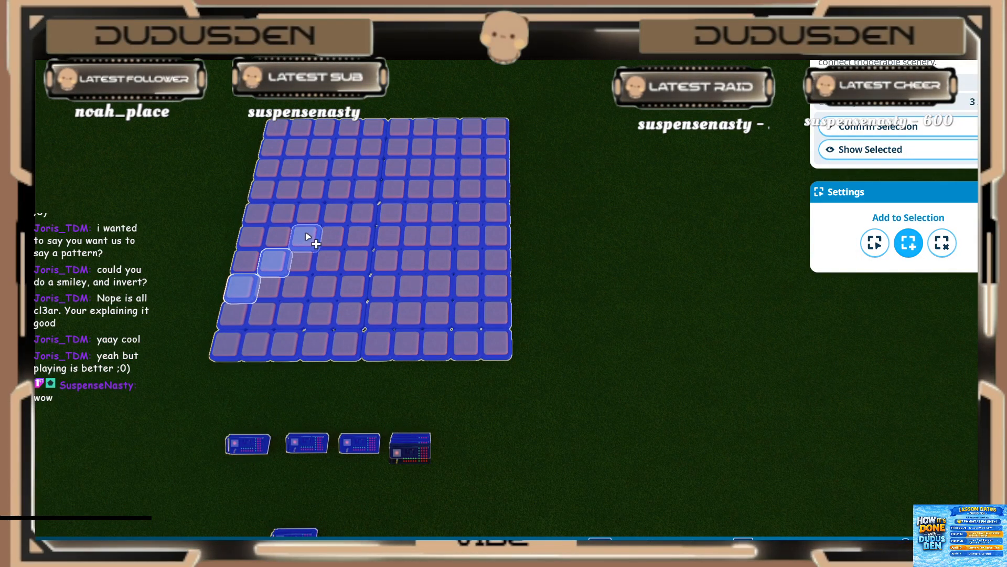
click(308, 213)
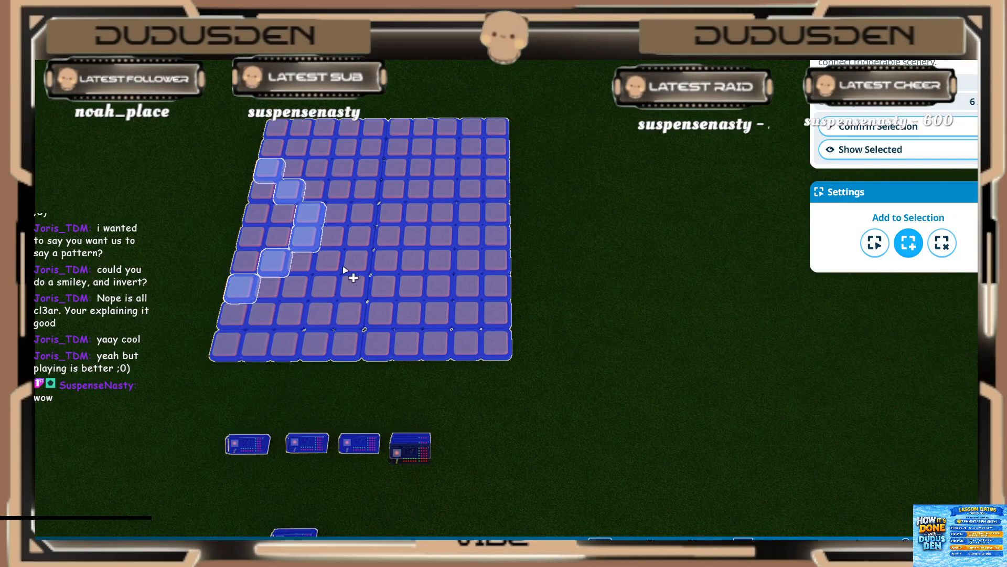
click(826, 130)
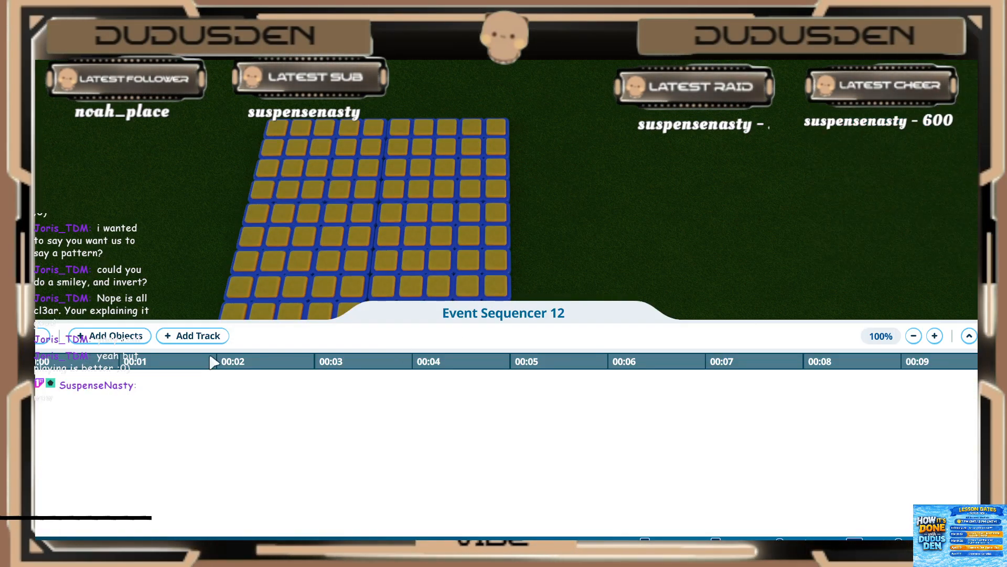
key(s)
scroll(412, 258, up, 2)
middle_drag(414, 258, 257, 251)
key(Escape)
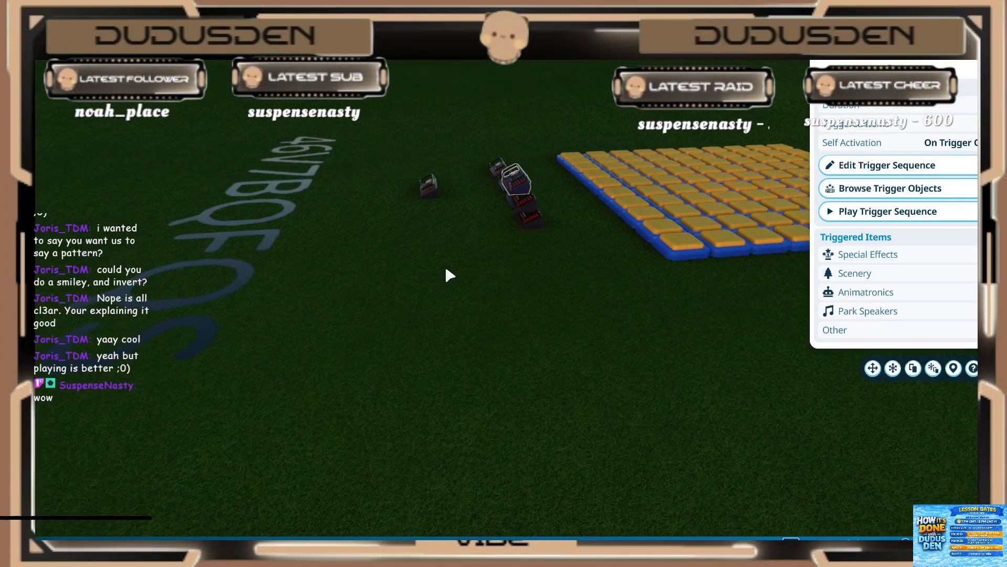
Step: Delete the two surplus sequencers stacked on the one at the end of the row
key(w)
scroll(470, 283, up, 4)
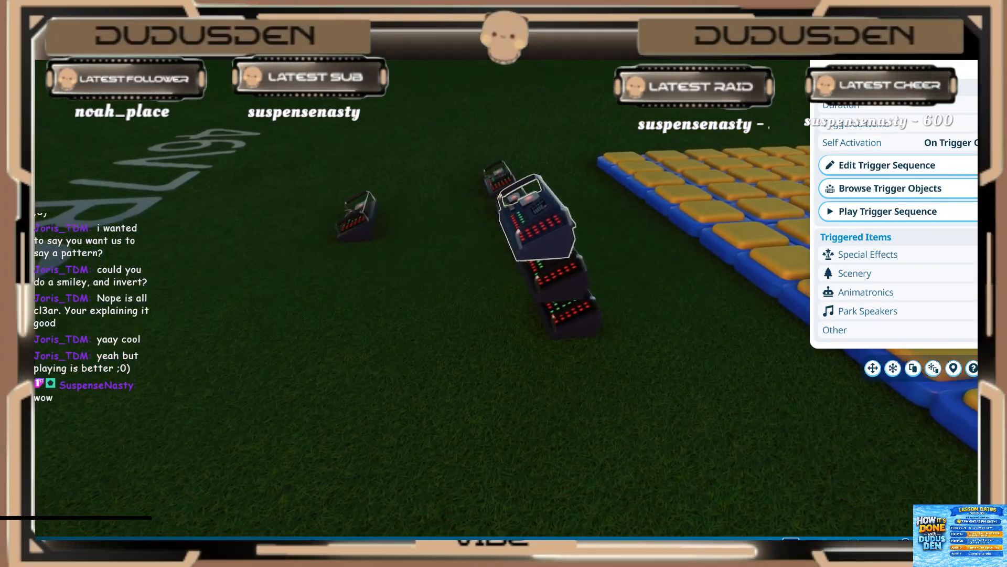
middle_drag(525, 278, 494, 273)
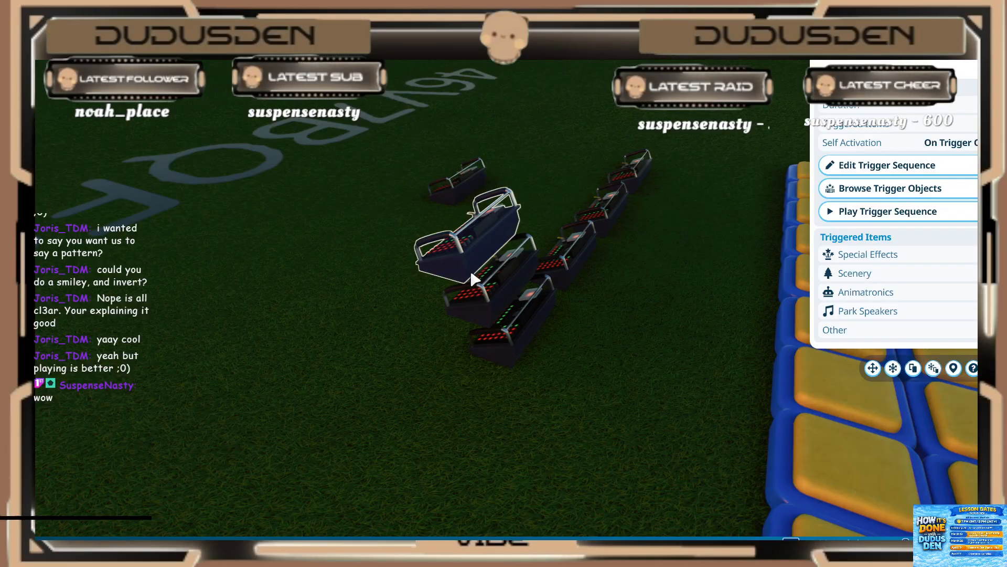
key(Delete)
click(482, 297)
key(Delete)
middle_drag(429, 339, 453, 332)
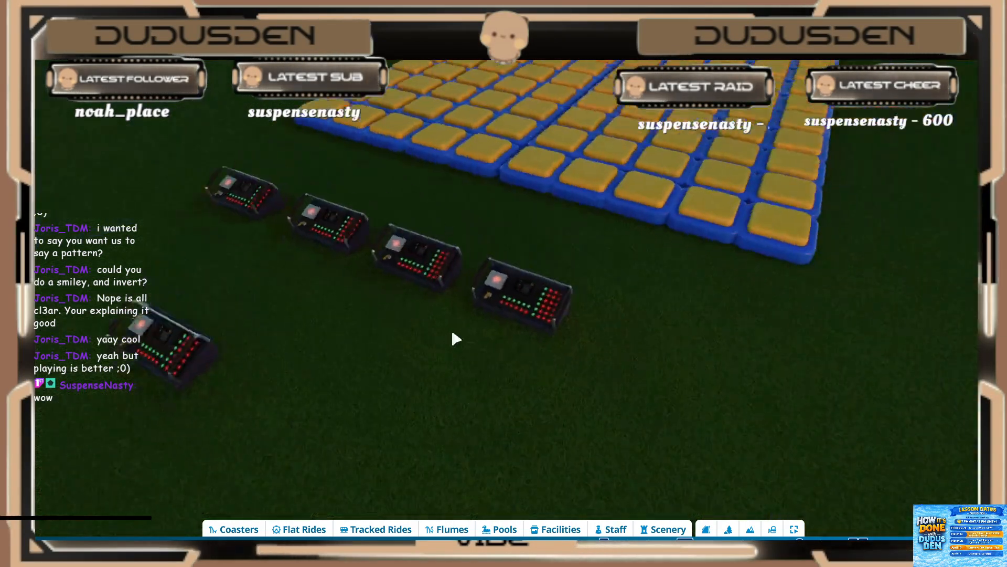
Step: Open Event Sequencer 10's trigger sequence and add six lights forming a right-pointing arrow at the grid's left edge
click(513, 300)
click(887, 165)
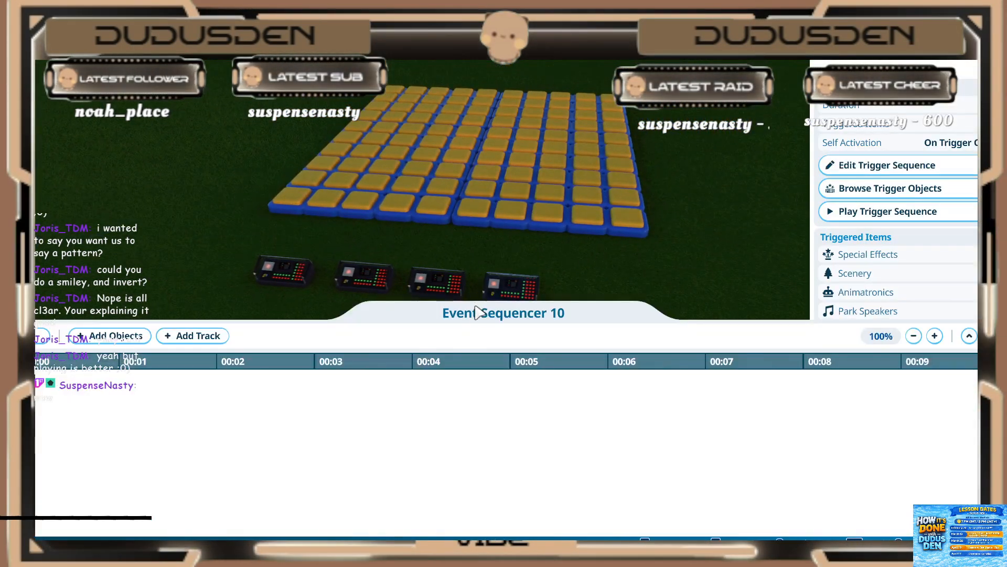
key(w)
middle_drag(370, 247, 356, 206)
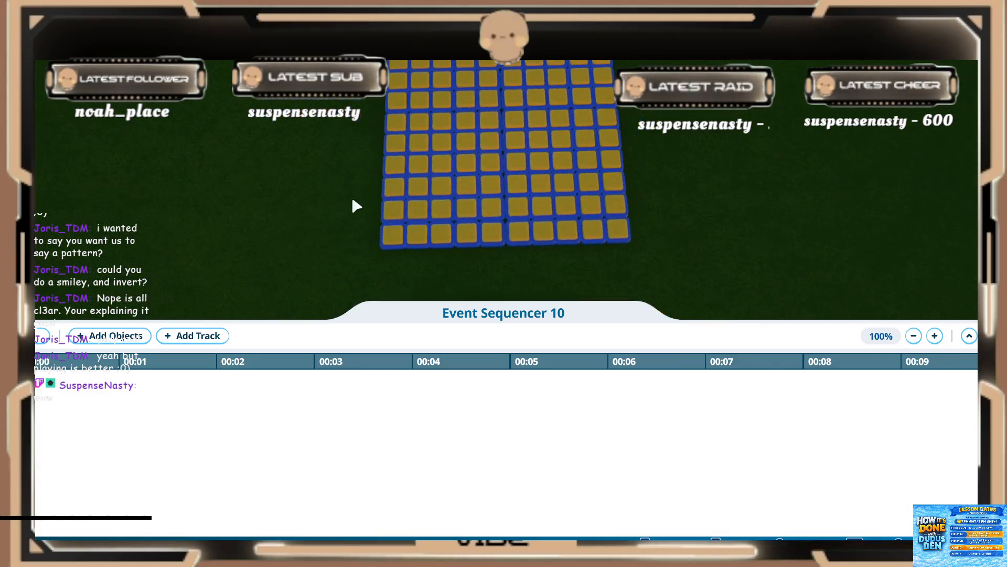
click(200, 336)
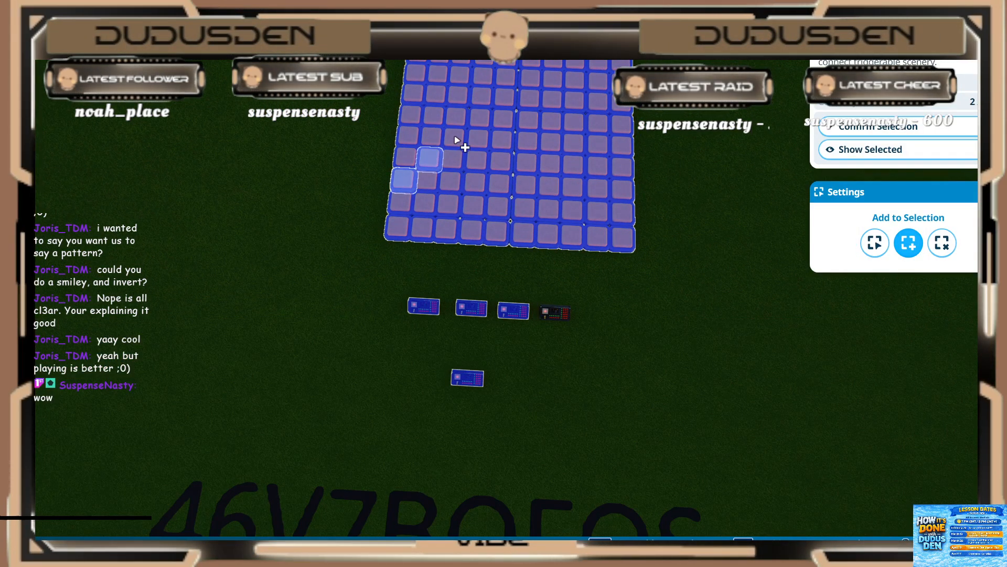
click(435, 94)
click(416, 72)
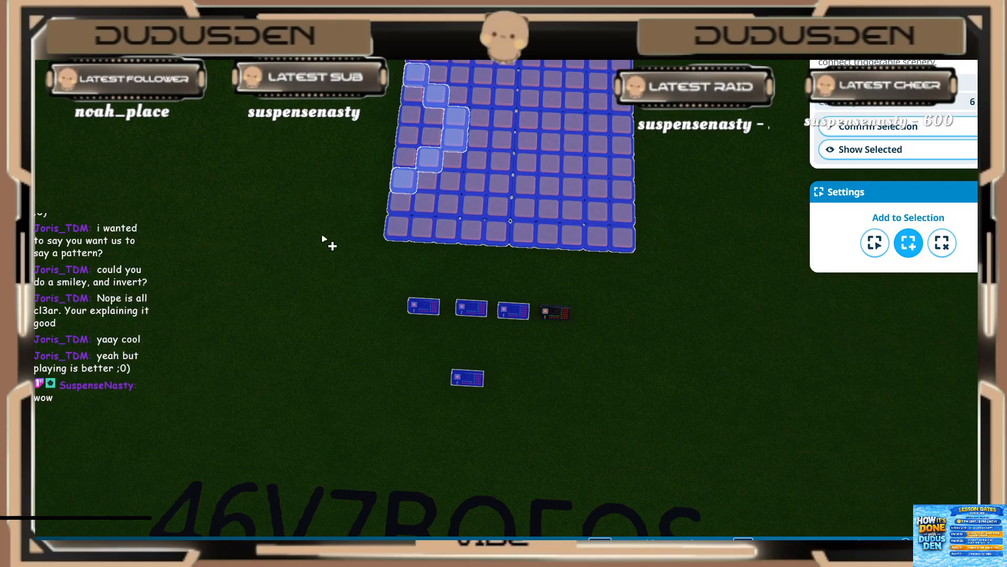
click(954, 129)
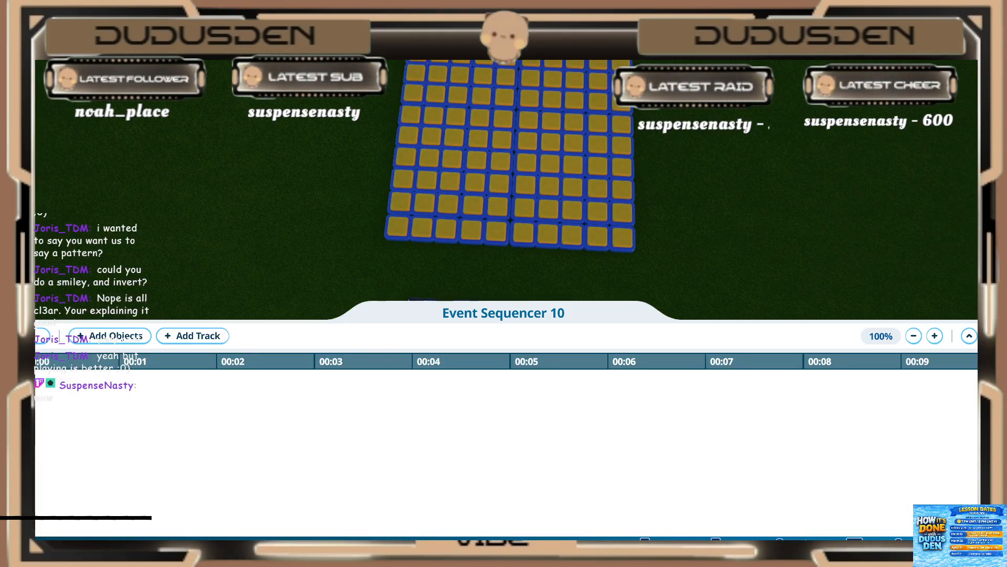
Step: Set the first three lights in the sequence, one orange and two green, to play for 0.20 s
click(152, 381)
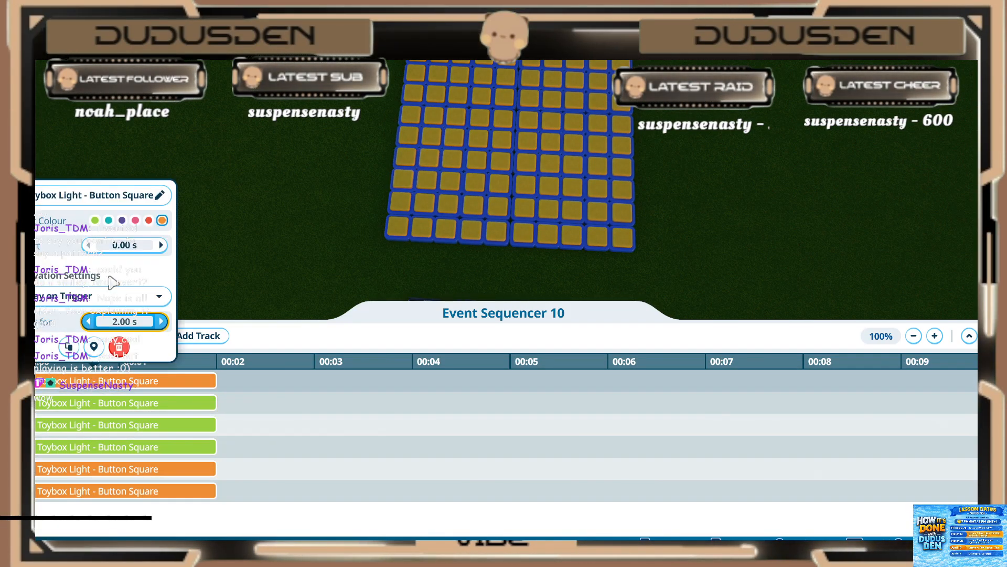
click(117, 319)
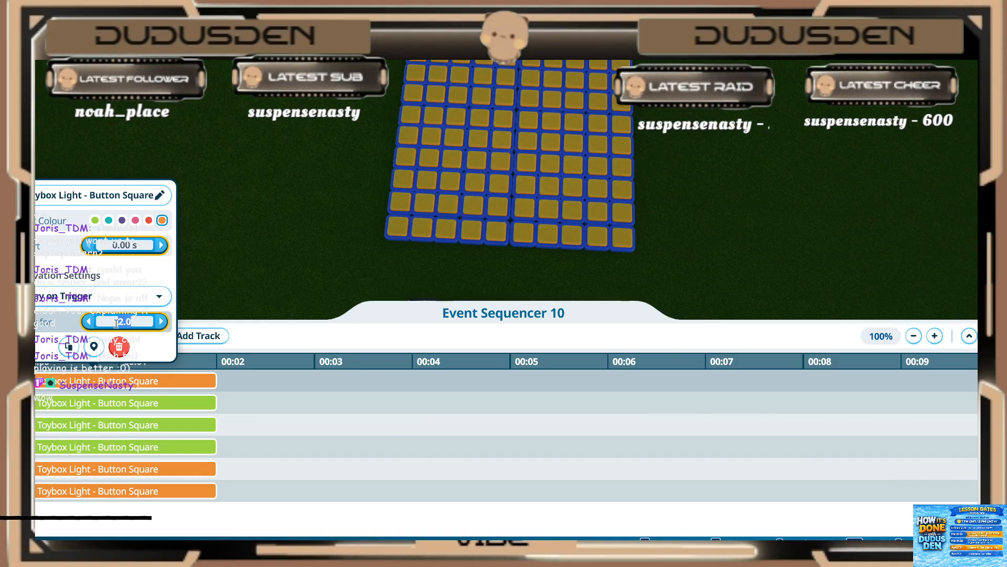
text(0.2)
key(Return)
click(74, 421)
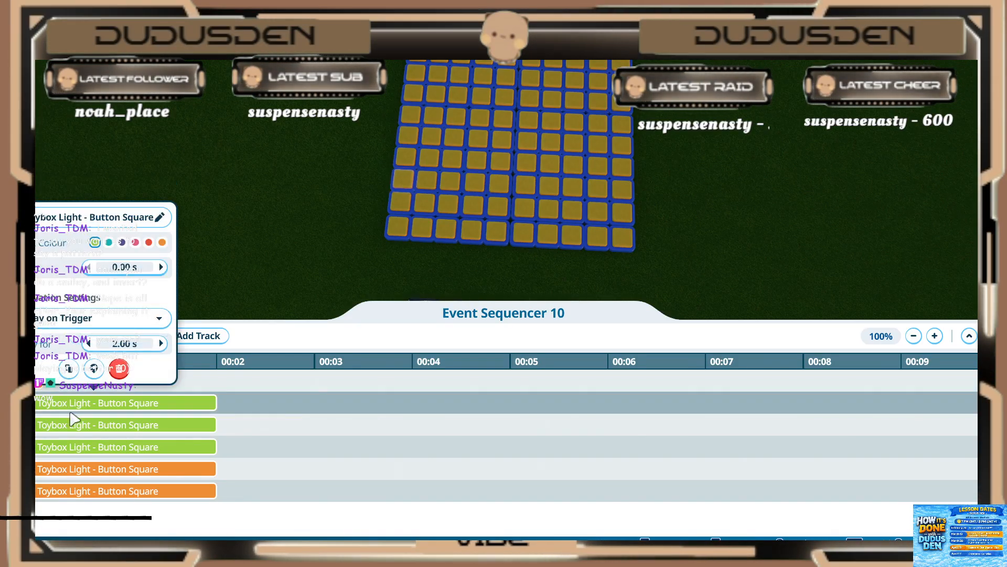
click(72, 424)
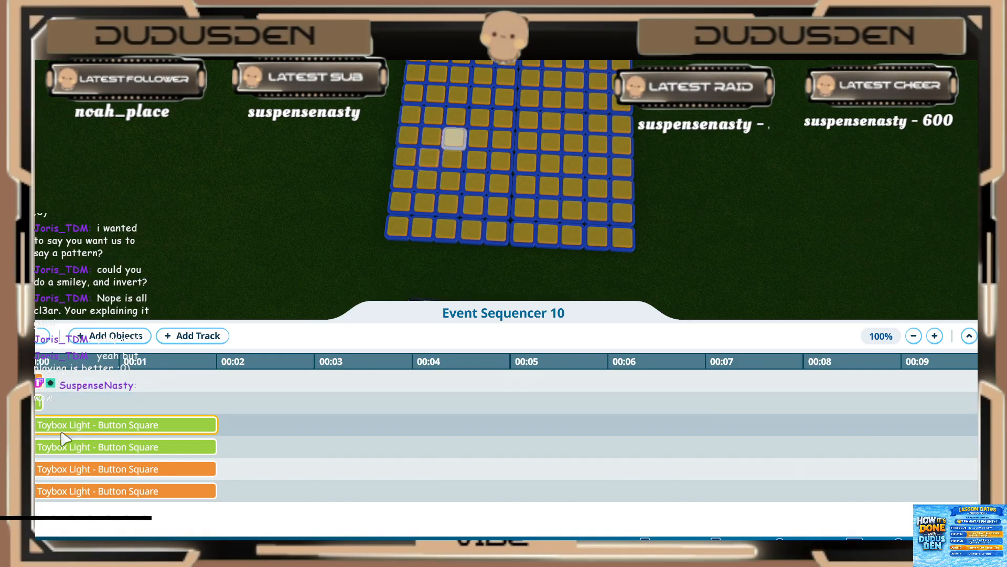
text(0.2)
key(Return)
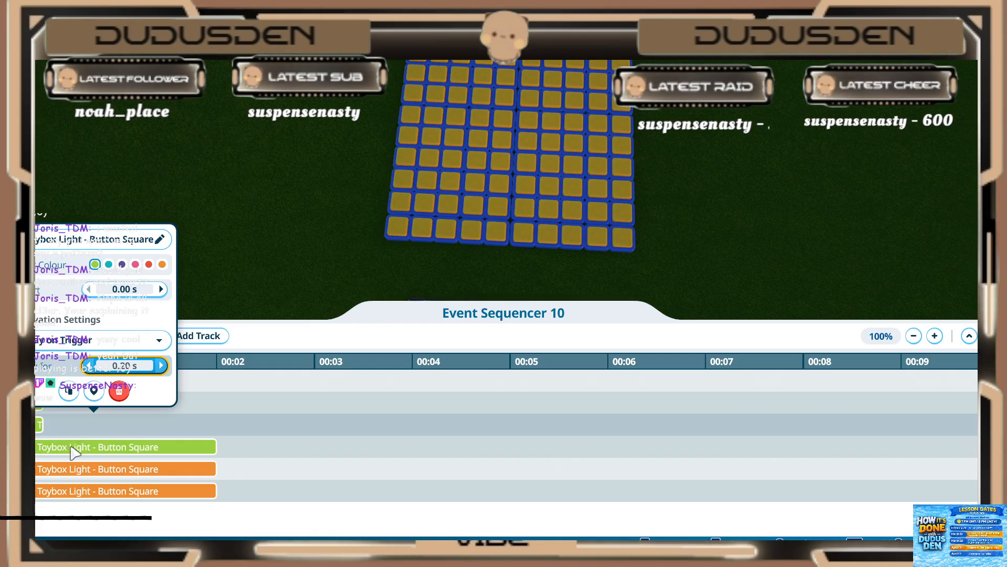
Step: Set the remaining green light and the two lower orange lights to play for 0.20 s each
click(70, 447)
text(0.2)
key(Return)
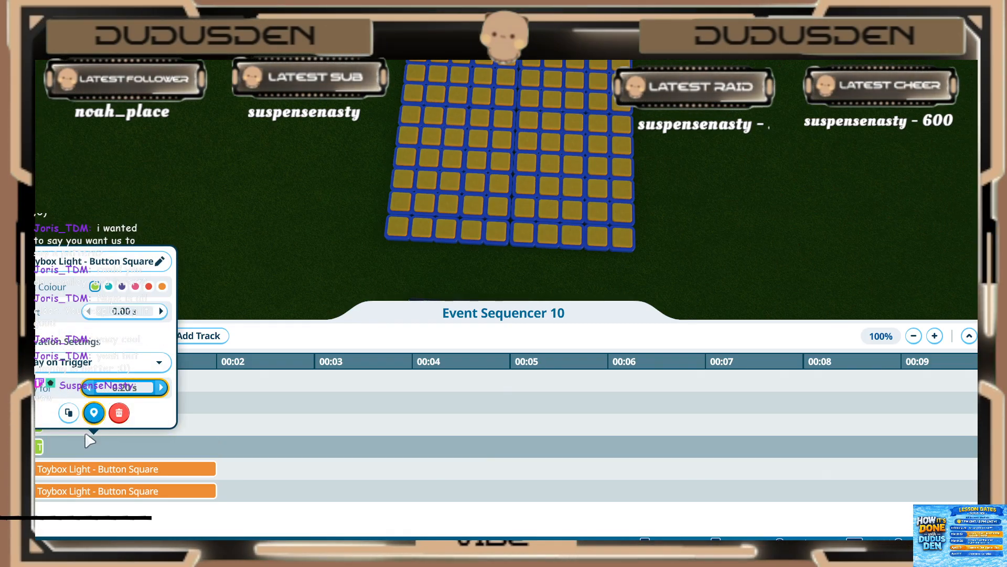
click(69, 468)
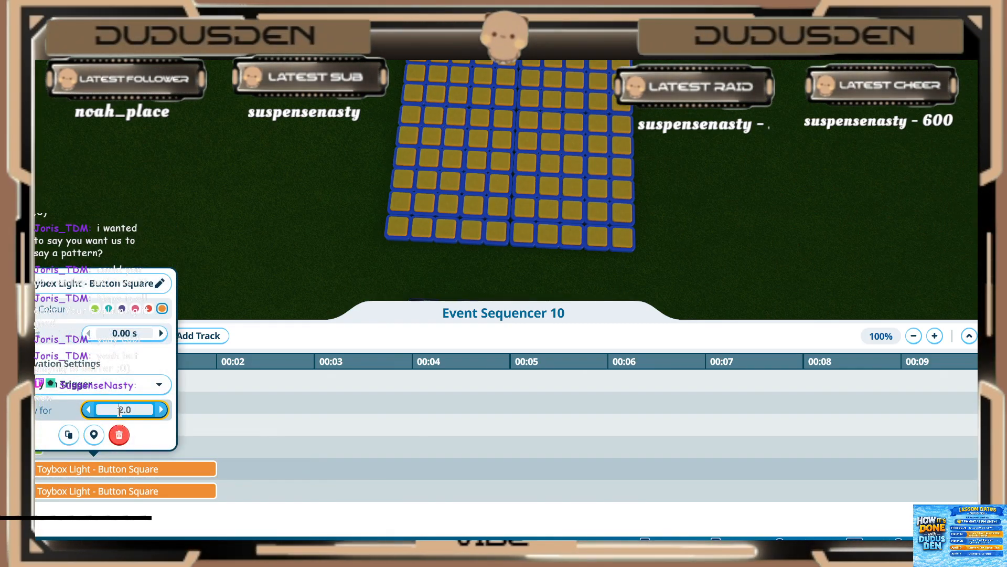
text(0.2)
key(Return)
click(84, 491)
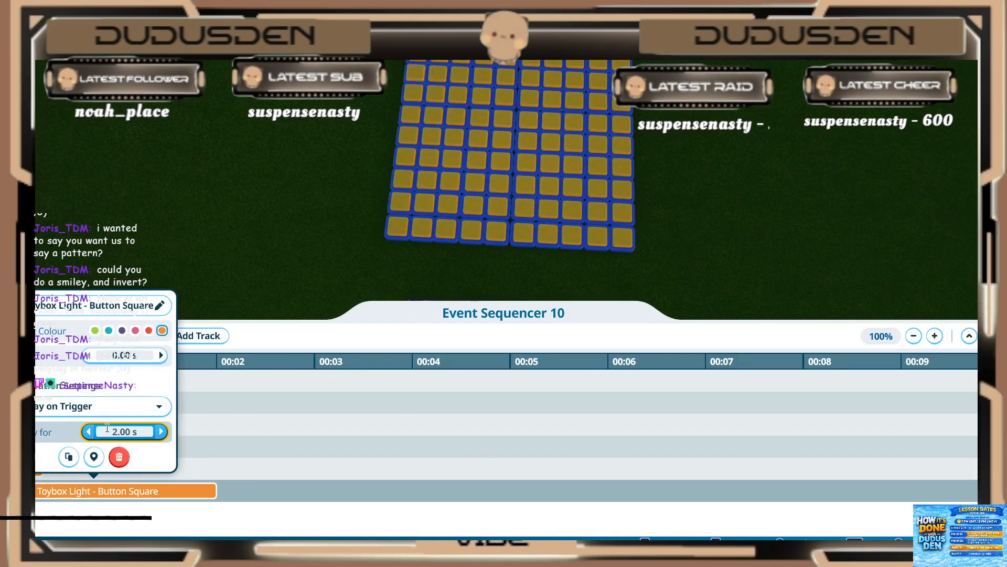
text(0.2)
key(Return)
click(225, 490)
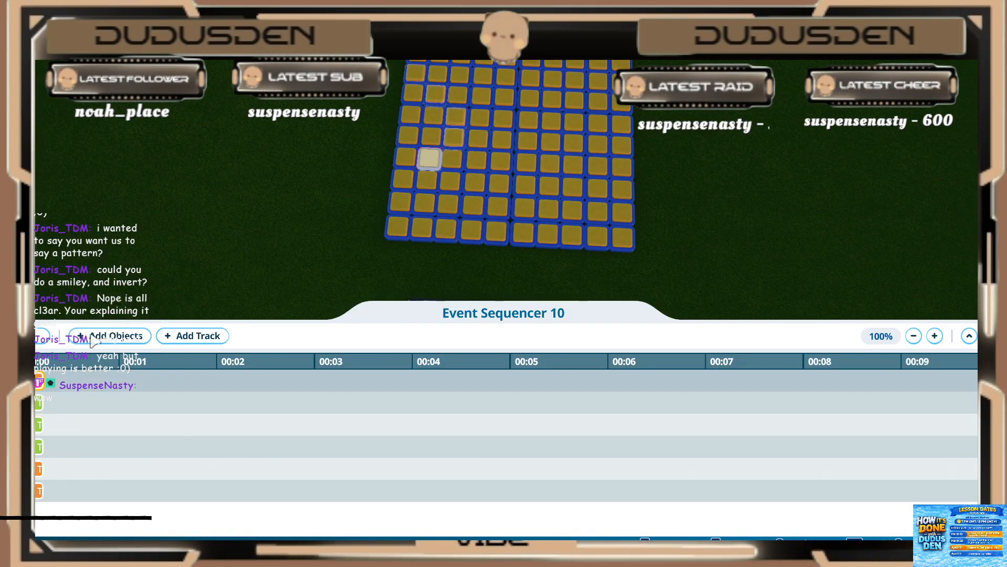
Step: Add the four lights forming the smaller arrow nested inside the first one to the sequence
click(115, 341)
ctrl+click(409, 161)
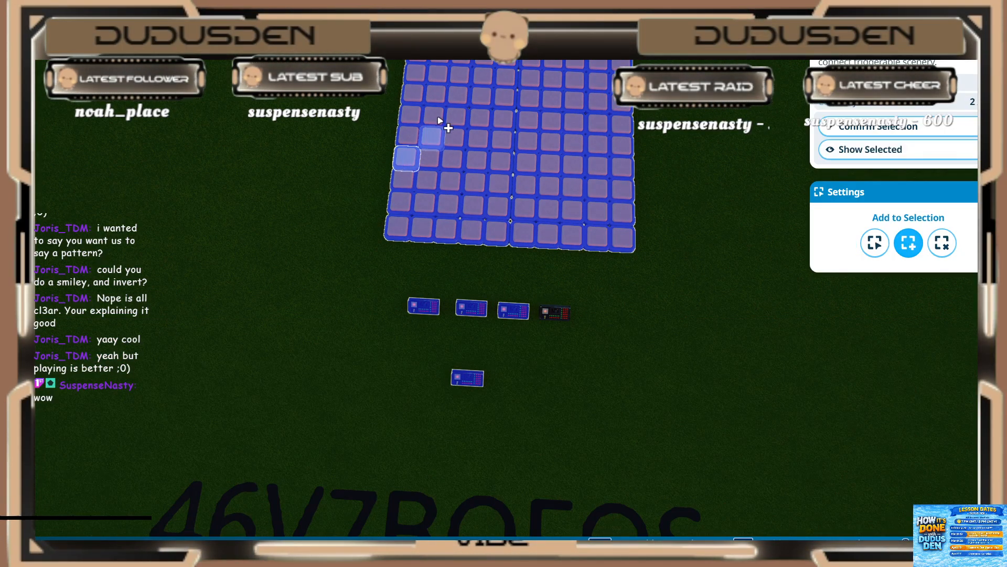
click(875, 127)
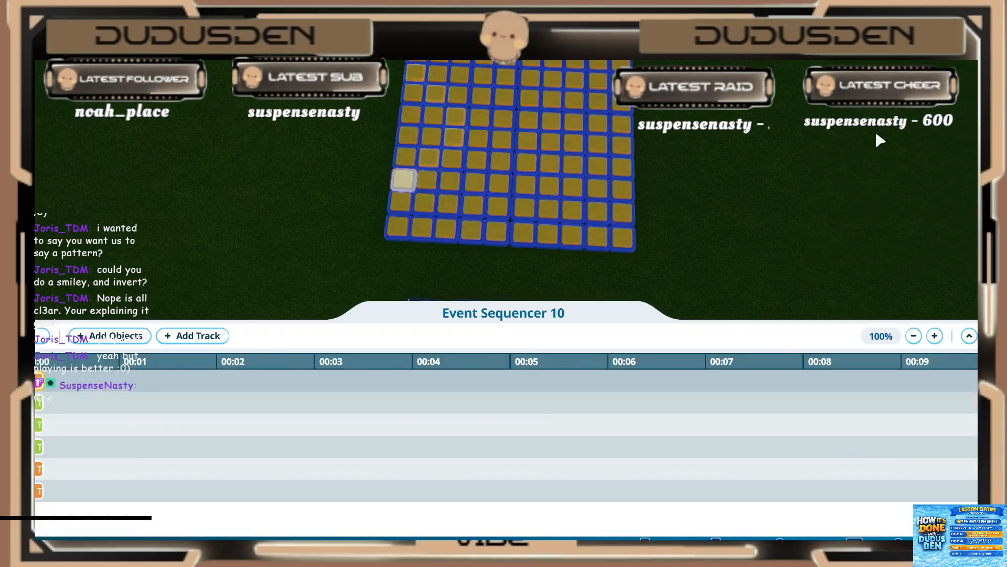
Step: Set the new two-second orange light to start at 0.20 s and play for 0.20 s
click(46, 447)
click(52, 380)
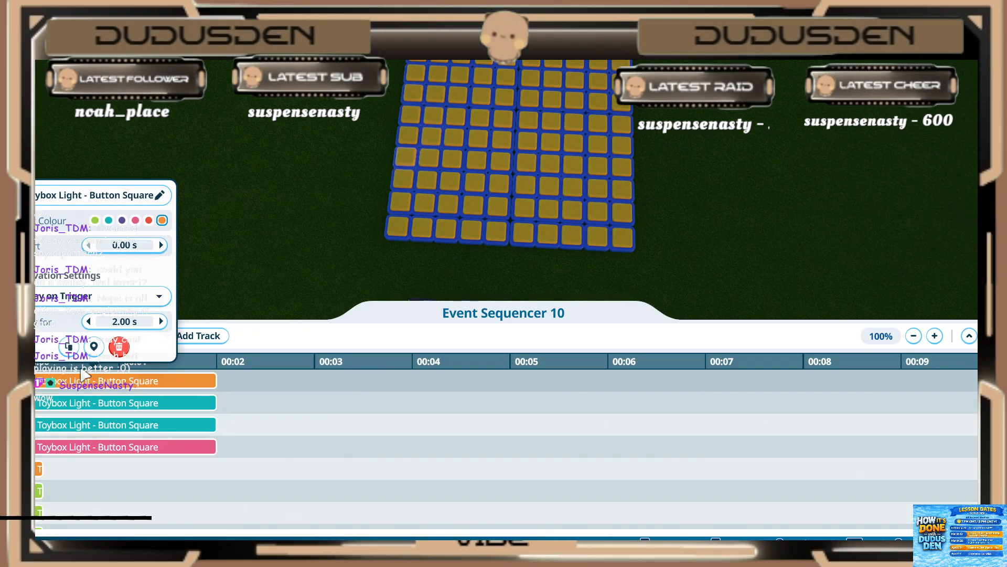
key(Return)
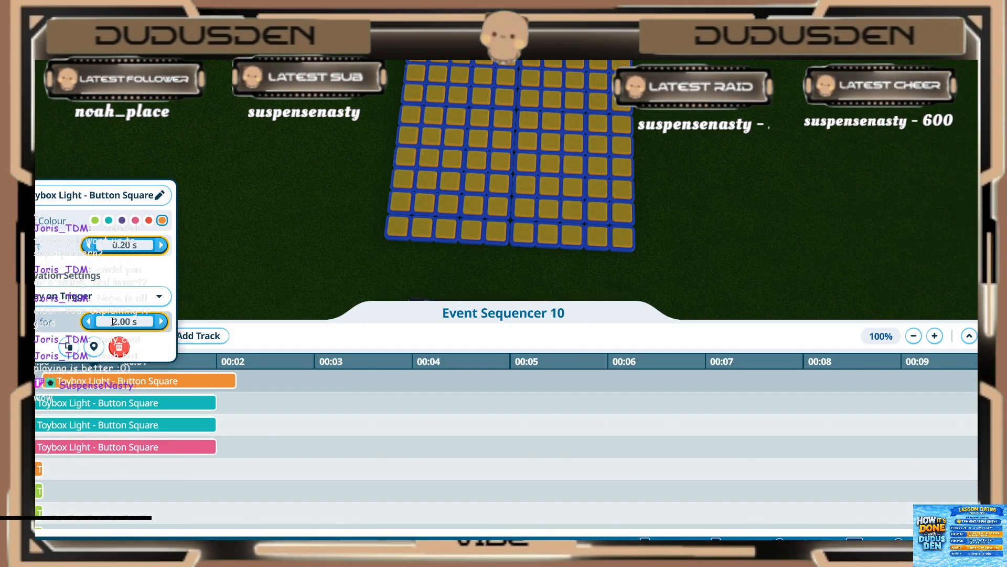
text(.2)
key(Return)
Step: Set the first teal light to start at 0.20 s and play for 0.20 s
click(84, 408)
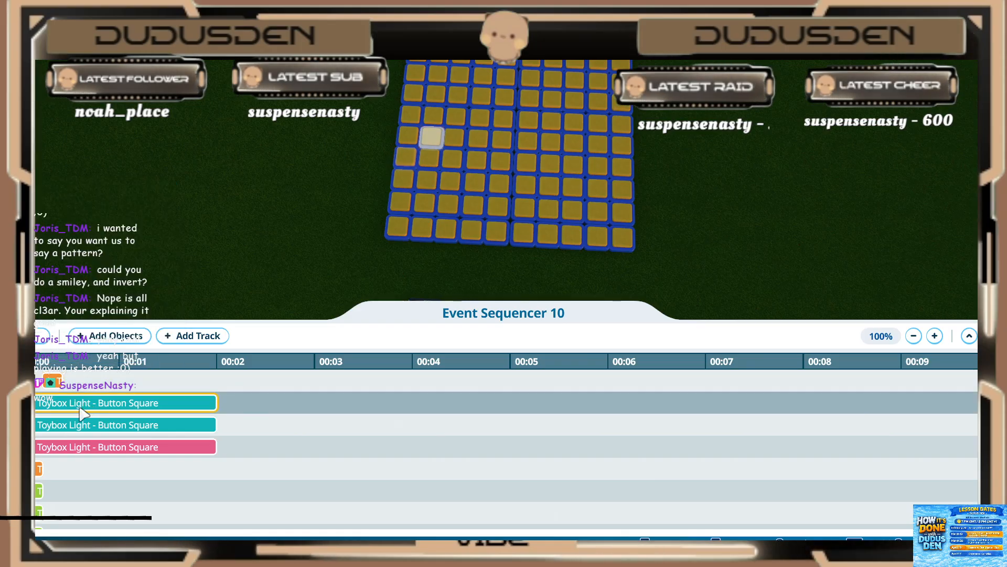
click(117, 266)
text(.2)
key(Return)
click(120, 344)
text(.2)
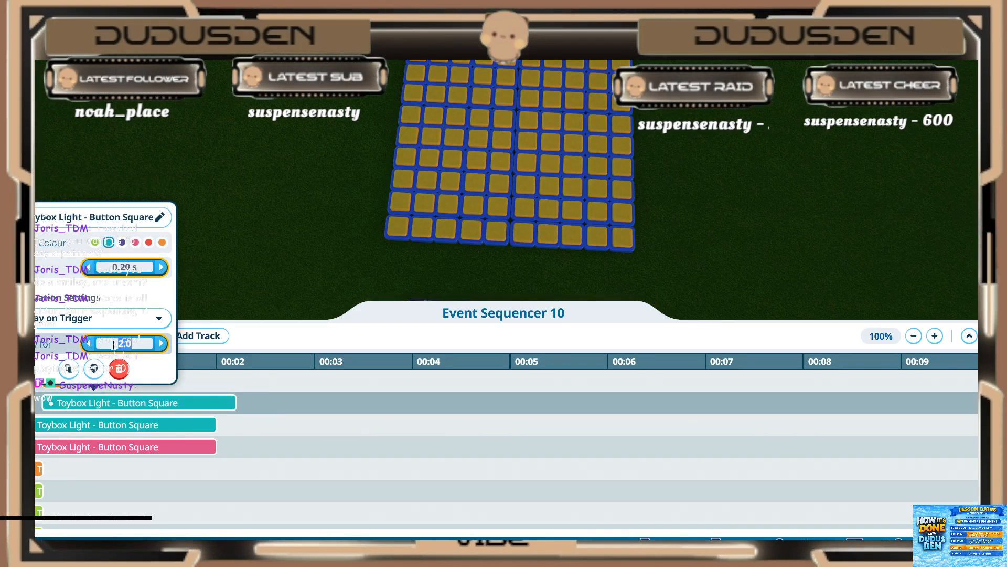
key(Return)
Step: Set the second teal light to start at 0.20 s and play for 0.20 s
click(70, 426)
click(71, 427)
click(117, 290)
text(.2)
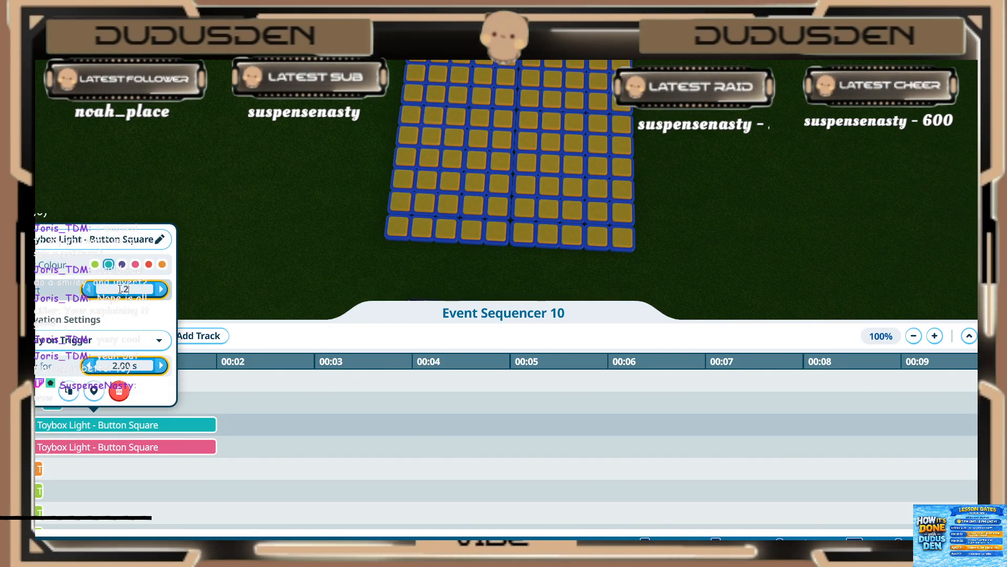
key(Return)
click(104, 366)
text(.2)
key(Return)
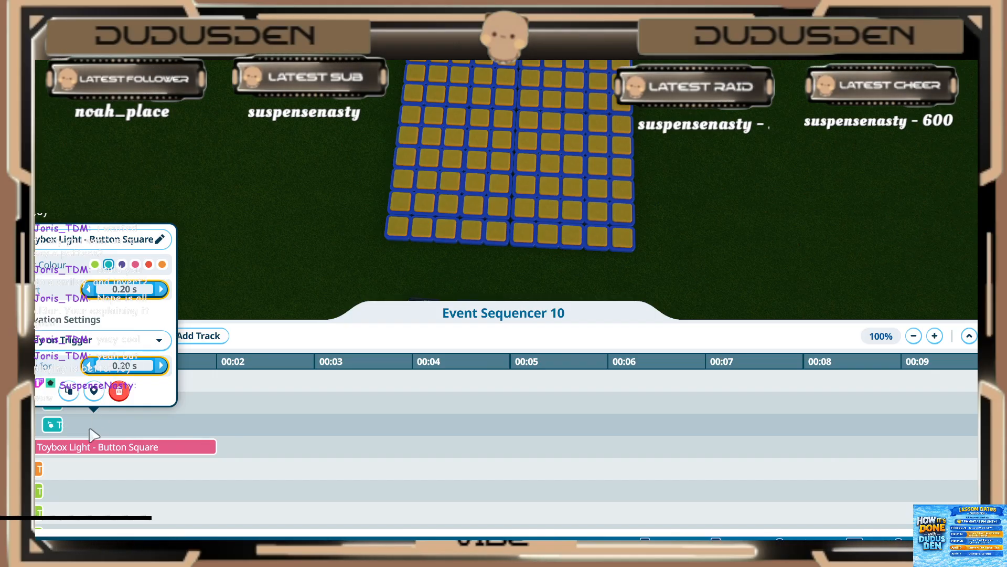
Step: Set the pink light to start at 0.20 s and play for 0.20 s, and close its settings
click(88, 451)
click(88, 451)
click(120, 311)
text(.2)
key(Return)
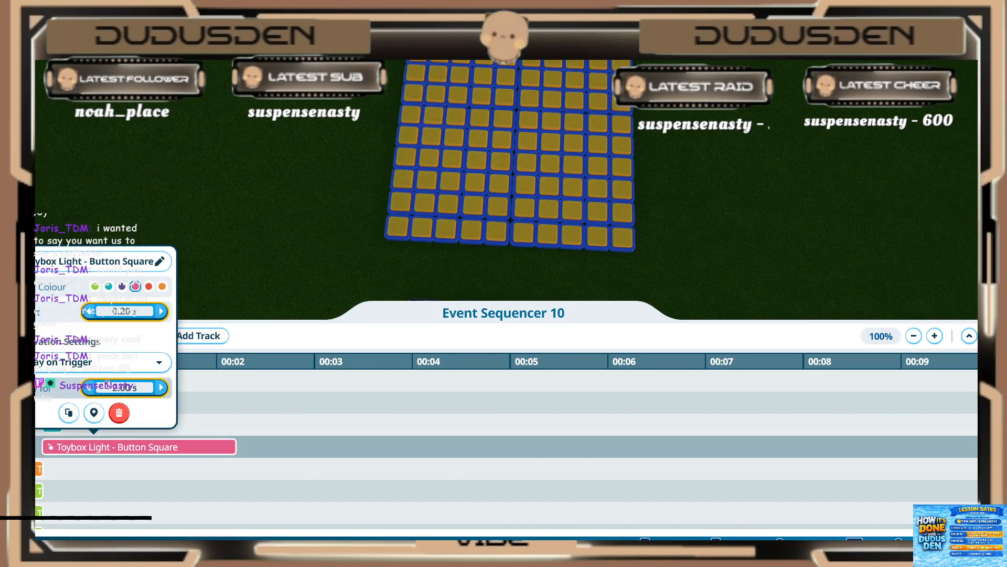
click(115, 387)
text(.2)
key(Return)
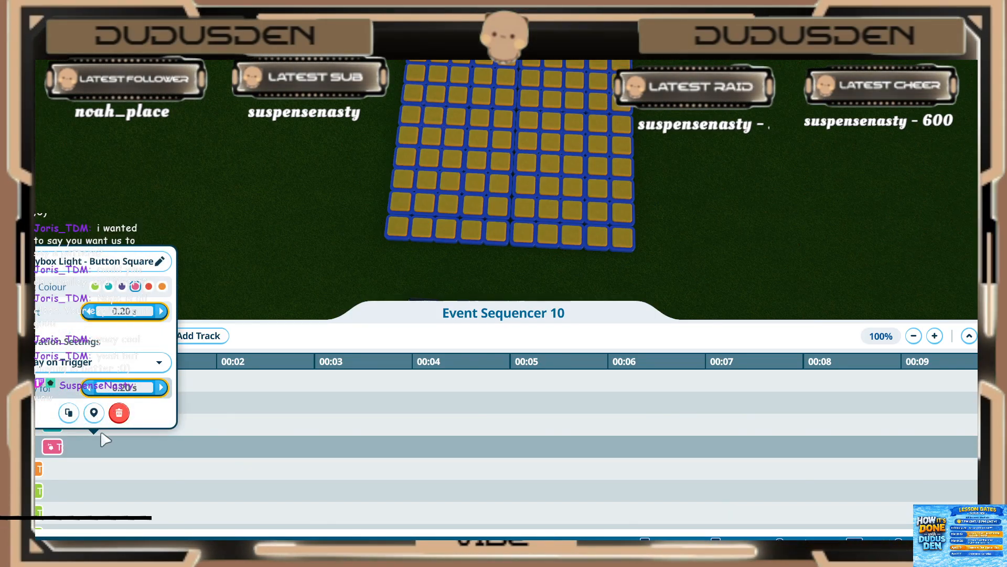
click(107, 495)
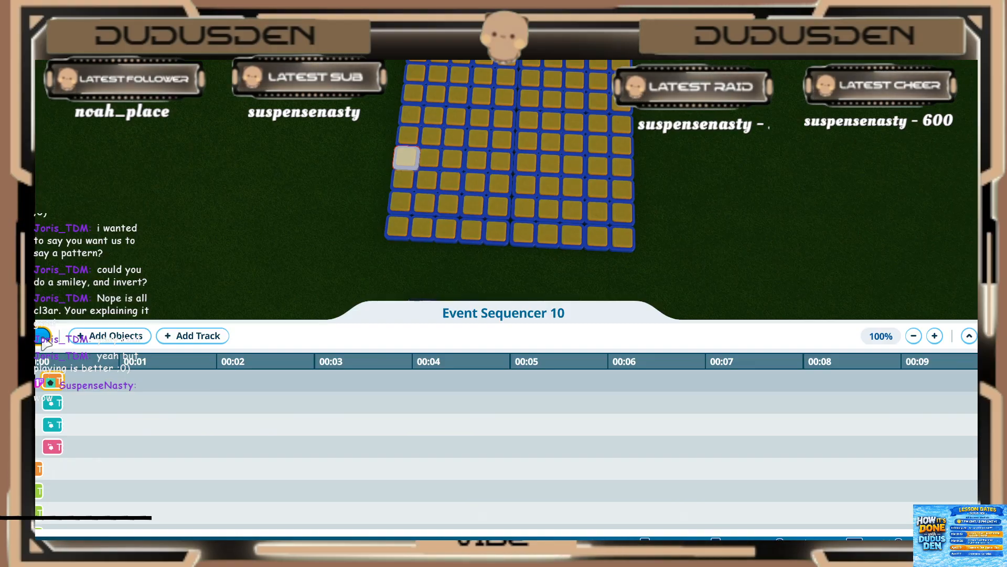
Step: Add two more button-square lights to Event Sequencer 10 as the next diagonal pair on the grid's near edge column
click(110, 335)
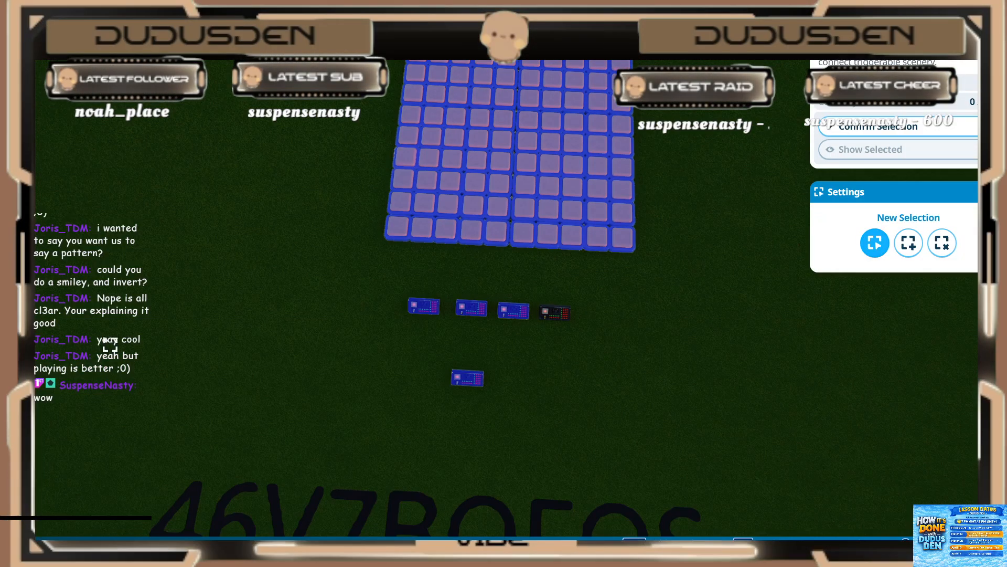
click(404, 137)
click(419, 121)
click(881, 133)
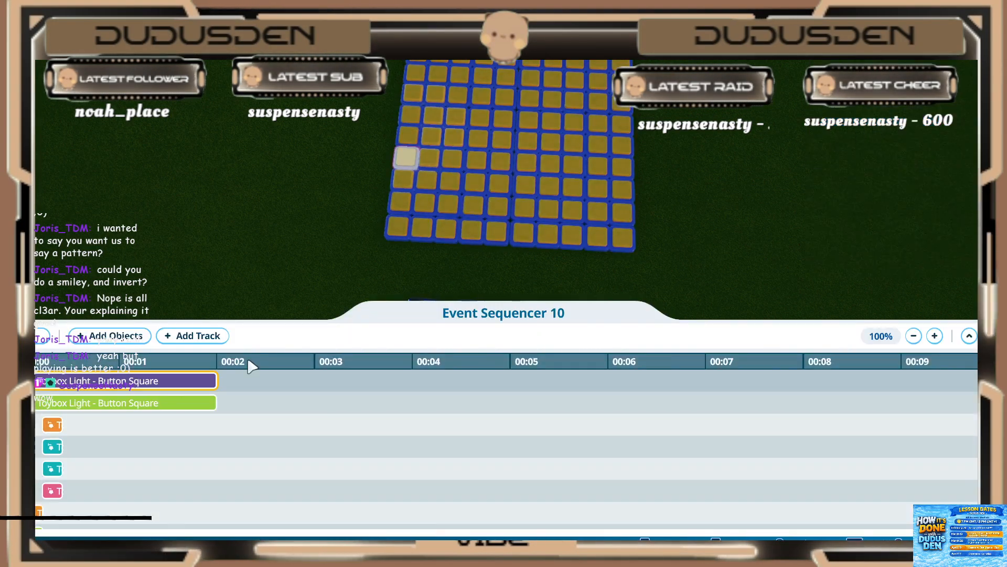
Step: Set the new purple light to start at 0.40 s and play for 0.20 s
click(67, 388)
click(113, 244)
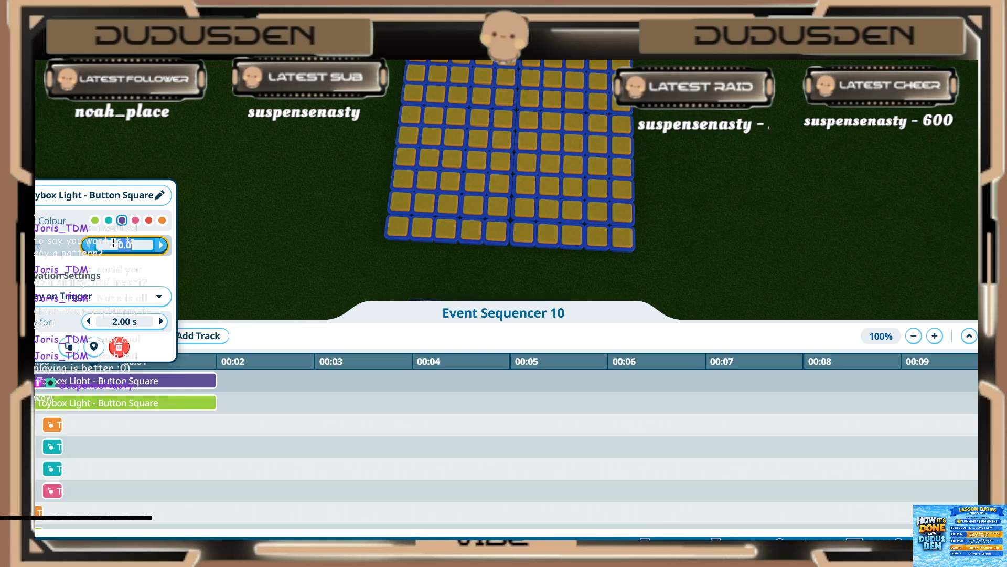
text(.4)
key(Return)
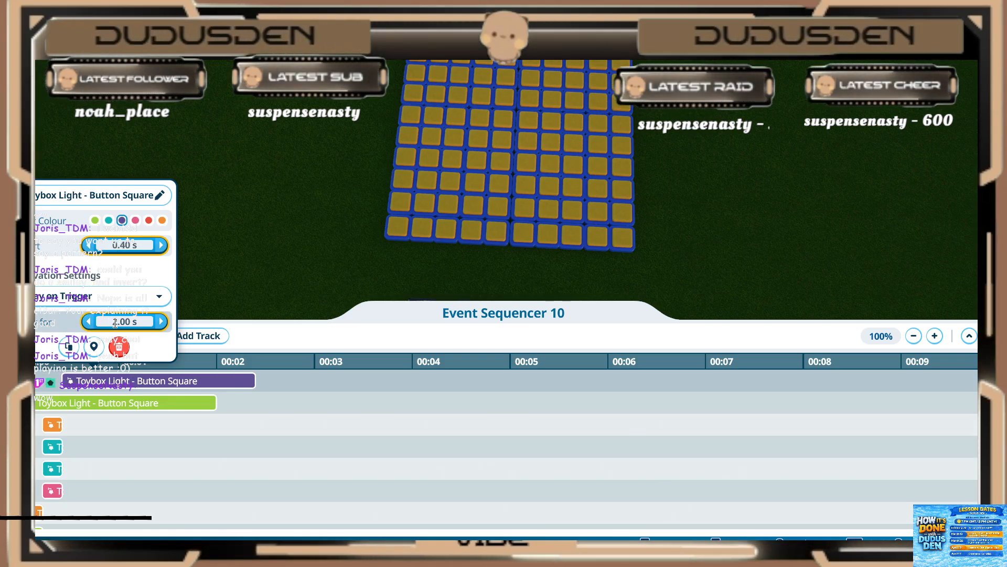
key(Return)
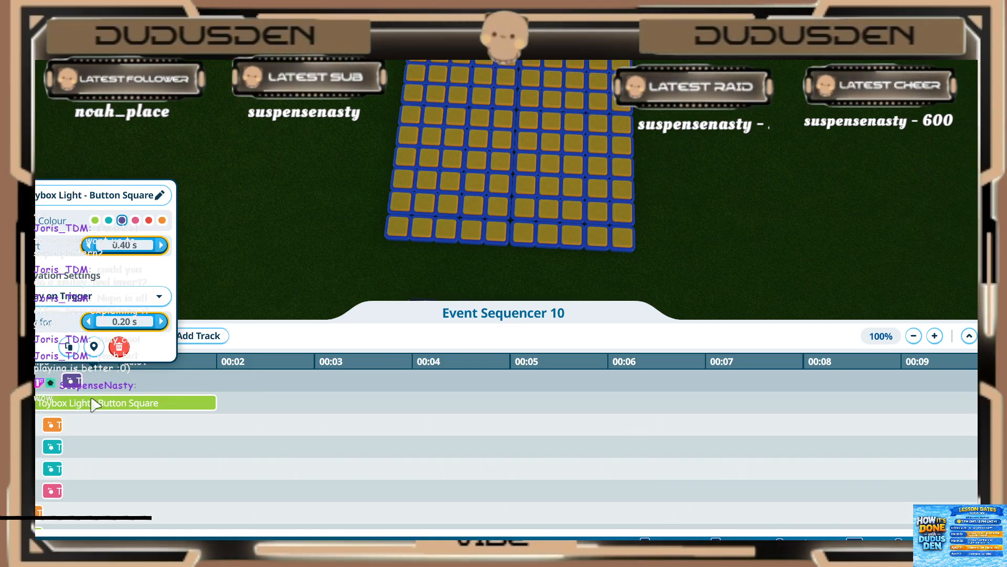
Step: Set the new two-second green light to start at 0.40 s and play for 0.20 s, and leave the sequence editor
click(94, 405)
click(94, 405)
click(130, 267)
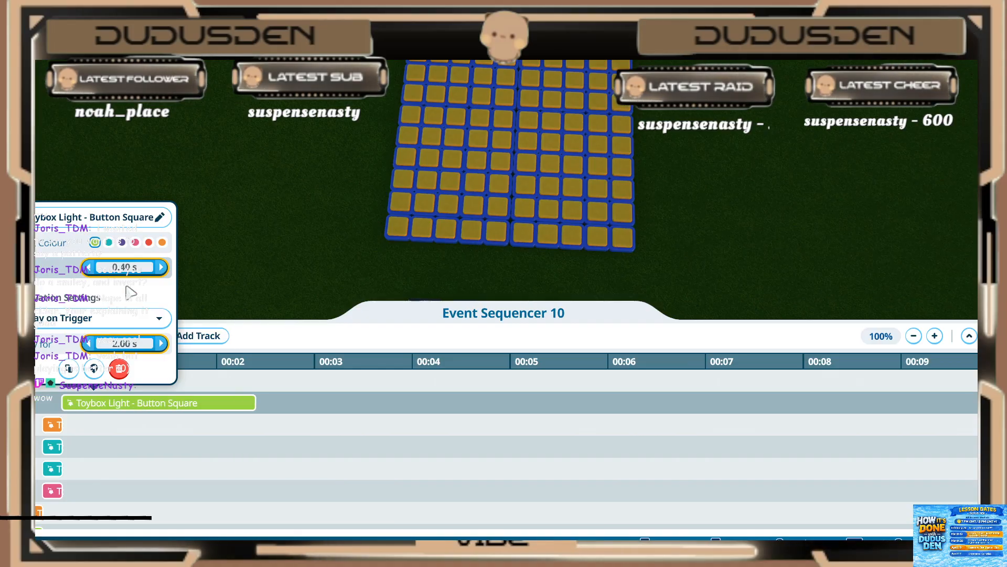
click(126, 342)
text(.2)
key(Return)
click(139, 442)
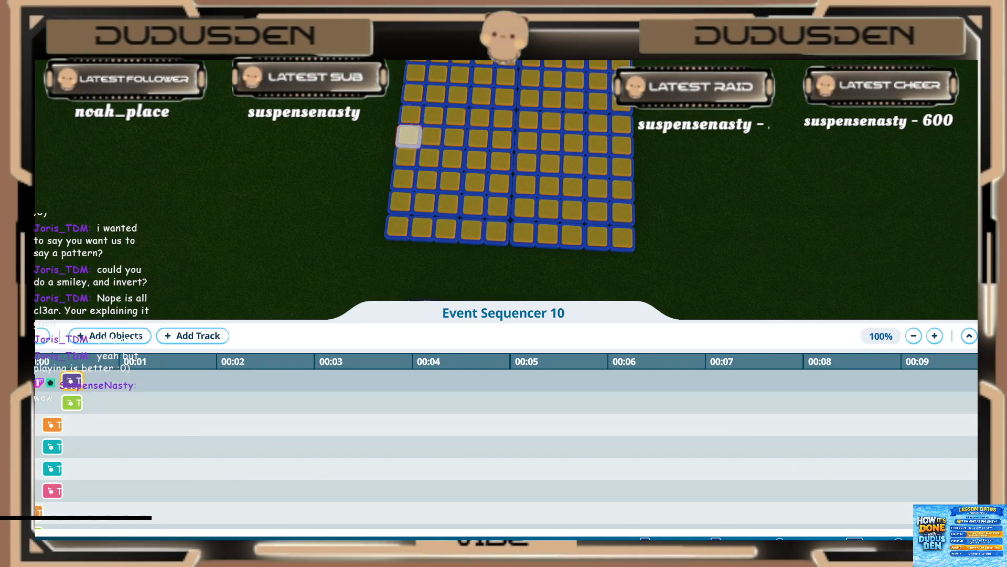
key(Escape)
Step: Open the trigger sequence of Event Sequencer 20 and add Event Sequencer 10 to it
click(463, 378)
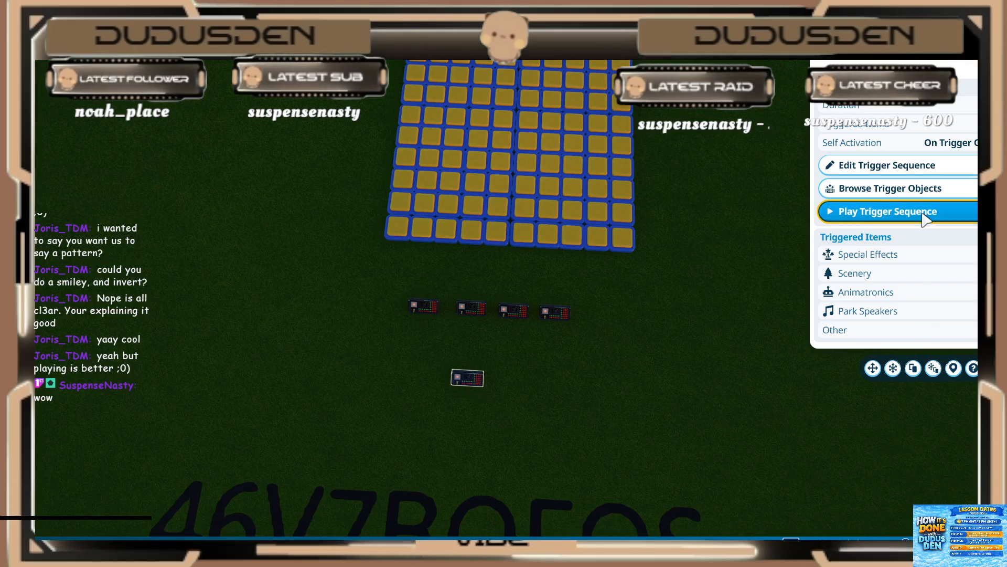
click(876, 167)
click(110, 337)
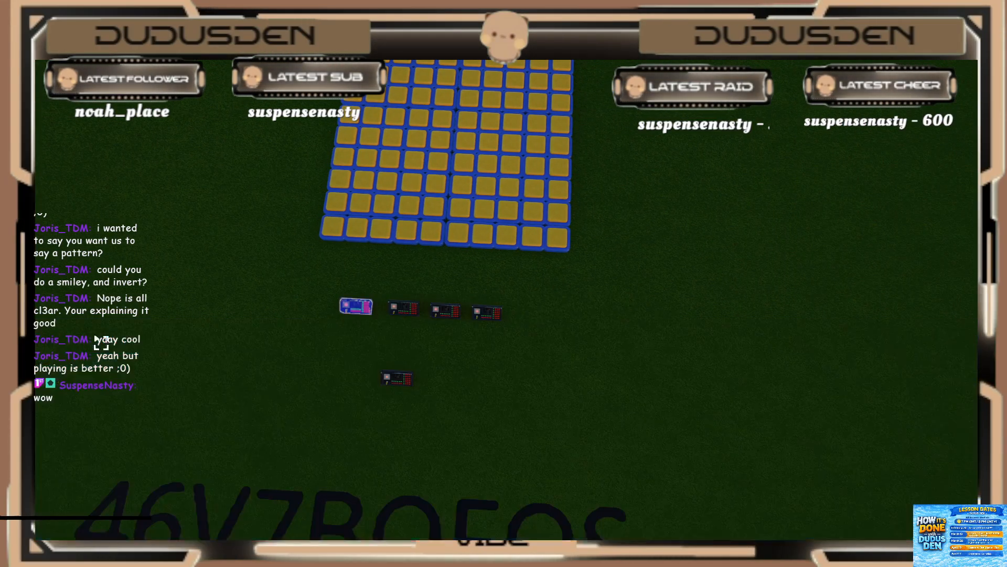
click(866, 131)
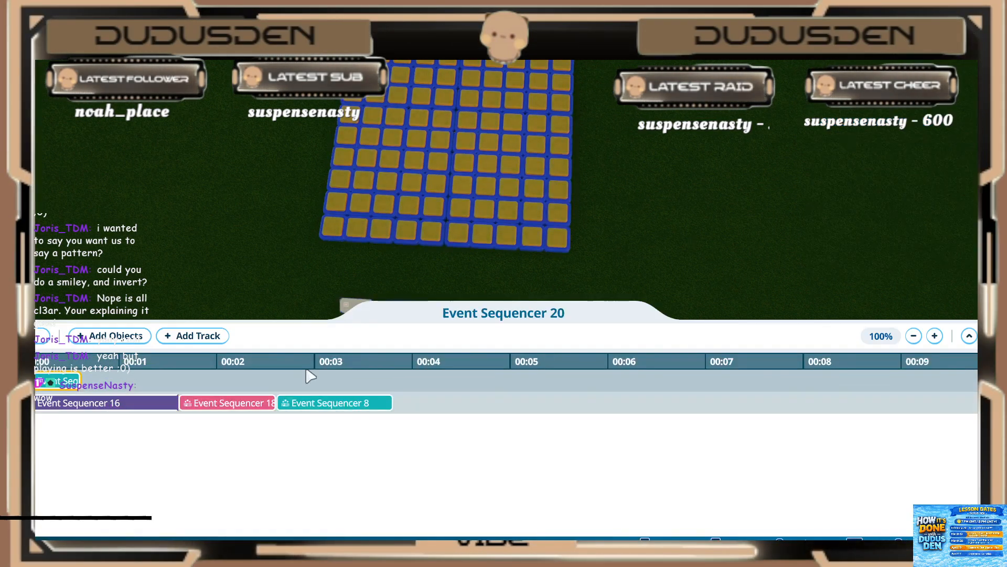
Step: Place the newly added sequencer block directly after Event Sequencer 8 on the same track and remove the emptied track
drag(52, 381, 415, 407)
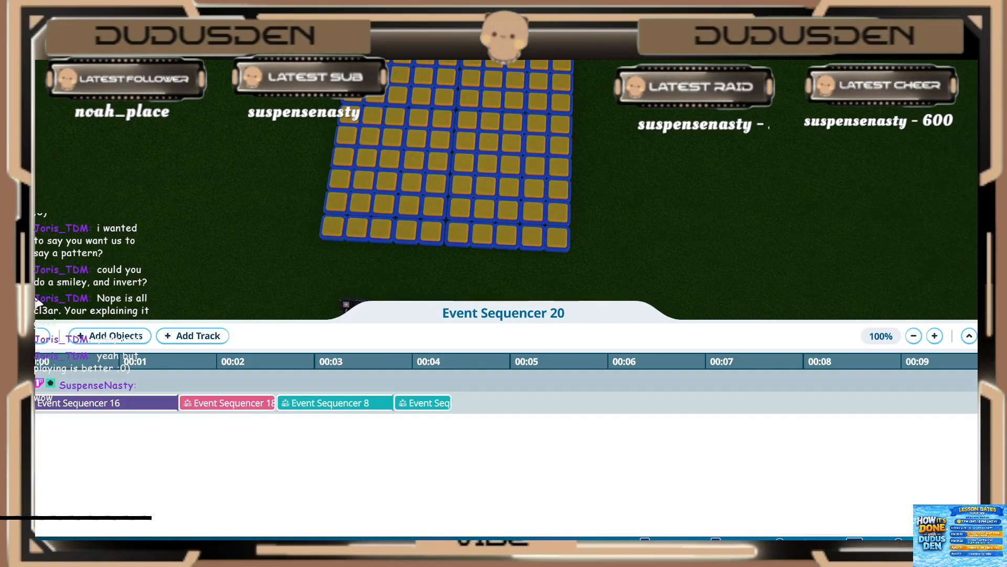
click(22, 381)
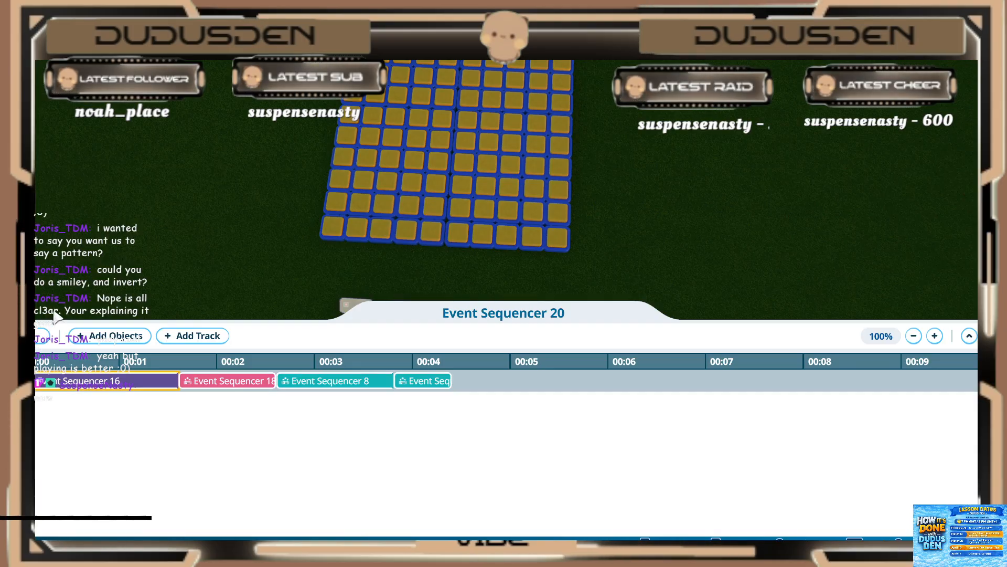
Step: Play the chained sequence of Event Sequencer 20 with the whole light grid in view
scroll(270, 213, down, 2)
middle_drag(270, 214, 286, 215)
key(s)
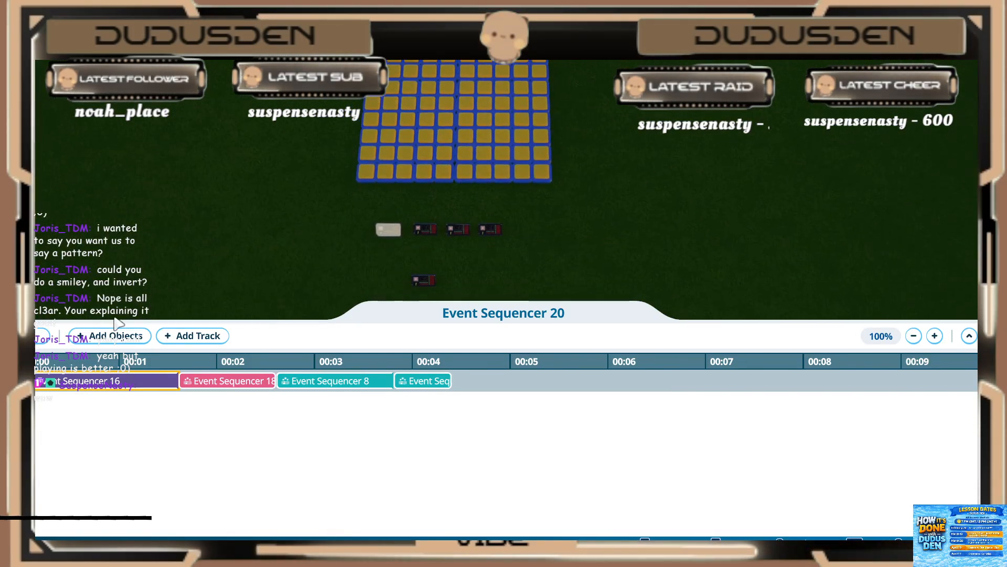
click(43, 335)
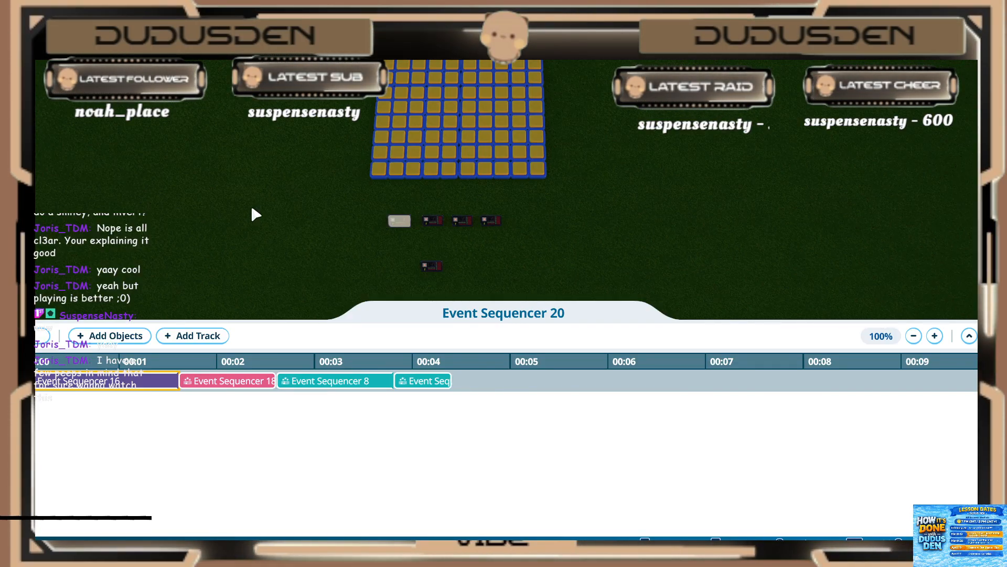
Step: Set the fixed sun time to 23:00 and leave the sequence editor
mouse_move(310, 121)
middle_down()
mouse_move(322, 138)
mouse_move(326, 126)
middle_up()
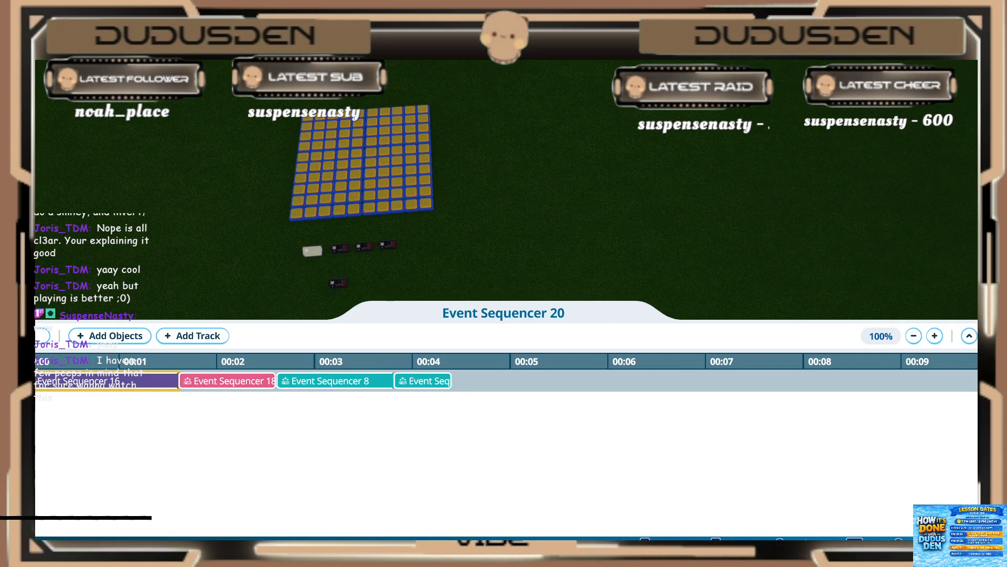
click(957, 548)
click(987, 488)
click(987, 487)
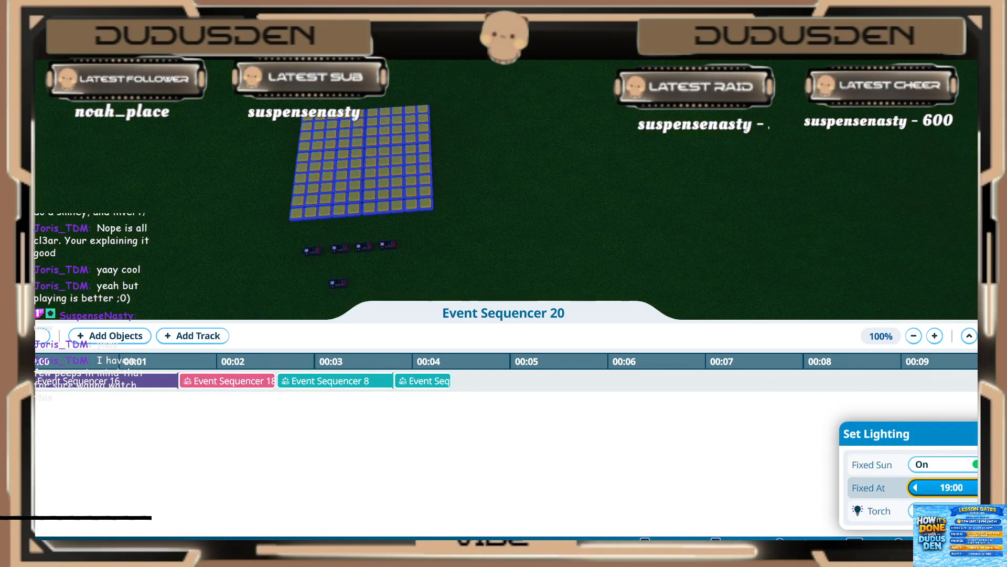
click(987, 487)
click(987, 487)
click(987, 488)
click(987, 487)
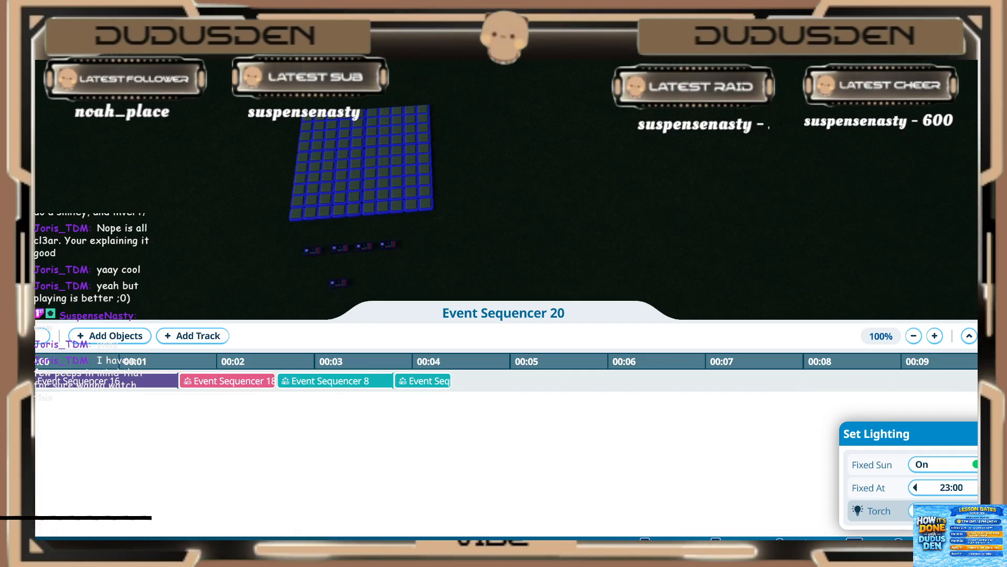
click(957, 548)
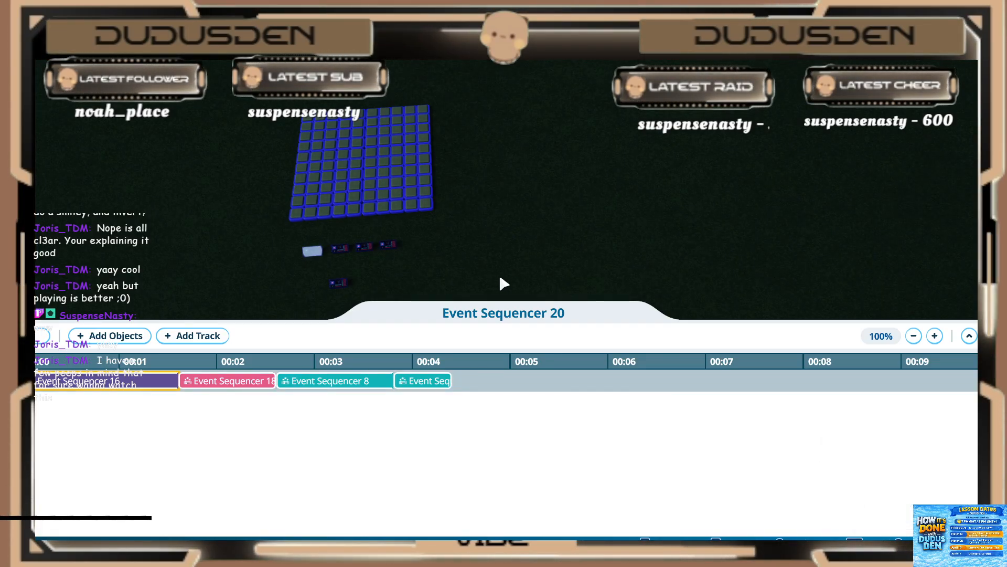
key(s)
key(Escape)
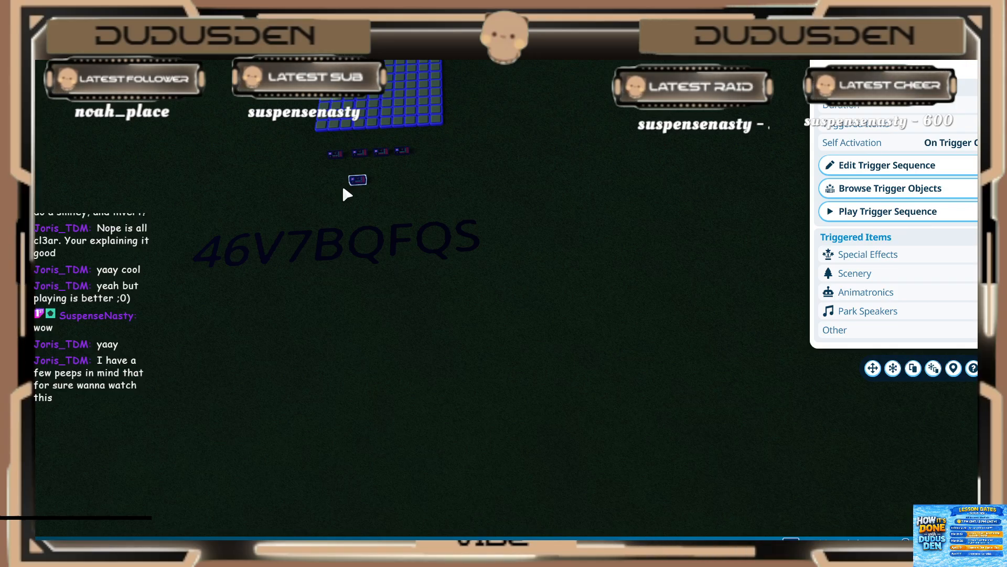
Step: Try Looping and on Trigger activation with an hourly loop, and turn restricted activation times on and off again
key(w)
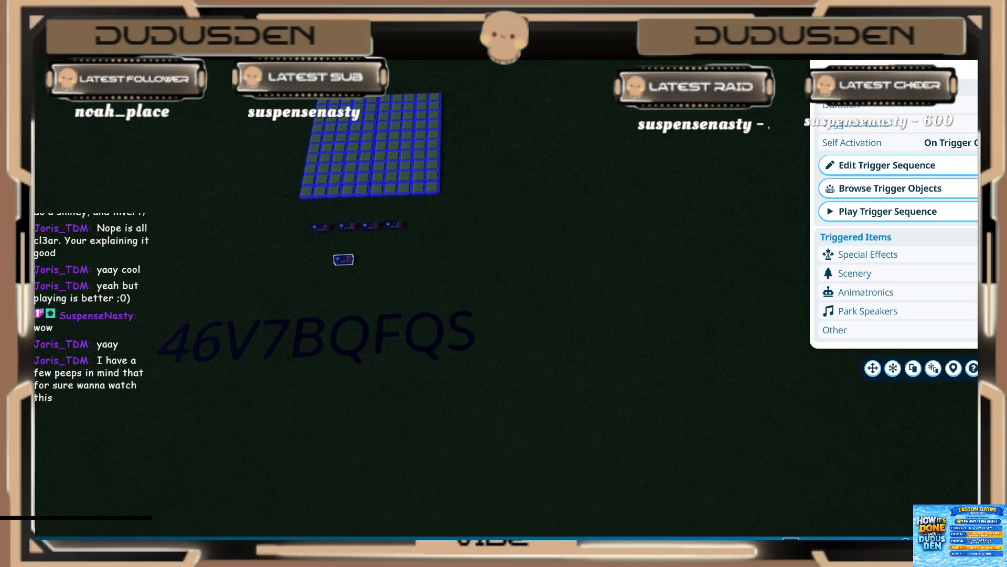
key(w)
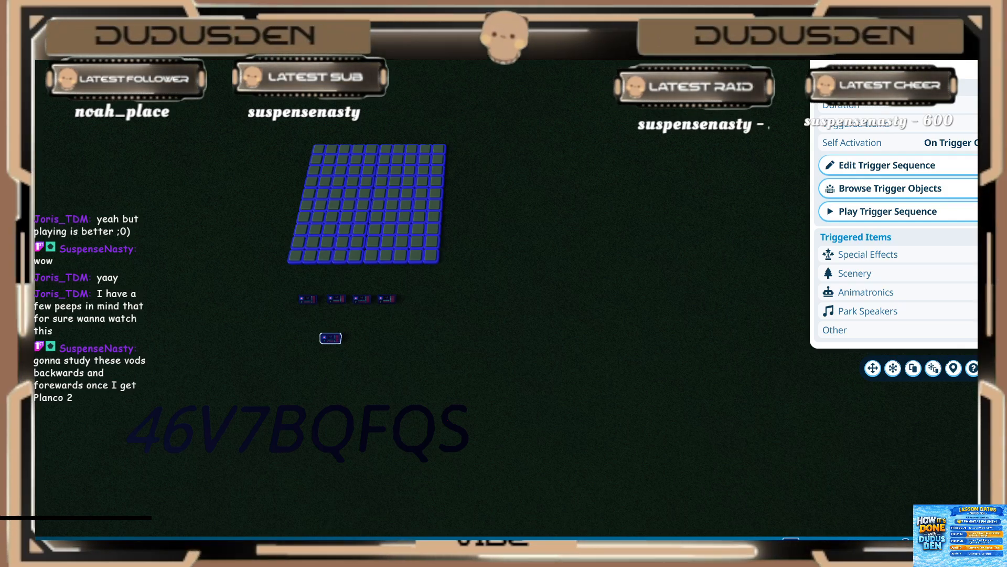
click(892, 64)
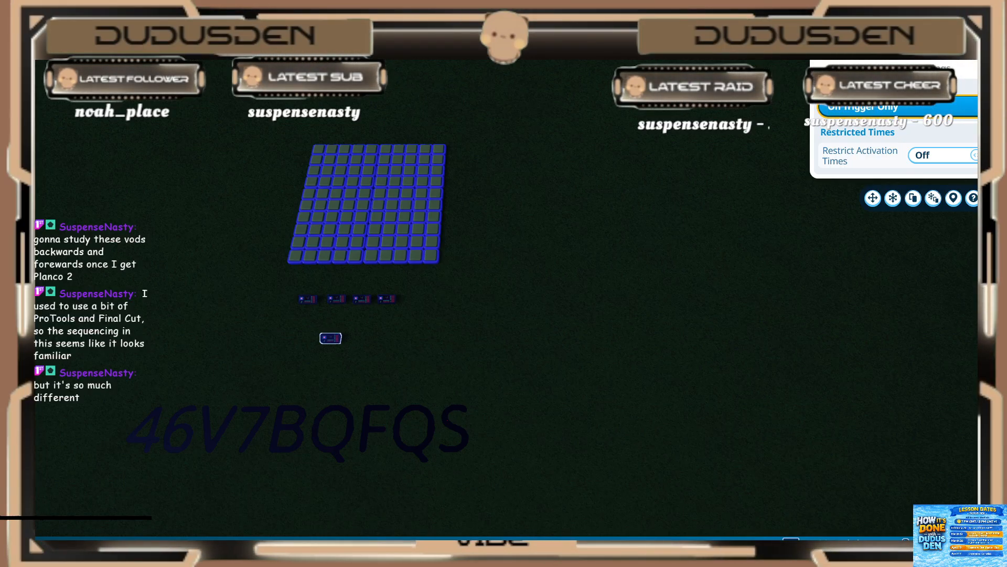
click(898, 107)
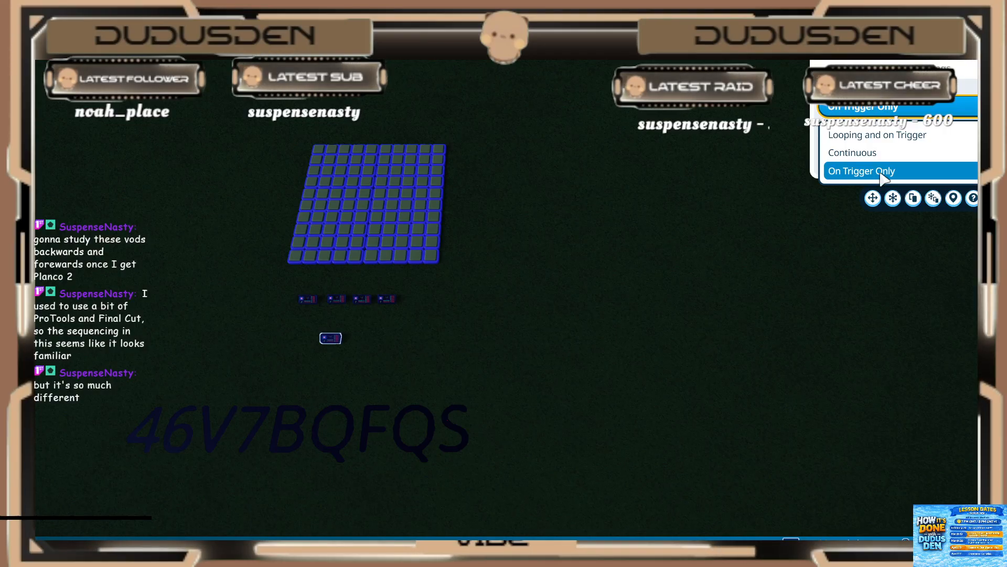
click(903, 135)
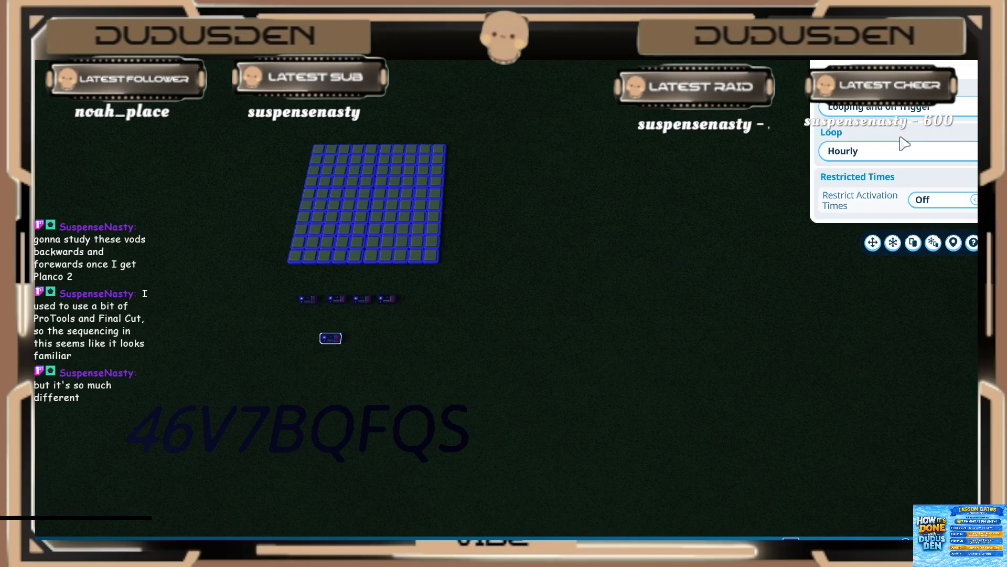
click(896, 152)
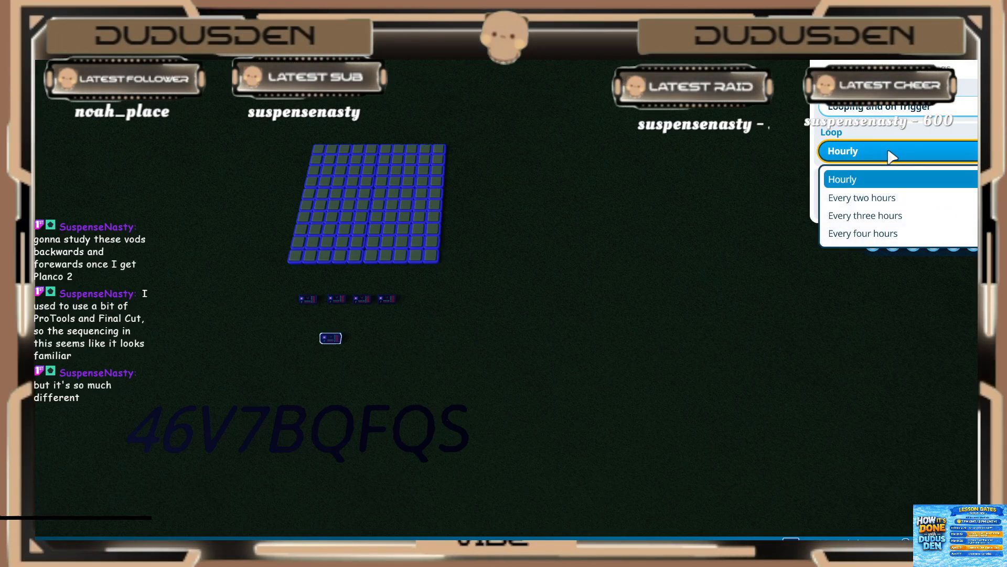
click(889, 179)
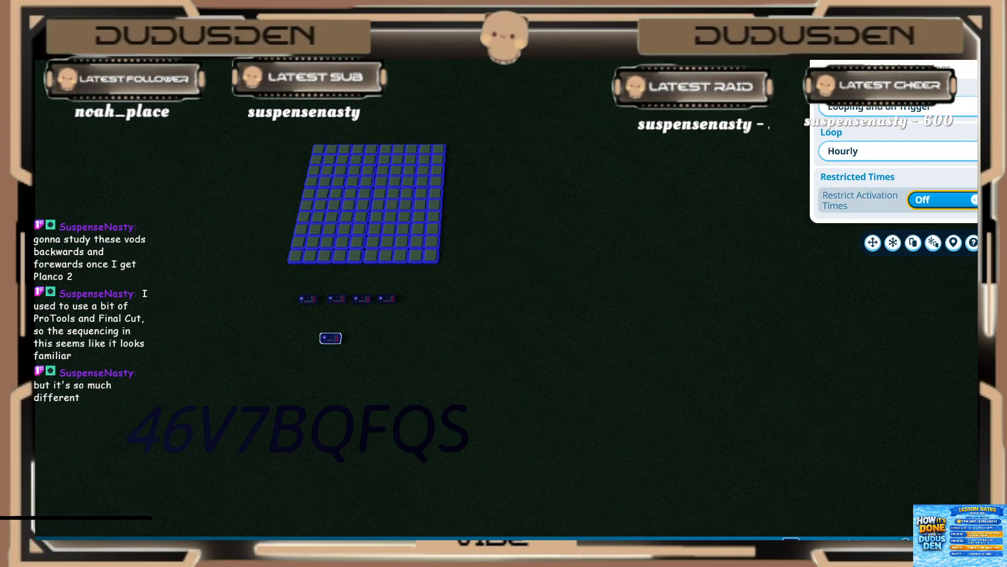
click(939, 200)
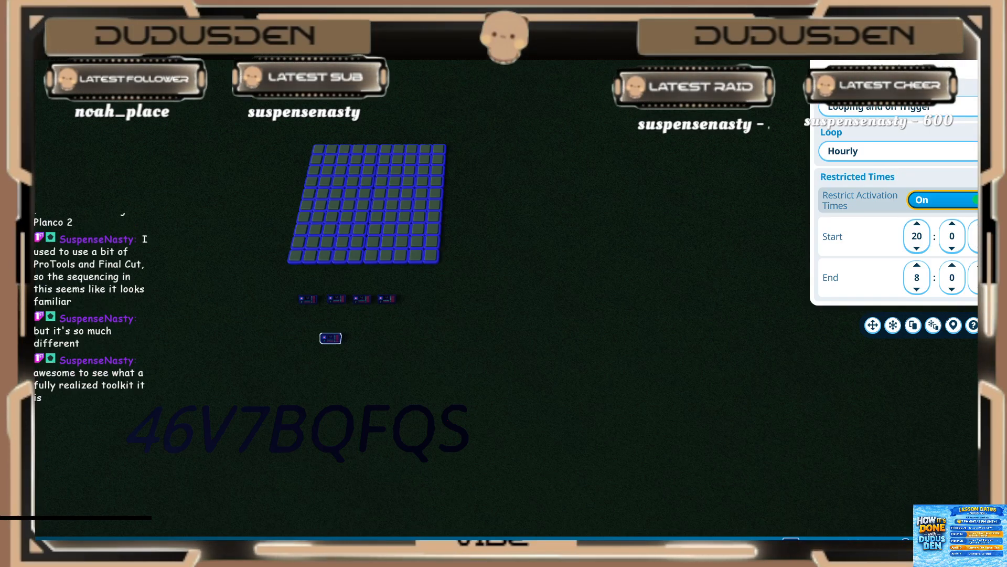
click(942, 199)
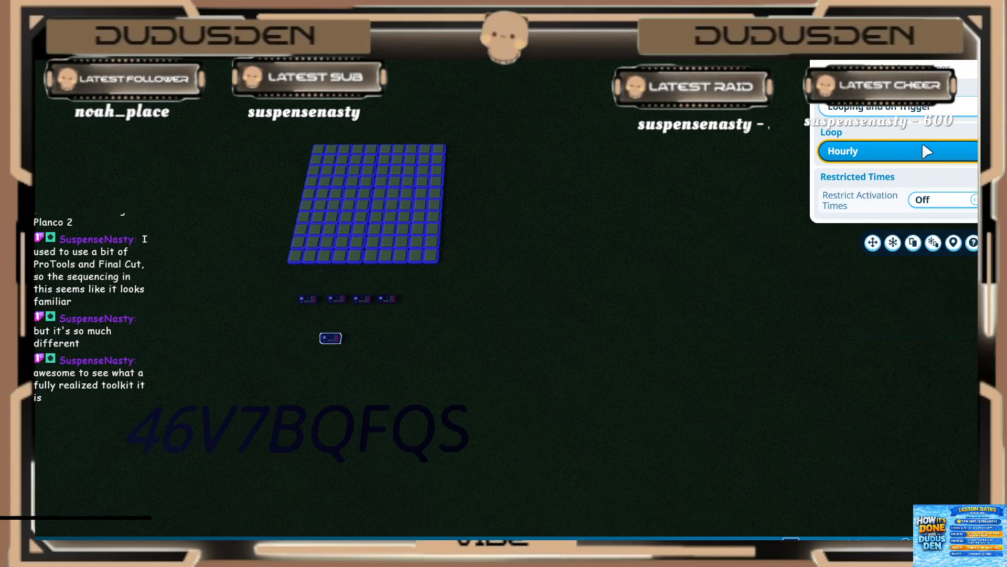
Step: Set the activation of Event Sequencer 20 to Continuous
click(911, 113)
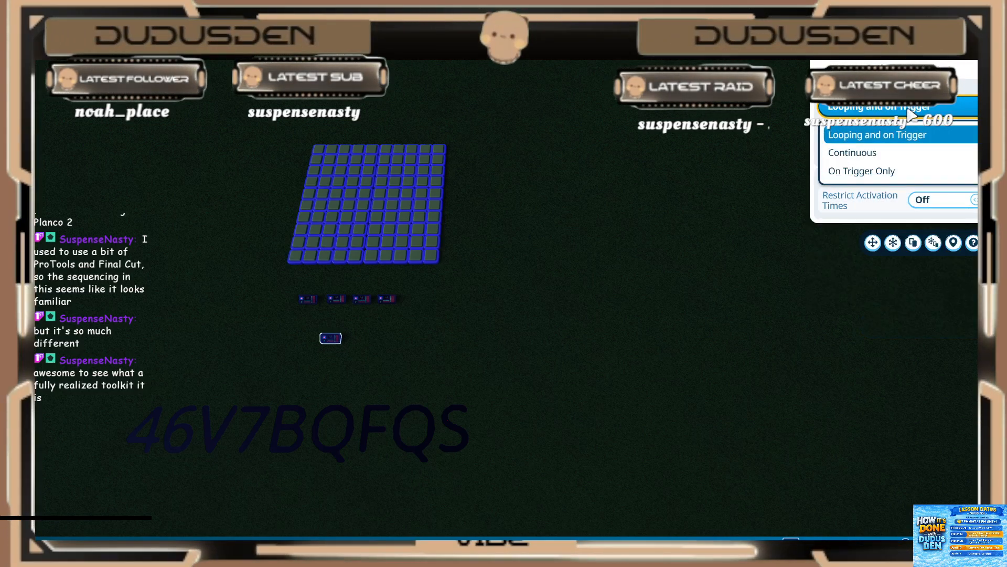
click(894, 156)
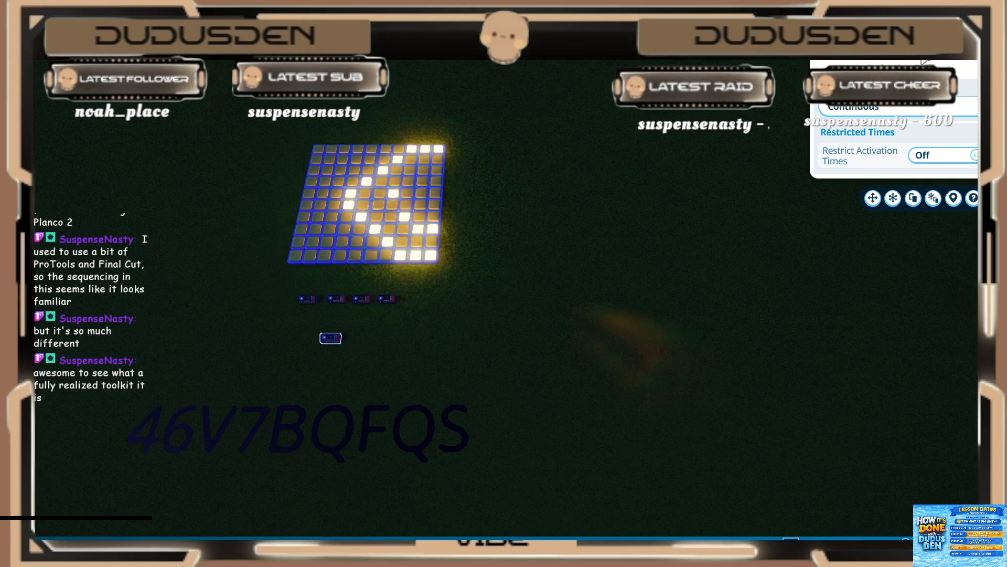
Step: Check the sequencer's music, speaker and building options, and watch the continuous light pattern on the grid
click(927, 48)
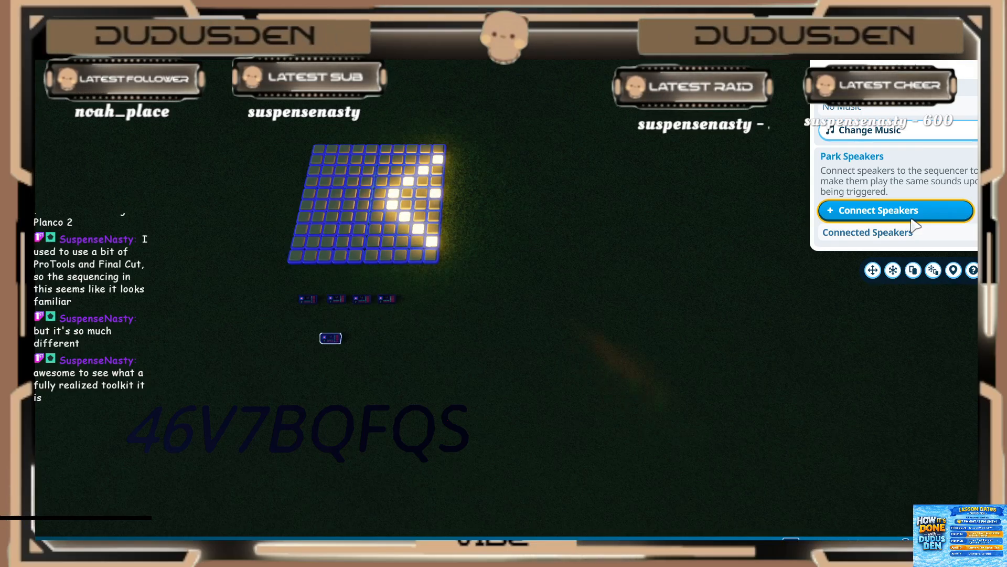
click(960, 57)
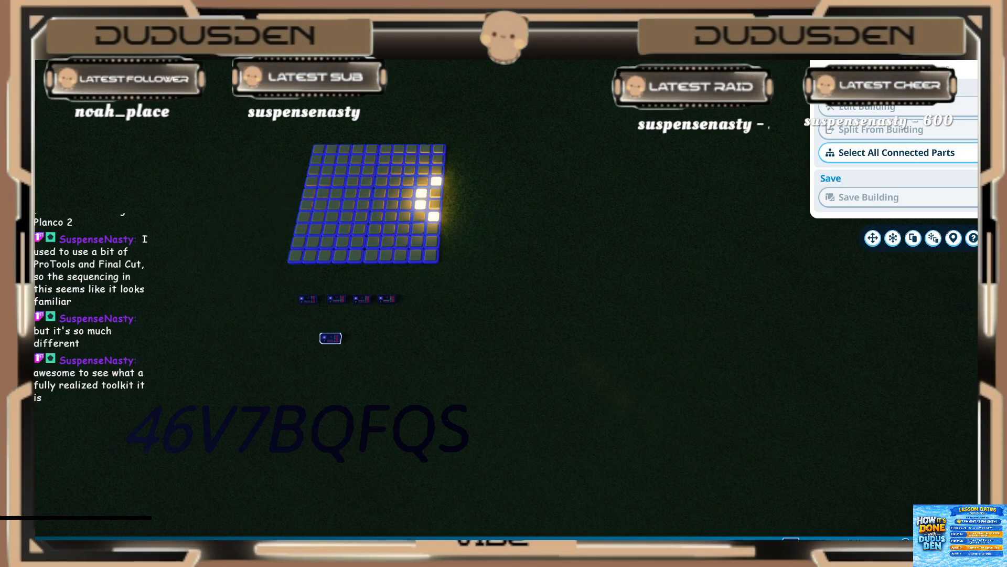
click(939, 55)
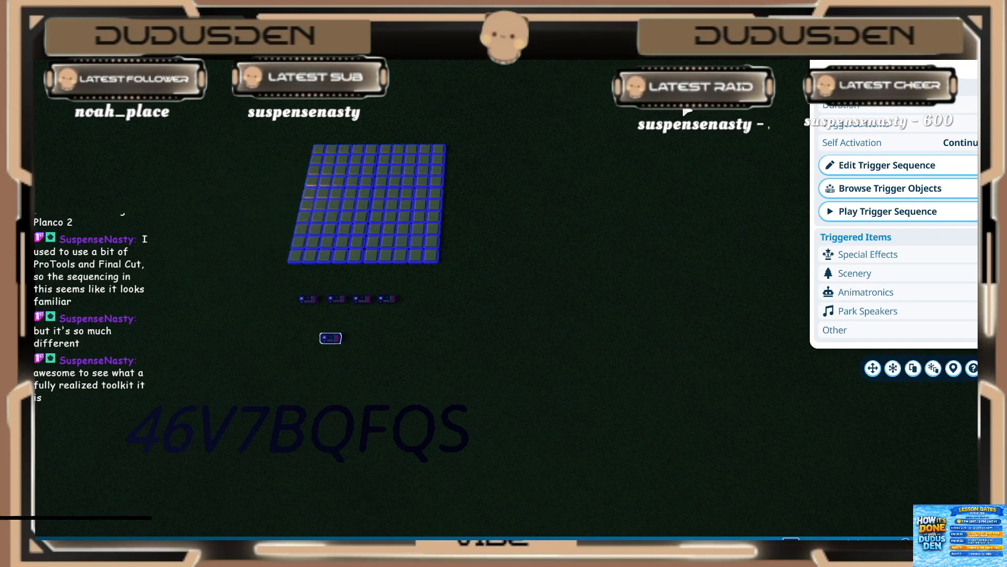
key(a)
scroll(486, 286, up, 3)
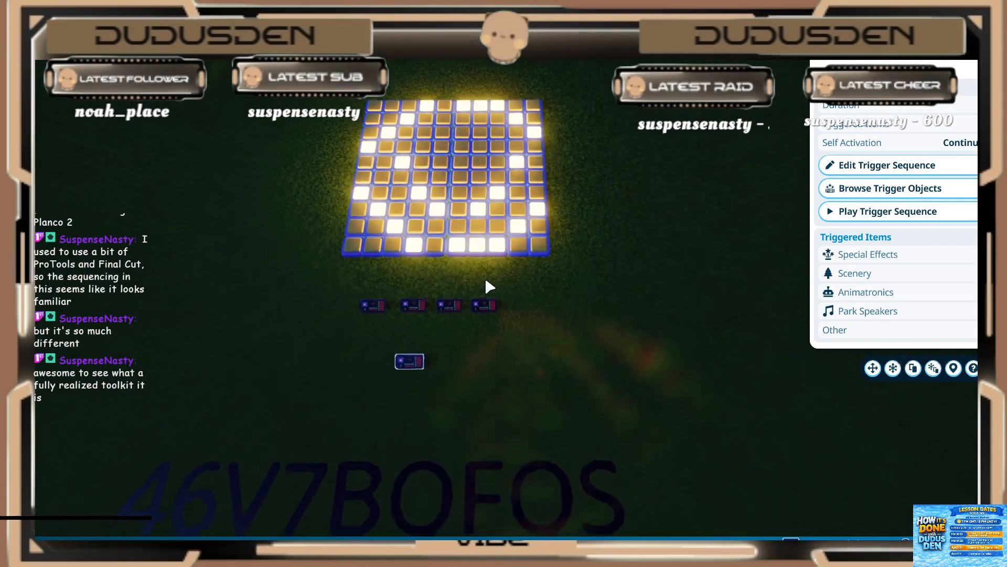
key(w)
key(Escape)
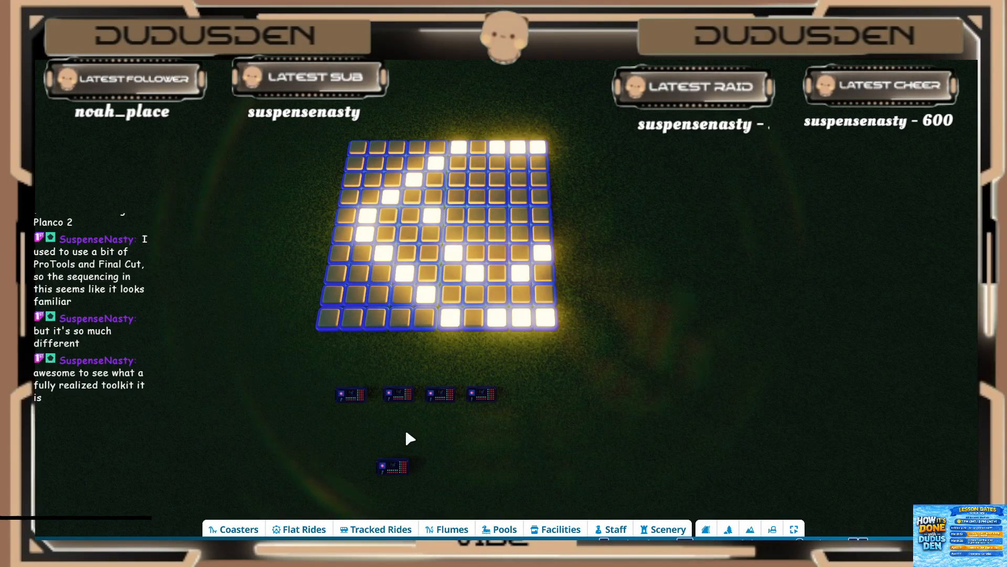
Step: Select Event Sequencer 20 below the light grid and set its activation to On Trigger Only
scroll(454, 262, down, 5)
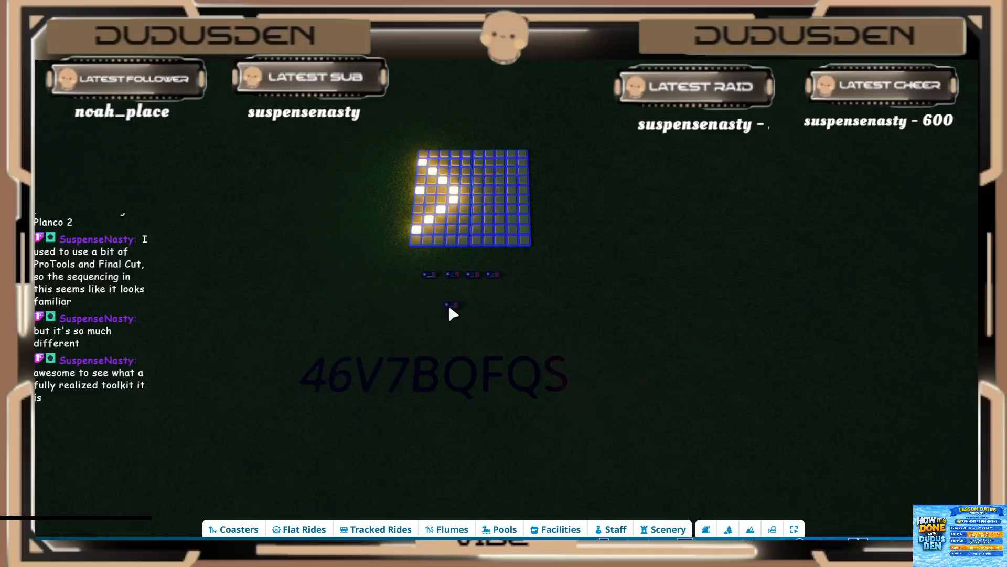
click(451, 306)
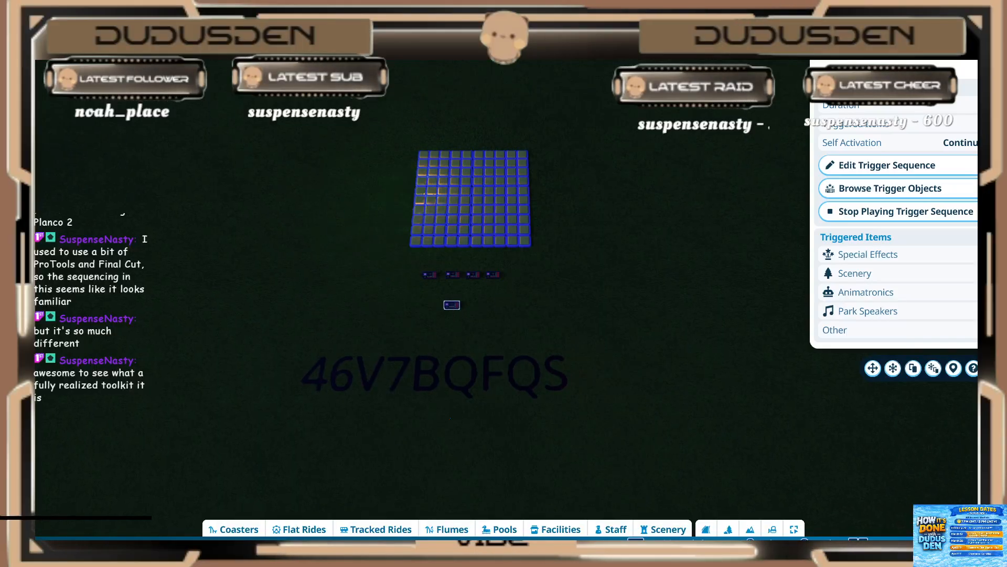
click(894, 57)
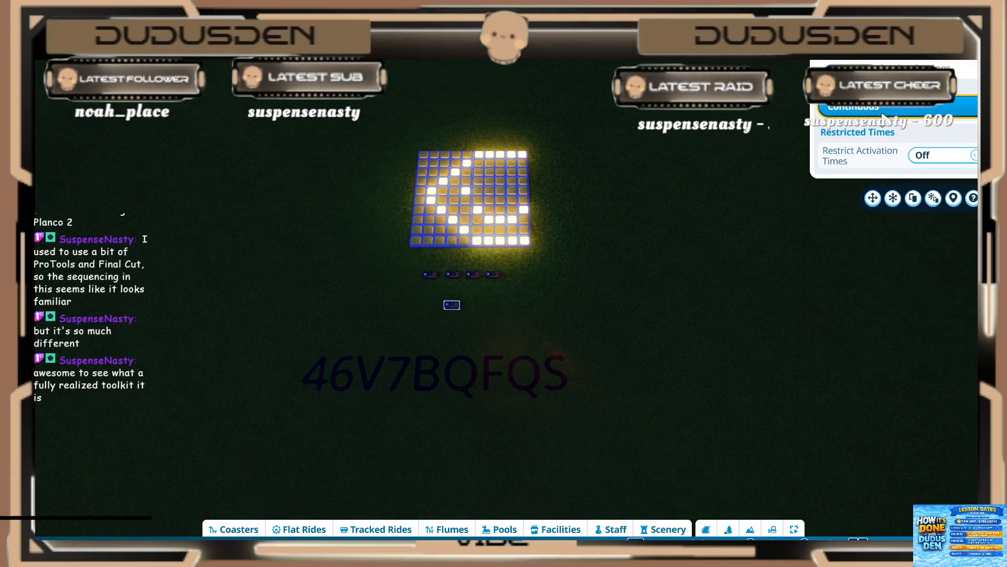
click(886, 107)
click(879, 134)
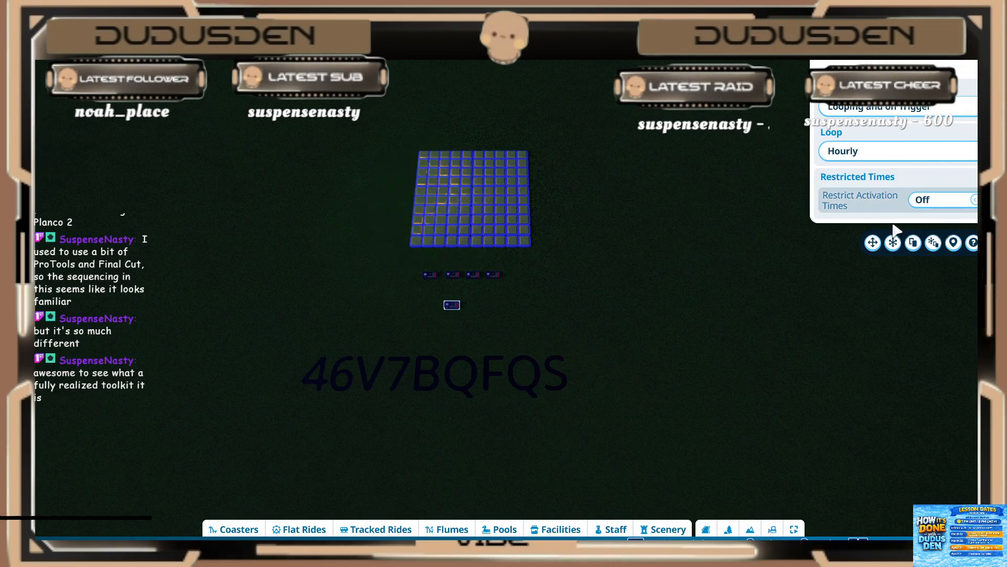
click(887, 107)
click(877, 171)
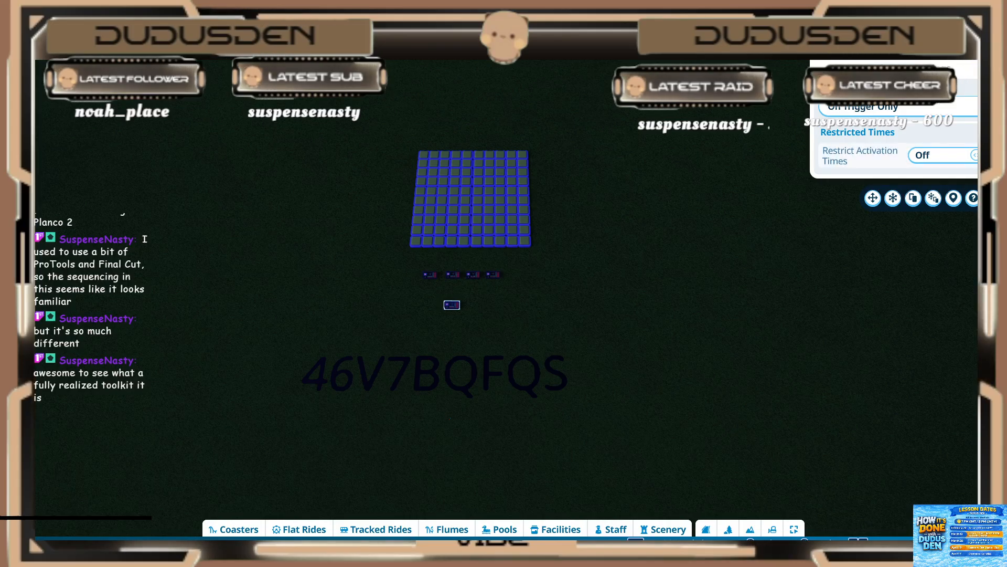
click(781, 223)
scroll(601, 313, up, 3)
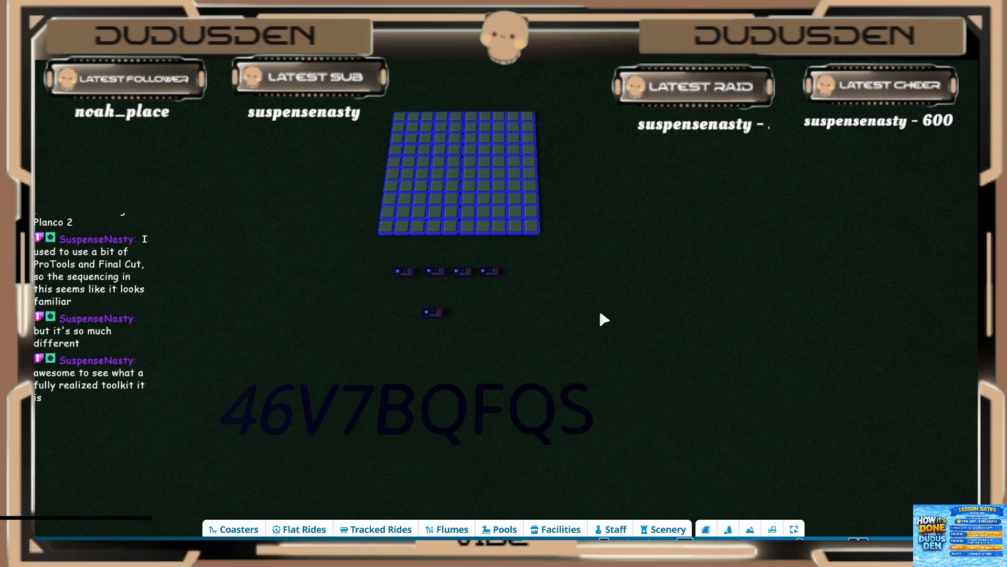
Step: Move from the light grid across the park to the themed light display and look it over at night
scroll(603, 268, down, 3)
middle_drag(602, 266, 600, 264)
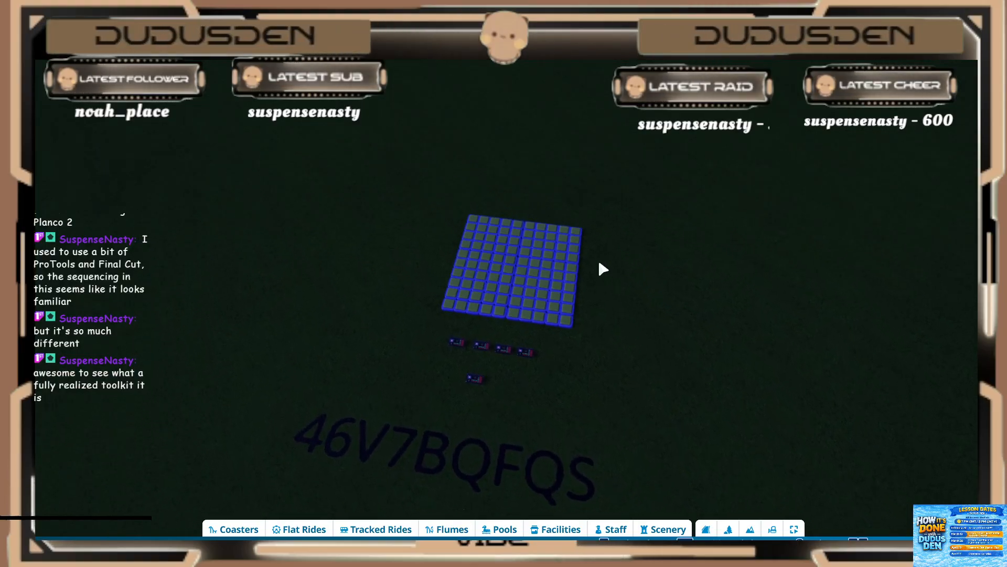
key(w)
key(a)
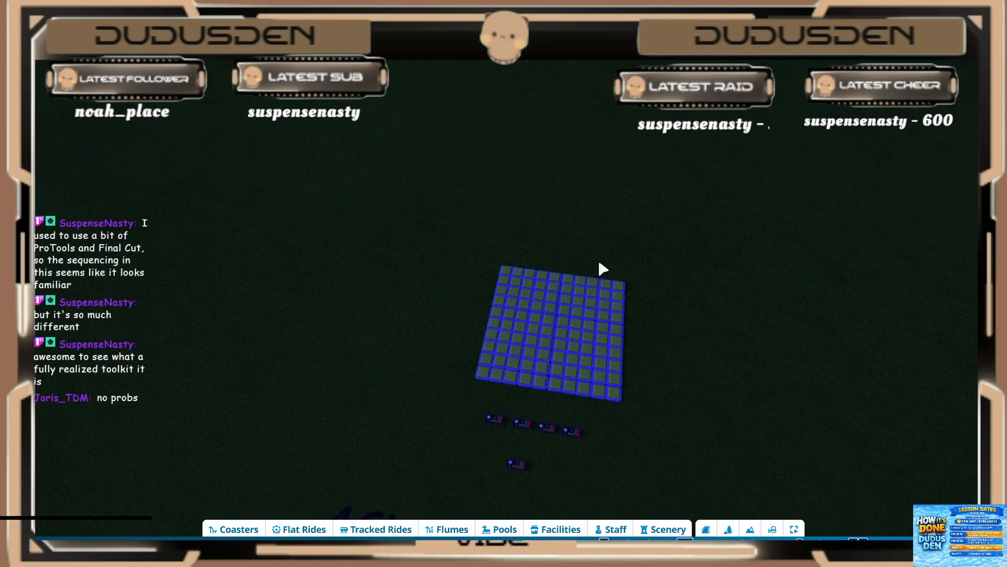
scroll(603, 267, down, 2)
middle_drag(612, 270, 587, 263)
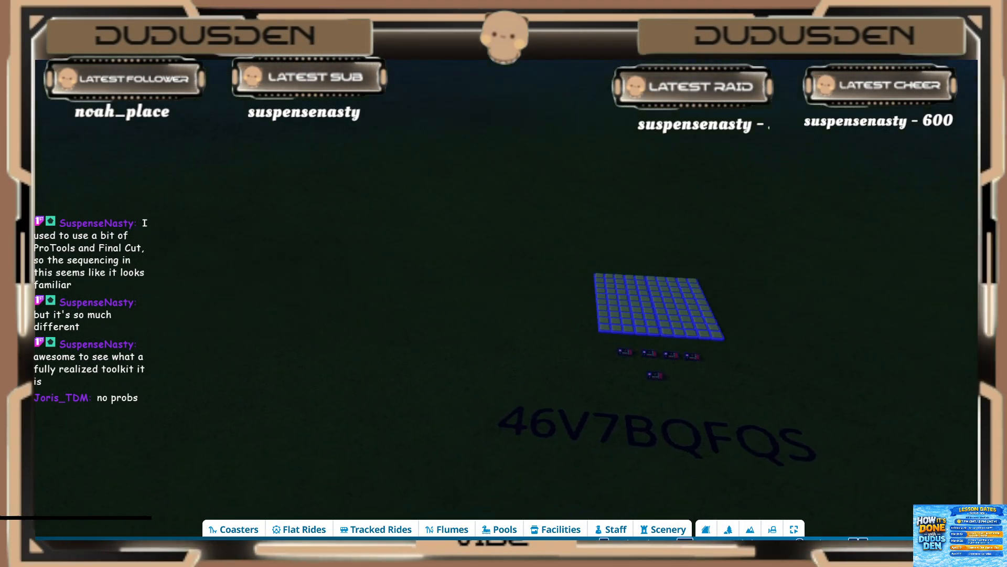
key(a)
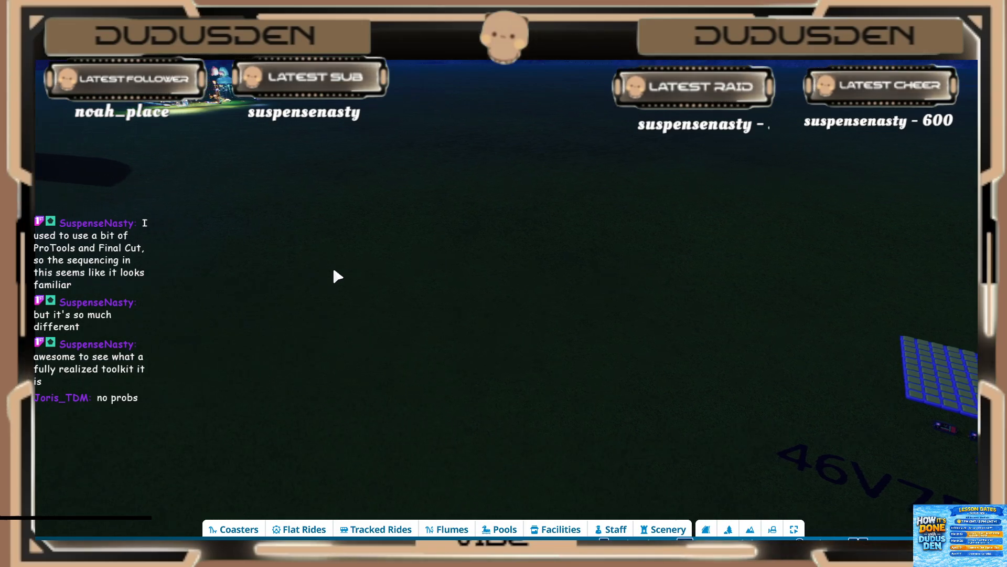
key(a)
key(w)
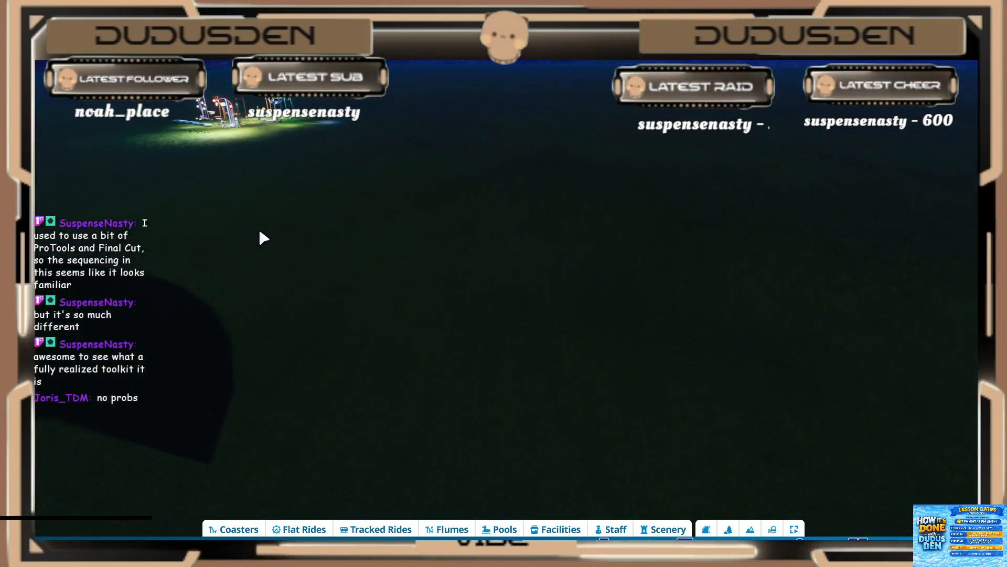
key(a)
key(w)
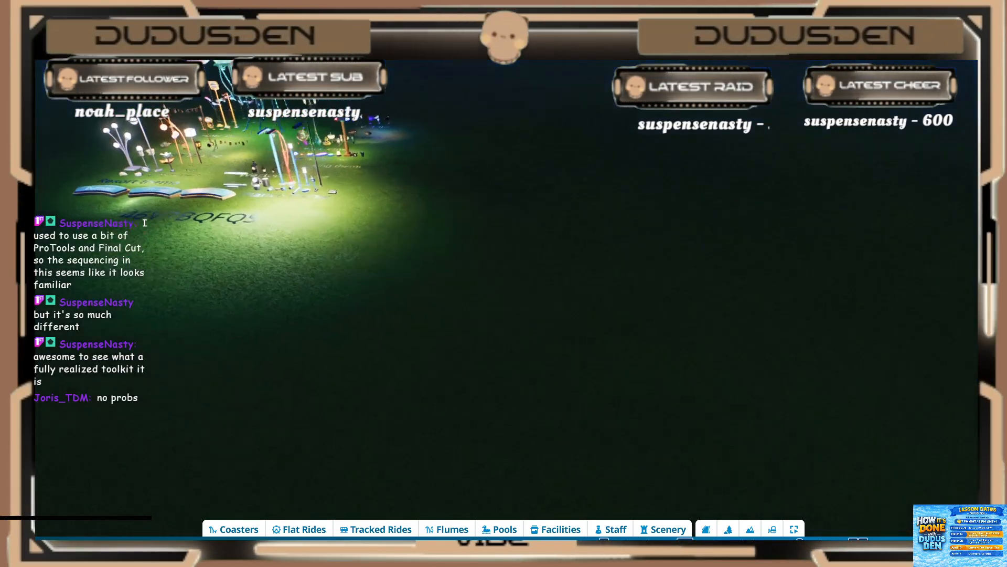
key(a)
key(w)
scroll(538, 339, down, 3)
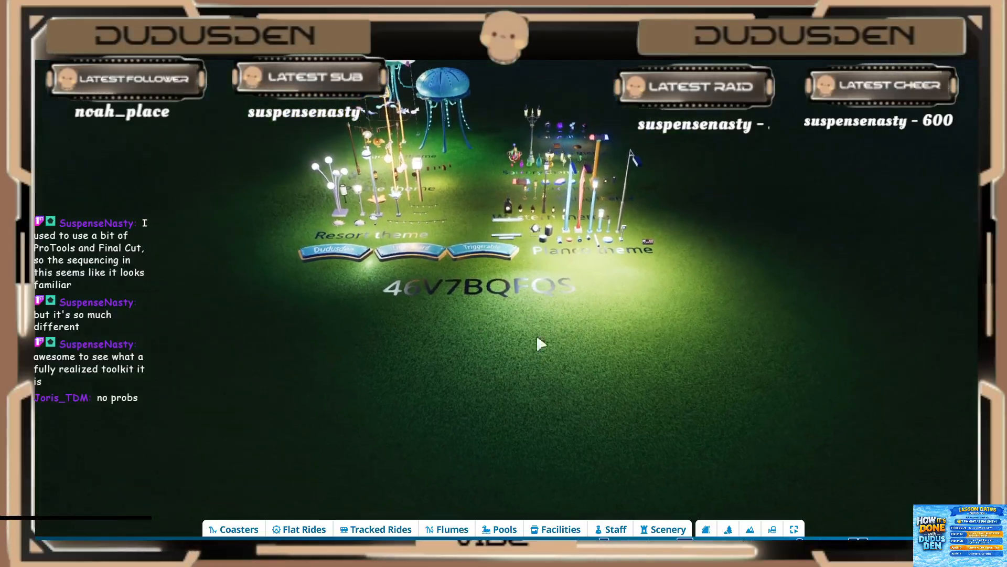
key(d)
scroll(654, 371, down, 3)
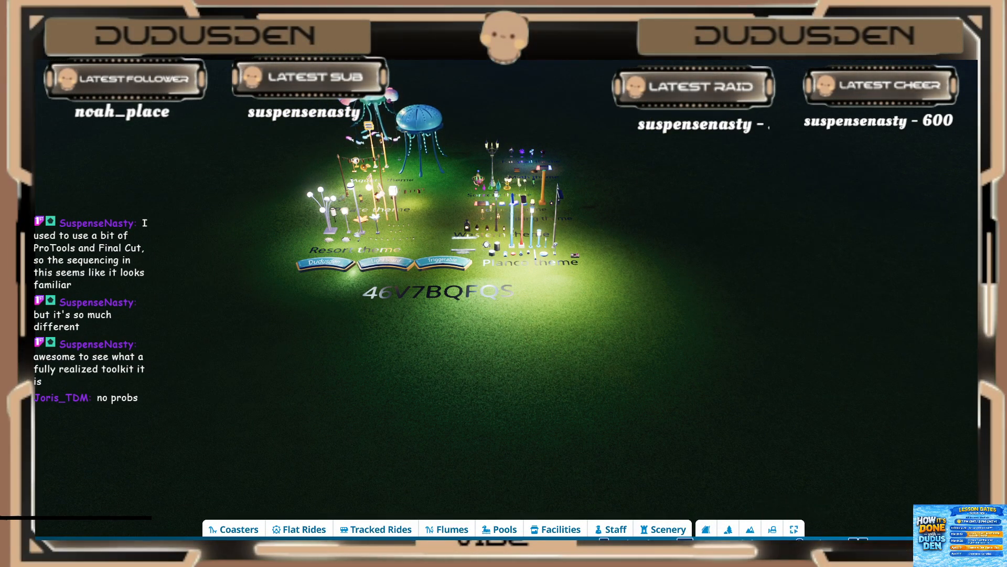
Step: Set the fixed sun time to 14:00
click(908, 549)
click(908, 549)
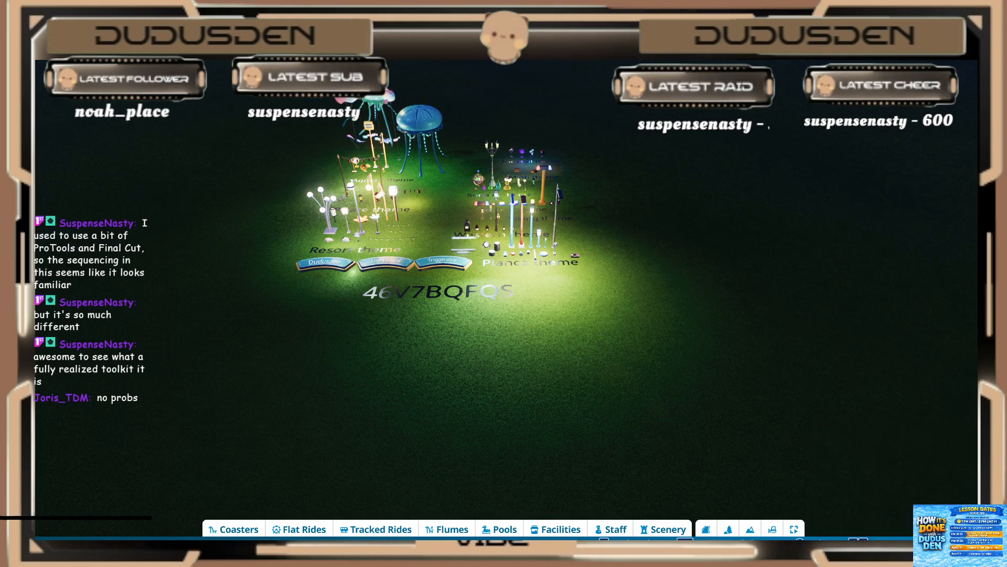
click(927, 549)
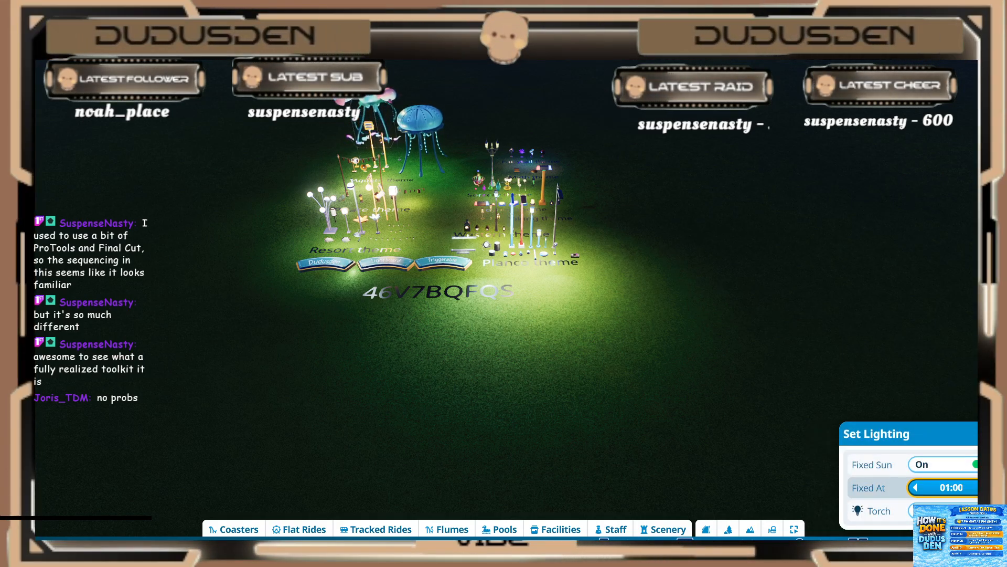
click(988, 488)
click(988, 488)
click(988, 488)
click(987, 487)
click(988, 487)
click(988, 487)
click(987, 487)
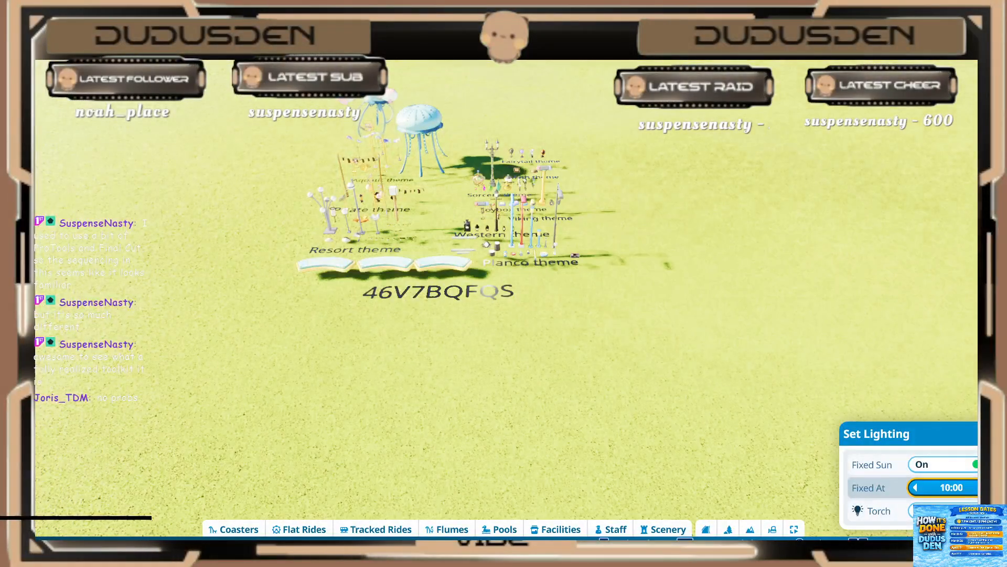
click(988, 488)
click(988, 488)
click(987, 487)
click(988, 487)
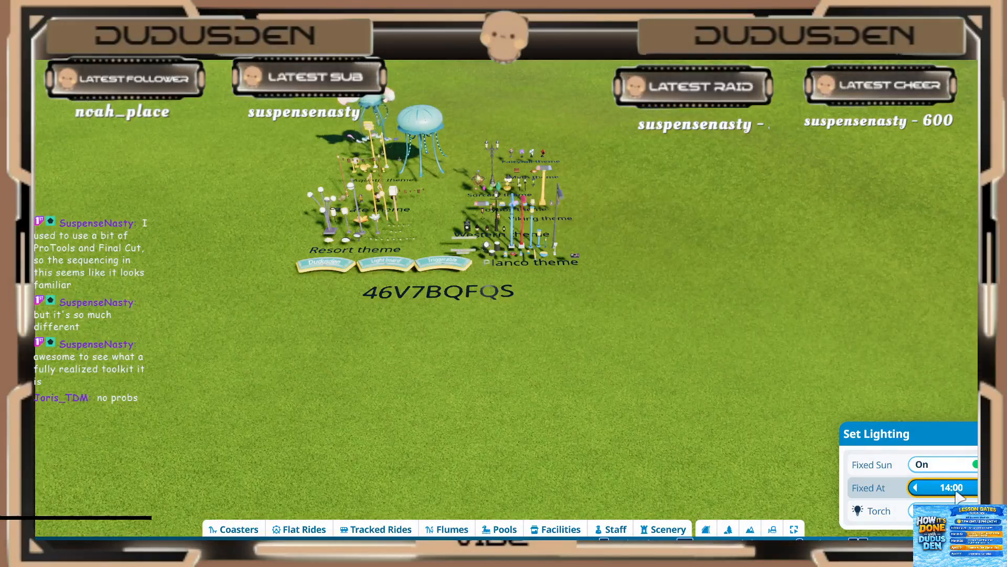
click(819, 467)
Step: Browse all scenery blueprints for the light board with the triggerable items of every theme
middle_drag(505, 361, 469, 425)
scroll(508, 384, up, 3)
scroll(420, 332, down, 3)
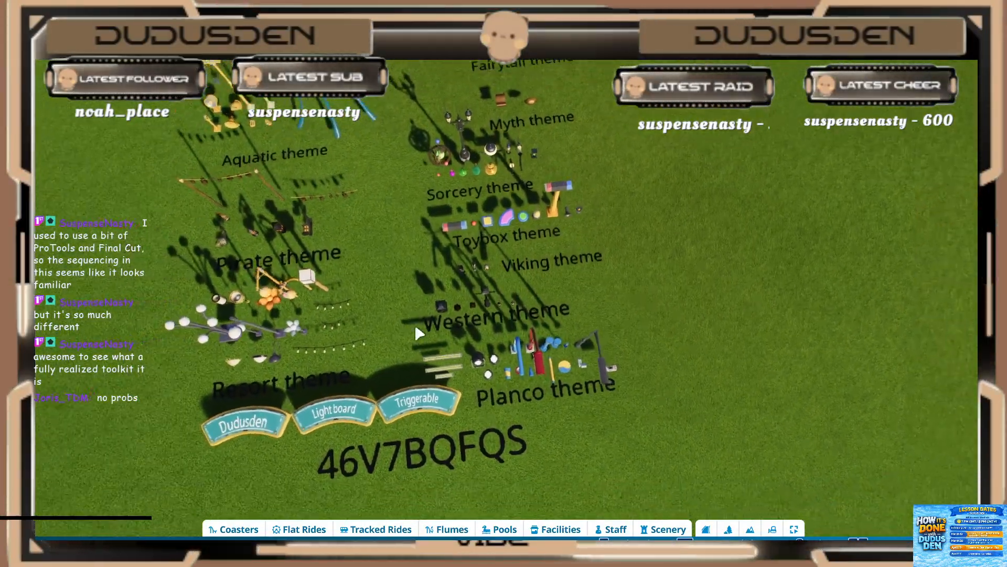
click(665, 528)
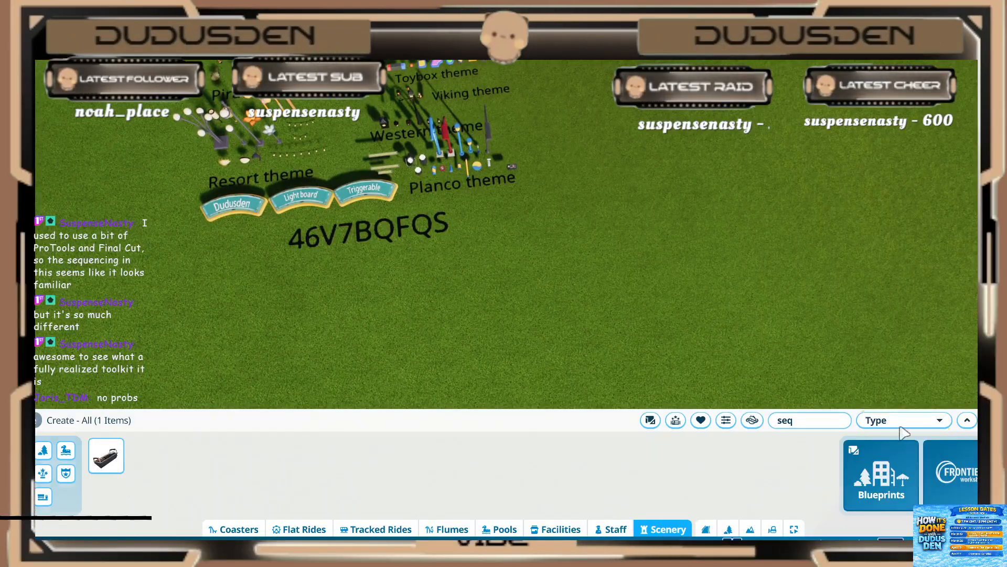
click(841, 420)
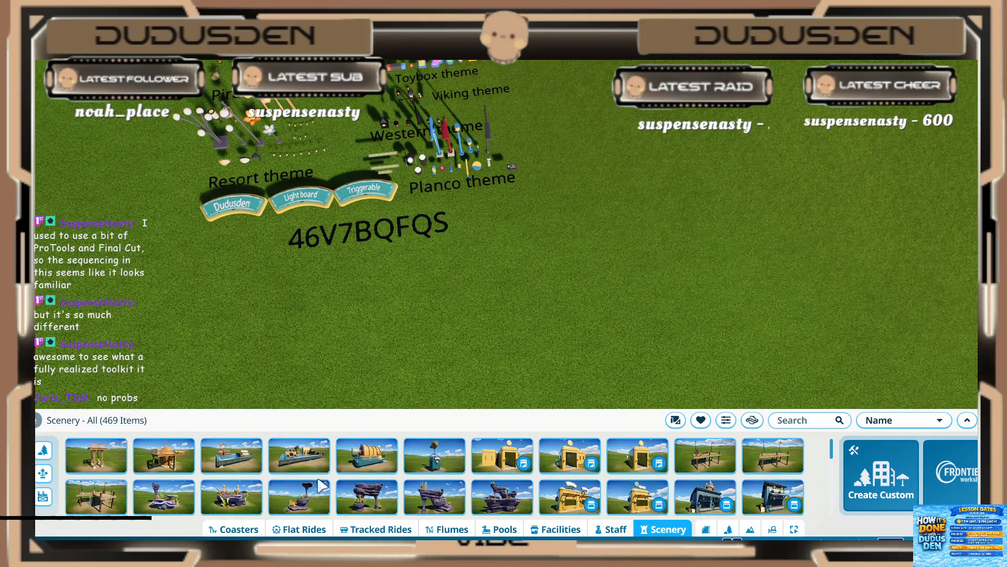
scroll(397, 482, down, 2)
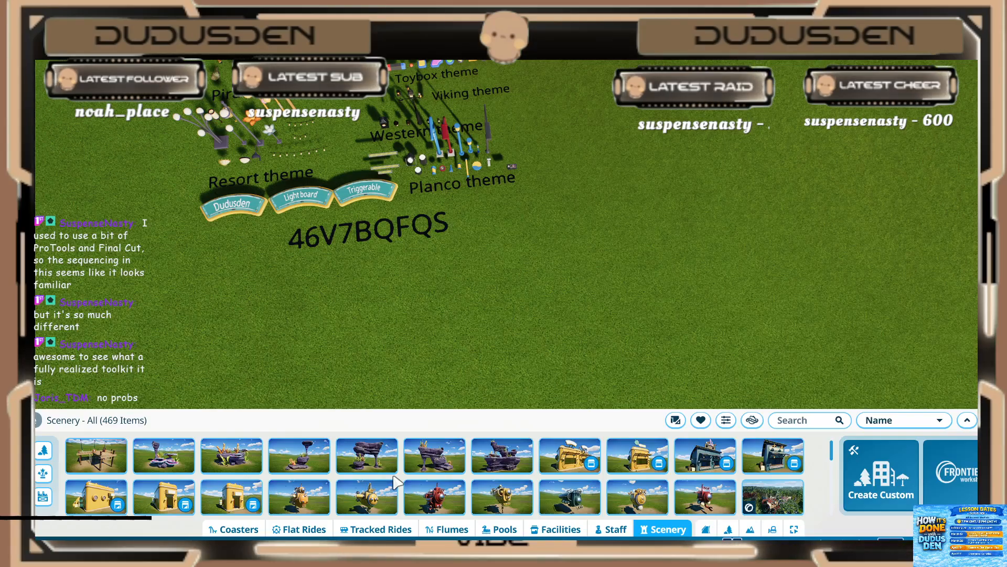
scroll(407, 481, down, 1)
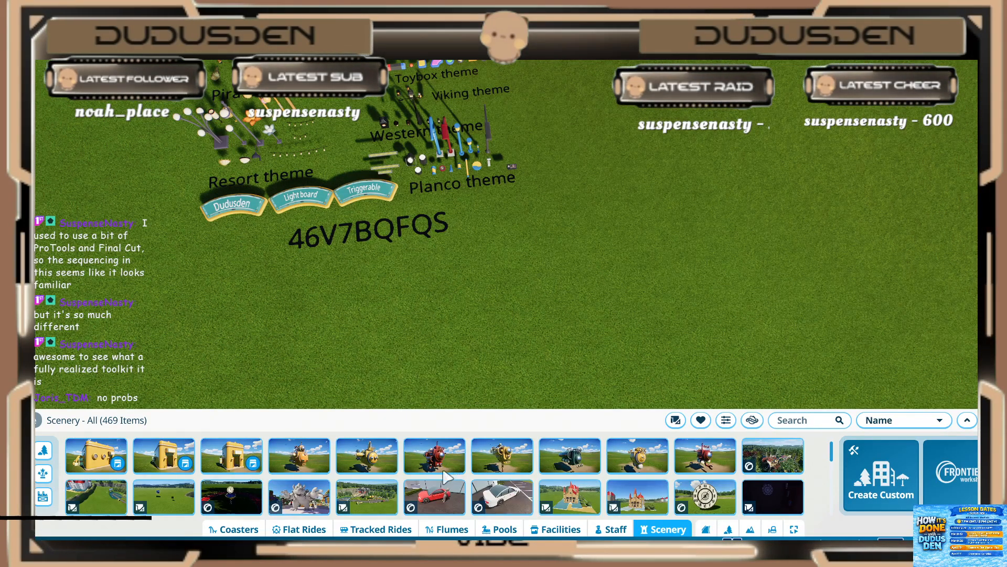
mouse_move(389, 504)
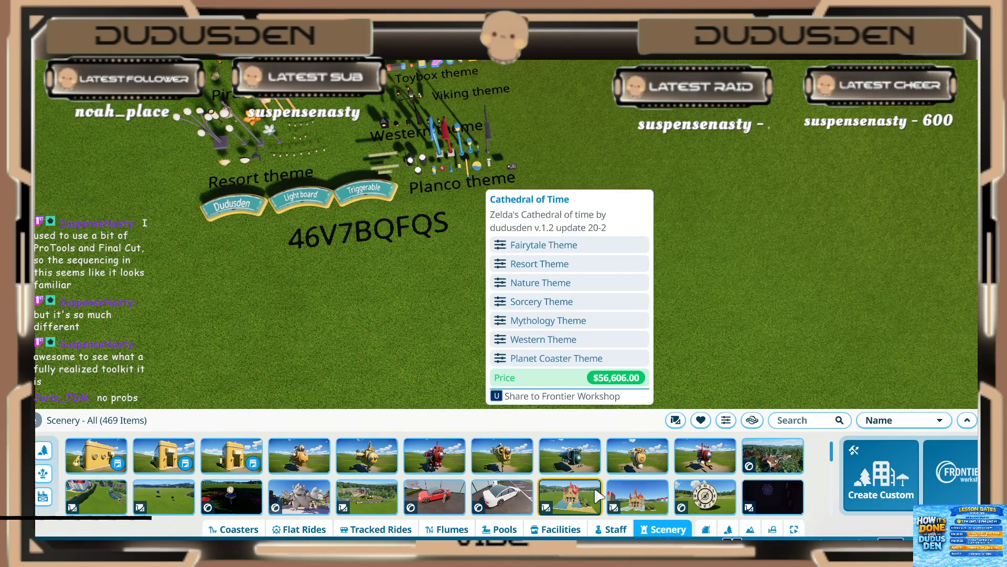
mouse_move(774, 501)
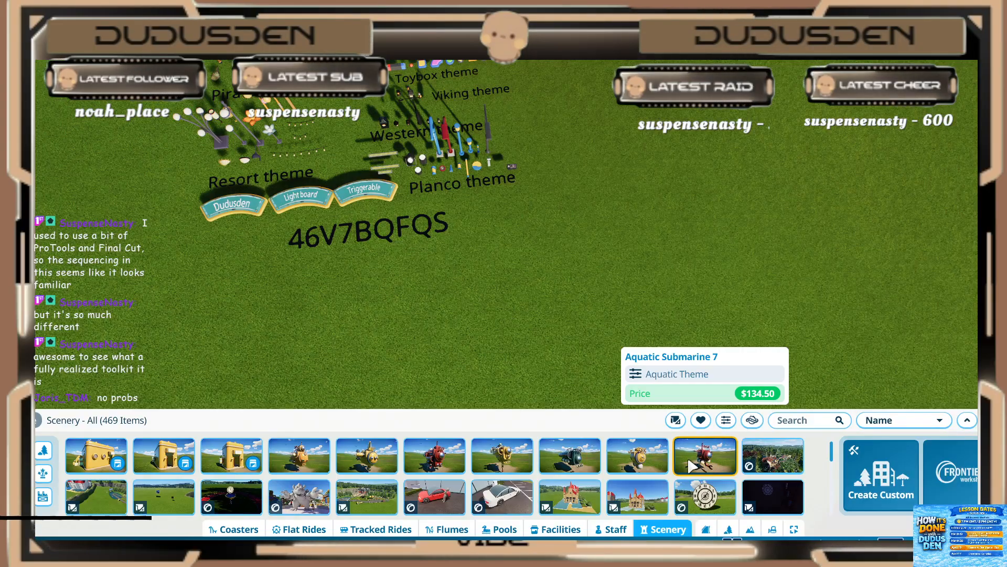
scroll(524, 478, down, 2)
scroll(399, 482, up, 1)
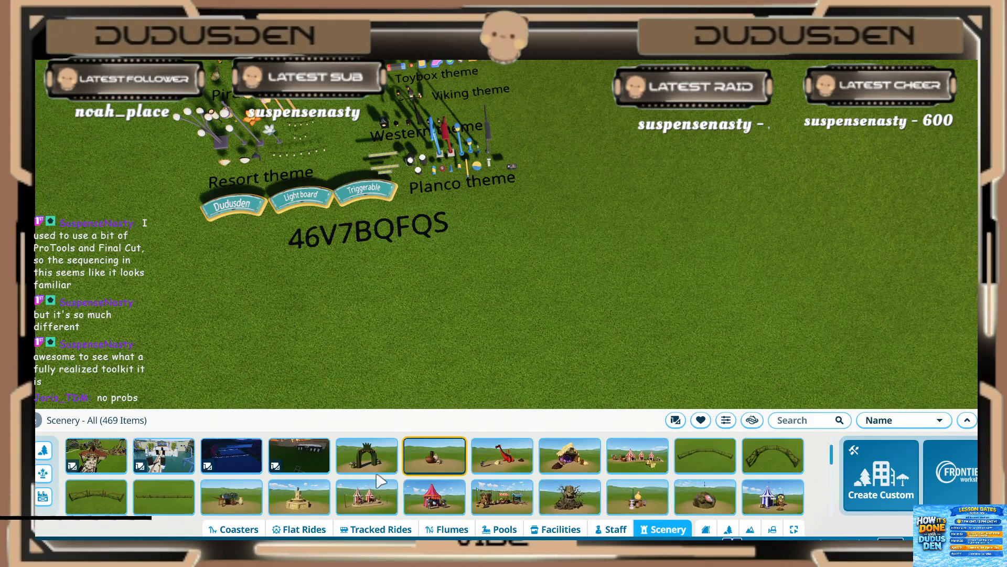
scroll(472, 480, down, 3)
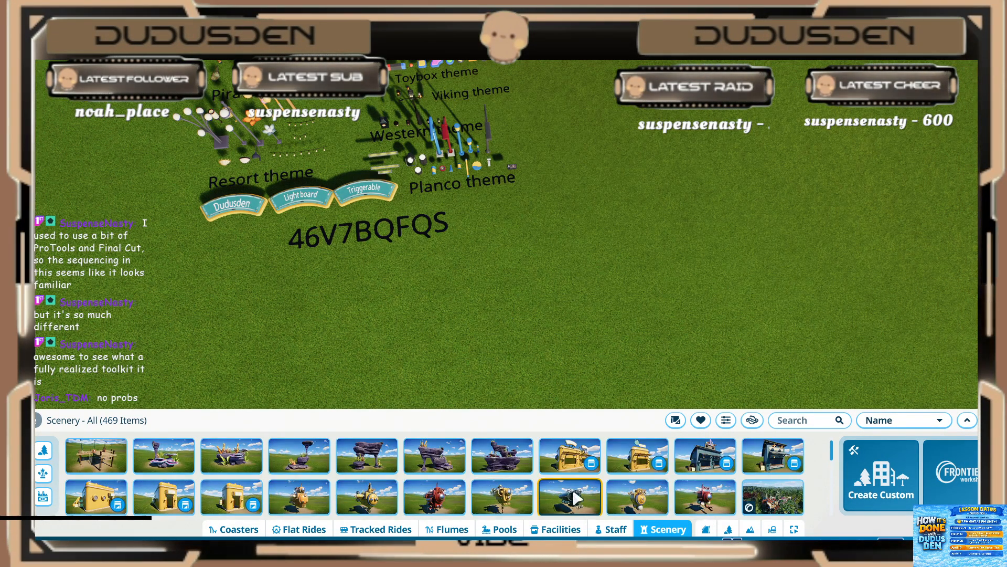
scroll(530, 488, down, 3)
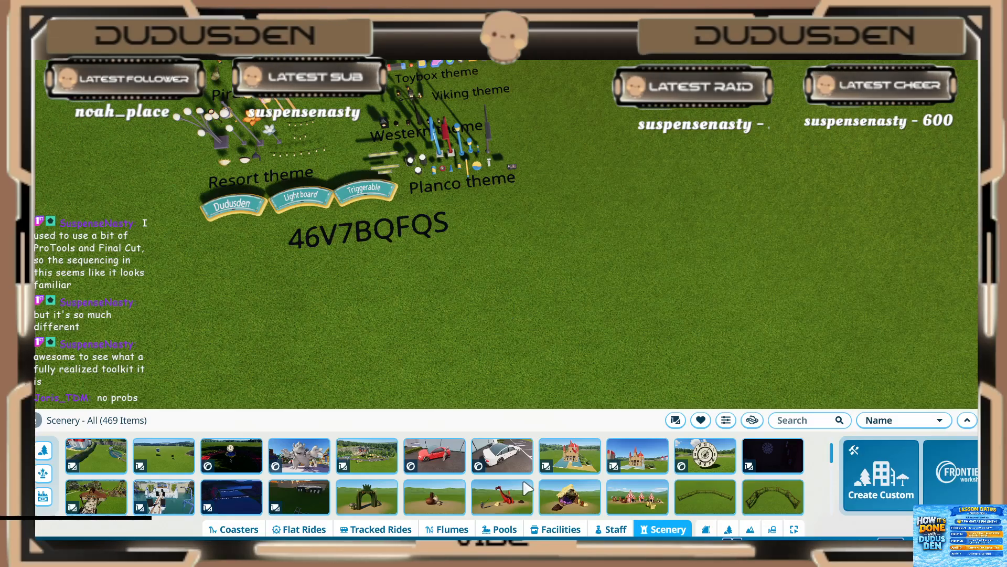
scroll(527, 487, down, 4)
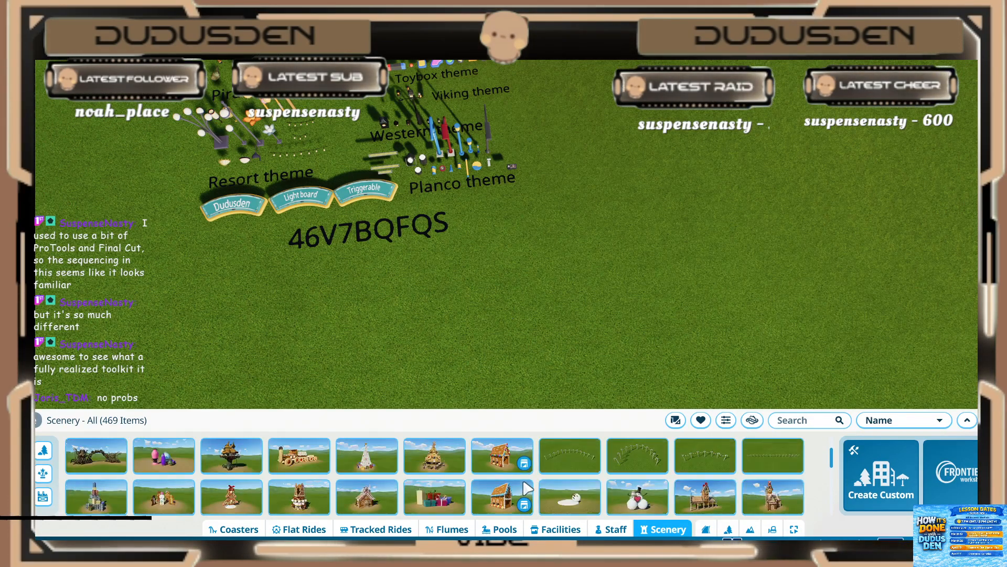
Step: Place the light board blueprint with the yellow base on the grass beside the existing themed light display
click(526, 485)
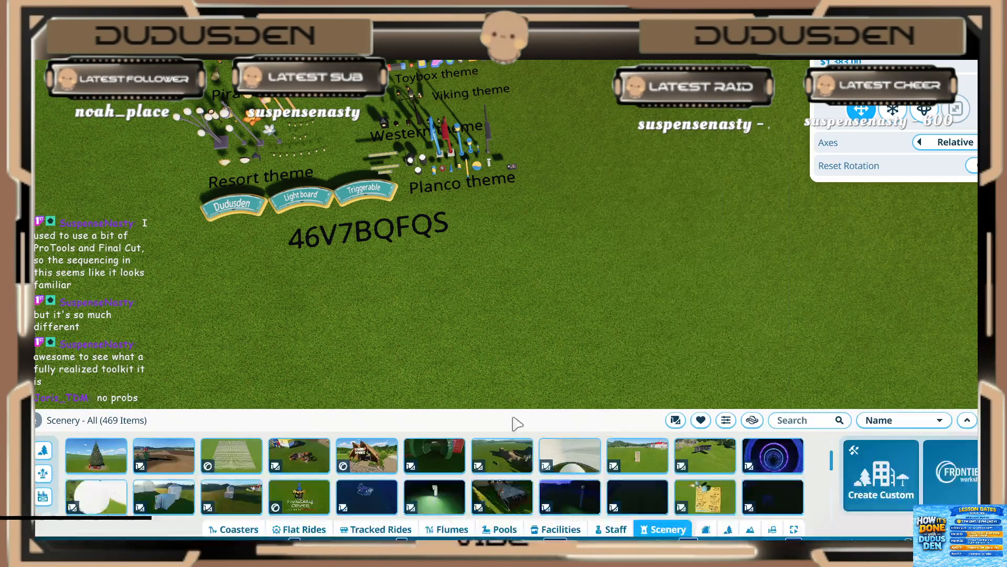
scroll(635, 205, down, 2)
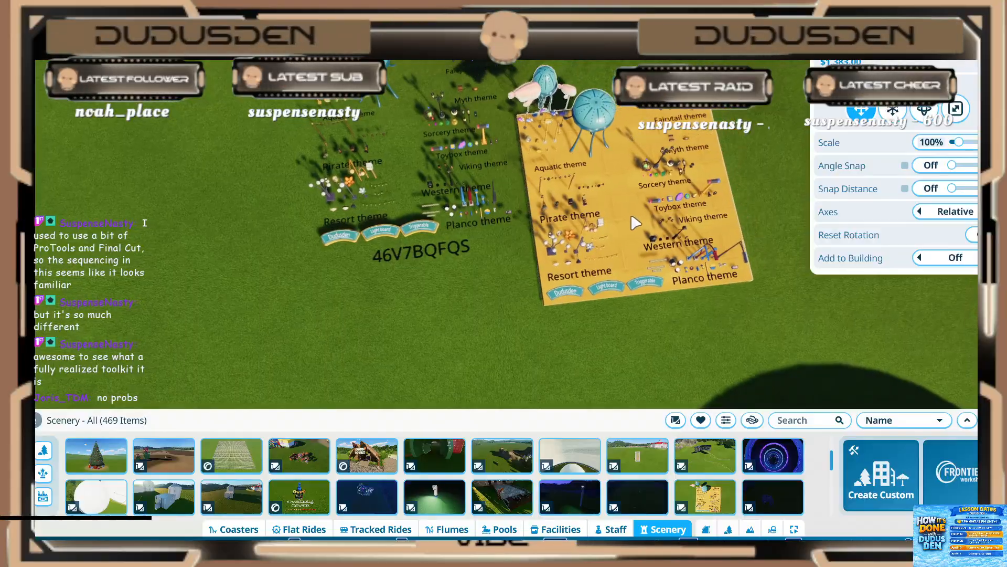
key(d)
key(w)
key(d)
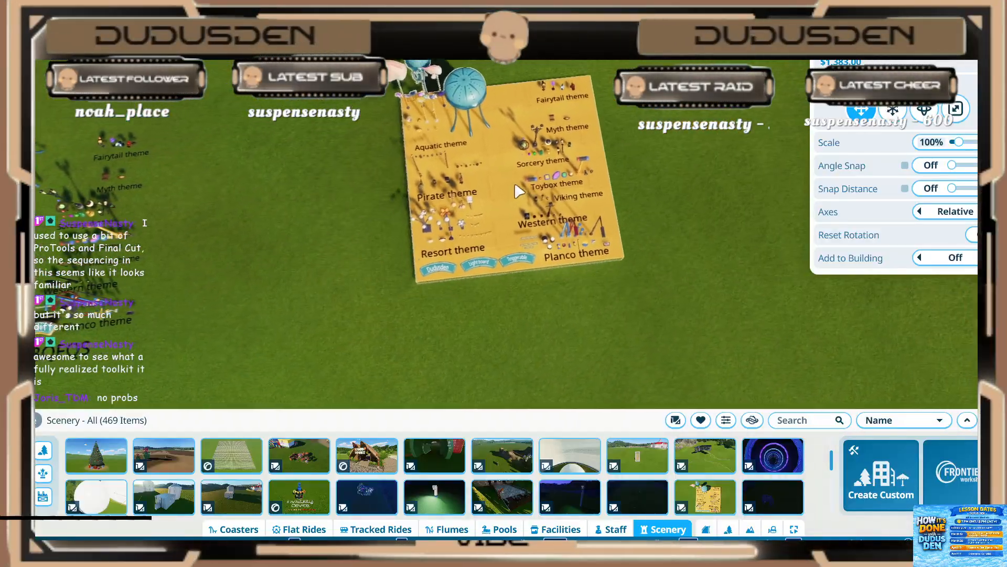
click(525, 179)
right_click(369, 226)
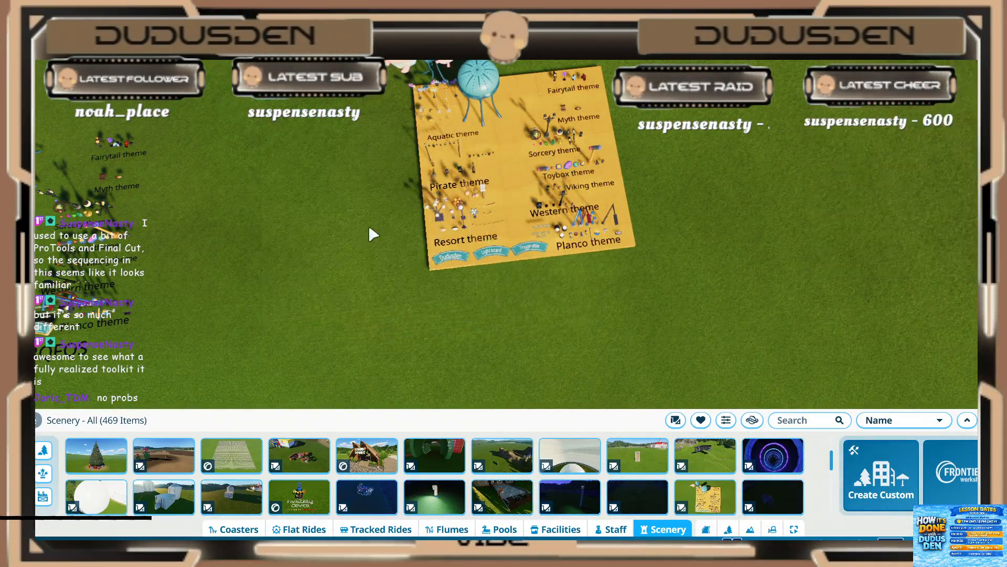
Step: Examine the placed light board up close, especially the Aquatic theme lights and jellyfish
scroll(359, 231, up, 3)
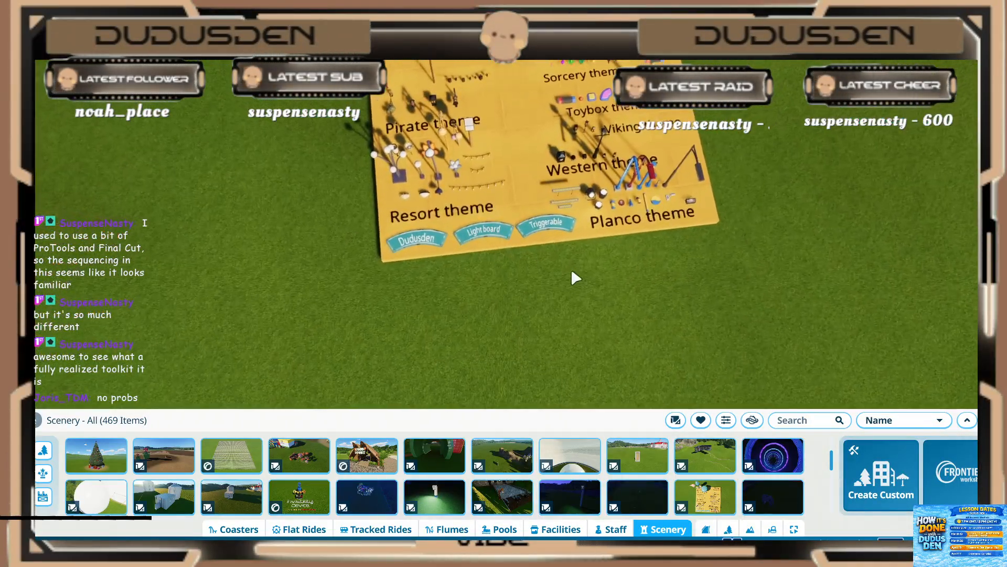
key(w)
key(d)
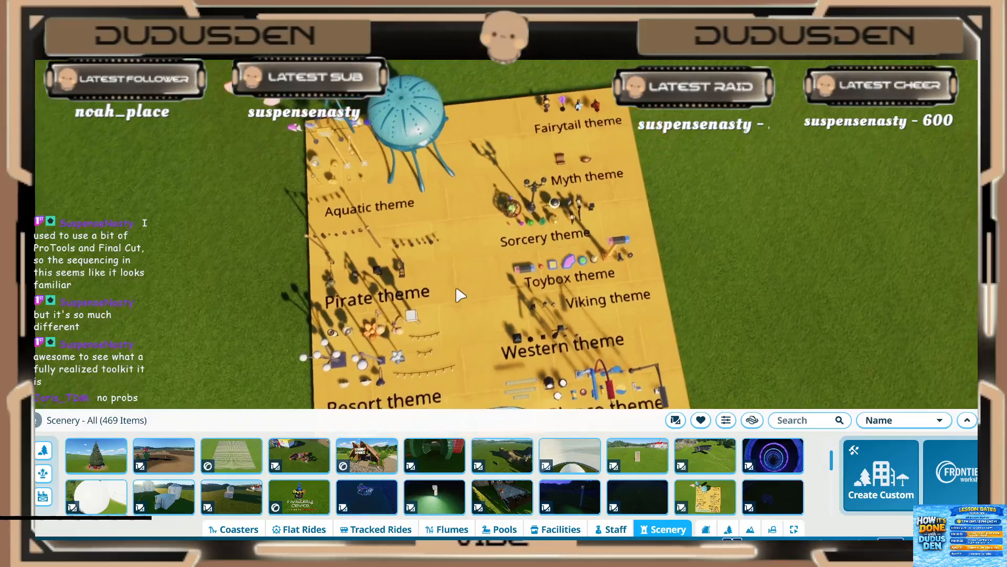
scroll(456, 281, up, 8)
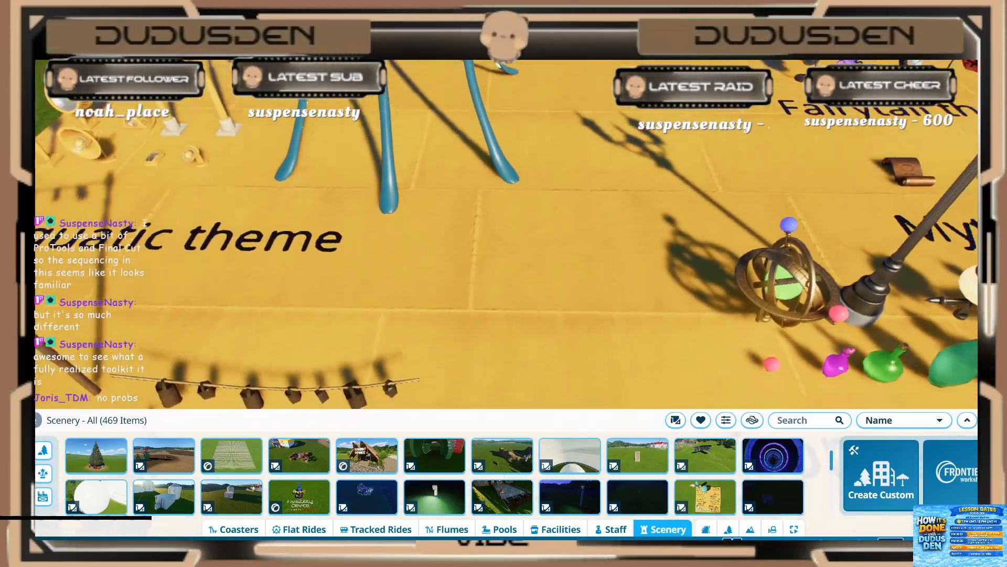
scroll(333, 260, down, 8)
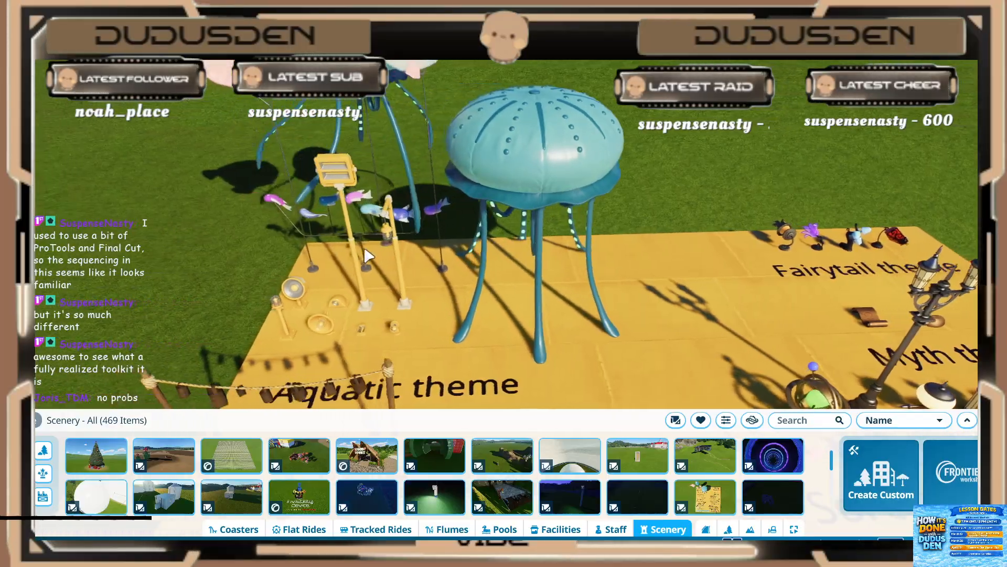
middle_drag(369, 256, 416, 326)
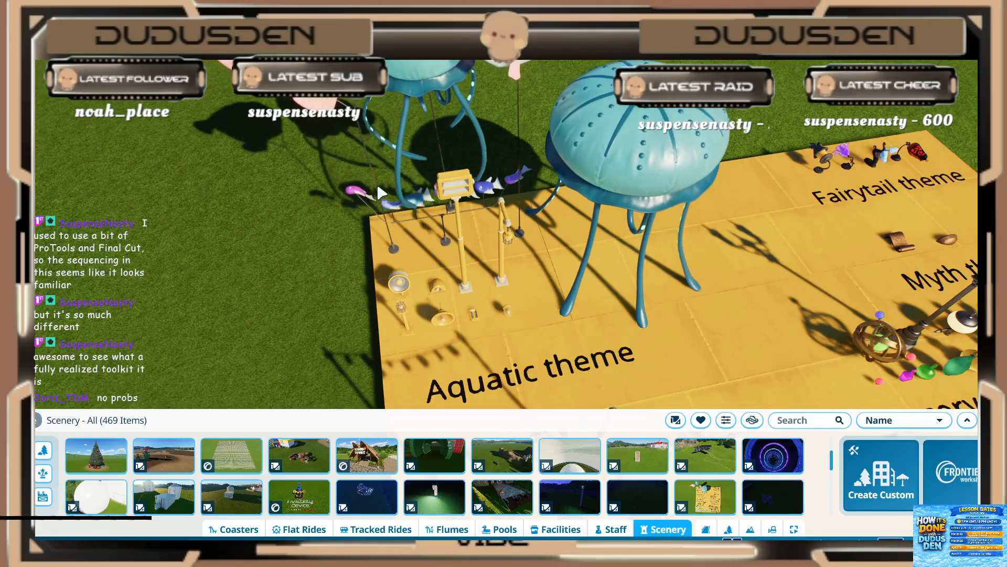
Step: Place the wide curved light-panel blueprint with its sequencers on the open grass past the yellow light board
middle_drag(365, 262, 472, 221)
middle_drag(373, 279, 495, 159)
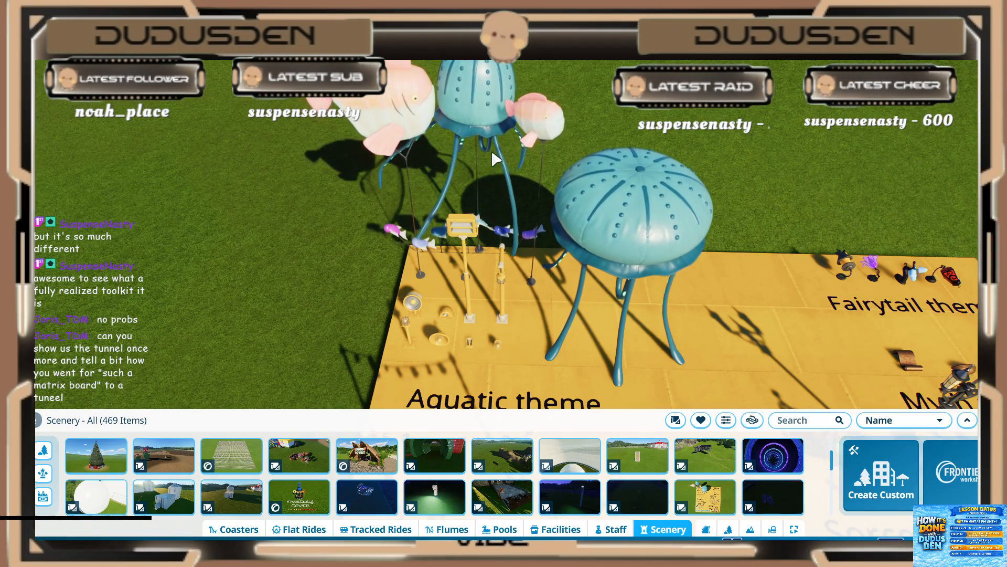
key(d)
scroll(567, 204, down, 1)
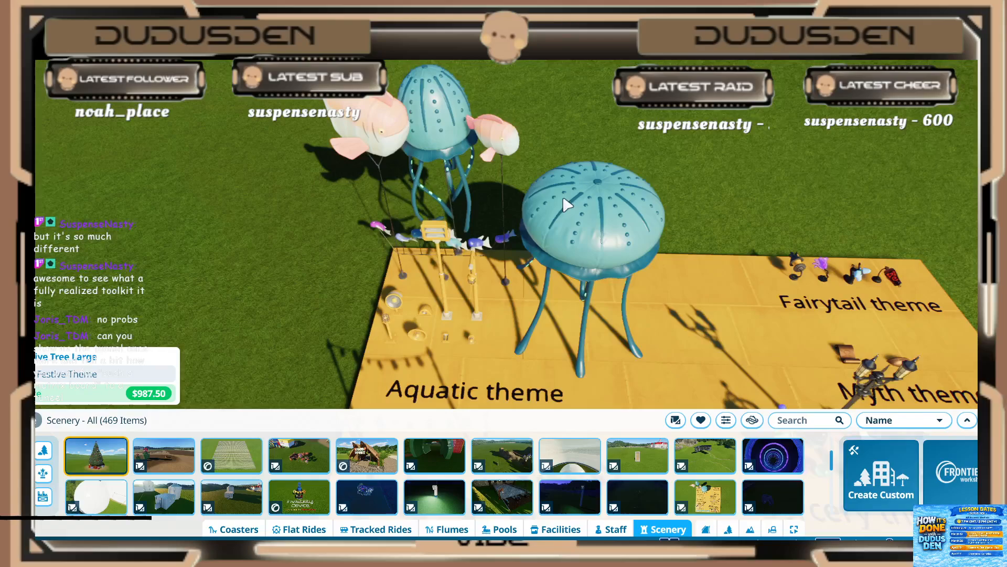
key(d)
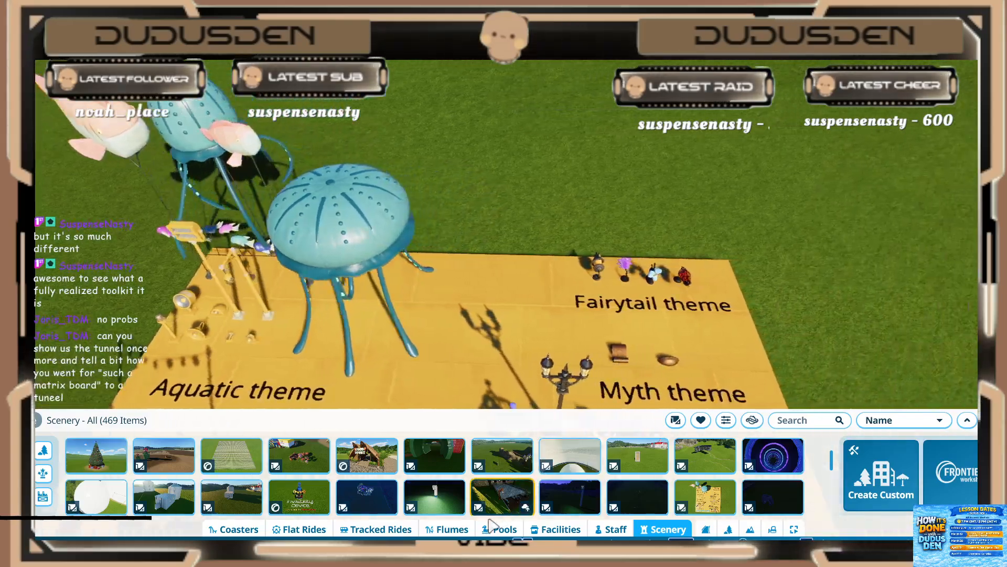
click(446, 457)
key(d)
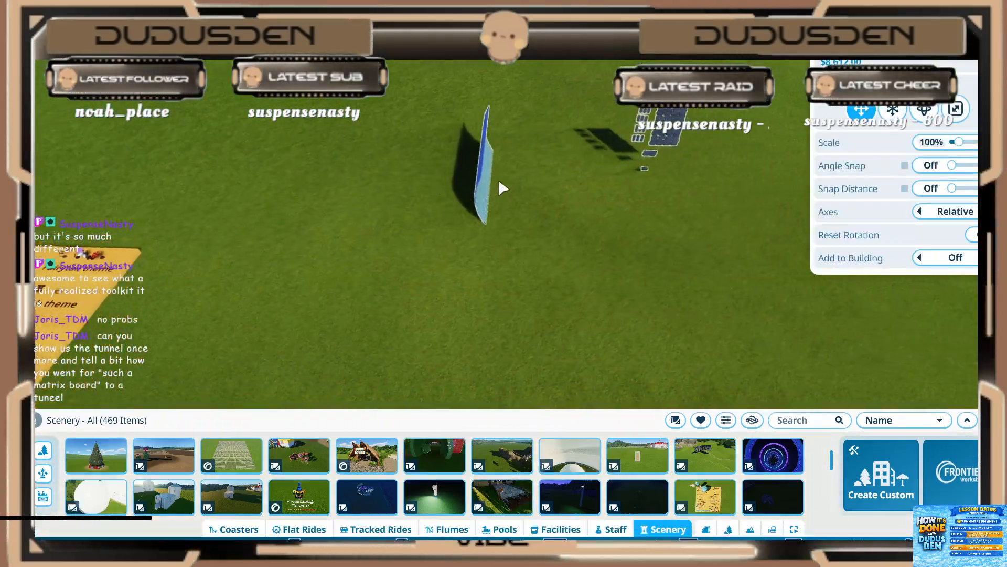
key(z)
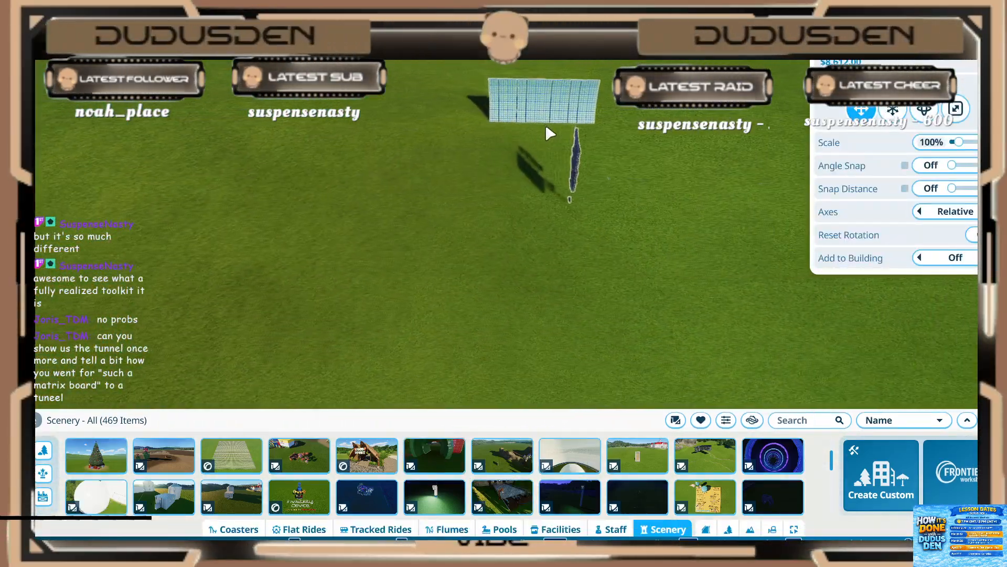
click(516, 172)
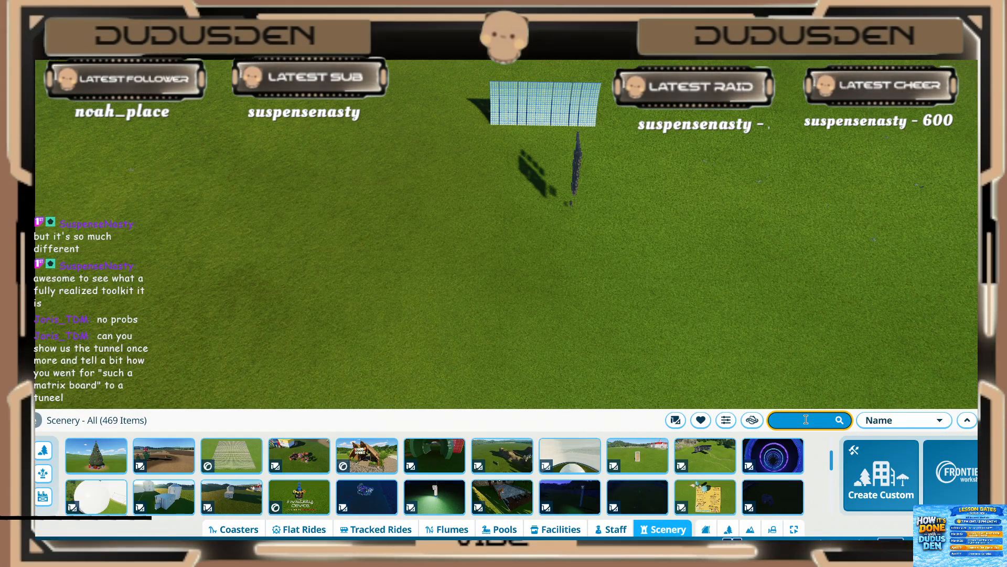
Step: Search the scenery blueprints for "qurt", clear the search, and browse the full list for the tunnel's light pieces
text(qurt)
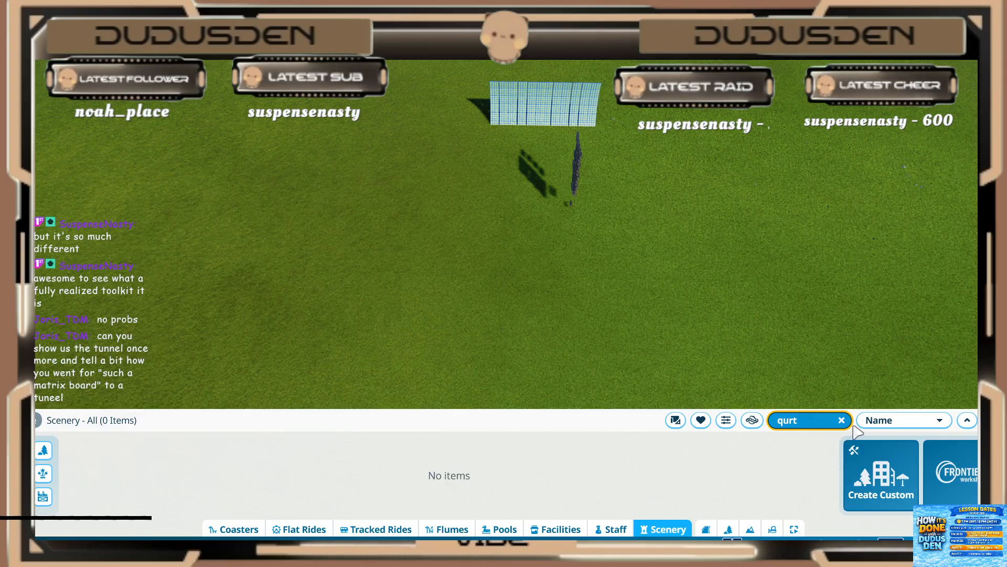
click(842, 420)
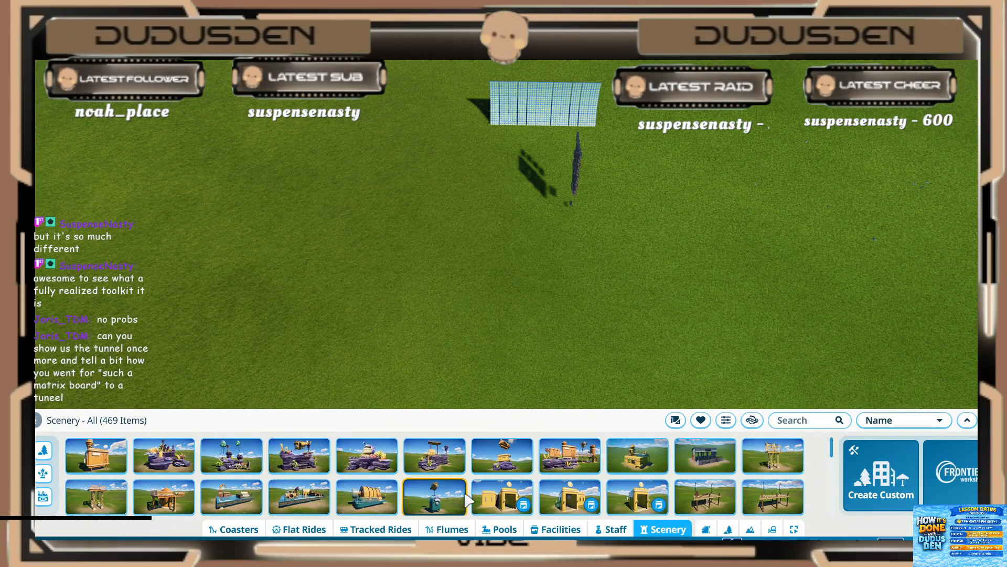
scroll(468, 498, down, 2)
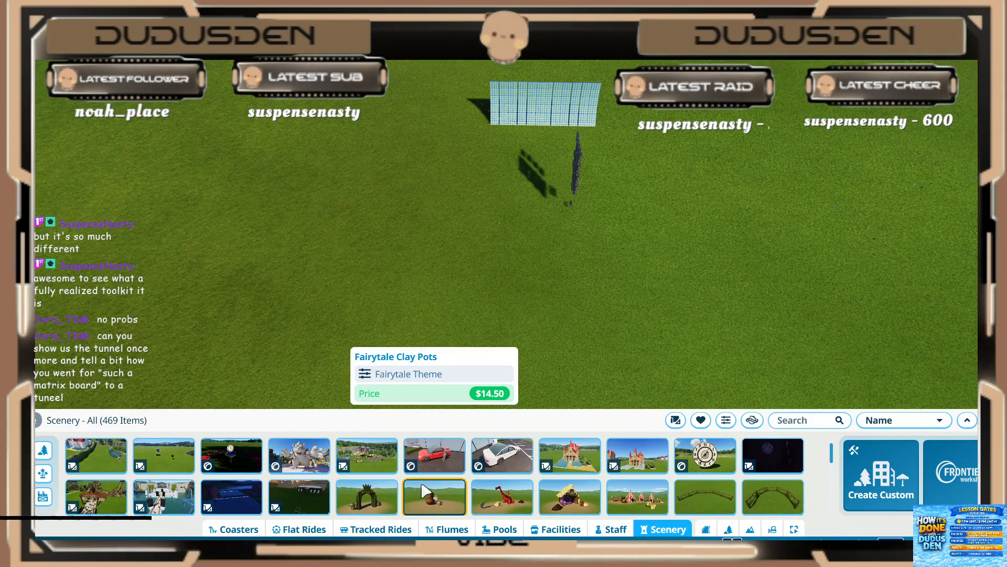
mouse_move(376, 475)
scroll(373, 478, down, 5)
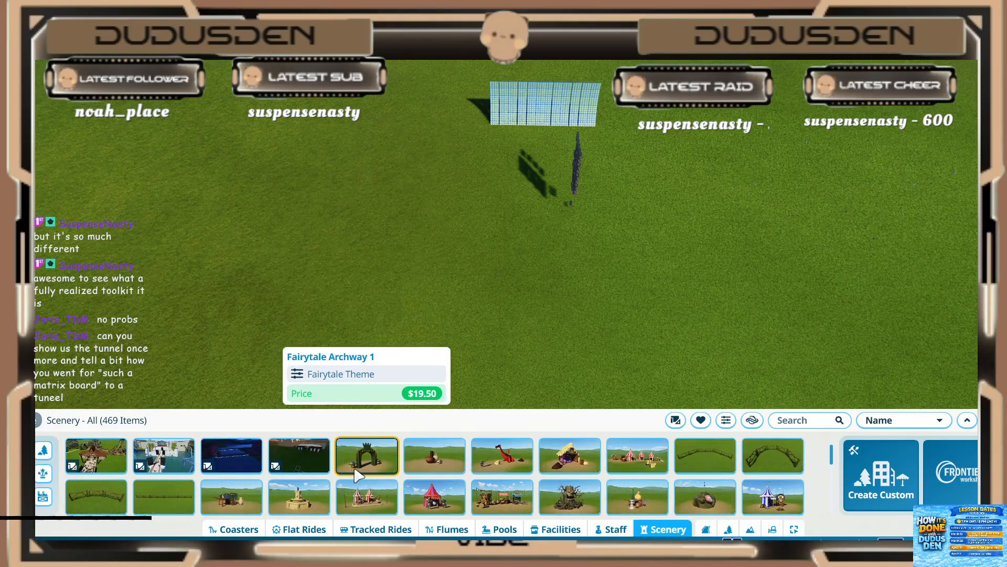
scroll(330, 489, down, 5)
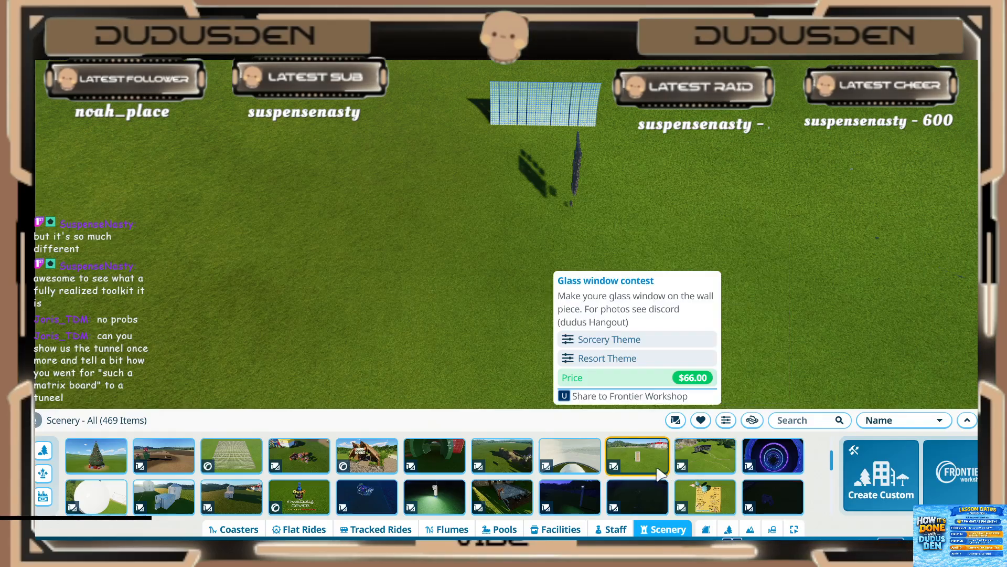
scroll(638, 457, down, 1)
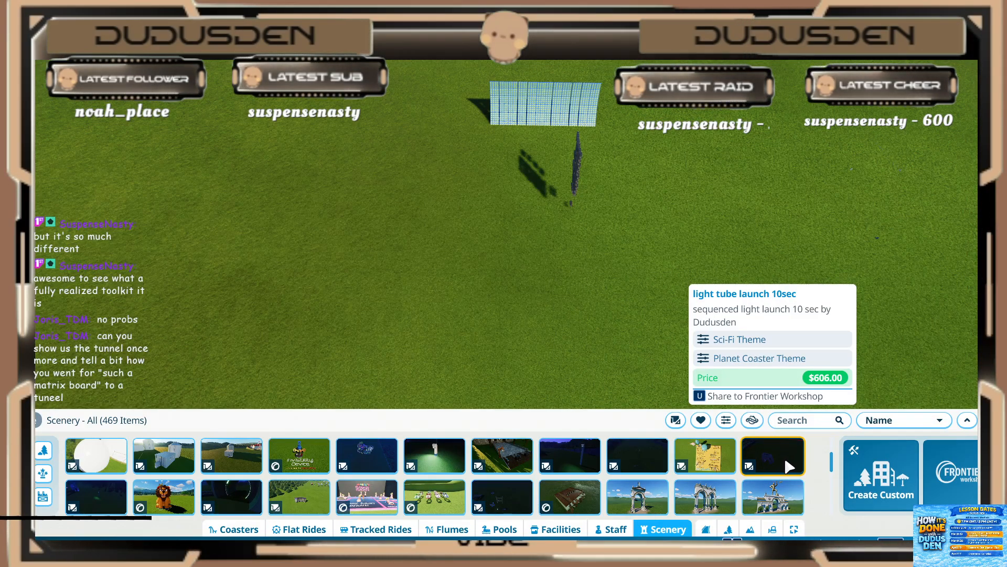
click(789, 466)
key(Escape)
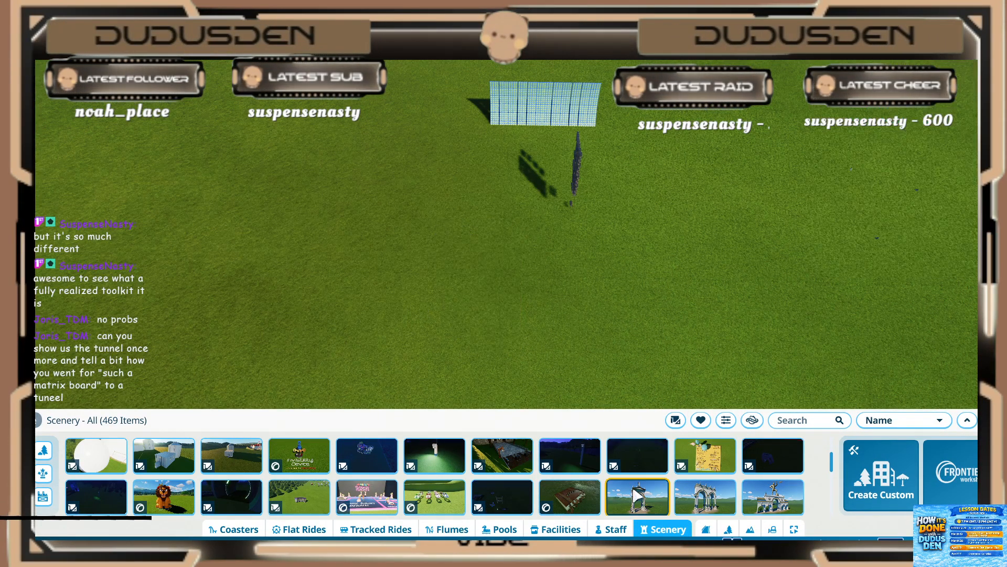
click(645, 466)
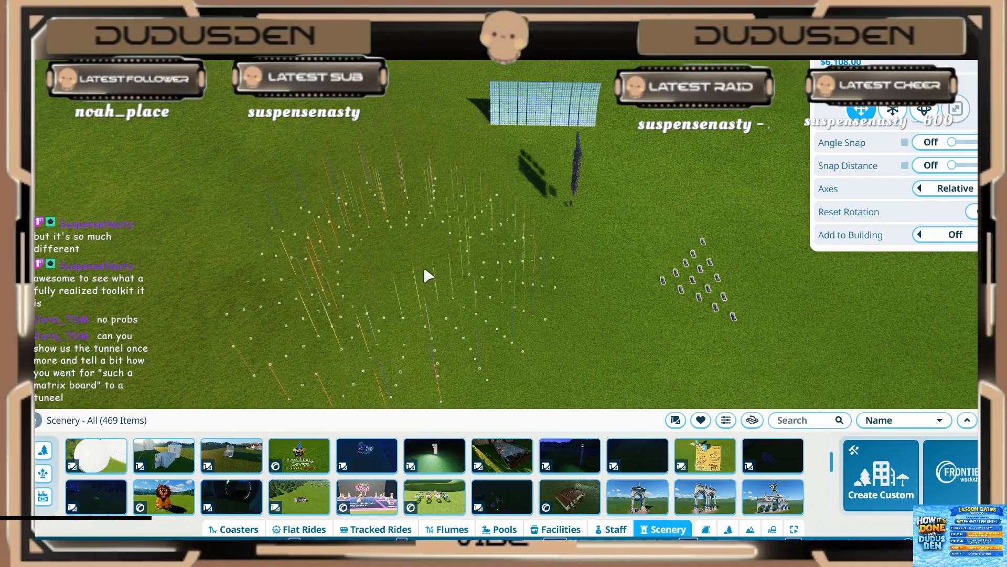
key(Escape)
Step: Place the narrow curved light-strip blueprint on the grass beside the wide light panel
right_drag(494, 328, 496, 319)
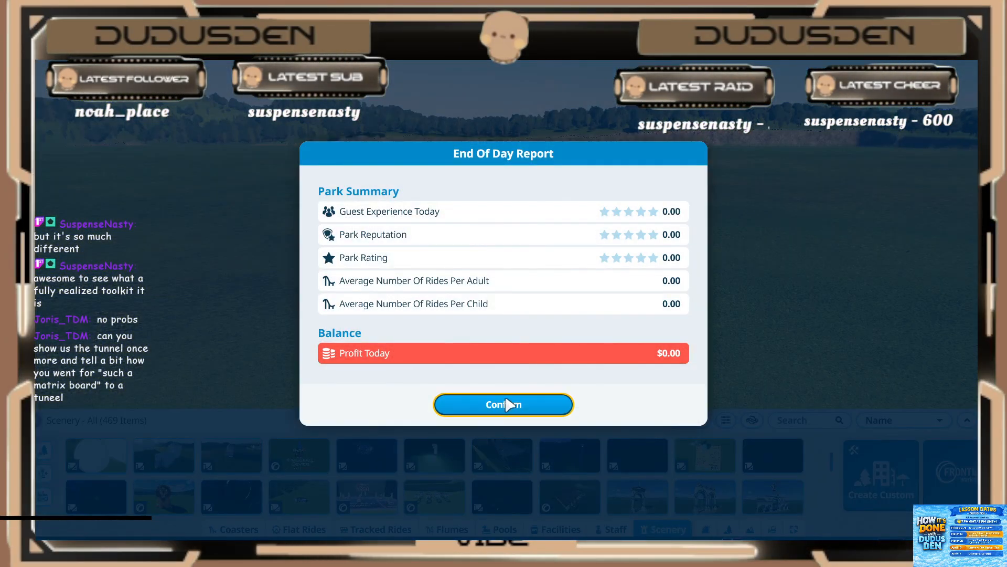
click(506, 404)
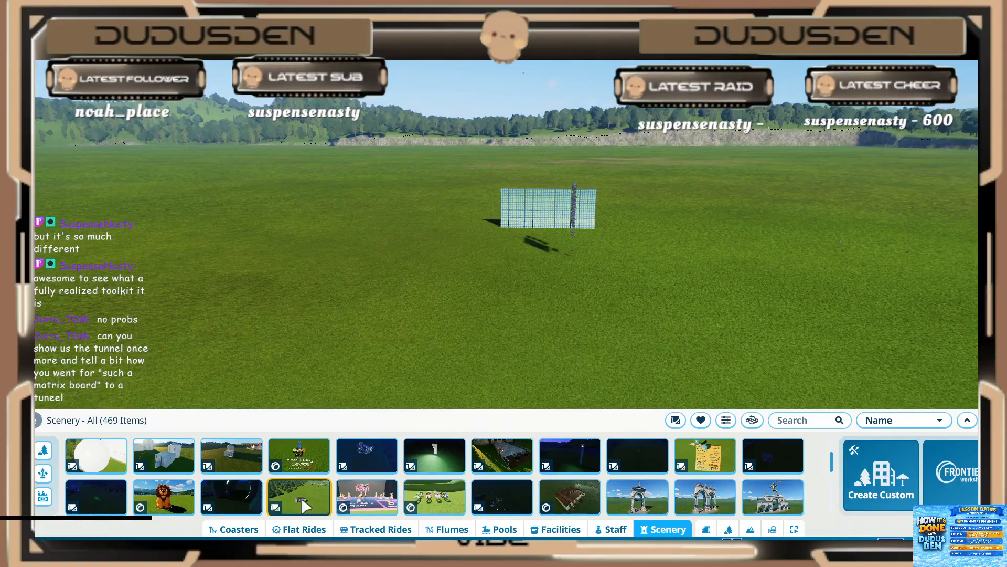
click(231, 479)
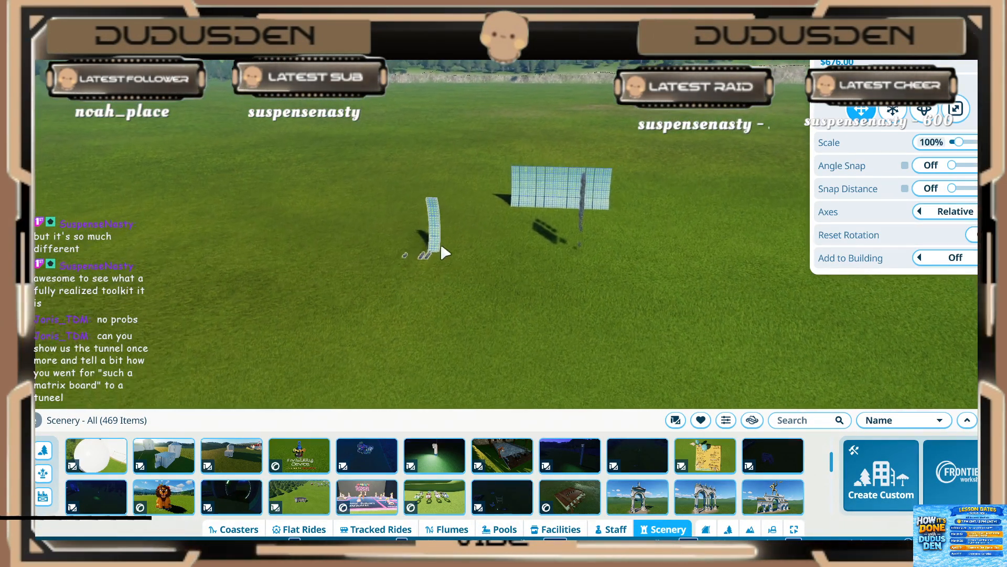
key(z)
right_click(421, 310)
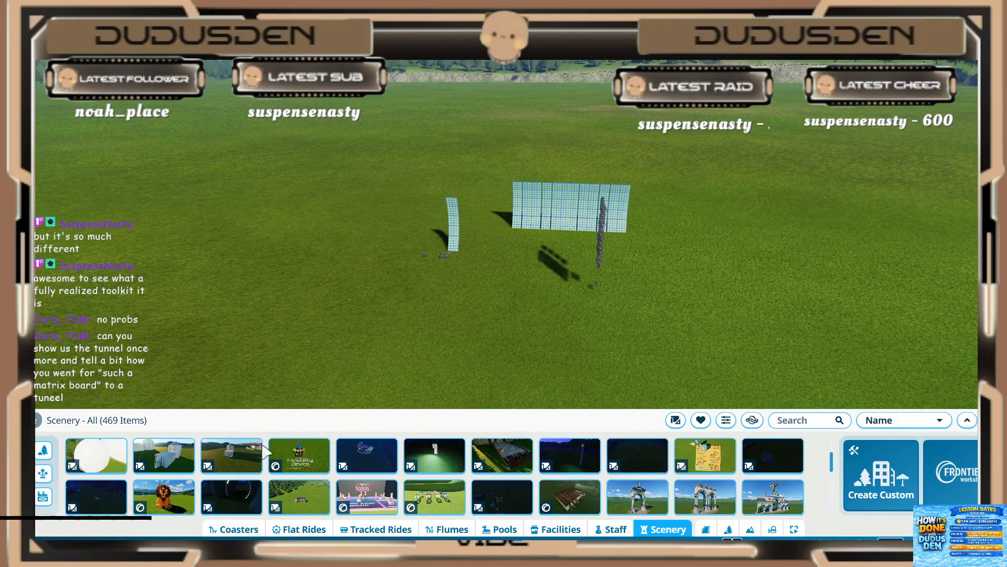
click(100, 503)
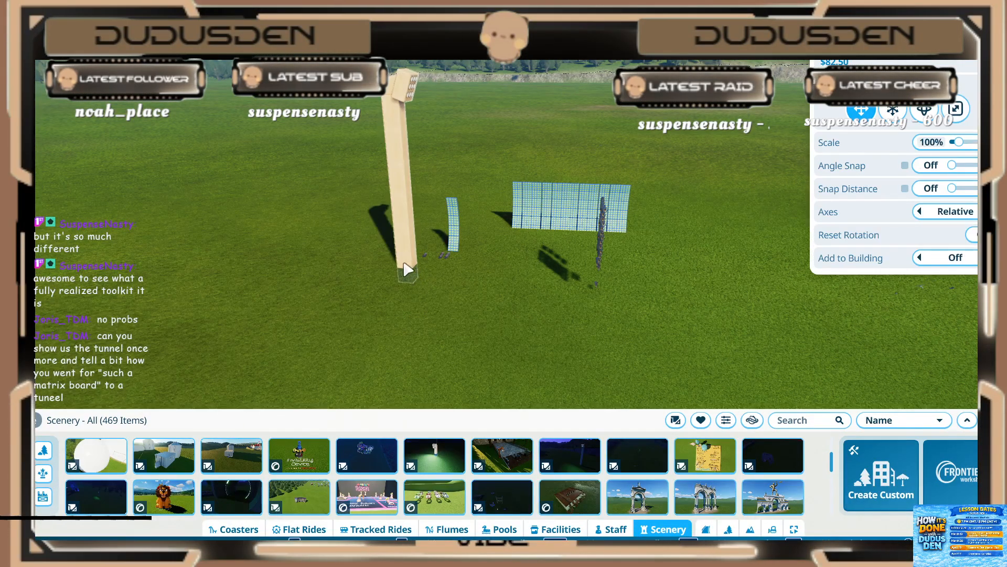
right_click(380, 264)
click(778, 467)
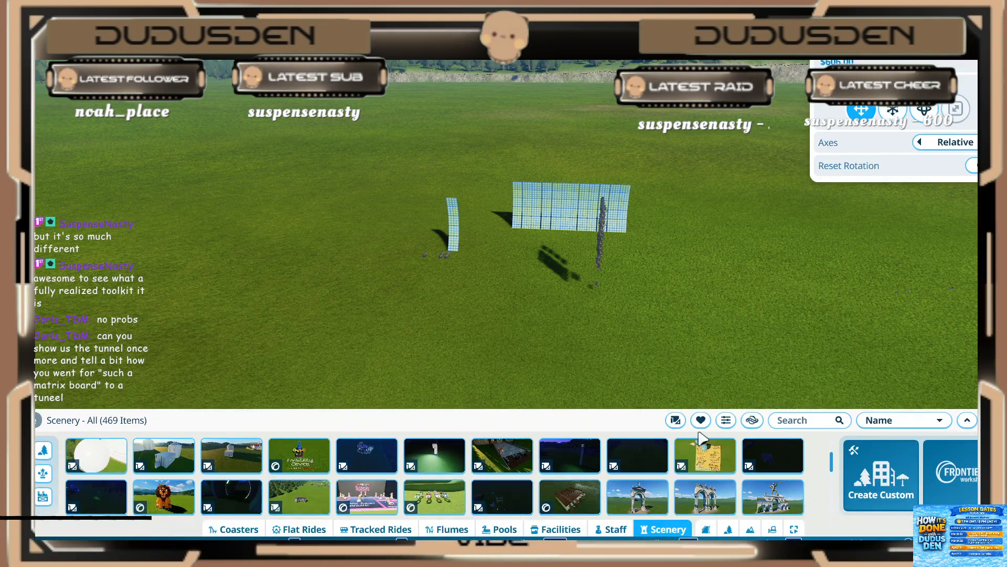
right_click(603, 389)
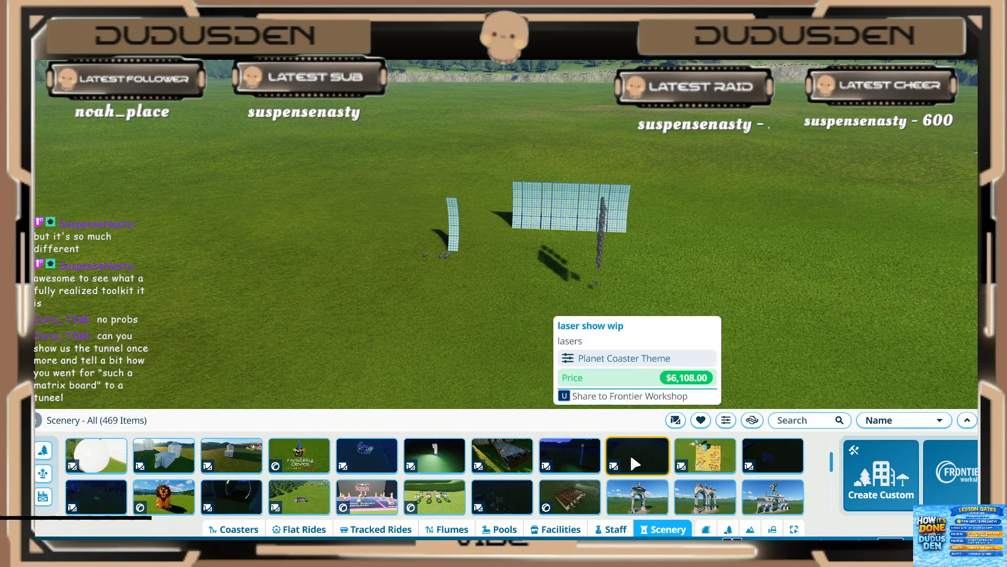
Step: Find the "pipe left down" sequencing blueprint and place one copy on the grass beside the other curved light strip
scroll(637, 462, down, 1)
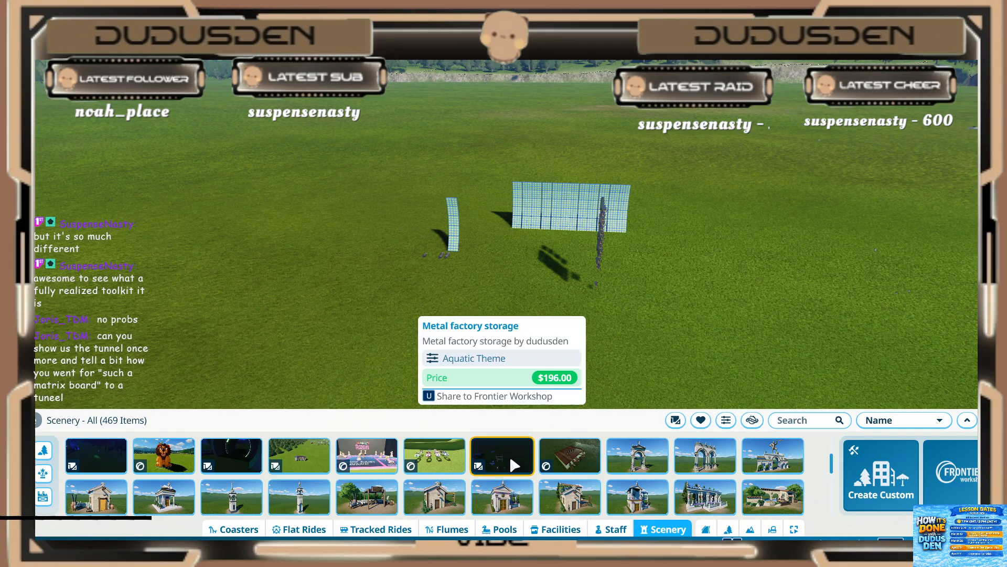
scroll(514, 465, down, 4)
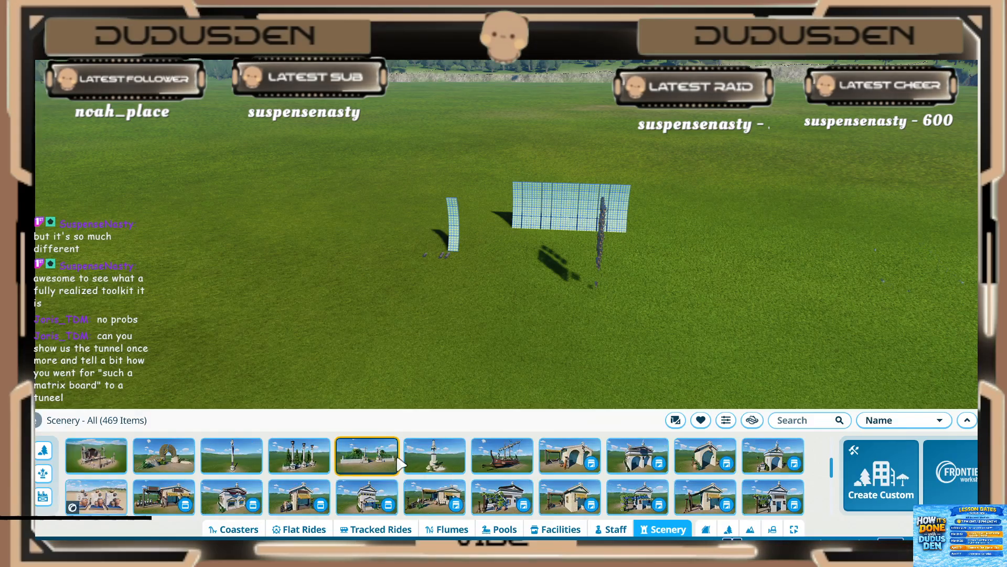
scroll(401, 464, down, 1)
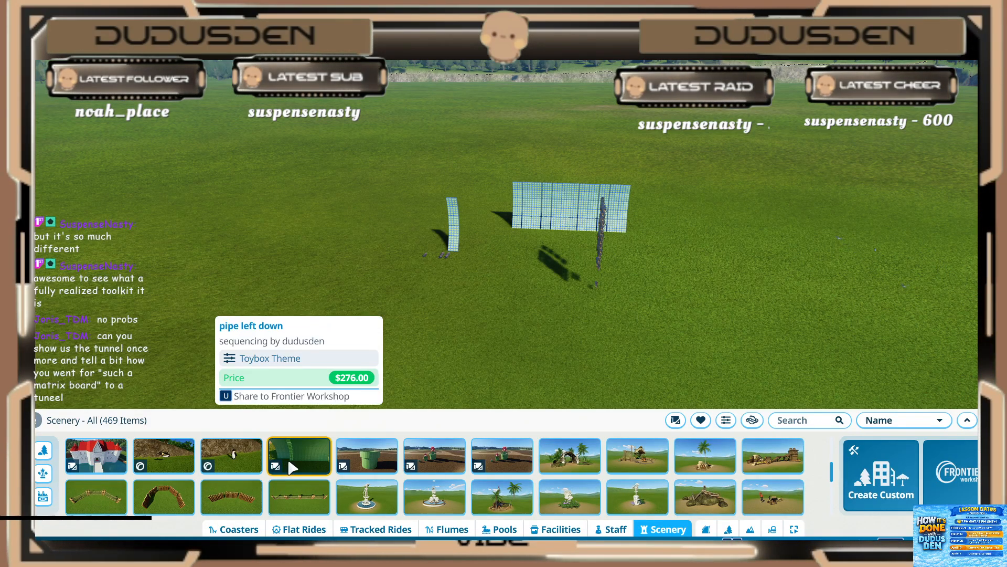
click(292, 465)
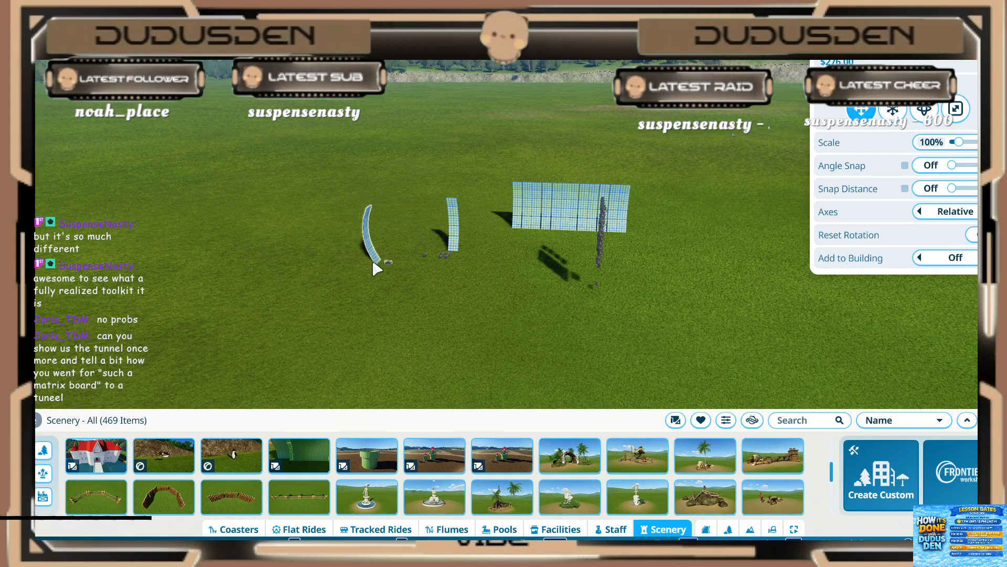
middle_drag(410, 332, 410, 216)
scroll(442, 328, up, 3)
click(415, 203)
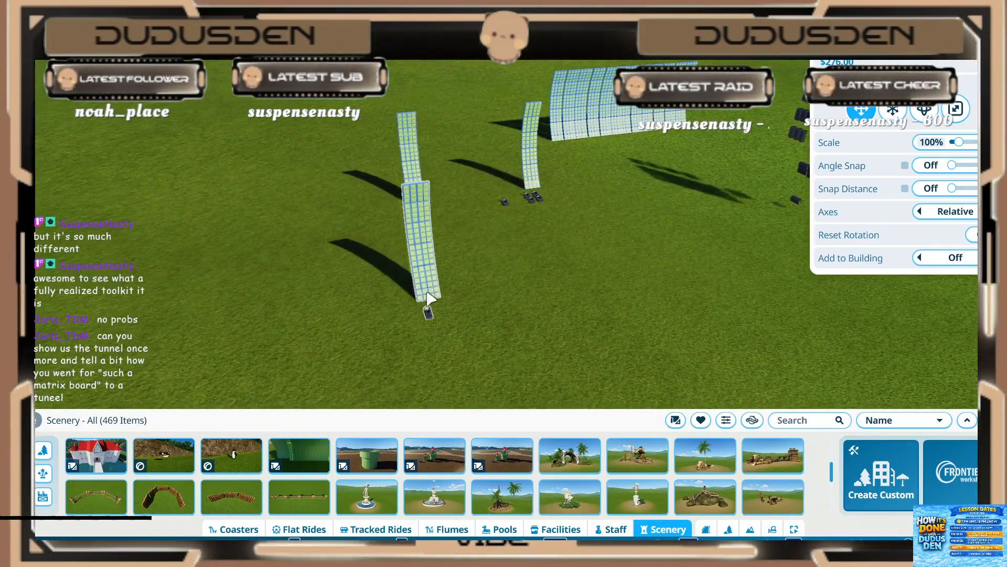
key(Escape)
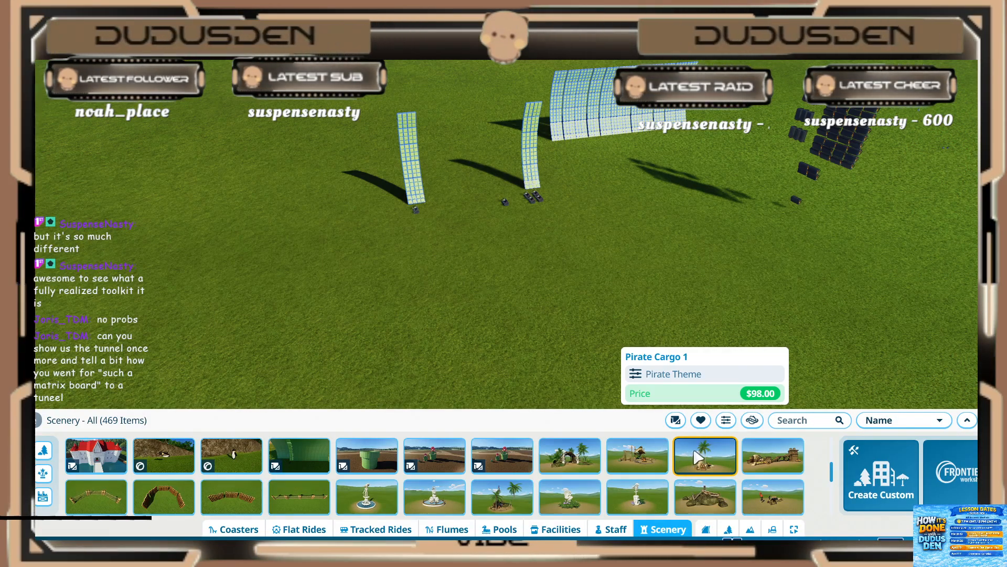
Step: Browse the full scenery blueprint list for the tunnel and search it for "nin"
scroll(714, 461, down, 5)
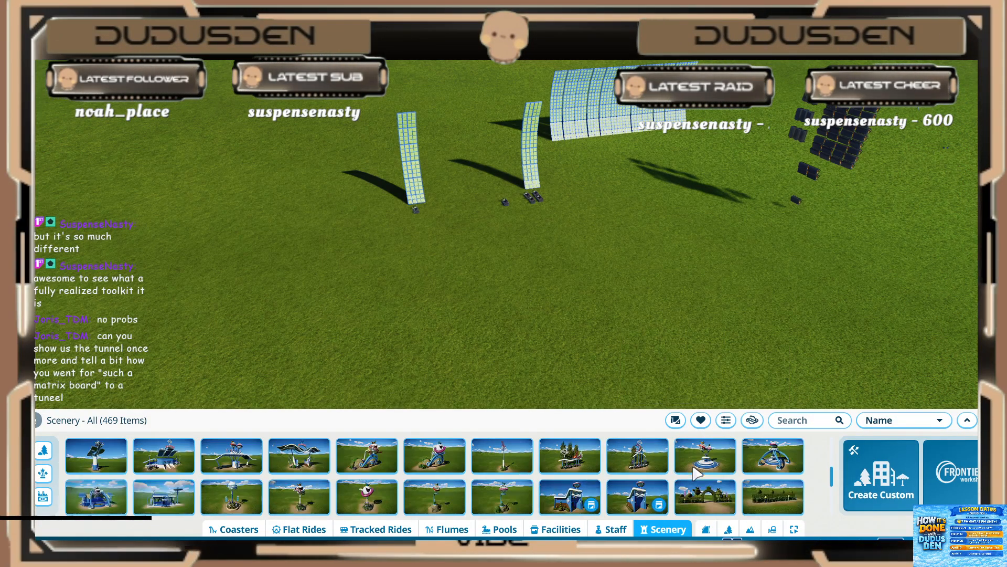
scroll(445, 472, down, 1)
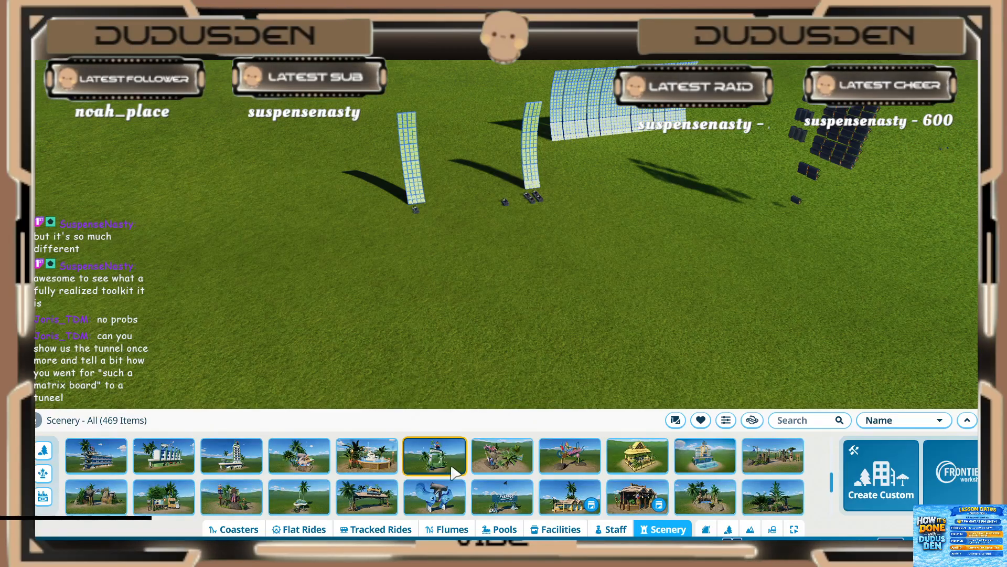
scroll(493, 477, down, 3)
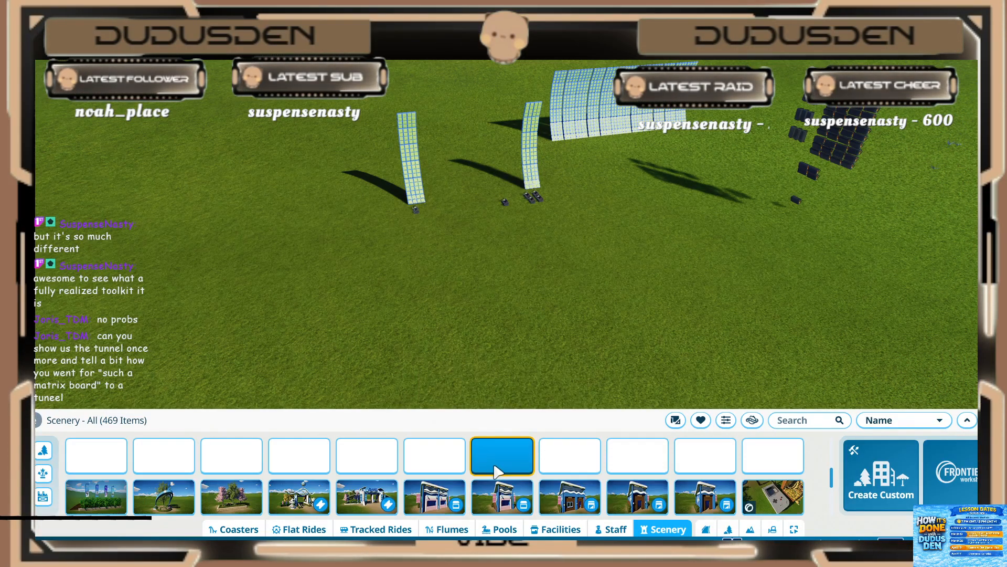
scroll(498, 475, up, 5)
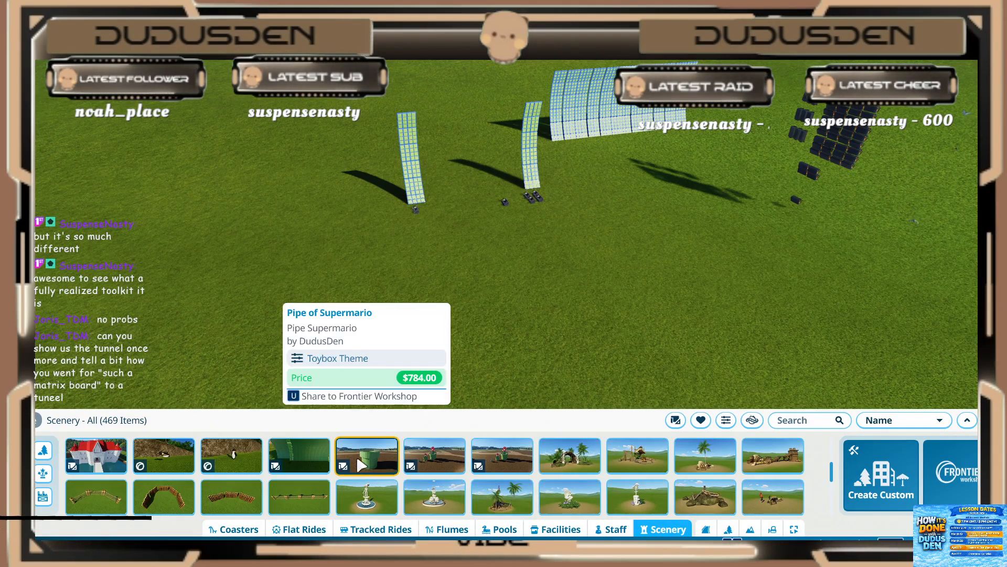
scroll(536, 483, up, 1)
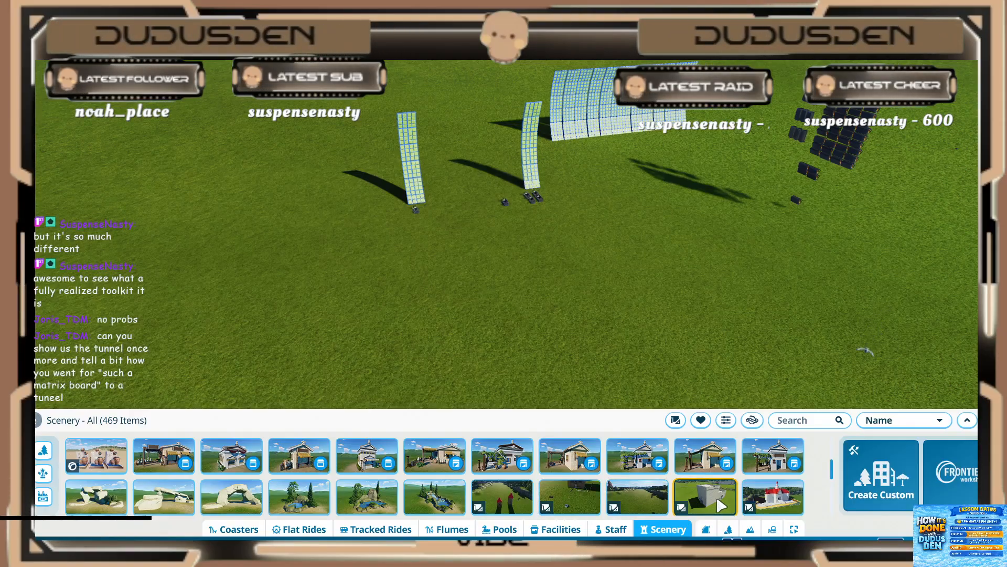
scroll(421, 493, up, 2)
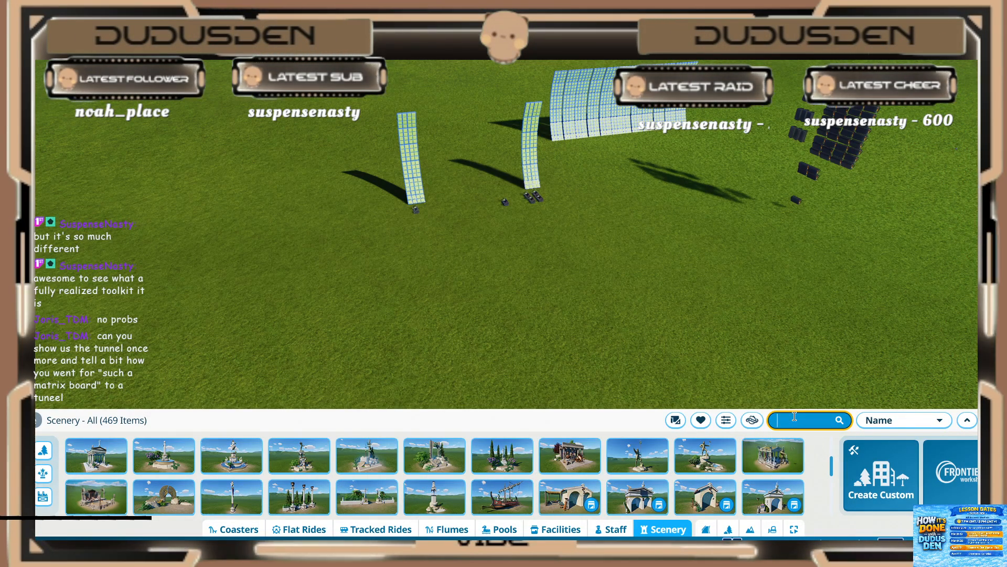
text(nin)
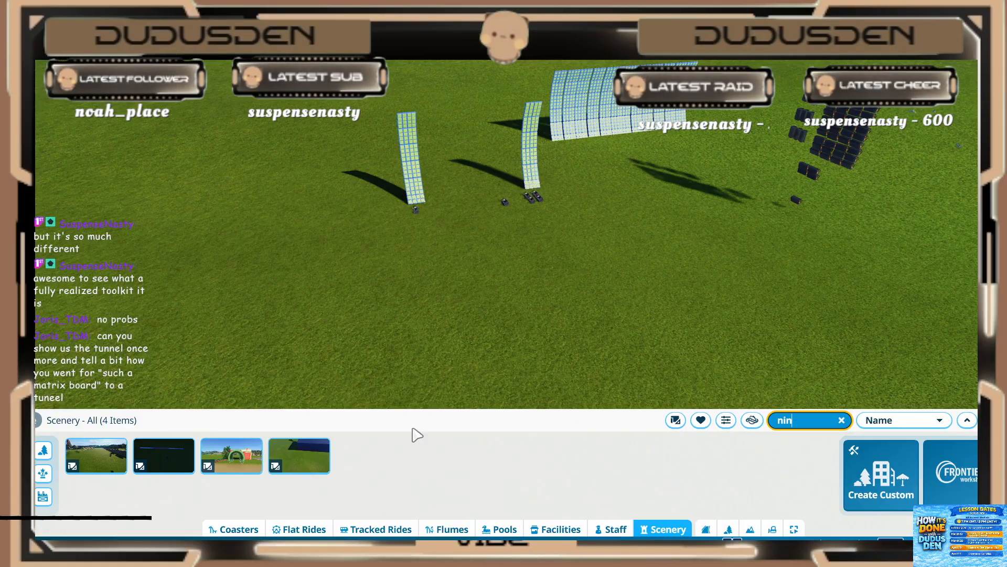
Step: Place the blueprint with the green tunnel and red building on the grass past the wide curved light panel, rotated to face the open field
click(239, 465)
scroll(271, 124, down, 3)
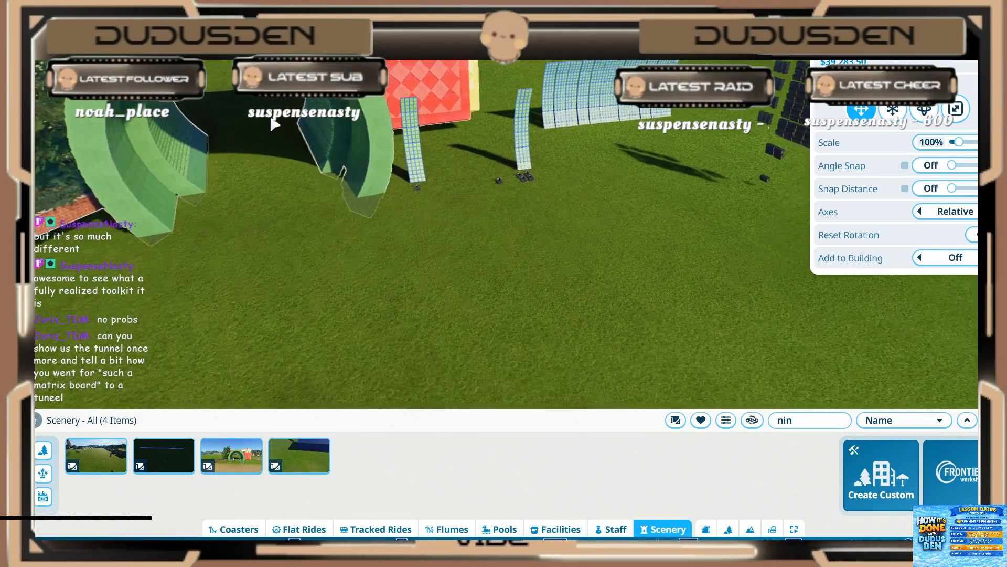
key(d)
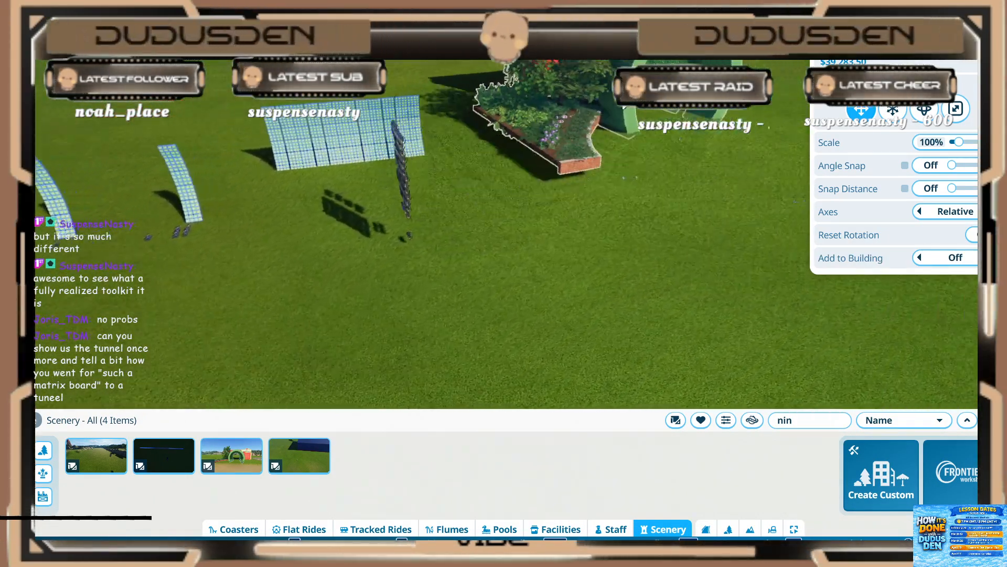
key(z)
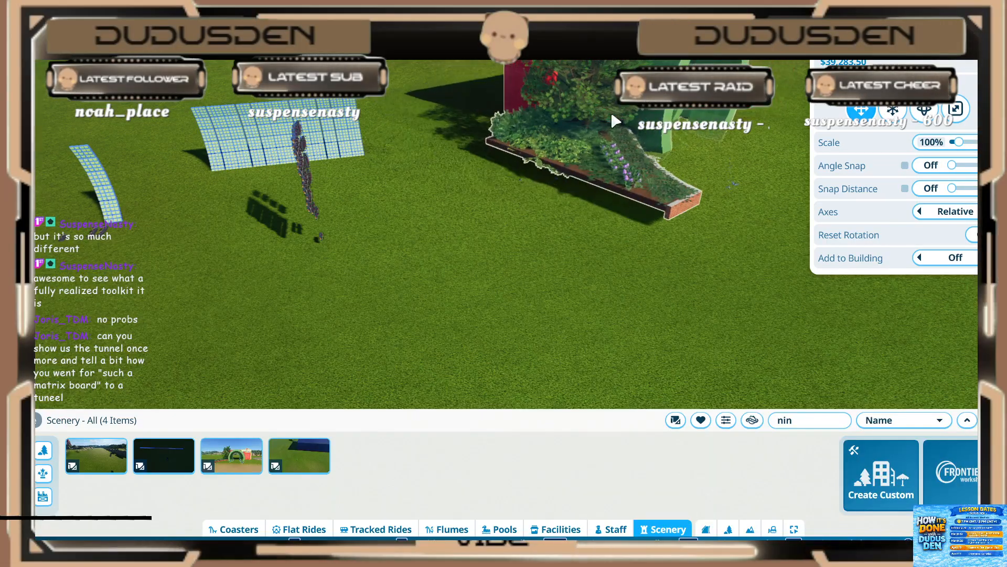
key(z)
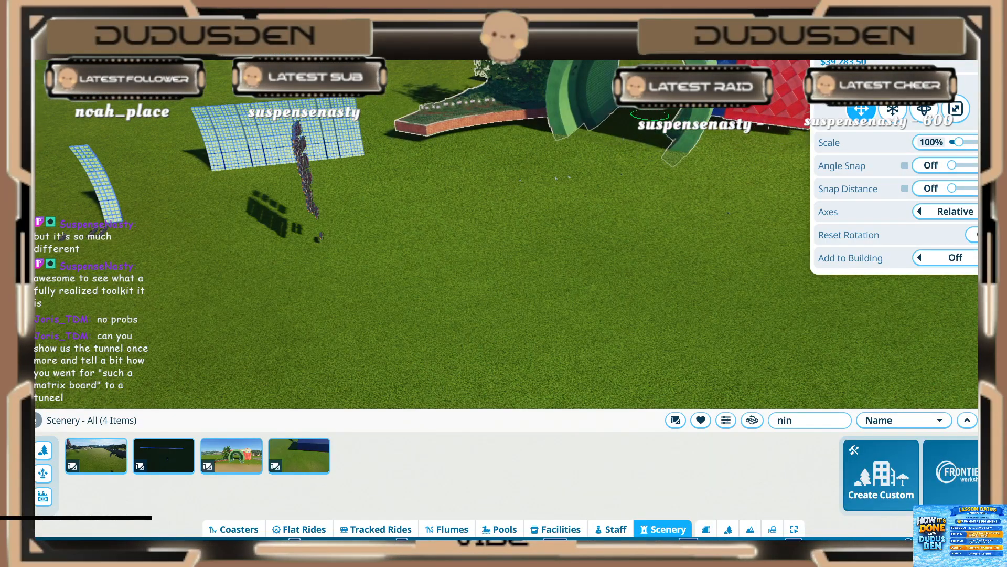
click(650, 115)
Step: Open the single-sequencer curved strip's scenery group for editing and bring up the "lower quarter left" trigger sequence
key(a)
middle_drag(555, 201, 465, 214)
key(w)
key(w)
key(a)
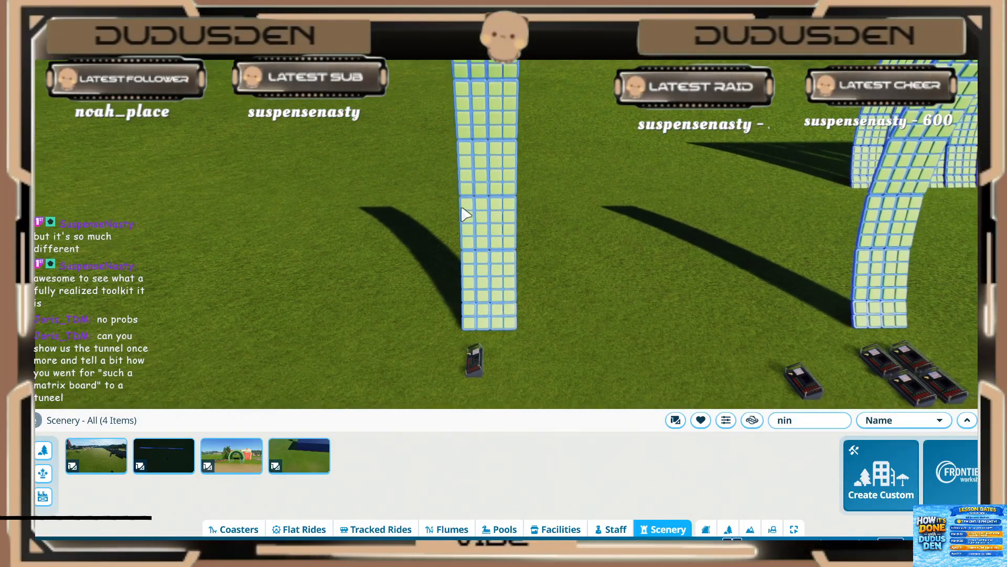
click(478, 356)
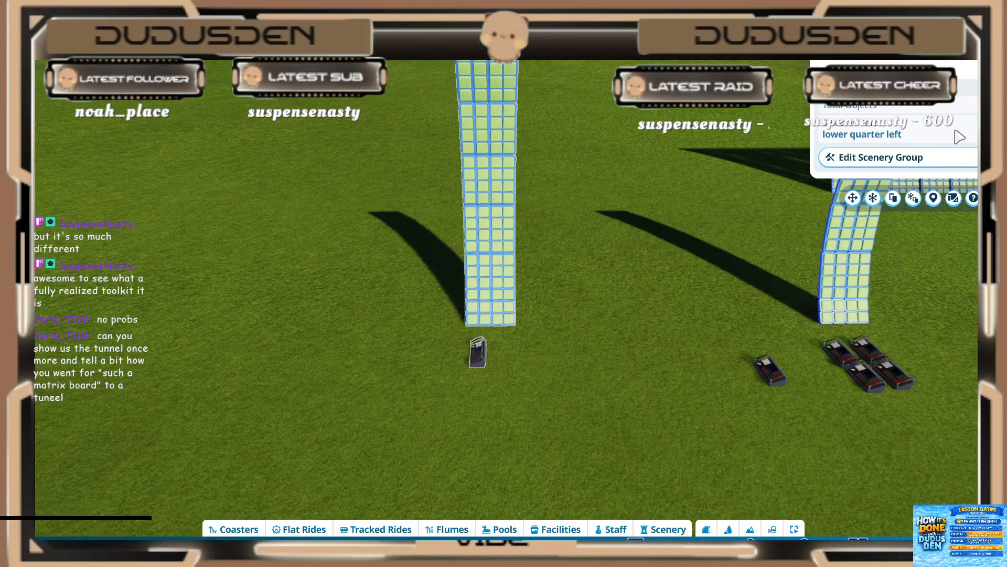
click(894, 166)
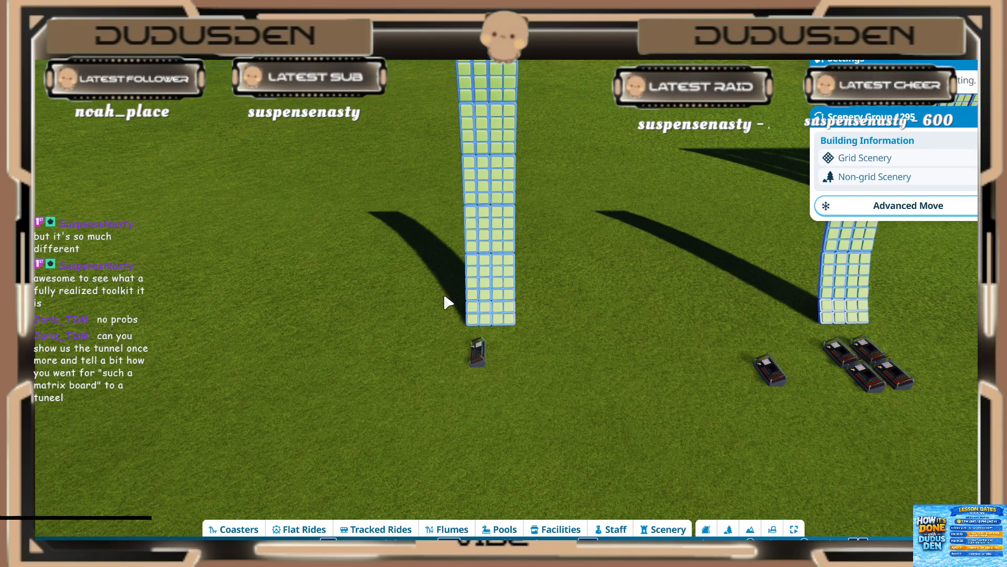
click(480, 352)
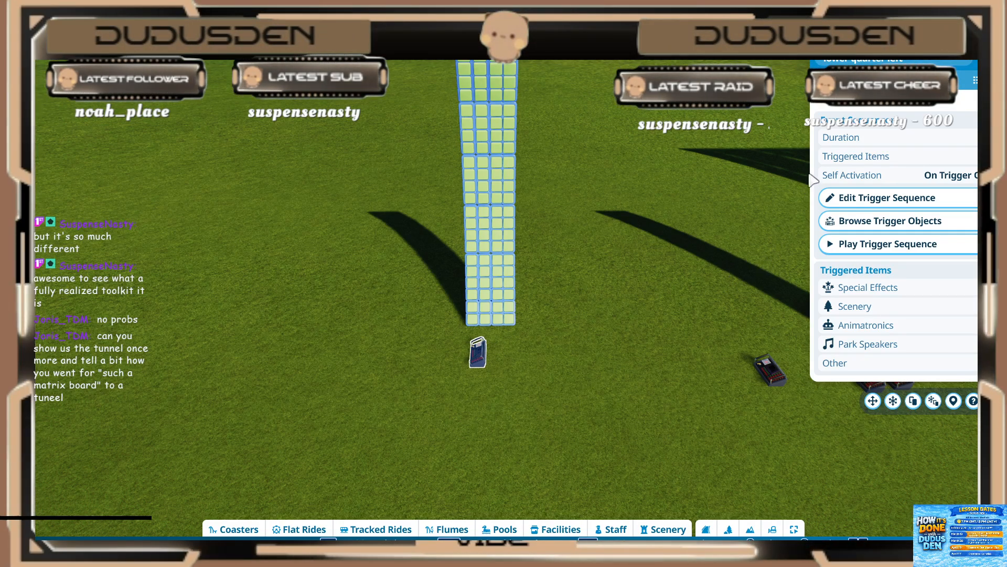
click(872, 200)
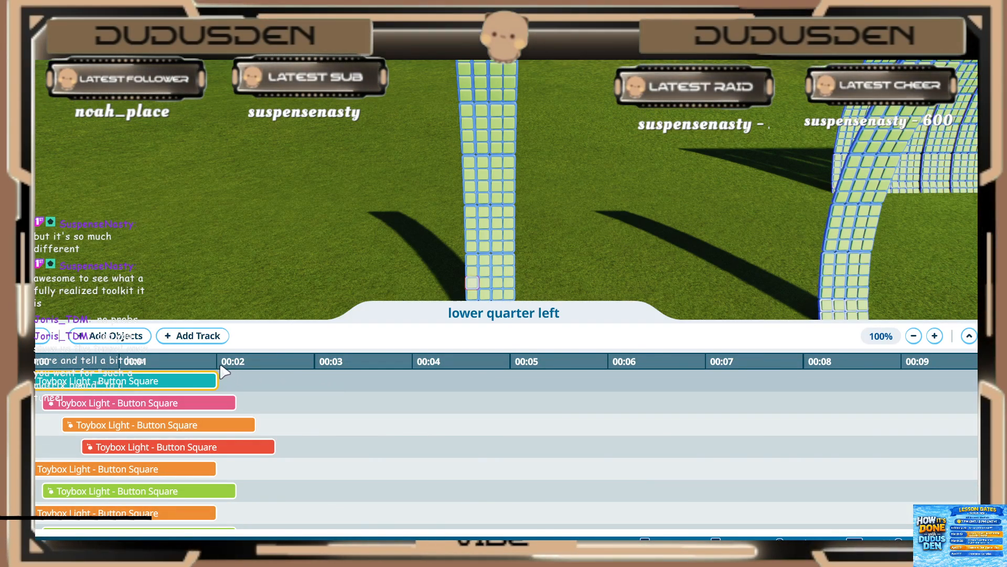
Step: Check the first light event's activation settings and which lights on the strip the first four events control
click(123, 385)
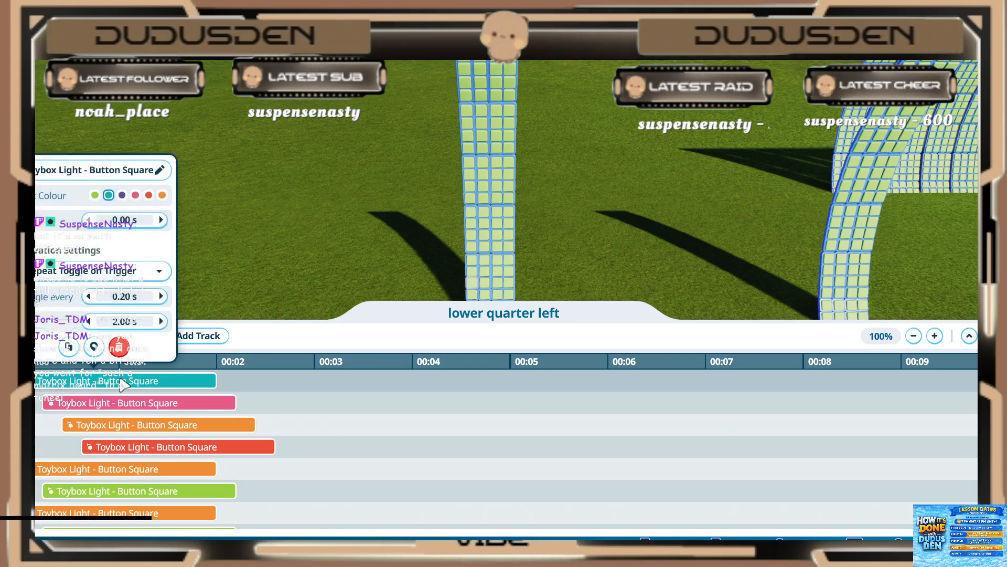
click(327, 240)
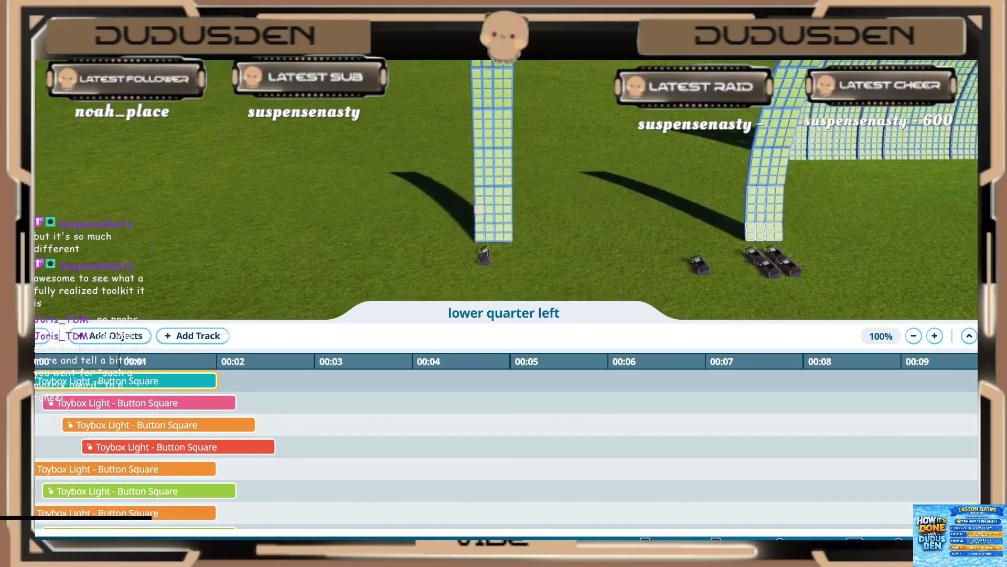
click(101, 405)
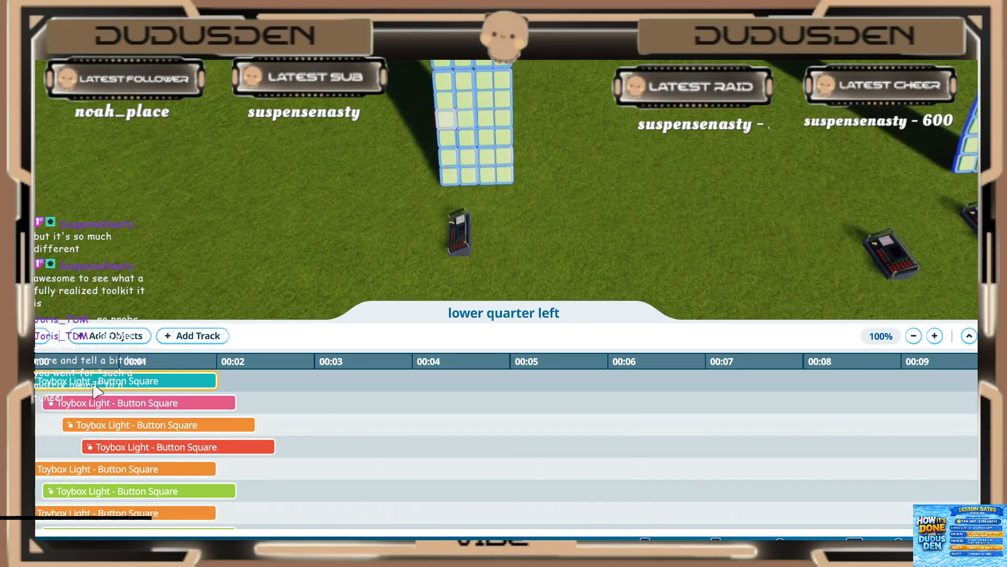
click(115, 424)
click(120, 447)
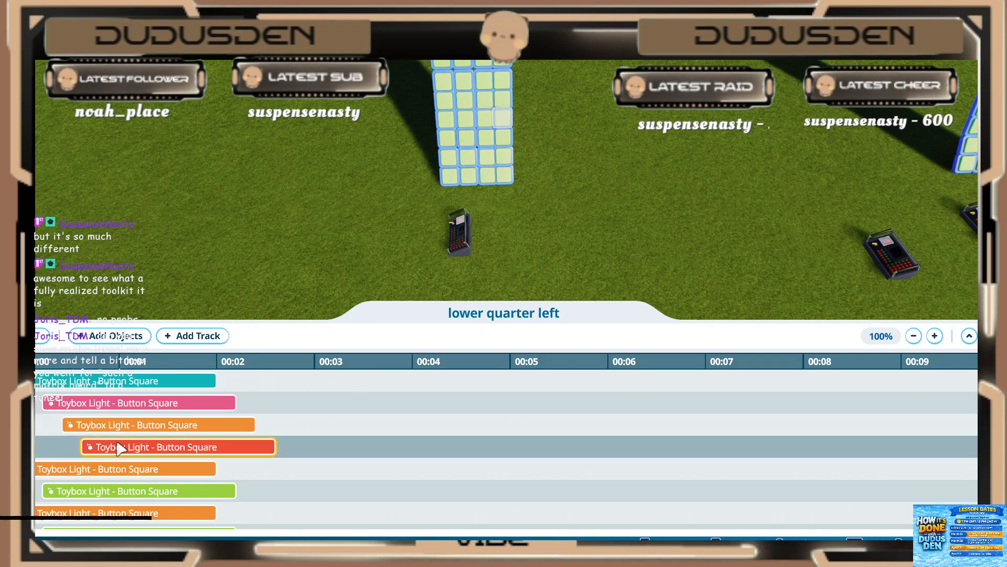
click(112, 424)
click(101, 382)
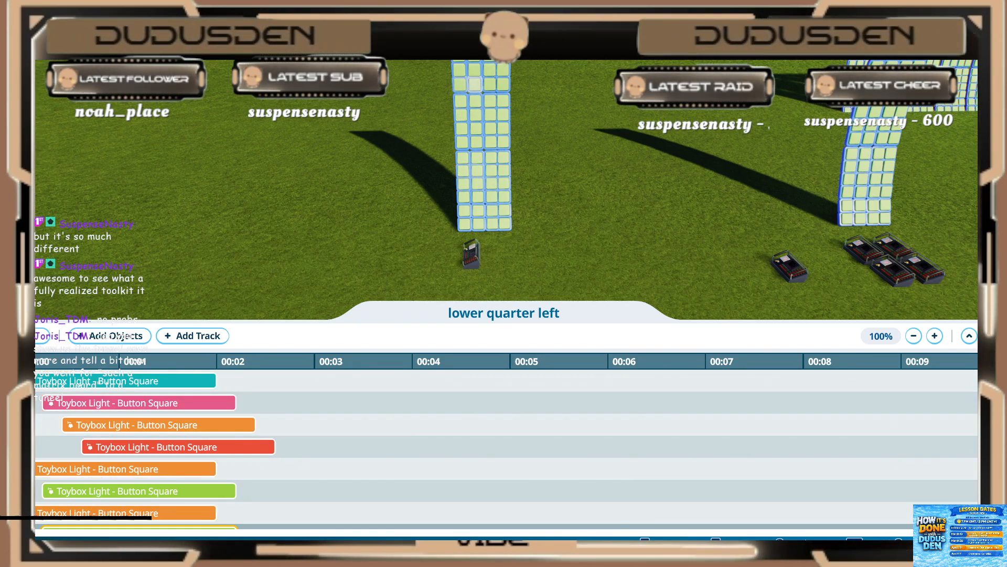
Step: Set the park's fixed sun time to 19:00
click(899, 547)
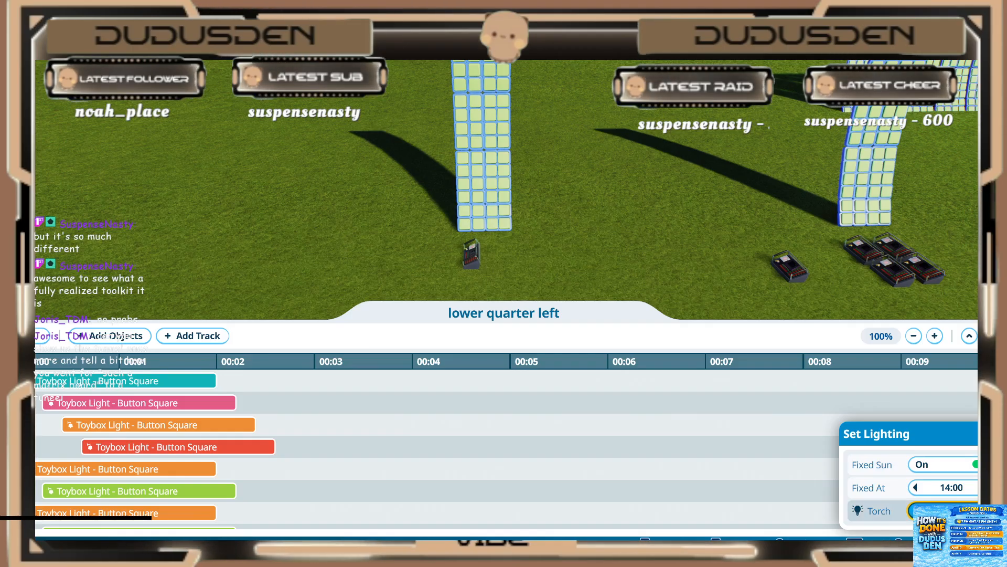
click(987, 487)
click(988, 487)
click(988, 488)
click(988, 488)
click(988, 488)
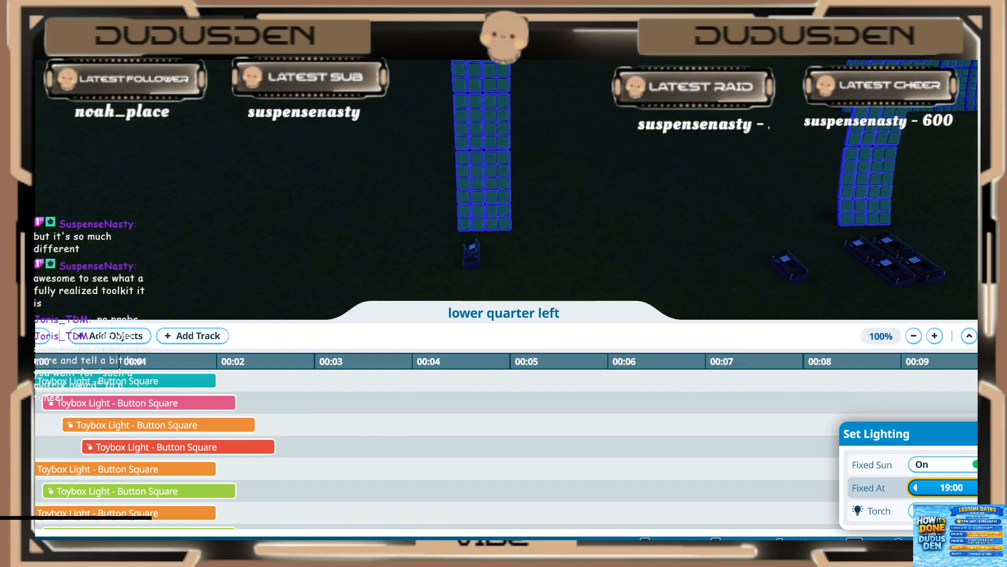
click(899, 548)
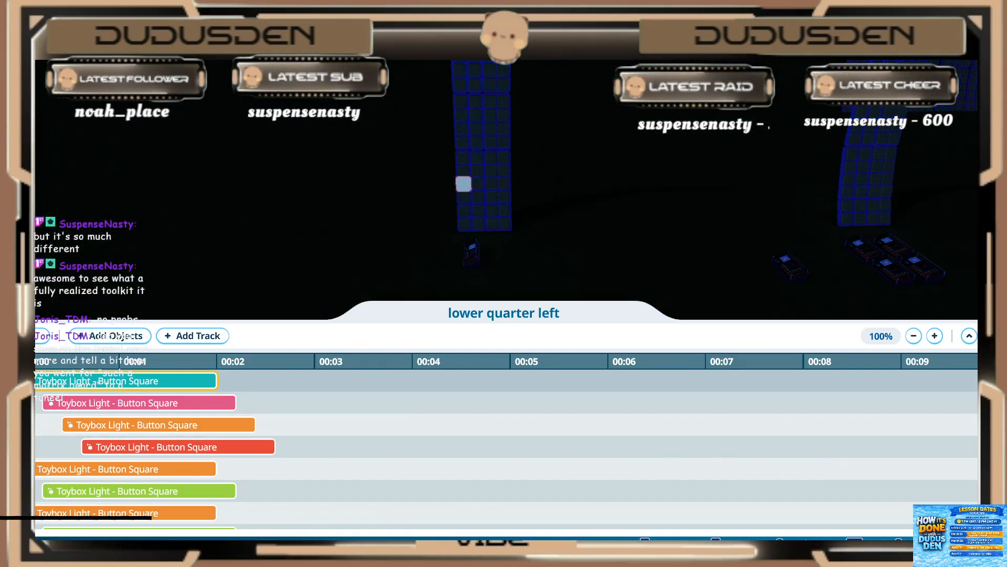
Step: Leave the trigger sequence, reopen the strip's scenery group for editing, and set the "lower quarter left" sequencer's self activation to Continuous
click(42, 335)
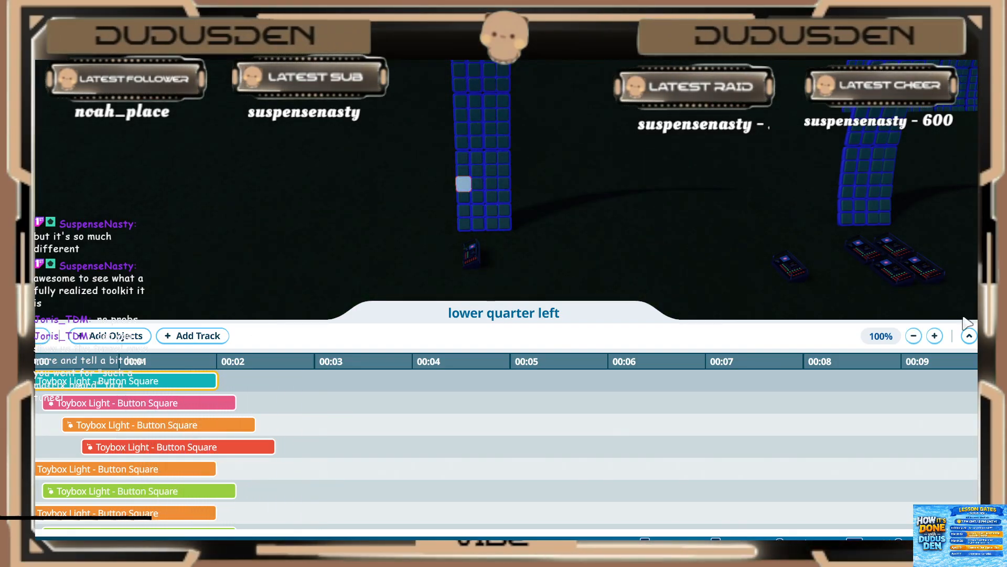
click(473, 257)
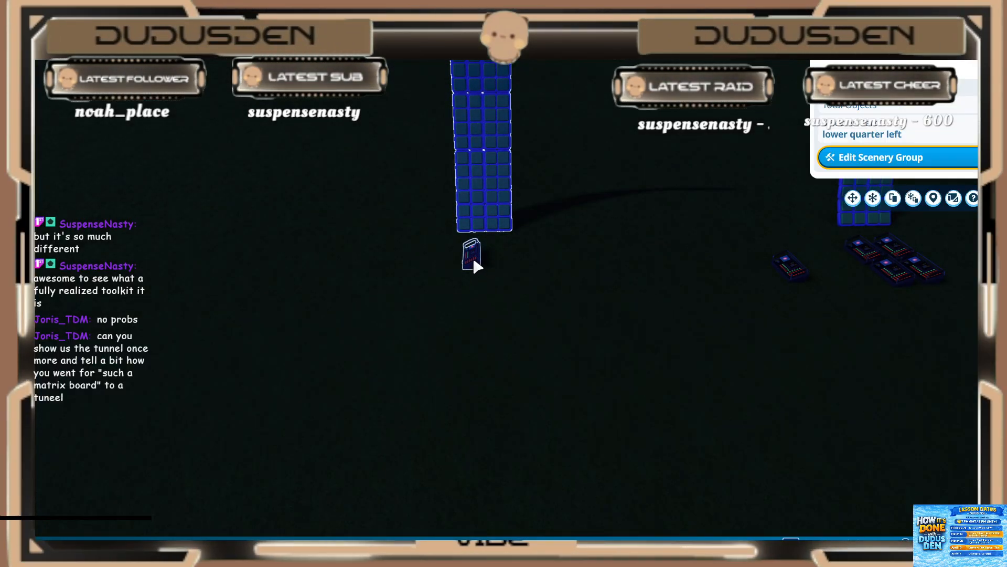
click(944, 50)
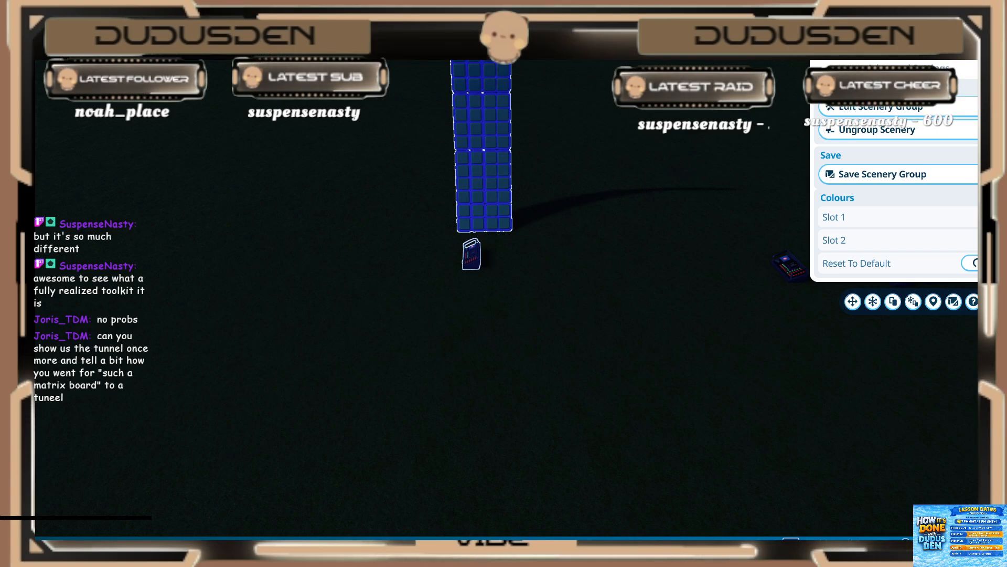
click(891, 49)
click(854, 167)
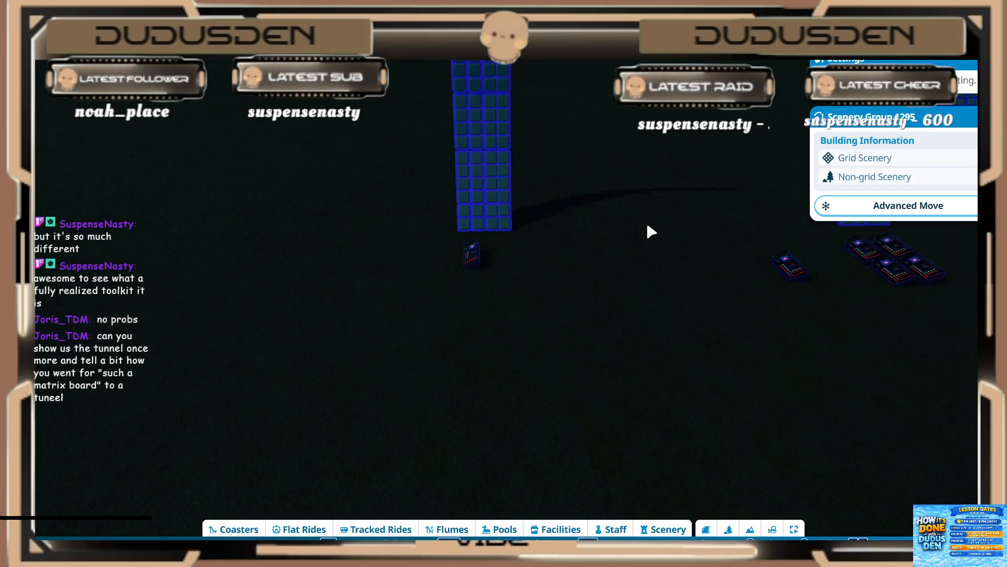
click(473, 253)
click(887, 80)
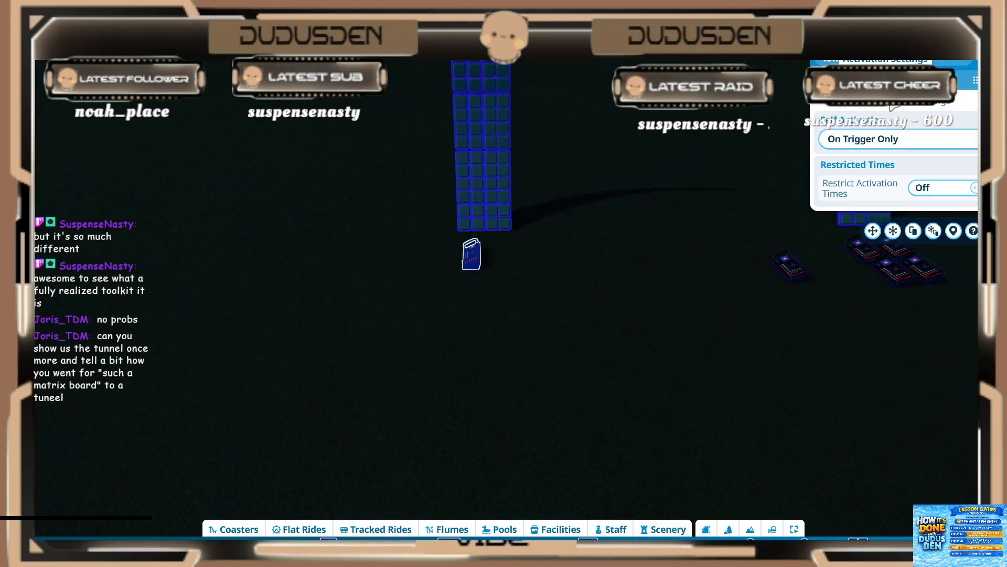
click(887, 140)
click(850, 186)
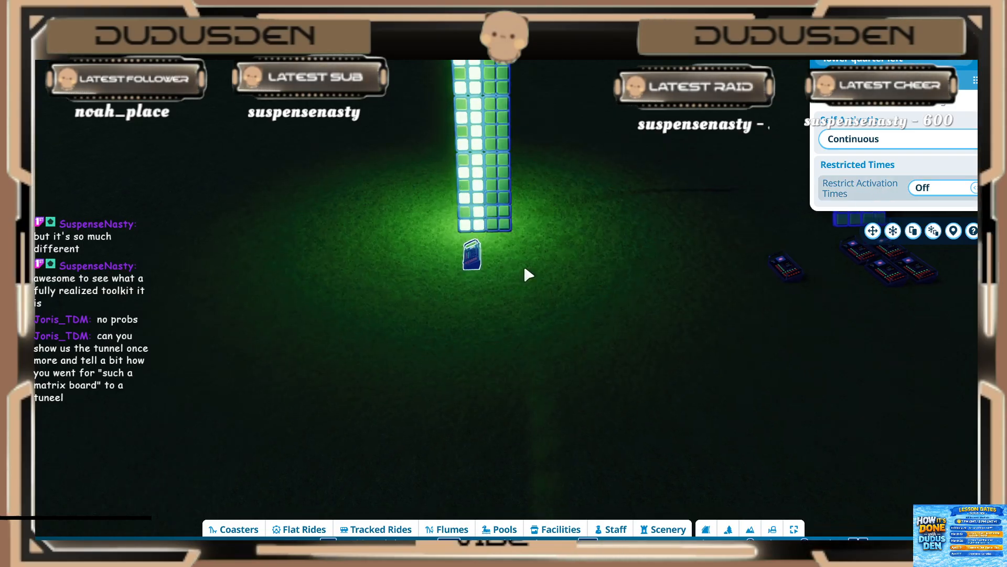
Step: Examine the running light pattern along the full height of the curved strip, from close up and farther back
middle_drag(527, 266, 527, 243)
scroll(527, 266, up, 2)
scroll(527, 265, down, 3)
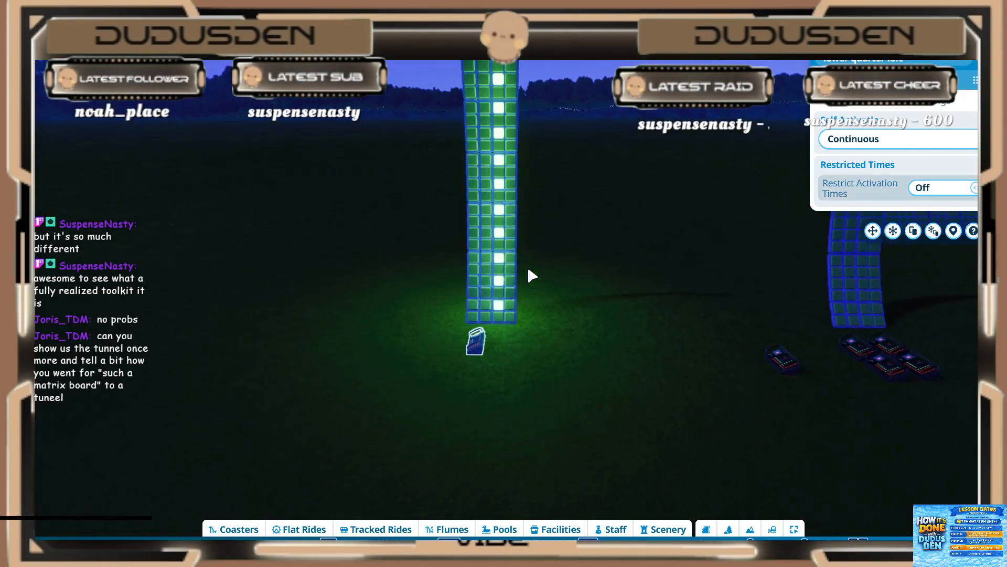
key(t)
key(w)
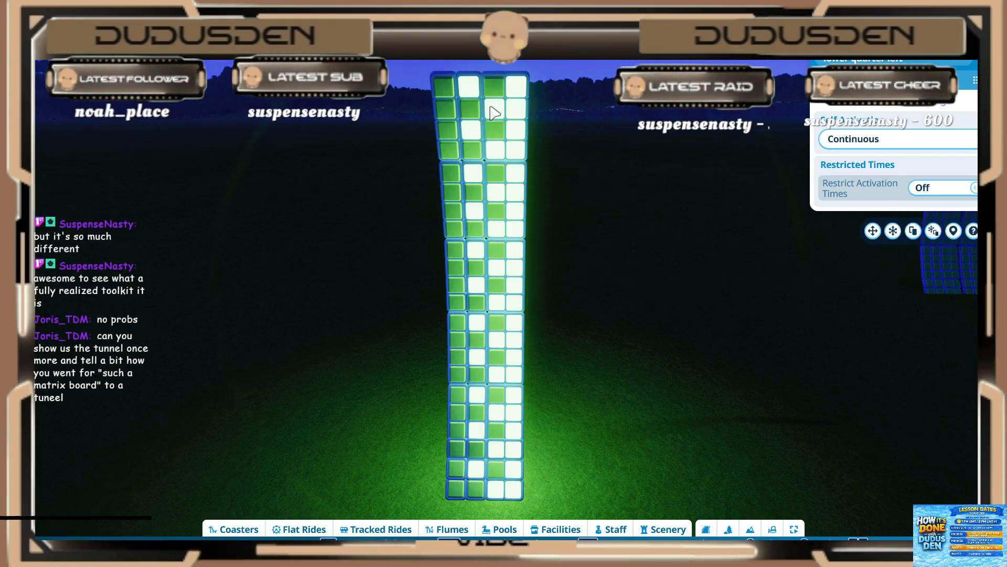
scroll(494, 112, down, 5)
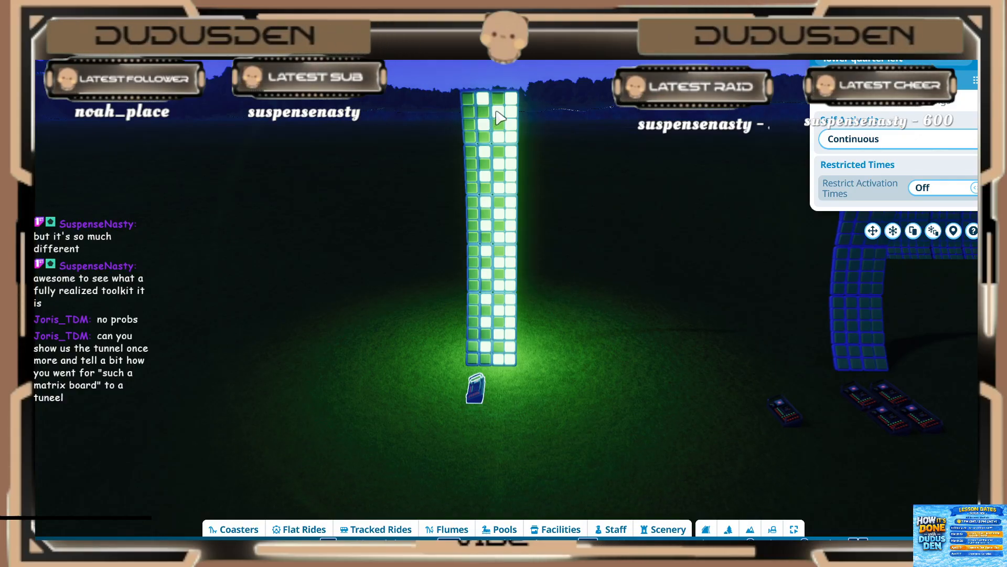
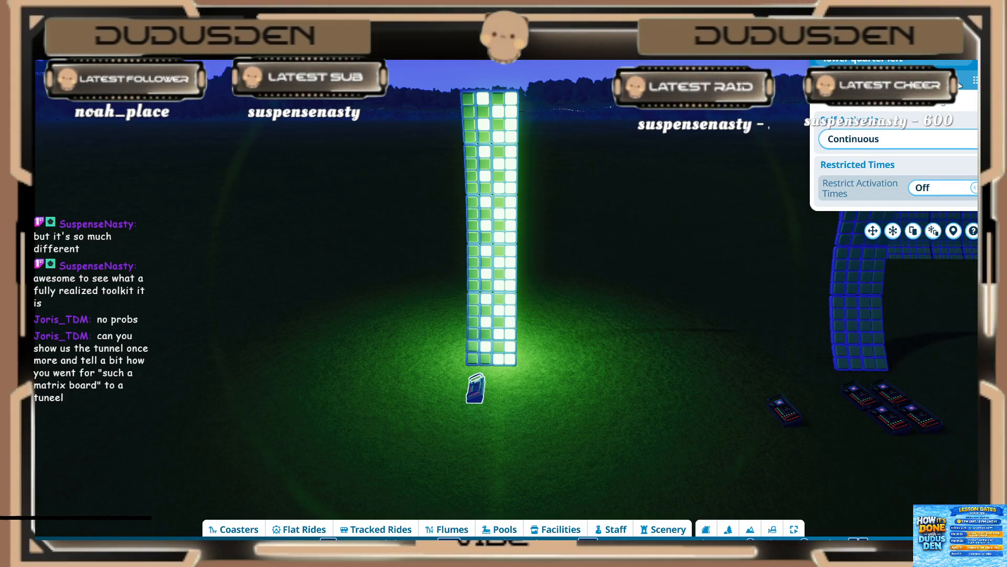
Step: Play the "lower quarter left" sequencer's trigger sequence and open the sequence for editing
click(829, 80)
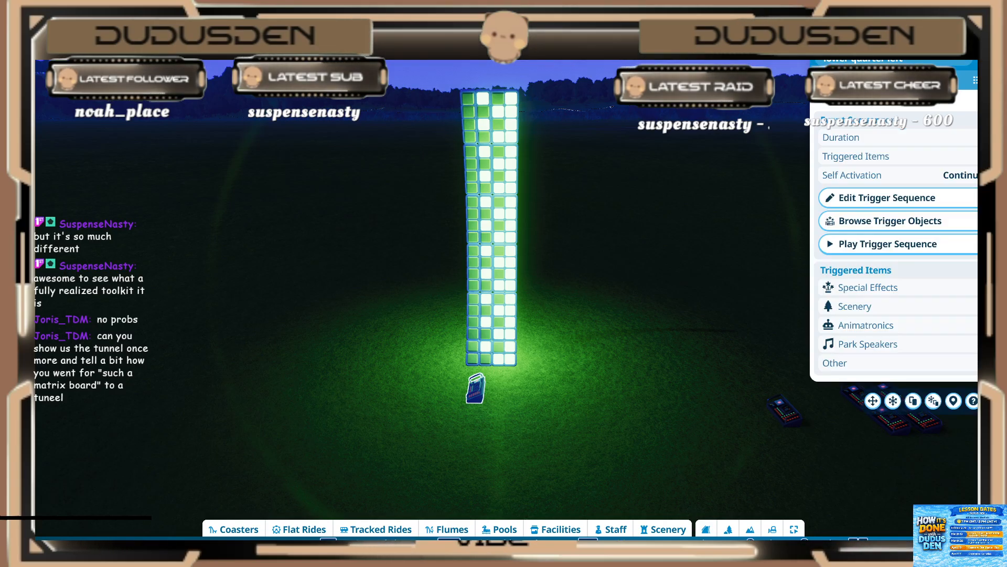
click(858, 244)
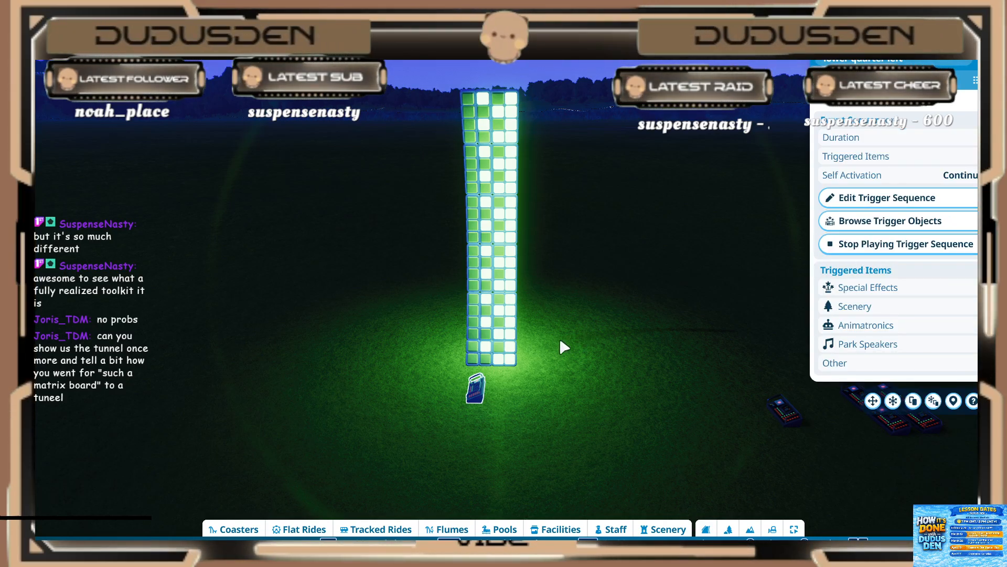
click(824, 198)
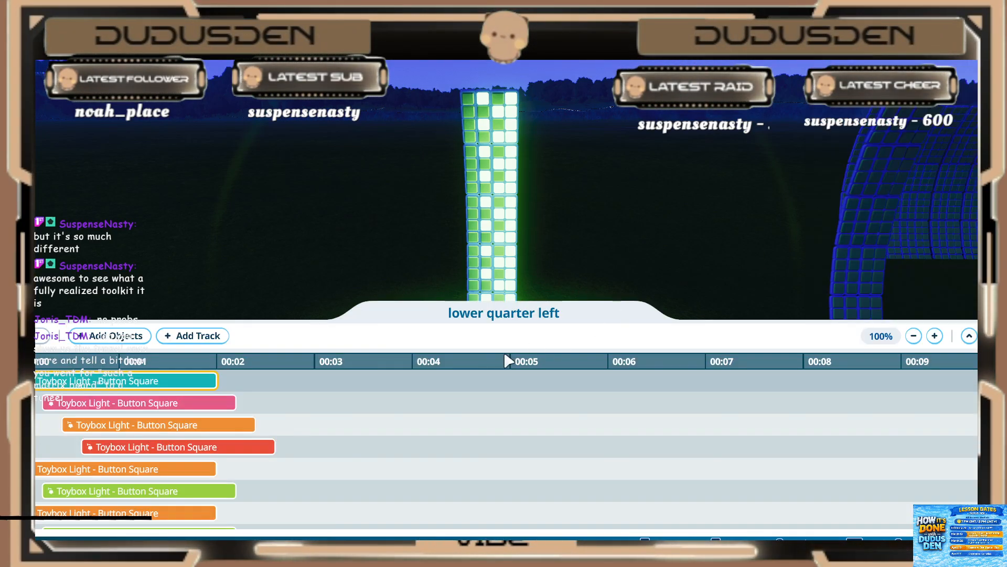
Step: Examine the staggered groups of light events along the timeline and which lights on the strip they control
click(188, 403)
click(104, 447)
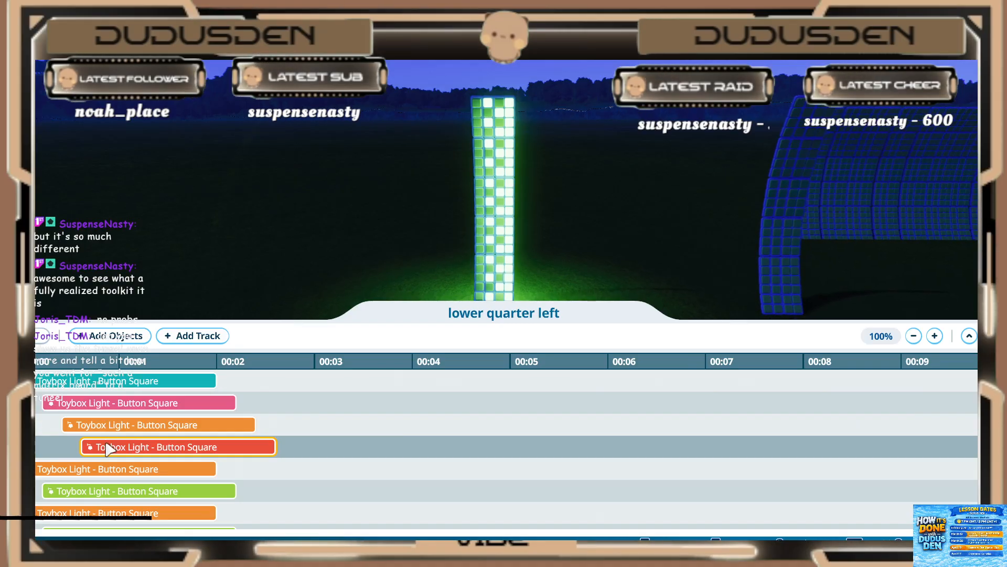
click(72, 388)
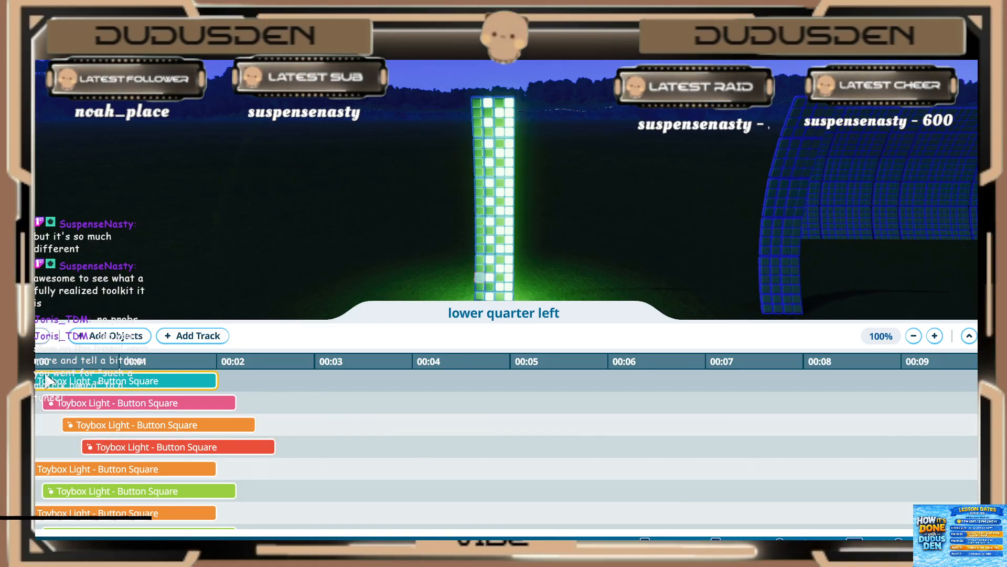
scroll(49, 381, down, 1)
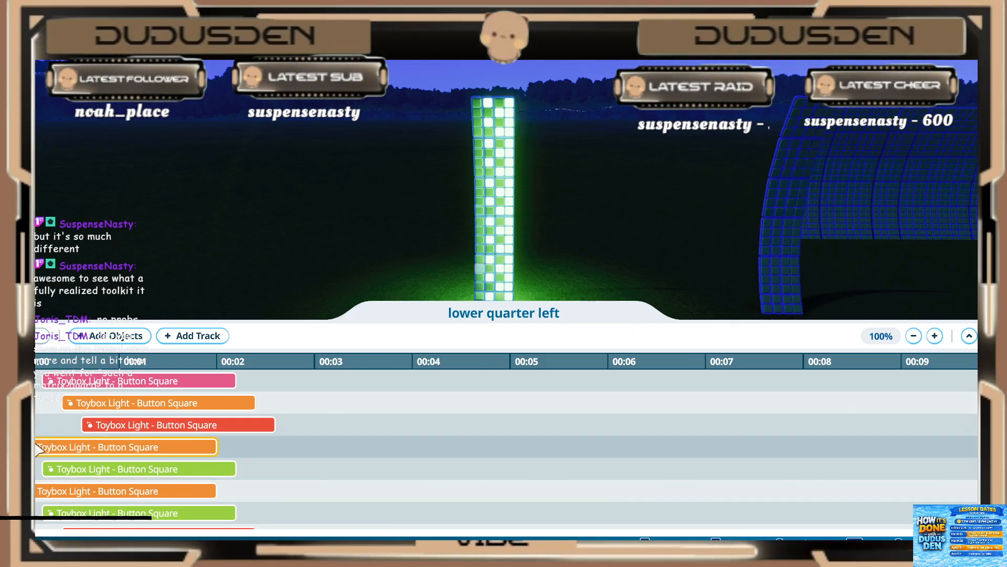
scroll(42, 456, down, 3)
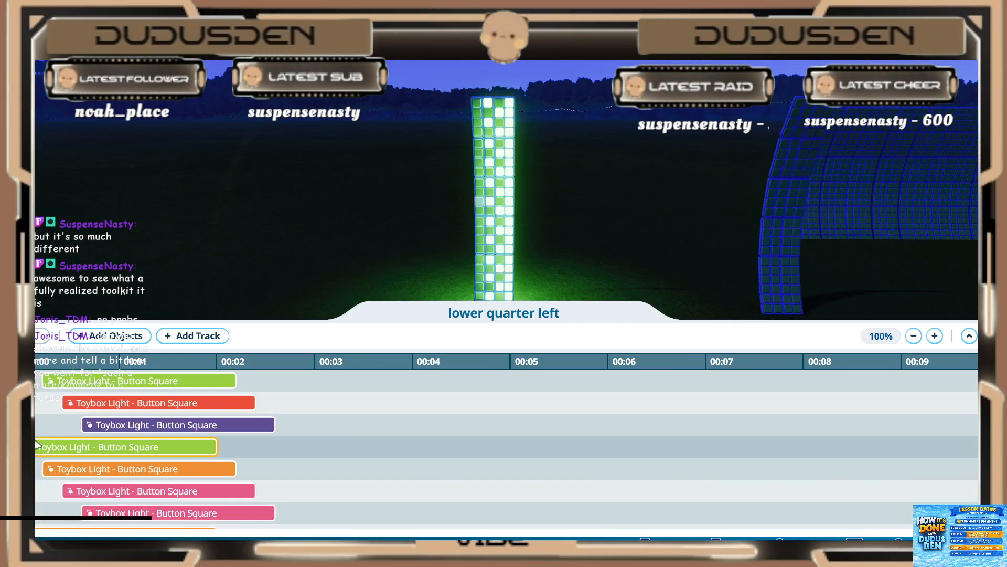
scroll(36, 435, down, 5)
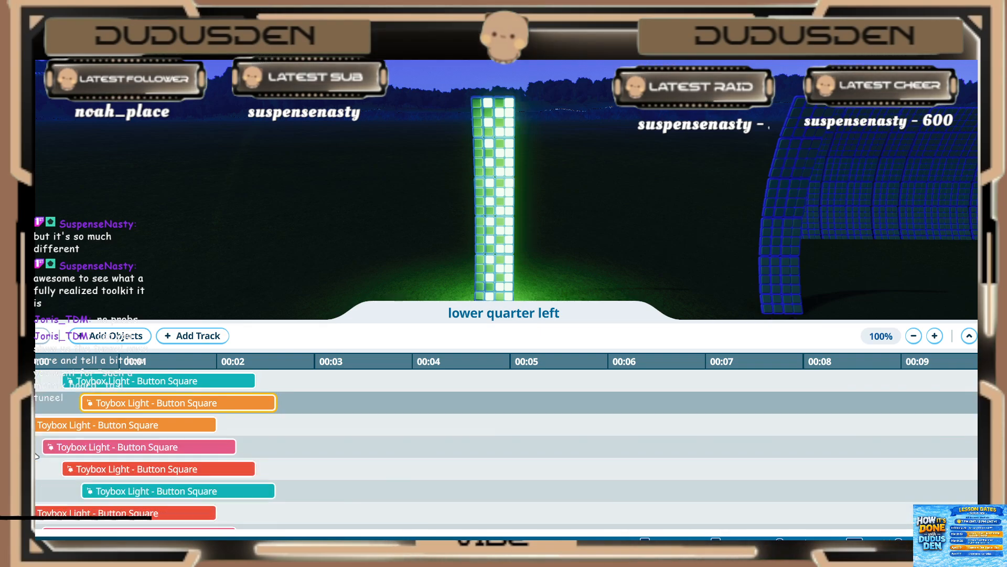
scroll(37, 456, down, 5)
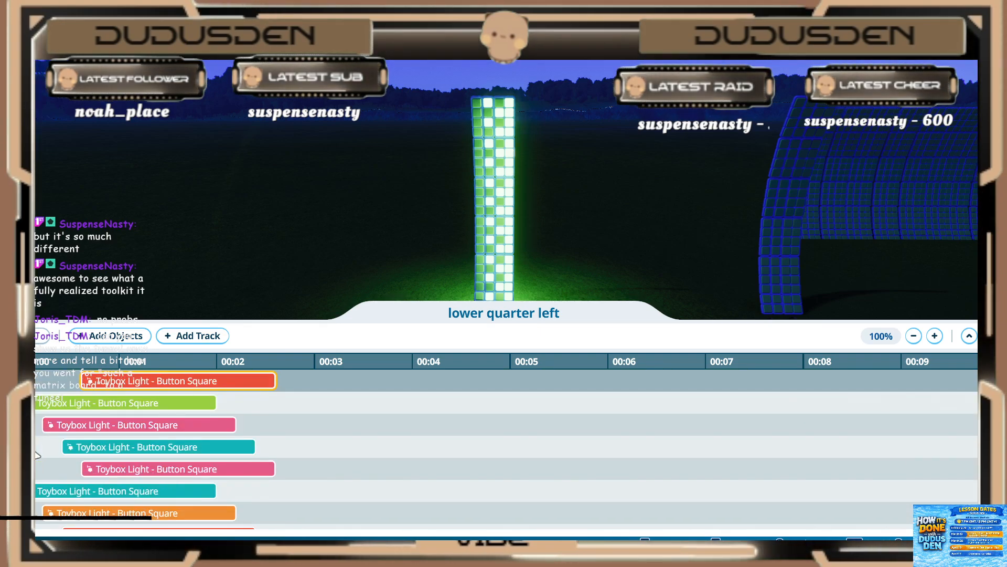
scroll(38, 455, down, 5)
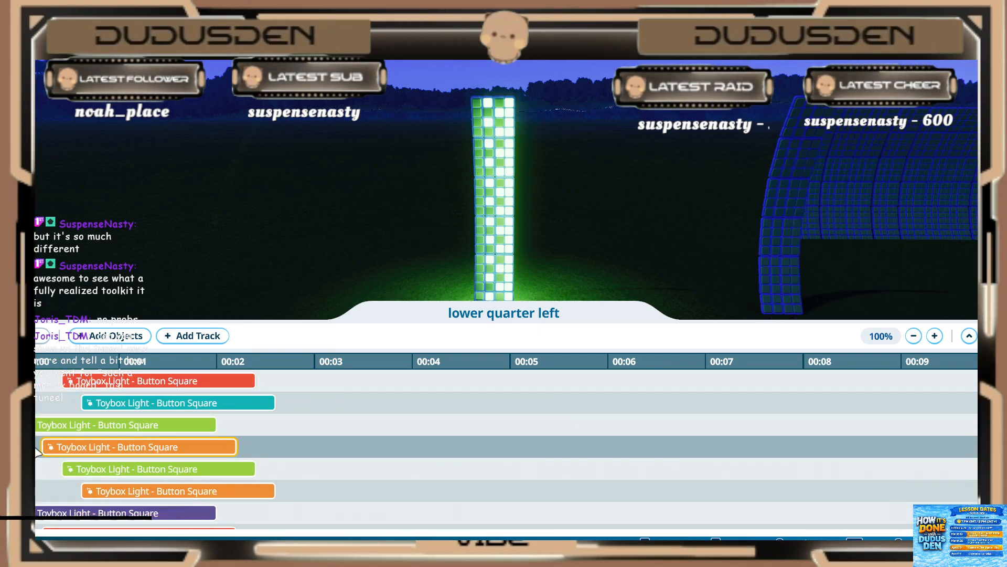
scroll(38, 443, down, 5)
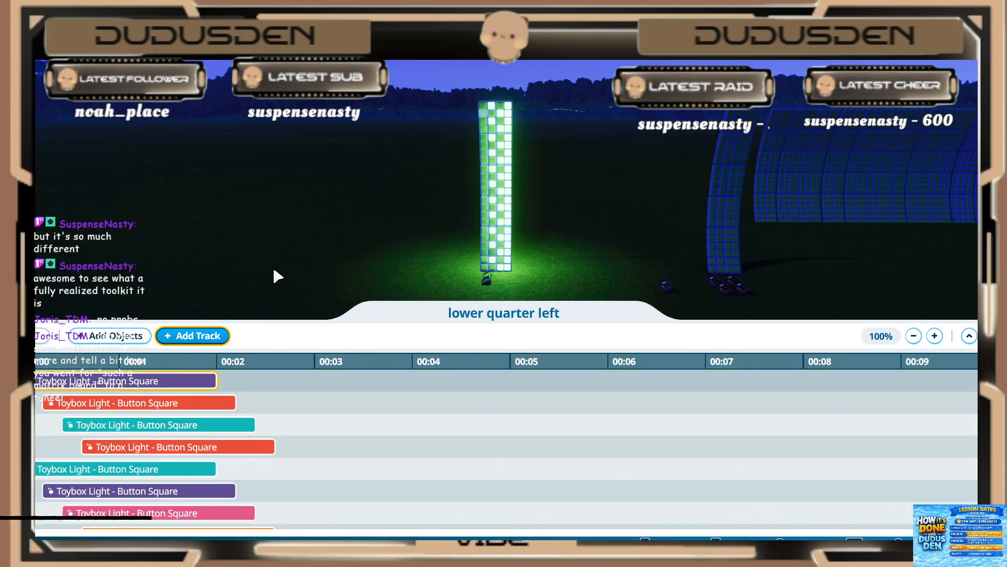
Step: Compare the remaining light events further down the timeline with the strip seen from closer up, and leave the trigger sequence
scroll(352, 239, up, 5)
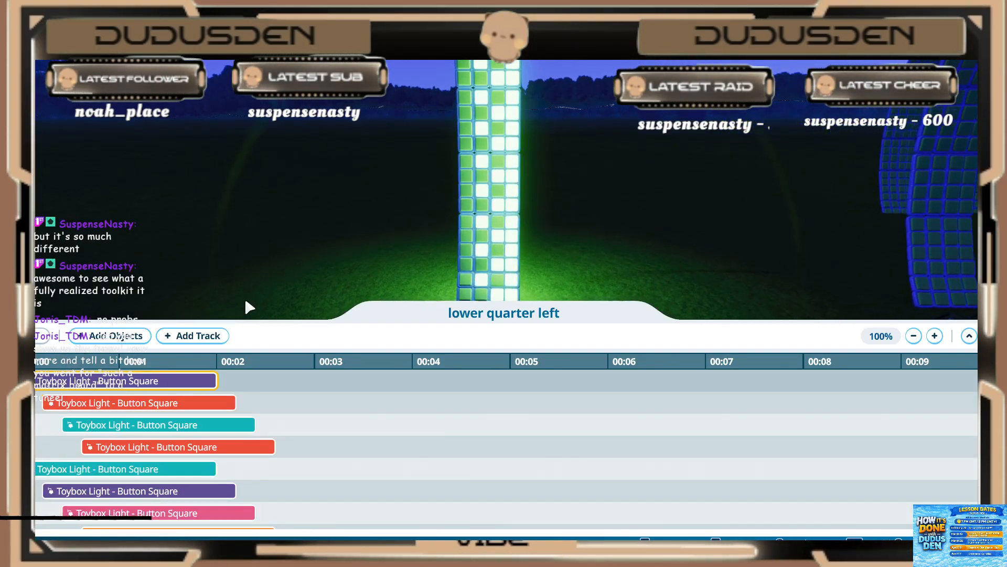
scroll(250, 307, up, 3)
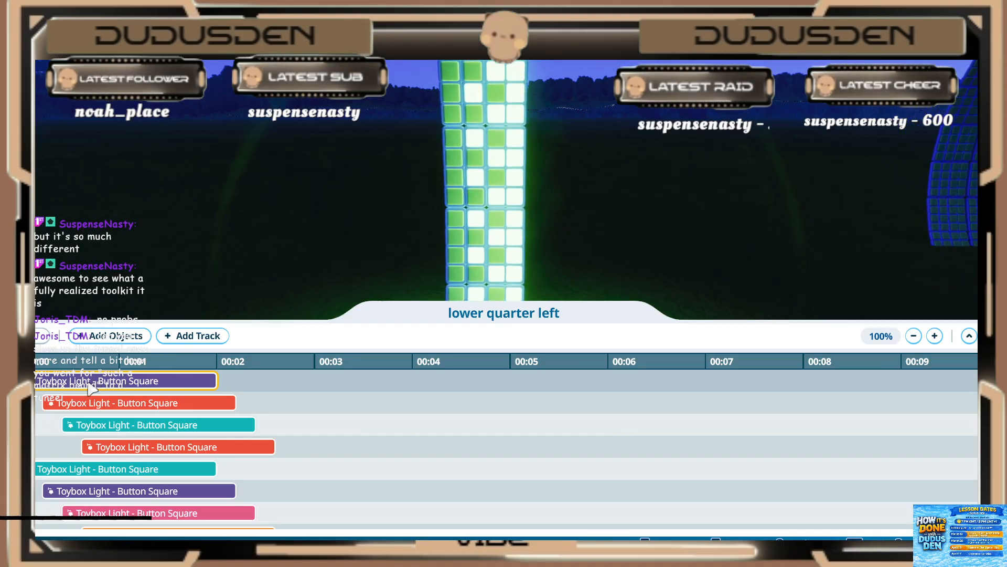
scroll(176, 386, down, 2)
scroll(174, 257, down, 2)
scroll(94, 477, down, 1)
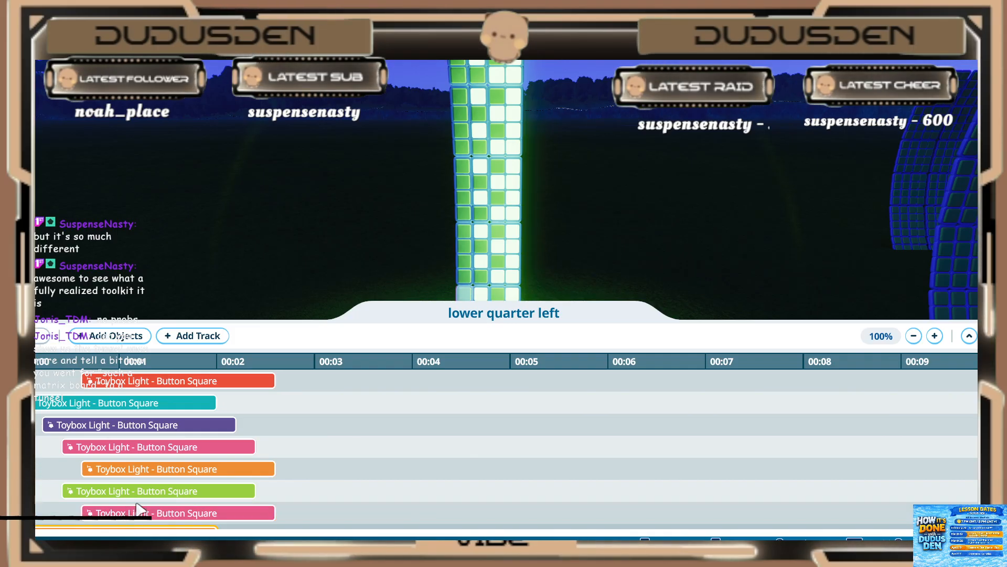
scroll(139, 490, down, 2)
scroll(137, 472, down, 3)
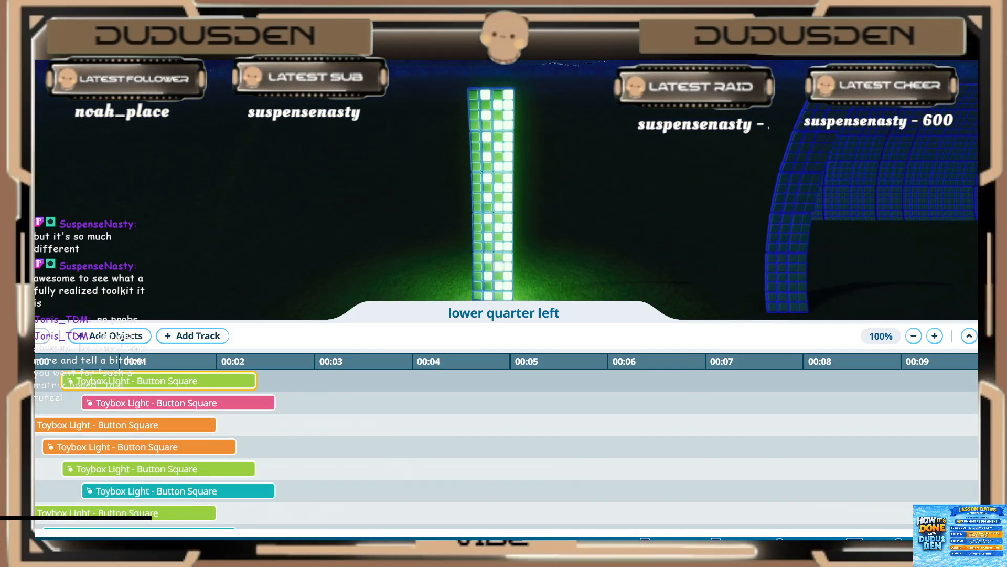
key(Escape)
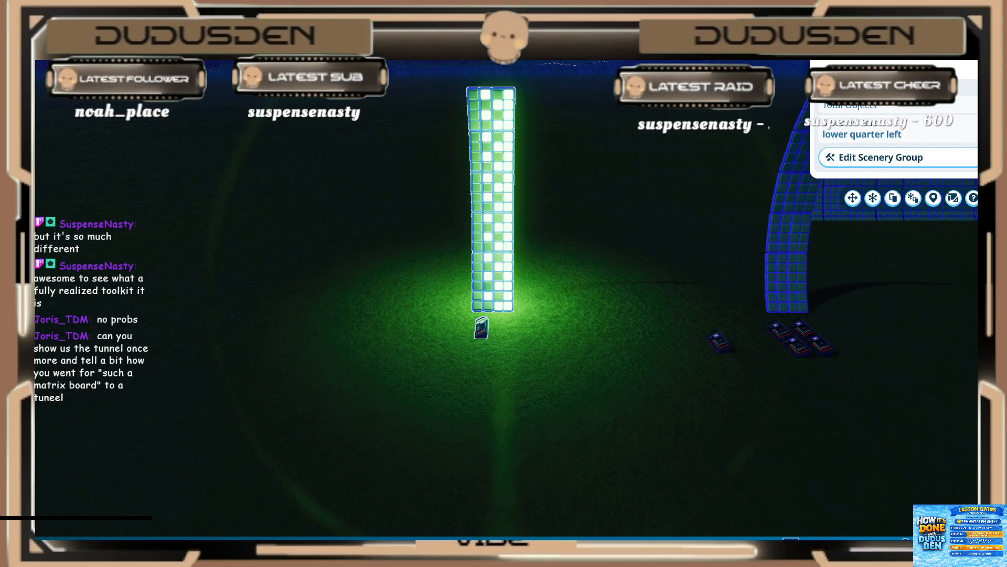
Step: Reopen the "lower quarter left" trigger sequence to view it with the running strip, and close it again
click(480, 330)
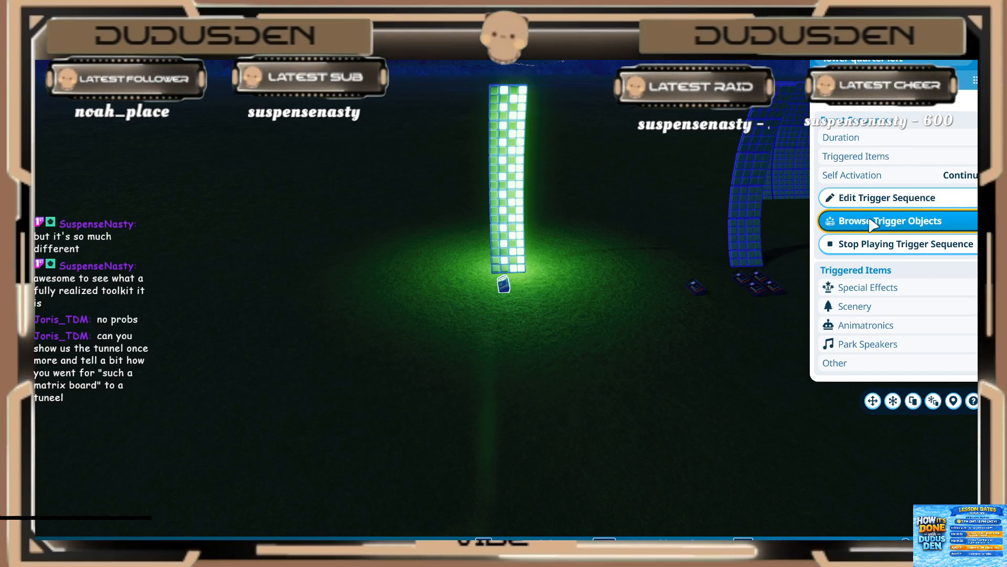
click(868, 198)
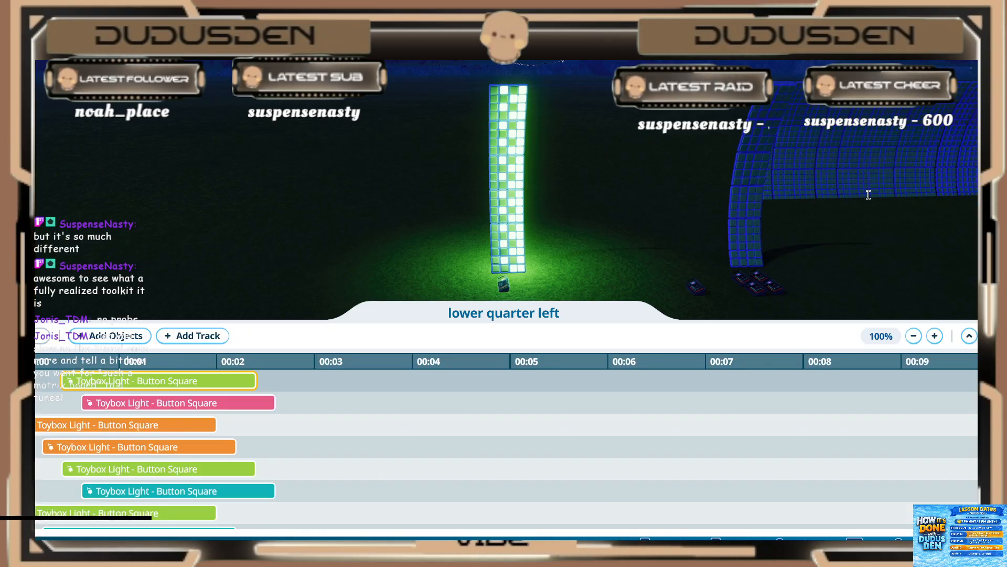
click(43, 340)
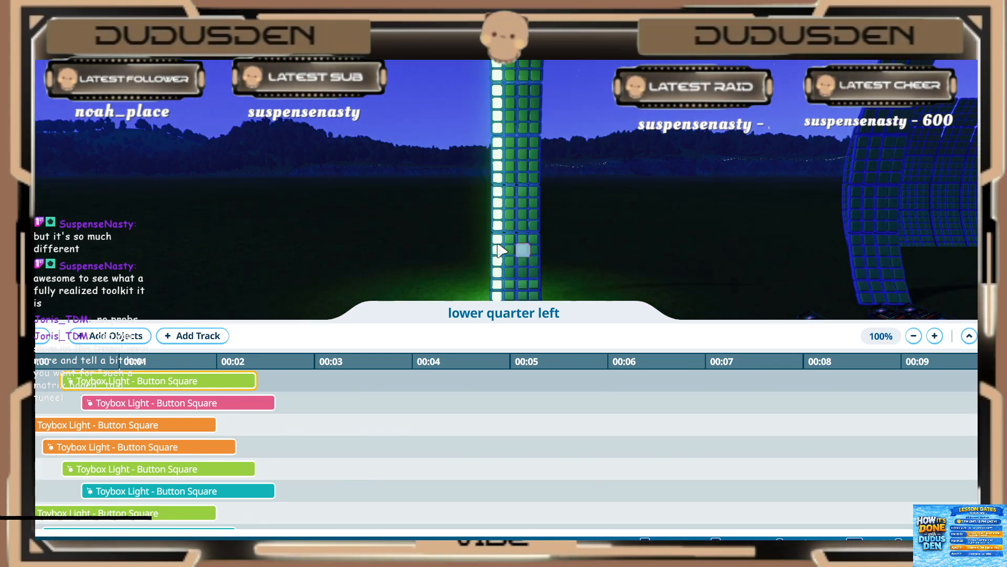
click(990, 335)
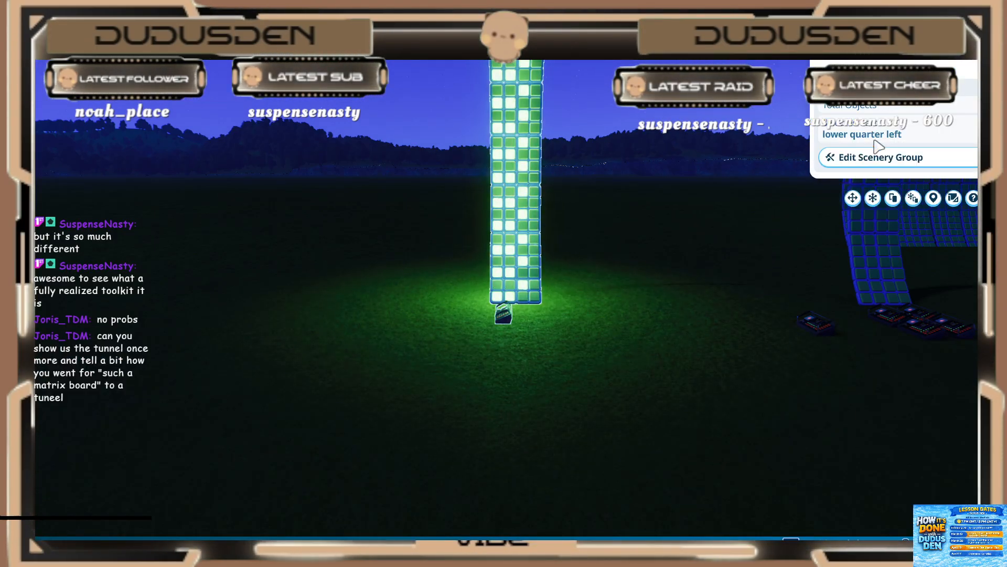
Step: Select the "Down up" event sequencer at the foot of the unlit curved strip beside the running one
middle_drag(592, 276, 577, 277)
key(d)
key(w)
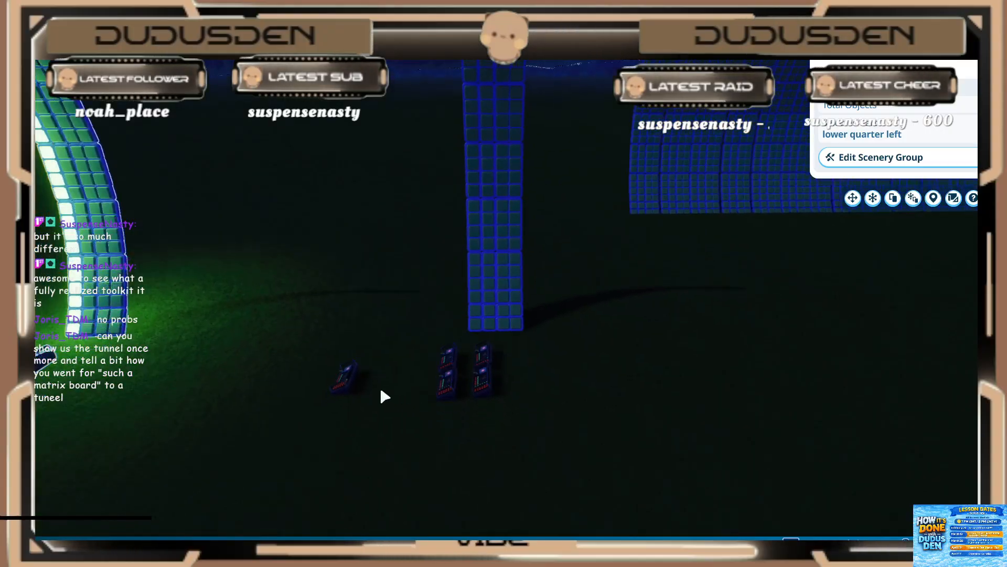
key(s)
click(491, 344)
click(490, 345)
key(s)
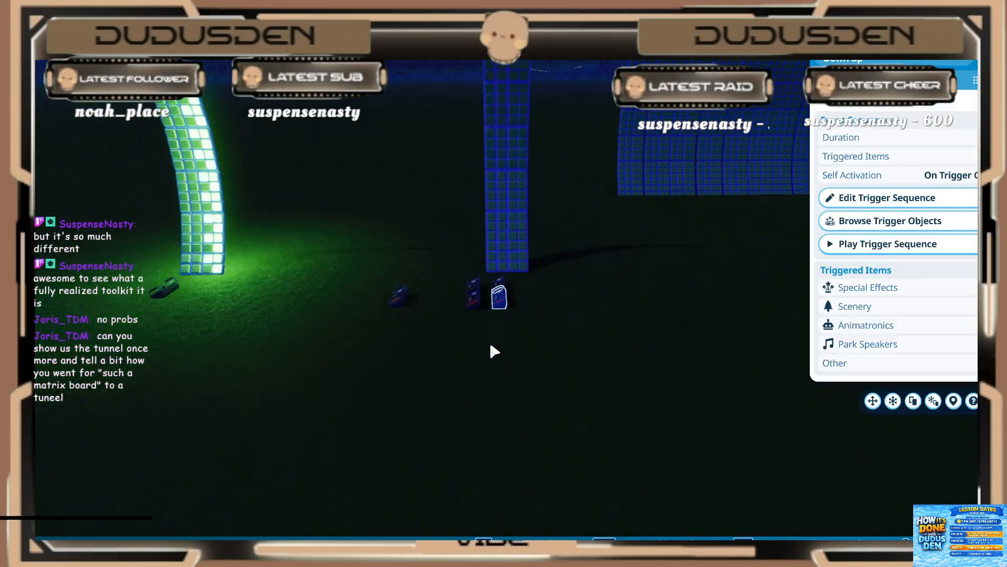
middle_drag(571, 320, 569, 317)
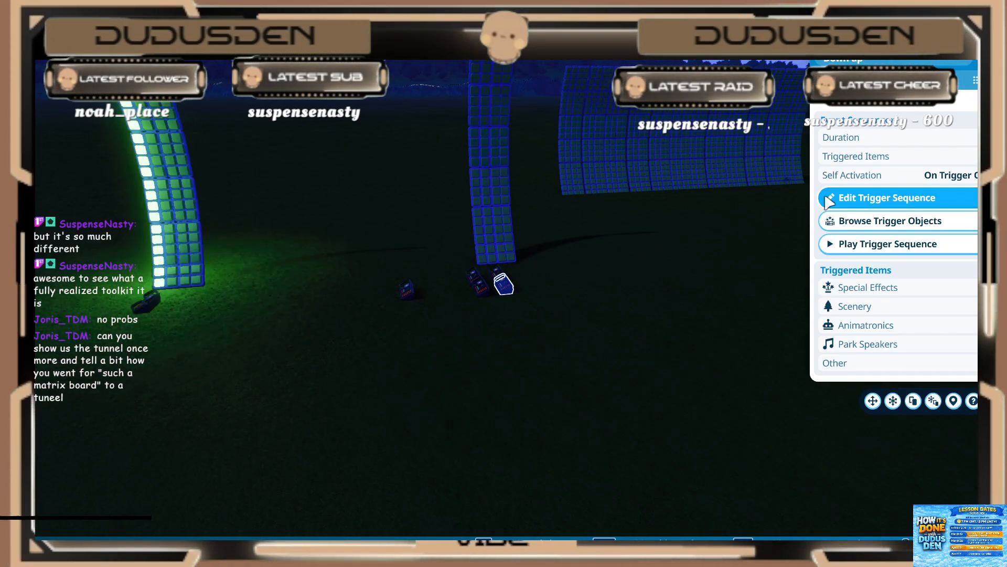
Step: Review the "Down up" trigger sequence's light events and one red event's start time and activation settings, and leave the sequence
click(892, 198)
scroll(334, 425, up, 4)
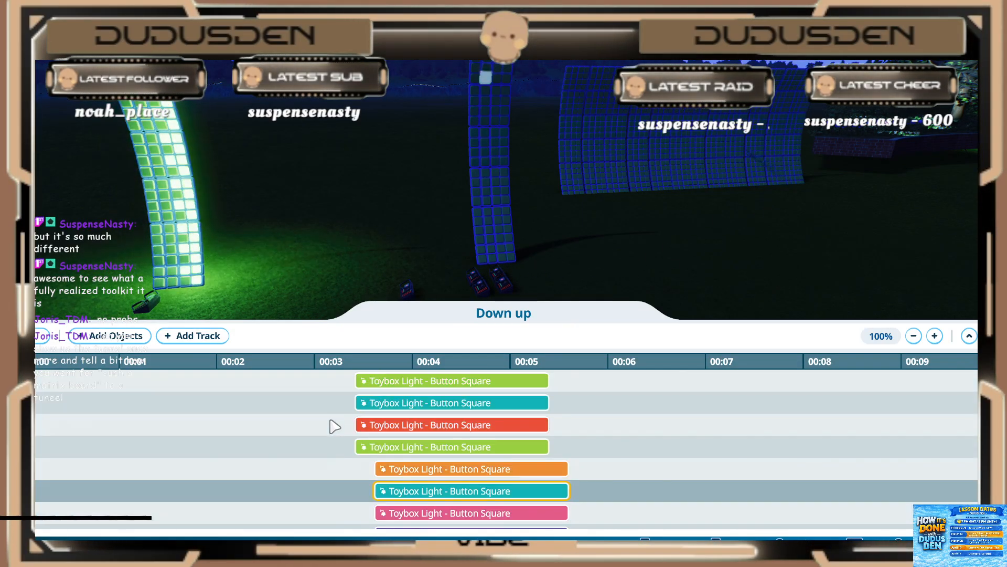
scroll(331, 428, up, 4)
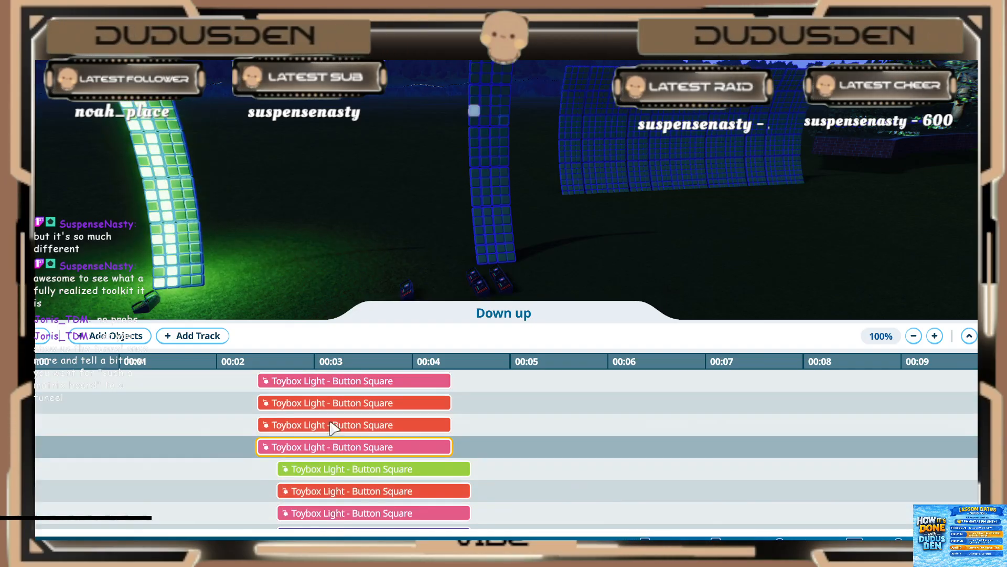
scroll(277, 416, up, 4)
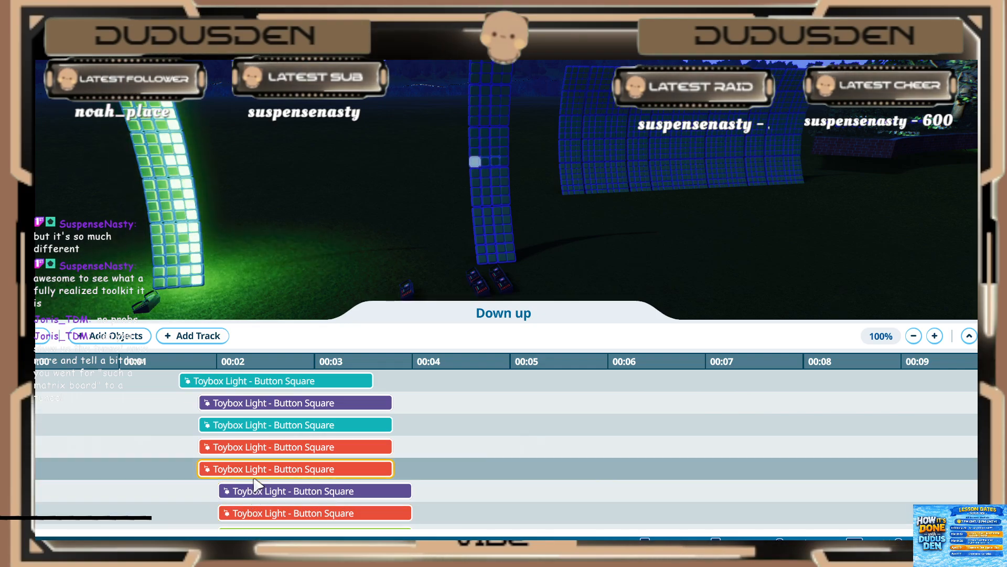
click(254, 469)
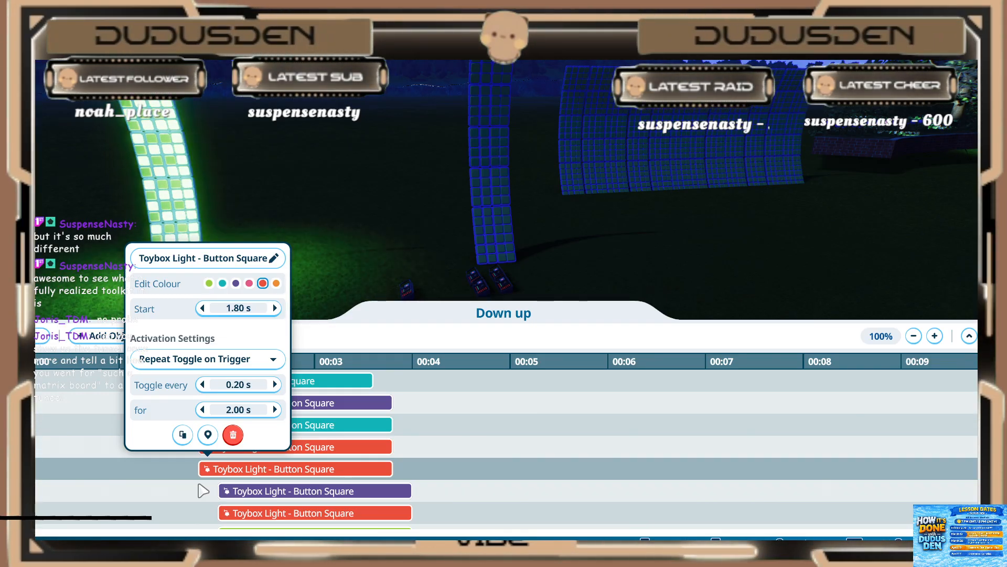
click(246, 380)
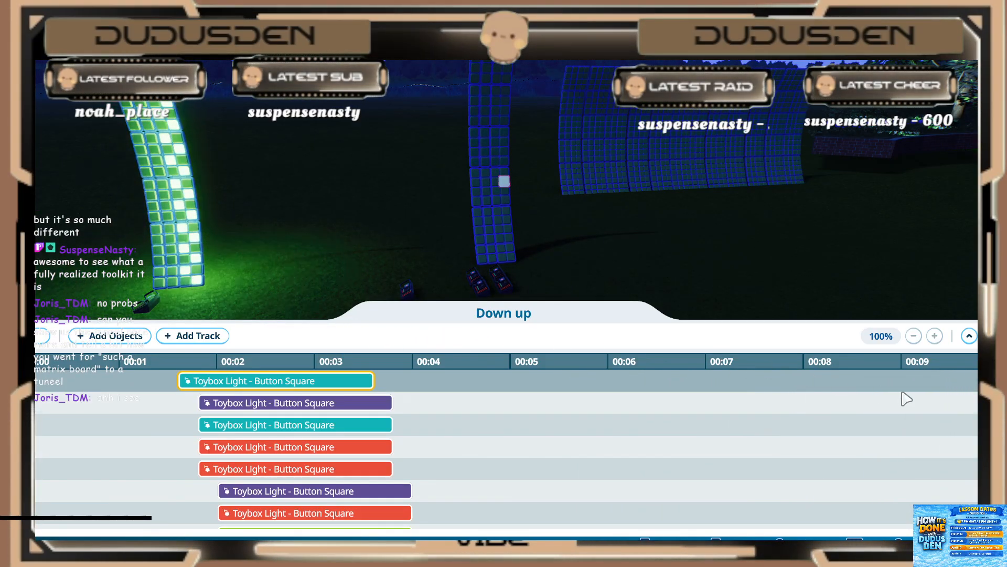
click(969, 336)
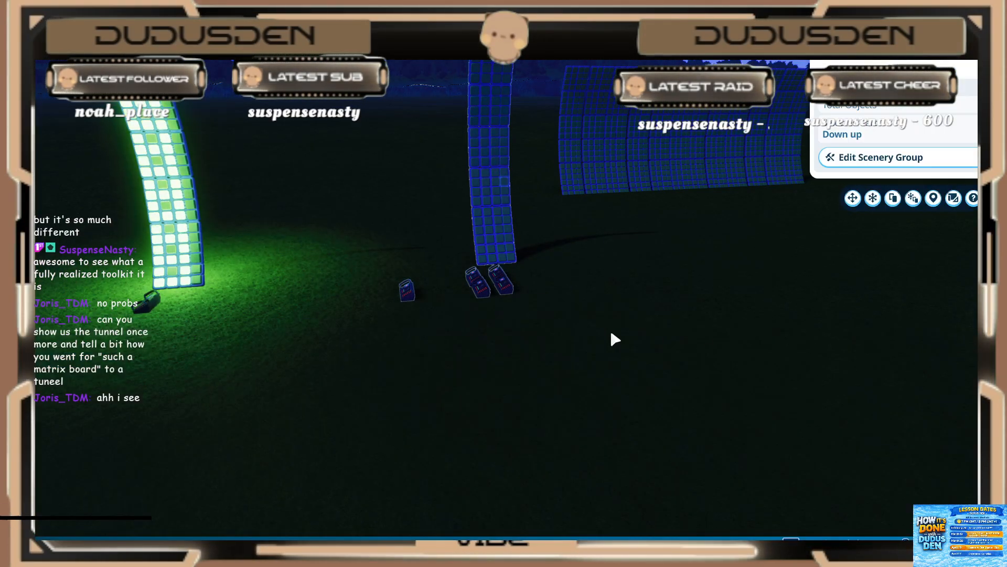
Step: Select the "Right to left" event sequencer at the foot of the unlit curved strip and open its trigger sequence
click(476, 284)
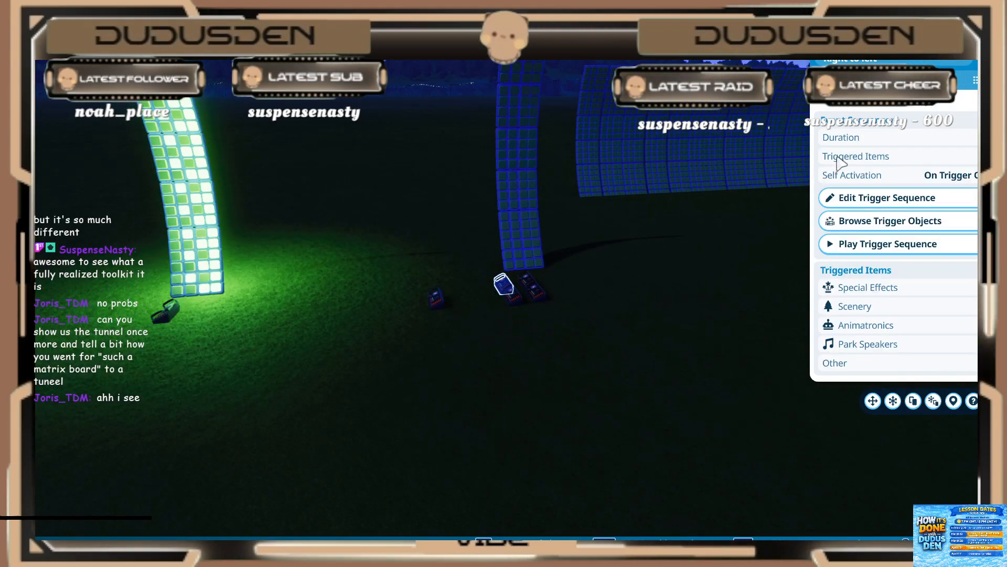
click(512, 299)
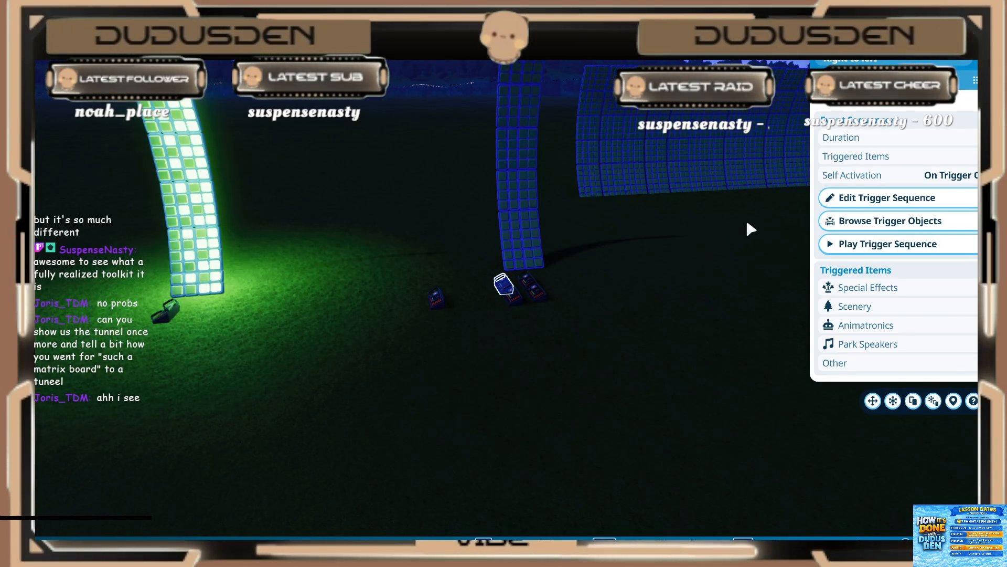
click(843, 198)
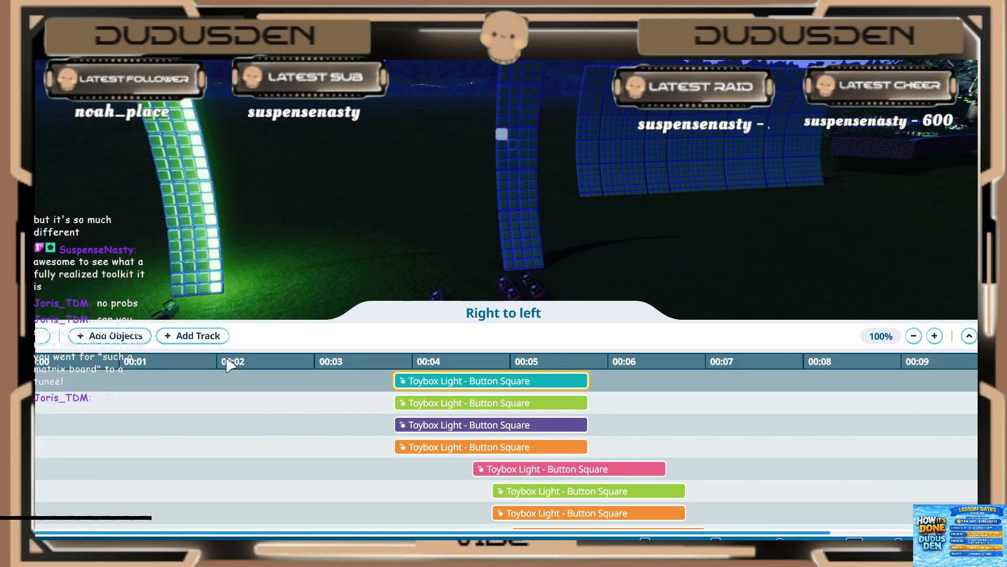
Step: Review the "Right to left" light events along the timeline against the lights they trigger on the strip, and leave the sequence
scroll(236, 429, up, 5)
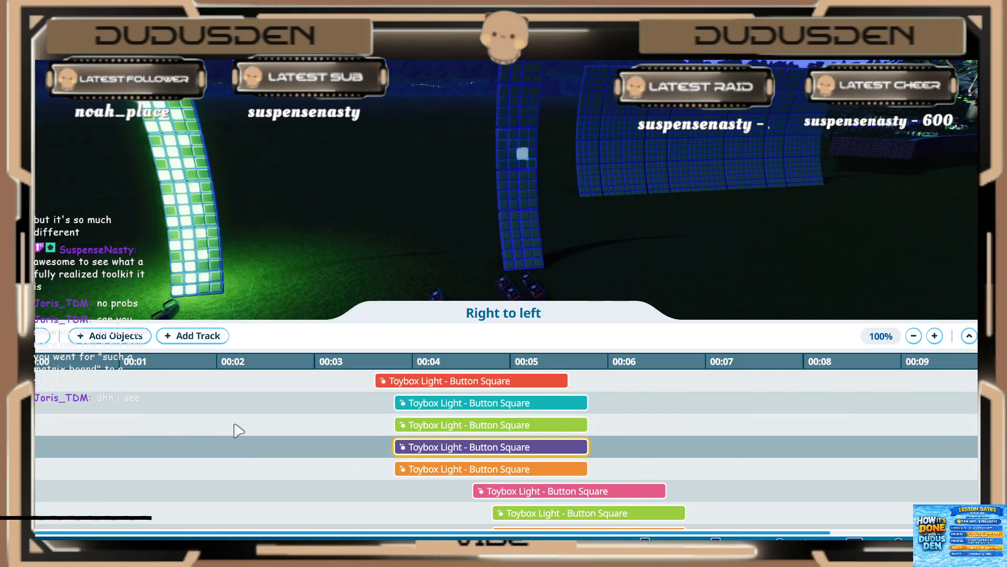
scroll(157, 411, up, 6)
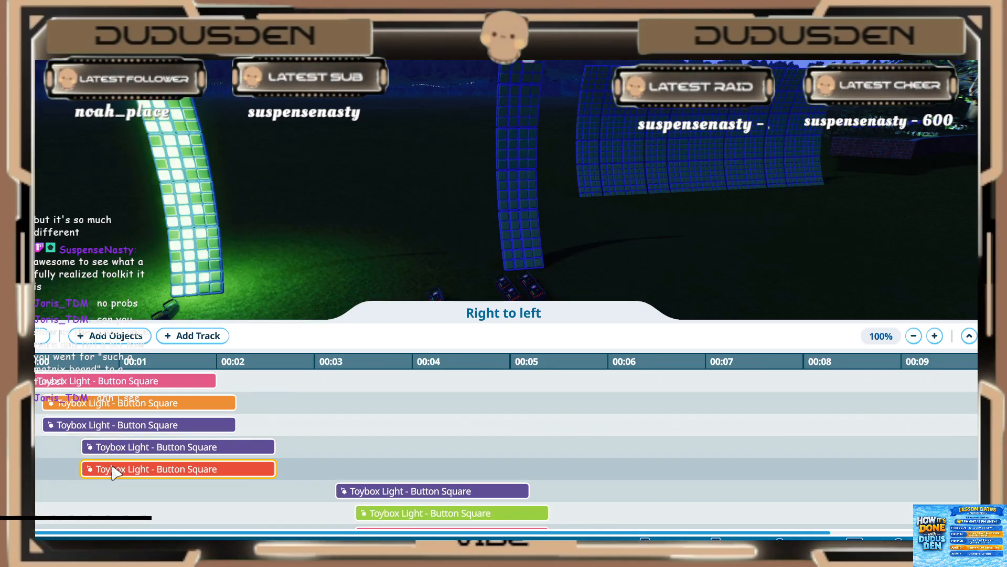
scroll(305, 452, down, 2)
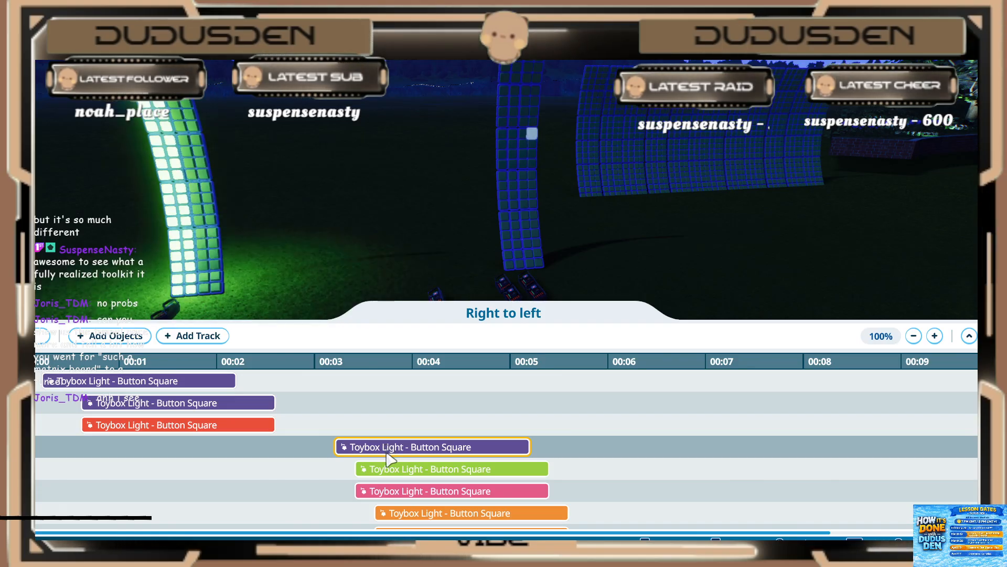
scroll(406, 515, down, 2)
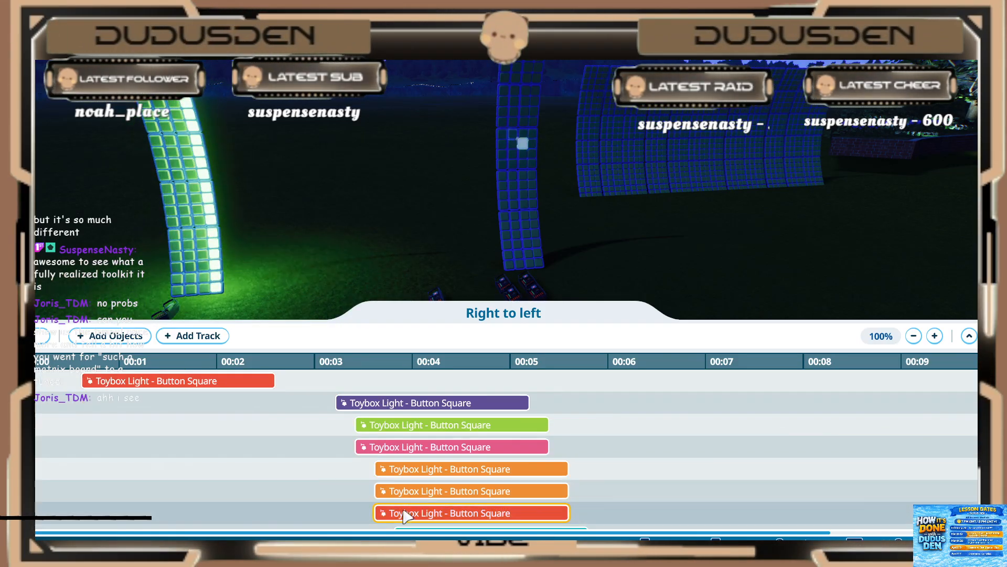
scroll(415, 514, down, 3)
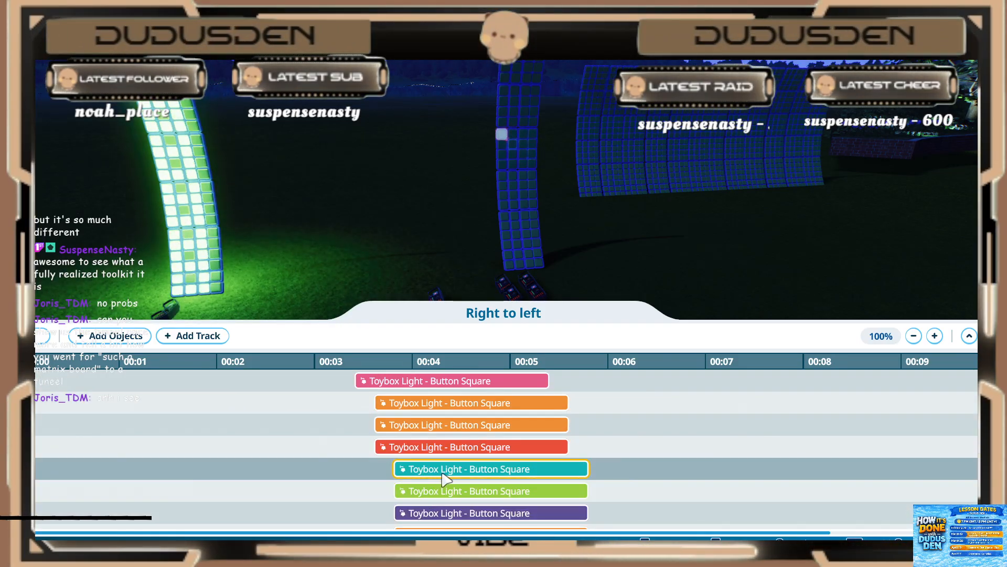
scroll(444, 478, down, 2)
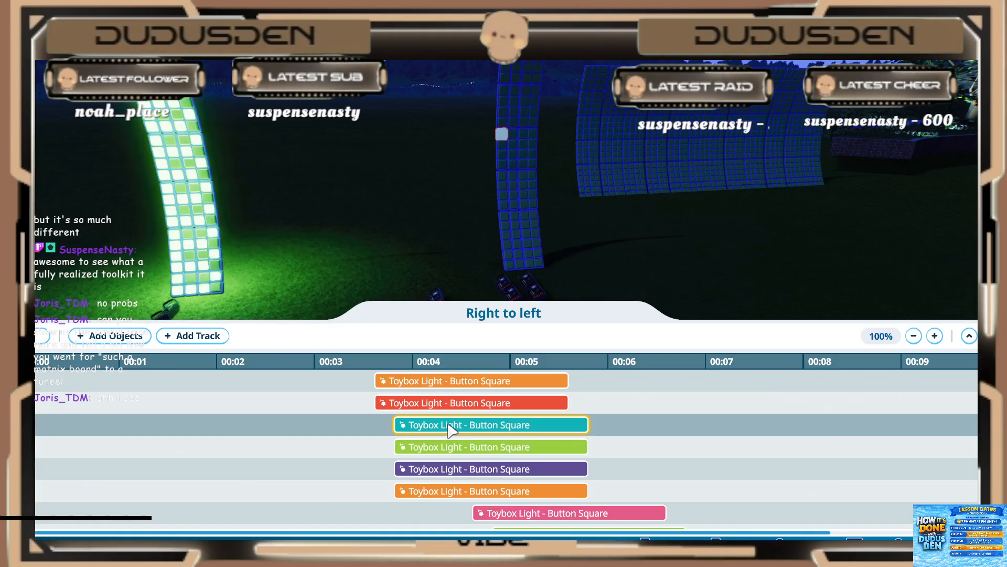
scroll(451, 430, down, 1)
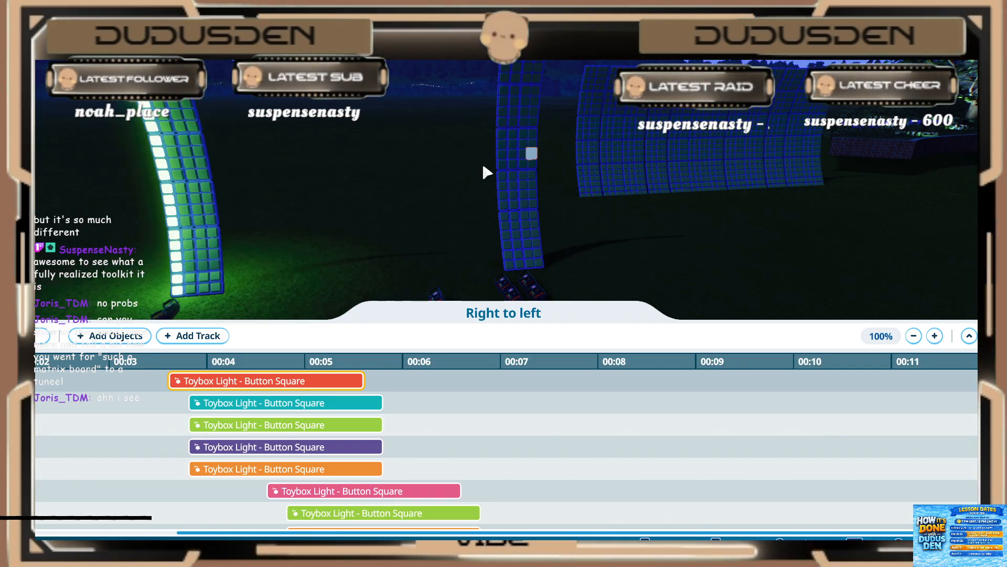
middle_drag(604, 241, 588, 243)
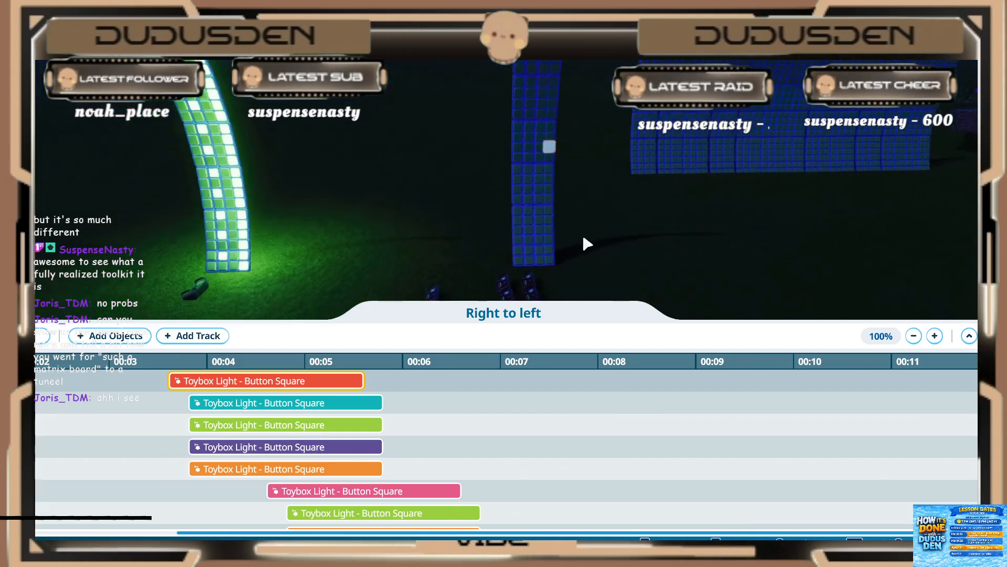
key(Escape)
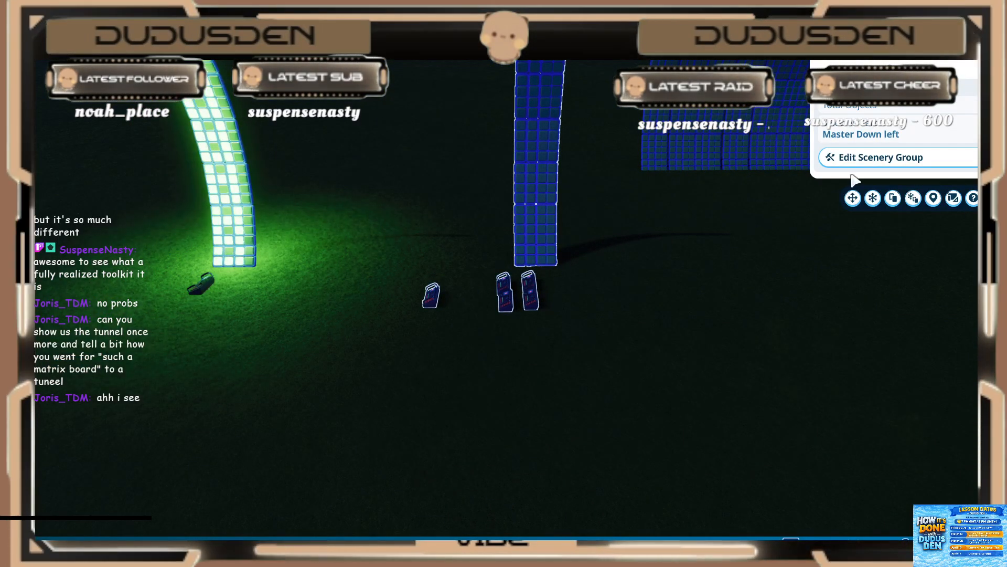
Step: Open the "Master Down left" trigger sequence of the separate sequencer and examine the order of its triggered sequences through "Right to left"
click(434, 294)
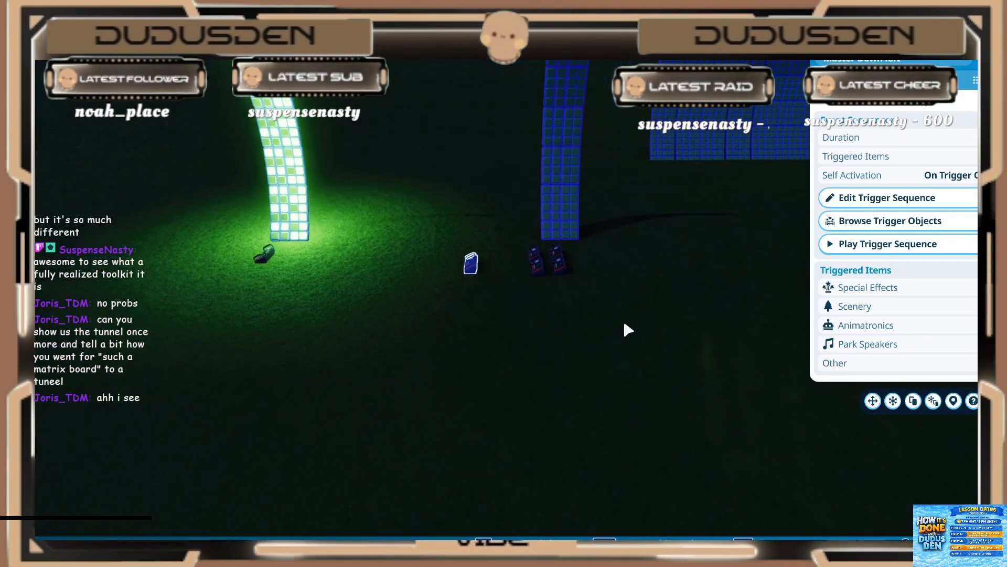
click(866, 198)
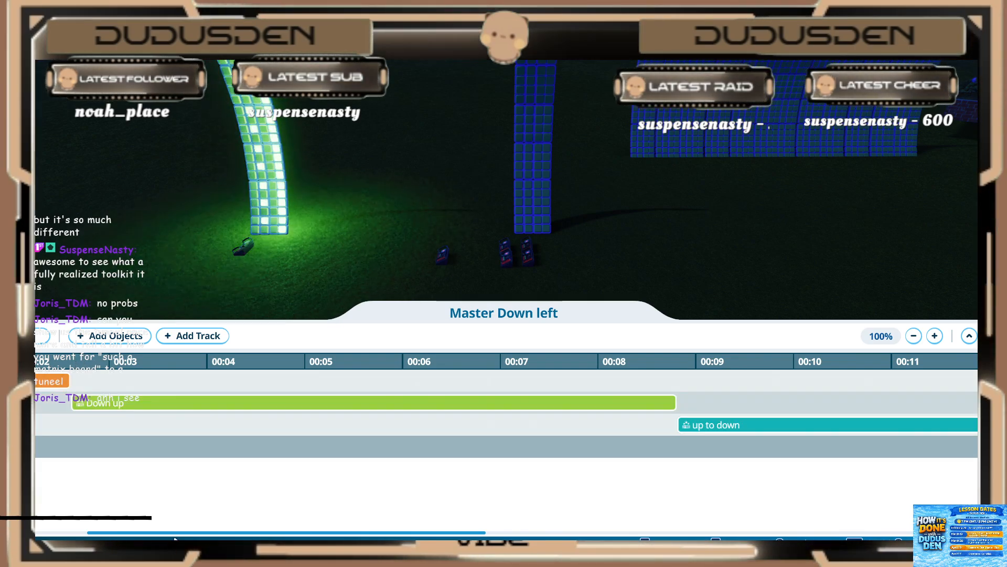
drag(170, 534, 104, 535)
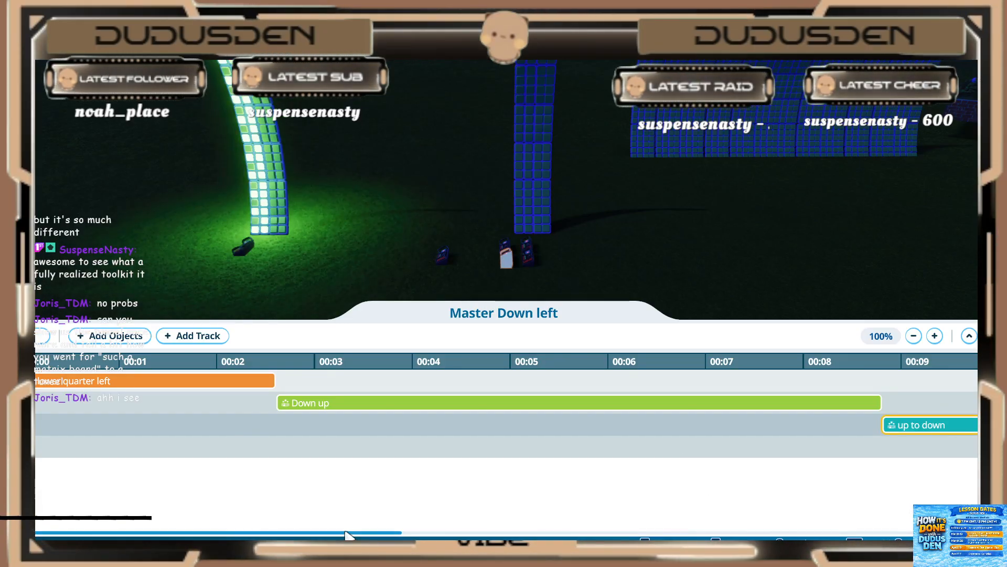
drag(346, 535, 607, 532)
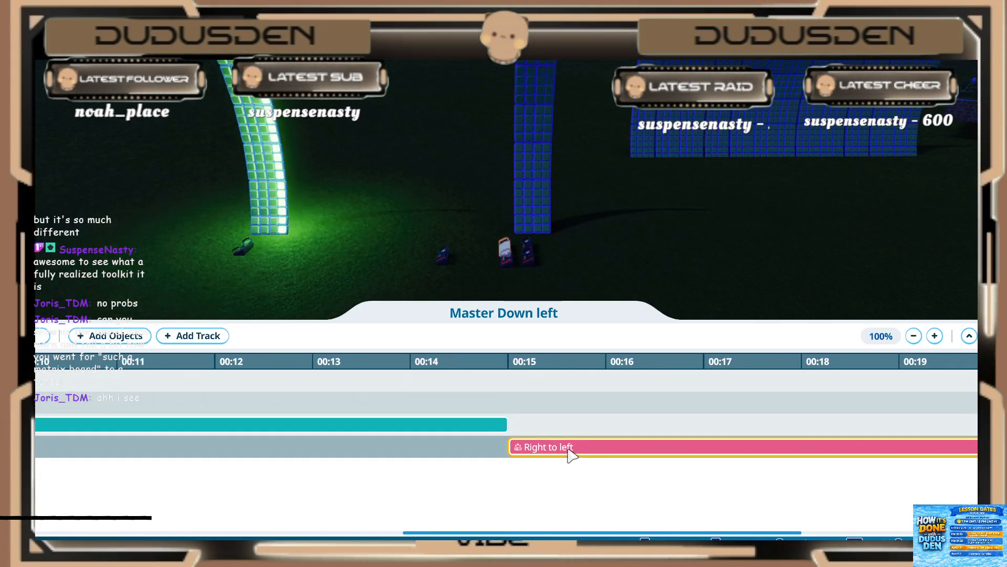
Step: Move "lower quarter left" and "Right to left" to the fourth track, and shift "Down up" earlier onto the first track
drag(572, 456, 333, 391)
click(124, 383)
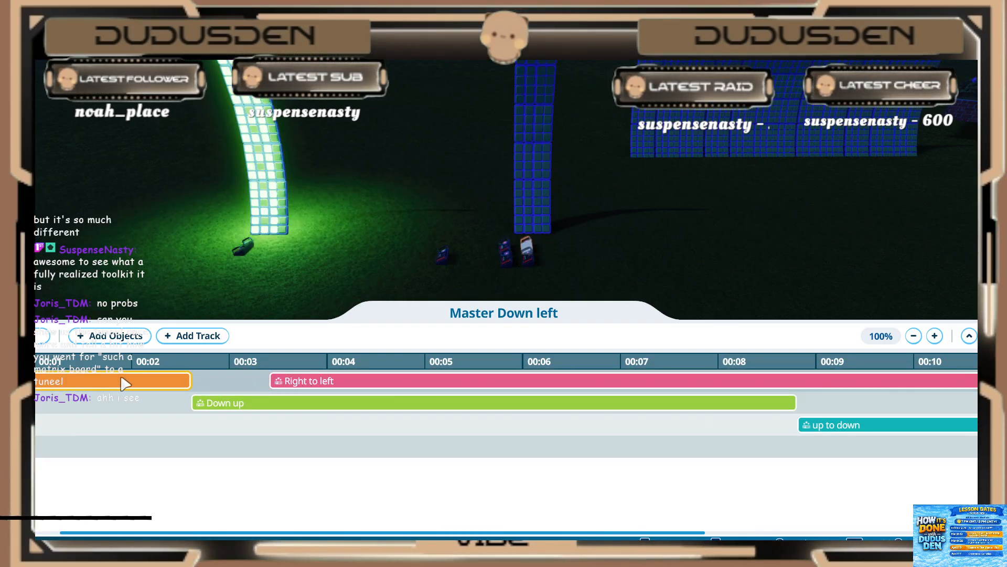
drag(124, 383, 247, 445)
drag(315, 384, 374, 457)
drag(330, 405, 163, 386)
Step: Place "lower quarter left", "Right to left" and "up to down" one after another behind "Down up" on the first track
click(126, 450)
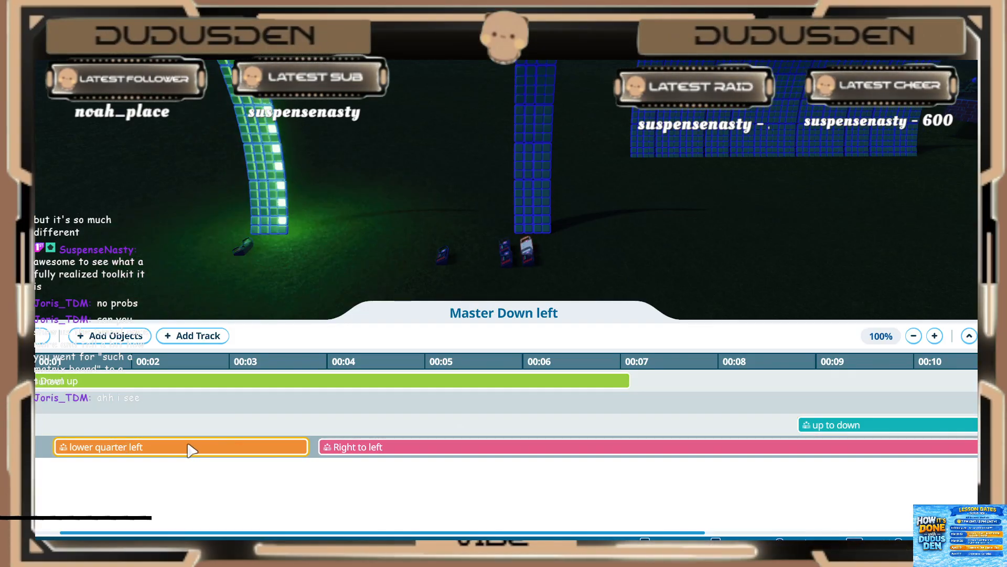
drag(148, 452, 653, 380)
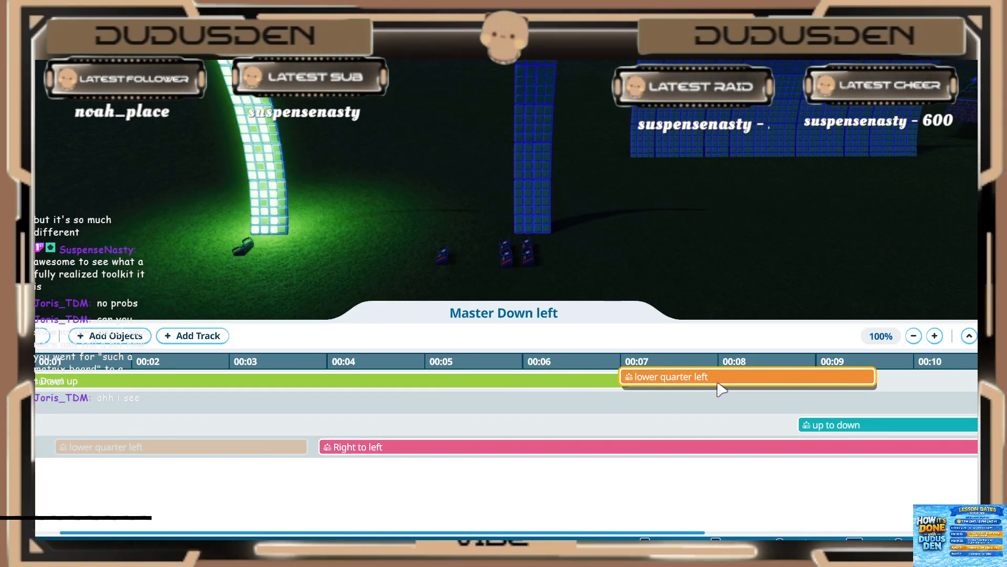
drag(718, 383, 724, 391)
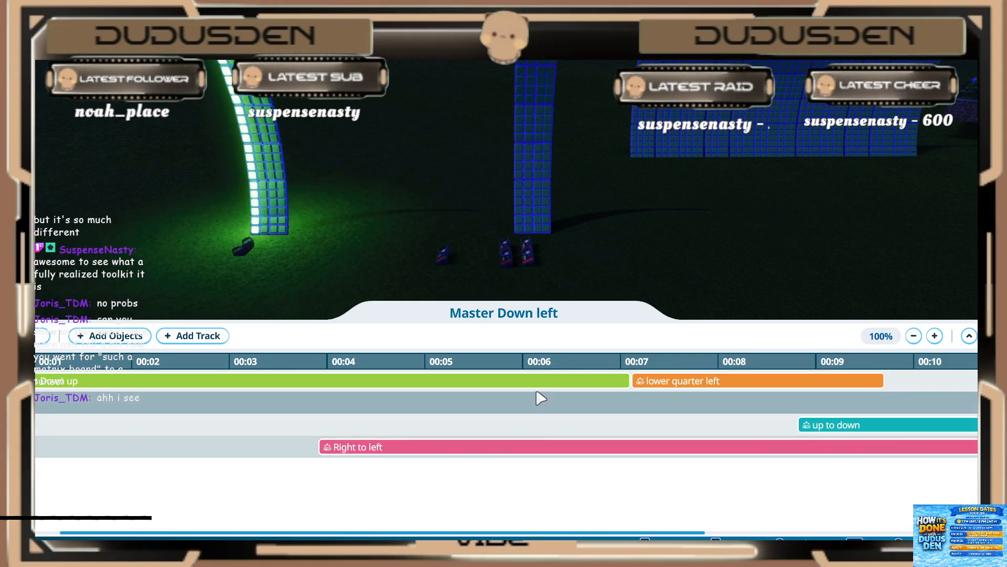
drag(327, 448, 893, 385)
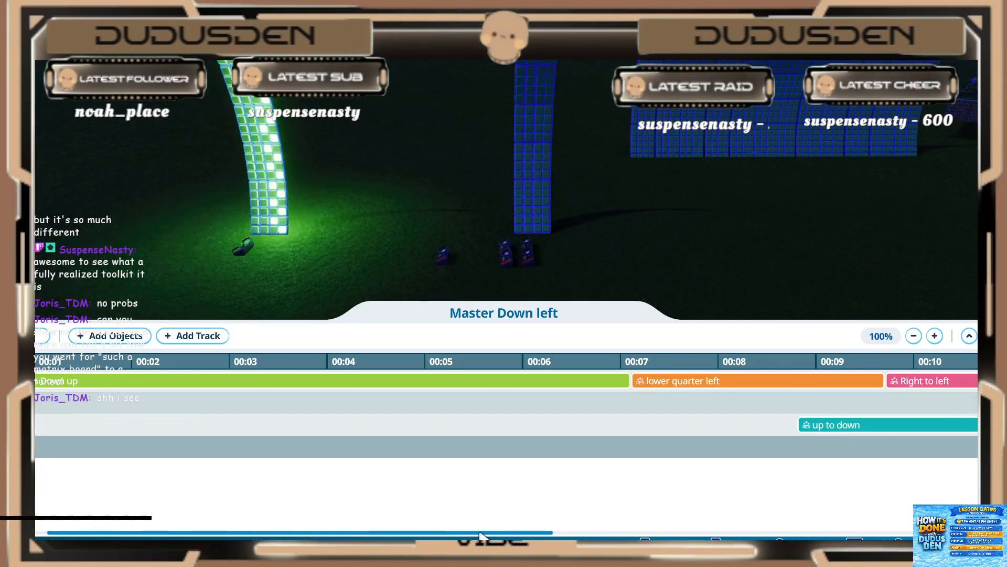
drag(471, 531, 831, 532)
drag(147, 431, 937, 389)
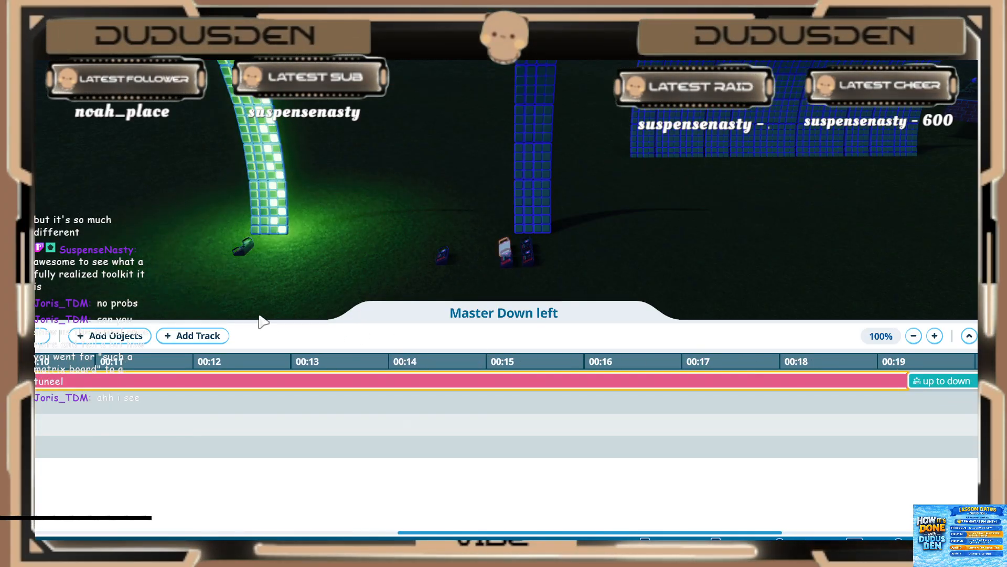
Step: Play the rearranged "Master Down left" sequence through to its last event, leave it and deselect the scenery group
click(42, 336)
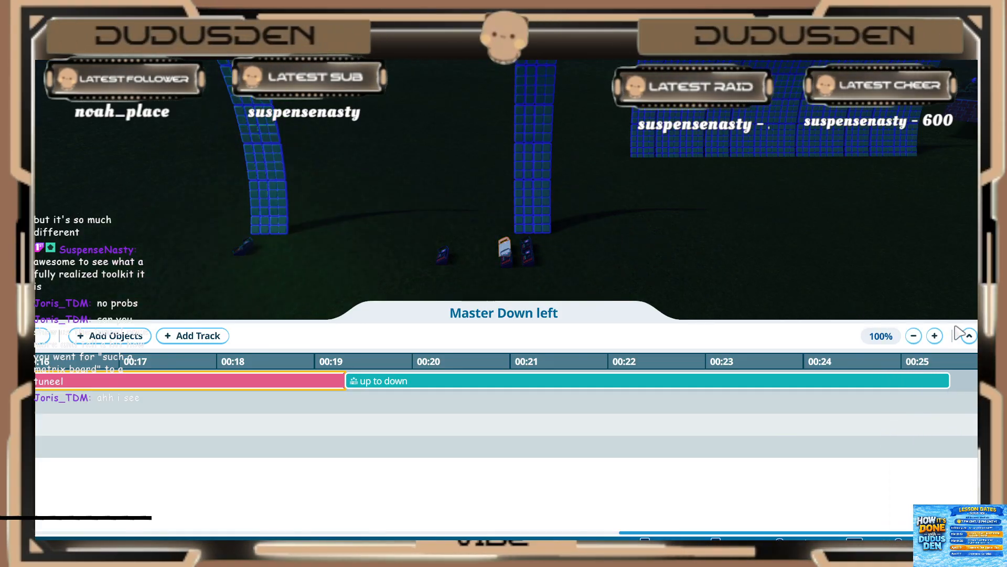
click(990, 336)
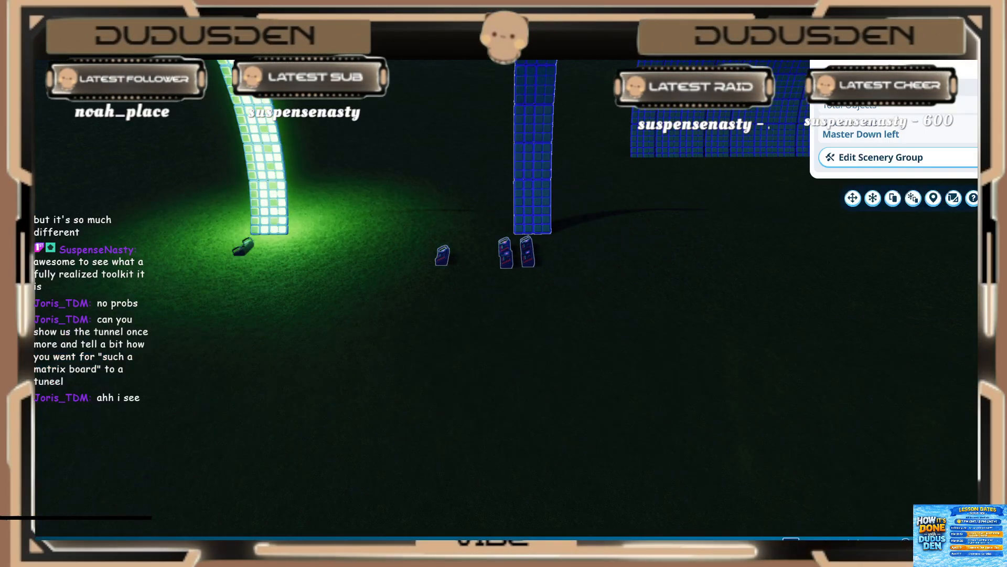
click(564, 252)
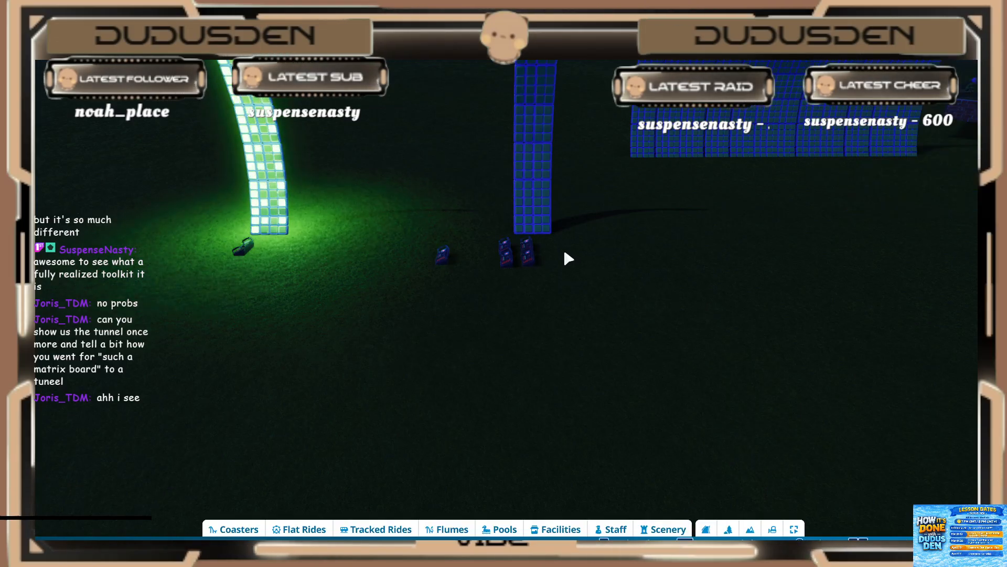
Step: Box-select the unlit curved strip together with its event sequencers, and clear the selection again
scroll(514, 184, down, 1)
drag(429, 78, 560, 352)
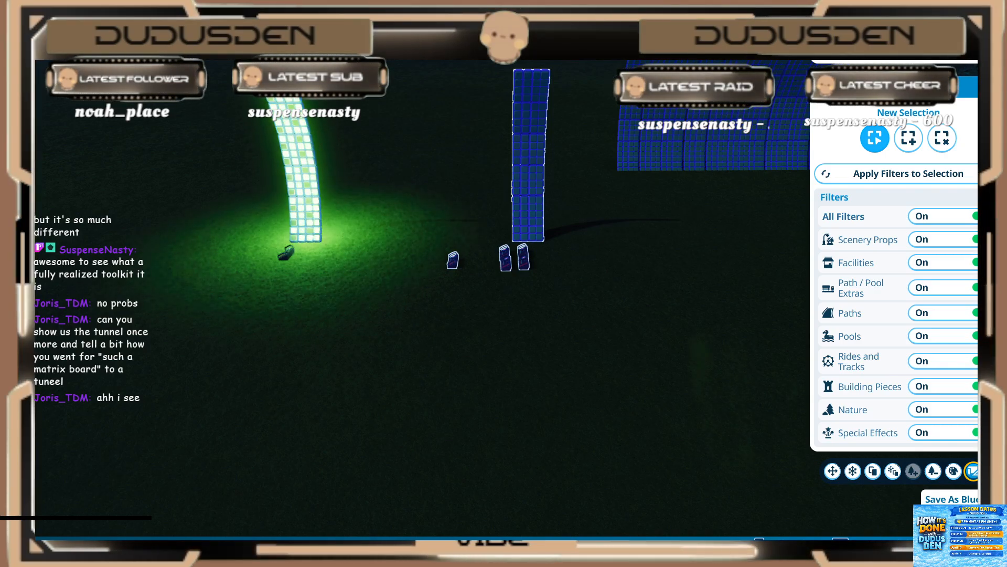
key(Escape)
key(d)
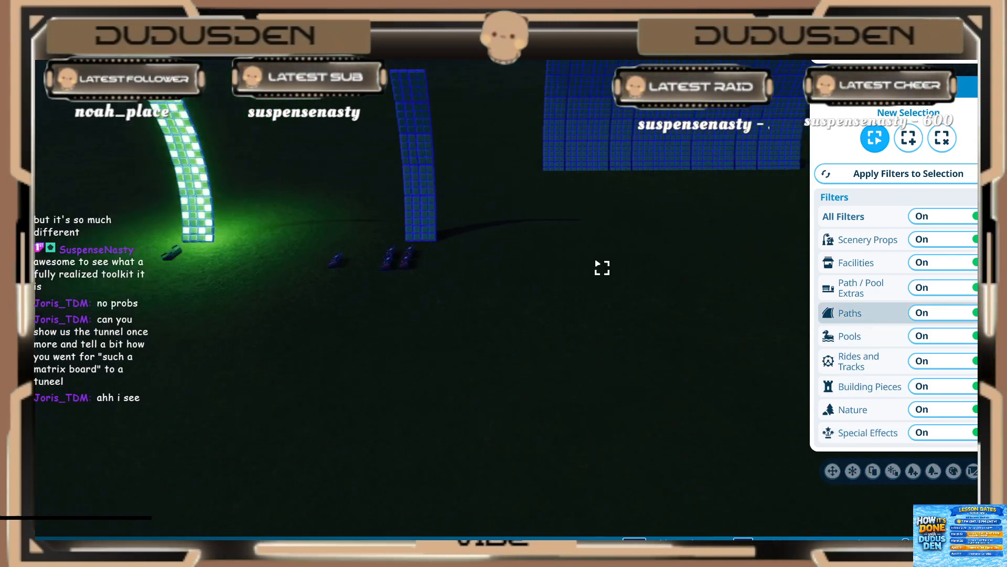
key(Escape)
Step: Select the single "Master Down left" sequencer in front of the large sequencer grid and play its trigger sequence on the curved wall
key(w)
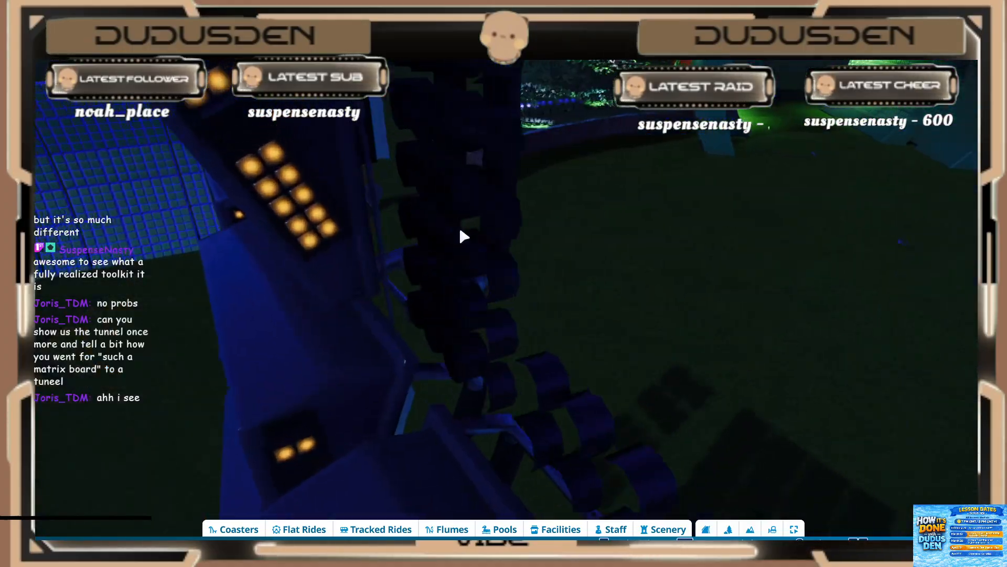
middle_drag(440, 229, 479, 322)
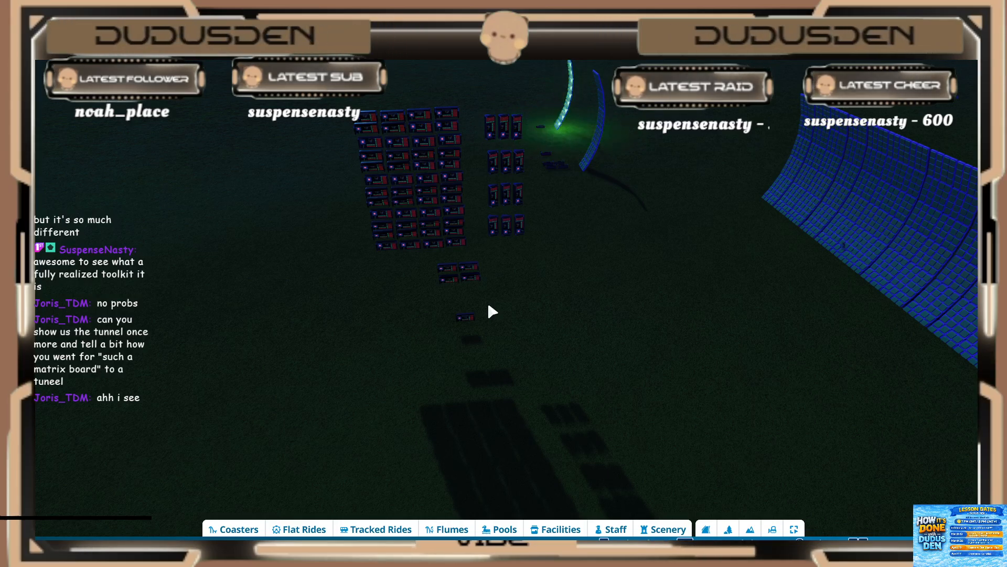
click(462, 323)
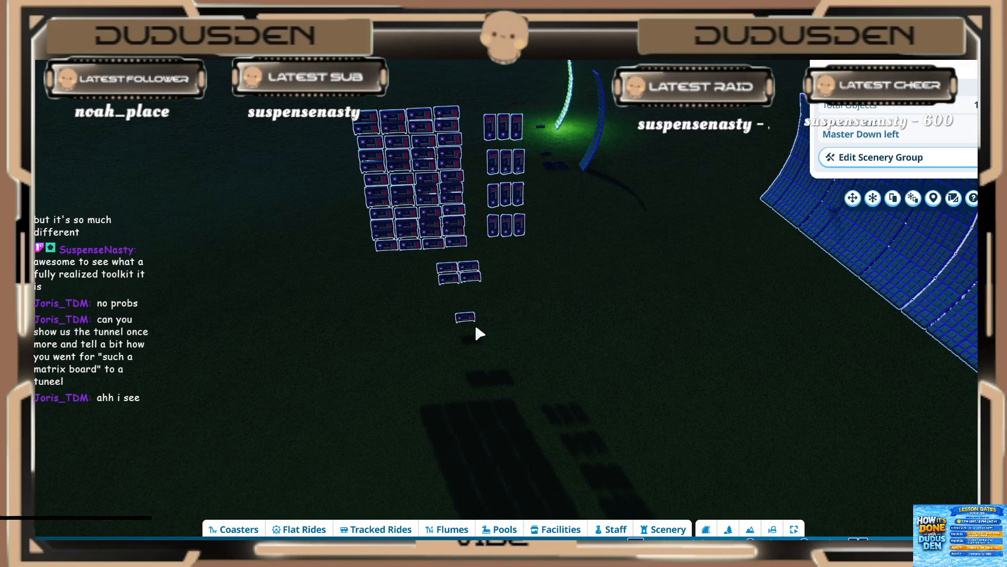
click(465, 318)
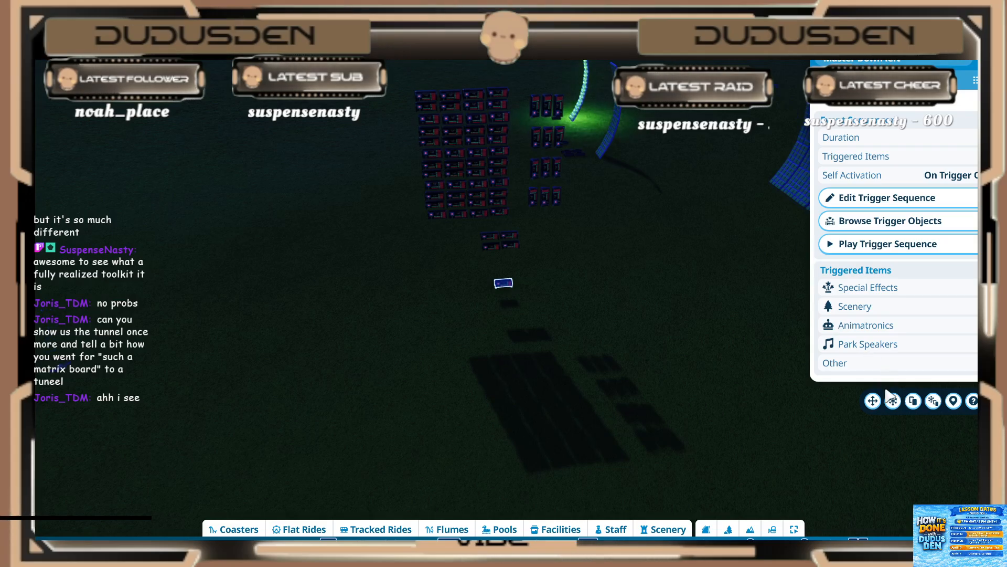
click(892, 243)
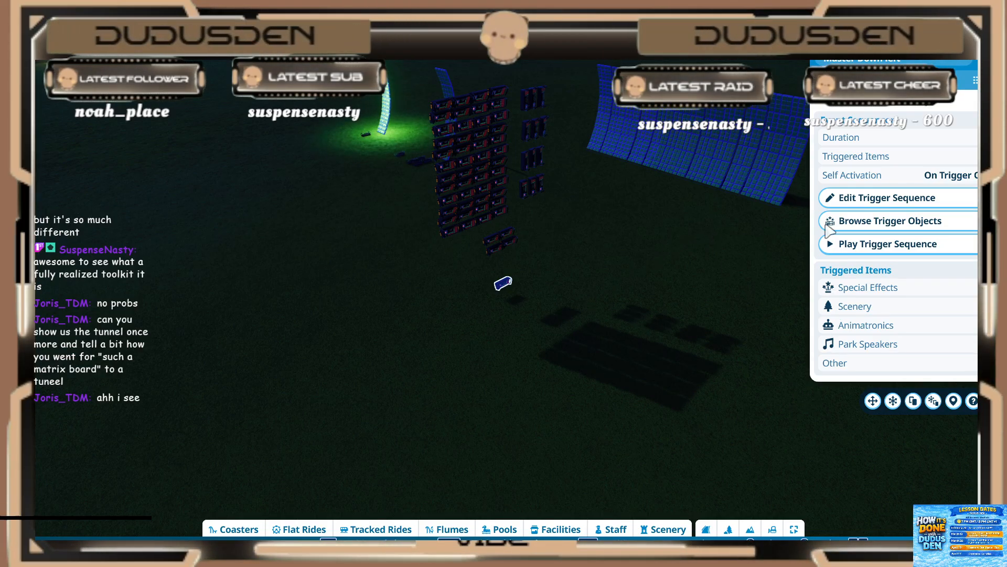
click(835, 251)
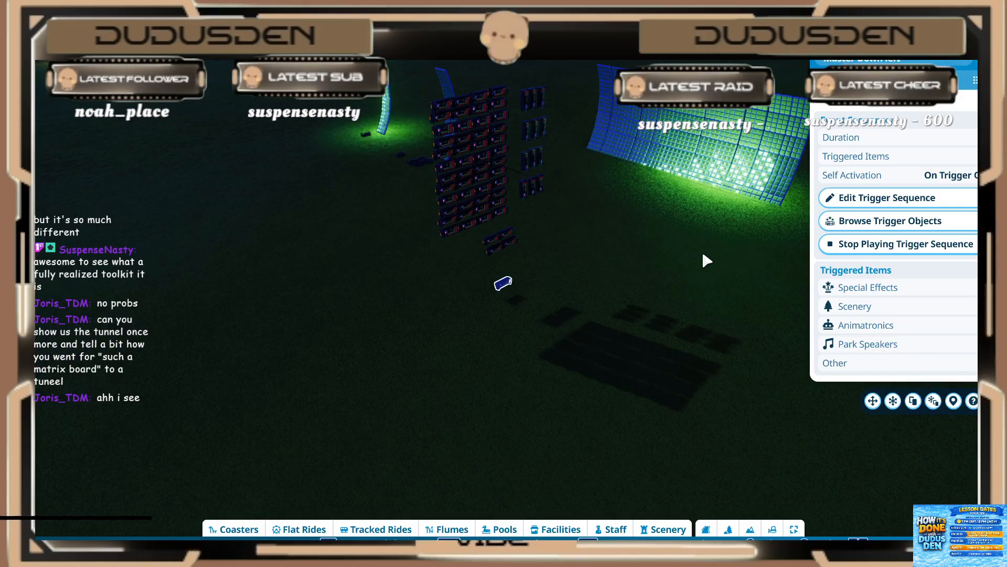
Step: Leave the "Master Down left" sequencer and go over to the light tunnel to examine its entrance
click(680, 286)
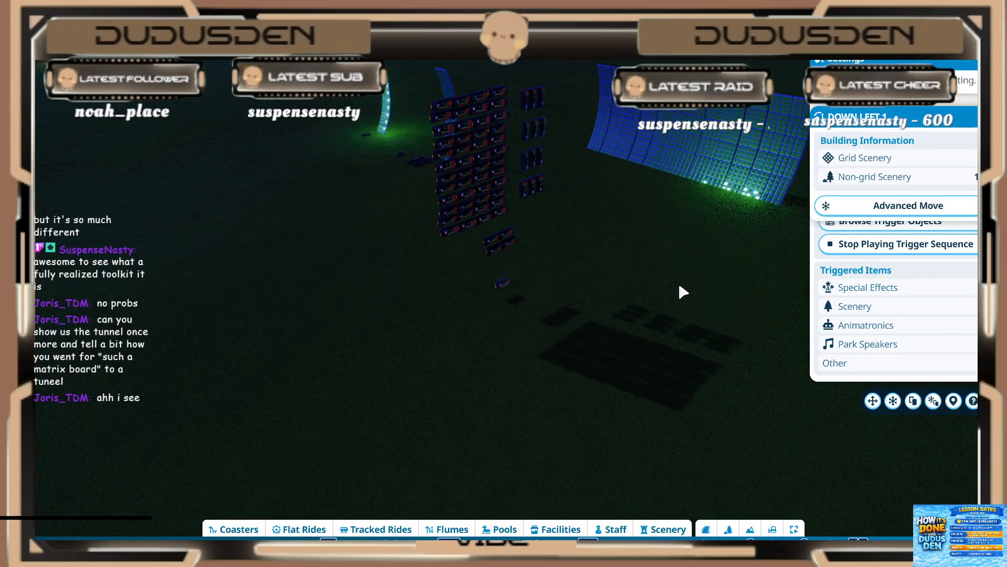
key(Escape)
middle_drag(669, 295, 724, 294)
key(w)
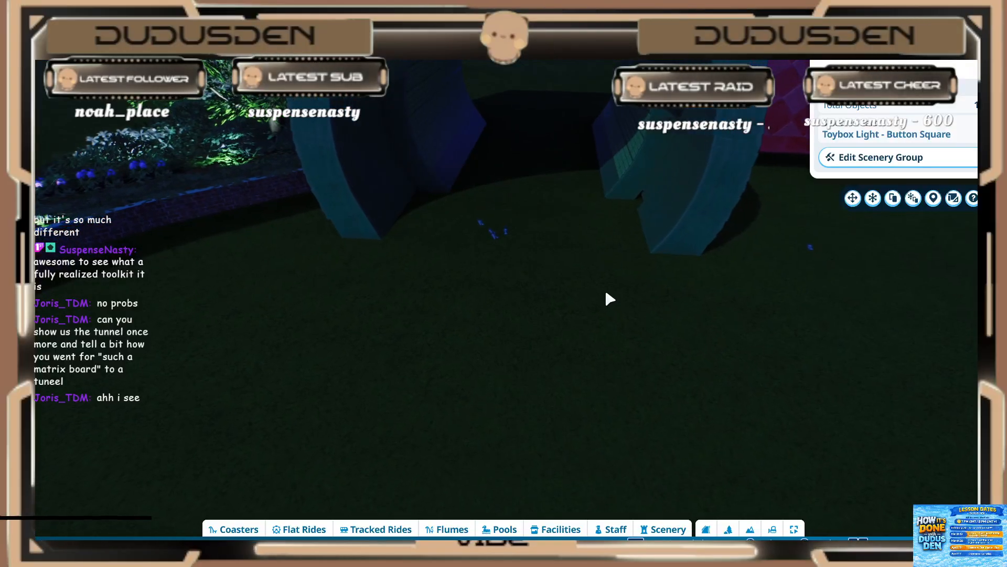
click(615, 280)
middle_drag(609, 266, 771, 252)
key(w)
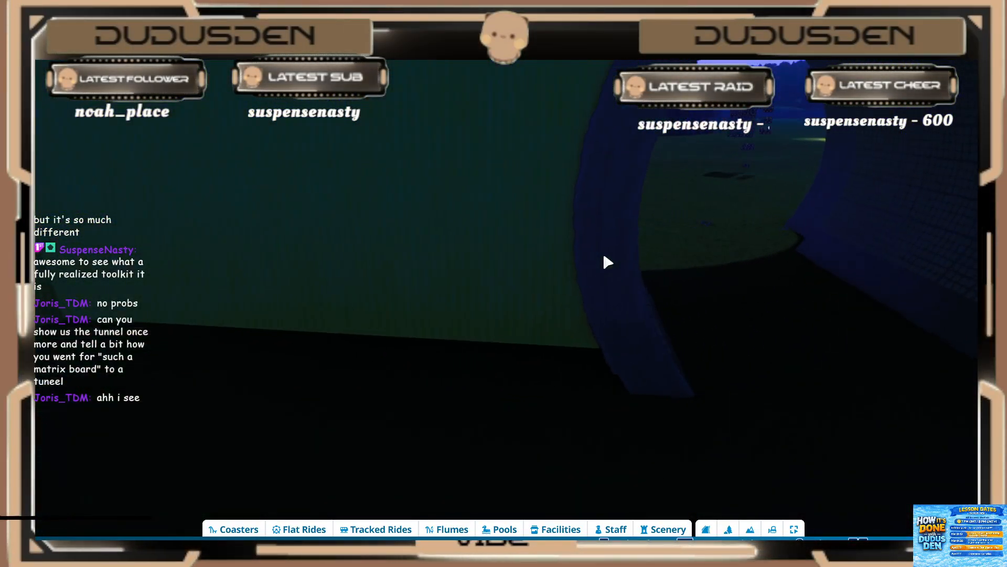
Step: Find and select the master event sequencer hidden behind the tunnel's green cardboard side wall
key(s)
mouse_move(605, 261)
middle_down()
mouse_move(604, 289)
mouse_move(629, 320)
mouse_move(587, 259)
middle_up()
key(w)
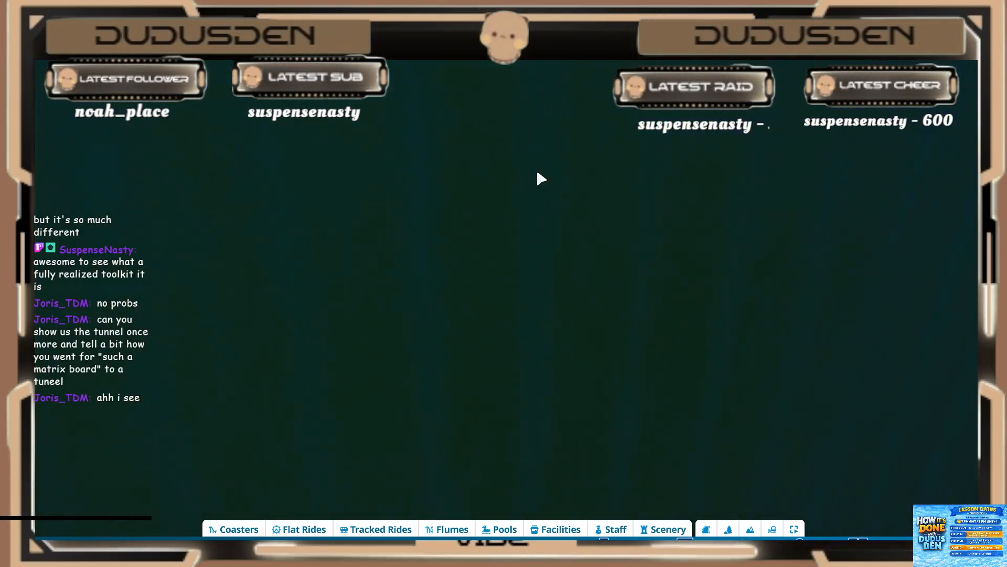
key(w)
click(506, 65)
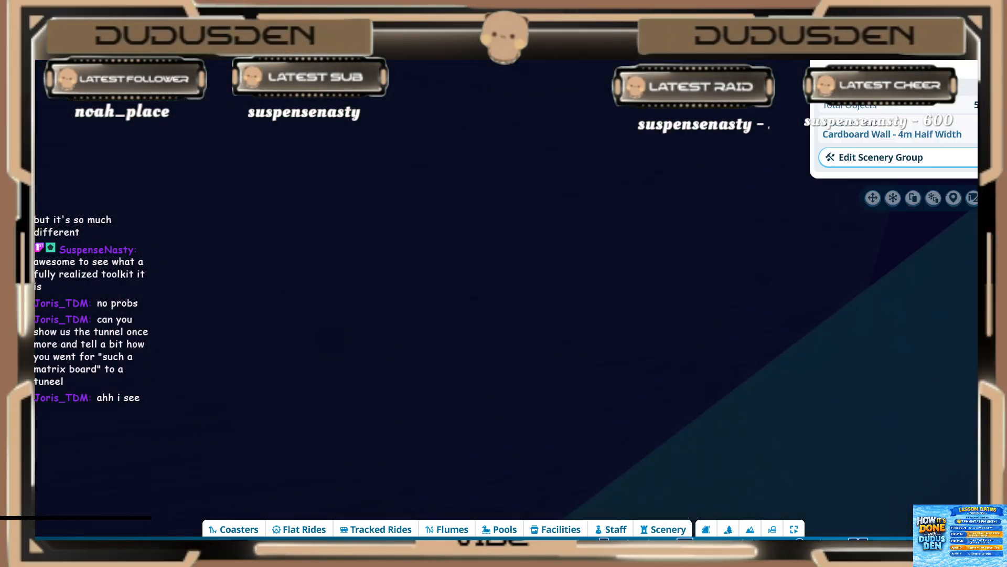
key(s)
click(568, 119)
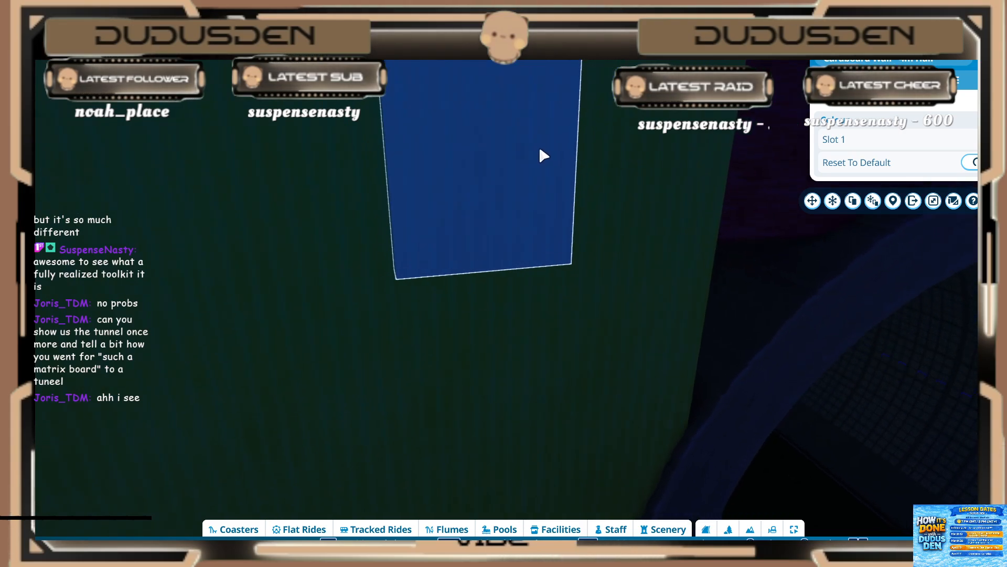
key(w)
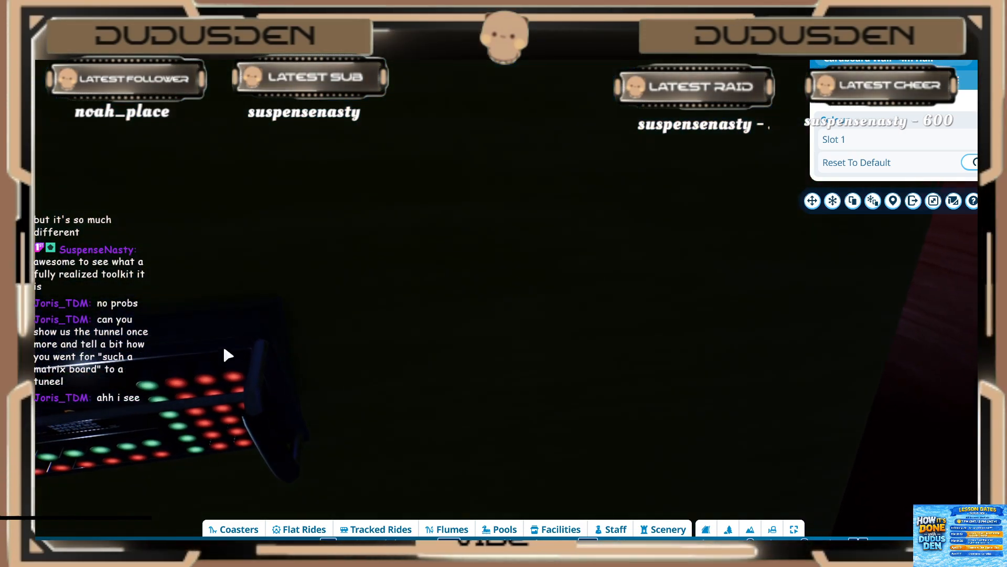
click(230, 353)
key(s)
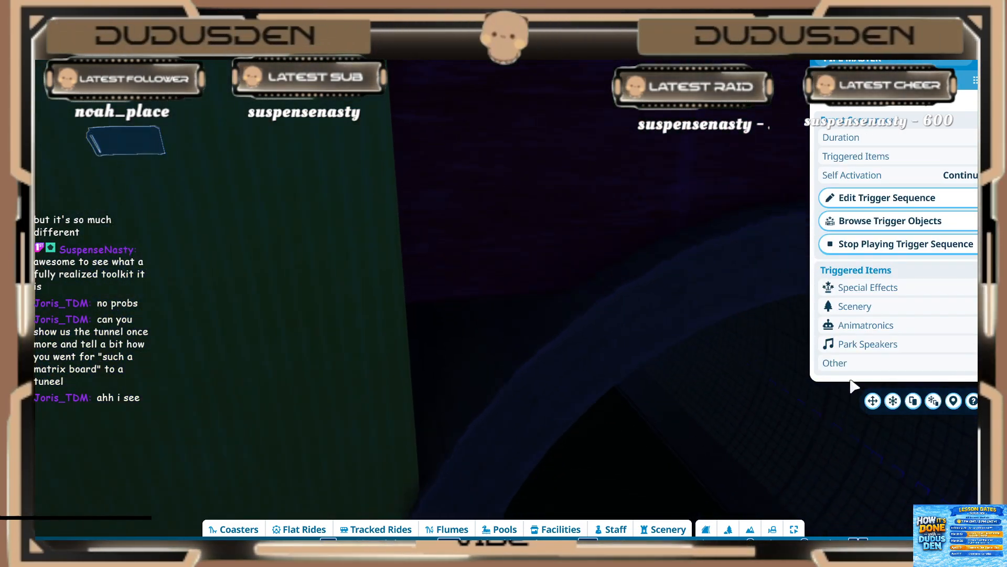
Step: Stop and restart the tunnel master's trigger sequence, and watch the light pattern run through the inside of the tunnel
click(839, 244)
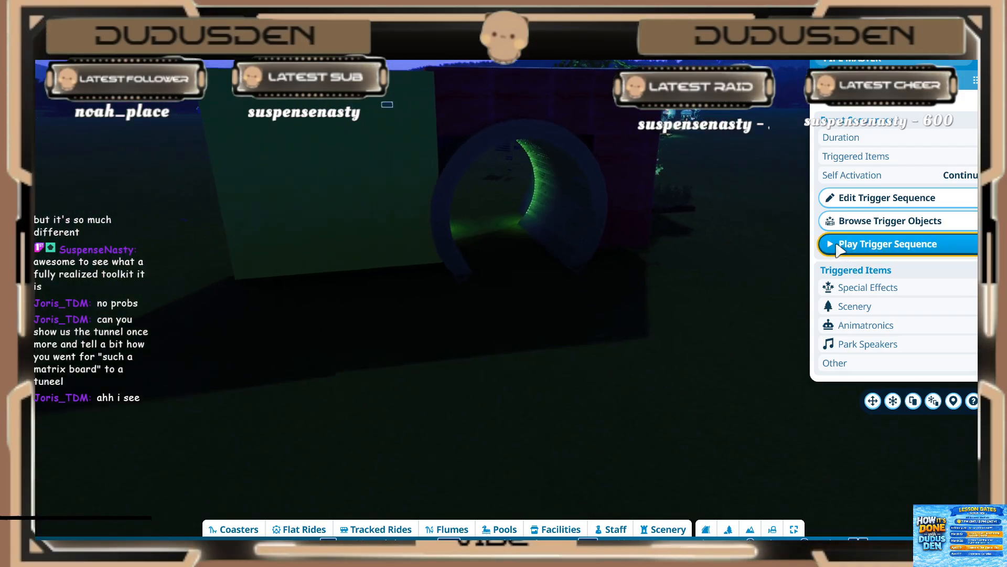
click(829, 245)
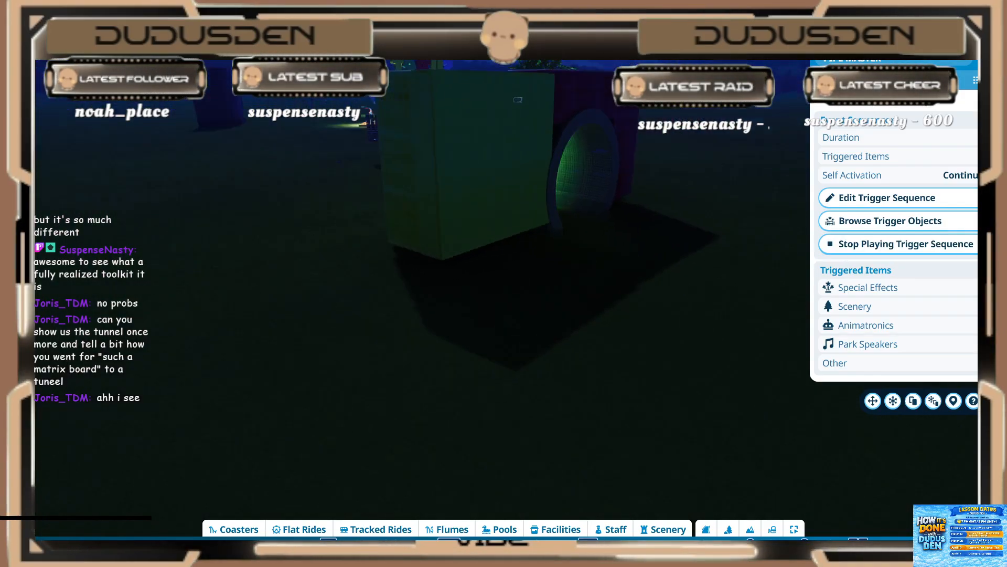
key(w)
middle_drag(525, 330, 548, 327)
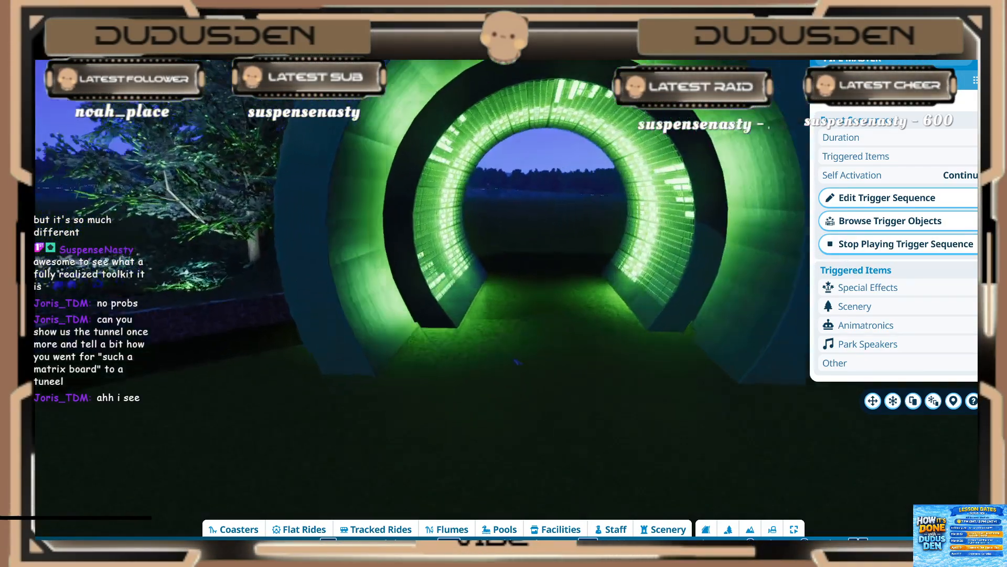
scroll(547, 333, down, 4)
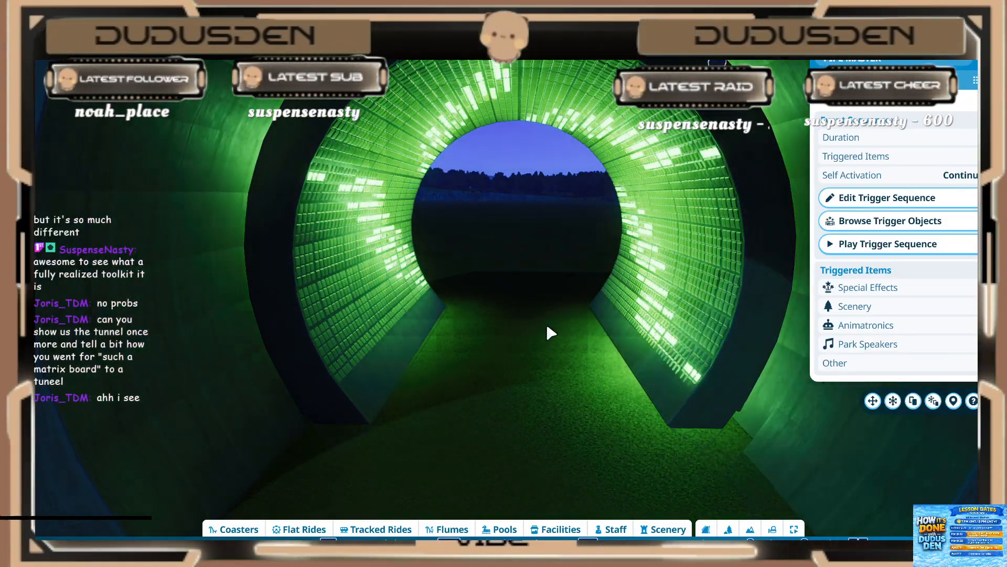
scroll(546, 332, down, 5)
Step: Leave the tunnel and select the single master sequencer in front of the small square light panel
click(544, 325)
mouse_move(544, 326)
middle_down()
mouse_move(488, 357)
mouse_move(529, 319)
middle_up()
key(s)
key(Escape)
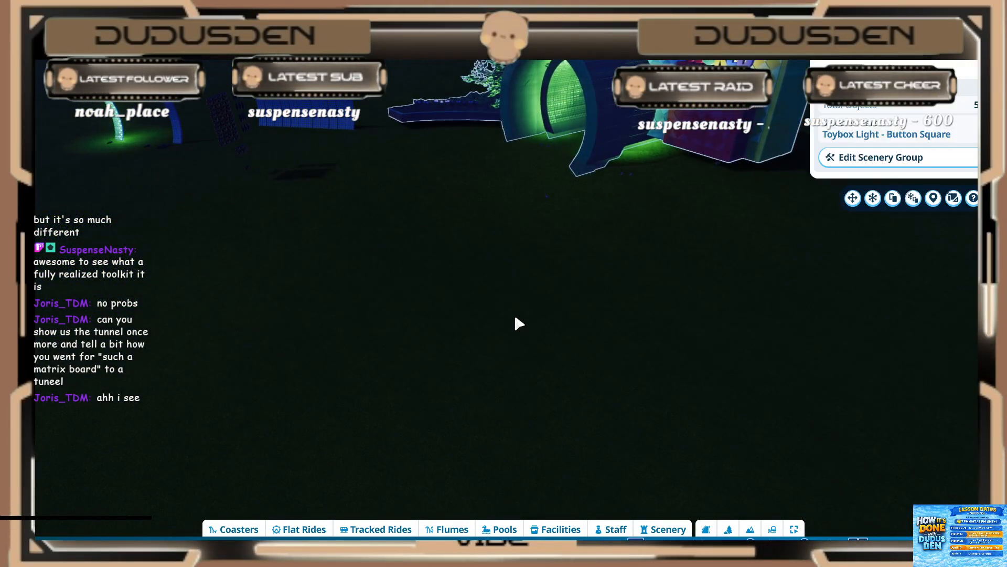
key(s)
key(a)
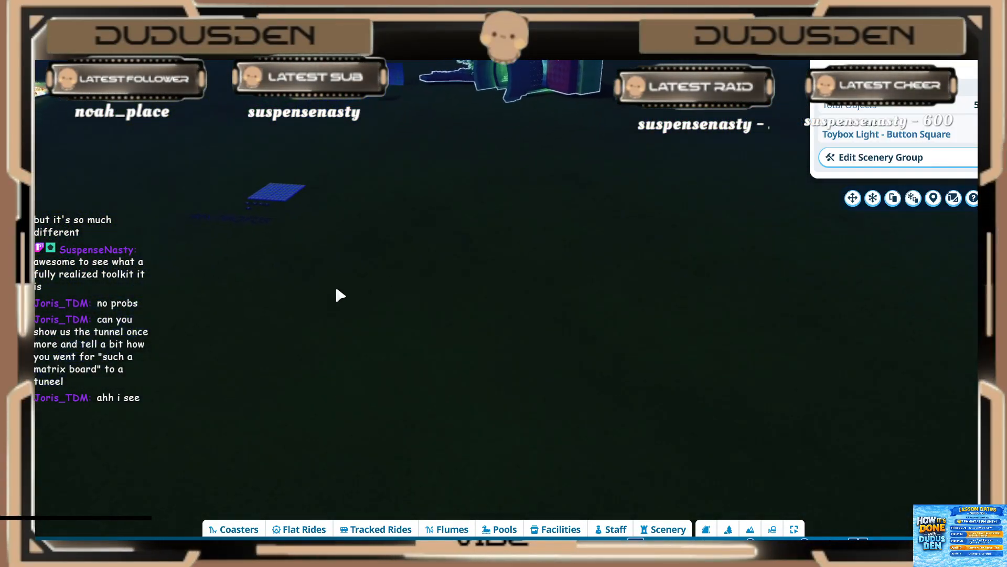
key(w)
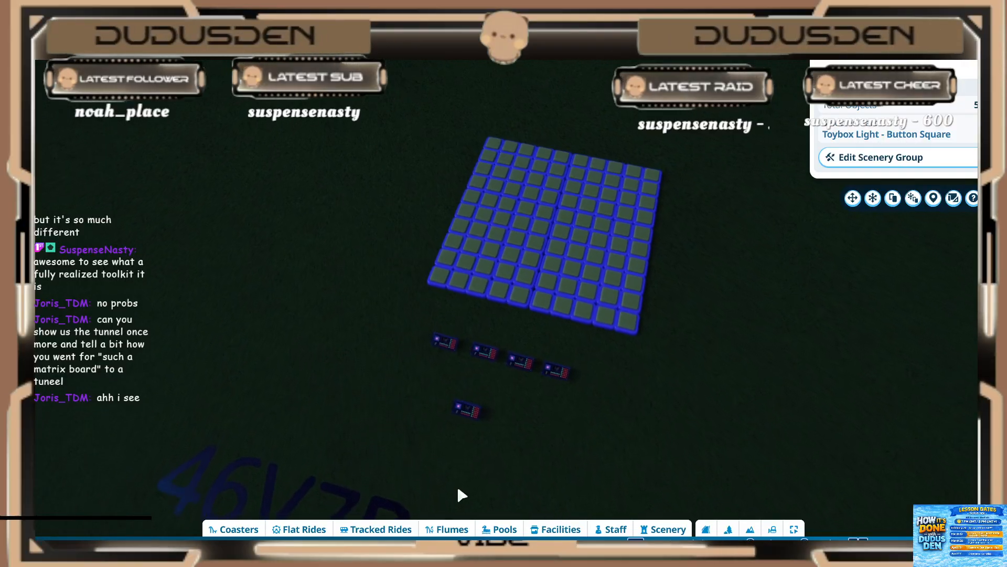
click(468, 415)
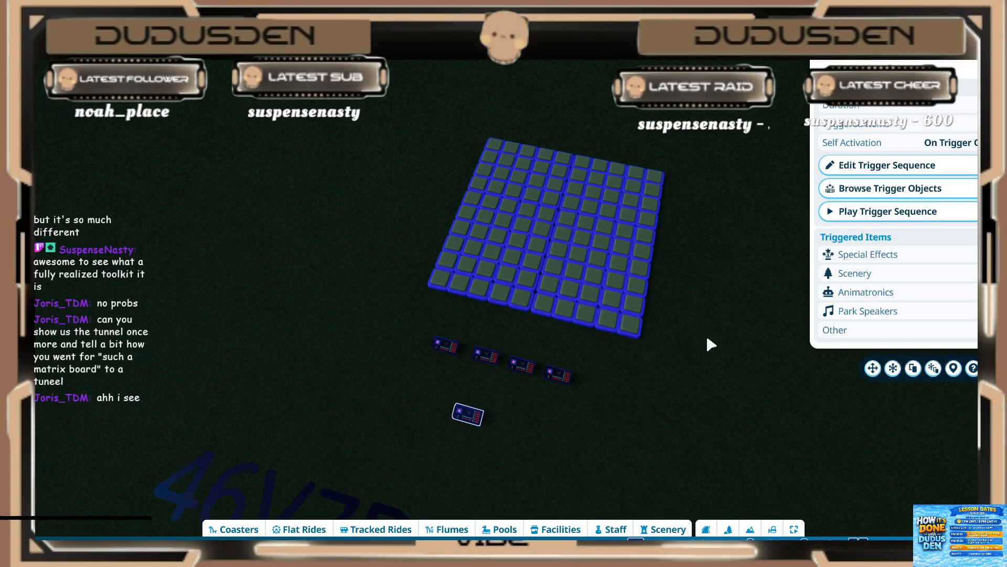
middle_drag(711, 345, 746, 307)
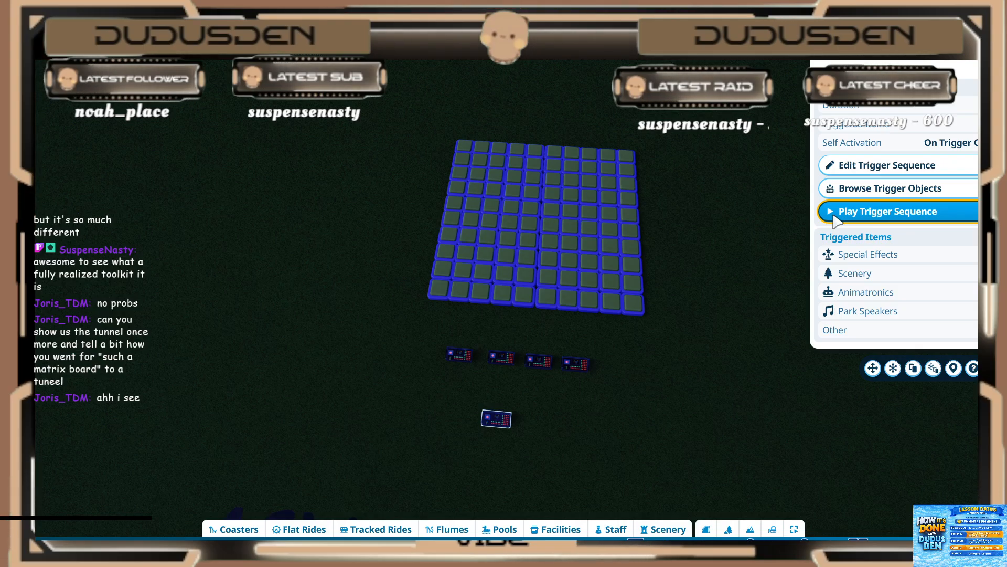
key(d)
key(s)
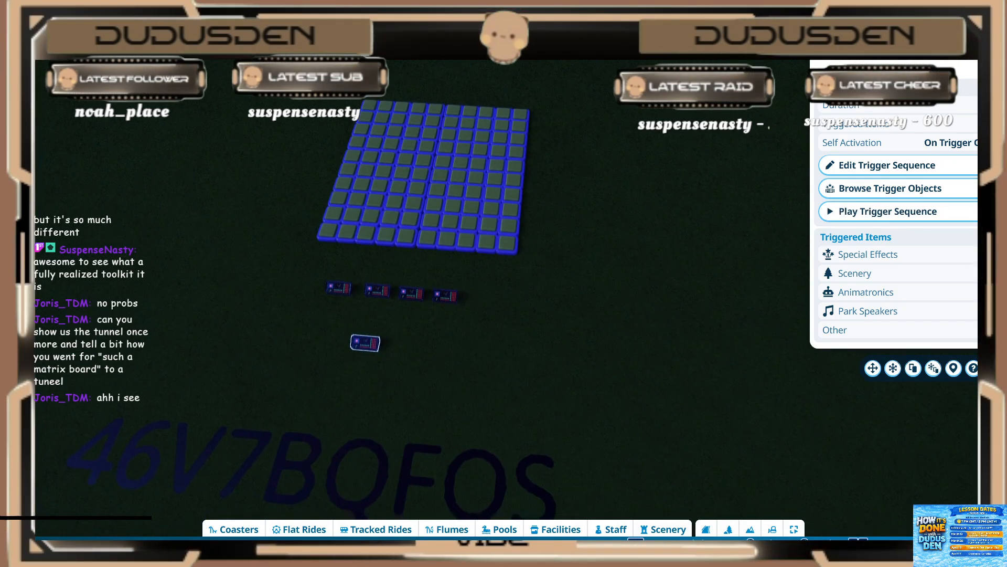
Step: Box-select the square light panel with its five sequencers and start saving them as a blueprint named "Homework panel"
drag(288, 62, 591, 366)
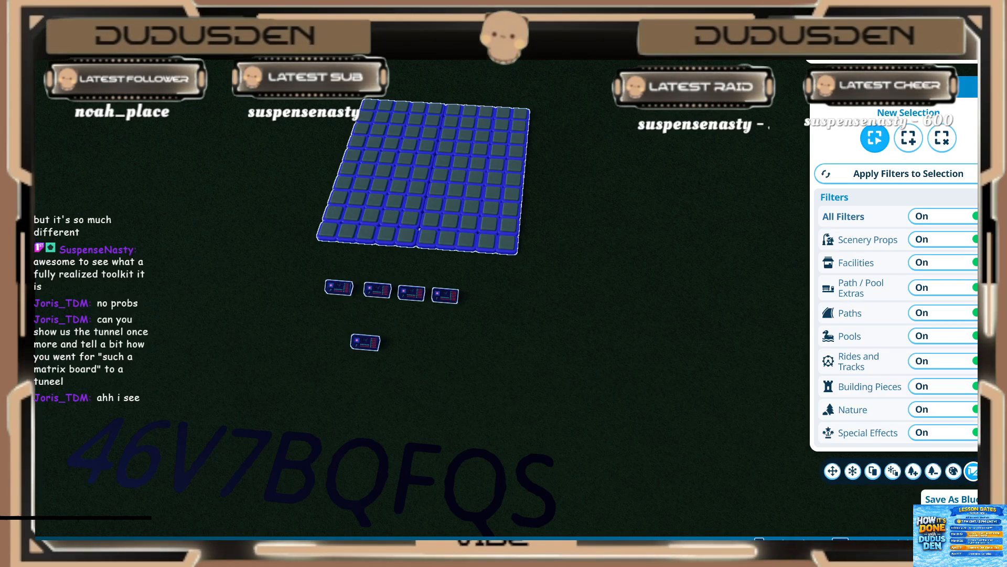
click(973, 472)
click(887, 71)
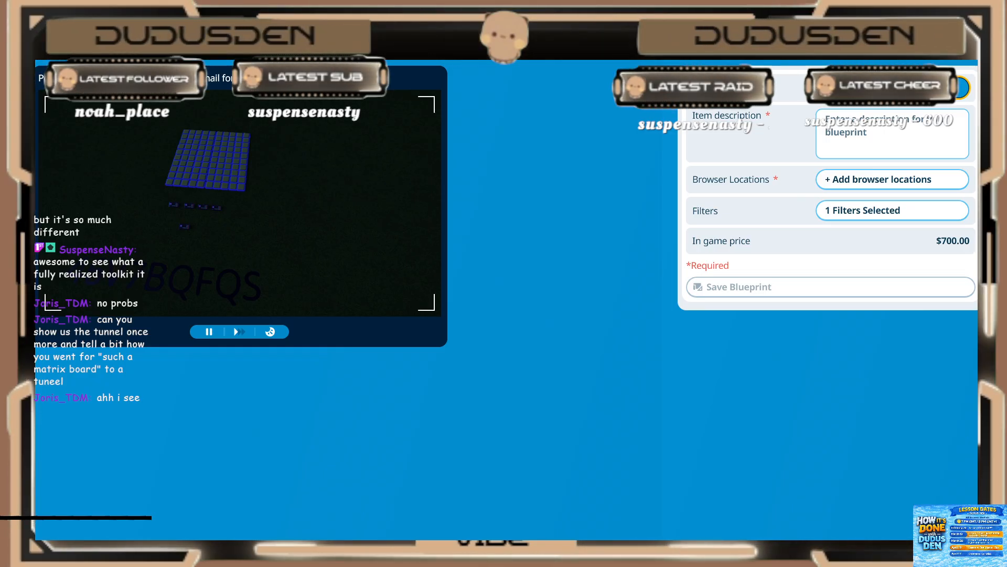
Step: Enter "Light sequence Dudusden School of Sequencing" as the blueprint's item description
click(917, 144)
text(Light)
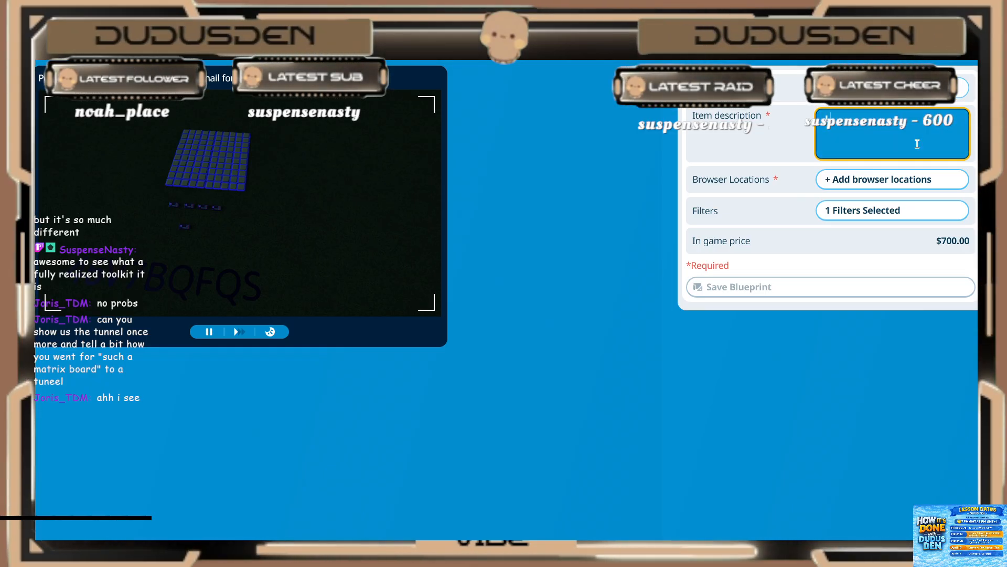
text( se)
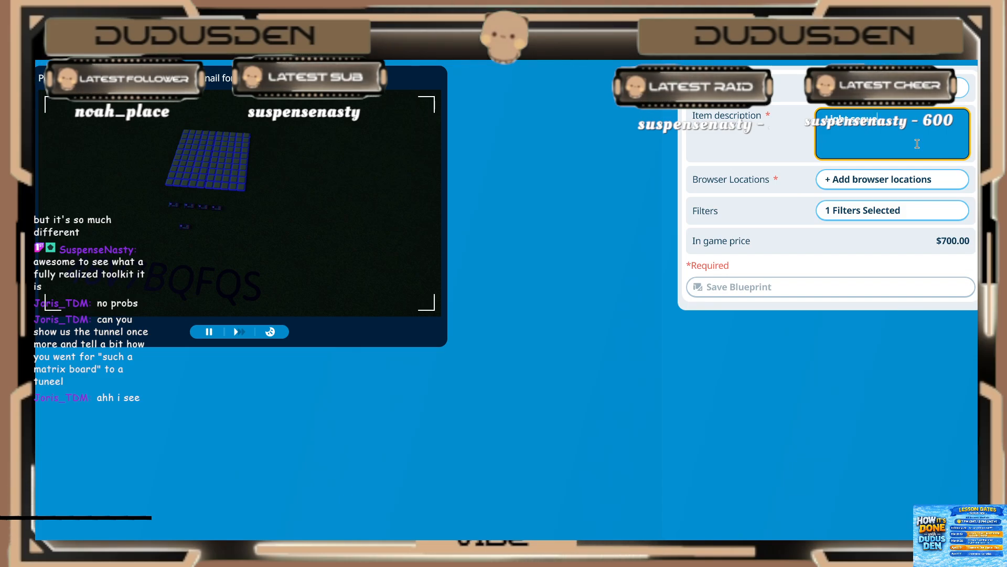
text(quence Dudus)
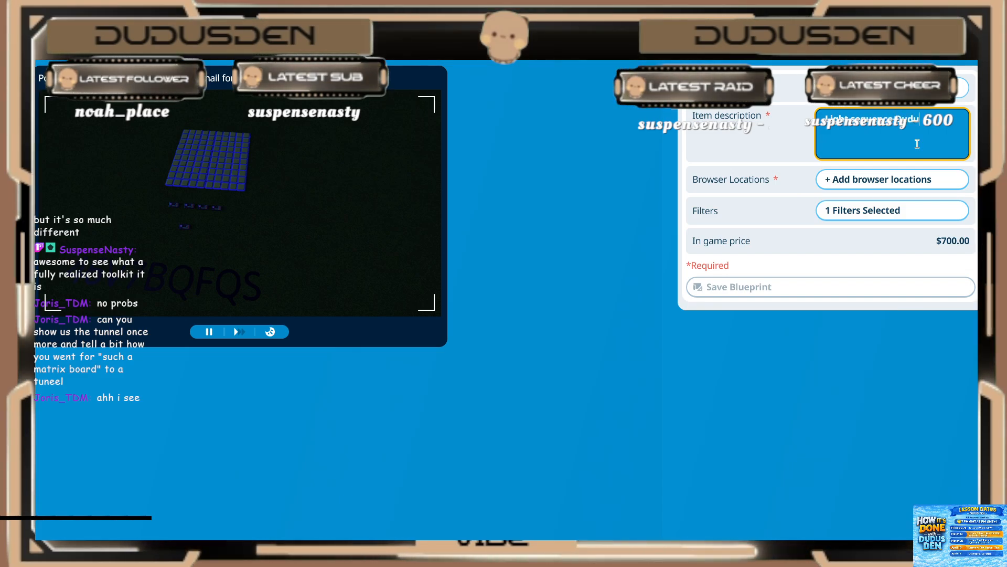
text( School of)
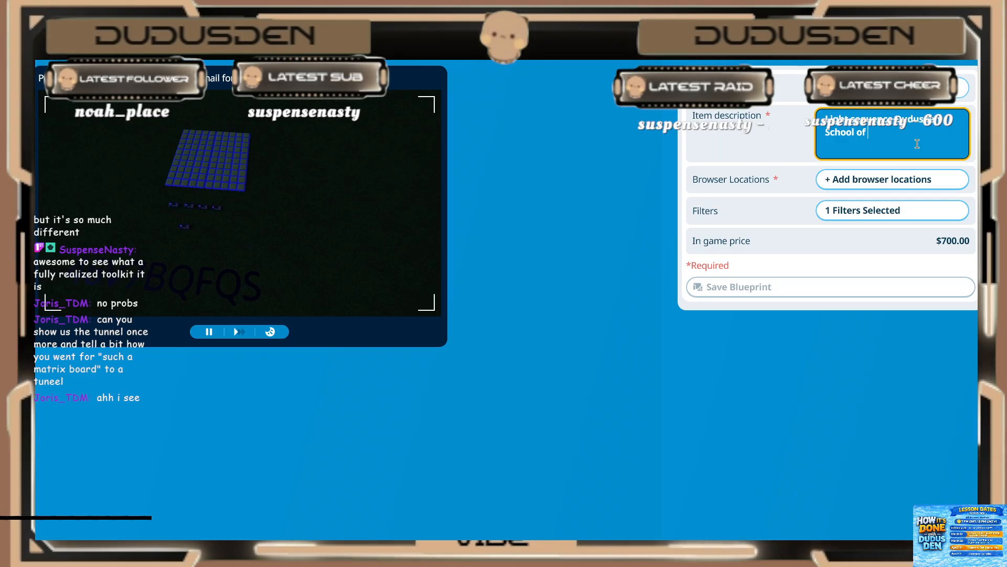
text( Sequencing)
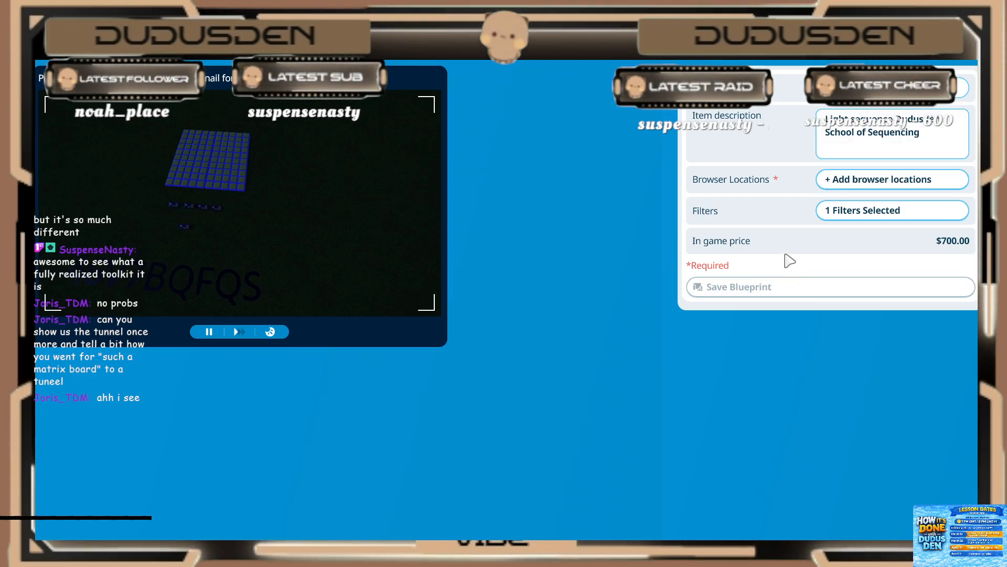
Step: Assign the blueprint to all Scenery browser locations and save it
click(832, 210)
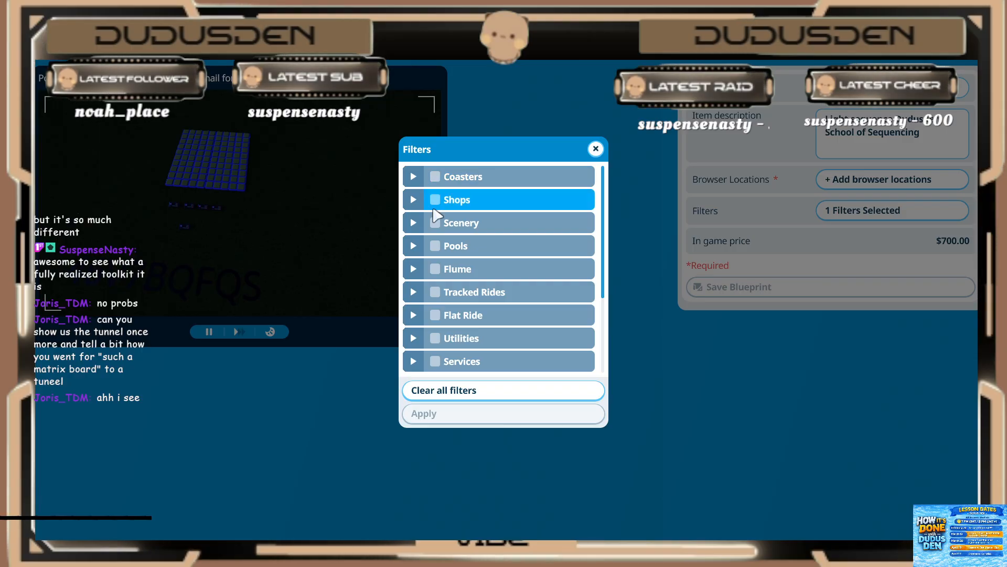
click(436, 224)
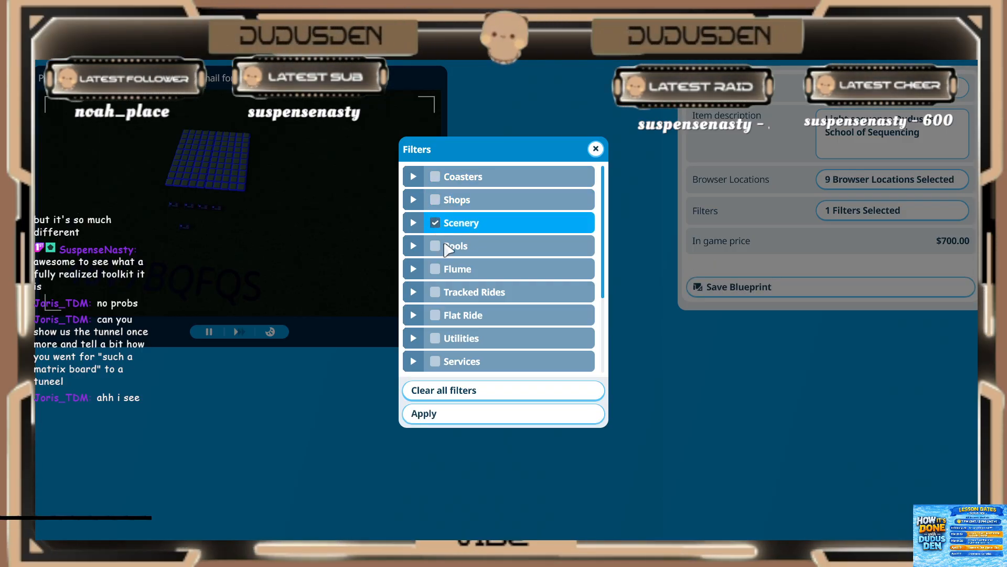
click(443, 411)
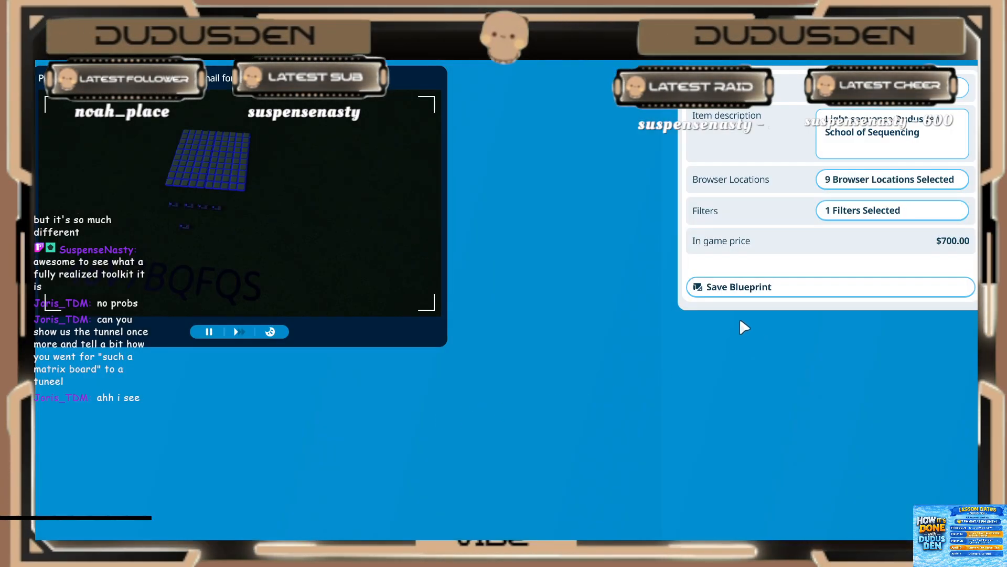
click(726, 289)
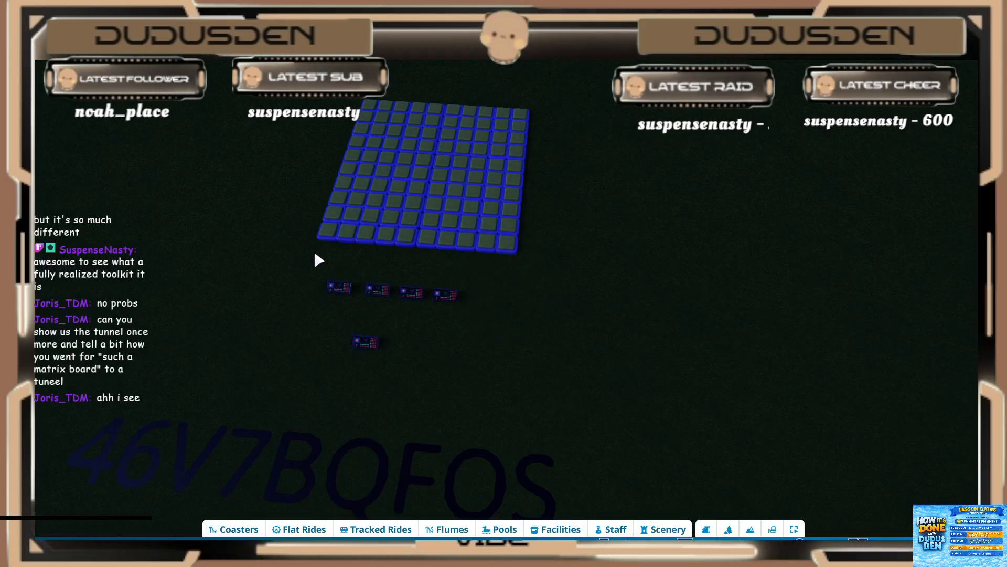
scroll(491, 357, down, 2)
middle_drag(489, 351, 645, 512)
click(662, 529)
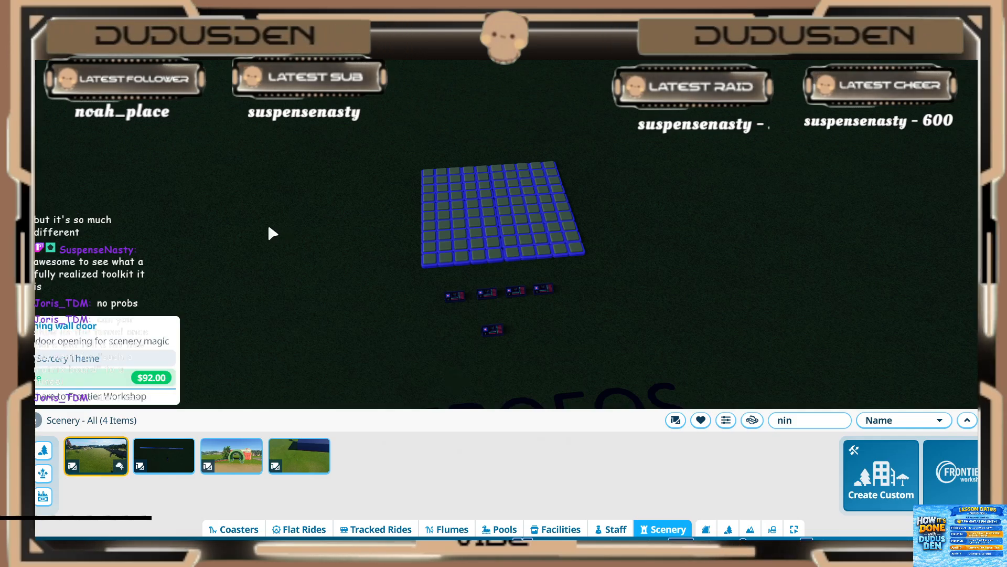
middle_drag(269, 227, 261, 228)
key(Escape)
key(Escape)
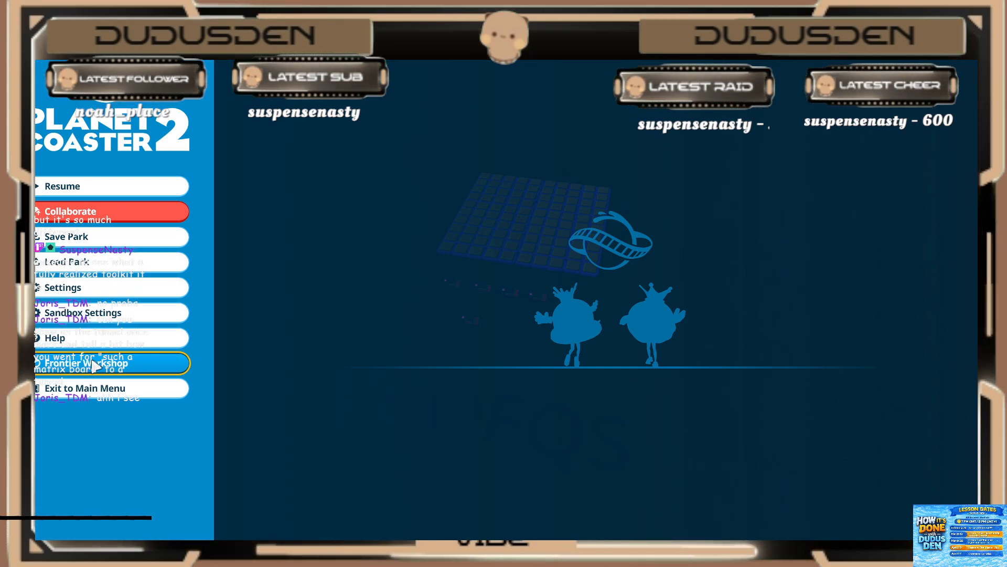
Step: Open the Frontier Workshop and choose the saved "Homework panel" blueprint as the creation for upload
click(94, 364)
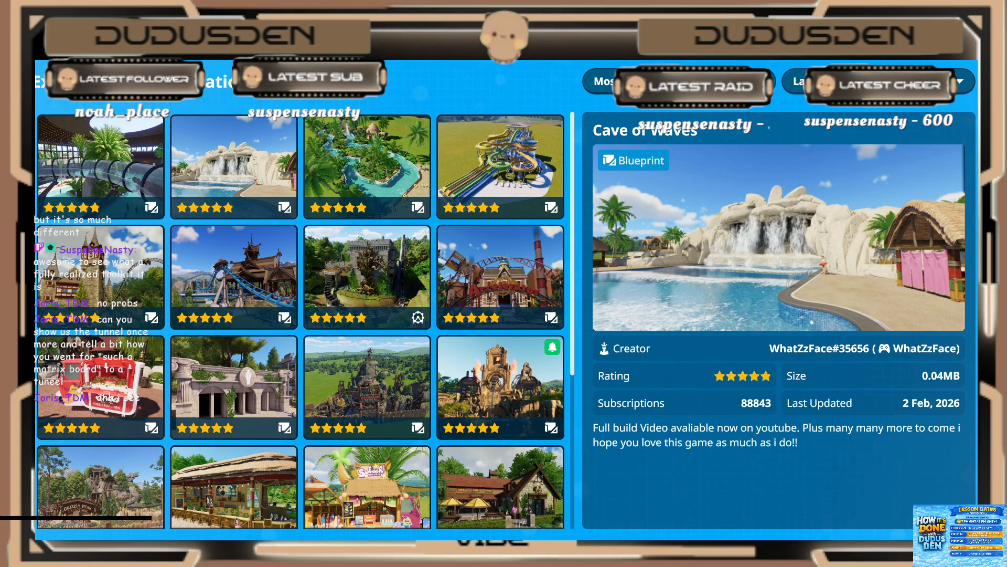
click(554, 42)
click(277, 234)
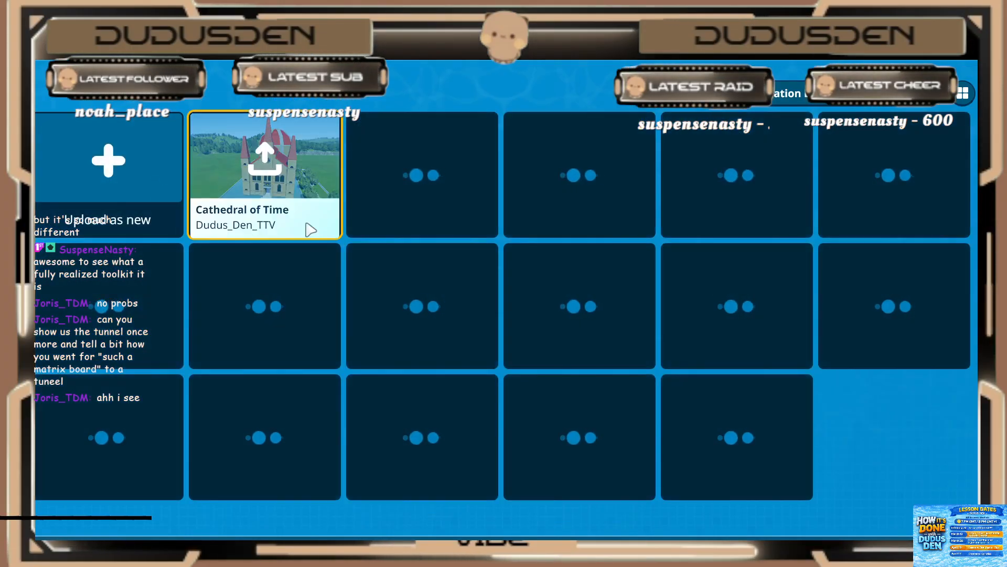
click(108, 163)
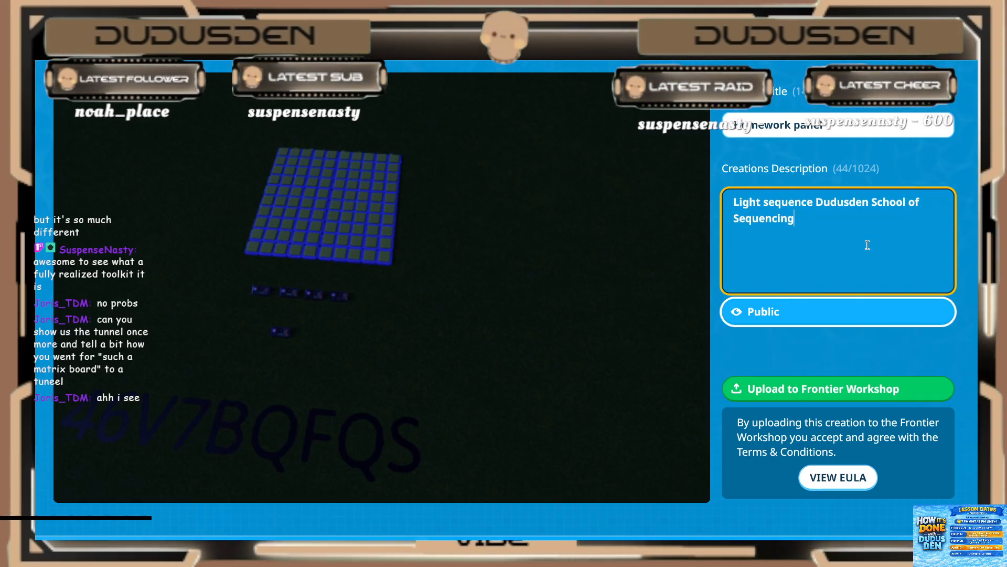
text(()
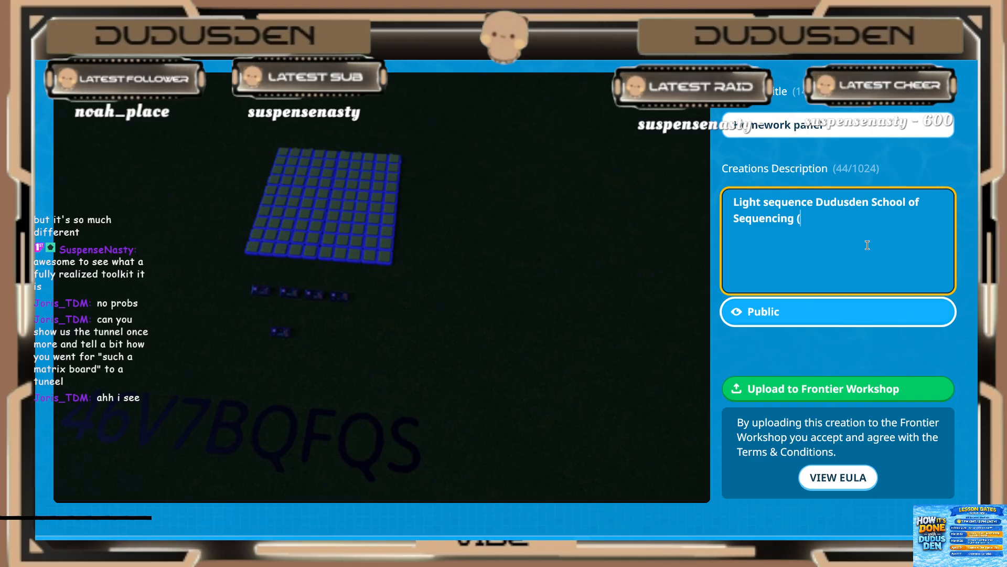
text(make a)
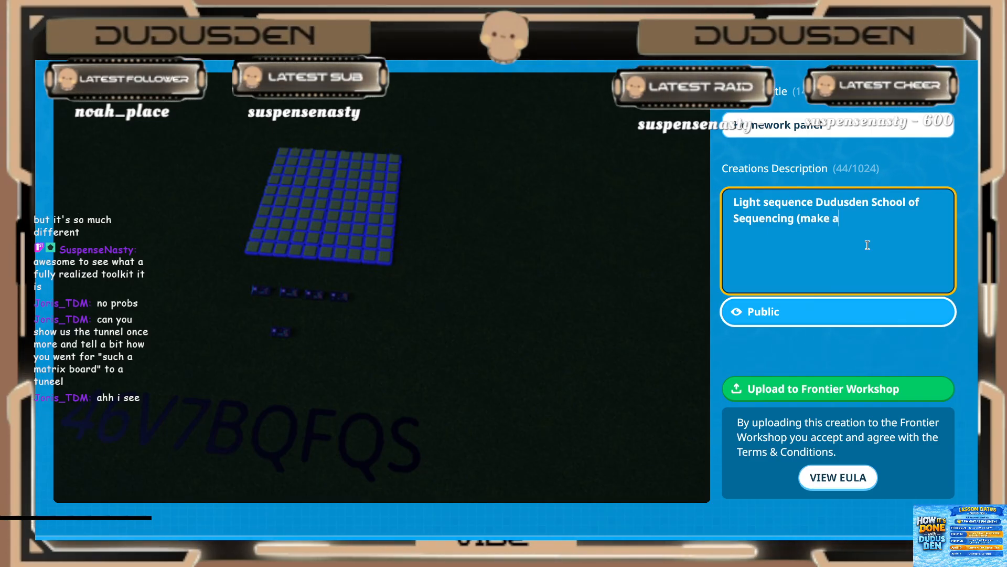
text(n moving)
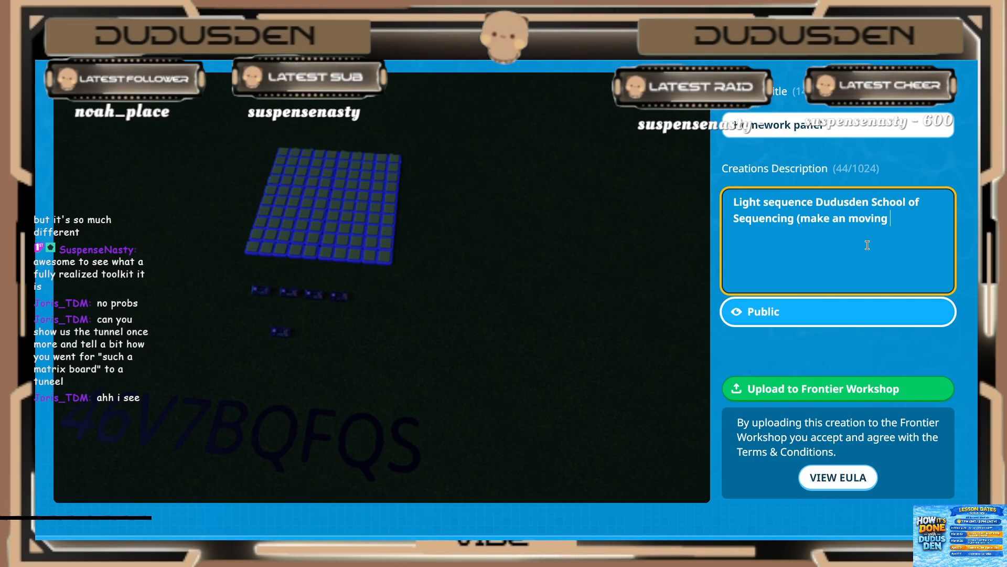
key(BackSpace)
key(BackSpace)
key(BackSpace)
key(BackSpace)
key(BackSpace)
key(BackSpace)
key(BackSpace)
key(BackSpace)
key(BackSpace)
key(BackSpace)
key(BackSpace)
key(BackSpace)
key(BackSpace)
key(BackSpace)
key(BackSpace)
key(BackSpace)
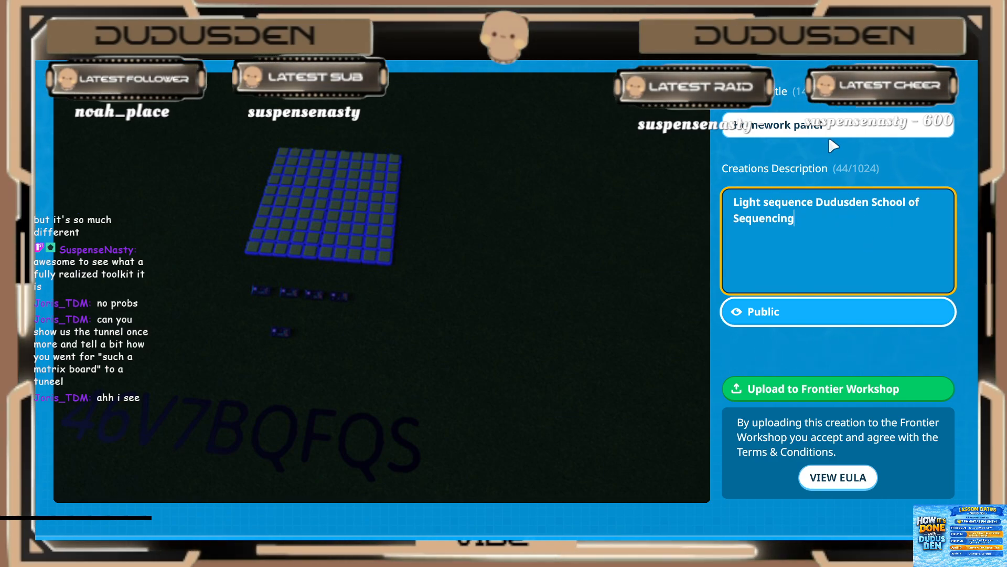
Step: Replace the creation's title with "Panel light (move a word from any direction)"
click(835, 128)
drag(836, 128, 717, 129)
text(H)
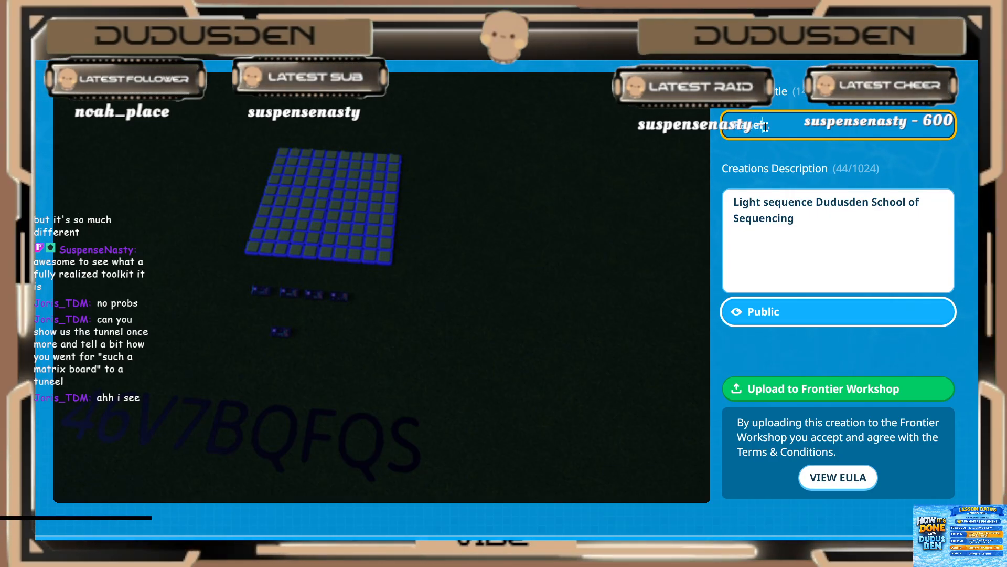
text(ig)
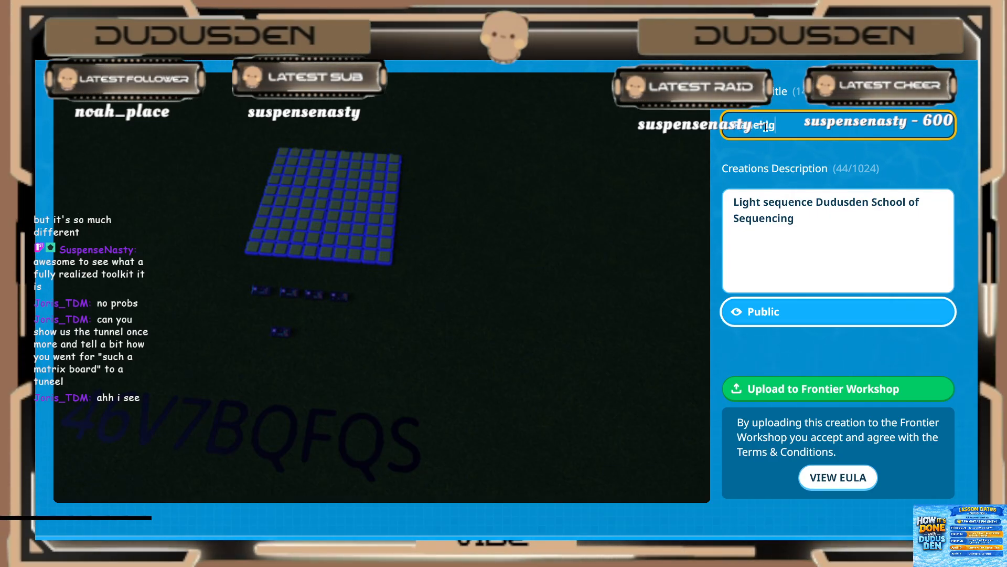
text(h)
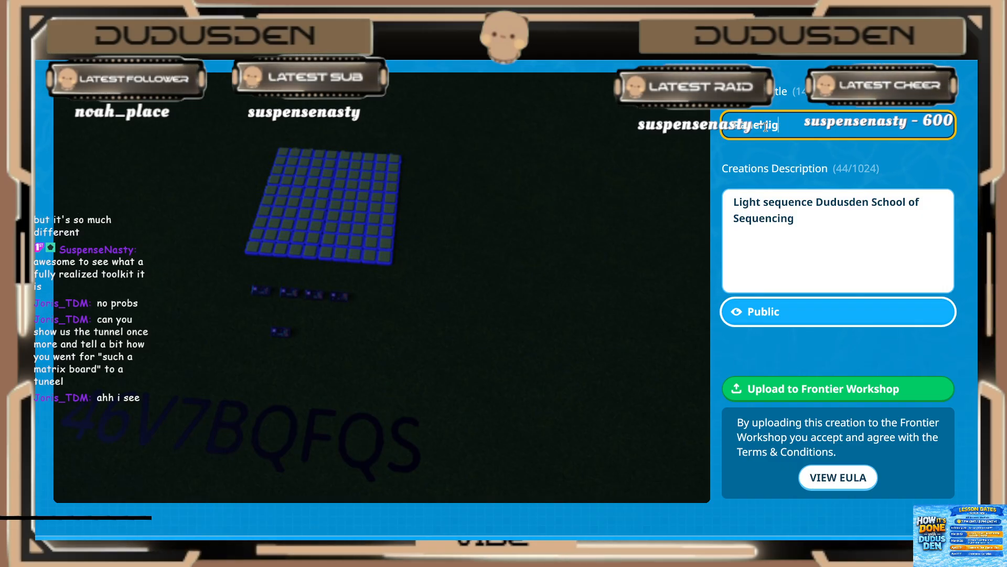
text(t ()
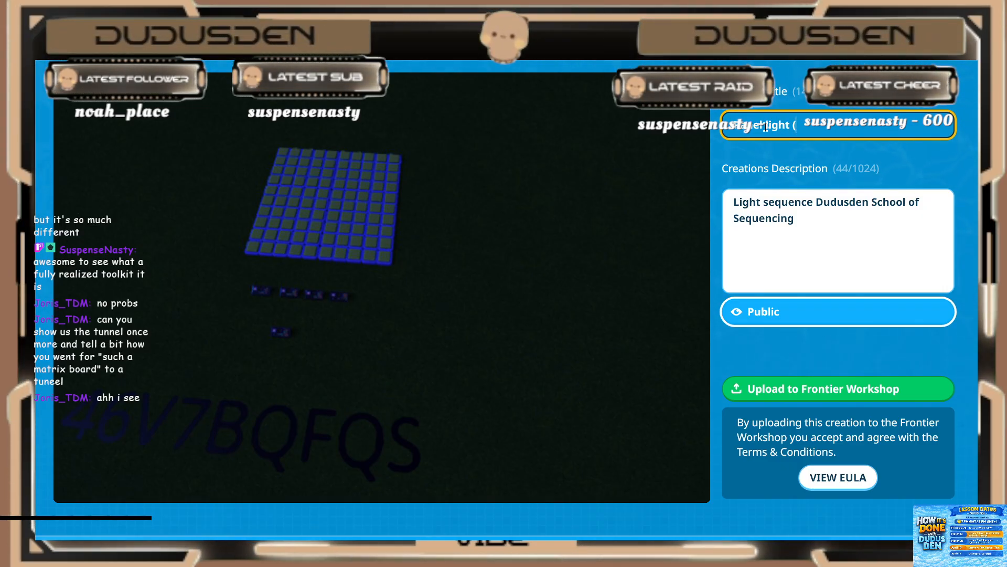
text(move wor)
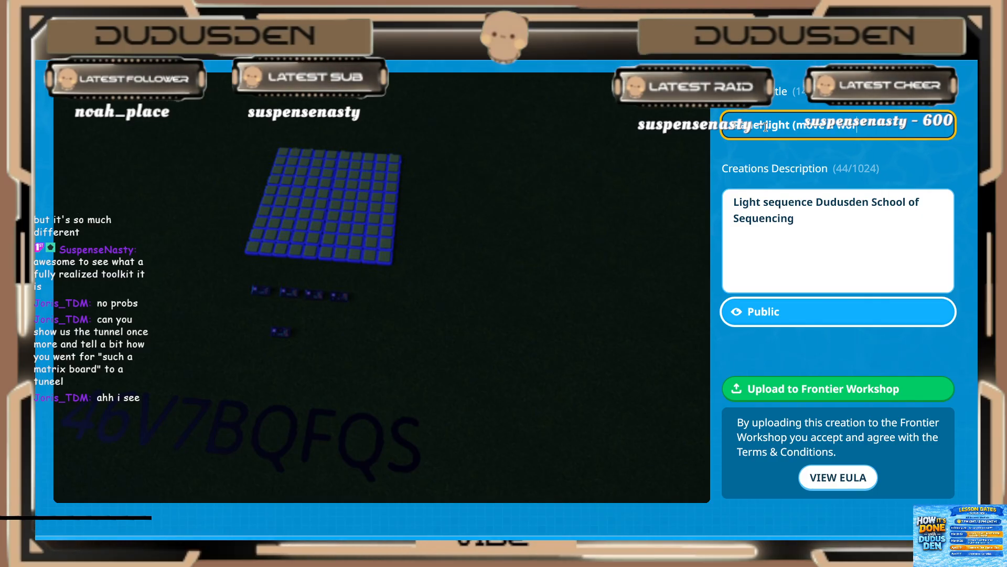
text(d in)
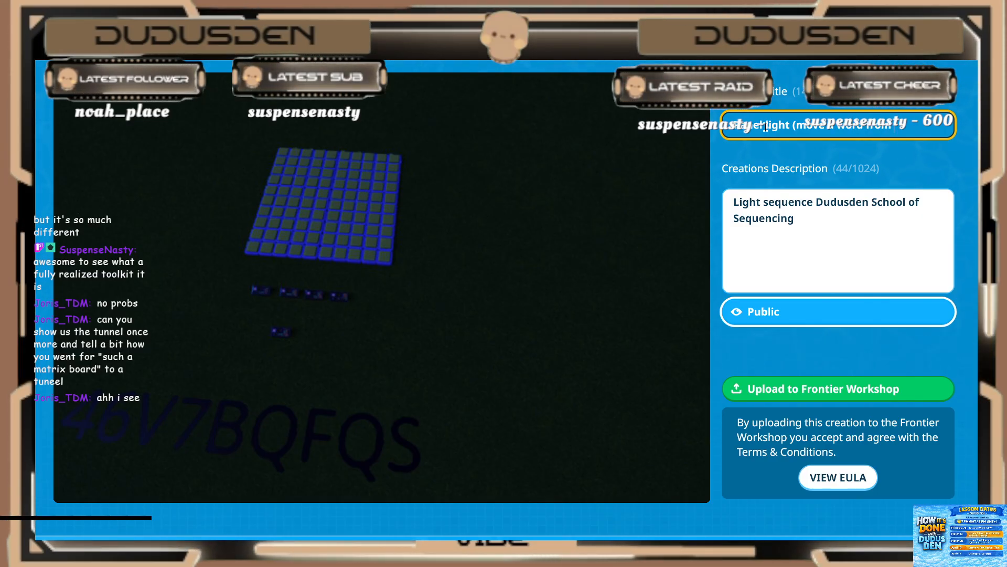
text(om any direc)
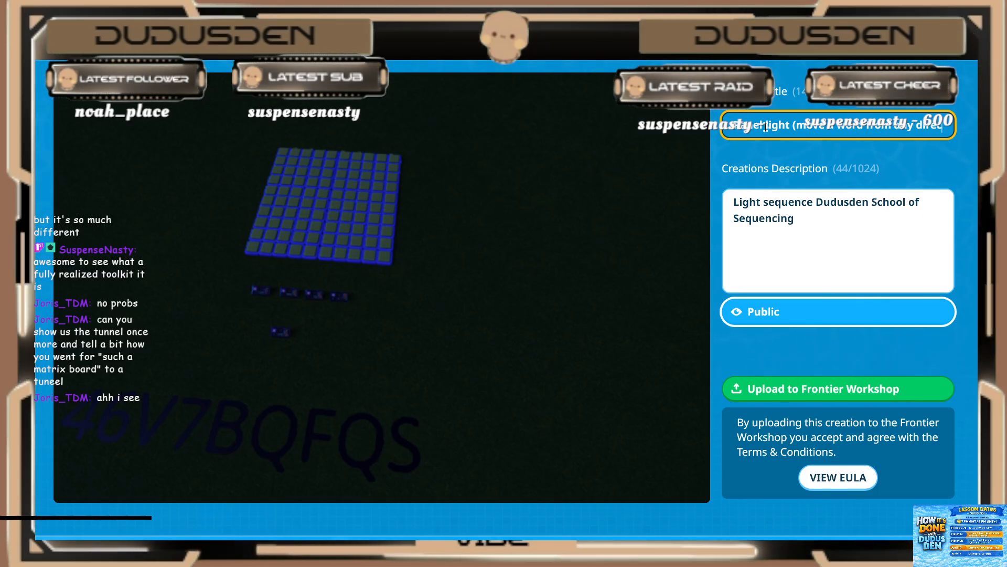
text(tion))
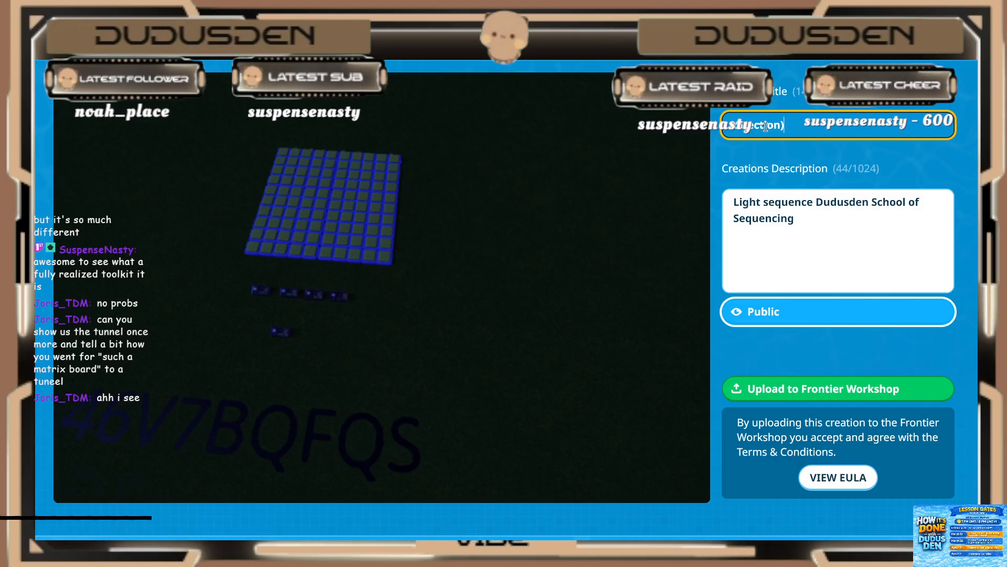
key(Tab)
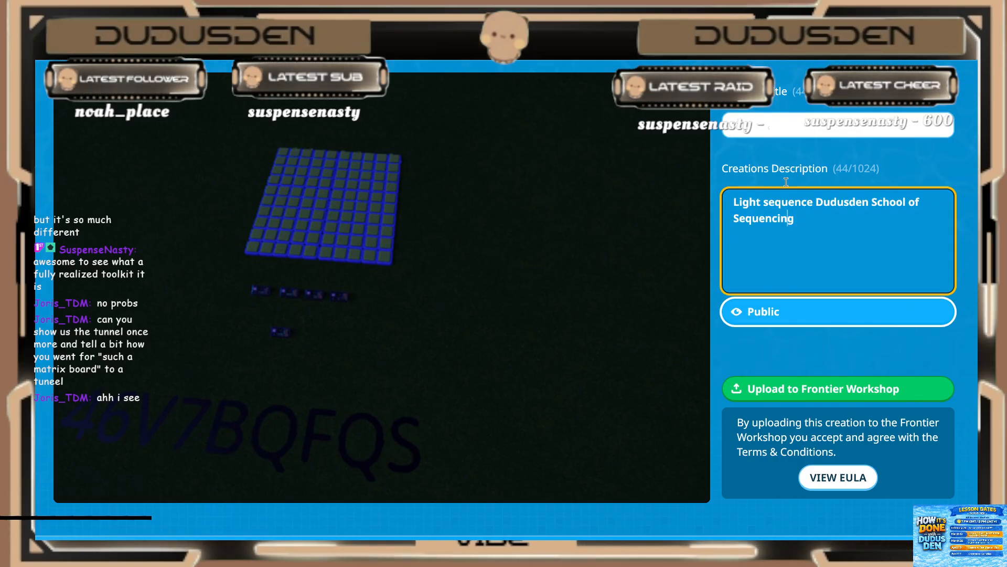
Step: Add "Panel light (move a word from any direction)" on a new description line and upload the public creation to the Frontier Workshop
click(775, 126)
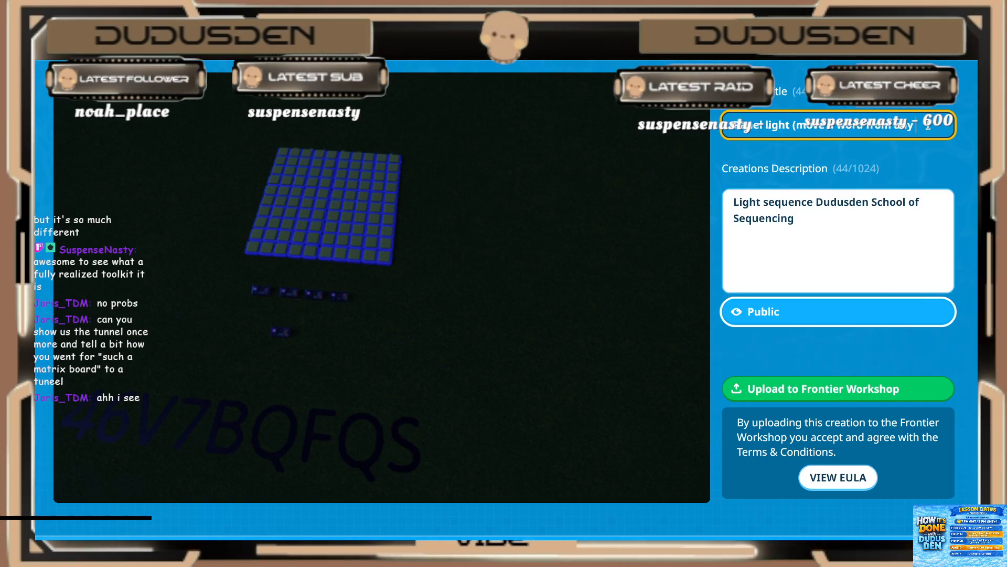
click(834, 230)
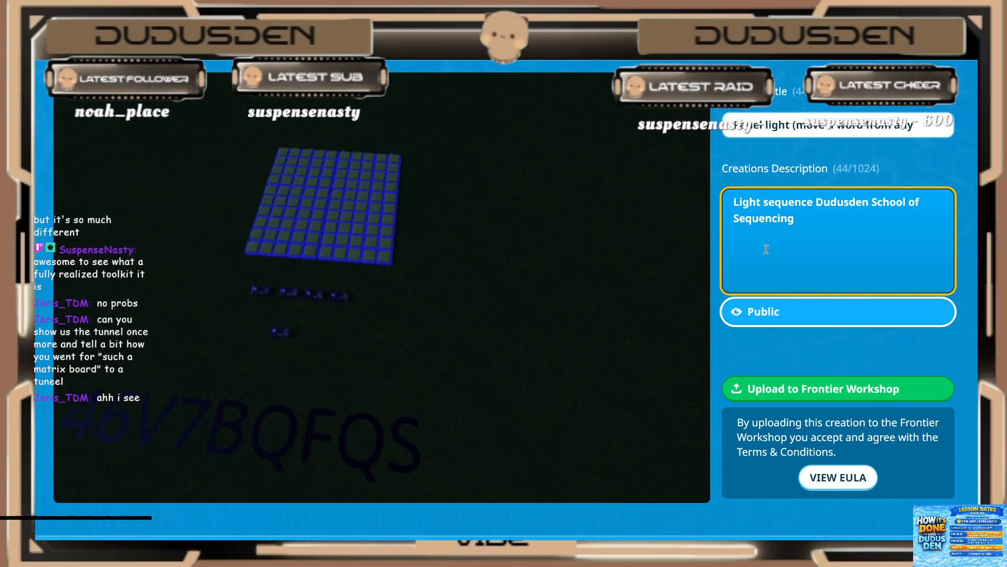
key(Return)
text(Panel light (move a word from any direction))
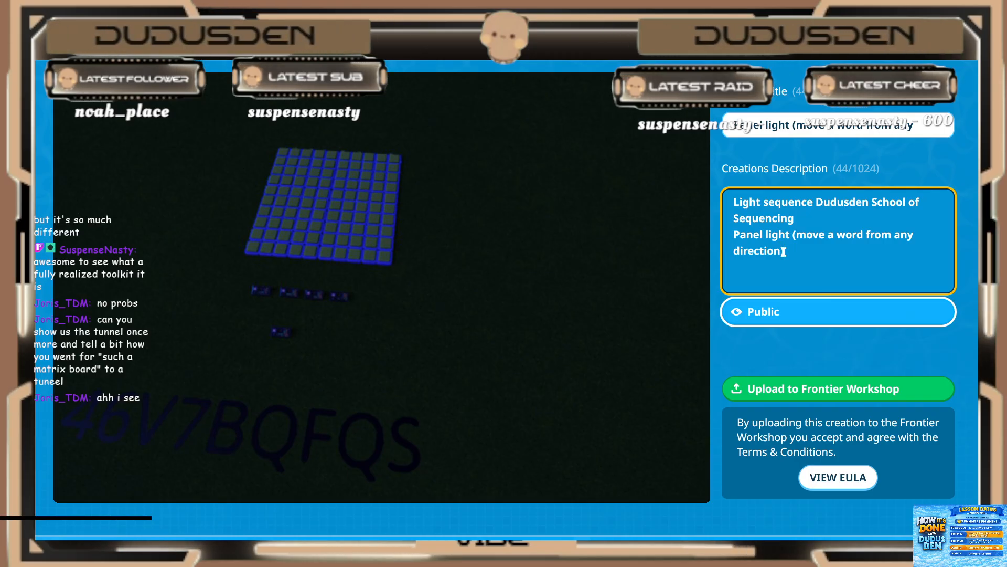
click(784, 388)
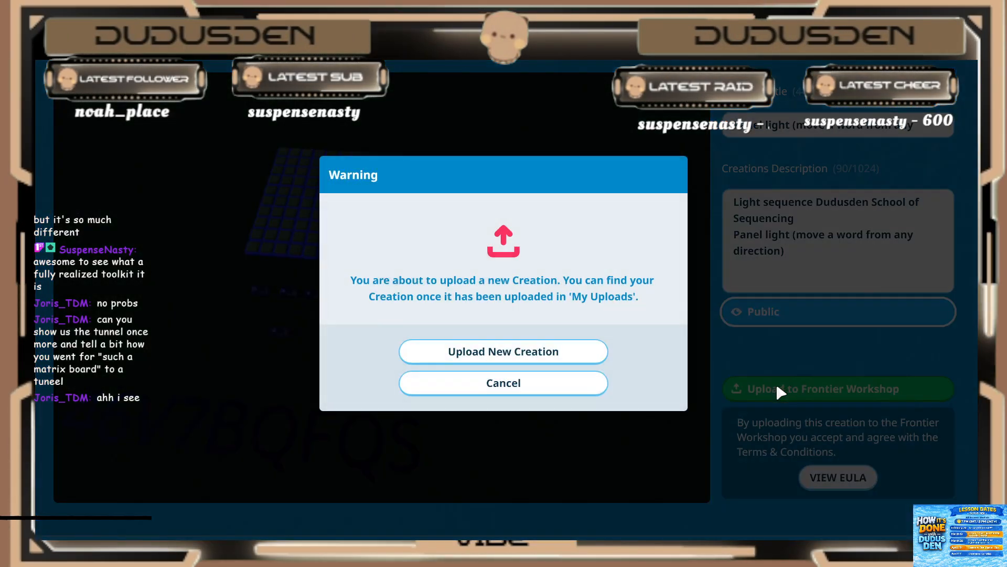
click(560, 358)
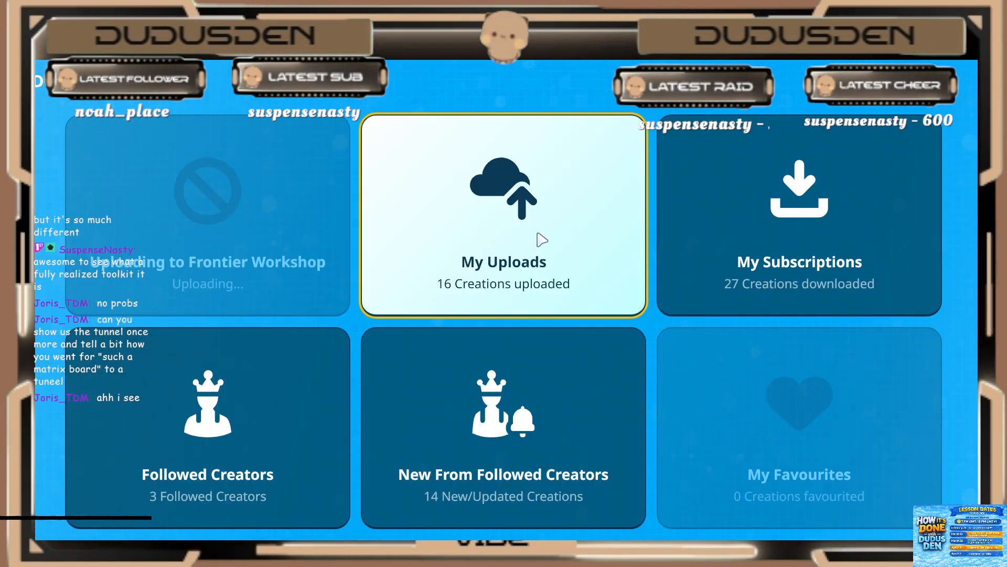
Step: Open the newly uploaded light panel among the own uploads and copy its share code
click(492, 231)
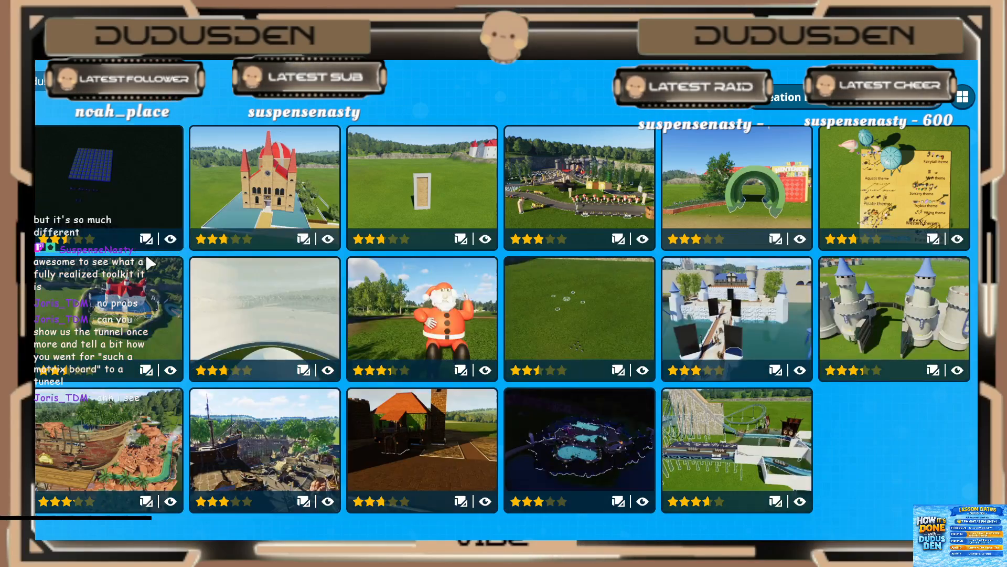
click(121, 170)
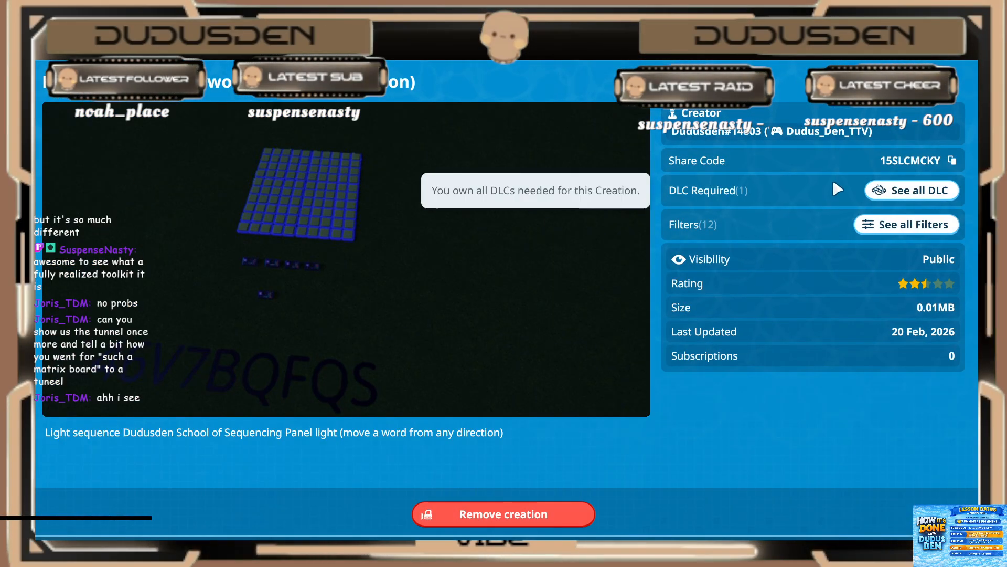
click(953, 161)
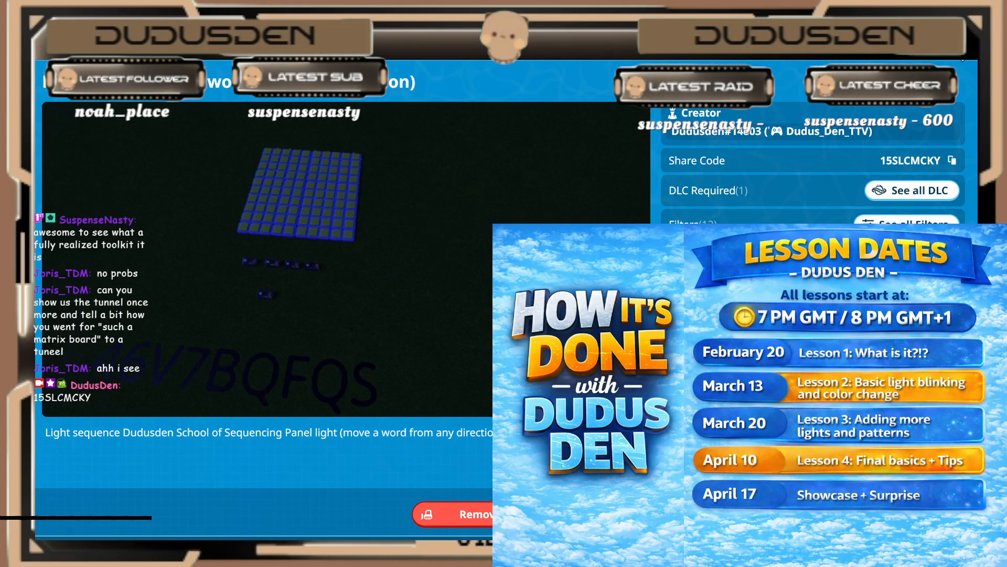
key(Escape)
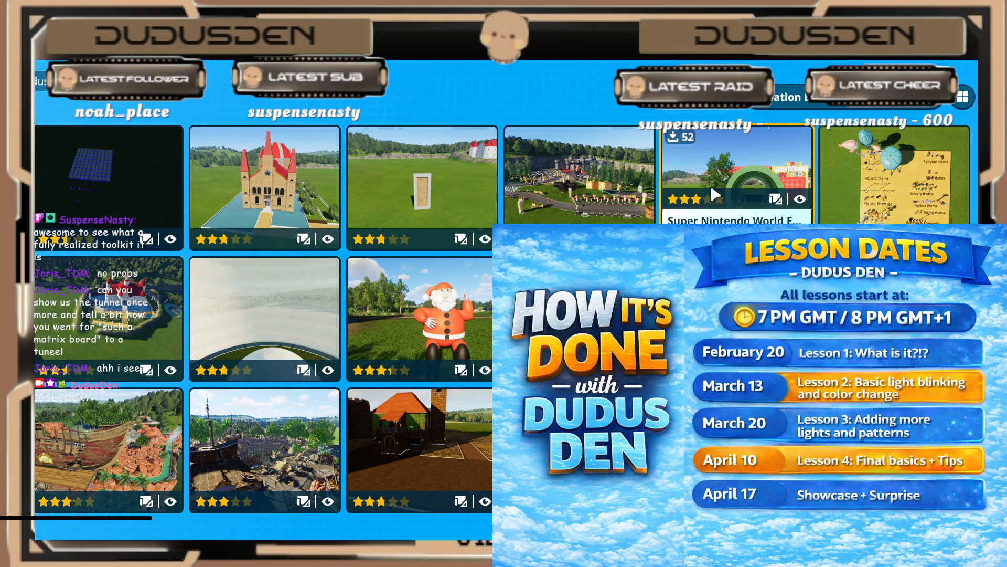
Step: View the share code of the Super Nintendo World entrance upload, and return to the park
click(630, 168)
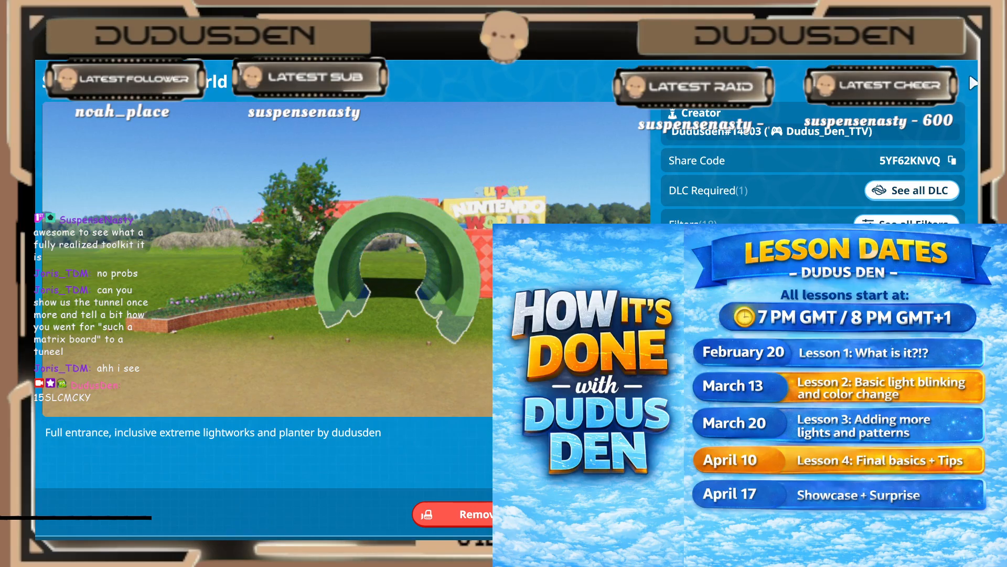
key(Escape)
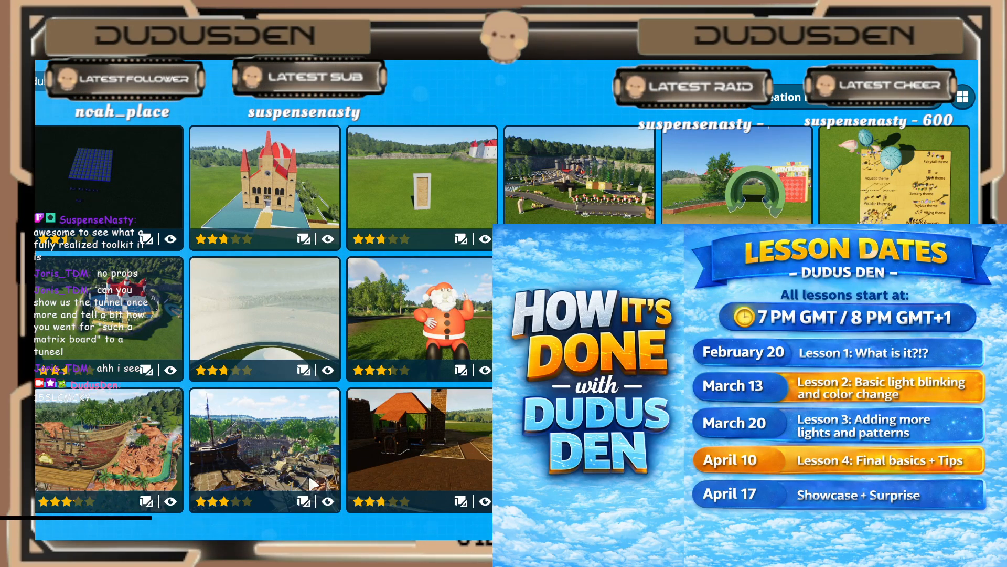
key(Escape)
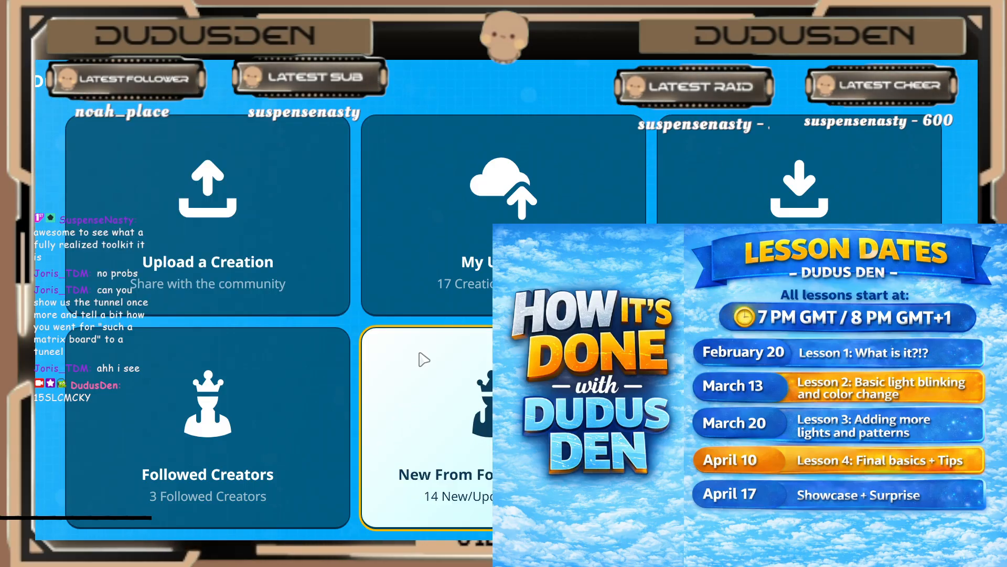
key(Escape)
key(Escape)
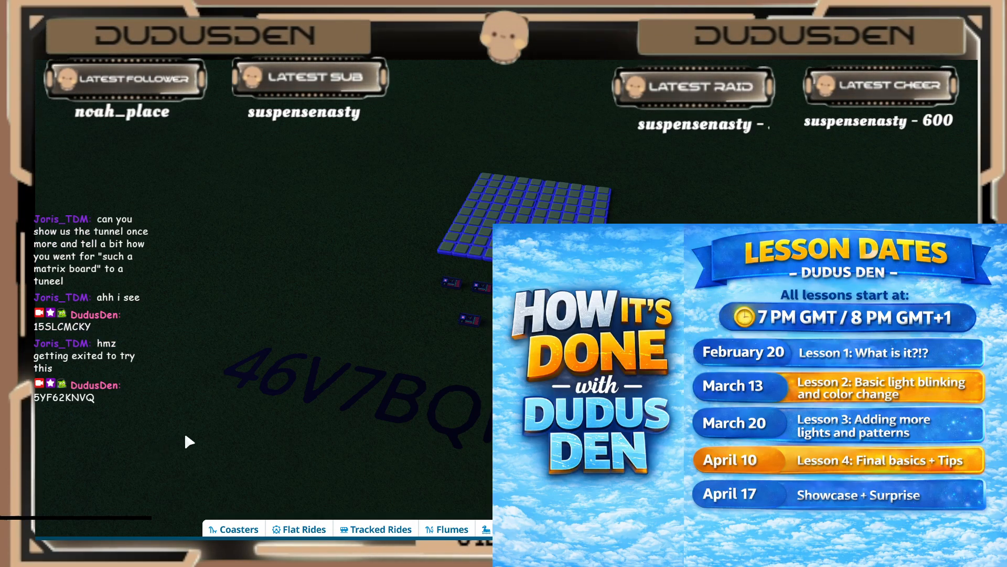
Step: Select the code text sign in front of the light panel to read its text, and deselect it
scroll(334, 351, down, 3)
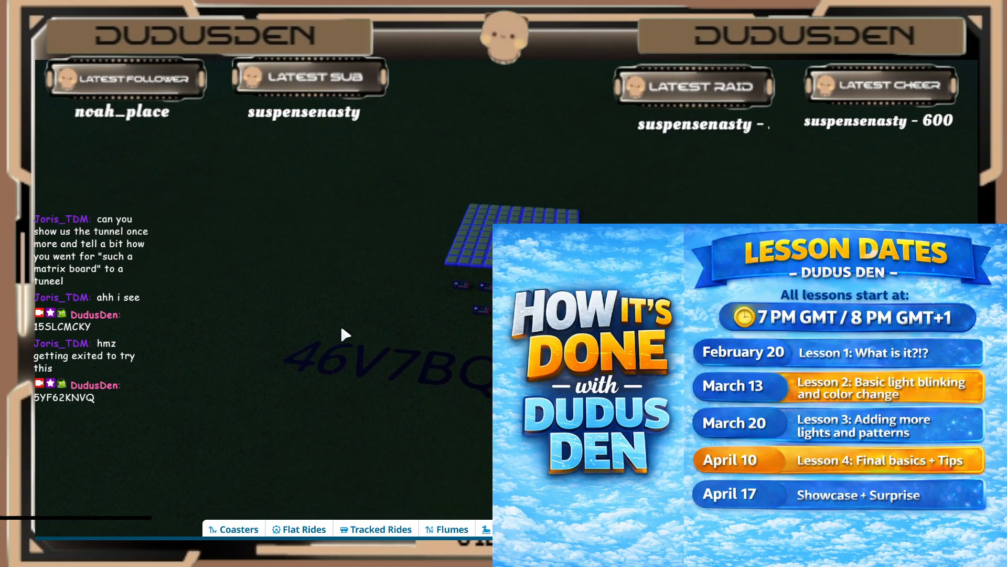
click(322, 366)
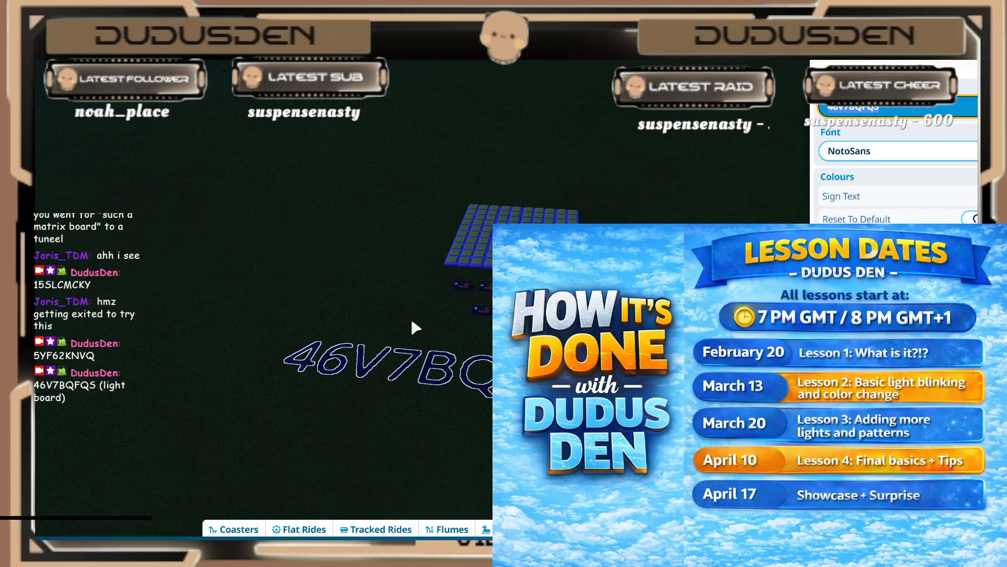
click(489, 257)
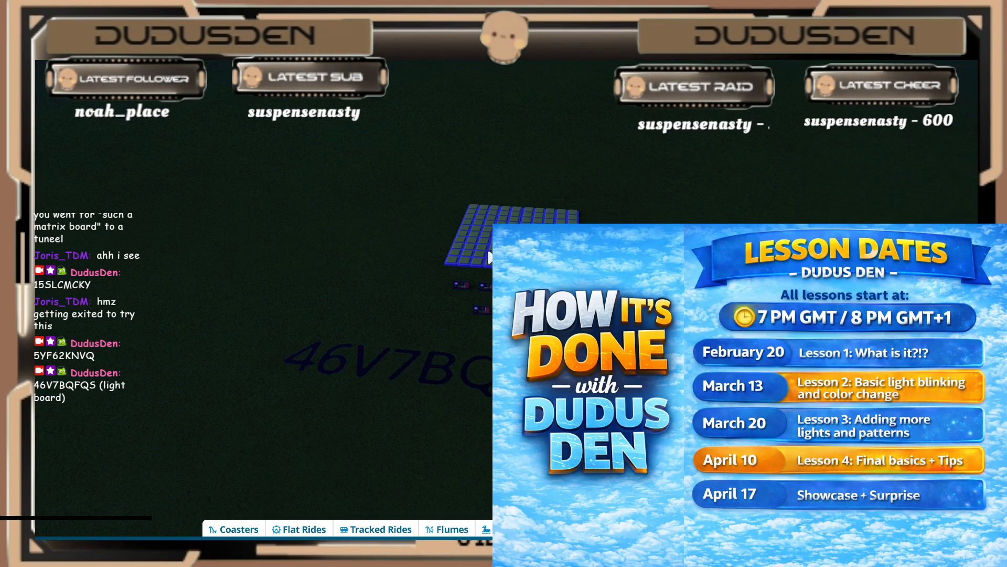
scroll(454, 273, down, 5)
middle_drag(454, 273, 455, 273)
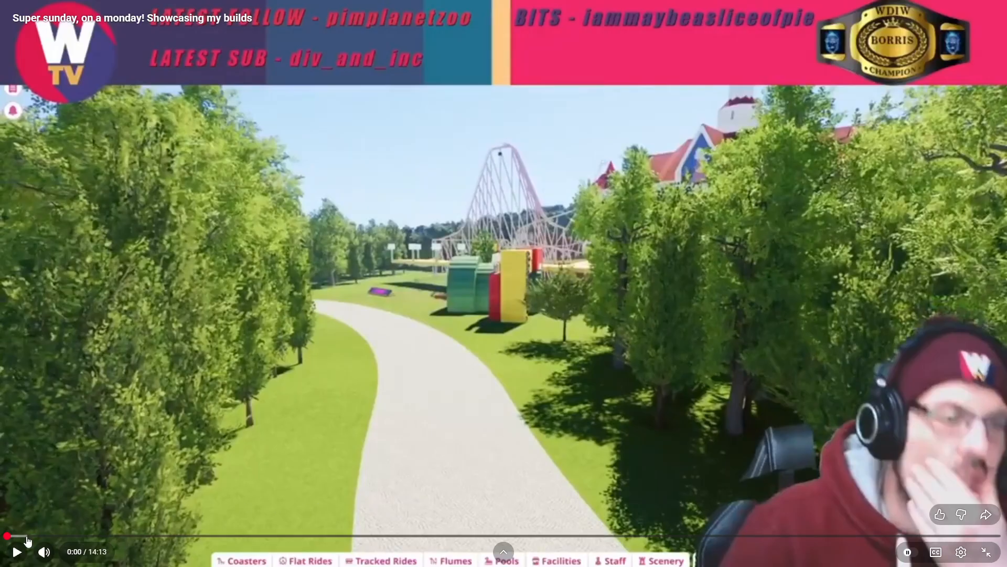
Step: Play the "Super sunday, on a monday! Showcasing my builds" video, resuming it after a switch to the Spotify player
click(17, 552)
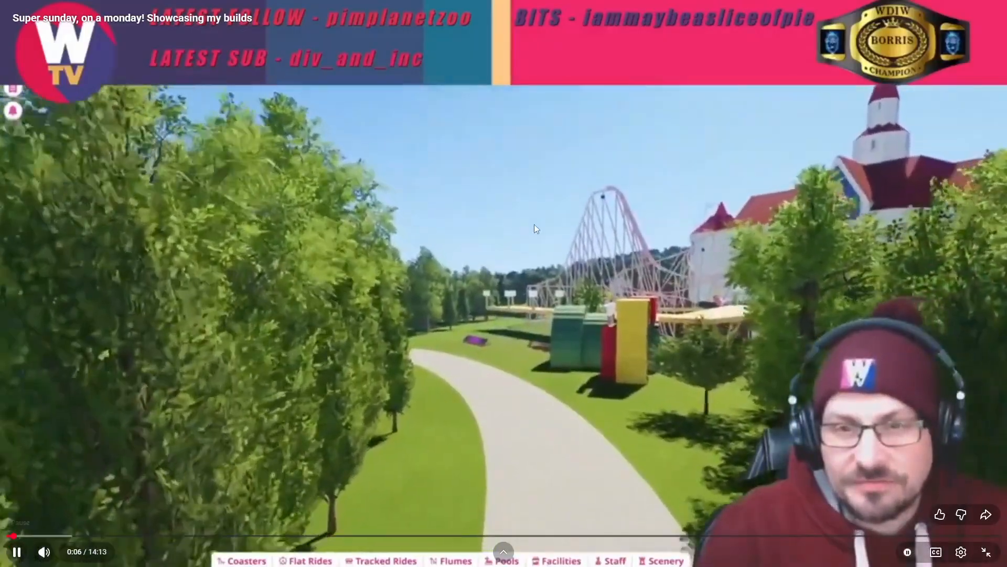
click(487, 296)
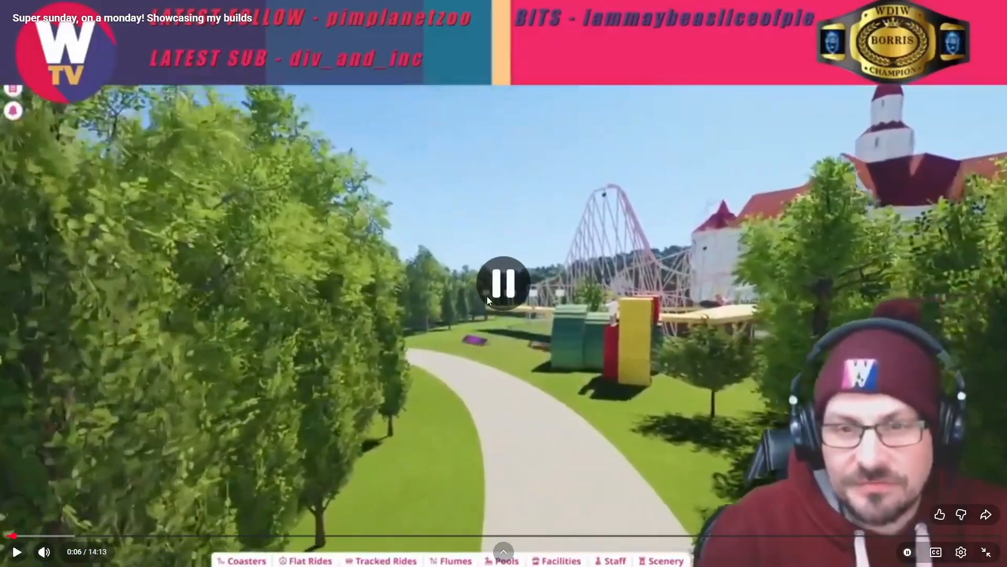
click(17, 552)
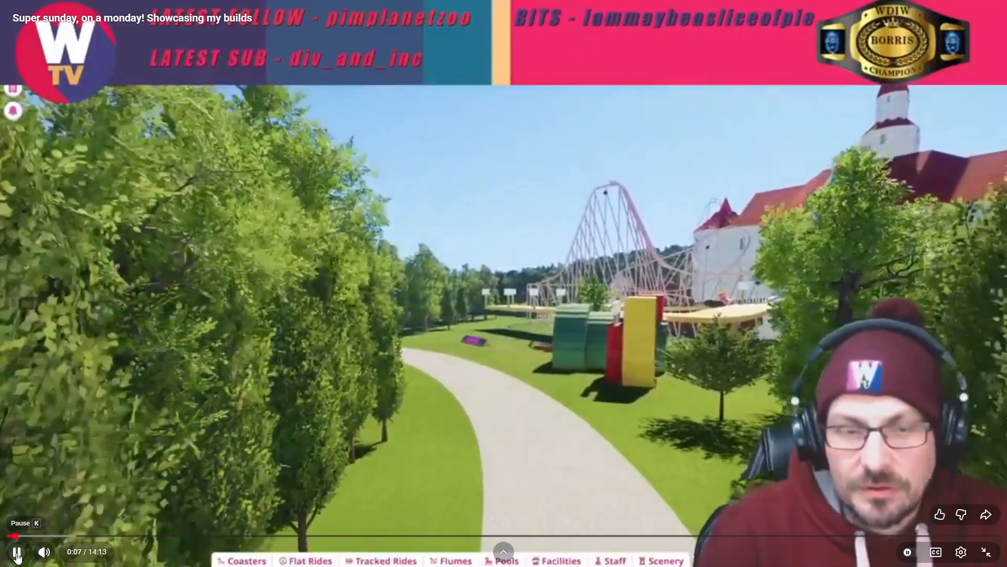